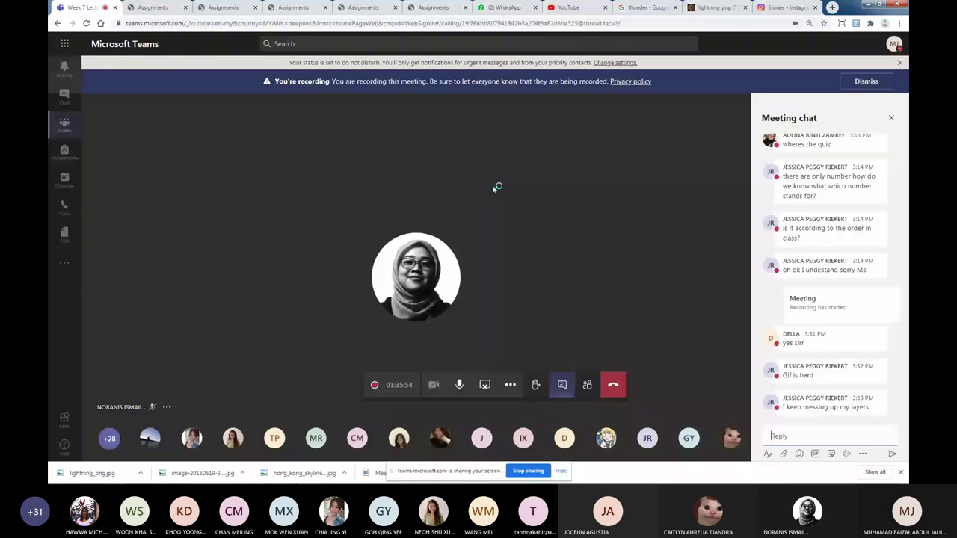
Close four of the Assignments browser tabs and return to the Microsoft Teams meeting page.
click(189, 8)
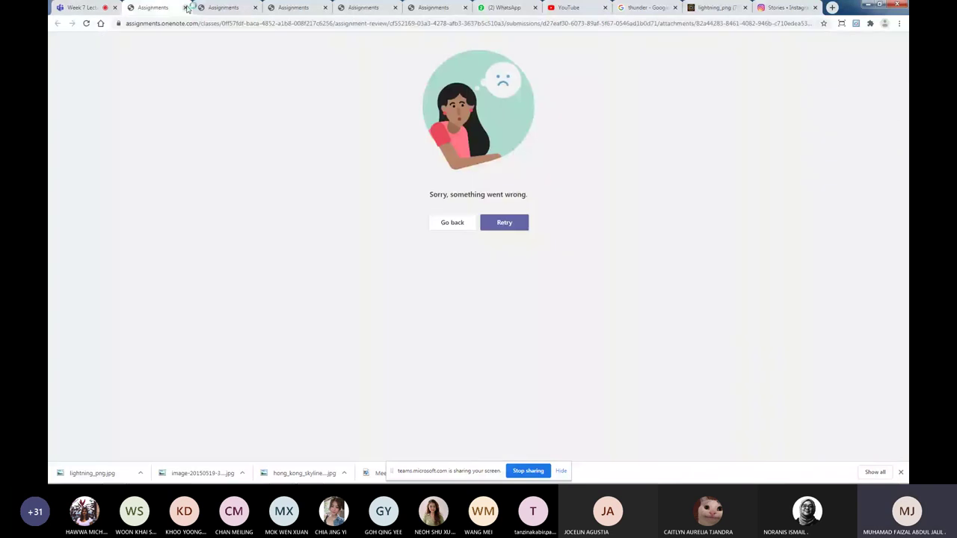
click(186, 8)
click(186, 7)
click(186, 7)
click(186, 7)
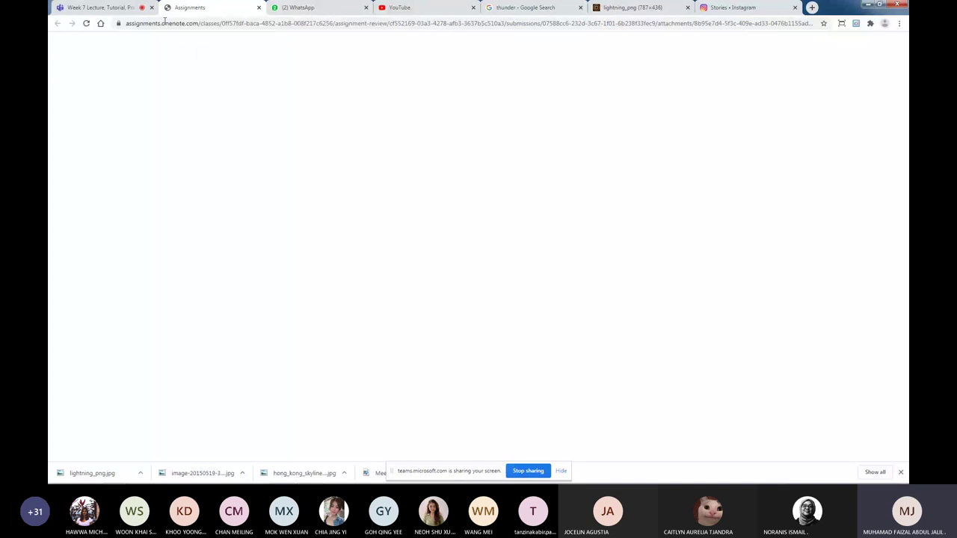
click(100, 7)
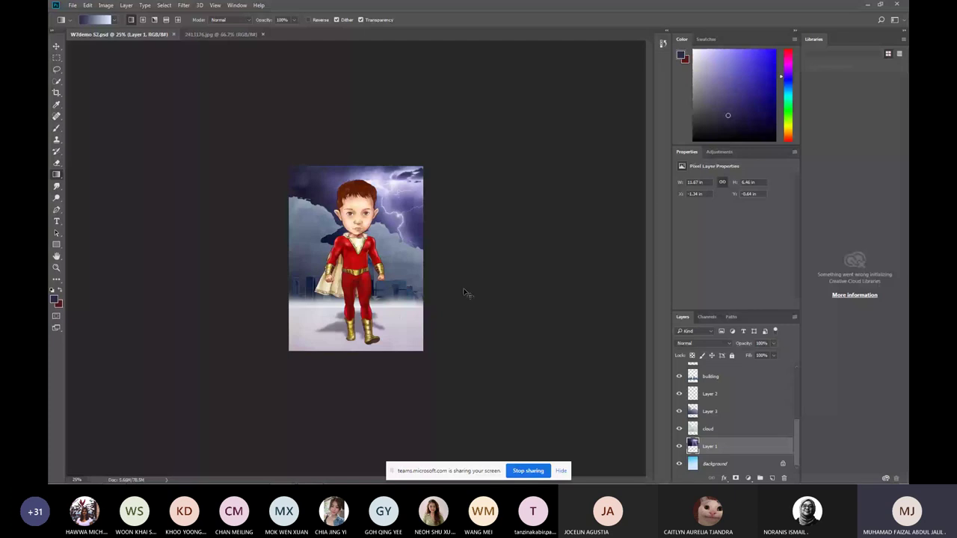
In Photoshop, hide and show the cloud layer and Layer 3 one after the other to compare their effect on the artwork.
key(ctrl+plus)
key(ctrl+plus)
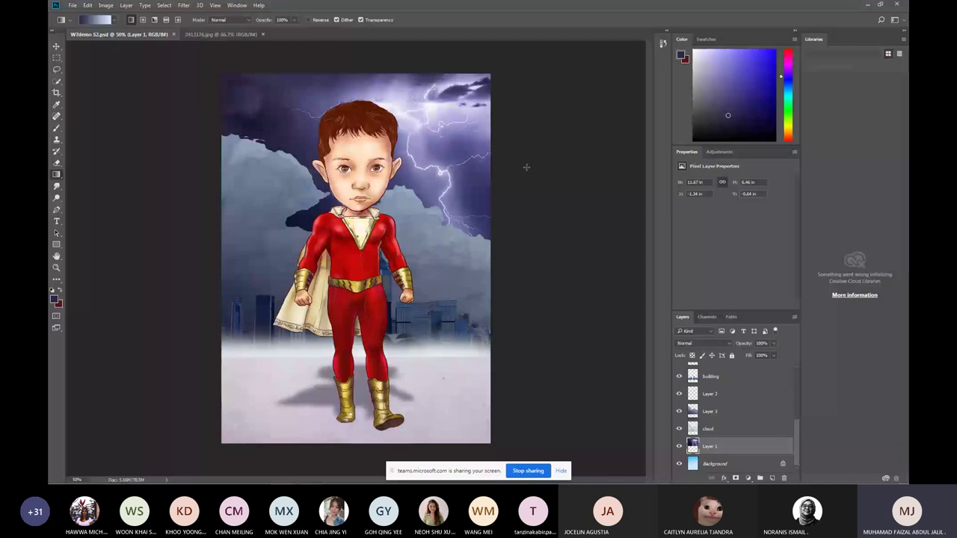
key(v)
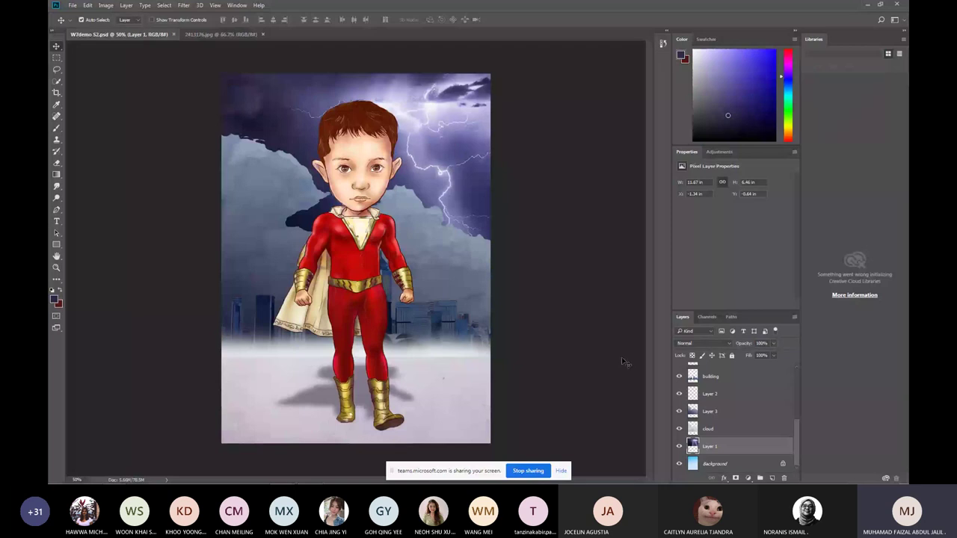
click(682, 422)
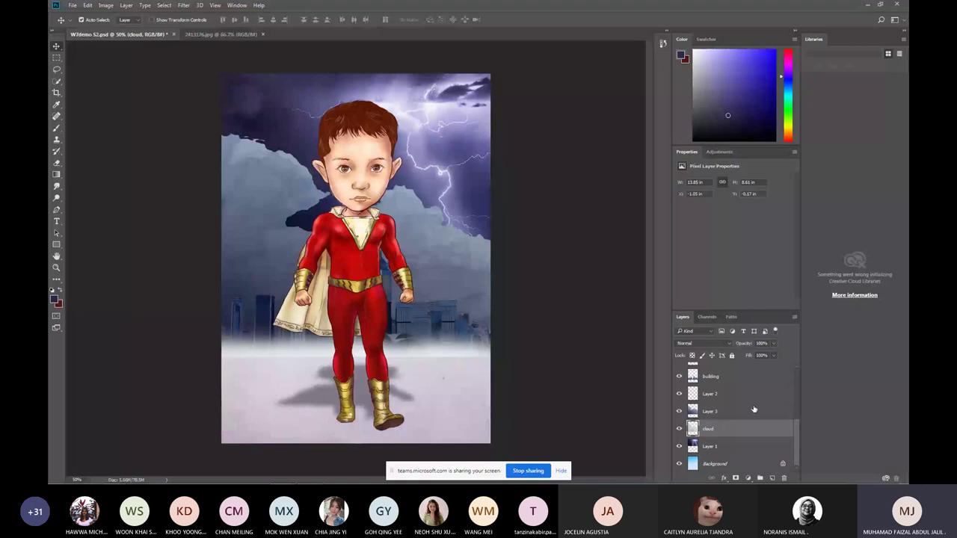
click(754, 409)
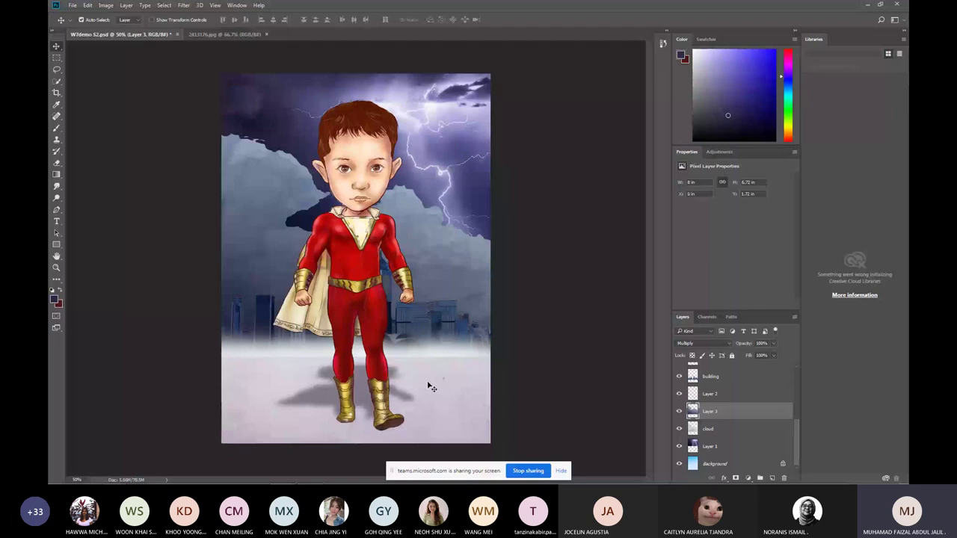
click(679, 428)
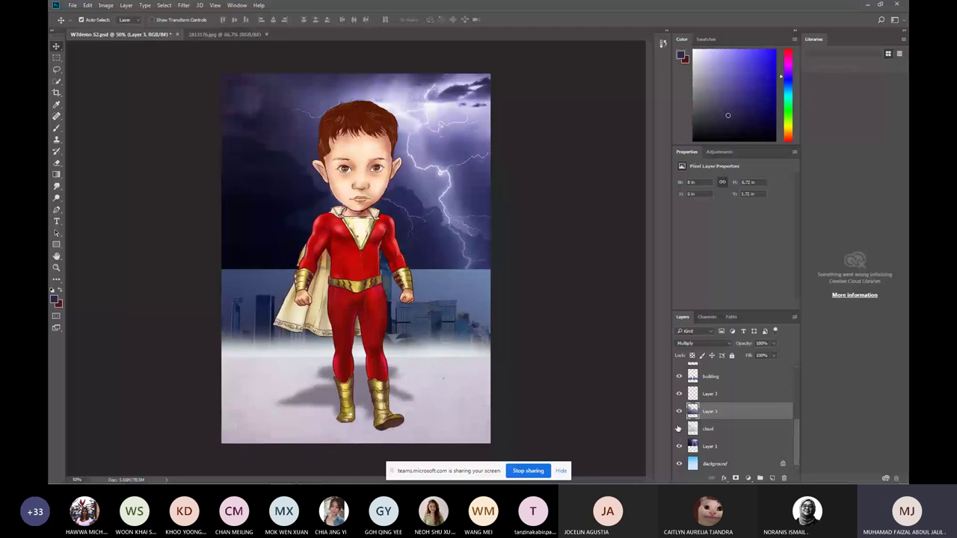
click(678, 428)
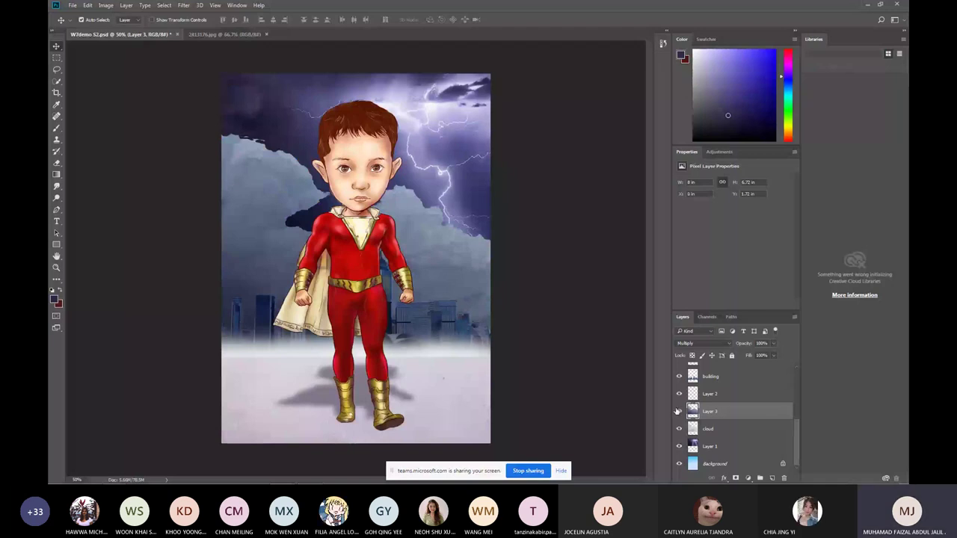
click(678, 411)
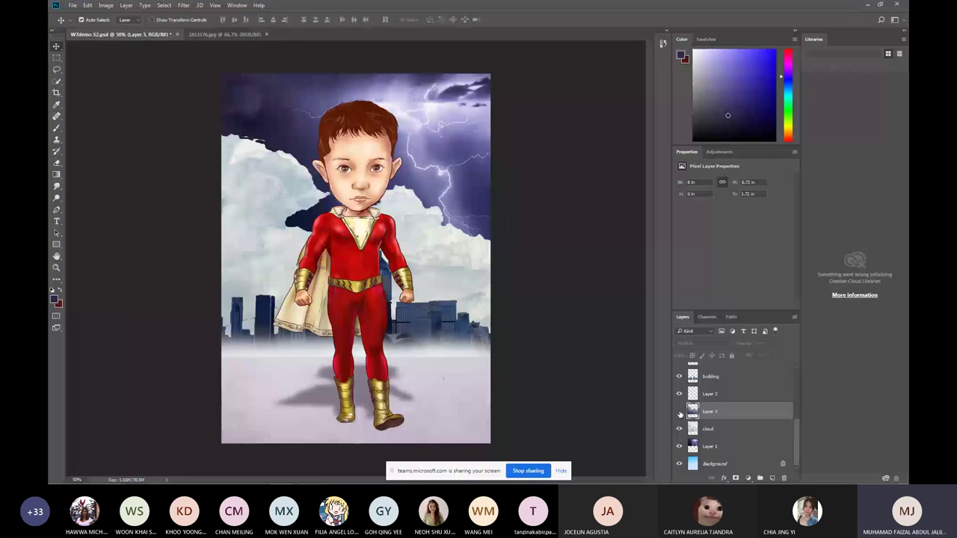
click(679, 411)
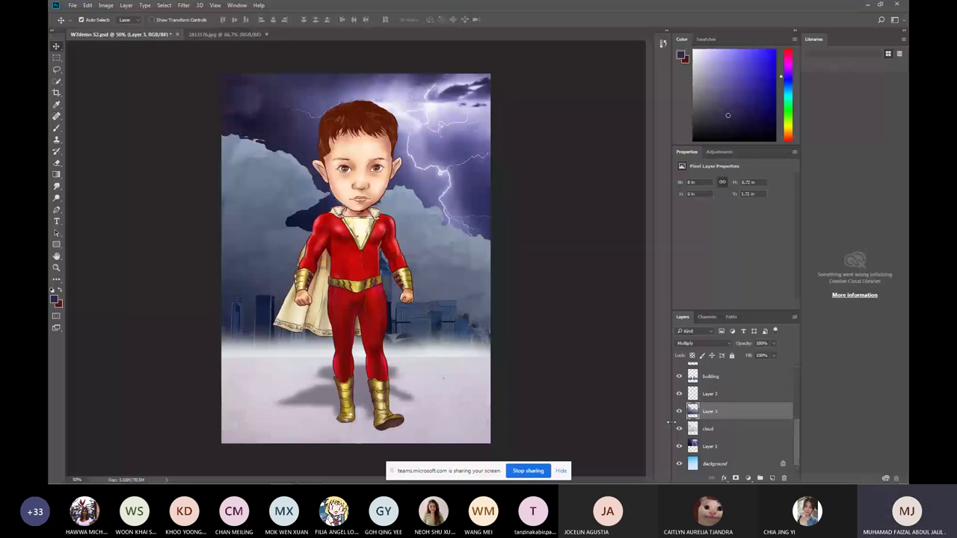
Hide Layer 3 and darken the cloud layer with Levels, using a midtone of 0.52 and a white input of 250.
click(679, 412)
click(706, 428)
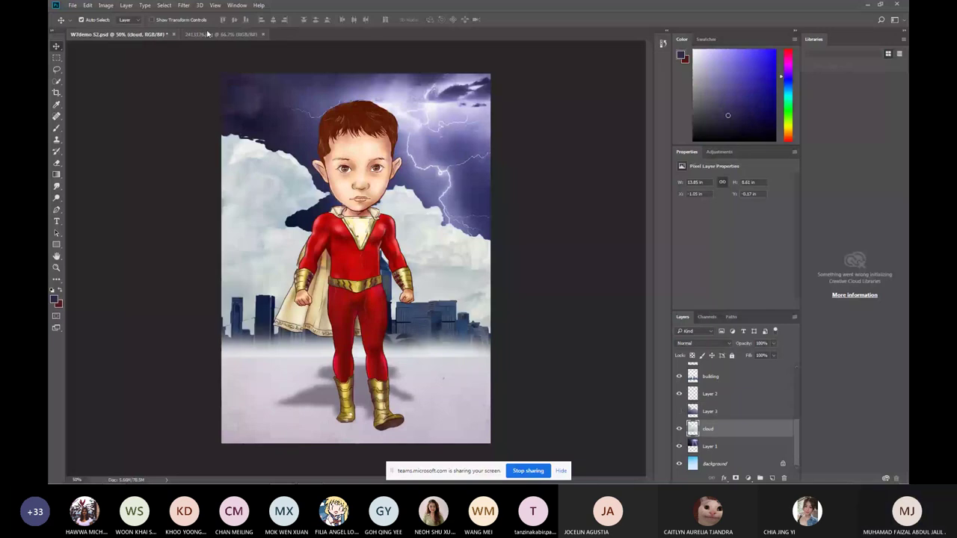
click(105, 5)
mouse_move(124, 28)
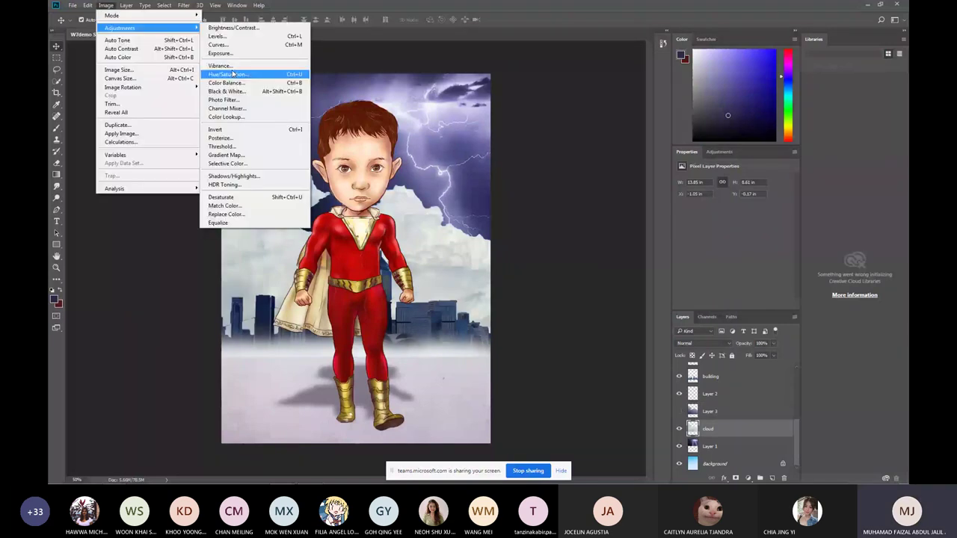
click(244, 38)
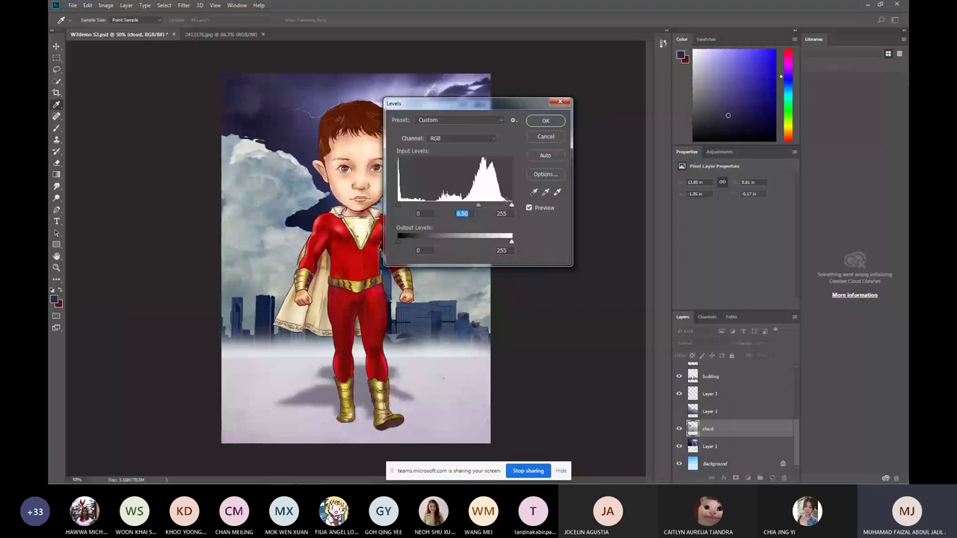
text(0.51)
key(Tab)
text(250)
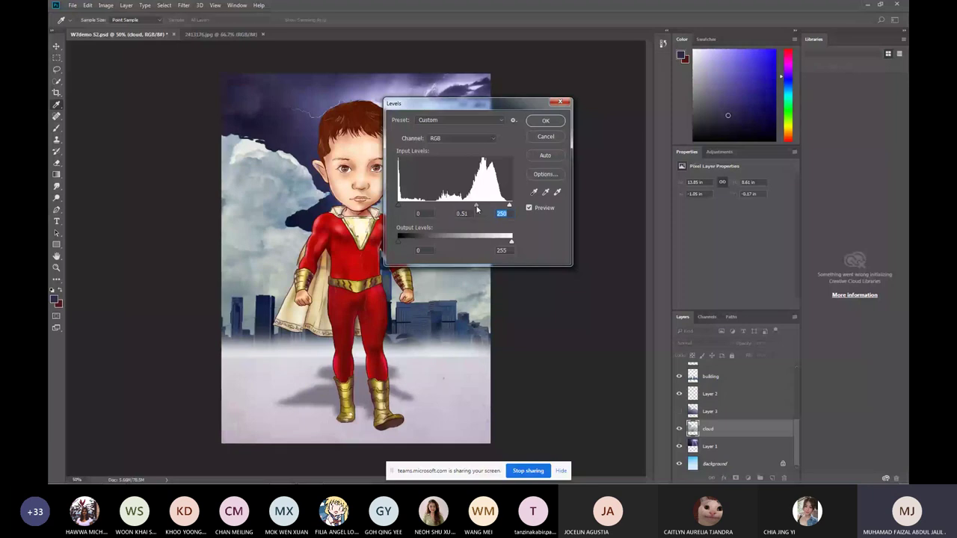
click(476, 207)
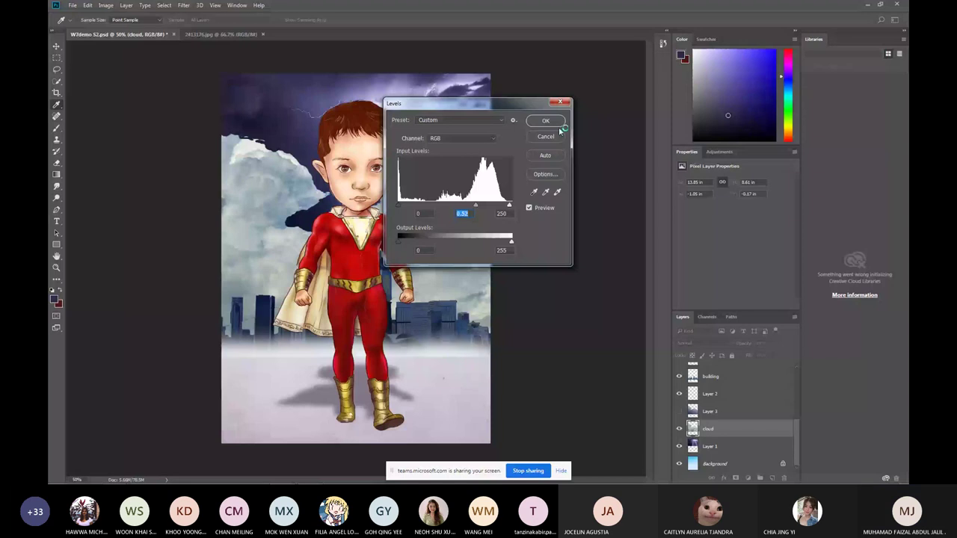
click(552, 122)
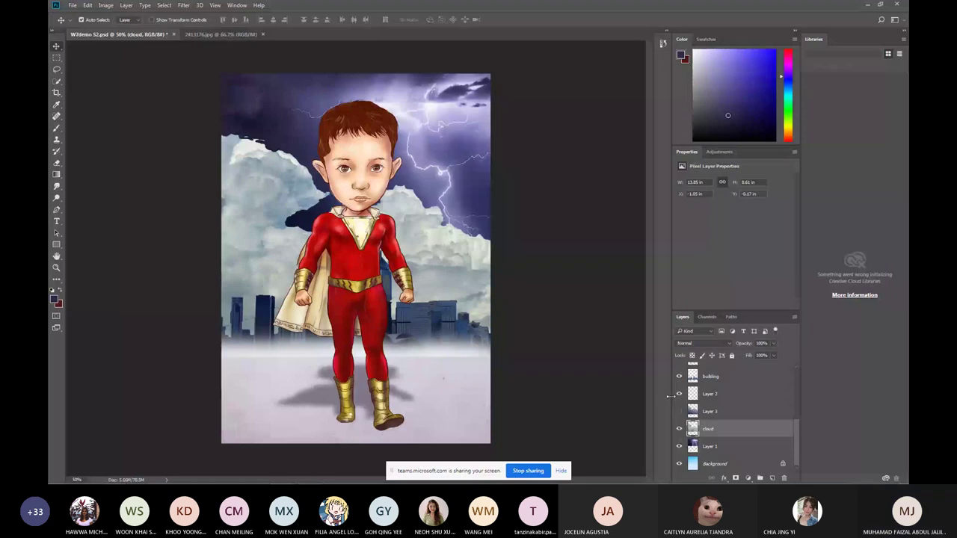
Try progressively smaller Gaussian Blur radii on the cloud layer and cancel the filter.
click(183, 6)
click(334, 138)
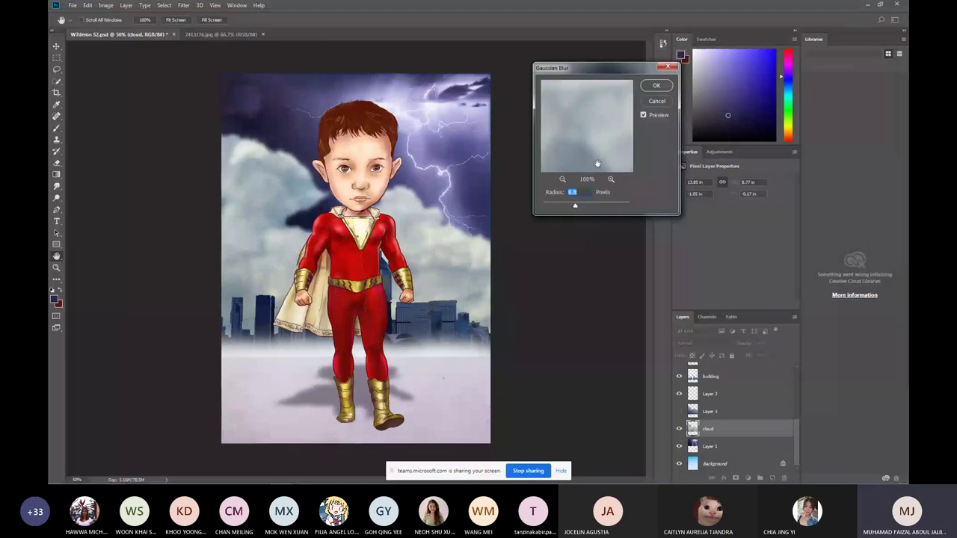
drag(575, 205, 561, 207)
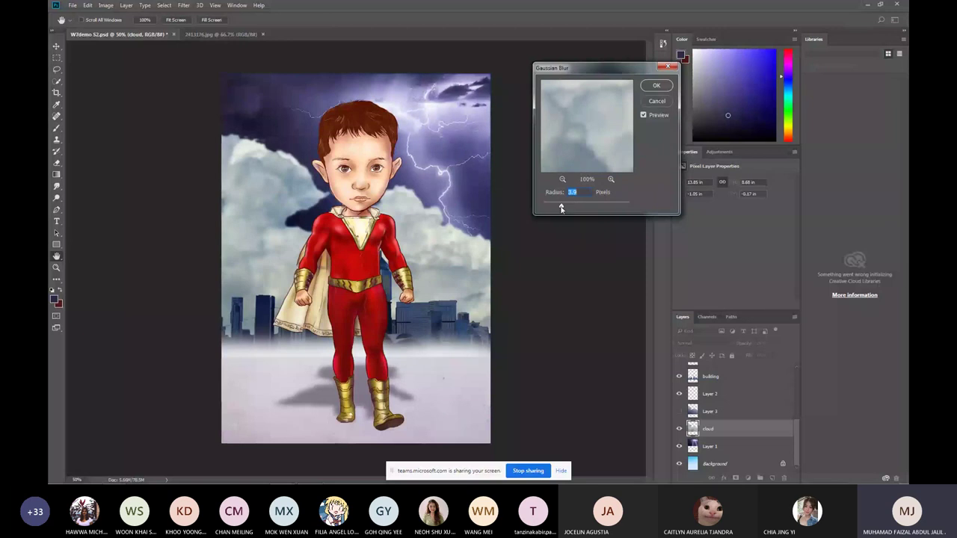
drag(561, 207, 561, 207)
drag(561, 207, 558, 207)
click(656, 102)
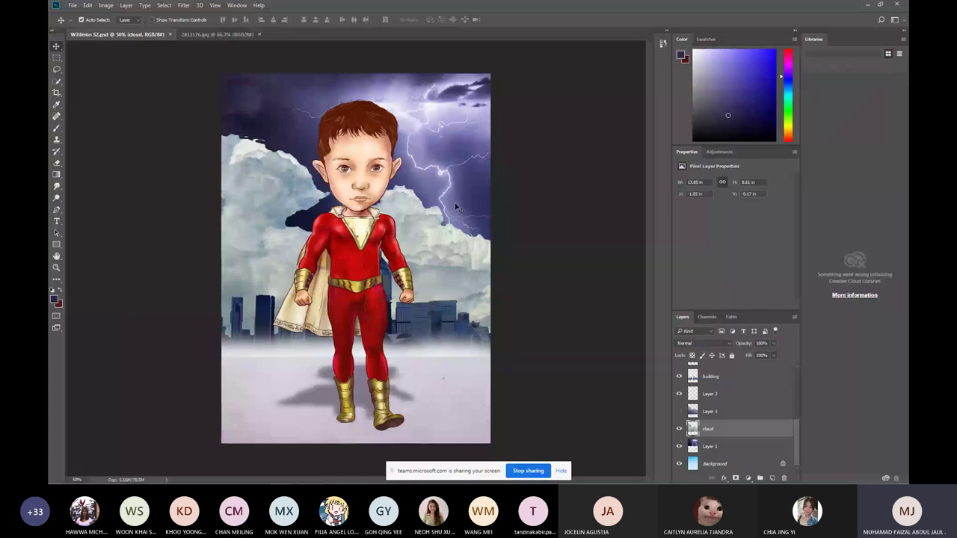
Hide and show the cloud layer to examine its contribution to the background.
click(679, 429)
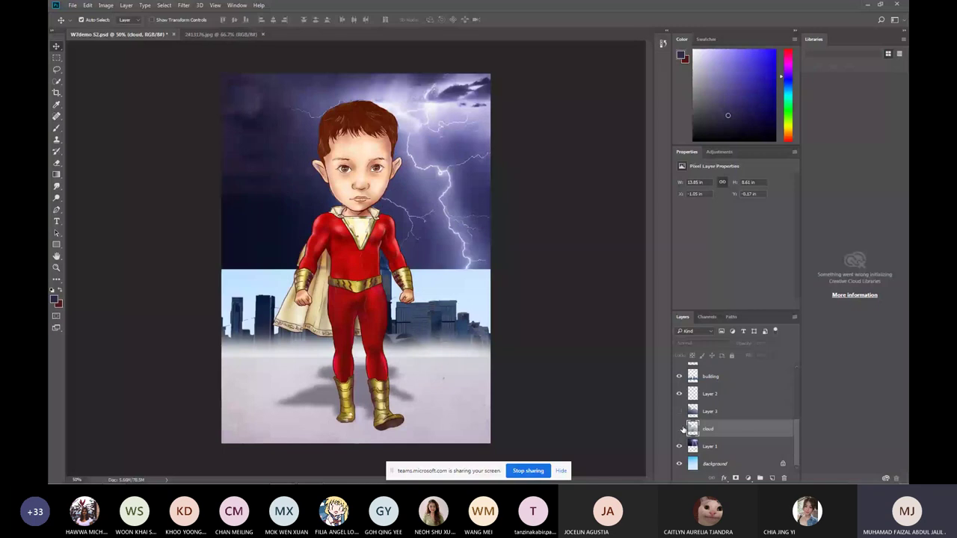
click(679, 429)
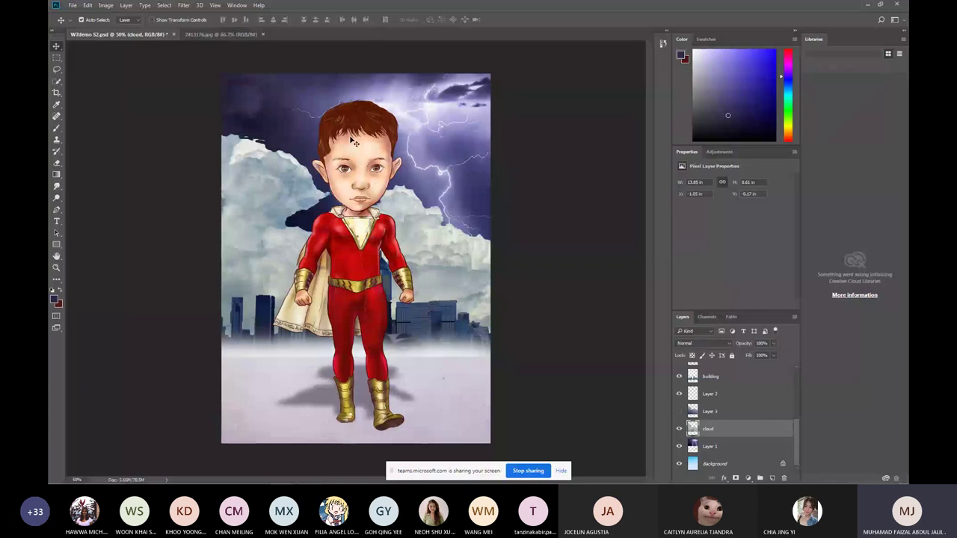
Select the ch character layer, try moving the figure up and to the left, and undo the move.
right_click(347, 197)
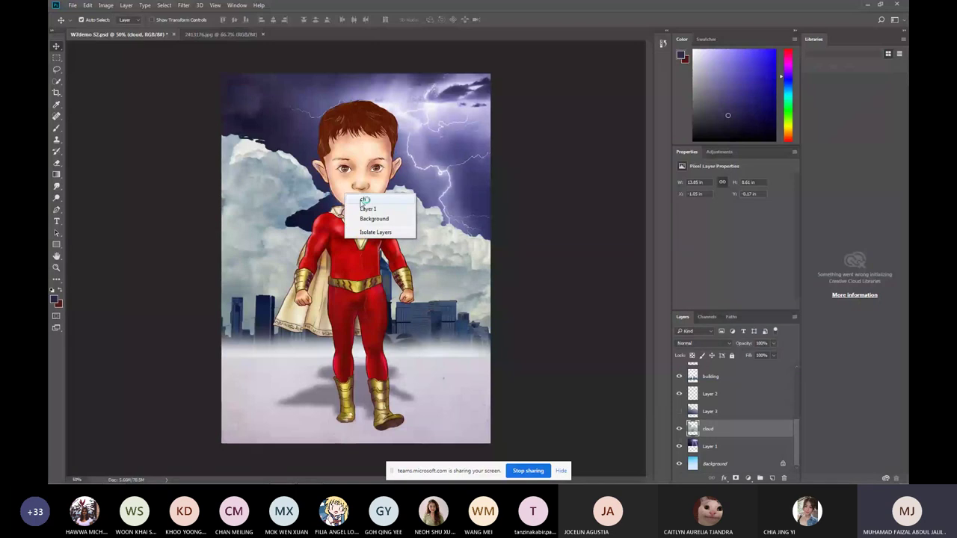
click(364, 202)
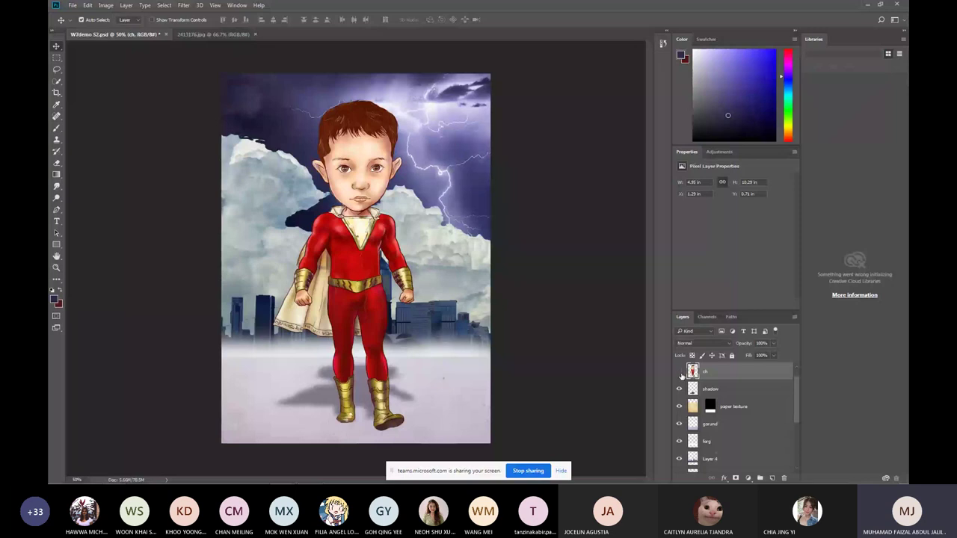
drag(377, 176, 361, 168)
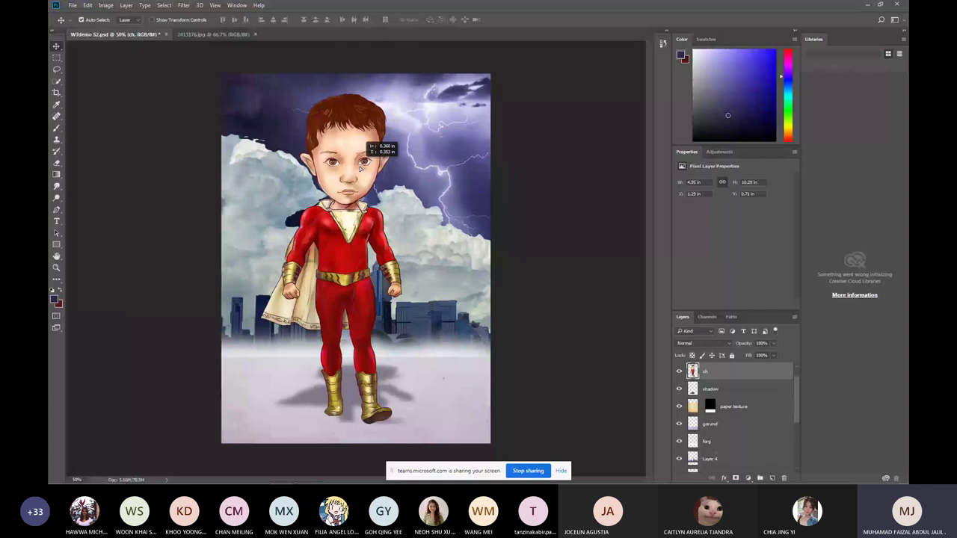
key(ctrl+z)
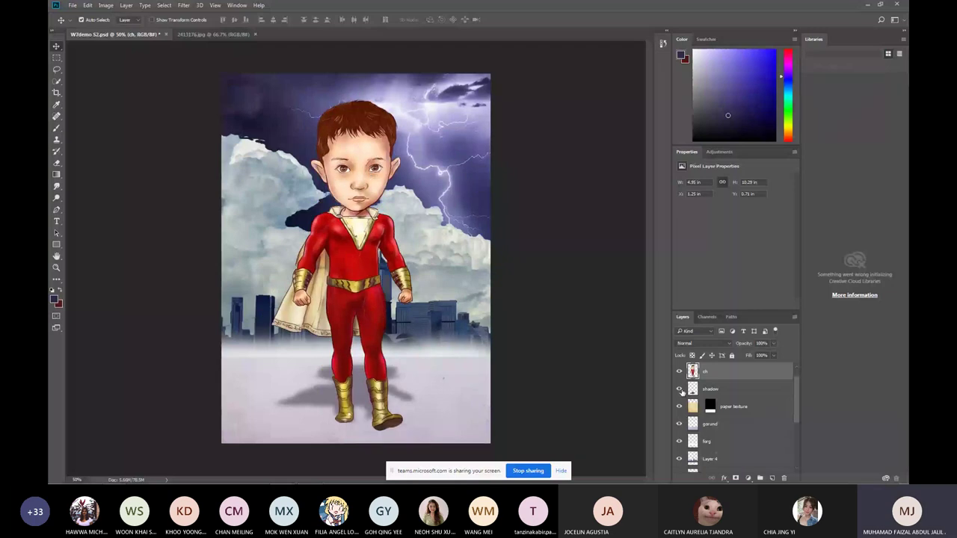
Select the shadow layer and toggle its visibility to examine the shadow under the character.
click(704, 390)
click(679, 388)
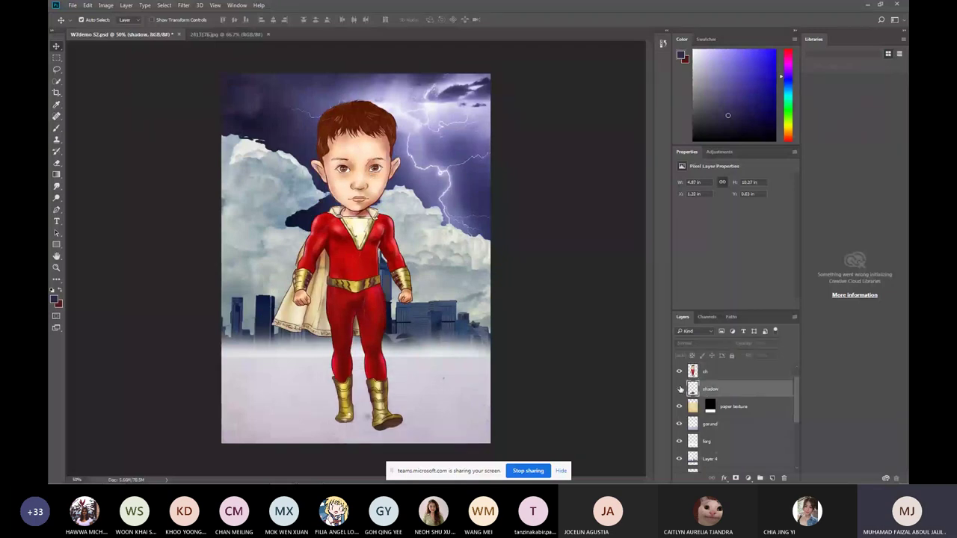
click(679, 389)
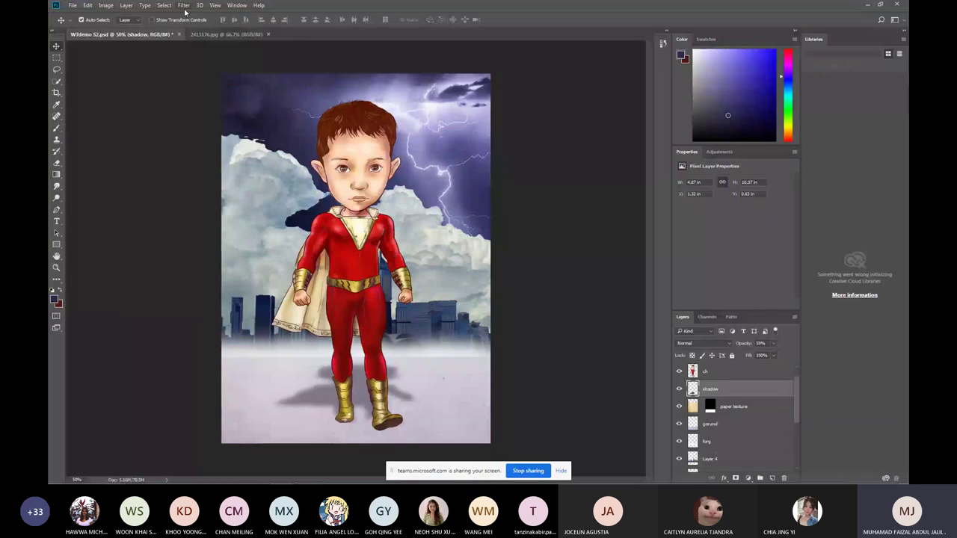
Try a drop shadow on the ch layer with a changed angle, larger distance and two extra copies, and cancel the layer style.
double_click(729, 371)
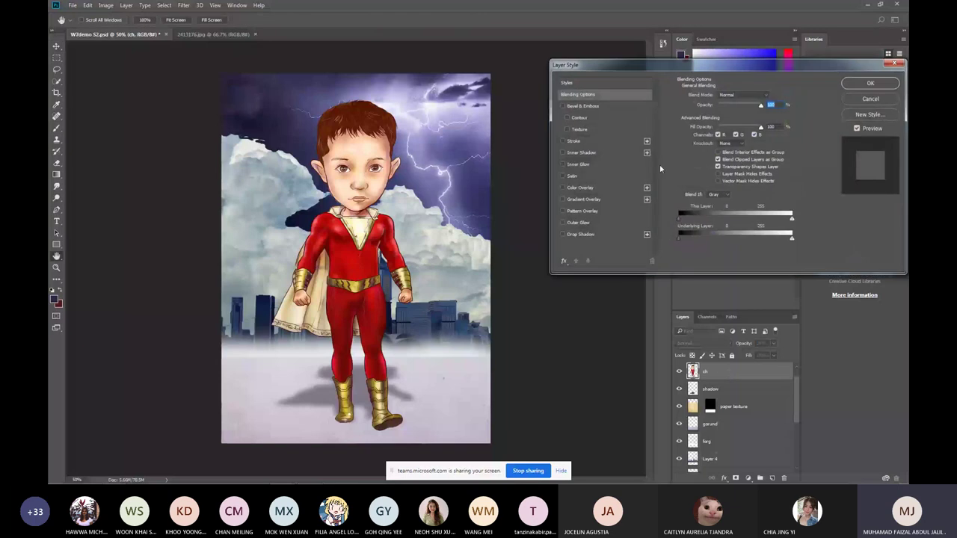
click(563, 234)
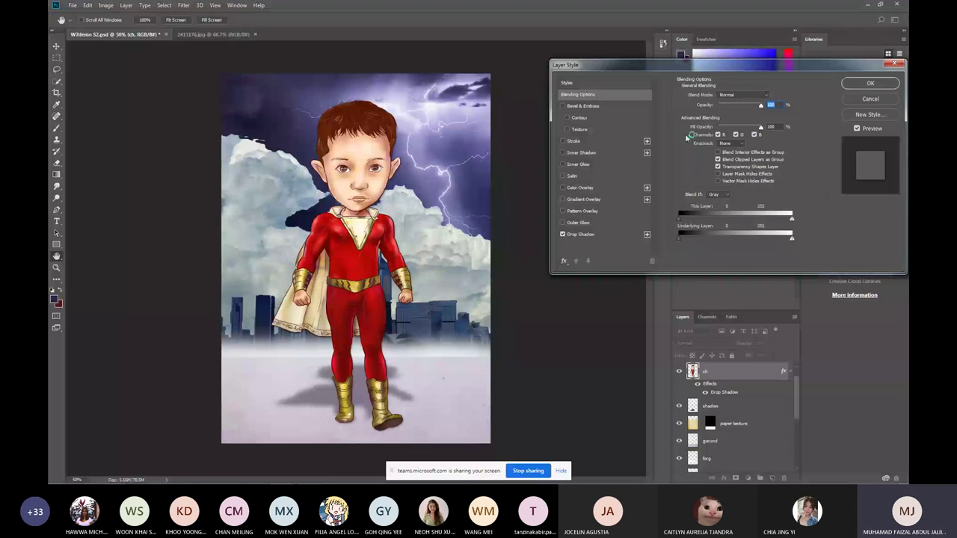
click(583, 234)
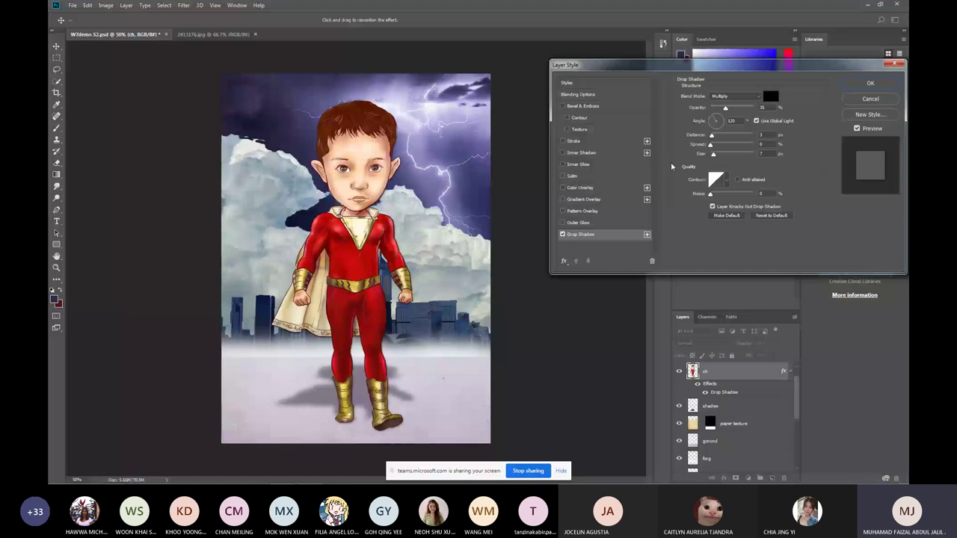
drag(388, 247, 382, 246)
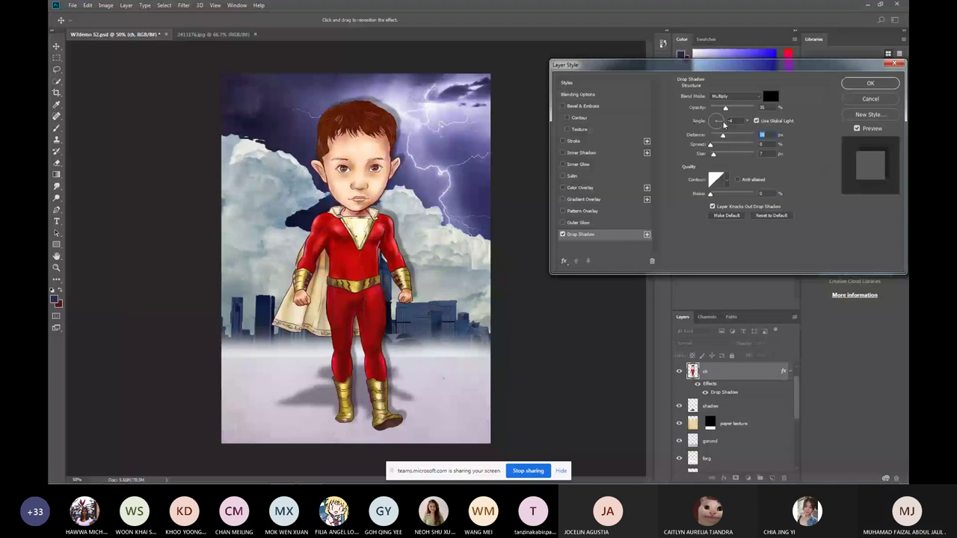
drag(722, 135, 744, 136)
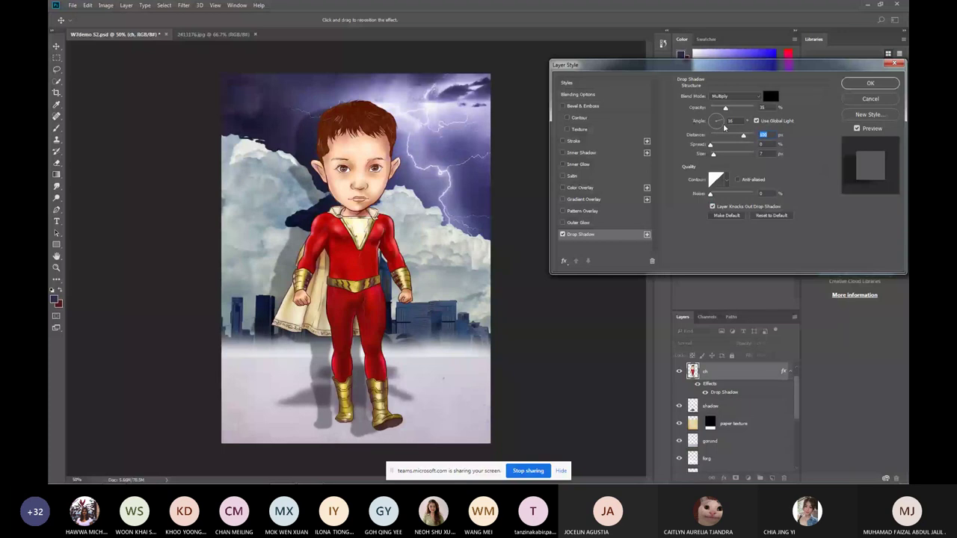
double_click(646, 234)
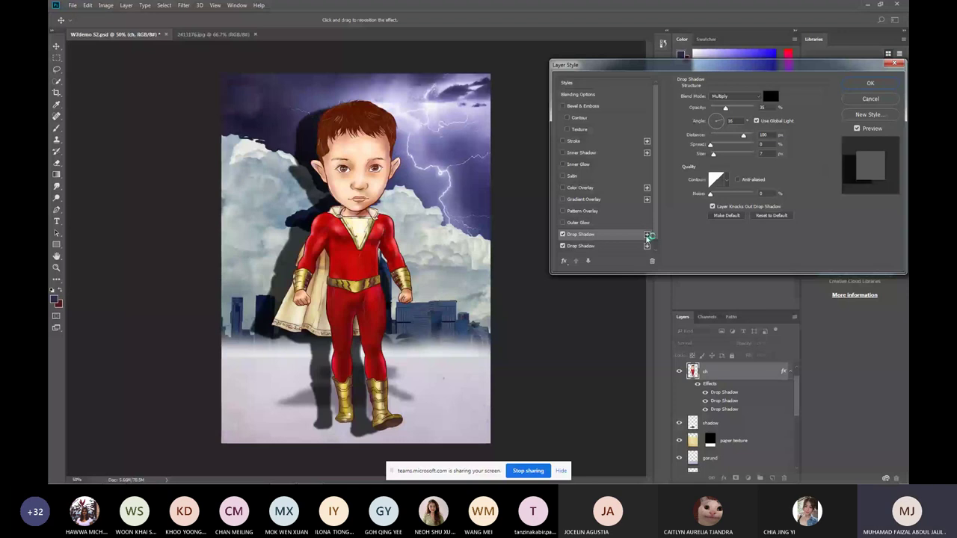
key(Escape)
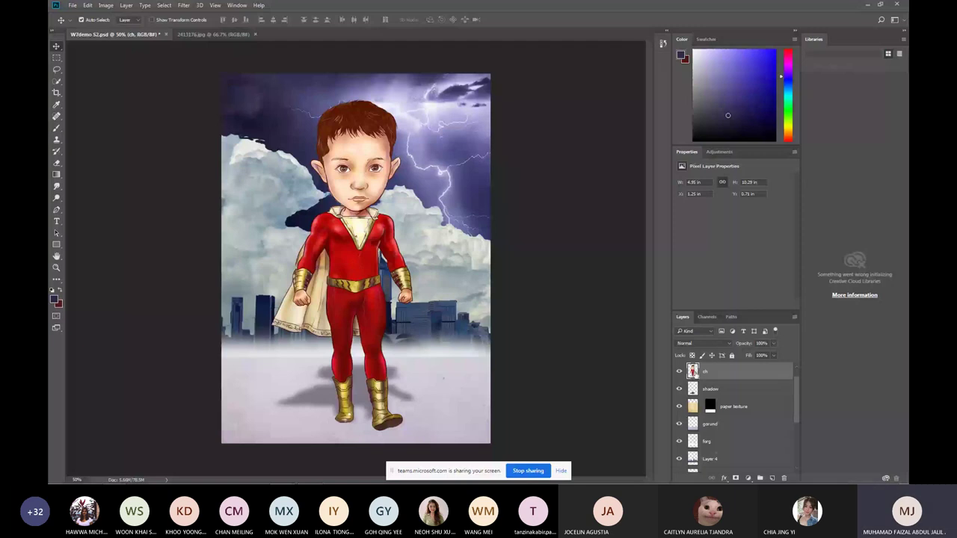
Load the ch figure's outline as a selection, hide the ch and shadow layers, and fill the outline with dark blue on a new layer.
ctrl+click(693, 372)
click(688, 389)
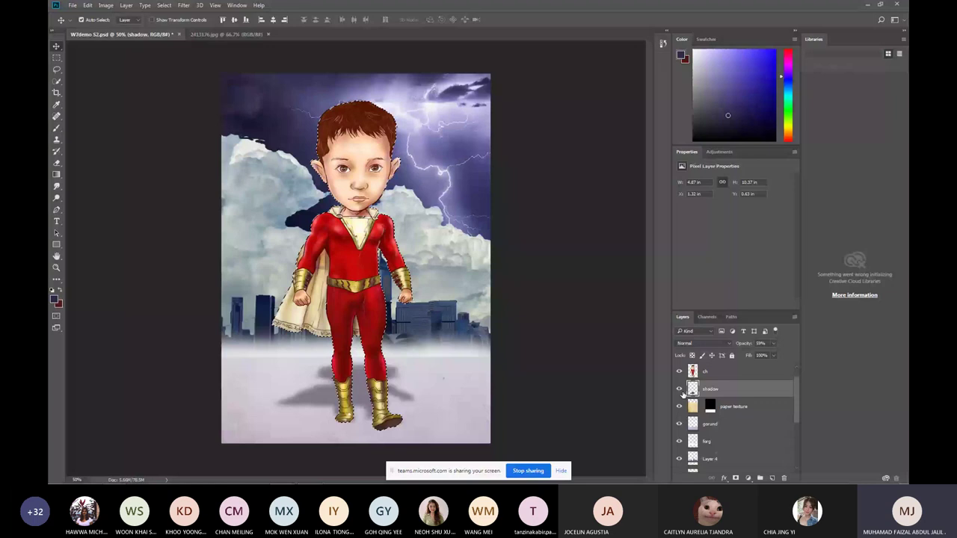
click(678, 389)
key(ctrl+shift+alt+n)
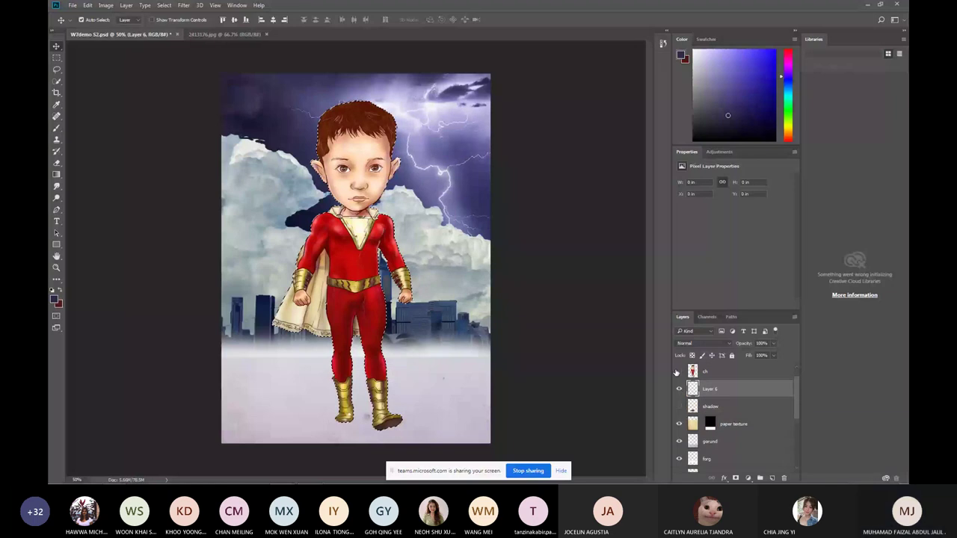
click(678, 371)
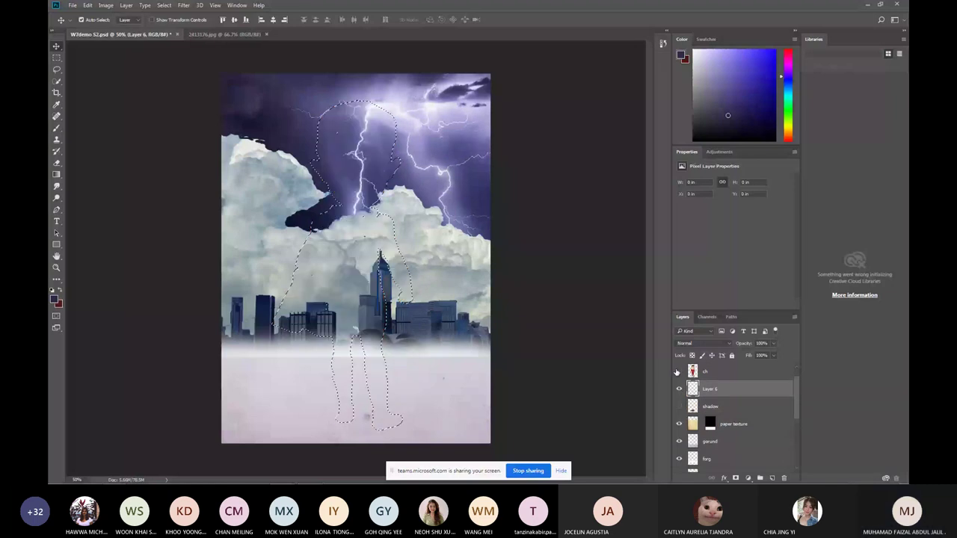
key(alt+BackSpace)
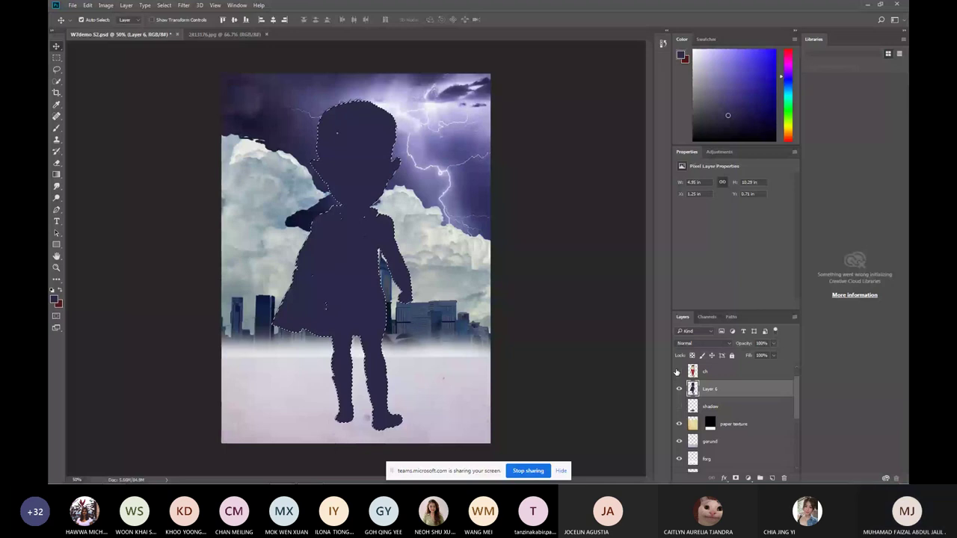
Deselect and squash the dark silhouette to about 15% of its height, placing it flat on the ground where the feet stand.
key(ctrl+t)
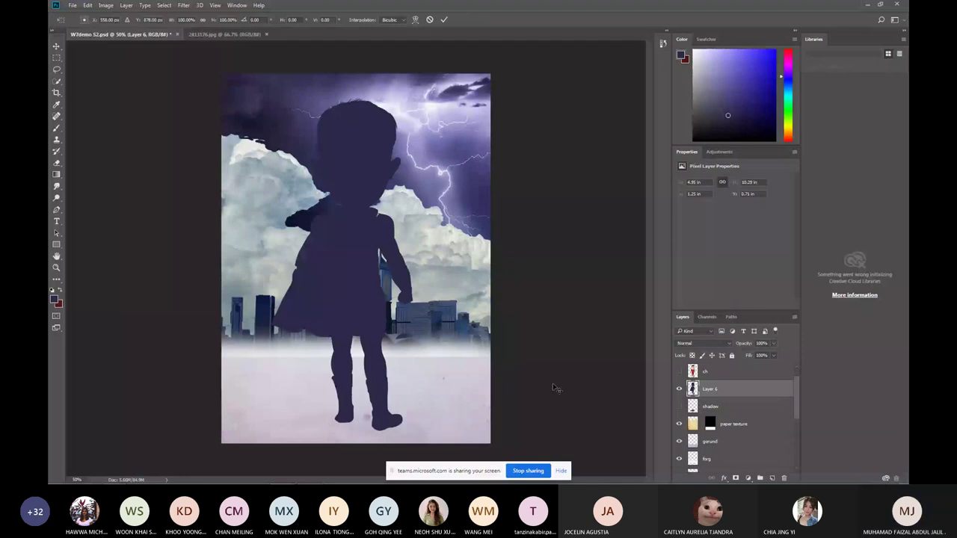
drag(347, 98, 346, 336)
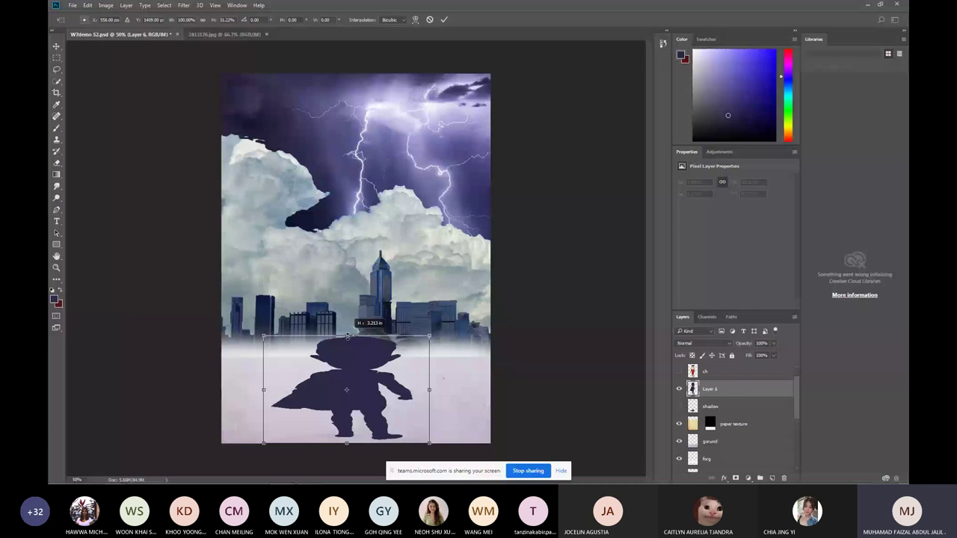
drag(347, 336, 347, 384)
drag(352, 405, 352, 396)
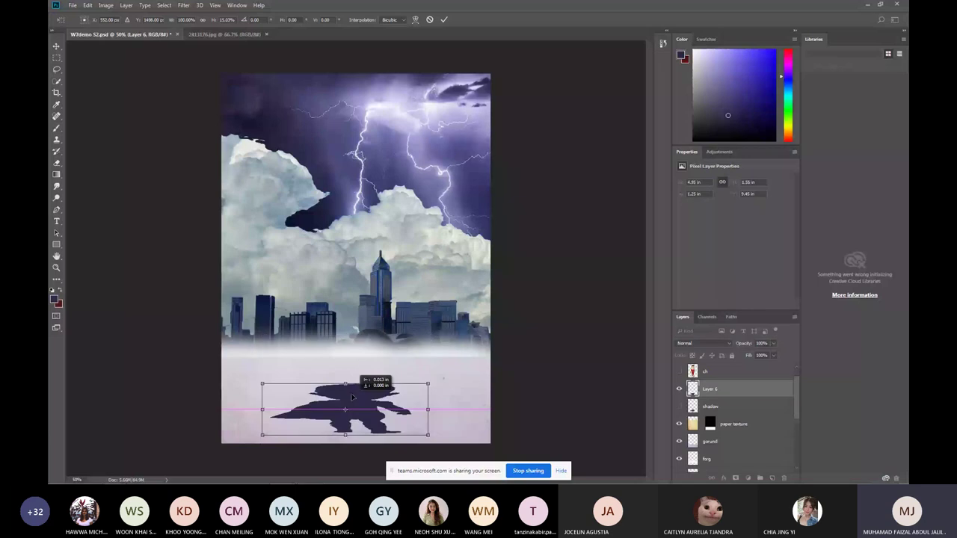
drag(352, 397, 349, 381)
Warp the flattened silhouette by pulling its upper right corner inward and upper left corner slightly outward, and apply the transform.
click(87, 6)
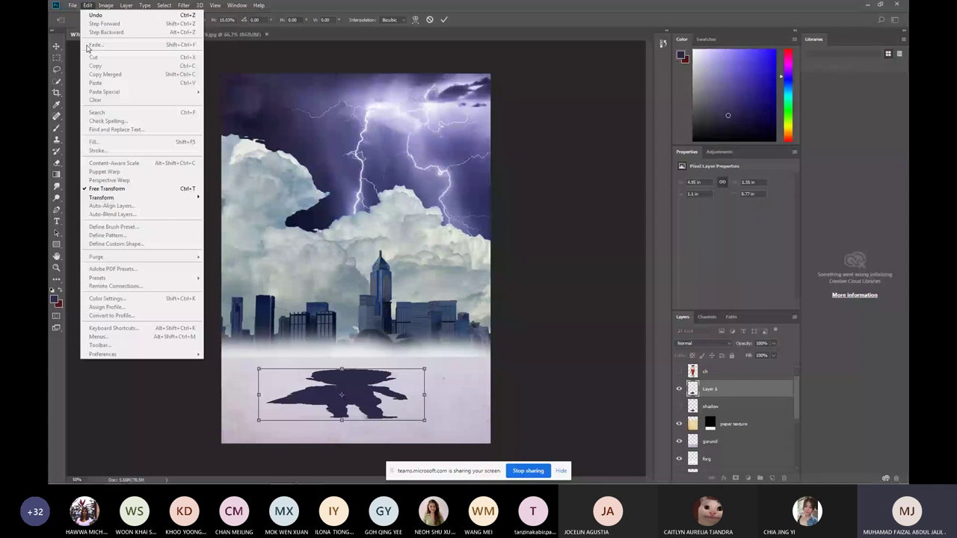
mouse_move(105, 197)
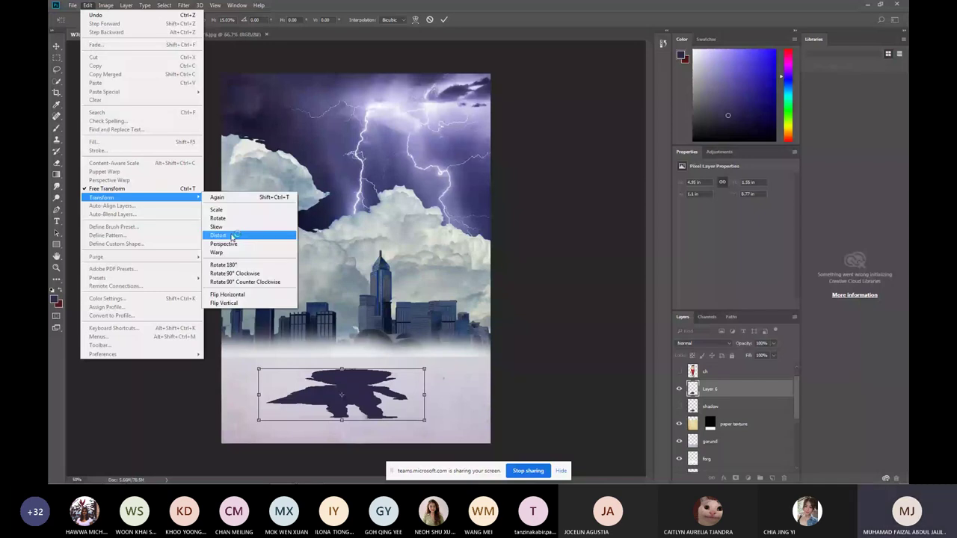
click(216, 252)
drag(424, 369, 408, 367)
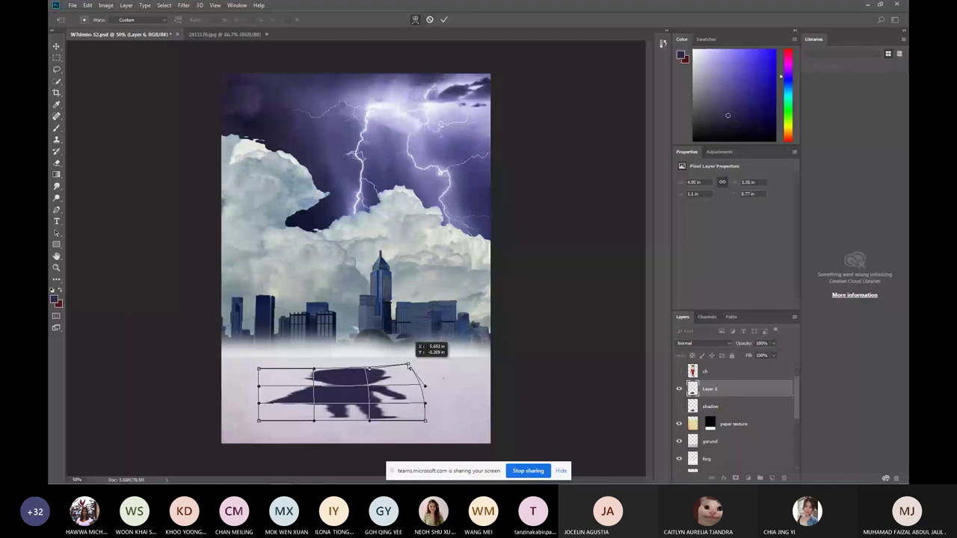
drag(408, 365, 385, 369)
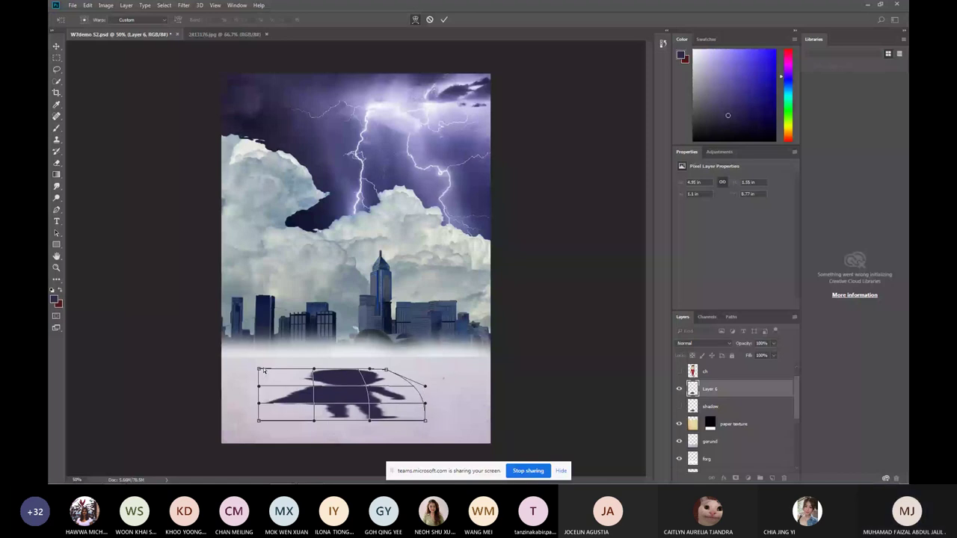
drag(262, 369, 250, 372)
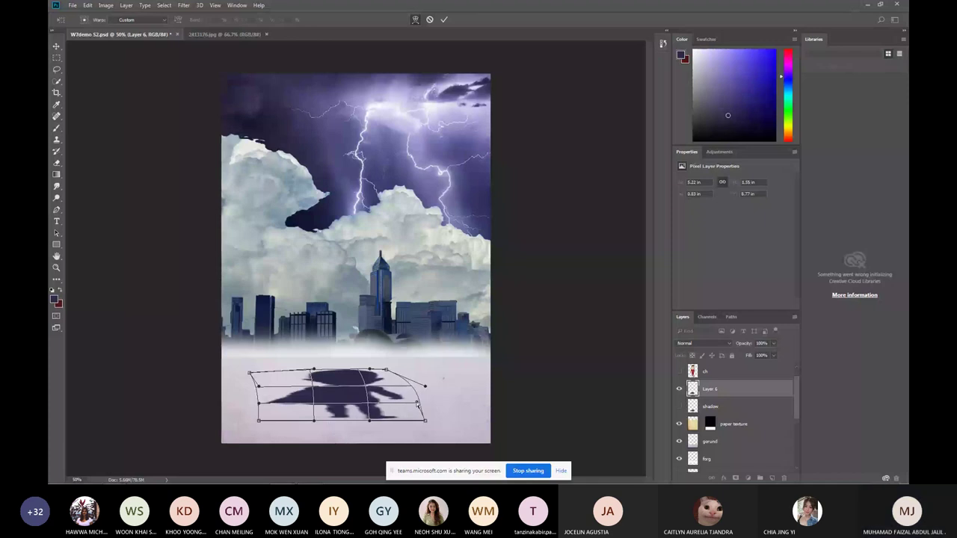
click(445, 20)
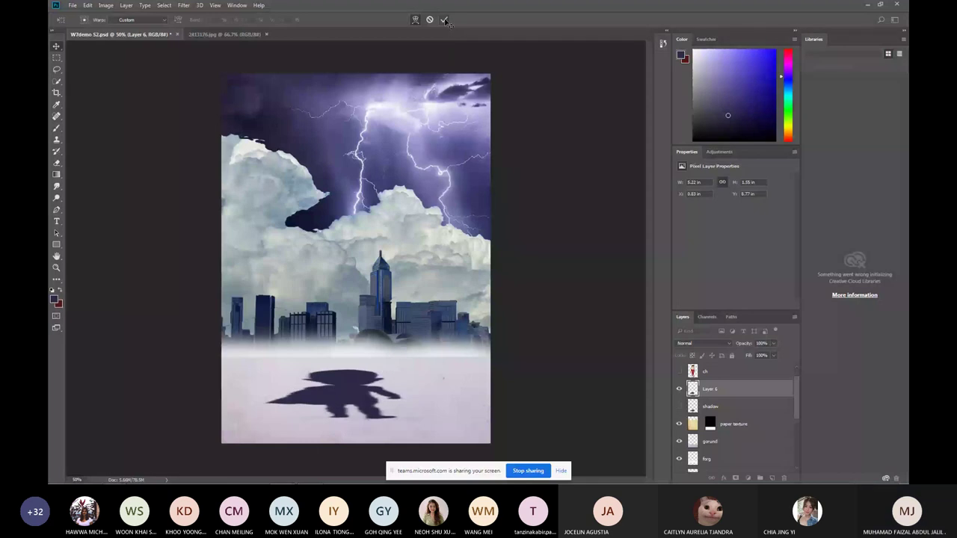
Soften the silhouette with the last-used Gaussian Blur and lower its layer opacity to 53%.
click(183, 5)
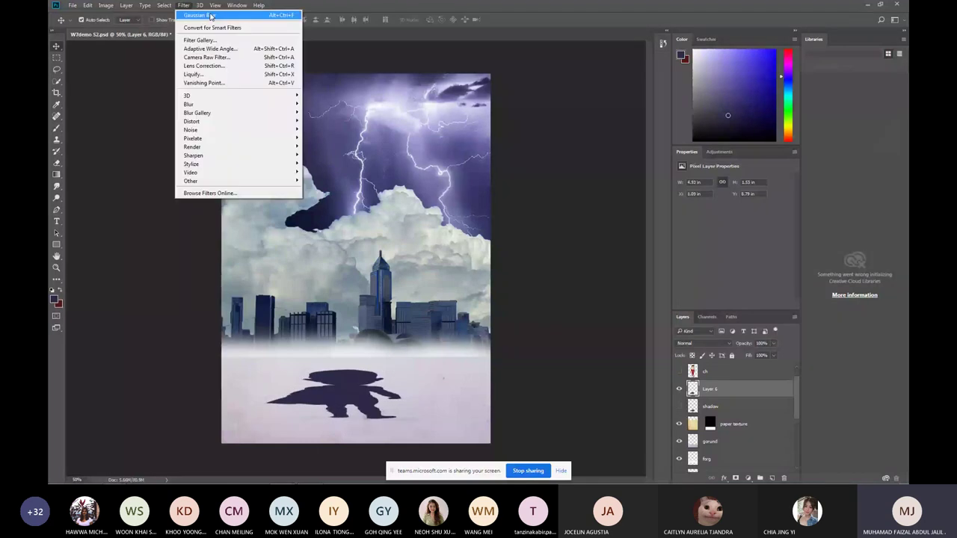
click(211, 15)
drag(773, 343, 755, 358)
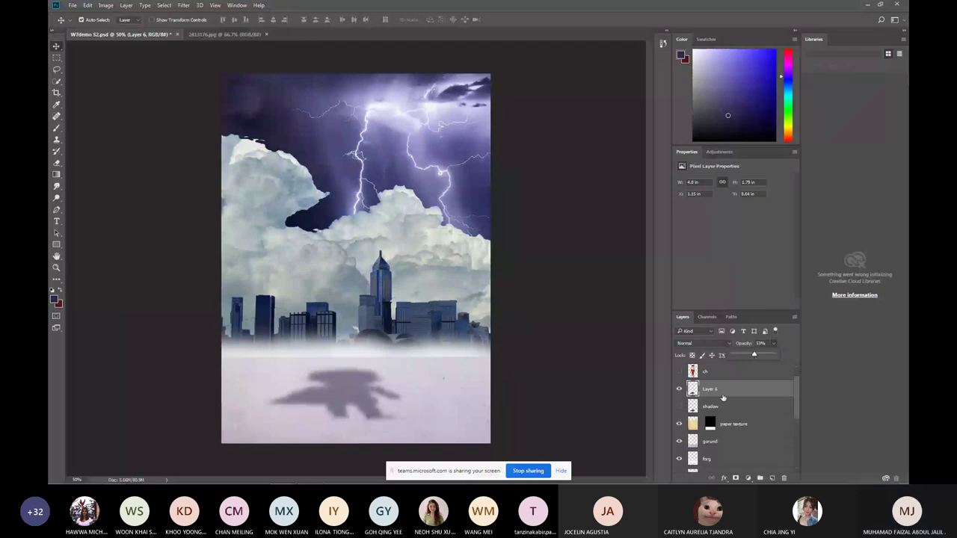
Show the ch layer again and compare the new and old shadows by switching their visibility, leaving only the new one shown.
click(679, 371)
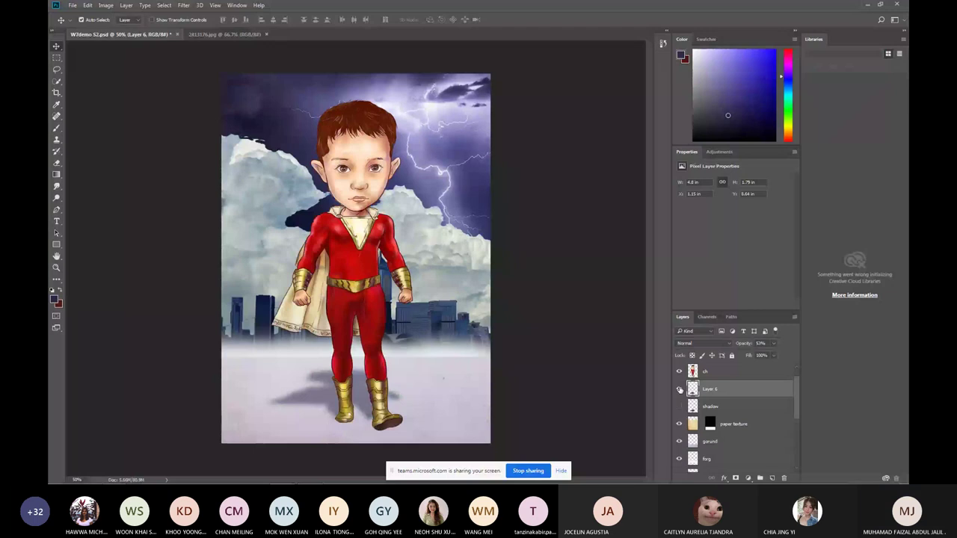
click(678, 388)
click(678, 406)
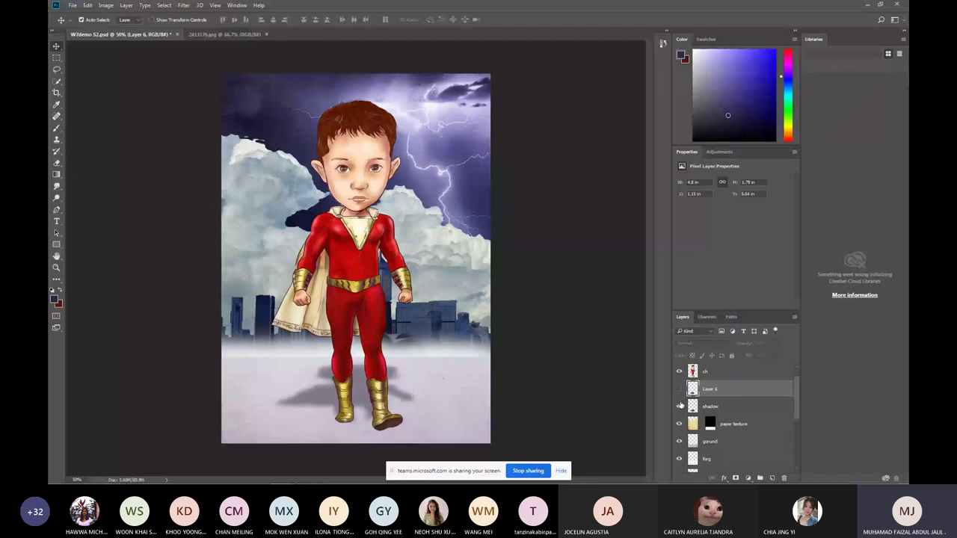
click(679, 406)
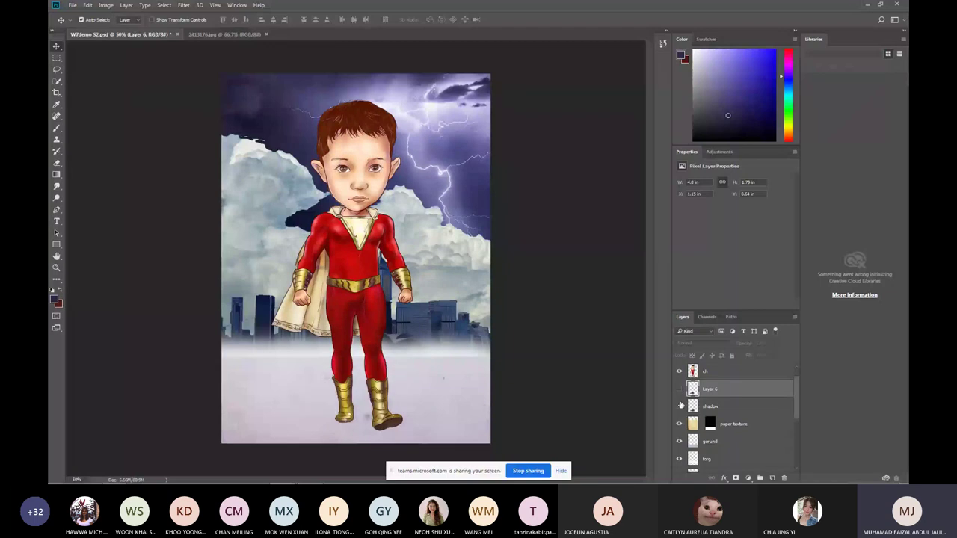
click(703, 370)
click(679, 389)
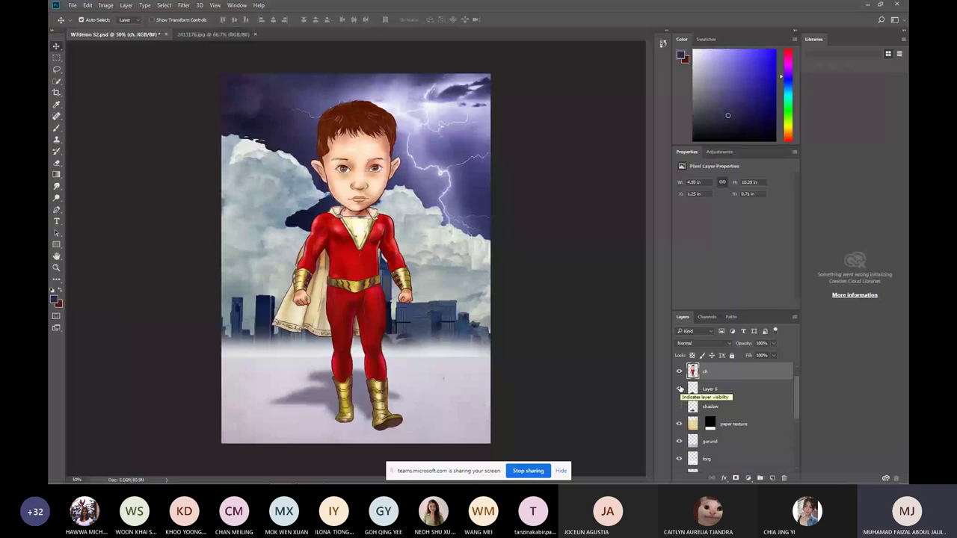
Delete the old shadow layer and rename the new silhouette layer as shdow.
drag(706, 406, 784, 478)
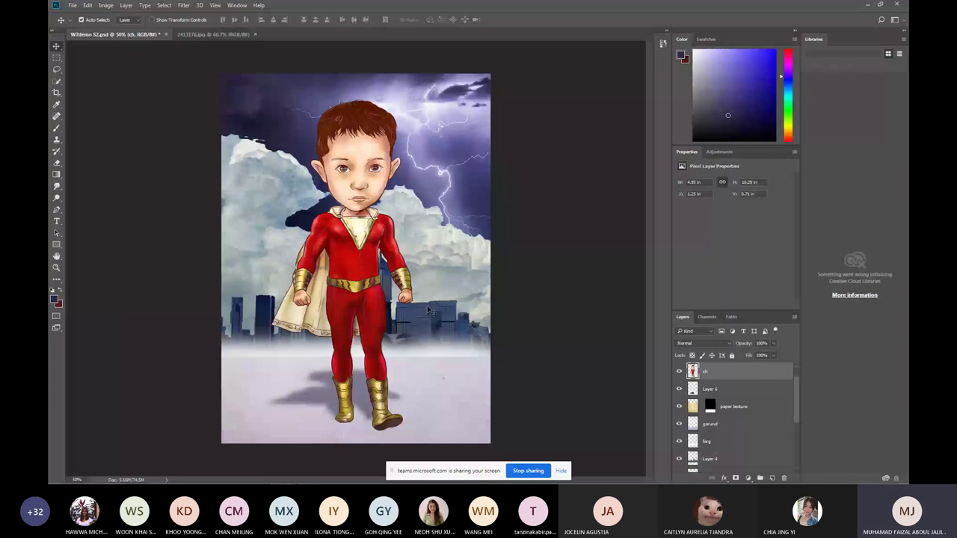
double_click(709, 389)
text(sh)
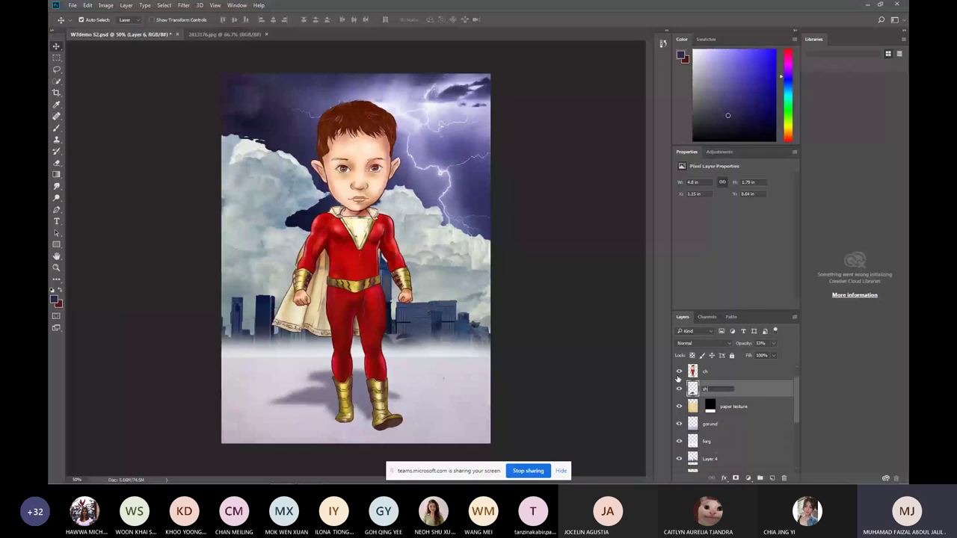
text(dow)
key(Return)
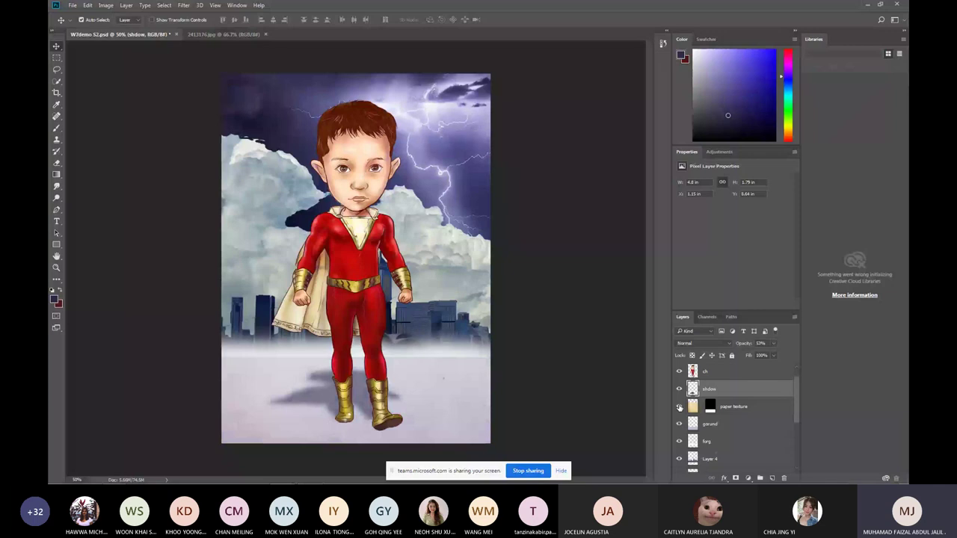
Try the Normal blend mode on the paper texture layer and return it to Soft Light.
click(686, 404)
click(716, 344)
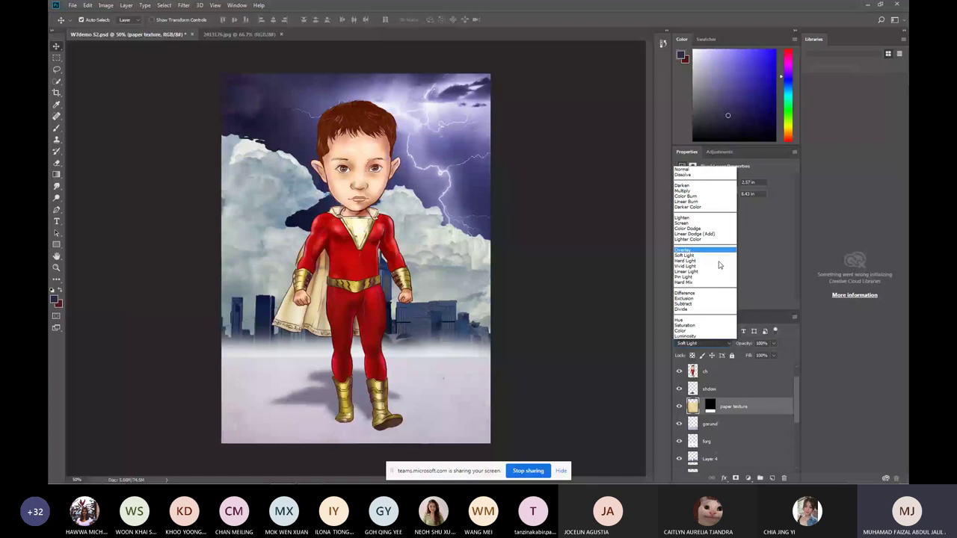
click(714, 171)
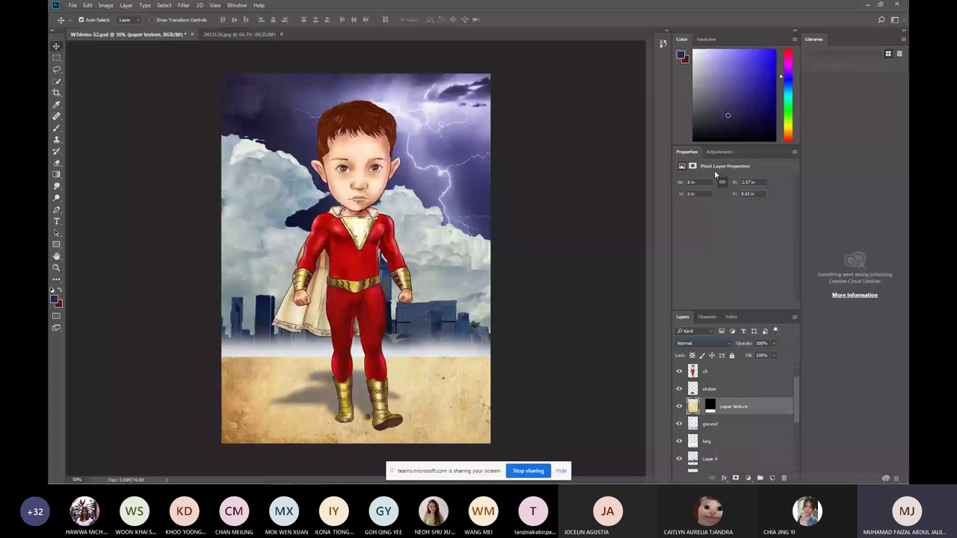
key(alt+shift+f)
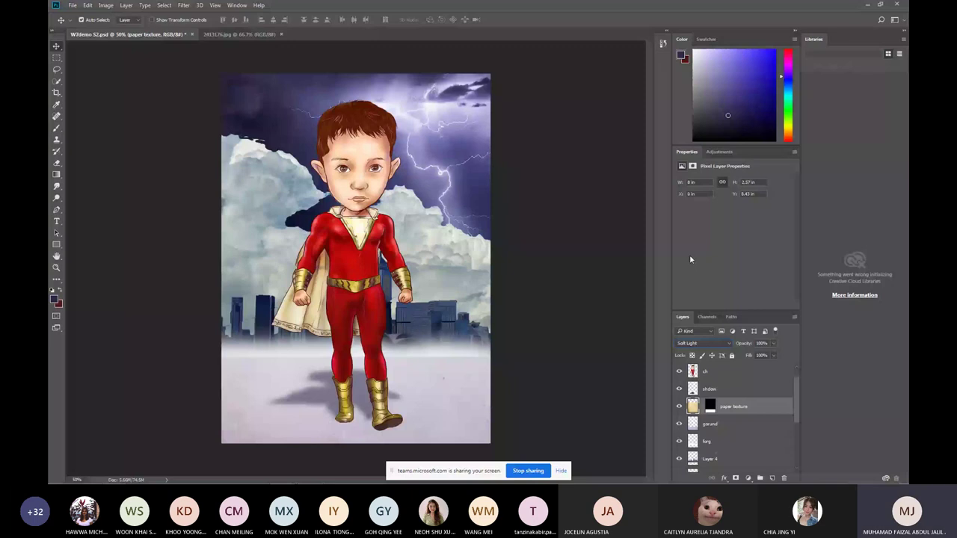
Examine the ground around the boots closely, hiding and showing the paper texture layer to judge its effect.
scroll(530, 238, up, 3)
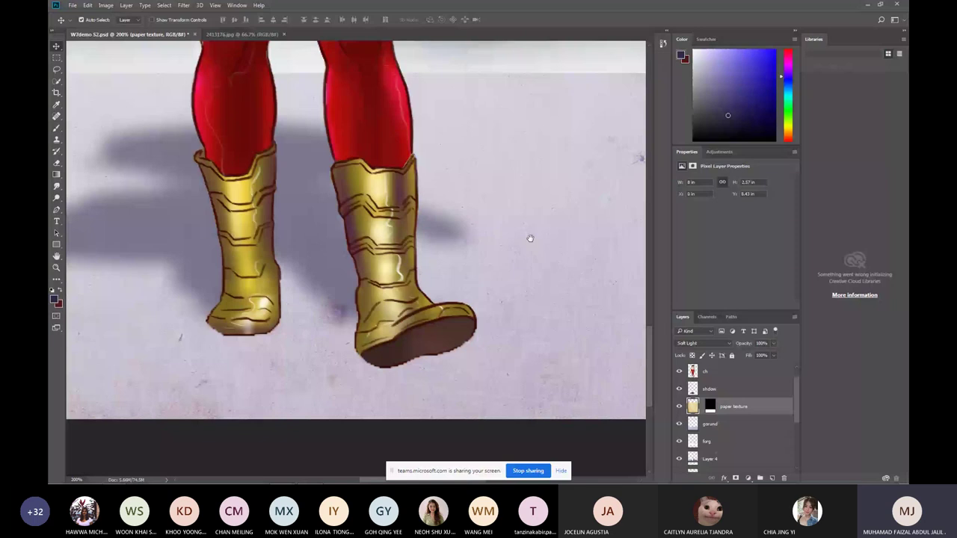
scroll(530, 239, down, 1)
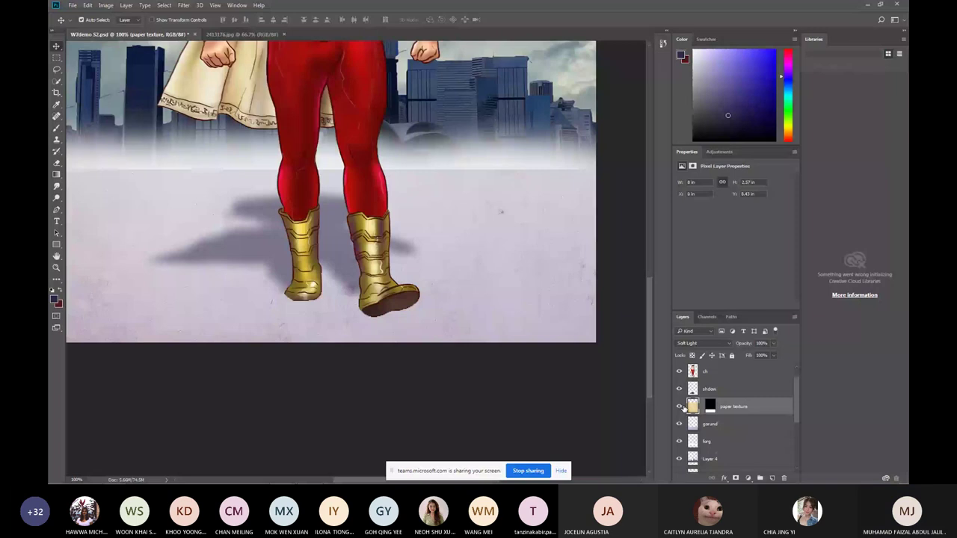
key(ctrl+minus)
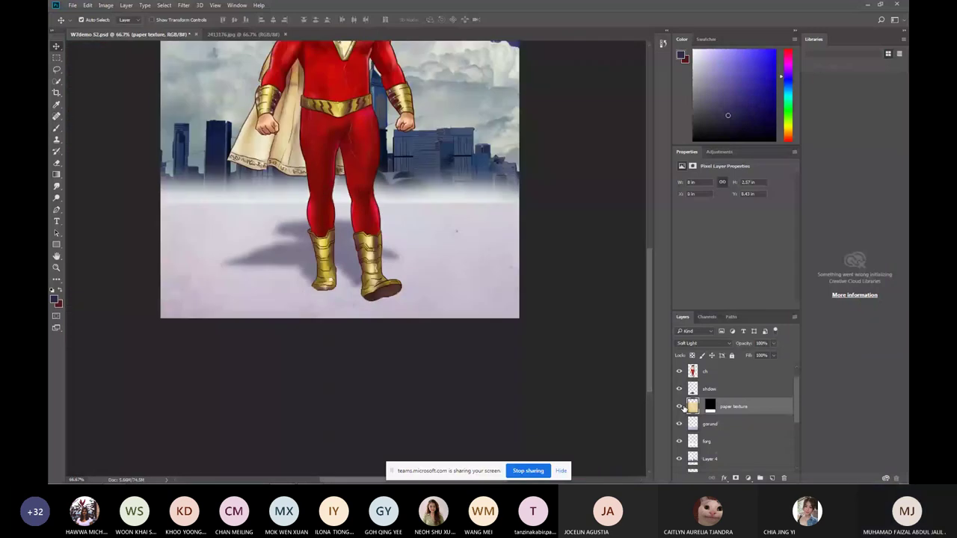
click(679, 405)
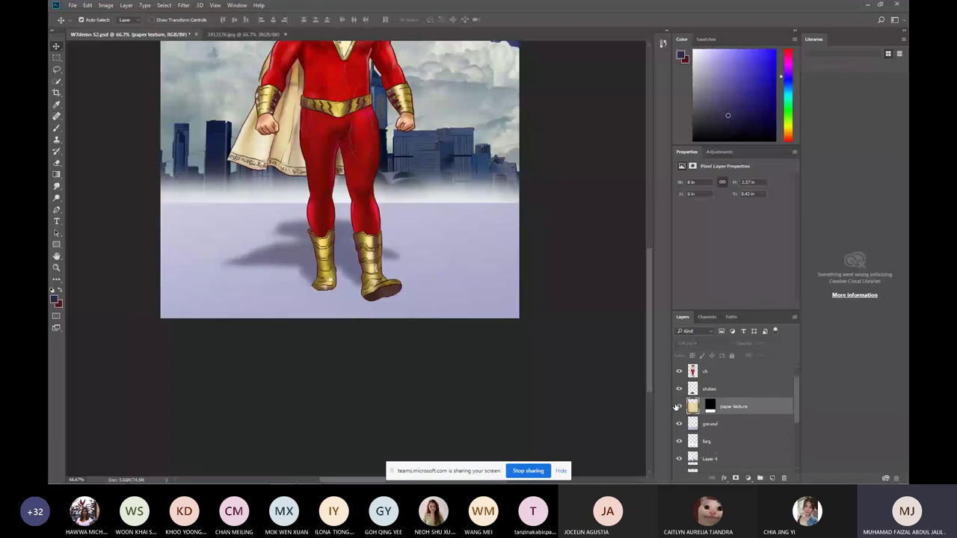
click(678, 406)
Merge the gorund and paper texture layers into a single layer.
click(710, 425)
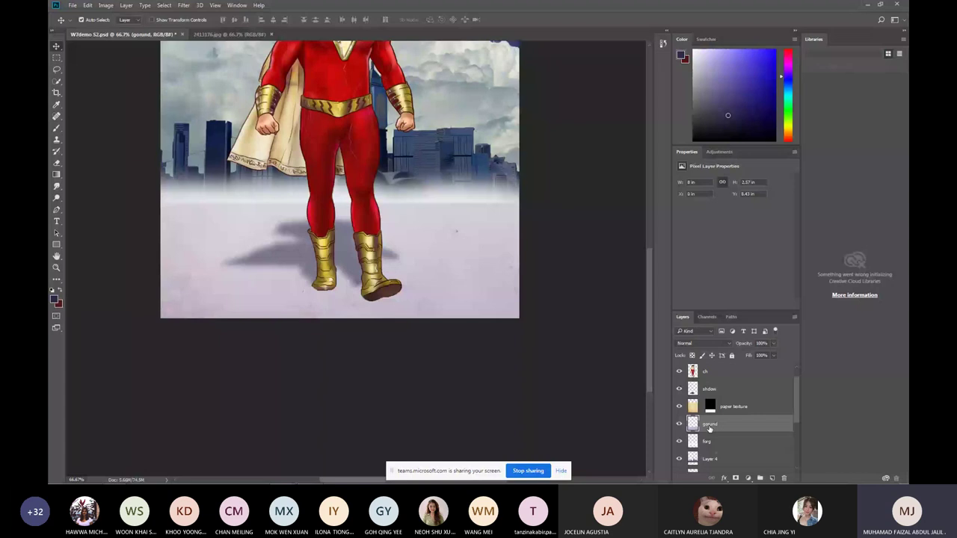
shift+click(736, 407)
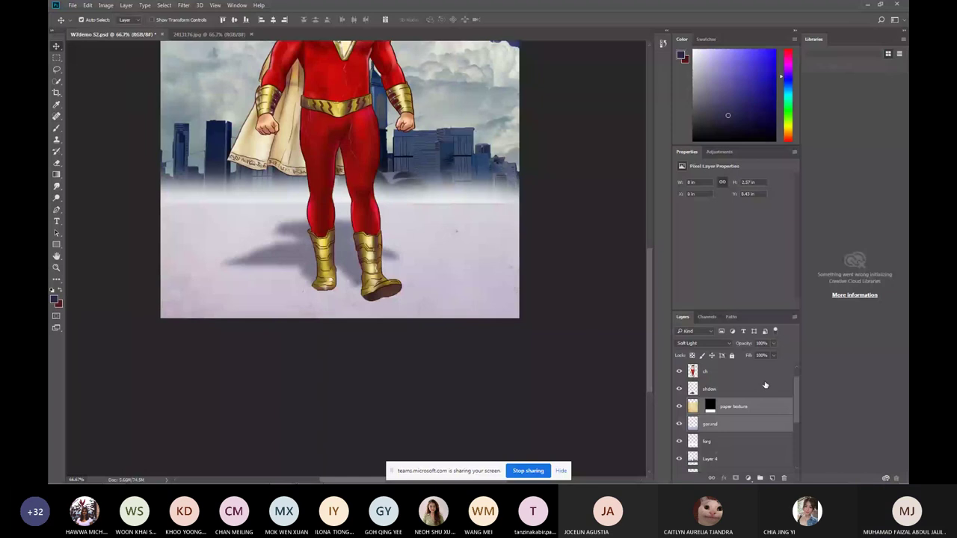
click(794, 316)
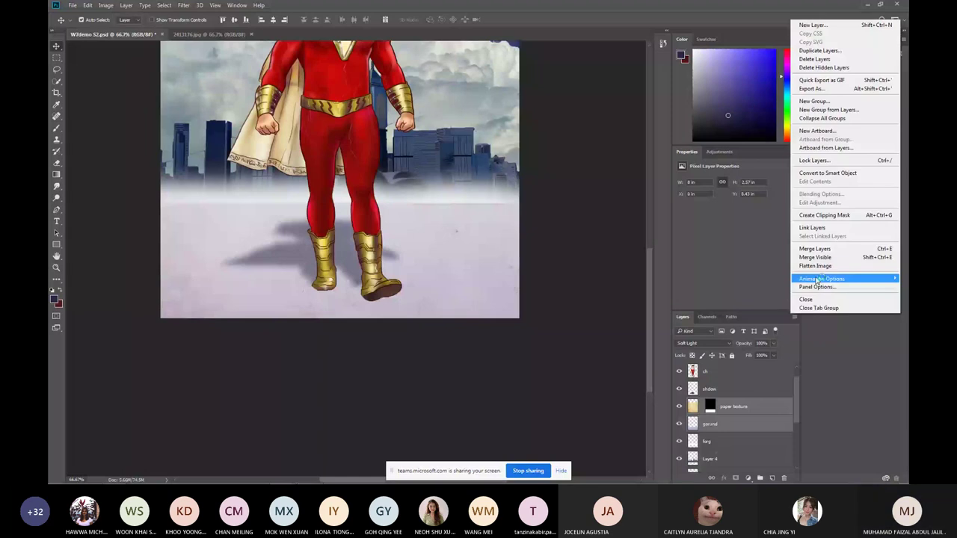
click(815, 248)
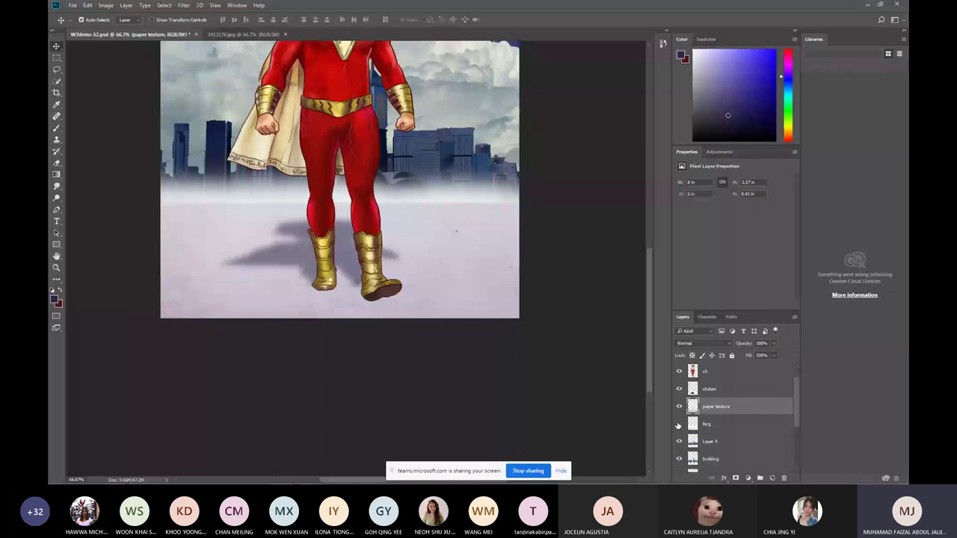
Hide and show the forg layer to examine the haze along the base of the buildings.
click(679, 424)
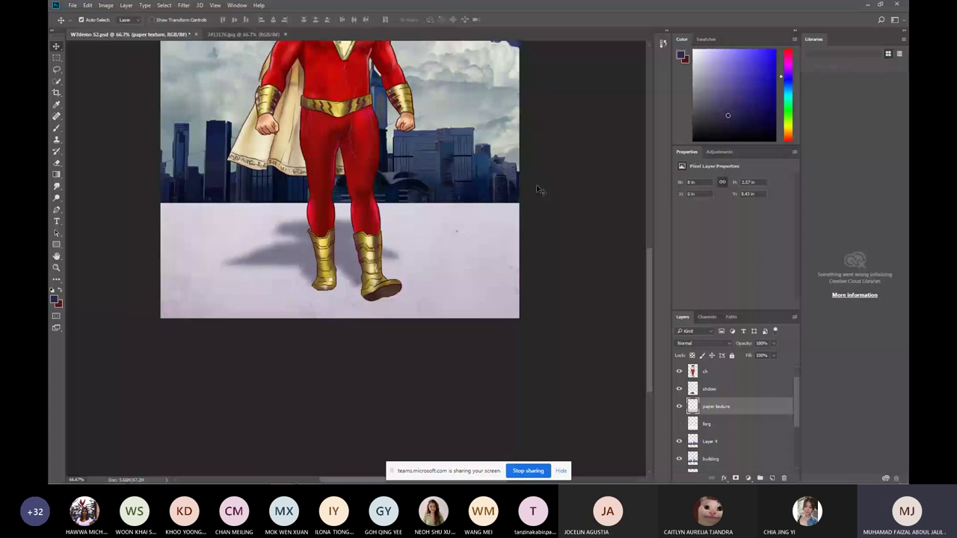
click(679, 424)
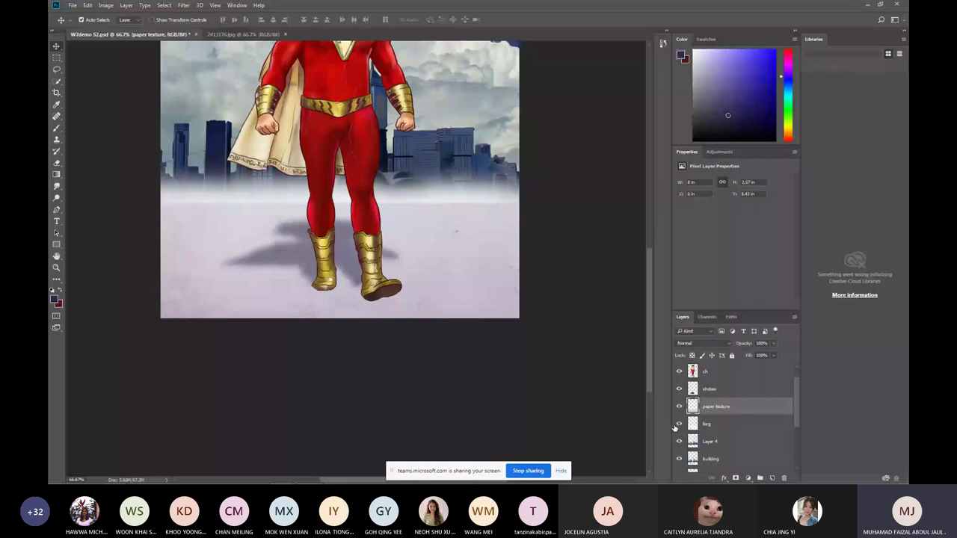
Duplicate the forg layer above the paper texture layer, reduce the copy's opacity to 66%, and compare the haze with it hidden and shown.
drag(747, 424, 733, 397)
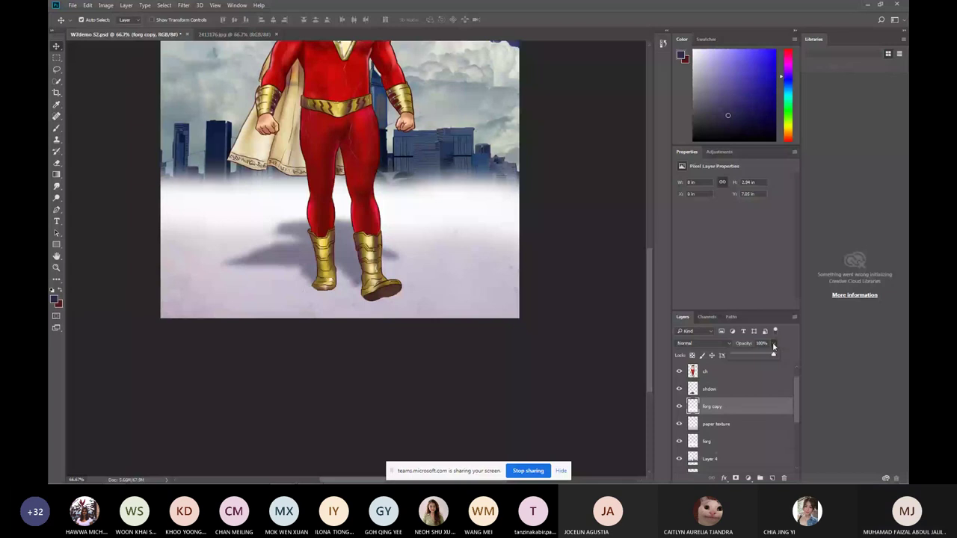
click(679, 406)
click(680, 405)
click(679, 406)
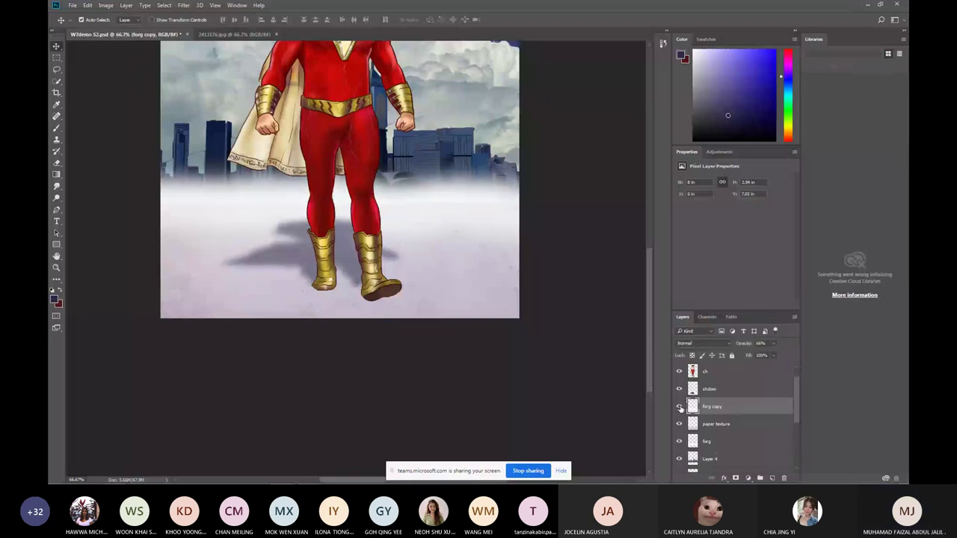
click(679, 405)
click(680, 406)
Reduce the forg layer's opacity to 58% and set the forg copy layer's opacity to 90%.
key(ctrl+minus)
key(ctrl+minus)
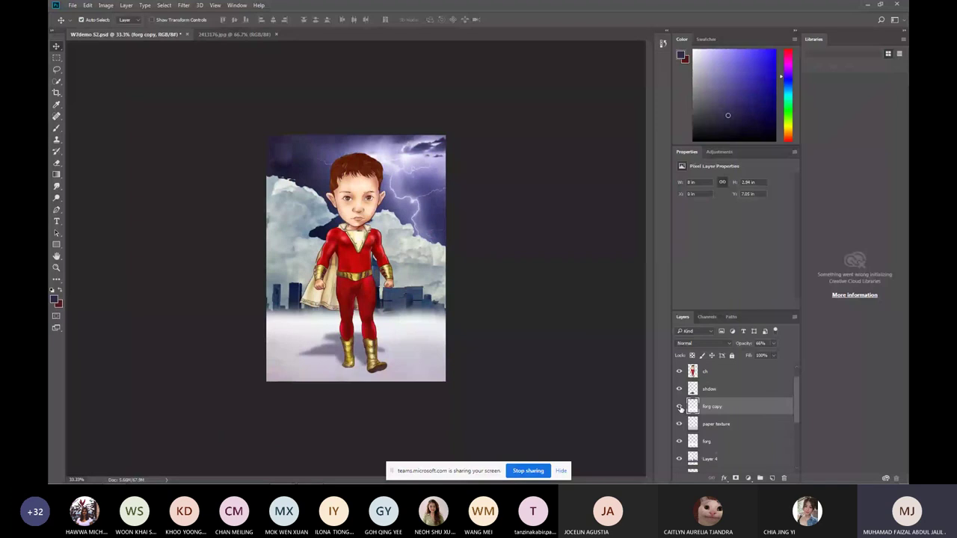
click(716, 441)
click(773, 343)
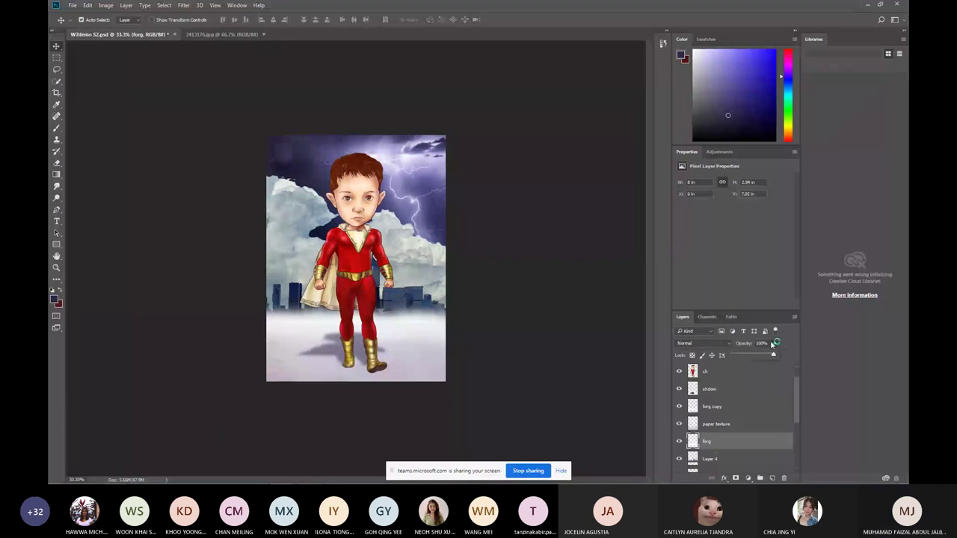
drag(773, 355, 757, 356)
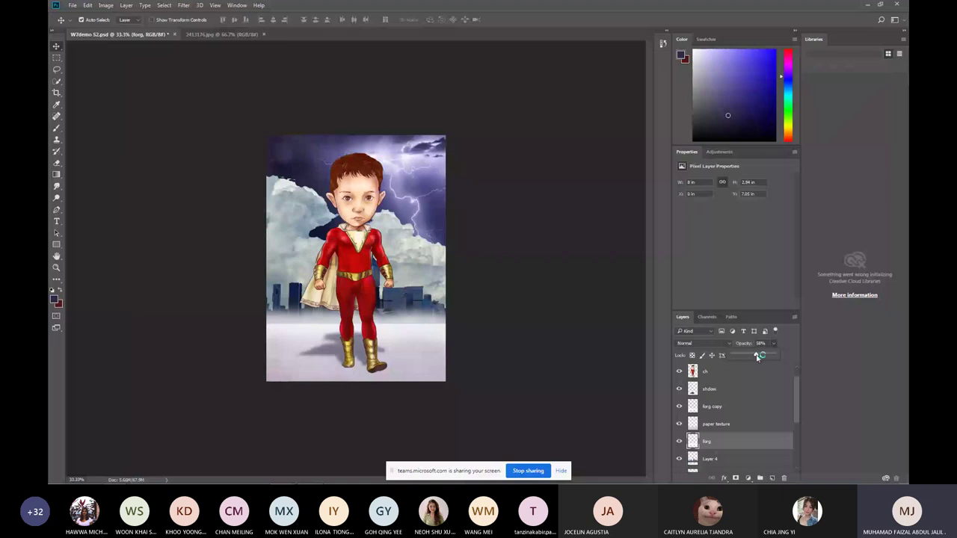
click(740, 406)
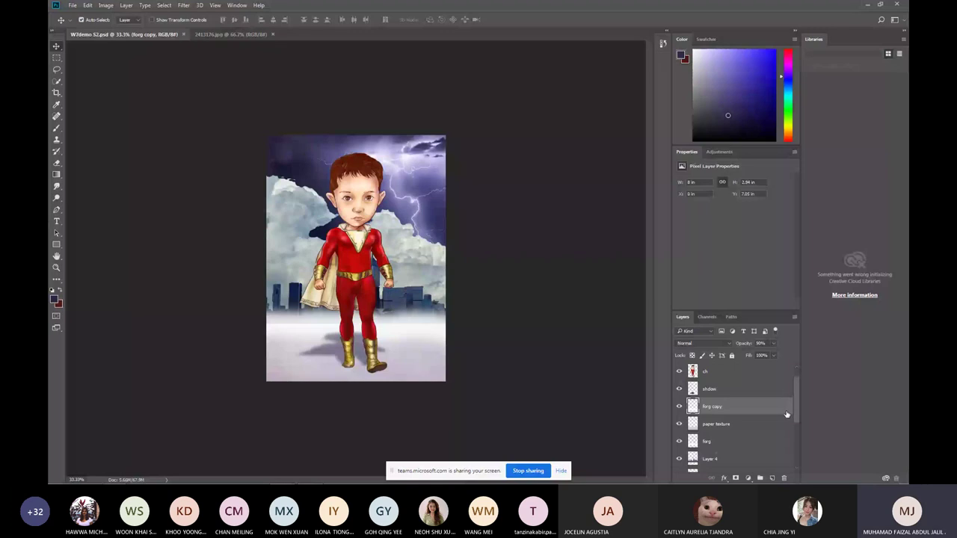
Close the 2413176.jpg texture document and turn Layer 4 over the buildings off and back on.
click(395, 311)
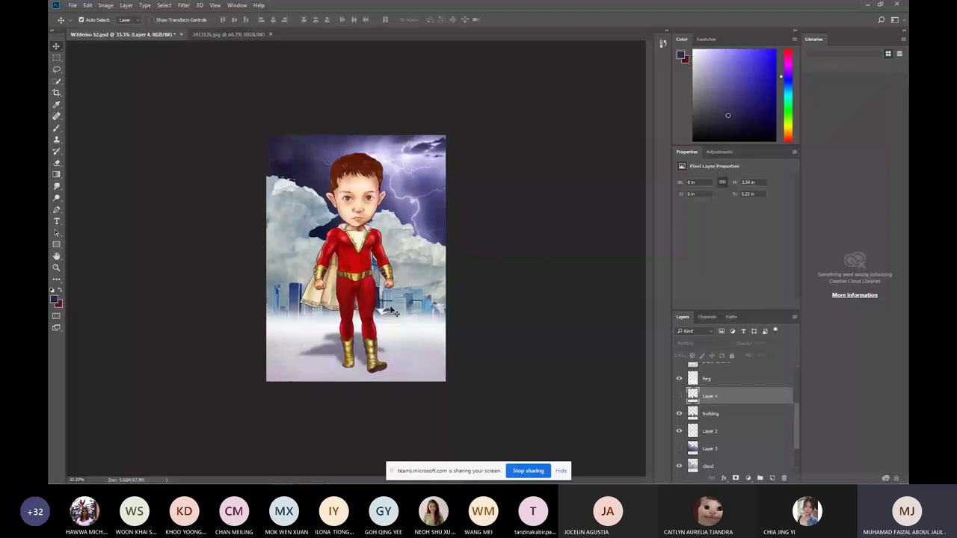
click(234, 35)
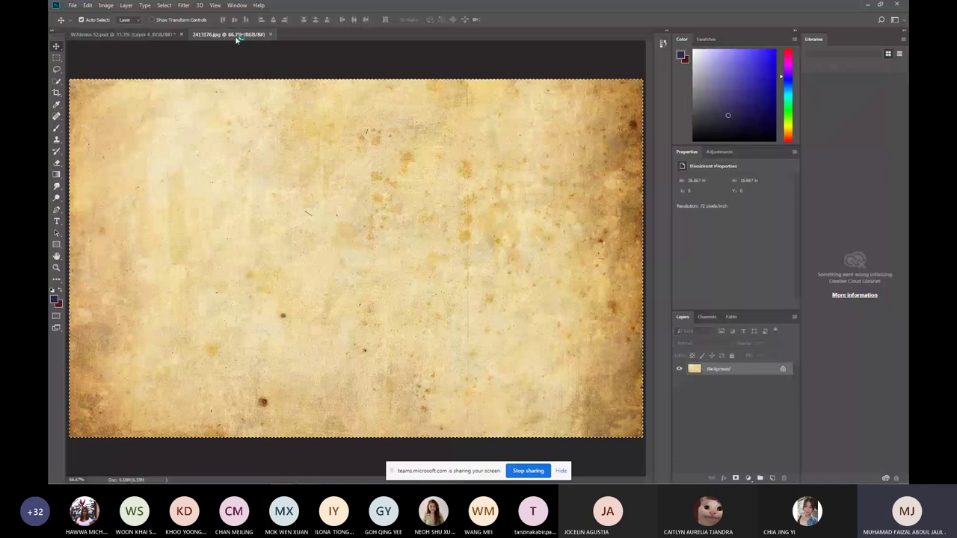
key(ctrl+w)
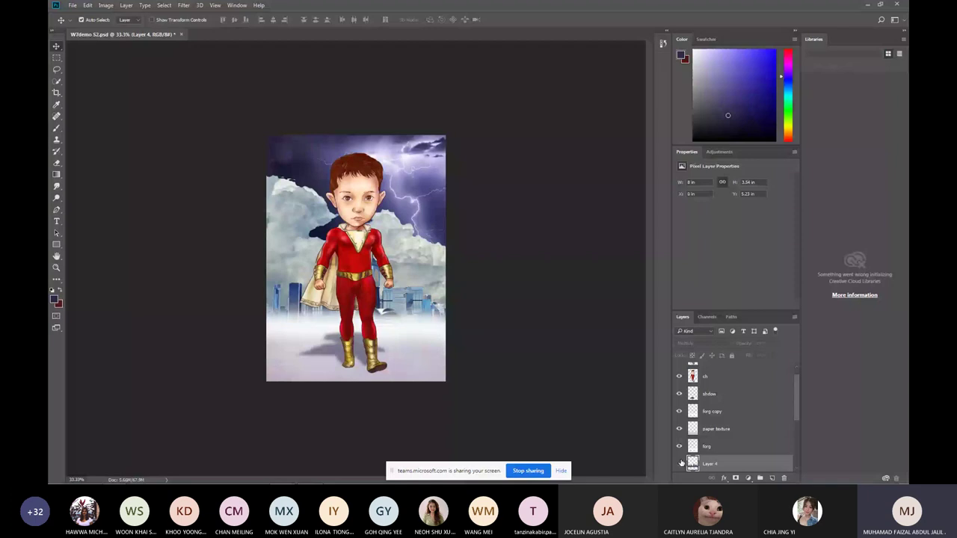
click(679, 464)
Select the building layer and hide and show it with Layer 4 to check the skyline behind the character.
key(ctrl+plus)
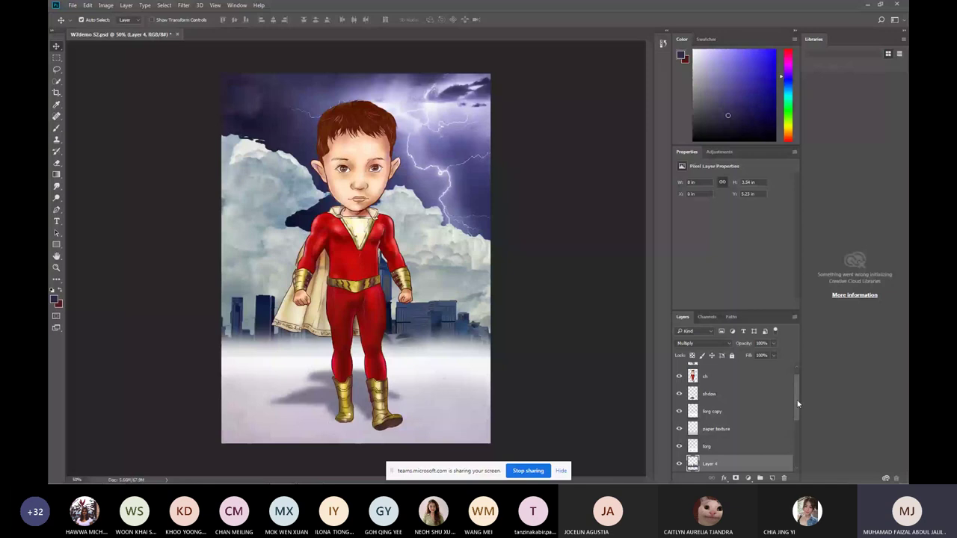
drag(797, 400, 791, 429)
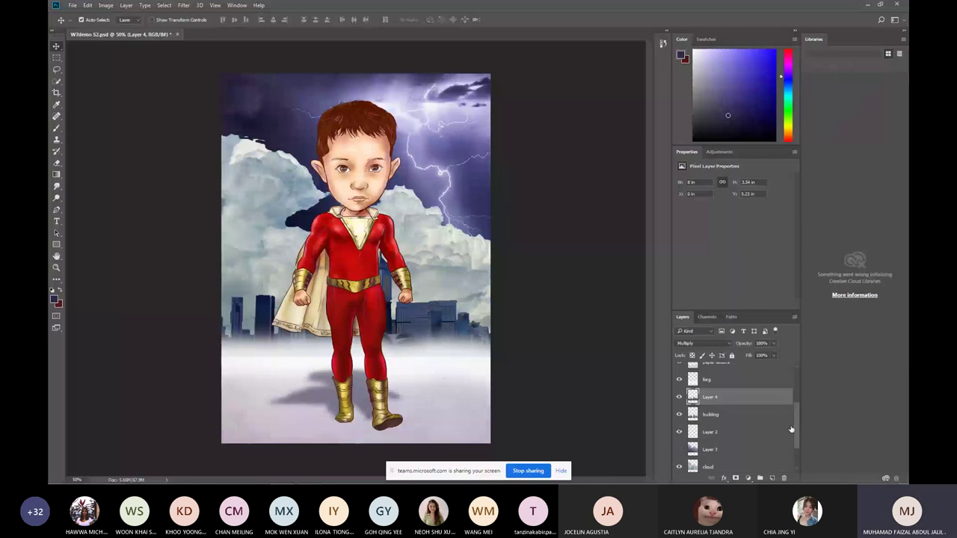
click(699, 414)
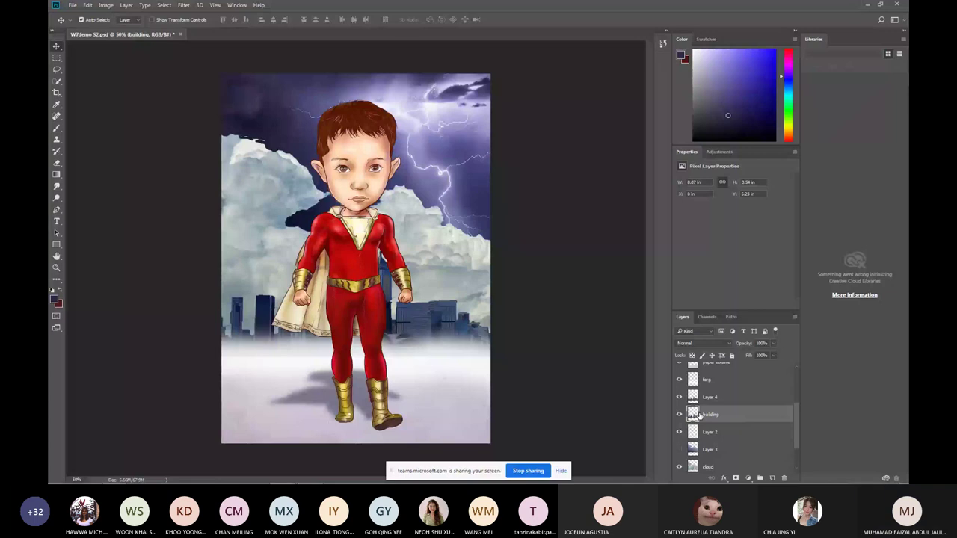
click(678, 414)
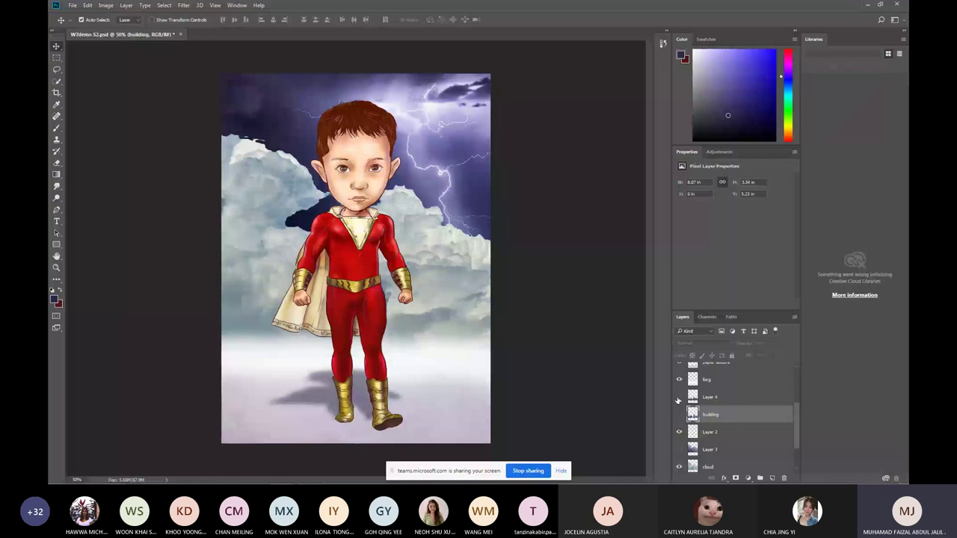
click(677, 399)
click(679, 414)
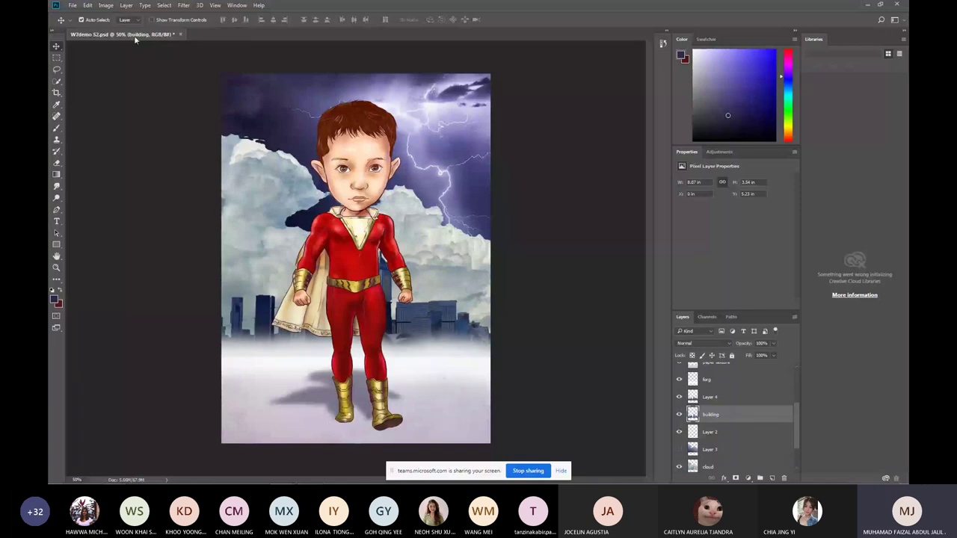
Colorize the building layer with Hue/Saturation using hue 246, saturation 25 and lightness +71.
click(106, 5)
mouse_move(127, 28)
click(232, 67)
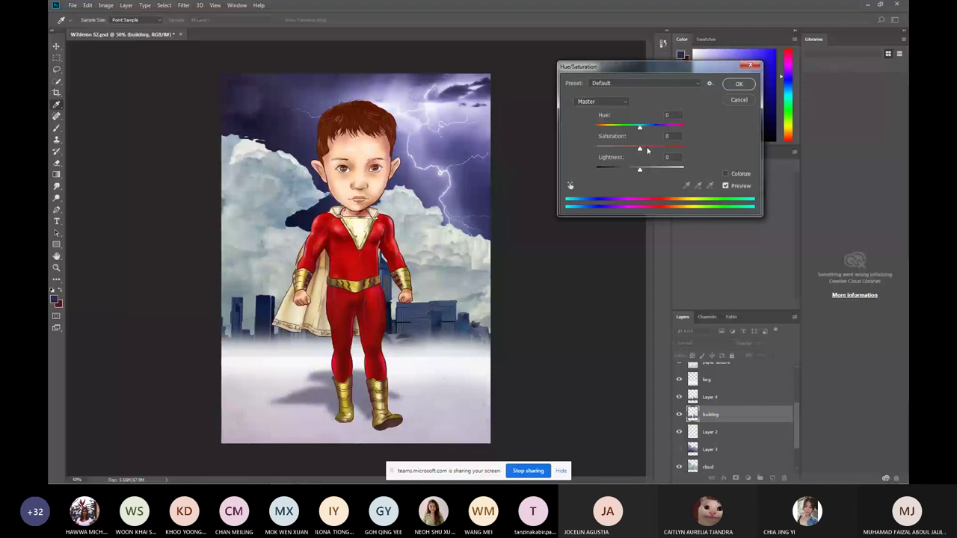
click(725, 174)
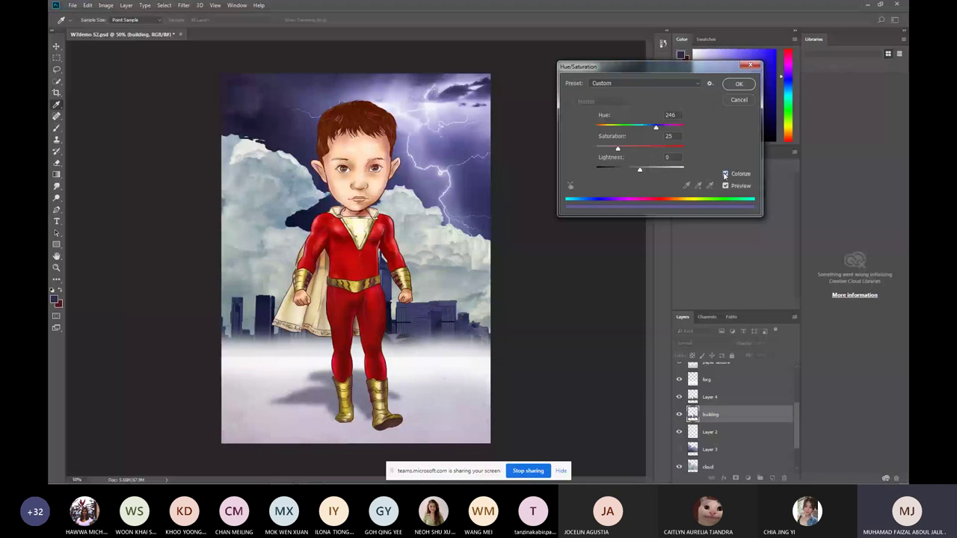
drag(639, 171, 671, 178)
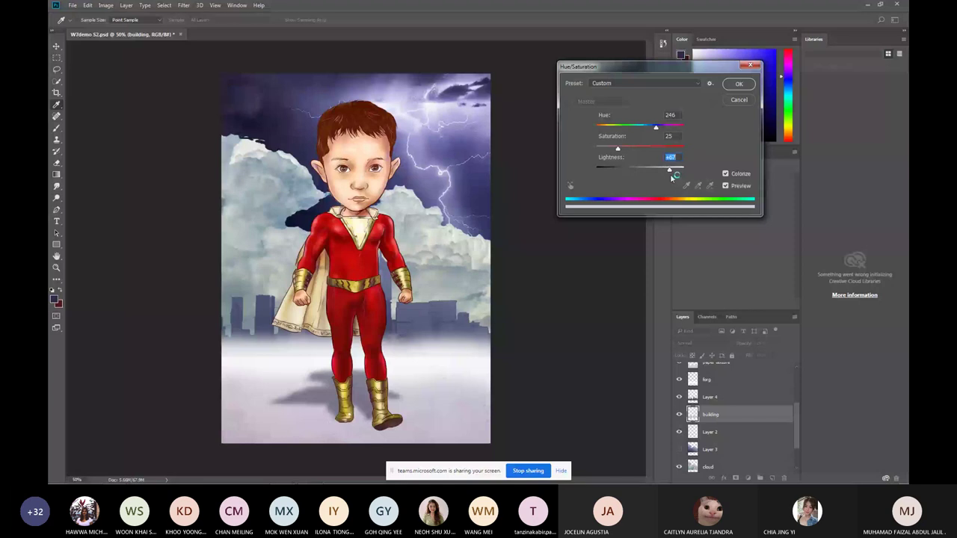
drag(671, 176, 672, 178)
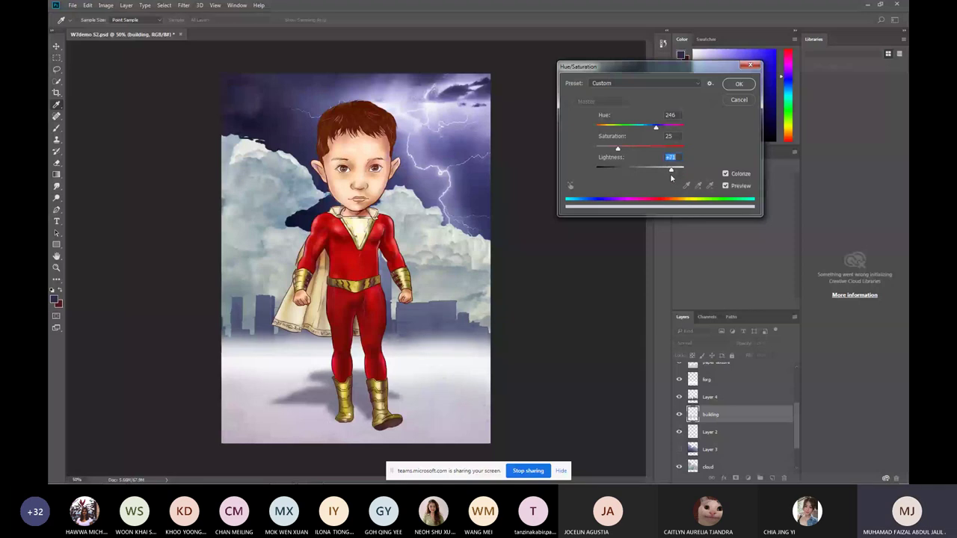
key(Return)
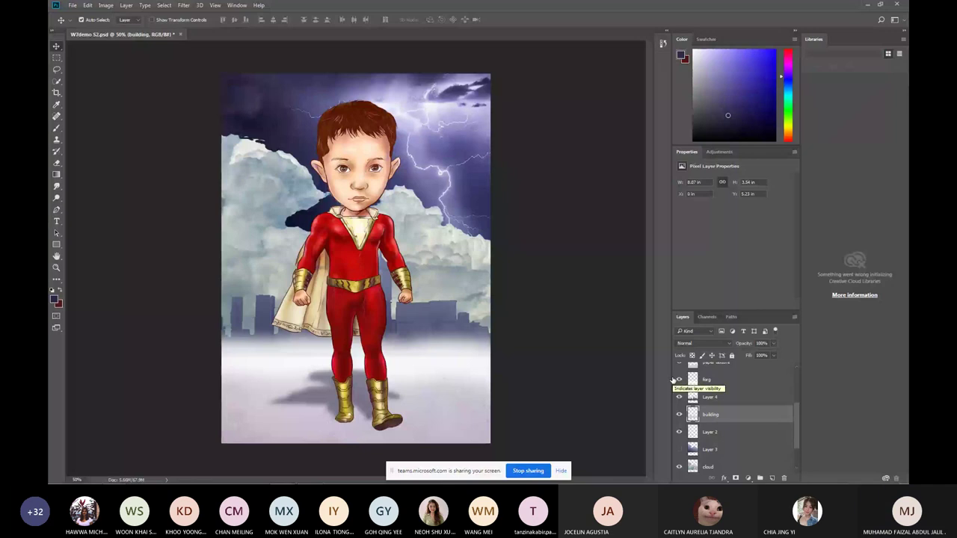
Preview the whole composite in full-screen mode and return to the standard workspace.
key(f)
key(f)
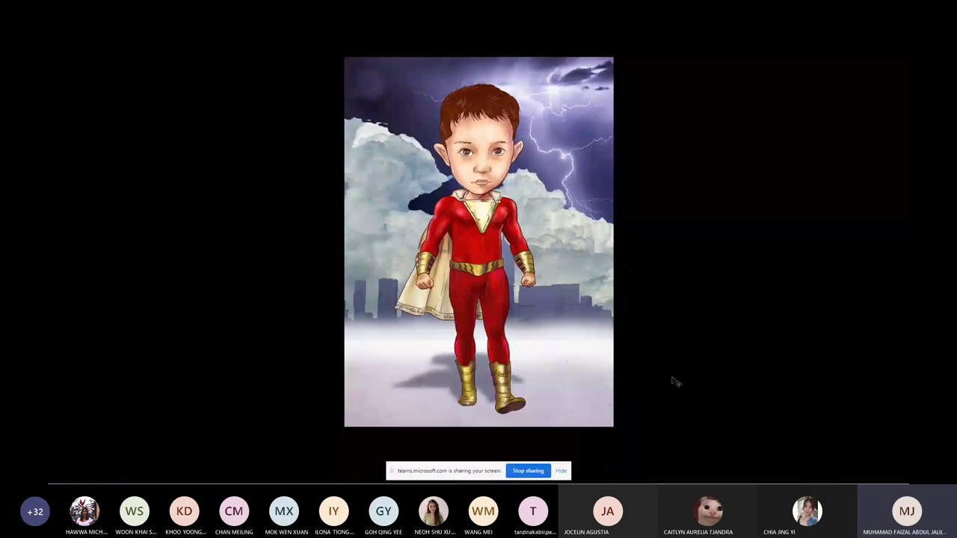
key(f)
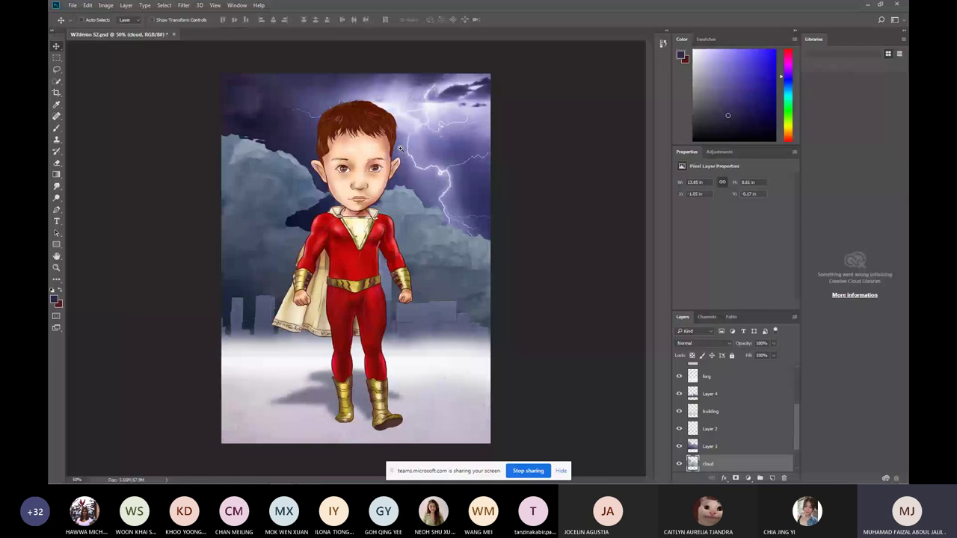
Inspect the darkened clouds up close and delete Layer 3, the Multiply layer above the cloud layer.
key(ctrl)
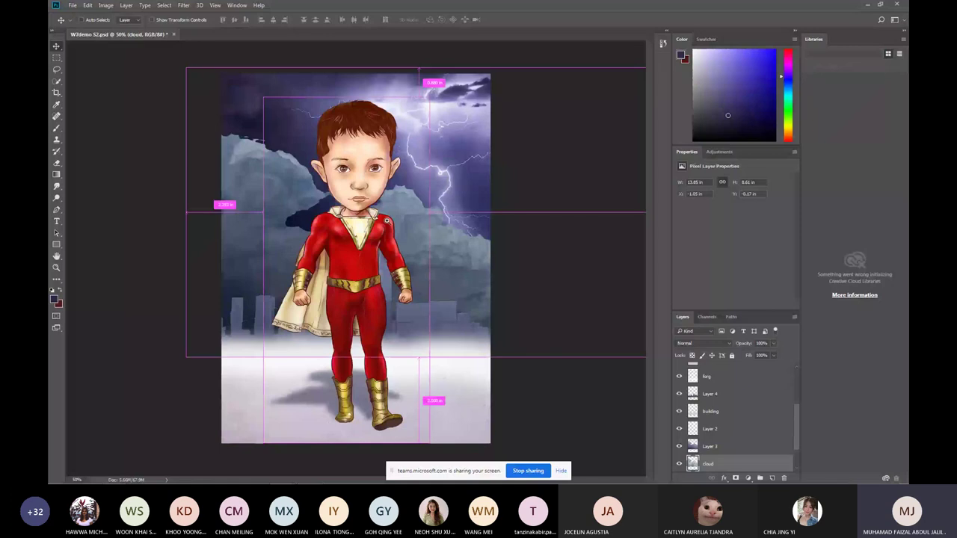
scroll(386, 222, up, 3)
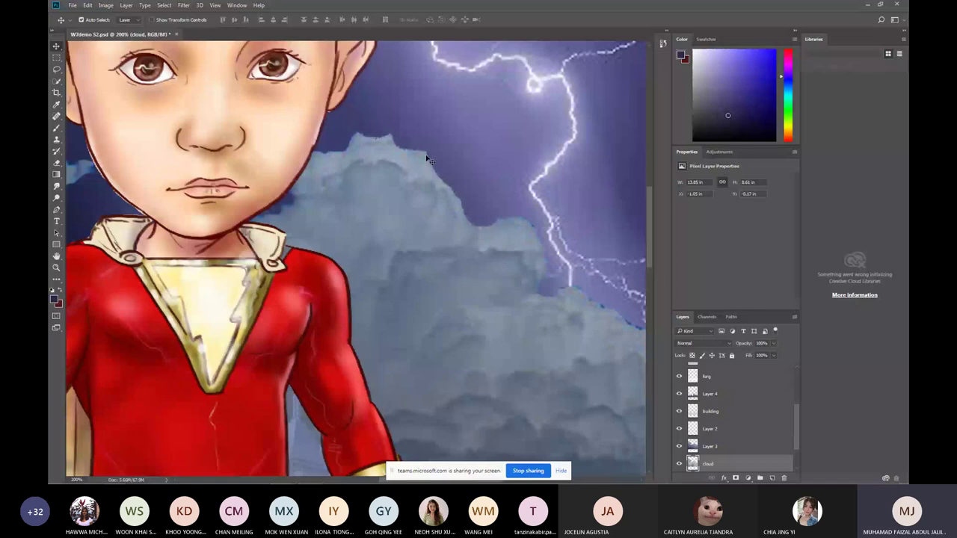
scroll(428, 159, down, 2)
click(707, 443)
click(707, 445)
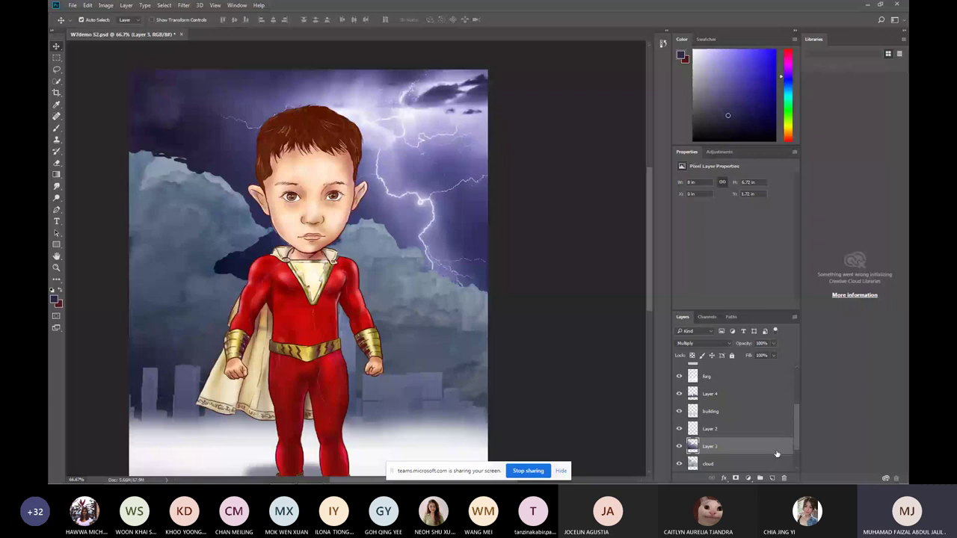
key(Delete)
Erase the rough outline of the cloud layer between the character's head and the lightning bolt.
scroll(376, 234, up, 1)
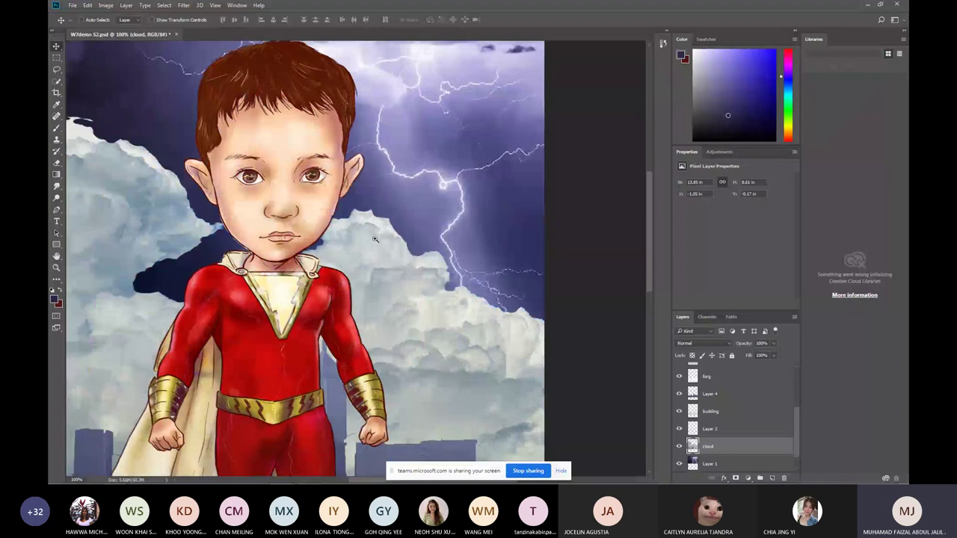
click(375, 239)
key(b)
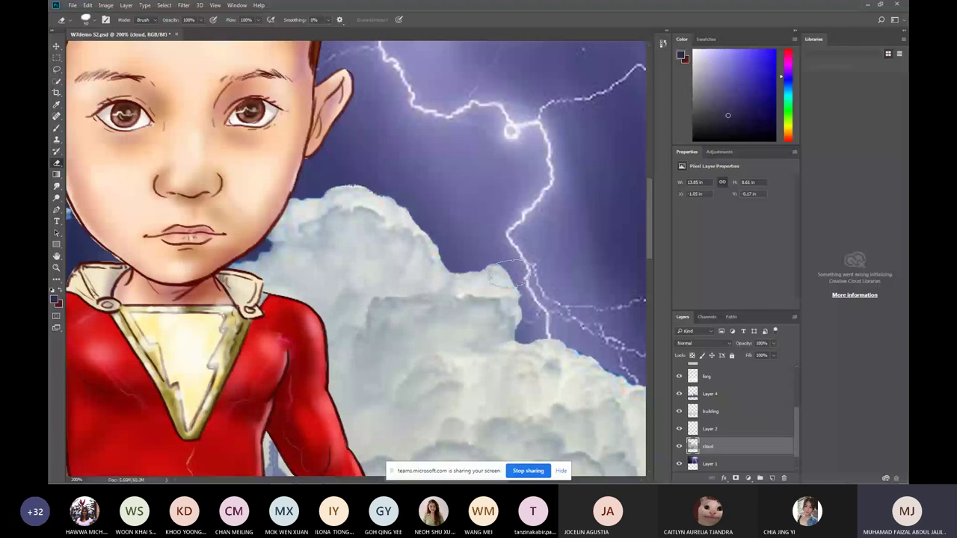
key(ctrl+minus)
key(ctrl+minus)
key(ctrl+minus)
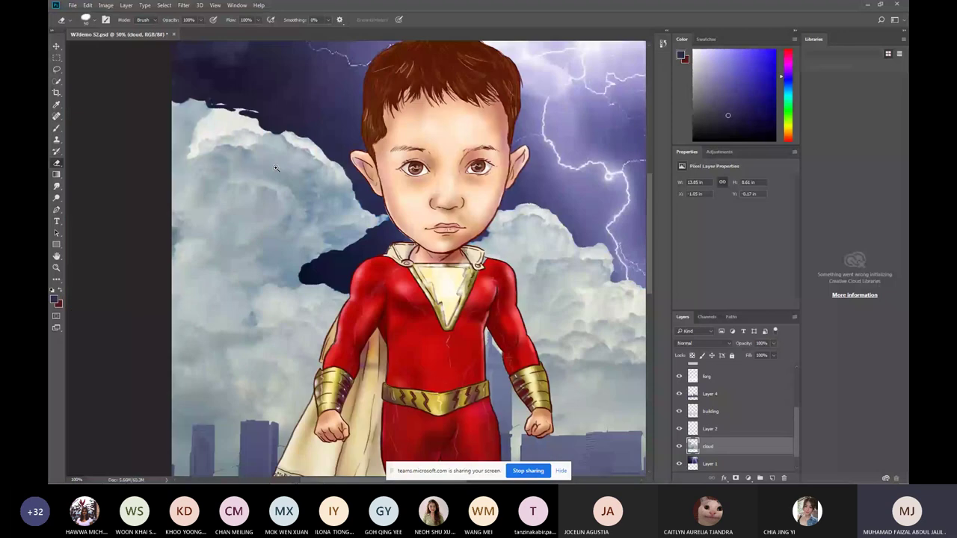
Erase the jagged upper edge of the large cloud on the opposite side of the head from the lightning.
key(ctrl+plus)
key(ctrl+plus)
key(ctrl+plus)
key(ctrl+plus)
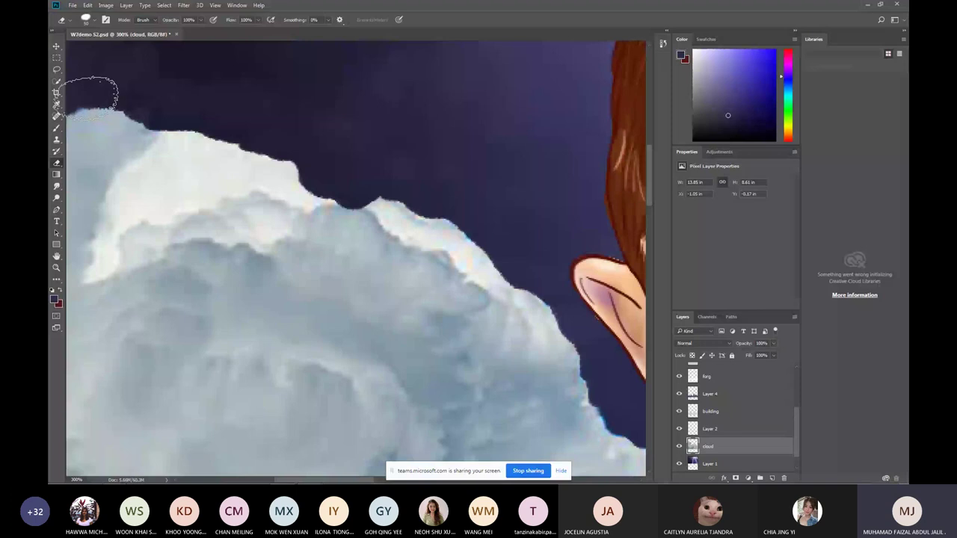
scroll(568, 282, down, 1)
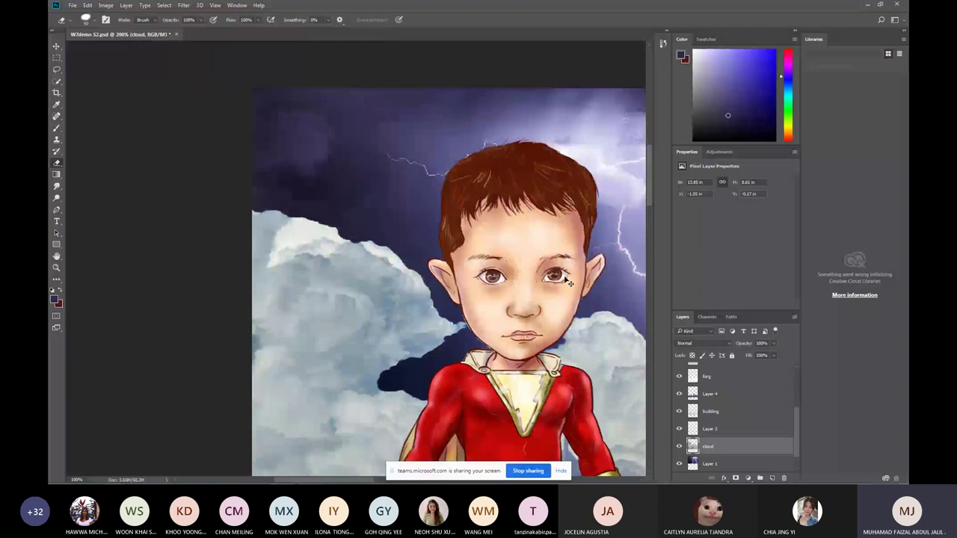
Switch the eraser to the Soft Round Pressure Opacity and Flow brush for work around the dark gap beside the shoulder.
scroll(395, 302, up, 1)
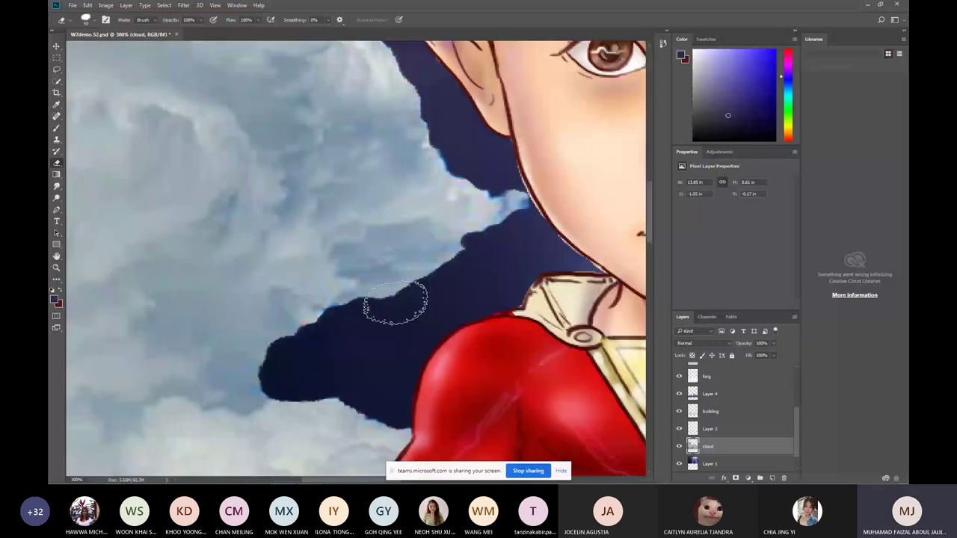
click(85, 19)
scroll(157, 124, down, 2)
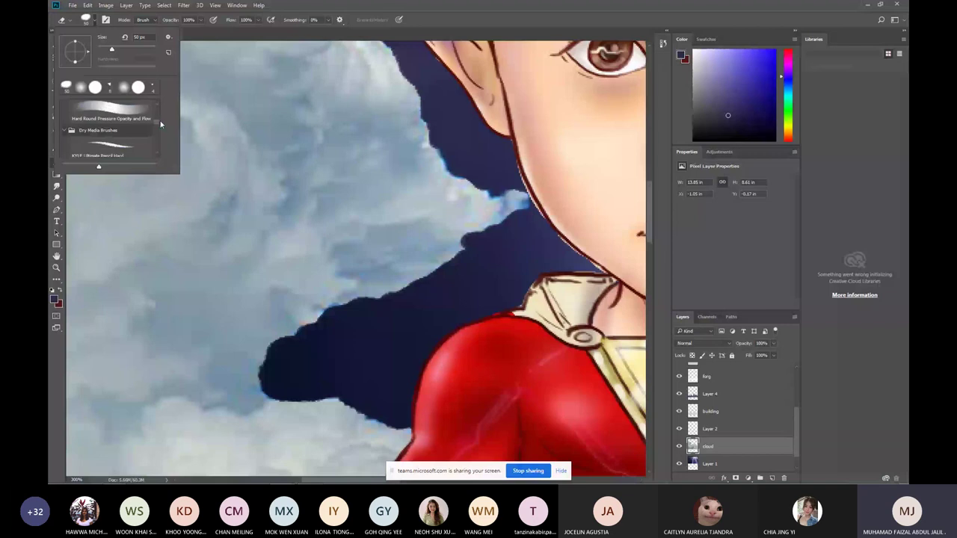
scroll(160, 121, up, 1)
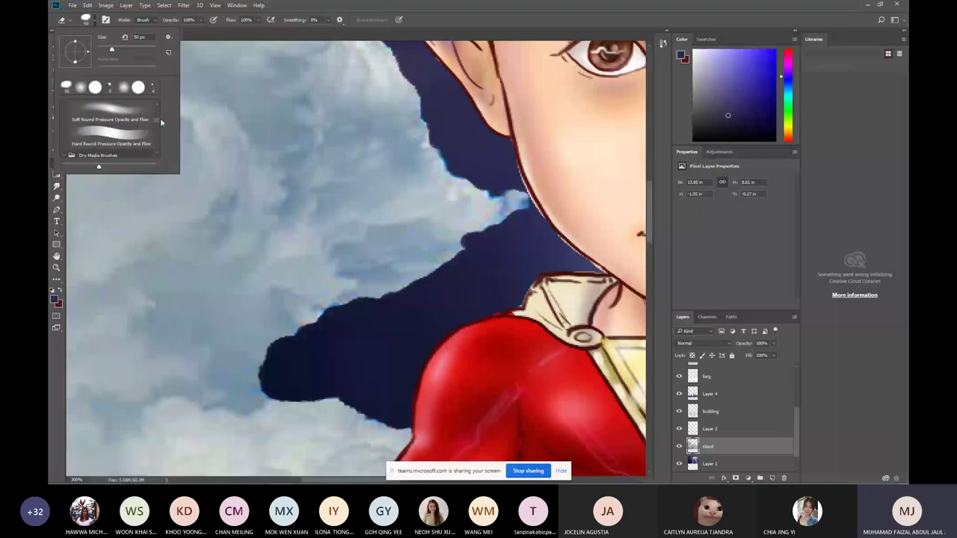
click(159, 118)
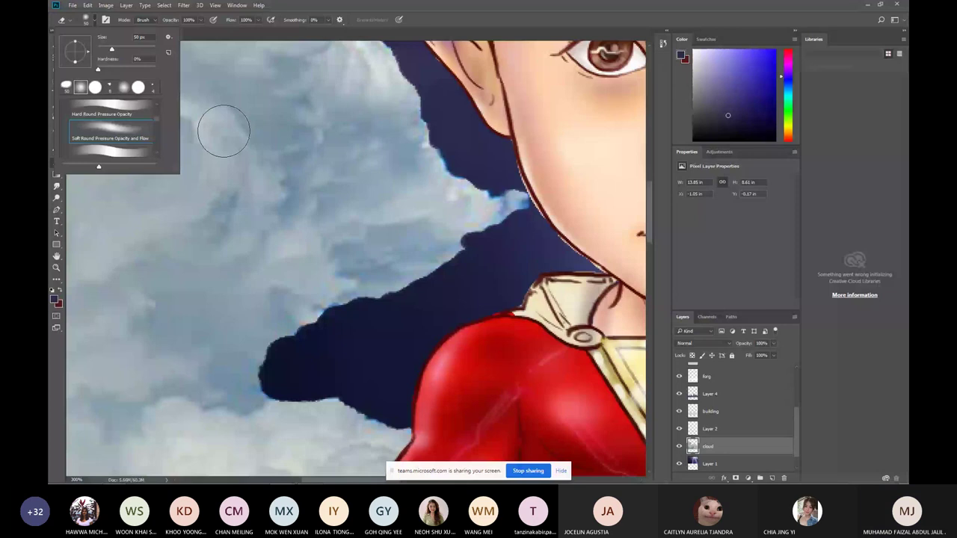
Soften the cloud edges around the dark gap between the character's face and shoulder with the soft eraser.
click(369, 321)
drag(369, 321, 290, 359)
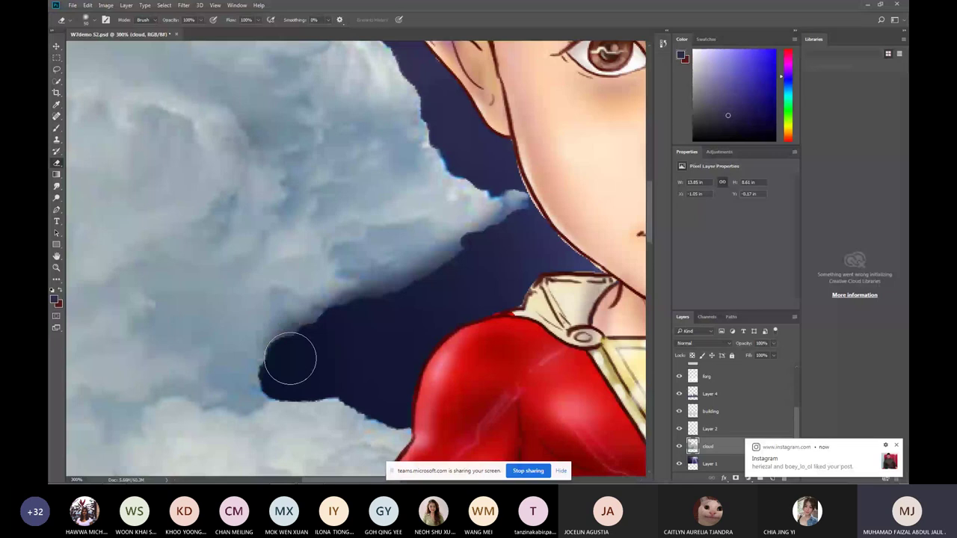
drag(290, 359, 285, 374)
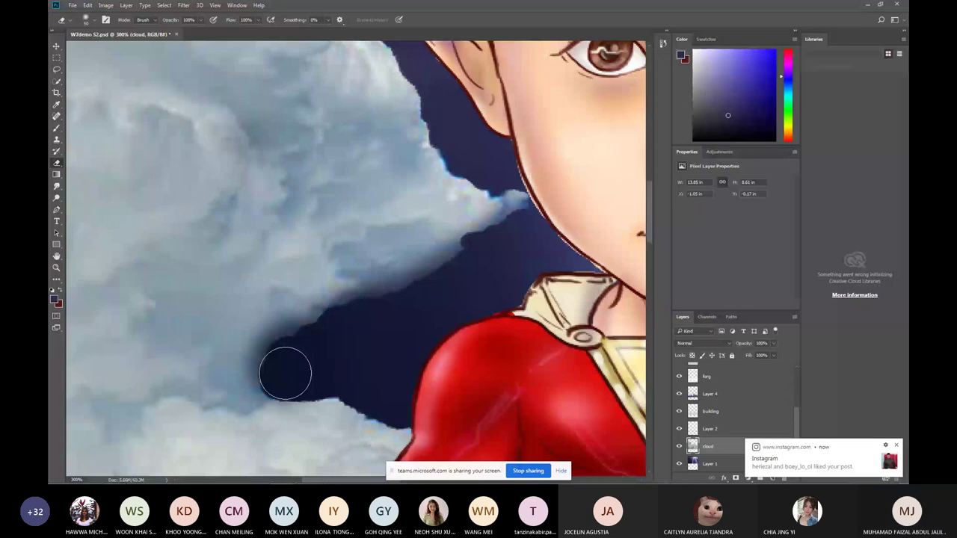
drag(285, 373, 398, 378)
key(ctrl+minus)
key(ctrl+minus)
key(ctrl+minus)
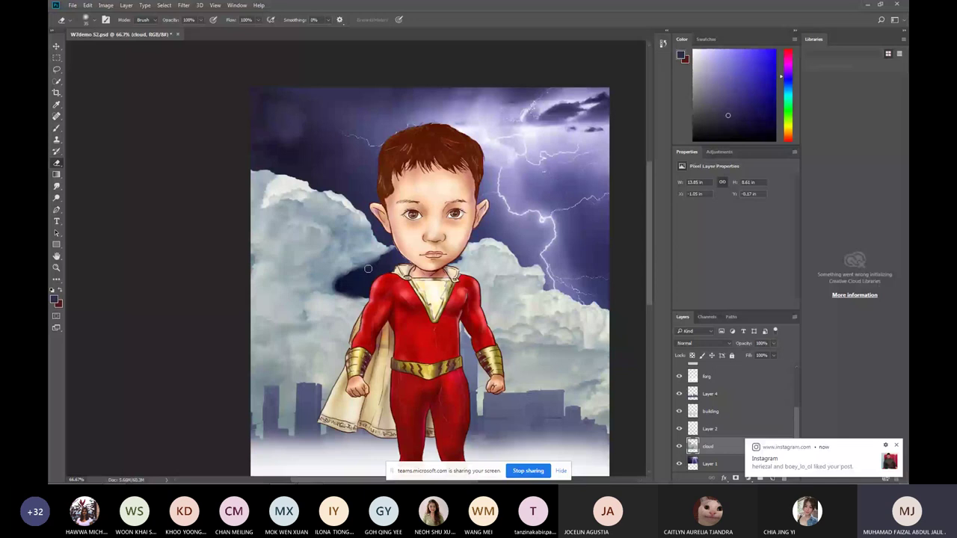
Try softening the large cloud's upper edge beside the head with the eraser, and undo the last erasing.
drag(367, 269, 349, 201)
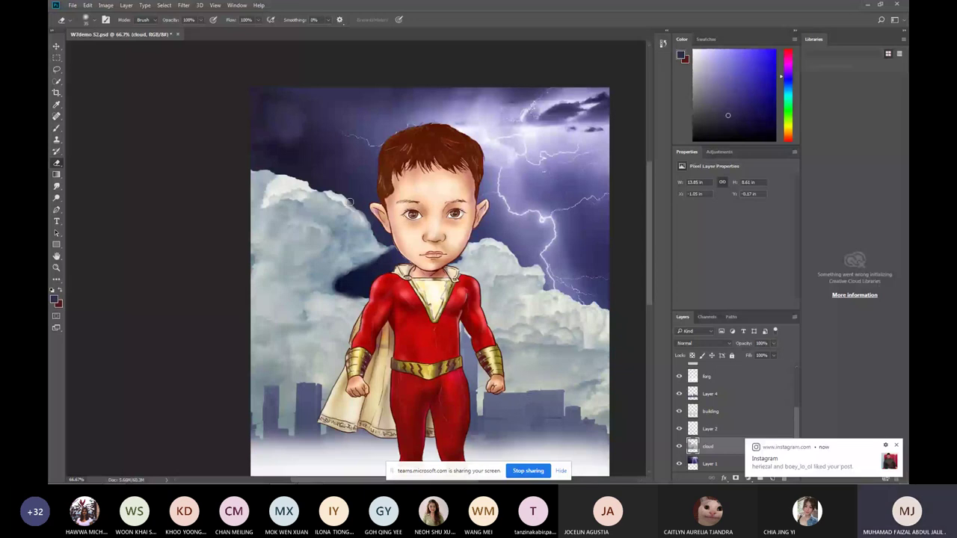
drag(349, 200, 344, 197)
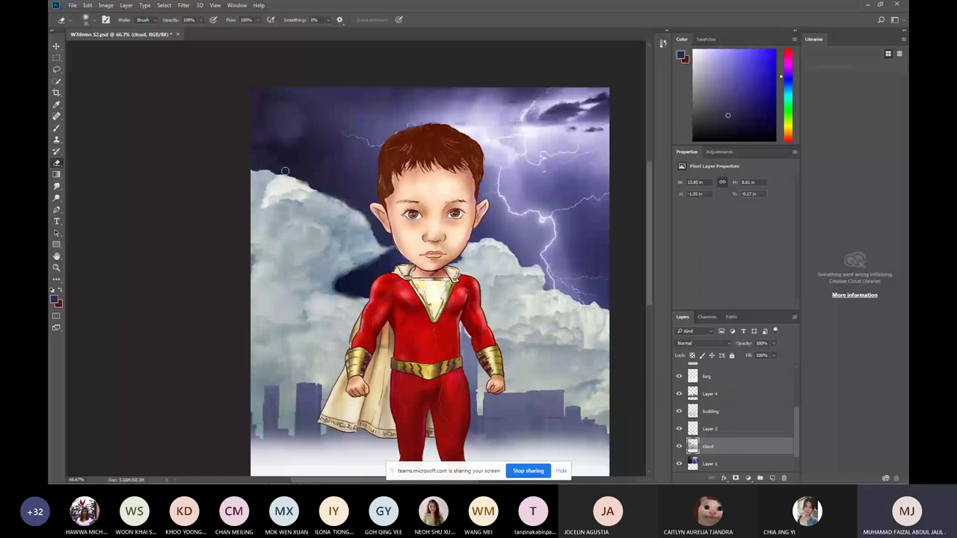
key(ctrl+z)
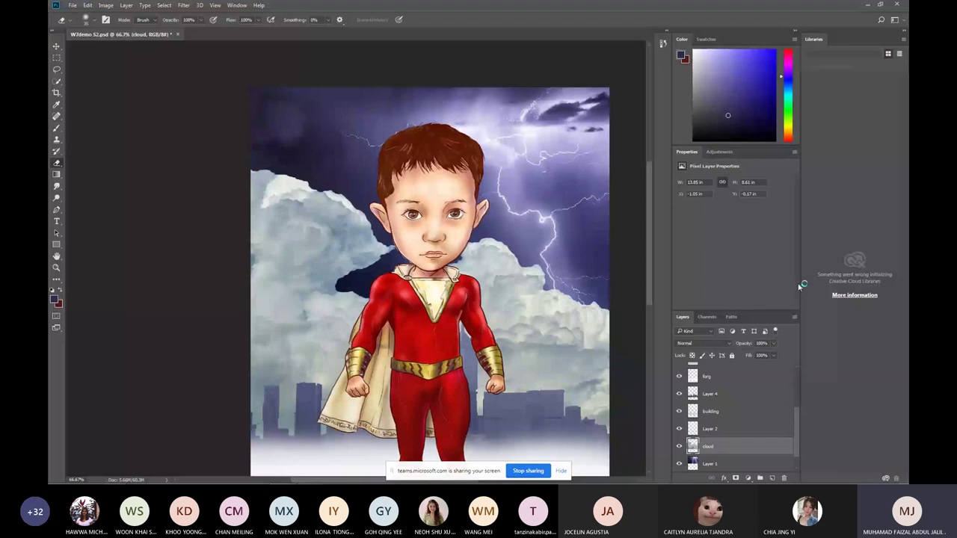
Apply a Gaussian Blur to the cloud layer with a radius below 7.0 pixels.
key(ctrl+alt+f)
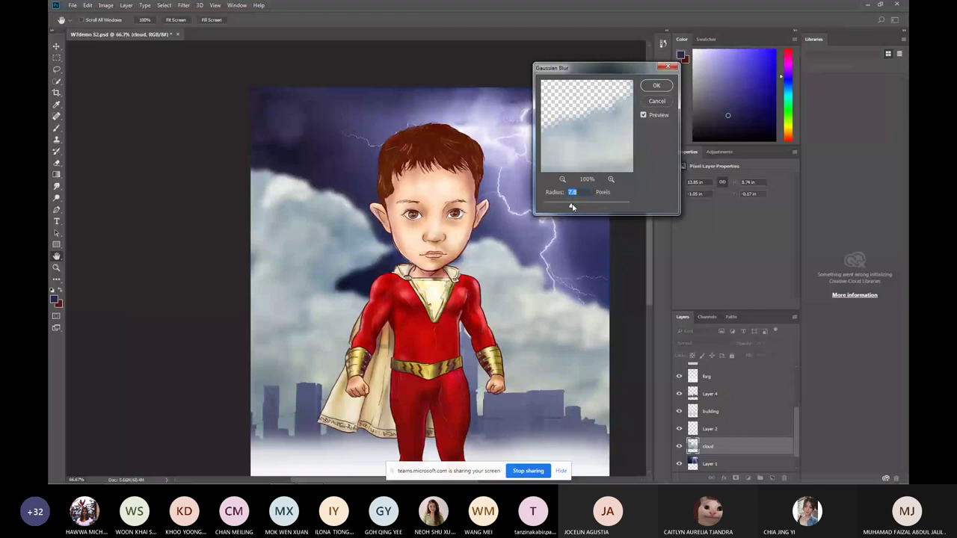
drag(572, 207, 562, 207)
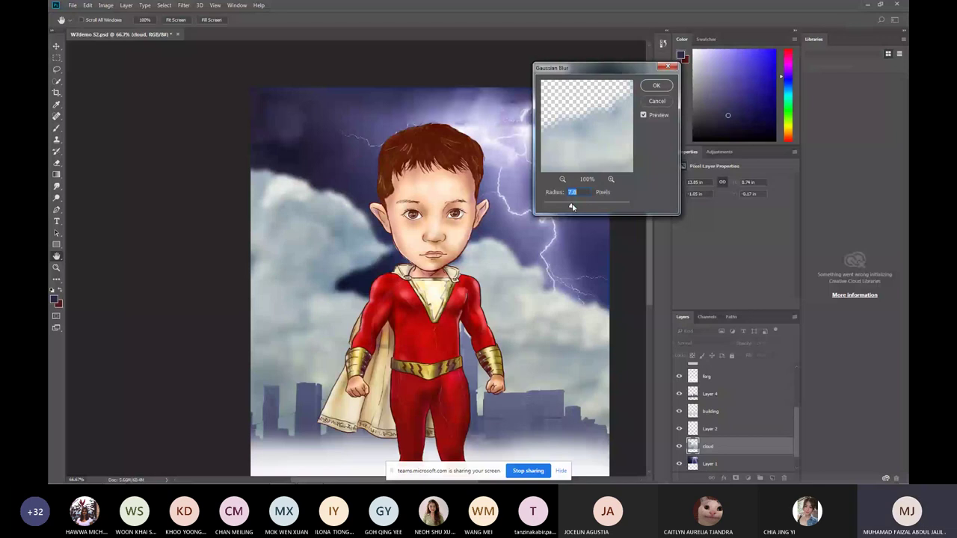
click(656, 86)
click(710, 394)
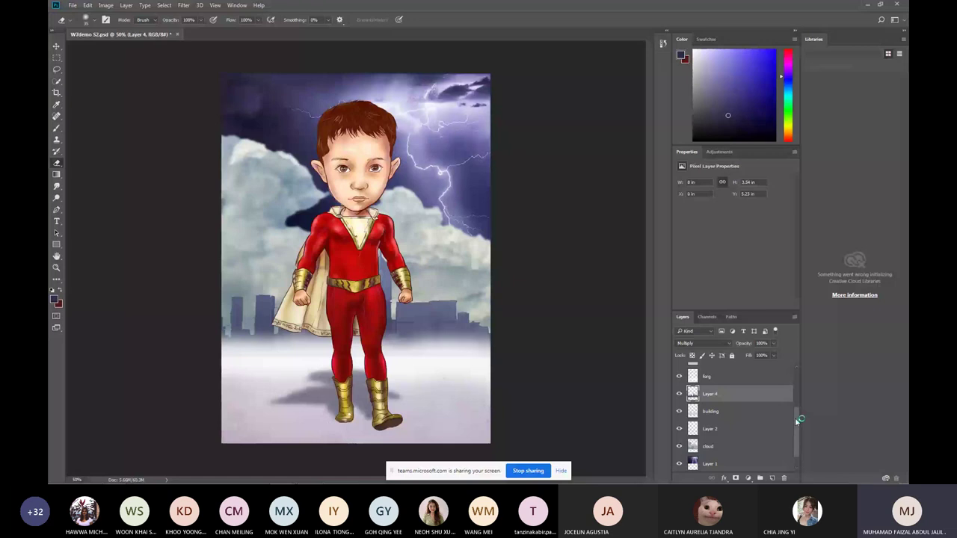
click(722, 404)
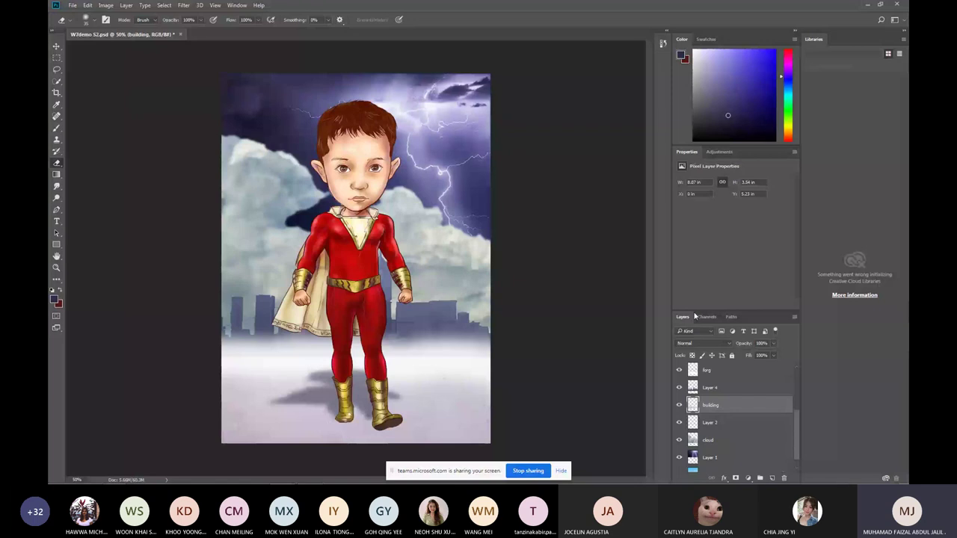
click(693, 421)
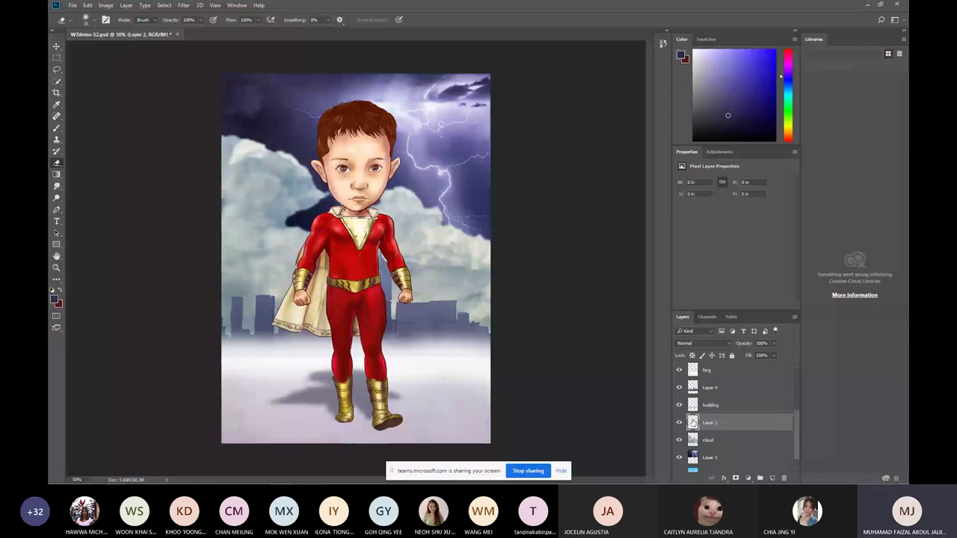
click(692, 403)
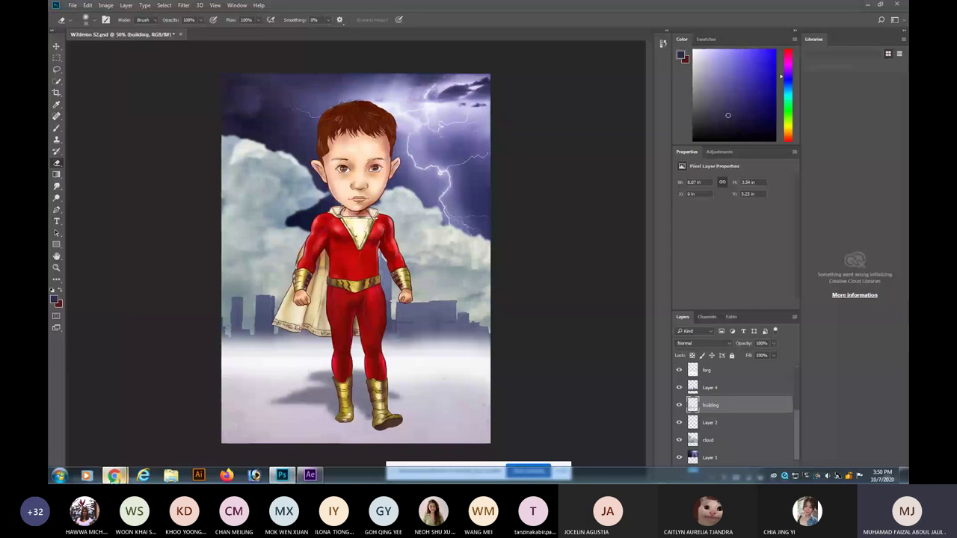
click(113, 475)
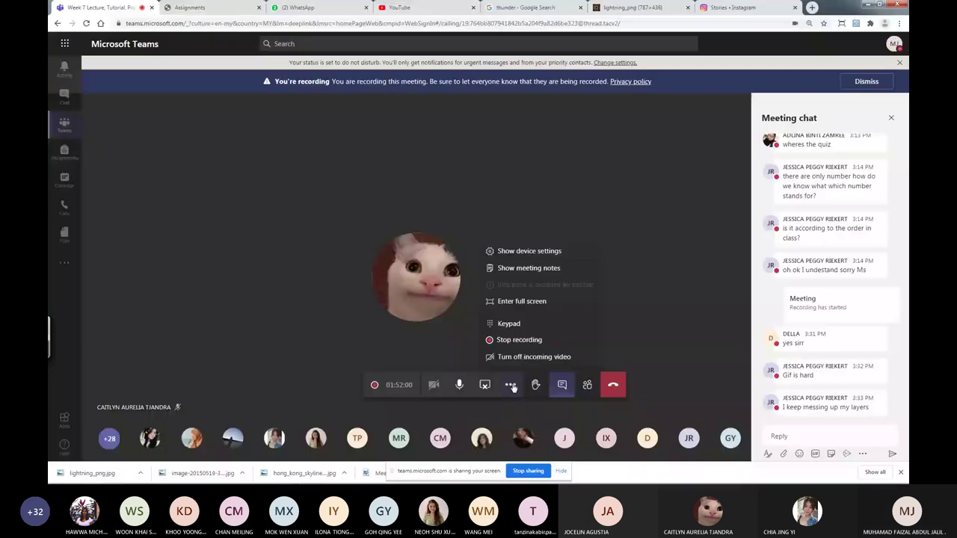
key(alt+Tab)
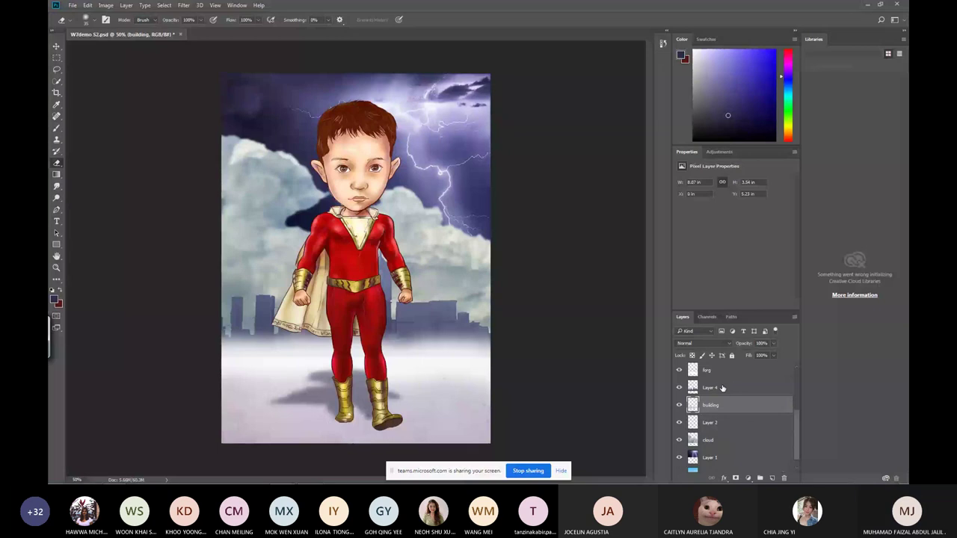
Delete Layer 2, the empty layer between the building and cloud layers.
click(691, 422)
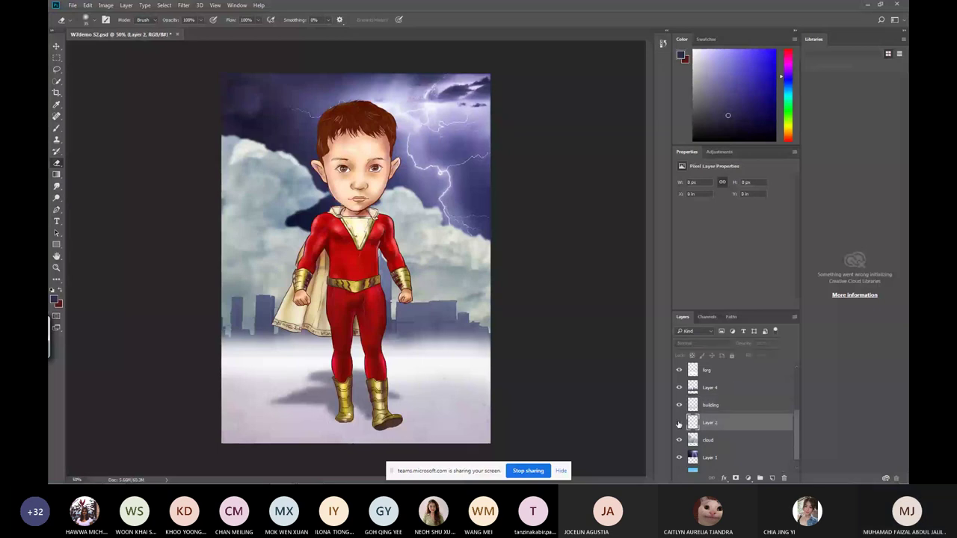
drag(777, 459, 783, 478)
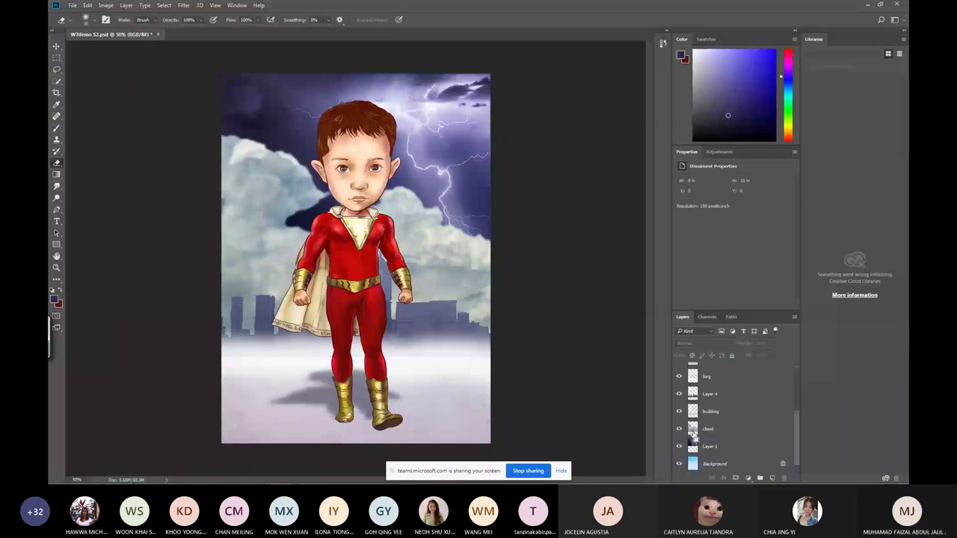
Try a gradient fill inside the cloud layer's outline on a new layer, undo it, and clear the selection with the cloud layer active.
ctrl+click(693, 432)
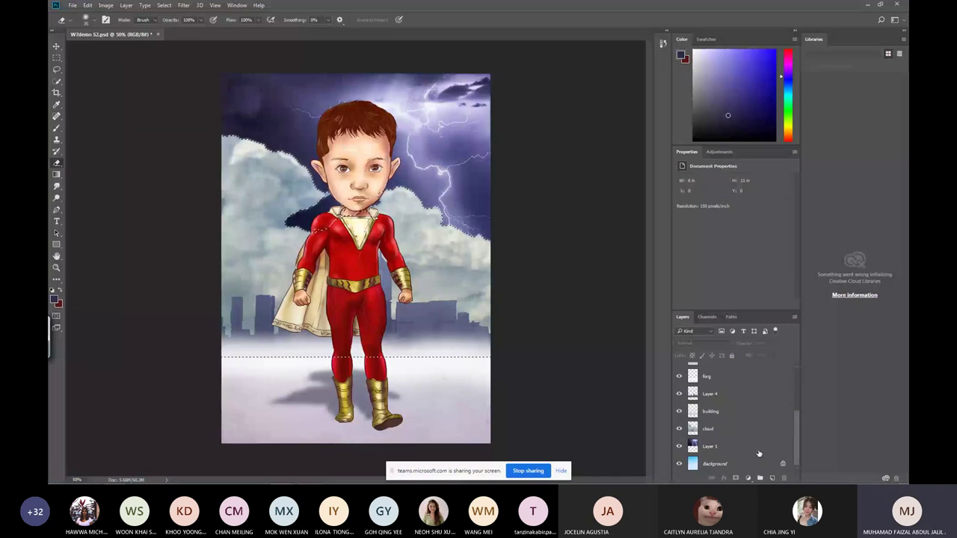
click(769, 477)
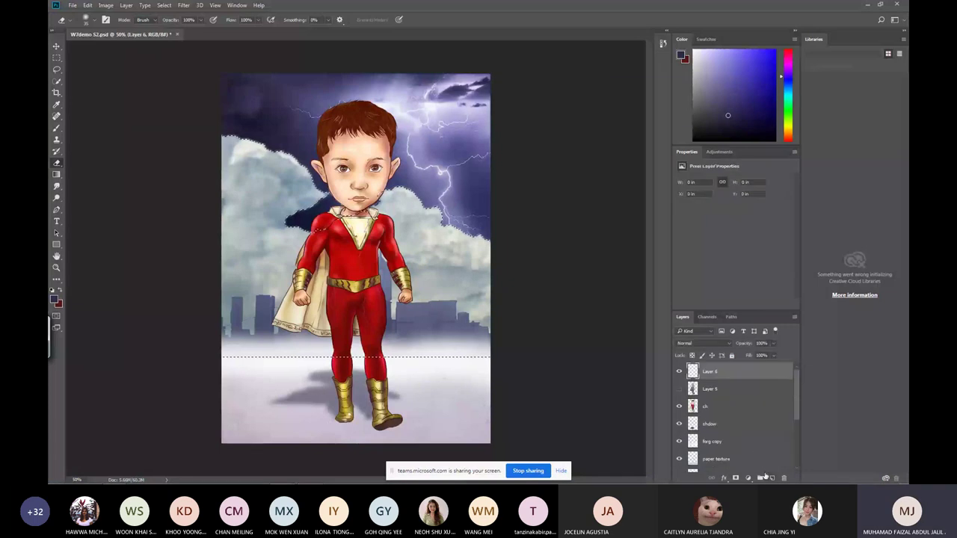
key(g)
drag(354, 357, 355, 71)
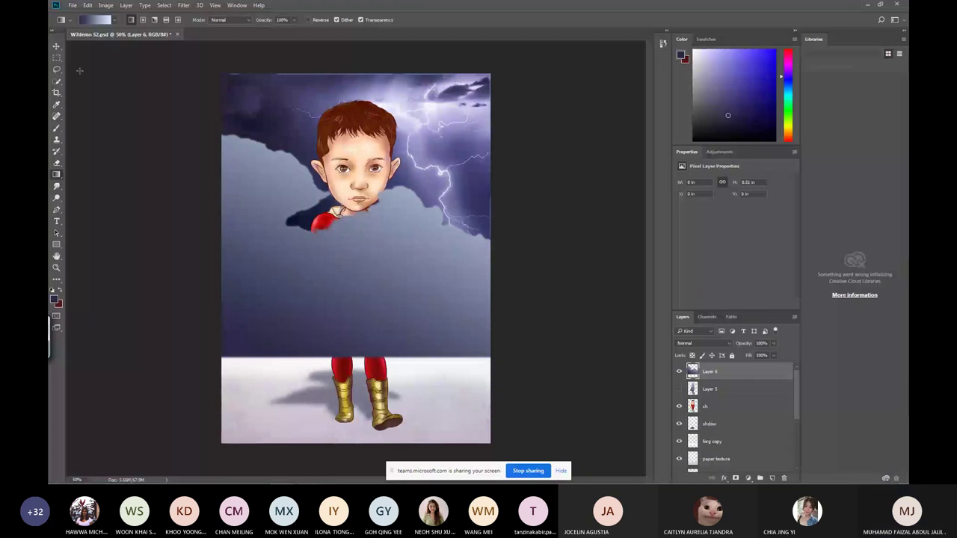
key(ctrl+z)
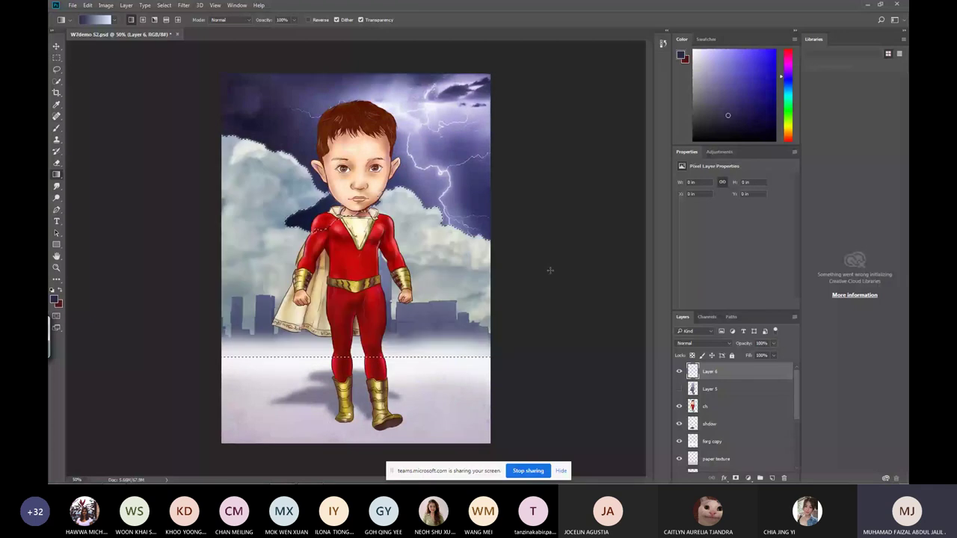
scroll(746, 411, down, 5)
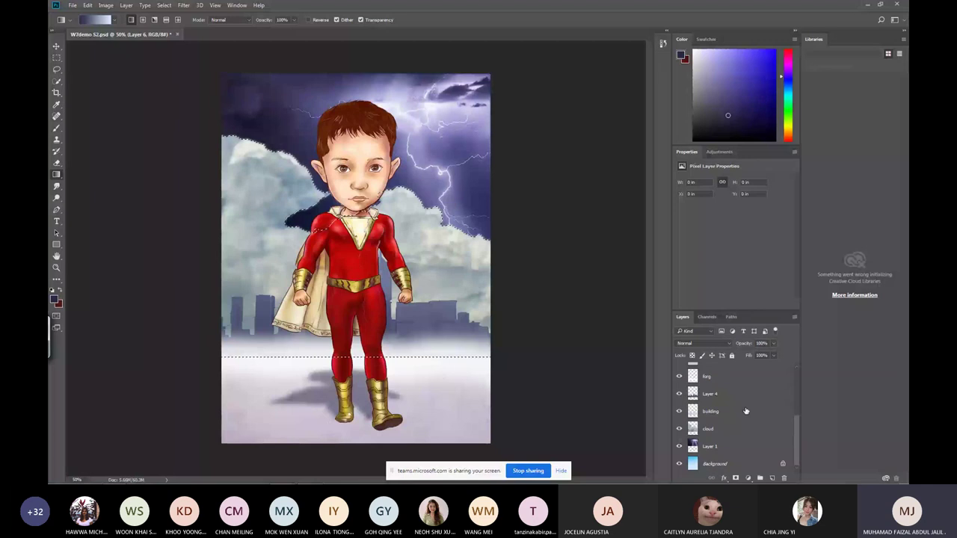
click(692, 429)
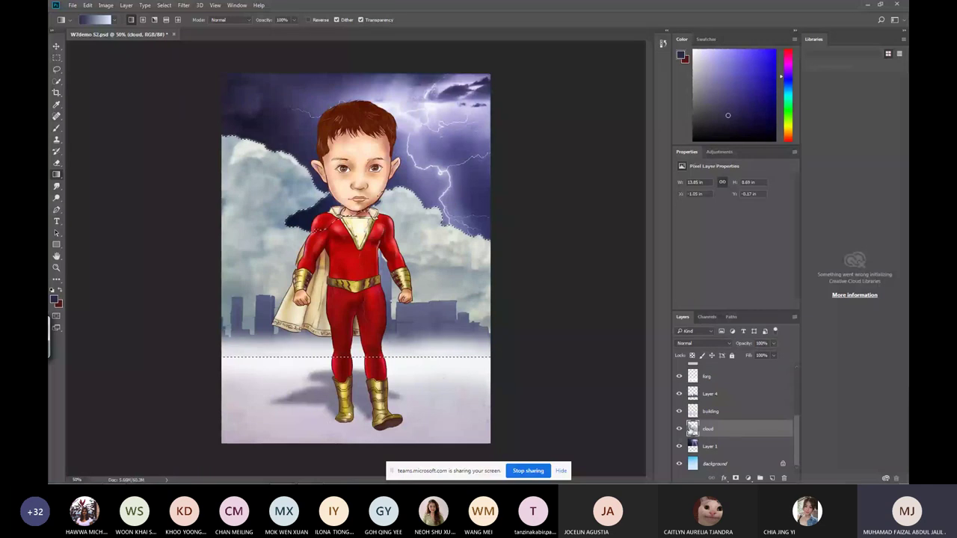
key(ctrl+d)
key(m)
drag(73, 69, 509, 95)
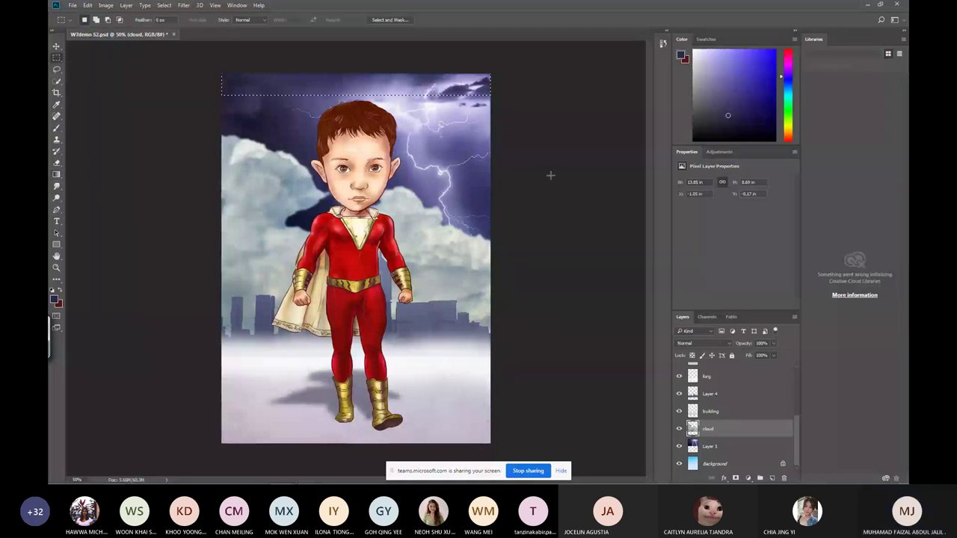
click(510, 67)
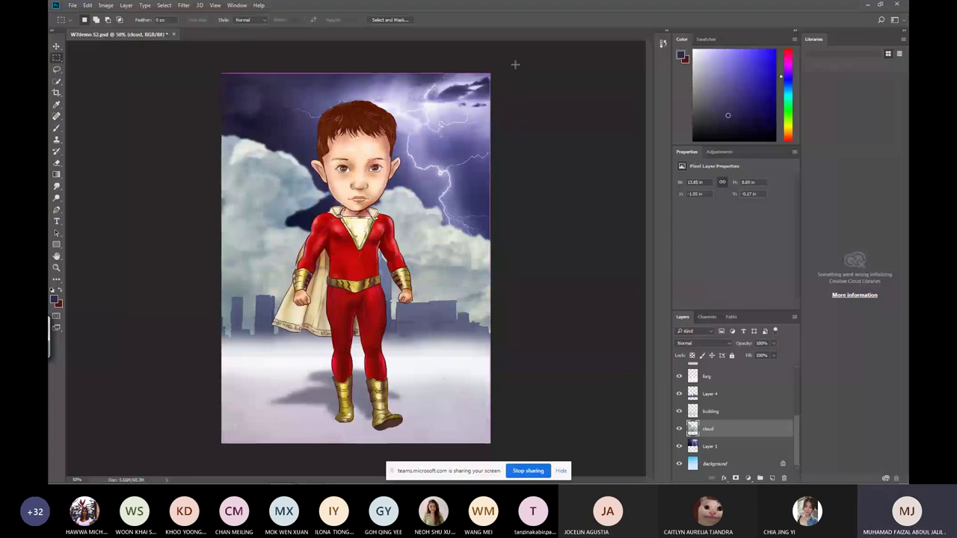
drag(489, 83, 478, 233)
click(563, 329)
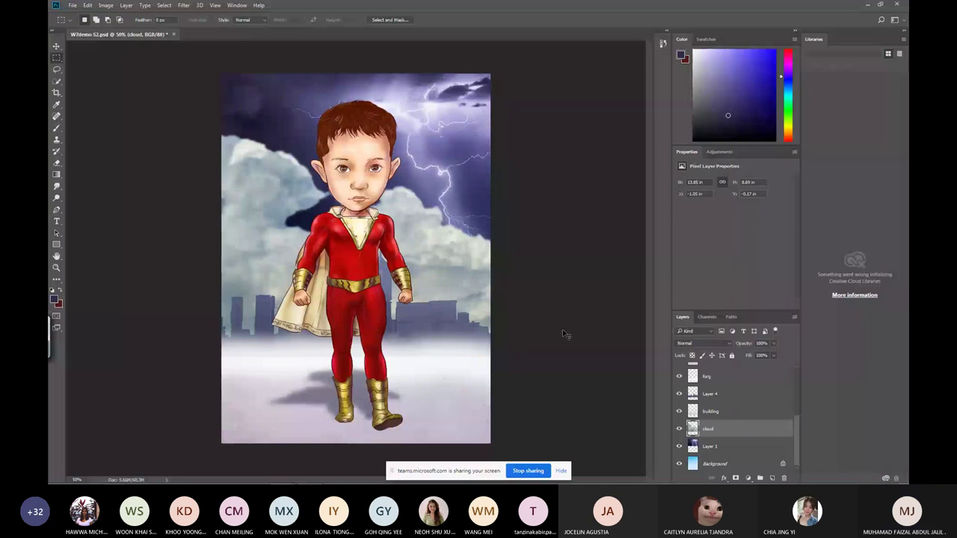
Shift the cloud layer away from the lightning side and erase the leftover blue sky at its exposed part.
key(v)
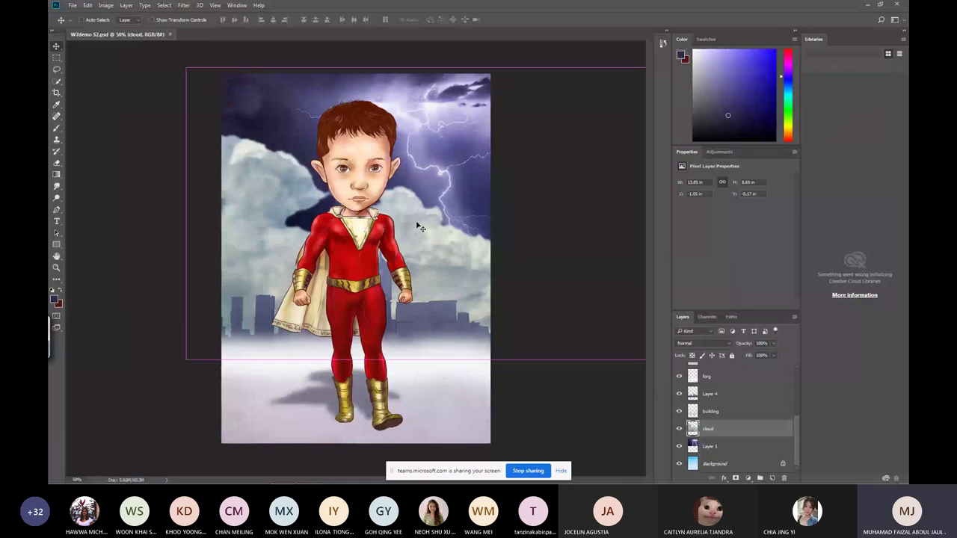
drag(419, 225, 430, 177)
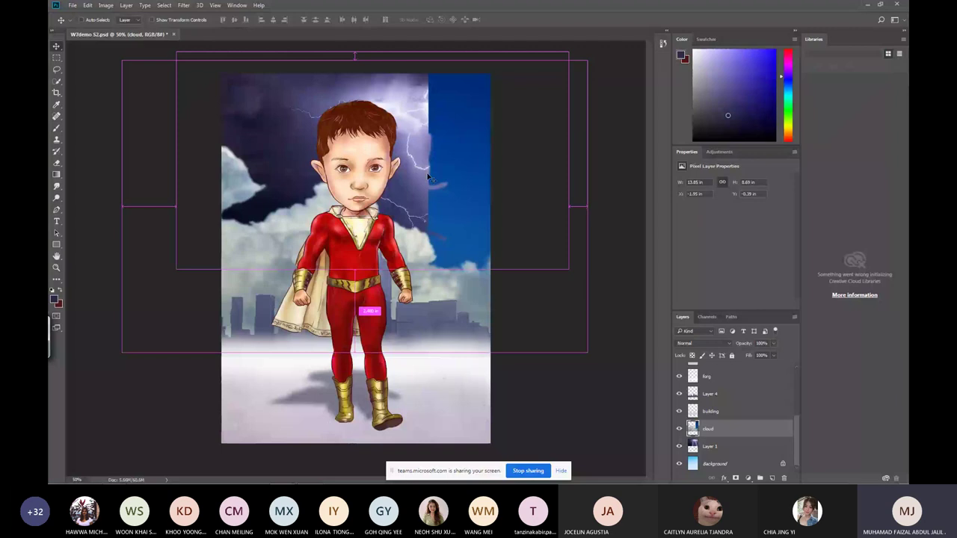
key(e)
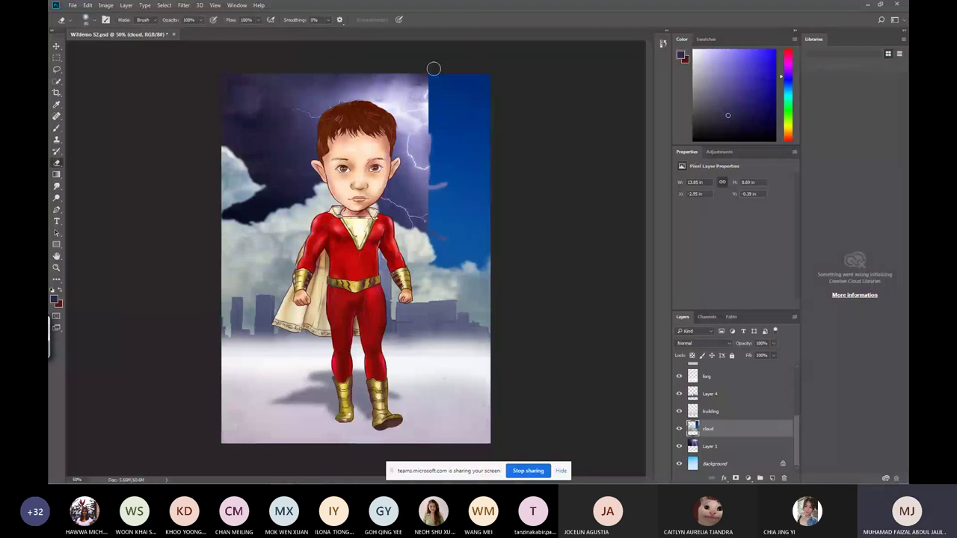
mouse_move(434, 69)
mouse_down()
mouse_move(436, 48)
mouse_move(432, 220)
mouse_up()
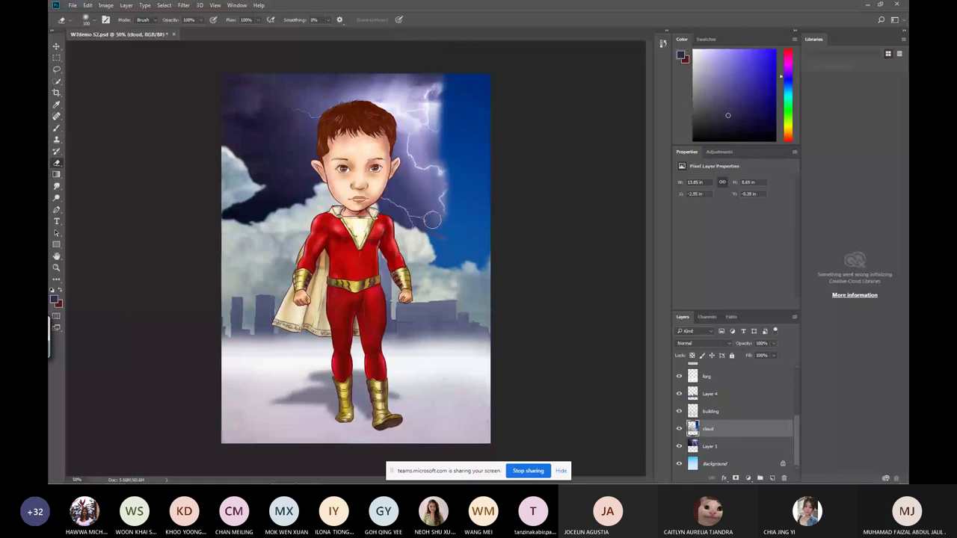
drag(426, 246, 423, 157)
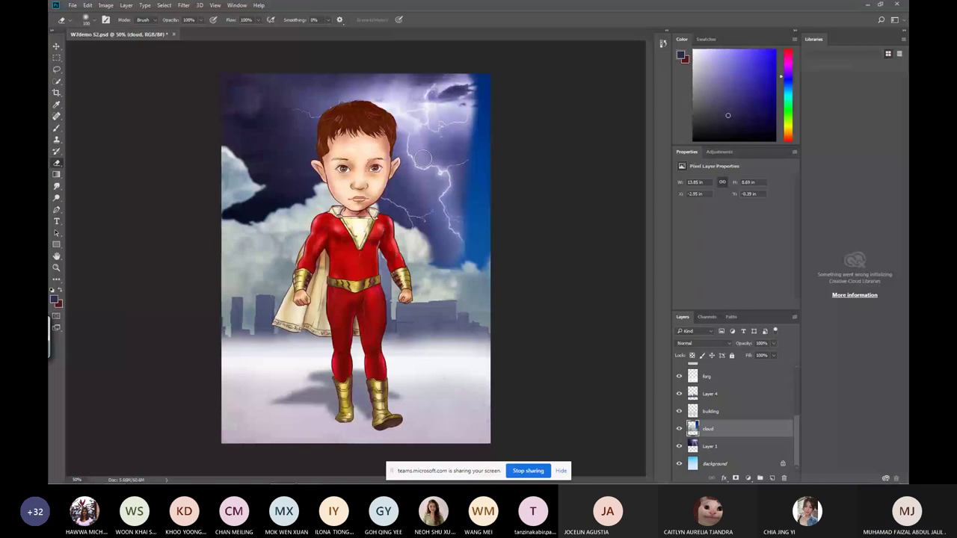
drag(423, 157, 472, 257)
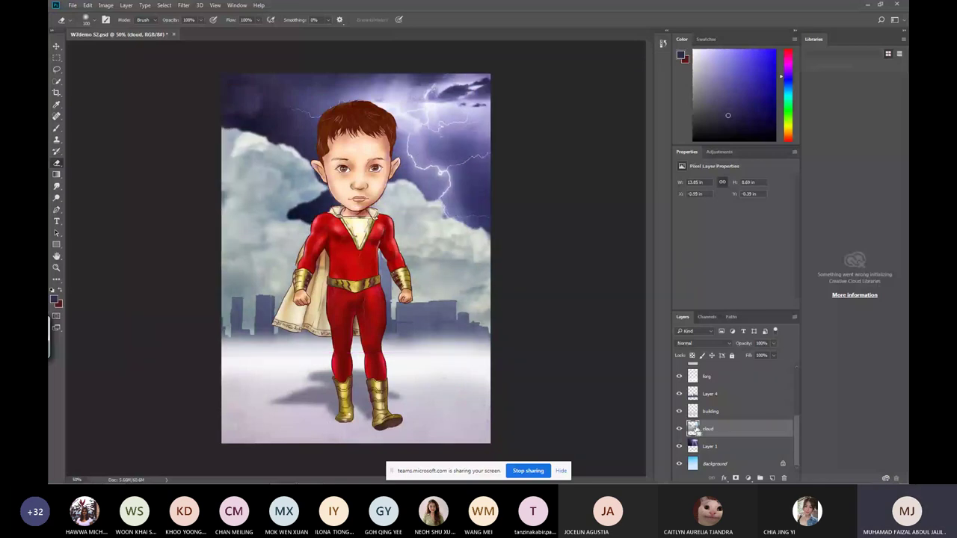
Fill the cloud layer's outline on a new layer with a dark-to-light blue gradient running downward from the character's head toward the knees.
ctrl+click(692, 428)
key(ctrl+shift+alt+n)
key(g)
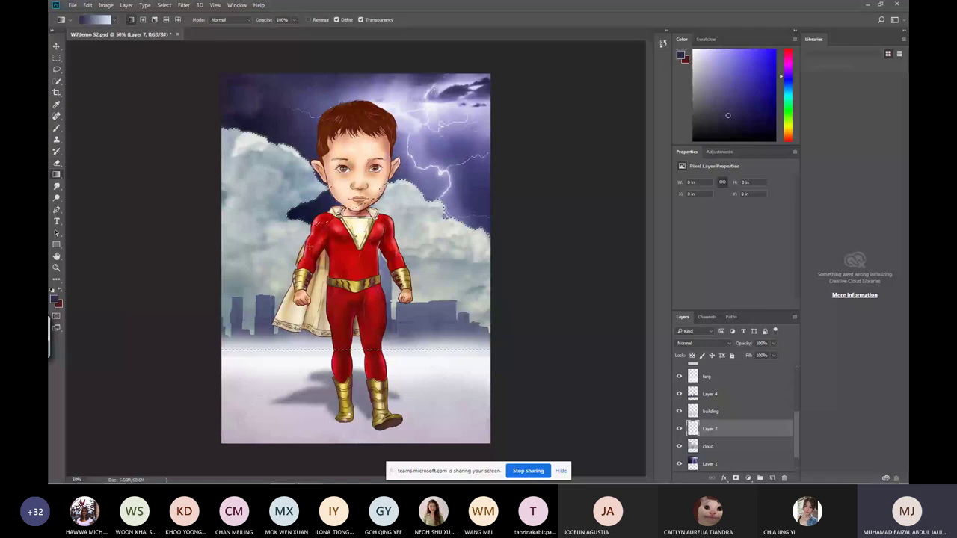
drag(355, 131, 356, 333)
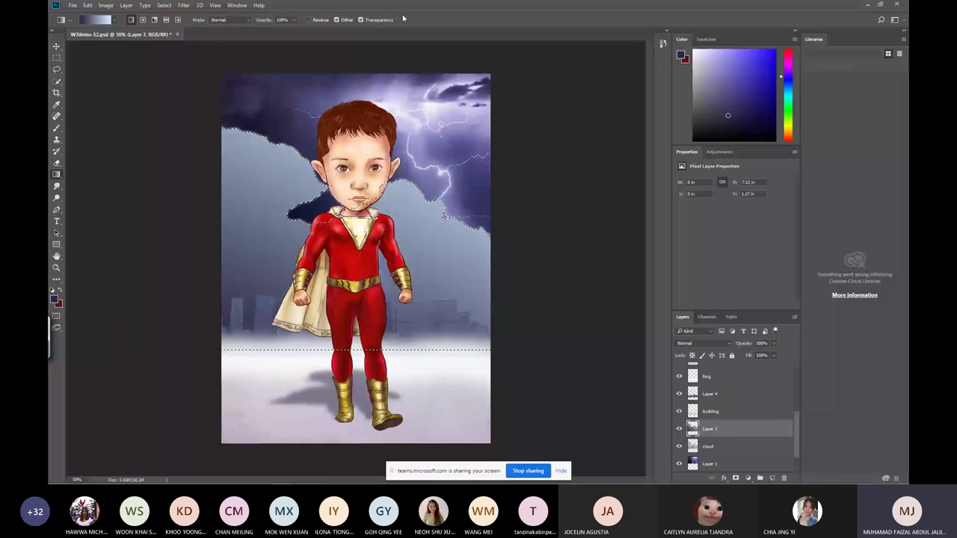
Clear the selection and compare Multiply, Overlay and Soft Light for the gradient layer, settling on the Hard Light blend mode.
click(699, 343)
click(706, 196)
key(ctrl+d)
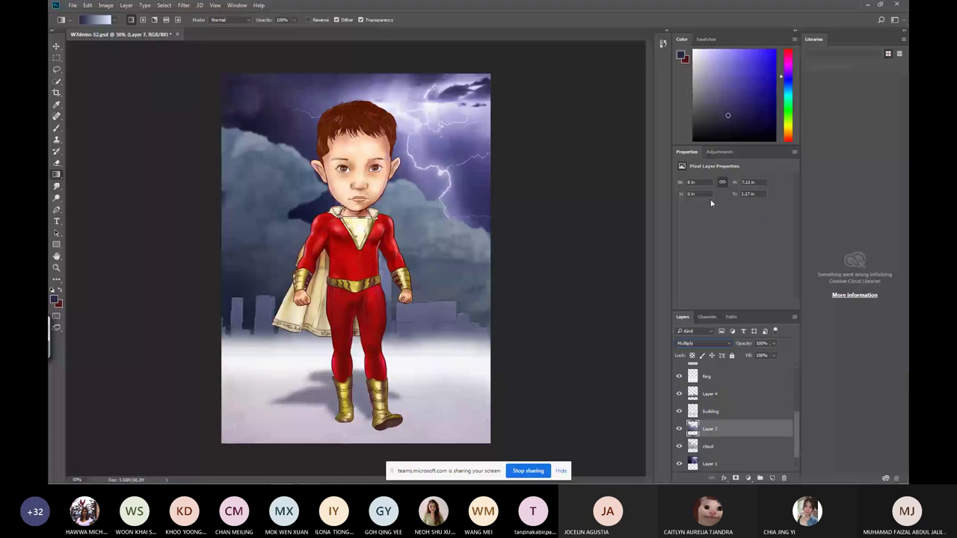
click(699, 343)
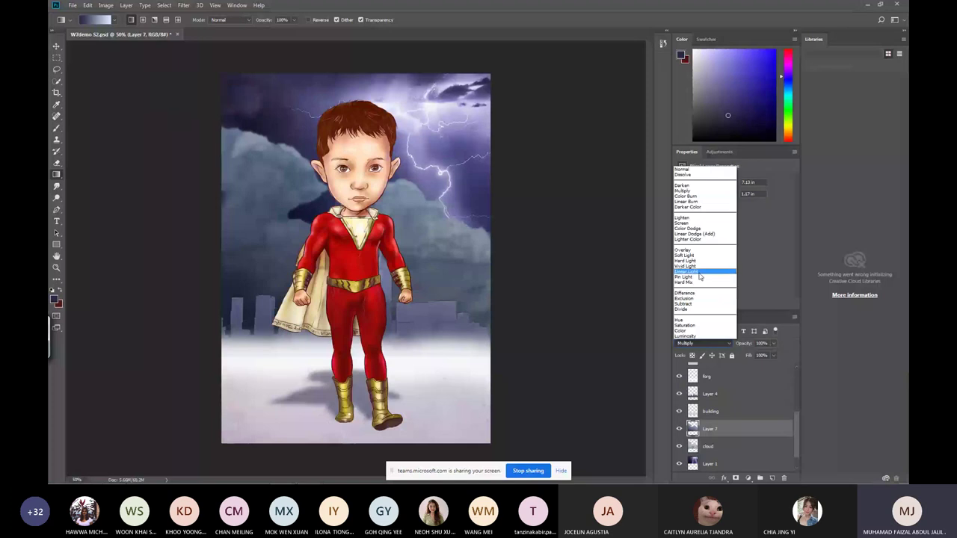
click(702, 250)
click(701, 343)
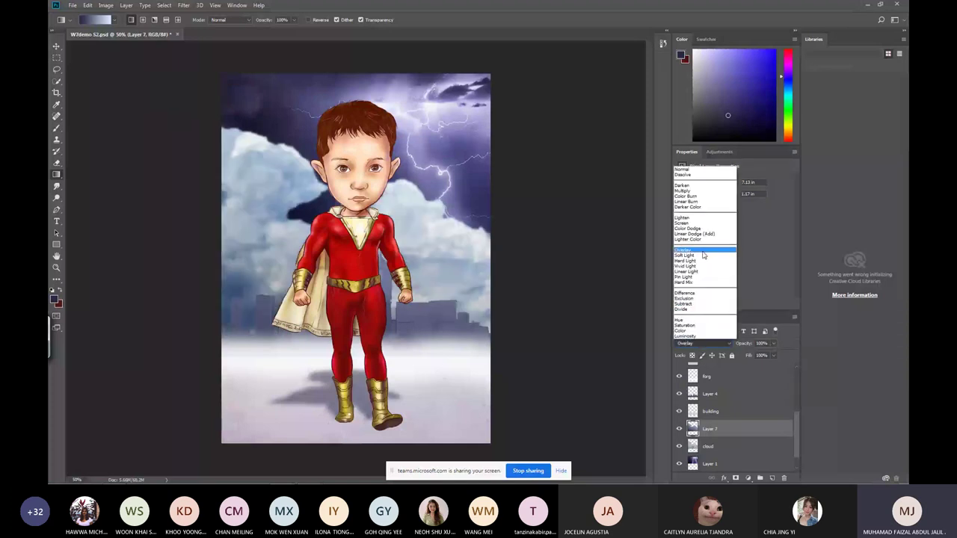
click(704, 256)
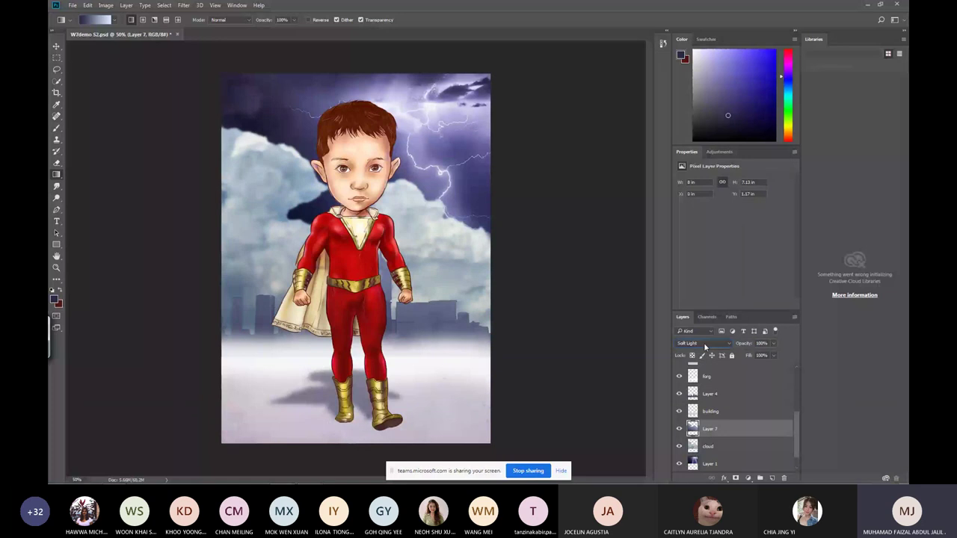
click(701, 343)
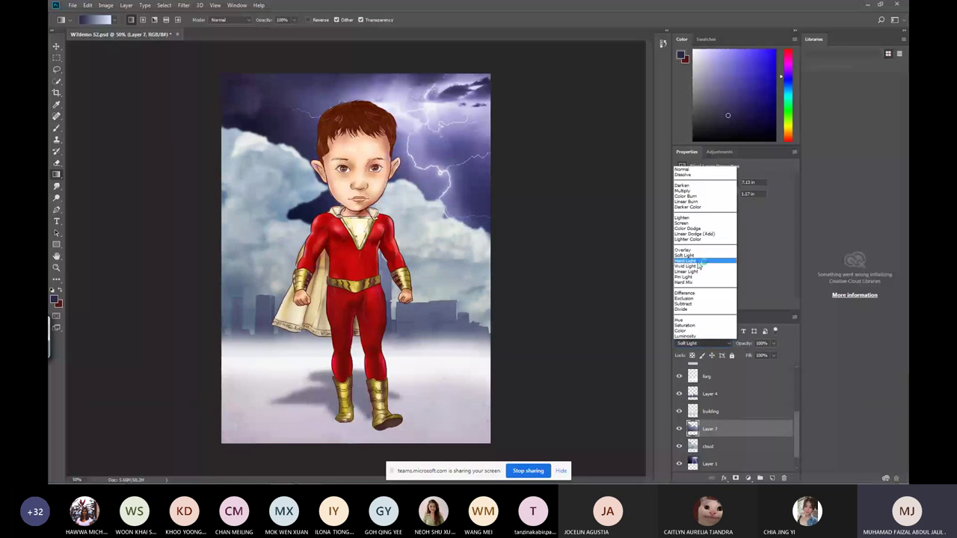
click(699, 261)
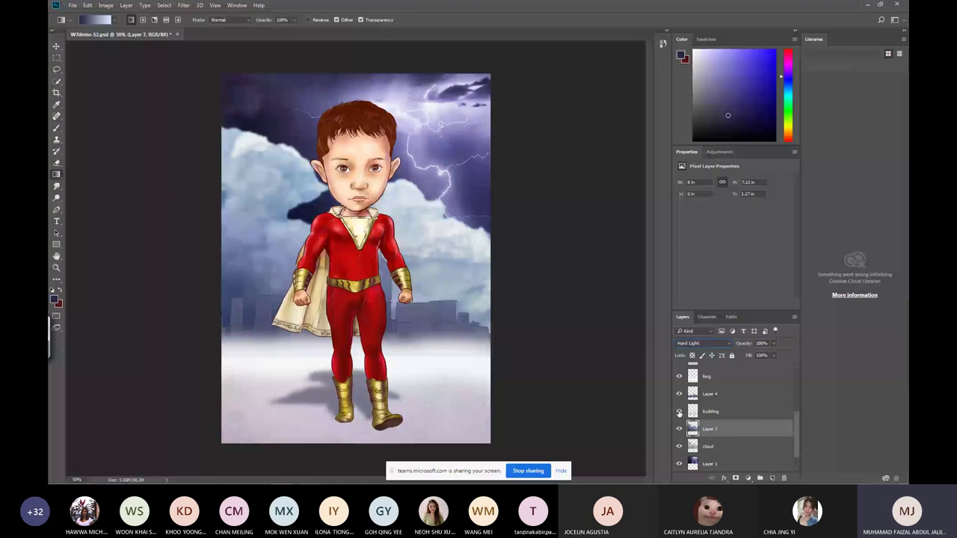
Merge Layer 4 and the building layer into a single layer.
click(710, 394)
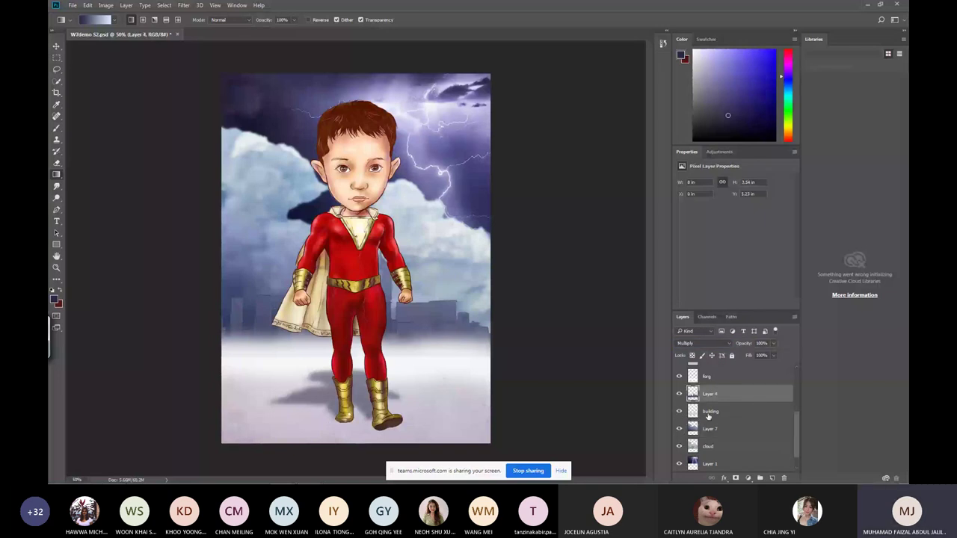
click(707, 411)
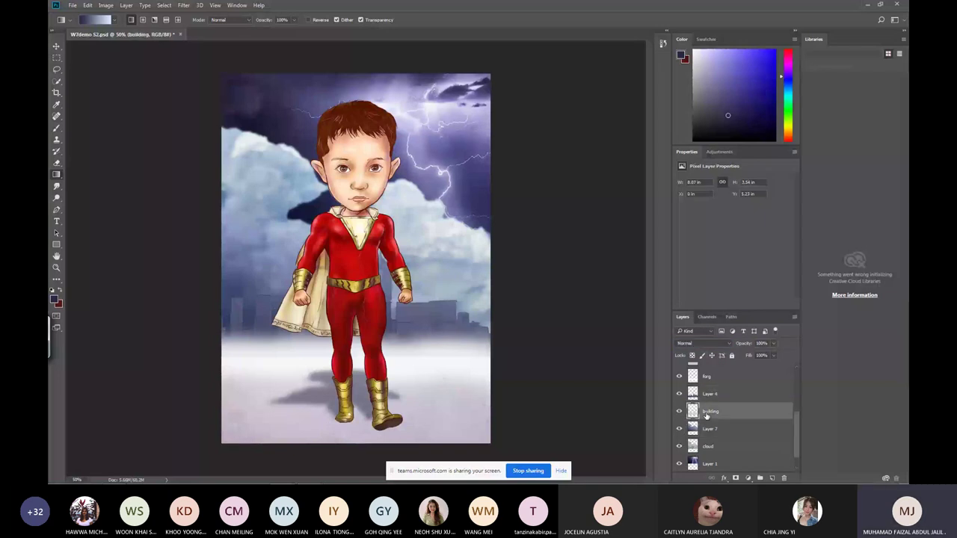
click(794, 316)
click(844, 246)
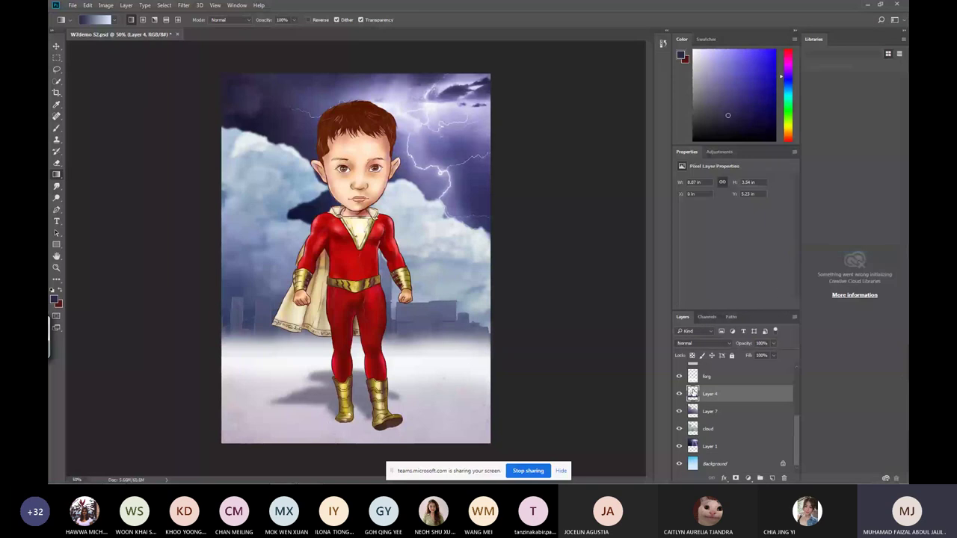
Check the merged skyline layer by hiding and showing it, and darken it with Levels by setting the midtones to 0.66.
click(679, 394)
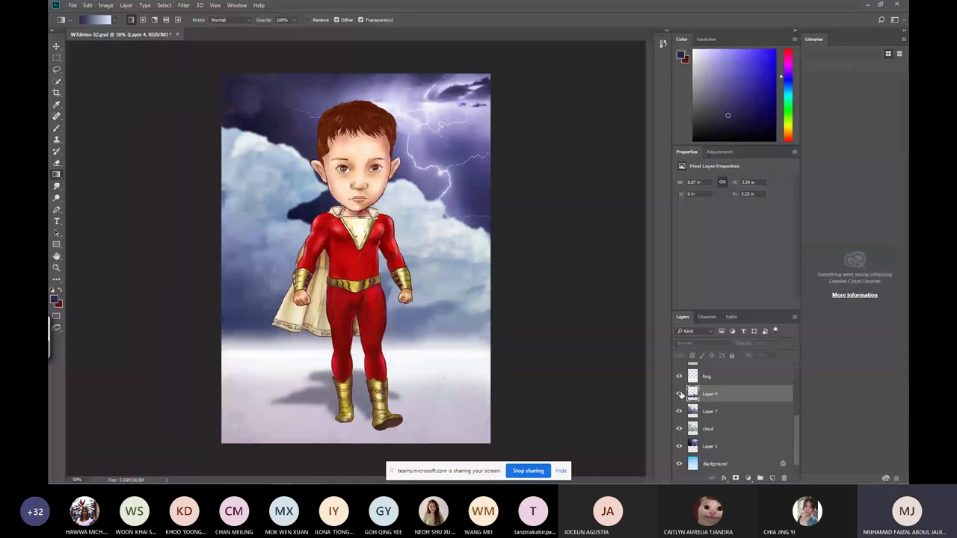
click(680, 394)
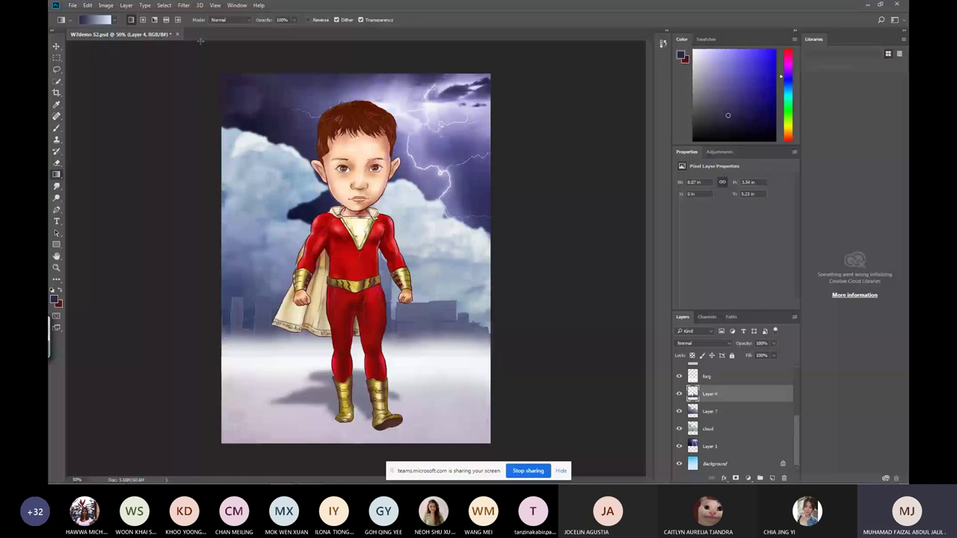
key(ctrl+l)
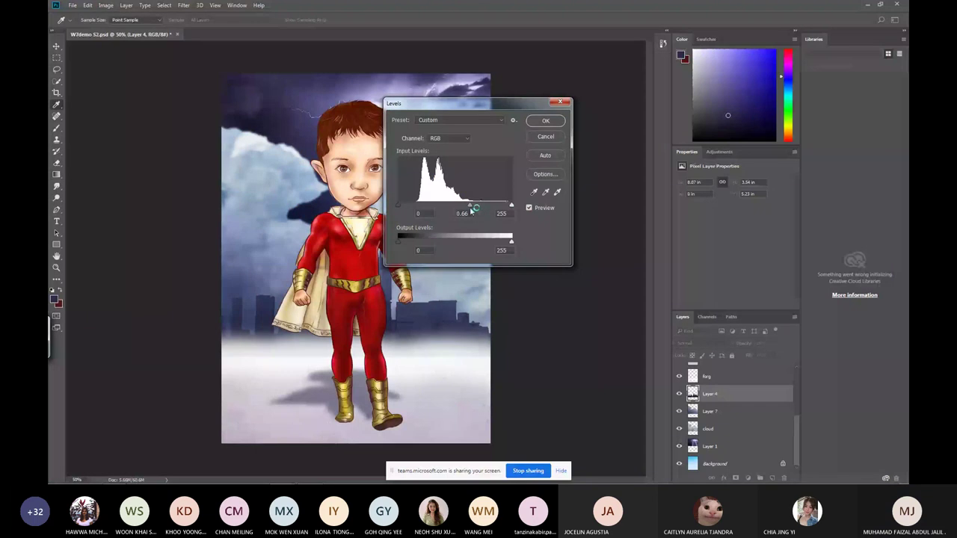
key(Return)
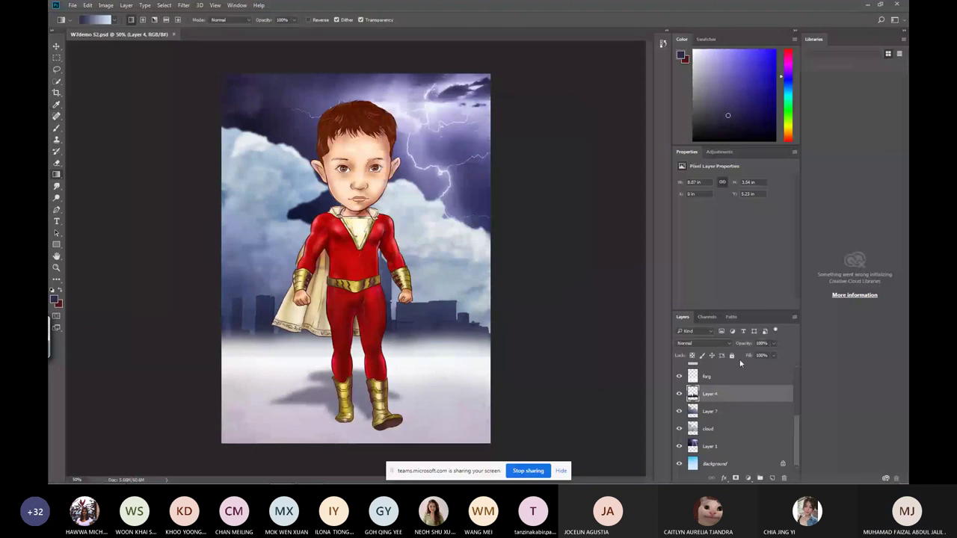
Compare the composite with the lightning sky on Layer 1 hidden and shown.
click(718, 446)
click(679, 446)
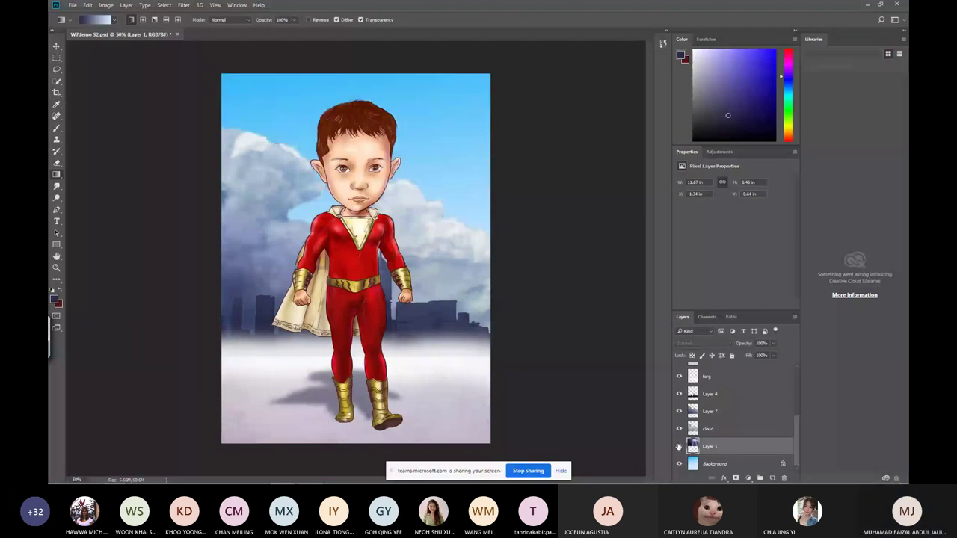
click(678, 446)
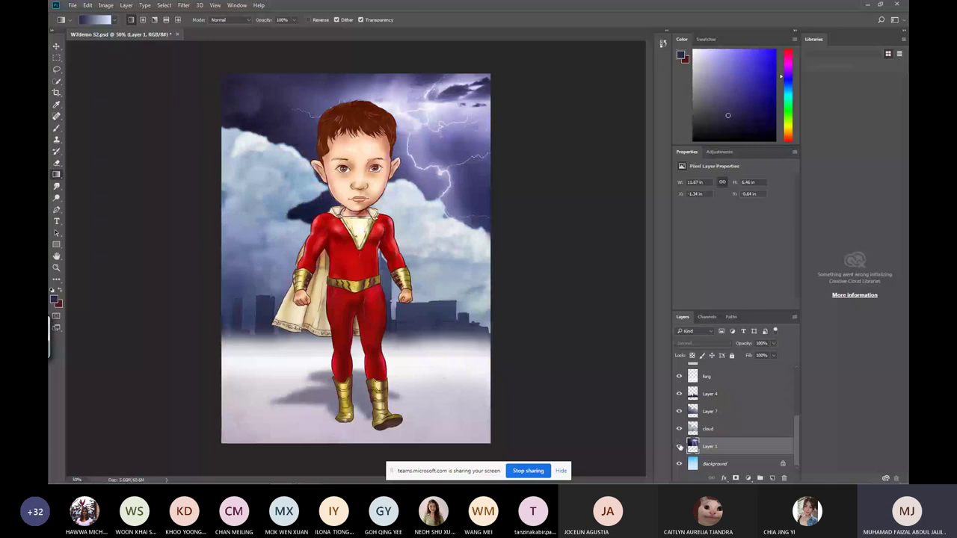
click(679, 446)
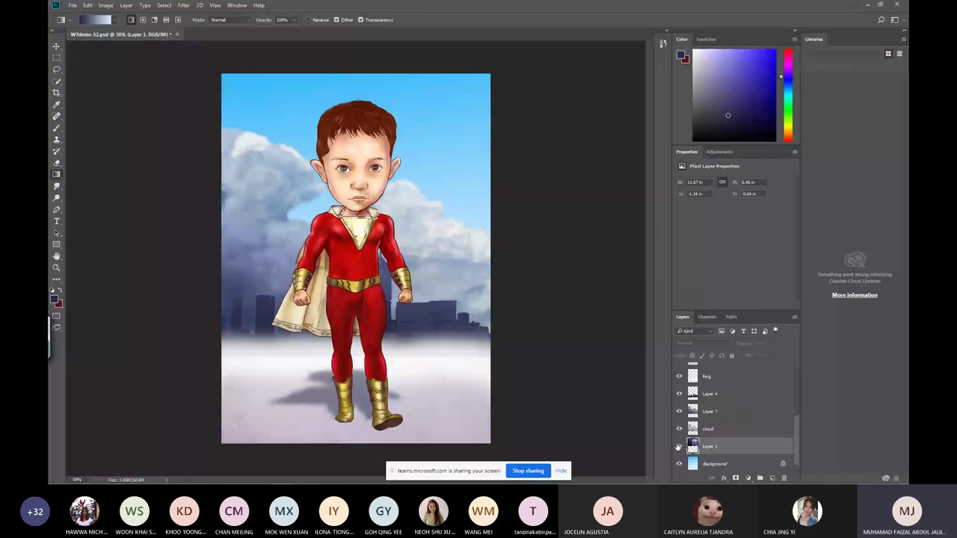
click(678, 446)
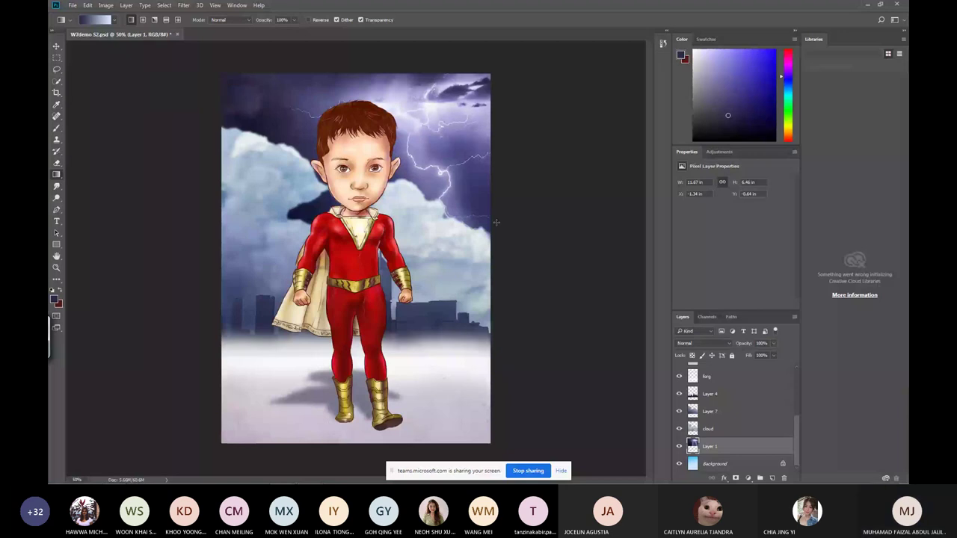
Merge the gradient layer, Layer 7, with the cloud layer below it and rename the result as cloud.
click(723, 419)
key(ctrl+e)
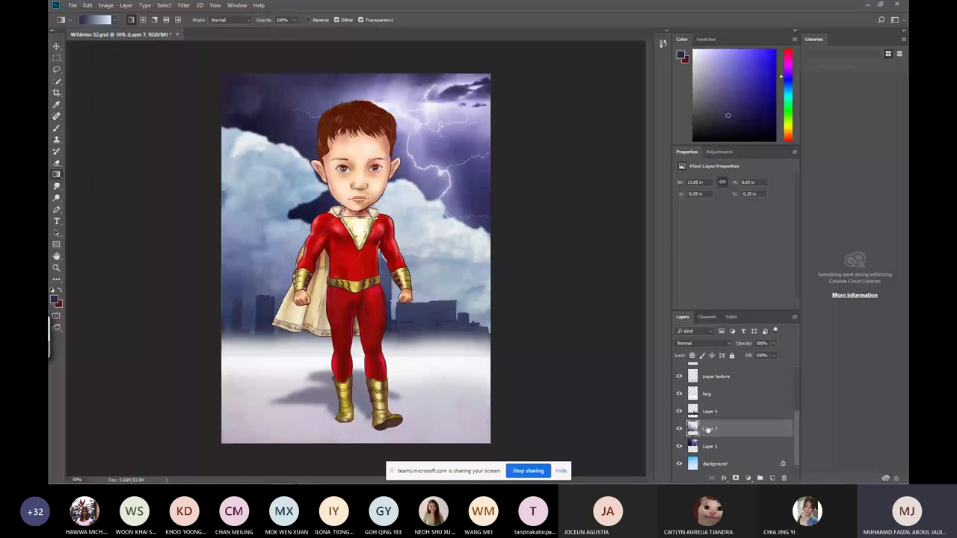
double_click(702, 429)
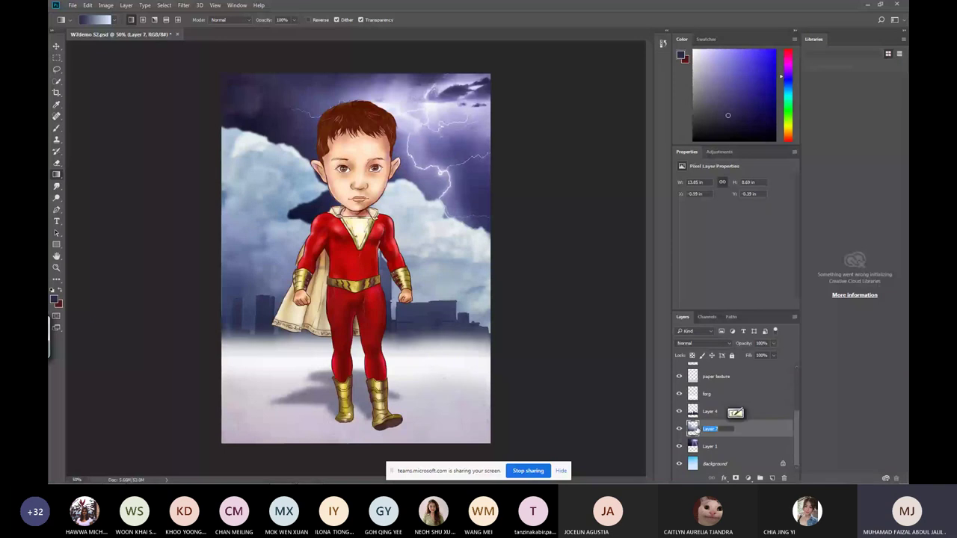
text(cloud)
key(Return)
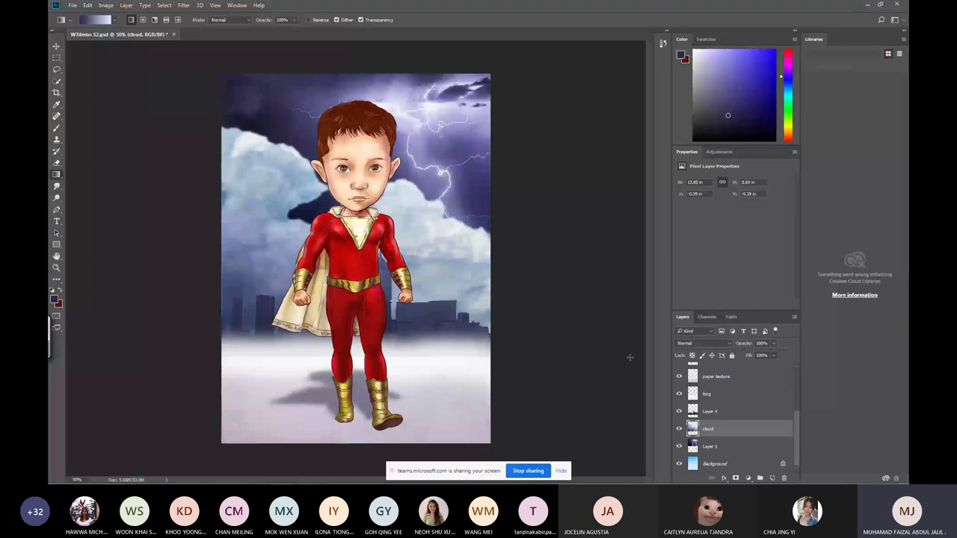
Rename Layer 4, the merged skyline layer, as city.
double_click(709, 411)
text(city)
key(Return)
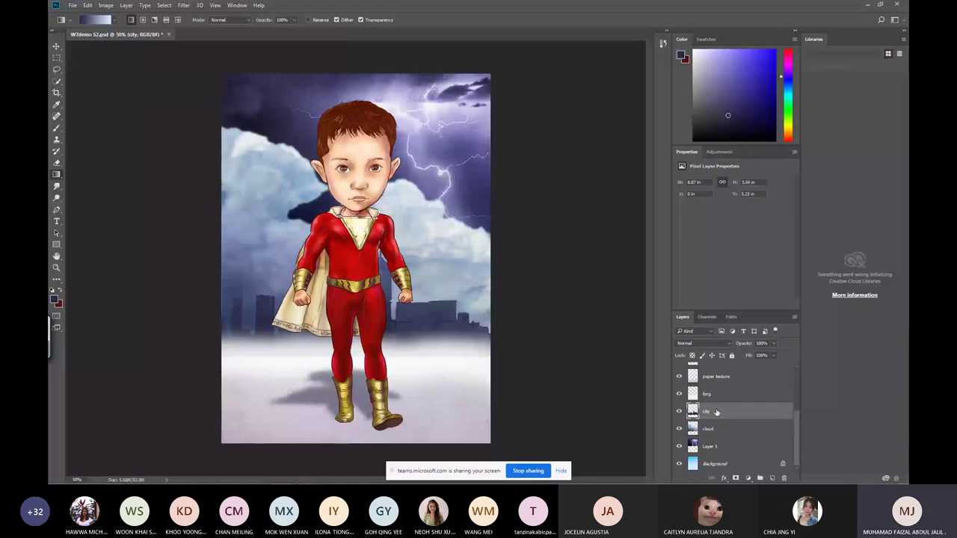
Rename the paper texture layer as ground.
click(708, 376)
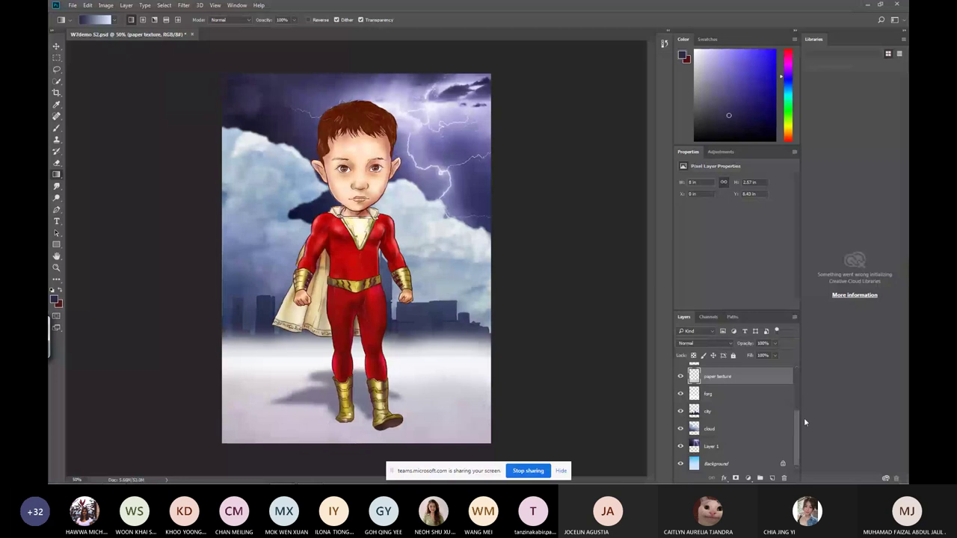
scroll(734, 409, up, 1)
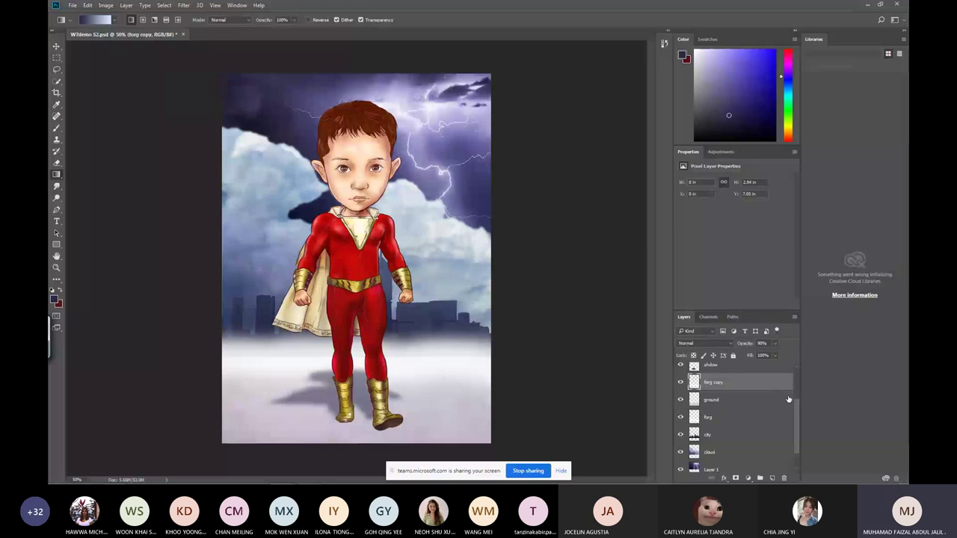
key(ctrl+z)
scroll(799, 410, down, 1)
Rename Layer 1, the stormy sky above the Background, as lightning.
click(714, 446)
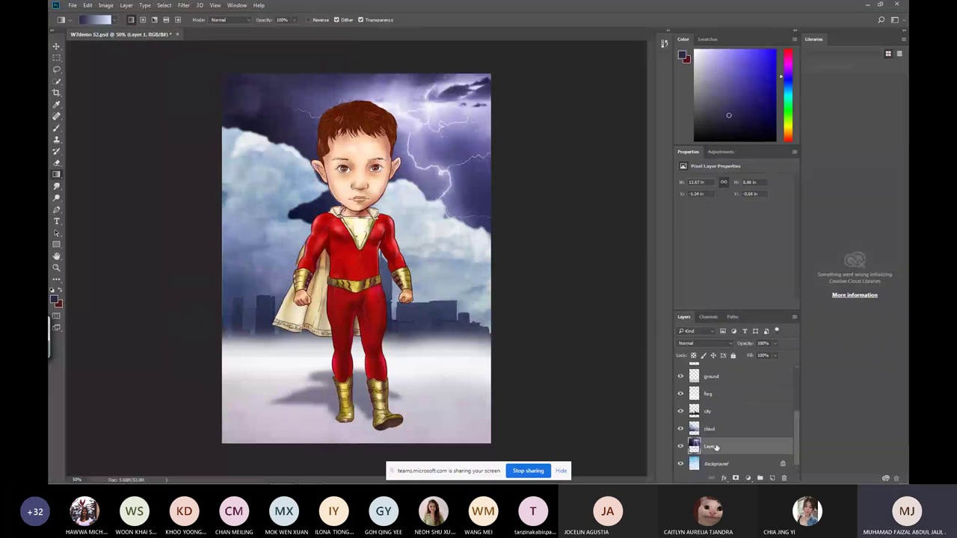
double_click(714, 446)
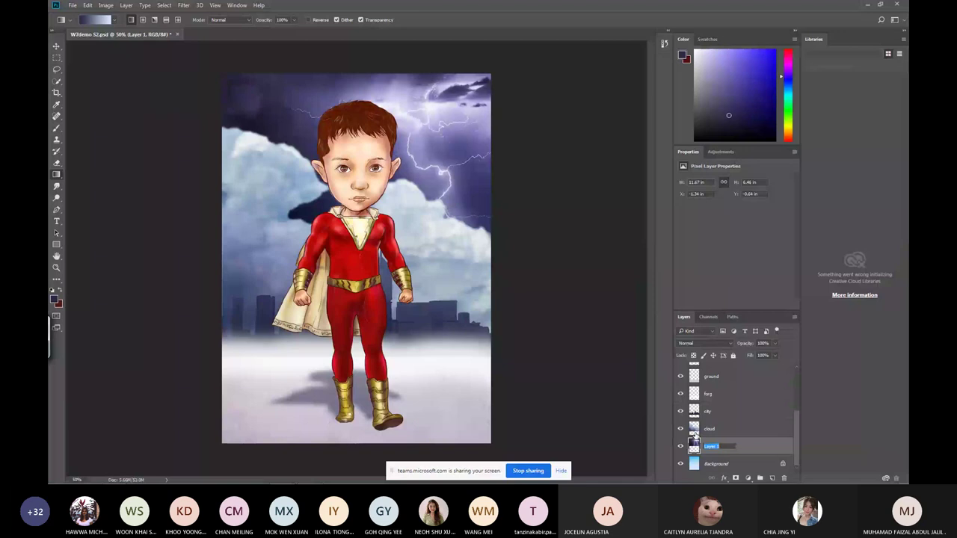
text(lightning)
key(Return)
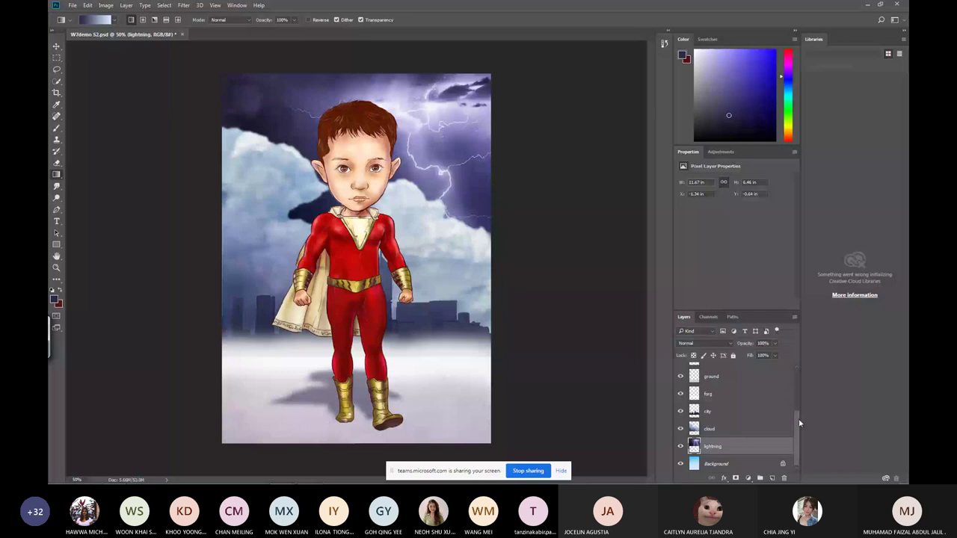
Look through the layer stack and delete the hidden Layer 5 above the character layer.
drag(798, 423, 797, 385)
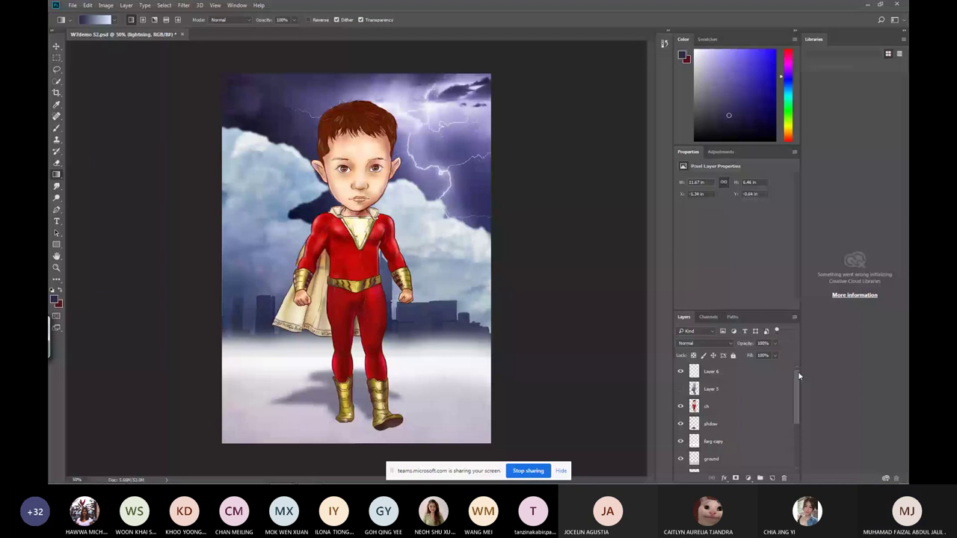
scroll(769, 381, down, 3)
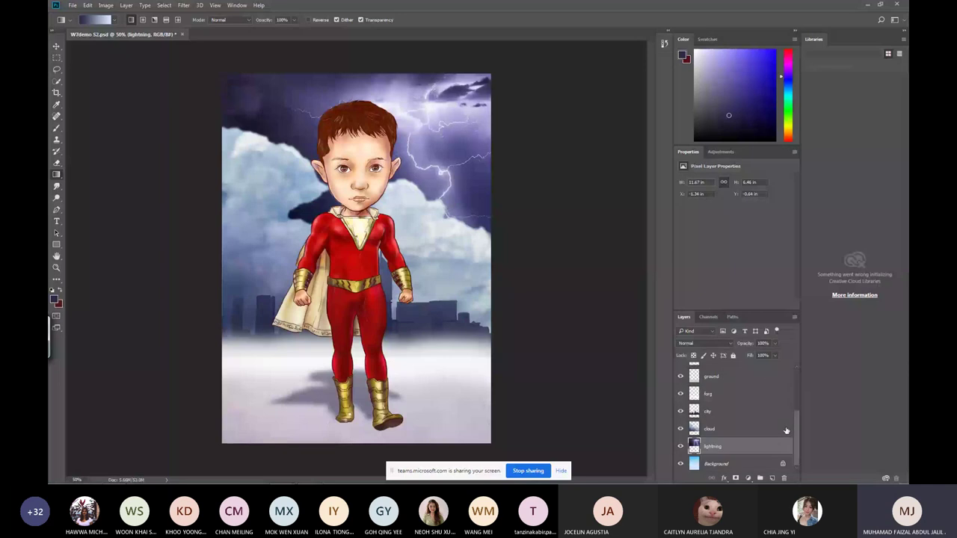
drag(797, 413, 797, 388)
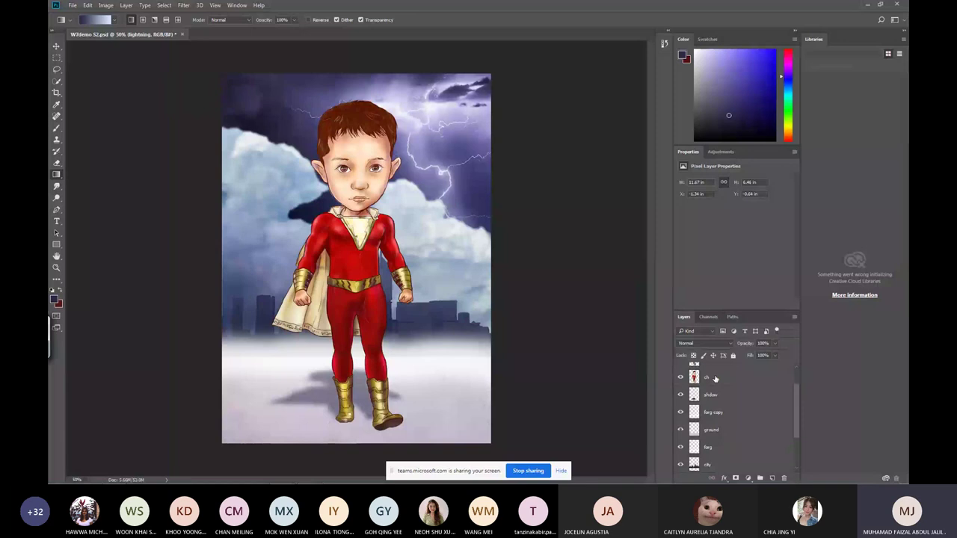
scroll(716, 379, up, 2)
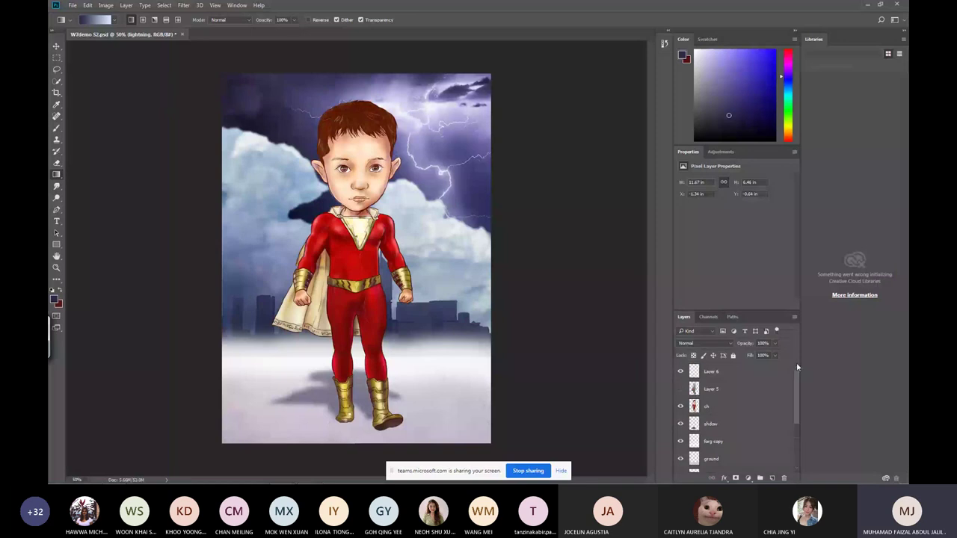
click(681, 388)
drag(710, 389, 778, 469)
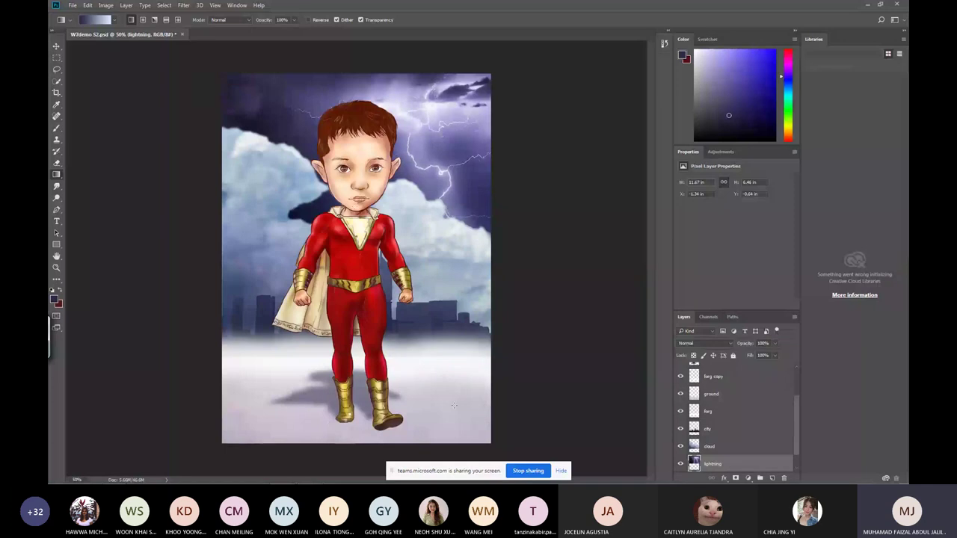
Load the outline of the ch character layer as a selection and add a new layer directly above it.
scroll(794, 410, up, 2)
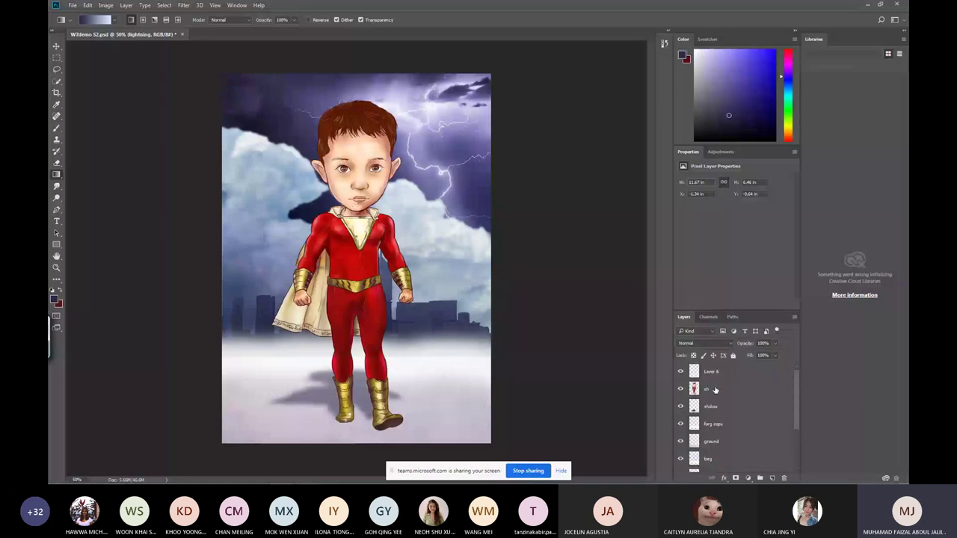
ctrl+click(695, 389)
click(717, 389)
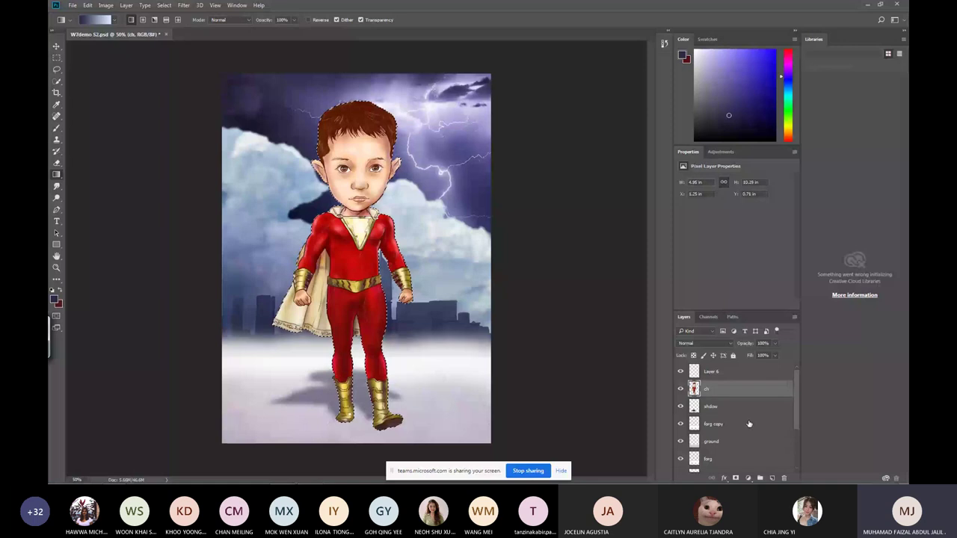
click(771, 478)
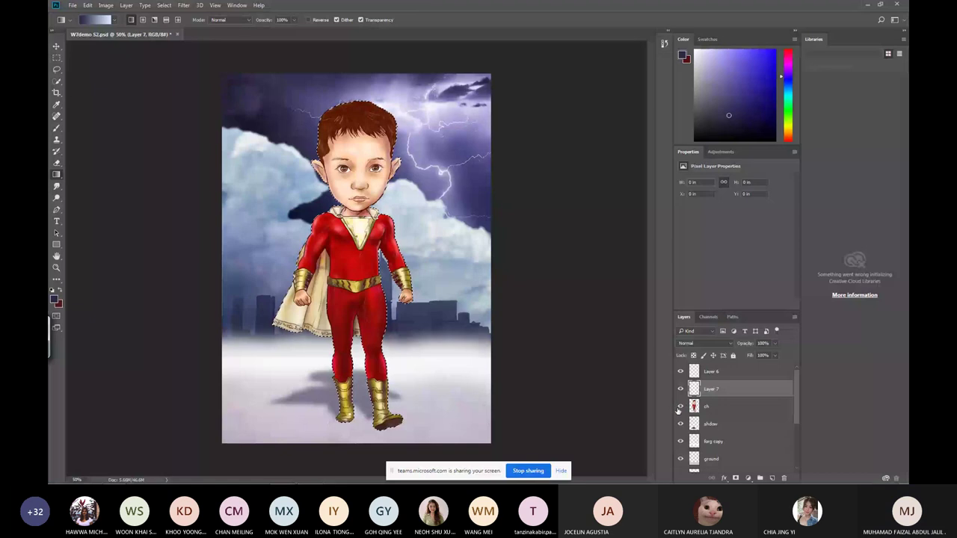
Fill the character selection with a dark-to-light blue gradient from feet to head, deselect, and set the layer's blending mode to Multiply.
drag(374, 425, 373, 105)
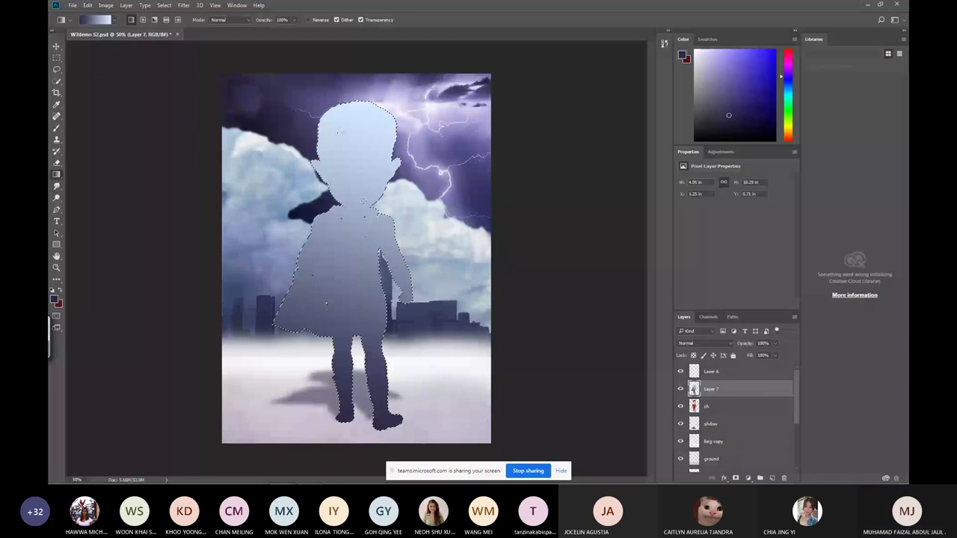
key(ctrl+d)
click(702, 343)
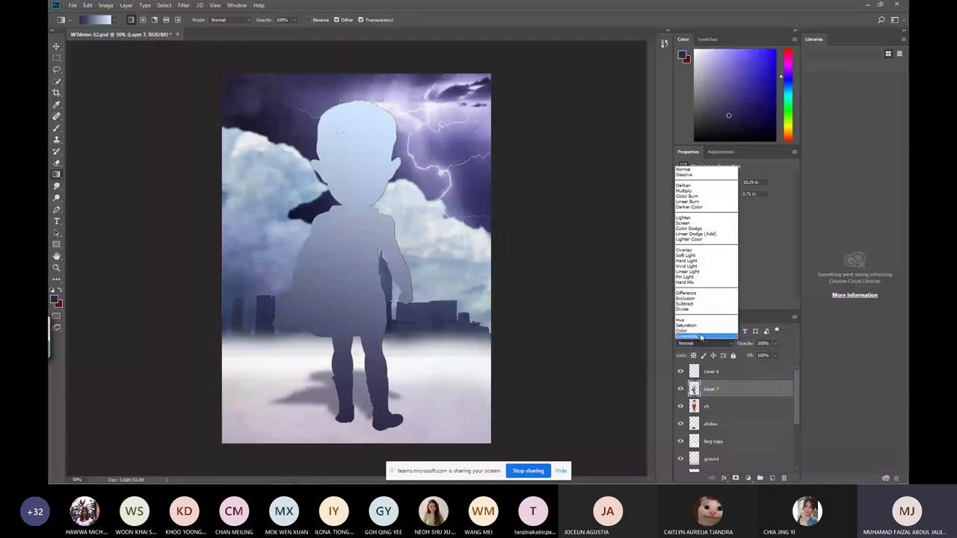
click(701, 190)
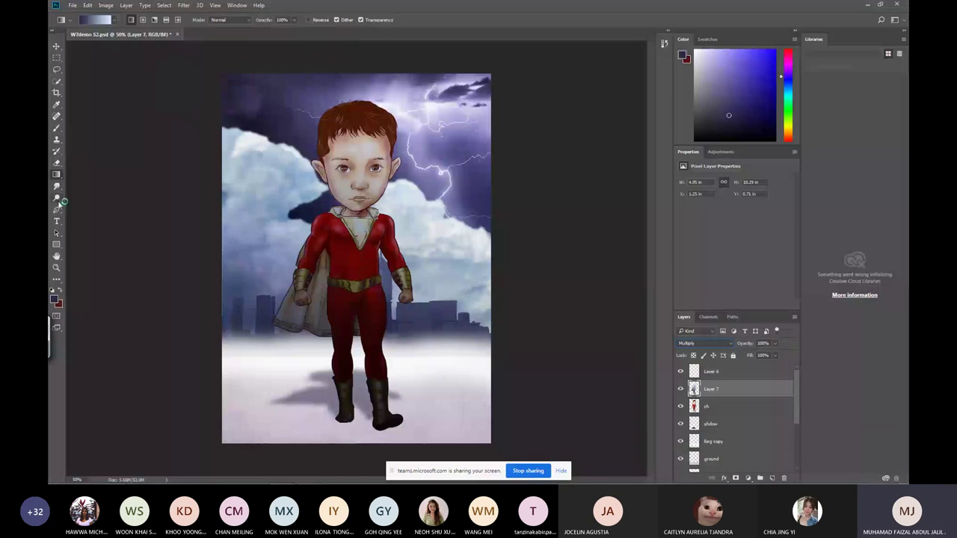
Switch to the Microsoft Teams meeting, toggle the microphone off and on, and return to Photoshop.
mouse_move(172, 482)
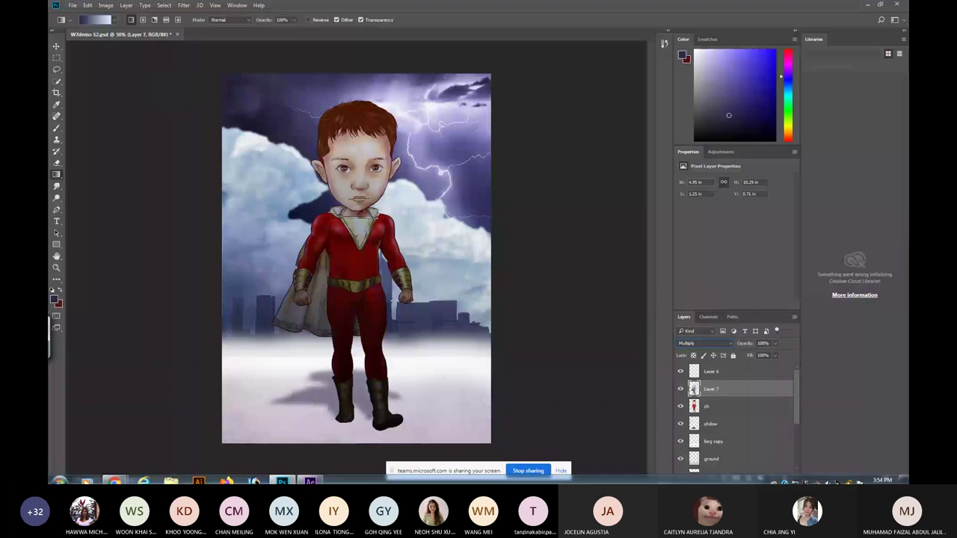
mouse_move(114, 481)
click(134, 426)
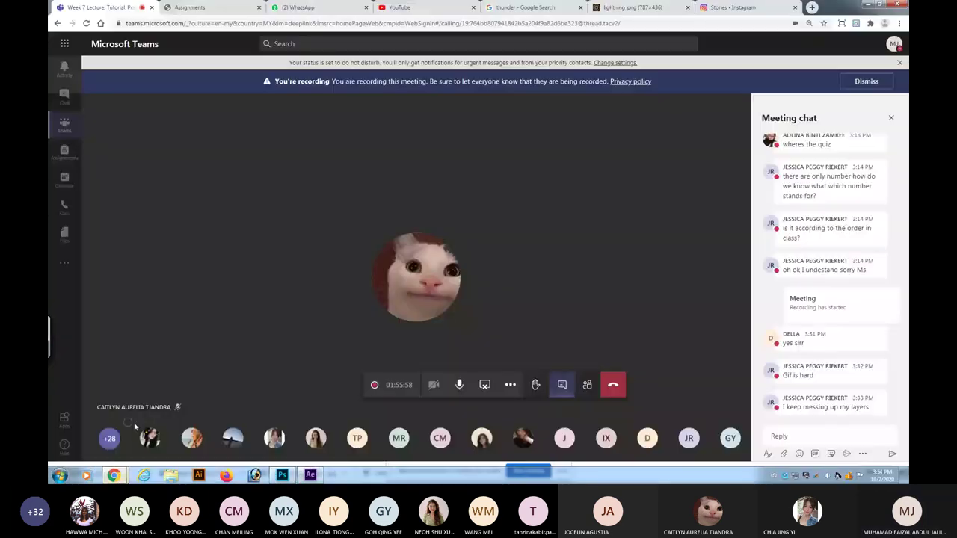
click(459, 384)
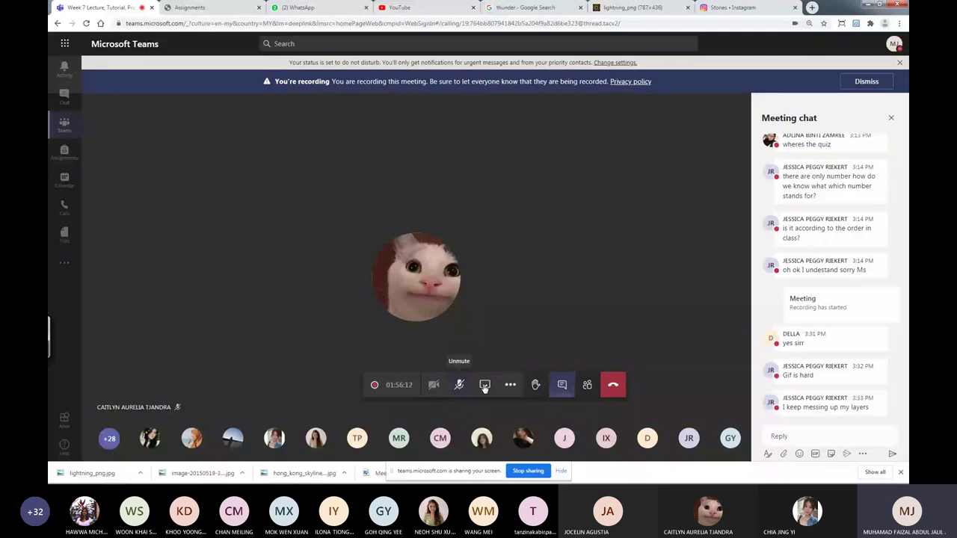
click(459, 384)
click(282, 476)
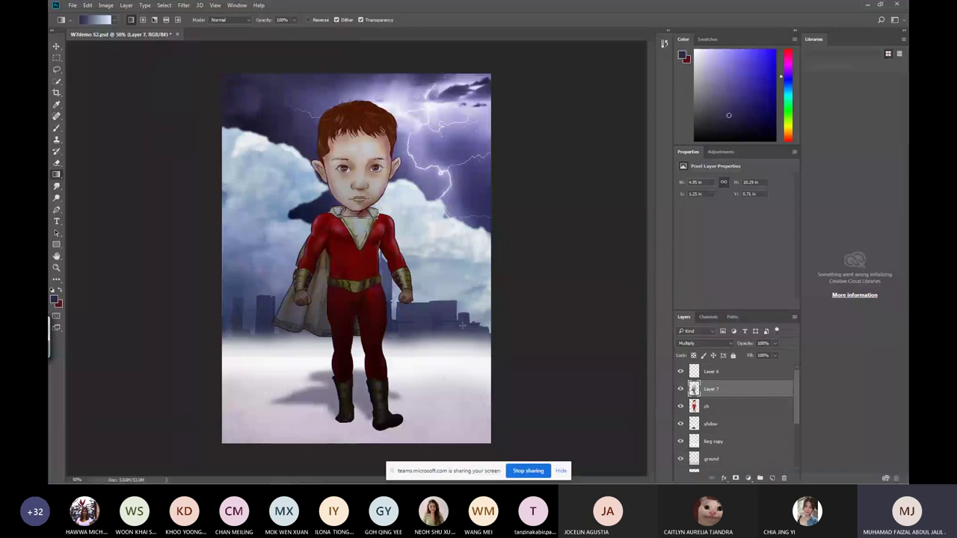
Compare the character with and without the gradient layer, review its blending mode, and examine the shading on the face up close.
click(680, 389)
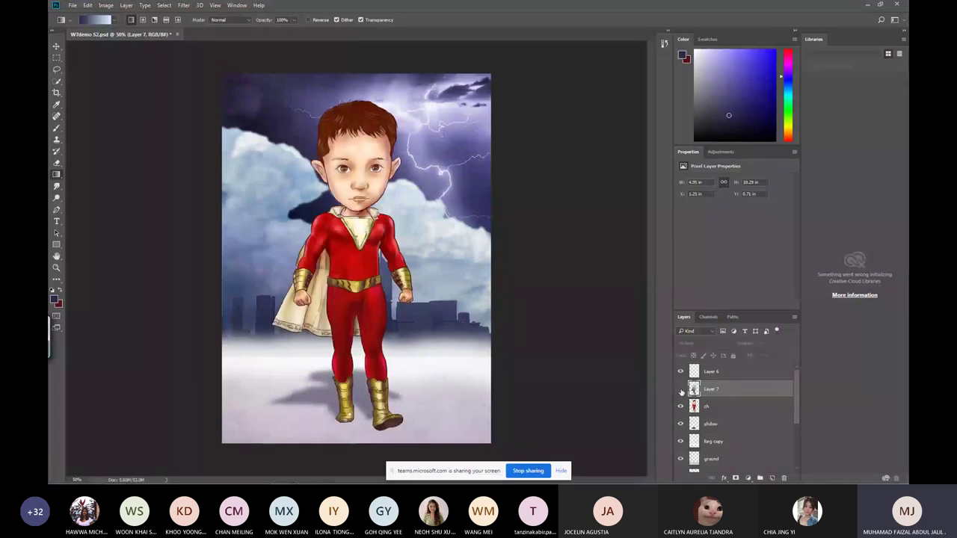
click(681, 389)
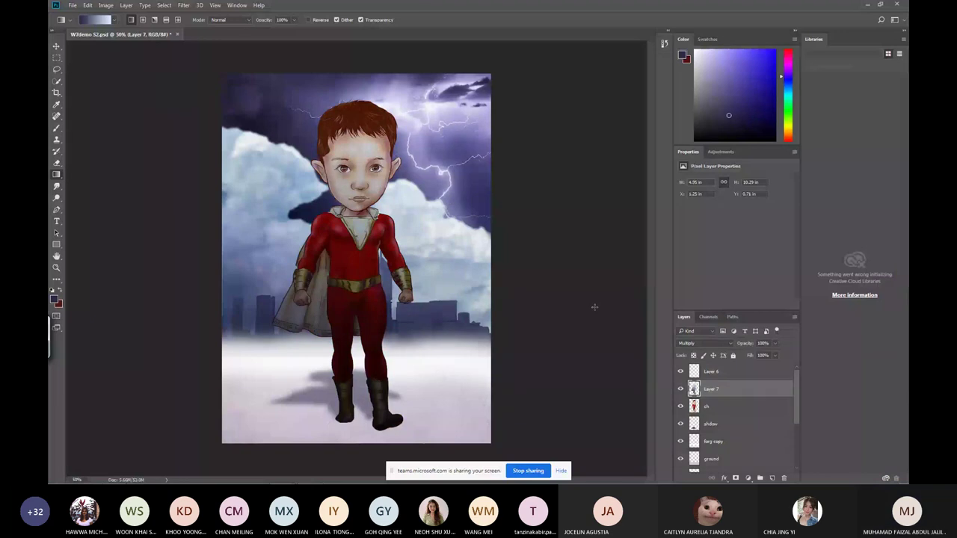
click(704, 341)
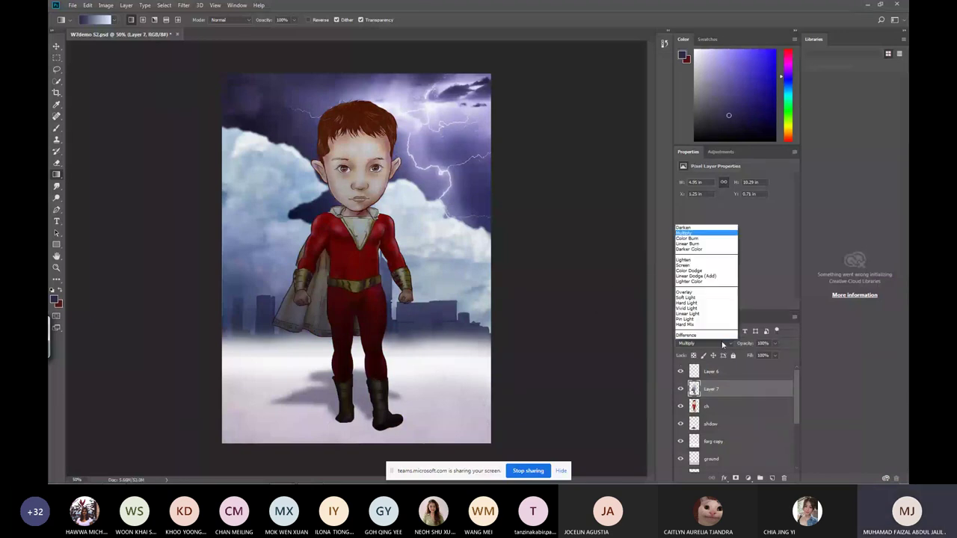
click(720, 355)
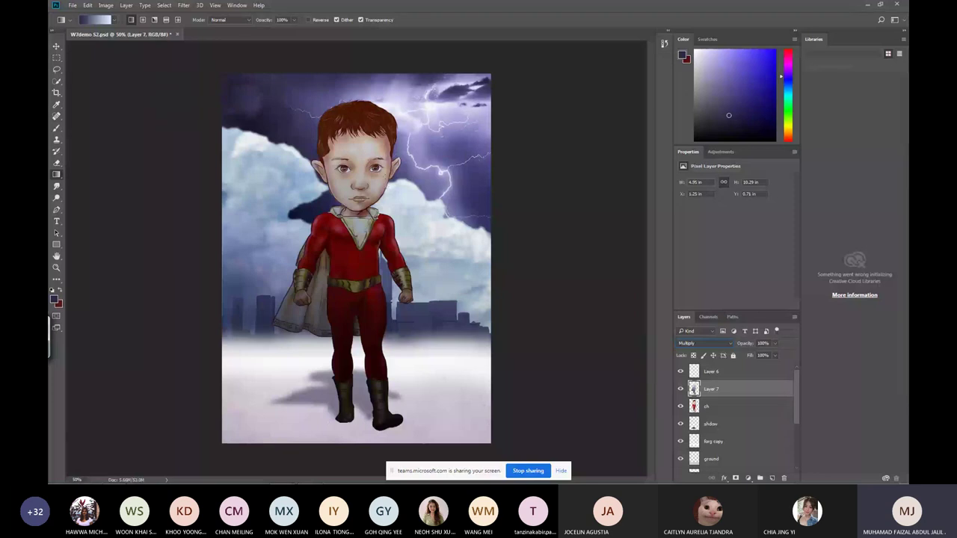
scroll(385, 174, up, 3)
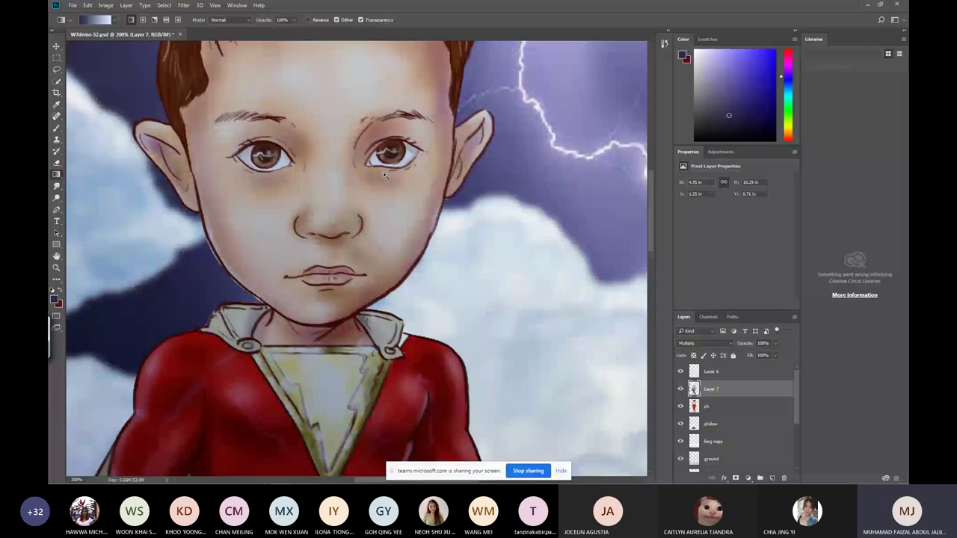
scroll(385, 174, down, 3)
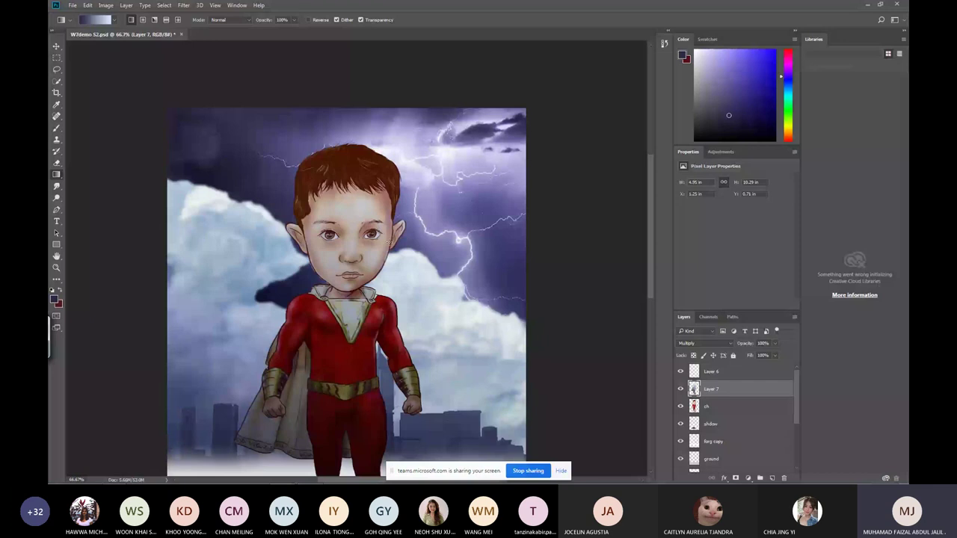
Softly erase the gradient shading over the character's legs and torso with the Eraser at 10% flow, reducing its size to 175.
key(ctrl+minus)
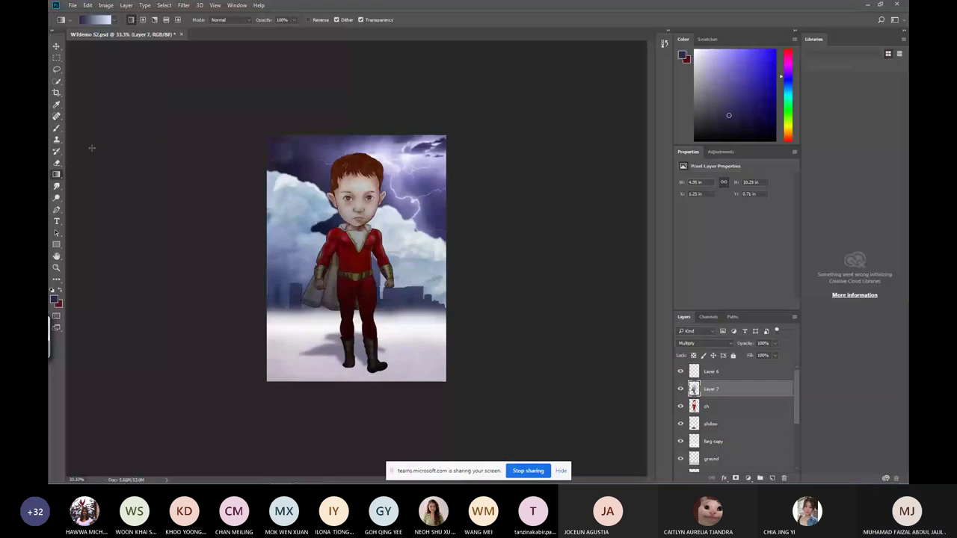
key(b)
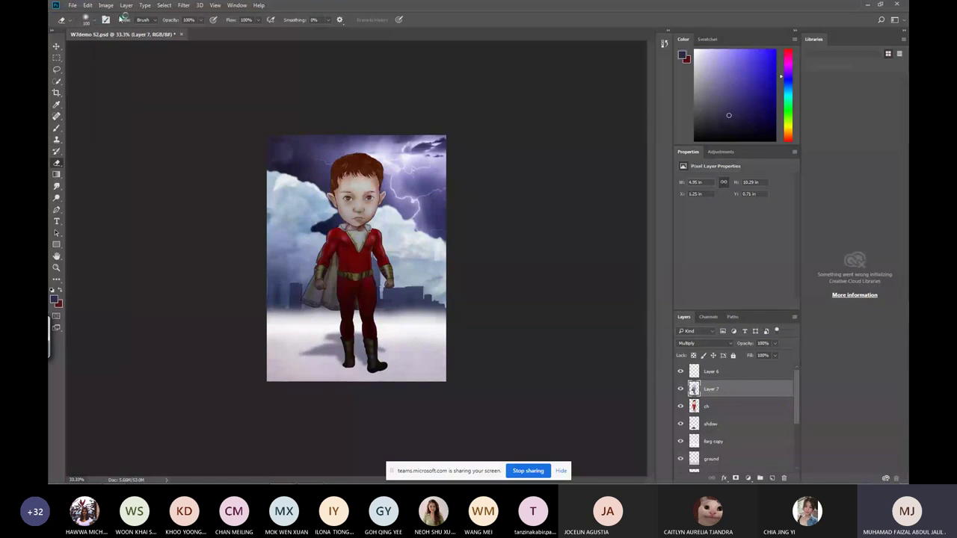
drag(257, 19, 221, 35)
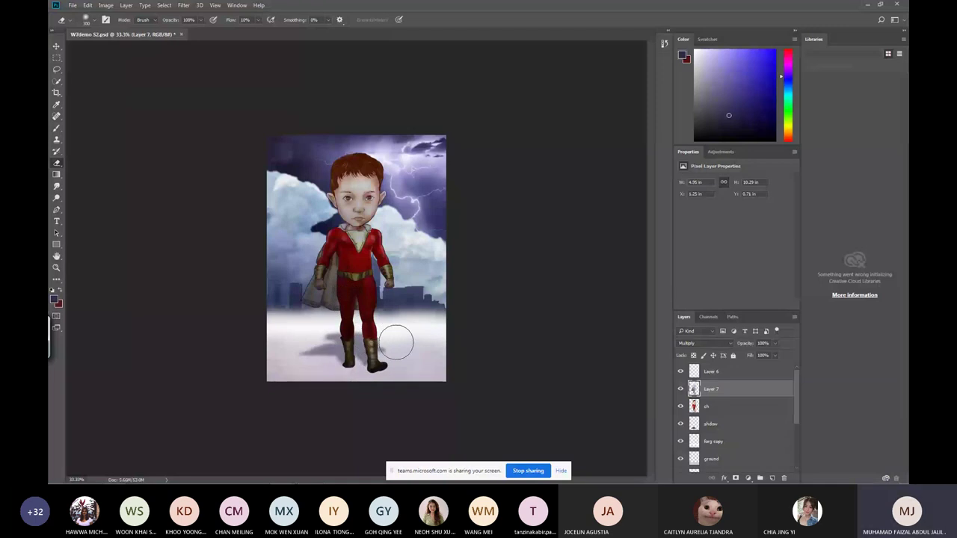
key(bracketleft)
key(bracketleft)
key(bracketleft)
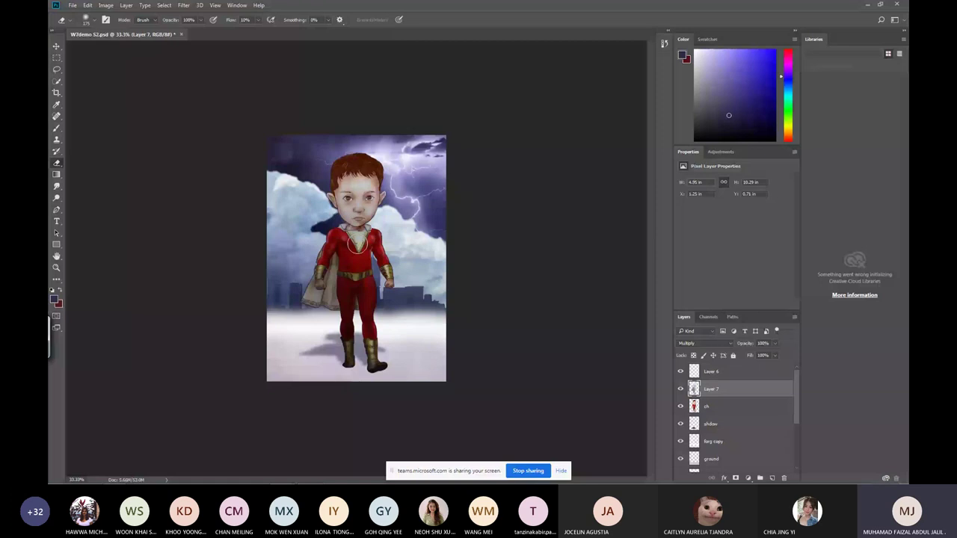
click(680, 407)
click(680, 406)
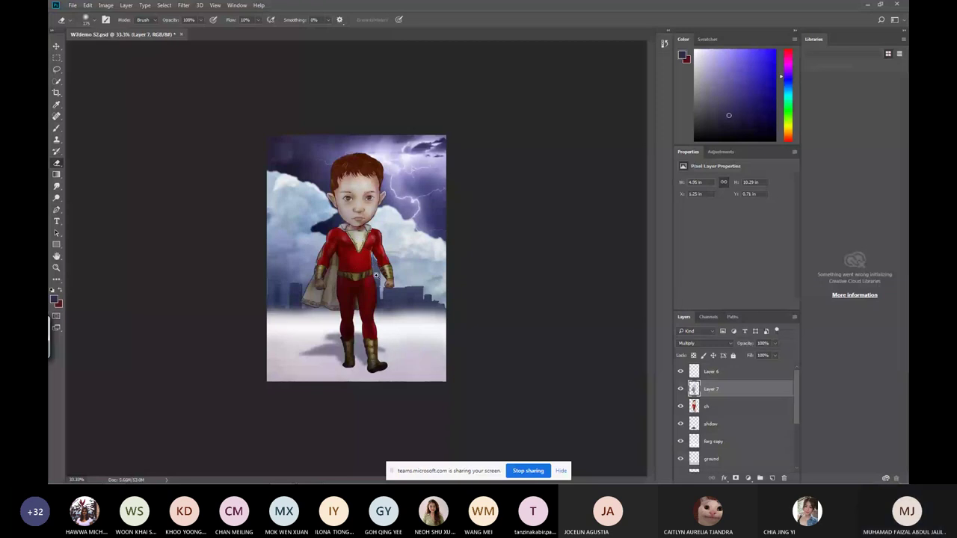
Erase more of the gradient shading around the waist and chest with the Eraser reduced to size 100.
key(ctrl+plus)
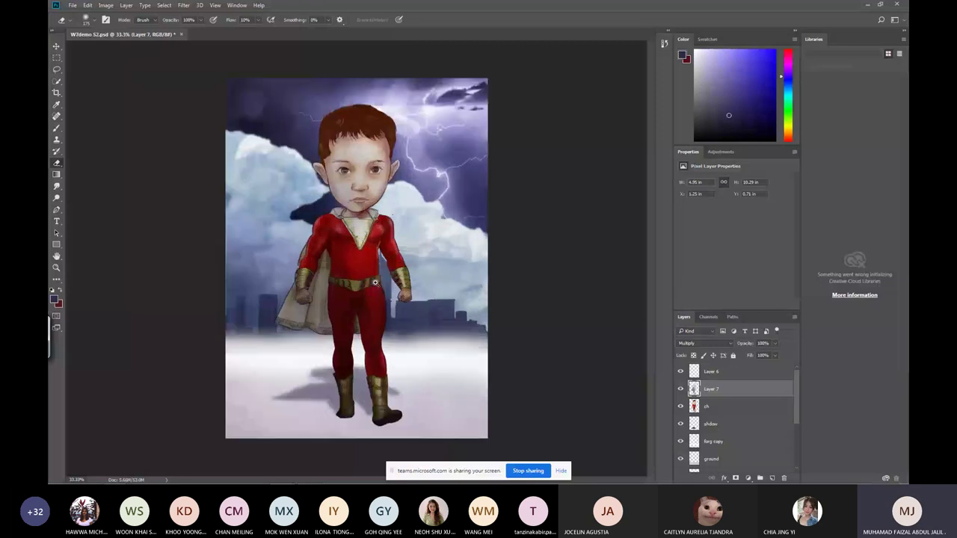
key(ctrl+plus)
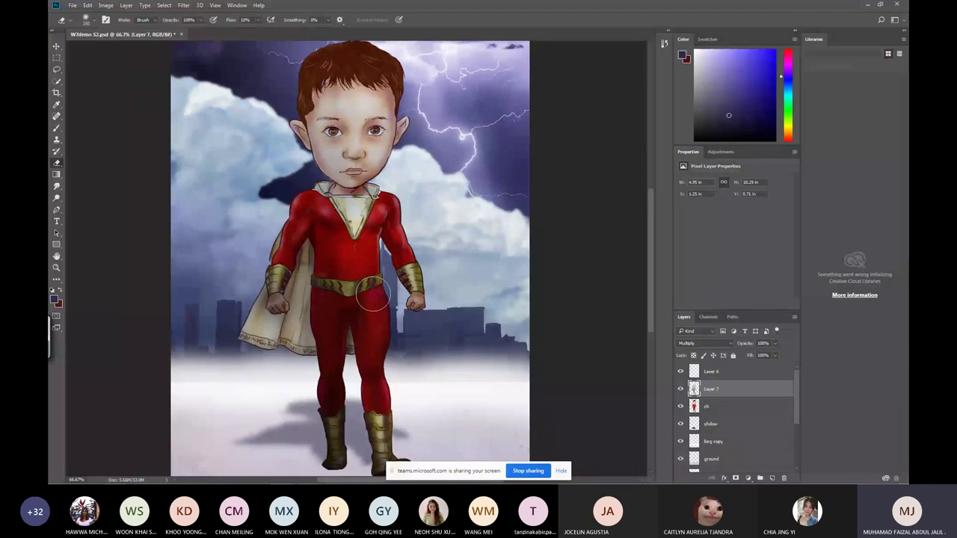
key(bracketleft)
key(bracketleft)
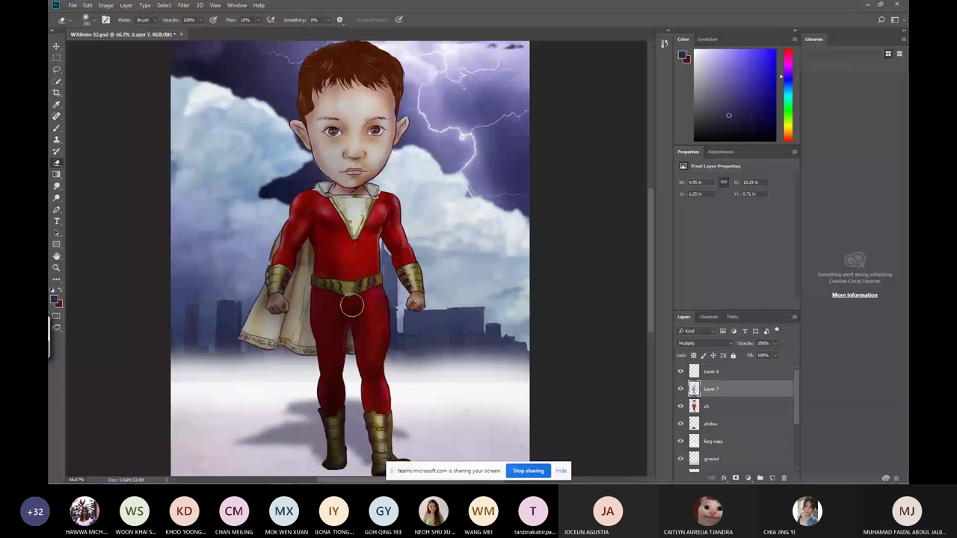
mouse_move(352, 305)
mouse_down()
mouse_move(352, 204)
mouse_move(373, 211)
mouse_up()
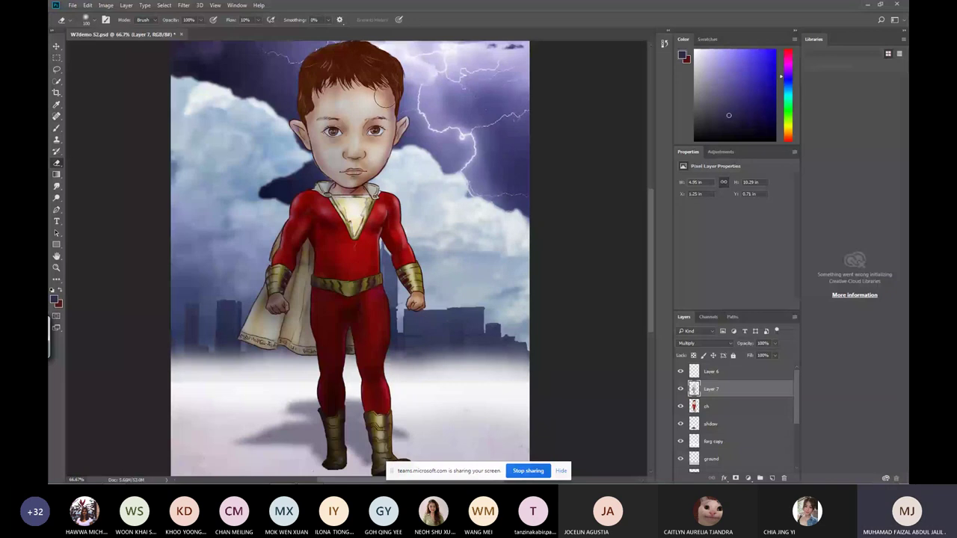
key(ctrl+minus)
key(ctrl+minus)
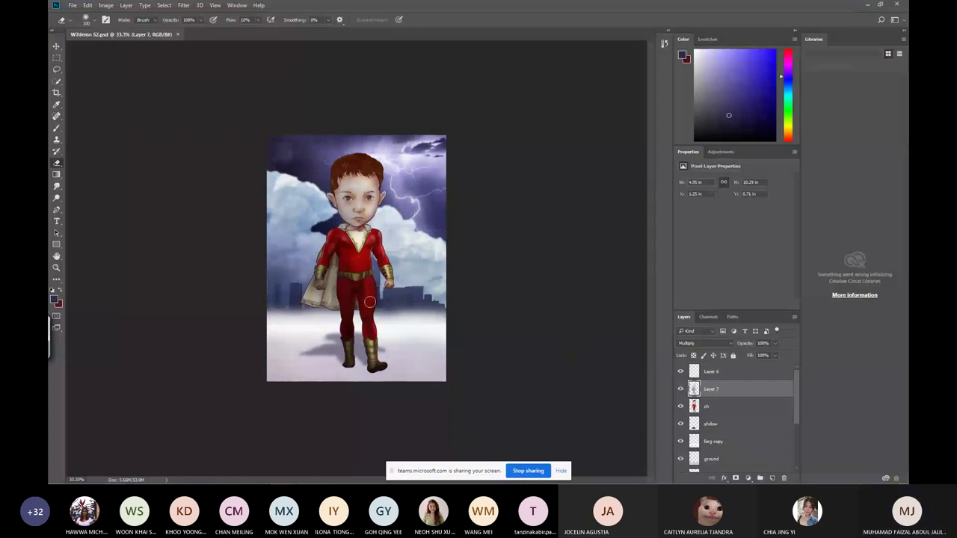
click(354, 265)
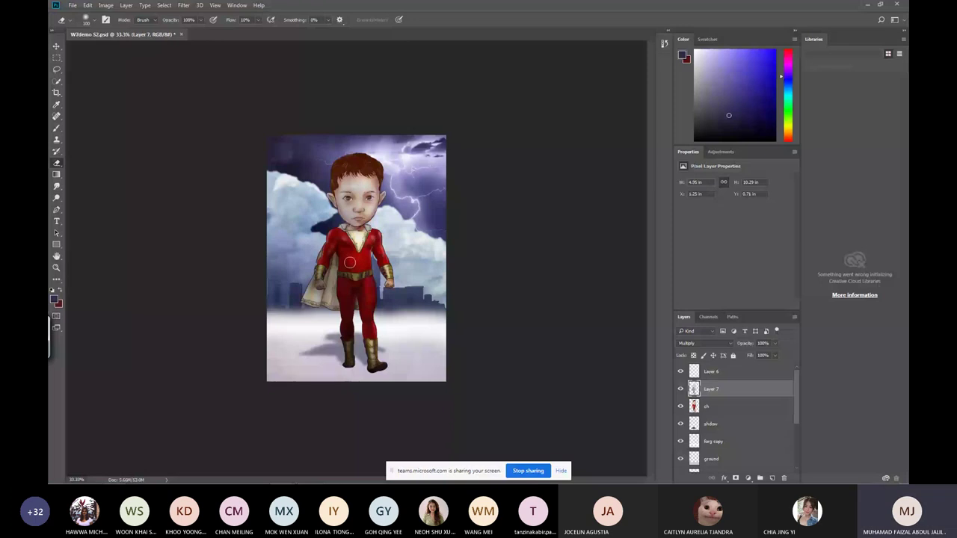
Add a new layer above Layer 7 and merge Layer 7 with the ch character layer.
key(ctrl+shift+alt+n)
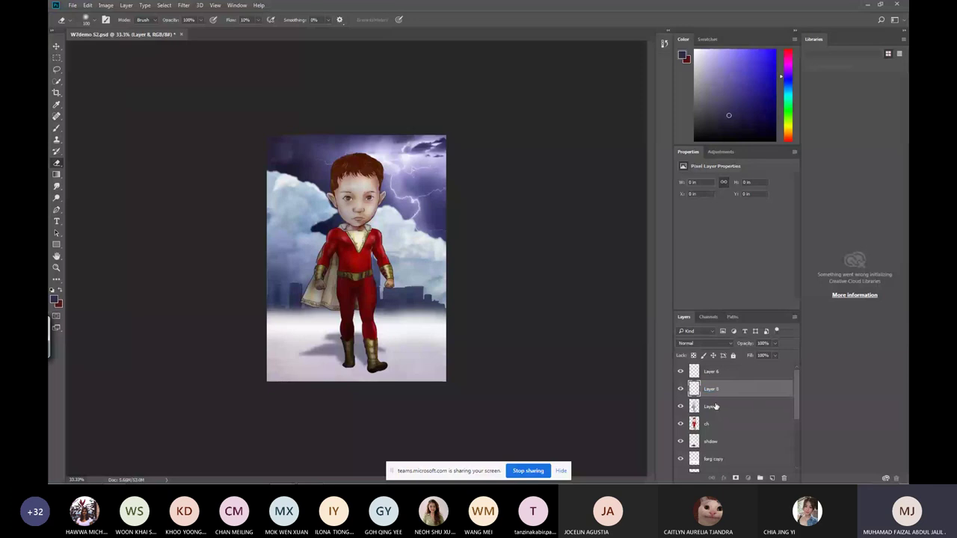
click(714, 406)
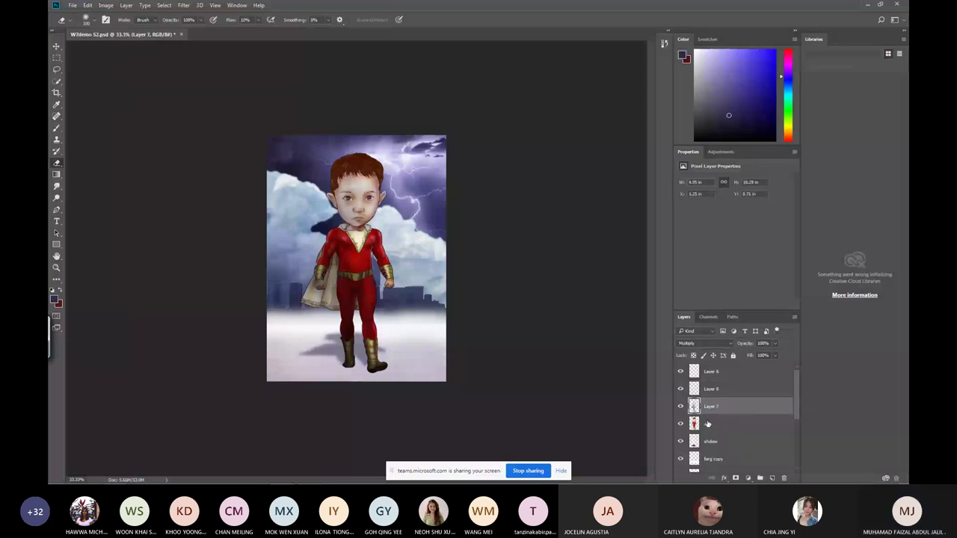
click(707, 423)
shift+click(714, 406)
key(ctrl+e)
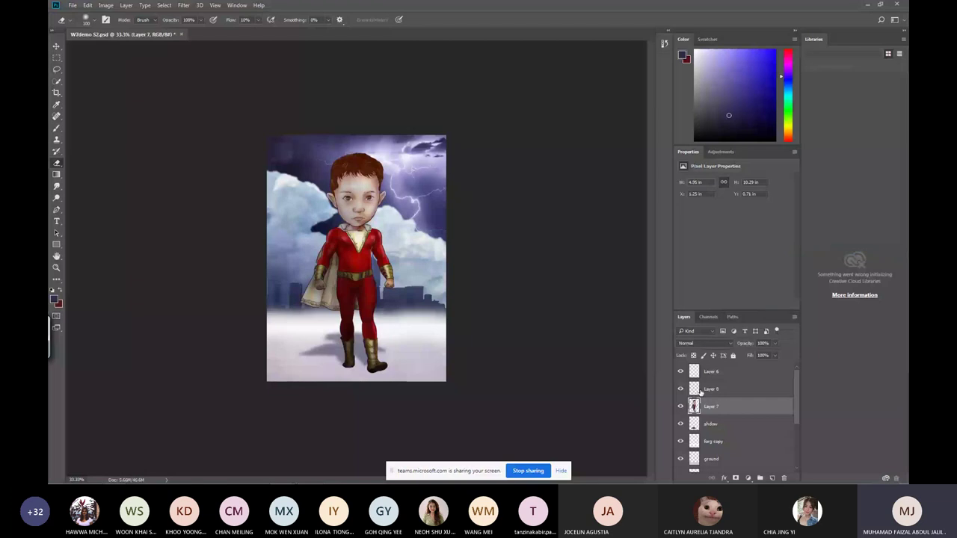
Rename the merged character layer as ch.
double_click(710, 406)
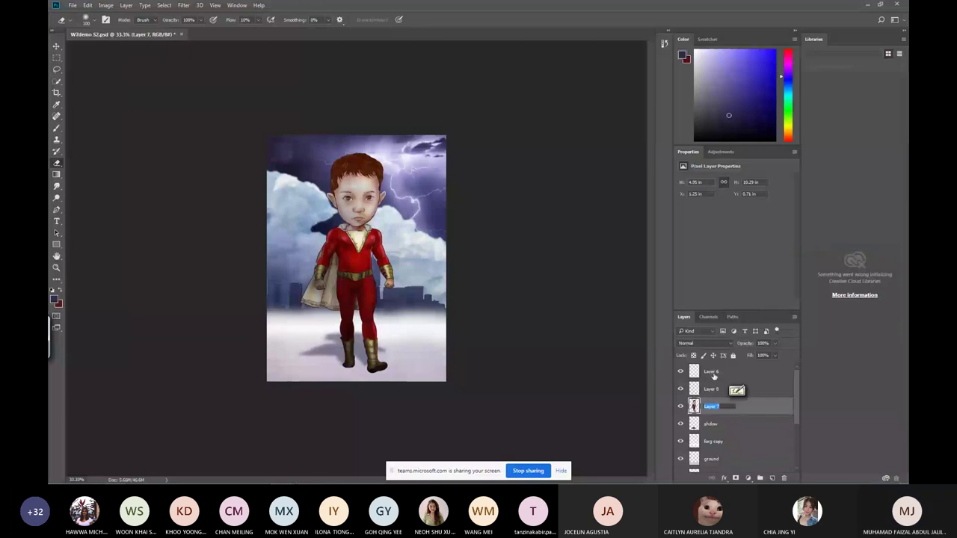
text(ch)
key(Return)
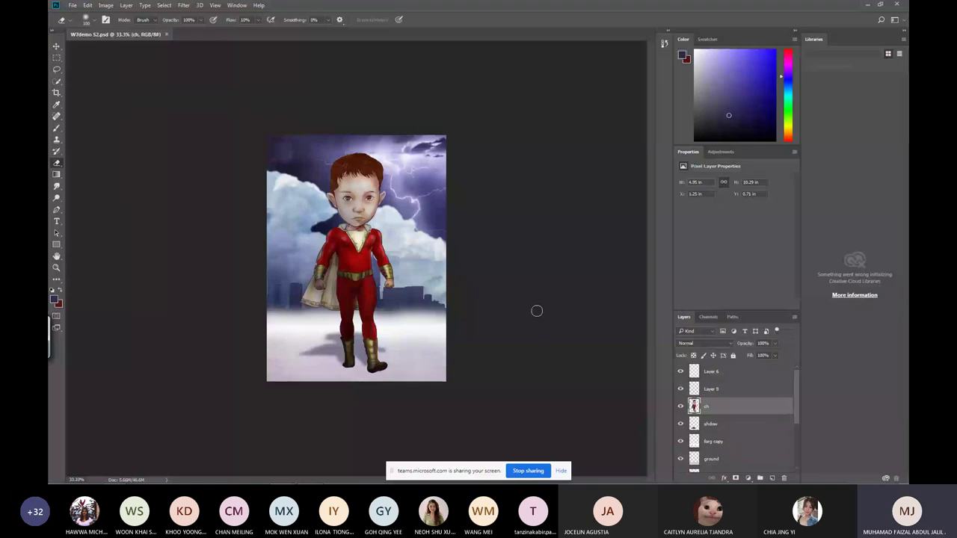
Paint a soft pale yellow glow over the chest emblem on Layer 8 with a smaller Brush at 100% flow, sampling the yellow from the artwork.
click(703, 388)
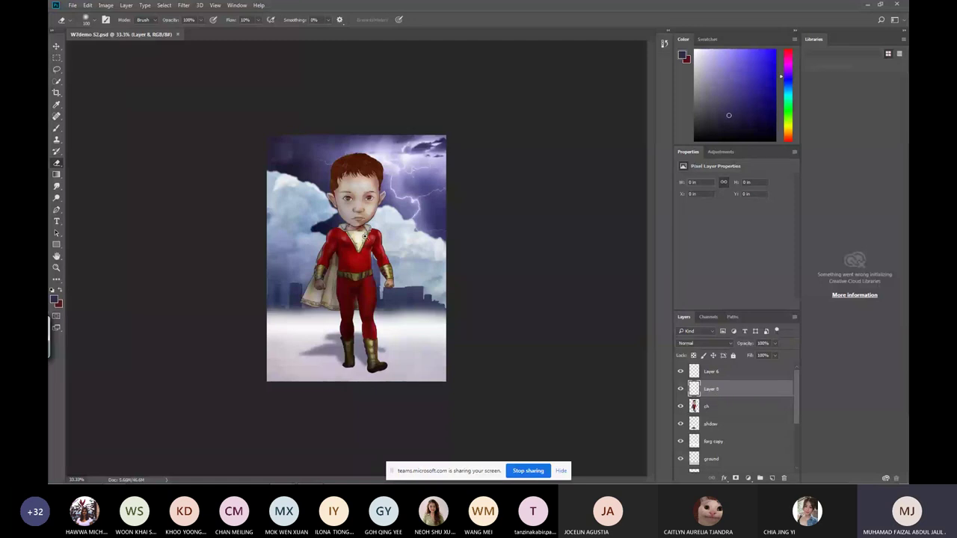
key(ctrl+plus)
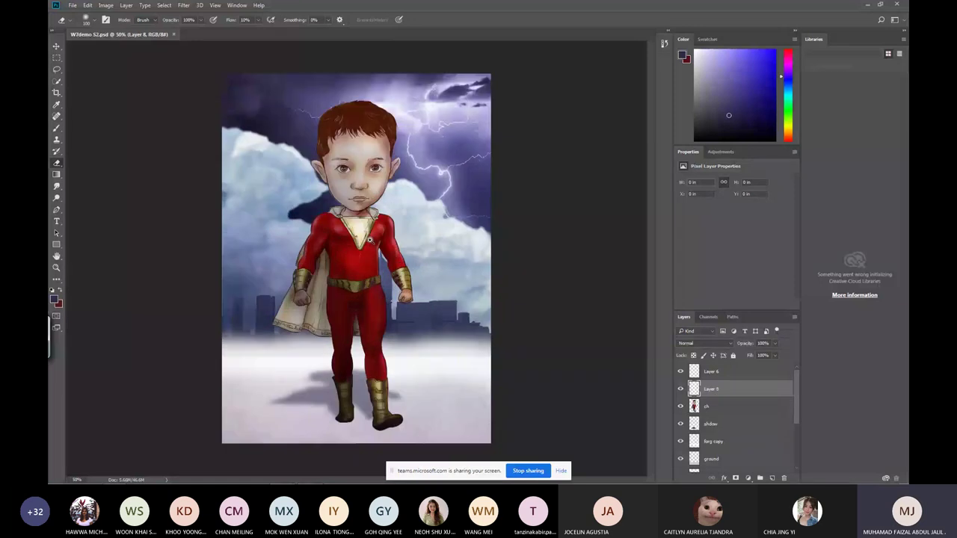
scroll(369, 240, up, 2)
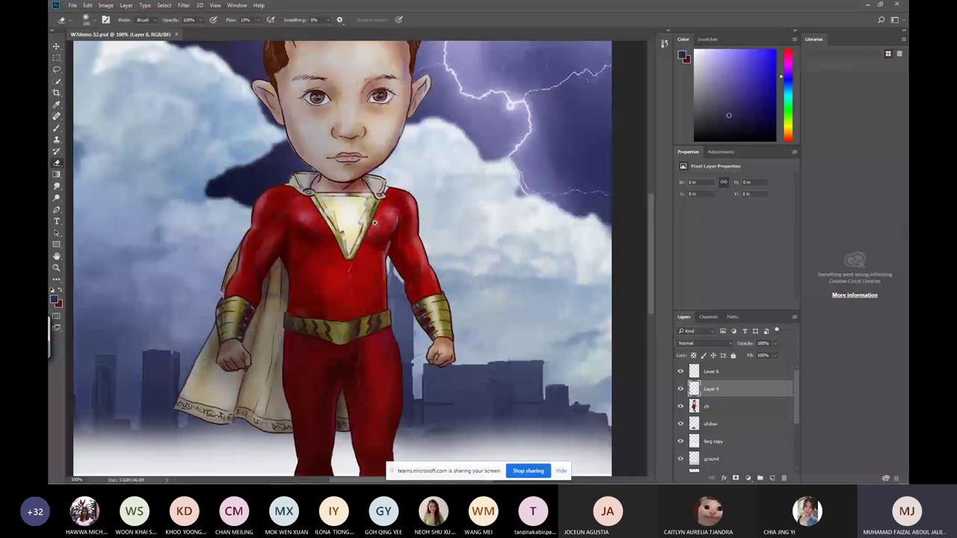
key(b)
scroll(287, 143, up, 1)
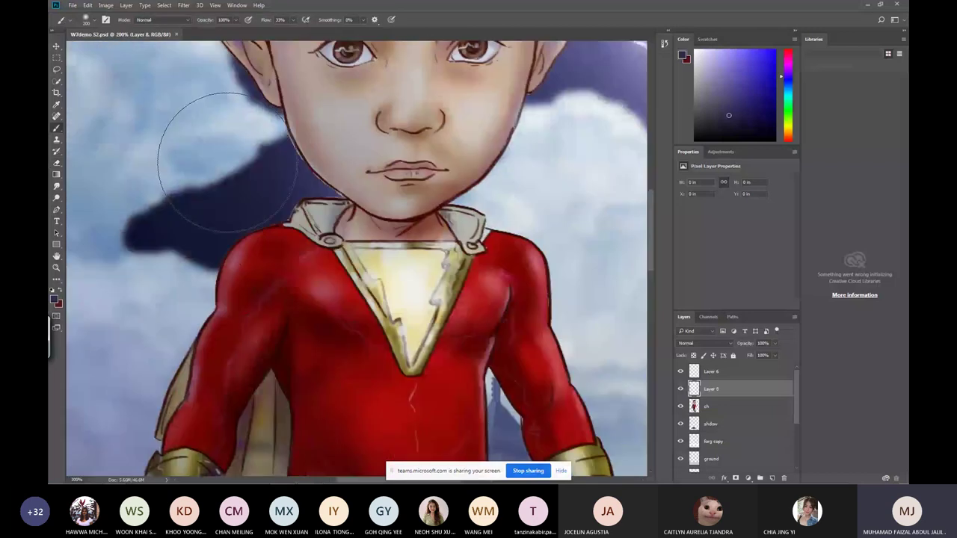
key(bracketleft)
key(bracketleft)
key(bracketleft)
key(bracketleft)
key(bracketleft)
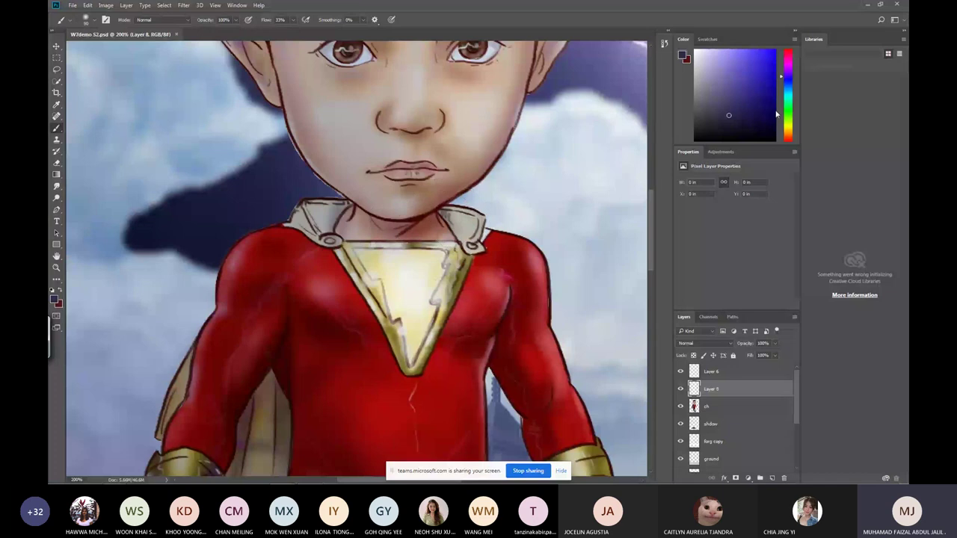
alt+click(389, 241)
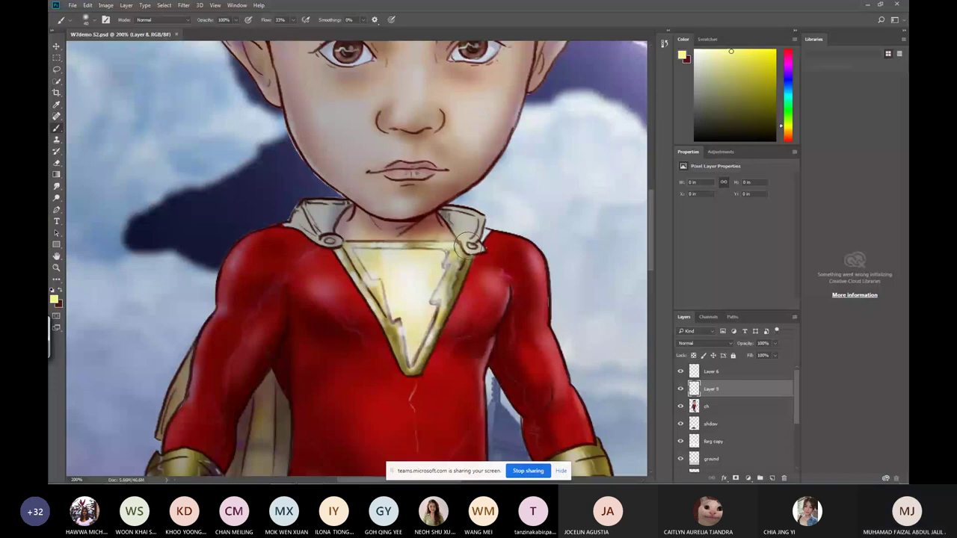
click(292, 20)
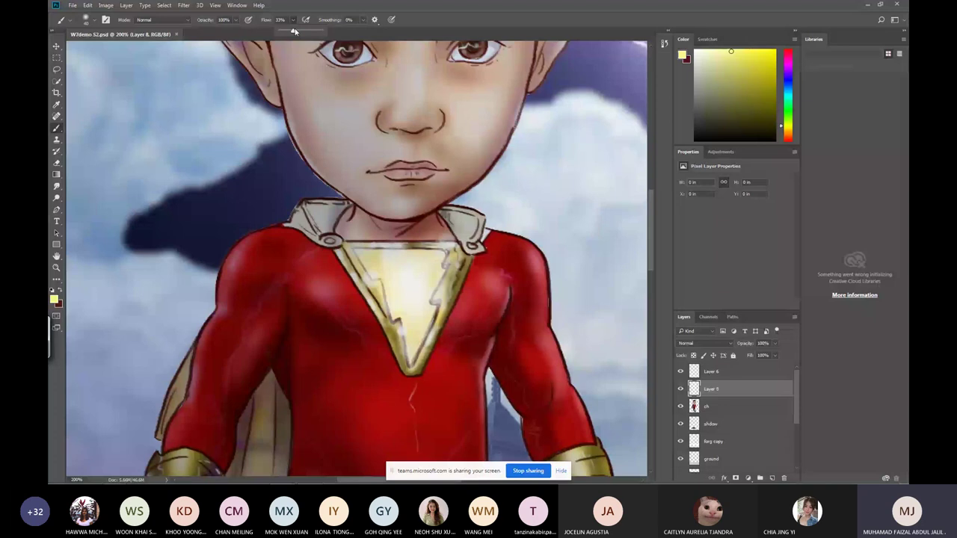
drag(292, 30, 326, 30)
Paint a pale yellow glow over both irises and thin streaks at the eye corners with a smaller Brush, undoing the oversized strokes.
scroll(471, 239, up, 5)
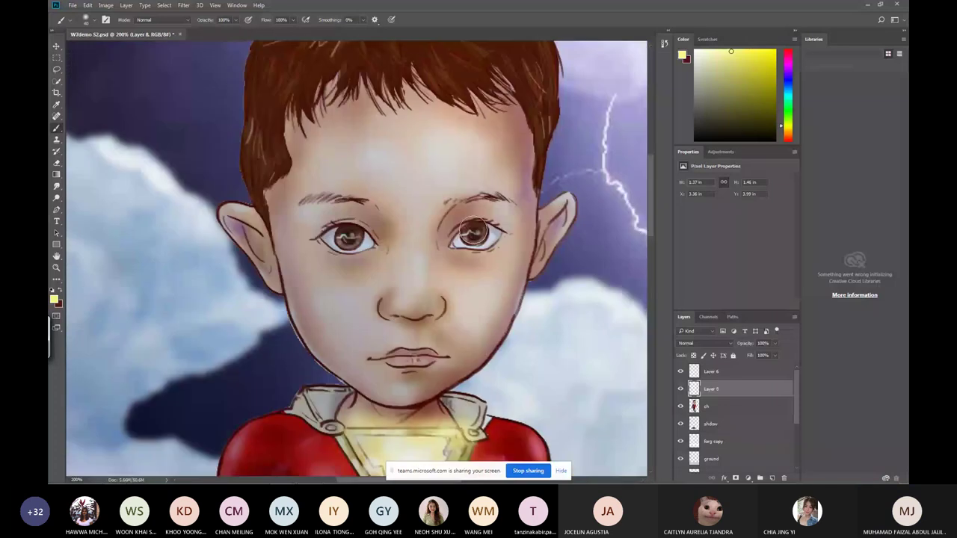
drag(465, 228, 478, 233)
key(ctrl+z)
drag(482, 234, 500, 236)
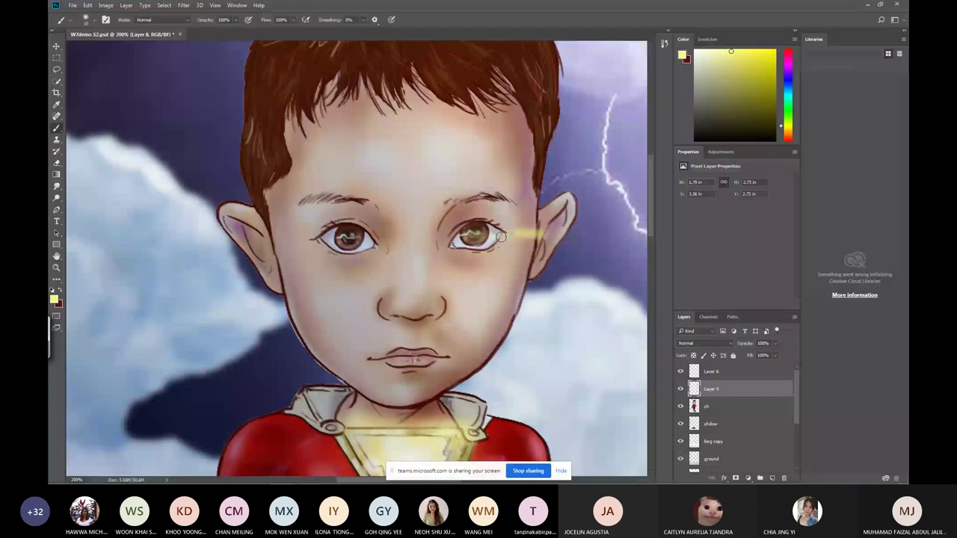
key(ctrl+z)
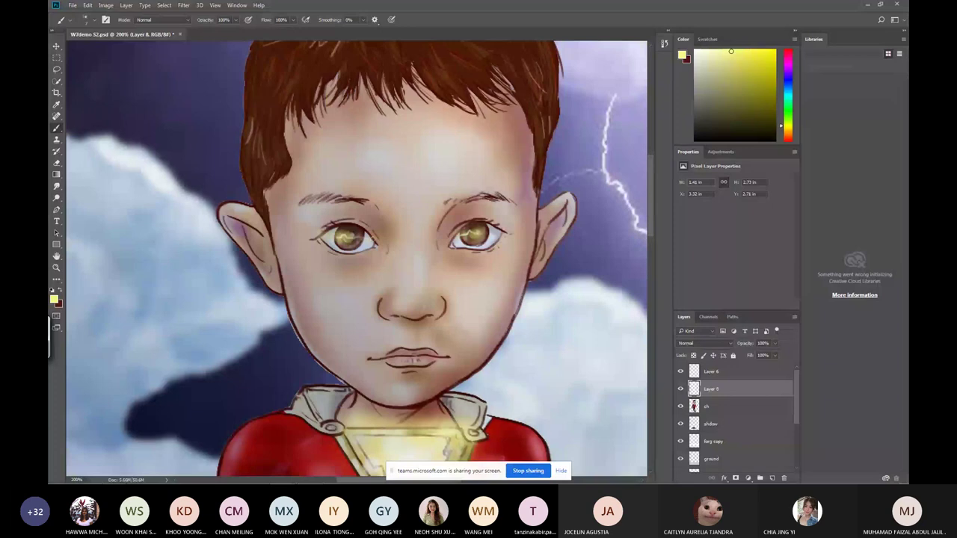
drag(310, 237, 385, 239)
drag(479, 235, 522, 236)
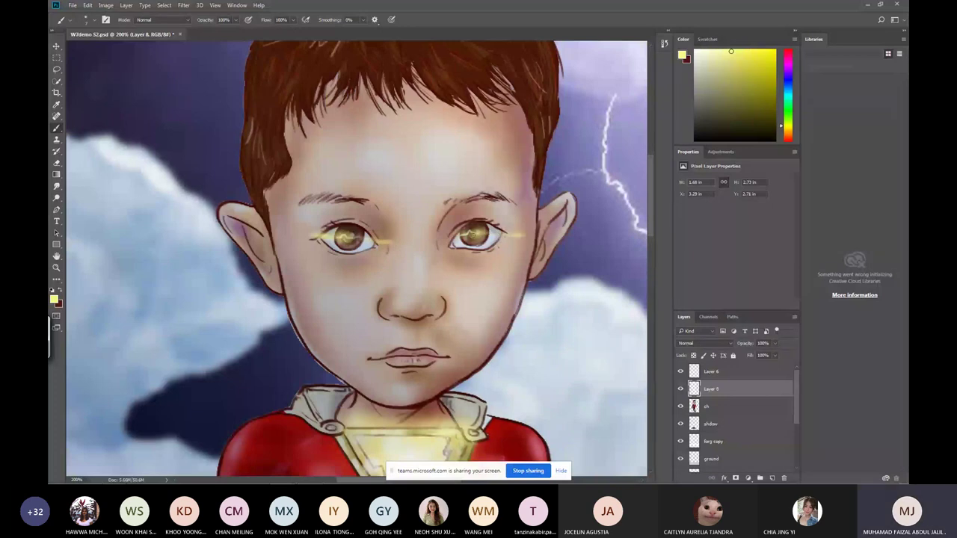
Compare the character with Layer 6 and Layer 8 hidden and shown, and set Layer 8's opacity to 57%.
key(ctrl+minus)
key(ctrl+minus)
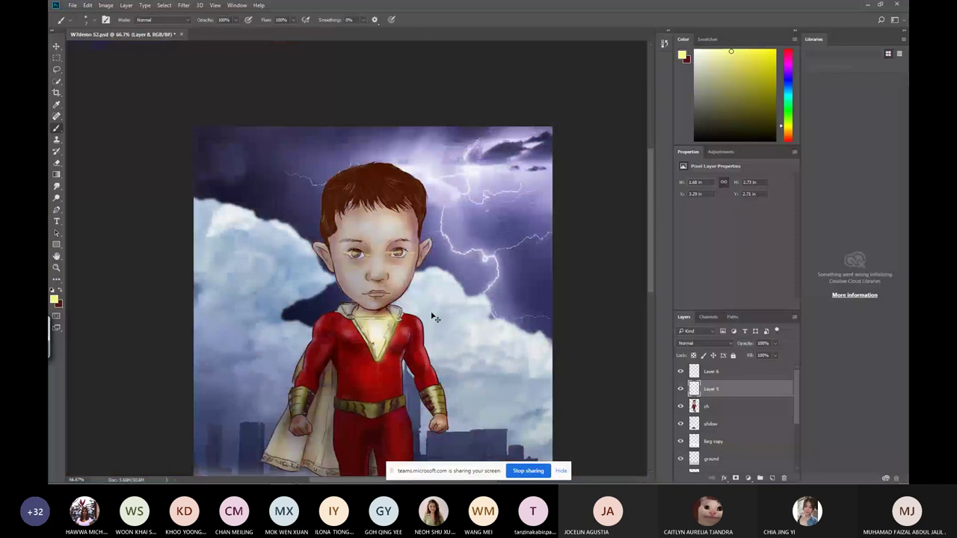
key(ctrl+minus)
drag(680, 371, 681, 388)
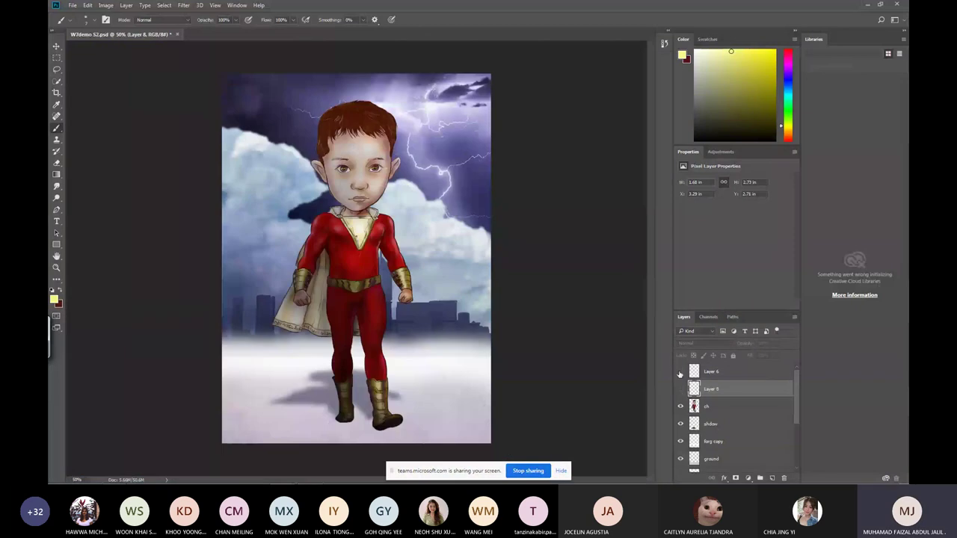
drag(679, 372, 683, 389)
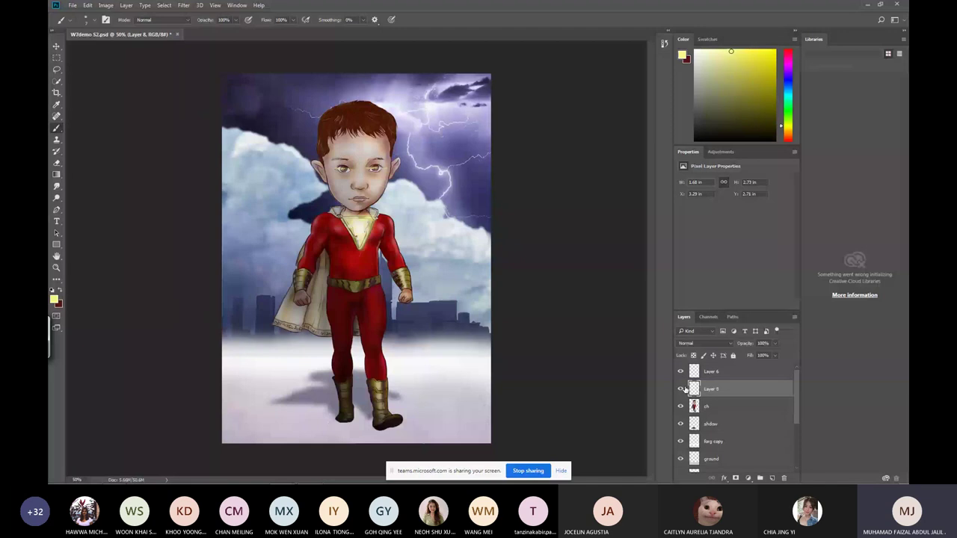
click(773, 356)
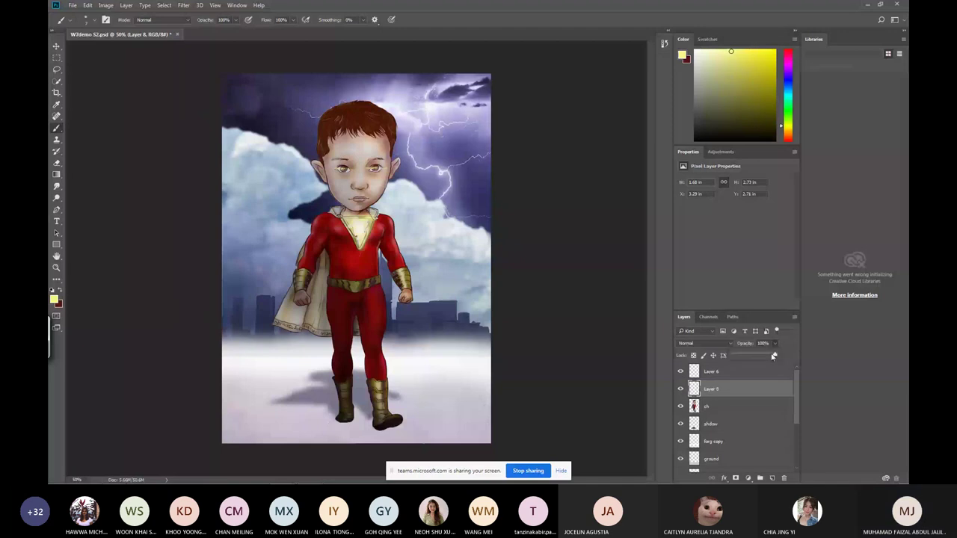
mouse_move(773, 356)
mouse_down()
mouse_move(749, 357)
mouse_move(758, 356)
mouse_up()
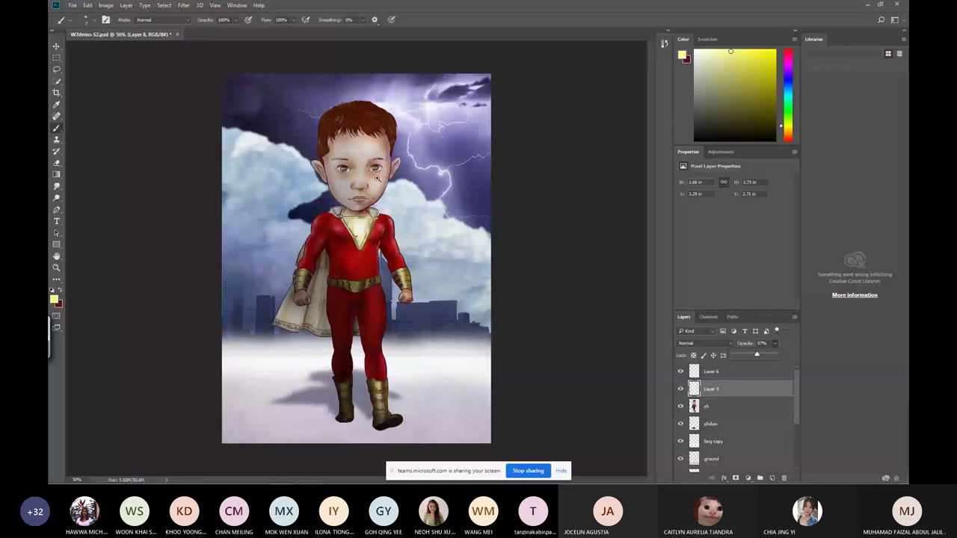
Soften the yellow eye streaks with the Eraser at 10% flow and brush a faint yellow glow around the eyes.
scroll(377, 178, up, 3)
key(o)
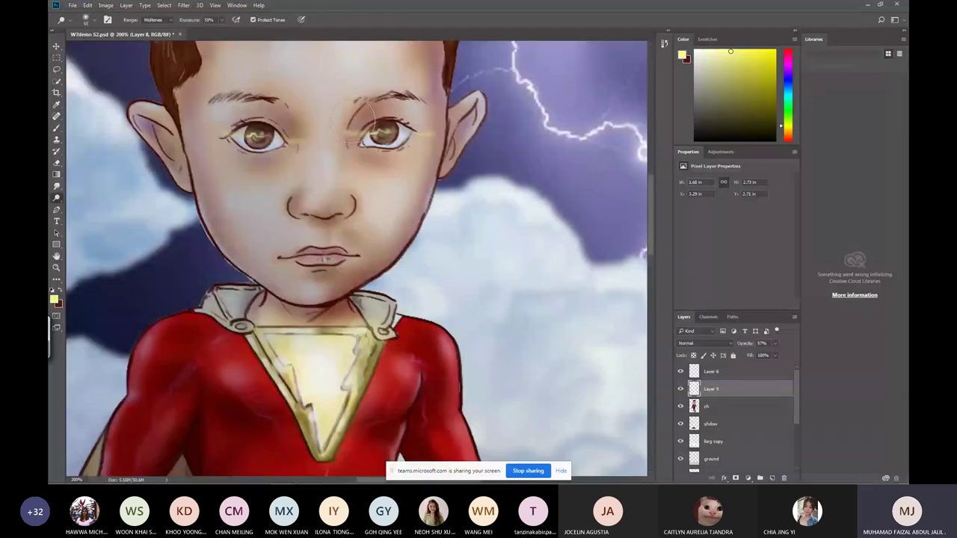
key(e)
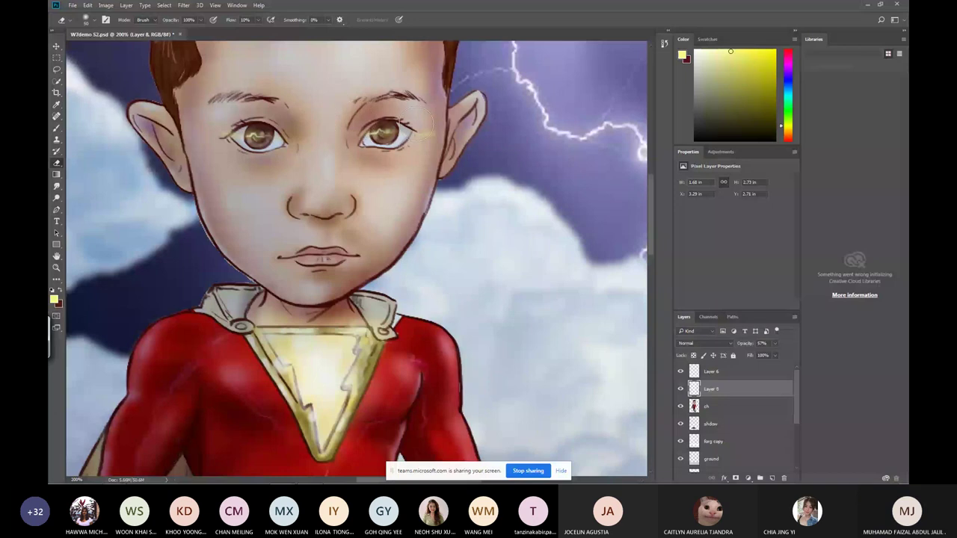
key(b)
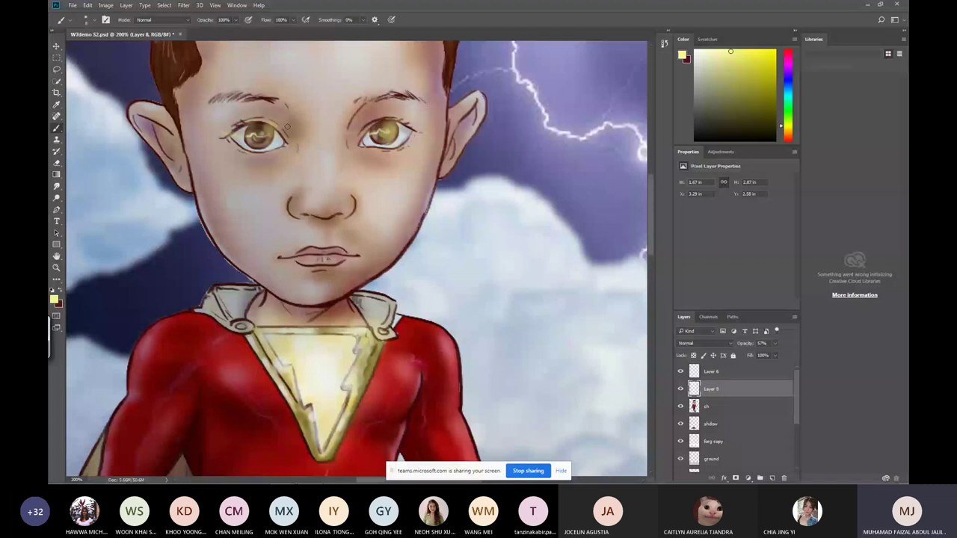
drag(286, 127, 269, 112)
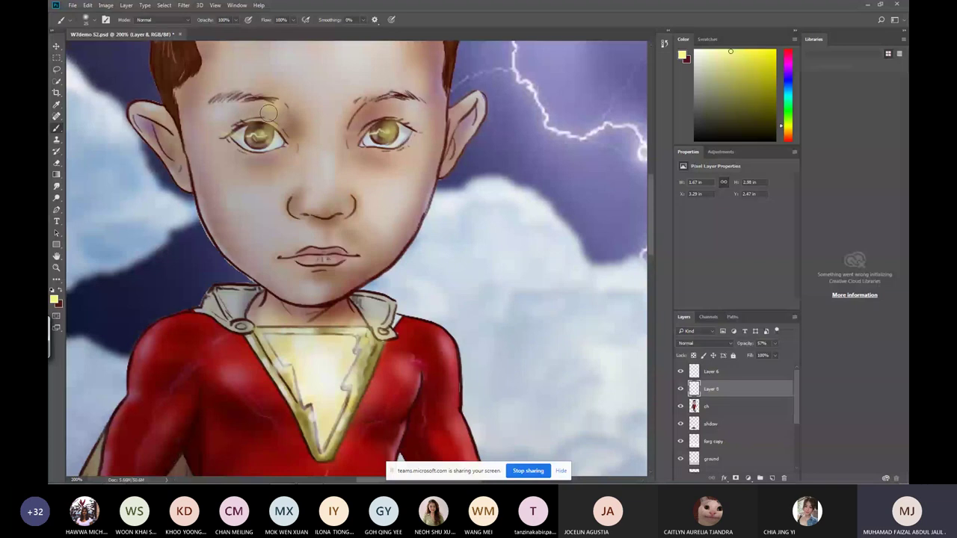
Toggle Layer 8's visibility repeatedly to examine the whole image with and without the eye and emblem glow.
key(ctrl+0)
key(ctrl+minus)
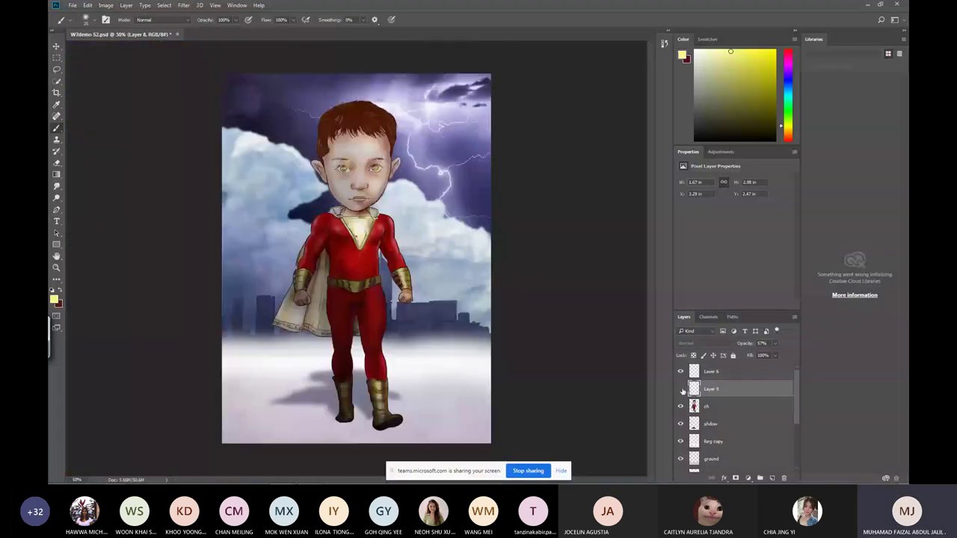
click(680, 389)
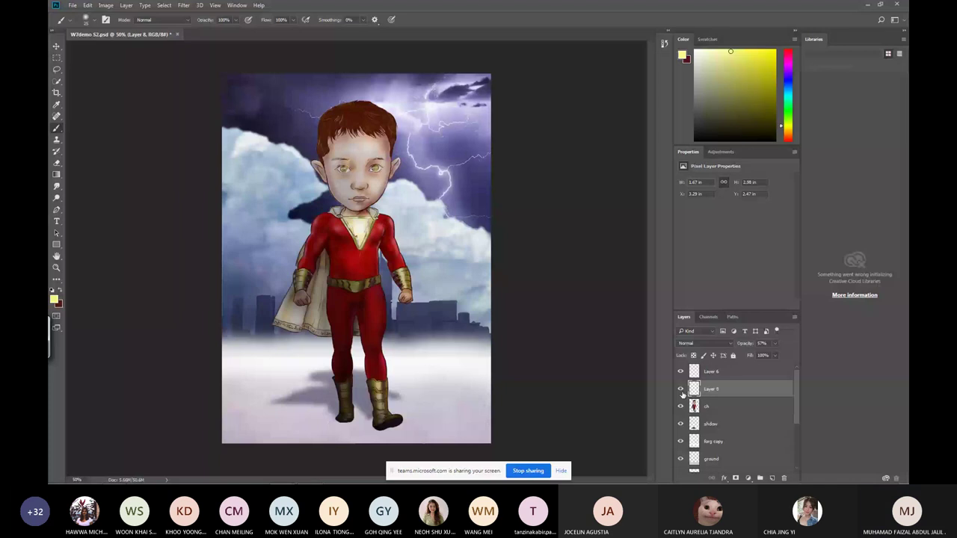
click(680, 389)
click(681, 389)
click(680, 389)
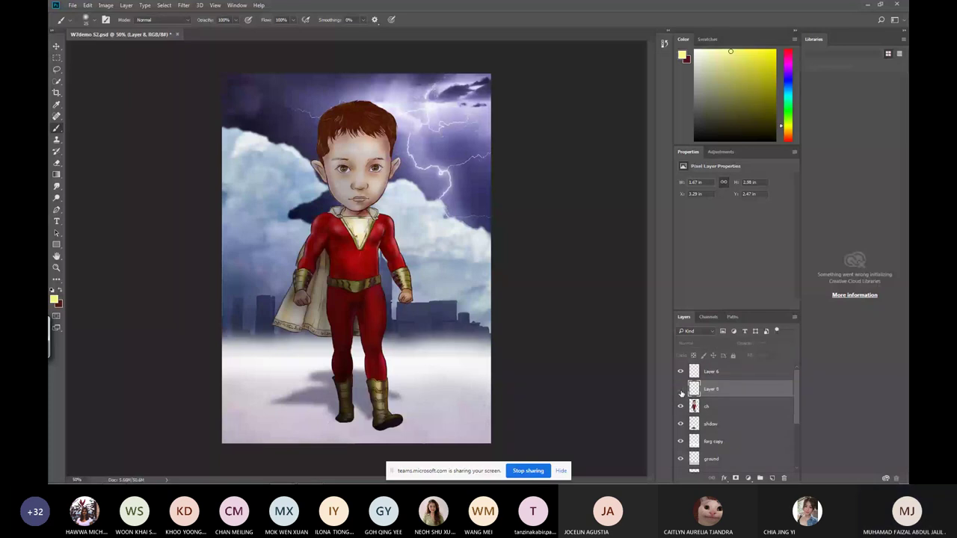
click(680, 392)
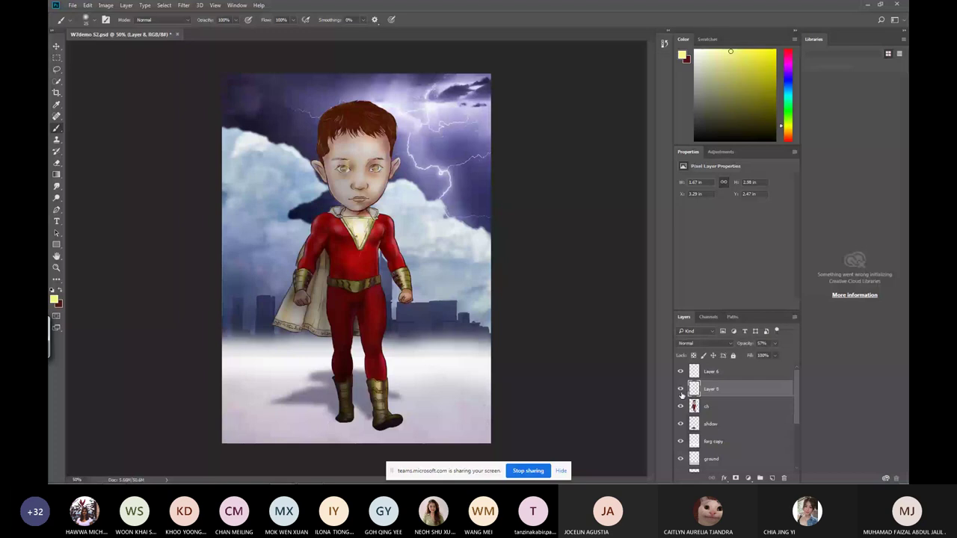
click(680, 389)
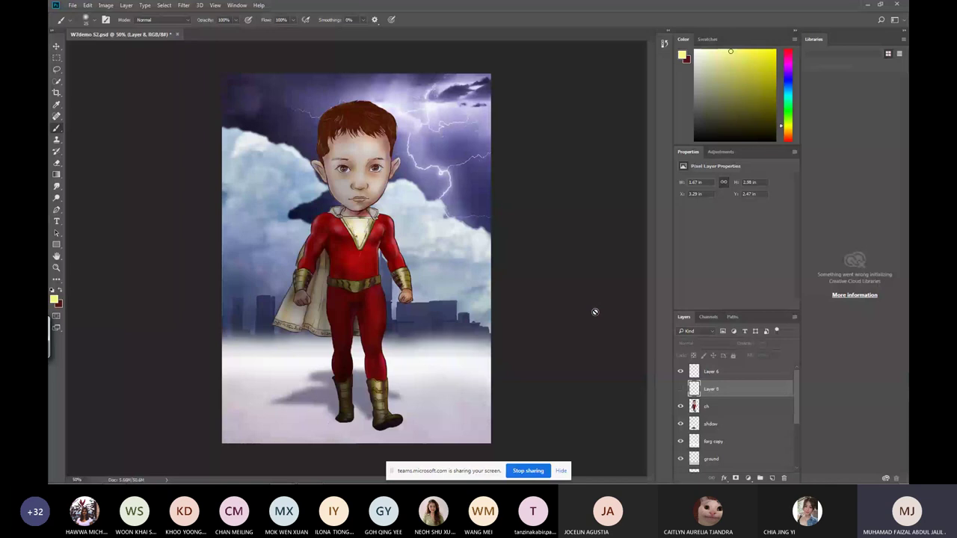
click(680, 389)
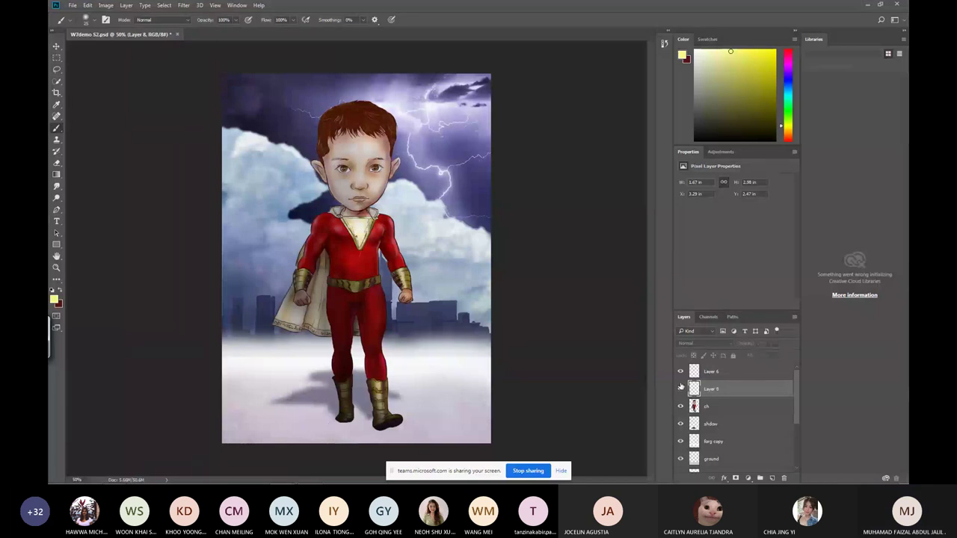
click(680, 389)
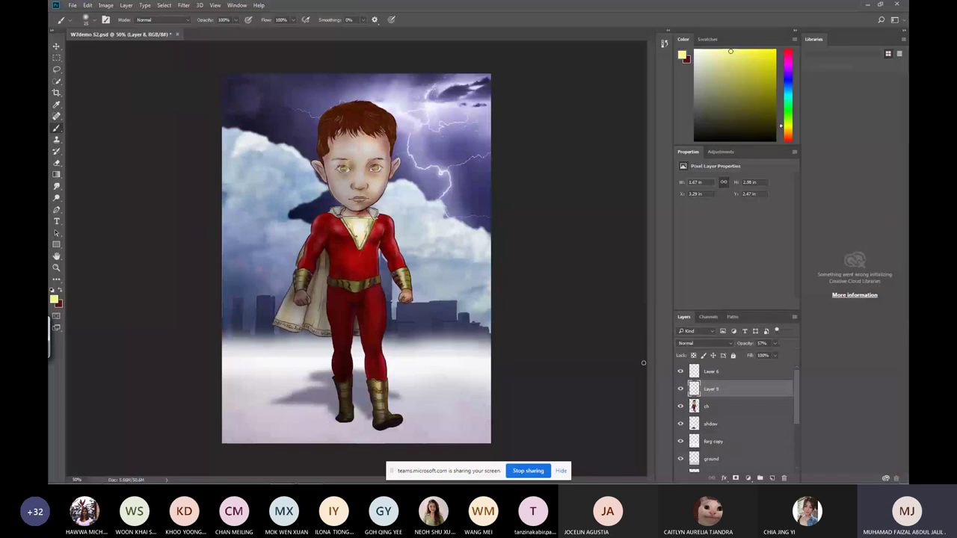
Rename Layer 8 as glow and delete Layer 6 above it.
ctrl+click(693, 387)
click(680, 387)
click(681, 388)
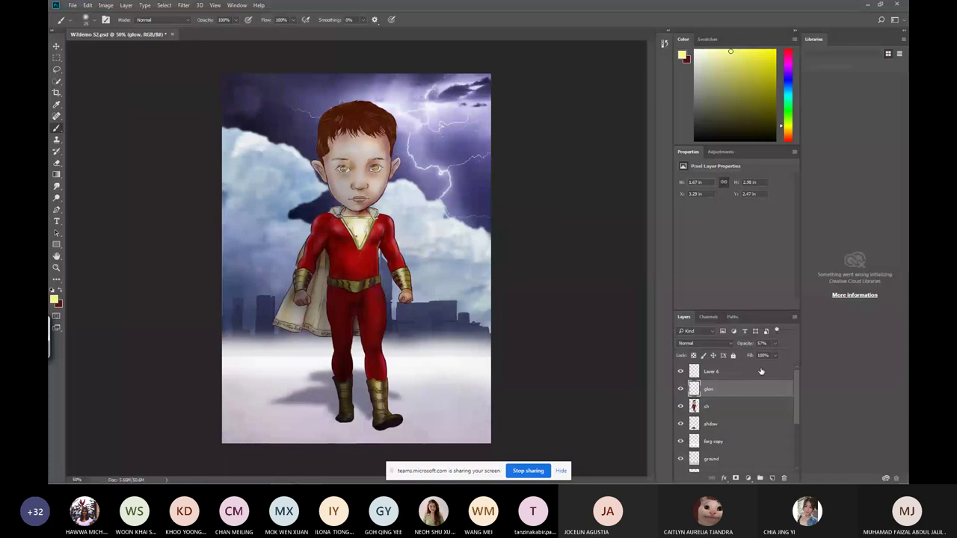
scroll(761, 374, down, 1)
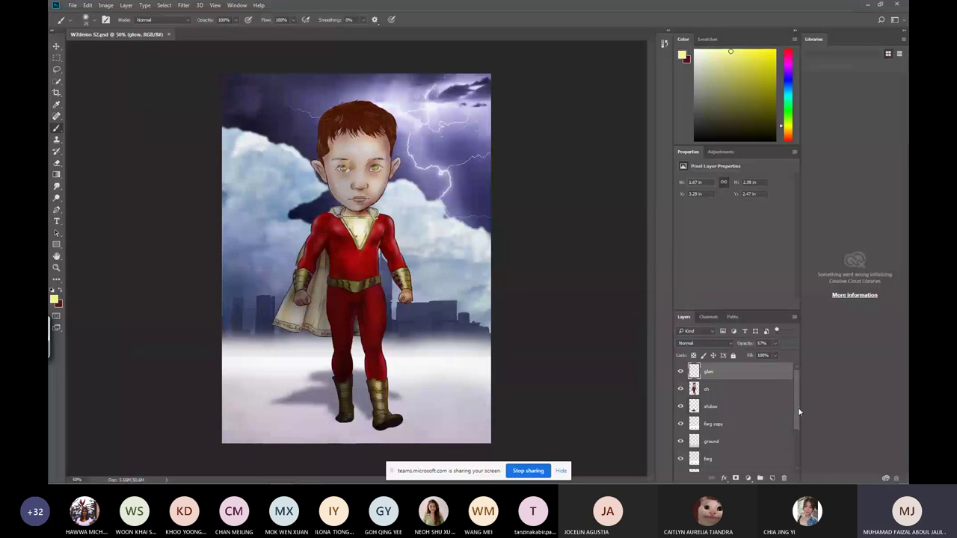
scroll(799, 411, down, 4)
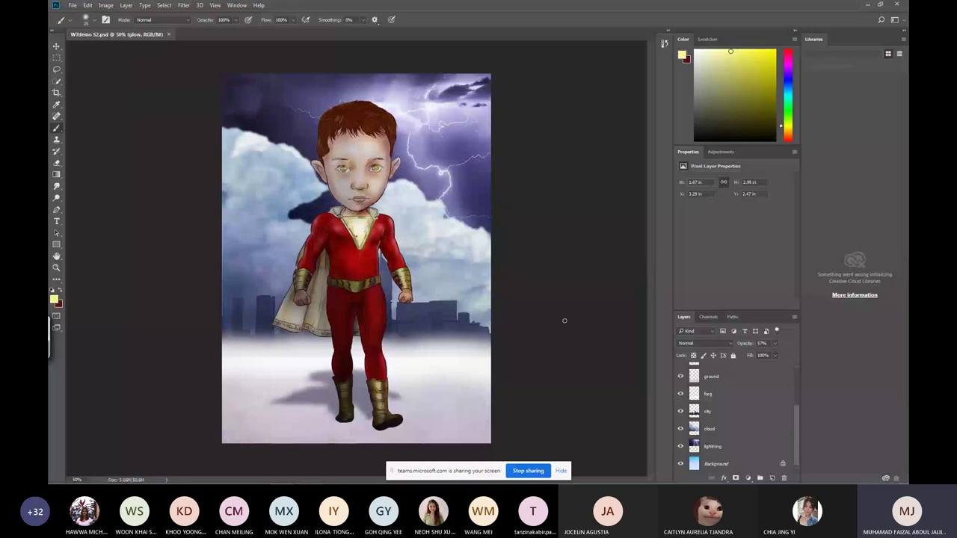
scroll(747, 412, up, 3)
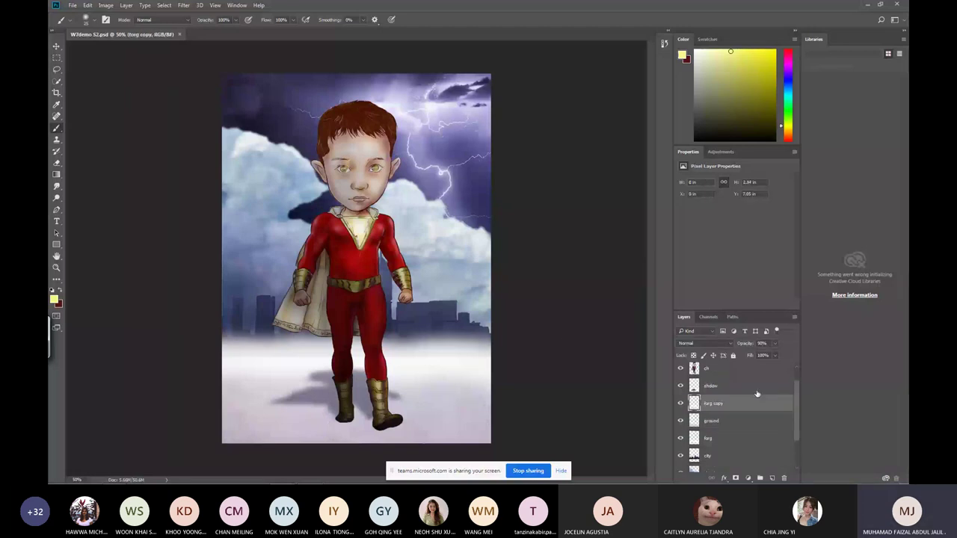
click(748, 385)
scroll(754, 373, up, 1)
click(740, 371)
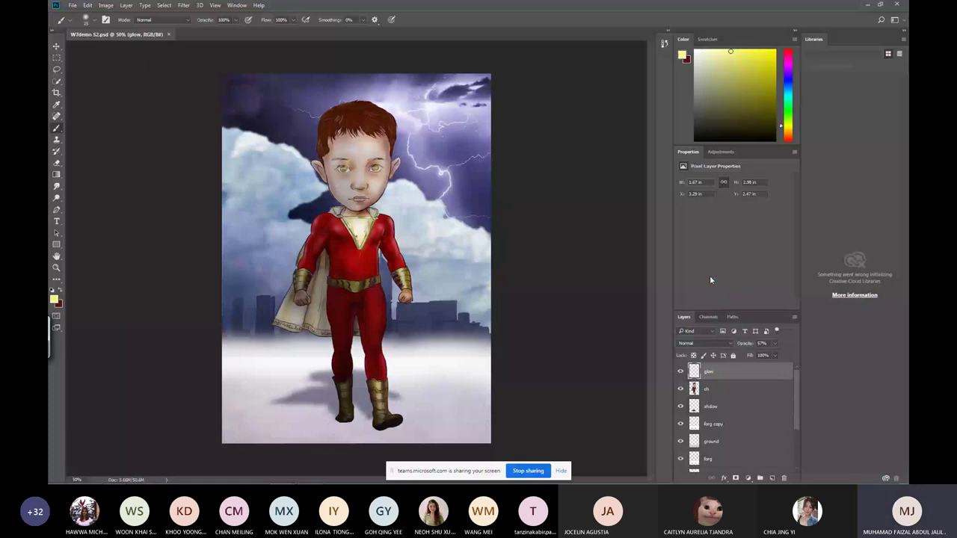
Select the Background layer and sample a dark navy blue from the stormy sky as the foreground colour.
scroll(748, 418, down, 3)
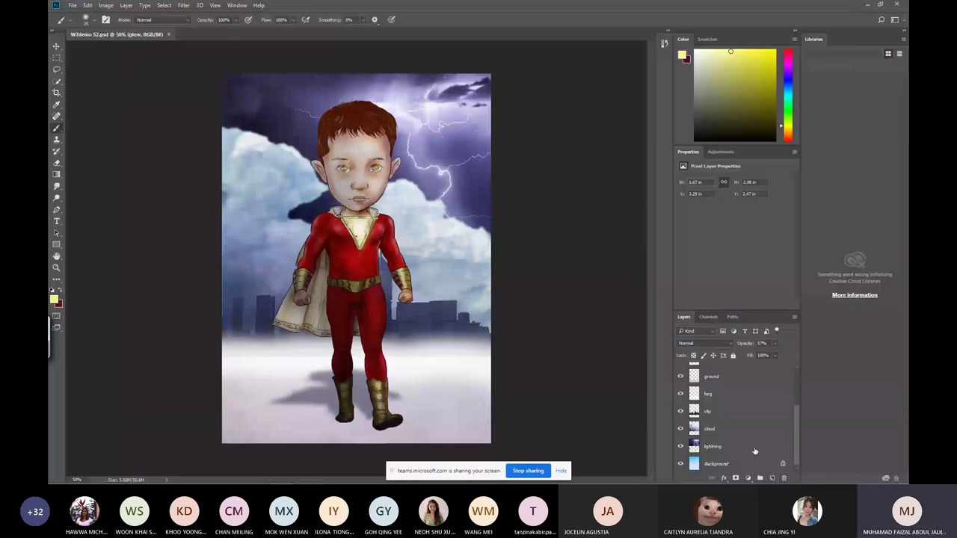
click(741, 464)
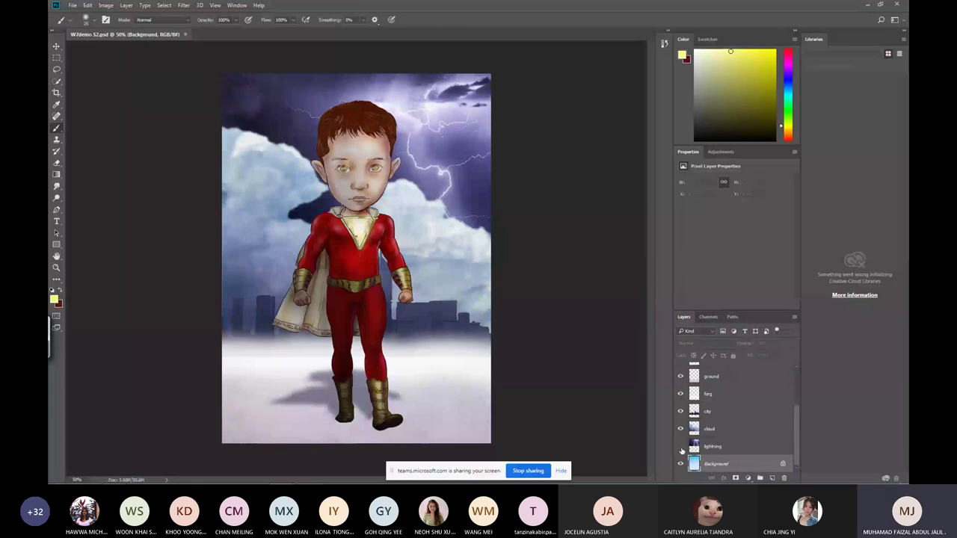
click(680, 447)
key(i)
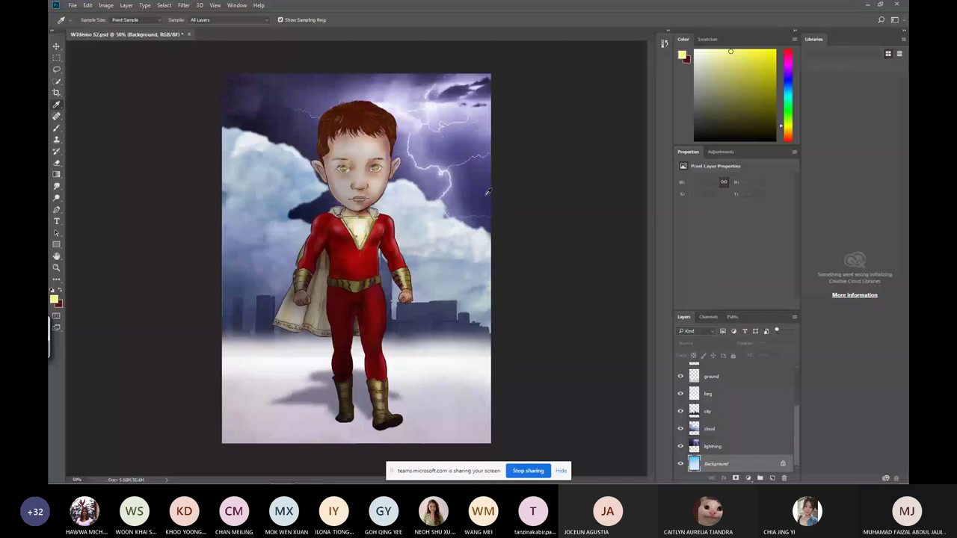
click(310, 139)
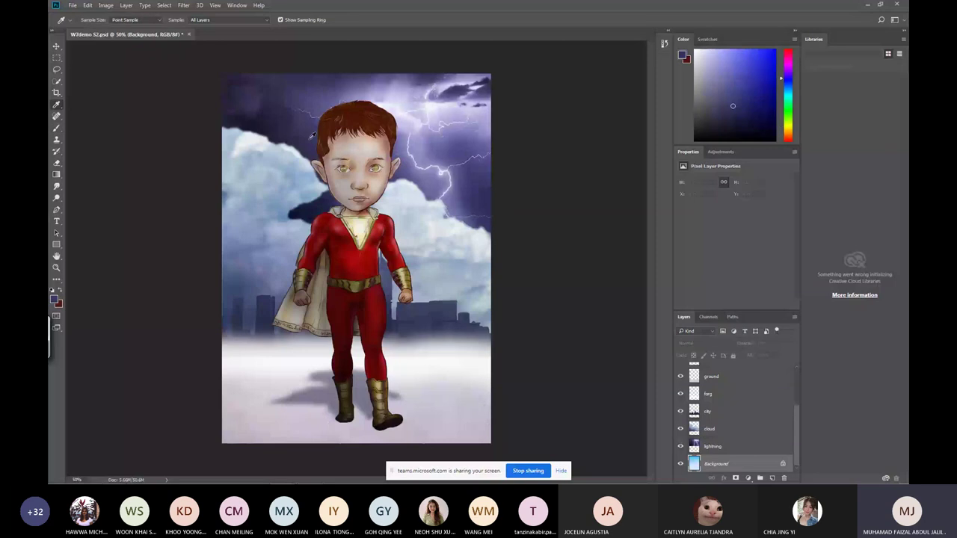
click(288, 127)
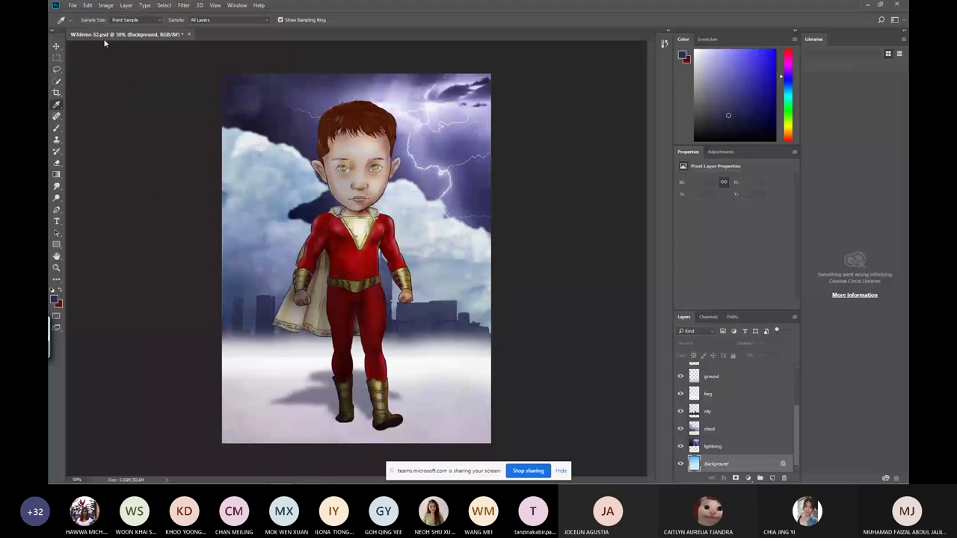
Recolour the custom gradient's light end stop to dark blue, fill the Background layer with it and check it without the lightning layer.
key(g)
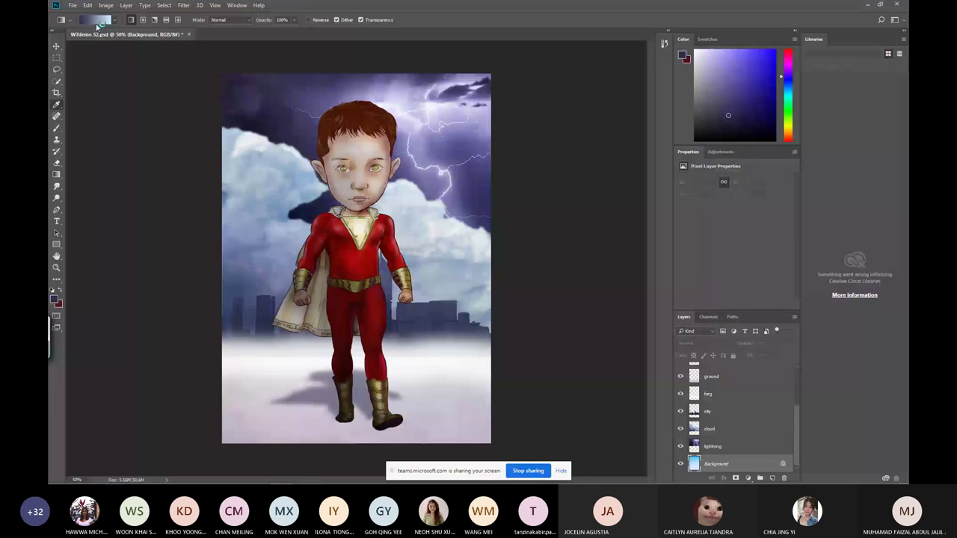
click(96, 20)
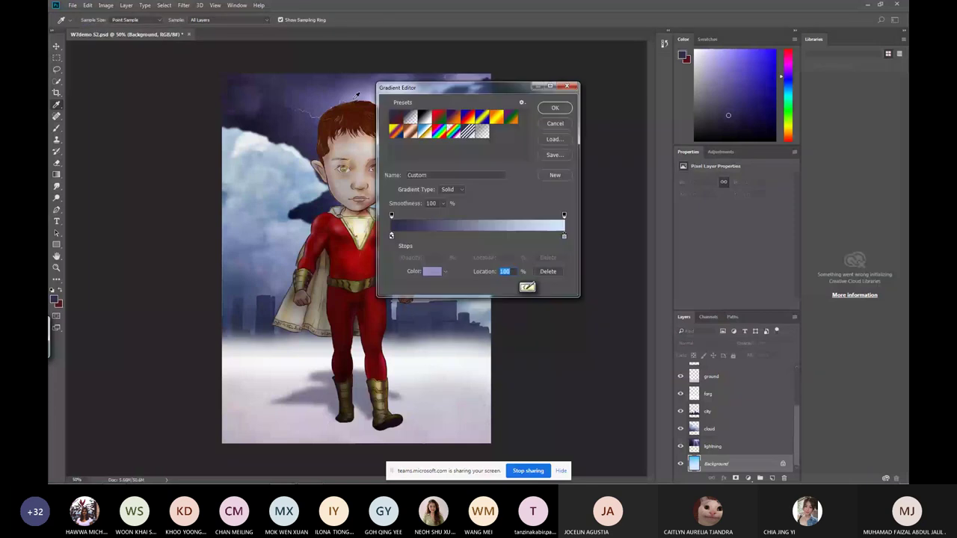
click(564, 215)
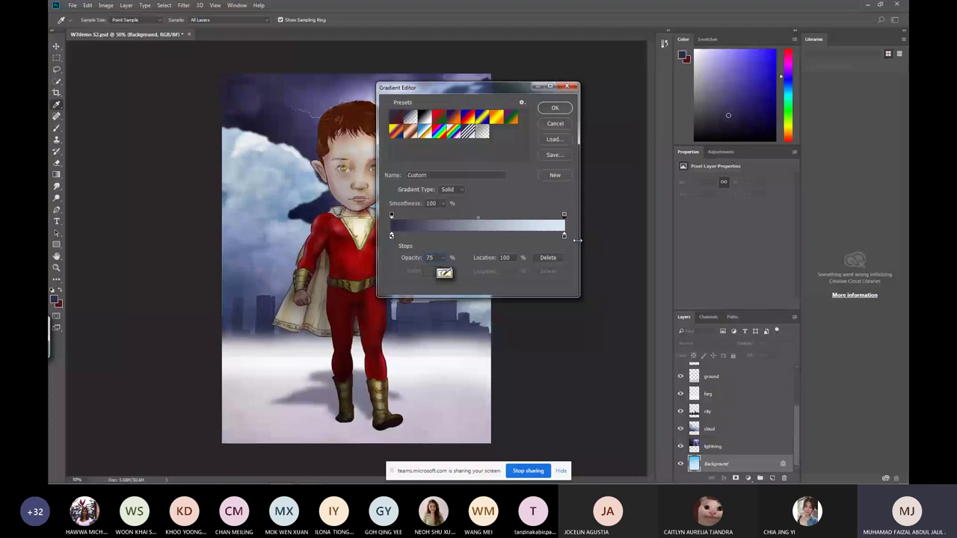
click(564, 235)
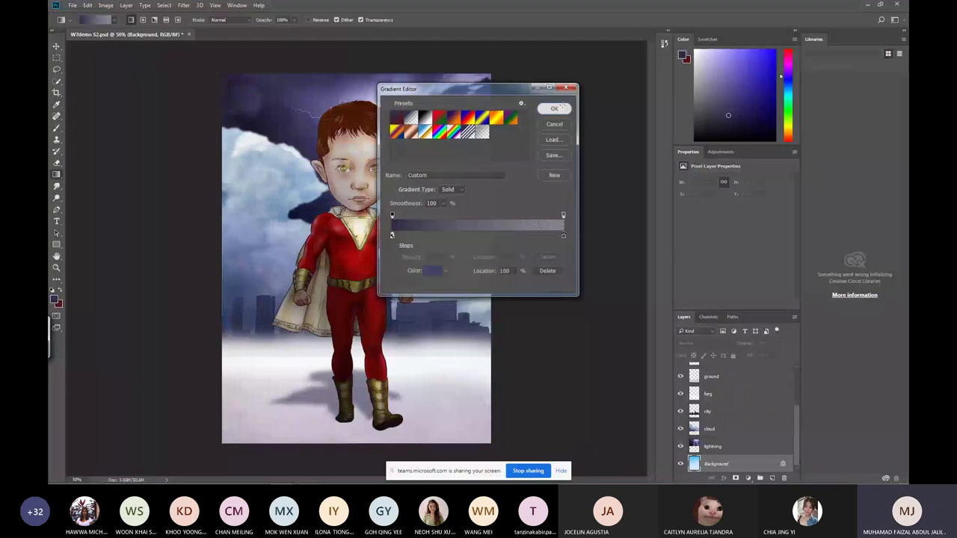
click(554, 108)
click(680, 446)
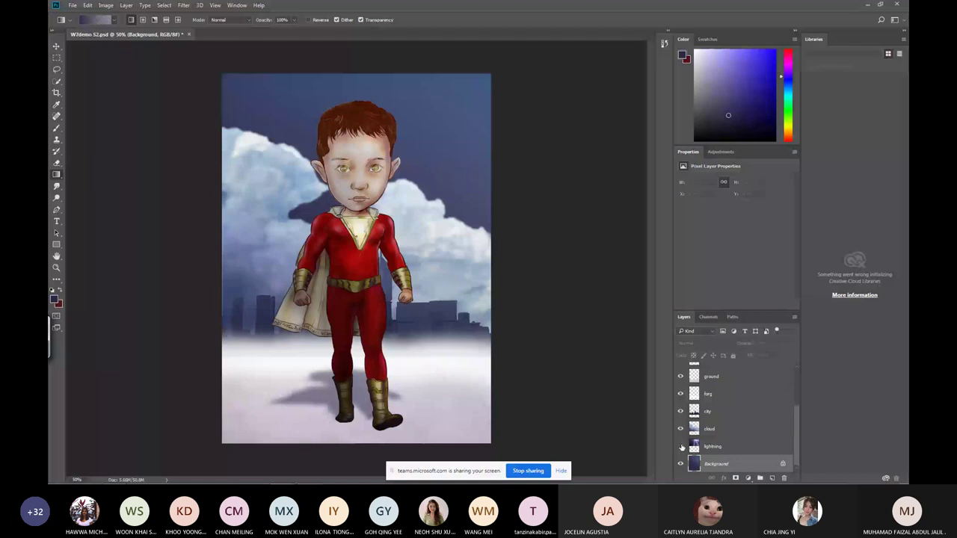
click(681, 446)
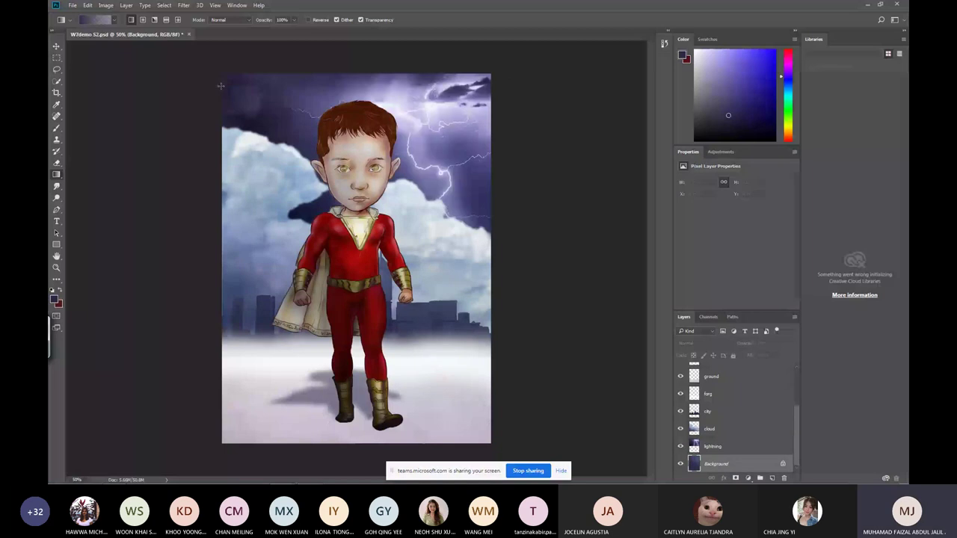
Change the gradient's end stop to #8c86dd, refill the Background layer, and show and select the lightning layer.
click(105, 19)
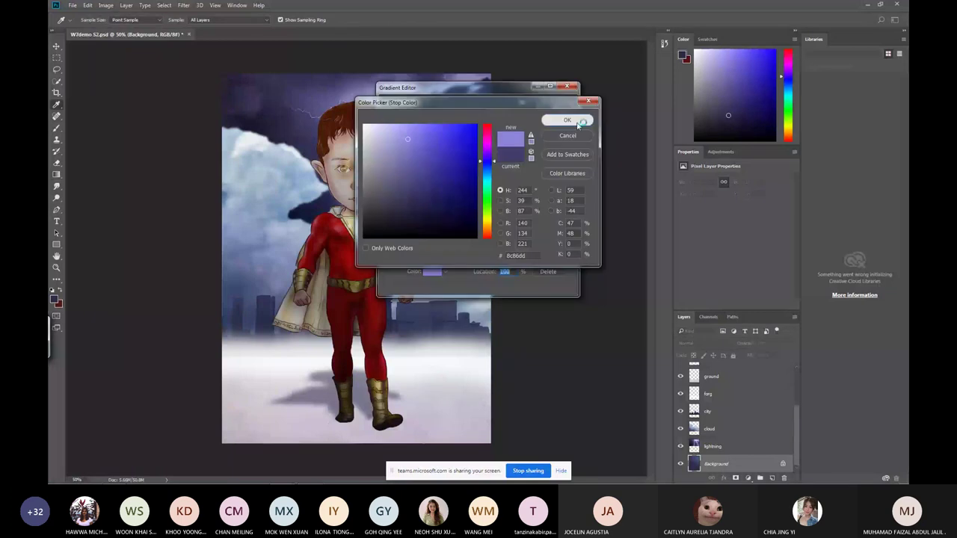
click(567, 120)
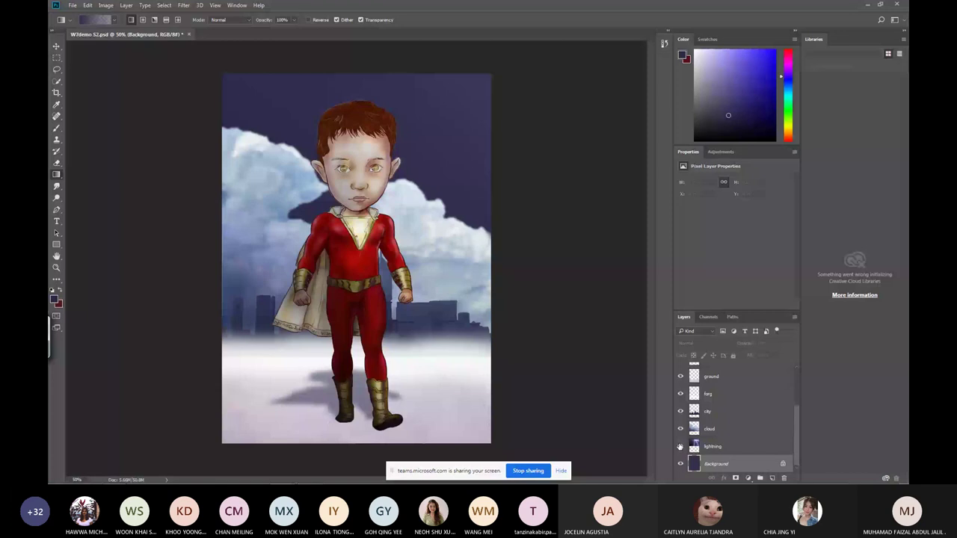
click(679, 446)
click(714, 446)
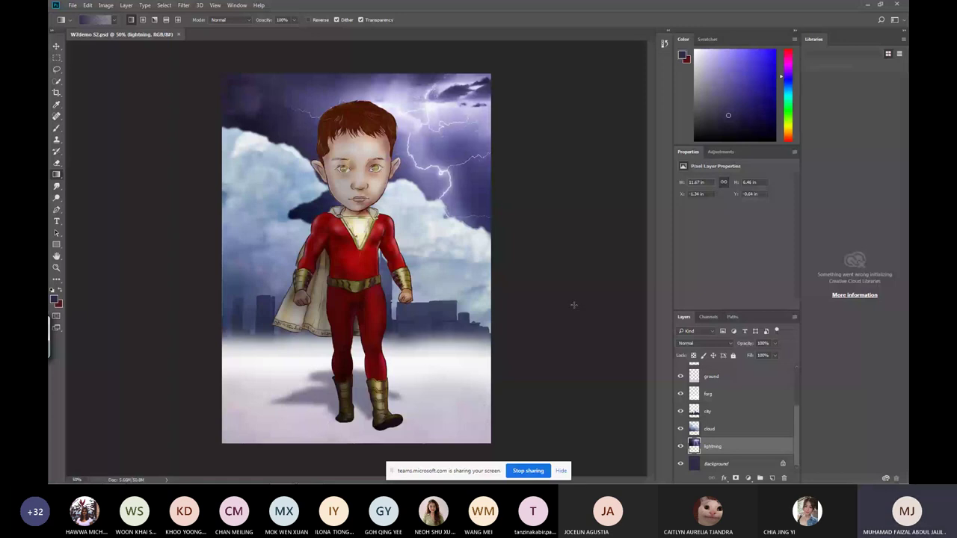
Load the outline of the ch layer as a selection and make the glow layer active.
scroll(796, 392, up, 3)
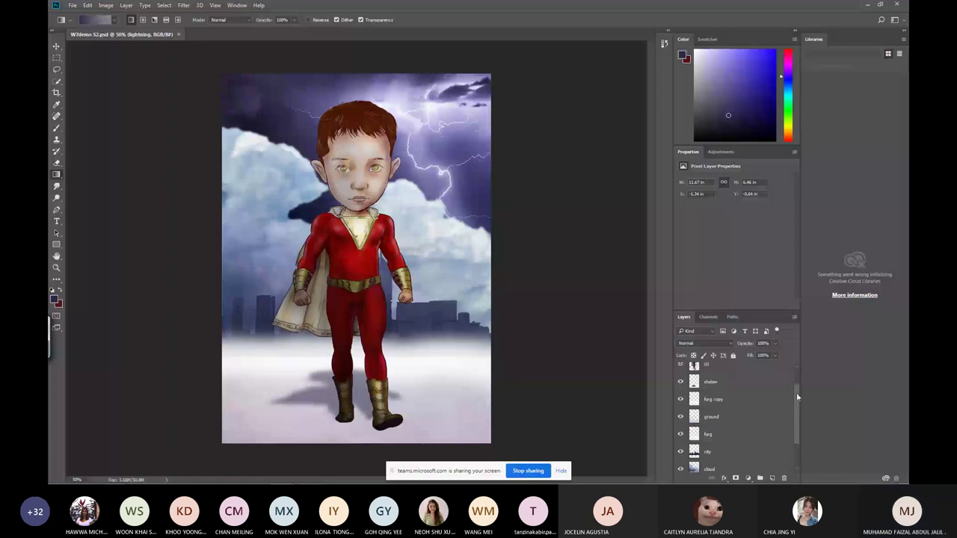
ctrl+click(390, 197)
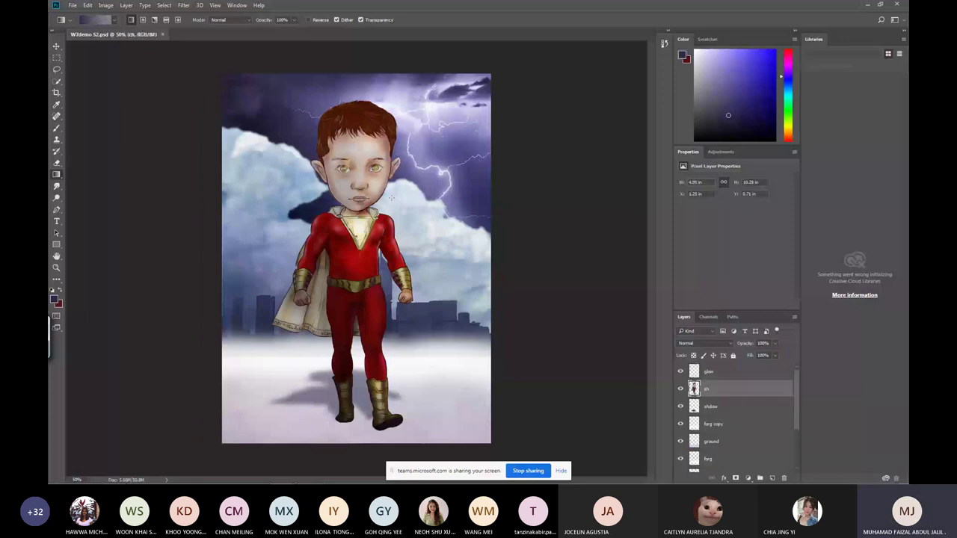
ctrl+click(694, 389)
click(736, 371)
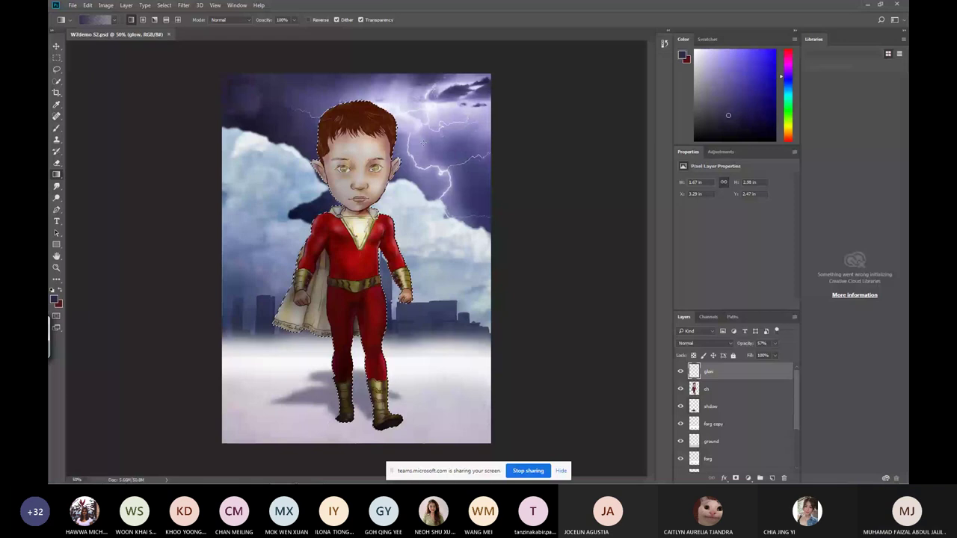
Brush pale yellow light along the selected character's hair, arm, leg and cape edges on the glow layer.
key(b)
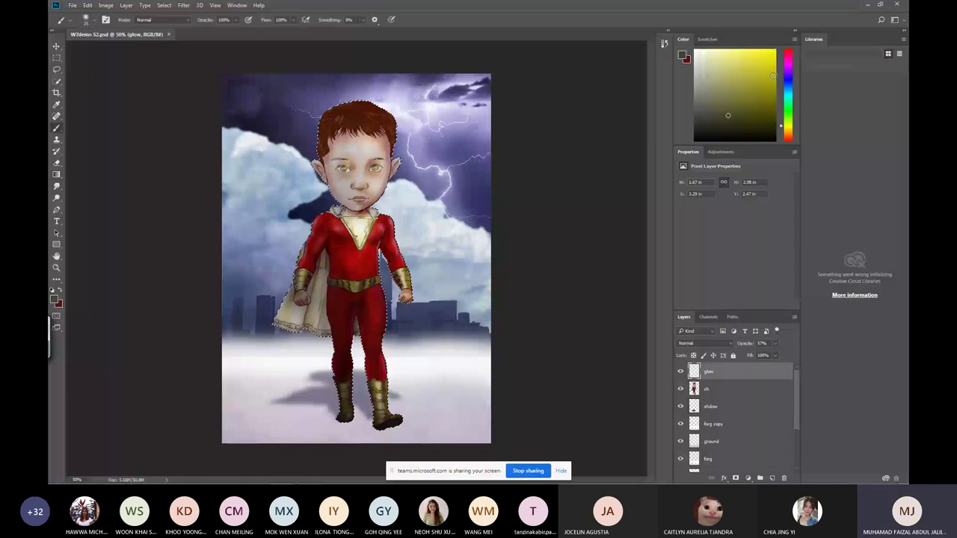
key(i)
click(395, 96)
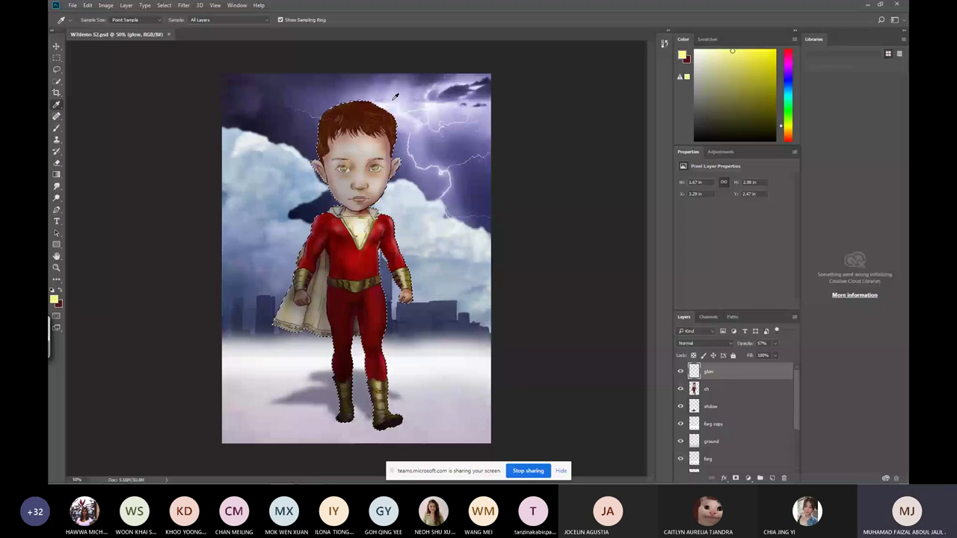
key(b)
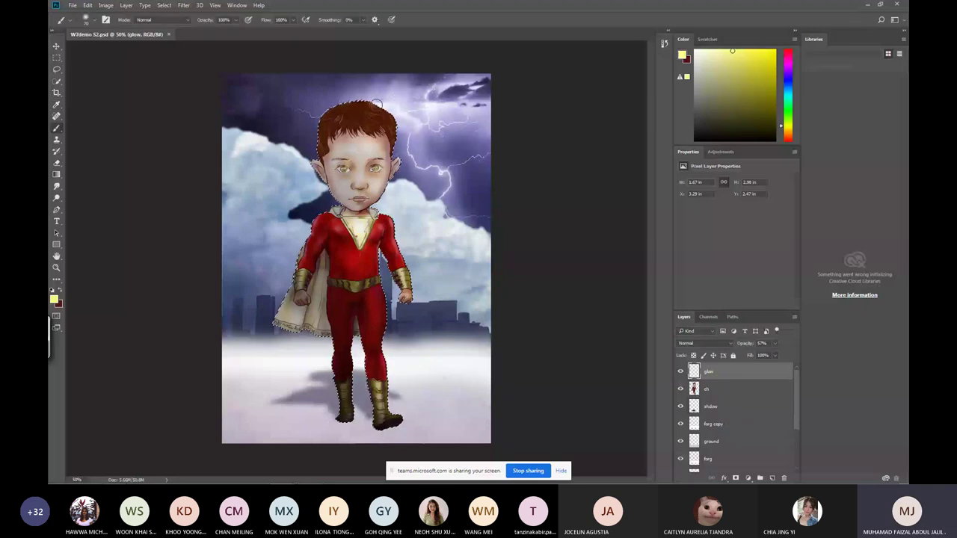
drag(376, 103, 284, 321)
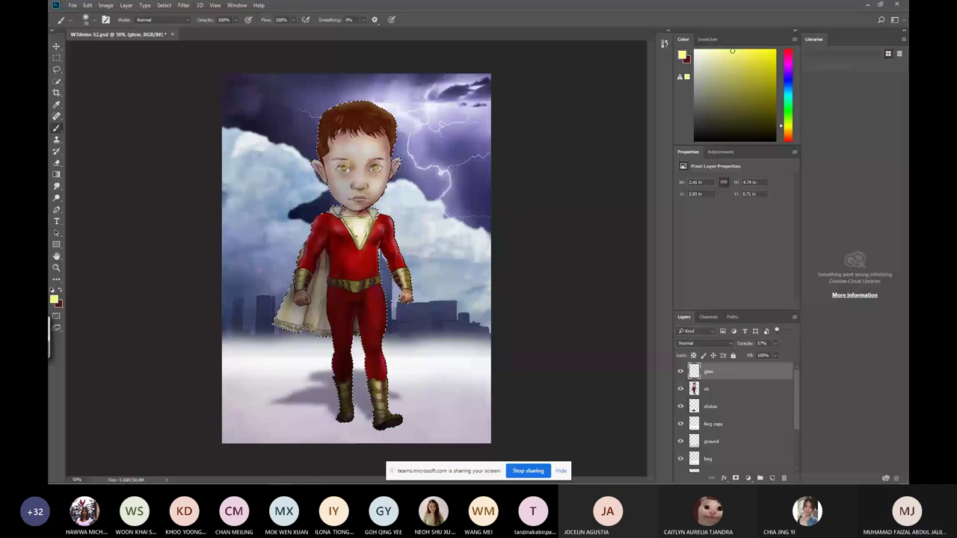
drag(392, 154, 386, 314)
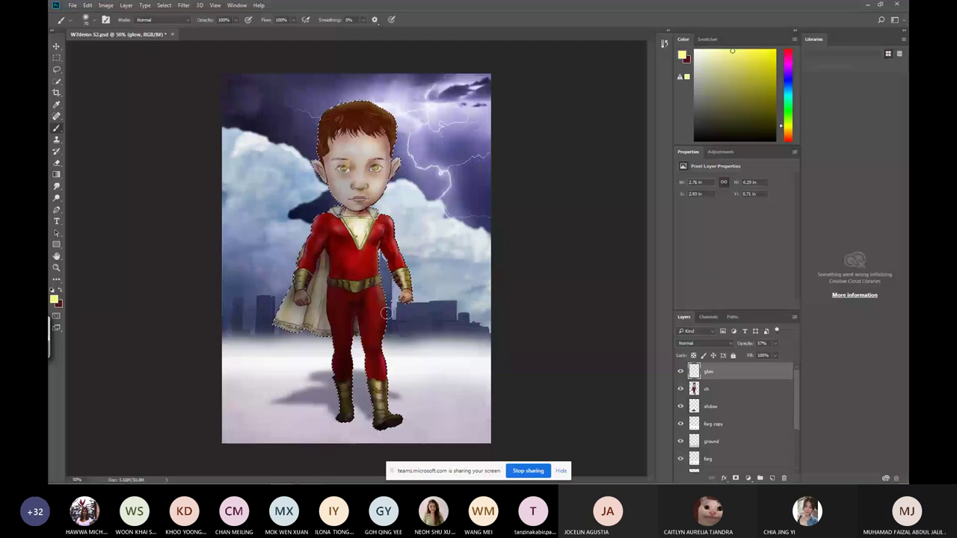
drag(386, 314, 348, 366)
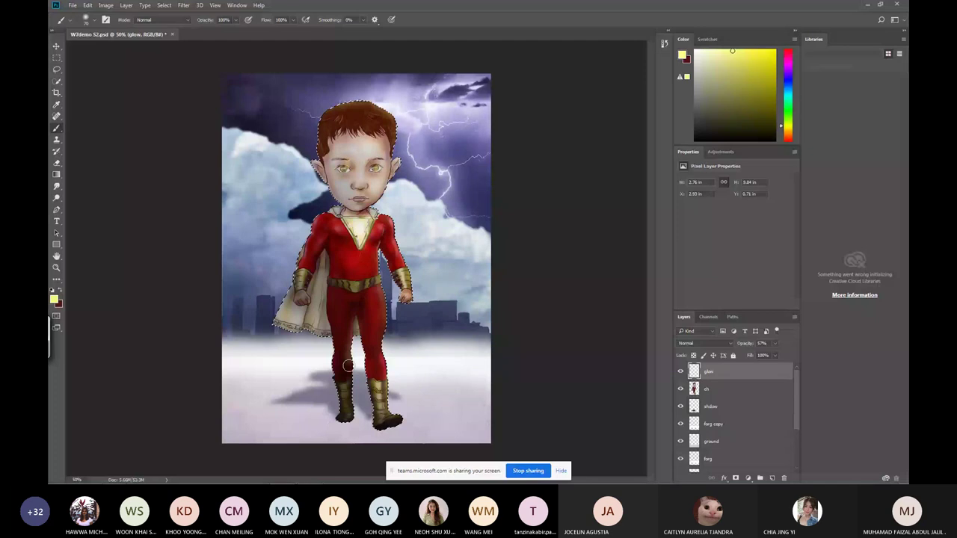
drag(347, 365, 324, 120)
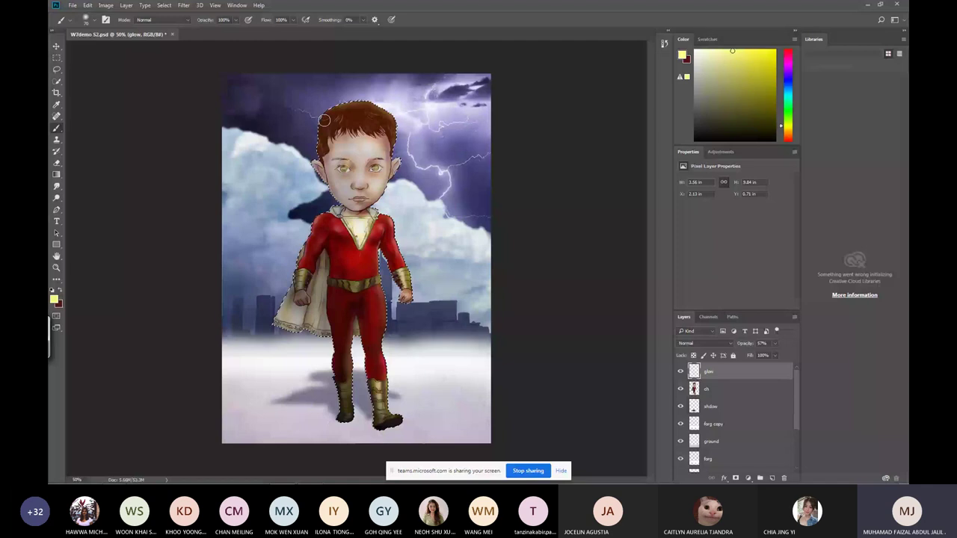
Clear the selection and compare the character with the glow layer hidden and shown.
key(ctrl+d)
click(679, 371)
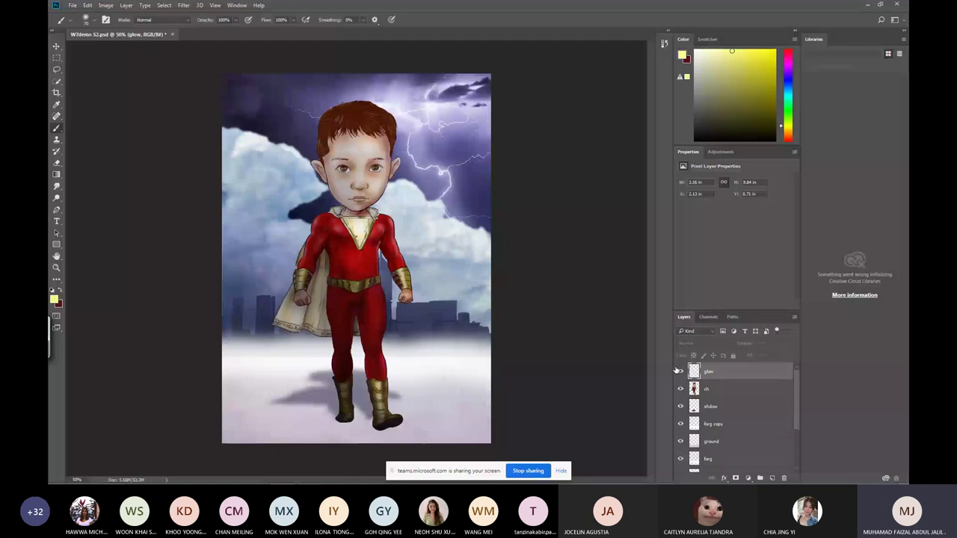
click(678, 371)
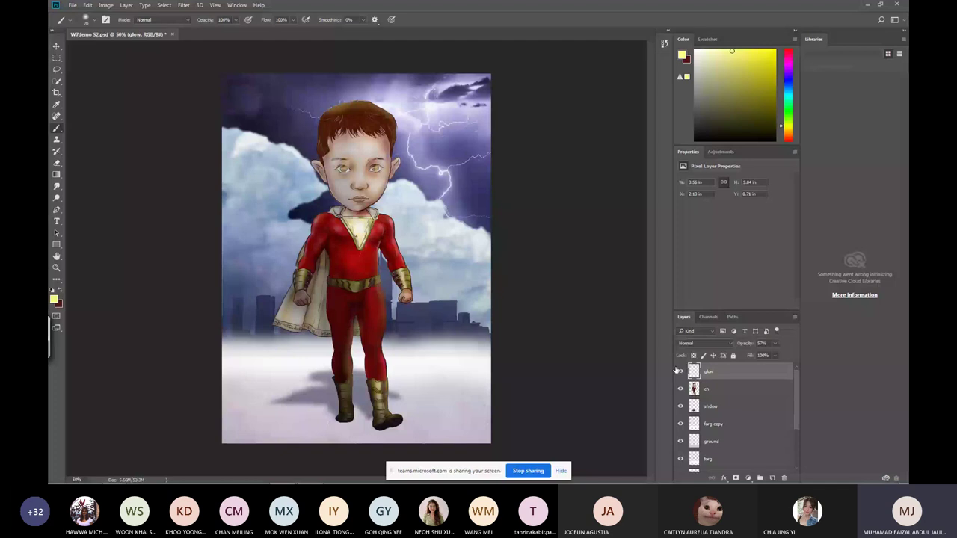
Brush a faint yellow glow around the outside of the hair, cape and glove, and compare it with the glow layer hidden.
drag(374, 102, 350, 99)
drag(350, 99, 315, 124)
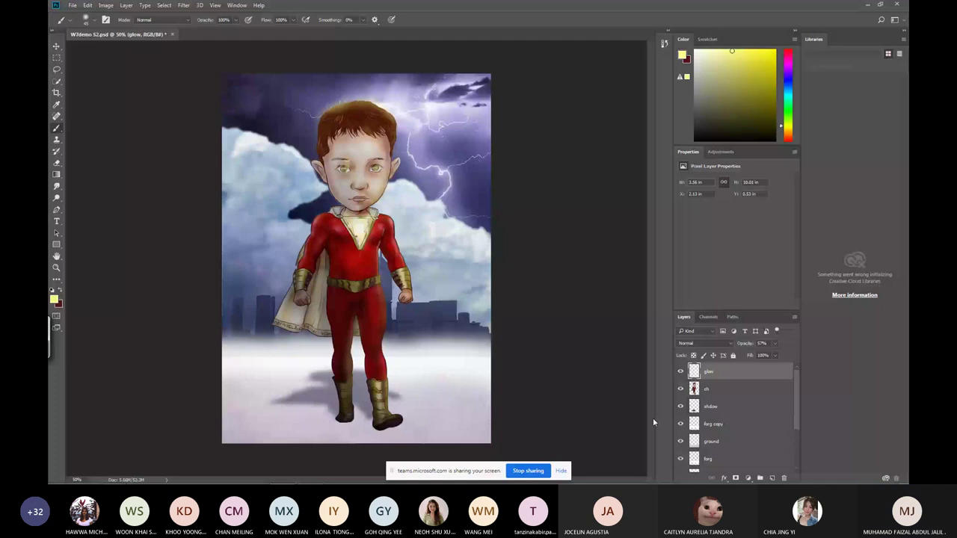
mouse_move(307, 224)
mouse_down()
mouse_move(296, 291)
mouse_move(275, 334)
mouse_up()
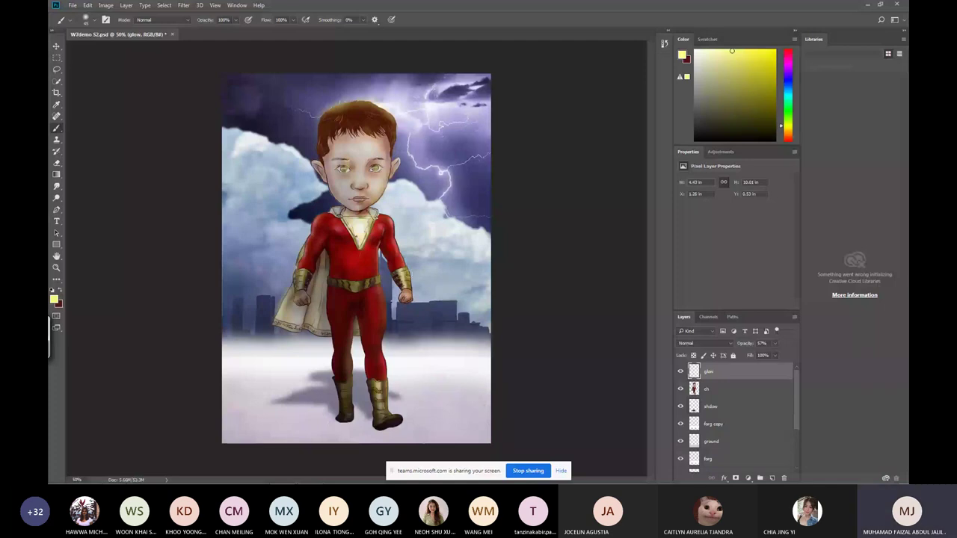
drag(408, 273, 411, 293)
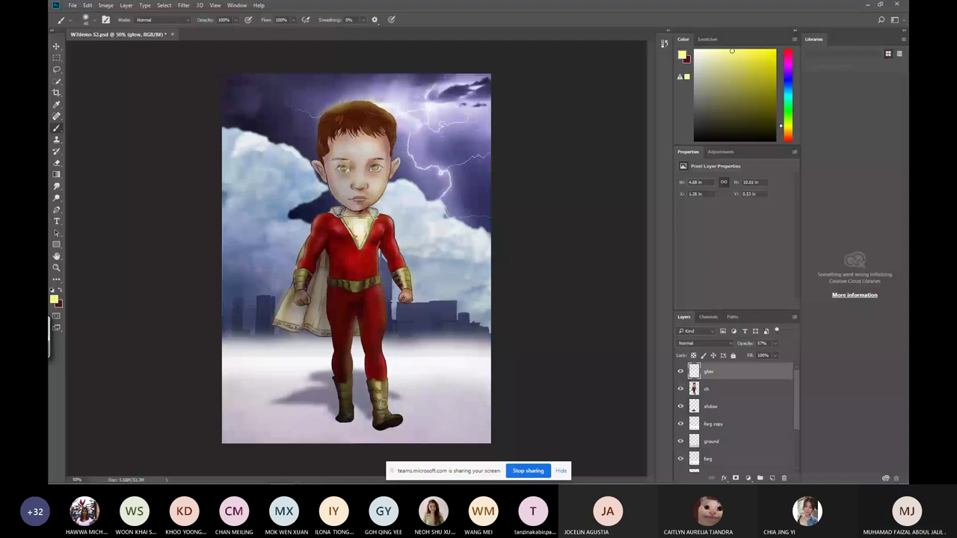
click(681, 371)
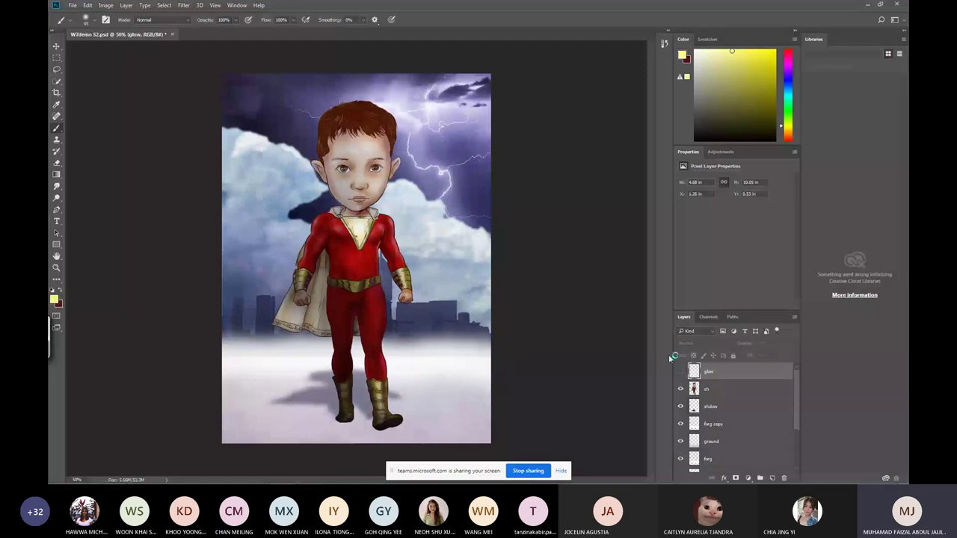
click(680, 371)
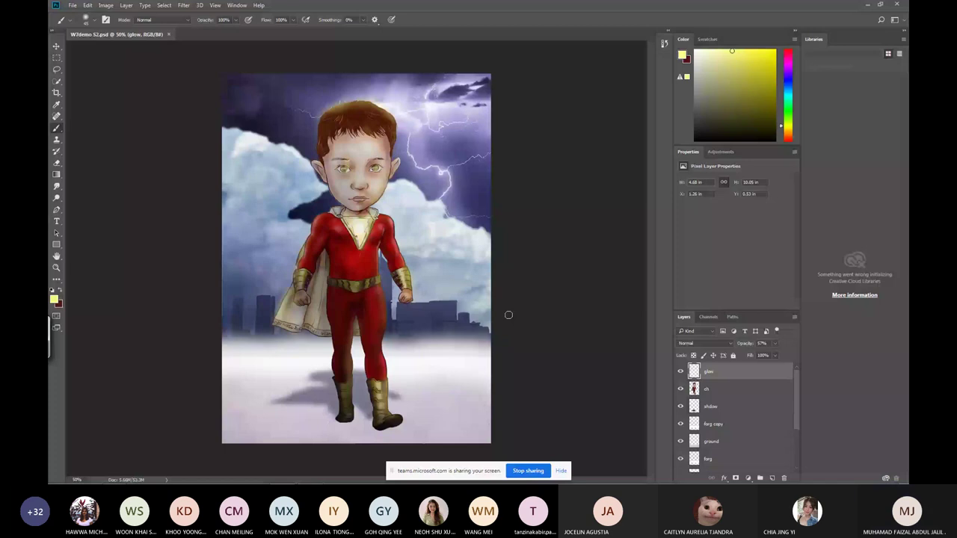
Paint a broad soft yellow light with a much larger brush over the ground around the boots and check it against the hidden glow layer.
key(bracketright)
key(bracketright)
key(bracketright)
key(bracketright)
key(bracketright)
key(bracketright)
key(bracketright)
key(bracketright)
click(410, 430)
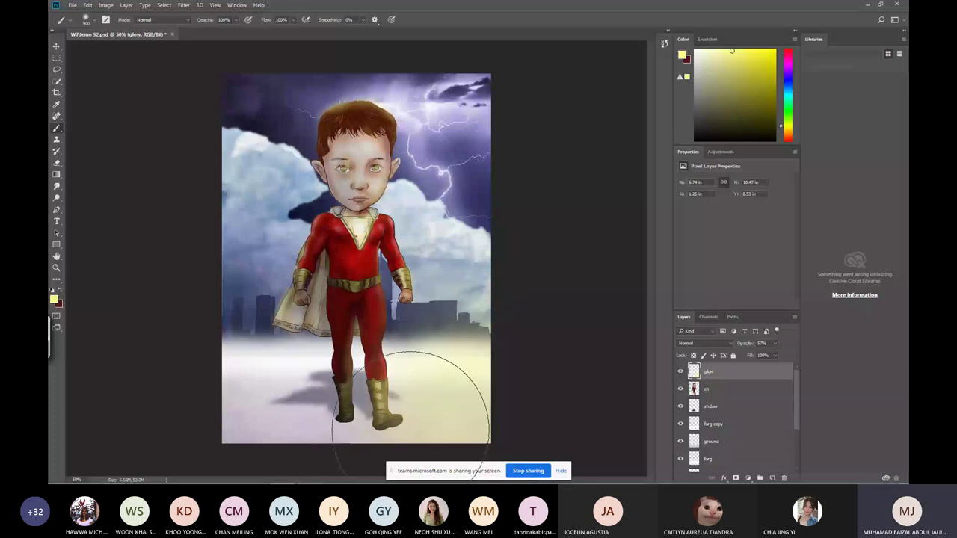
click(681, 371)
click(680, 372)
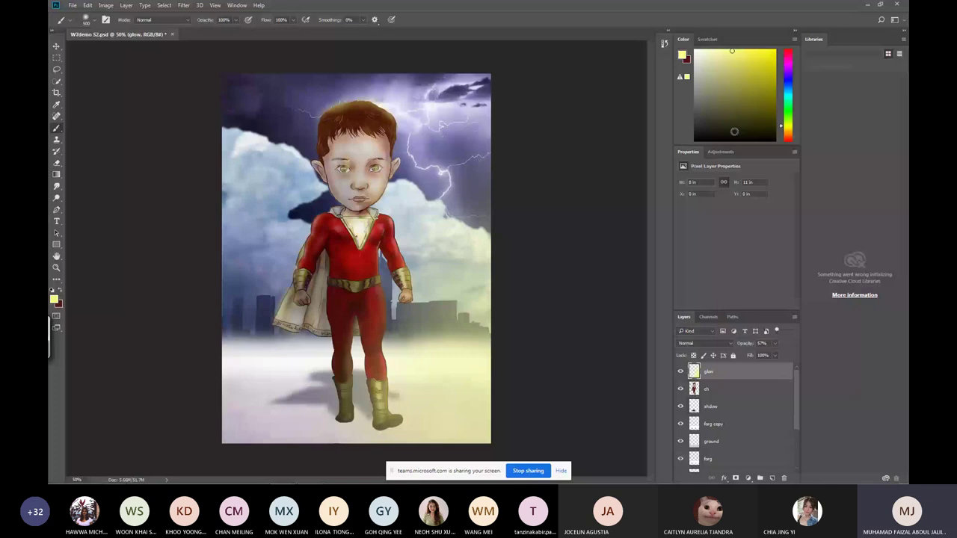
Save the document, then display the Timeline and enlarge it to show the tracks of all layers from glow to lightning.
key(ctrl+s)
click(237, 6)
click(258, 322)
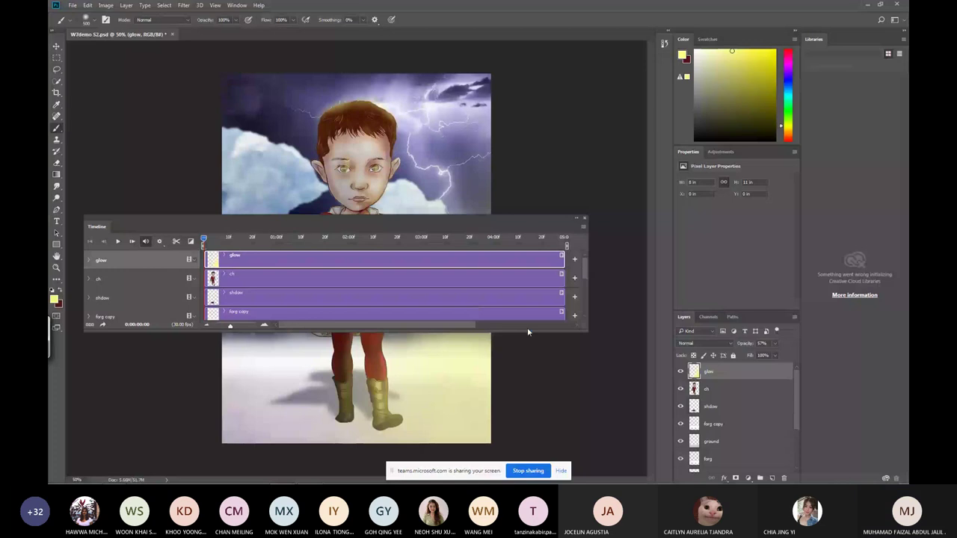
drag(527, 331, 527, 448)
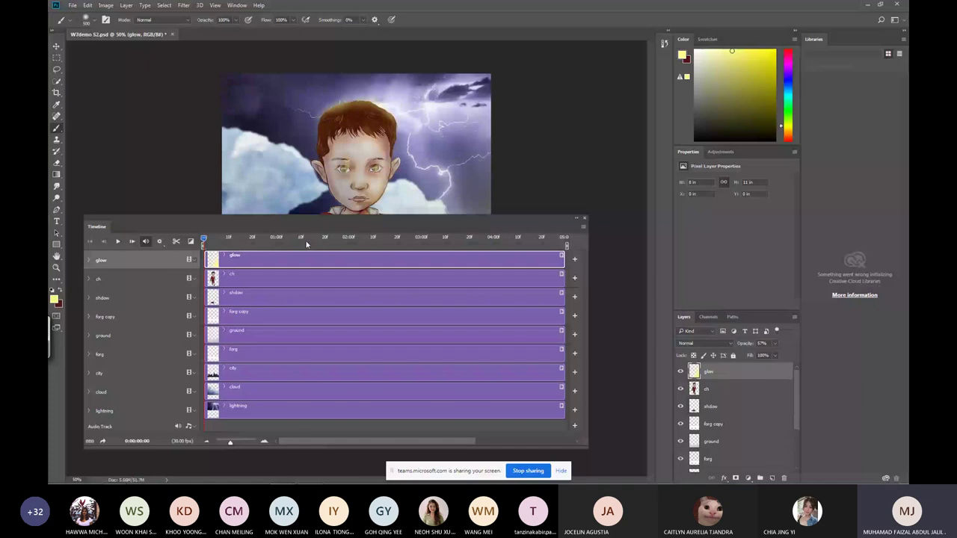
Lower the Timeline clear of the character, expand the glow track and keyframe its opacity at the start and, at about 11%, at 0:00:00:06.
drag(305, 225, 304, 259)
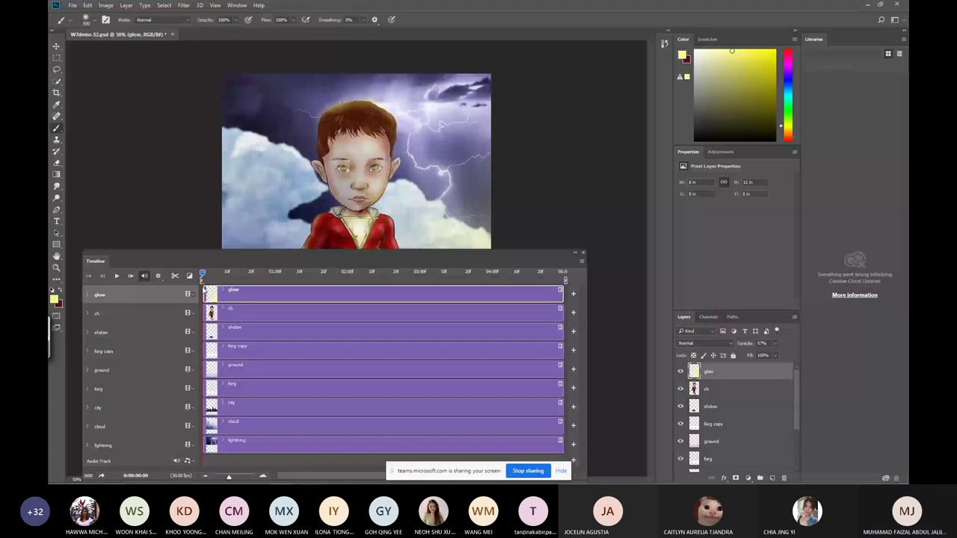
click(87, 294)
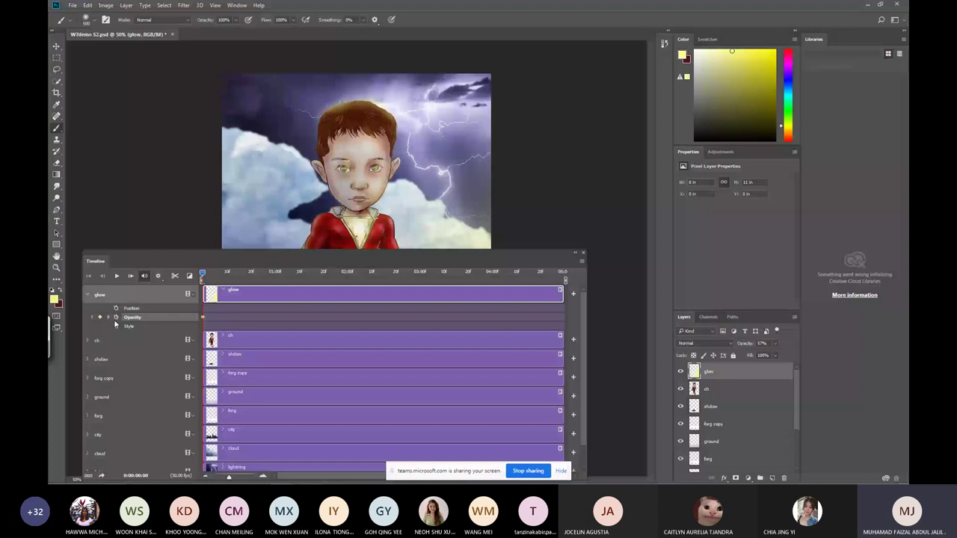
click(217, 317)
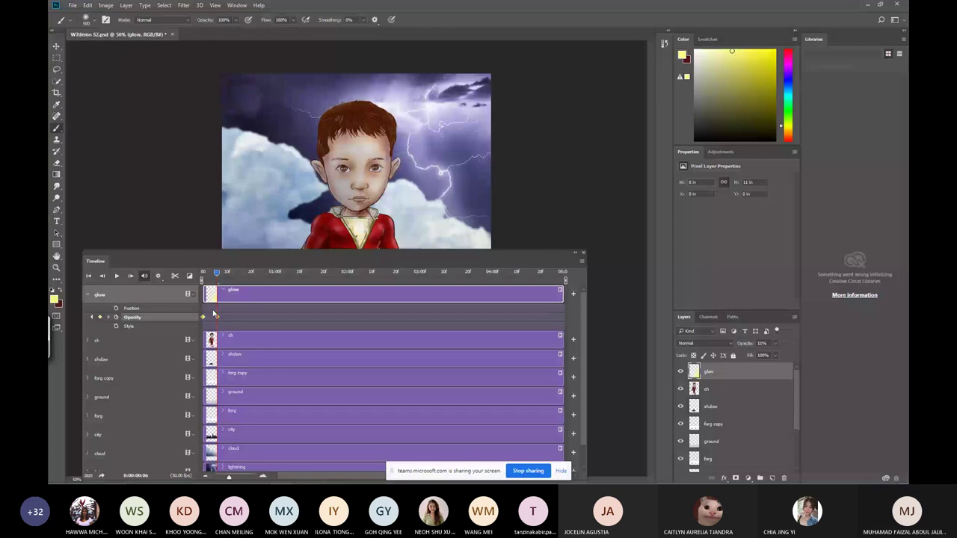
Try to copy the glow layer's opacity keyframe at 0:00:00:06 for reuse further along the track.
right_click(217, 318)
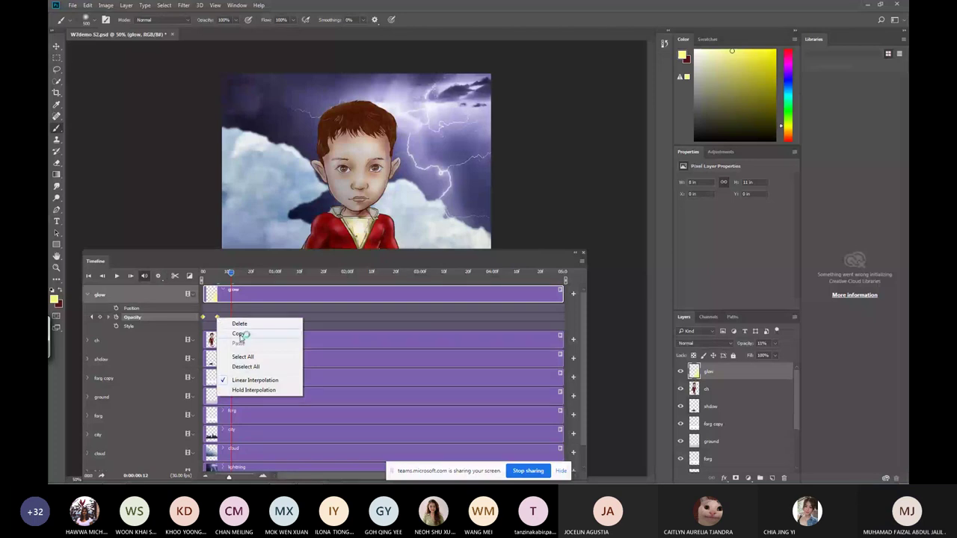
click(242, 334)
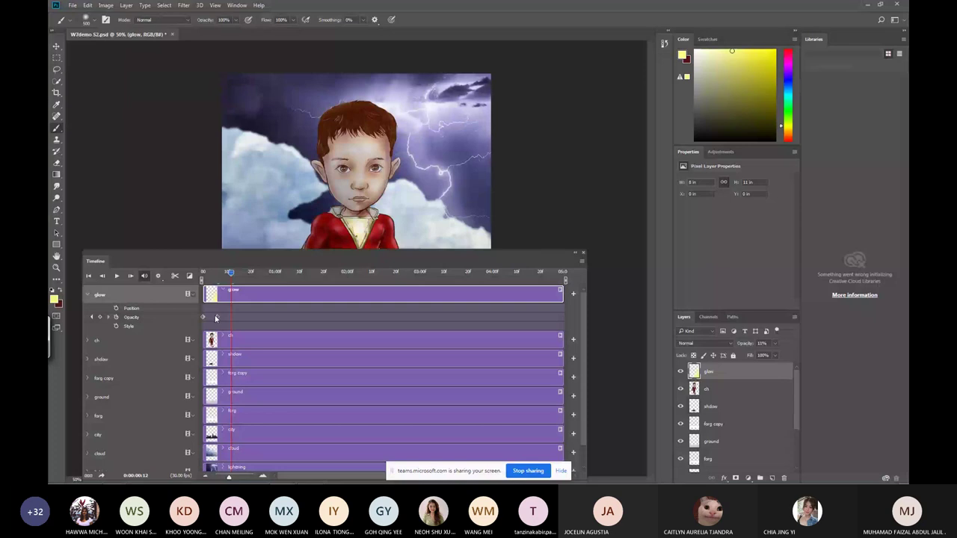
mouse_move(215, 318)
mouse_down()
mouse_move(236, 326)
mouse_move(203, 320)
mouse_up()
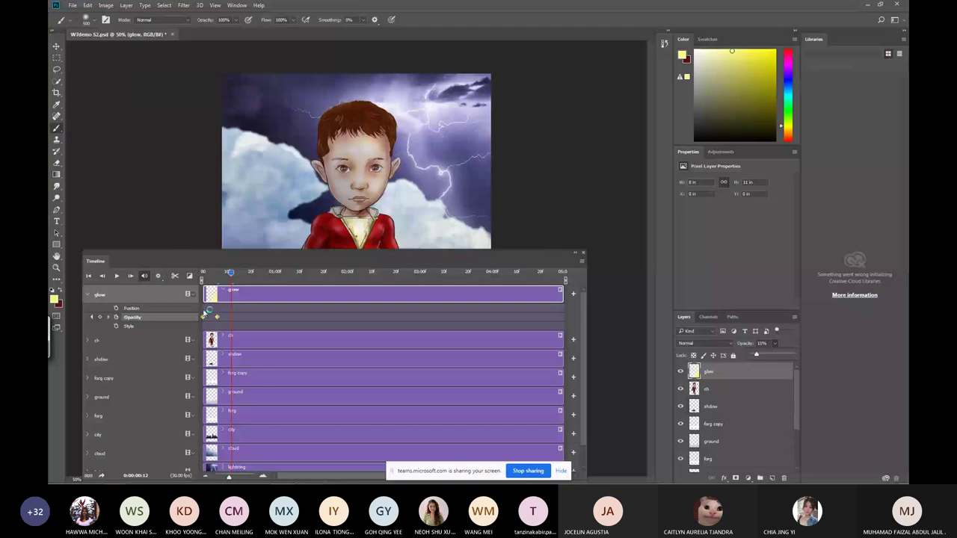
Set the glow layer's opacity to 60% at the first frame and keyframe 60% at about 0:00:00:12.
click(205, 271)
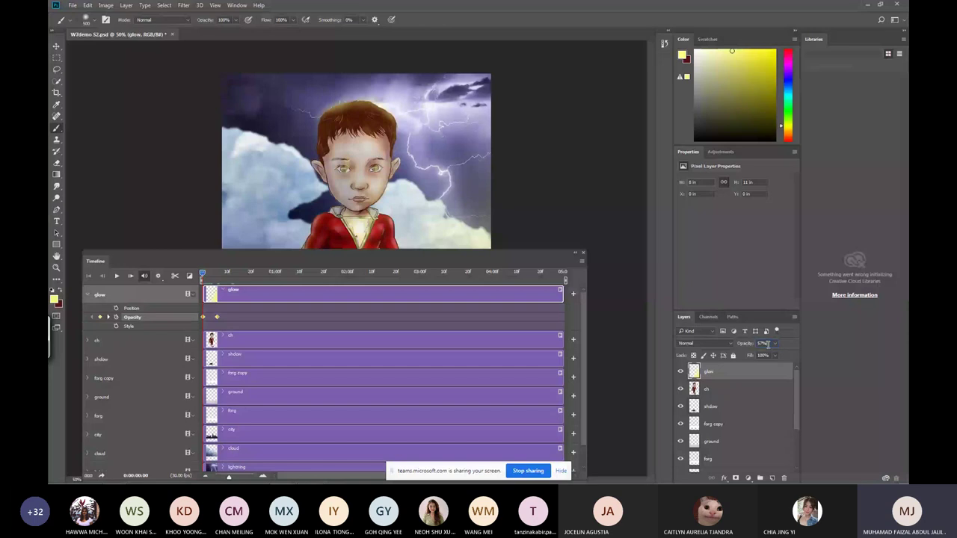
click(767, 343)
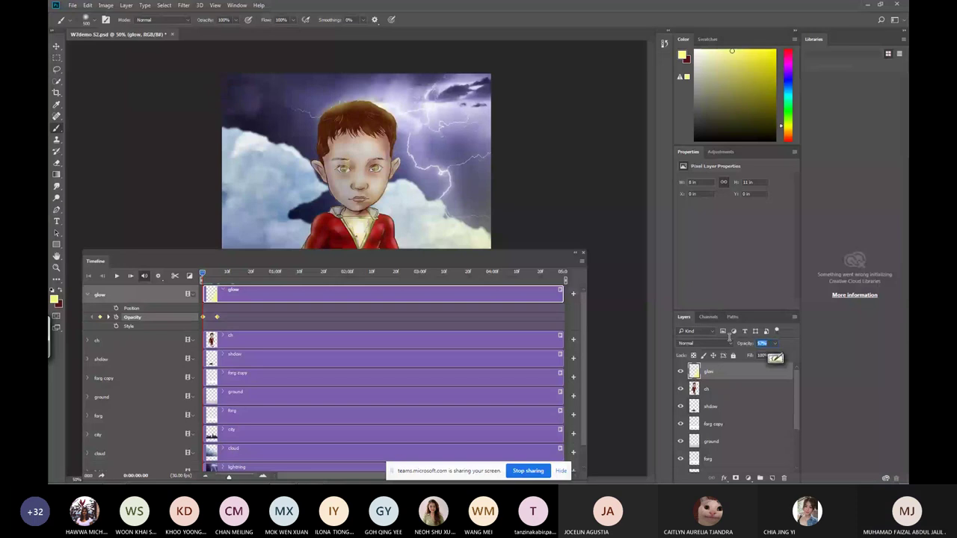
text(60)
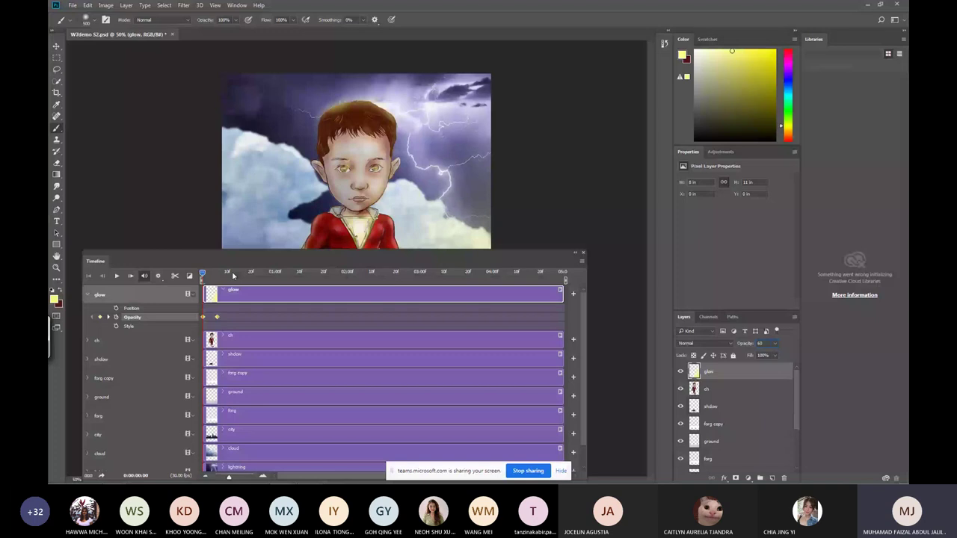
click(232, 271)
click(748, 344)
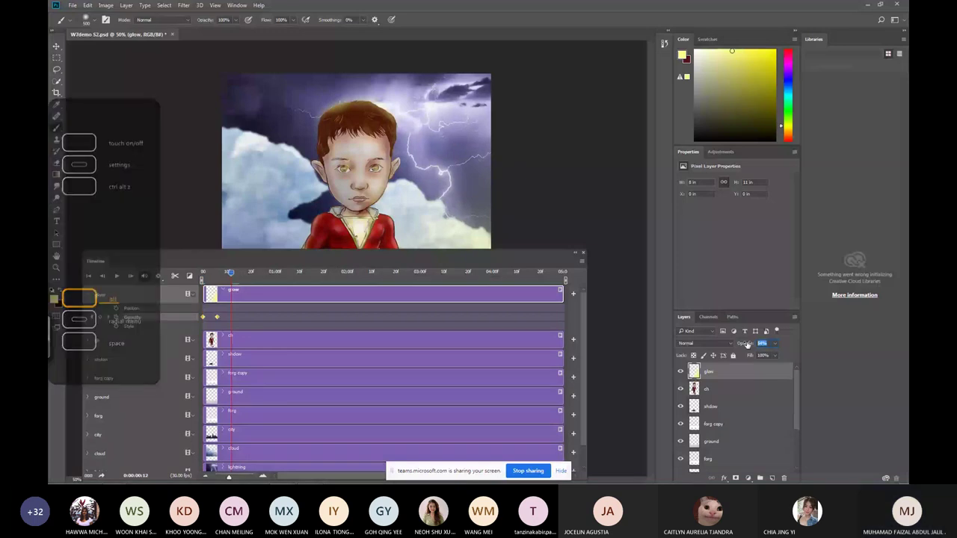
text(60)
key(Return)
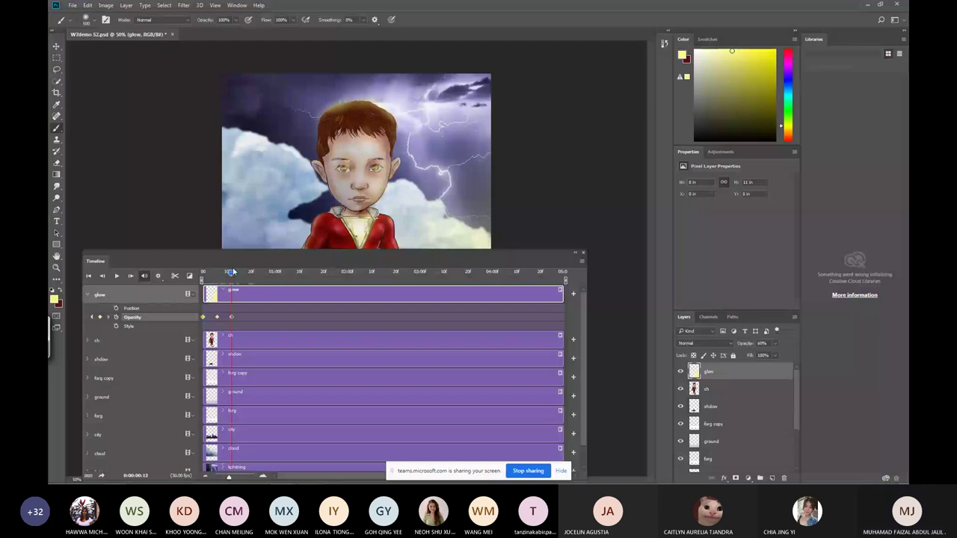
Rework the glow's opacity keyframes so the layer is at 0% at the first frame and at 0:00:00:12.
drag(232, 272, 199, 275)
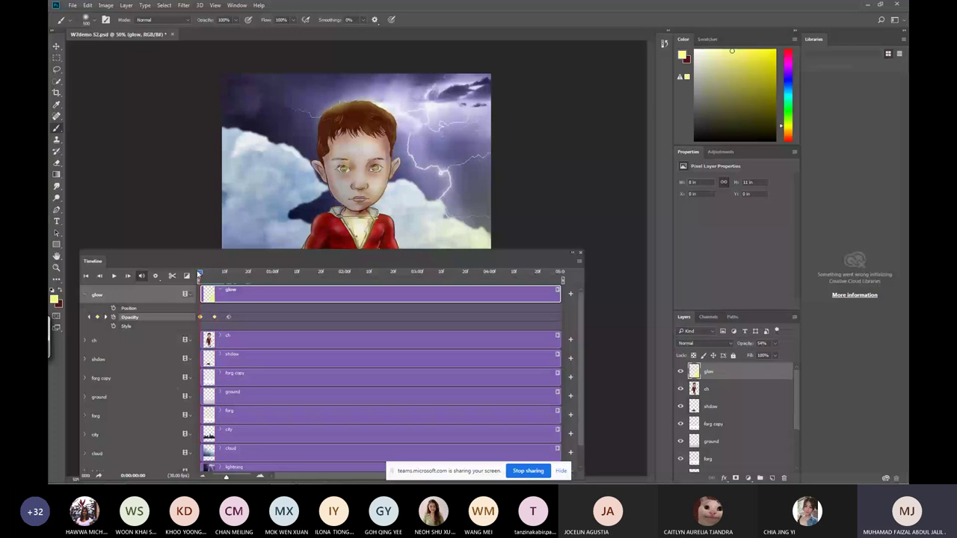
drag(198, 275, 212, 273)
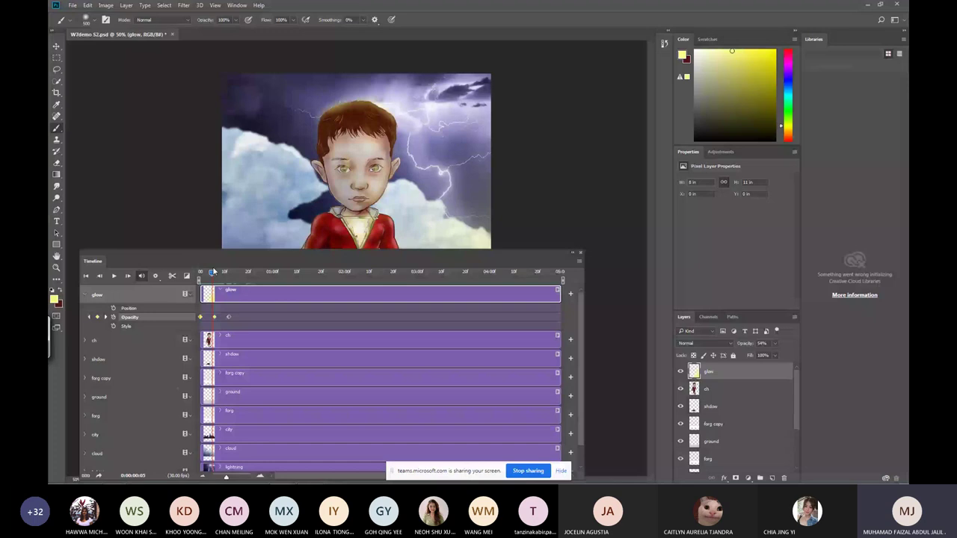
key(Home)
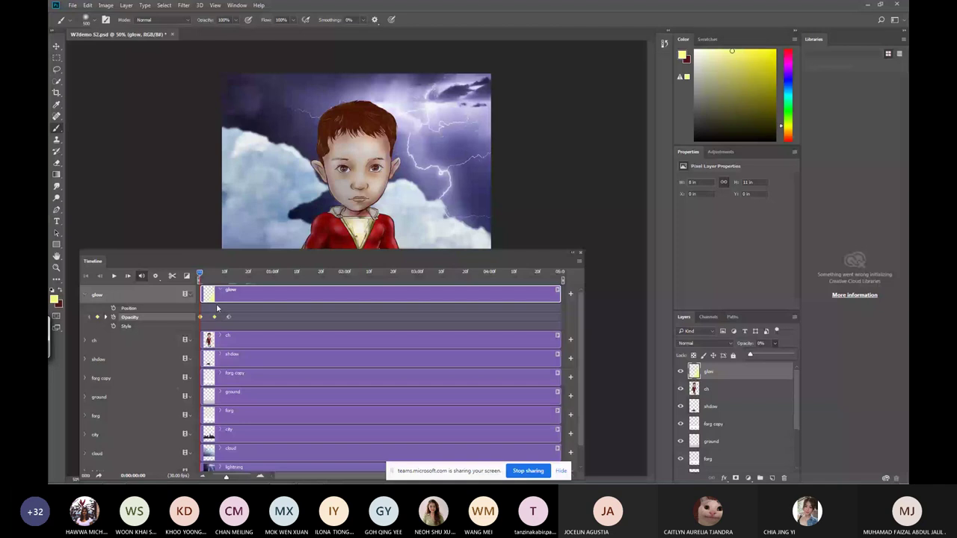
key(space)
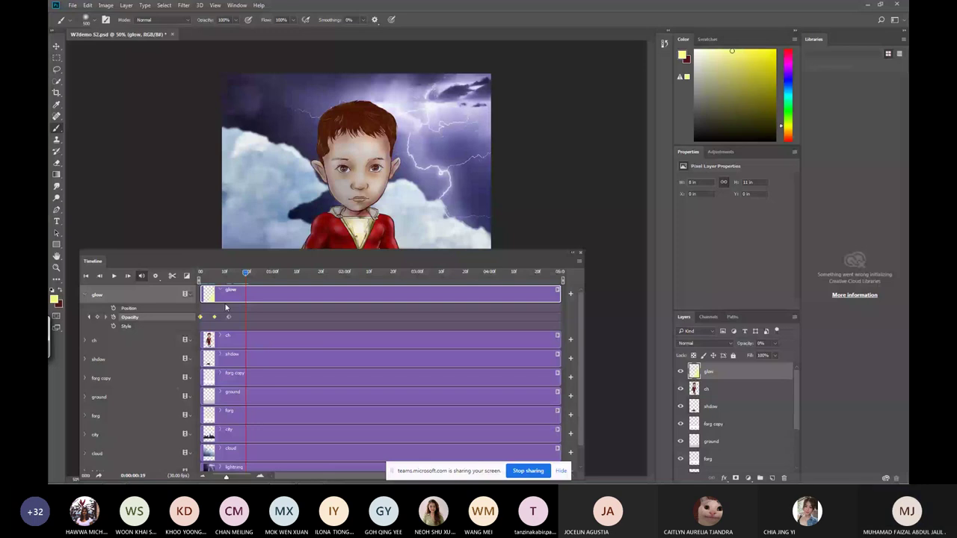
Continue the glow flicker with opacity keyframes of 60% at 0:00:00:19, 0% at about 0:00:00:26 and 60% at 0:00:01:04.
key(1)
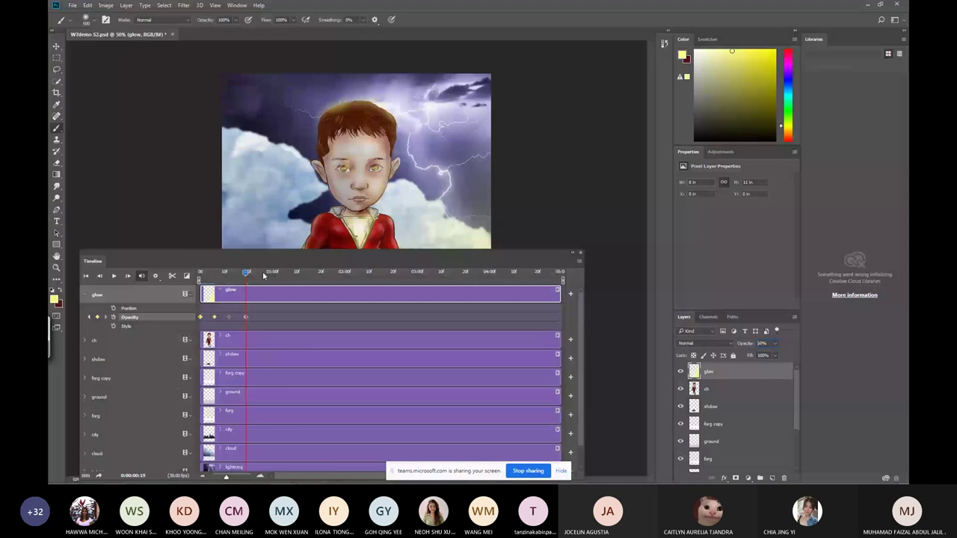
click(285, 274)
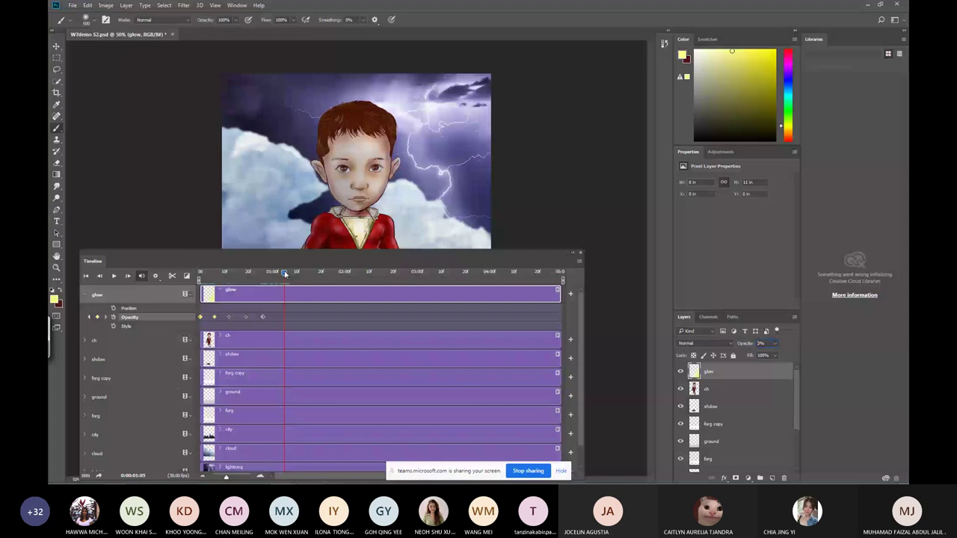
text(80)
key(Return)
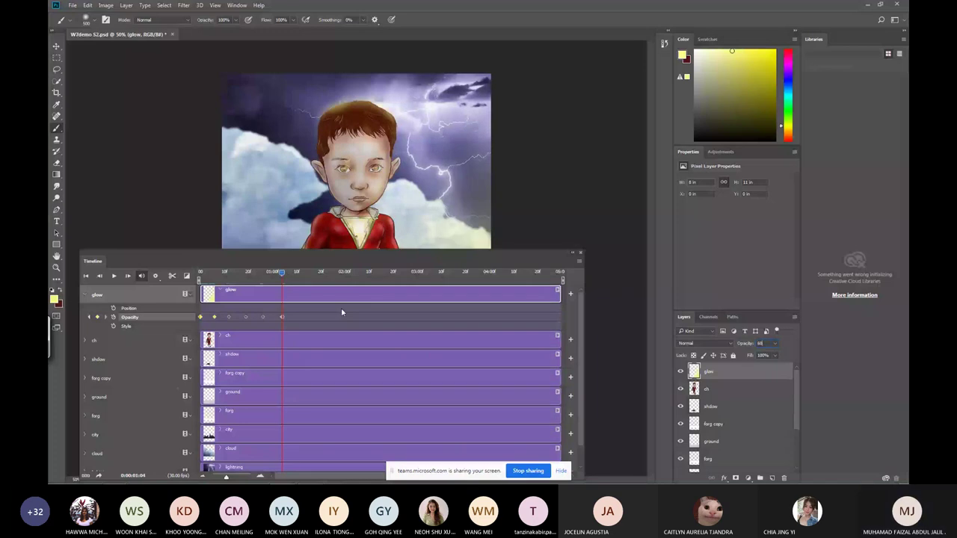
Keyframe the glow's opacity at 0% at 0:00:01:12 and 60% at 0:00:01:21, and play the animation back.
click(107, 320)
click(241, 315)
click(301, 271)
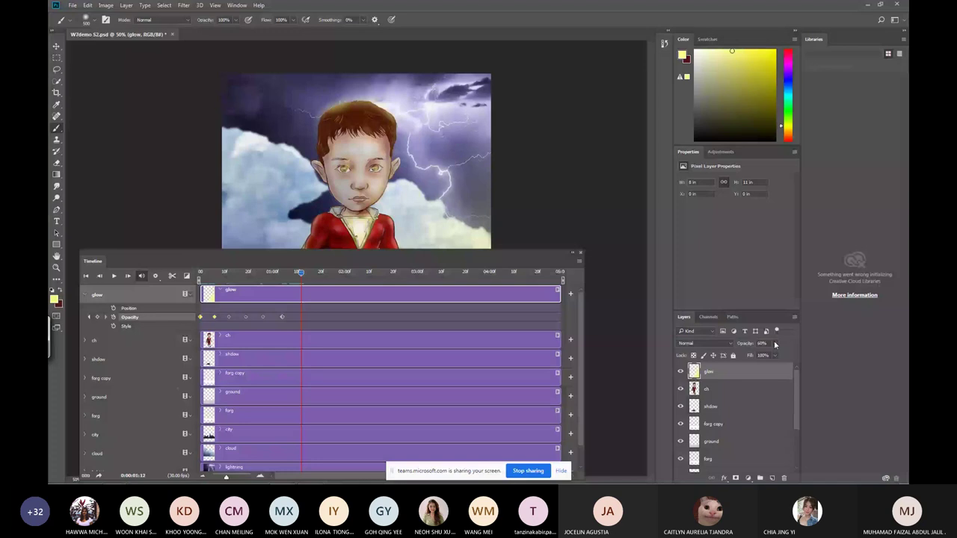
drag(775, 344, 702, 331)
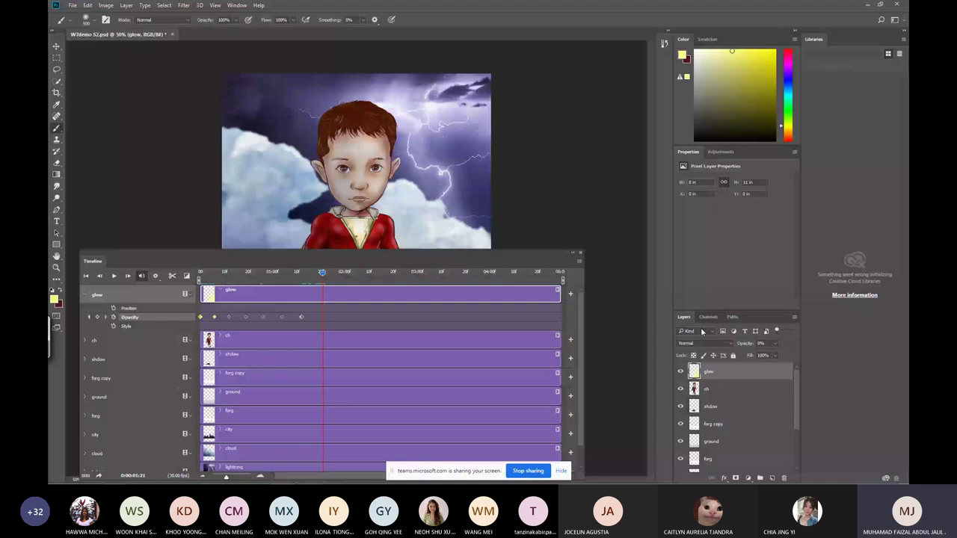
text(60)
key(space)
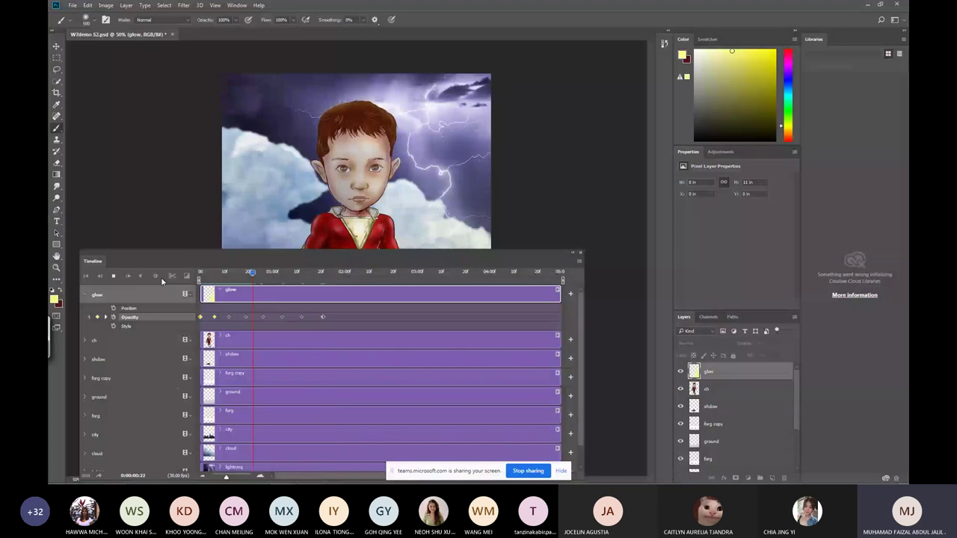
key(space)
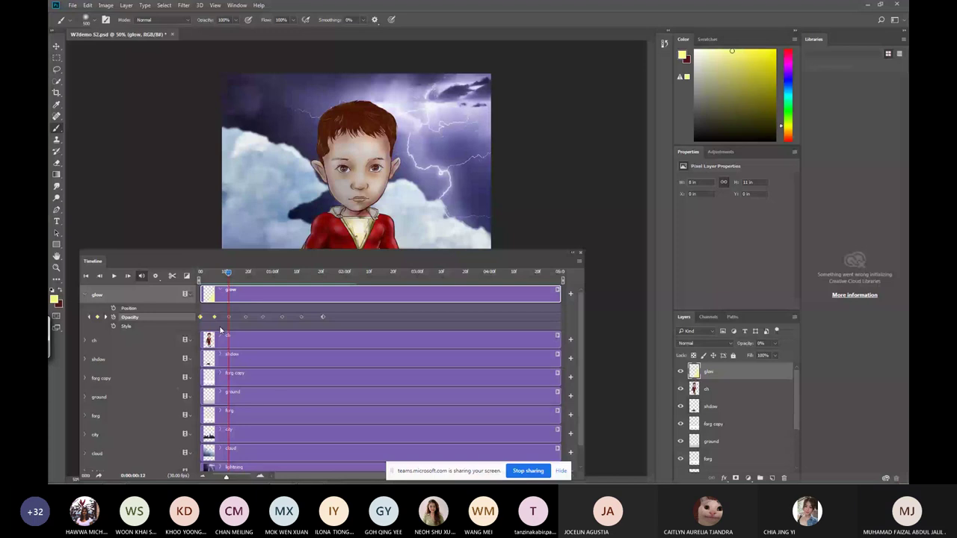
Move the glow's opacity keyframes closer together so the last one sits at about 0:00:01:04.
drag(245, 317, 238, 317)
click(200, 270)
drag(281, 320, 312, 321)
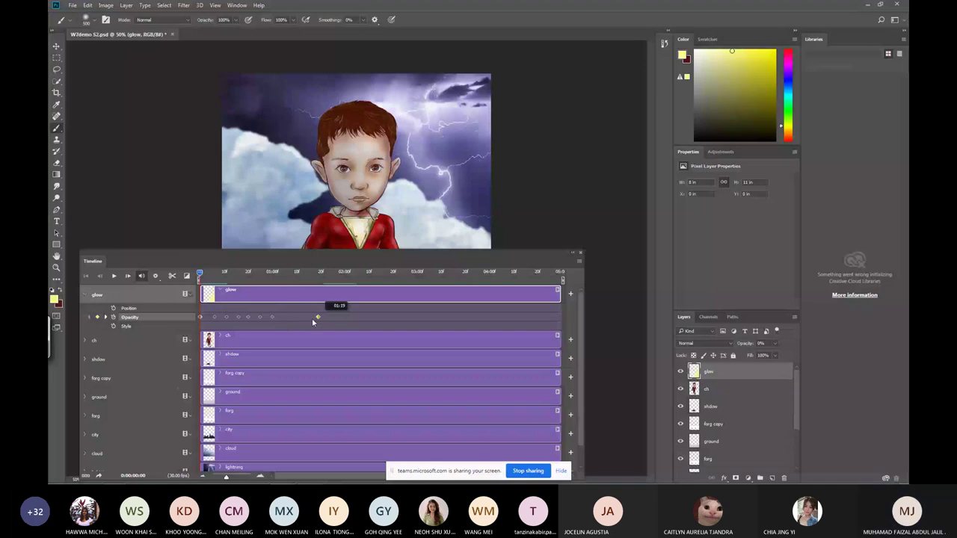
drag(311, 317, 192, 284)
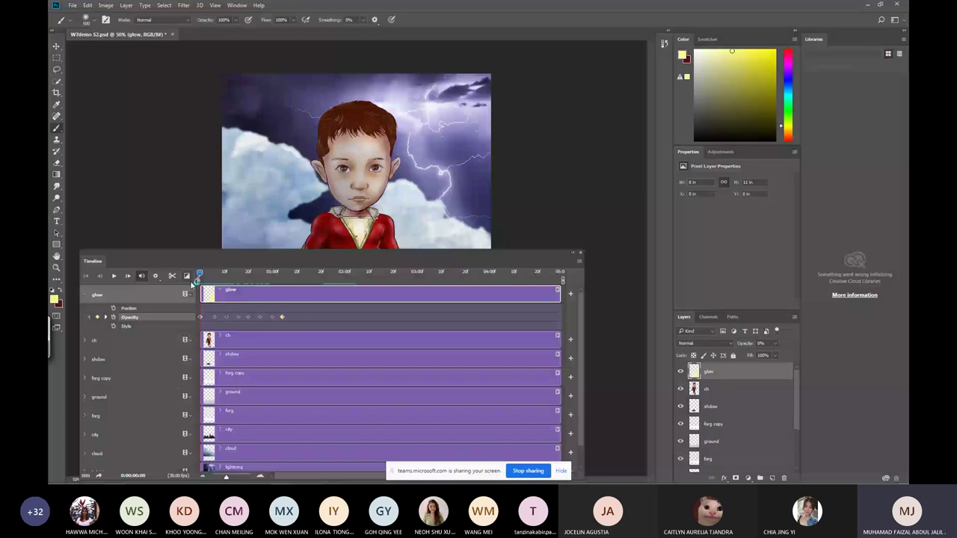
Add glow opacity keyframes of 0% at 0:00:01:12 and 60% at 0:00:01:22.
drag(199, 274, 302, 276)
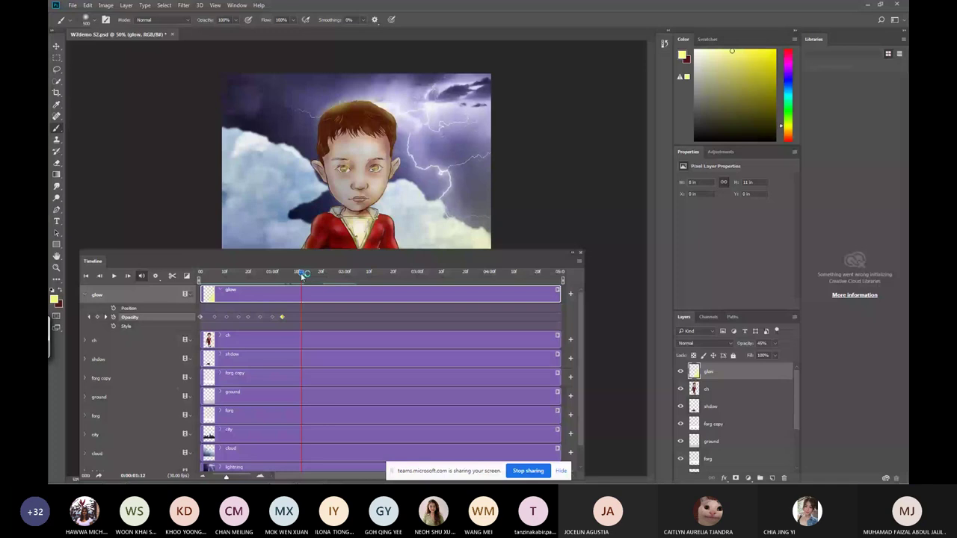
text(0)
key(Return)
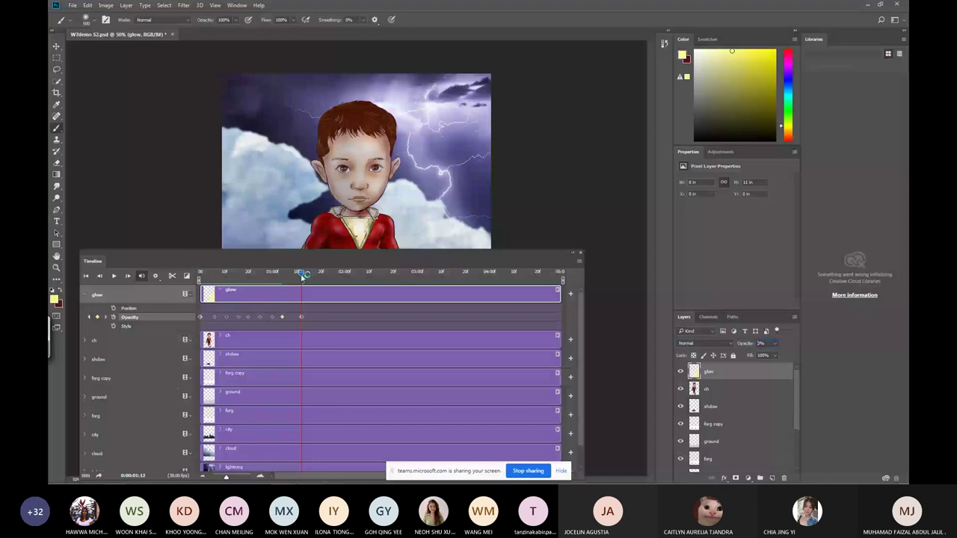
drag(303, 275, 326, 284)
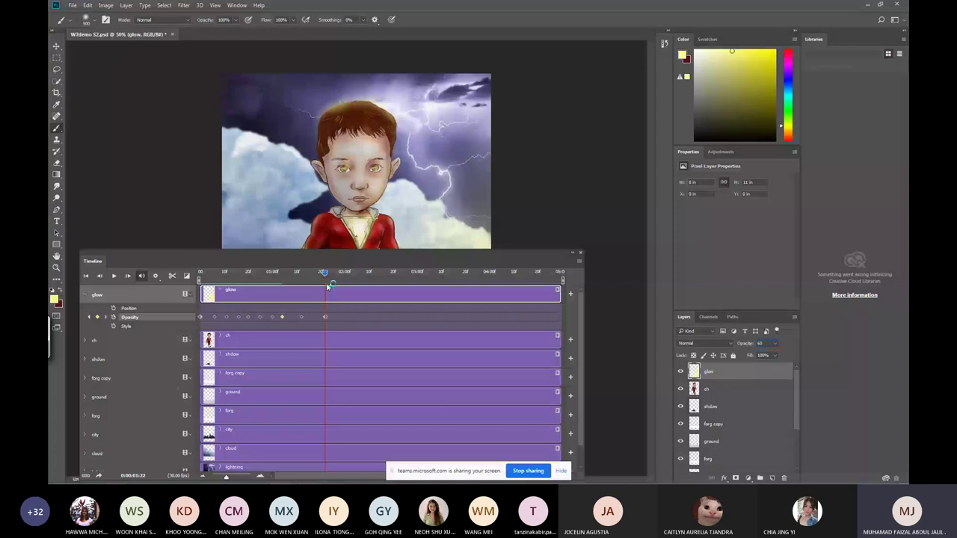
Add glow opacity keyframes of 0% at 0:00:01:28 and 60% at 0:00:02:03.
drag(329, 287, 341, 276)
click(741, 344)
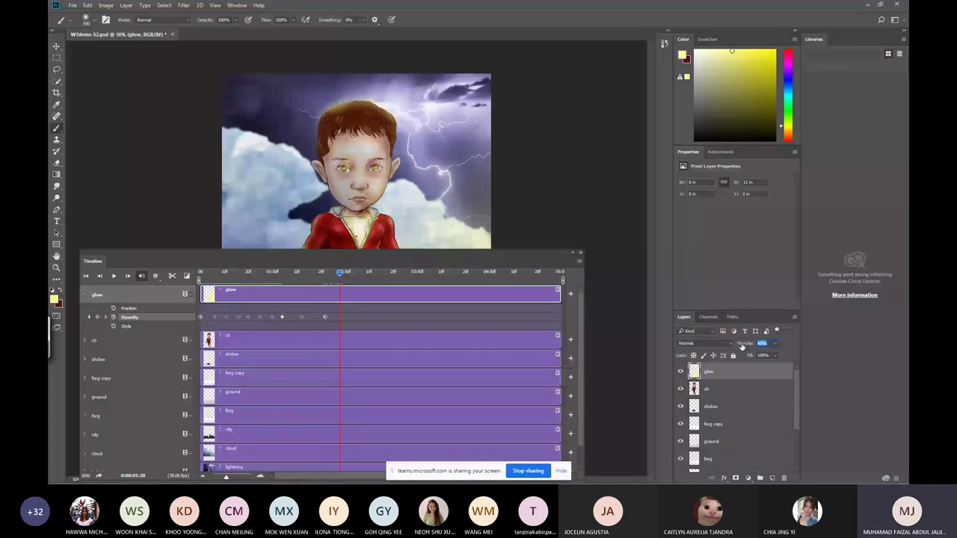
text(0)
key(Return)
key(Right)
key(Right)
key(Right)
key(Right)
key(Right)
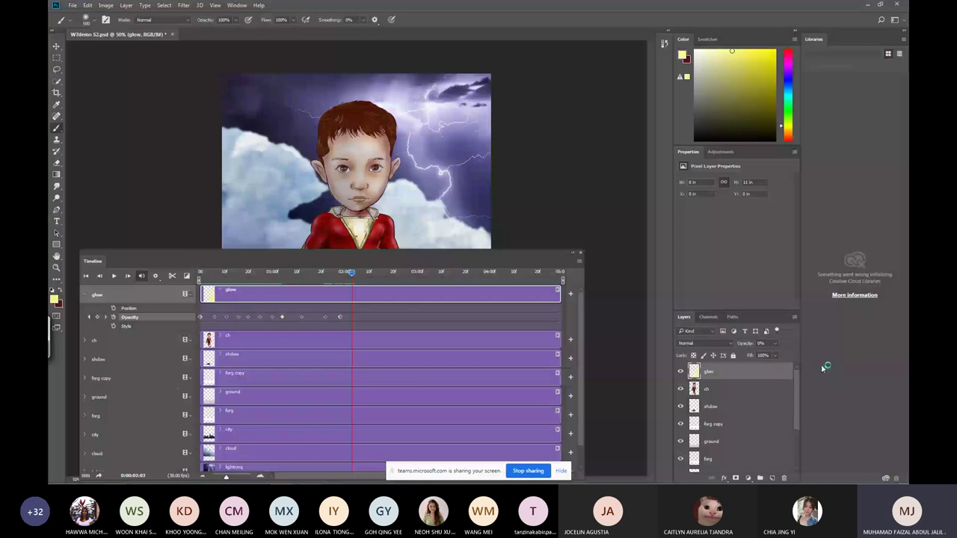
text(60)
key(Return)
Add glow opacity keyframes of 0% at 0:00:02:08 and 60% at 0:00:02:13.
key(Right)
key(Right)
key(Right)
key(Right)
key(Right)
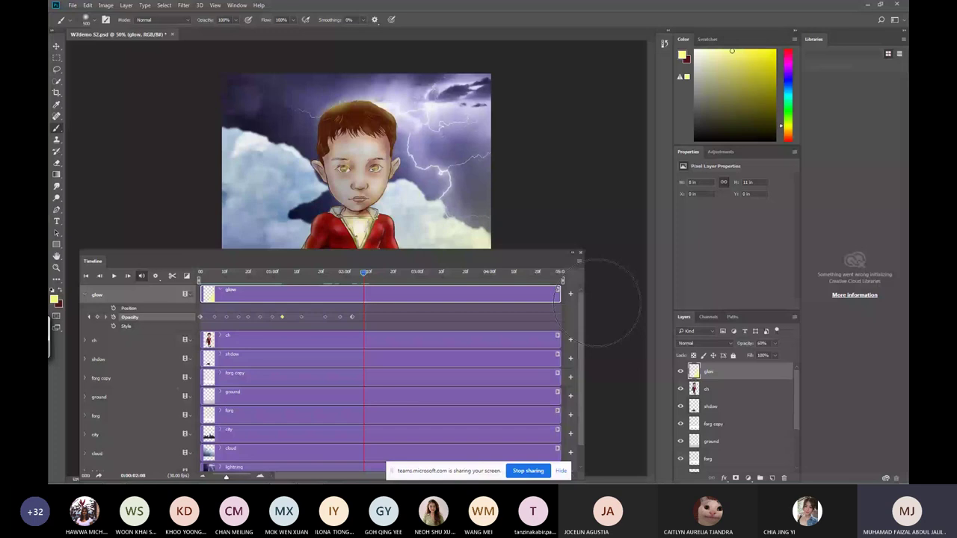
text(0)
key(Return)
click(373, 274)
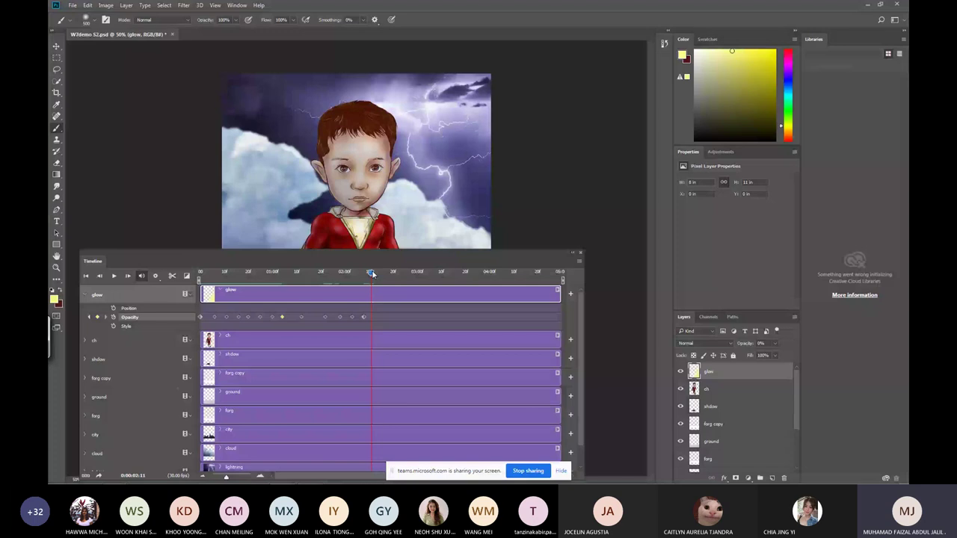
drag(371, 275, 376, 276)
text(10)
key(Return)
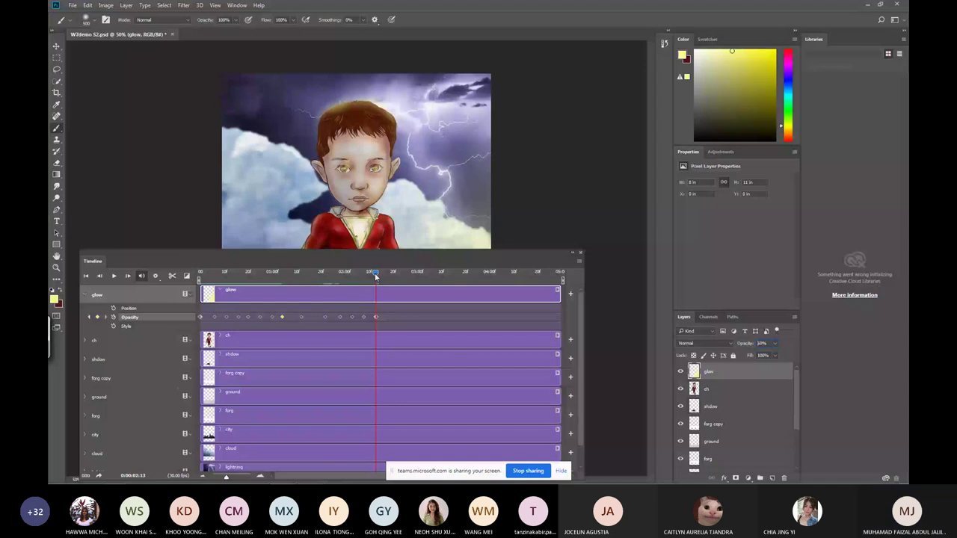
Add glow opacity keyframes of 0% at 0:00:02:18 and 60% at 0:00:02:23, and play back the flicker from the start.
drag(376, 276, 388, 274)
text(5)
key(Return)
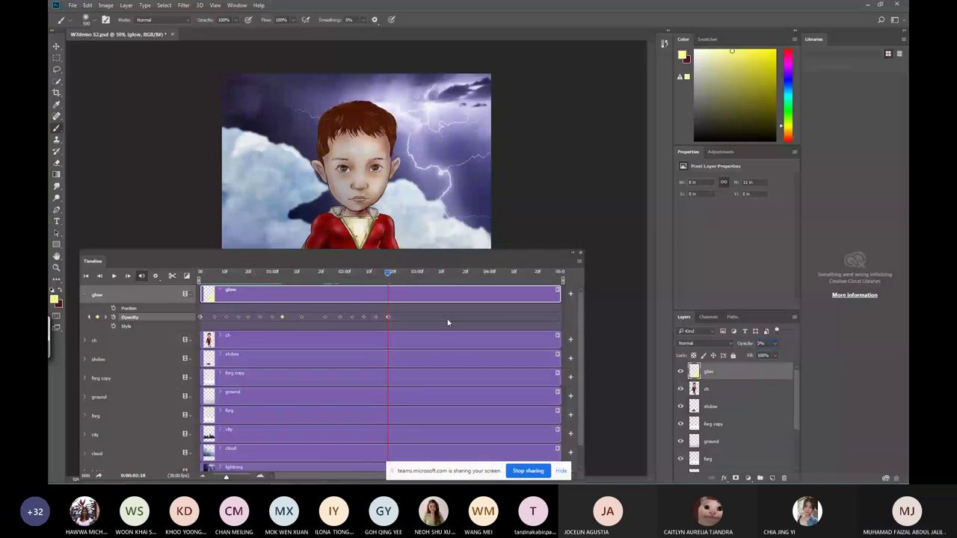
click(400, 271)
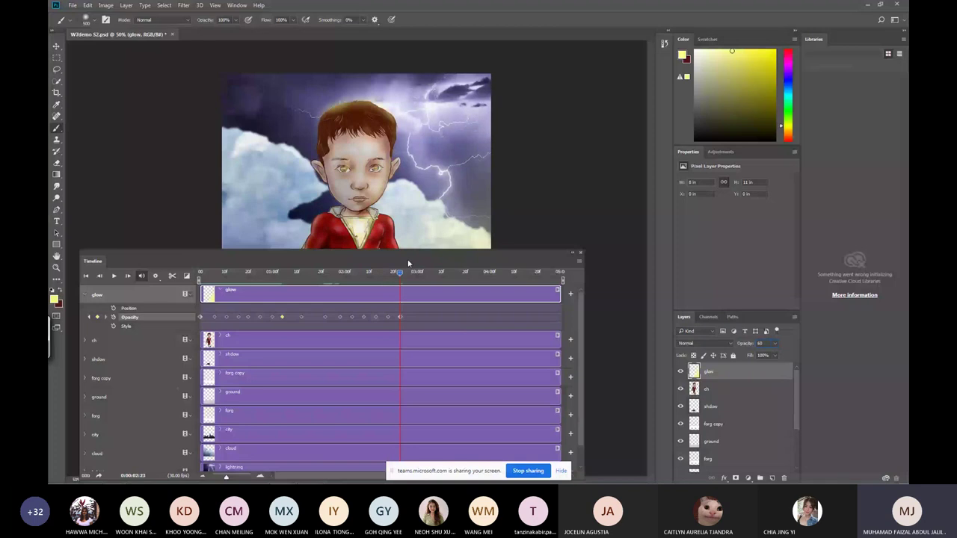
key(space)
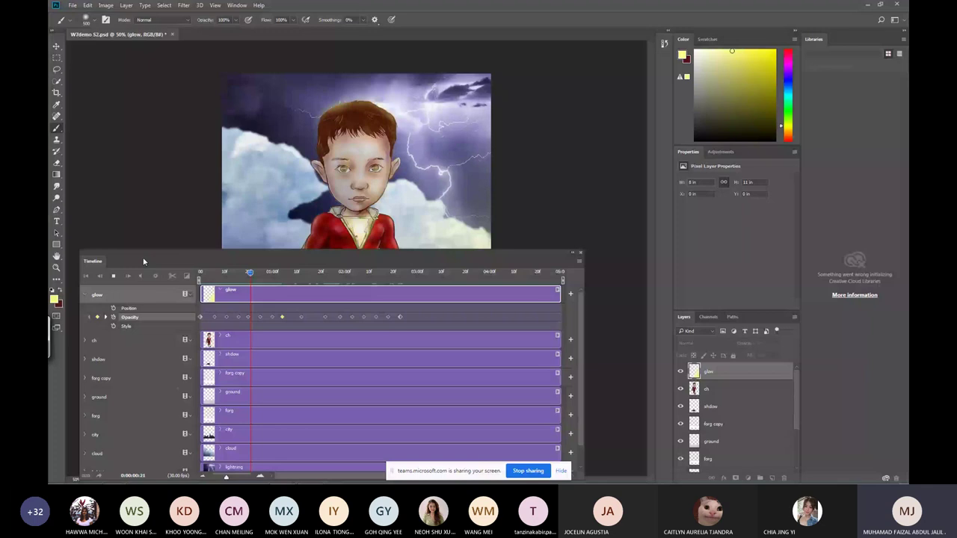
Stop the playback, return the playhead to the start of the timeline, and reposition the Timeline panel over the artwork.
click(207, 274)
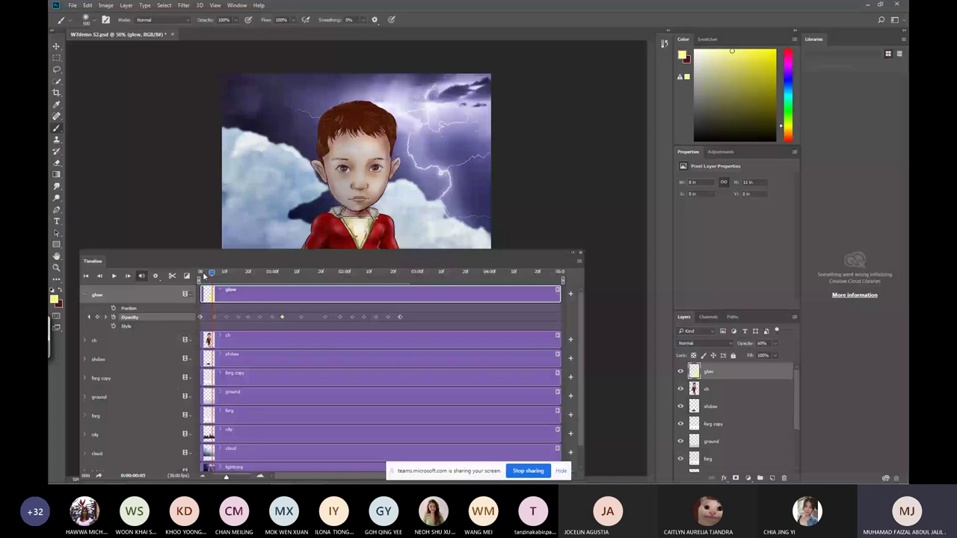
click(204, 275)
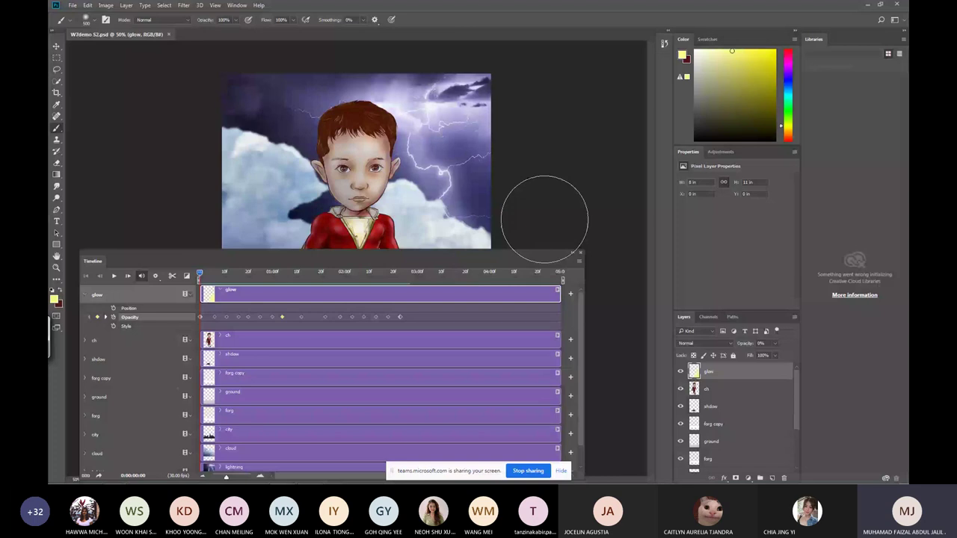
drag(475, 263, 815, 124)
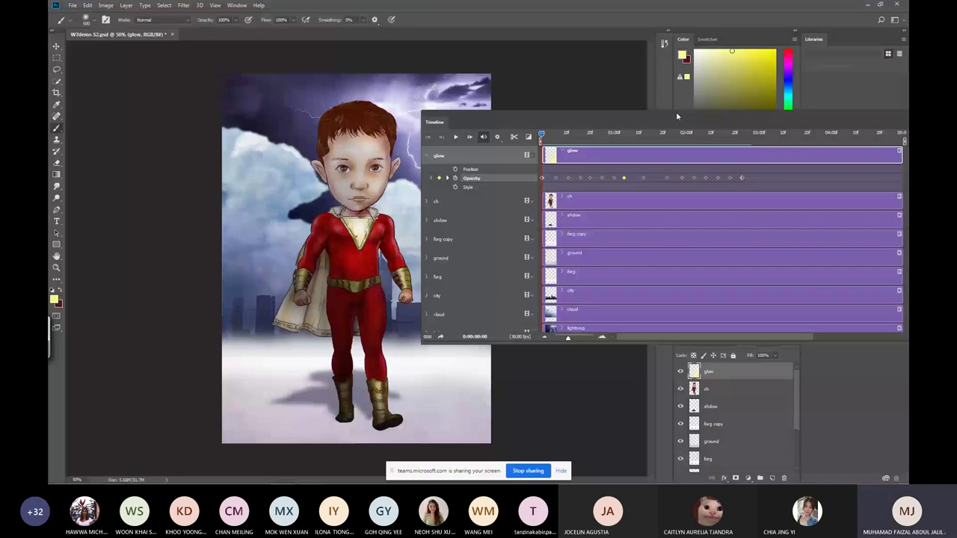
drag(676, 114, 396, 188)
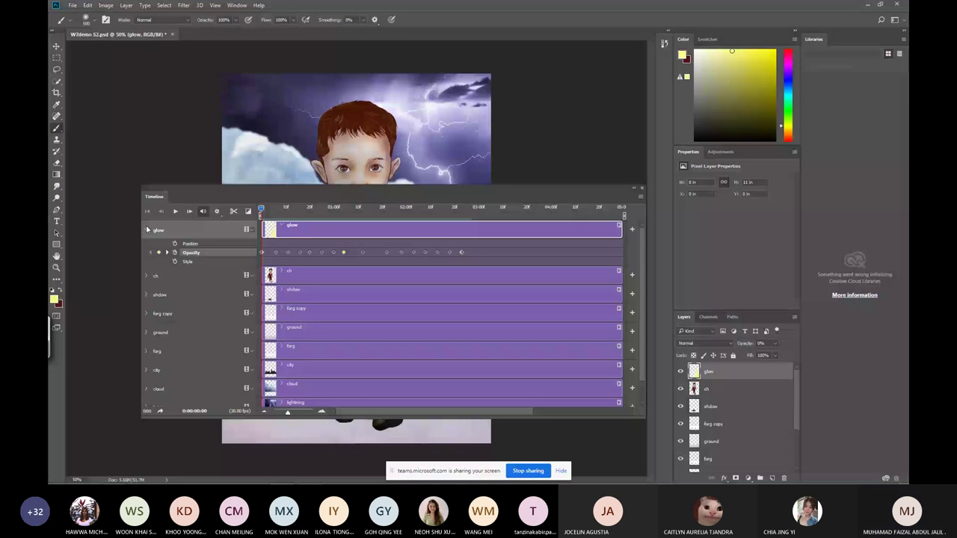
Collapse the glow layer's animation properties and enable Position keyframing on the shdow layer at the timeline start.
click(147, 230)
click(145, 267)
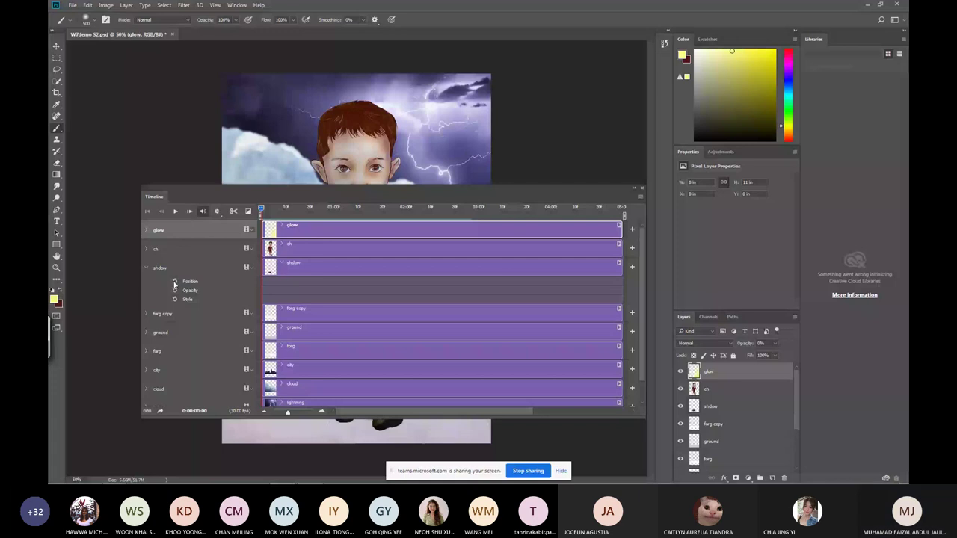
click(174, 282)
Try applying the Zoom motion preset to the shdow clip, and undo it.
drag(357, 191, 371, 120)
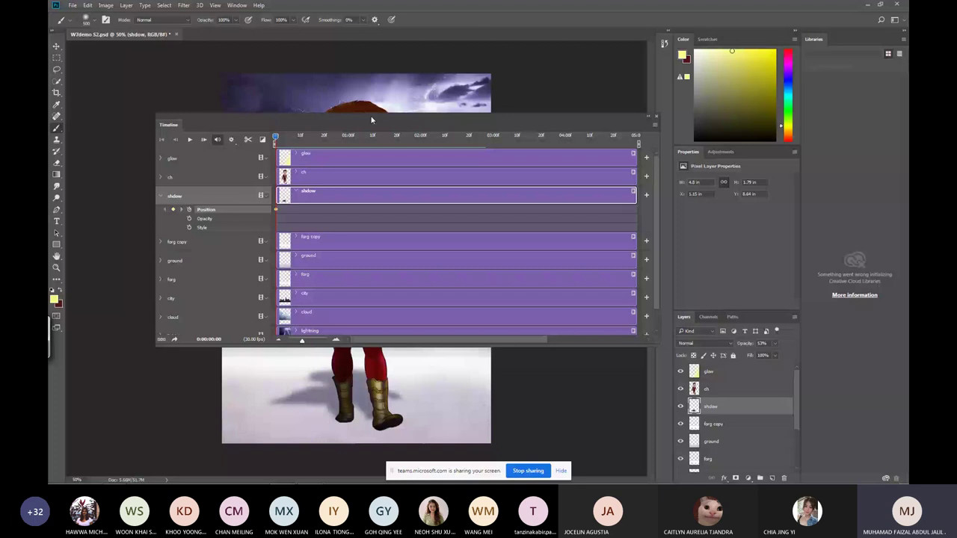
drag(371, 119, 359, 115)
right_click(342, 191)
click(404, 155)
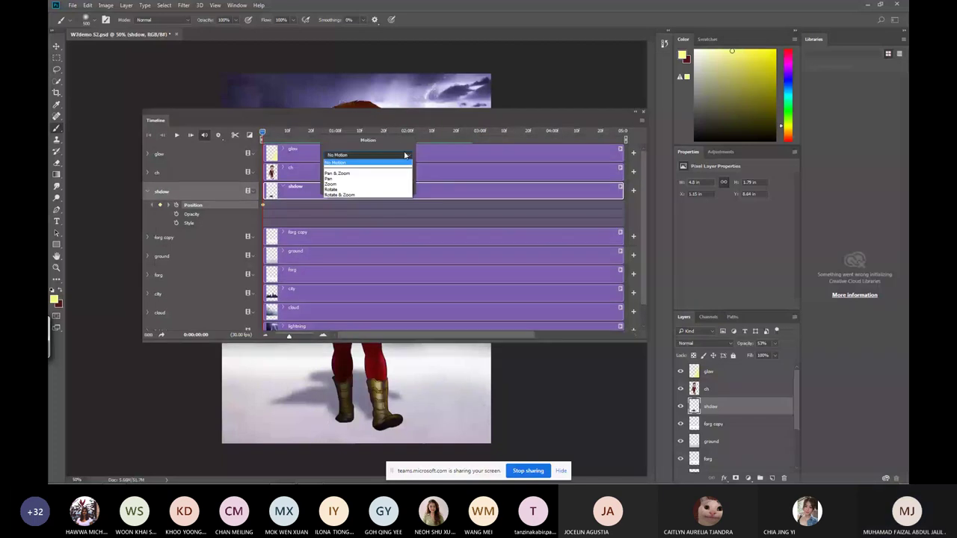
click(377, 183)
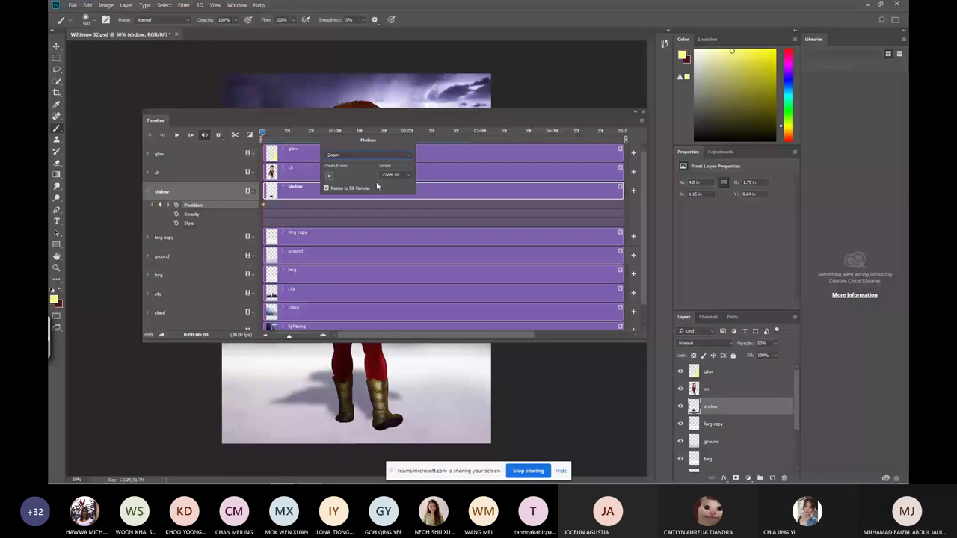
click(576, 115)
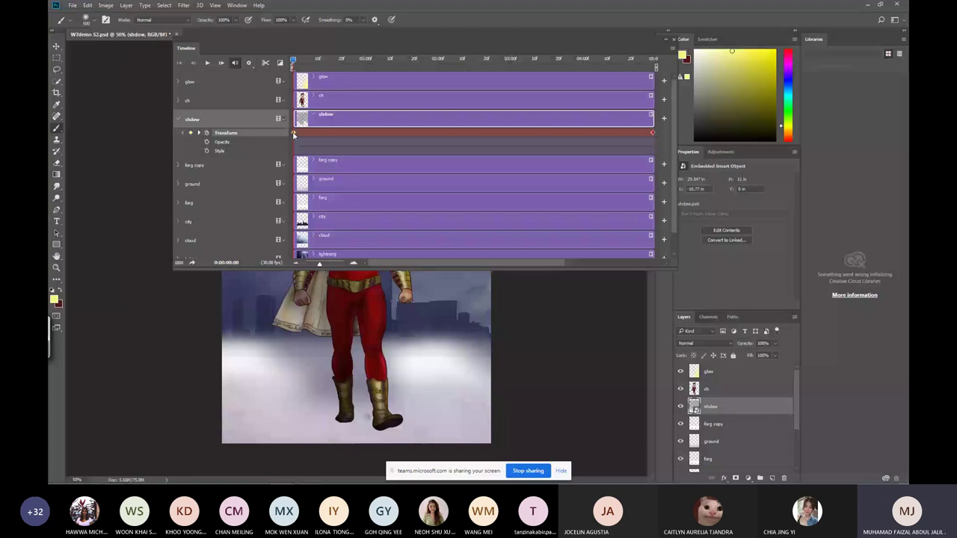
key(ctrl+z)
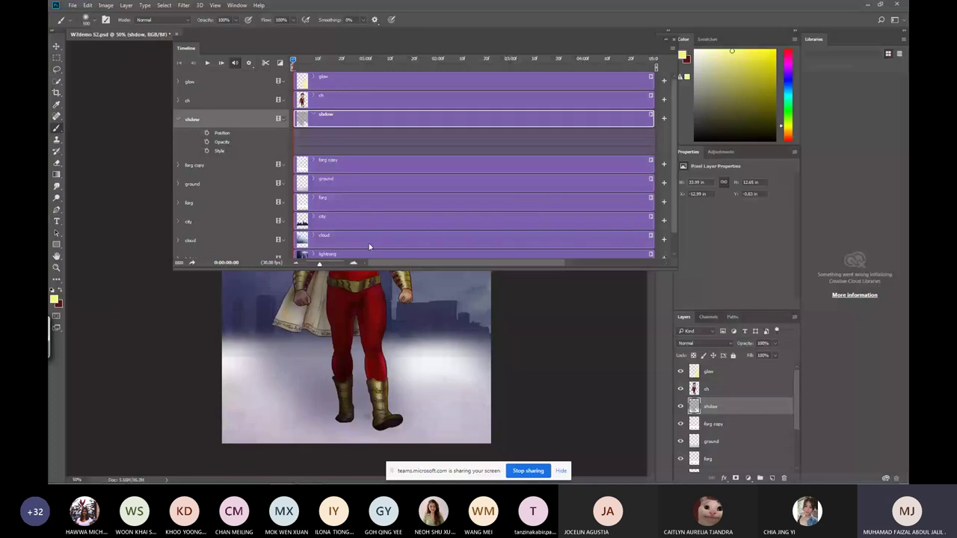
Scale the oversized shdow layer down to about 4 by 2.2 inches and place it at the character's feet.
key(ctrl+t)
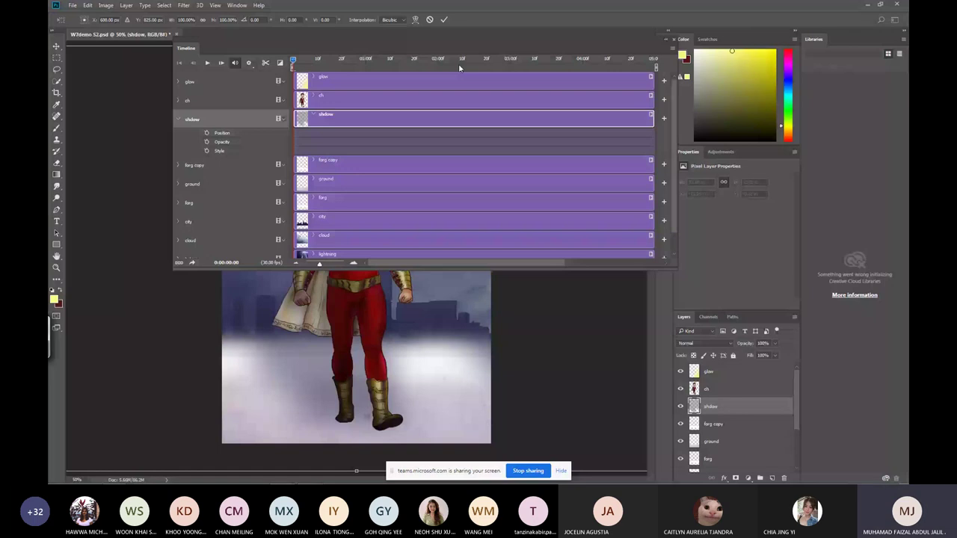
key(ctrl+minus)
key(ctrl+minus)
key(ctrl+minus)
drag(246, 284, 329, 296)
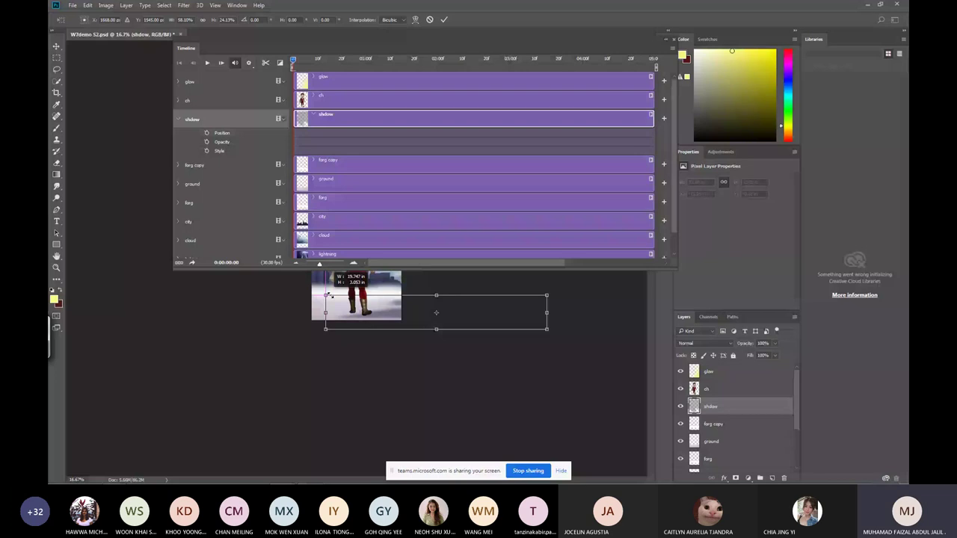
drag(329, 295, 362, 293)
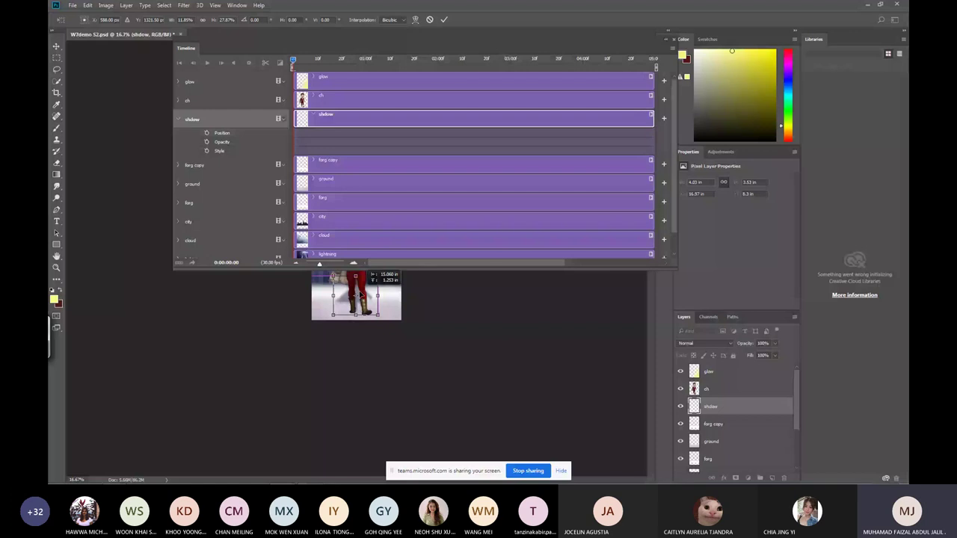
drag(357, 275, 358, 282)
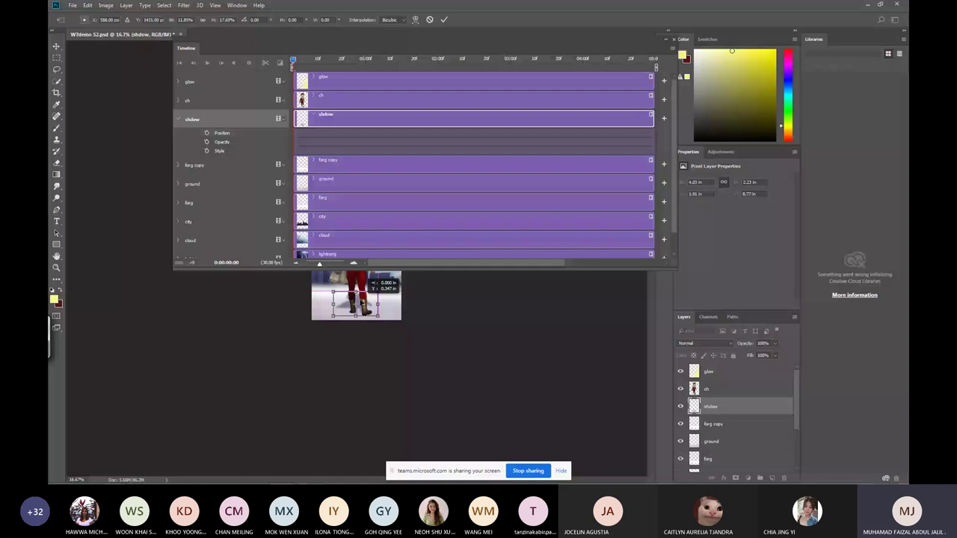
key(Return)
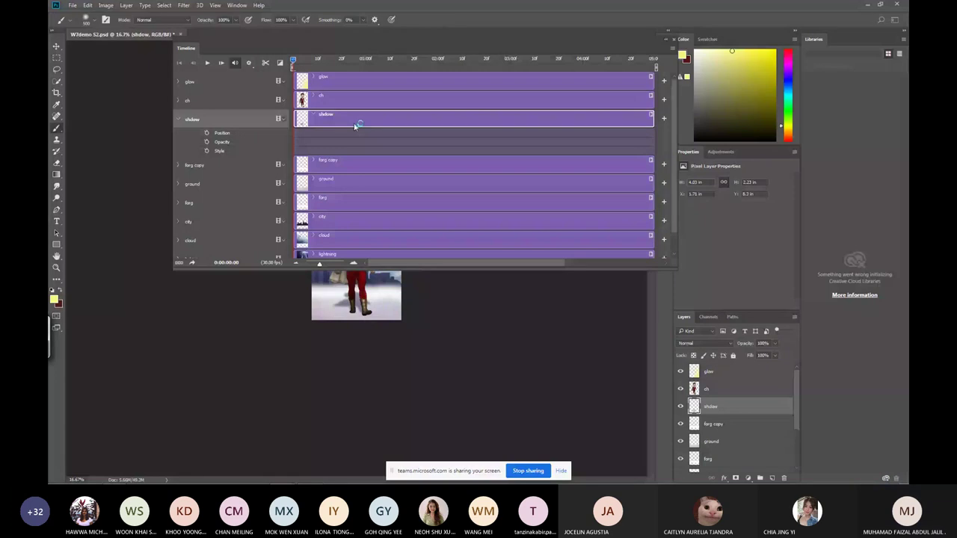
Apply the Zoom In motion to the shdow clip and refit the shadow under the character's feet at the timeline start.
right_click(355, 125)
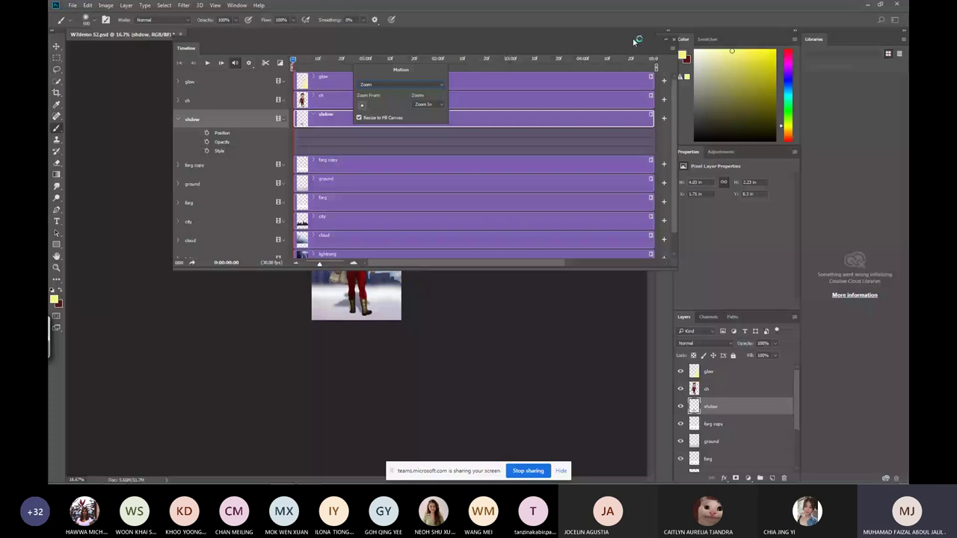
drag(634, 41, 581, 276)
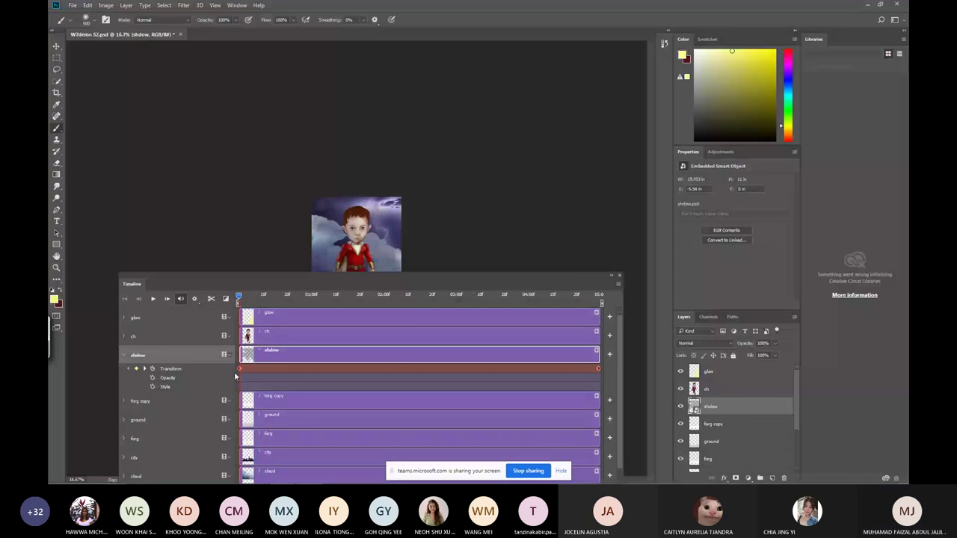
key(ctrl+t)
drag(437, 277, 471, 262)
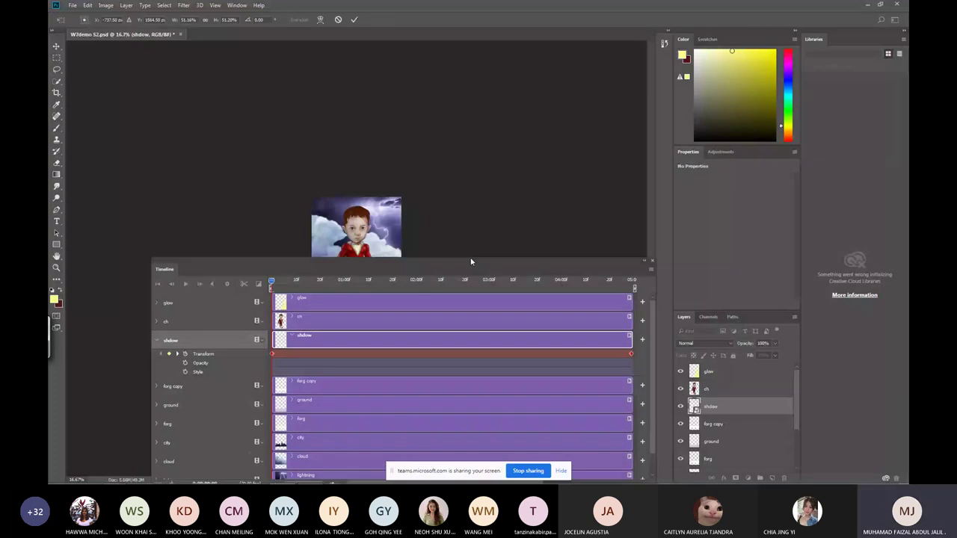
drag(470, 262, 742, 112)
drag(267, 307, 298, 292)
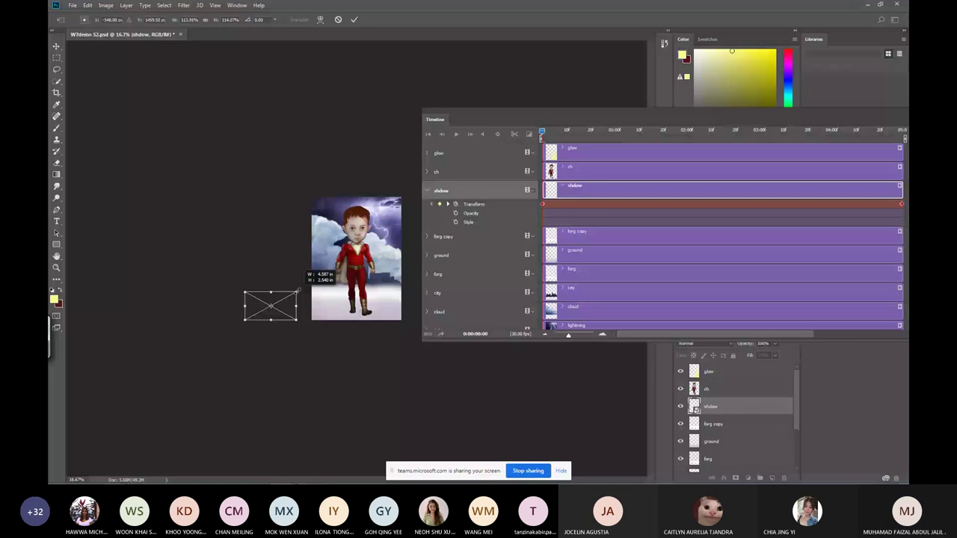
drag(270, 305, 353, 307)
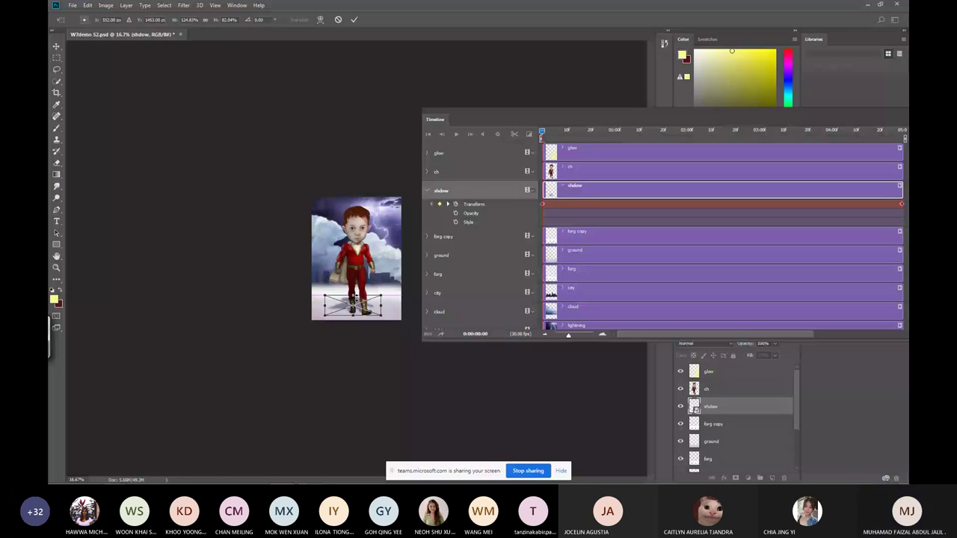
key(ctrl+plus)
key(ctrl+plus)
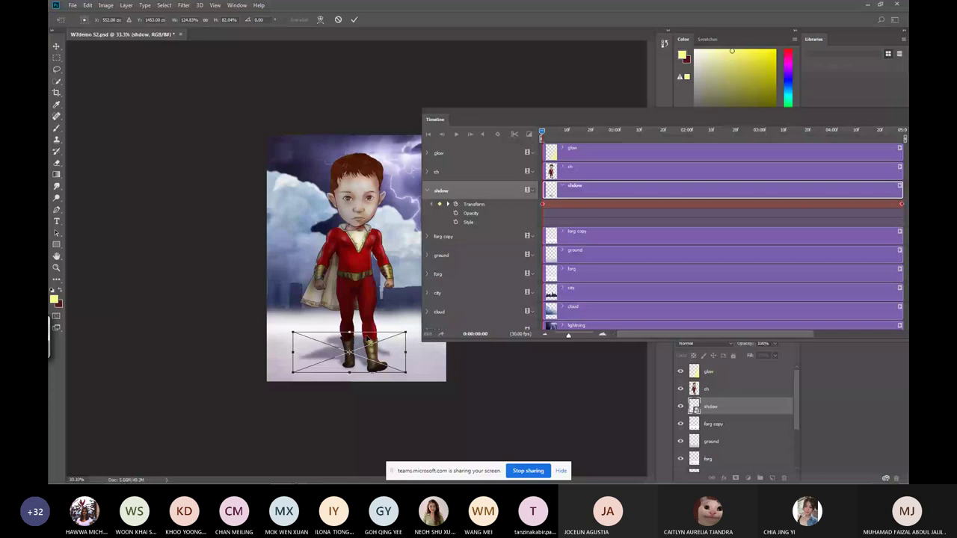
drag(406, 352, 400, 352)
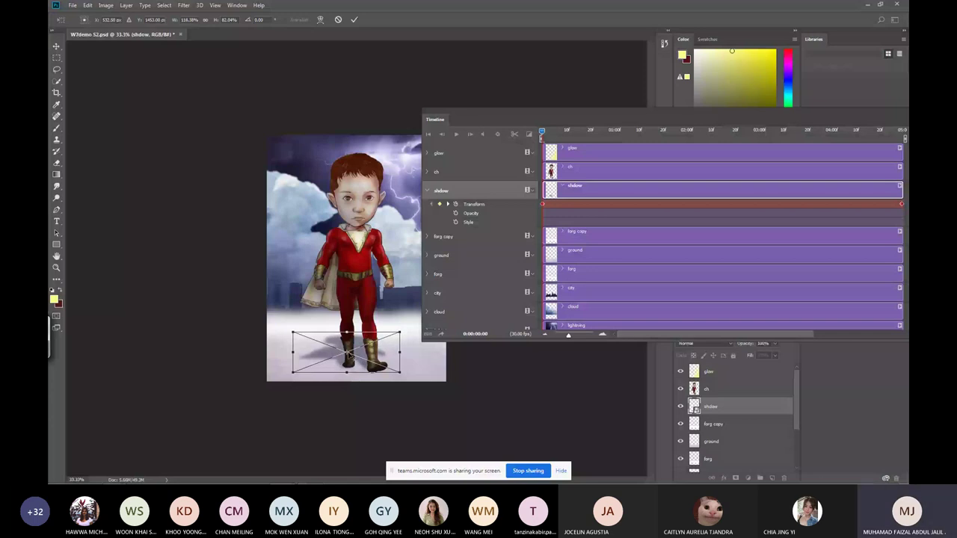
key(Return)
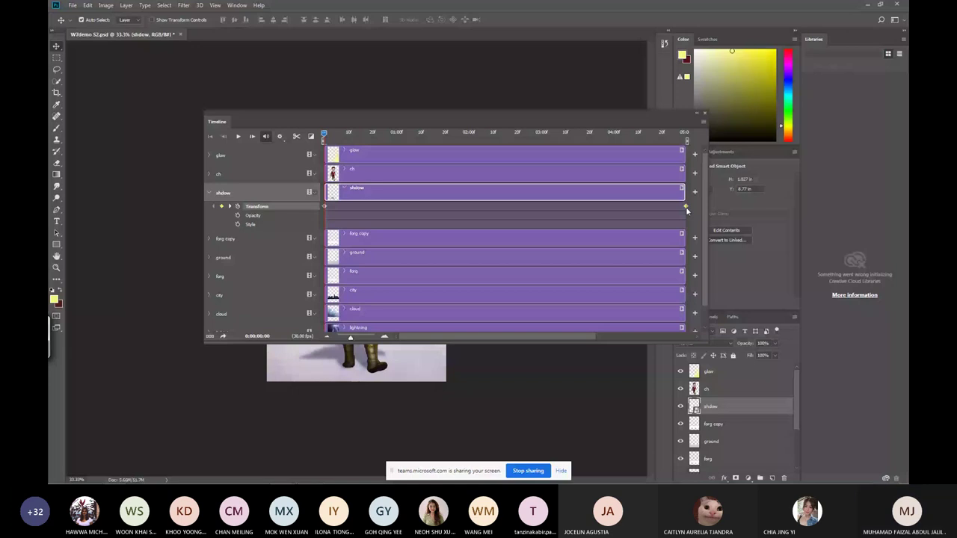
Add a shdow transform keyframe at 0:00:01:06 with the shadow widened to about 132% and flattened to about 67% height.
click(390, 132)
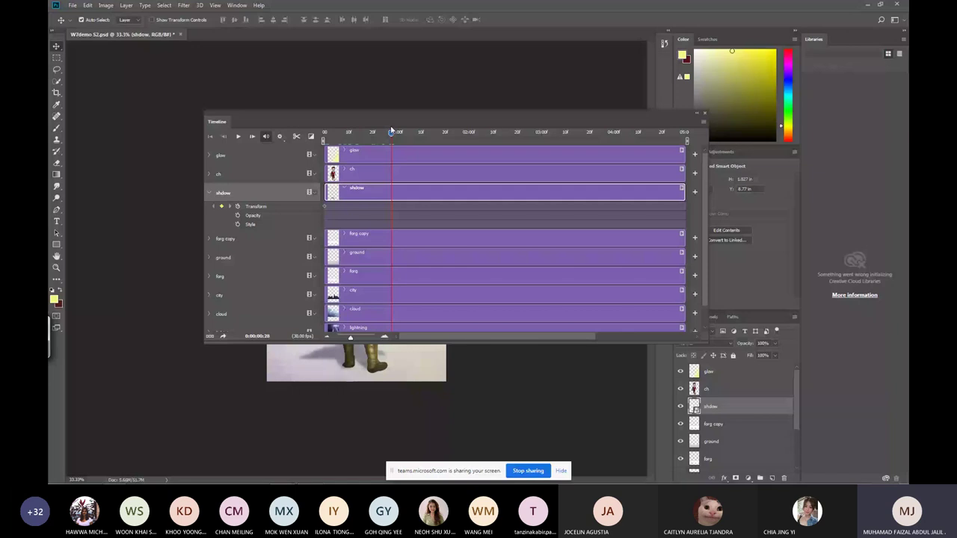
drag(390, 131, 410, 132)
click(210, 155)
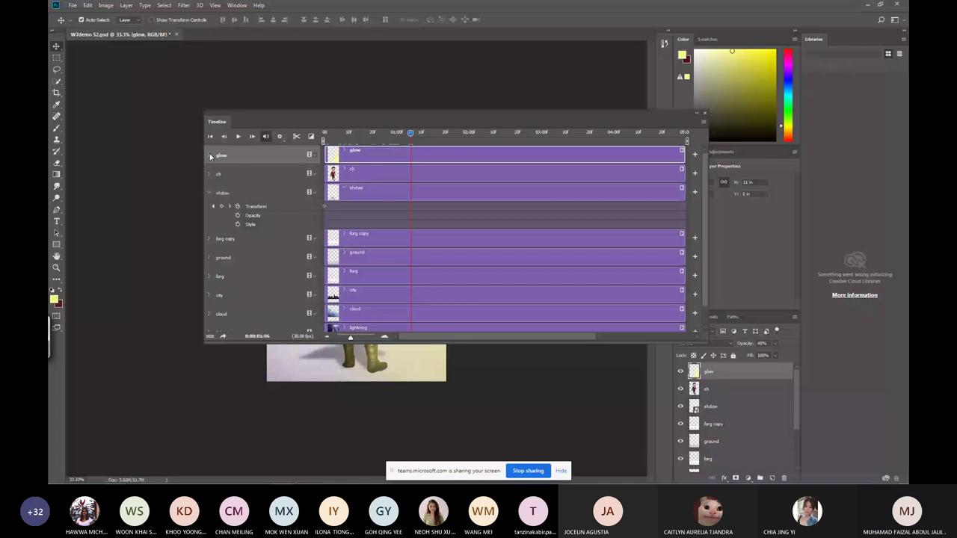
click(222, 193)
drag(269, 121, 463, 101)
key(ctrl+t)
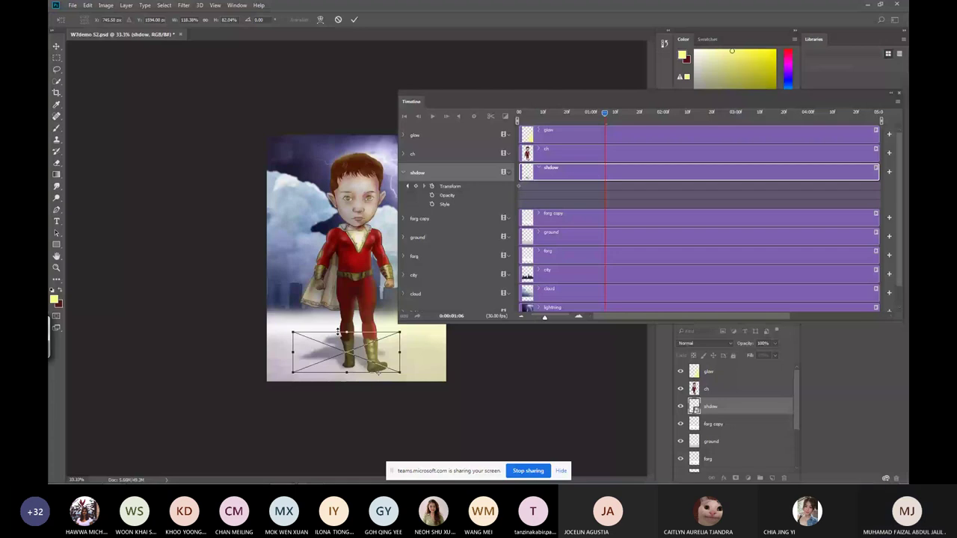
drag(338, 331, 347, 343)
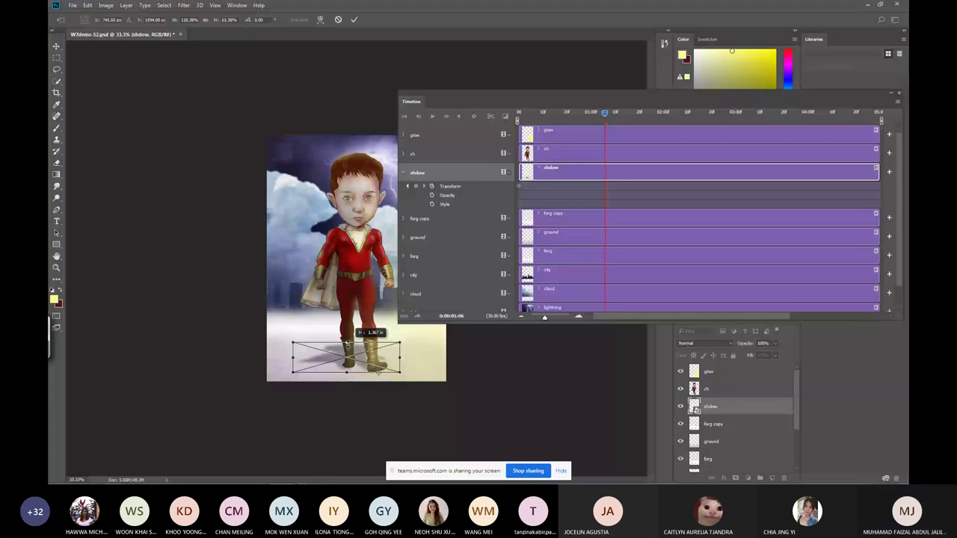
drag(292, 343, 281, 341)
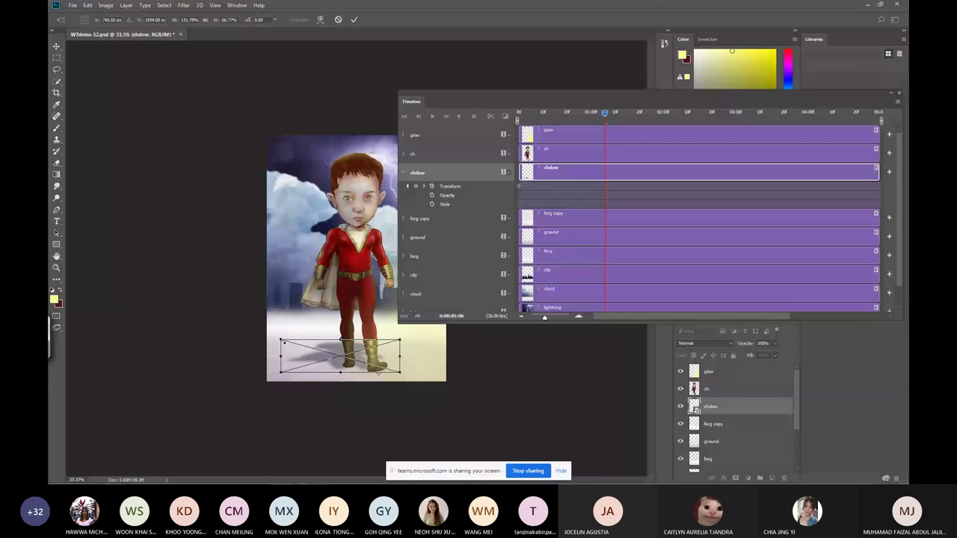
key(Return)
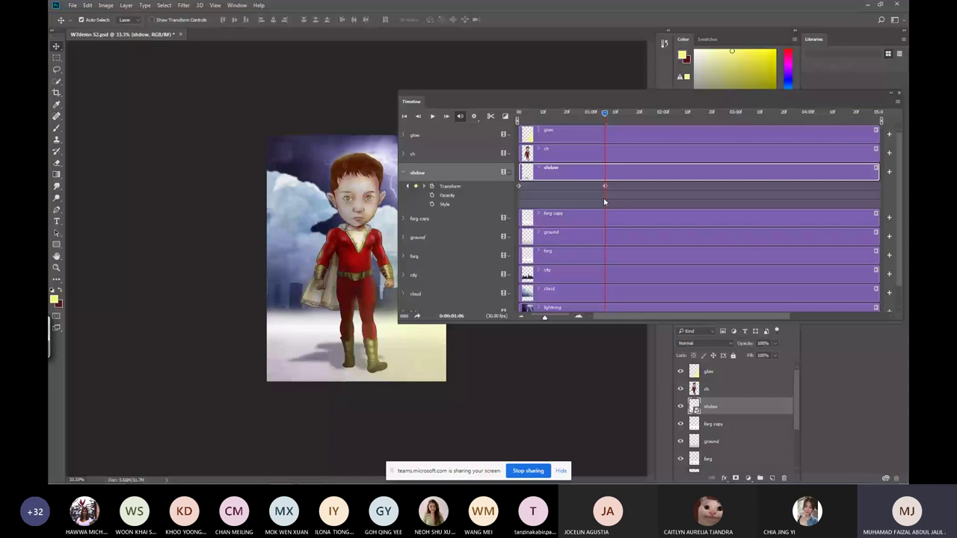
Move the second shdow transform keyframe to the clip's end at 0:00:04:29, with the playhead on the same frame.
drag(604, 185, 876, 188)
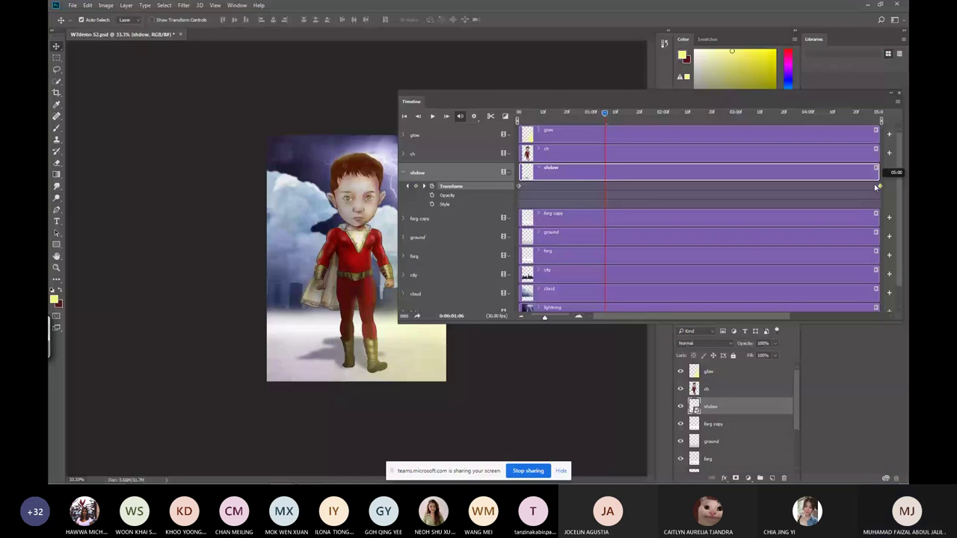
click(859, 112)
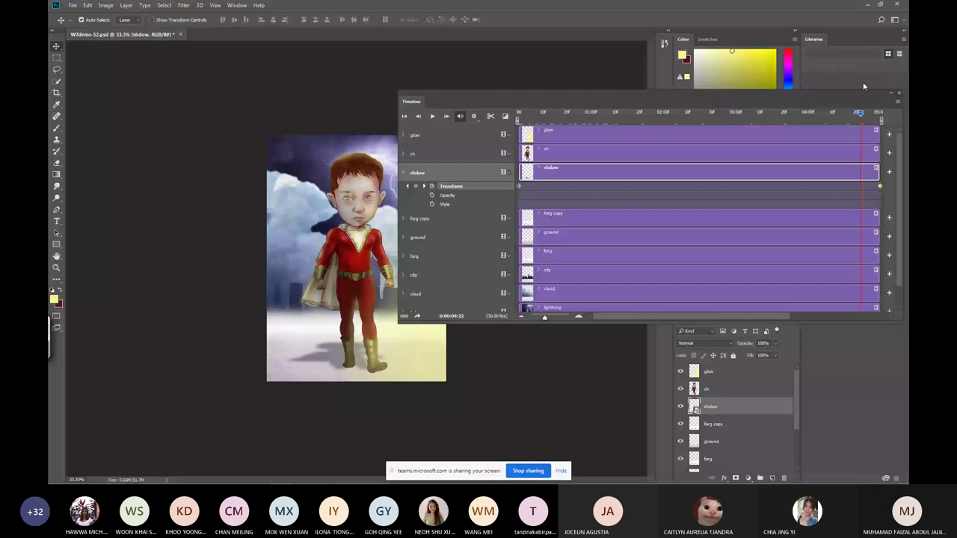
click(860, 112)
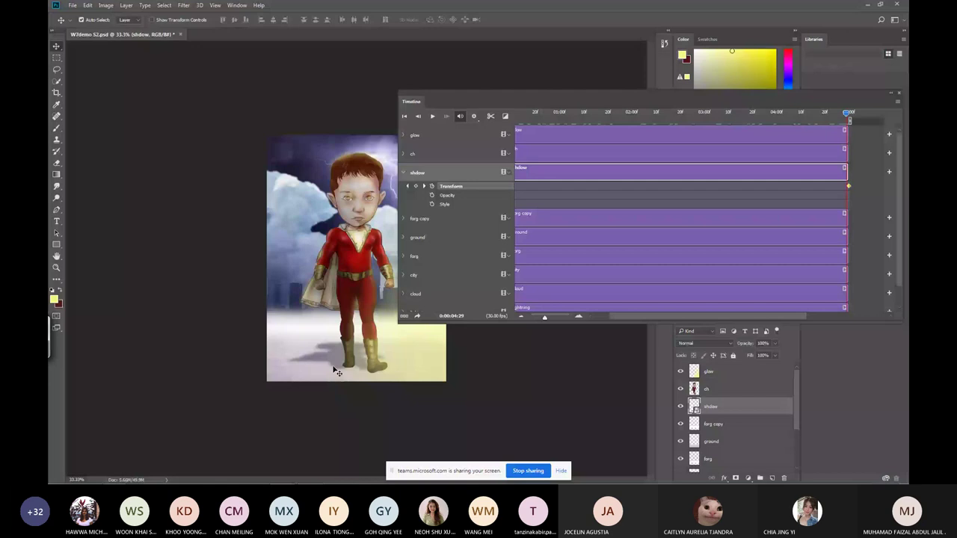
click(337, 372)
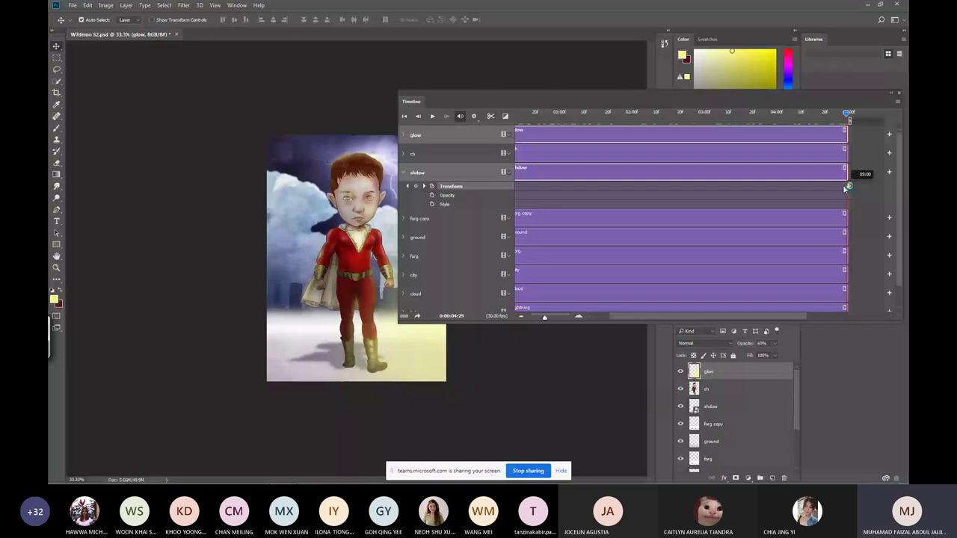
click(846, 188)
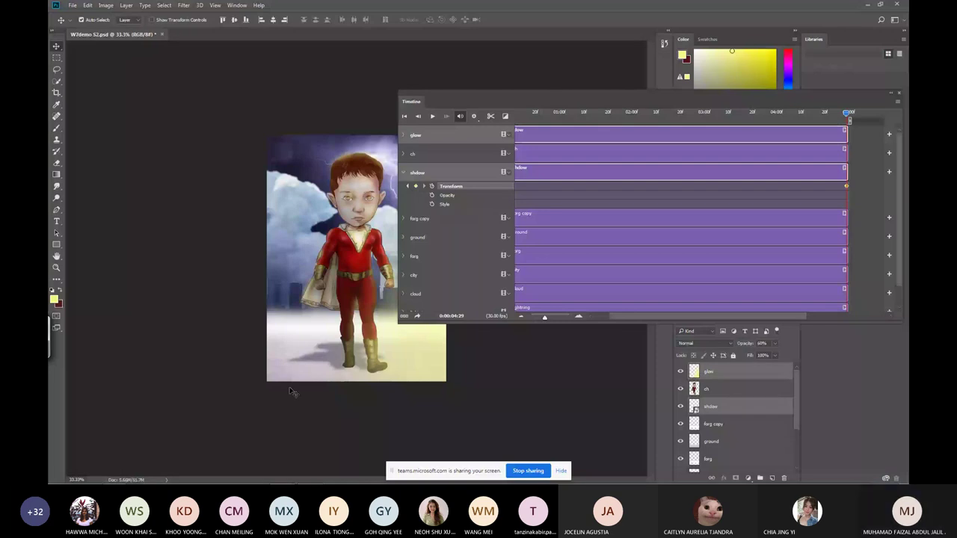
Reshape the shdow layer at the 0:00:04:29 transform keyframe to about 116% width and 82% height.
click(584, 184)
key(ctrl+t)
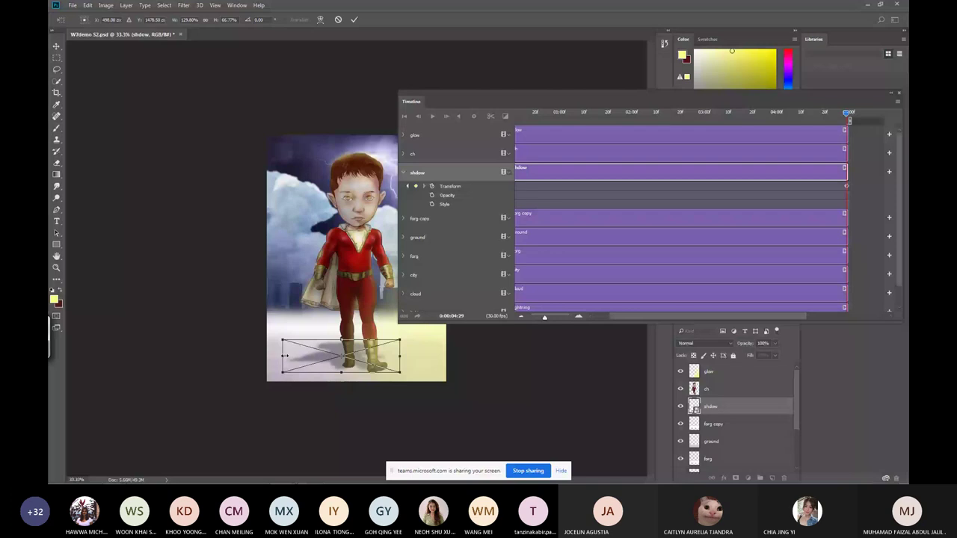
drag(341, 339, 347, 331)
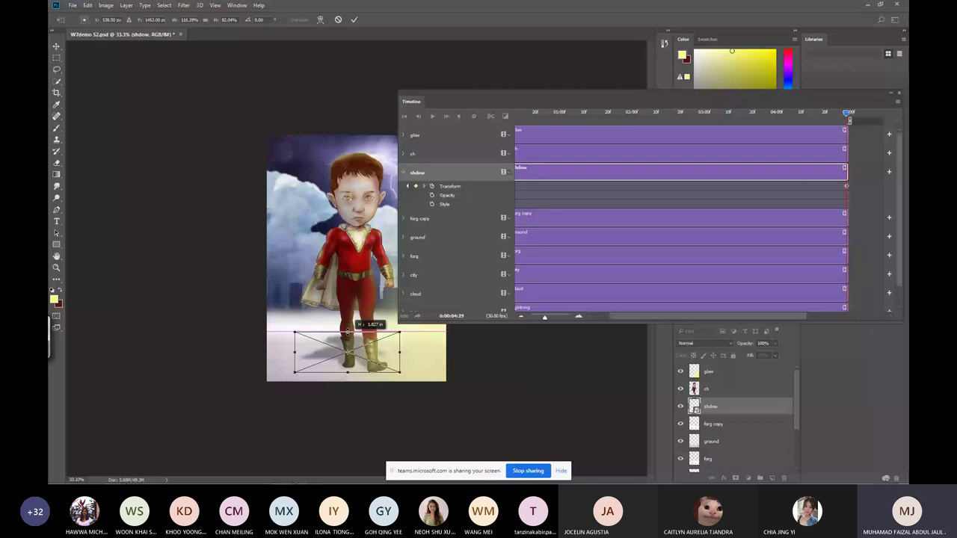
key(Return)
Reshape the shadow at the timeline start to about 124% width and 64% height, and scrub through the timeline to review the change.
click(800, 114)
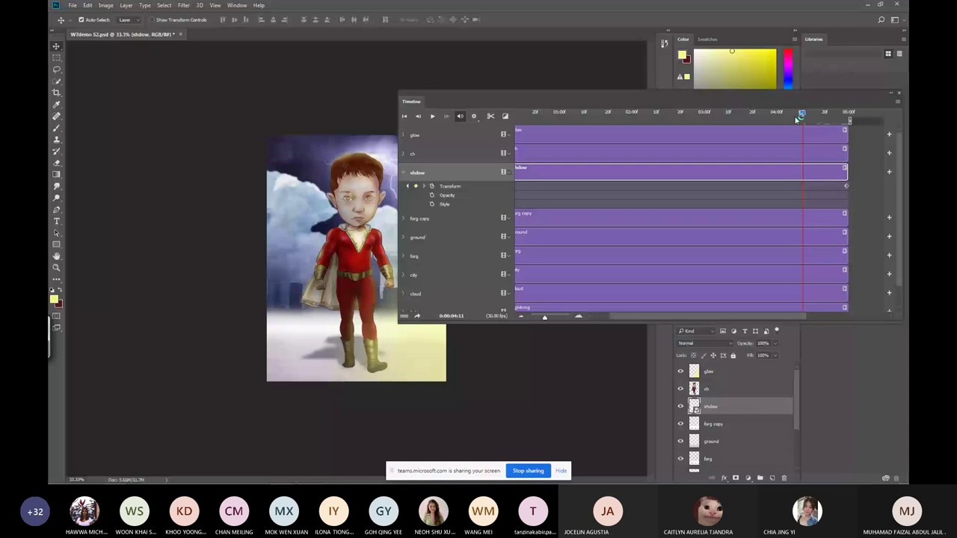
drag(797, 119, 519, 191)
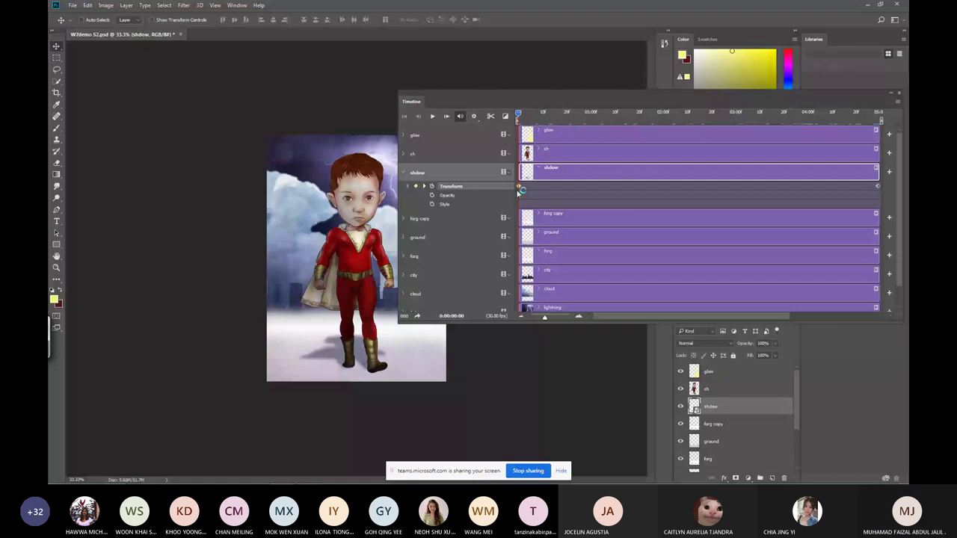
key(ctrl+t)
drag(287, 353, 288, 353)
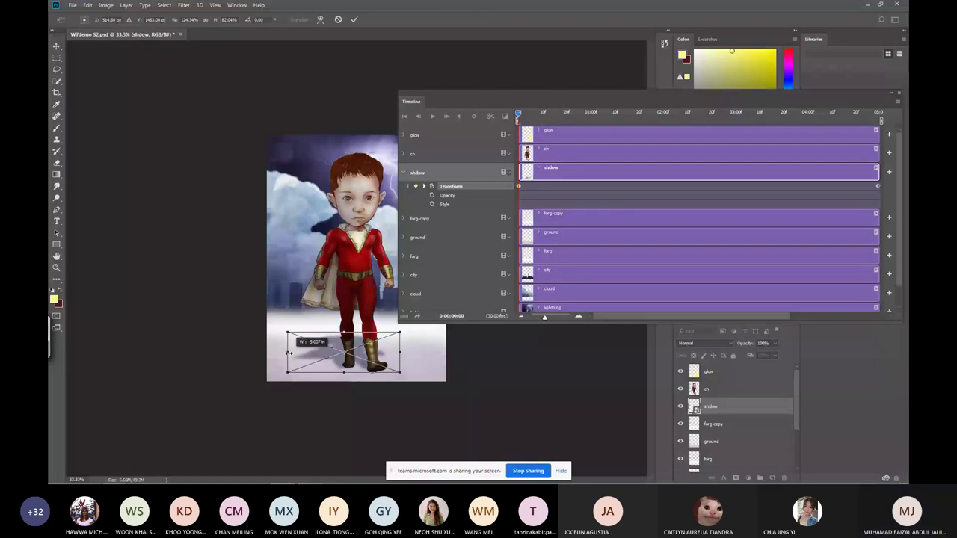
drag(344, 332, 344, 342)
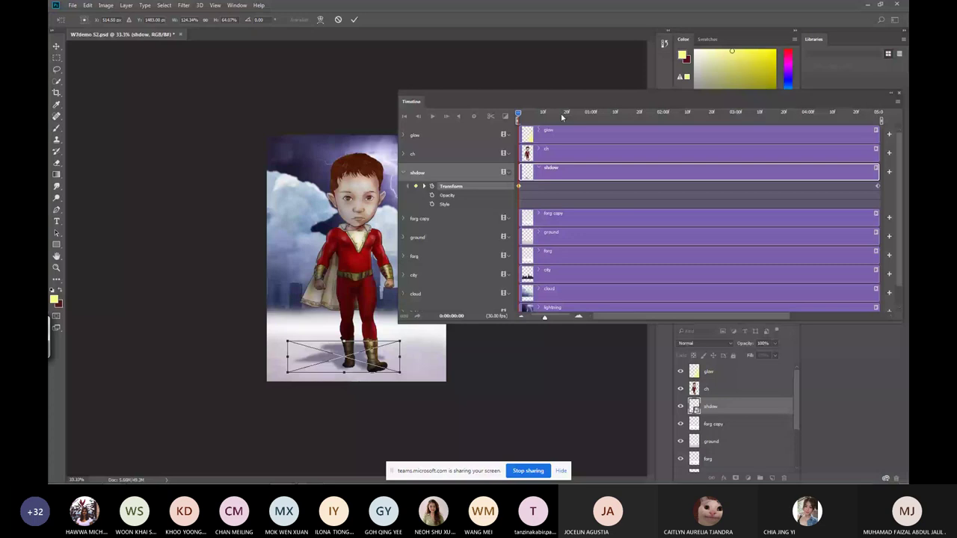
drag(562, 118, 702, 110)
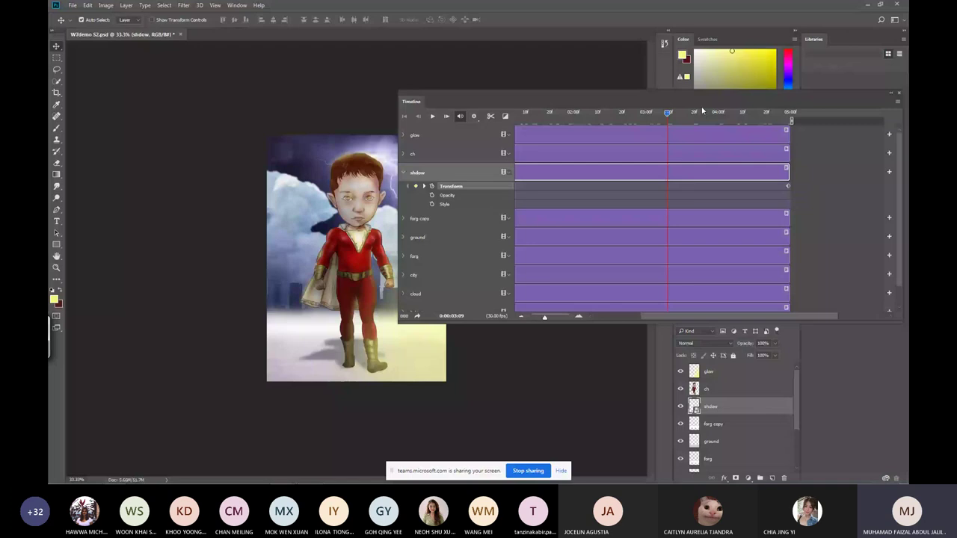
key(ctrl+minus)
key(End)
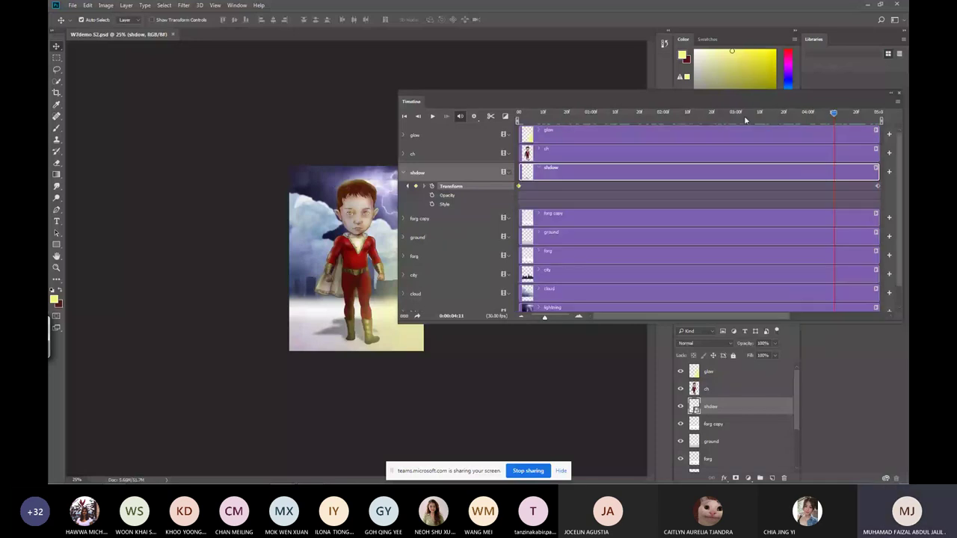
click(595, 112)
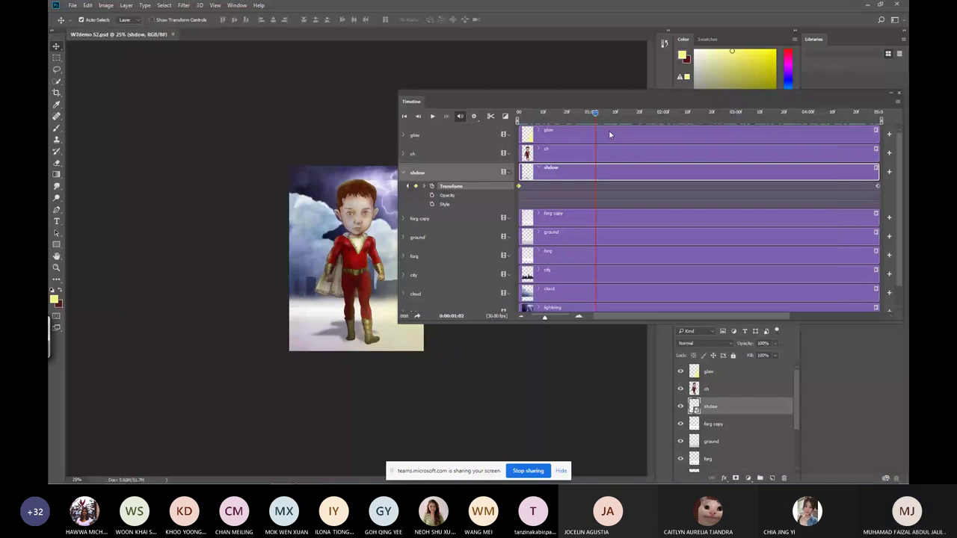
Keyframe the lightning layer's opacity at 100% at the timeline start and 0% at about 0:00:00:02.
click(405, 116)
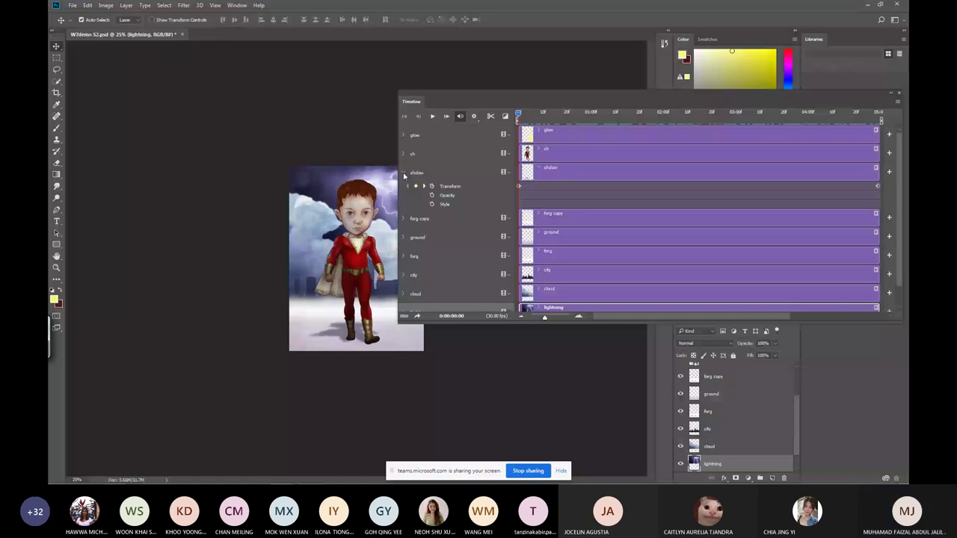
click(403, 174)
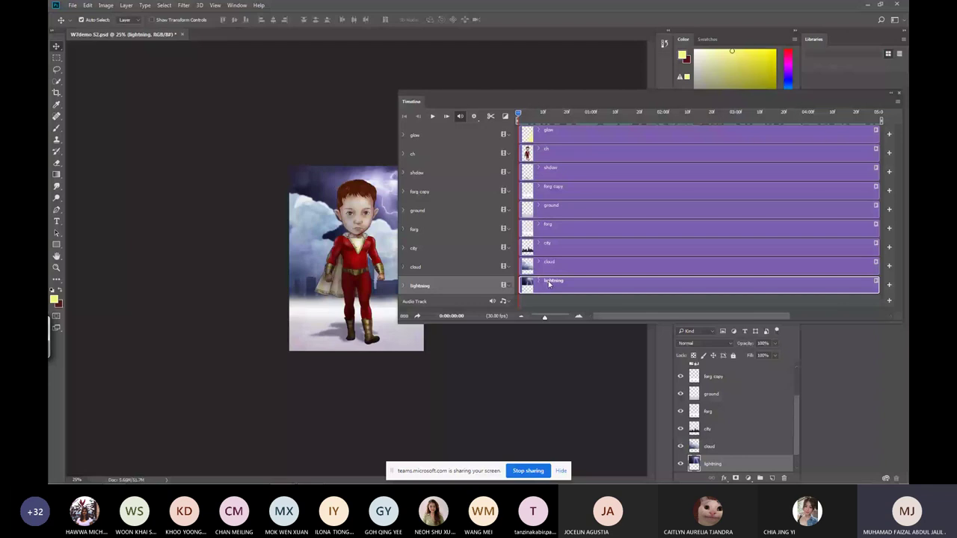
click(406, 289)
click(536, 114)
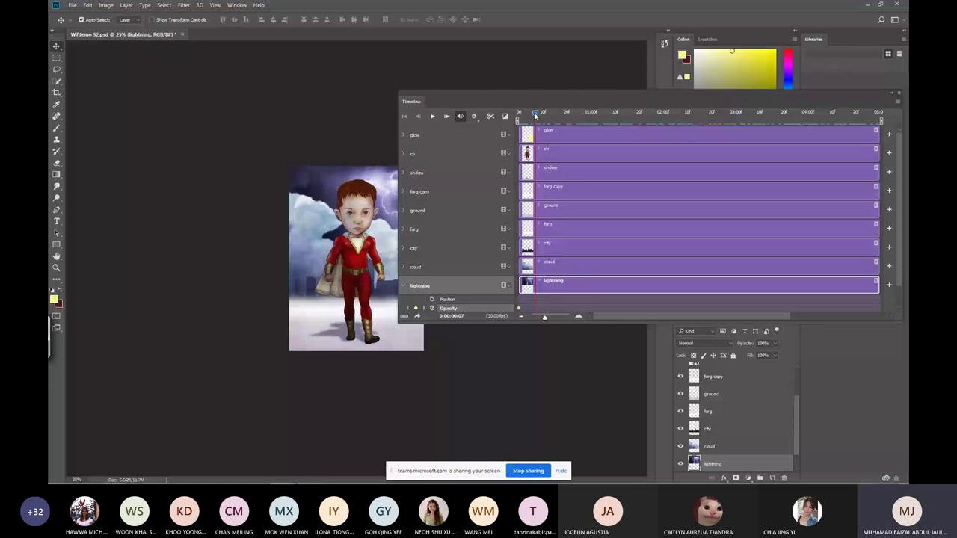
click(744, 344)
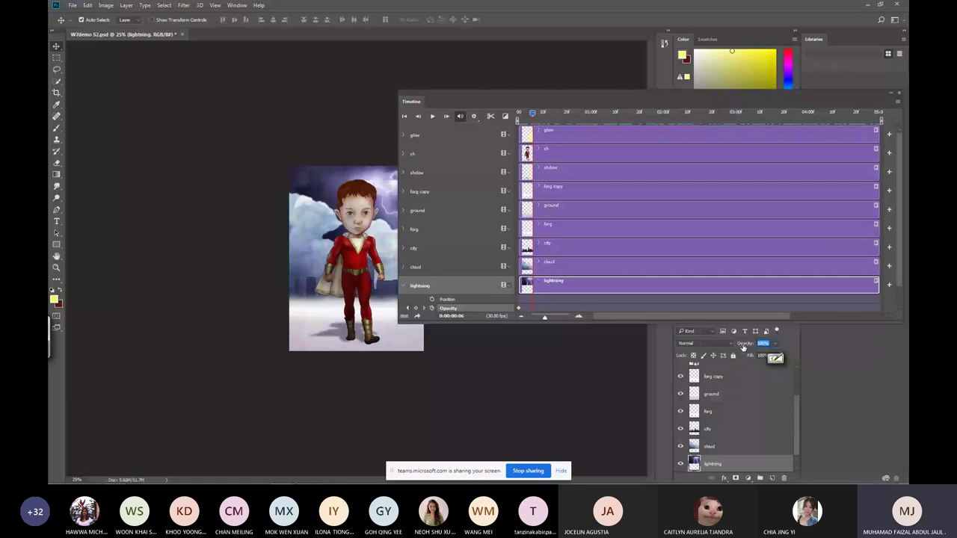
text(1)
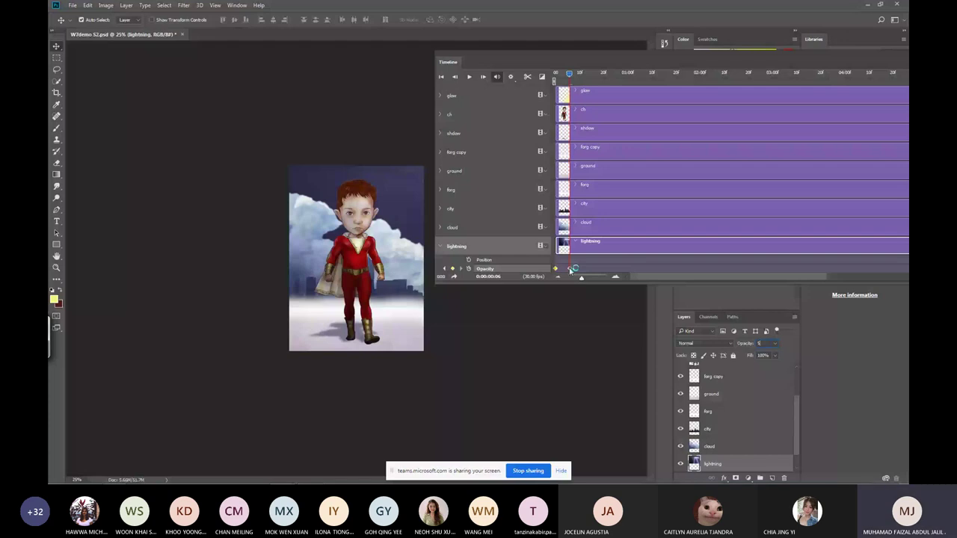
text(0)
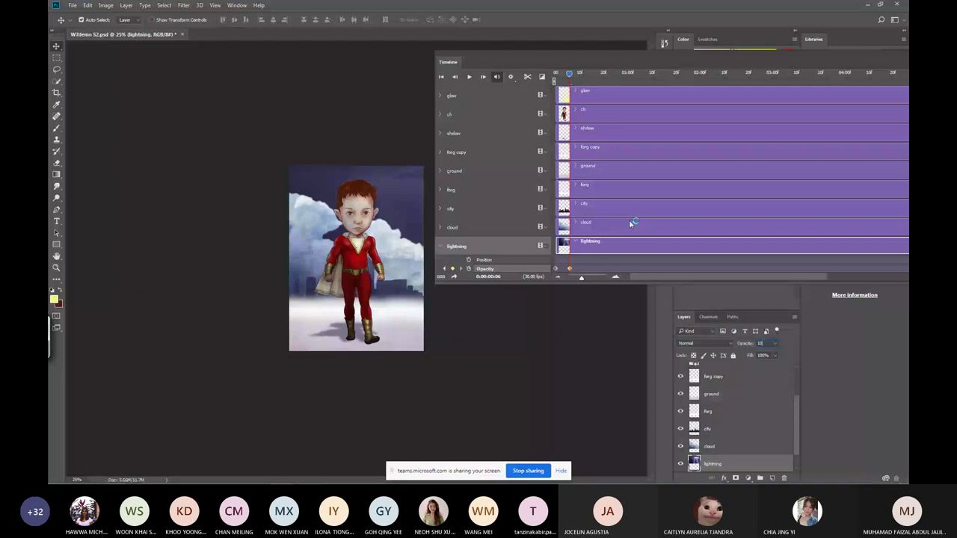
text(0)
key(Return)
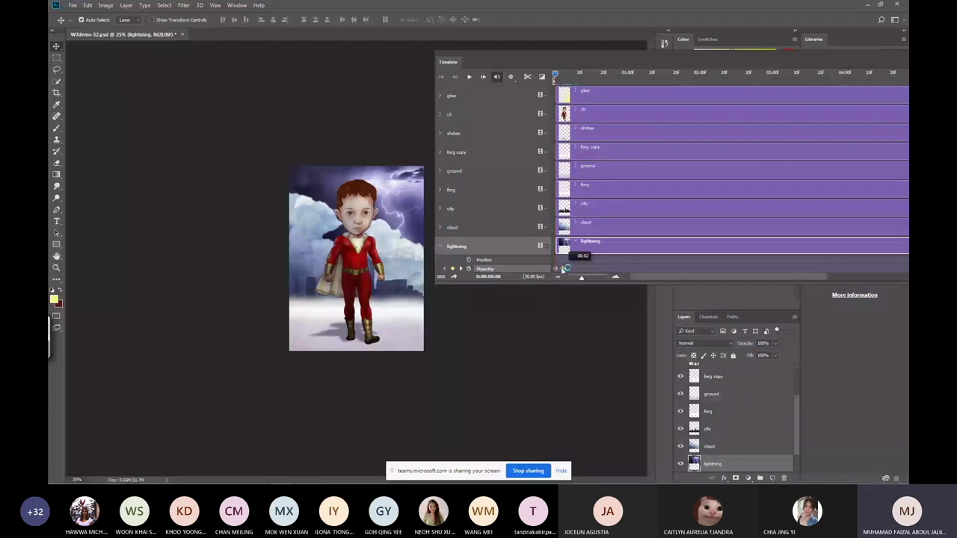
Continue the lightning flicker with opacity keyframes of 100% at 0:00:00:07, 0% at 0:00:00:11, 100% at 0:00:00:15 and 0% at 0:00:00:20.
click(573, 73)
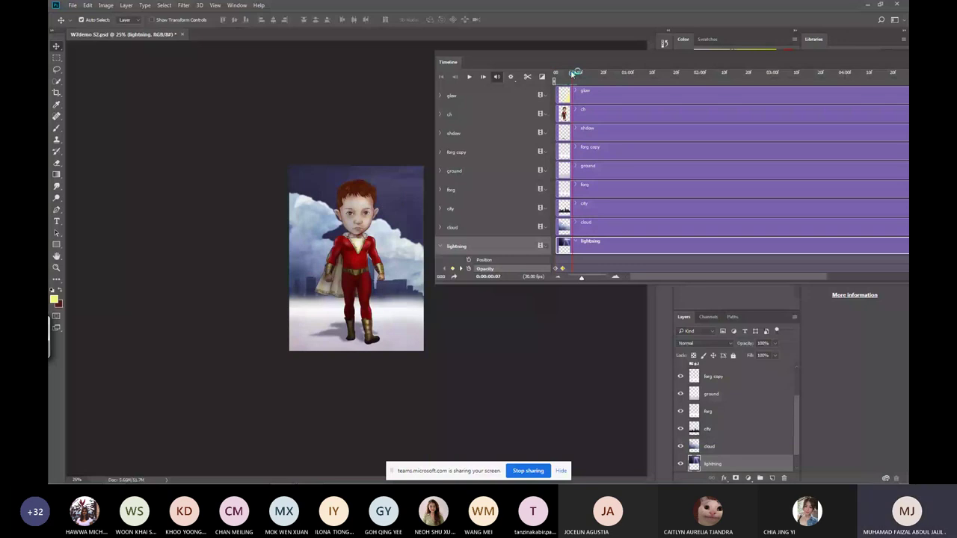
key(0)
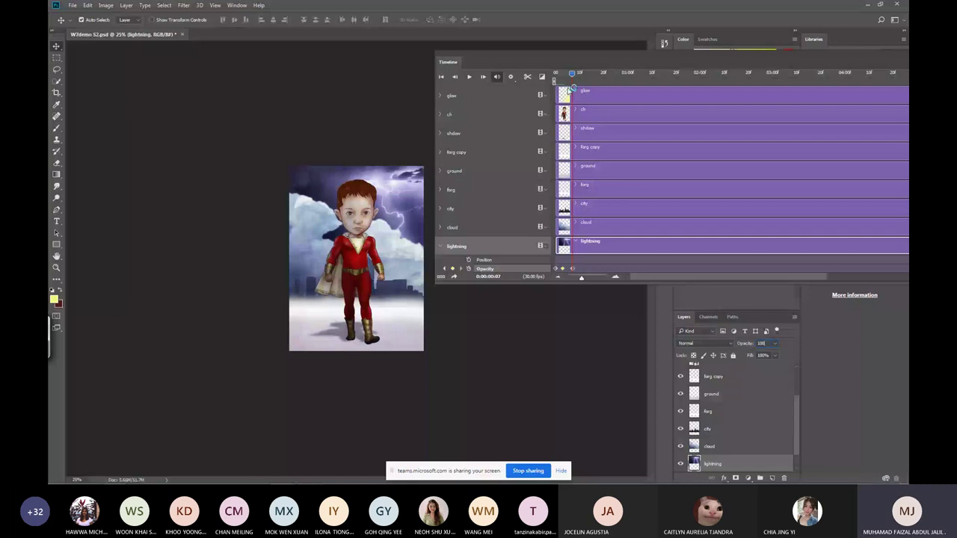
drag(572, 89, 588, 91)
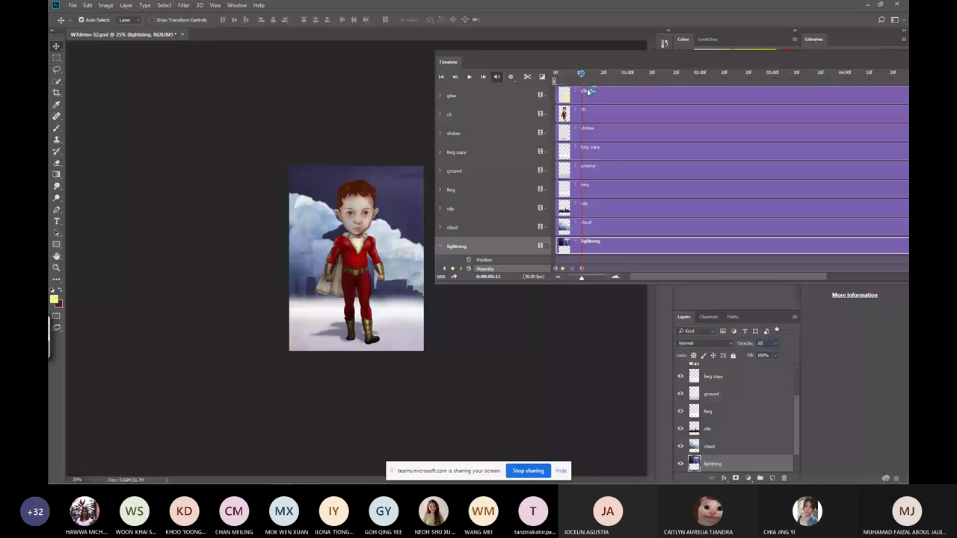
drag(588, 92, 598, 78)
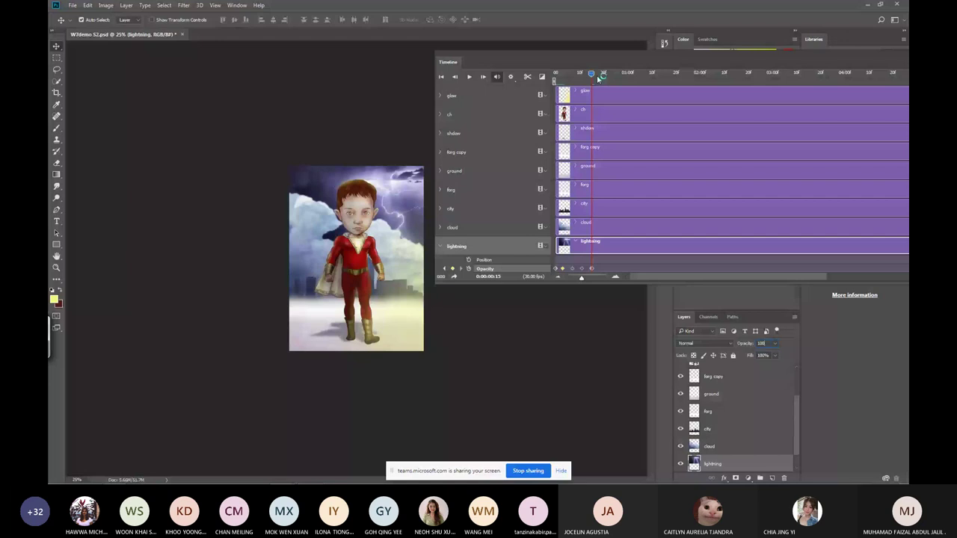
drag(598, 79, 602, 73)
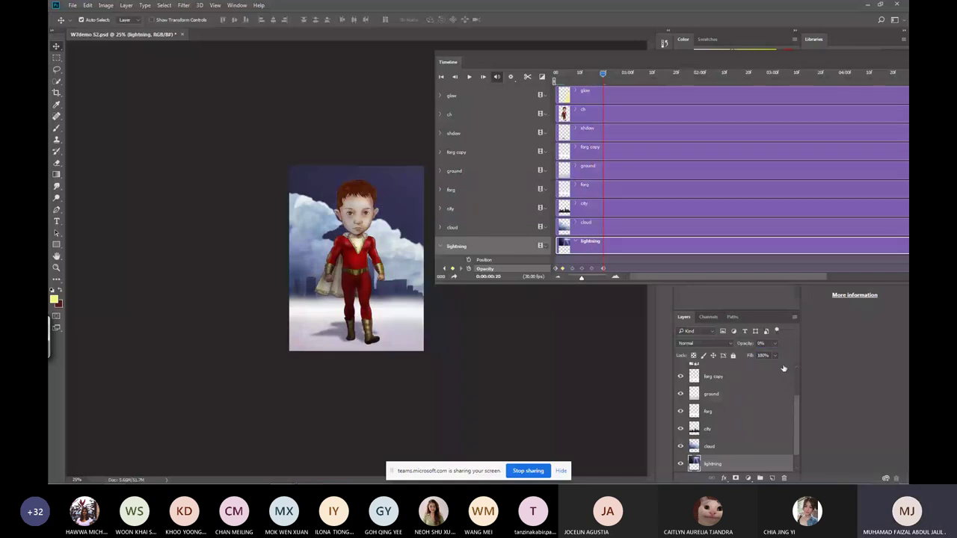
click(237, 5)
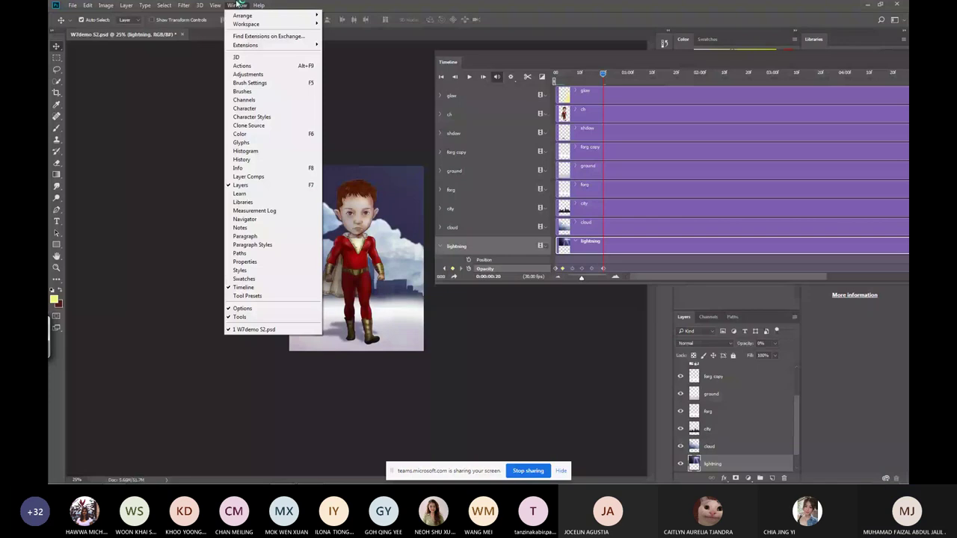
mouse_move(165, 9)
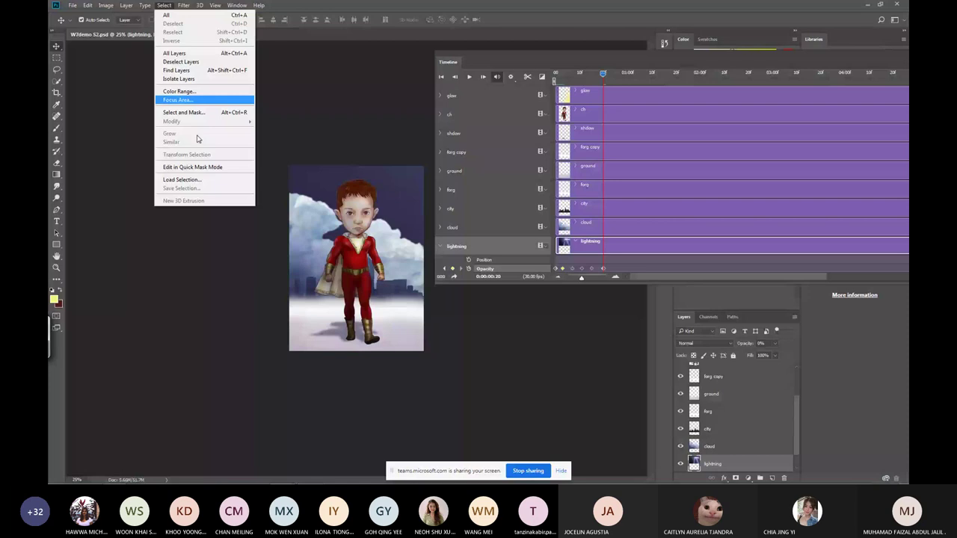
click(237, 6)
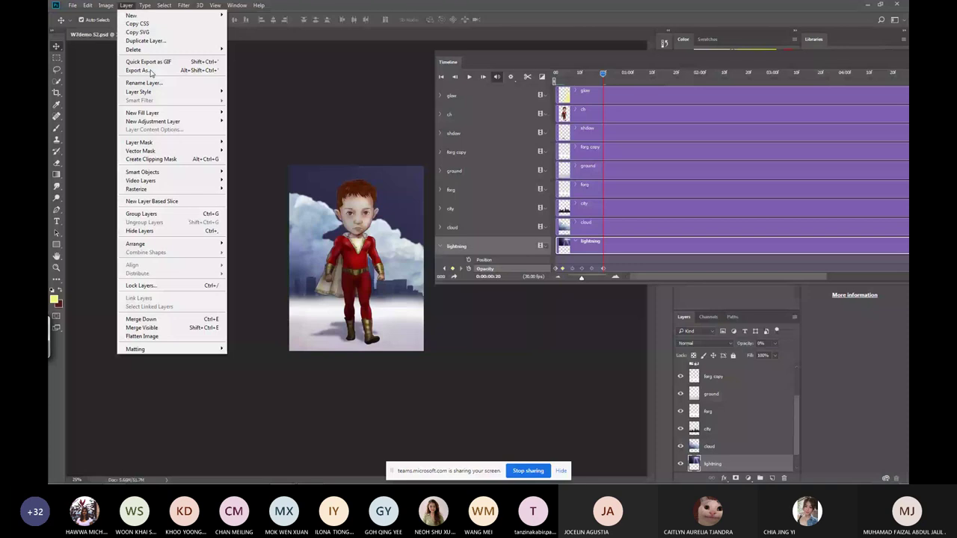
click(125, 6)
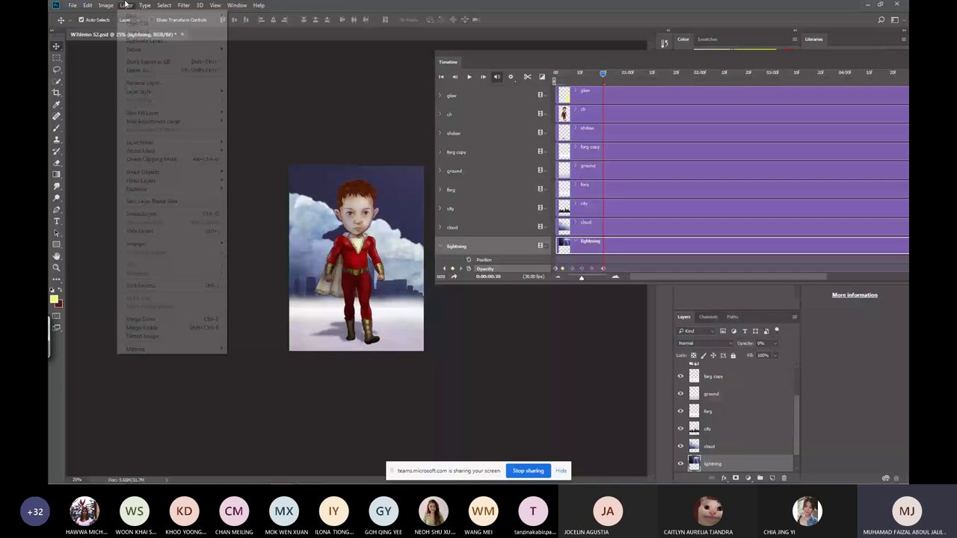
click(126, 5)
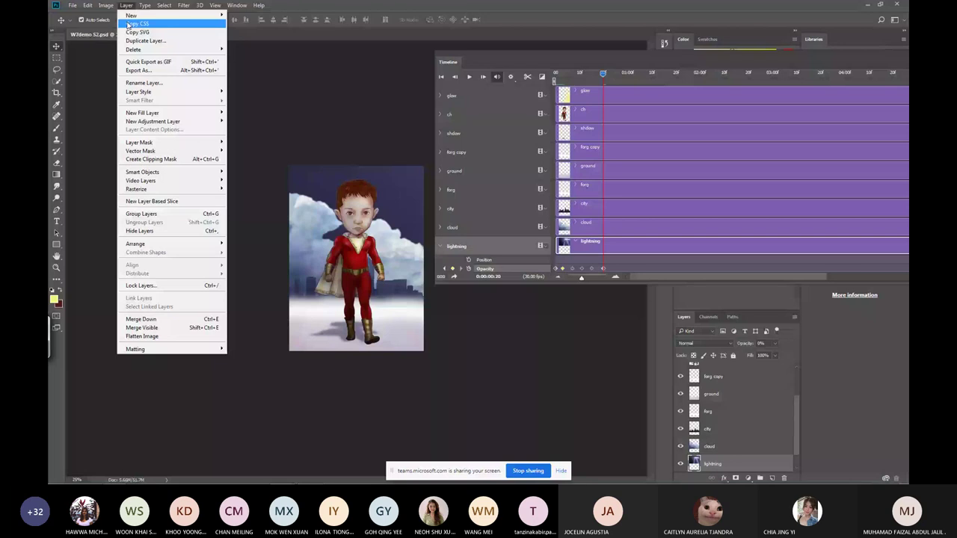
mouse_move(101, 9)
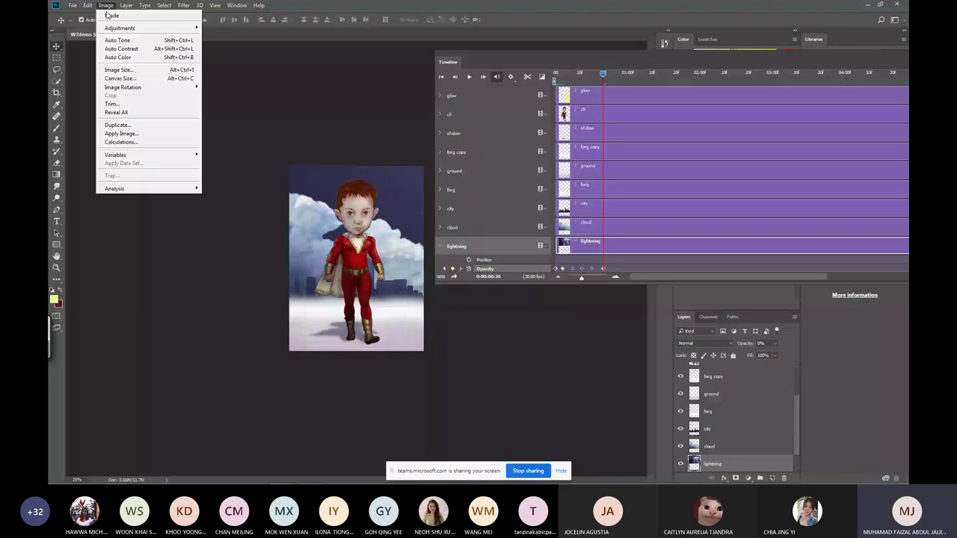
Preview the lightning flicker from the timeline start and shift its last opacity keyframe slightly earlier.
click(574, 70)
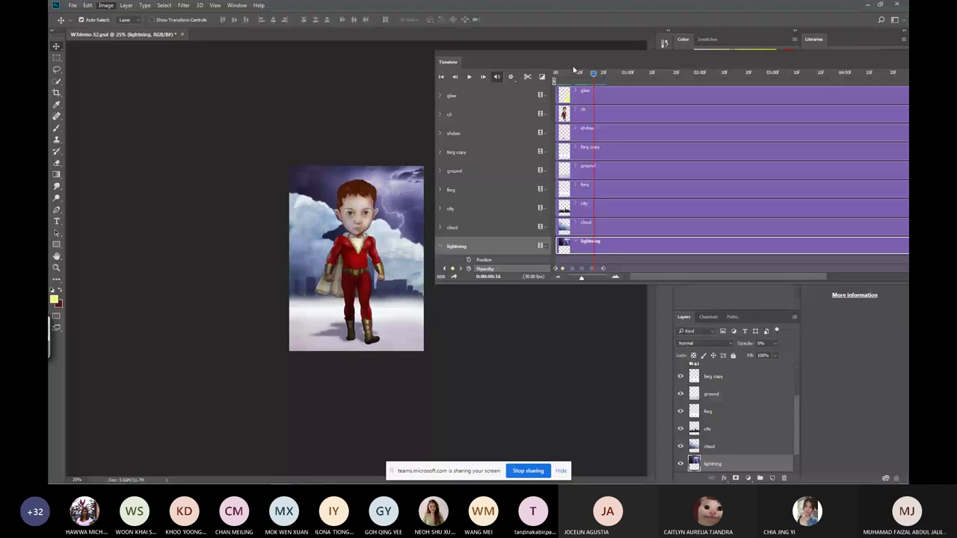
click(558, 72)
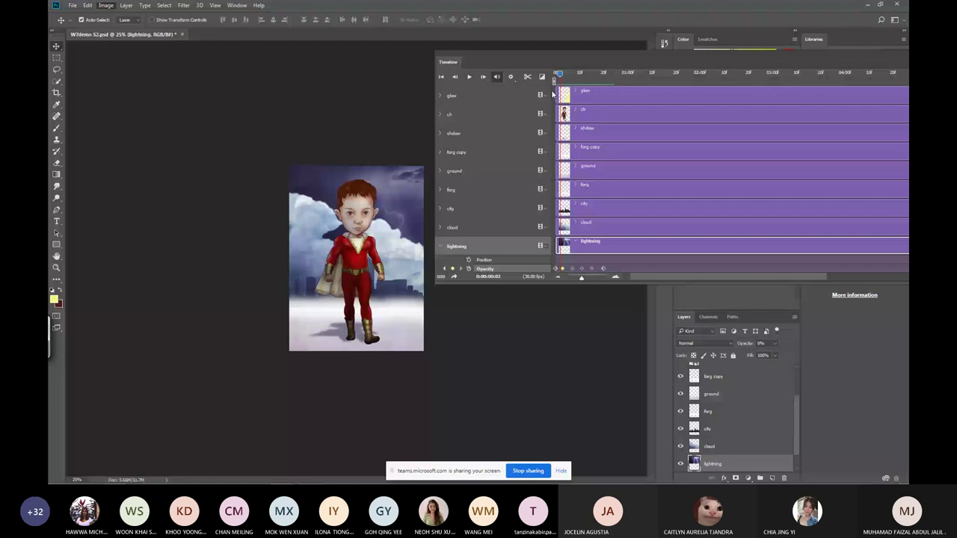
click(602, 269)
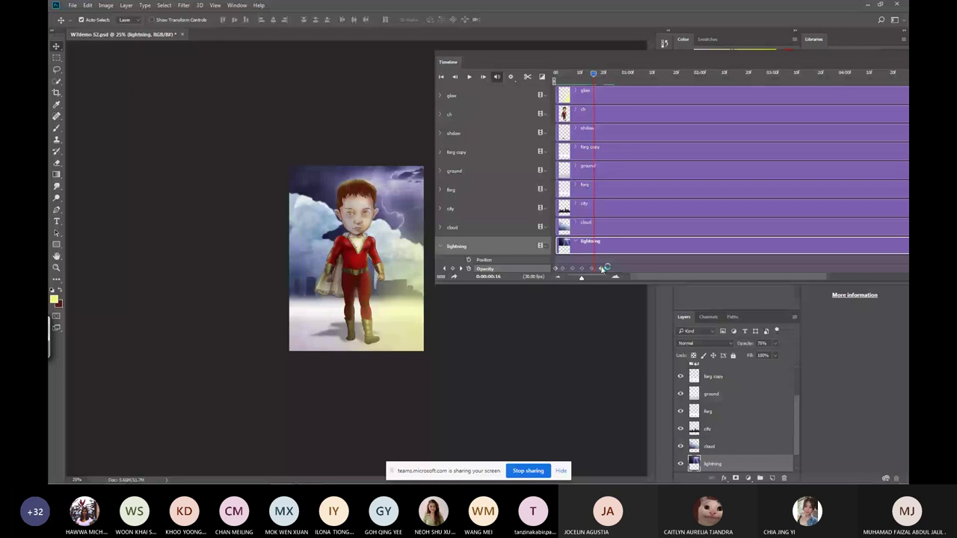
Try to duplicate all the lightning's opacity keyframes at 0:00:00:24, and undo the duplicate lightning layer.
right_click(603, 269)
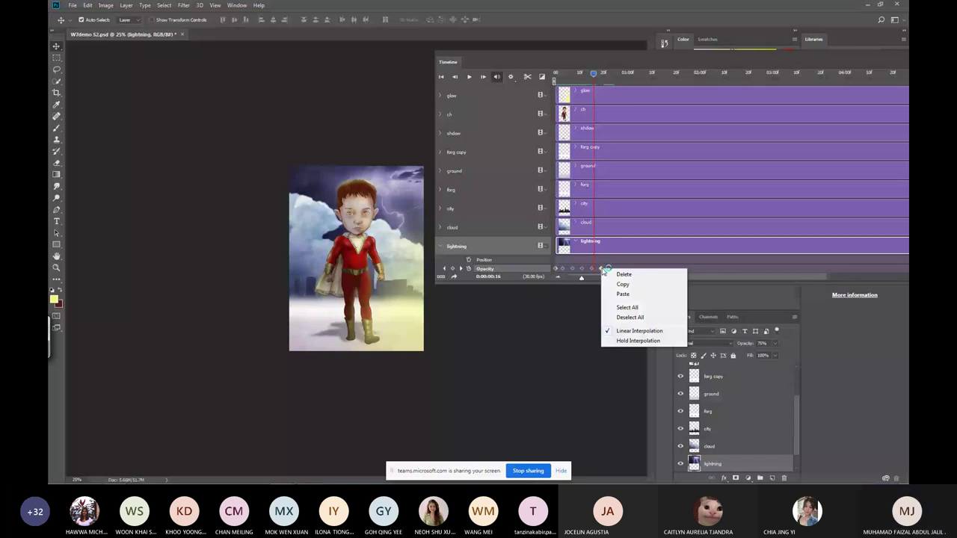
click(626, 308)
click(599, 73)
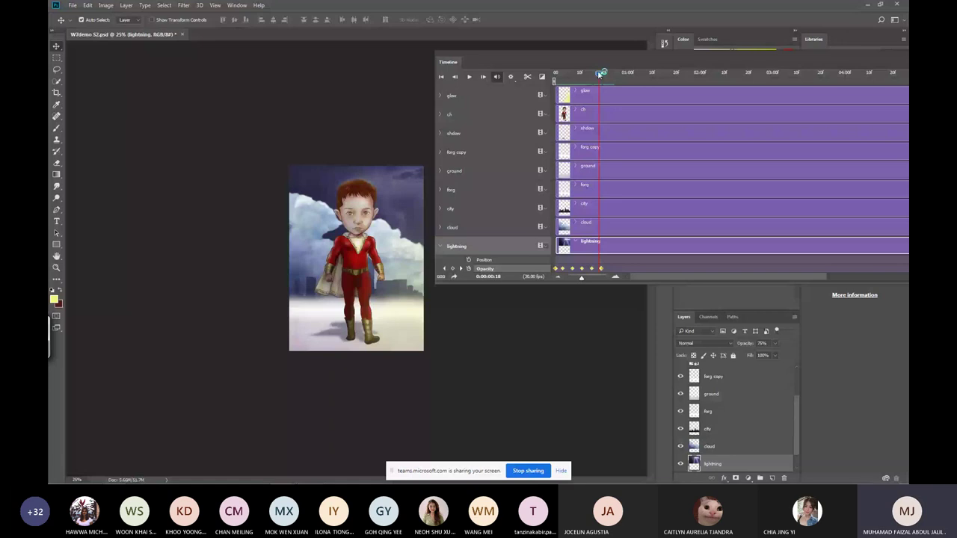
drag(599, 73, 613, 73)
click(602, 271)
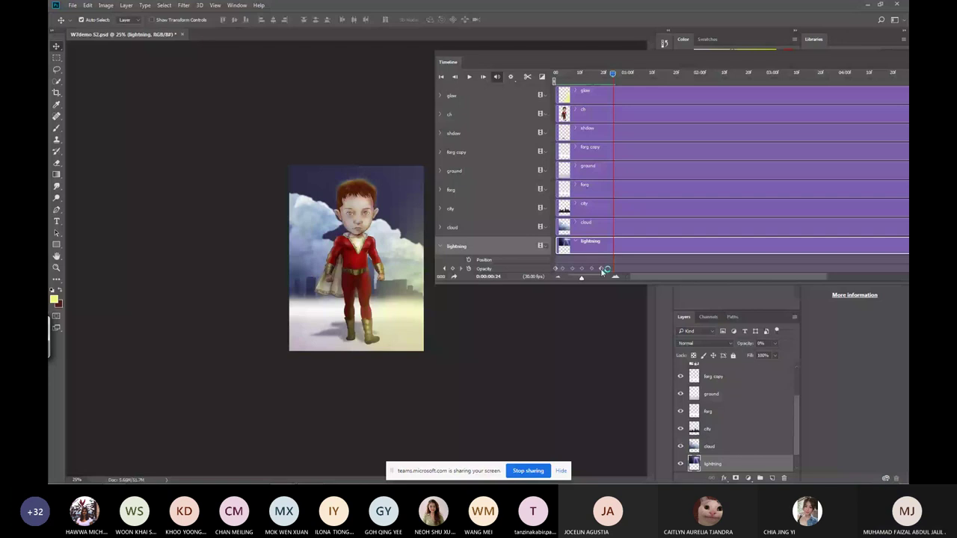
key(ctrl+j)
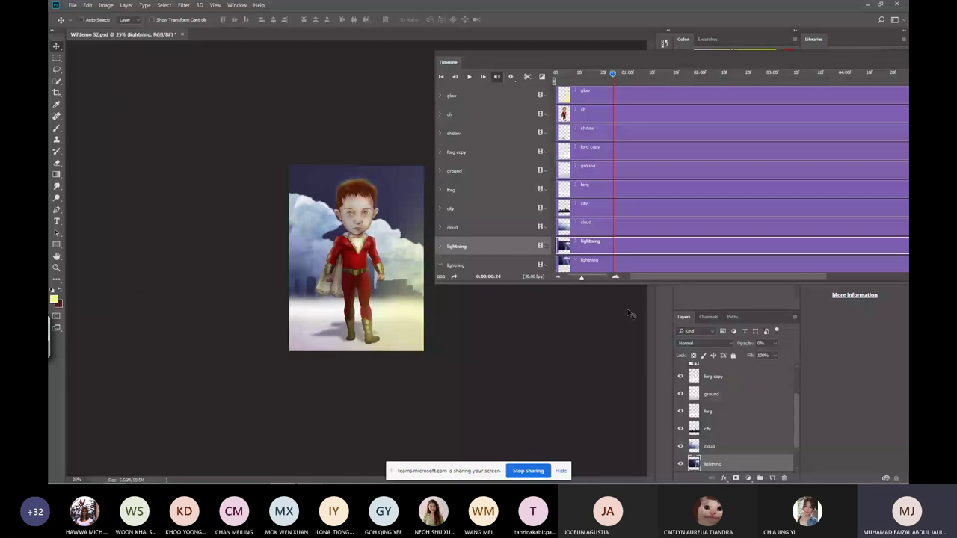
key(ctrl+z)
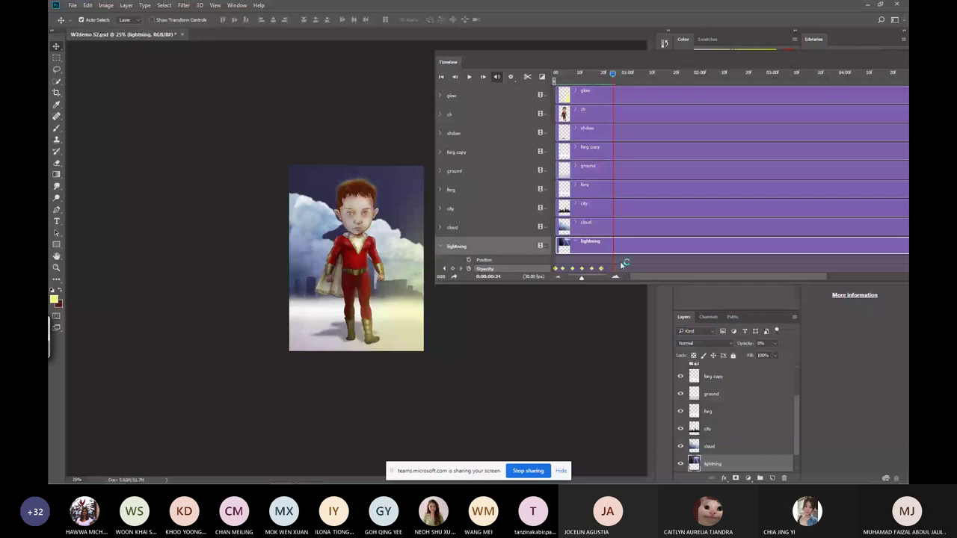
Add lightning opacity keyframes of 100% at 0:00:00:24, 0% at 0:00:00:28 and another at 0:00:01:02, and return to the timeline start.
key(0)
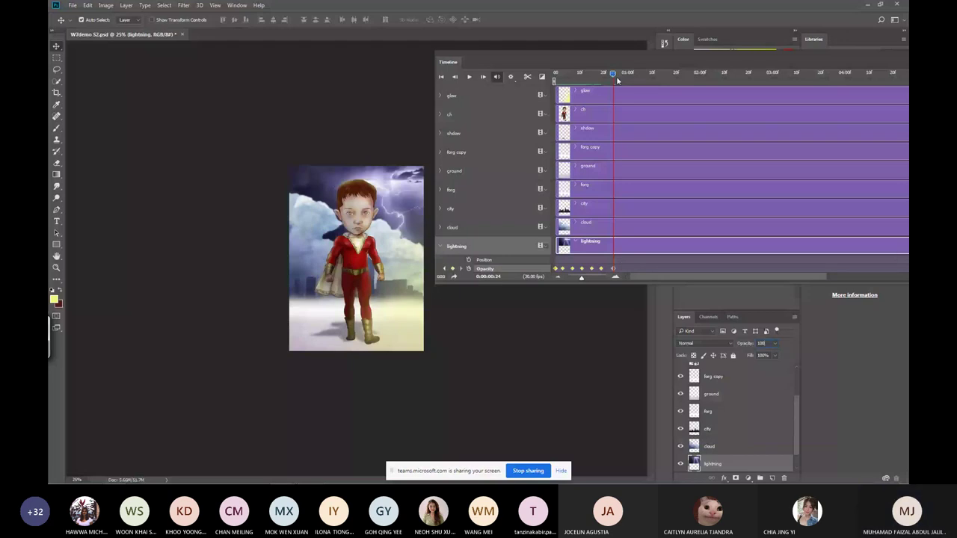
click(622, 74)
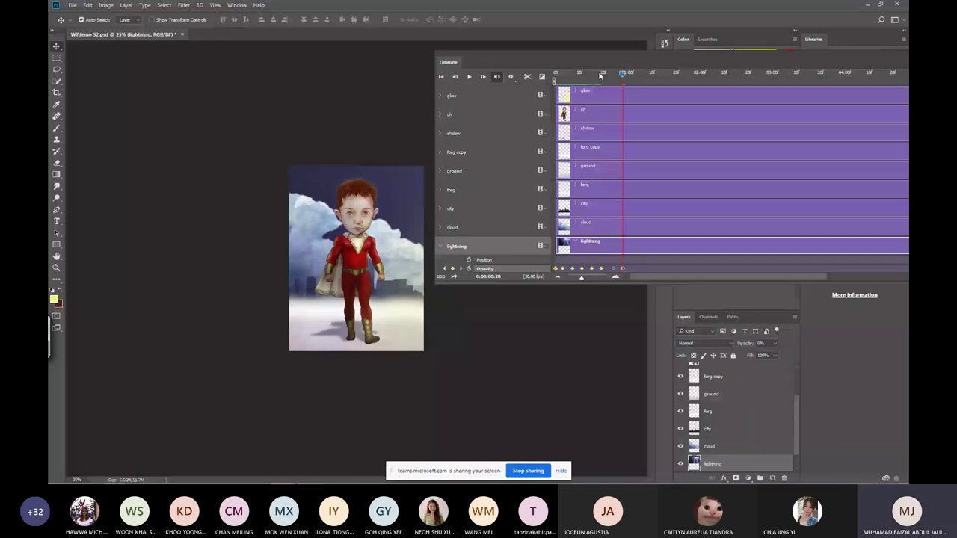
click(632, 73)
click(740, 343)
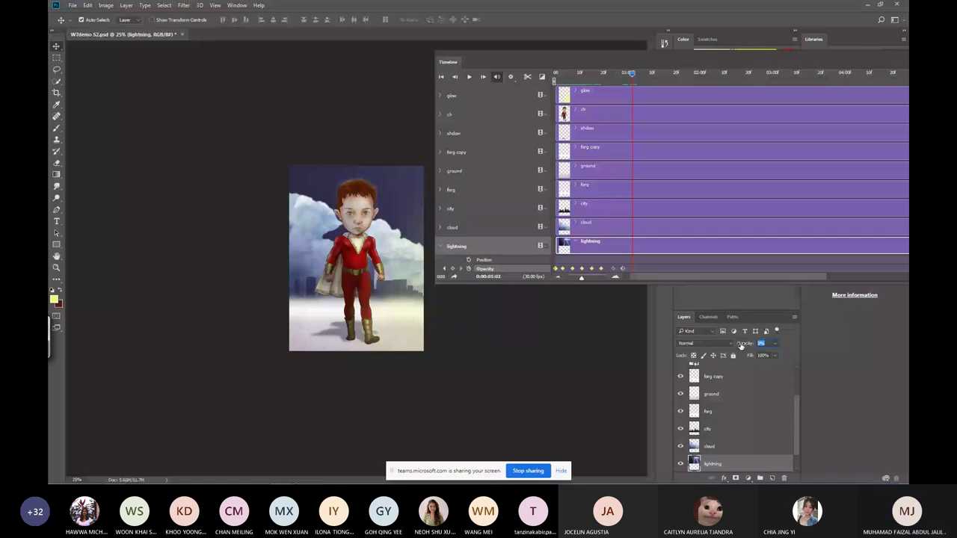
key(Home)
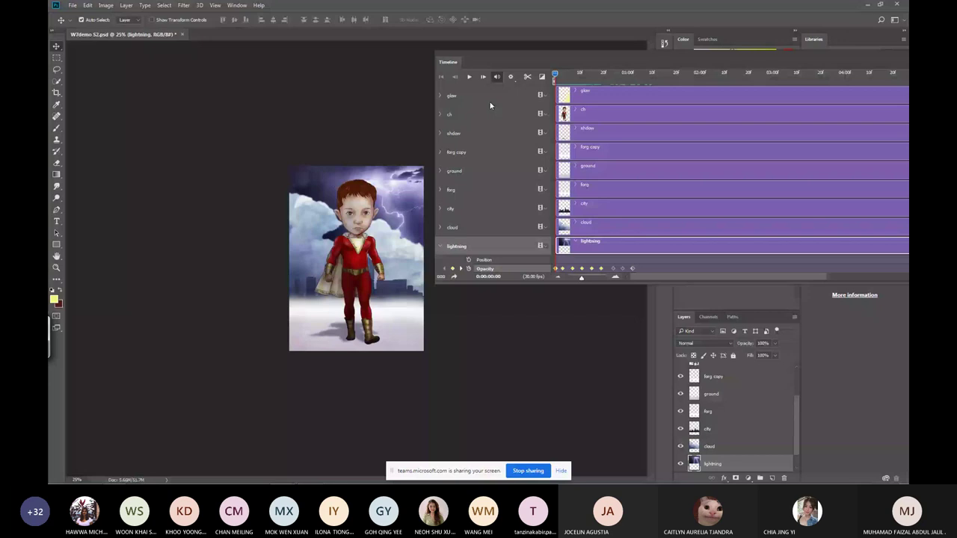
Preview the animation and add a 0% opacity keyframe to the lightning layer at 0:00:01:06.
key(space)
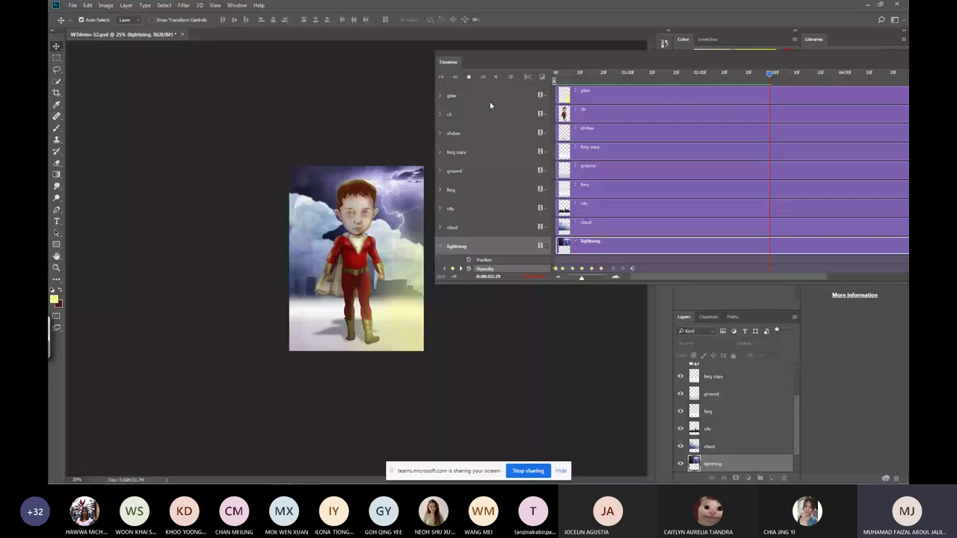
key(space)
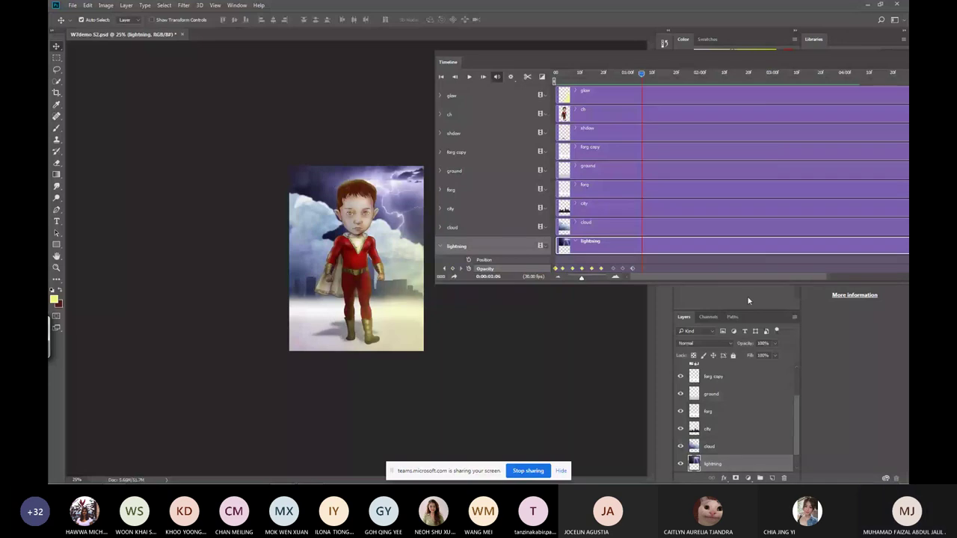
click(763, 343)
text(0)
key(Return)
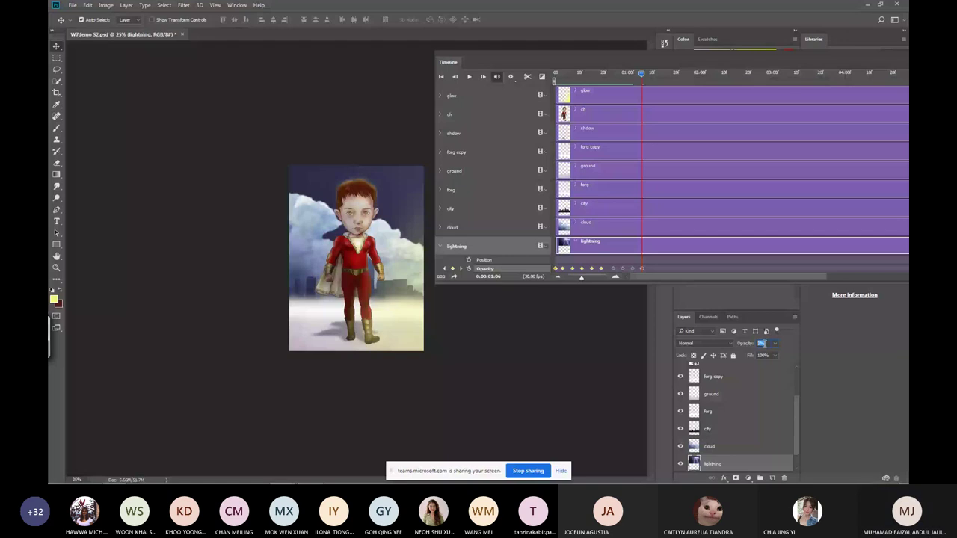
Play the timeline from the first frame to check the lightning flicker.
click(441, 76)
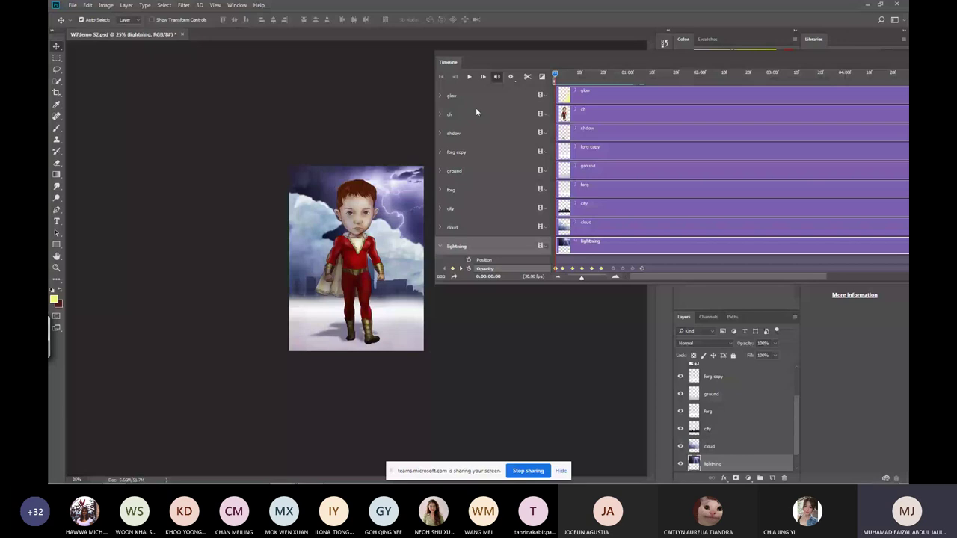
key(space)
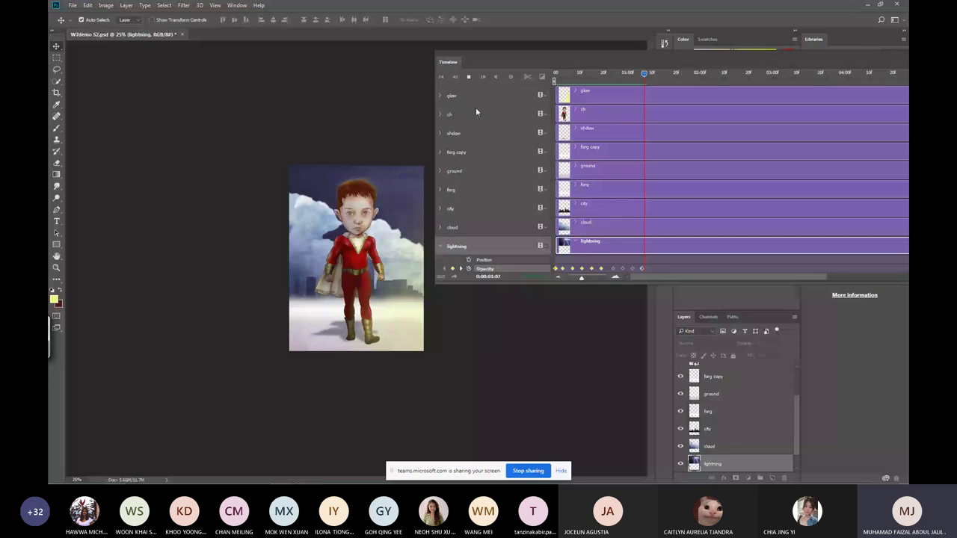
key(space)
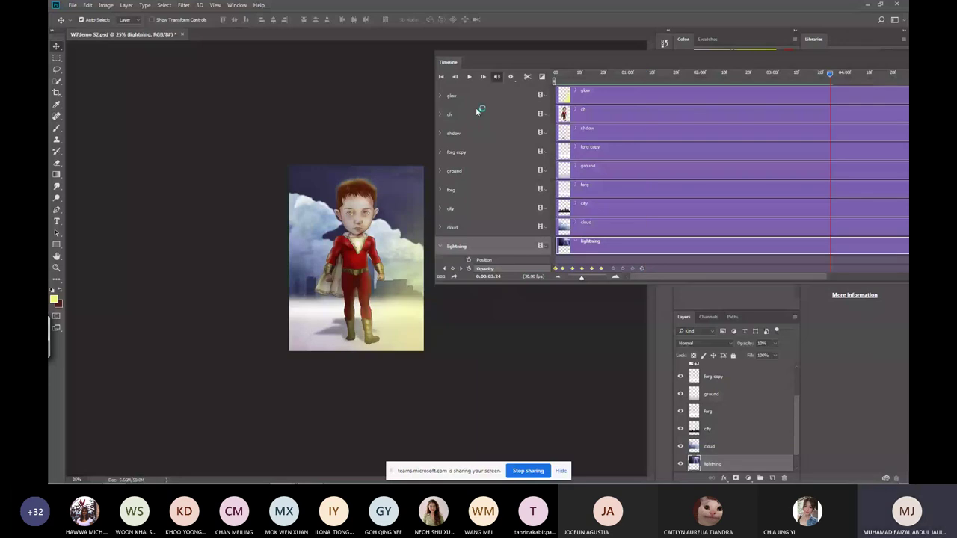
Expand the cloud layer's timeline properties and enable Position keyframing, with a keyframe at the start.
click(379, 241)
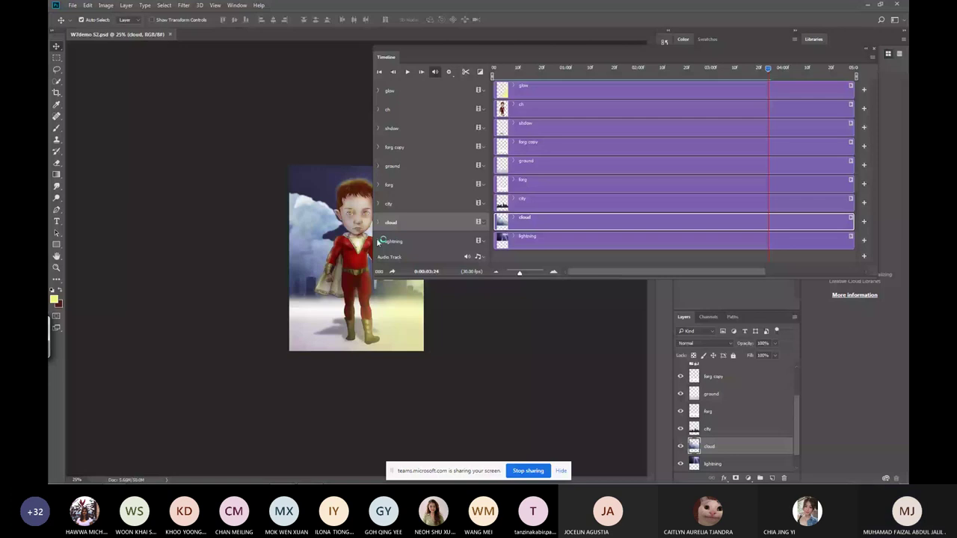
click(378, 222)
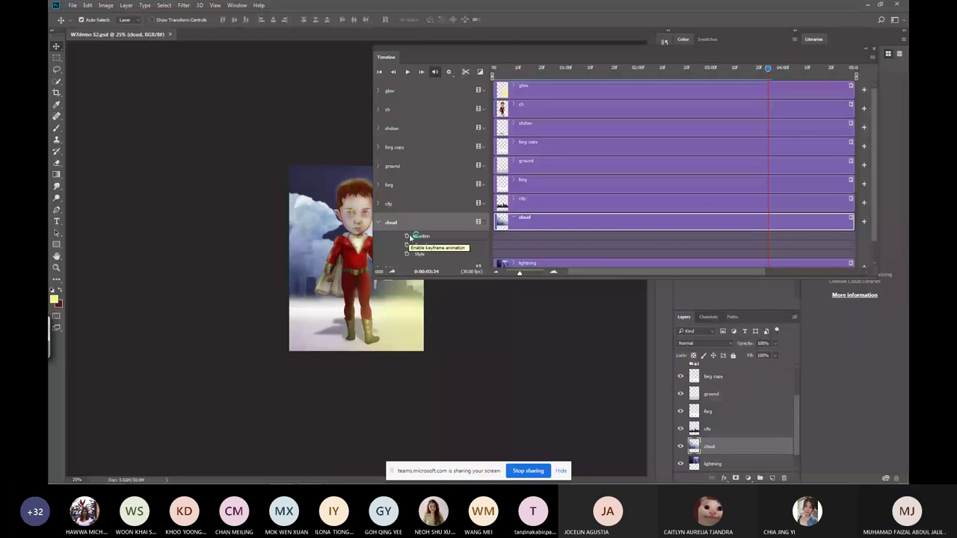
click(410, 236)
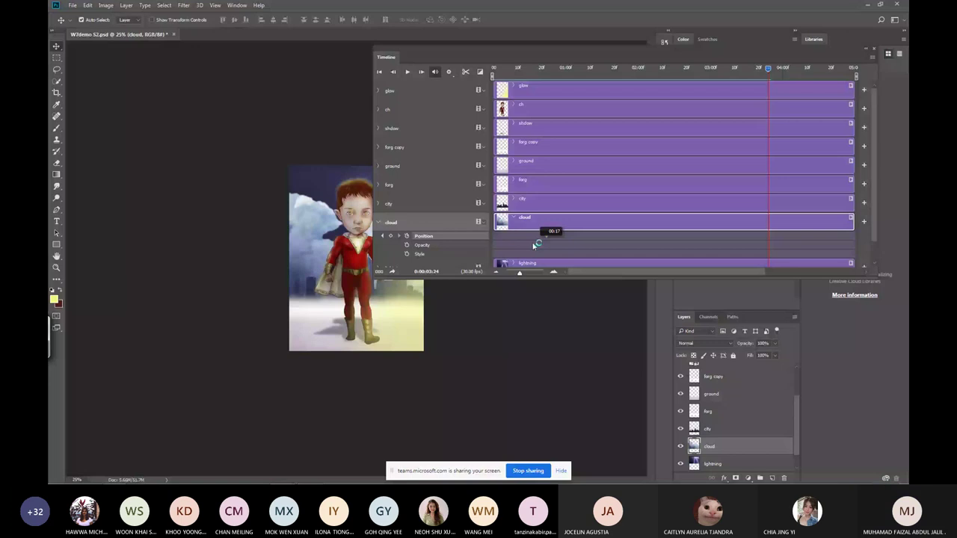
Shift the clouds slightly at 0:00:02:00 to add a position keyframe, and move the Timeline clear of the artwork.
click(638, 69)
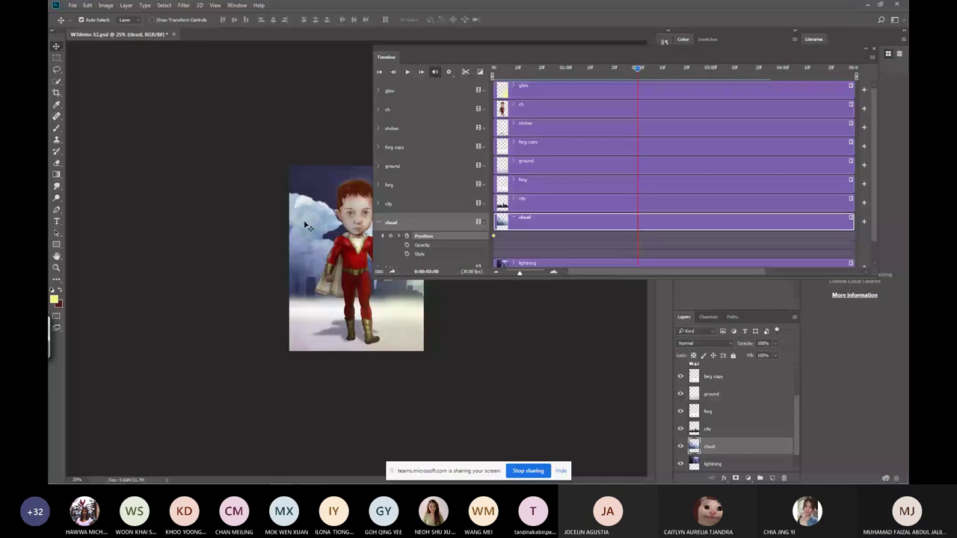
drag(305, 225, 302, 230)
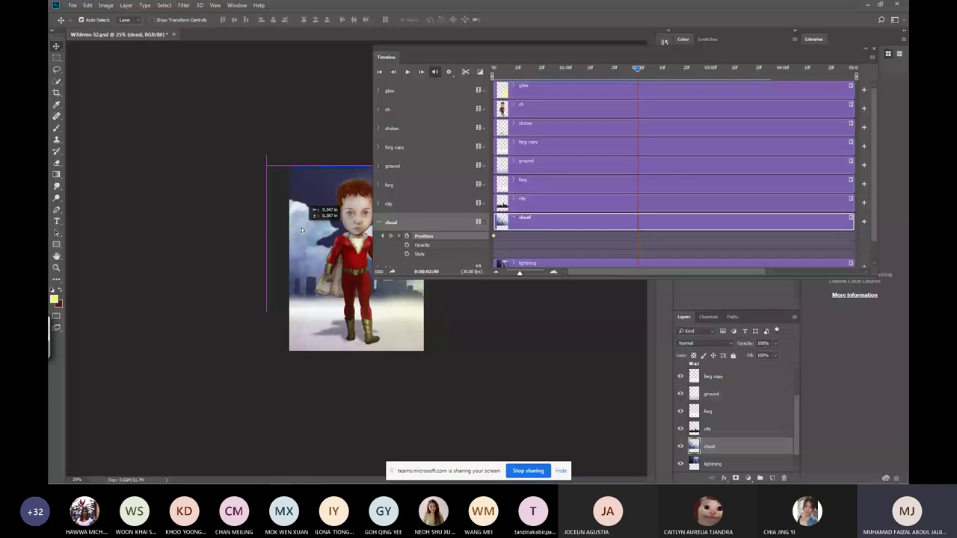
drag(479, 53, 554, 40)
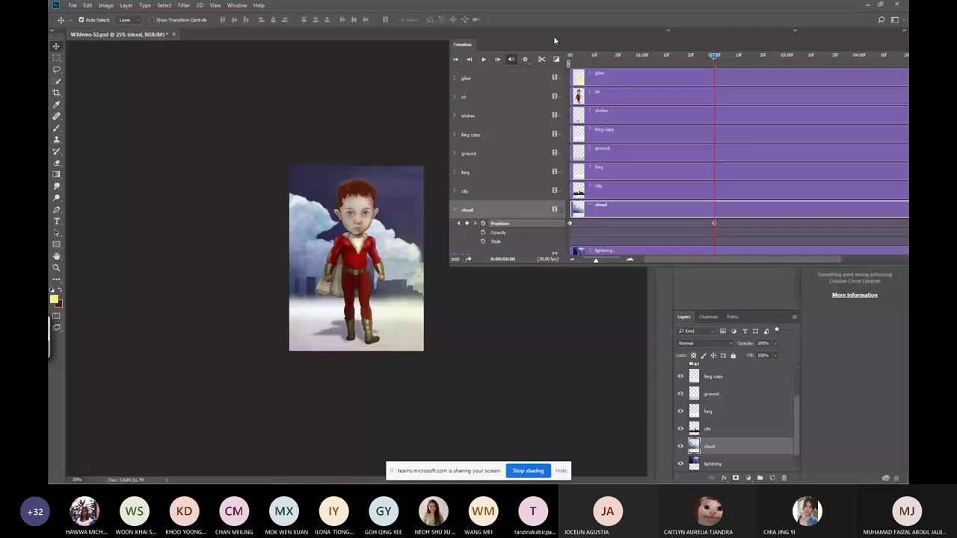
drag(554, 41, 571, 41)
Preview the cloud movement and move the second cloud position keyframe back onto the starting one.
click(613, 56)
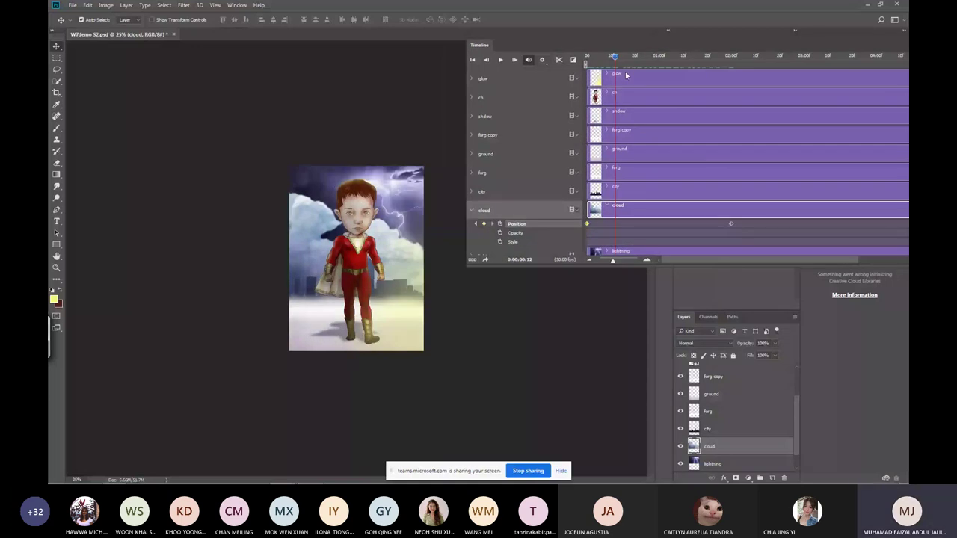
key(Home)
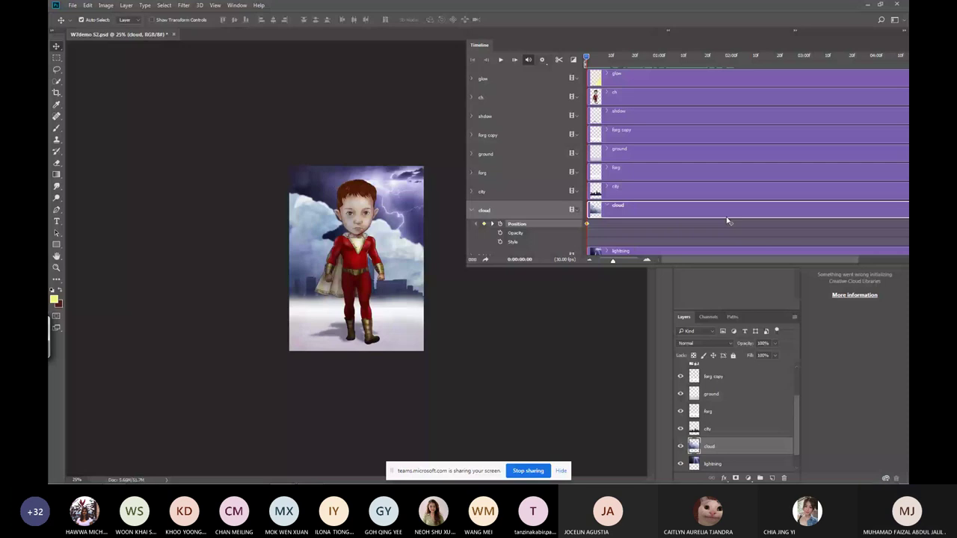
key(space)
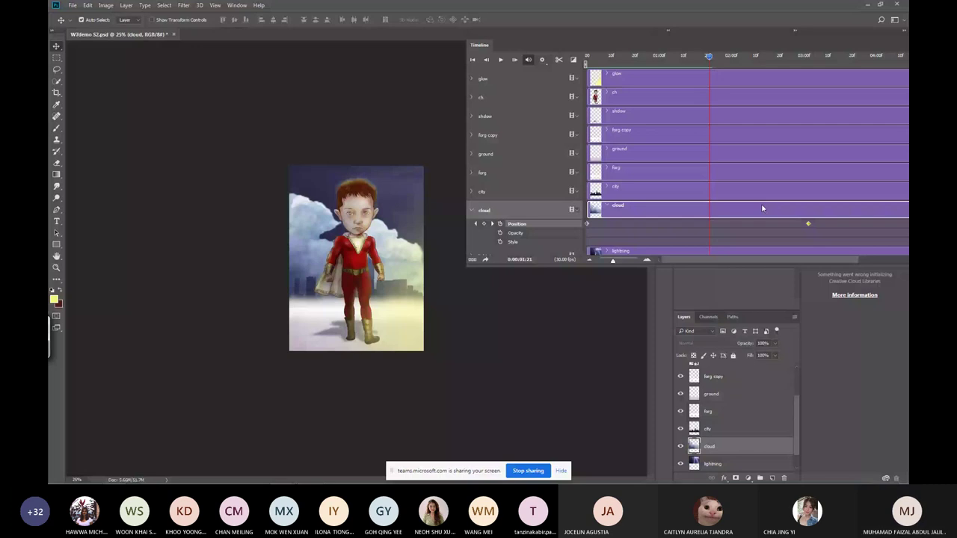
drag(807, 223, 587, 224)
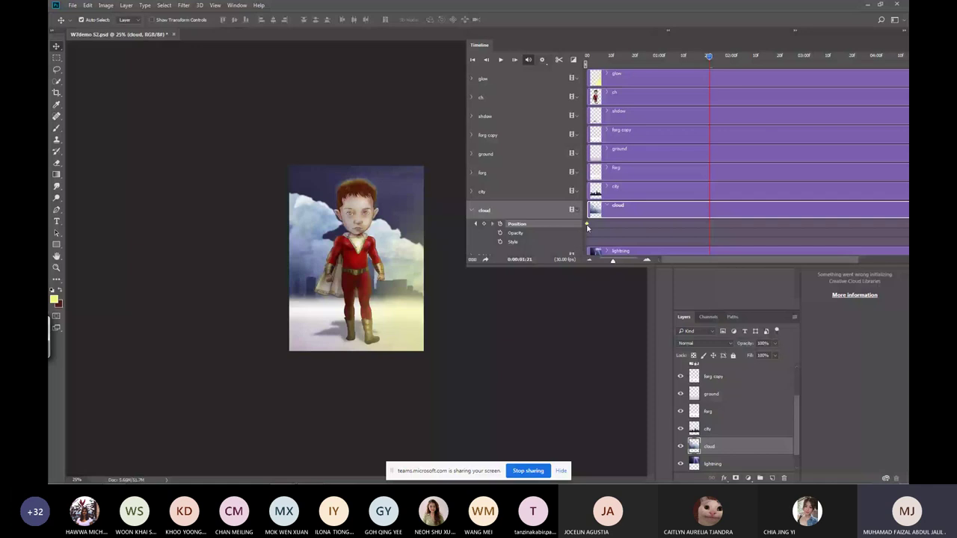
click(587, 224)
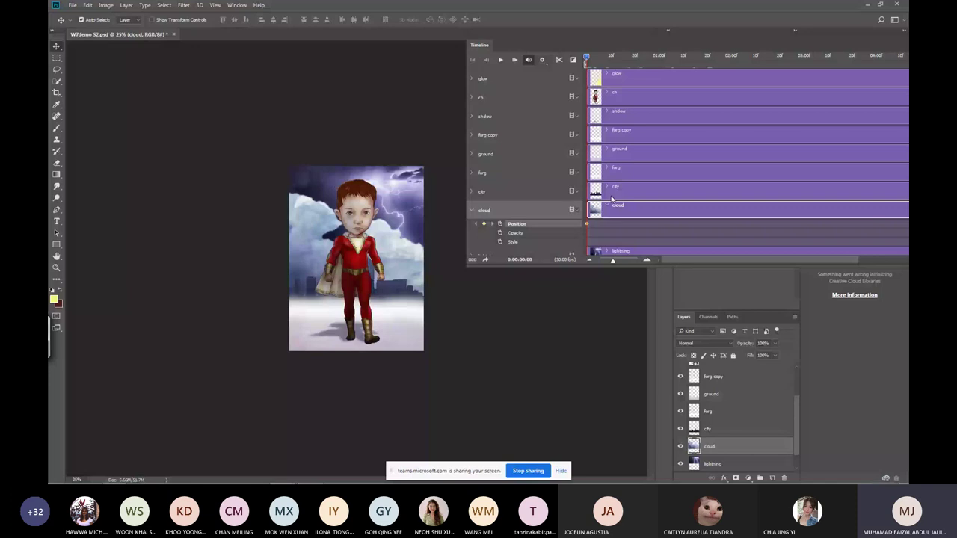
Check the cloud layer by toggling its visibility and apply a Gaussian Blur with a slightly increased radius.
click(681, 447)
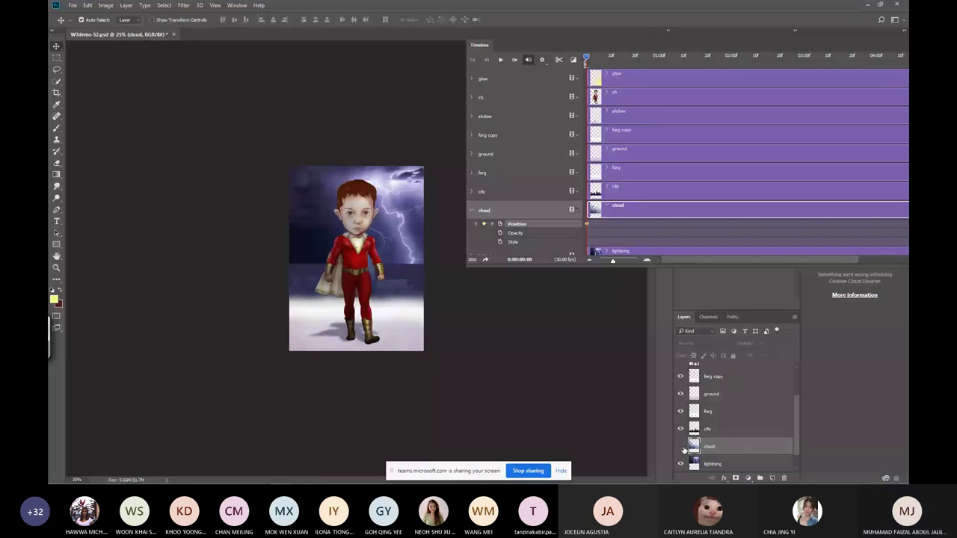
click(680, 446)
click(183, 5)
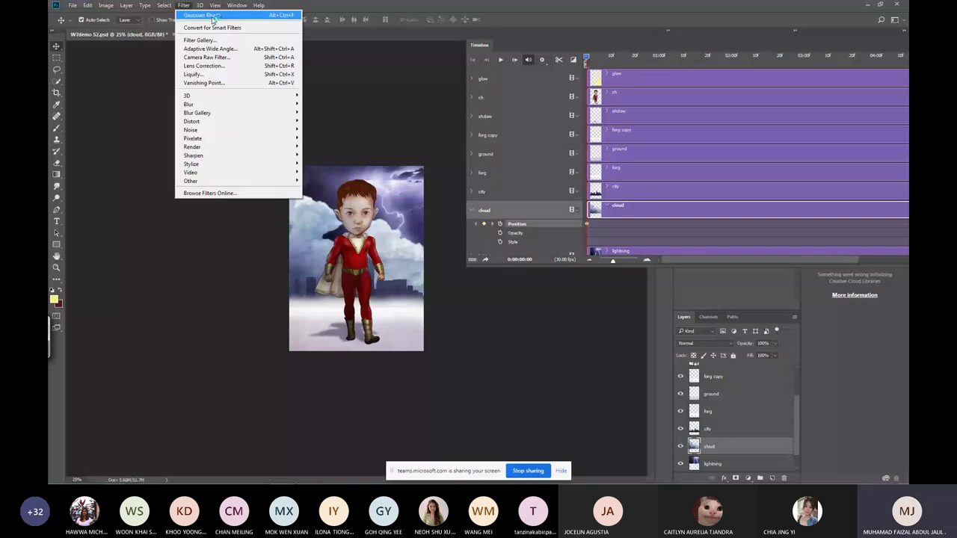
click(213, 17)
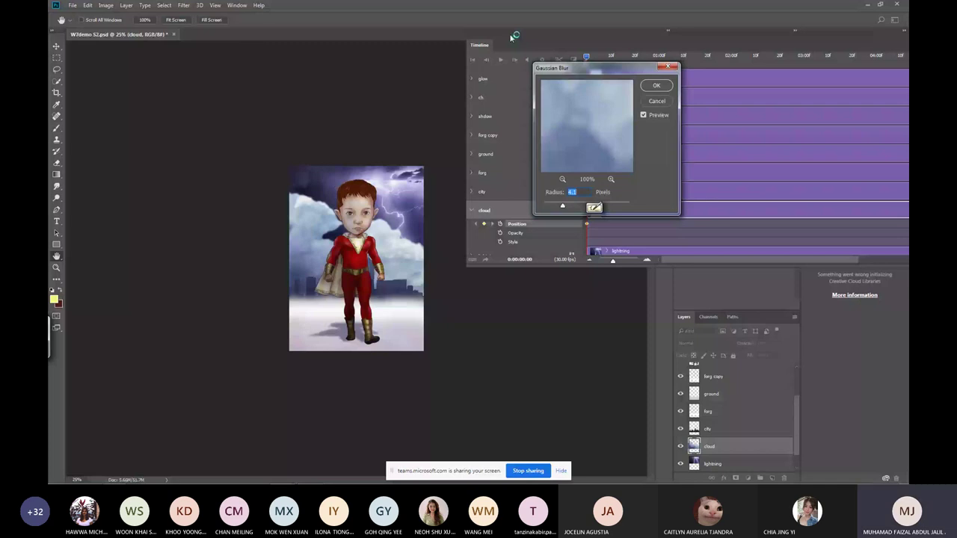
drag(562, 206, 570, 208)
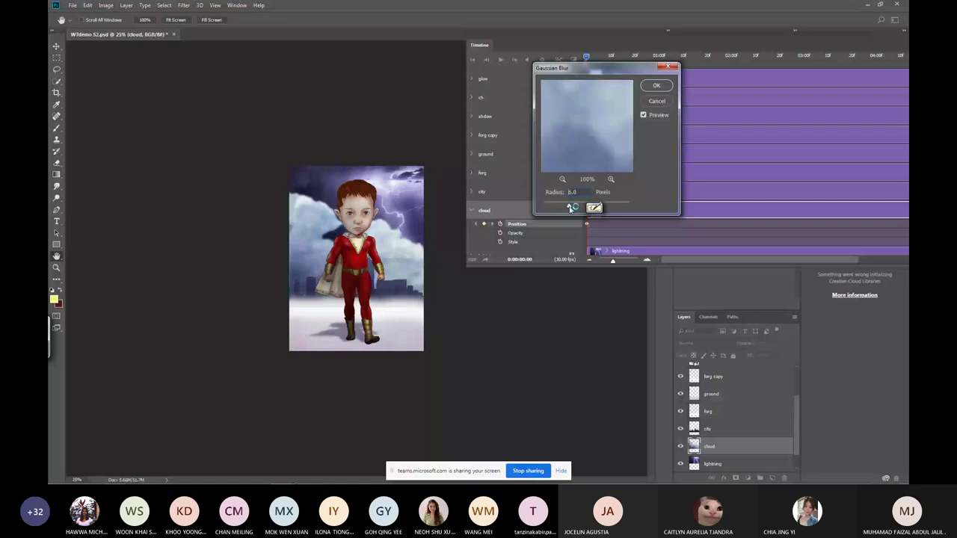
click(654, 86)
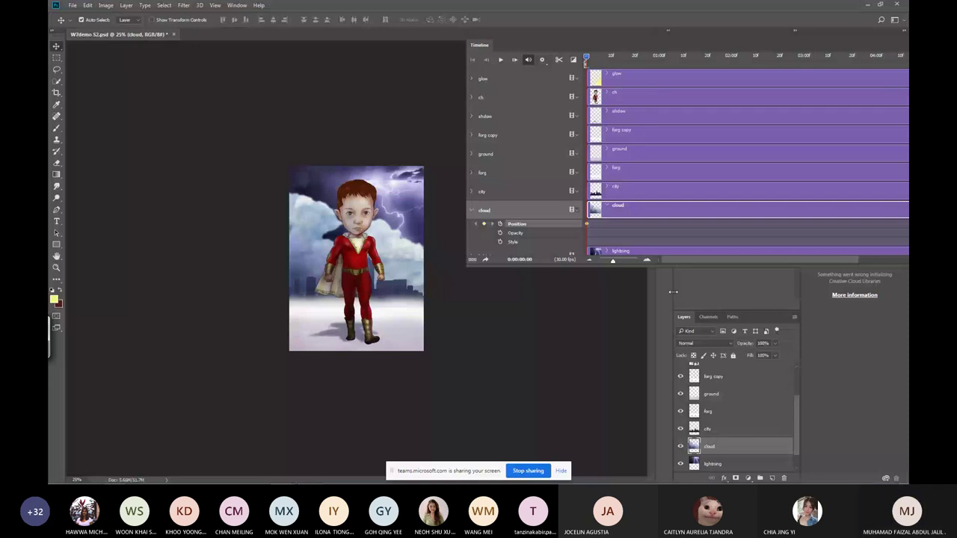
Shift the clouds toward the left at 0:00:02:10 to create a second position keyframe.
click(757, 54)
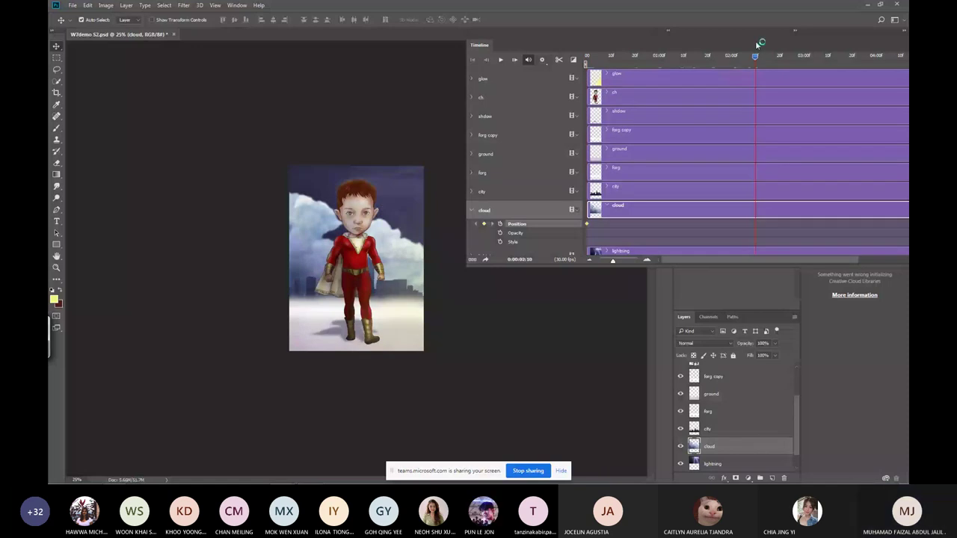
drag(411, 278, 407, 275)
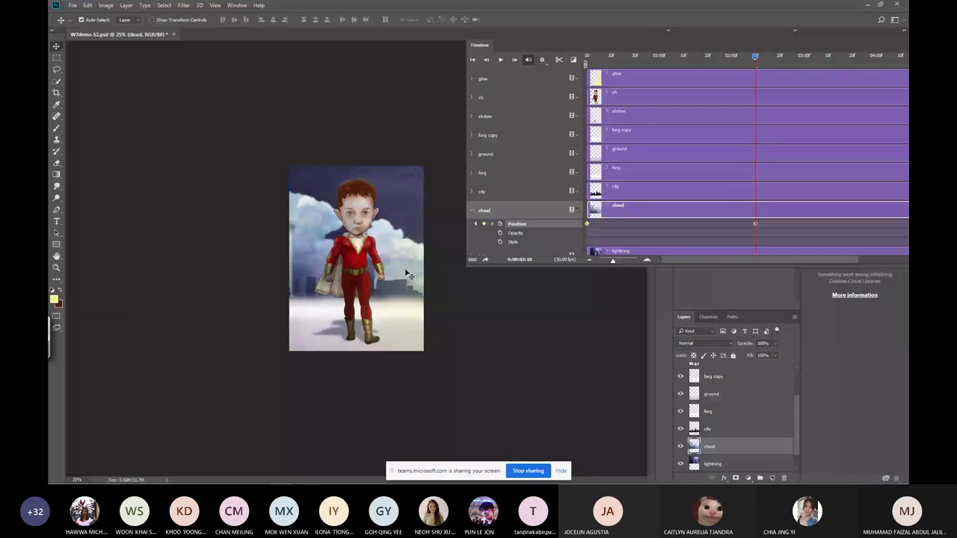
drag(406, 275, 407, 275)
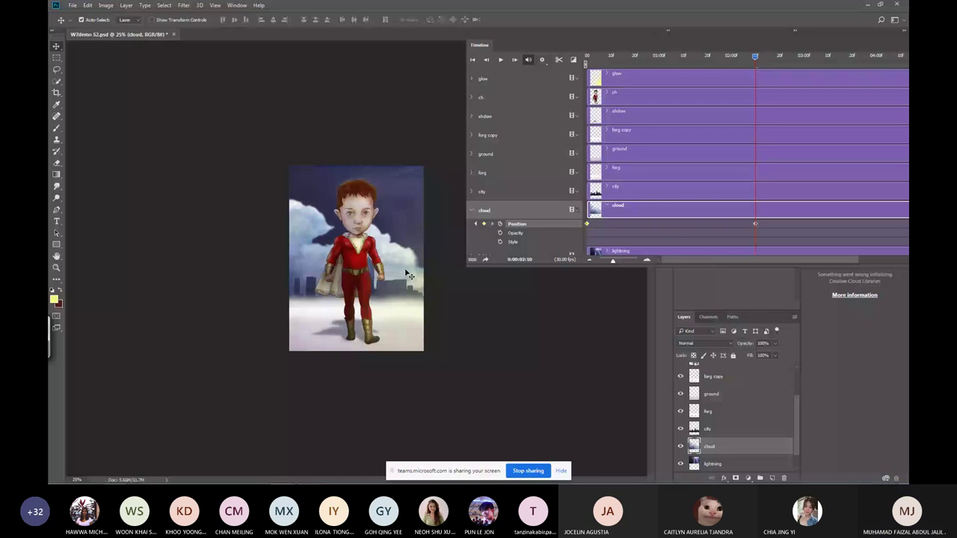
Check the cloud movement between the first frame and 0:00:01:06.
click(586, 55)
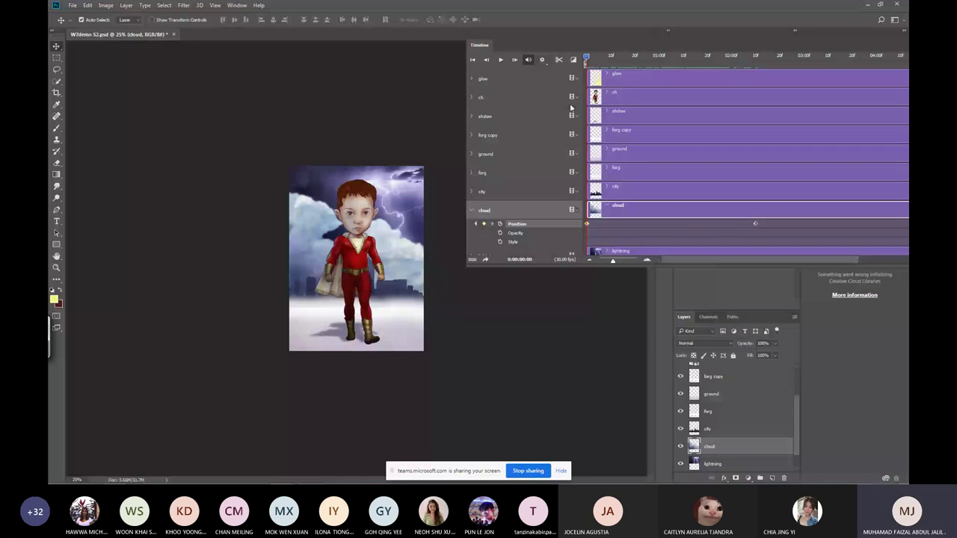
click(669, 115)
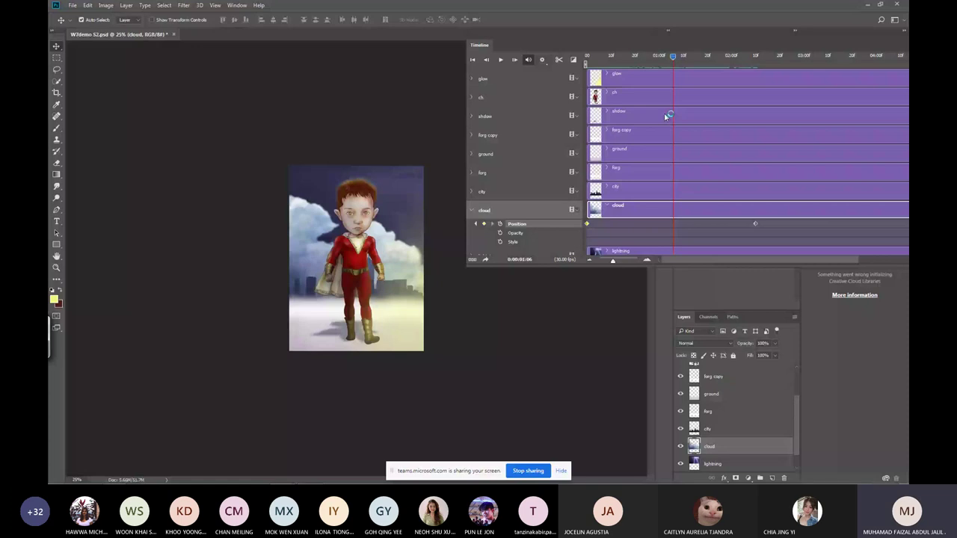
key(Home)
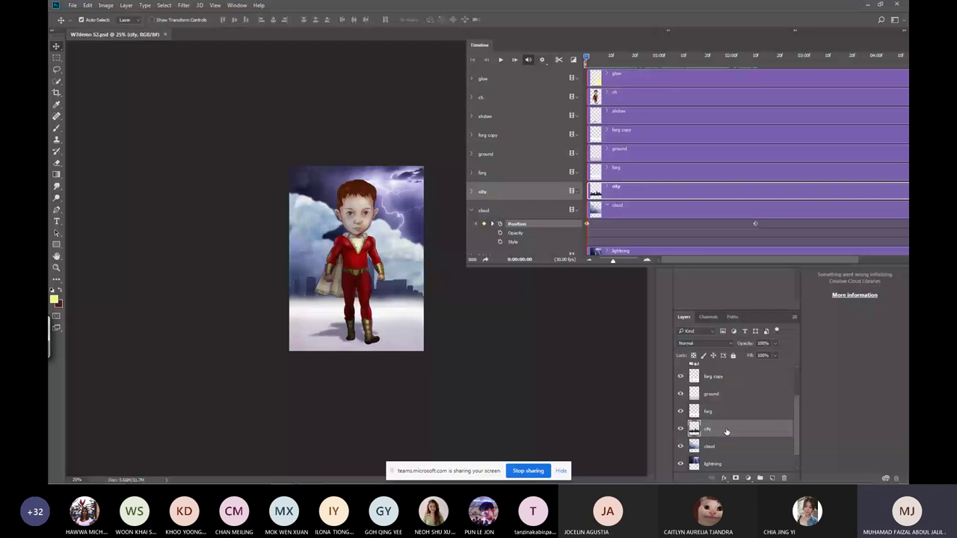
Apply a Zoom motion preset set to Zoom In with Resize to Fill Canvas to the city clip.
click(472, 193)
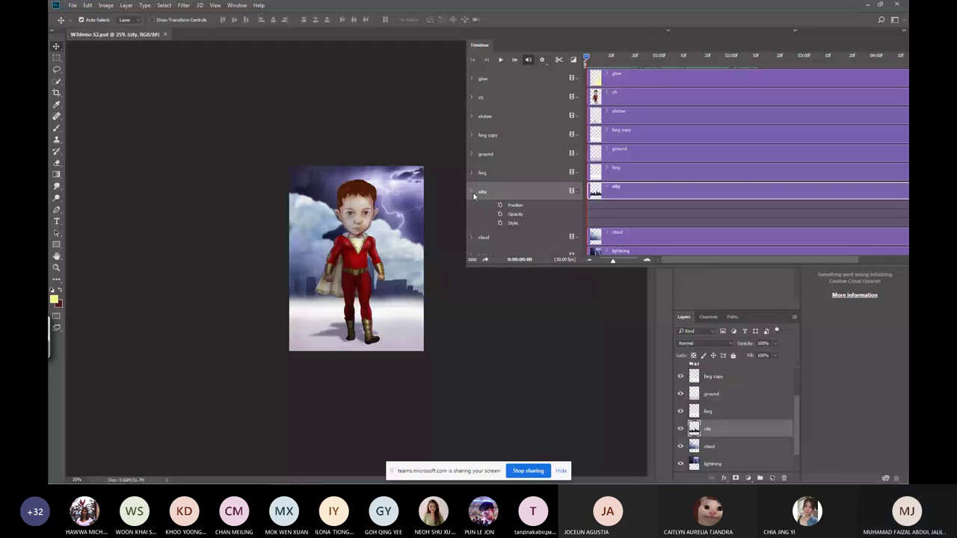
right_click(632, 191)
click(669, 150)
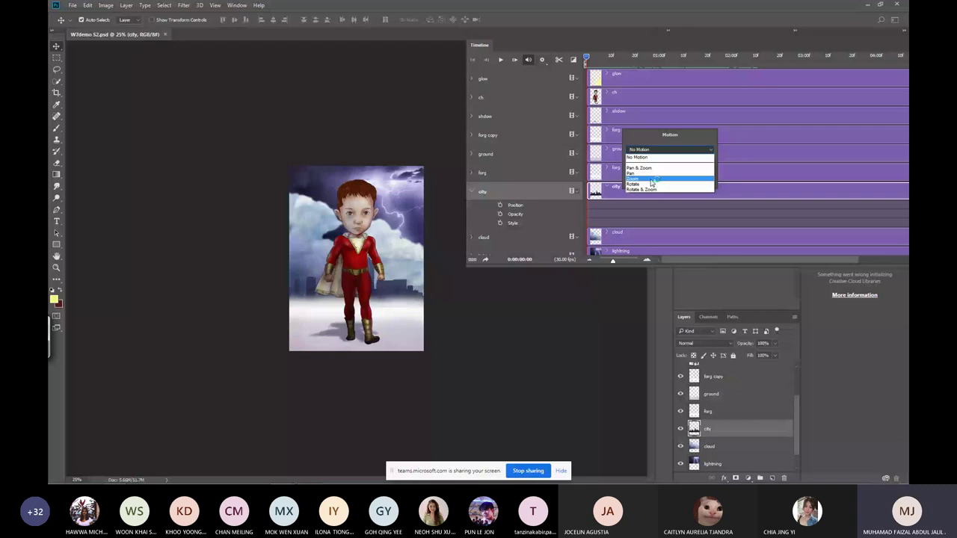
click(651, 180)
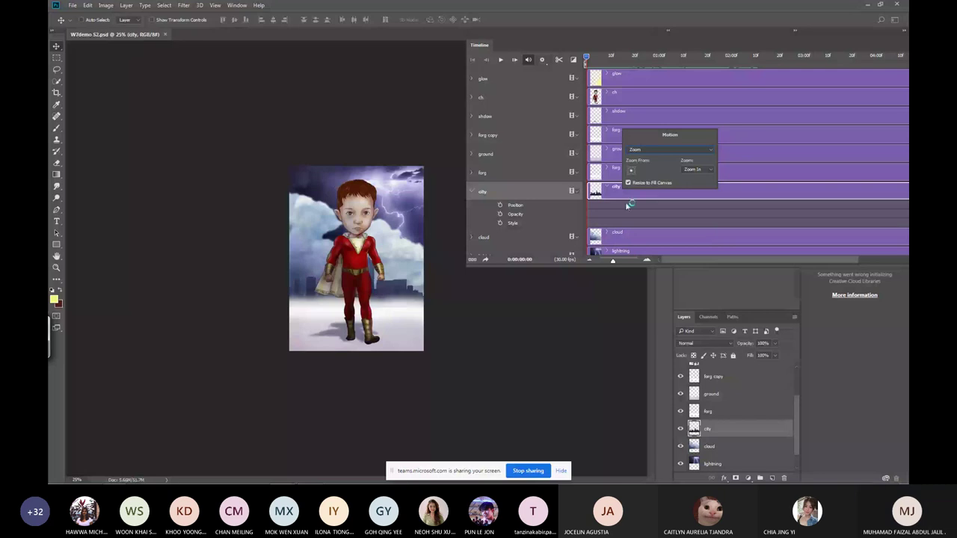
click(395, 248)
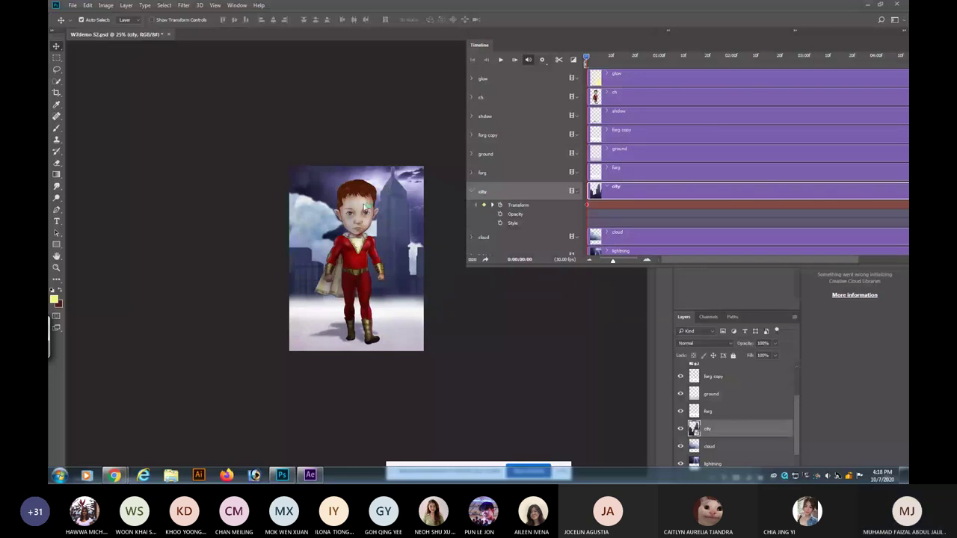
Scale the city down to about 98% at the first frame and lower it behind the hero to about Y 1057 px.
key(ctrl+minus)
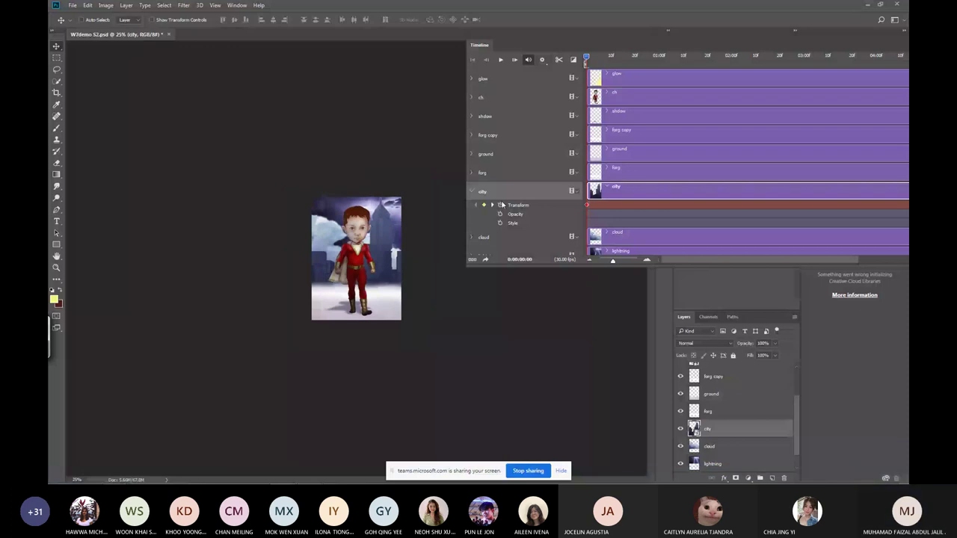
key(ctrl+minus)
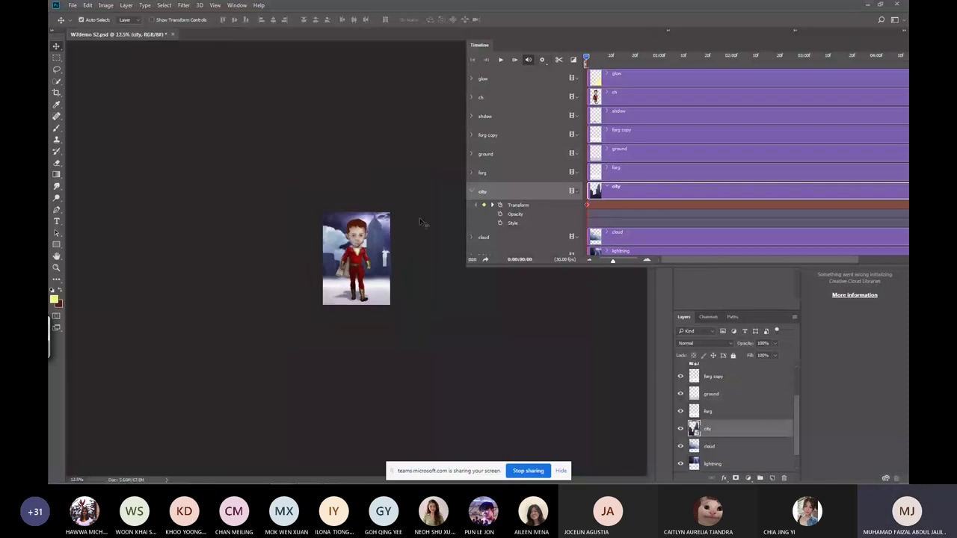
key(ctrl+t)
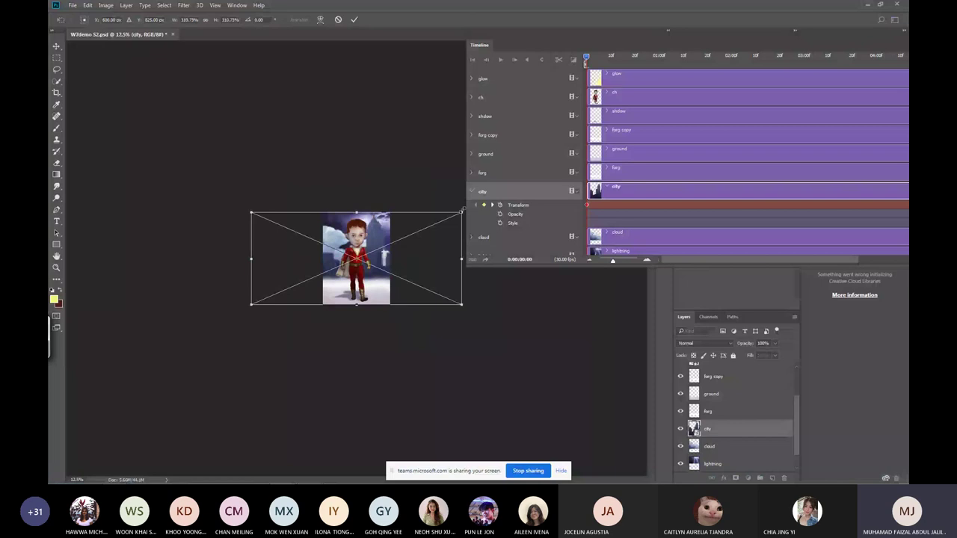
drag(462, 210, 385, 280)
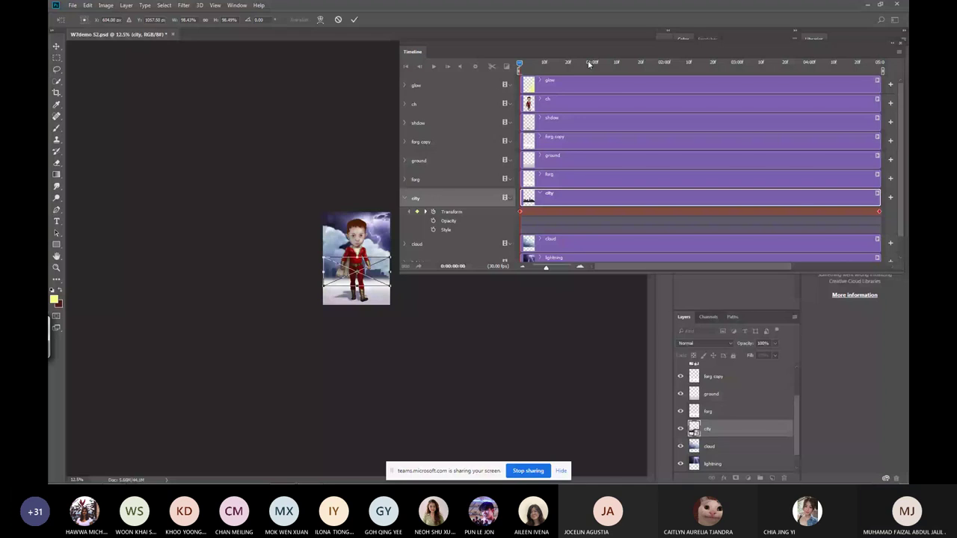
click(564, 62)
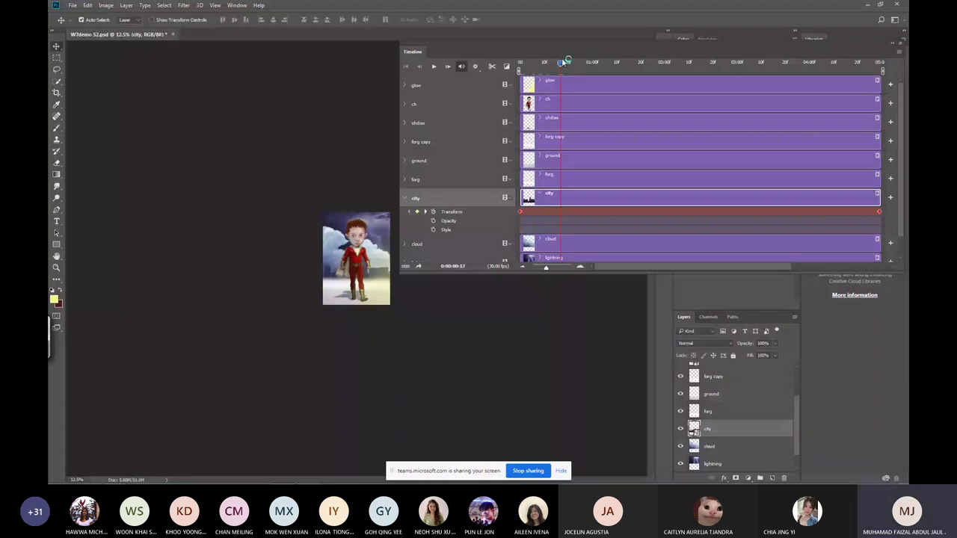
At the last frame, scale the city down to about 107% and lower it to about Y 1009 px.
key(End)
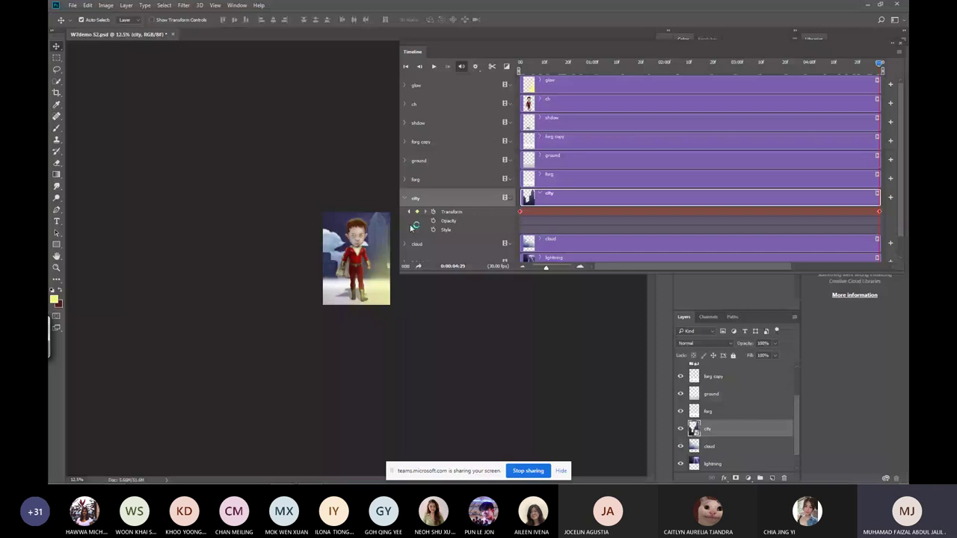
key(ctrl+t)
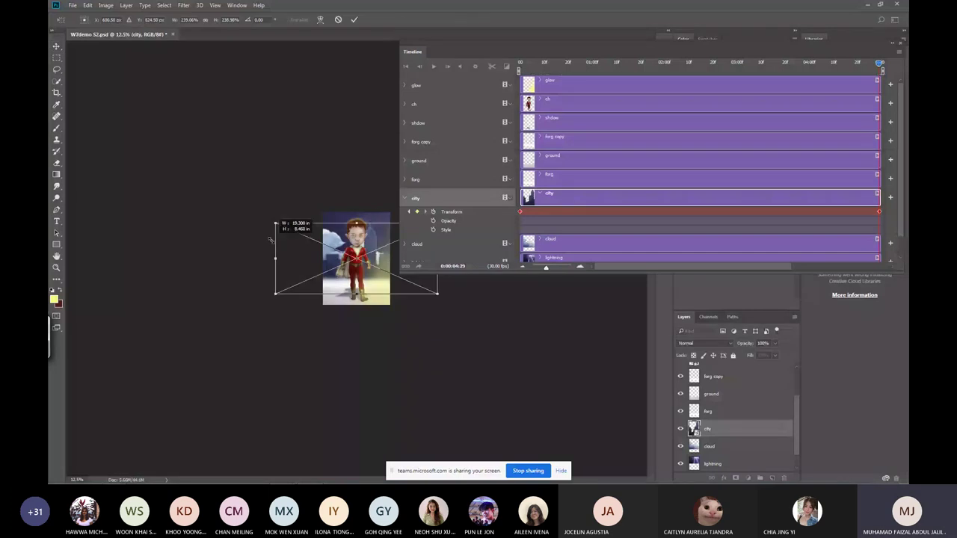
drag(270, 240, 320, 241)
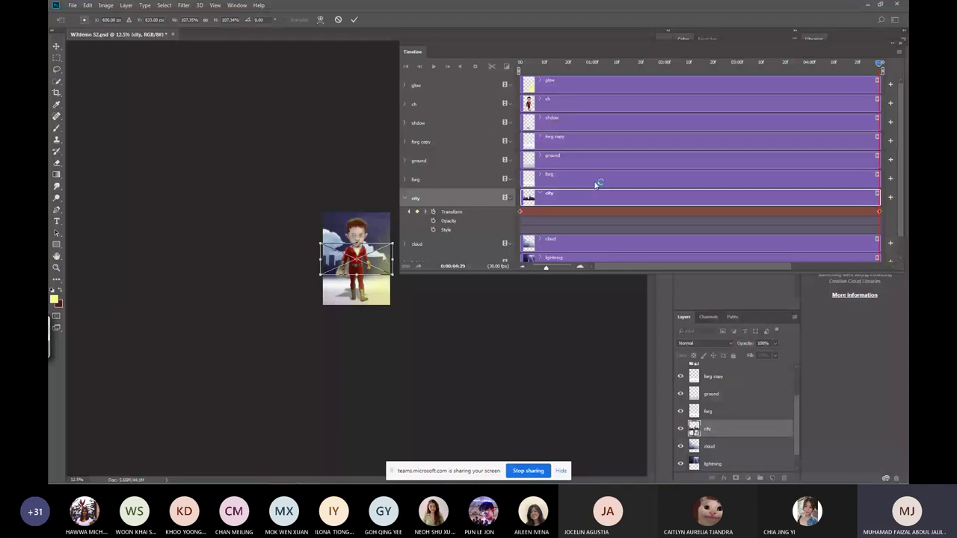
key(shift+Down)
key(shift+Down)
key(shift+Down)
key(shift+Down)
key(shift+Down)
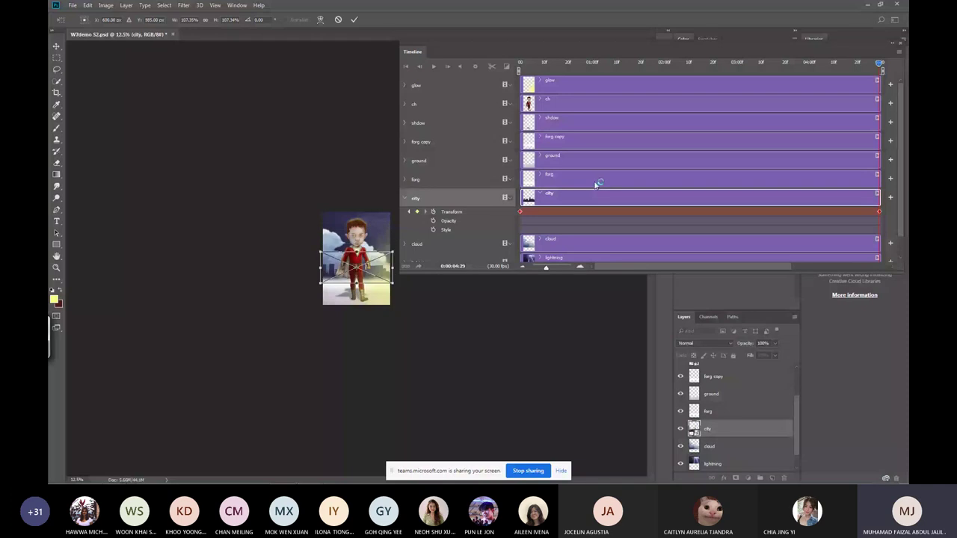
key(shift+Down)
key(shift+Down)
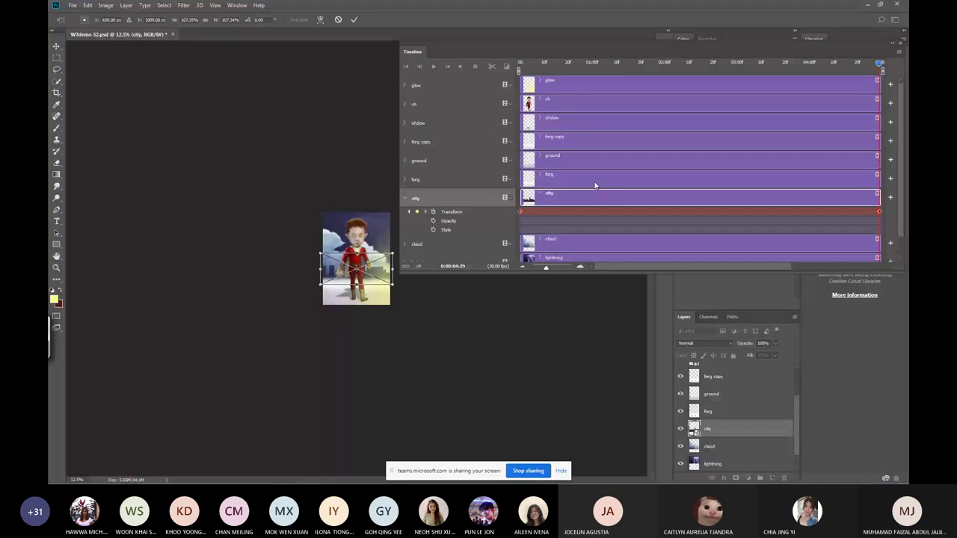
key(Return)
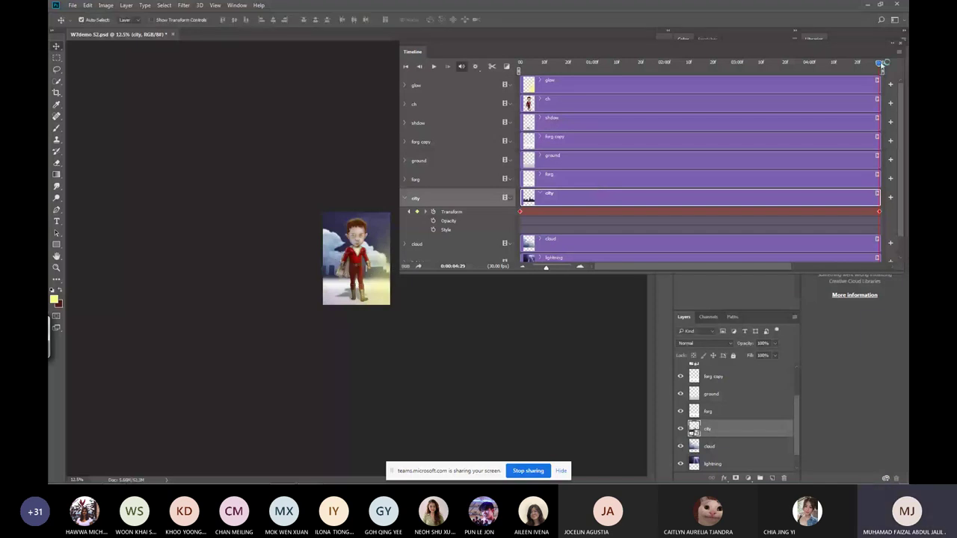
Check the city's zoom by scrubbing and playing between the first frame and 0:00:02:11.
drag(882, 64, 563, 62)
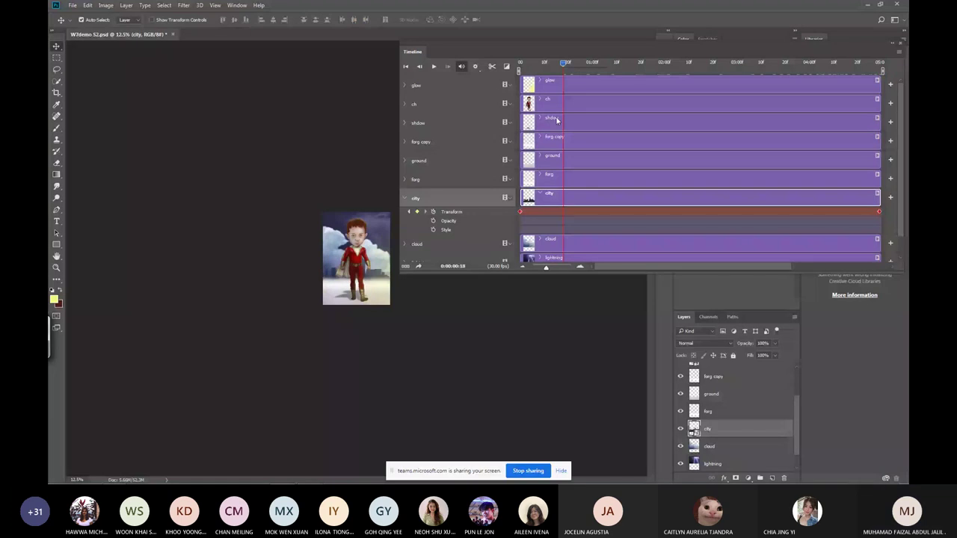
key(space)
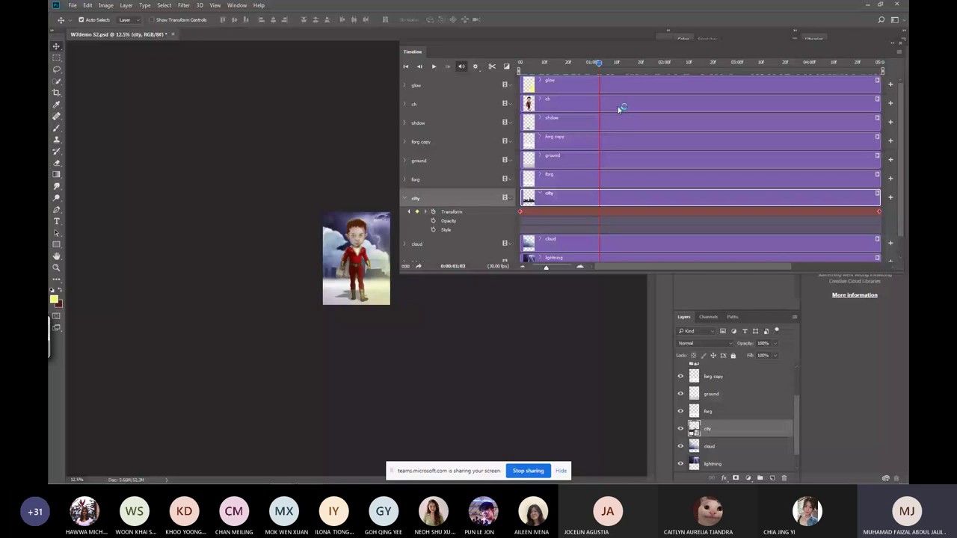
key(Home)
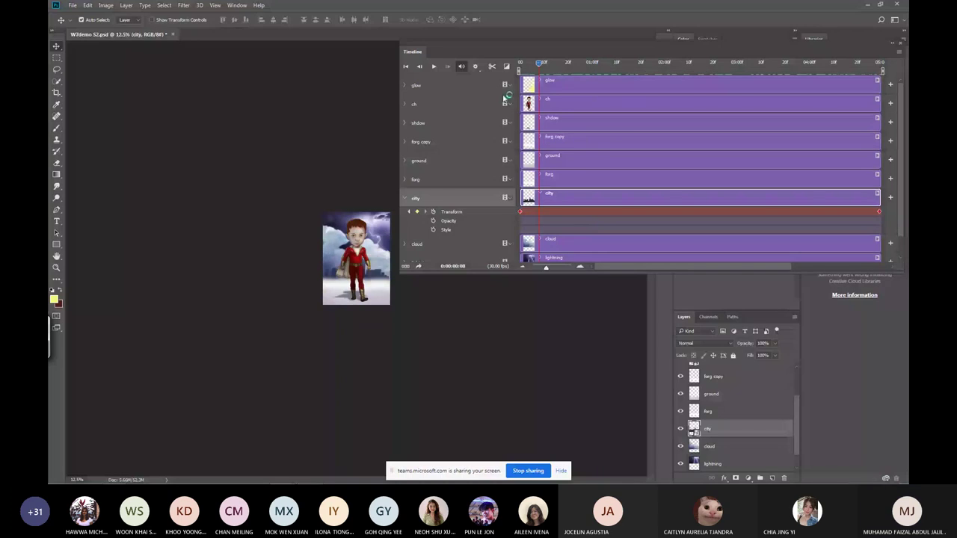
click(690, 62)
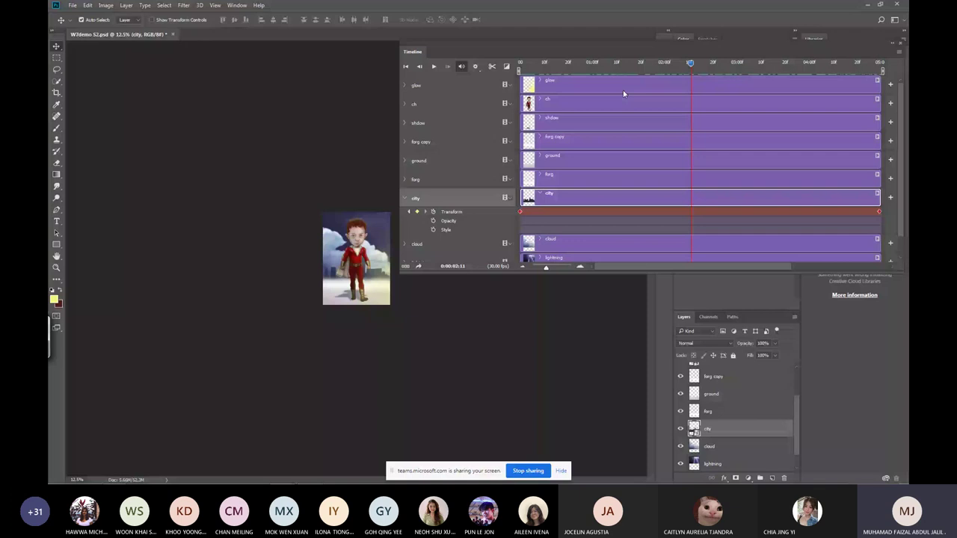
key(Home)
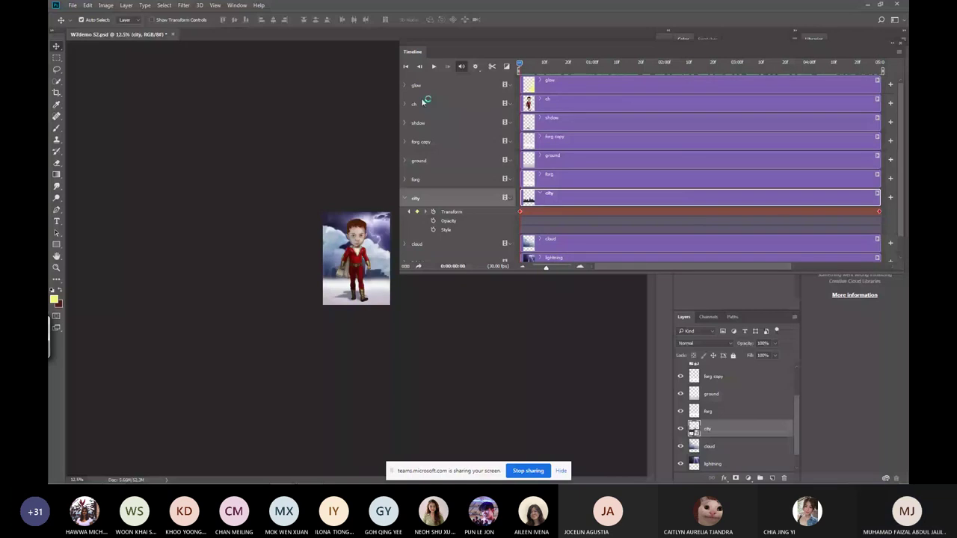
Select the forg layer and preview the combined animation at a larger canvas view, returning to the first frame.
scroll(441, 317, up, 3)
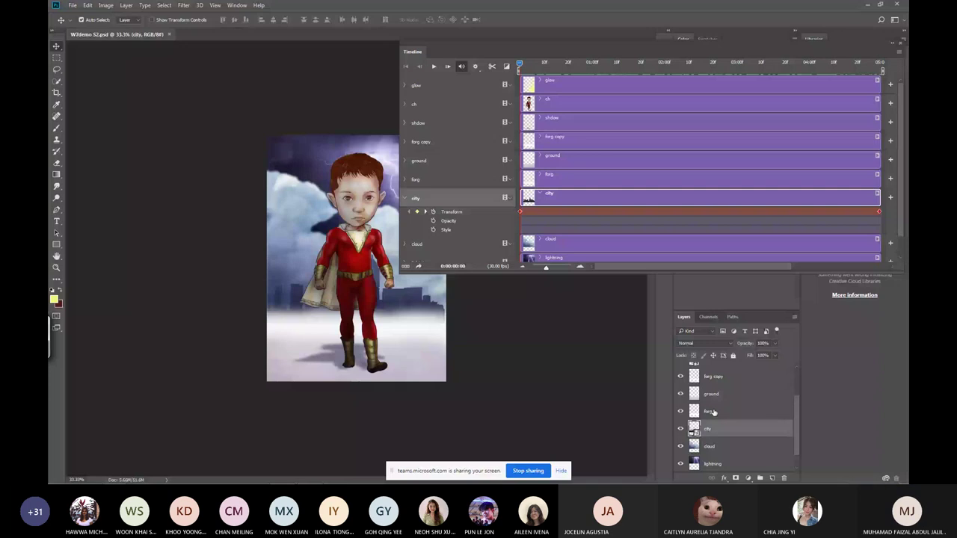
click(713, 412)
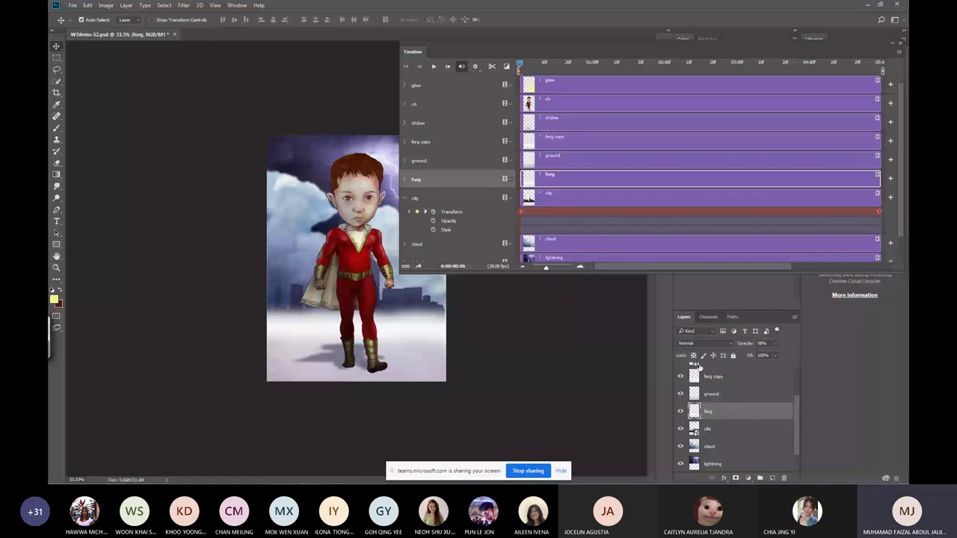
key(space)
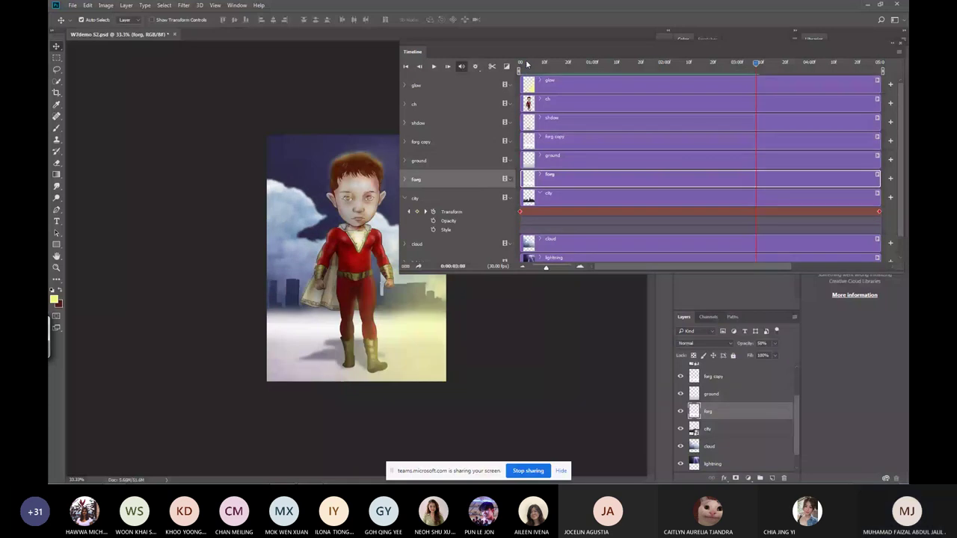
click(536, 64)
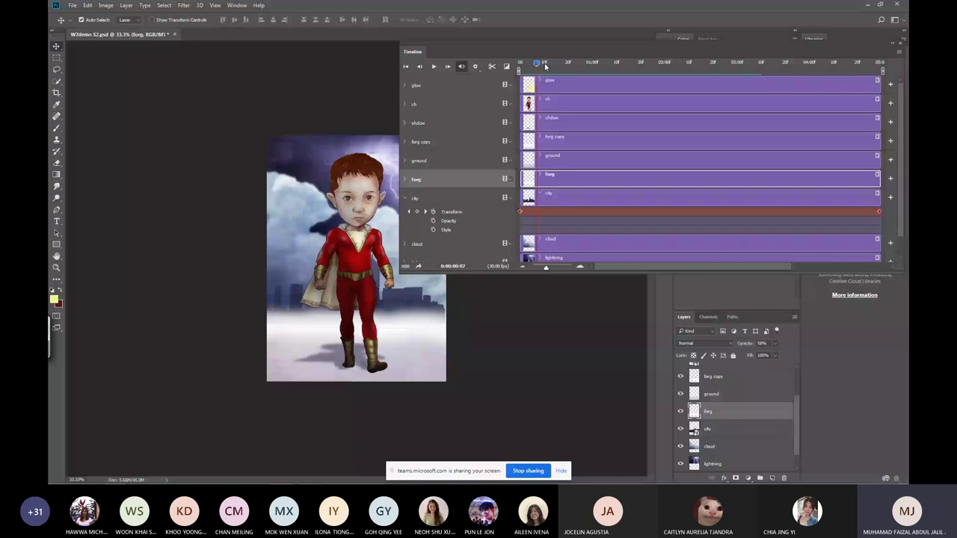
click(520, 64)
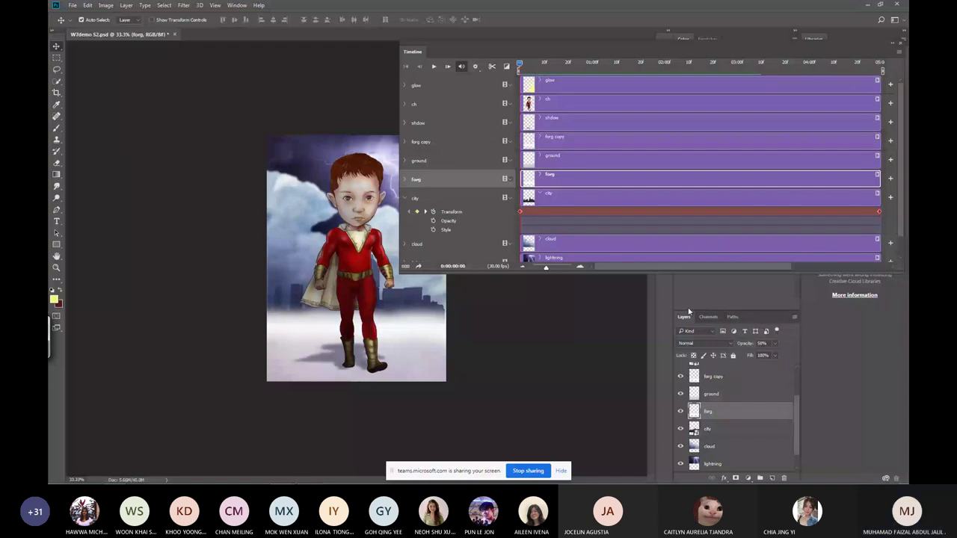
Try the Overlay, Multiply, Difference and Subtract blend modes on the cloud layer.
click(708, 447)
click(728, 343)
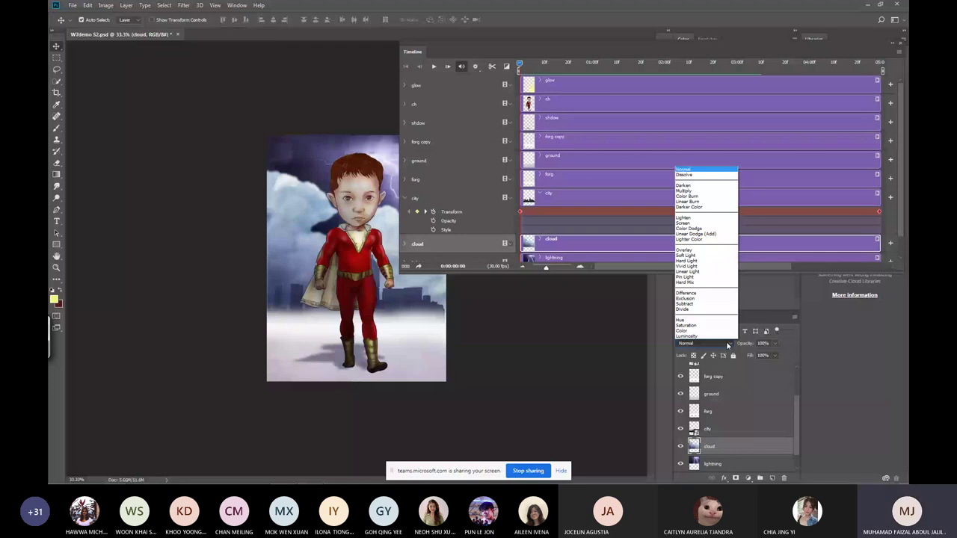
click(714, 250)
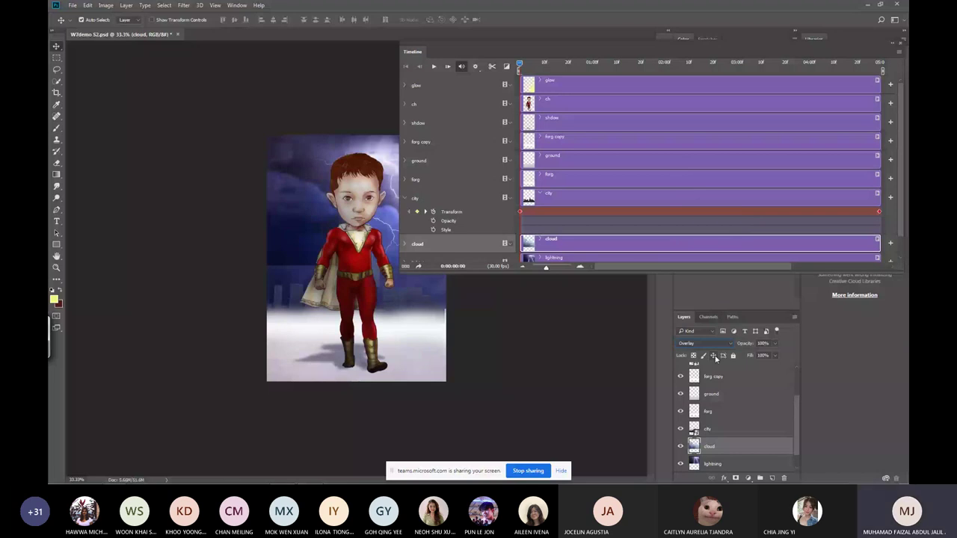
click(712, 345)
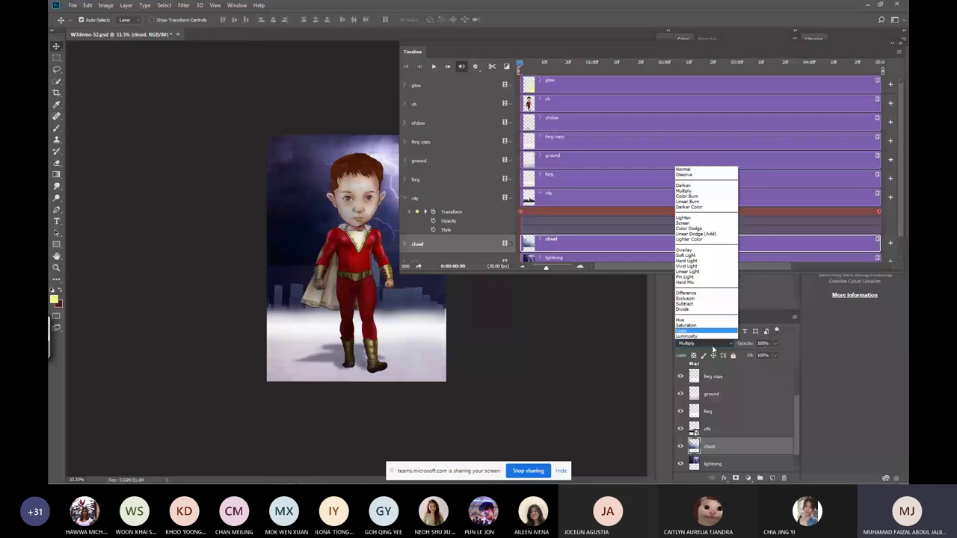
key(Up)
key(Up)
key(Up)
key(Up)
key(Up)
key(Up)
key(Return)
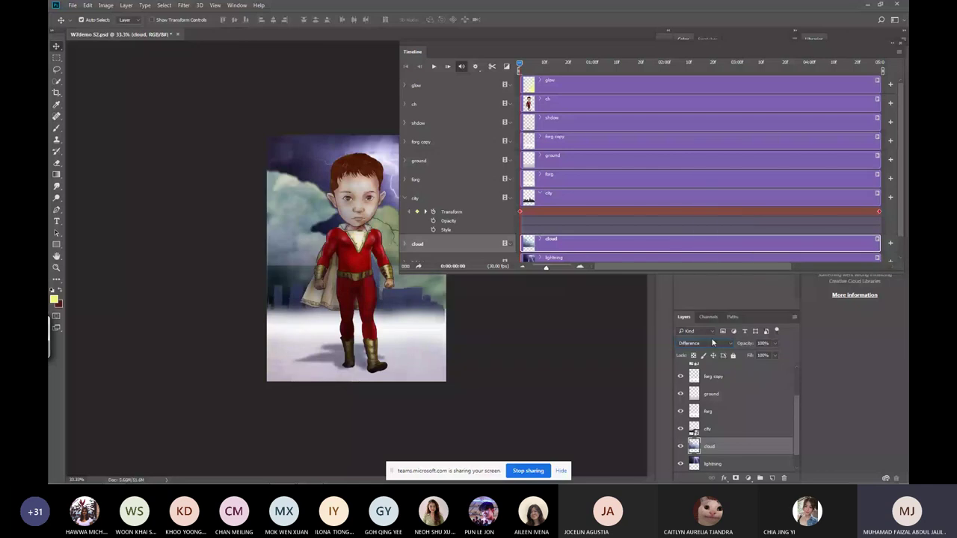
key(Down)
key(Down)
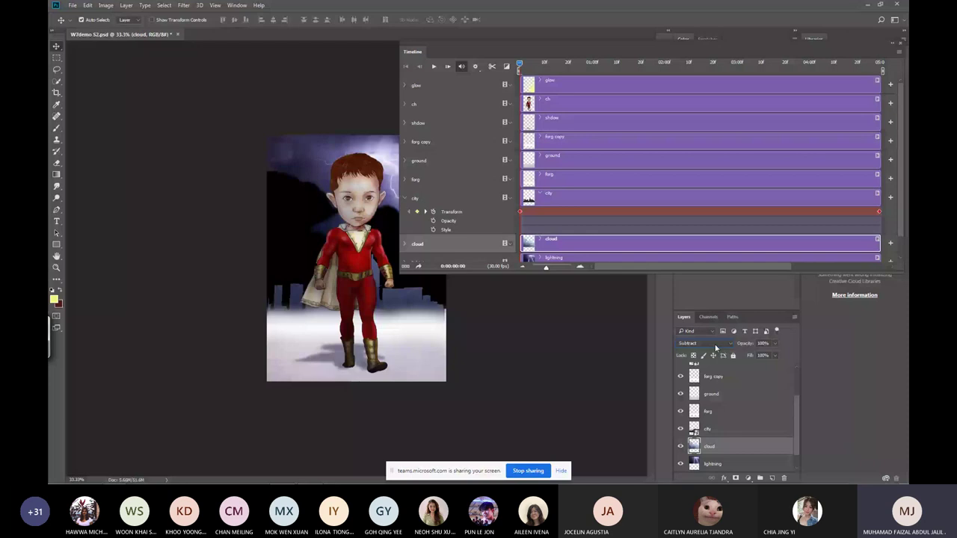
Set the cloud layer's blend mode to Luminosity, comparing it with Normal on the uncovered canvas.
click(707, 344)
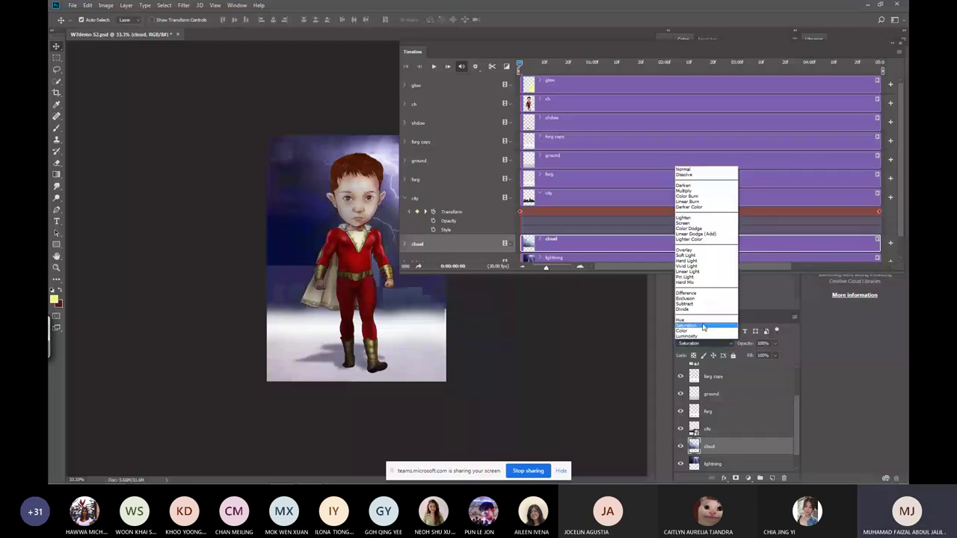
click(699, 336)
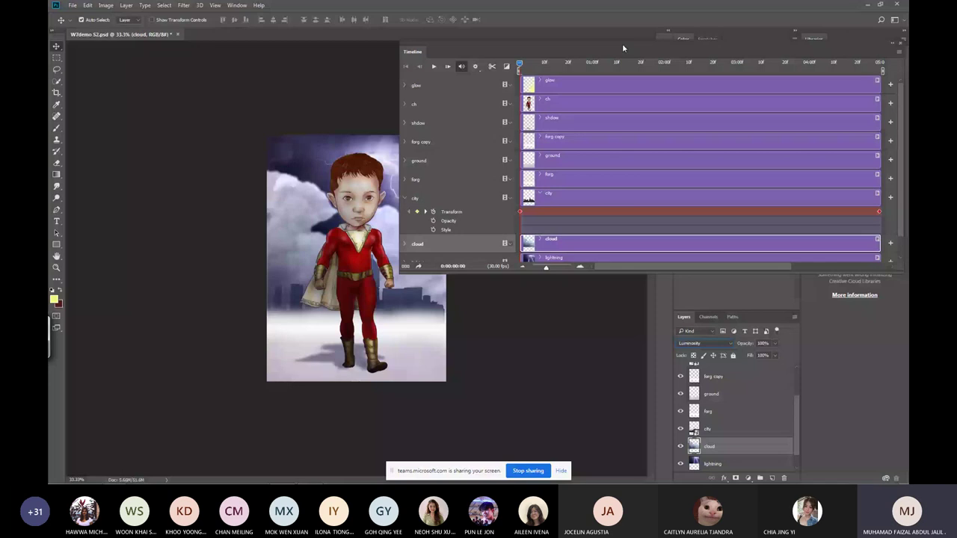
drag(621, 43, 695, 36)
click(702, 343)
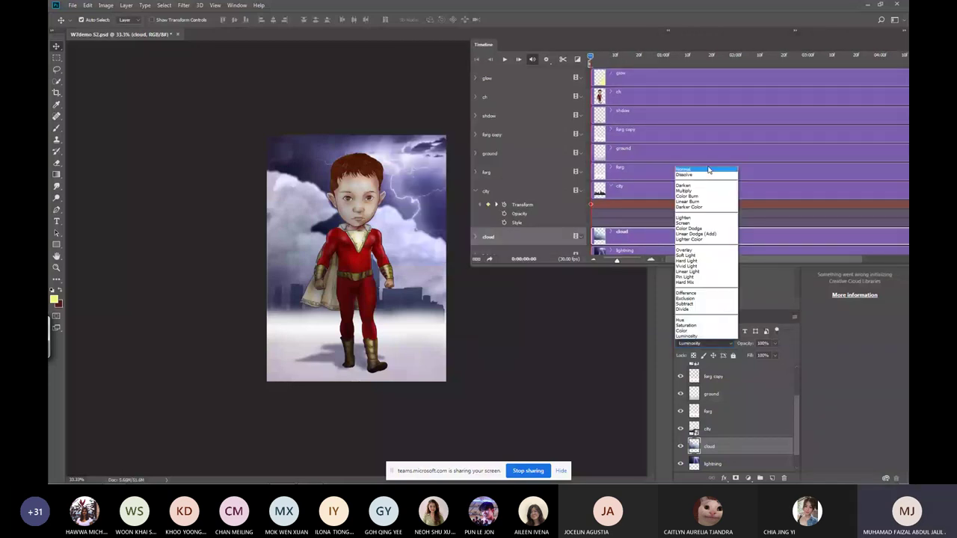
click(709, 170)
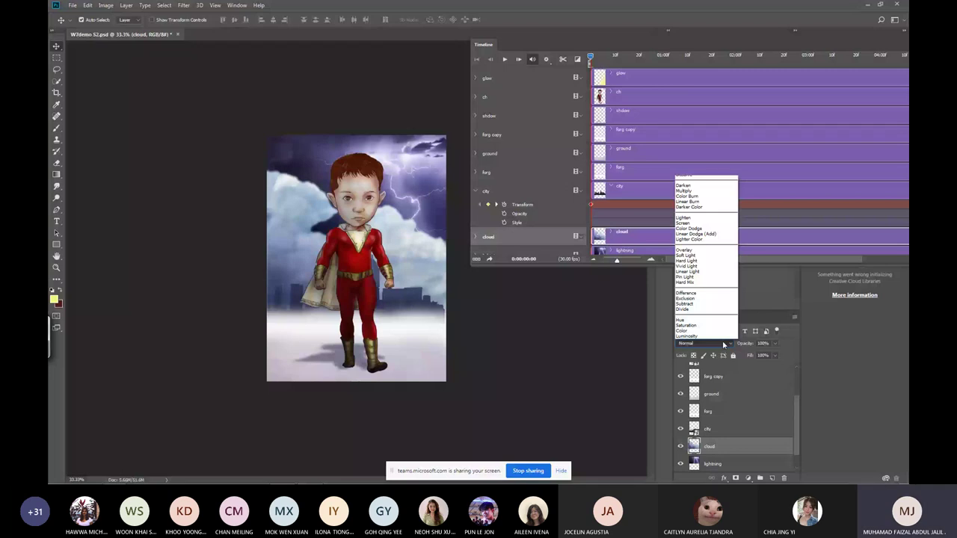
click(723, 344)
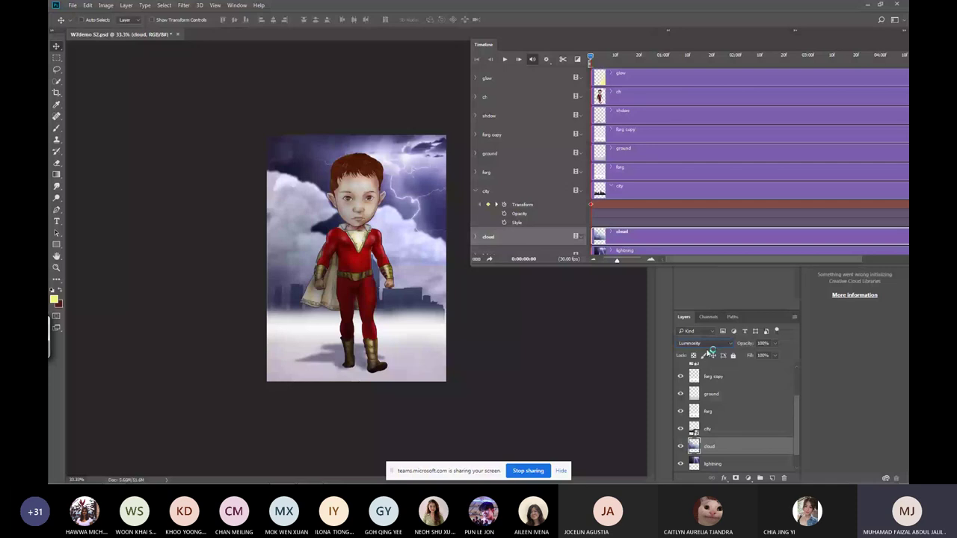
Select the forg copy layer and apply a Zoom motion set to Zoom In to its clip, with its keyframe properties expanded.
key(alt+bracketright)
key(alt+bracketright)
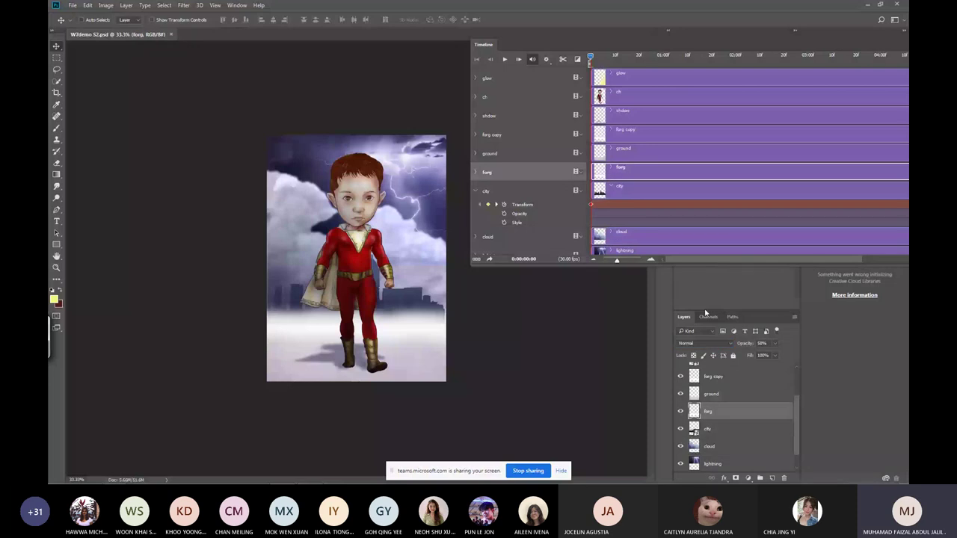
key(alt+bracketright)
key(alt+bracketright)
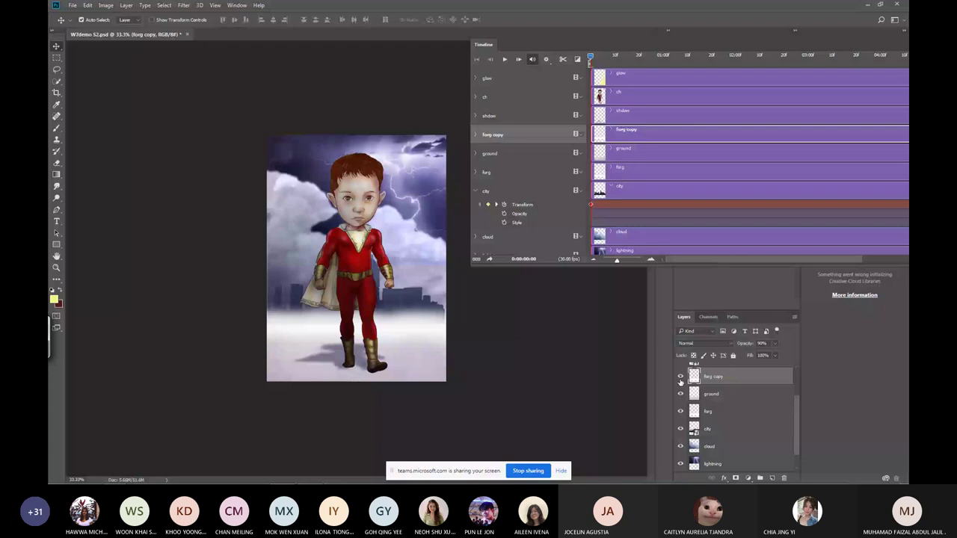
click(476, 191)
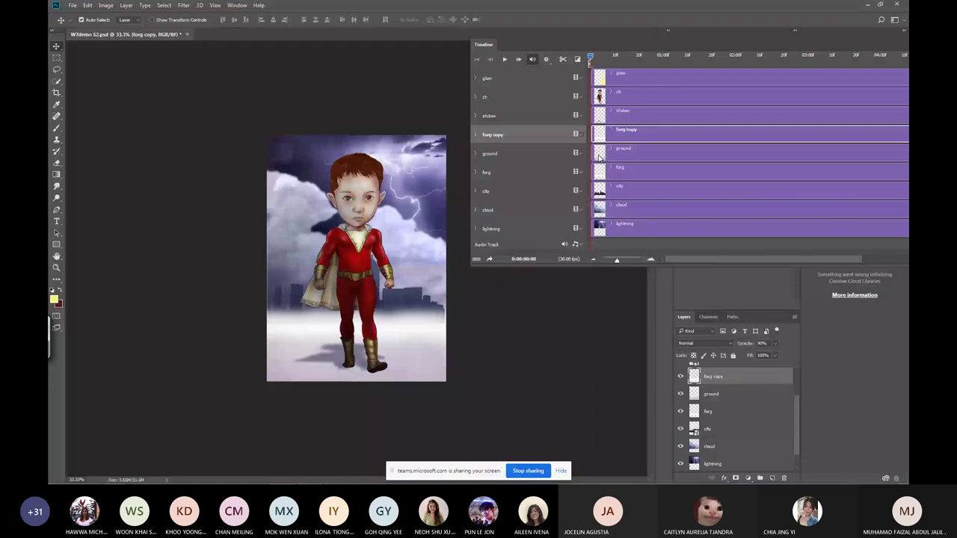
click(610, 130)
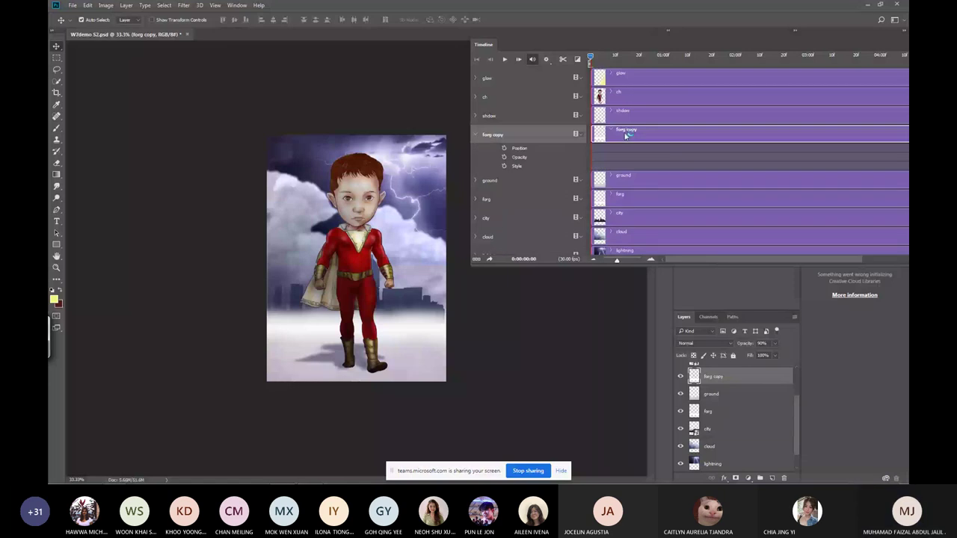
right_click(626, 136)
click(671, 94)
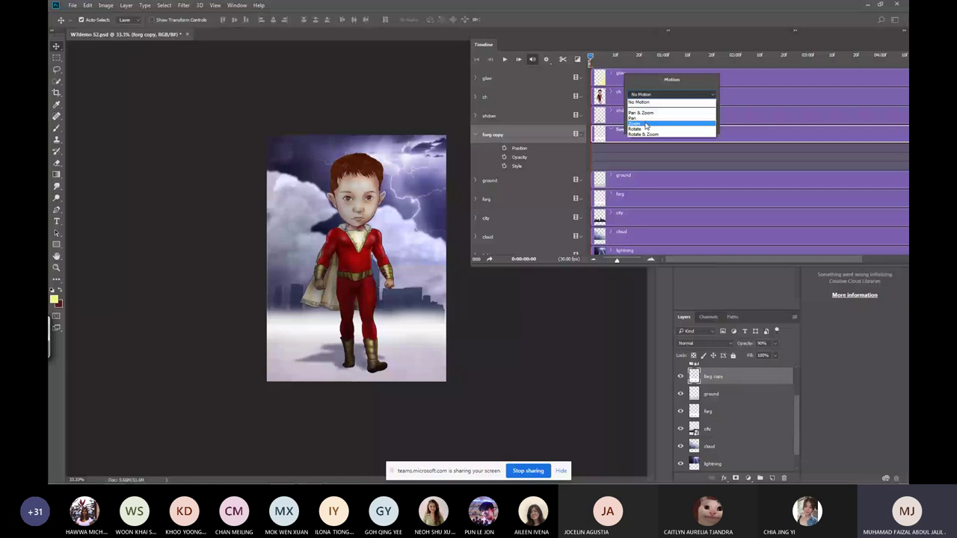
click(646, 125)
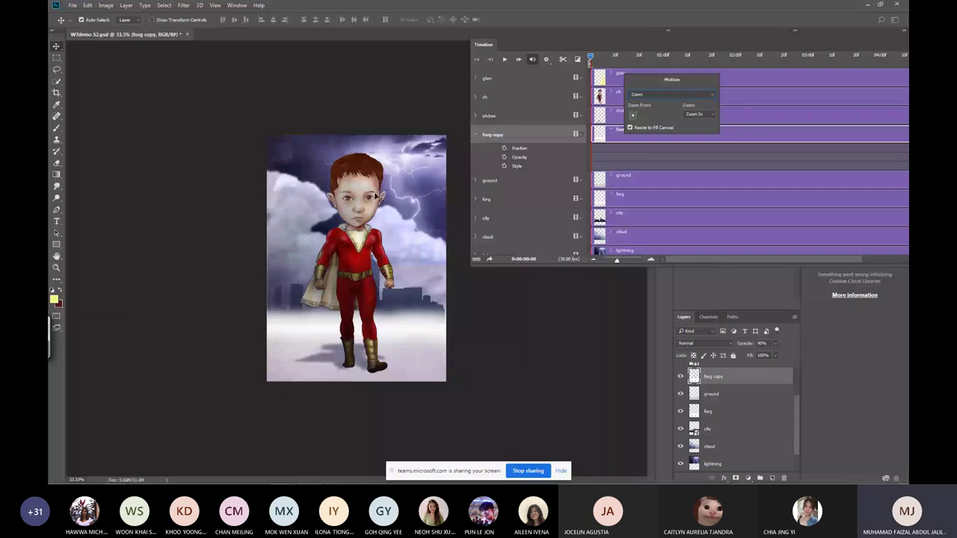
click(668, 114)
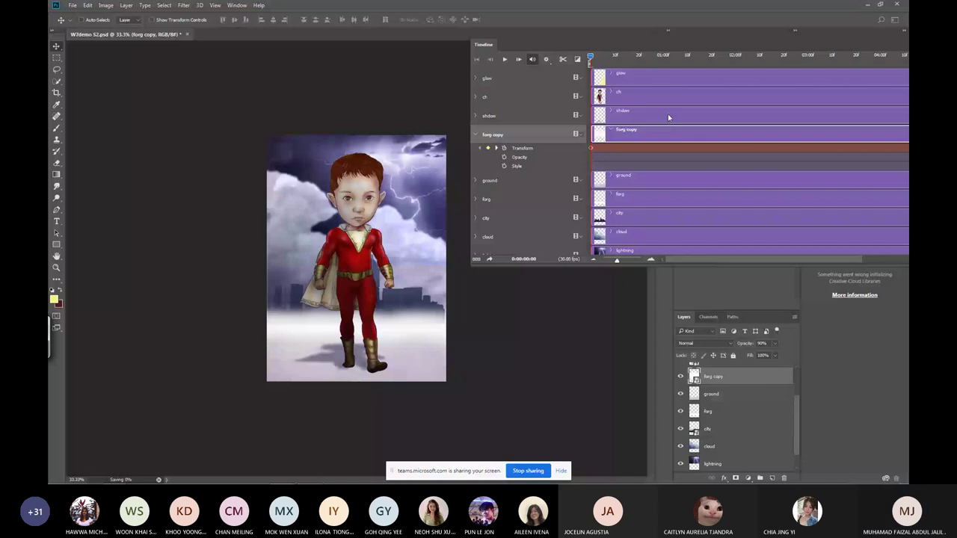
At the first frame, scale the forg copy layer to about 146% and place it over the lower part of the illustration.
click(592, 58)
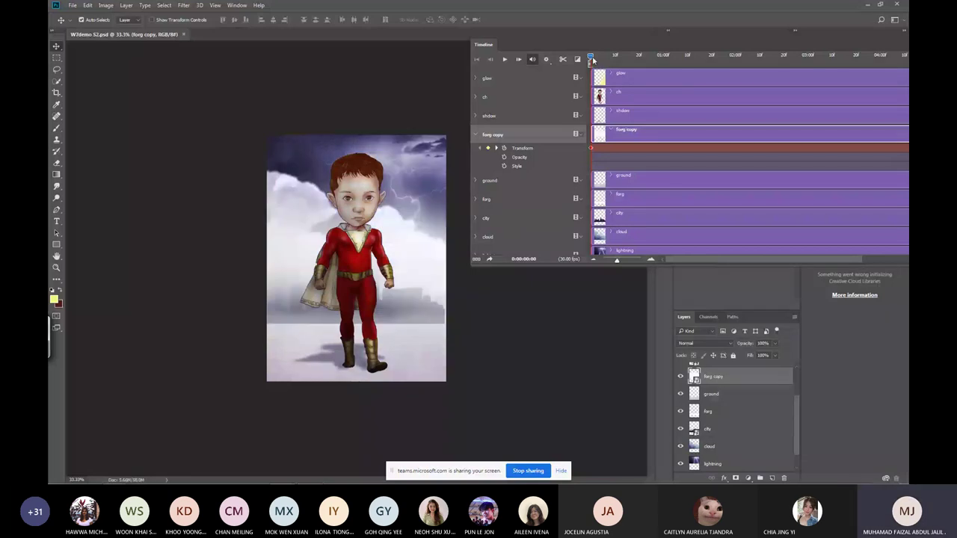
drag(592, 60, 602, 81)
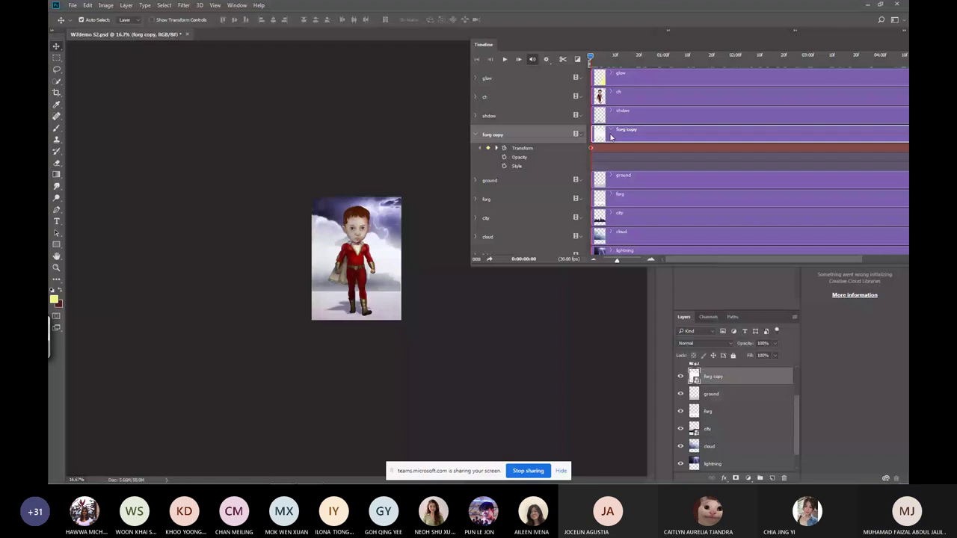
key(ctrl+t)
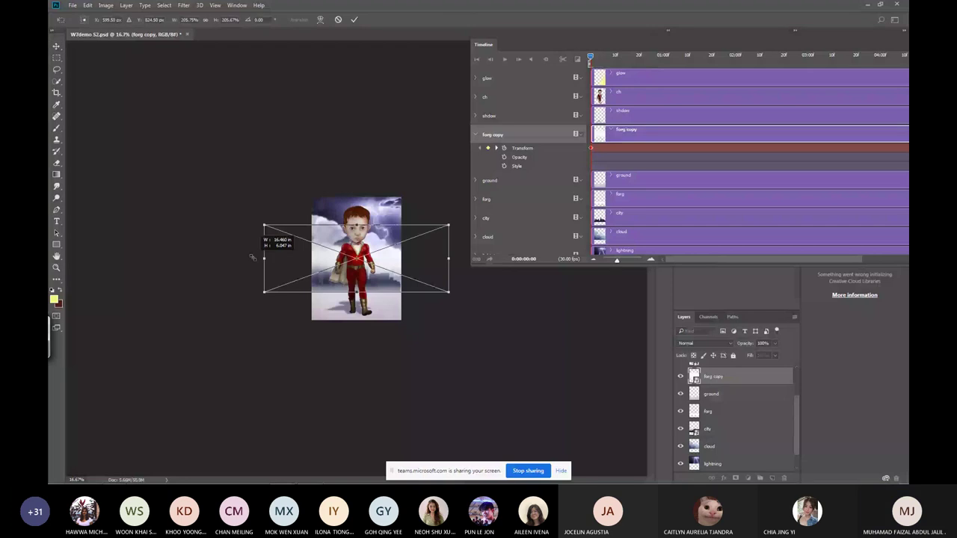
drag(445, 226, 446, 255)
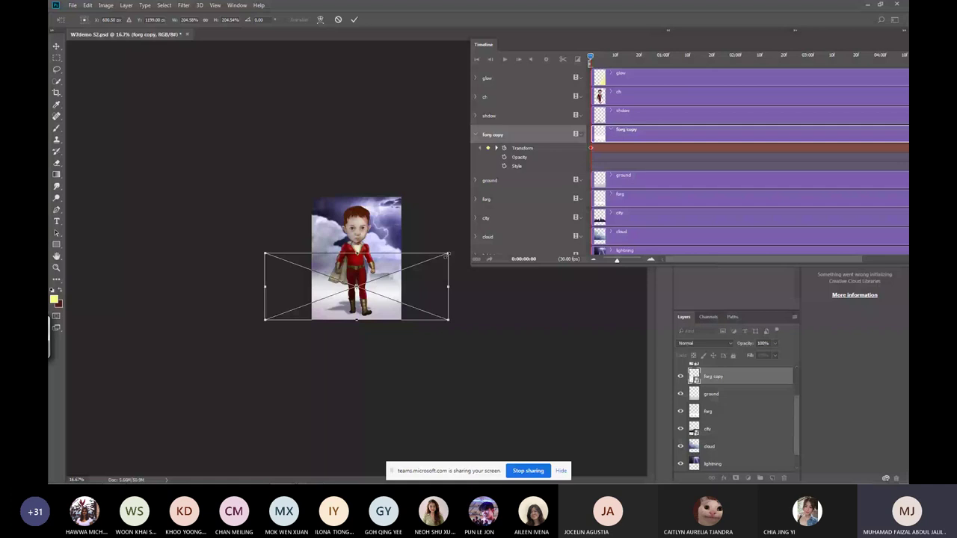
drag(447, 287, 419, 290)
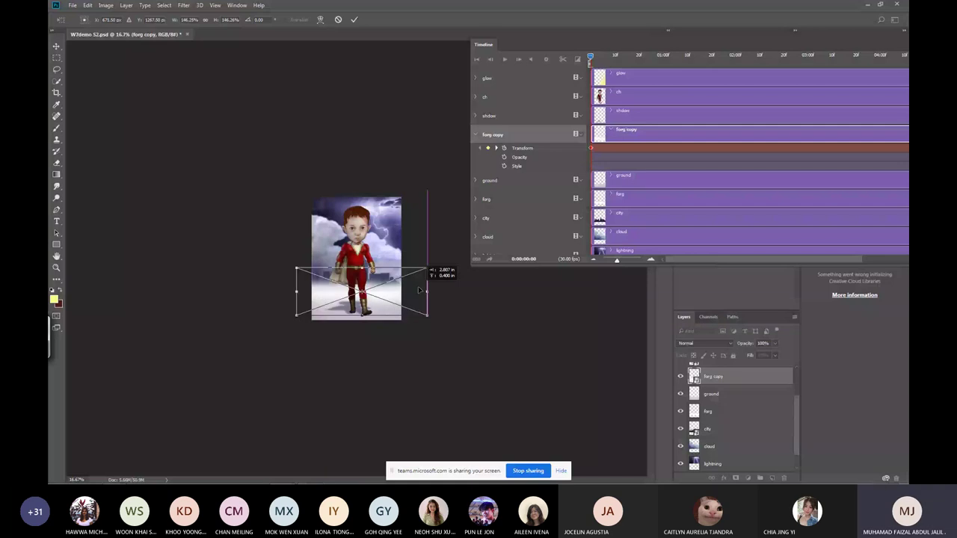
key(Return)
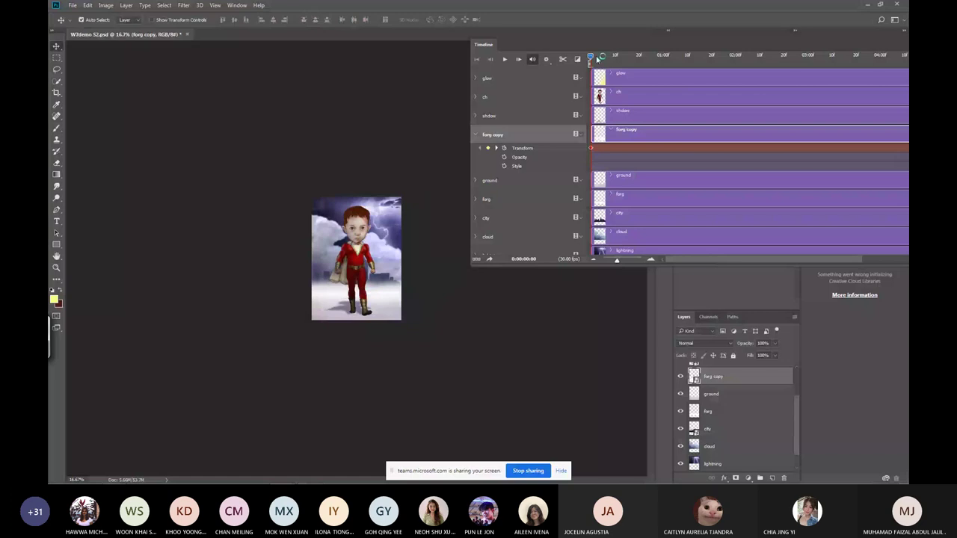
At 0:00:04:29, scale the forg copy layer to about 263% and lower it over the ground.
drag(597, 58, 787, 56)
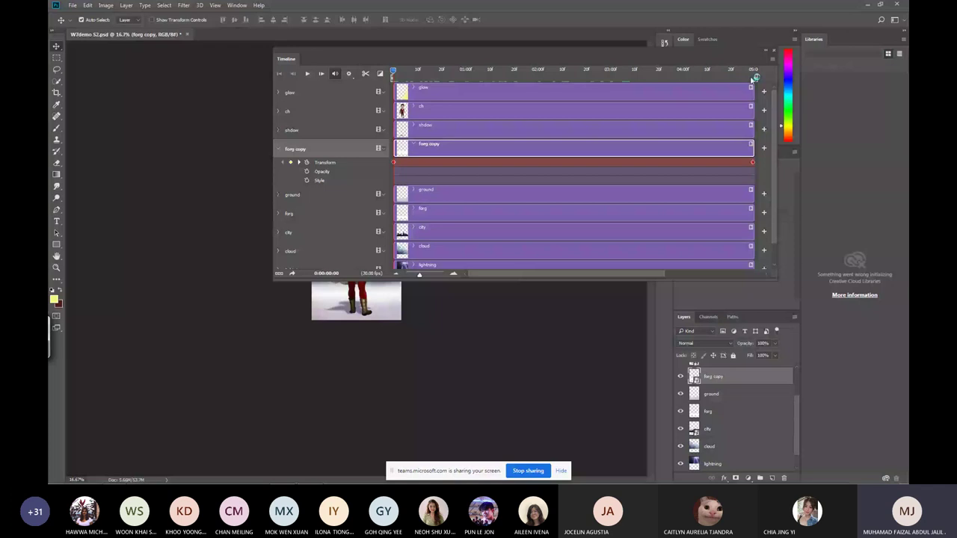
click(752, 75)
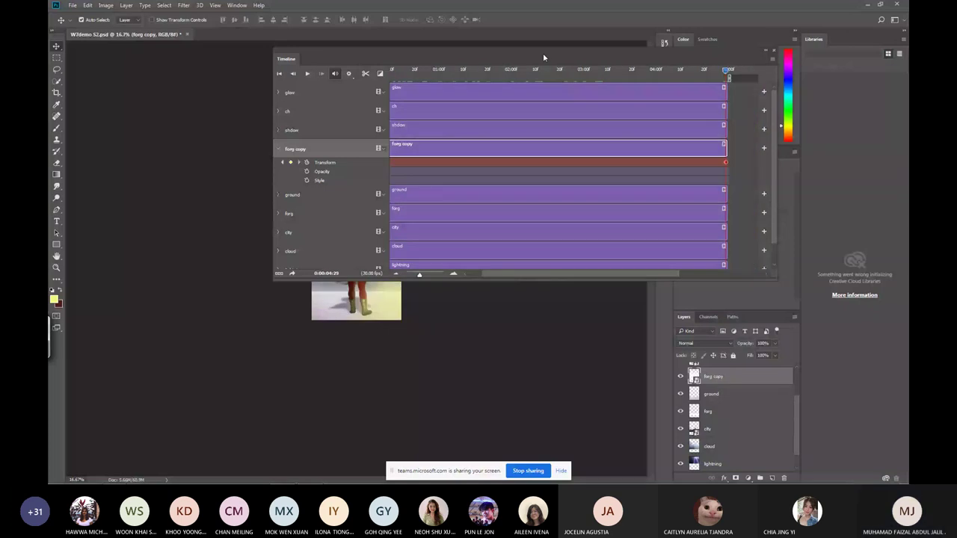
drag(543, 57, 705, 67)
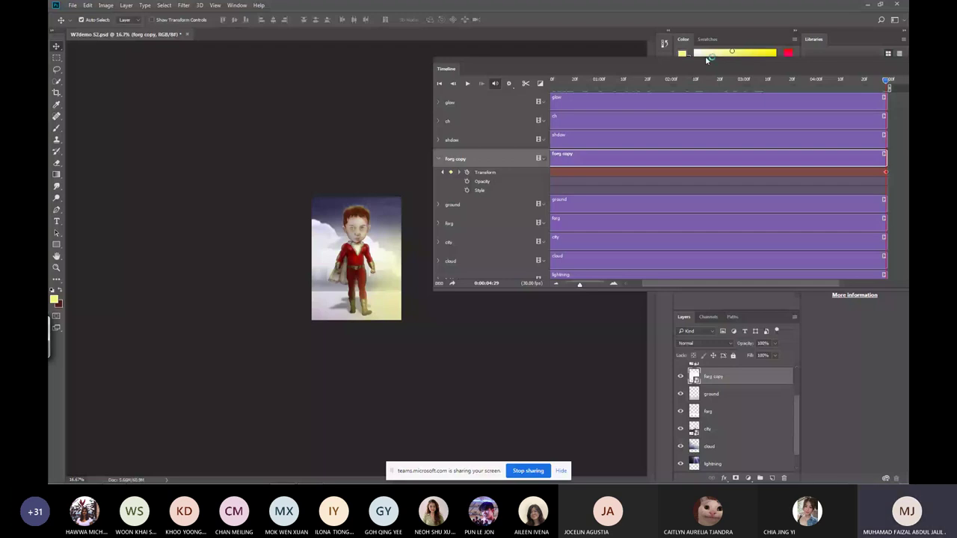
key(ctrl+t)
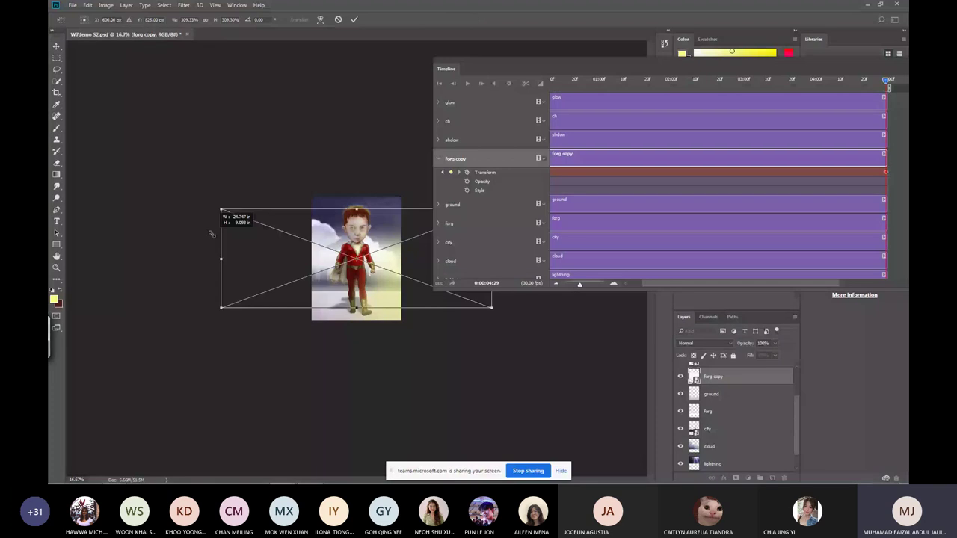
drag(212, 234, 241, 246)
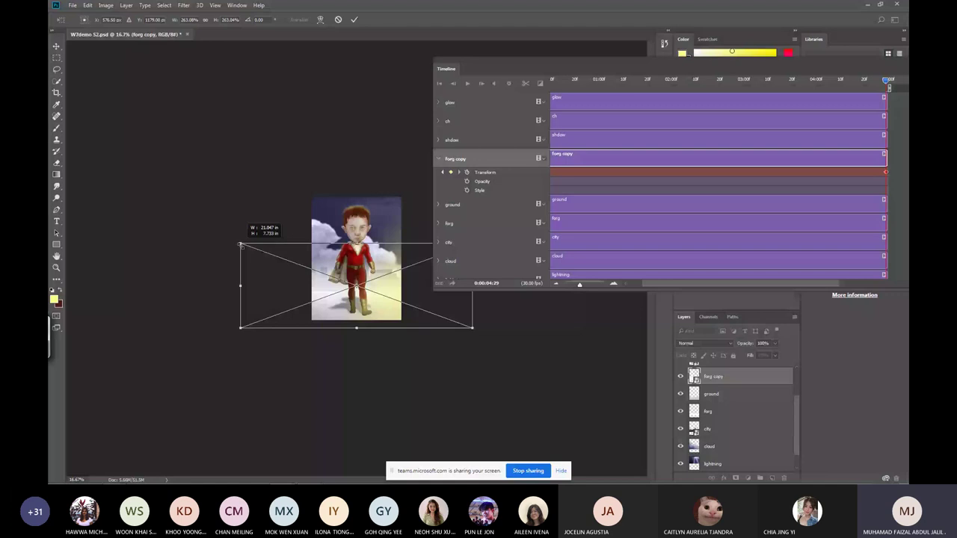
key(Return)
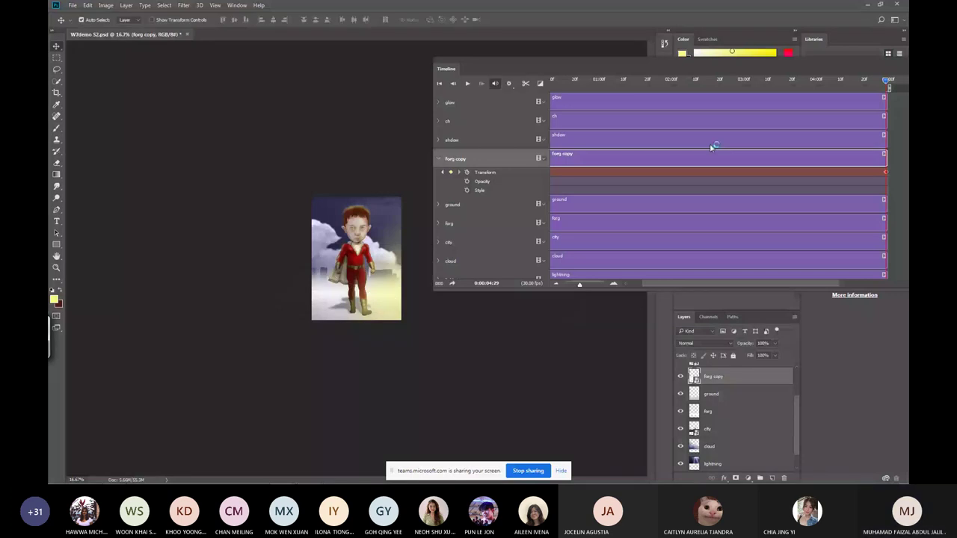
Preview the fog copy's zoom by playing and scrubbing the timeline, replaying from the first frame at 33.3% canvas view.
key(space)
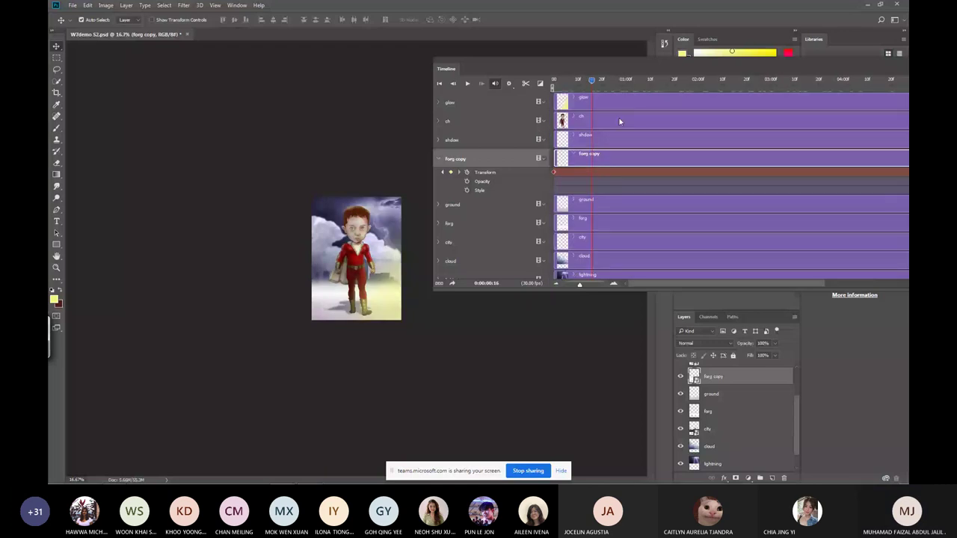
click(870, 88)
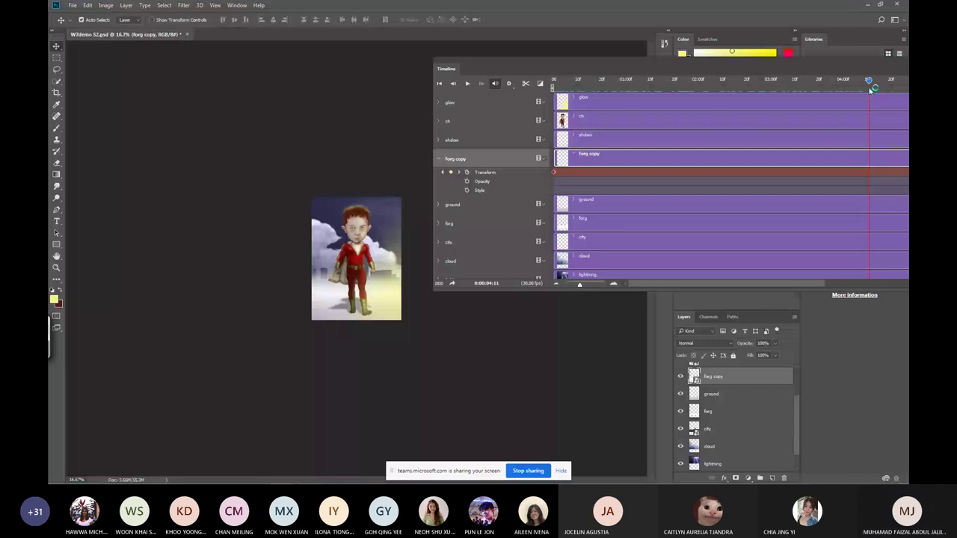
key(Home)
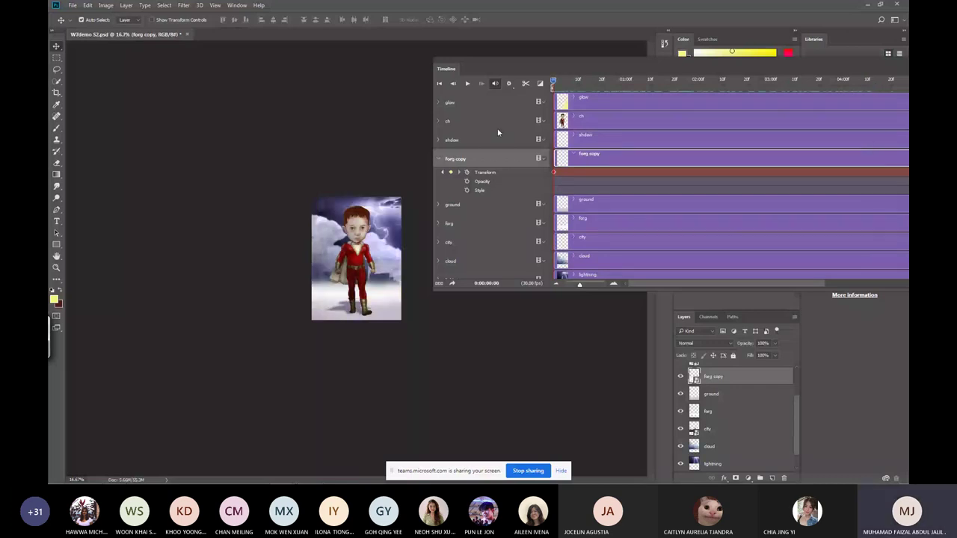
key(ctrl+plus)
key(ctrl+plus)
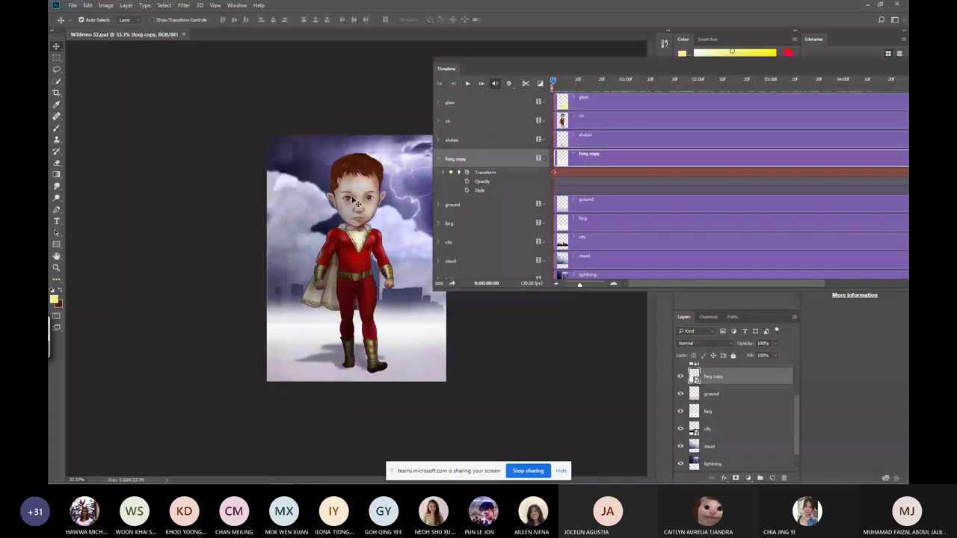
key(space)
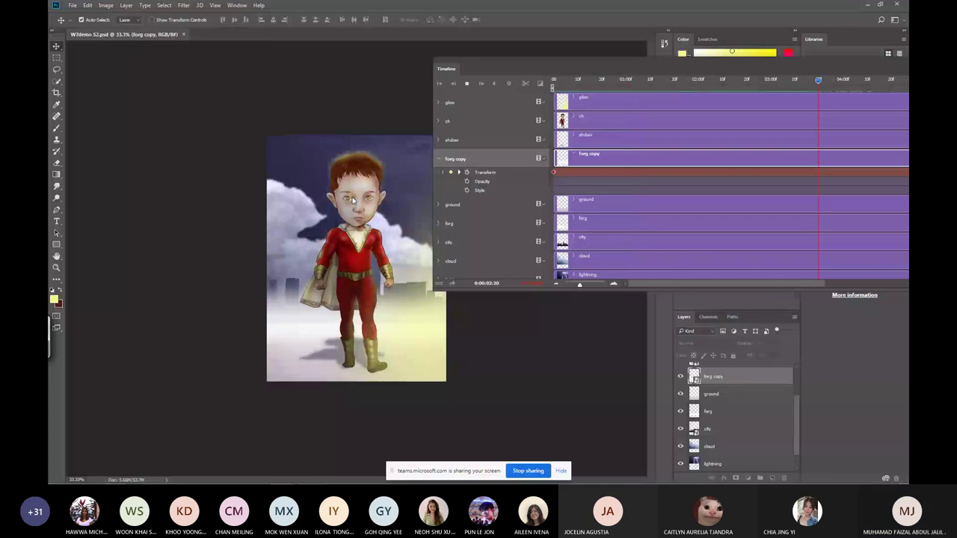
key(space)
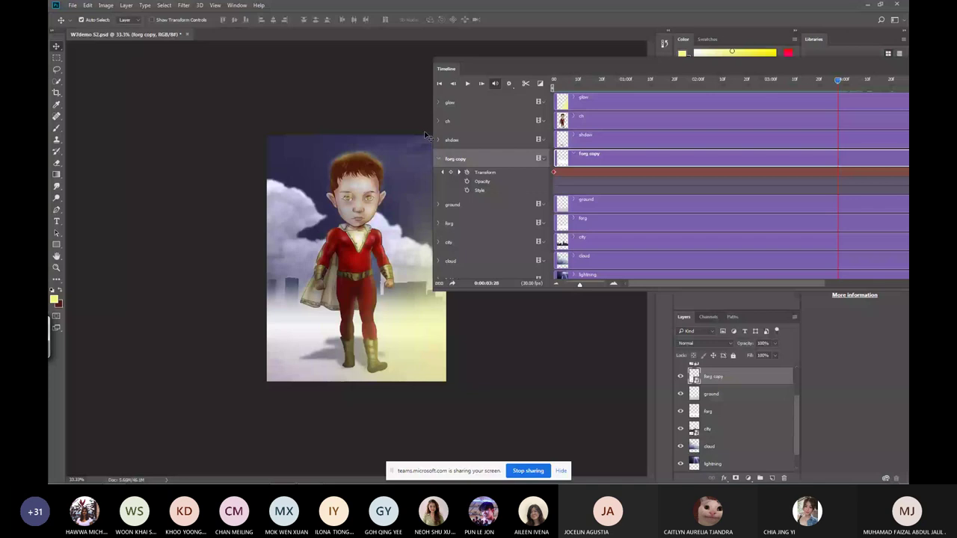
Add an opacity keyframe of 14% to the glow layer at 0:00:02:28.
key(alt+period)
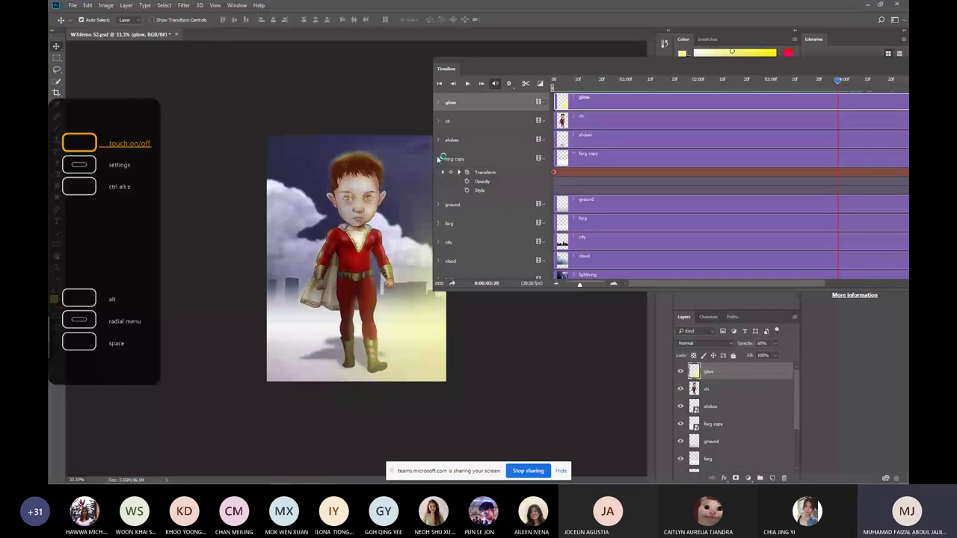
click(439, 159)
click(439, 102)
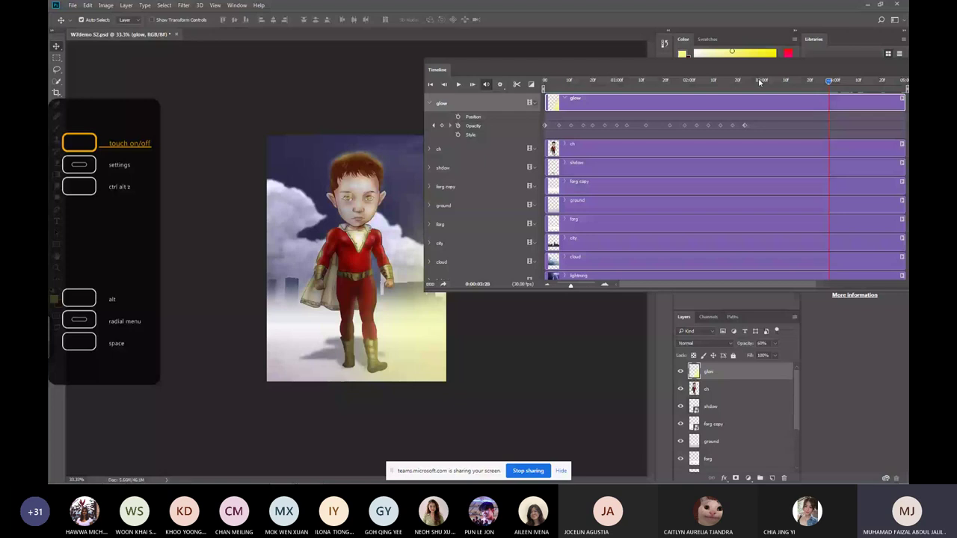
click(755, 82)
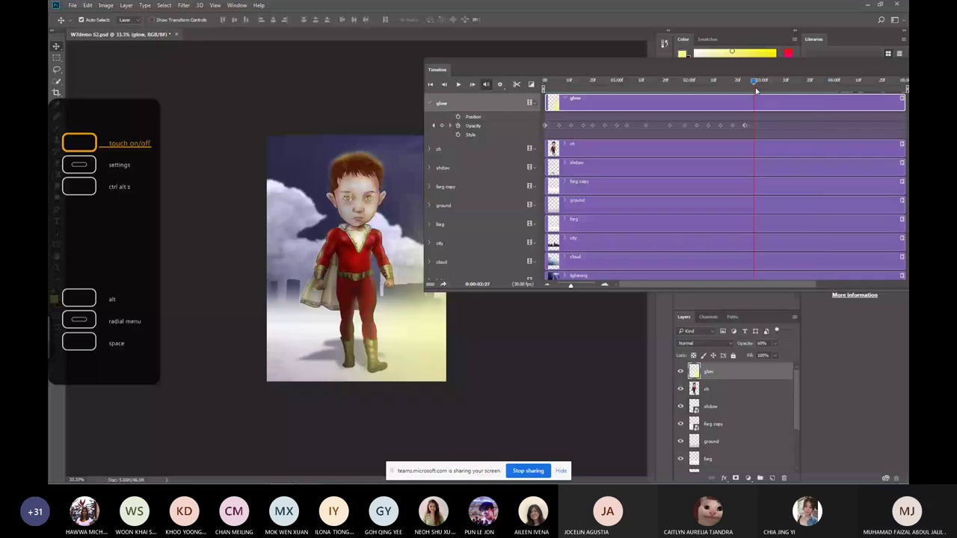
click(756, 126)
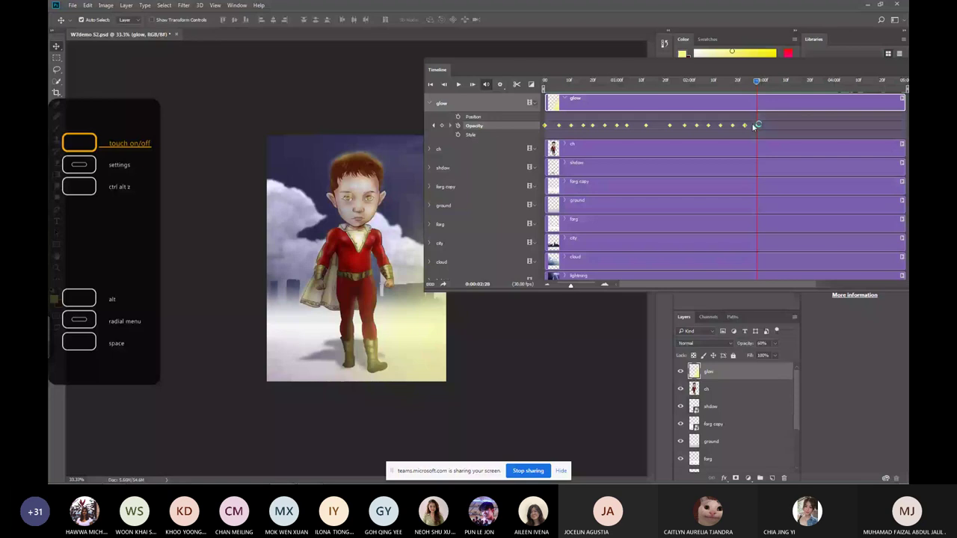
drag(775, 344, 750, 356)
drag(751, 356, 752, 88)
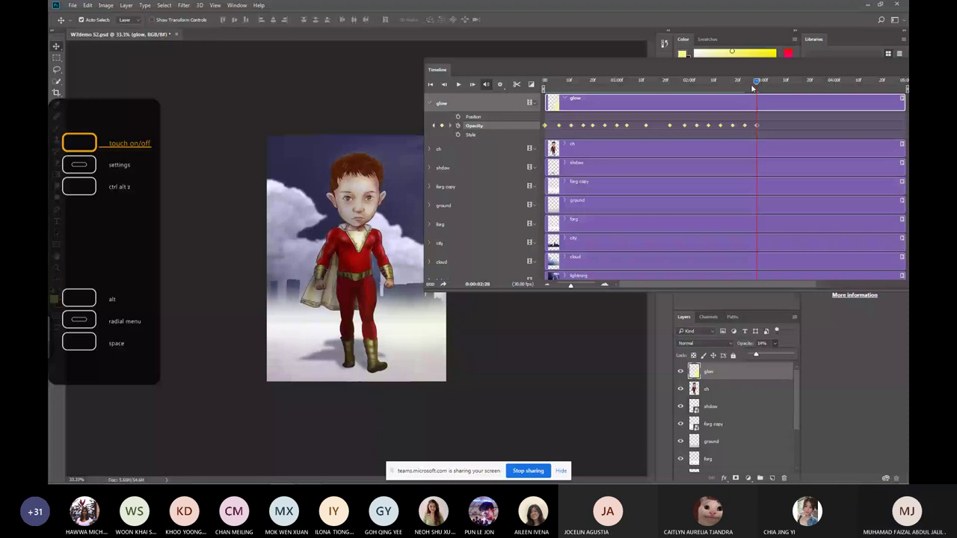
Scrub the timeline between 0:00:00:25 and 0:00:04:29 to check the glow's changing opacity.
drag(754, 82, 604, 82)
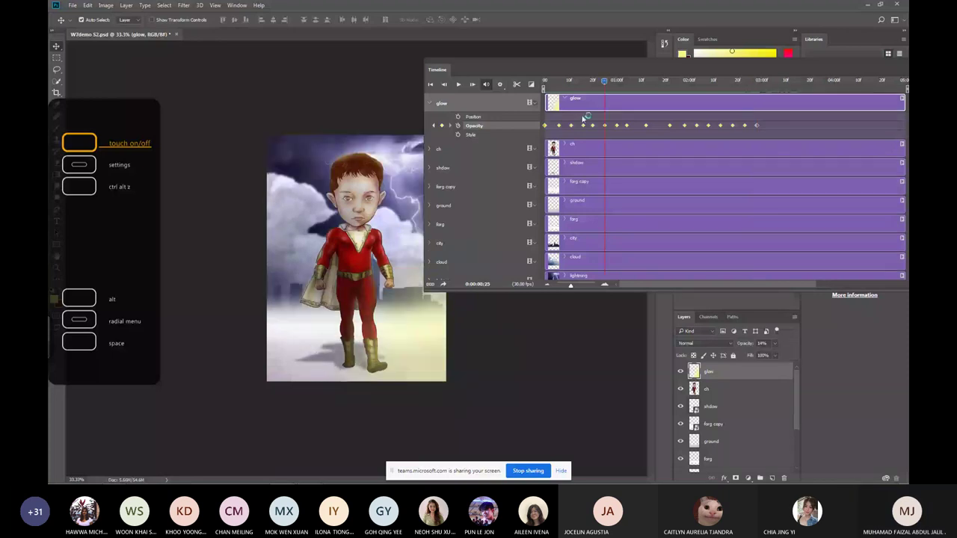
drag(604, 80, 903, 80)
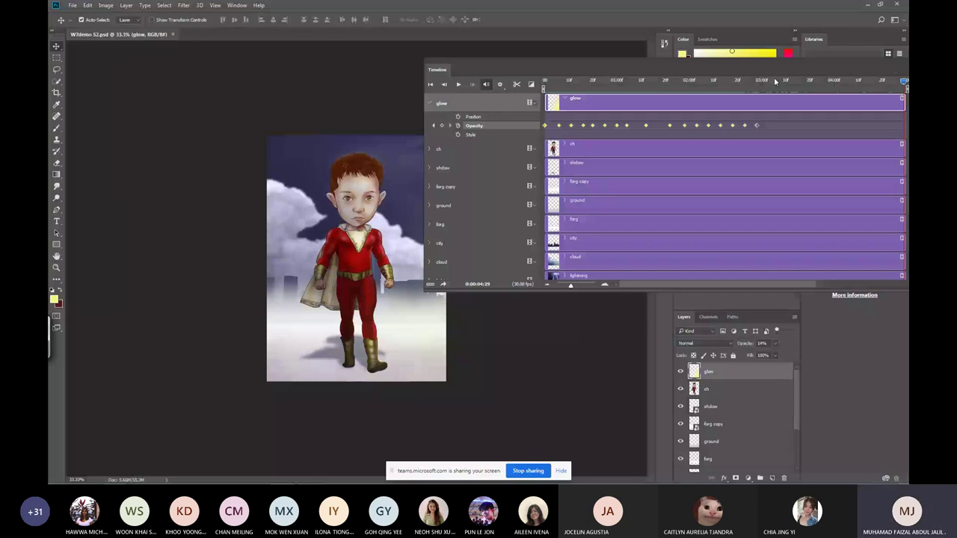
click(735, 79)
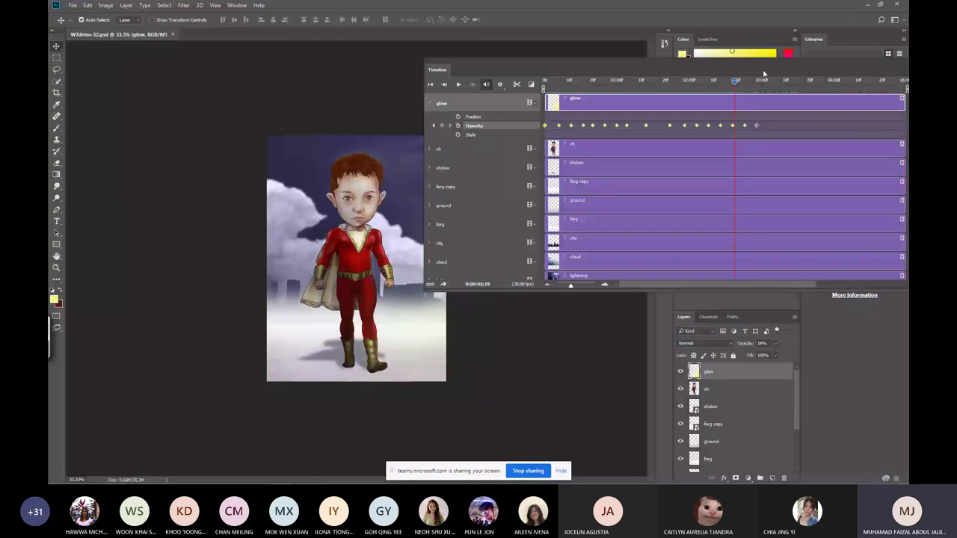
Set the glow layer's opacity to 0% at the first frame and save the document.
key(Home)
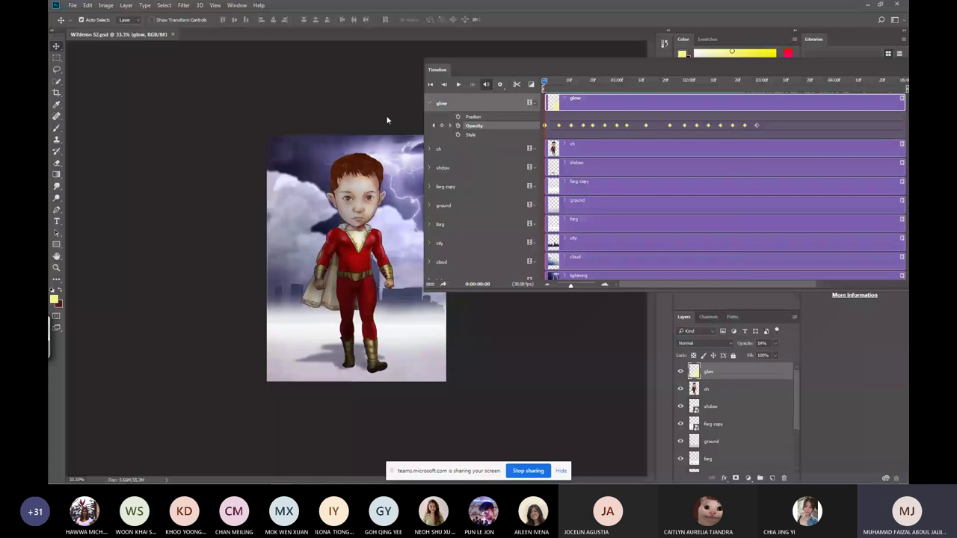
key(0)
key(0)
key(ctrl+s)
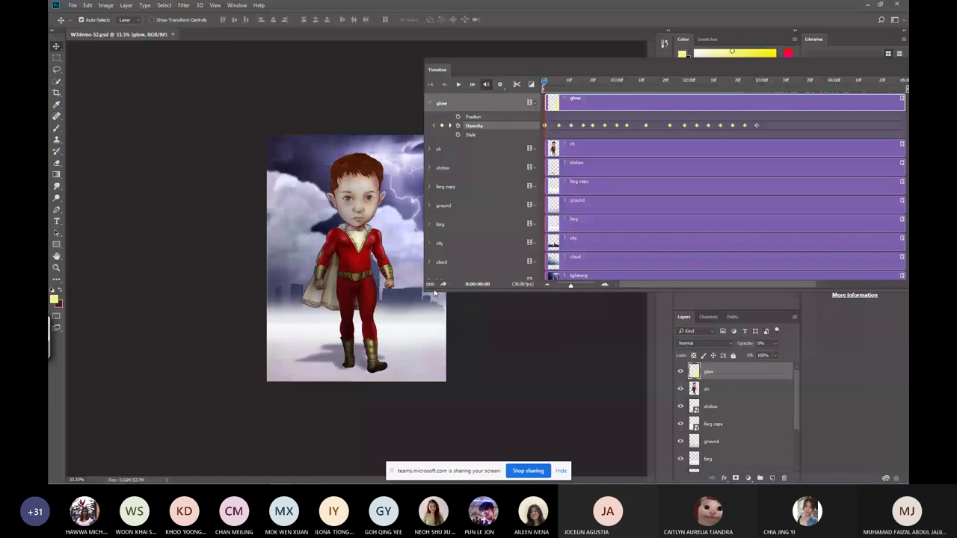
Play the animation and shorten the timeline's work area to end at about 3 seconds, just past the glow layer's last opacity keyframe.
key(space)
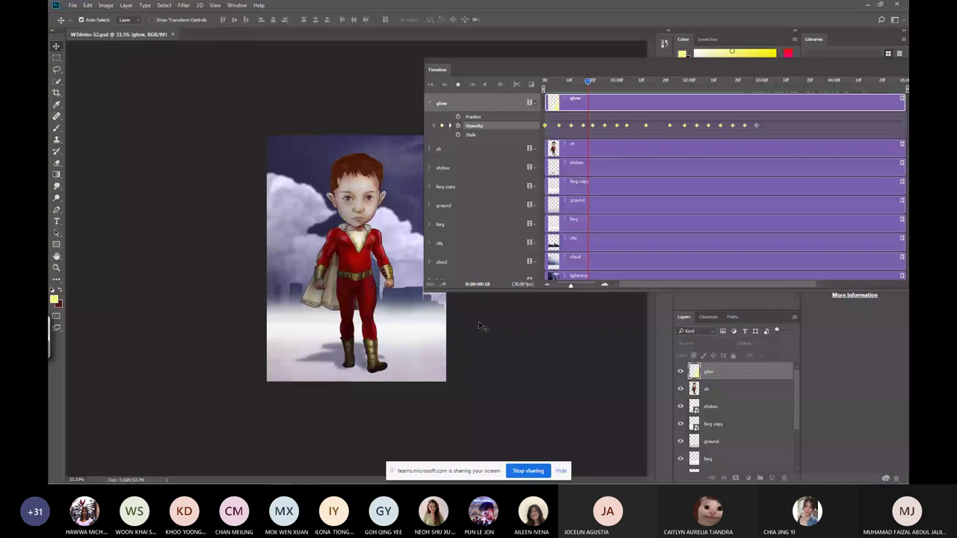
drag(548, 63, 187, 219)
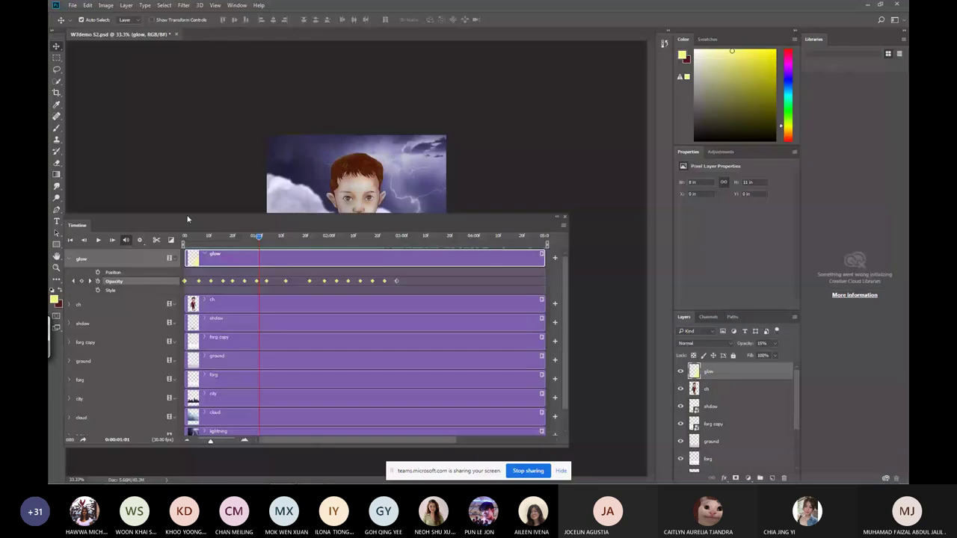
drag(187, 219, 236, 196)
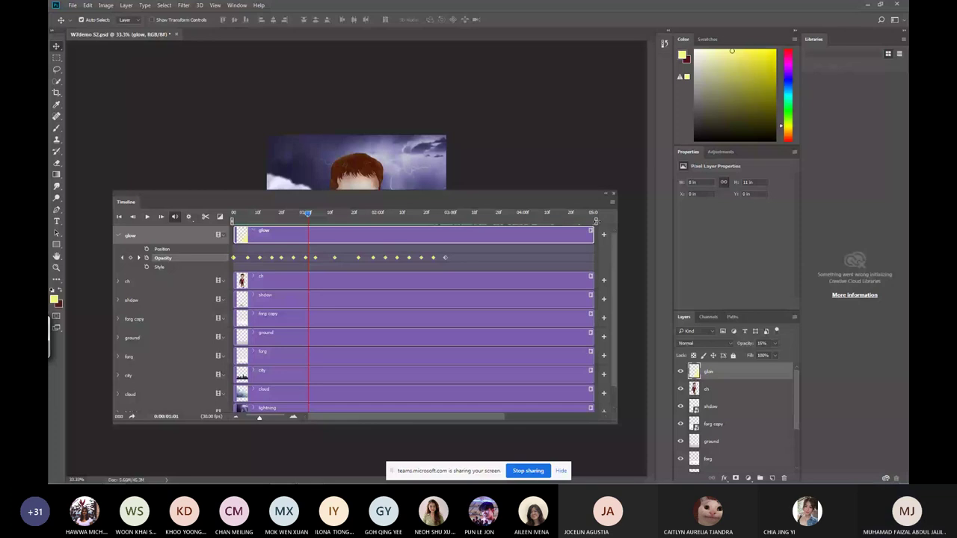
drag(596, 221, 453, 221)
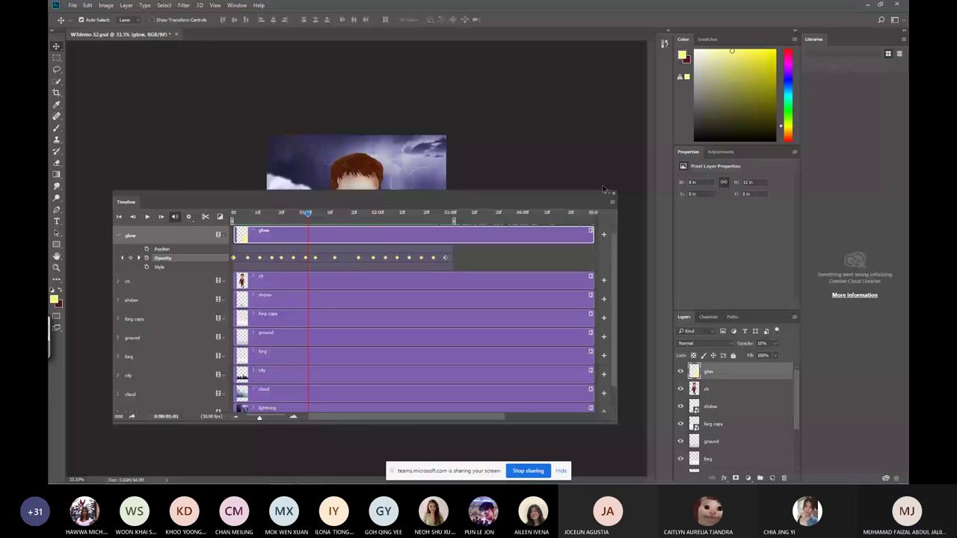
Shrink the timeline and place it below the artwork, then preview the shortened animation with the full illustration in view.
drag(604, 190, 594, 307)
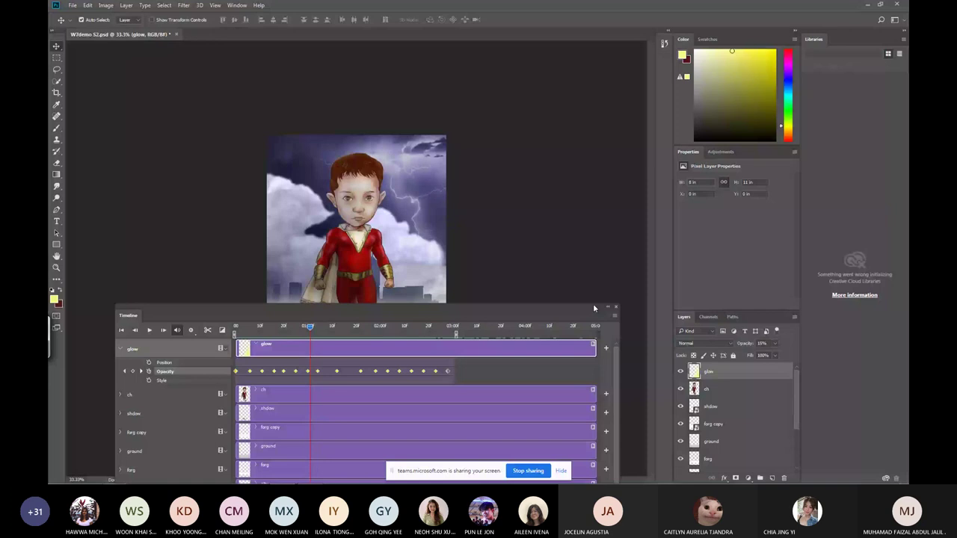
drag(593, 303, 566, 187)
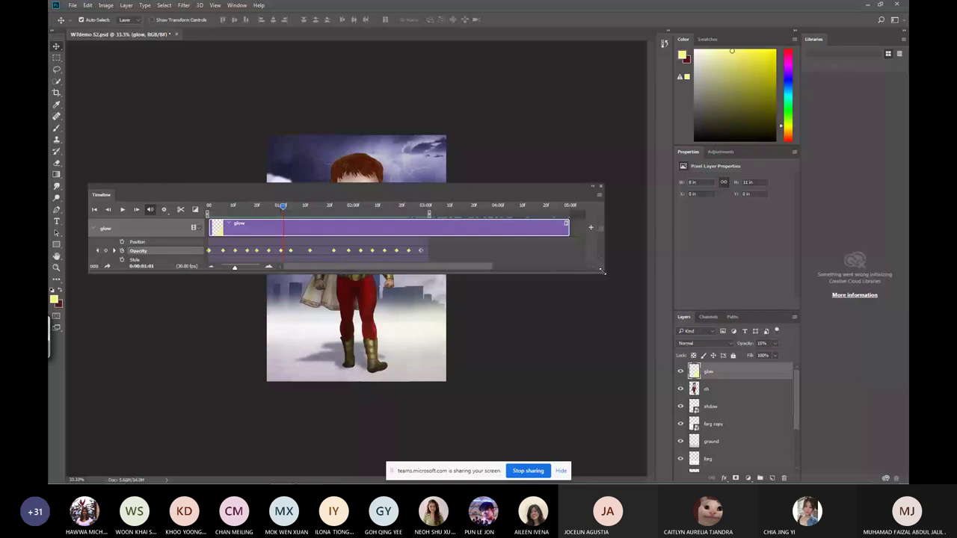
drag(594, 190, 605, 400)
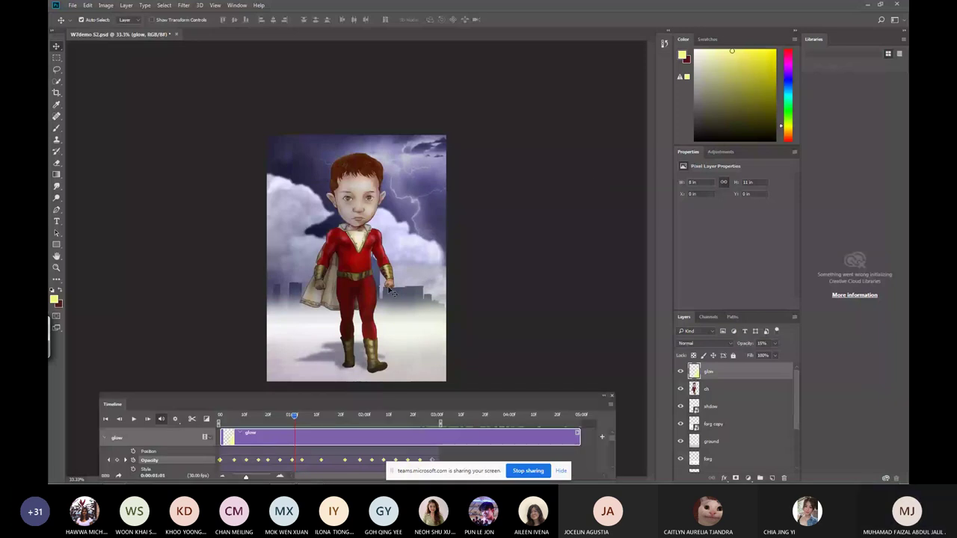
key(space)
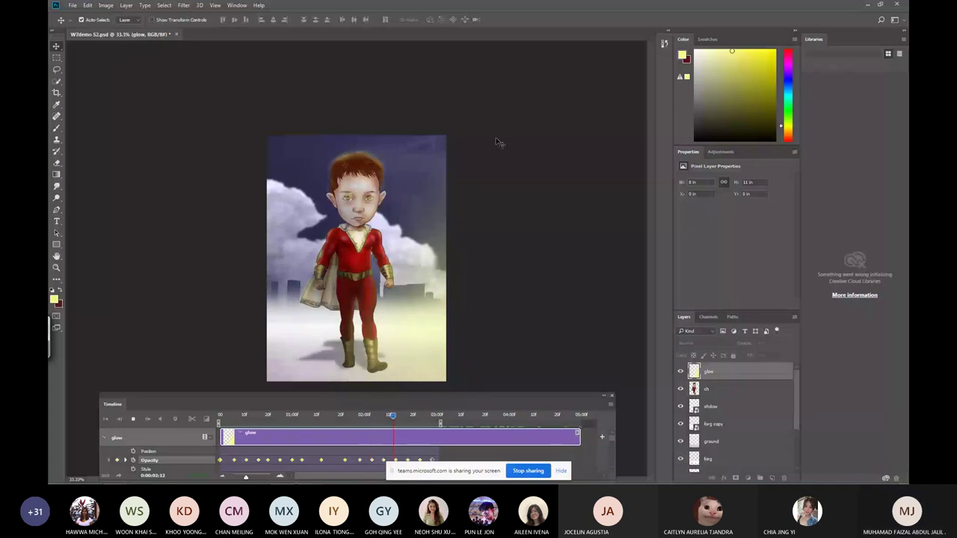
key(space)
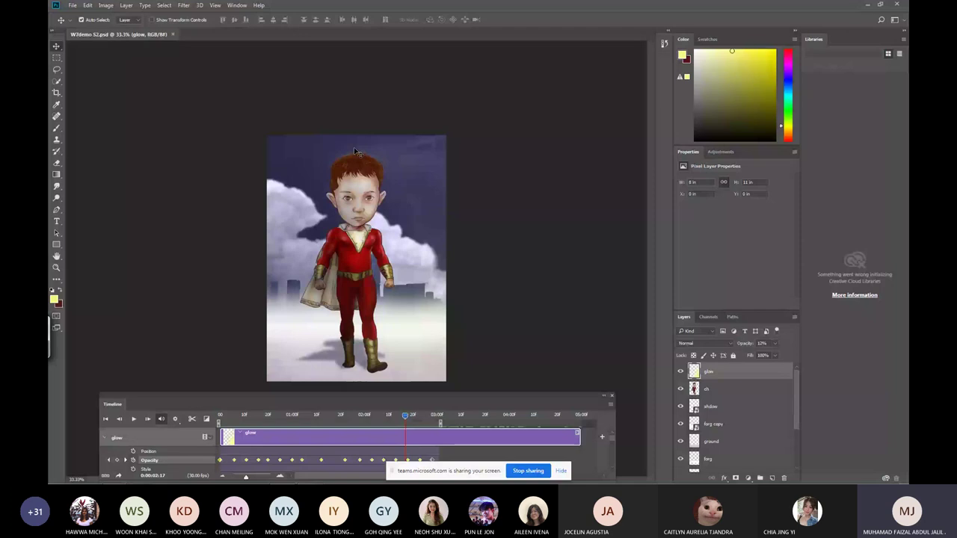
Start a Save for Web (Legacy) export of the animation as a GIF.
key(alt+i)
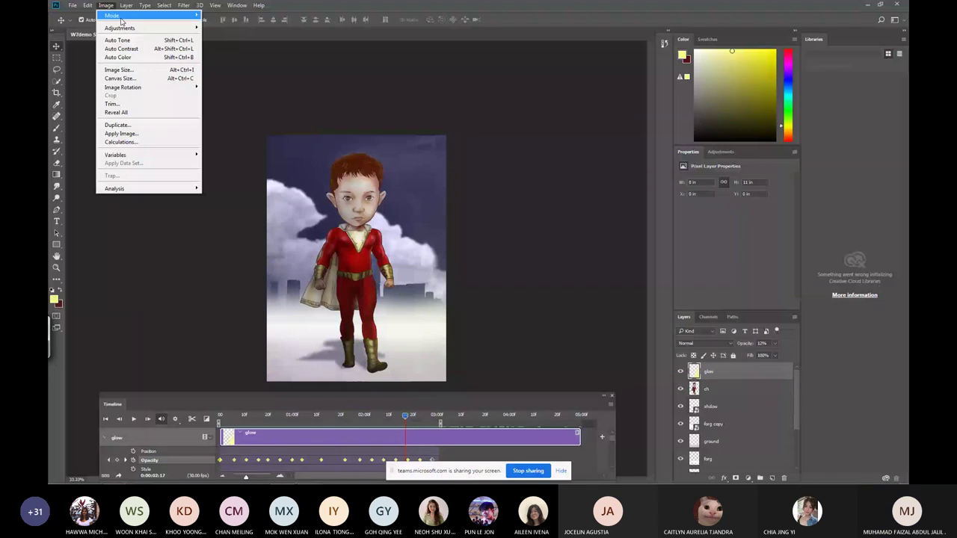
mouse_move(87, 5)
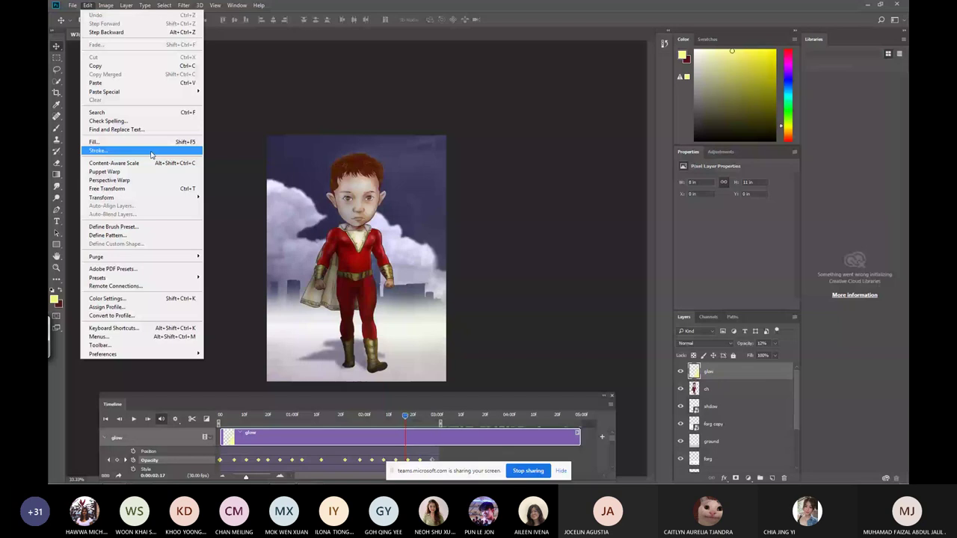
mouse_move(128, 5)
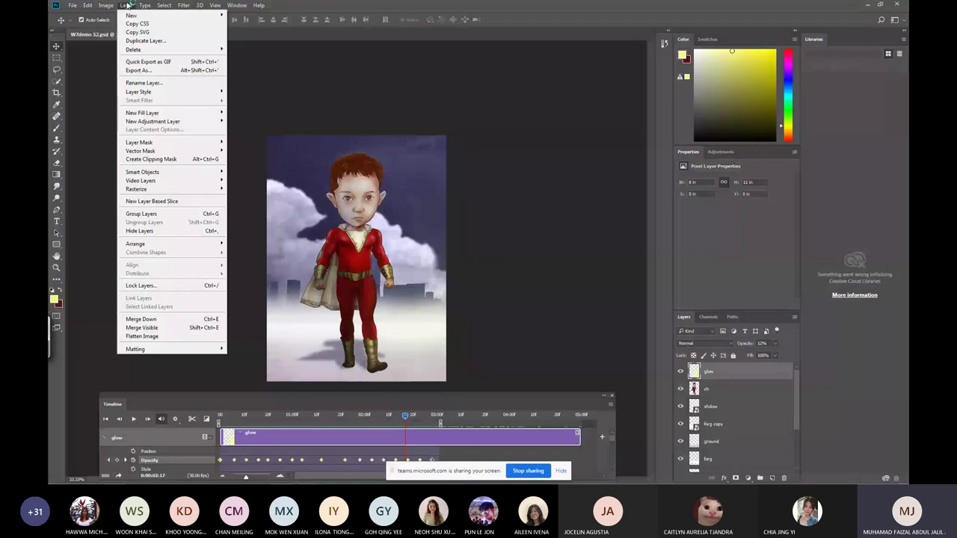
mouse_move(82, 125)
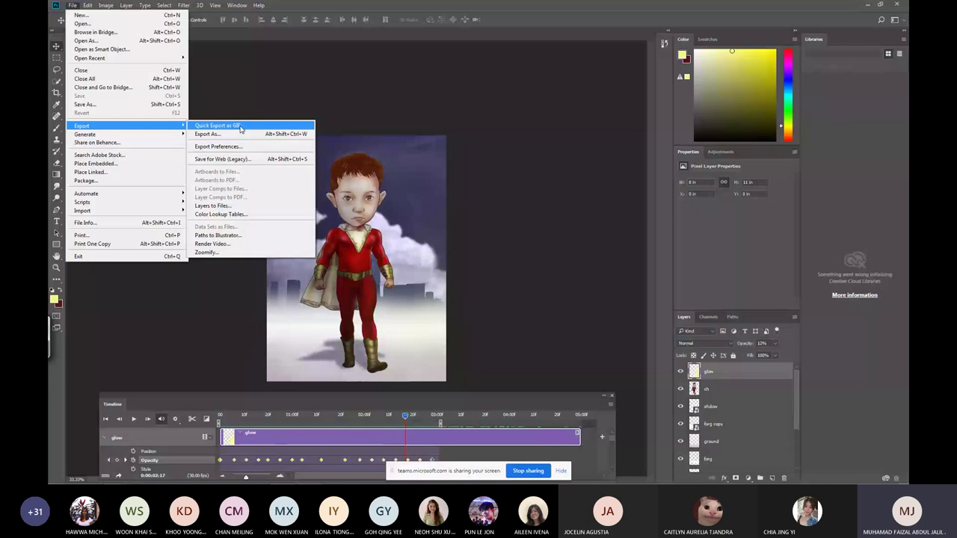
click(239, 128)
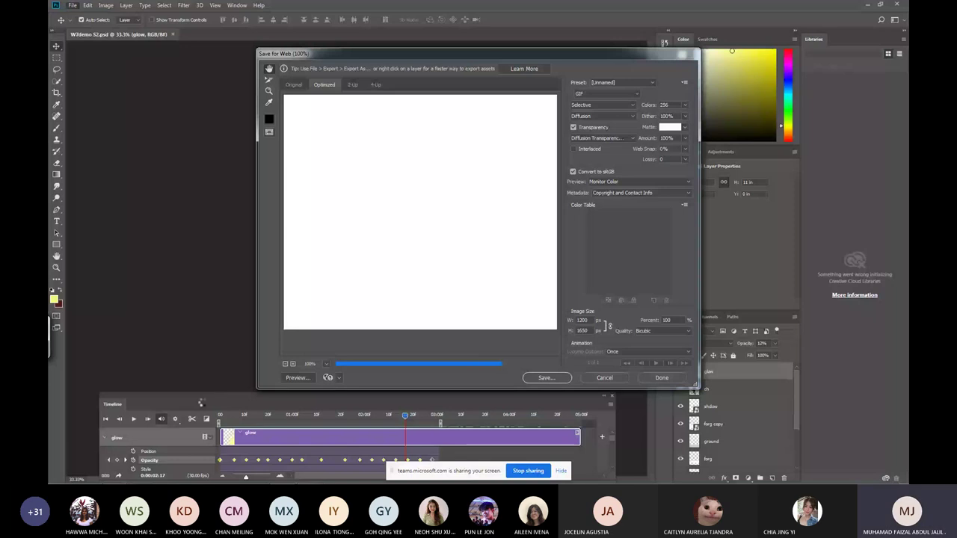
key(alt+Tab)
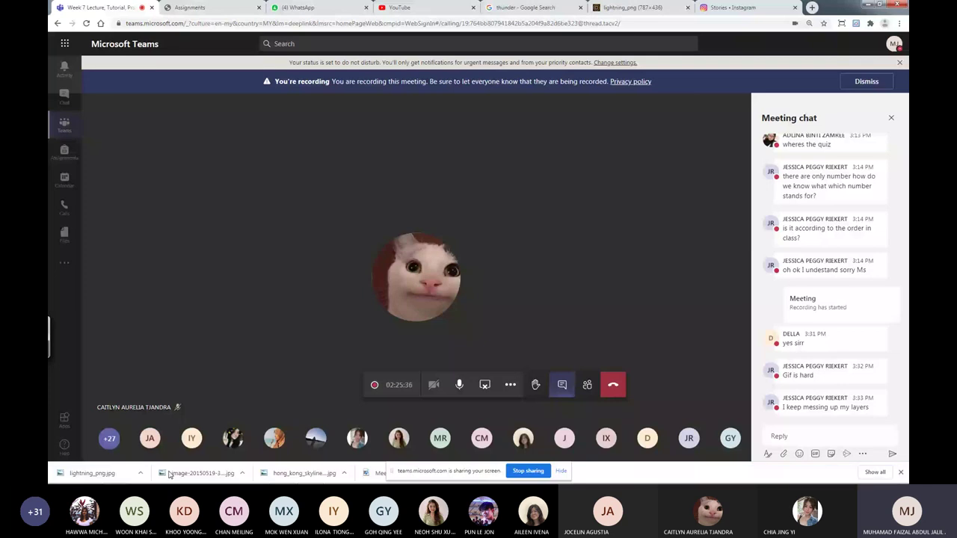
mouse_move(279, 480)
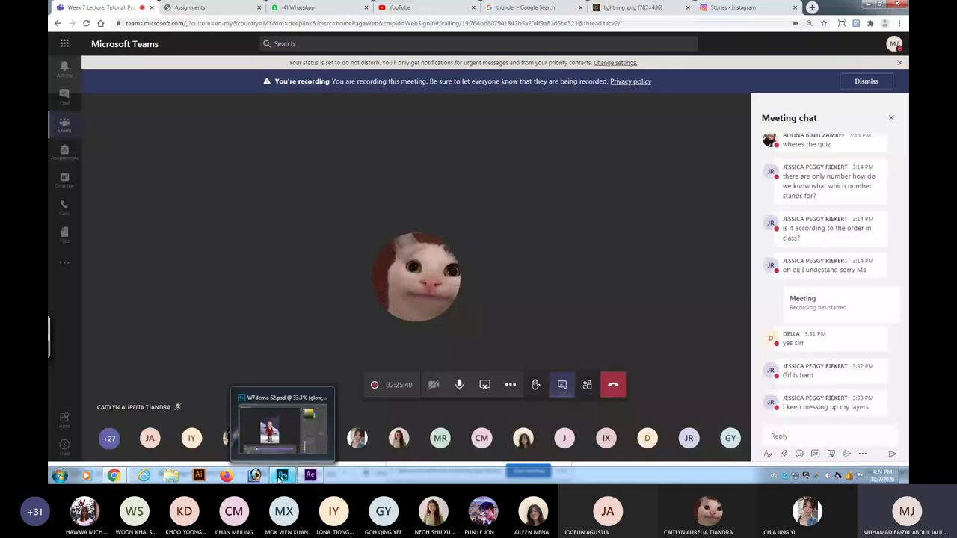
click(279, 480)
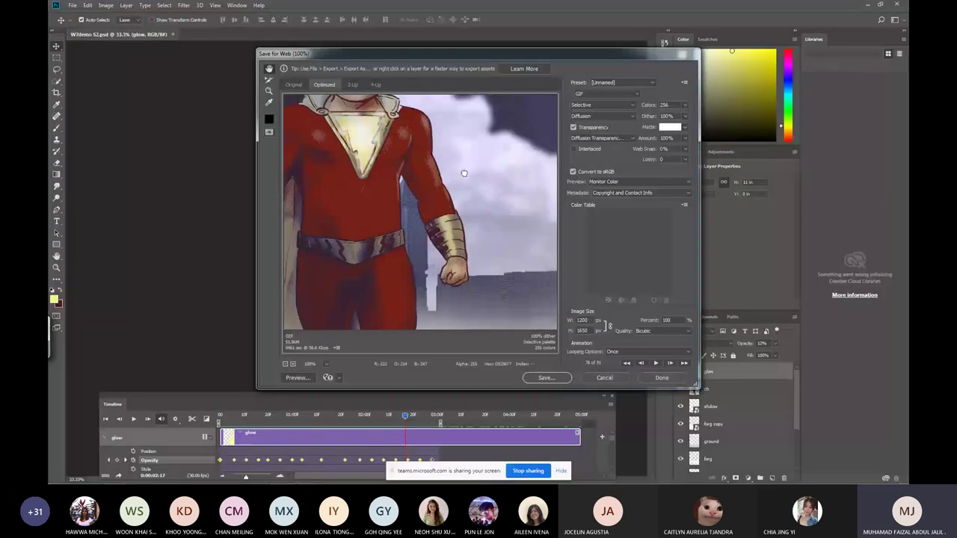
Use 256 colors for the GIF export and set the image size quality to Bicubic Smoother.
drag(464, 173, 482, 218)
click(665, 104)
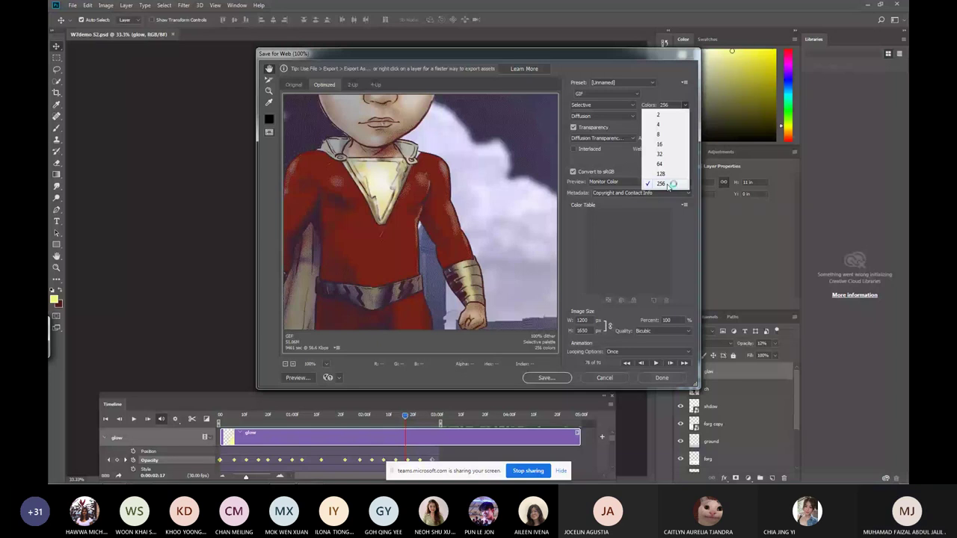
click(662, 183)
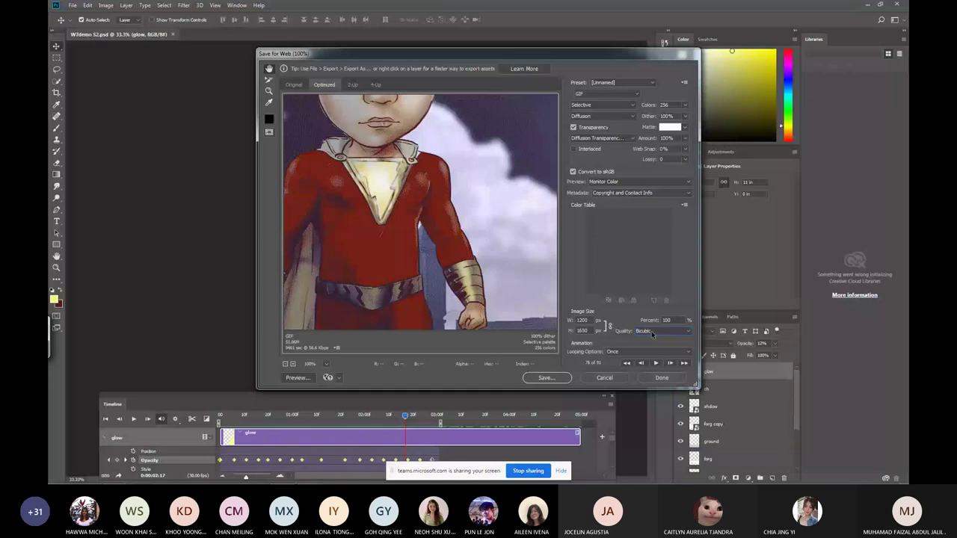
click(651, 330)
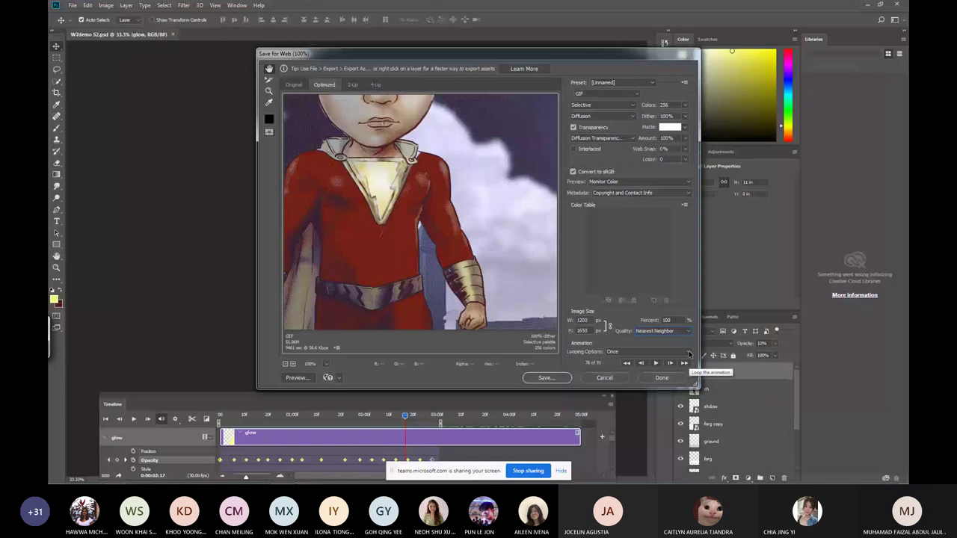
click(676, 330)
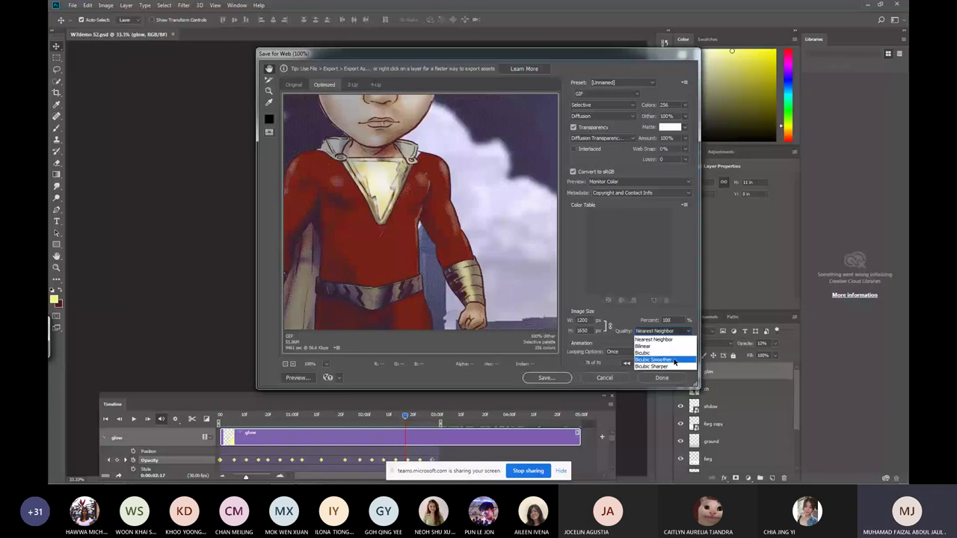
click(675, 360)
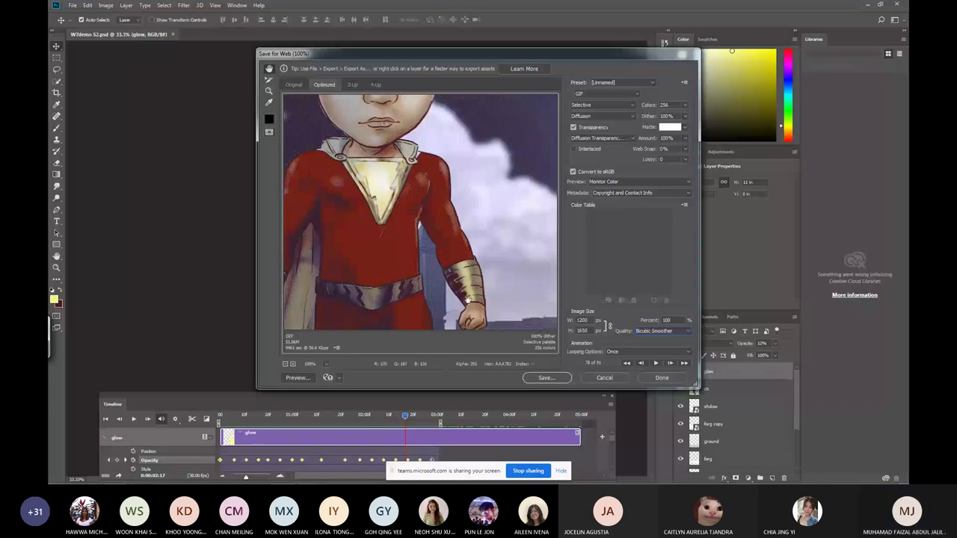
Set the GIF's looping option to Forever and play the animation in the export preview.
scroll(443, 226, up, 3)
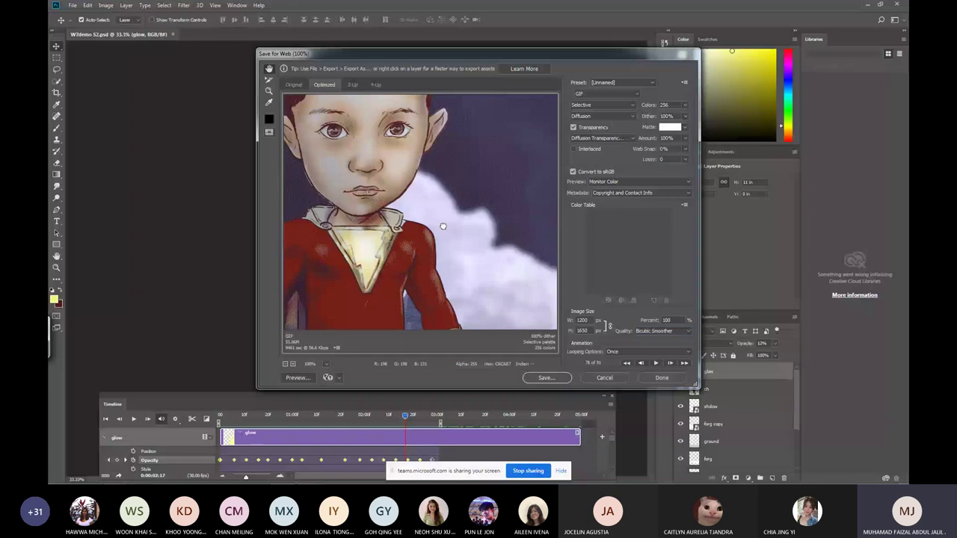
click(673, 351)
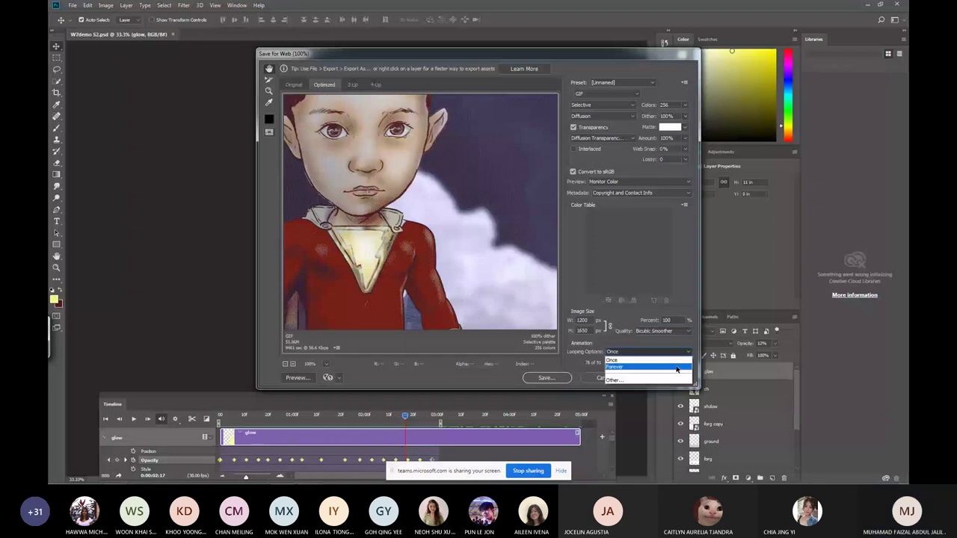
click(676, 367)
click(655, 364)
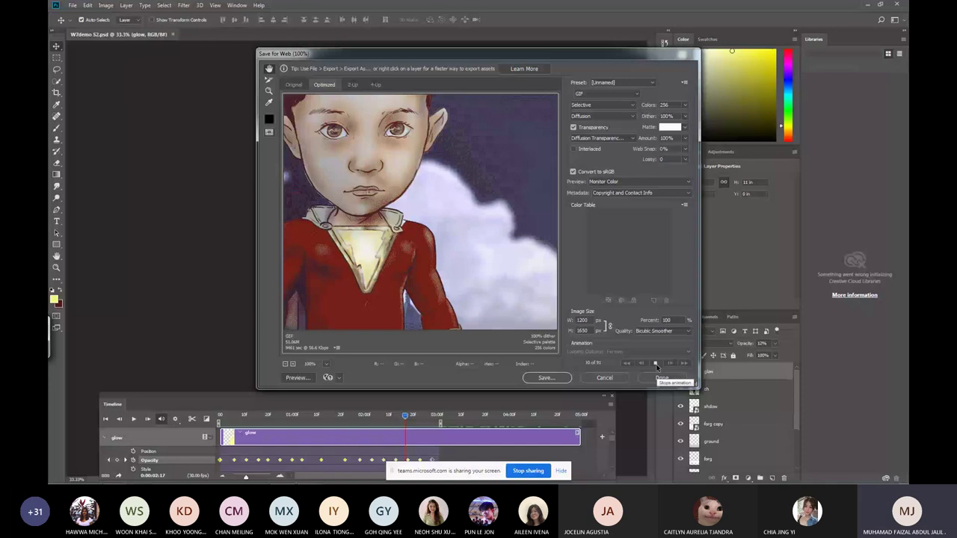
click(655, 364)
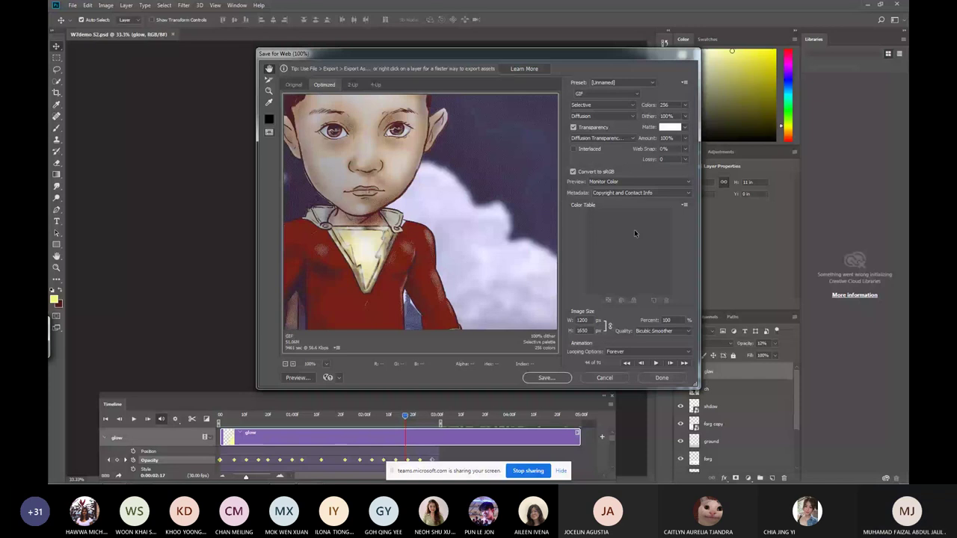
Keep the export preview on Monitor Color and try reducing the GIF palette to 32 colors.
click(688, 183)
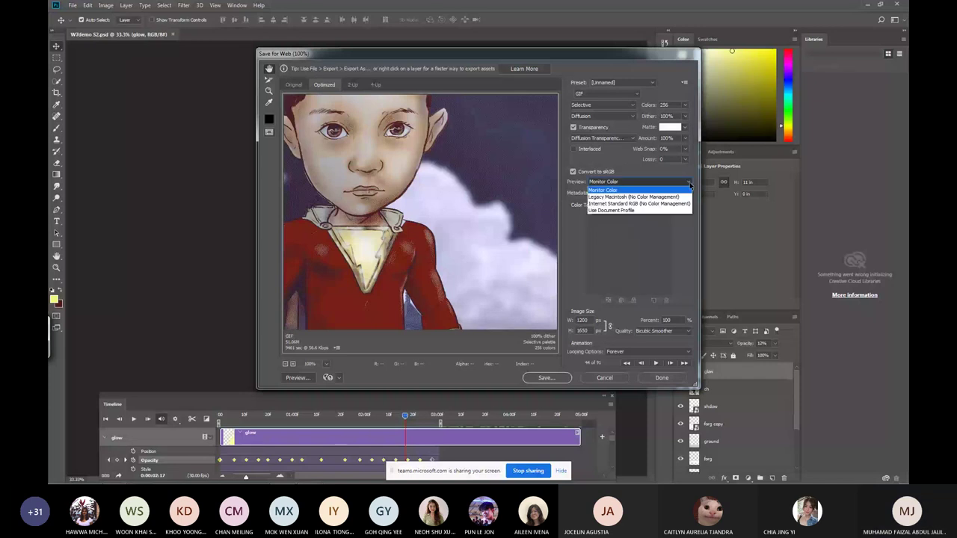
click(682, 190)
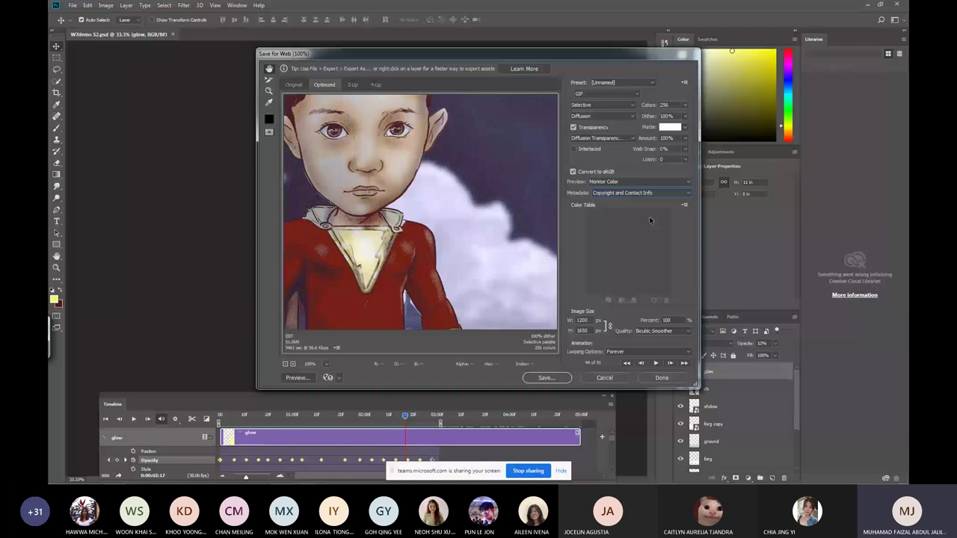
click(685, 106)
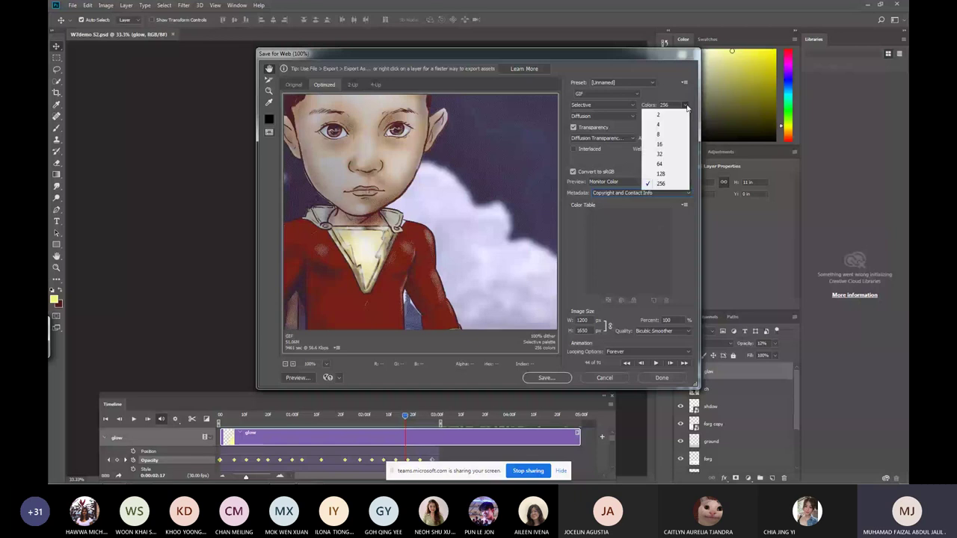
click(660, 153)
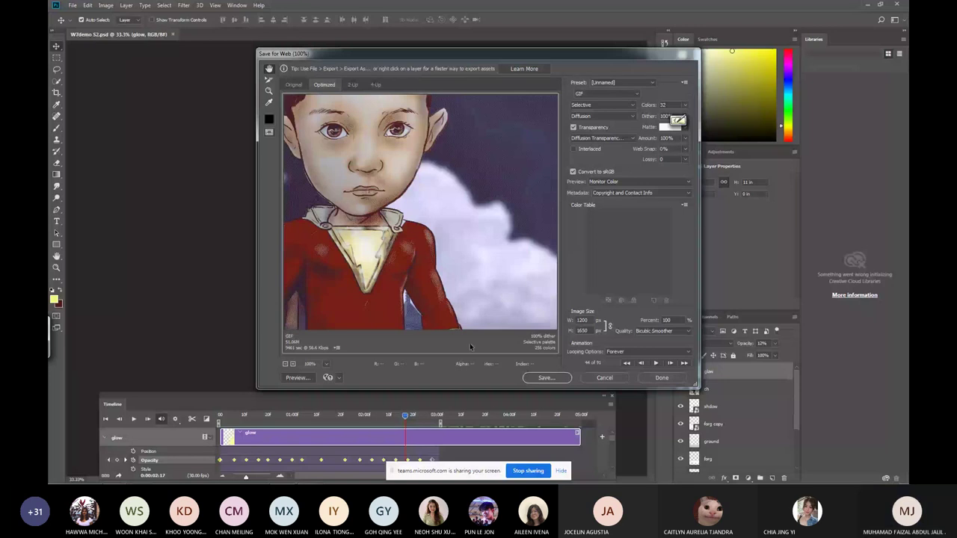
Try the Perceptual color reduction and No Dither options, restoring Selective and Diffusion for the GIF export.
click(627, 105)
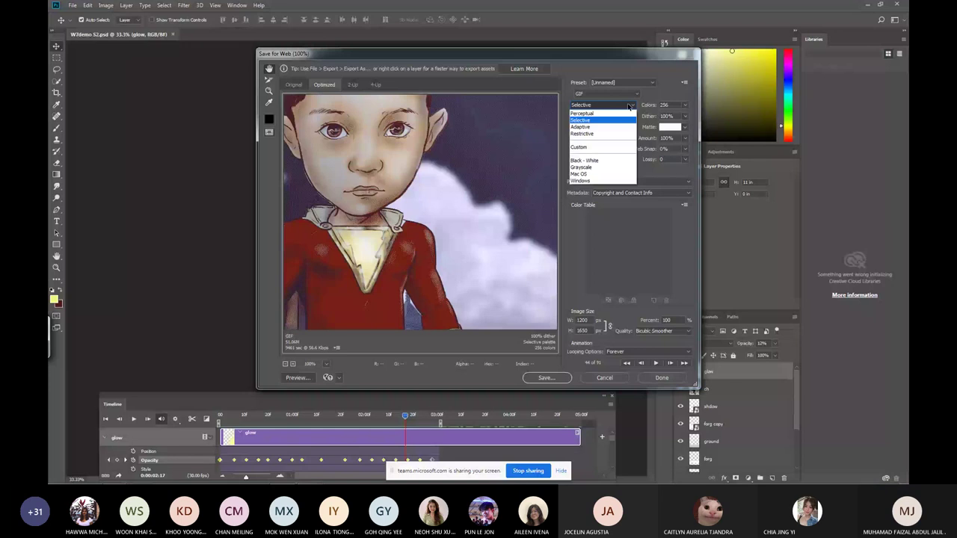
key(Up)
key(Return)
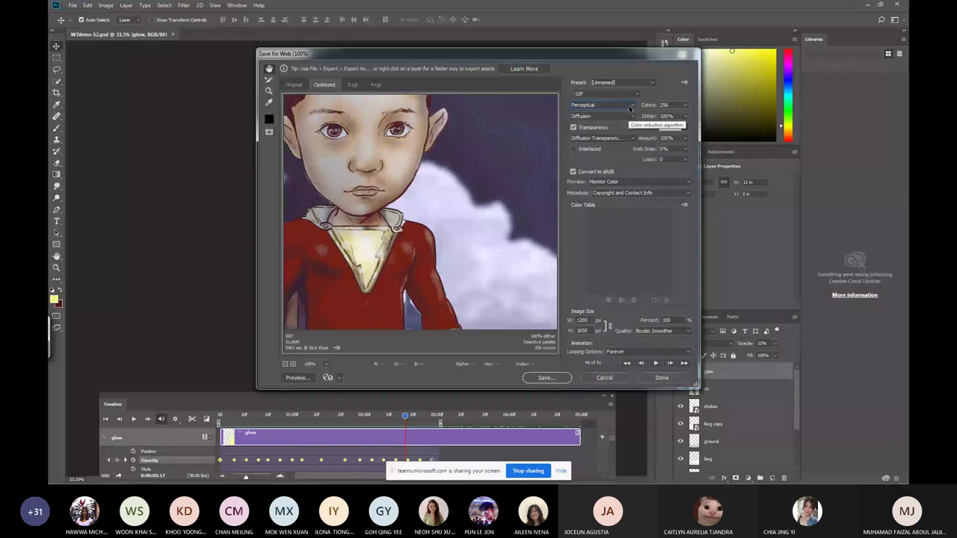
key(Down)
click(617, 117)
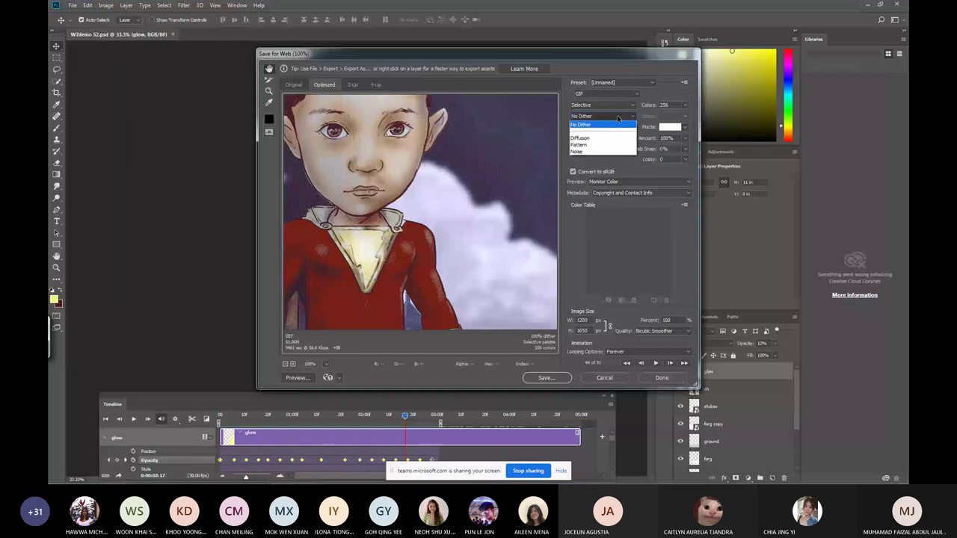
click(598, 138)
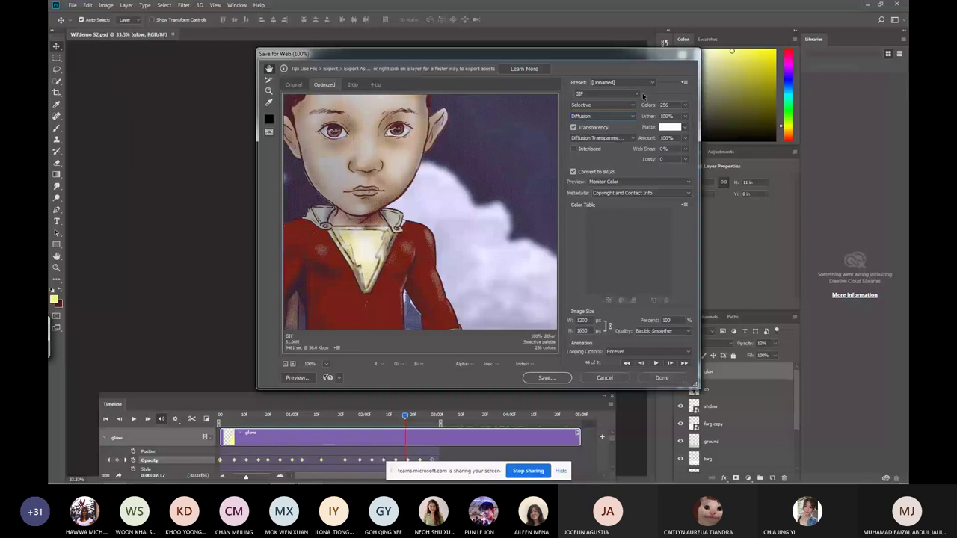
View the original artwork in the export preview and save the GIF as W7demo-S2 in the Split_flying guy folder.
click(644, 83)
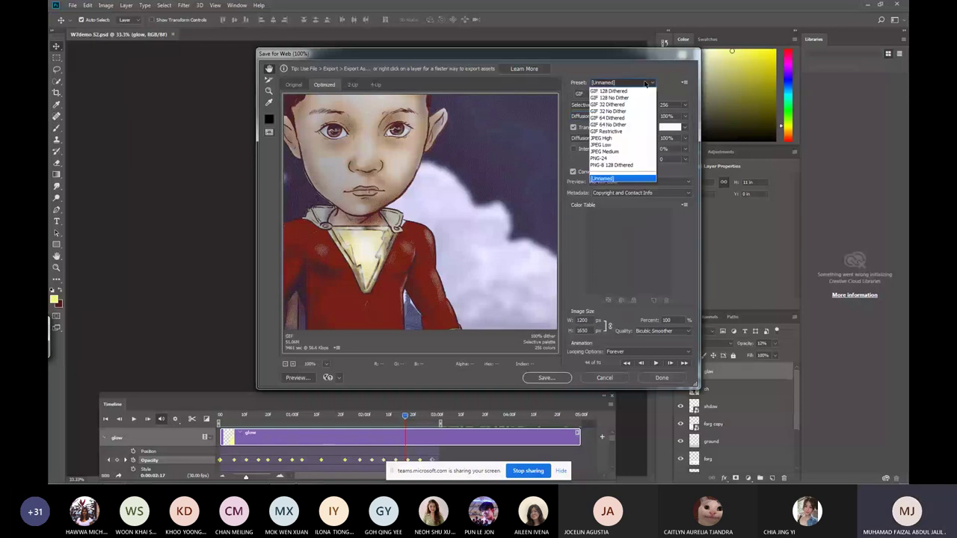
click(645, 83)
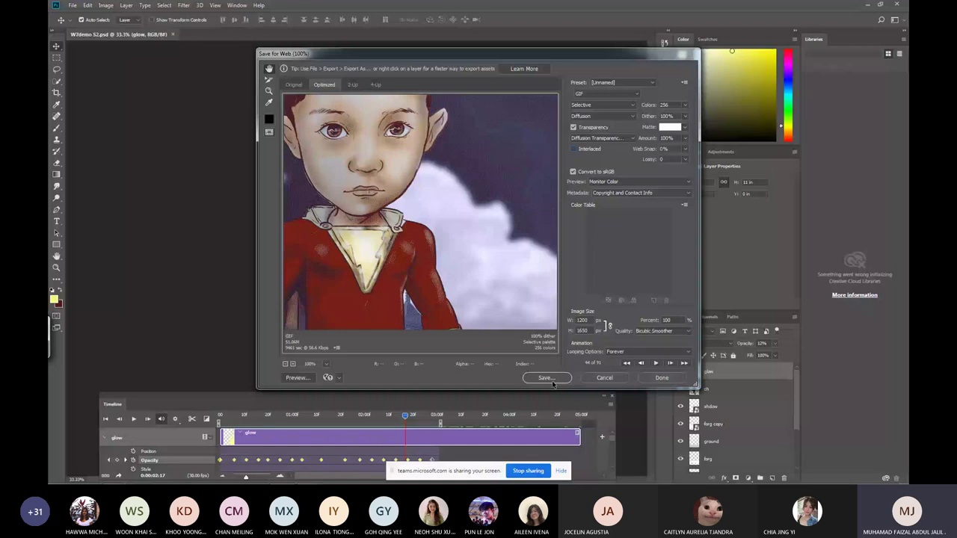
click(293, 84)
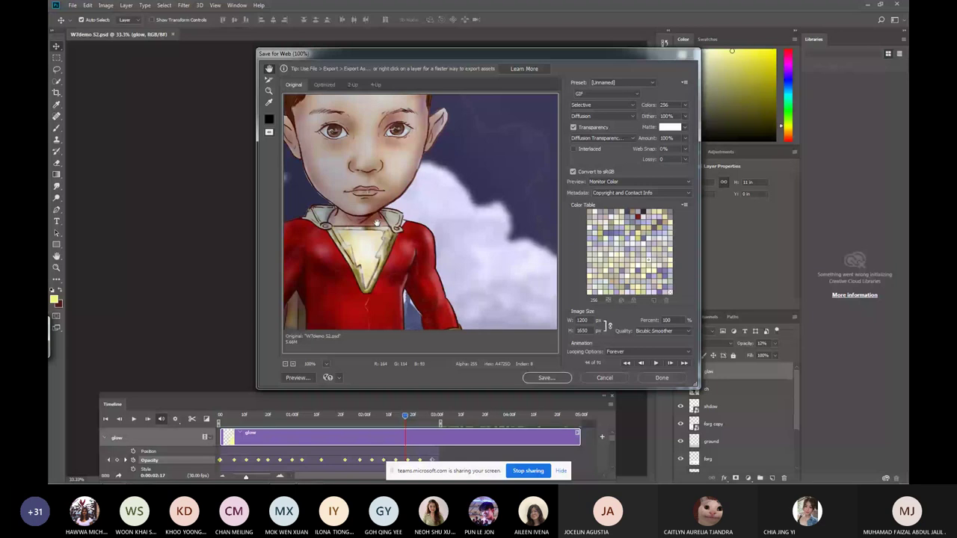
key(Return)
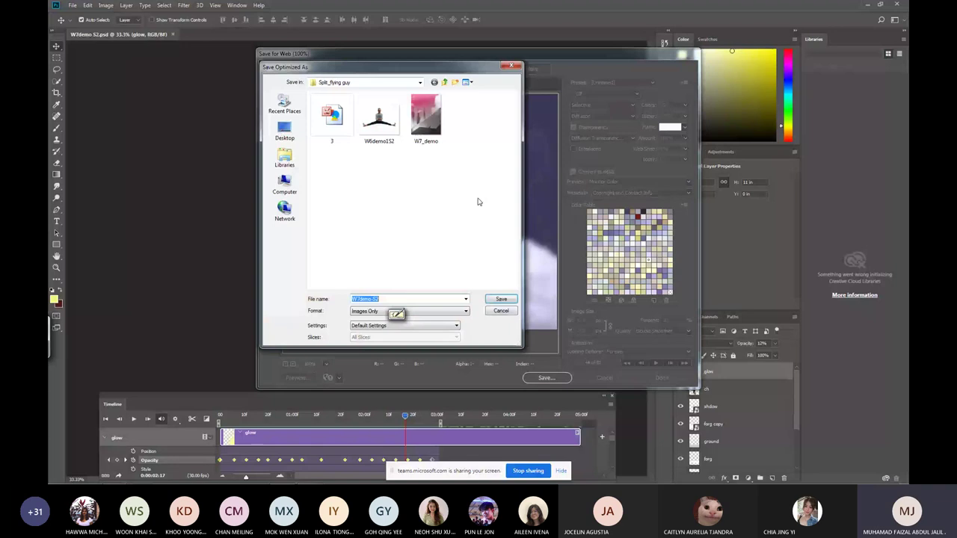
click(501, 299)
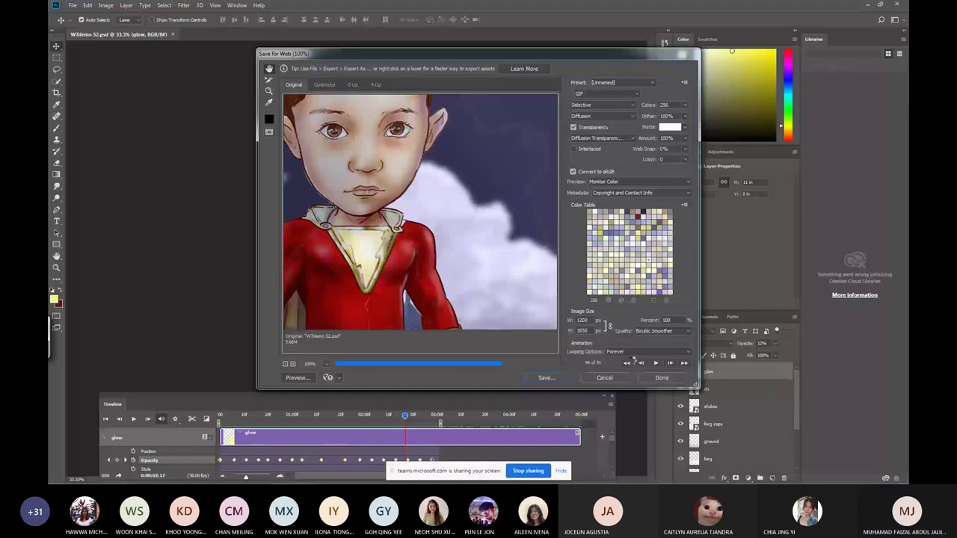
Switch to the browser to check the Teams meeting chat and try going back from the Assignments error page.
mouse_move(140, 478)
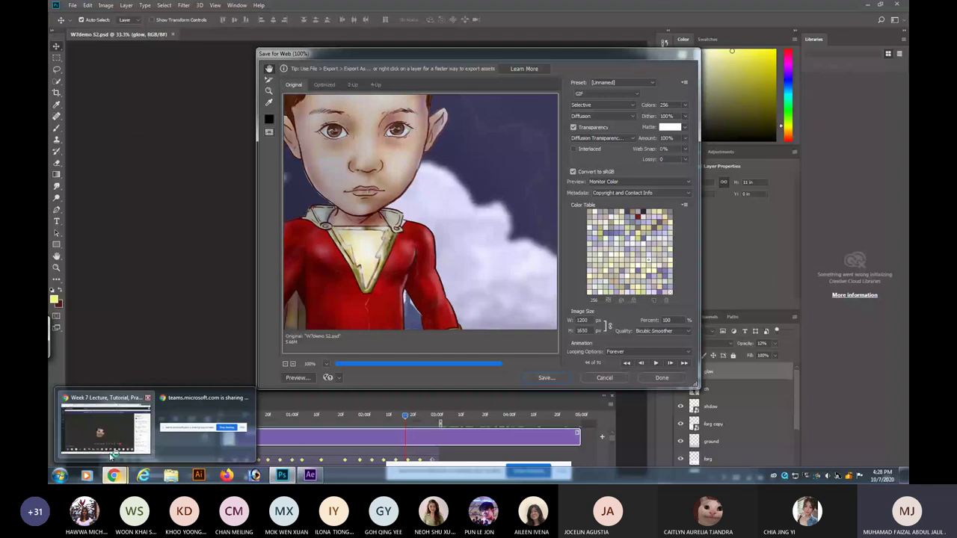
click(112, 455)
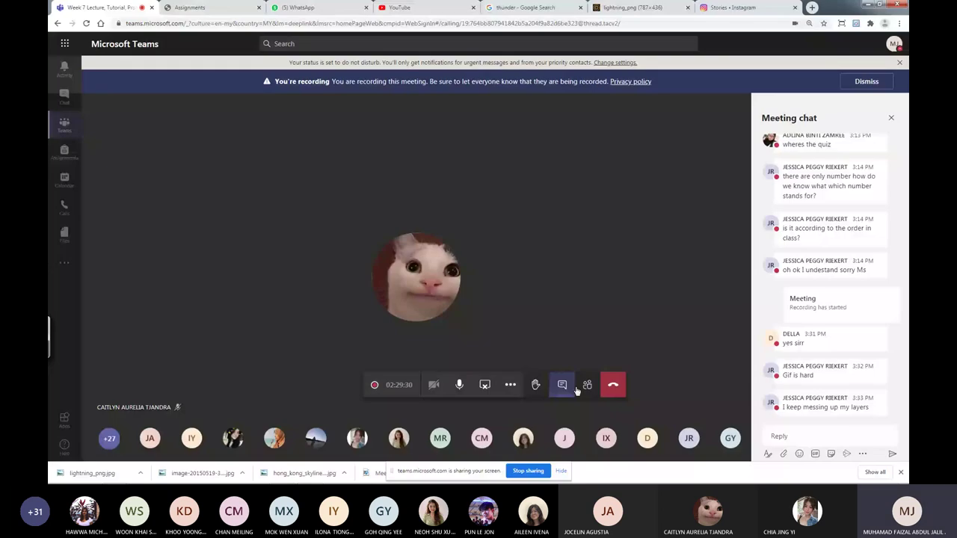
mouse_move(835, 409)
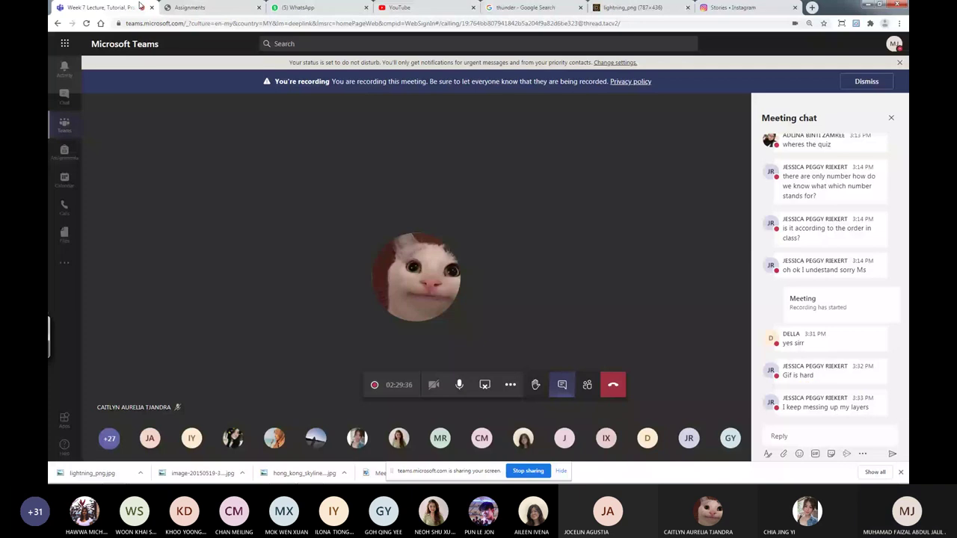
click(191, 7)
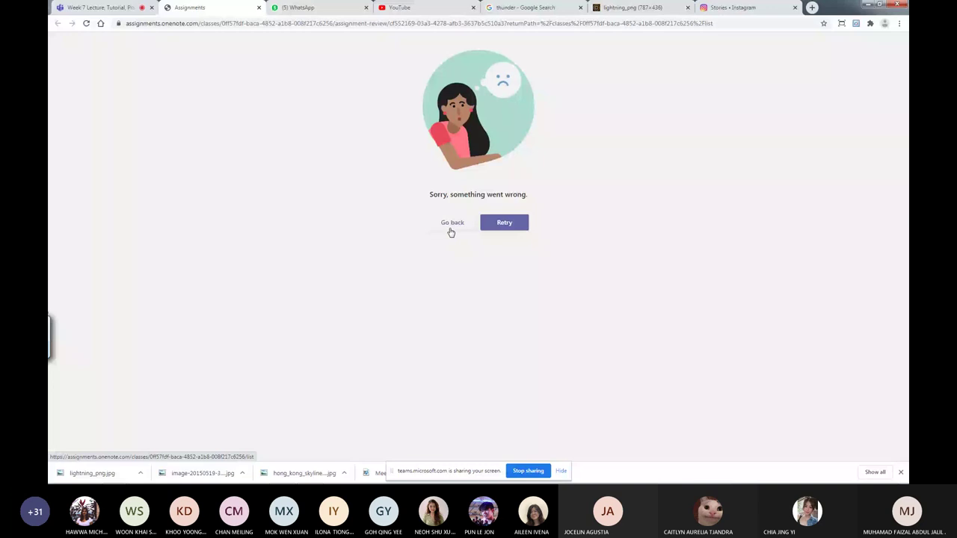
click(450, 231)
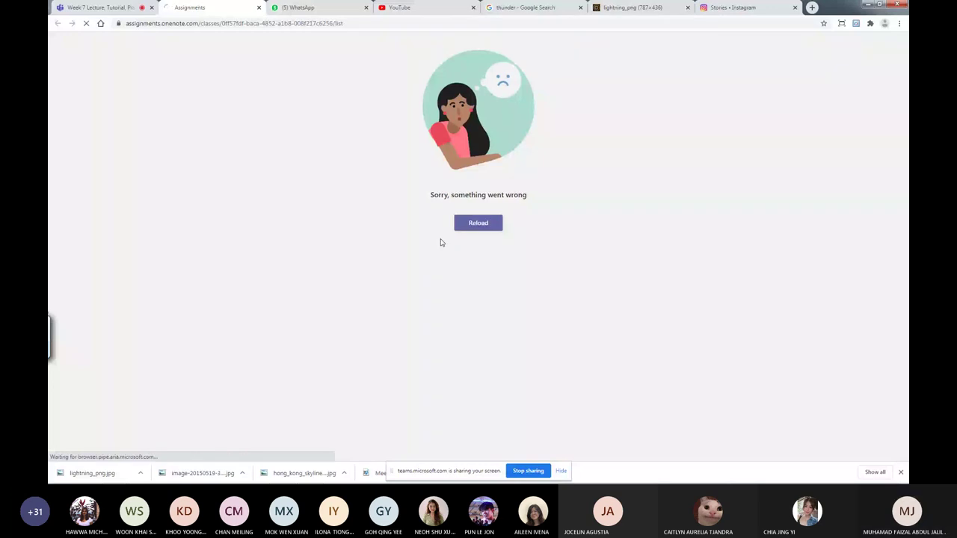
Read a contact's unread messages in WhatsApp and close the Assignments page.
click(302, 9)
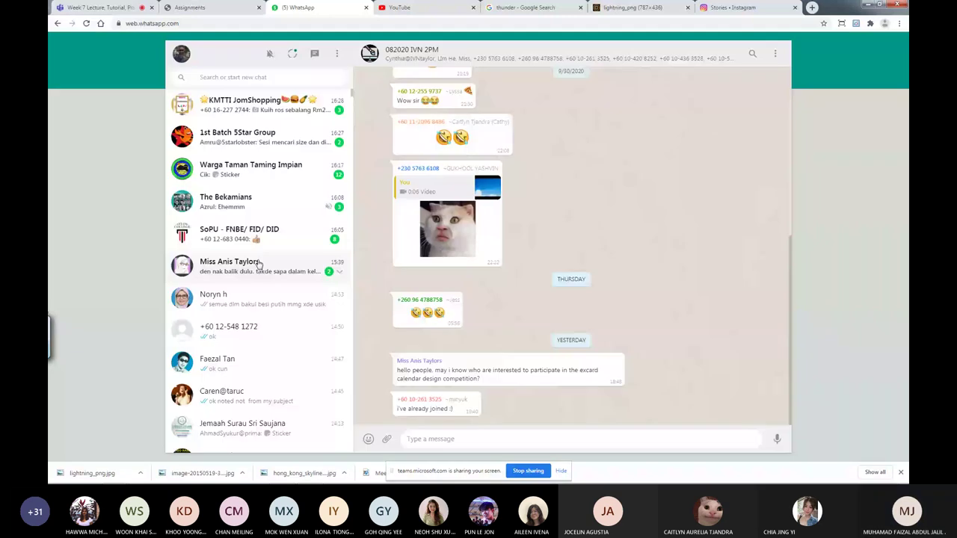
click(258, 265)
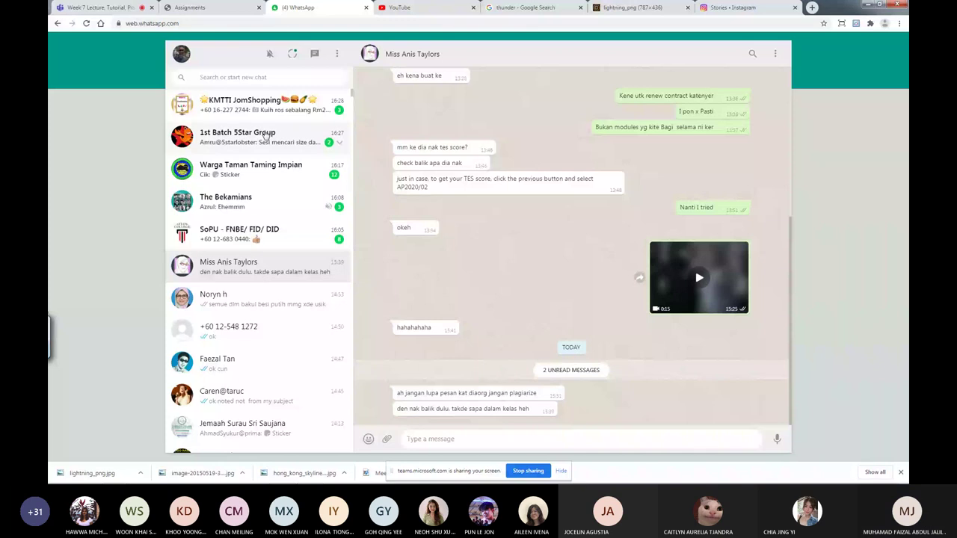
key(ctrl+shift+Tab)
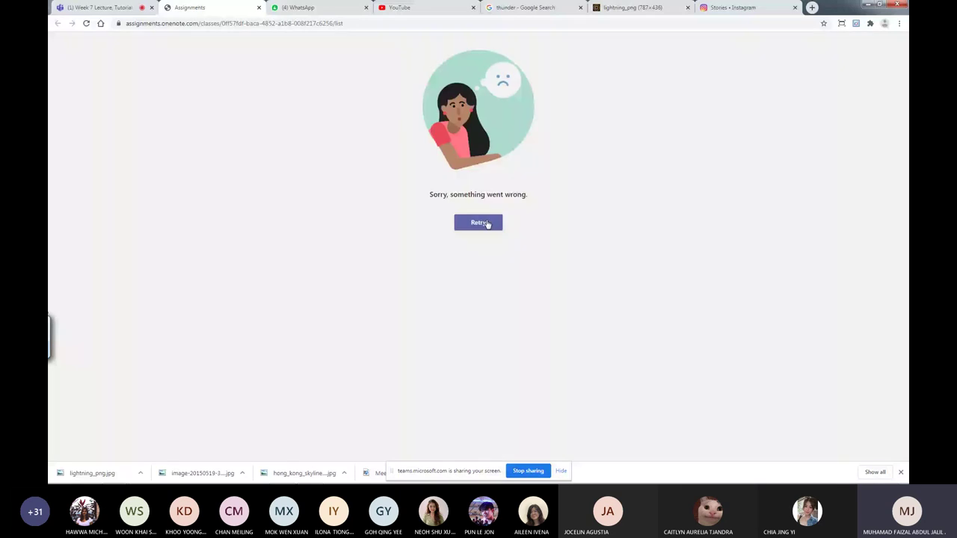
key(ctrl+w)
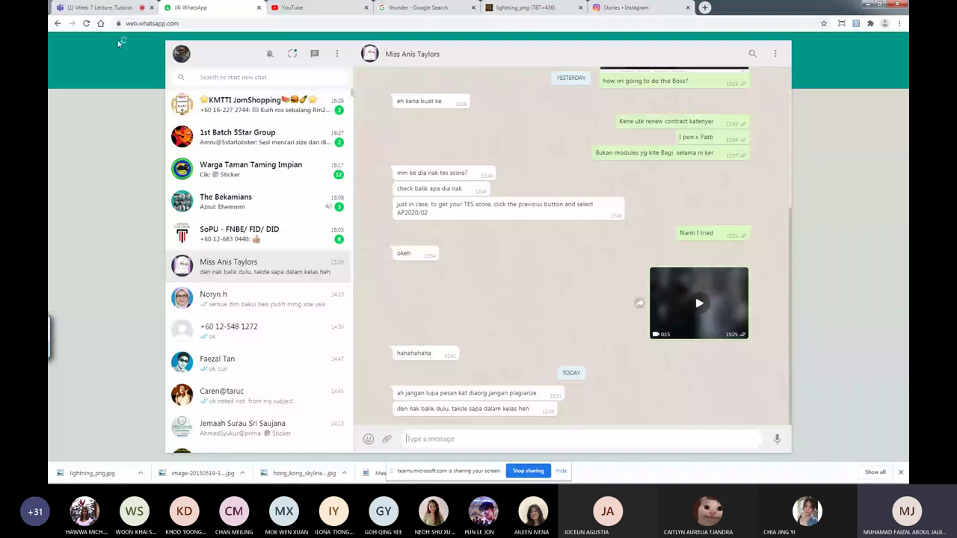
Check the Teams meeting chat for questions, leave the open Instagram story and return to the meeting page.
key(ctrl+1)
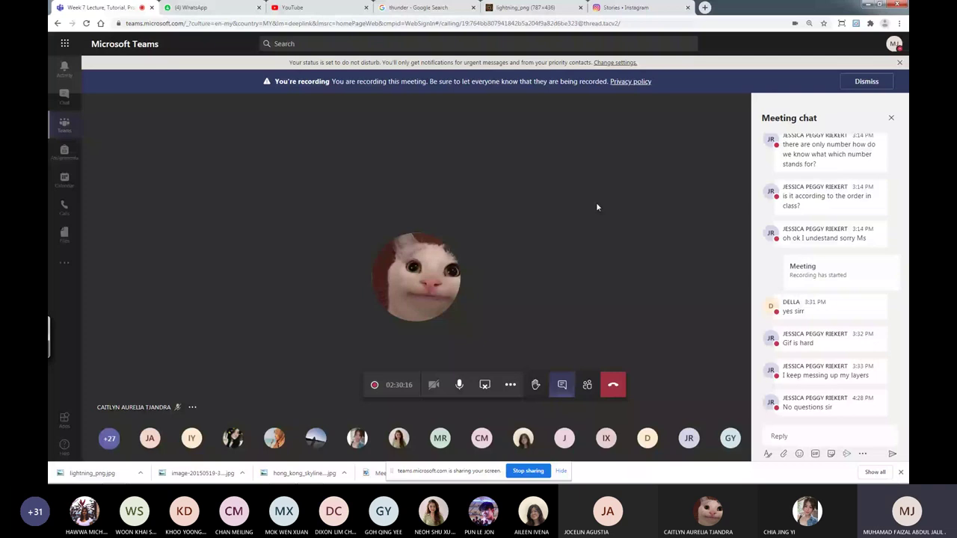
key(ctrl+Tab)
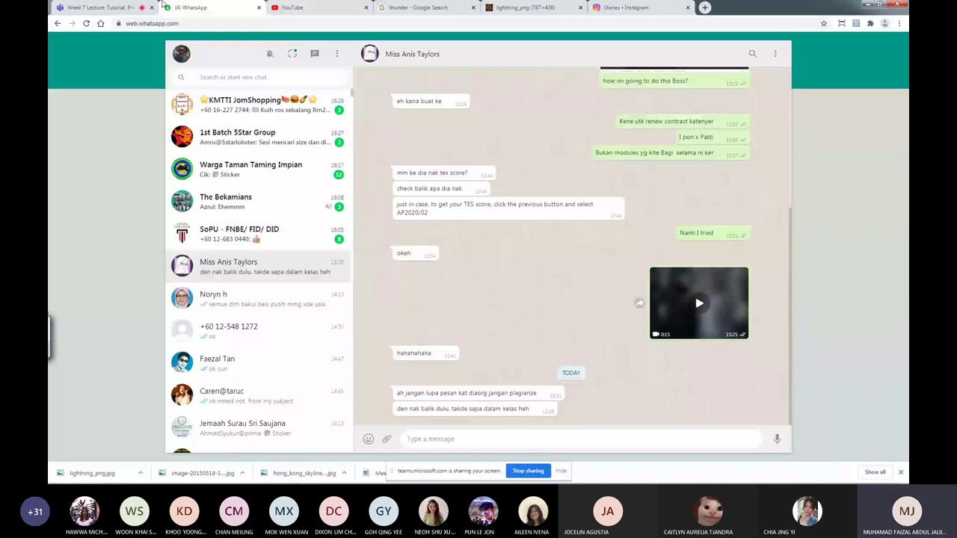
click(134, 8)
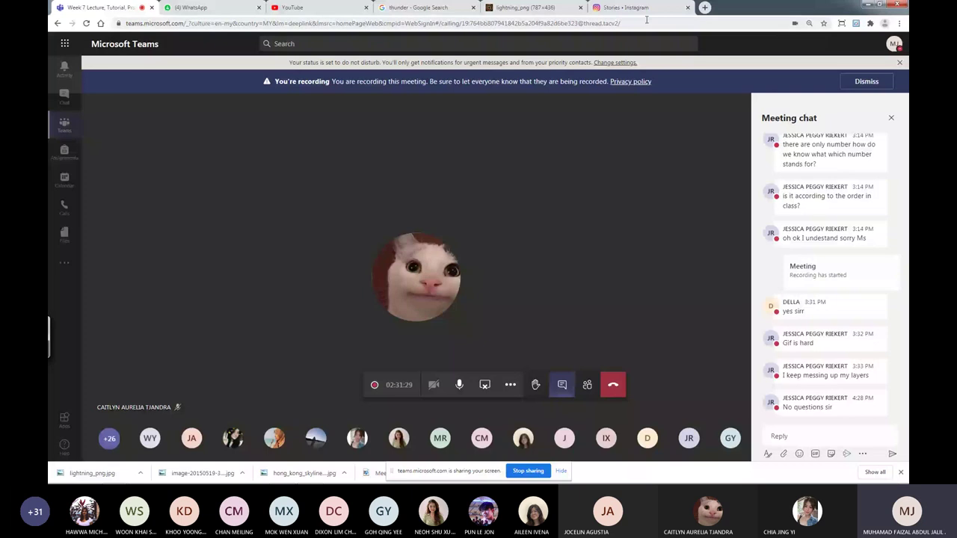
click(628, 8)
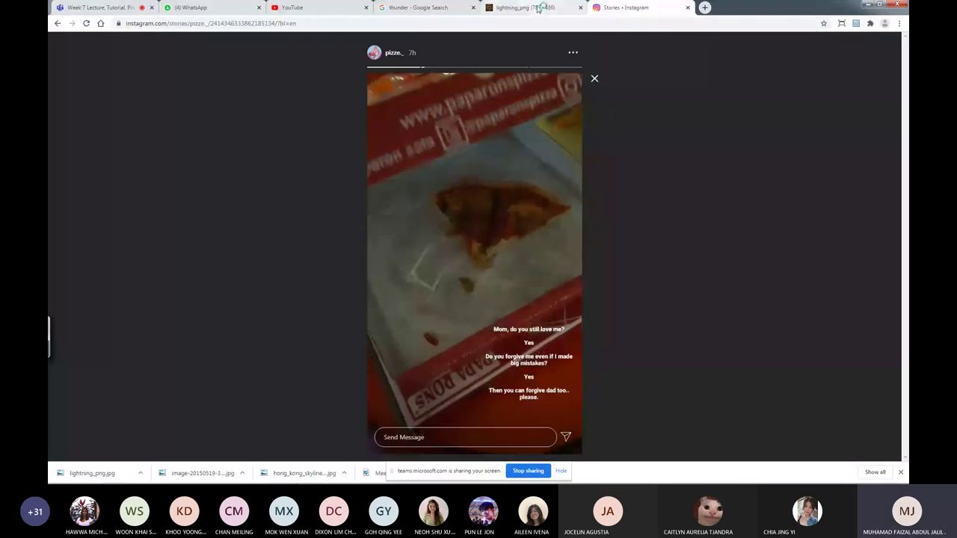
click(681, 117)
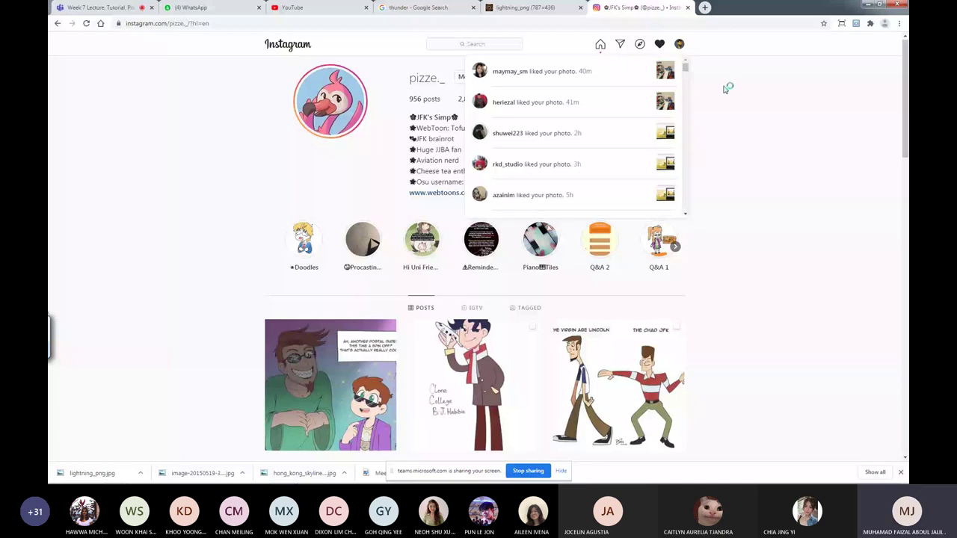
click(194, 8)
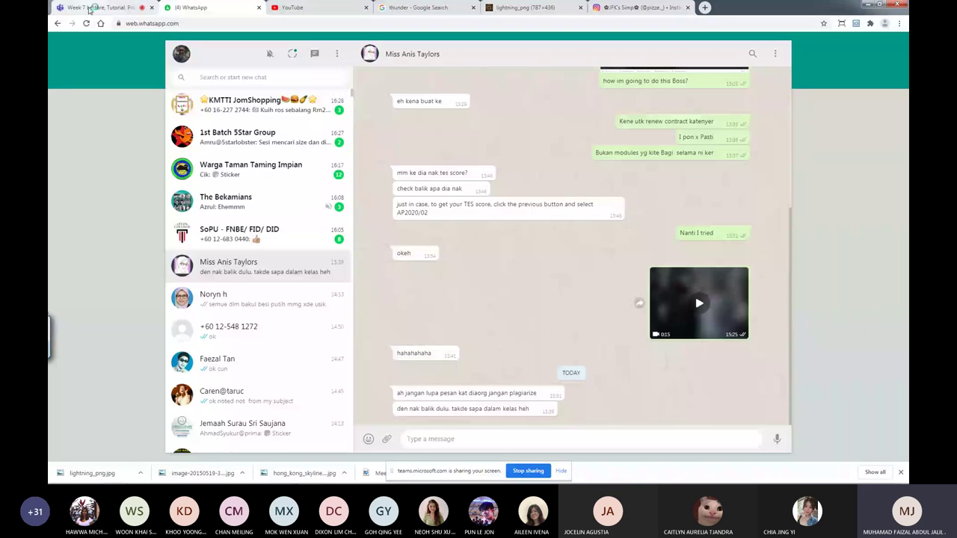
click(90, 9)
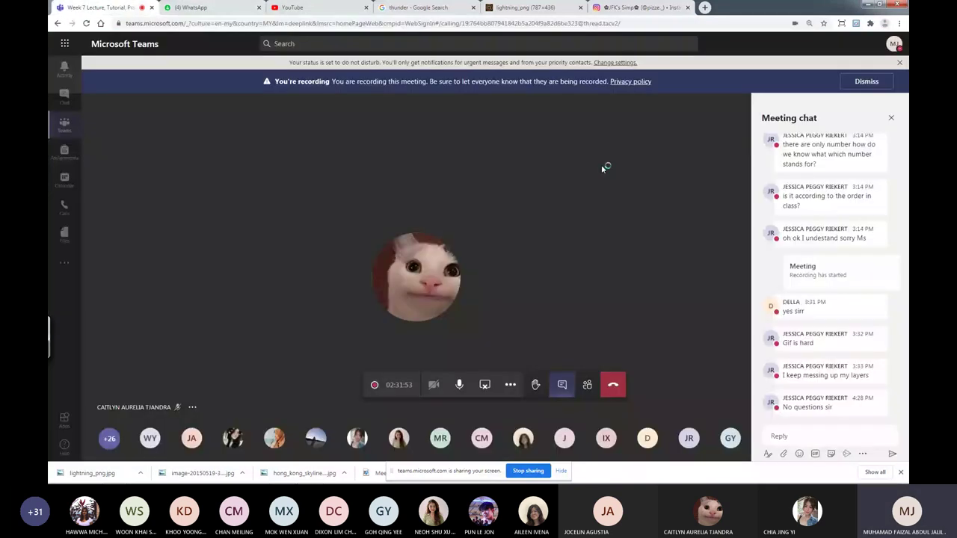
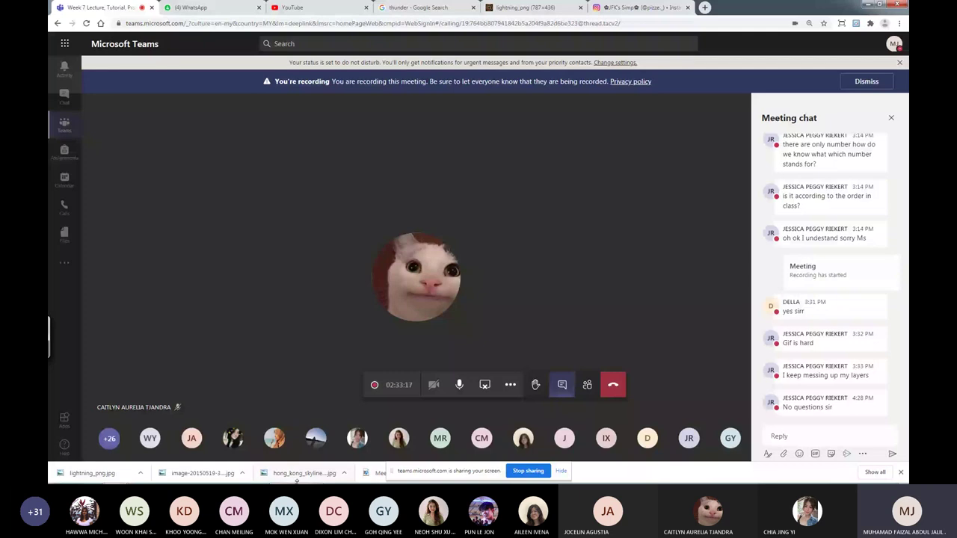
Switch to Photoshop and browse in File Explorer from the Desktop through mrGlobp_art to the IVN folder's Split_flying guy subfolder.
click(282, 475)
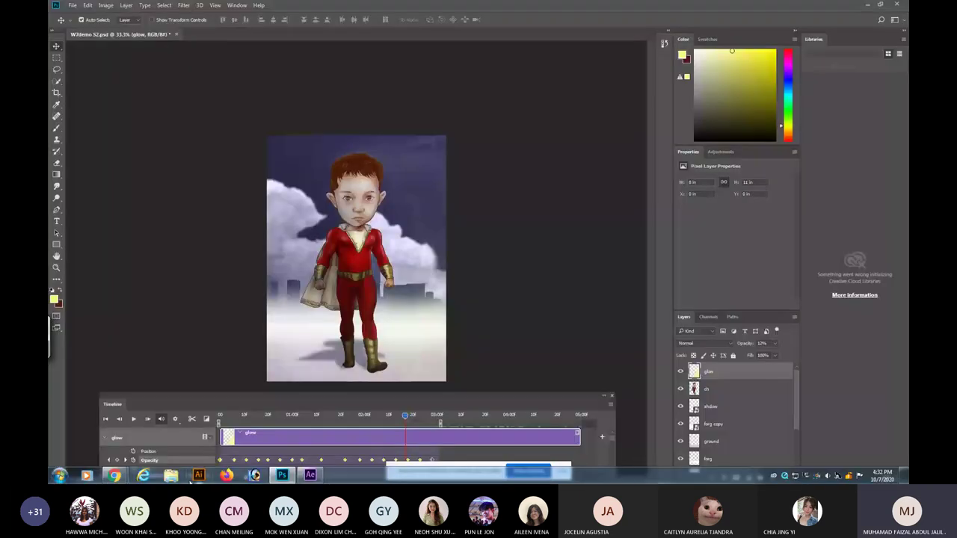
click(171, 475)
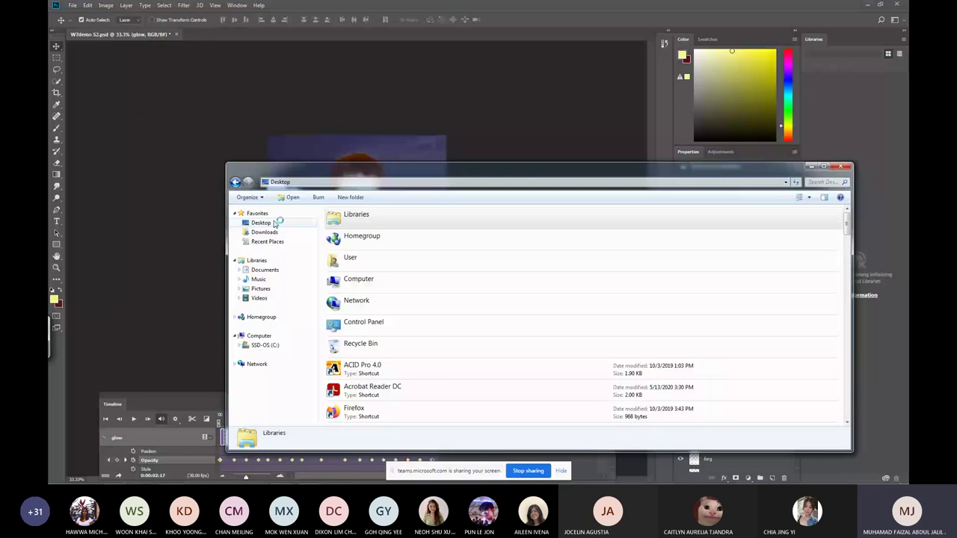
drag(606, 172, 521, 68)
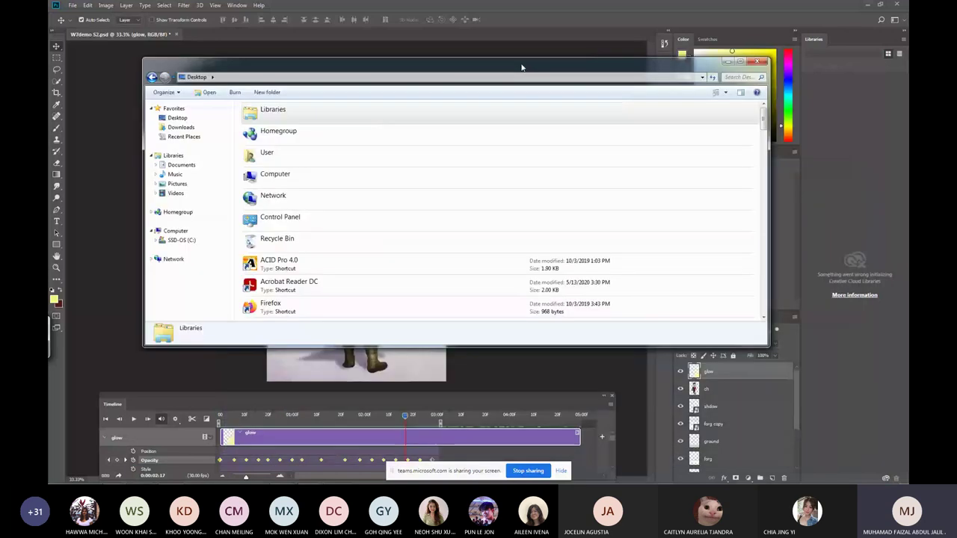
scroll(373, 305, down, 5)
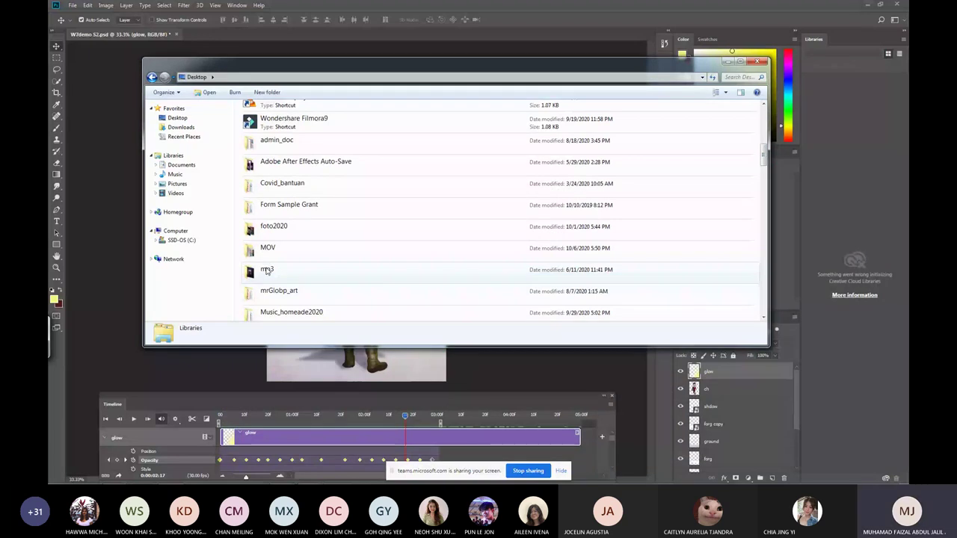
double_click(278, 290)
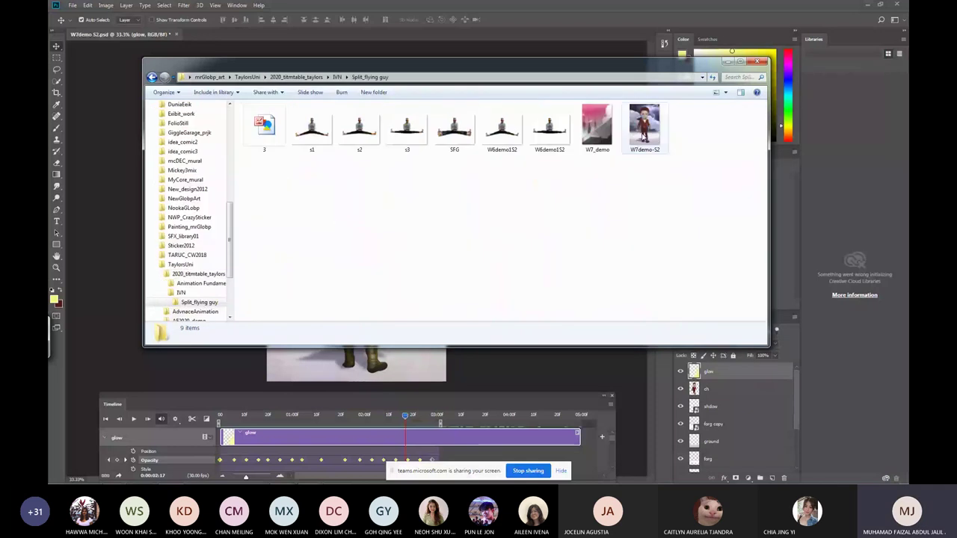
click(646, 134)
right_click(644, 135)
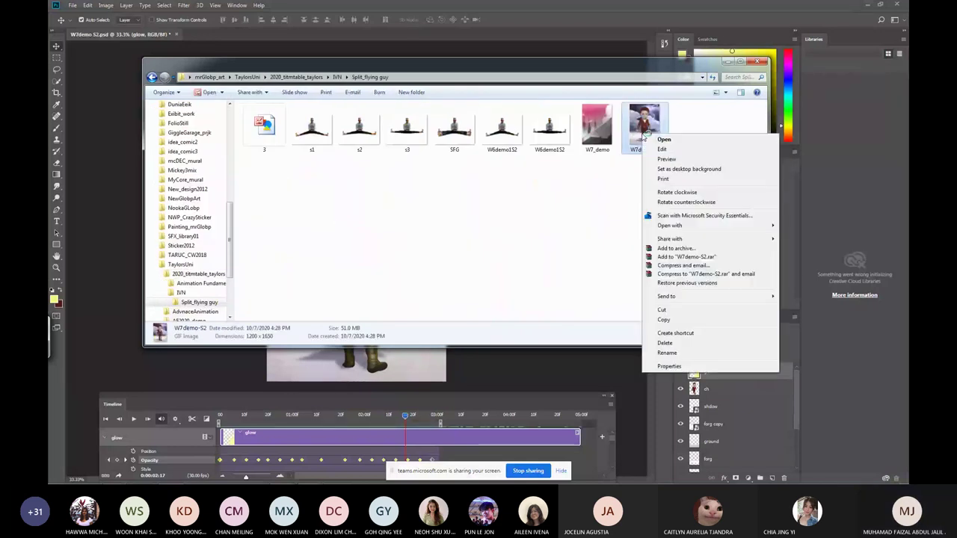
key(Escape)
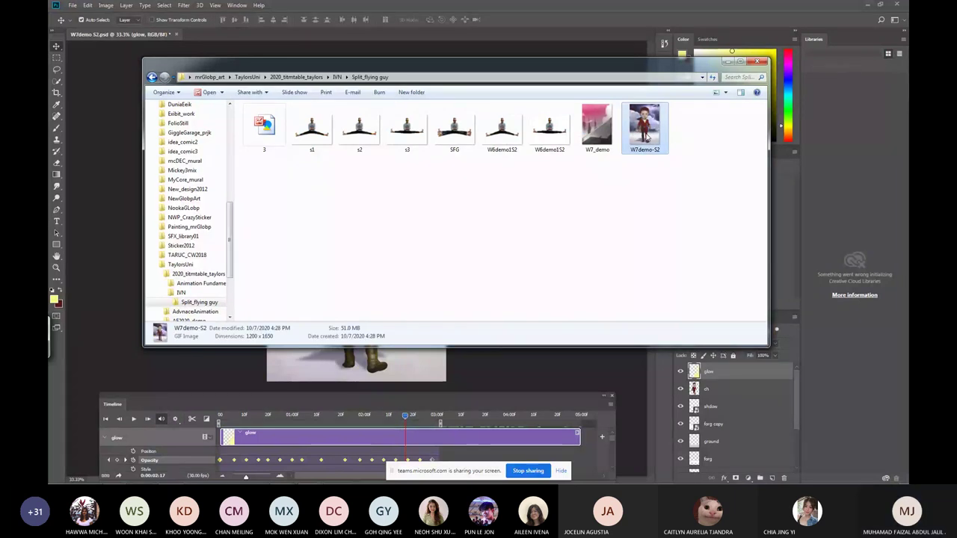
right_click(646, 136)
Open the W7_demo GIF in Internet Explorer to watch its animation and close the browser window.
click(606, 141)
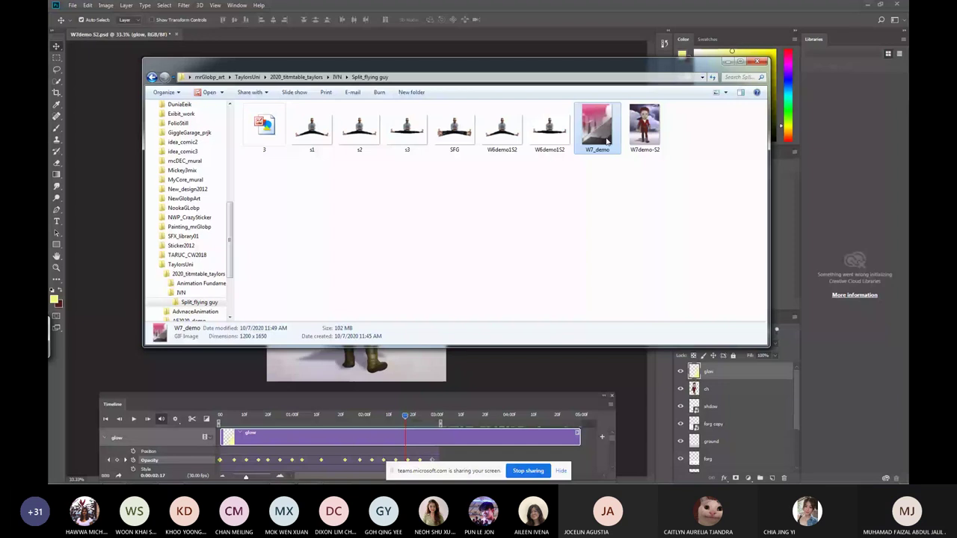
right_click(607, 139)
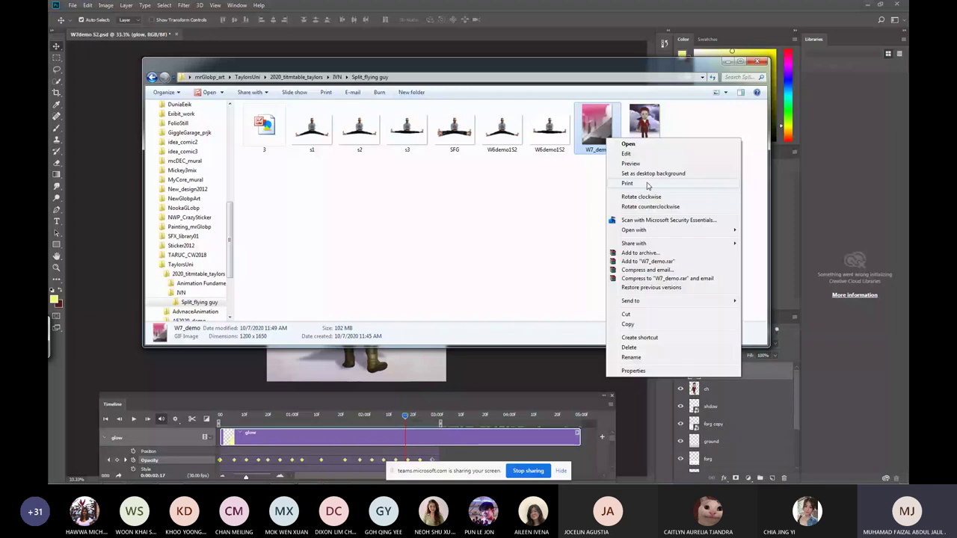
click(647, 185)
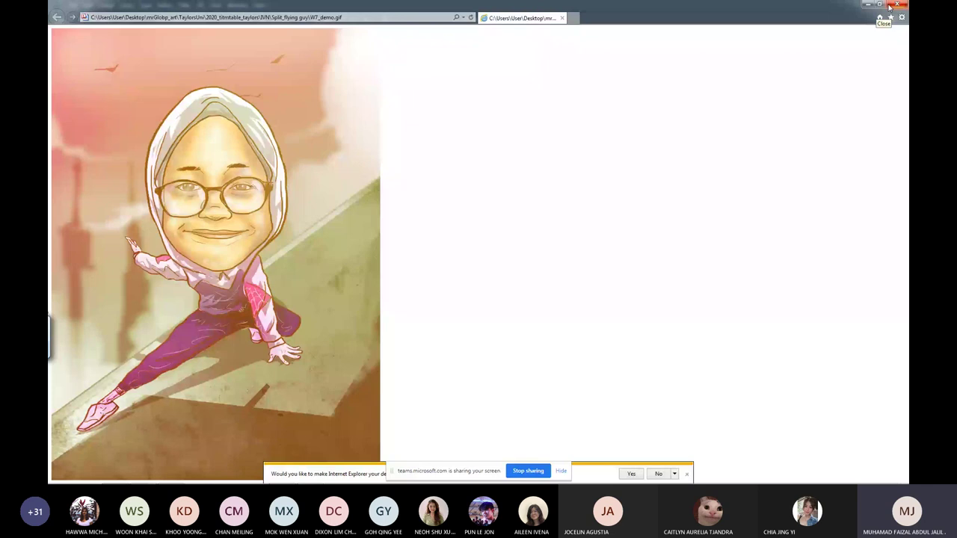
click(889, 8)
Open the exported W7demo-S2 GIF in Internet Explorer to watch its animation and close the browser window.
right_click(643, 129)
mouse_move(692, 223)
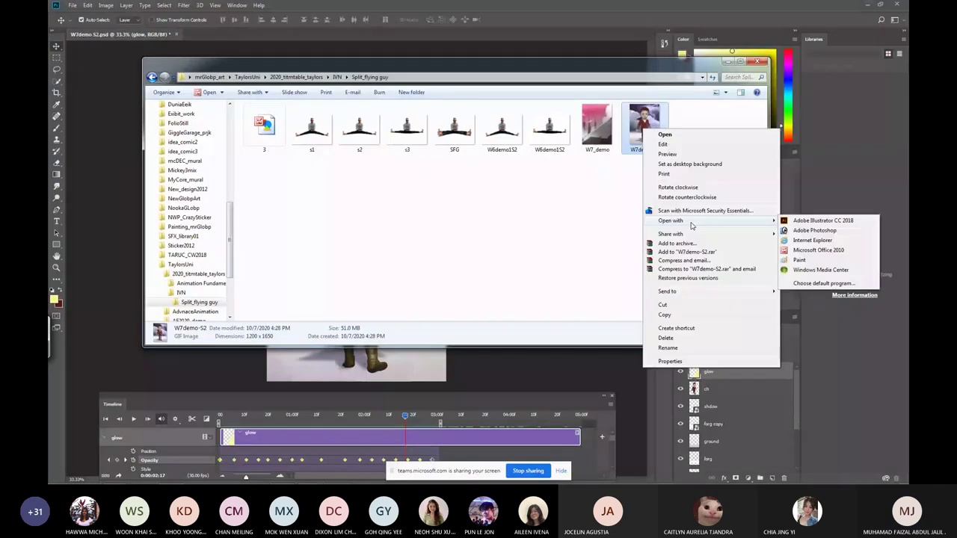
click(812, 240)
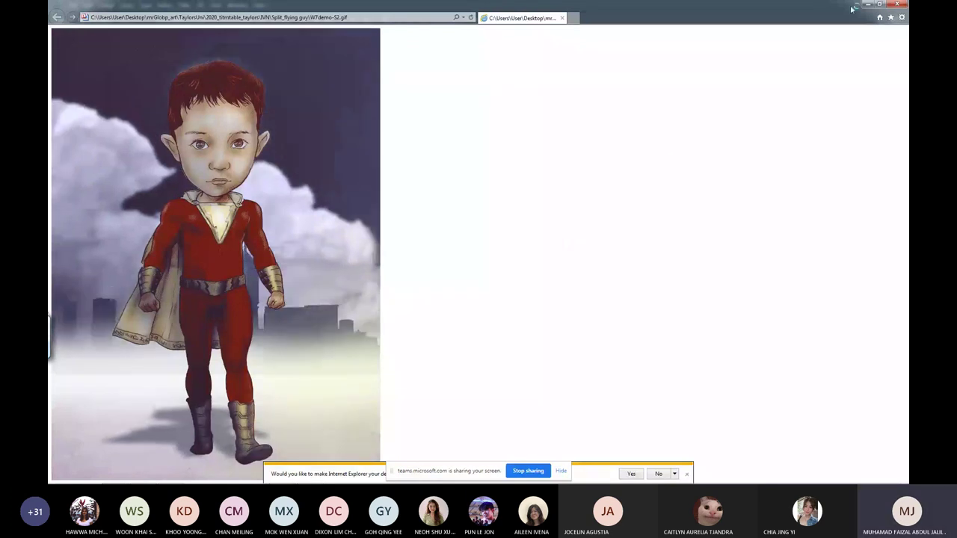
click(896, 5)
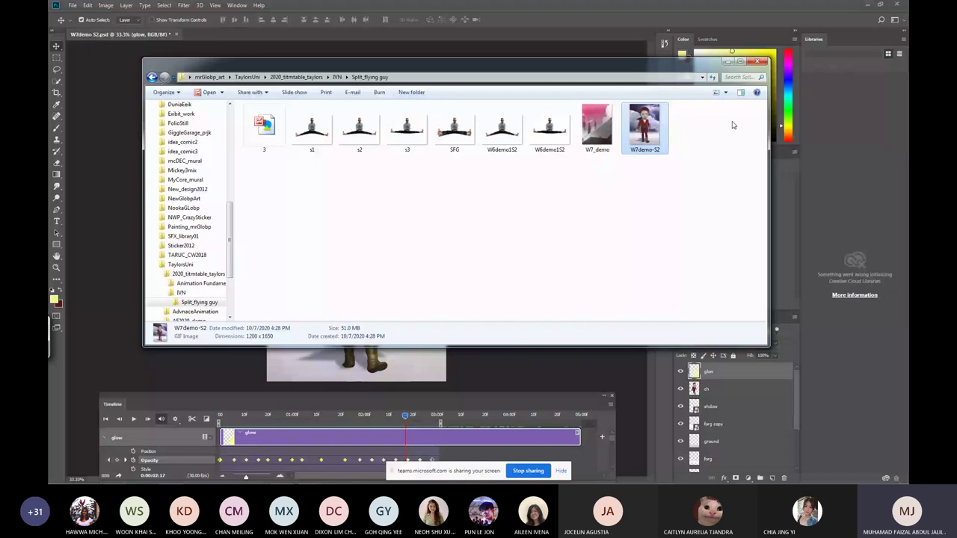
Leave the GIF folder, switch to the Teams meeting page in Chrome and open the Exercise 2 assignment submissions.
click(732, 125)
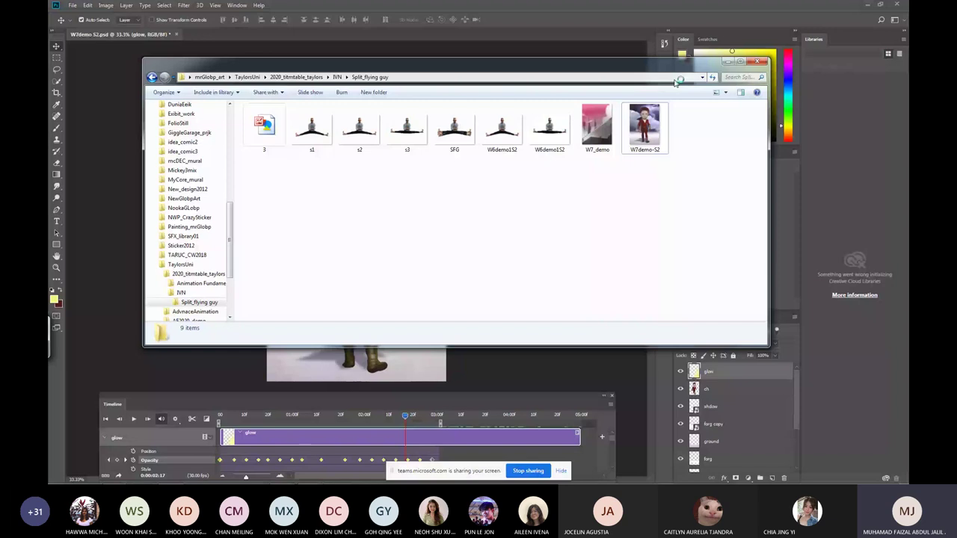
key(alt+Tab)
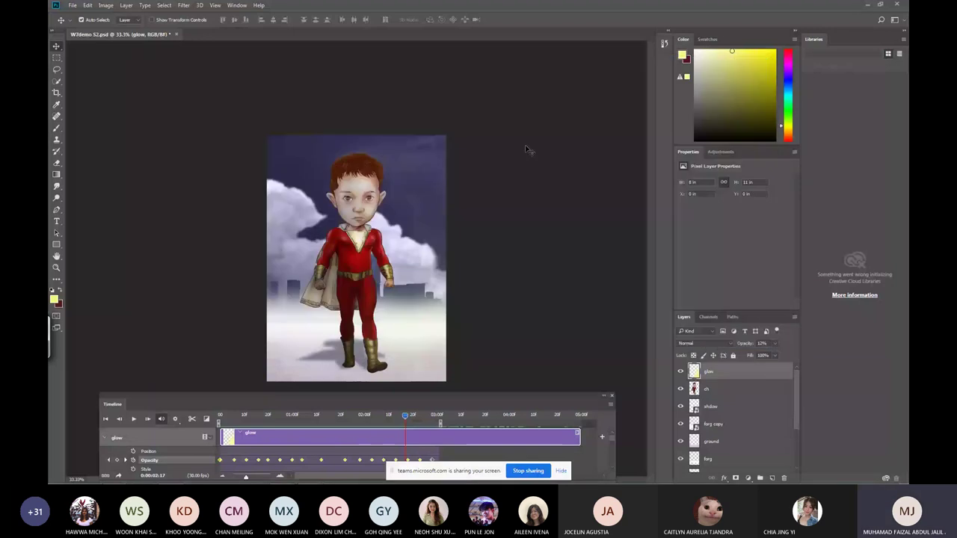
mouse_move(113, 476)
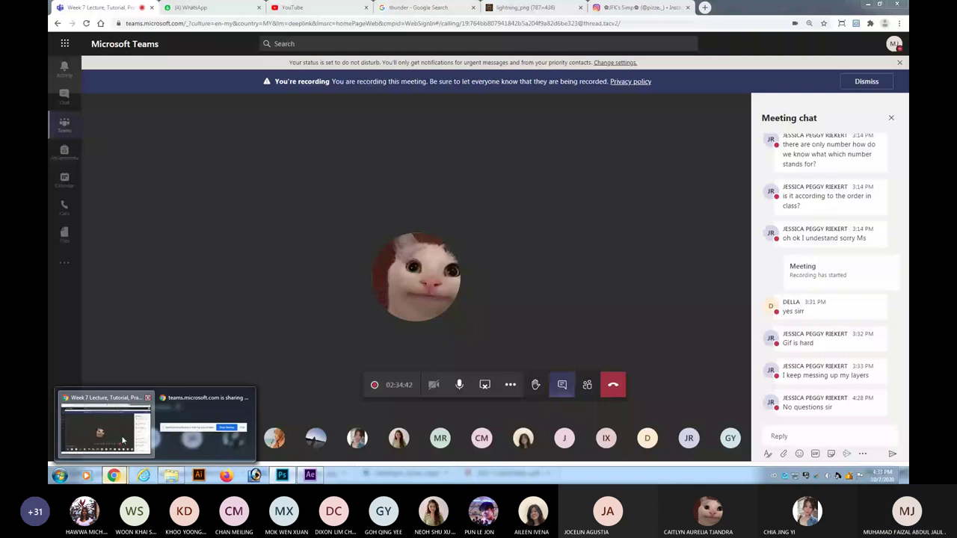
click(123, 441)
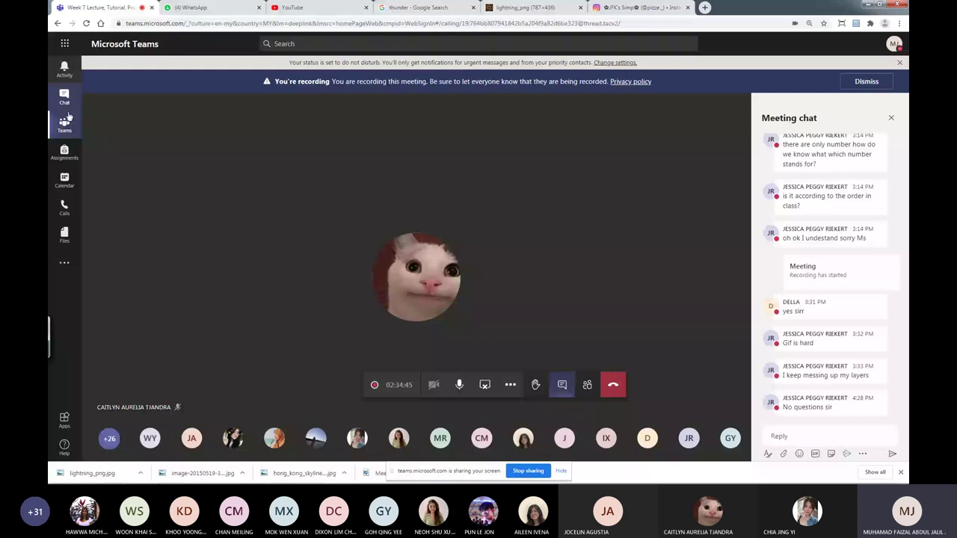
click(65, 152)
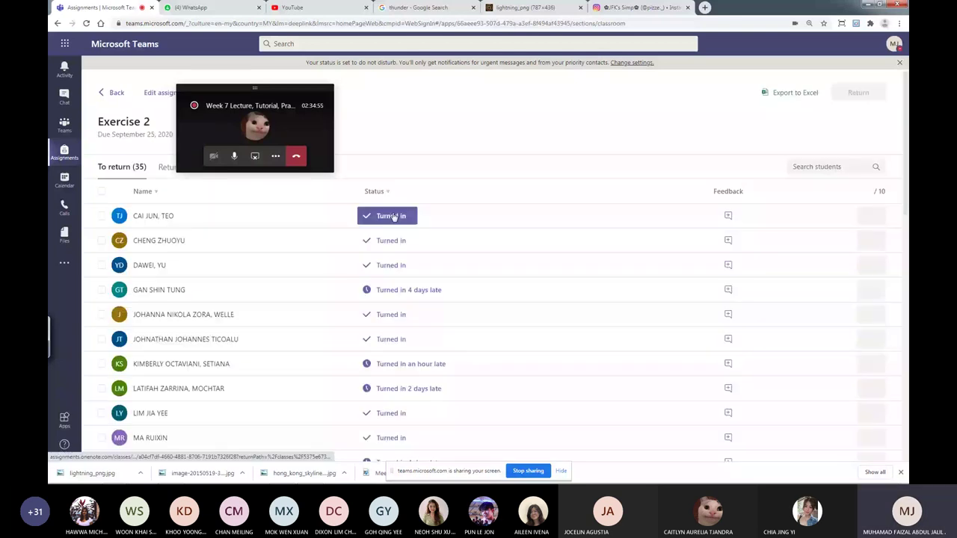
View the first student's vector landscape v 1 PDF and JPG, open the second submission and return to the Exercise 2 list.
click(394, 216)
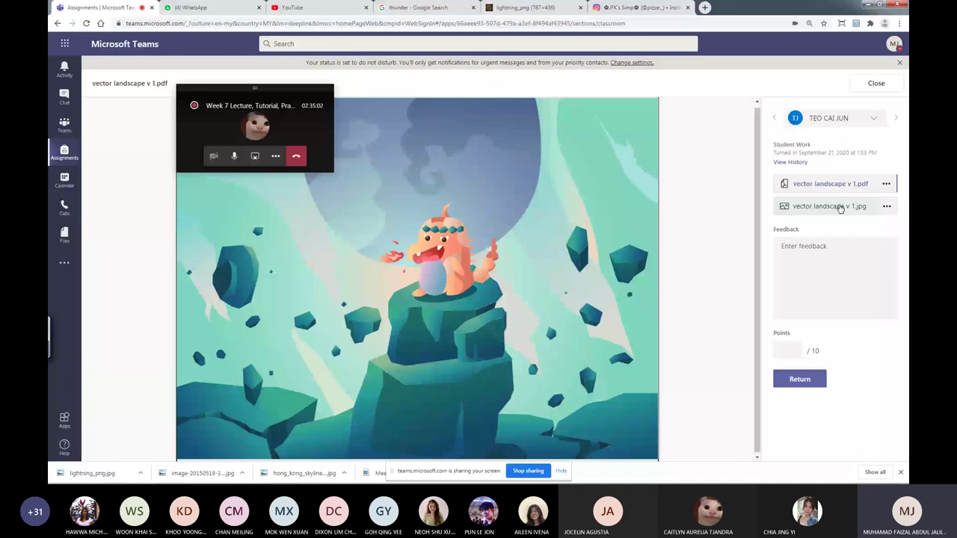
click(840, 207)
click(819, 185)
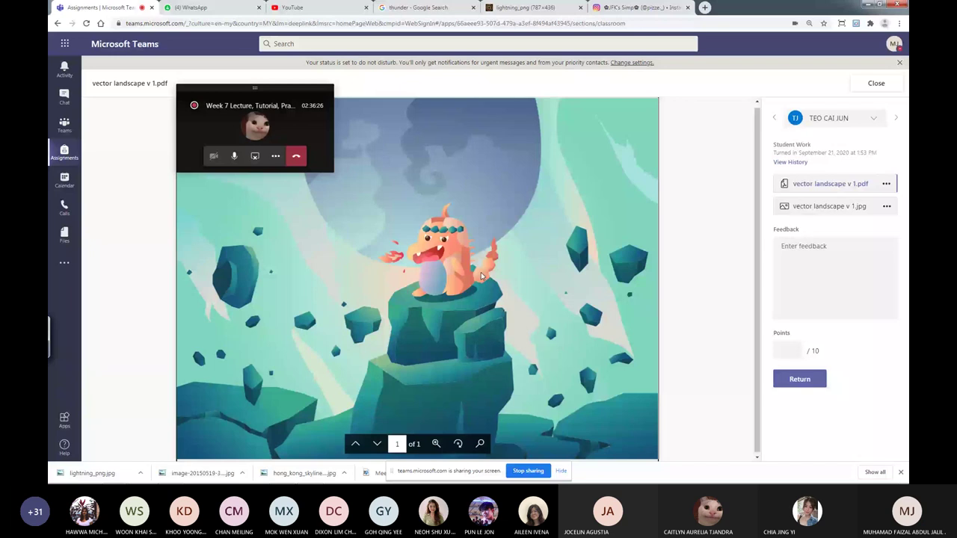
click(60, 24)
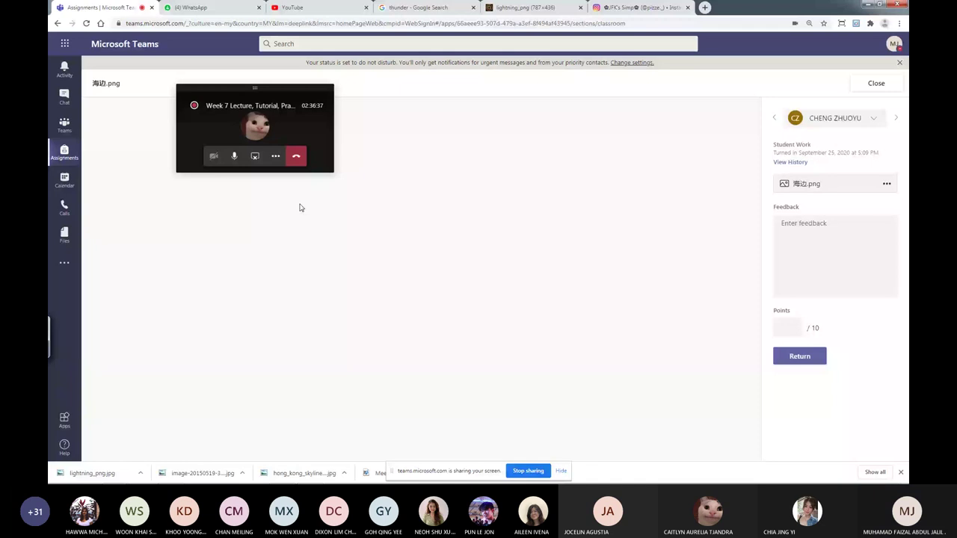
key(Escape)
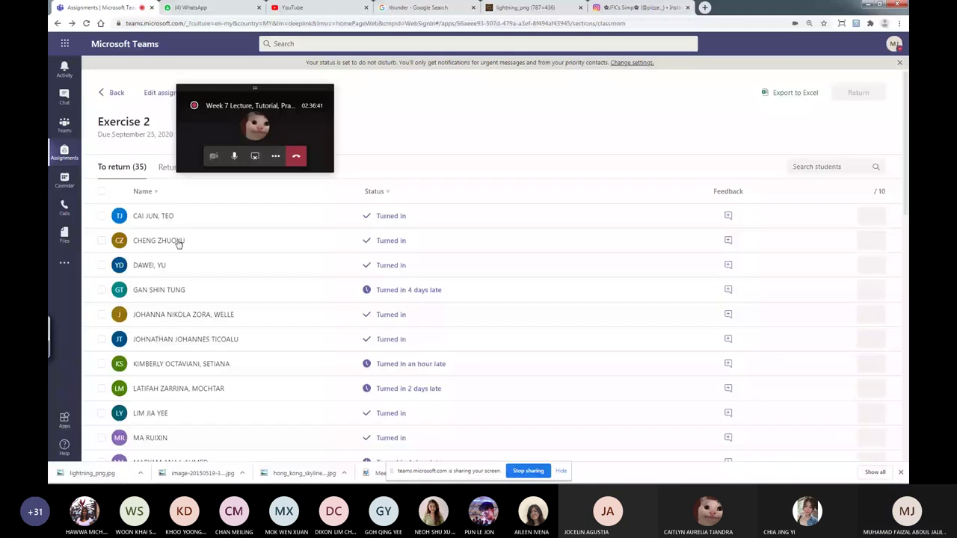
Switch to WhatsApp and reply "ok" in the open chat.
key(ctrl+Tab)
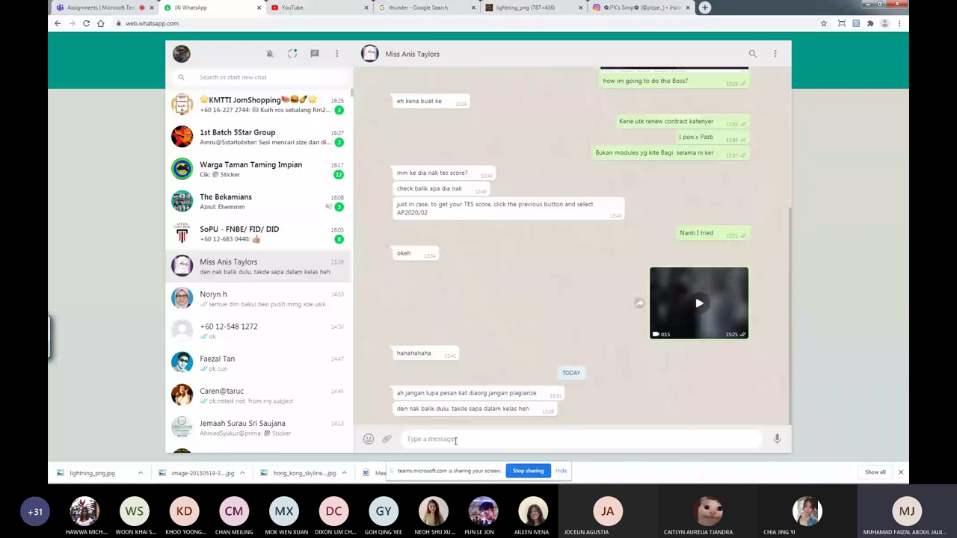
click(455, 440)
text(ok)
key(Return)
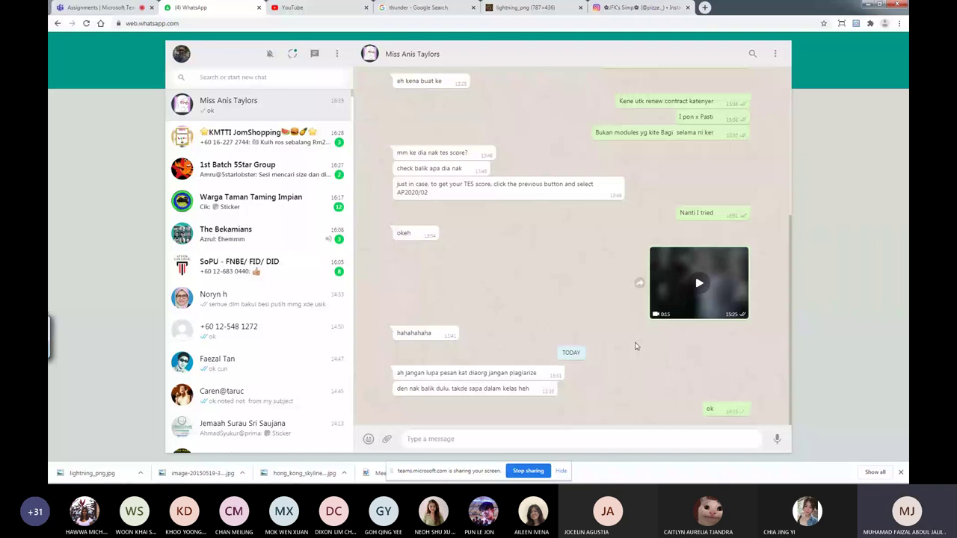
Go back to the Exercise 2 submissions and examine the students' vector landscapes, from the sailing boat to the purple forest with deer.
key(ctrl+1)
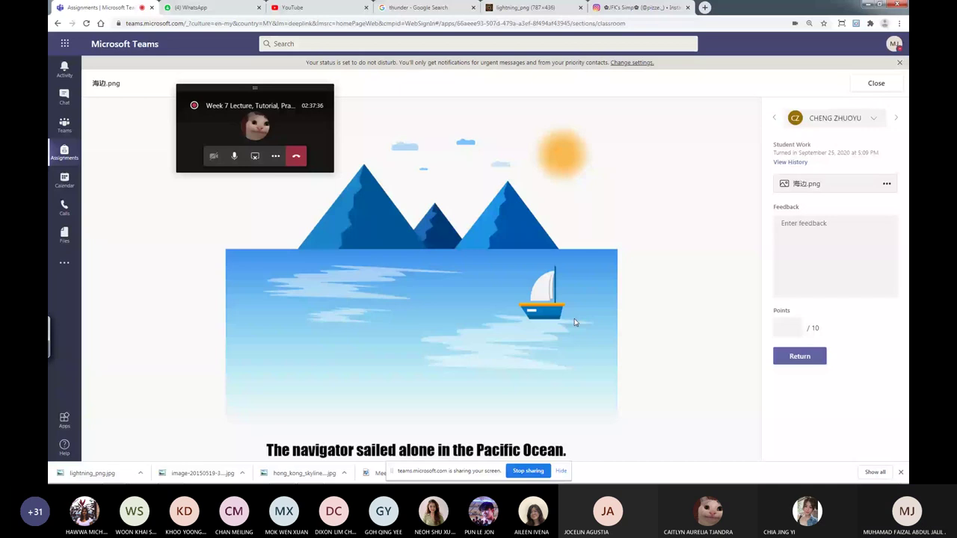
click(223, 275)
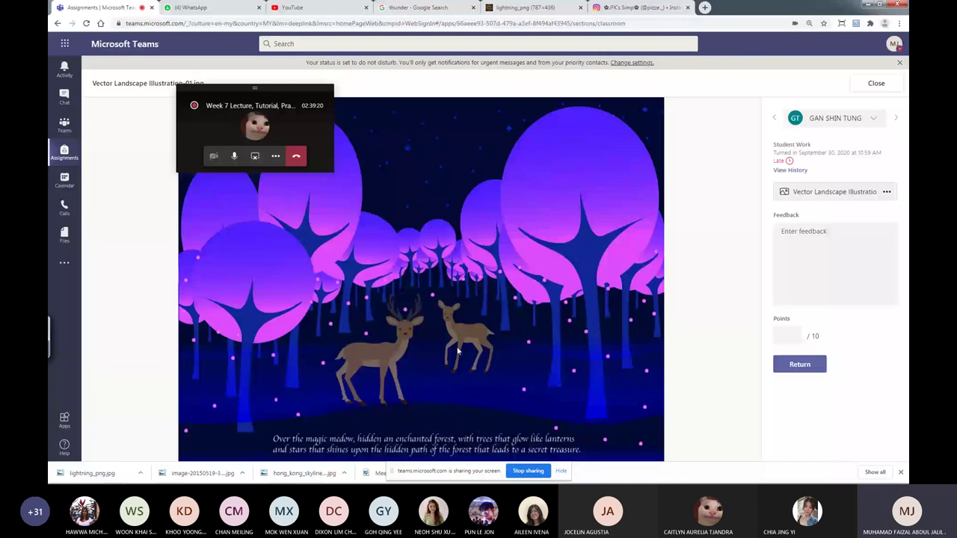
Open the YouTube link to The Story Of Billie The Robee from a WhatsApp contact's chat and close the unneeded browser tab.
key(ctrl+3)
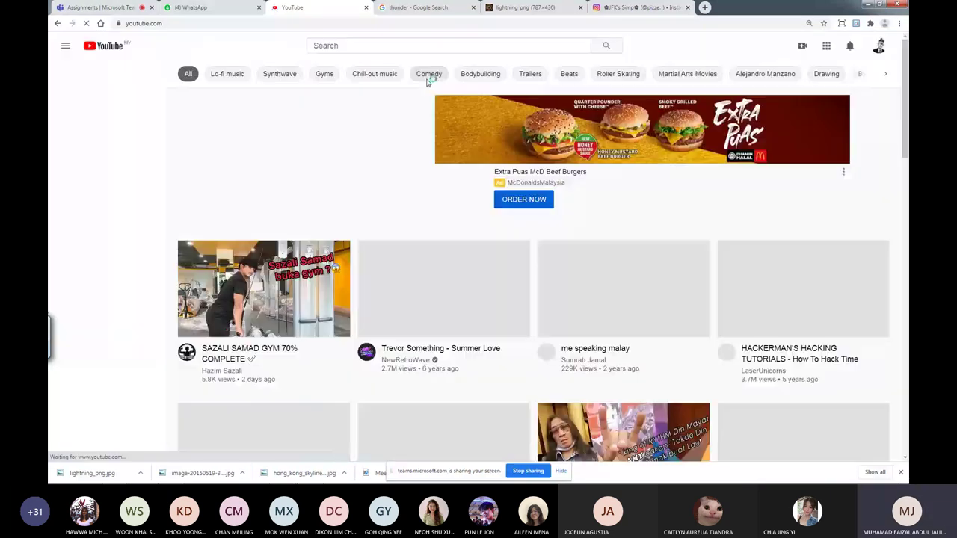
key(ctrl+2)
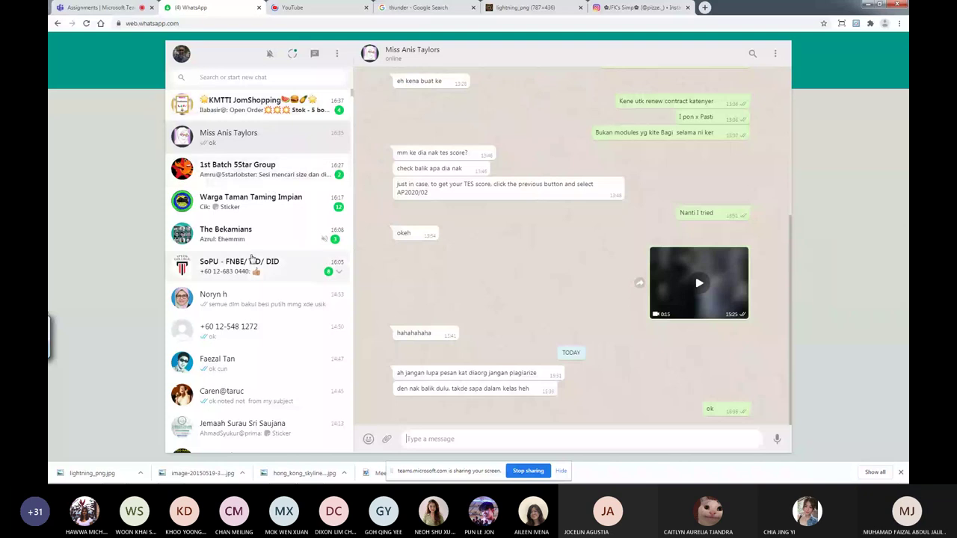
click(254, 362)
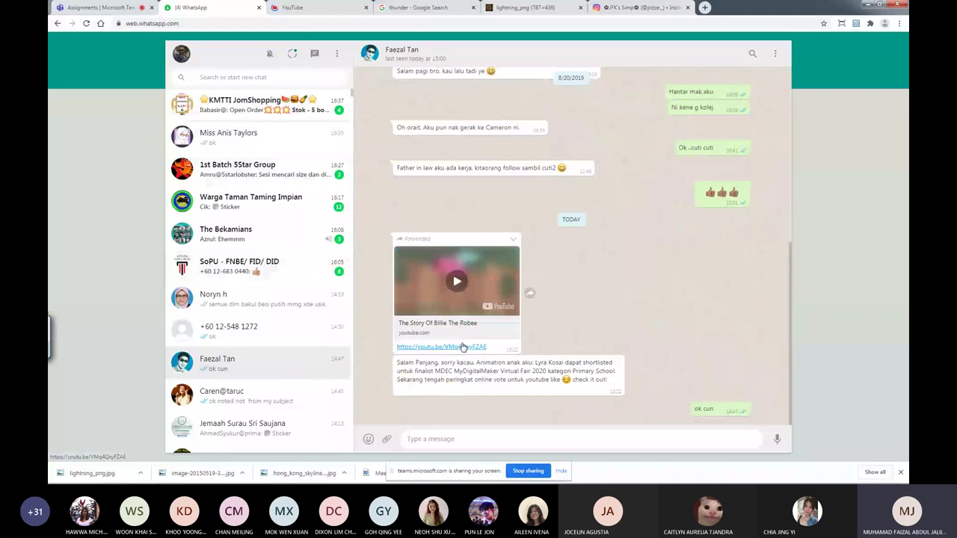
click(463, 346)
middle_click(402, 7)
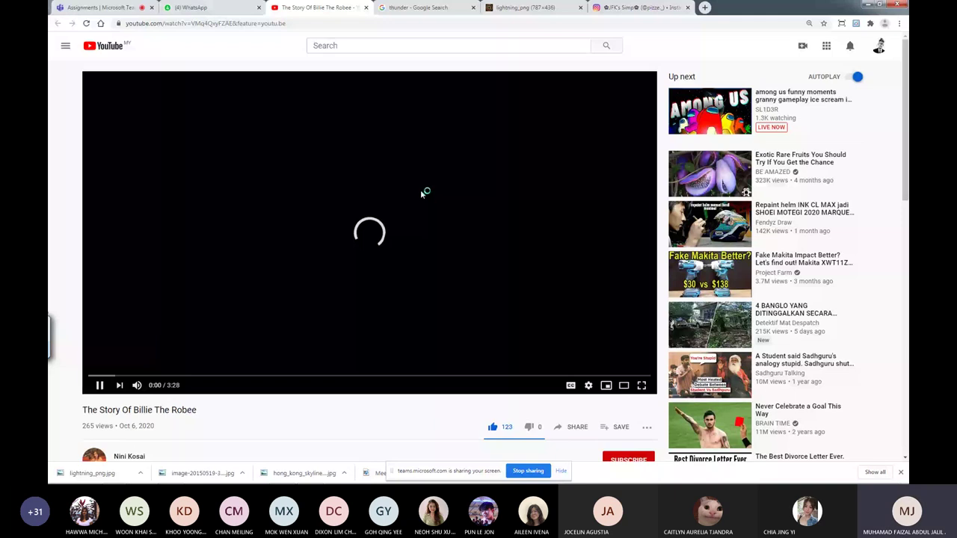
Skip through the opening scenes of The Story Of Billie The Robee to about 0:28.
click(103, 376)
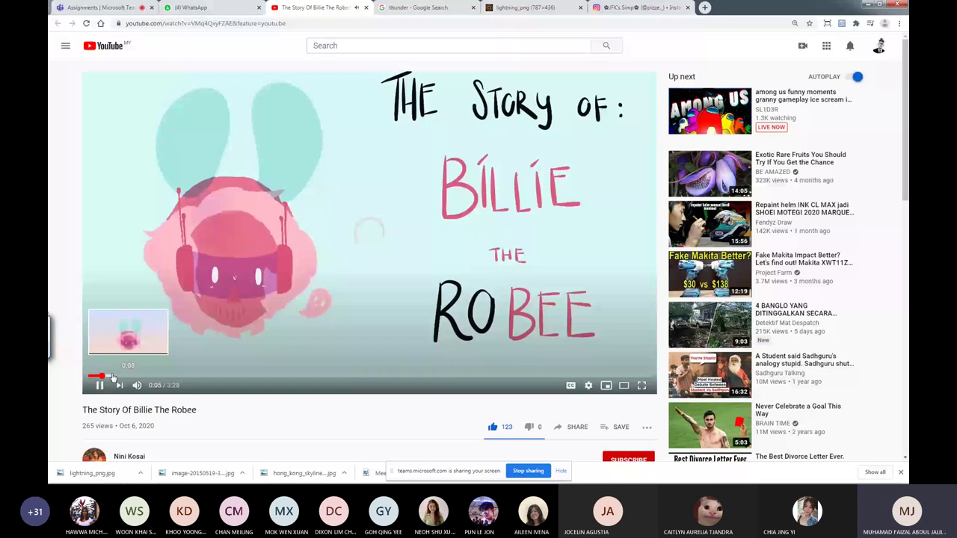
click(112, 378)
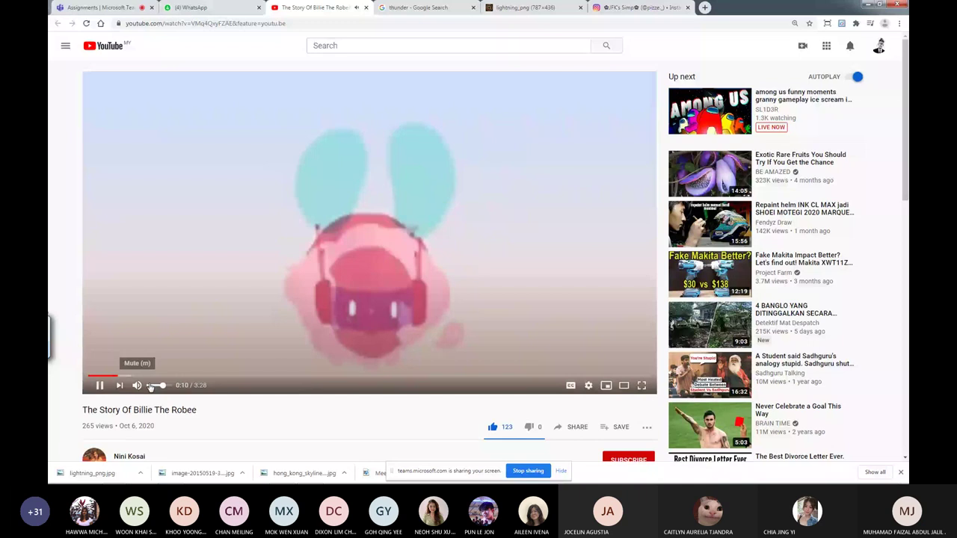
click(139, 377)
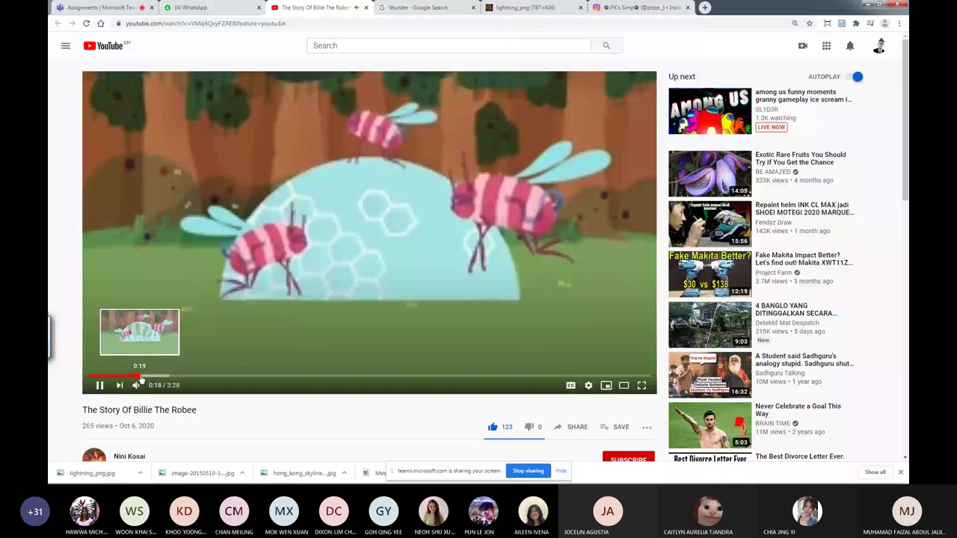
click(164, 376)
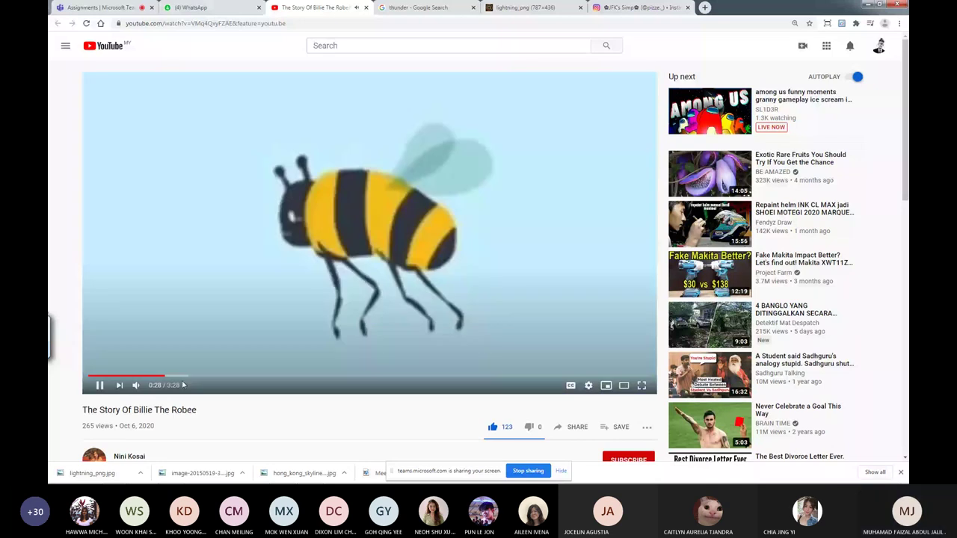
Copy the video's web address and pause playback at 0:40.
click(298, 23)
key(ctrl+c)
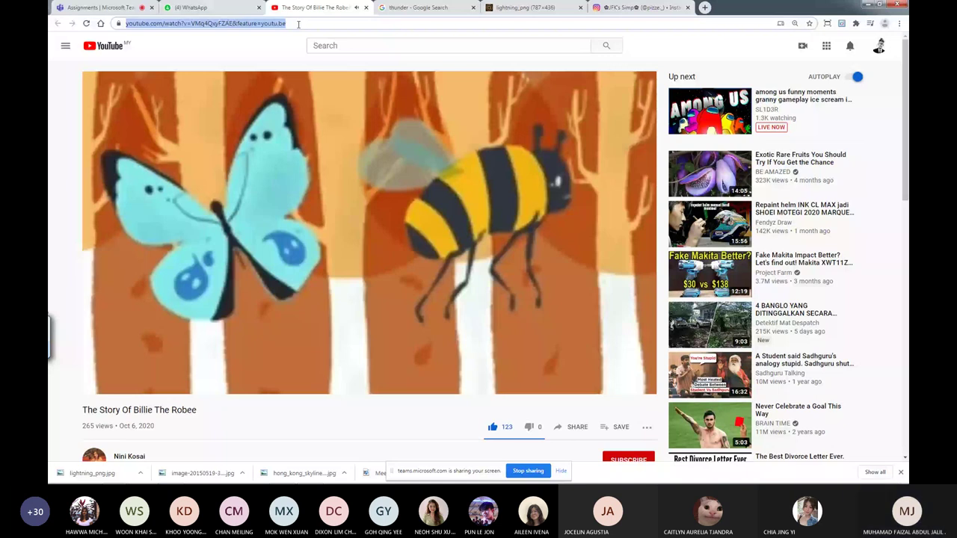
click(131, 35)
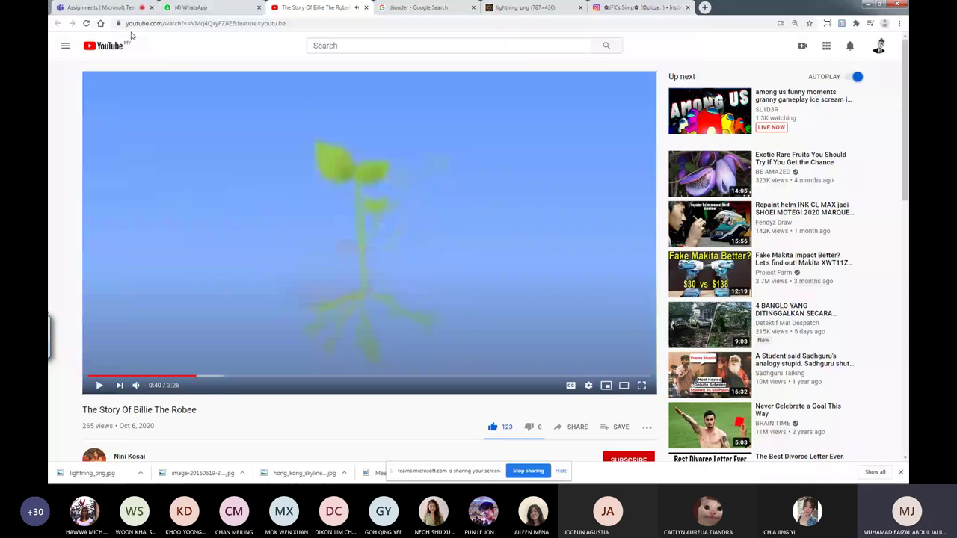
Return to the Teams meeting and post the copied YouTube link in the meeting chat, pasting it a second time.
click(101, 7)
click(276, 156)
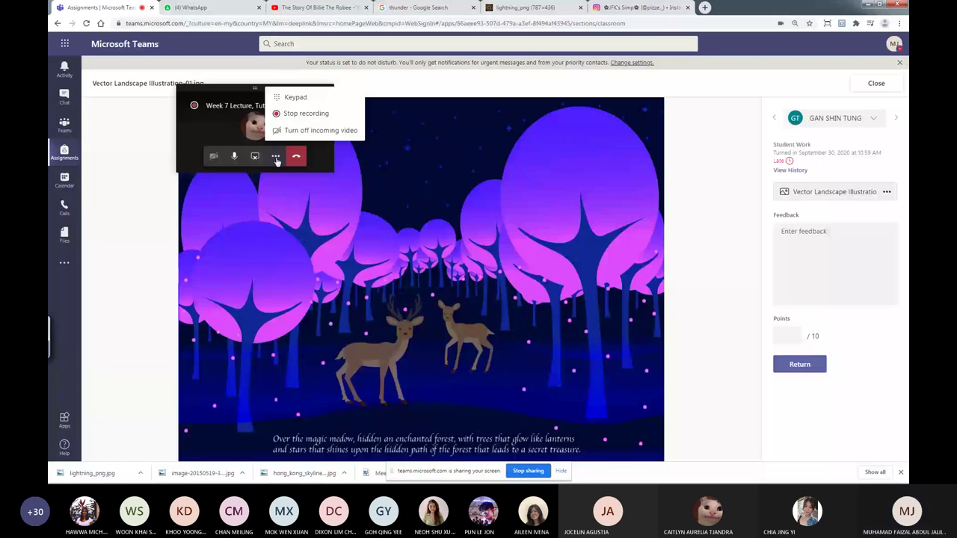
click(276, 161)
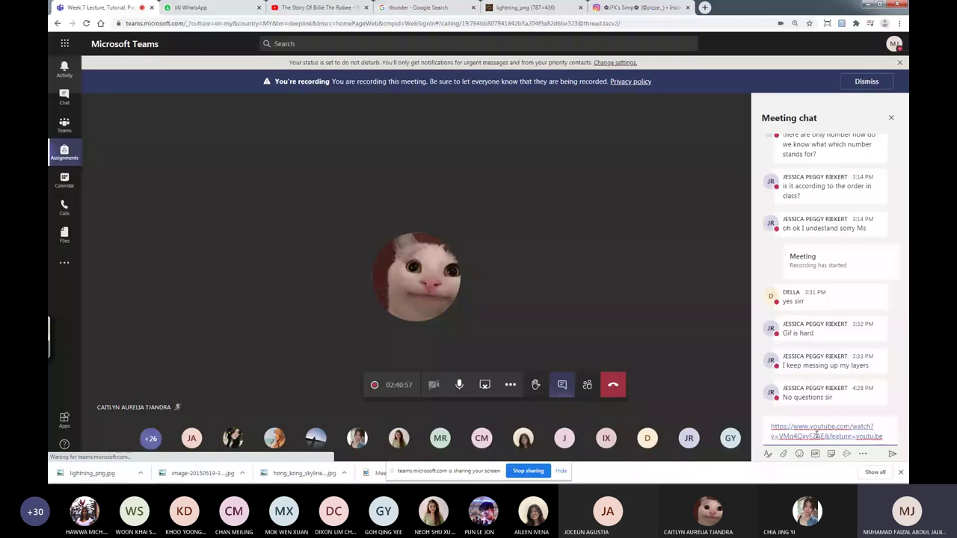
key(Return)
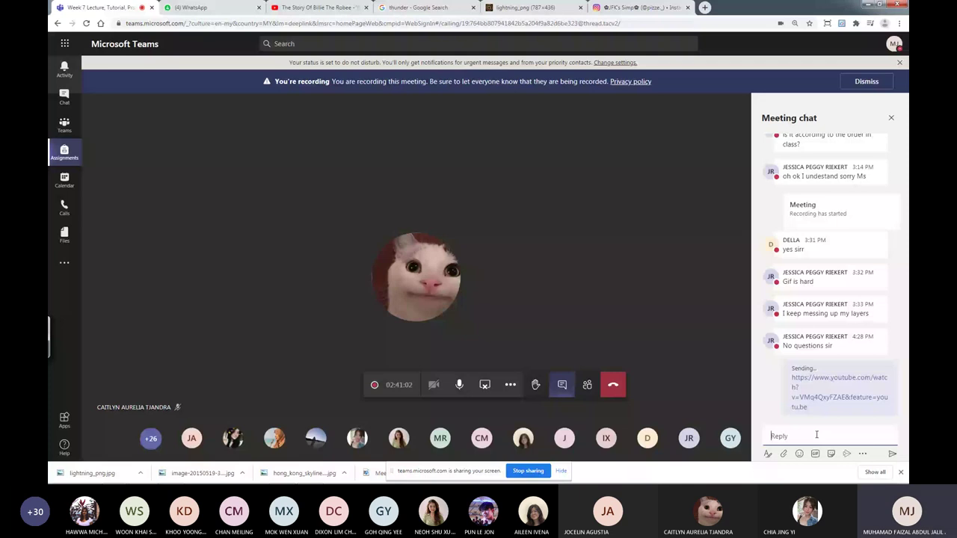
key(ctrl+v)
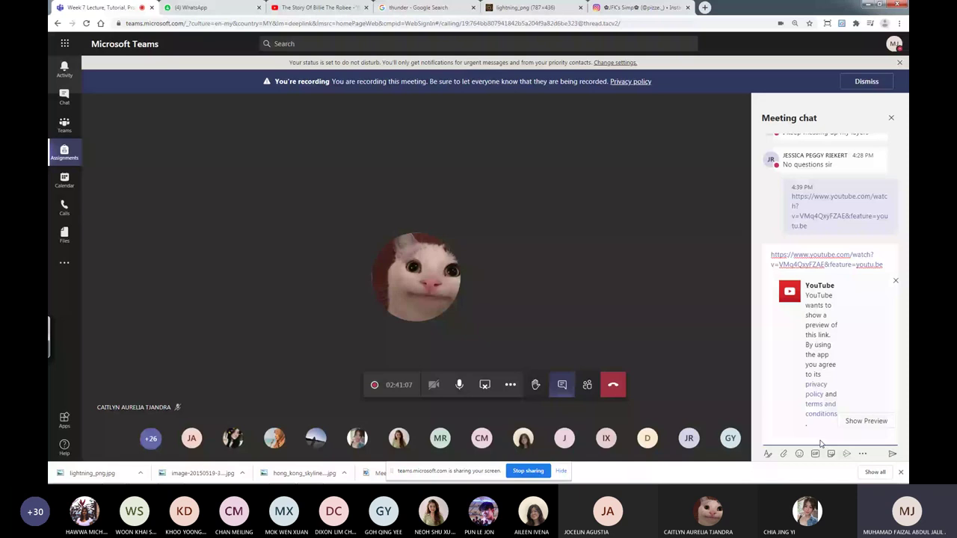
Resume the Billie The Robee video, skip through its scenes to 1:51 with pauses, and return to the Teams meeting.
key(ctrl+3)
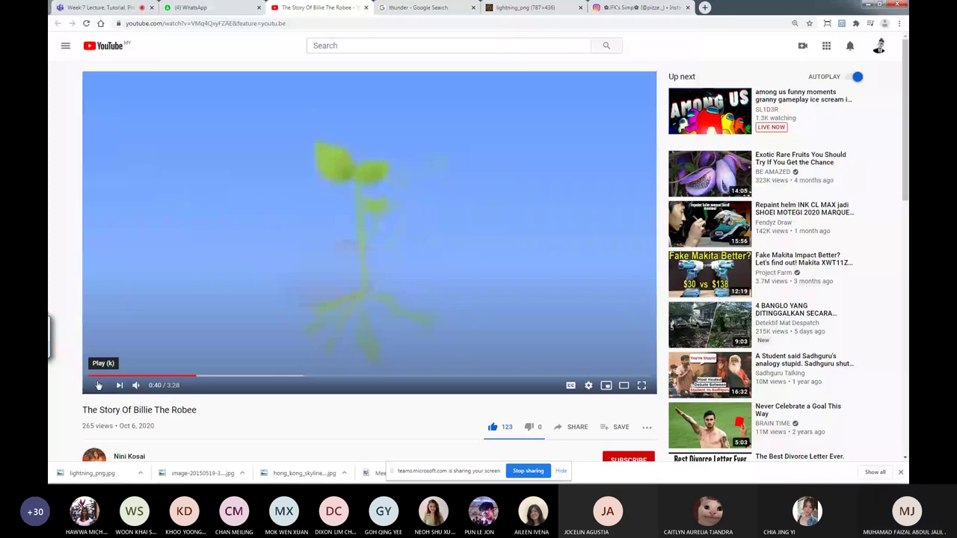
click(98, 385)
click(291, 376)
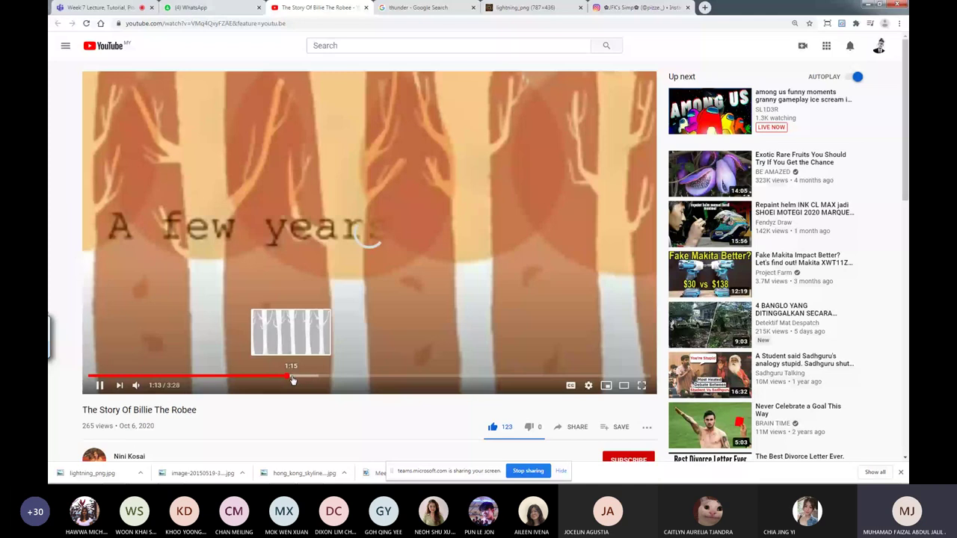
click(314, 375)
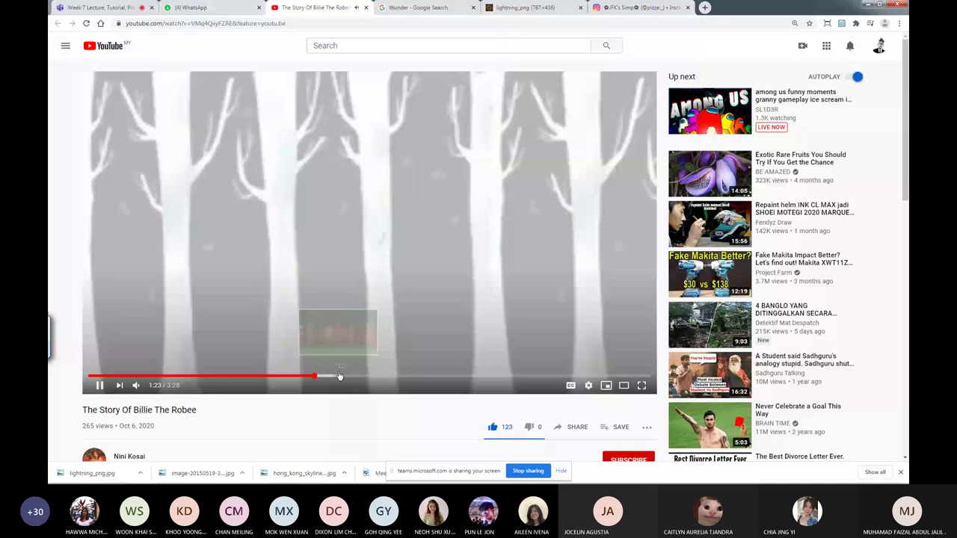
key(Right)
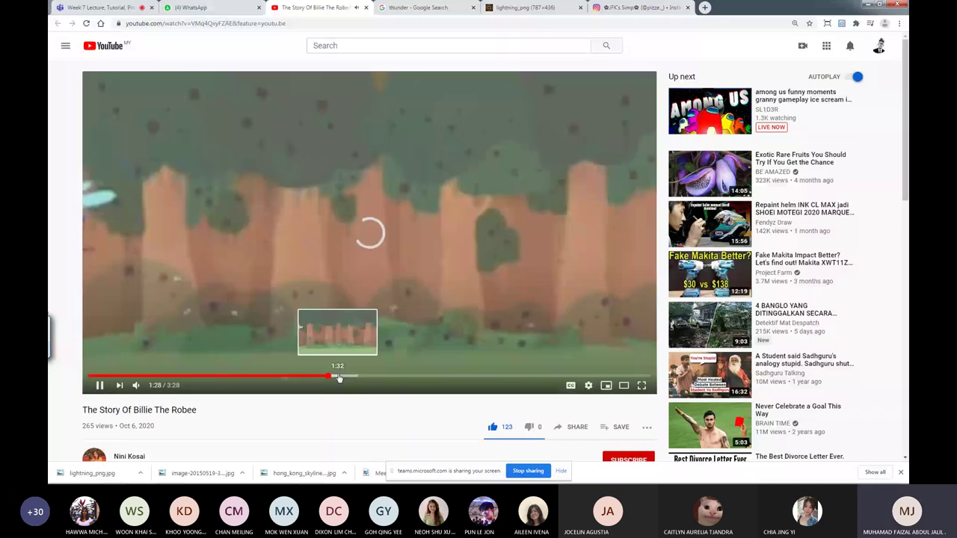
click(338, 378)
click(100, 386)
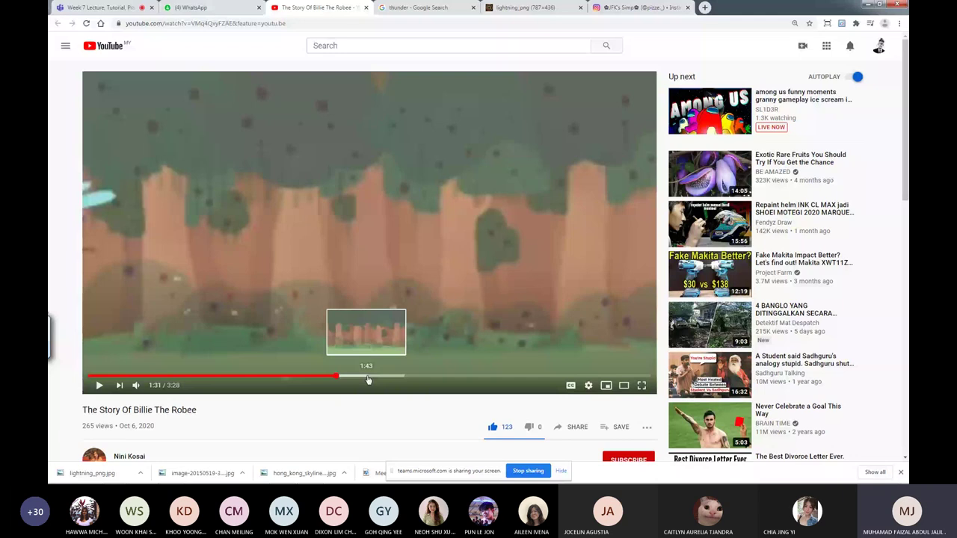
click(374, 376)
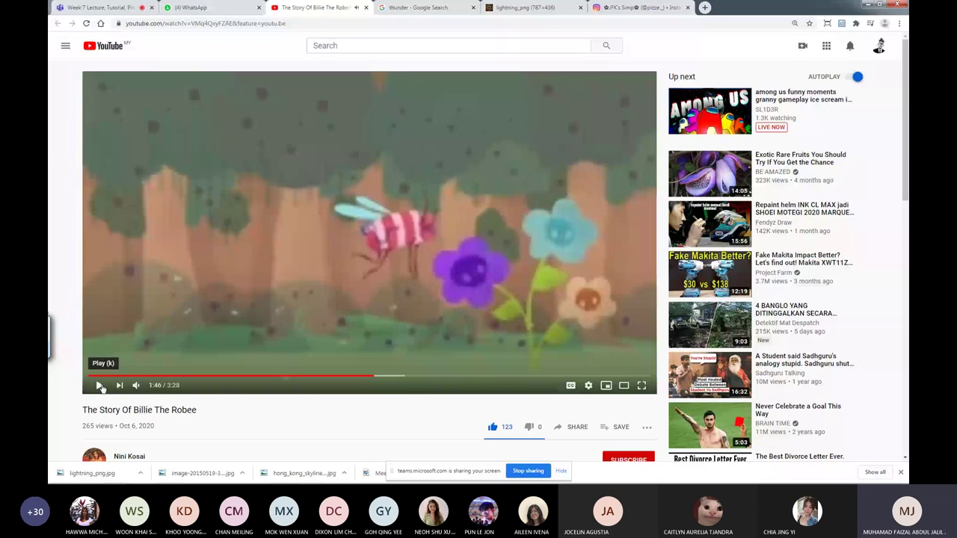
key(Right)
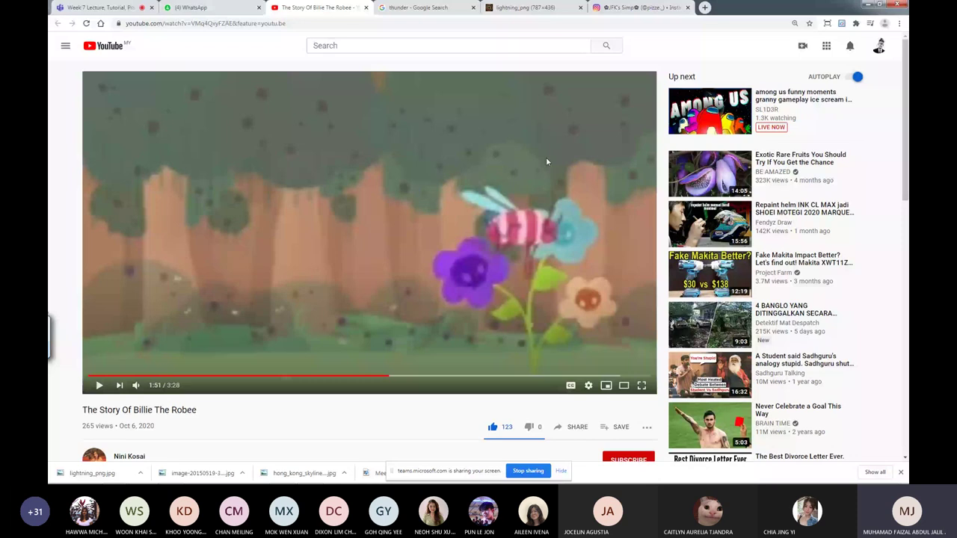
key(ctrl+1)
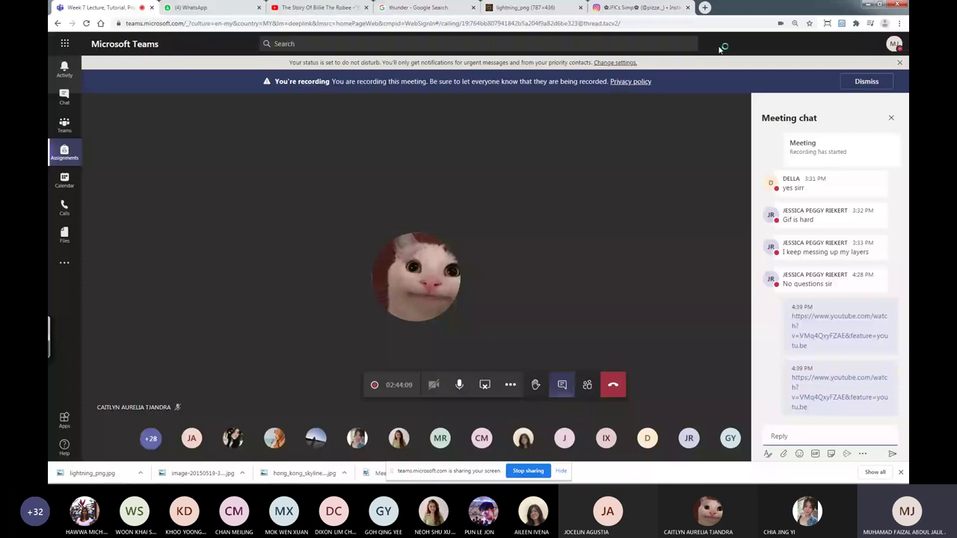
Look through the artwork posts on the Instagram artist profile and open its linked Webtoon series in a separate tab.
click(665, 7)
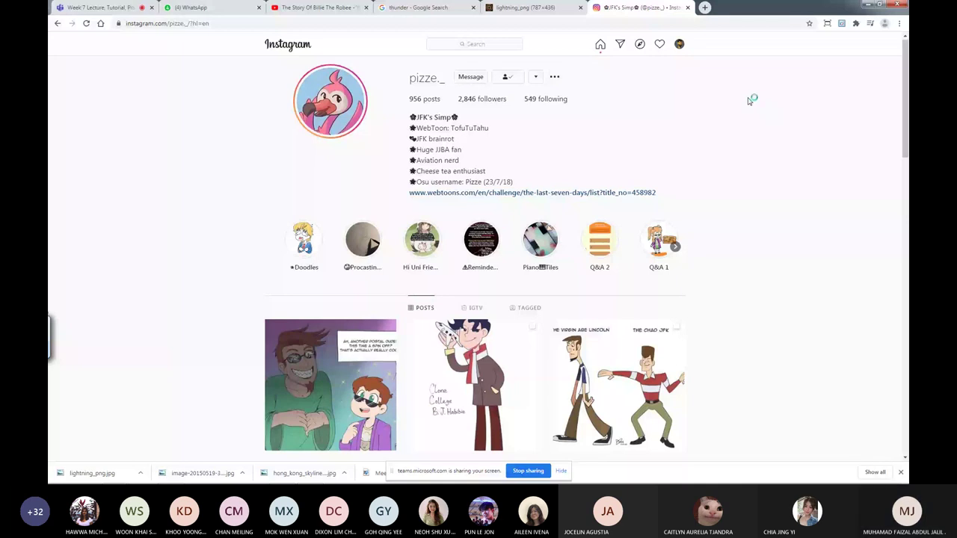
scroll(767, 142, down, 10)
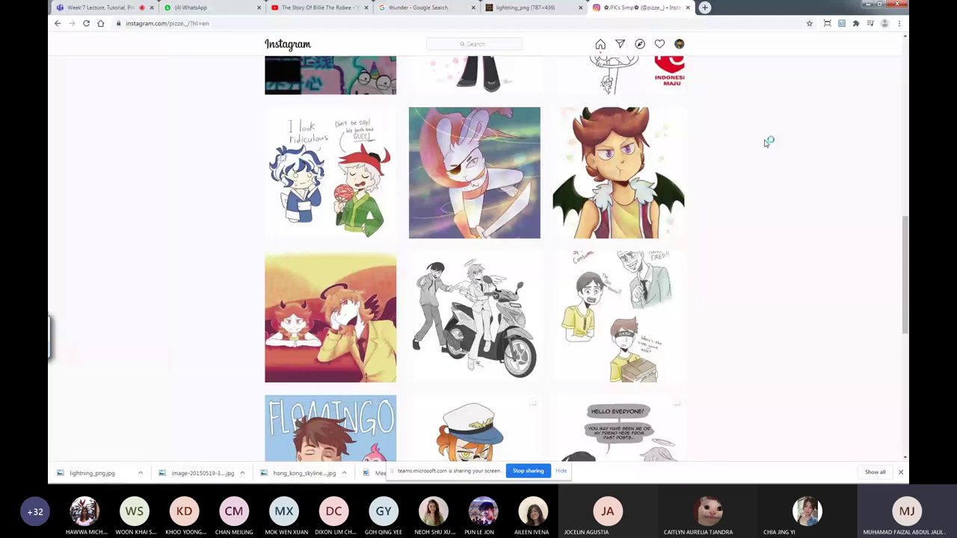
scroll(767, 142, down, 5)
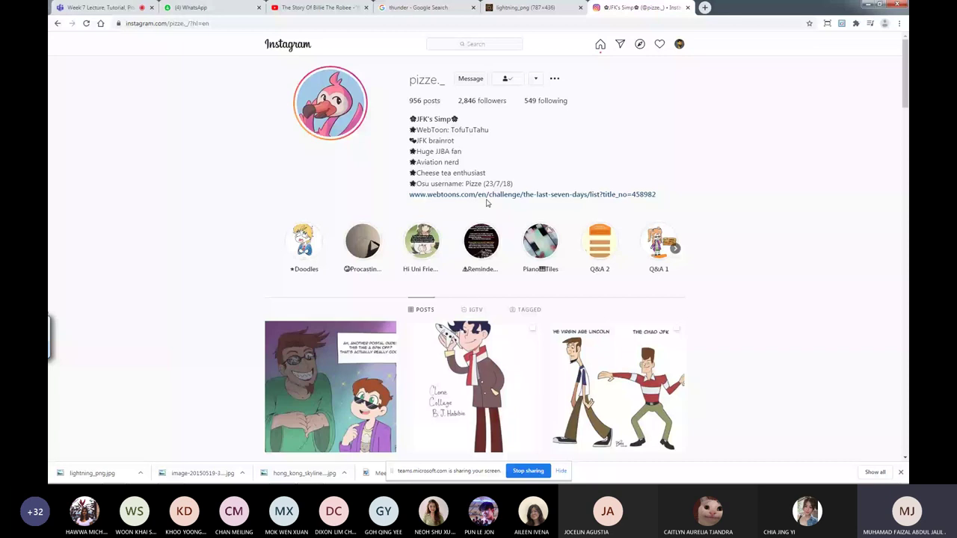
middle_click(487, 196)
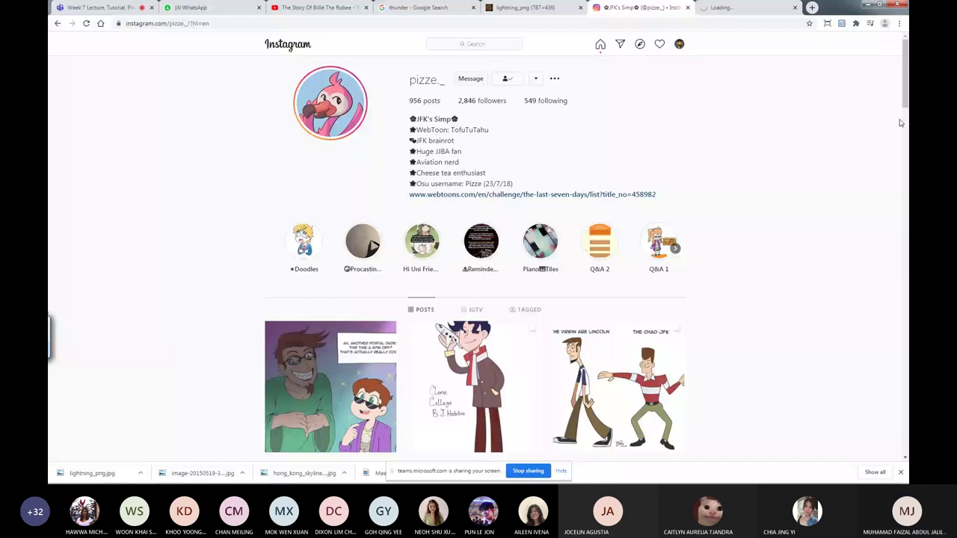
scroll(901, 121, down, 15)
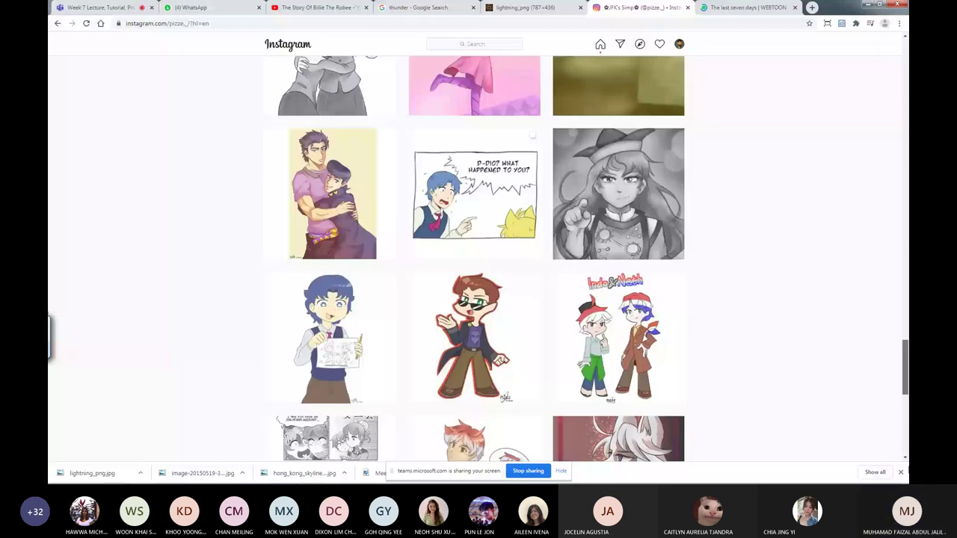
scroll(475, 262, up, 15)
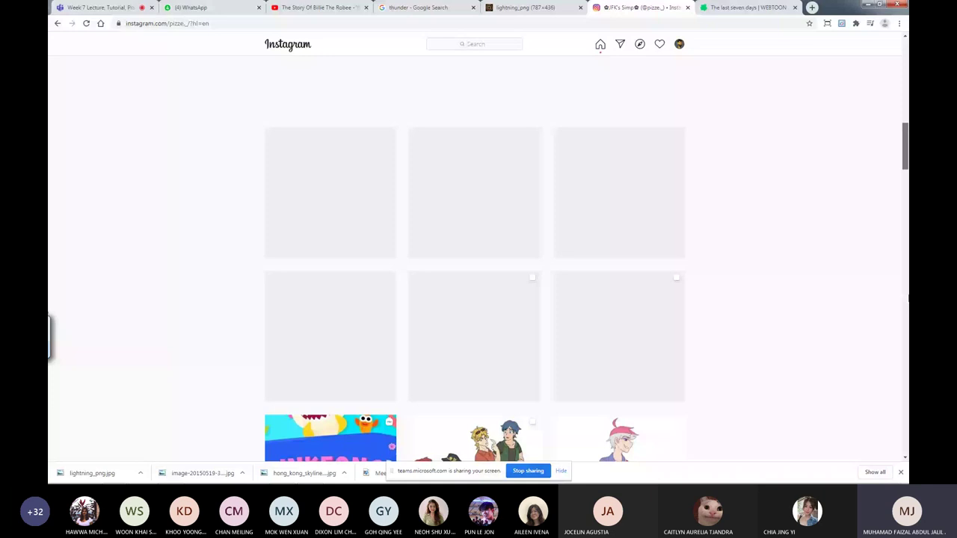
scroll(909, 297, up, 5)
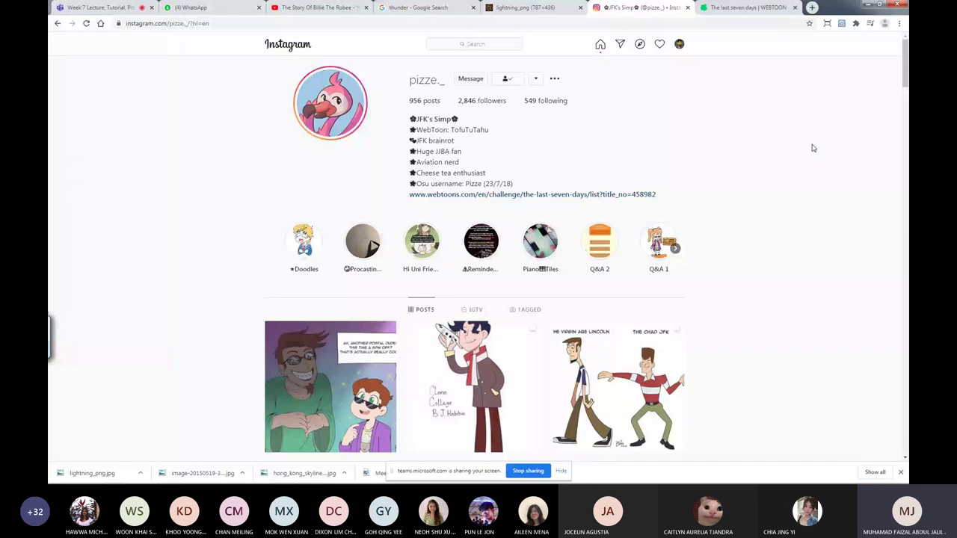
Open the Pancakes - part 2 episode of The last seven days and skim through its comic panels.
key(ctrl+Tab)
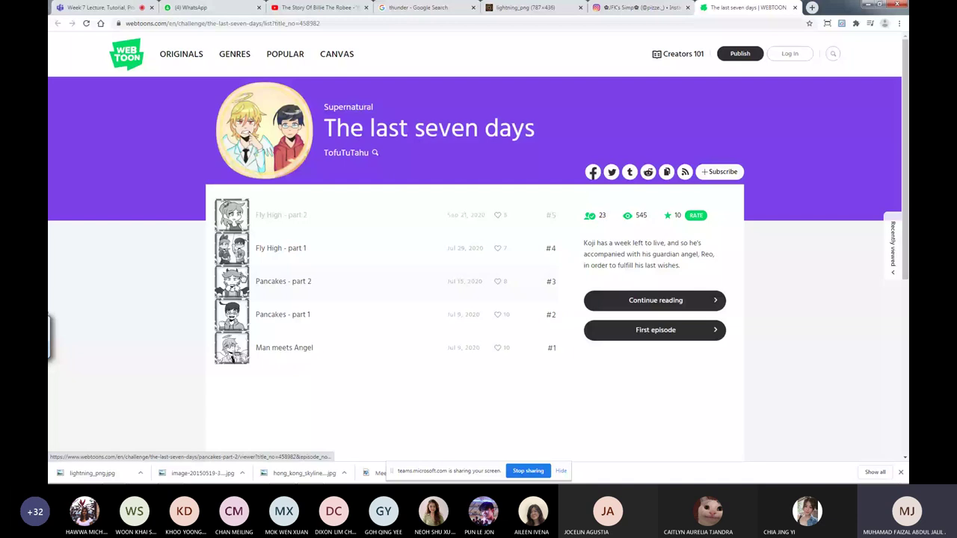
click(241, 278)
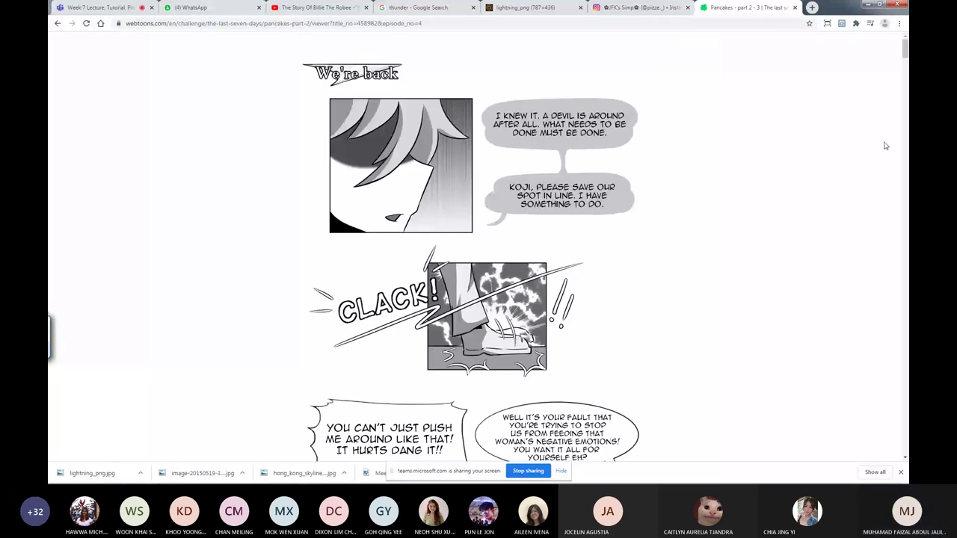
click(905, 142)
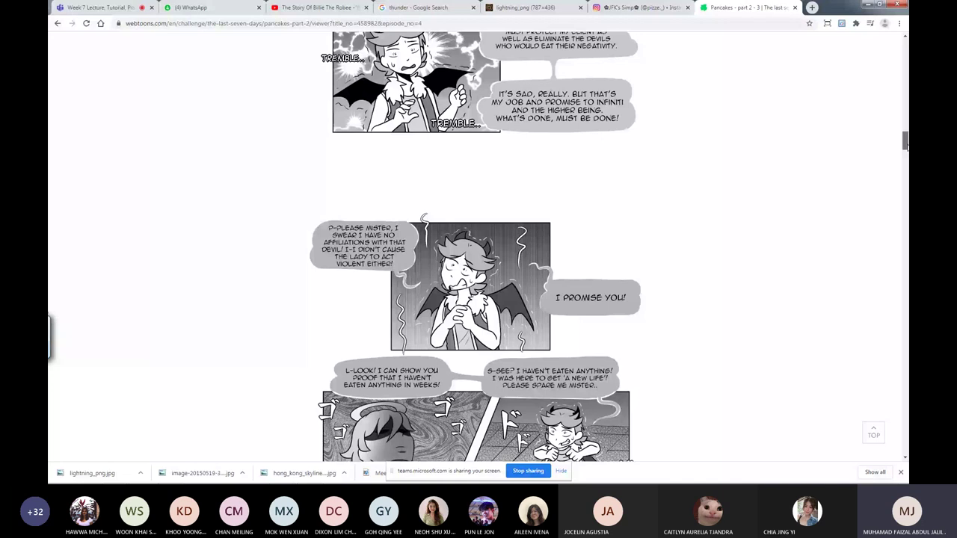
drag(905, 142, 904, 222)
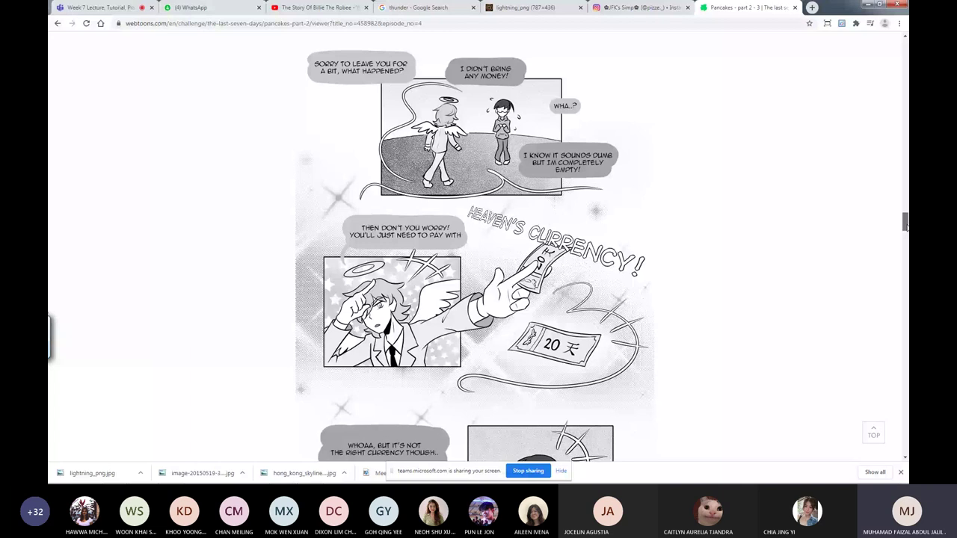
drag(905, 222, 904, 281)
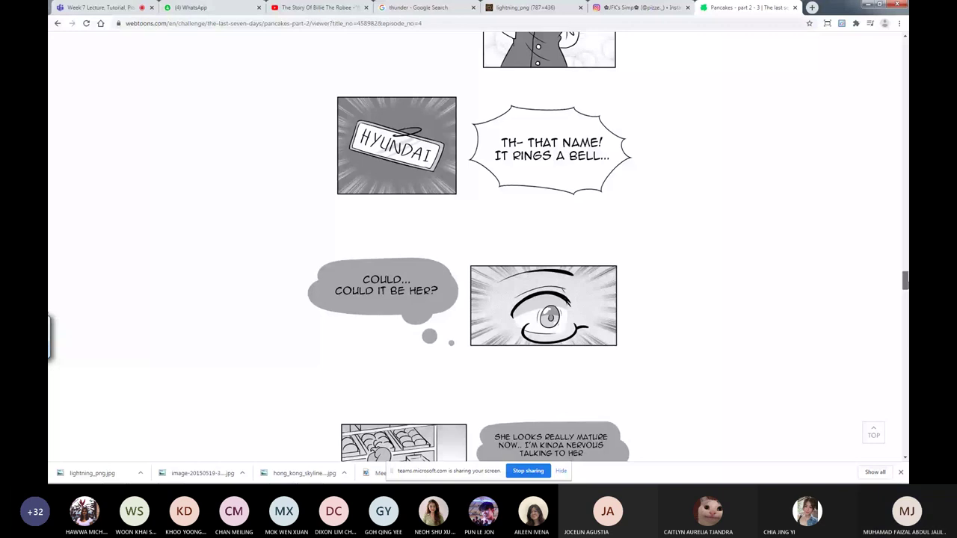
key(Home)
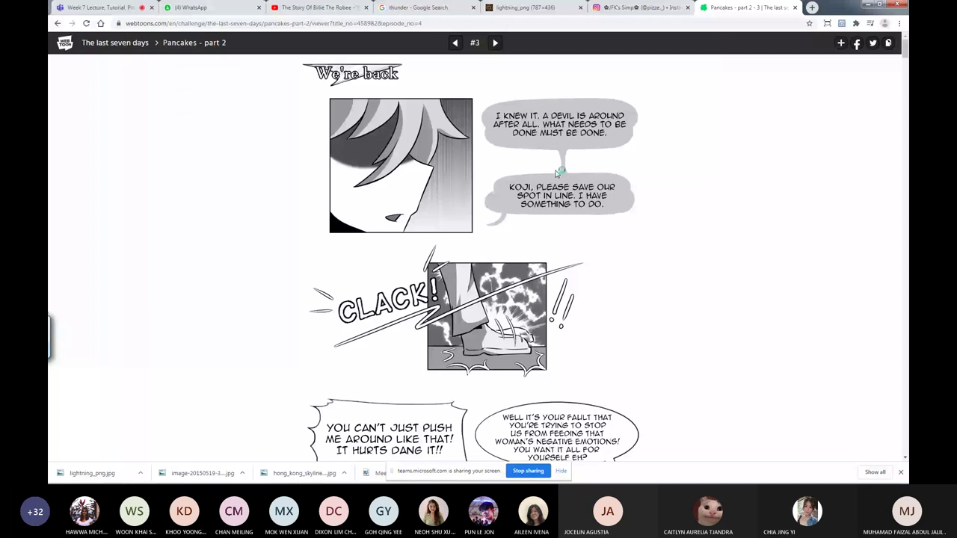
Return to the Instagram artist profile and examine the older and recent drawings among its posts.
click(636, 7)
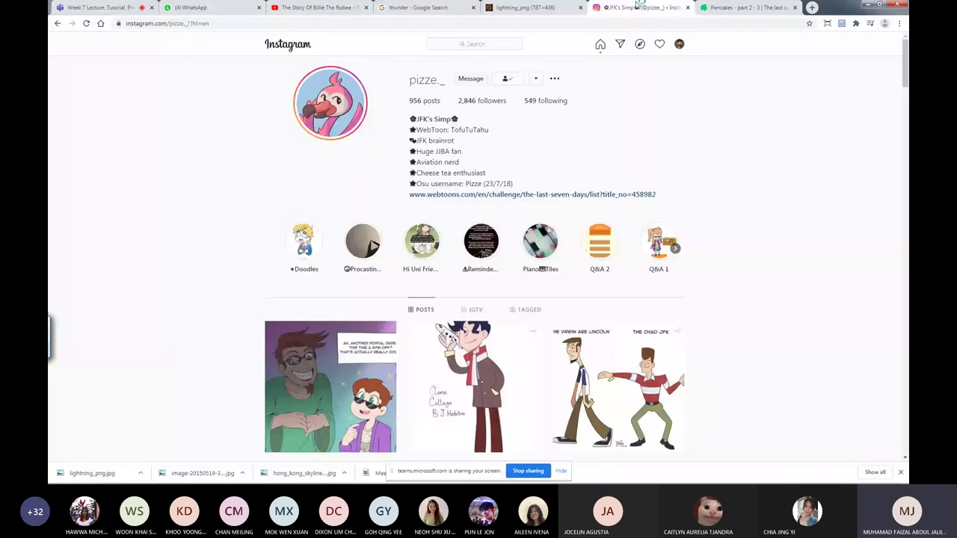
scroll(781, 176, down, 8)
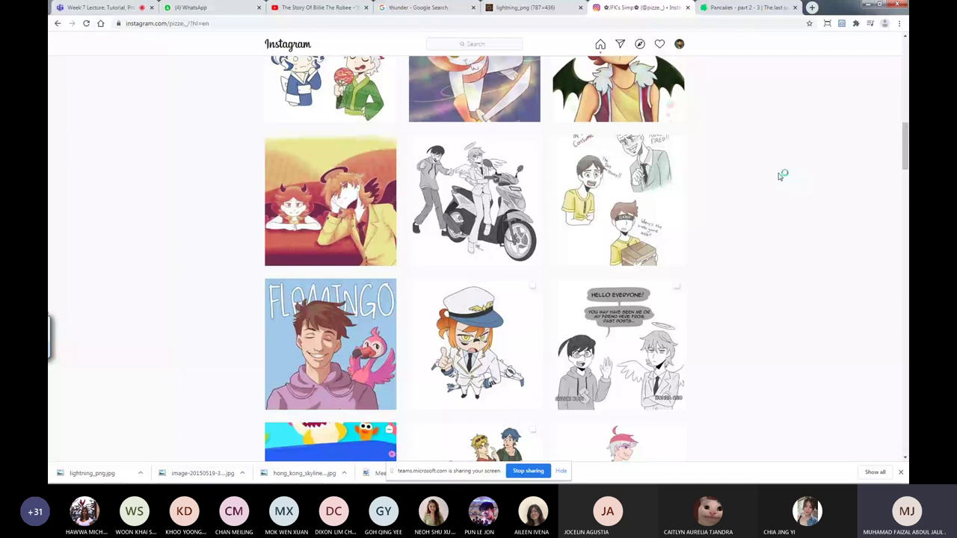
scroll(781, 175, down, 10)
scroll(632, 212, down, 10)
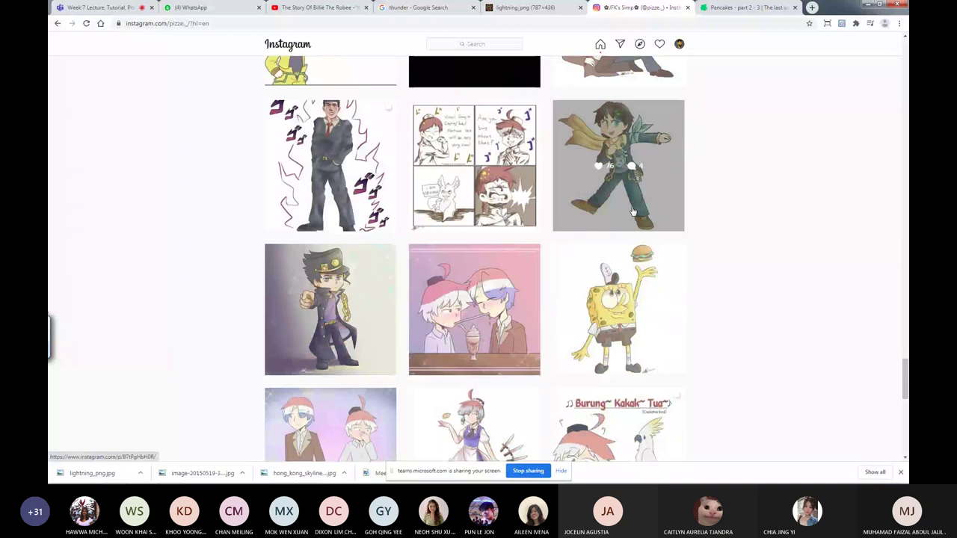
scroll(633, 212, down, 1)
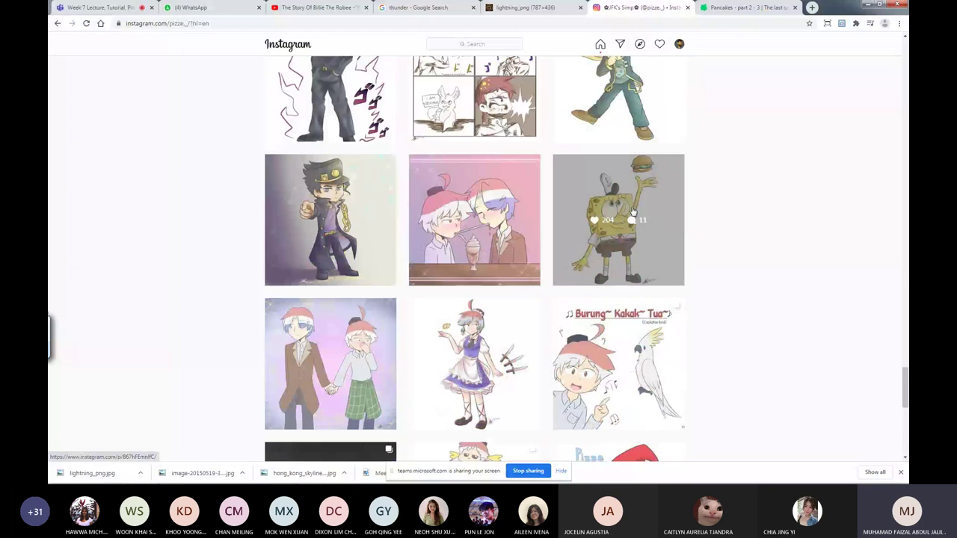
scroll(848, 222, down, 5)
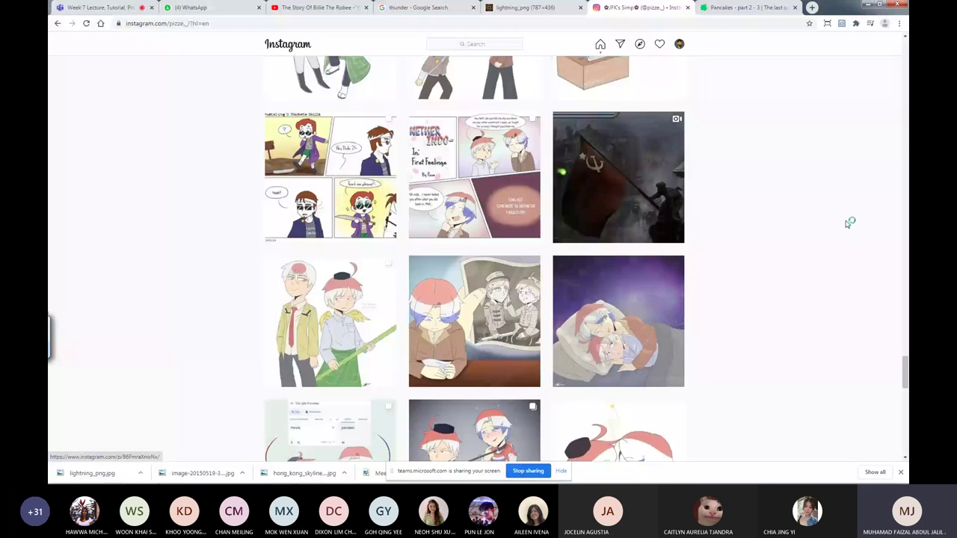
drag(904, 371, 906, 282)
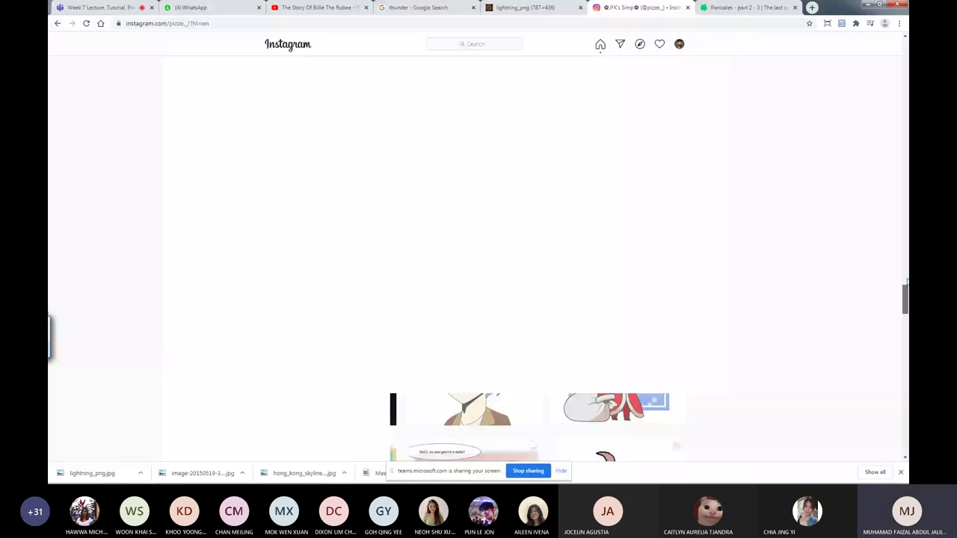
drag(906, 280, 888, 80)
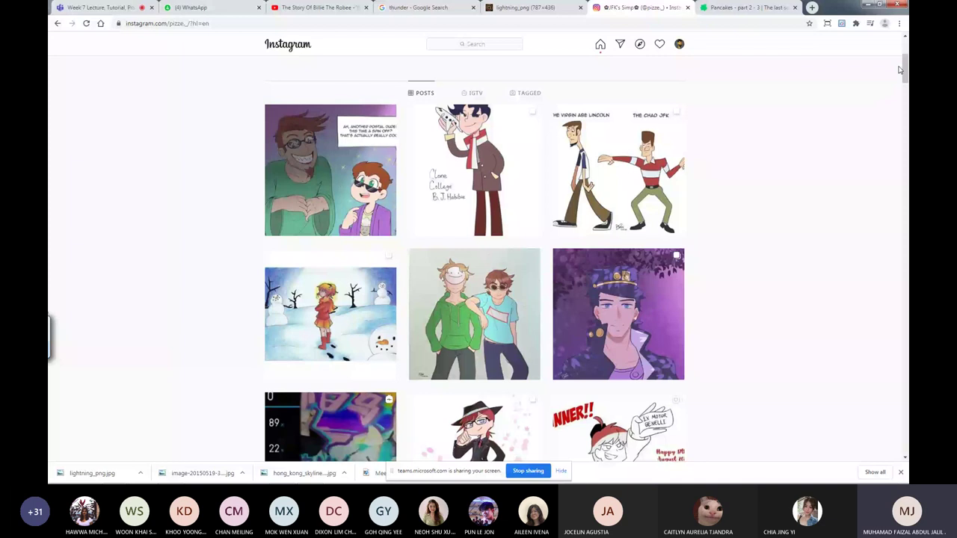
scroll(505, 214, down, 5)
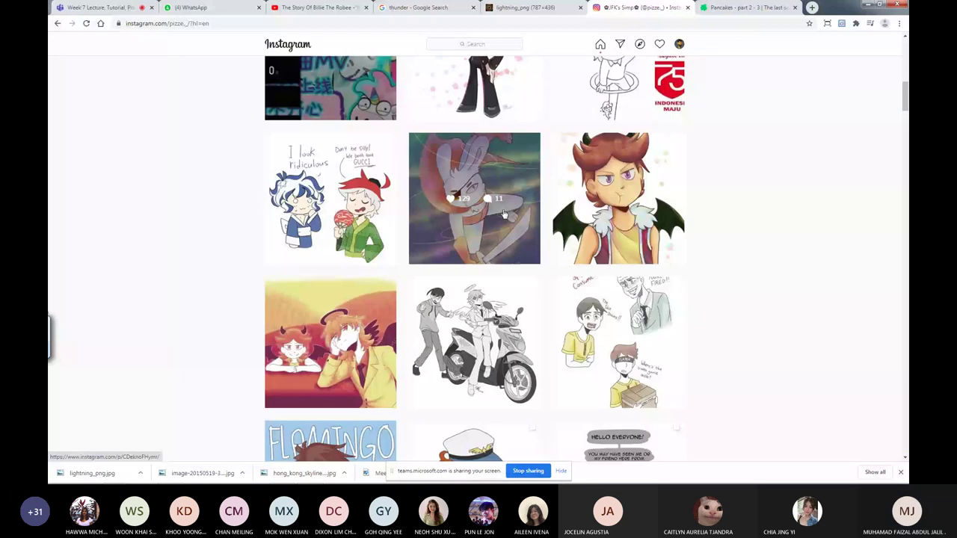
scroll(823, 119, up, 3)
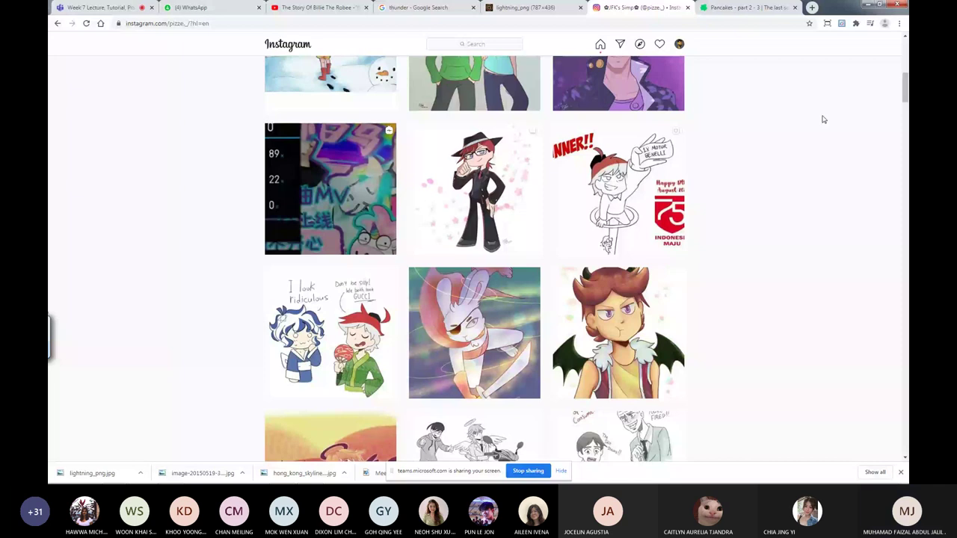
scroll(498, 45, up, 5)
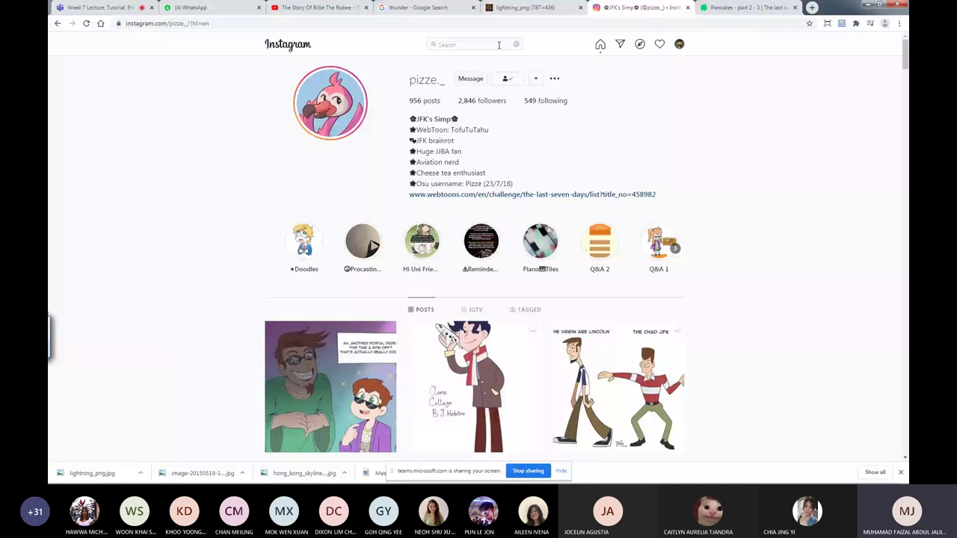
text(wen)
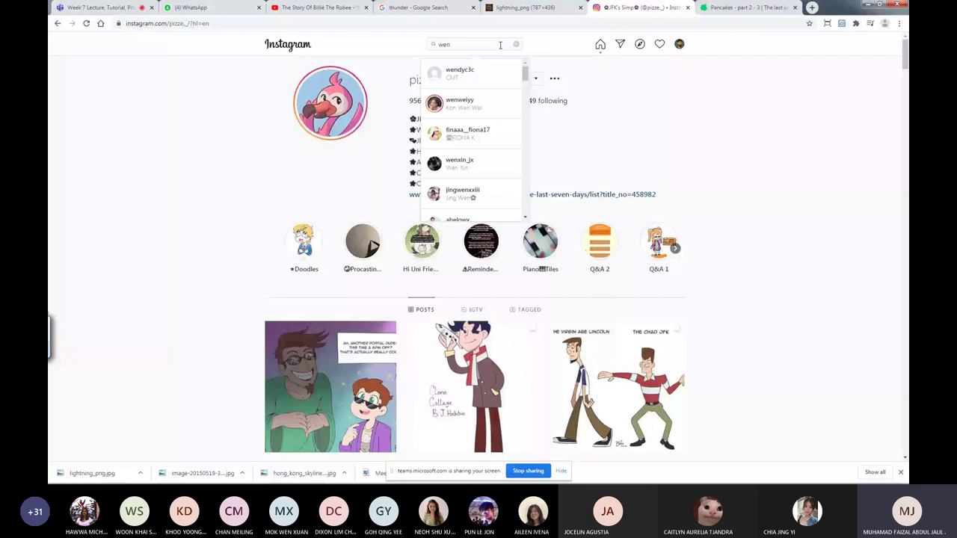
click(515, 44)
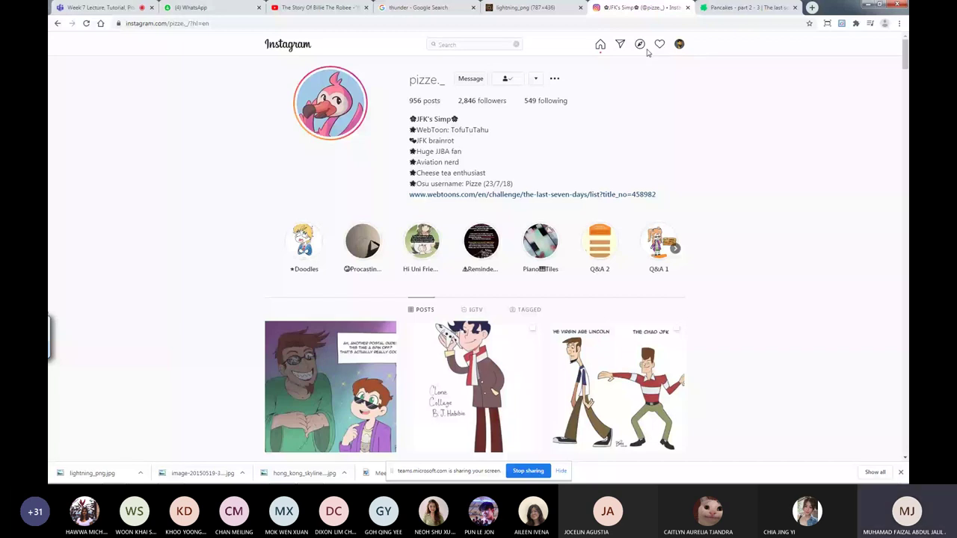
key(ctrl+Tab)
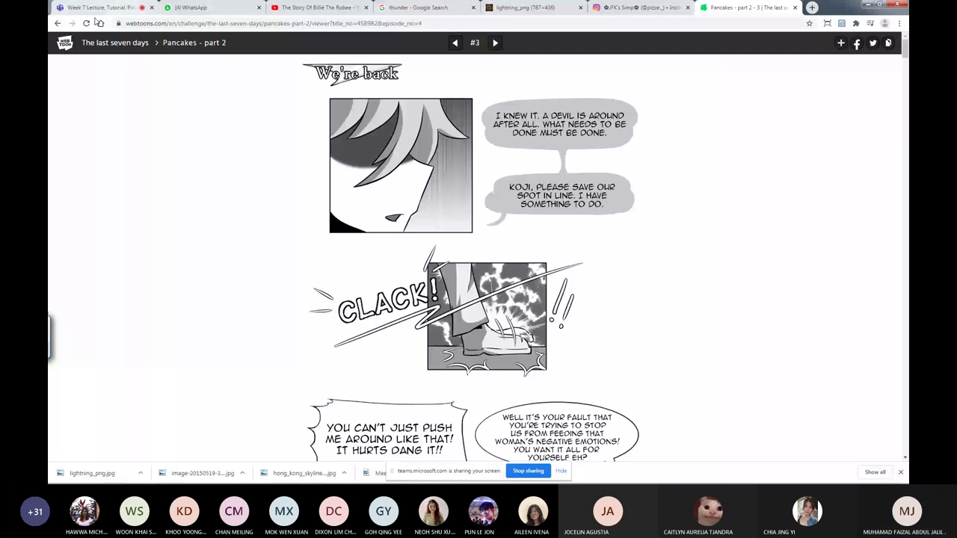
key(ctrl+shift+Tab)
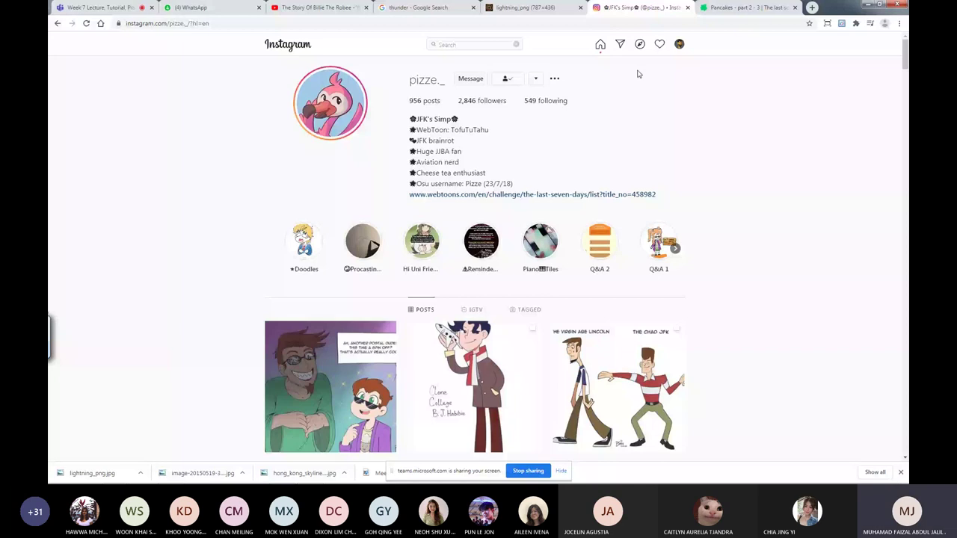
click(620, 45)
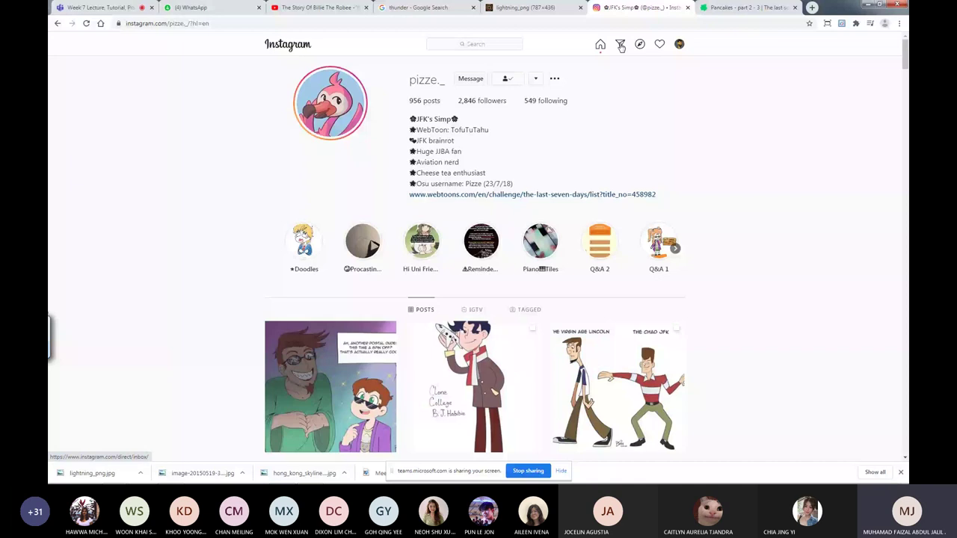
click(620, 45)
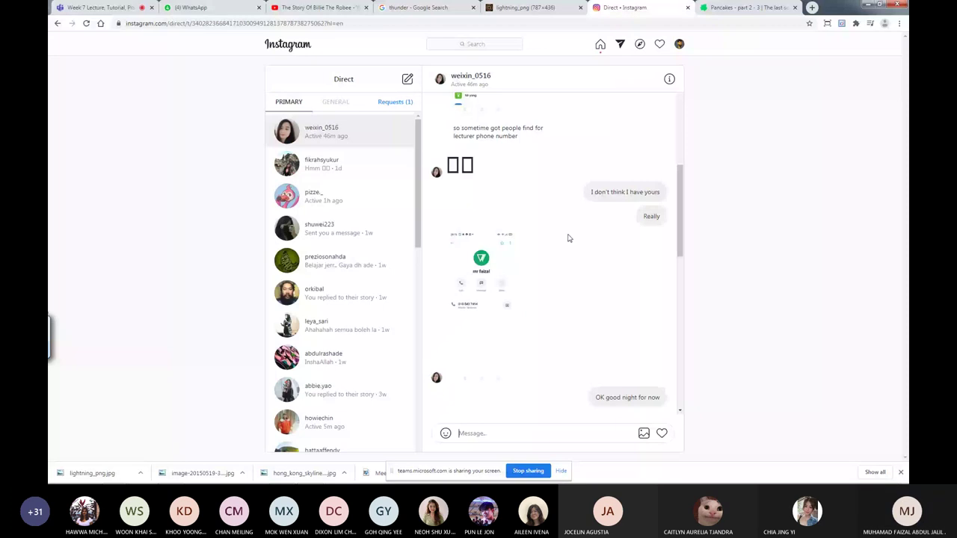
scroll(556, 235, up, 5)
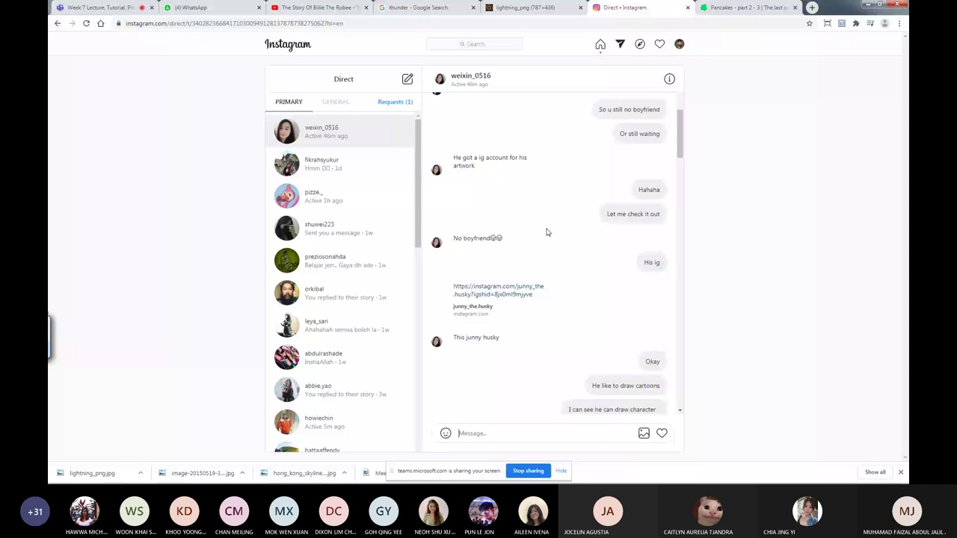
click(498, 289)
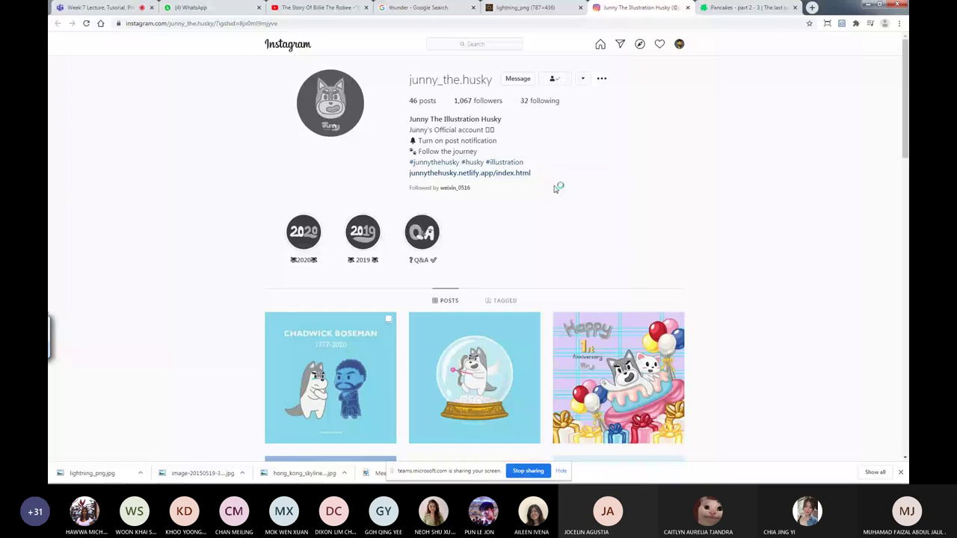
Examine the husky character illustrations posted on the Junny The Illustration Husky profile.
scroll(532, 173, down, 5)
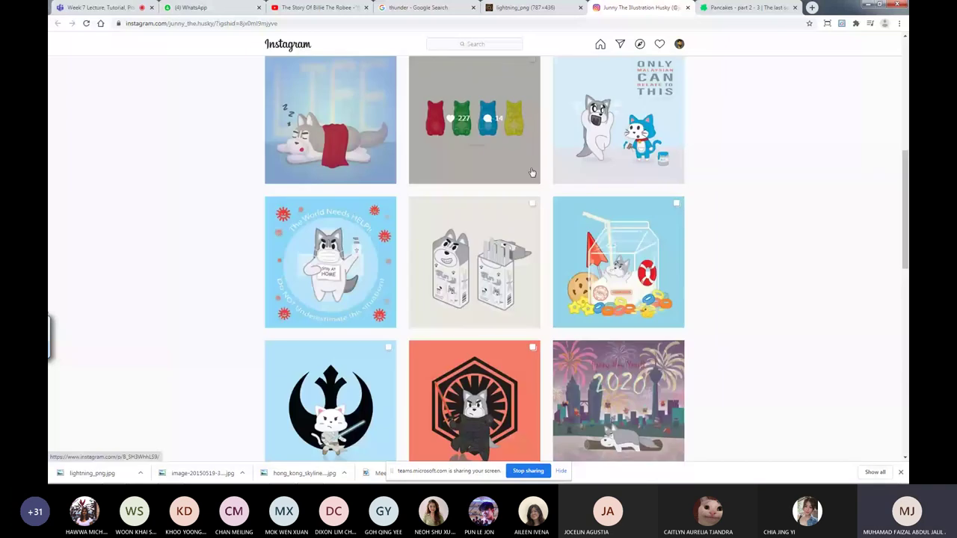
scroll(748, 228, down, 5)
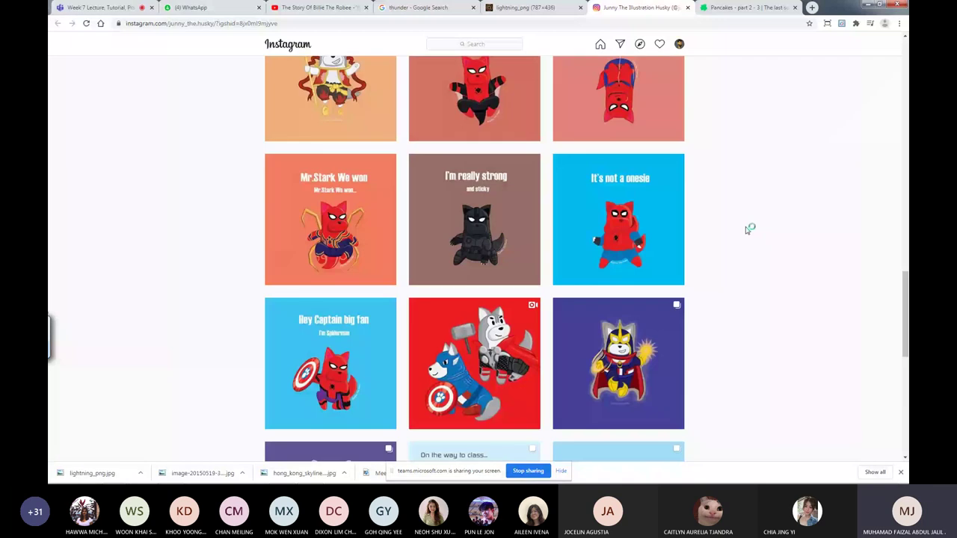
scroll(747, 229, down, 5)
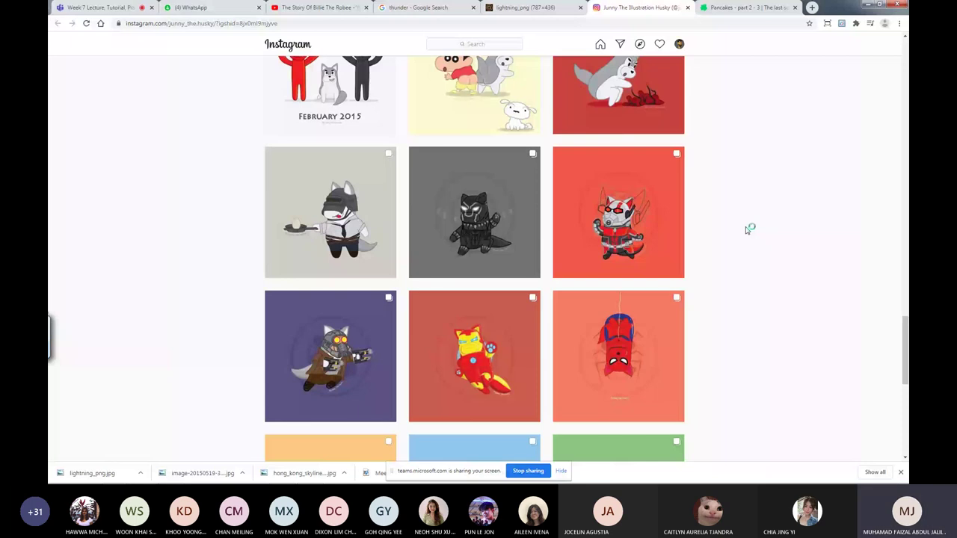
scroll(426, 249, up, 3)
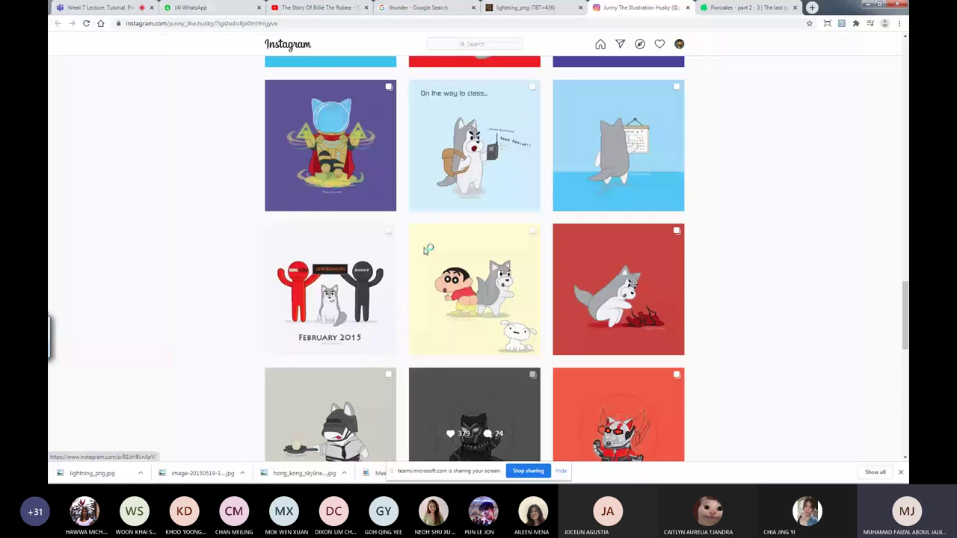
Close the lightning_png image page and return to the Microsoft Teams meeting.
click(538, 7)
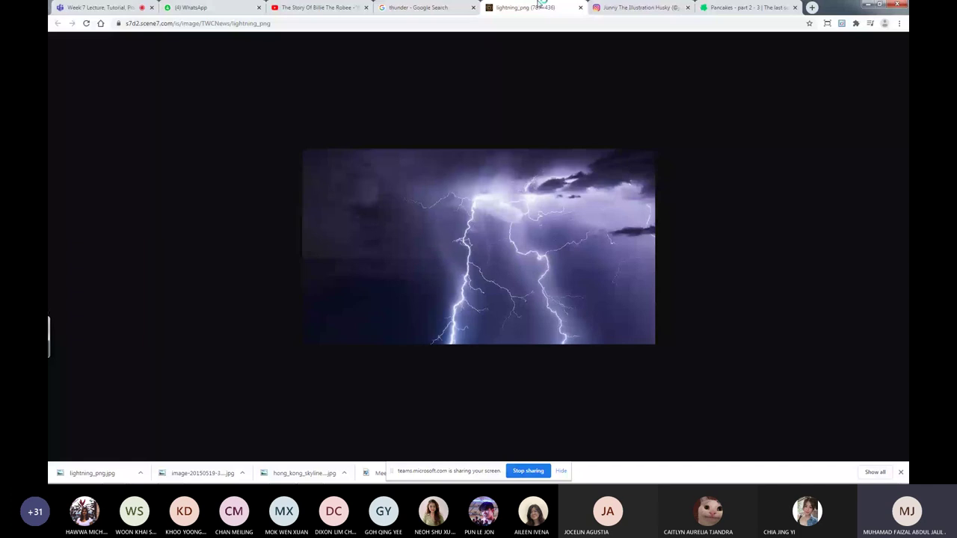
key(ctrl+w)
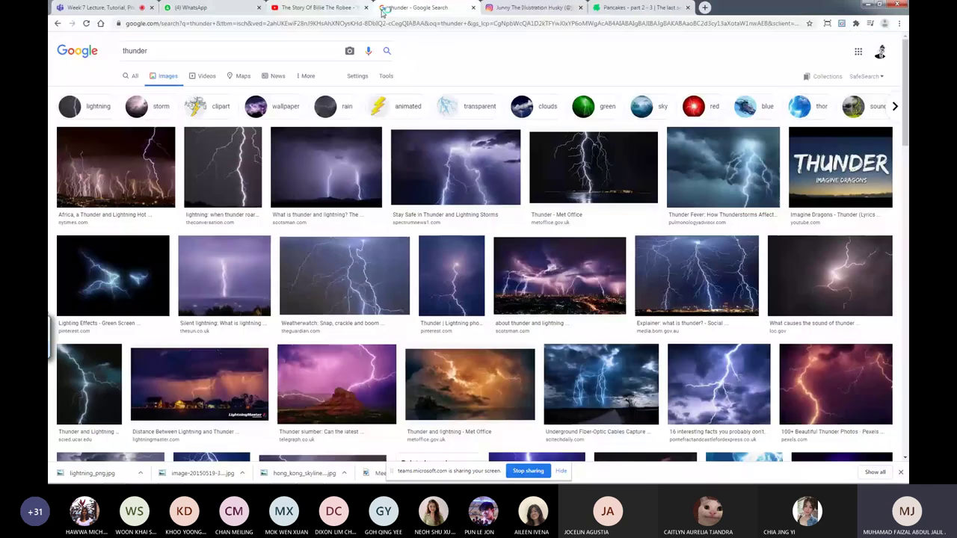
click(190, 7)
click(98, 7)
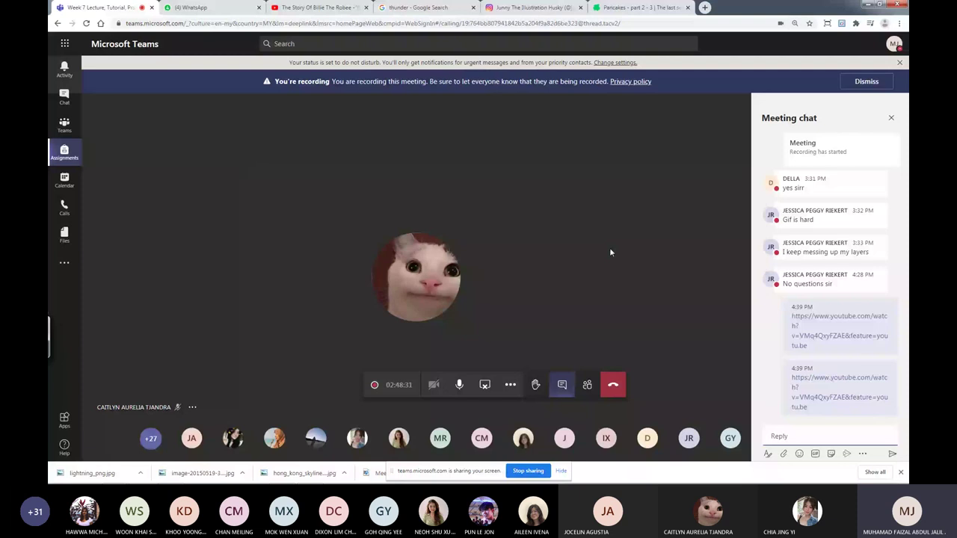
Search Instagram for "tapi", open the tapiristenuk profile and look over its tapir character posts.
key(ctrl+5)
click(659, 45)
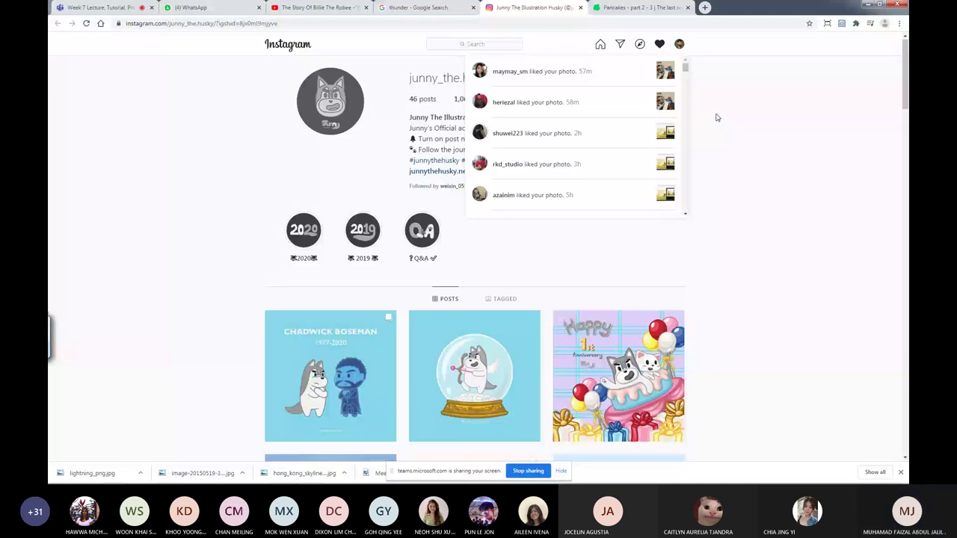
click(502, 44)
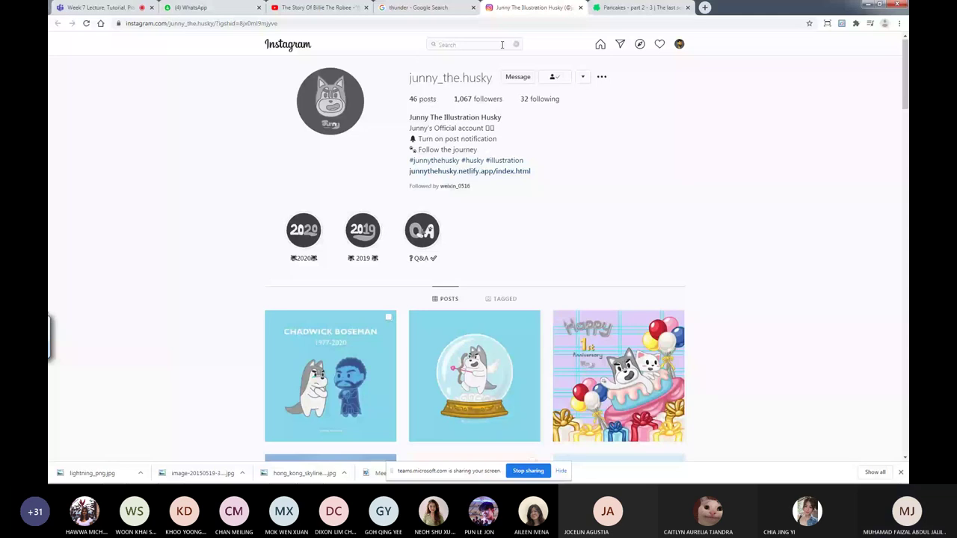
text(teno)
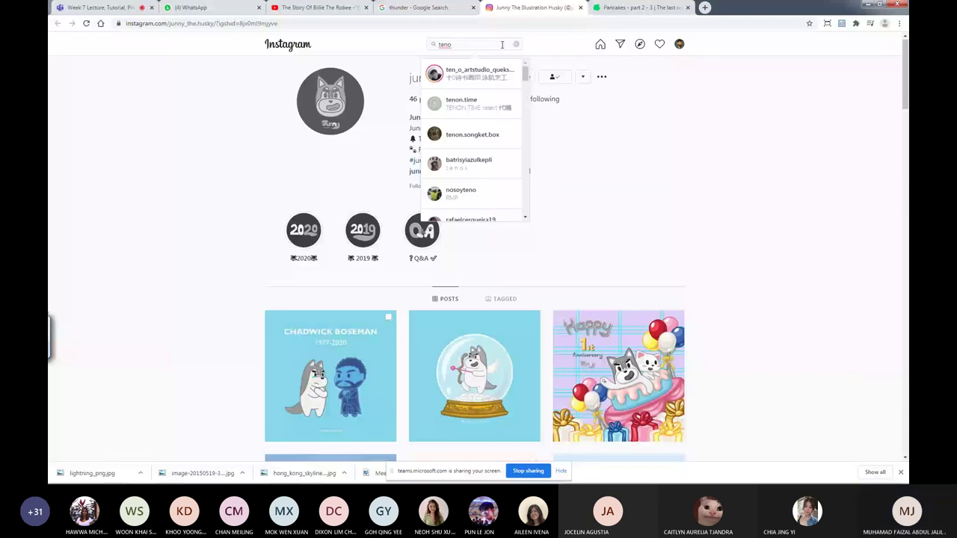
key(BackSpace)
key(BackSpace)
key(BackSpace)
text(api)
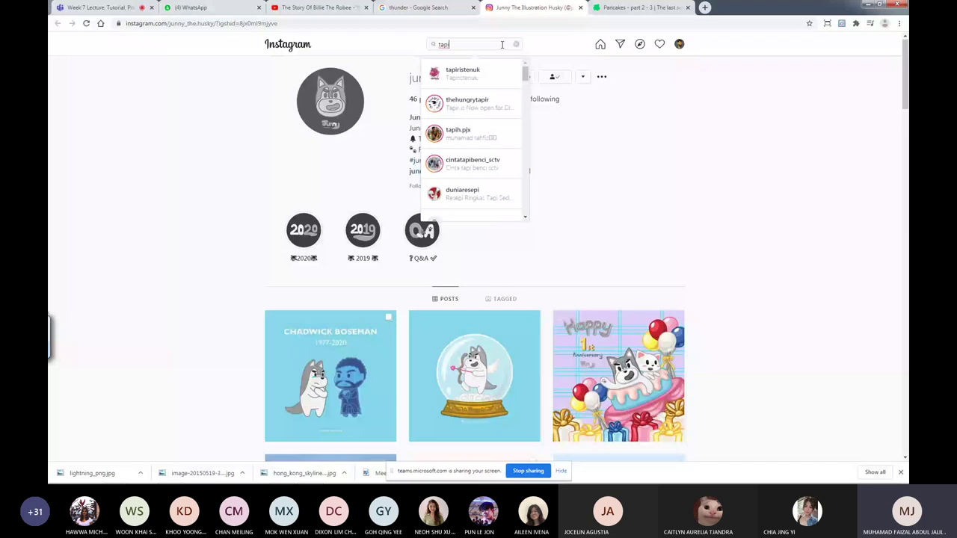
key(Return)
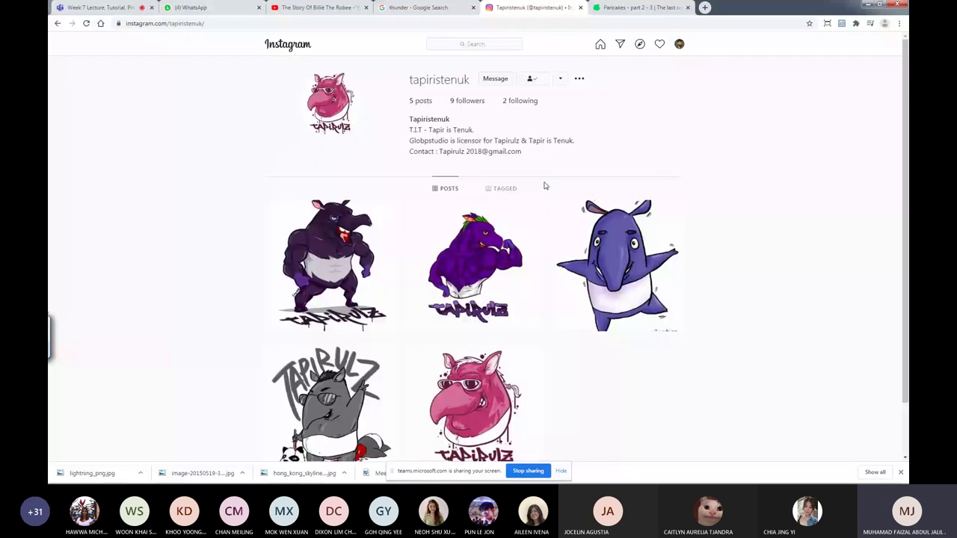
scroll(497, 377, down, 1)
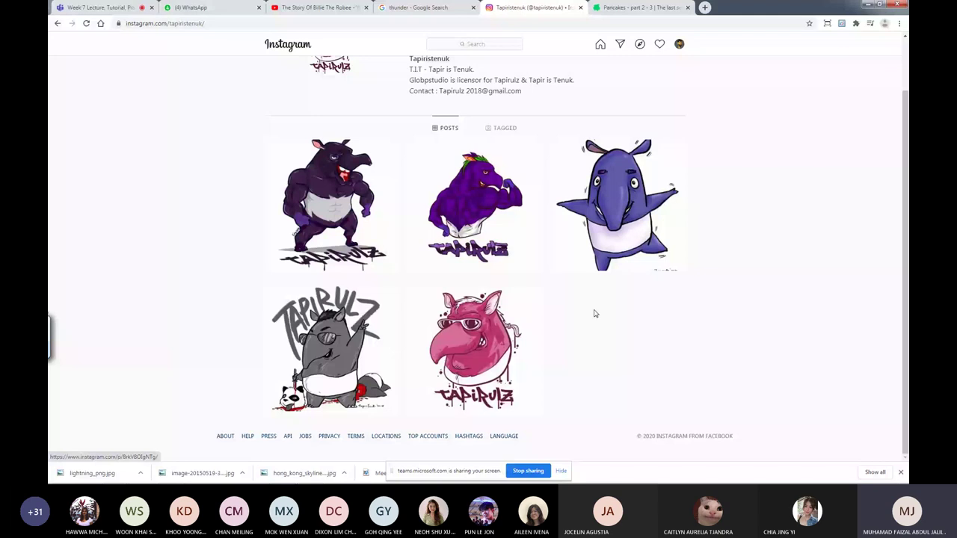
scroll(538, 142, up, 1)
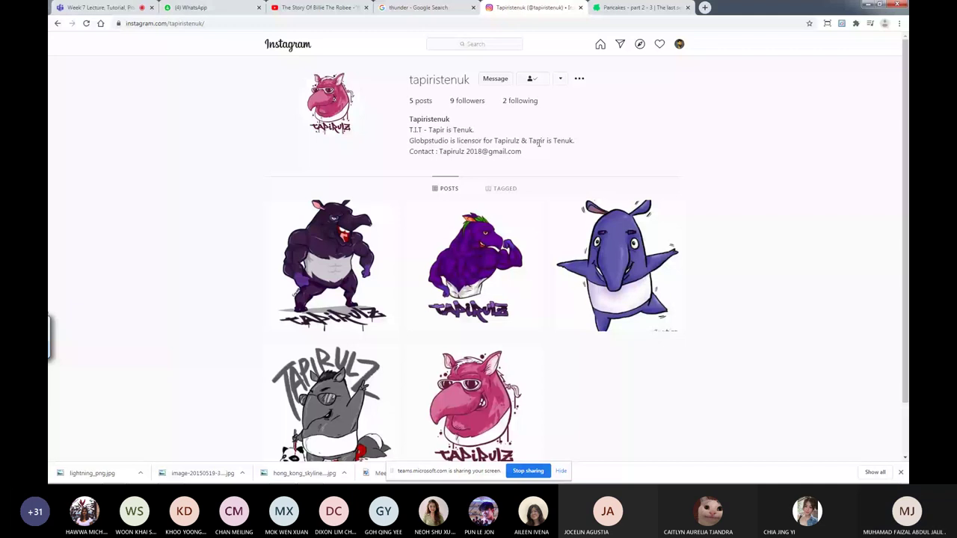
Switch to the Microsoft Teams meeting and hide the meeting chat.
click(119, 9)
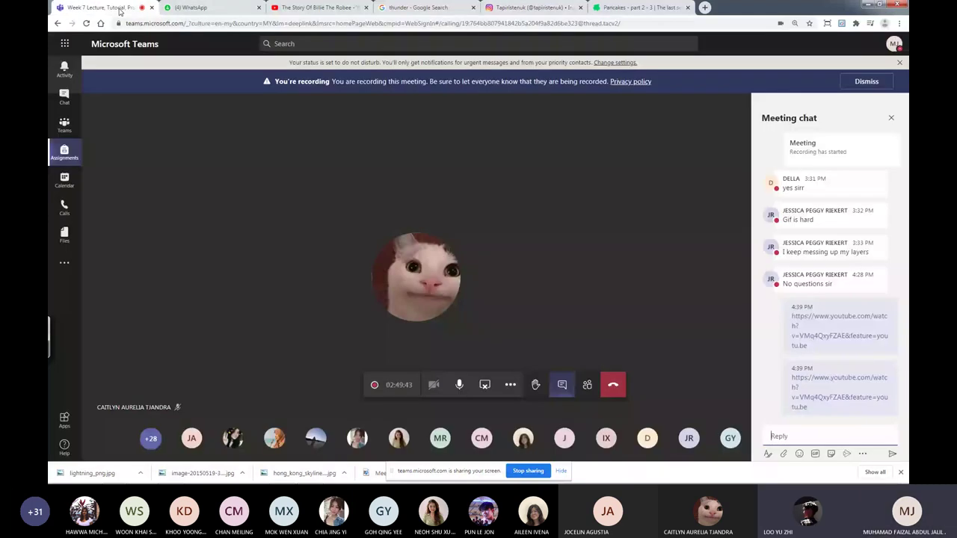
click(429, 280)
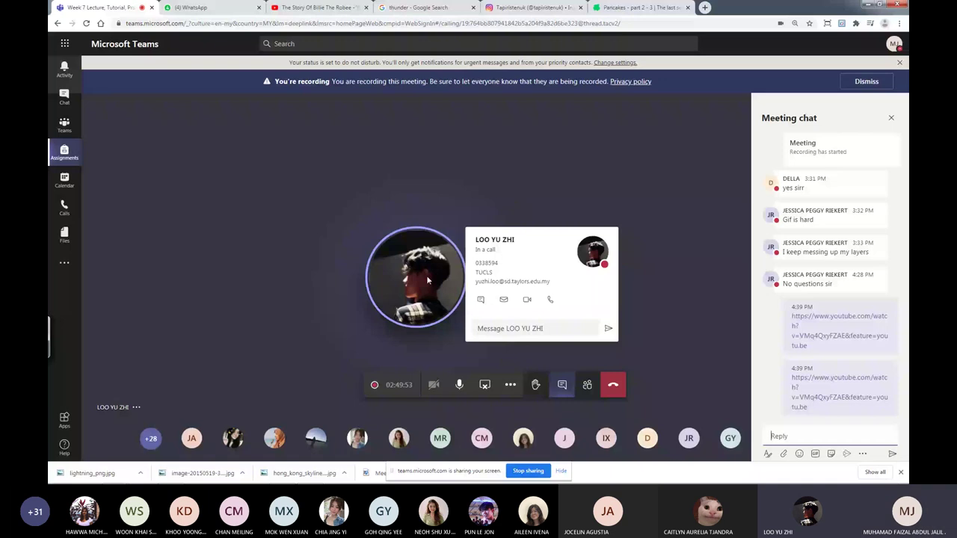
click(890, 118)
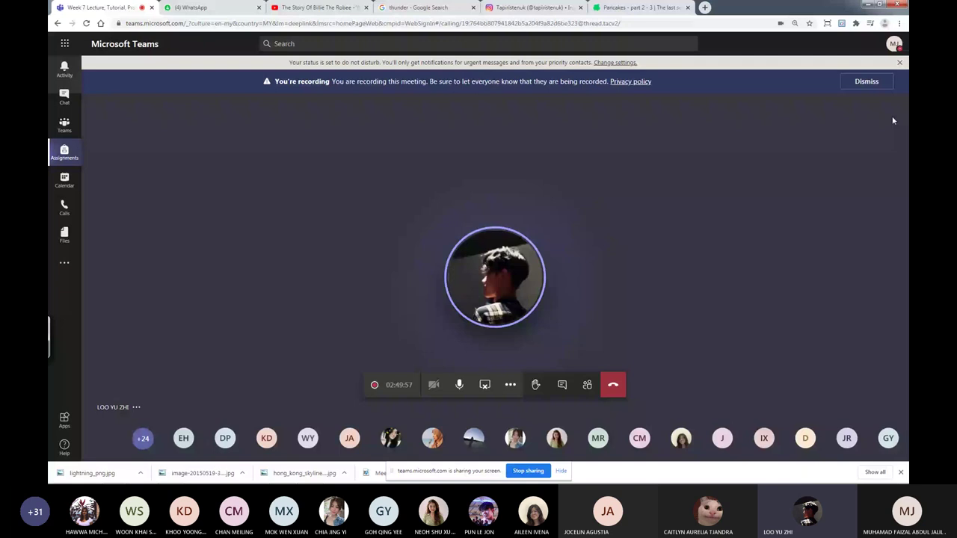
mouse_move(524, 288)
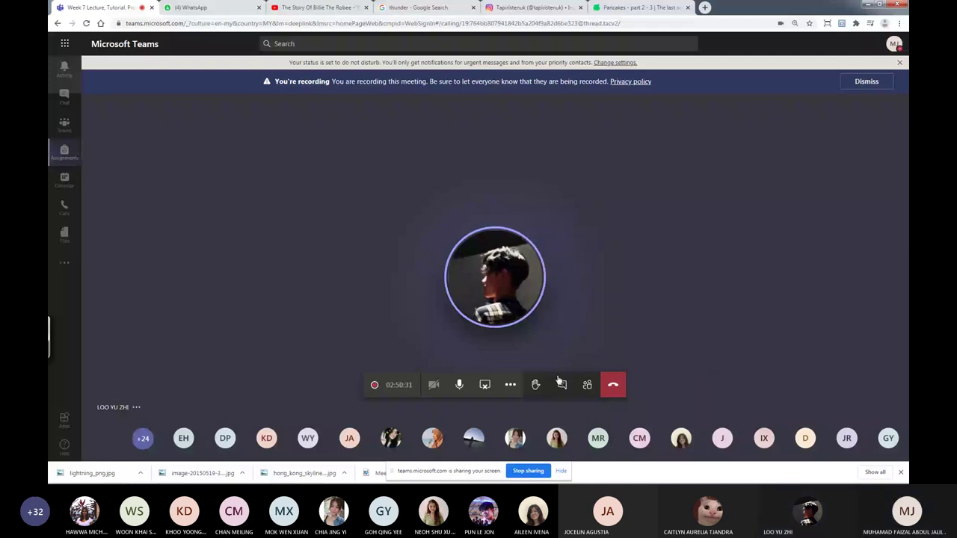
mouse_move(504, 306)
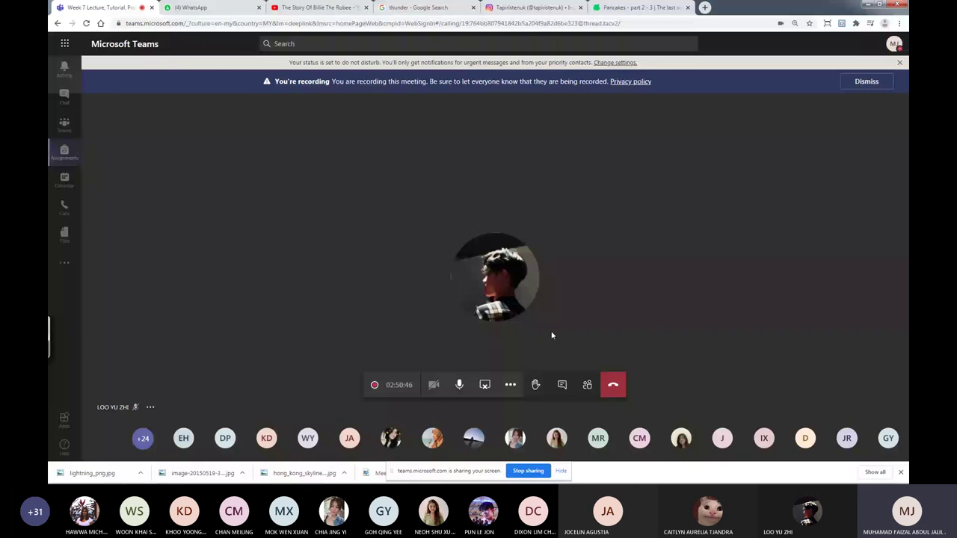
Return to the tapiristenuk profile on Instagram, view the pink Tapirulz post with its caption, and close it.
click(541, 7)
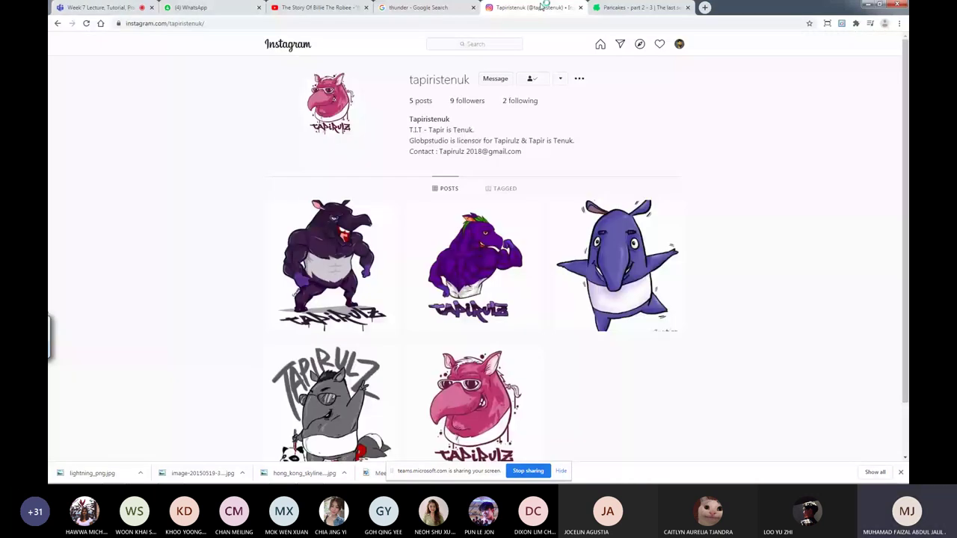
scroll(636, 324, down, 2)
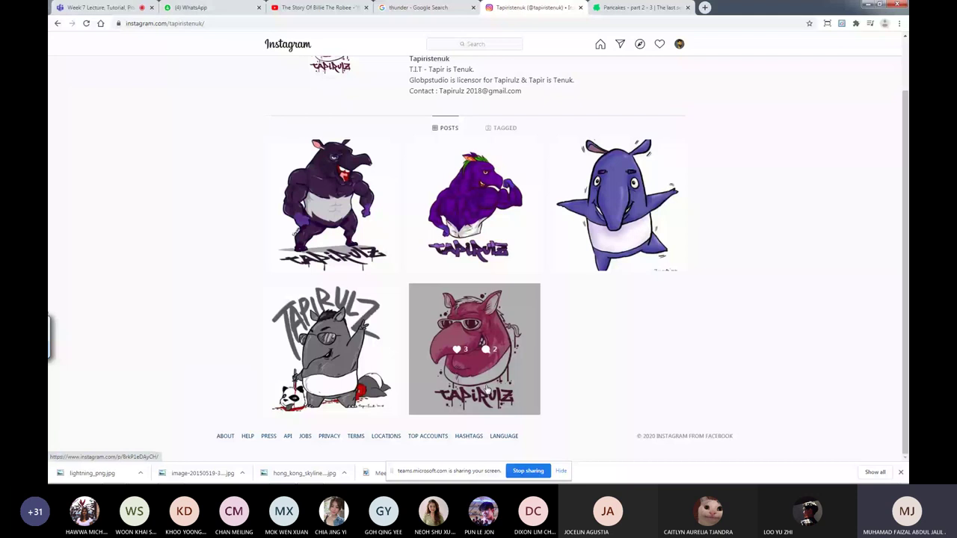
scroll(518, 366, up, 1)
click(523, 359)
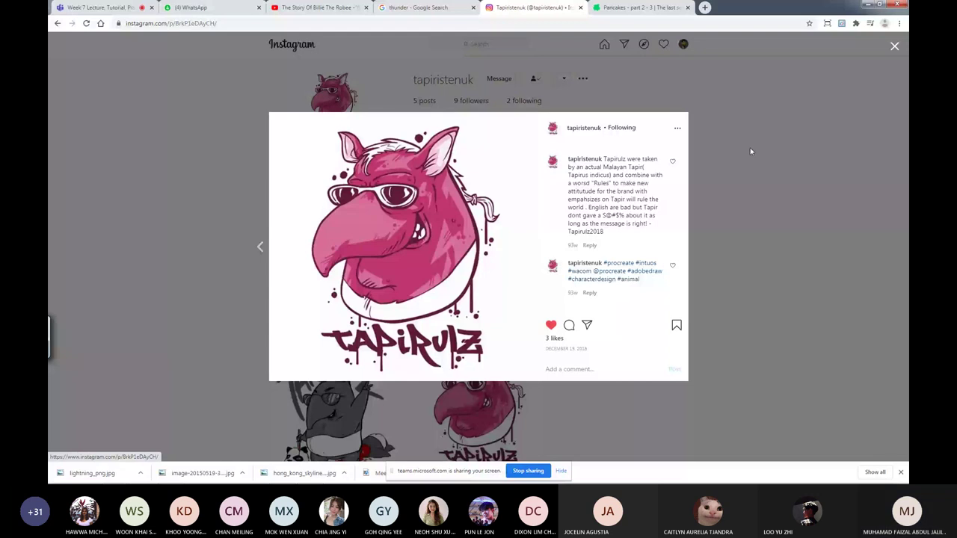
click(894, 47)
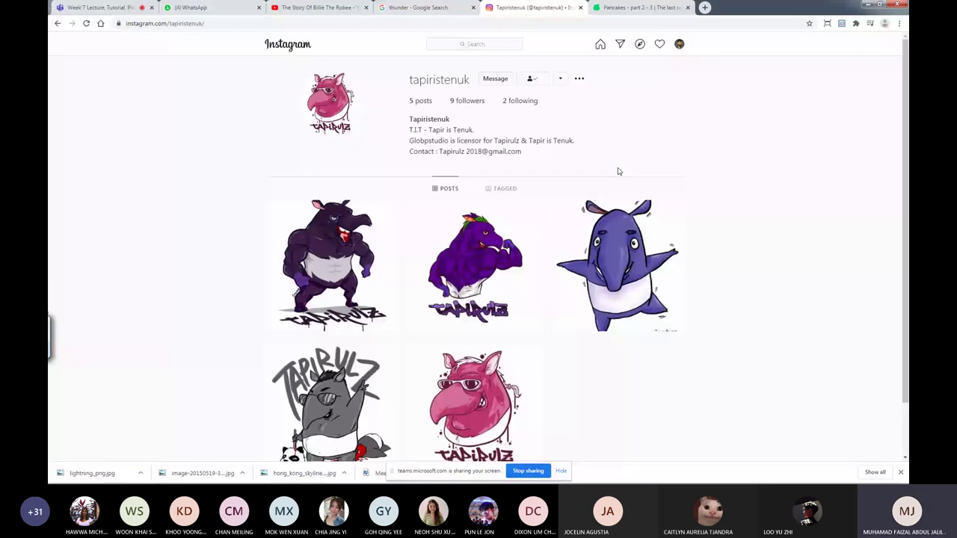
Switch back to the Microsoft Teams meeting and show the meeting chat.
click(541, 201)
click(660, 46)
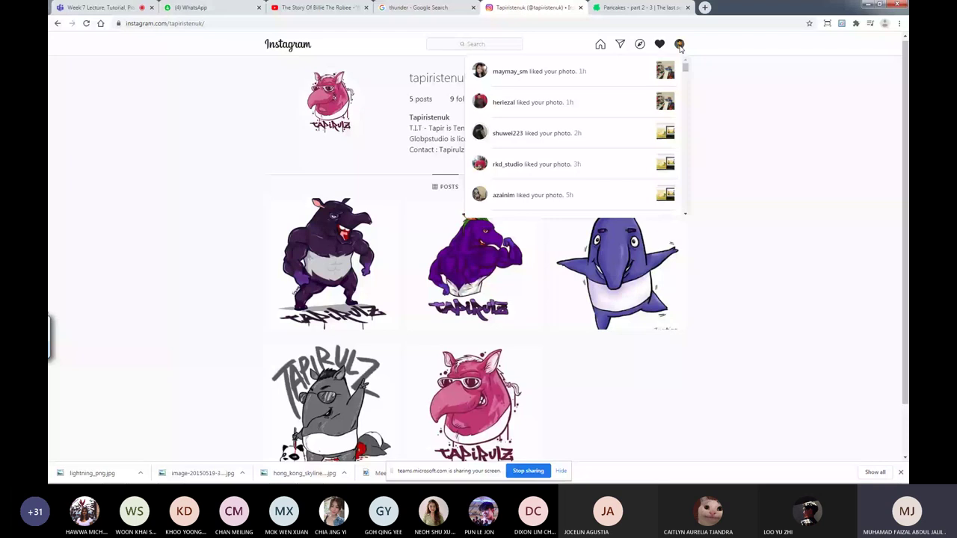
key(ctrl+1)
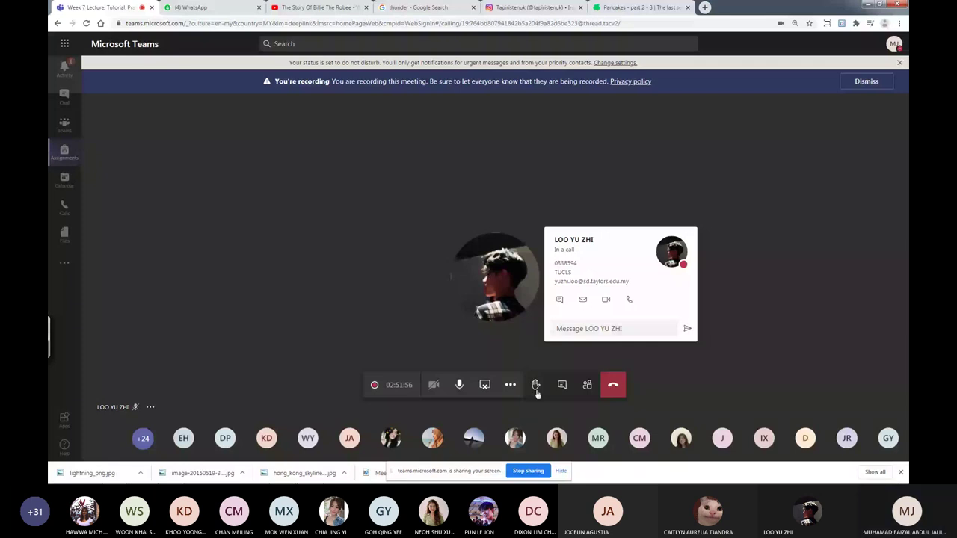
click(565, 387)
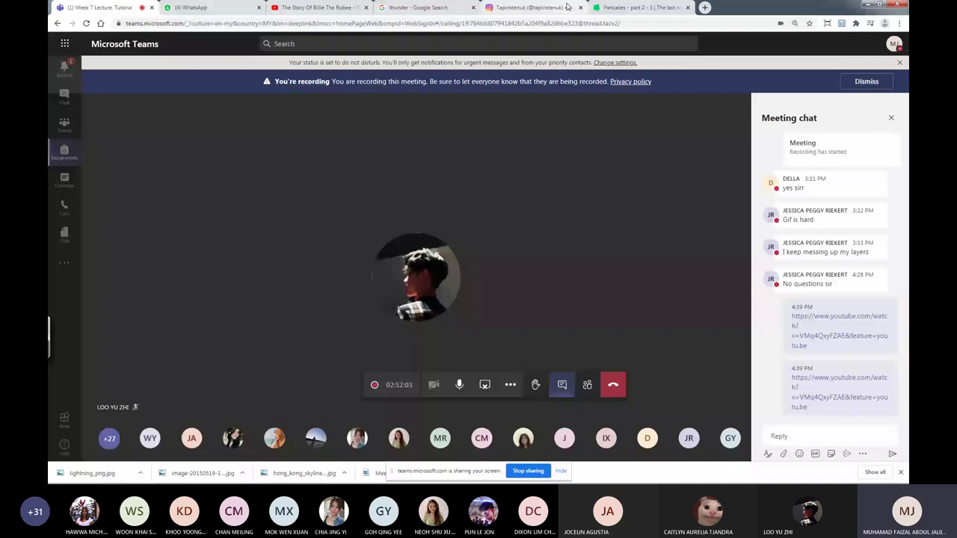
Return to Instagram and open the signed-in account's own profile.
click(542, 5)
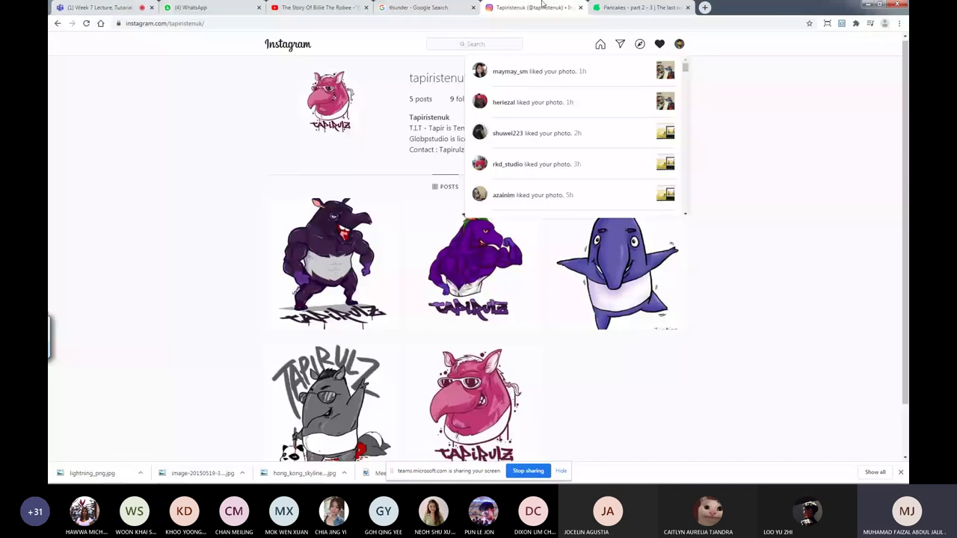
click(681, 45)
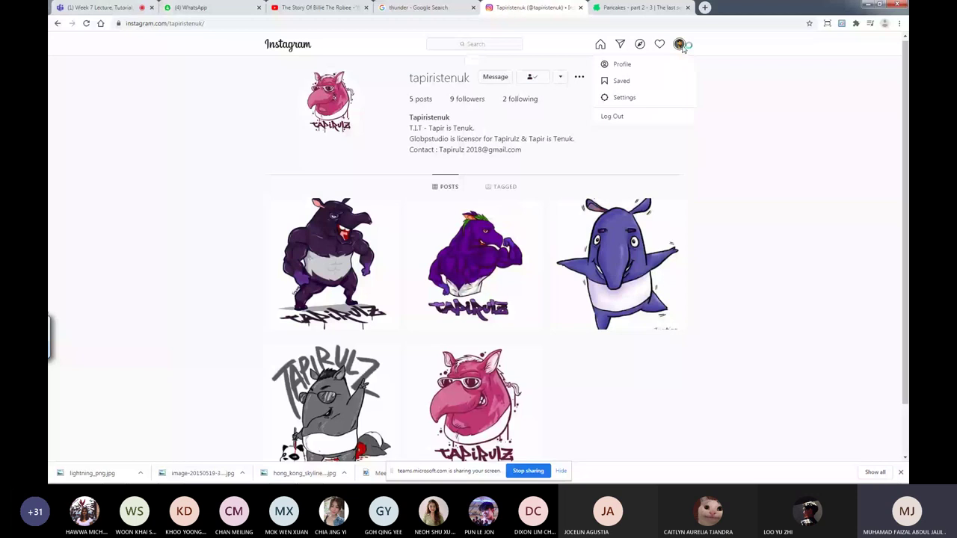
click(600, 44)
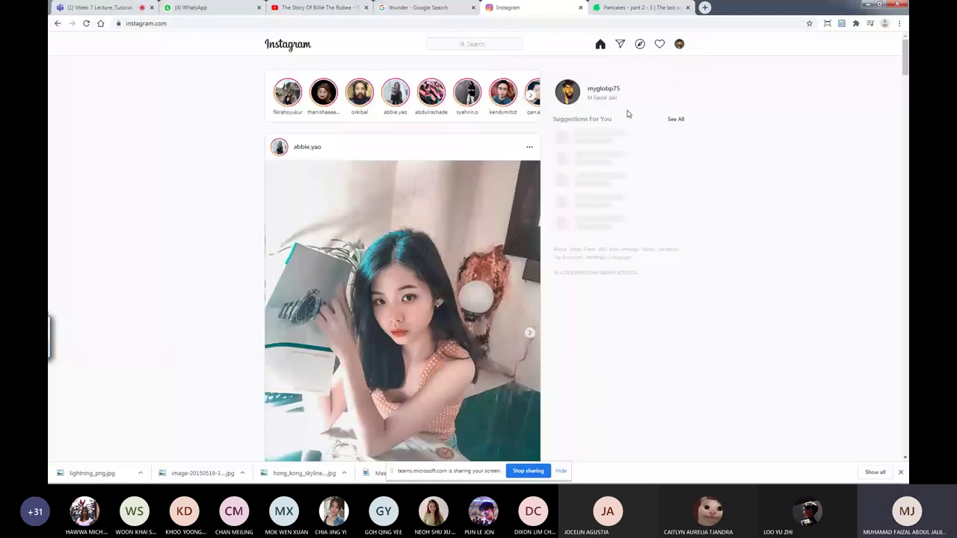
click(679, 44)
click(696, 71)
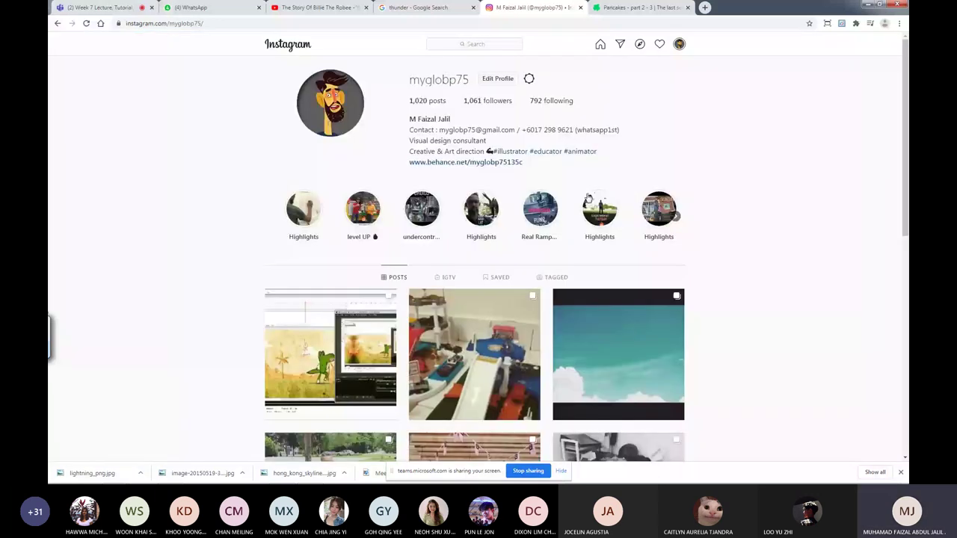
Browse the profile's older posts and view the #SixFanarts character illustration post.
scroll(588, 198, down, 10)
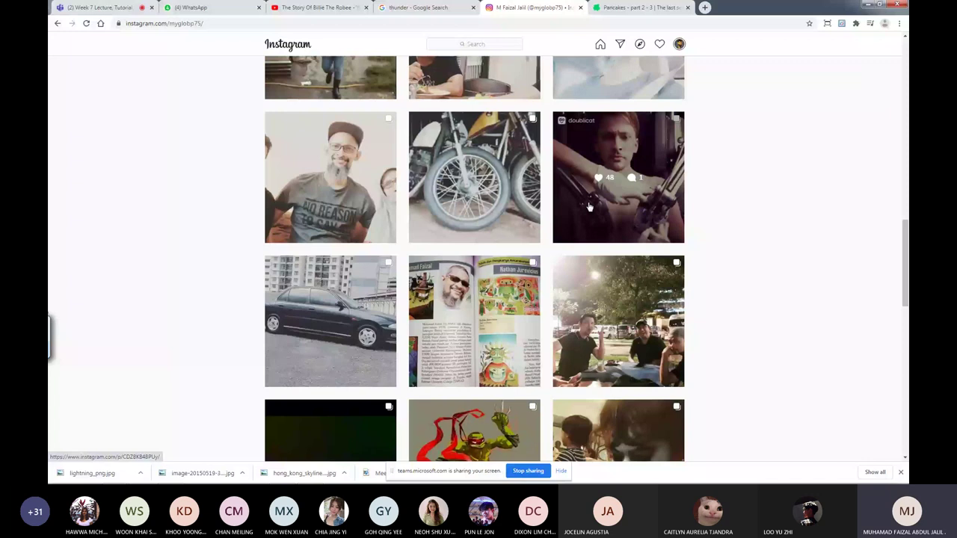
scroll(589, 207, down, 3)
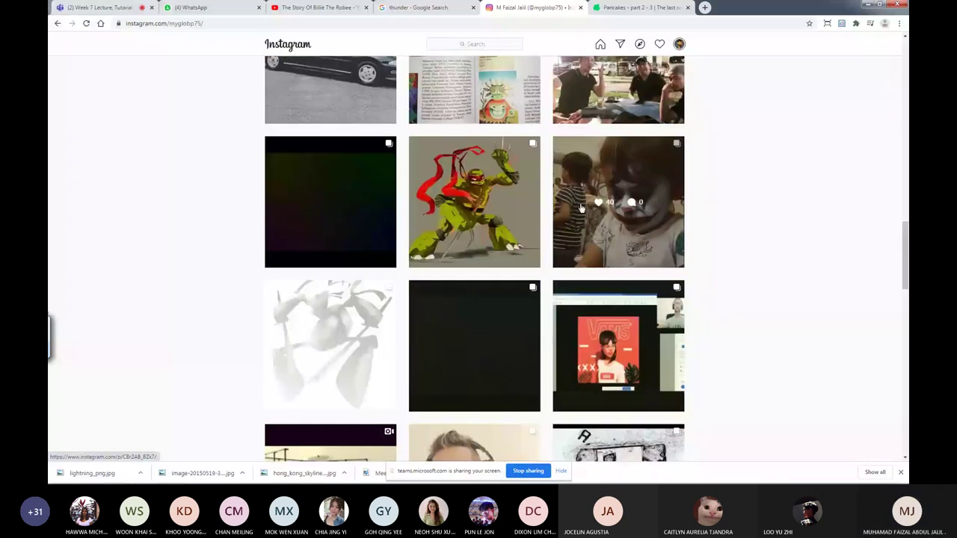
scroll(581, 207, down, 5)
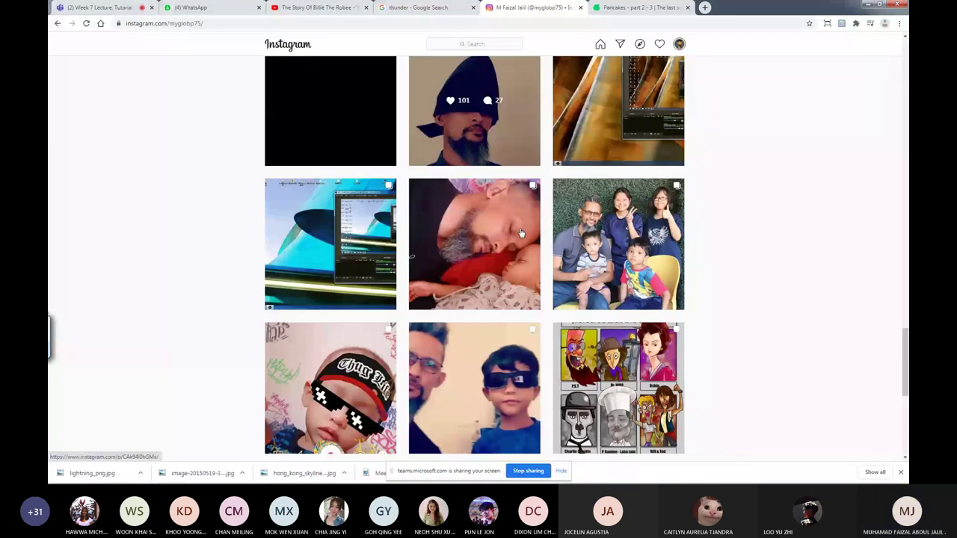
scroll(730, 237, down, 5)
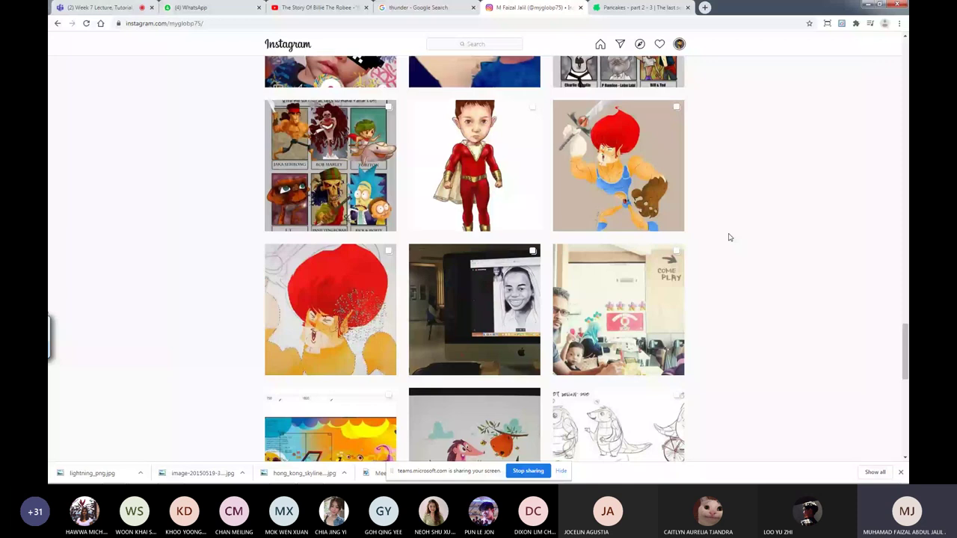
click(369, 150)
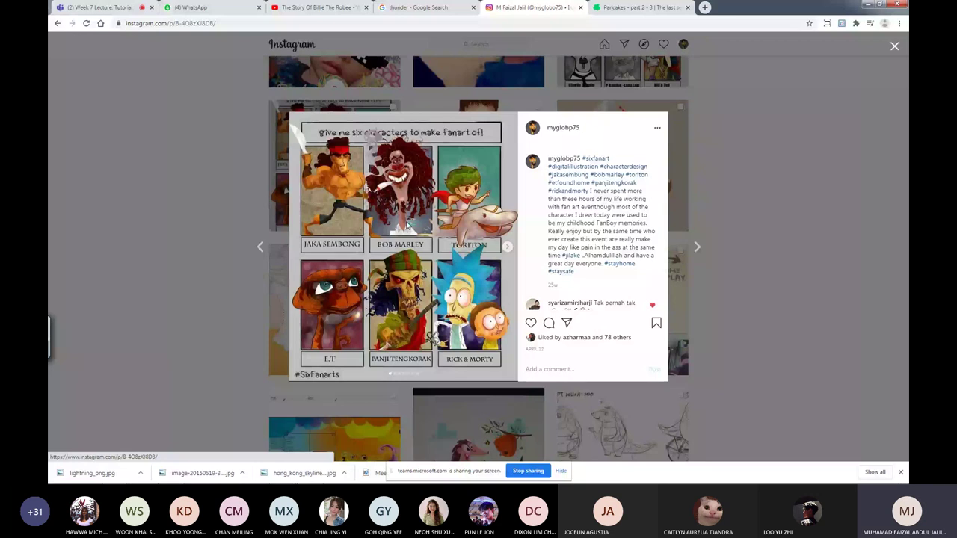
click(737, 197)
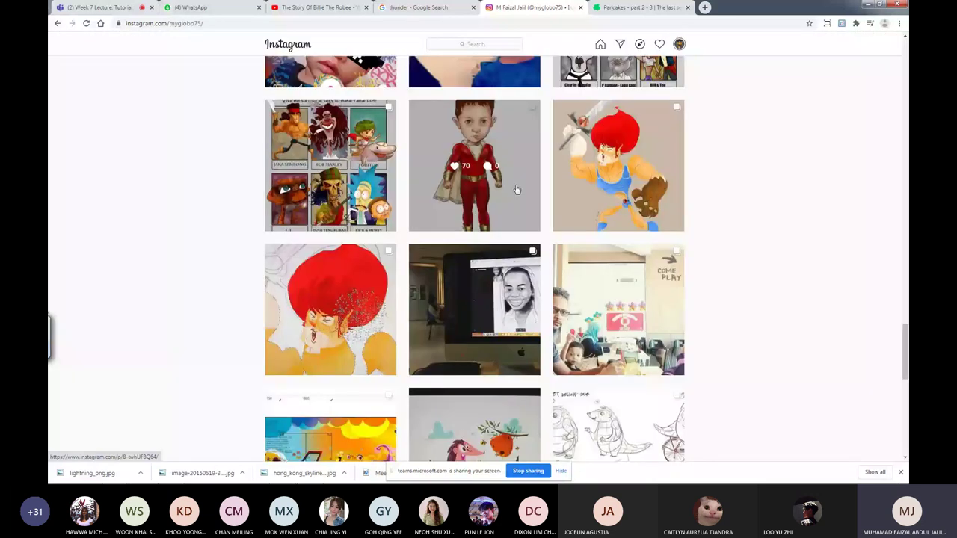
Browse further back through the profile's older posts and open the Hikayat Patani digital comics post.
scroll(515, 190, down, 3)
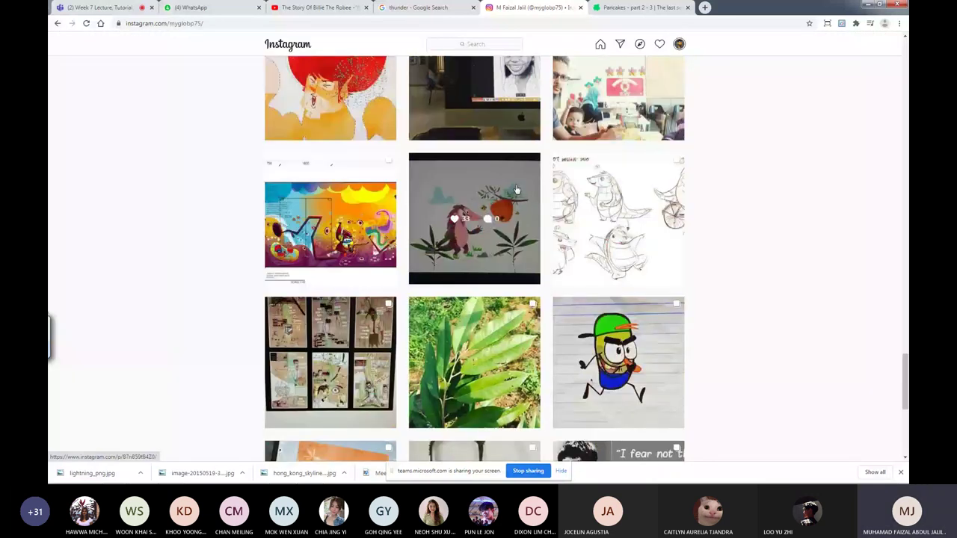
scroll(600, 197, down, 5)
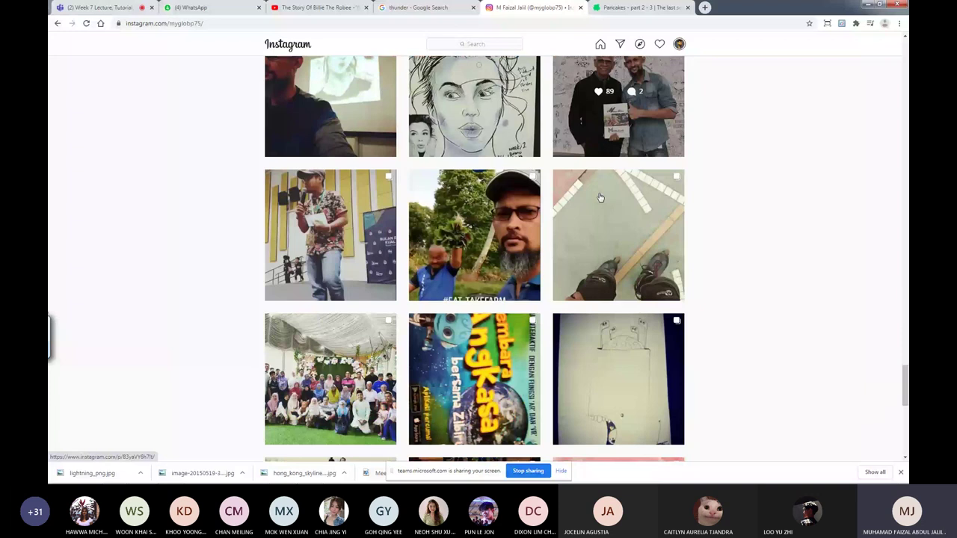
scroll(600, 197, down, 1)
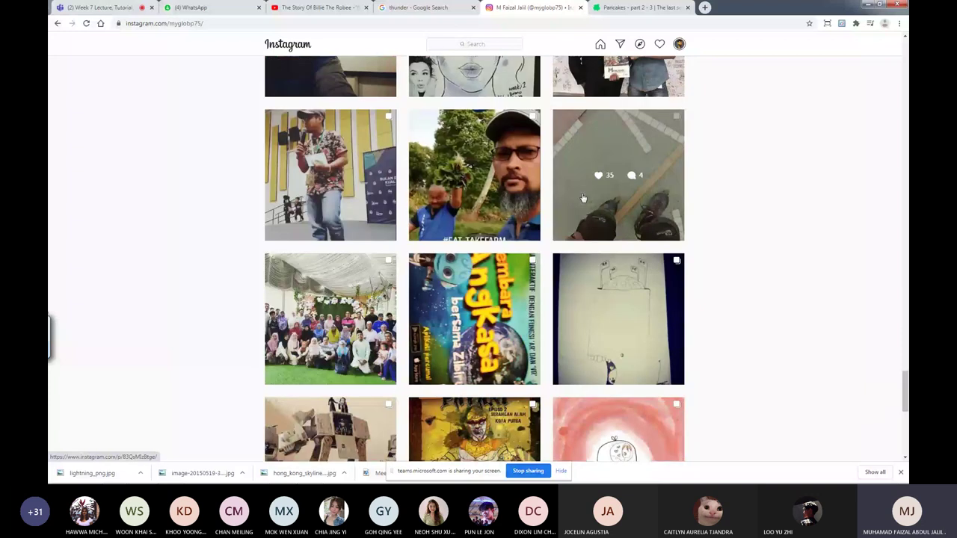
scroll(678, 259, down, 5)
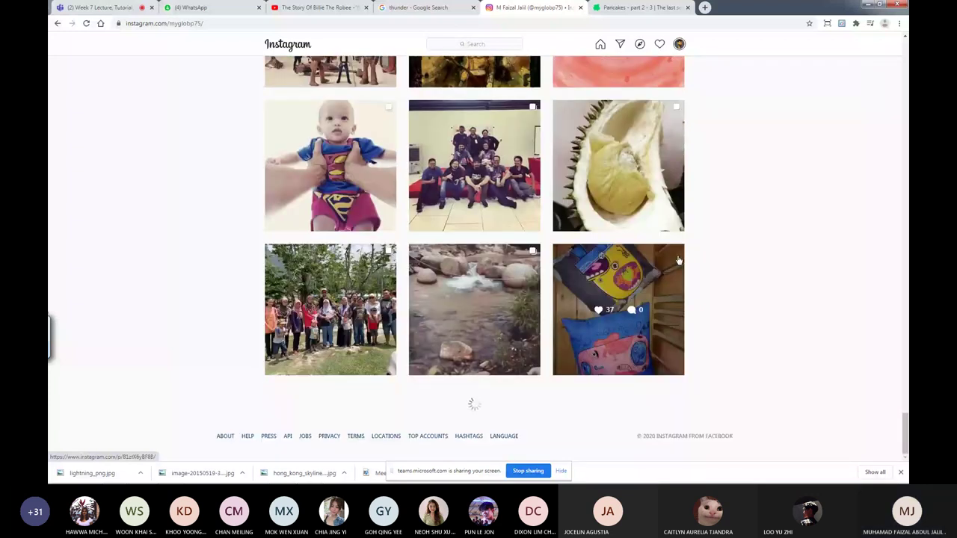
scroll(521, 224, up, 3)
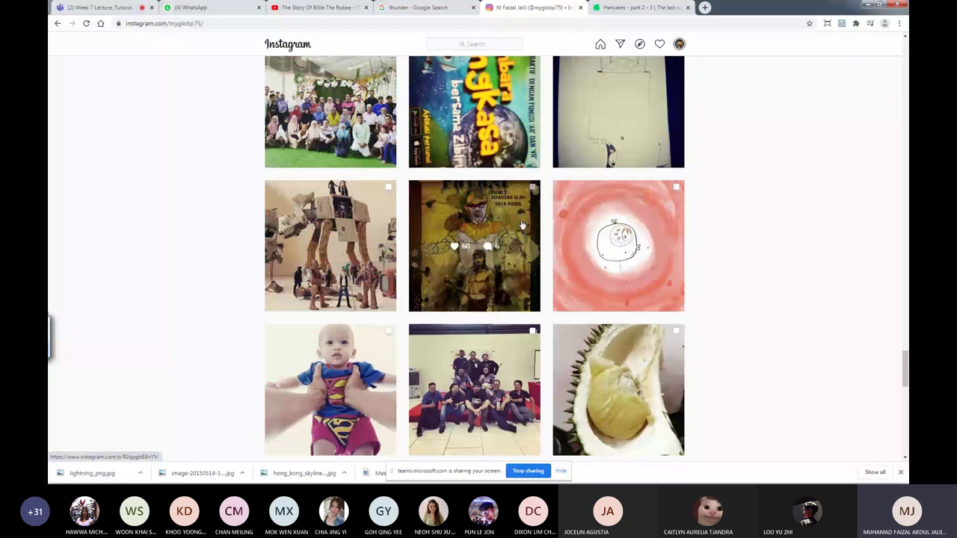
click(521, 224)
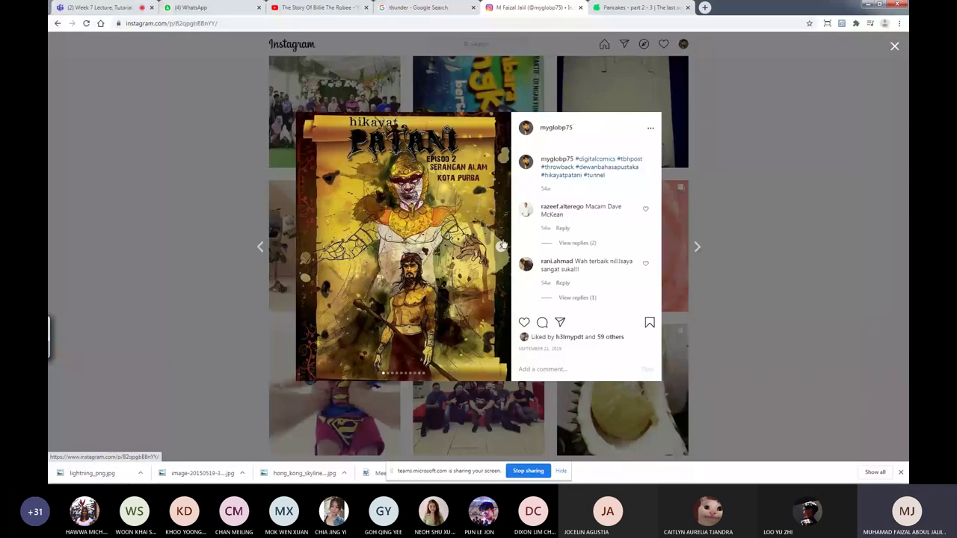
Page through the Hikayat Patani post's images to view the illustrated comic pages.
click(500, 248)
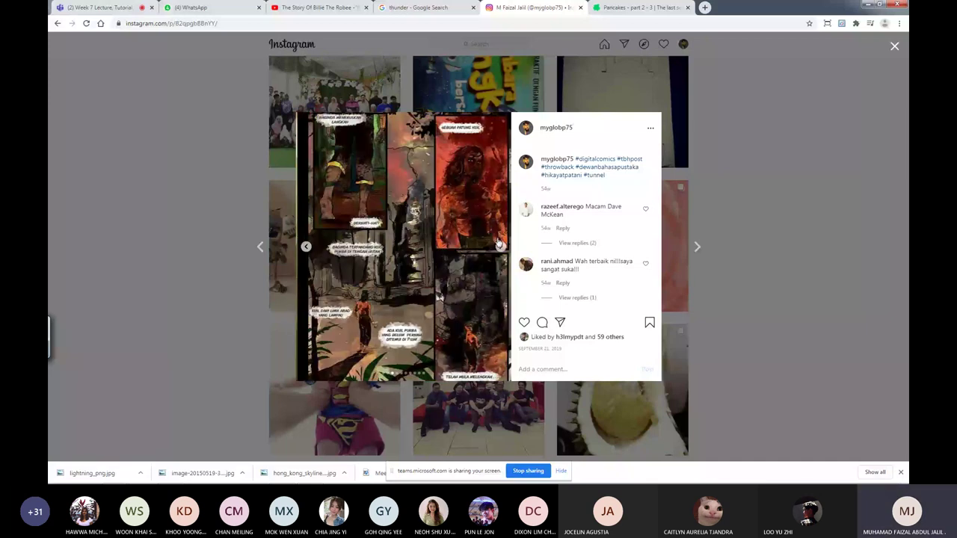
click(499, 246)
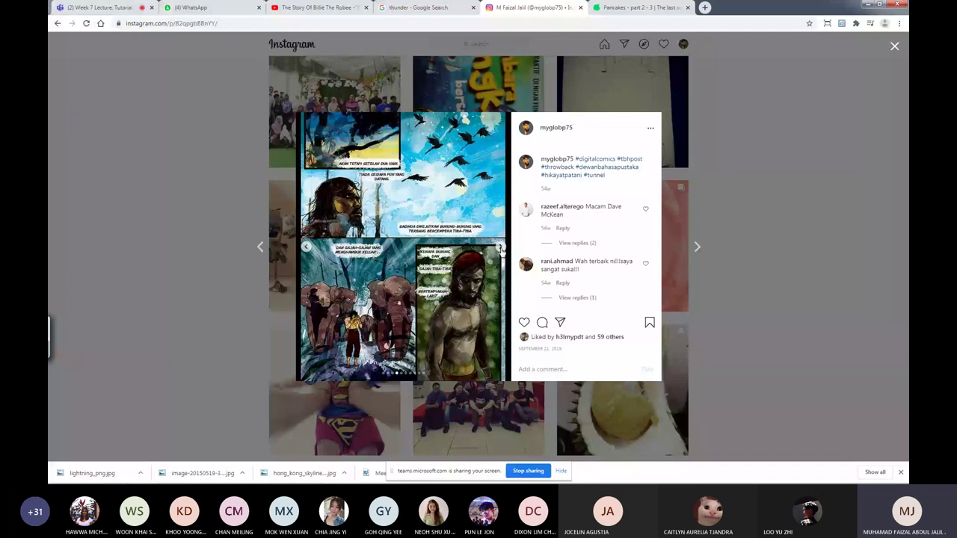
click(500, 249)
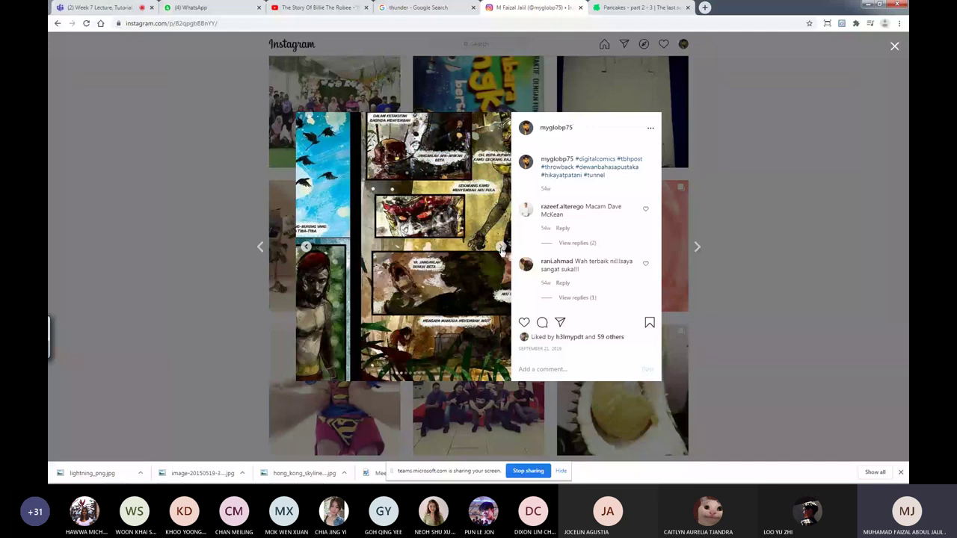
click(501, 250)
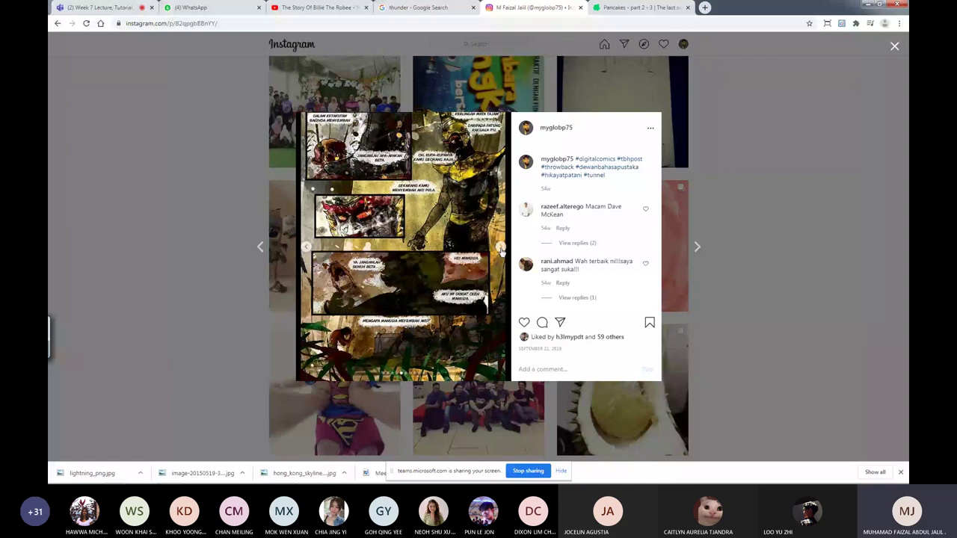
Switch to Photoshop and open the recent file W7_demo2.psd.
mouse_move(320, 476)
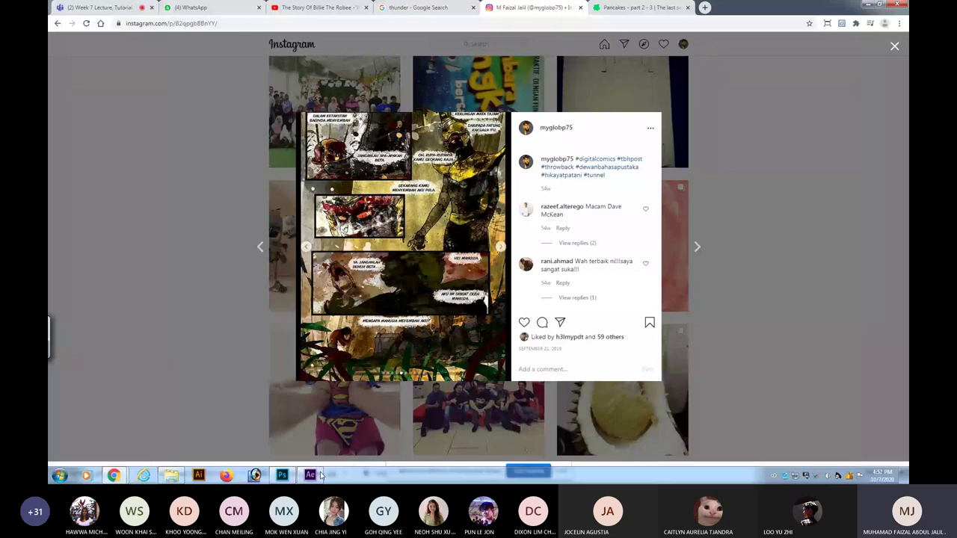
click(281, 475)
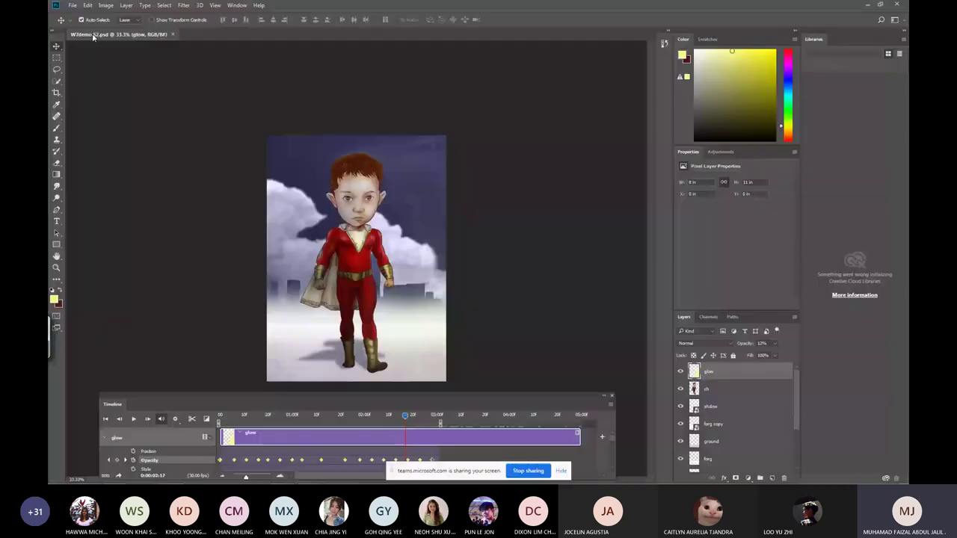
click(73, 5)
mouse_move(89, 57)
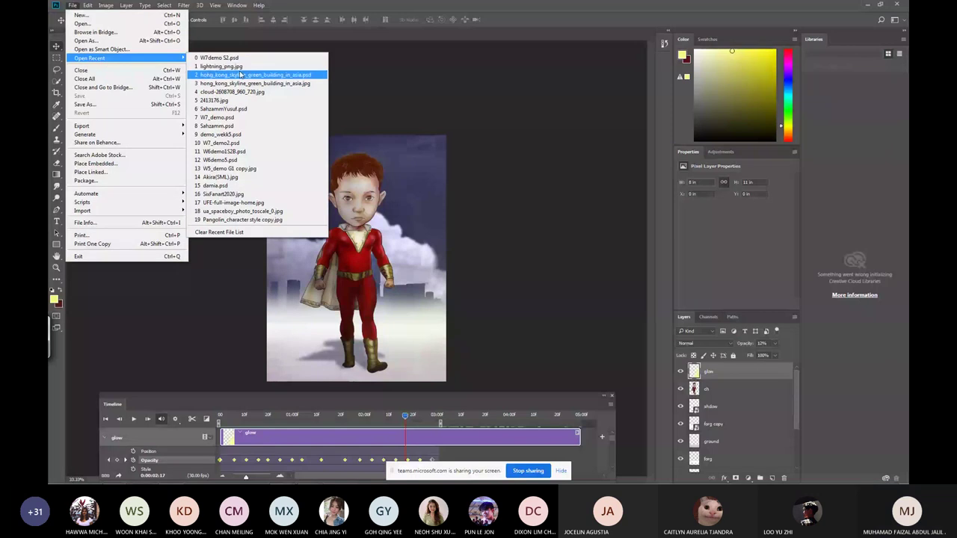
click(238, 143)
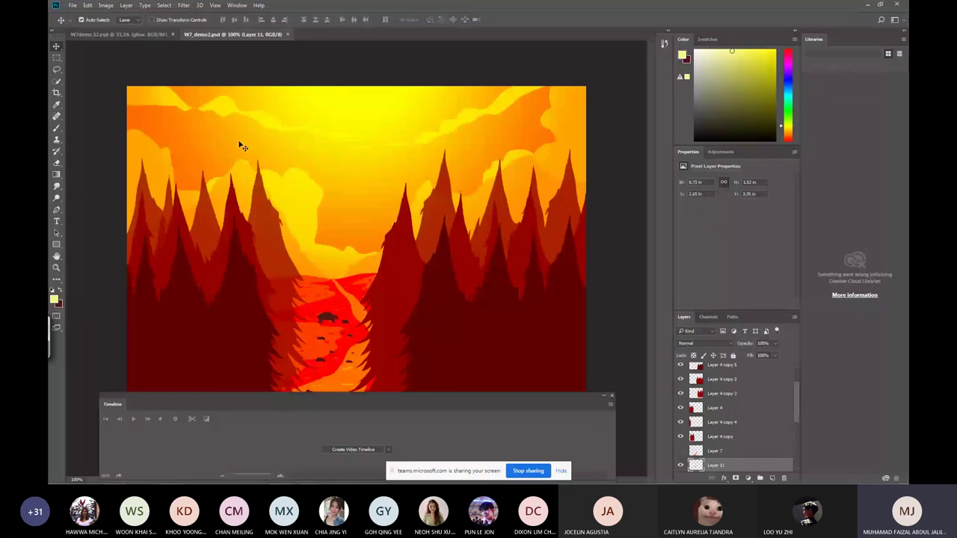
Toggle the visibility of Layer 4 copy 5 off and on to demonstrate its foreground trees.
click(680, 365)
click(680, 364)
click(680, 365)
click(680, 365)
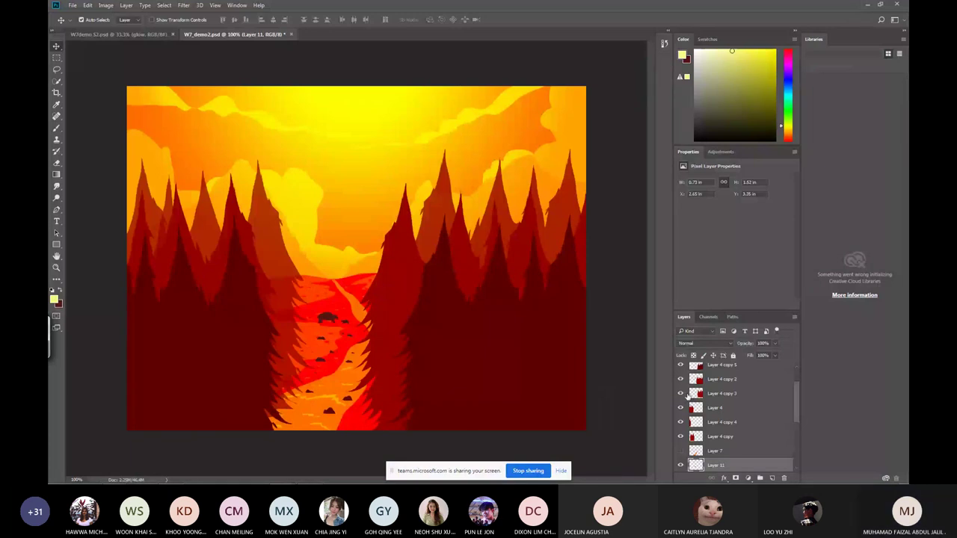
Hide every layer above the Background so only the orange-yellow sky gradient shows.
scroll(682, 403, down, 1)
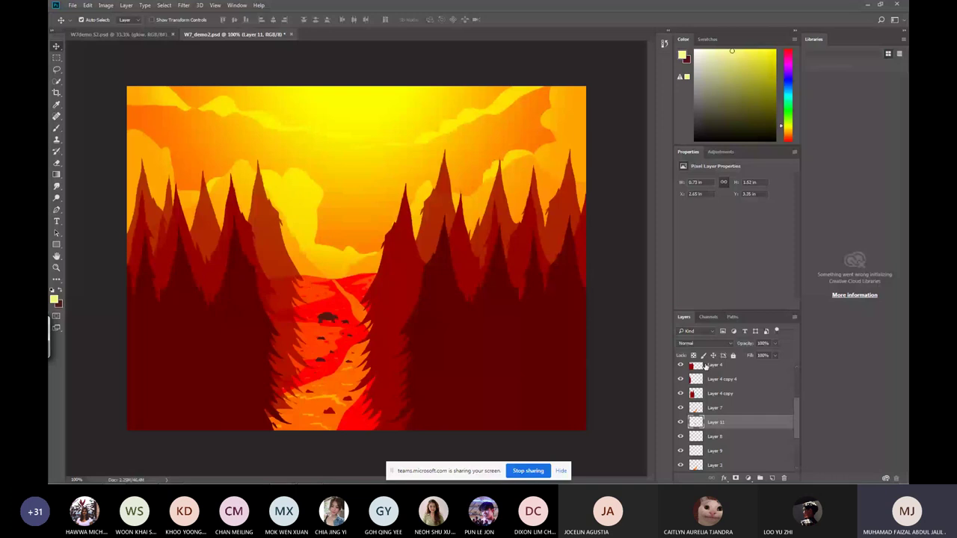
drag(680, 364, 679, 468)
click(796, 460)
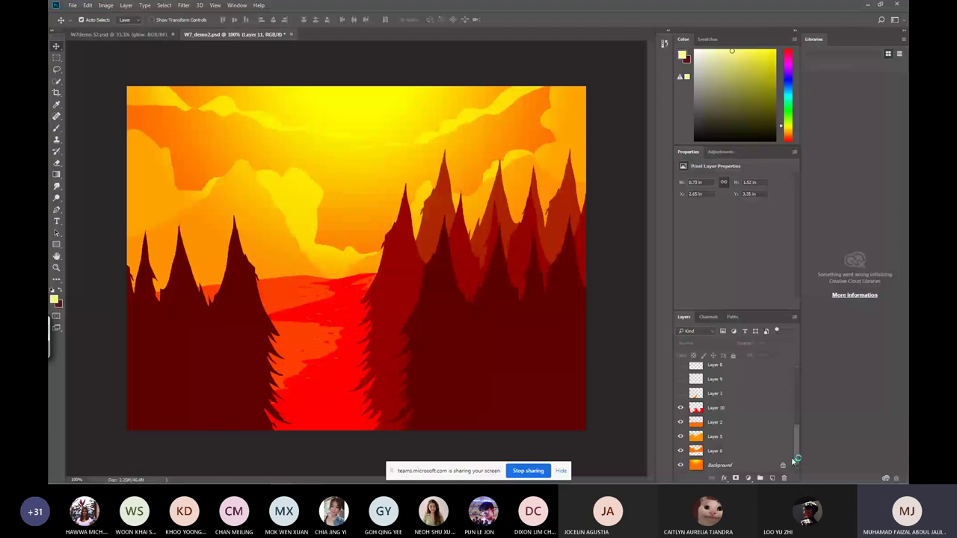
drag(680, 407, 681, 450)
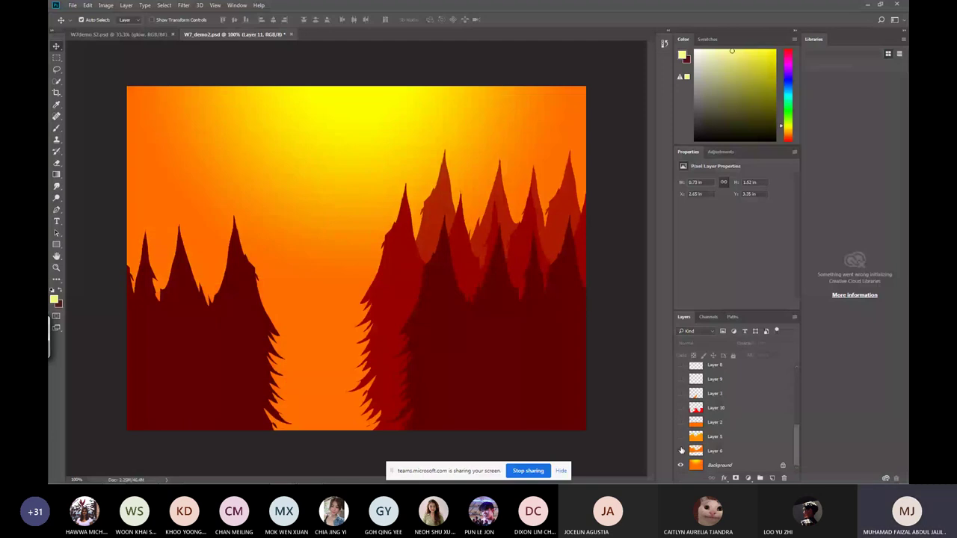
click(680, 461)
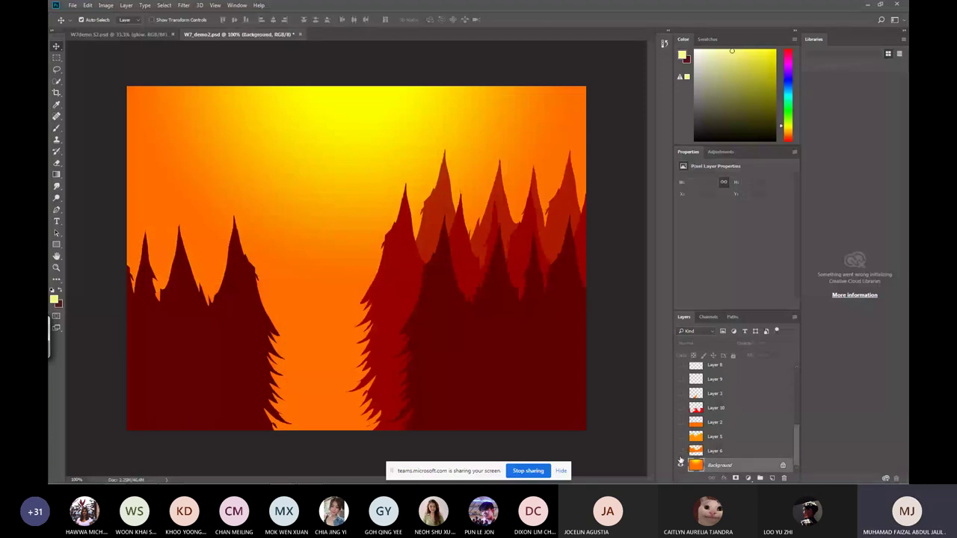
drag(797, 444, 800, 404)
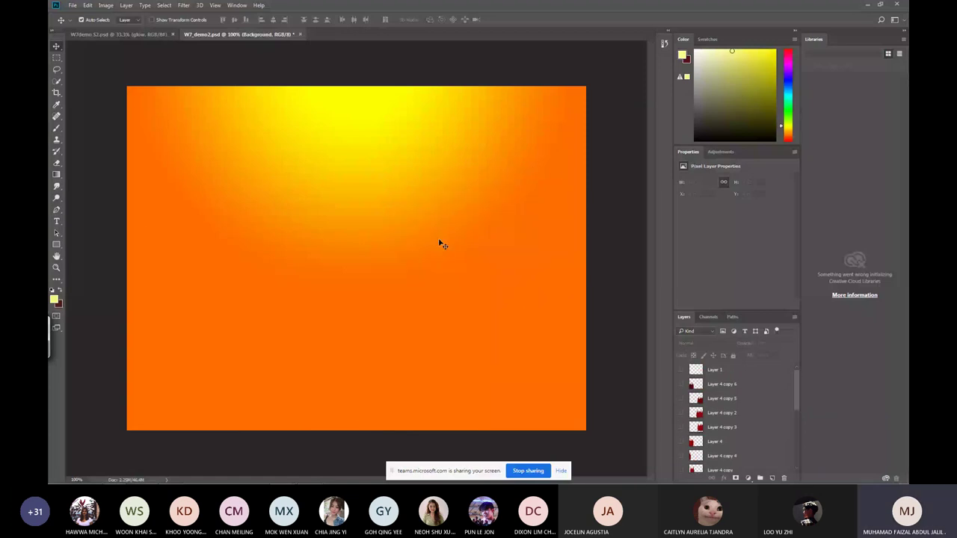
Show the ground on Layer 2 and the mountains on Layer 5, selecting each layer and toggling Layer 5 off and on.
scroll(737, 418, down, 5)
click(680, 423)
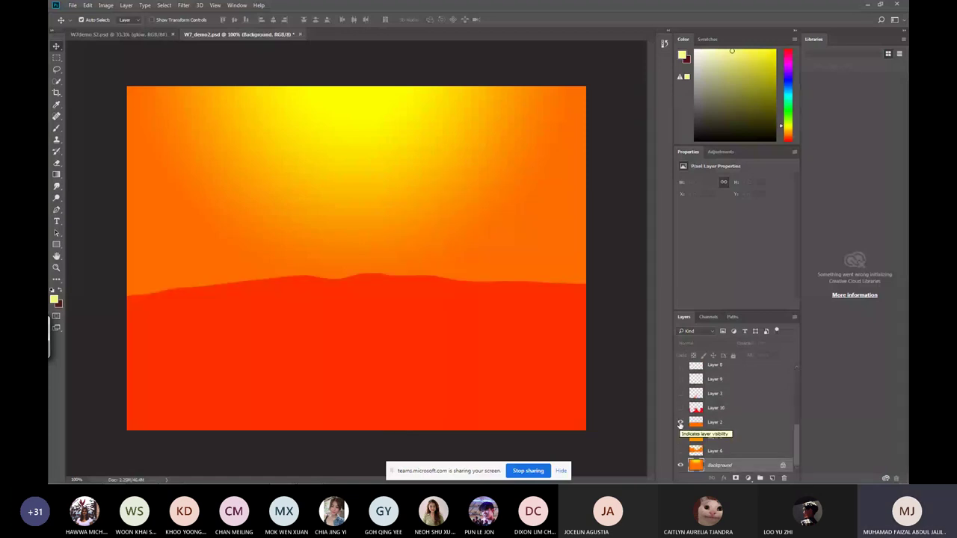
click(682, 423)
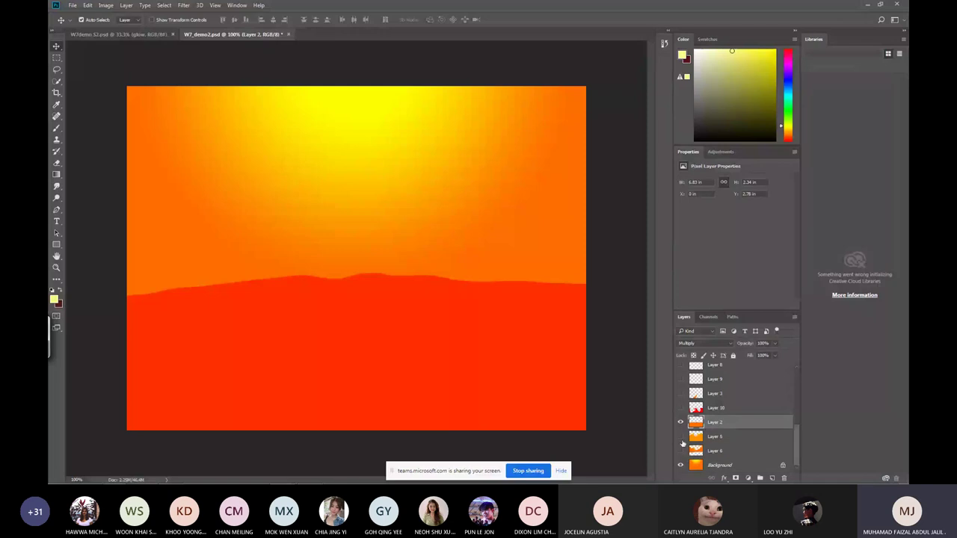
click(681, 439)
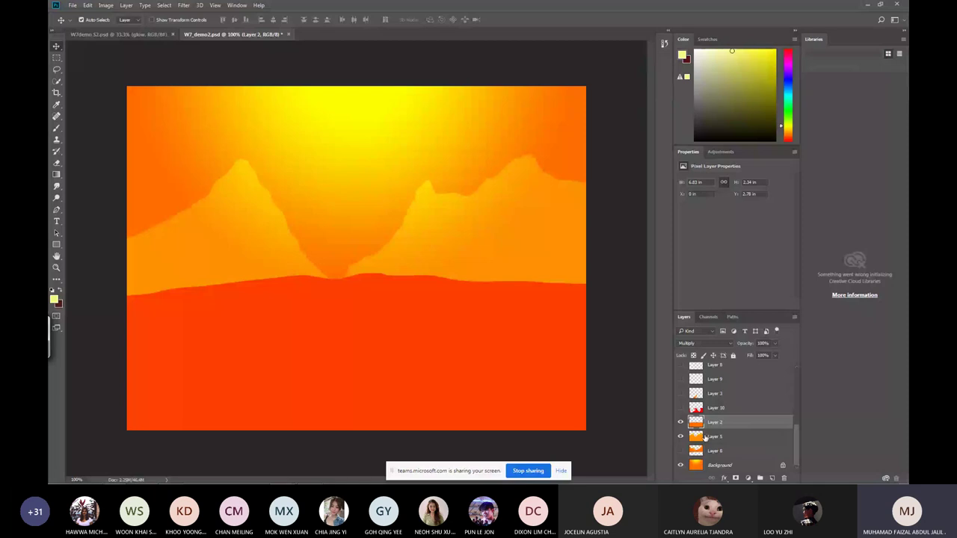
click(705, 437)
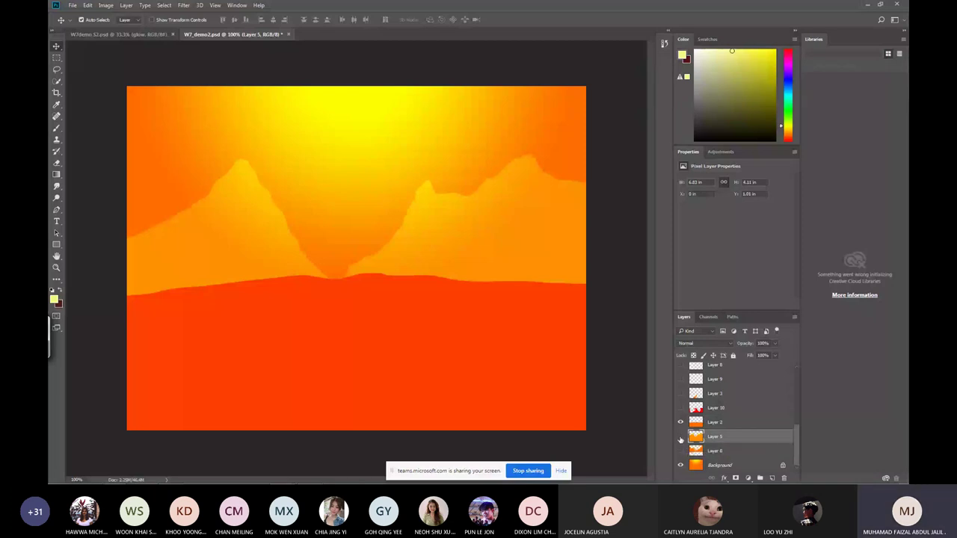
click(680, 438)
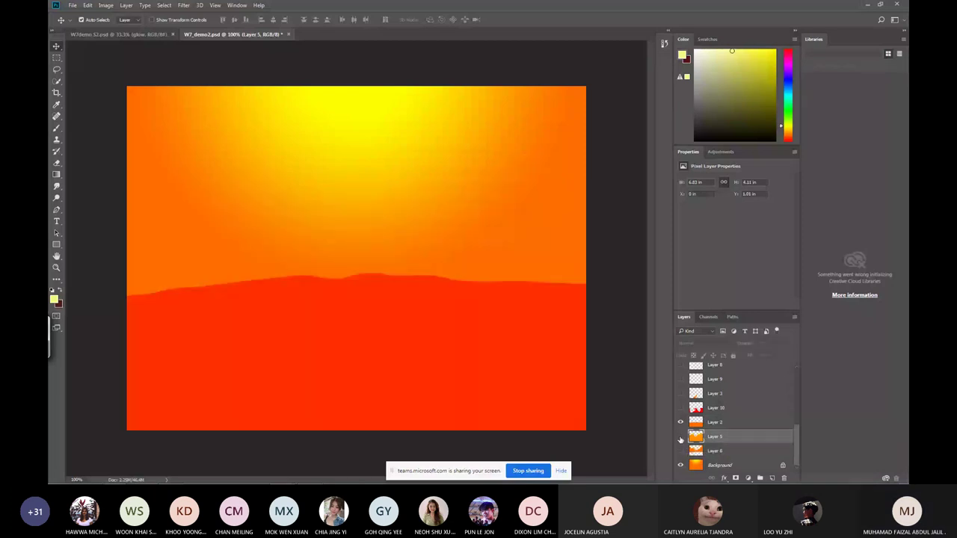
click(680, 438)
Show the clouds on Layer 6 together with the Layer 5 mountains, and select Layer 6 to examine its blending settings.
click(680, 451)
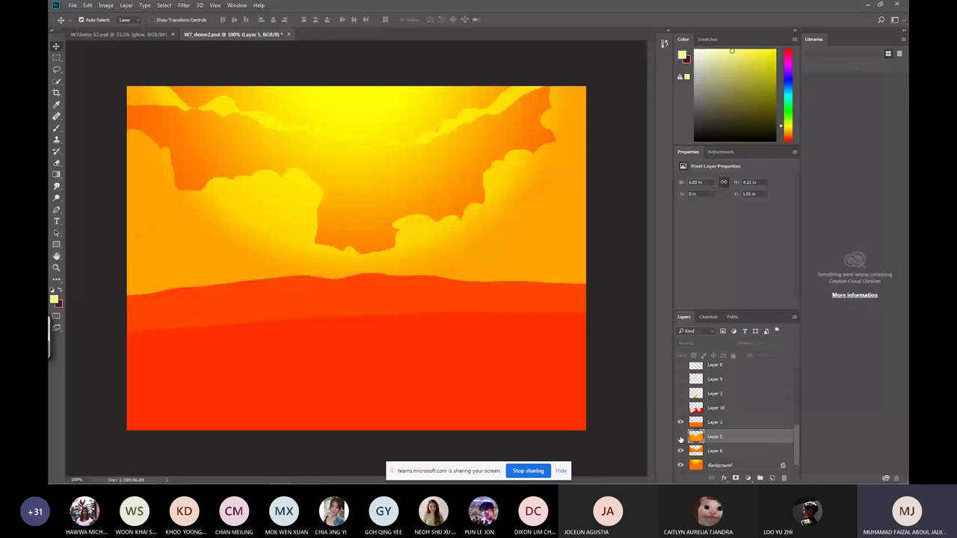
click(680, 438)
click(729, 451)
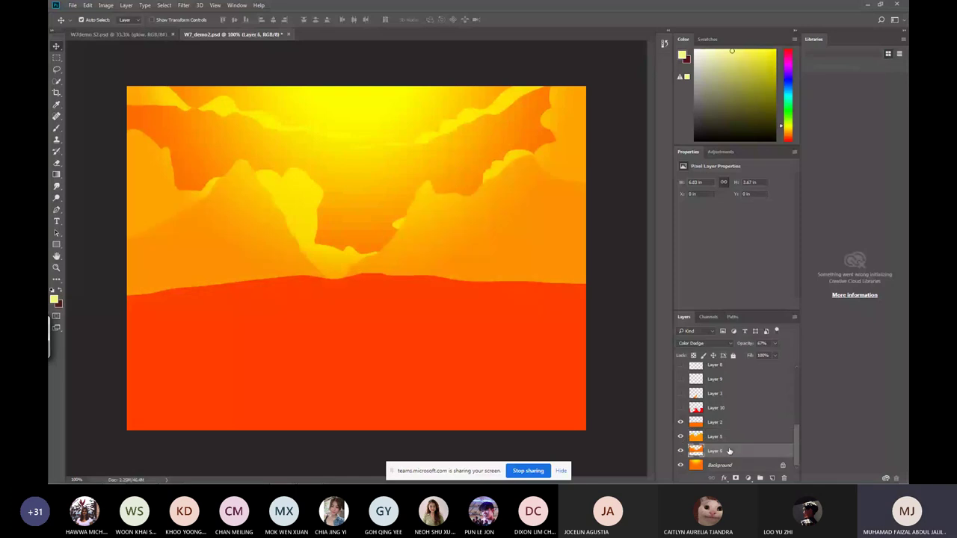
Show the path on Layer 3, the red terrain on Layer 10, and the rock and path details on Layers 9, 8 and 11.
scroll(725, 445, up, 1)
click(680, 407)
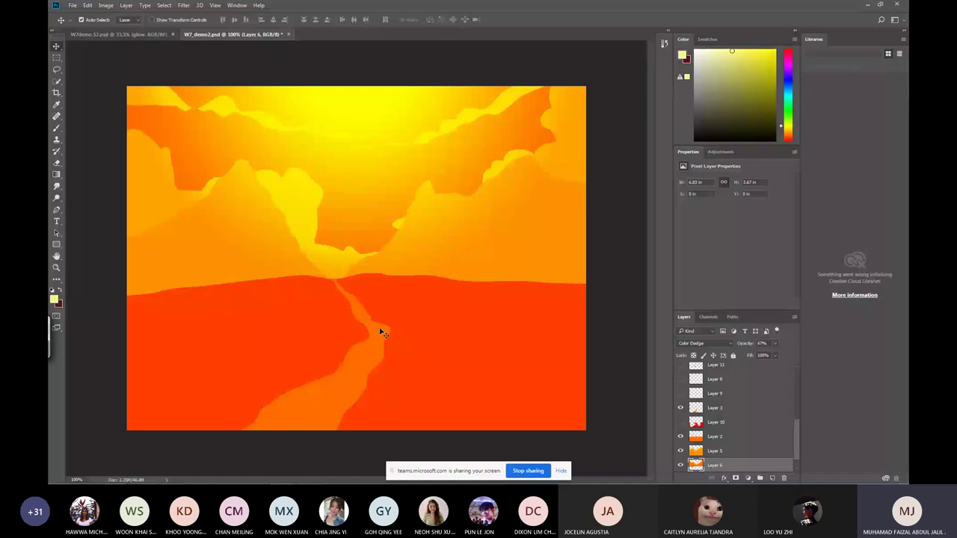
click(680, 423)
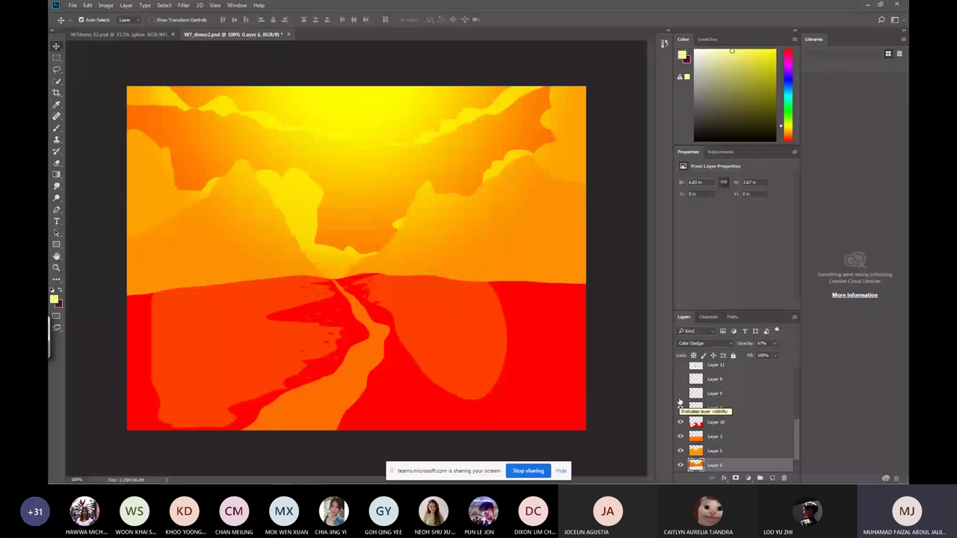
click(680, 394)
drag(680, 379, 680, 365)
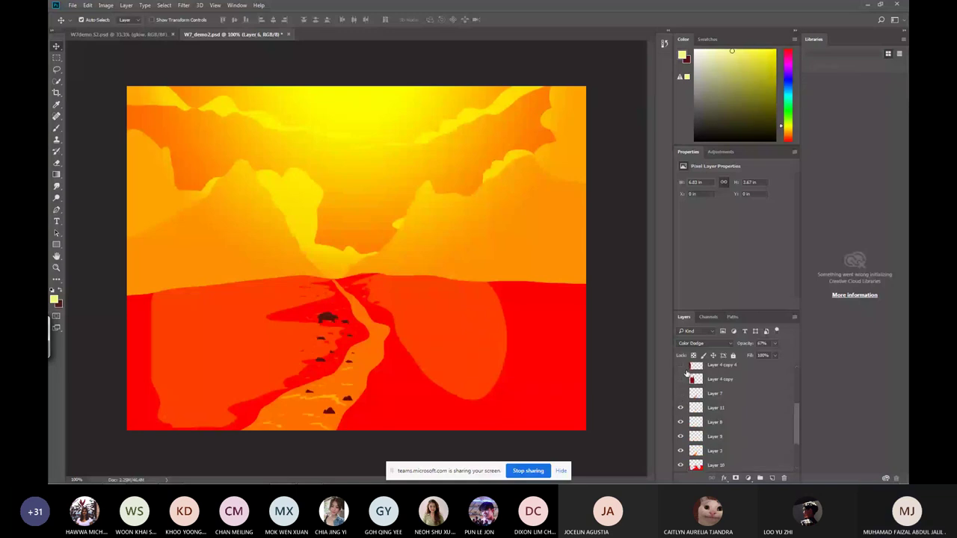
Show Layer 7 and all remaining tree layers up to Layer 1 to rebuild the forest scene, and close W7_demo2.psd.
scroll(687, 372, up, 2)
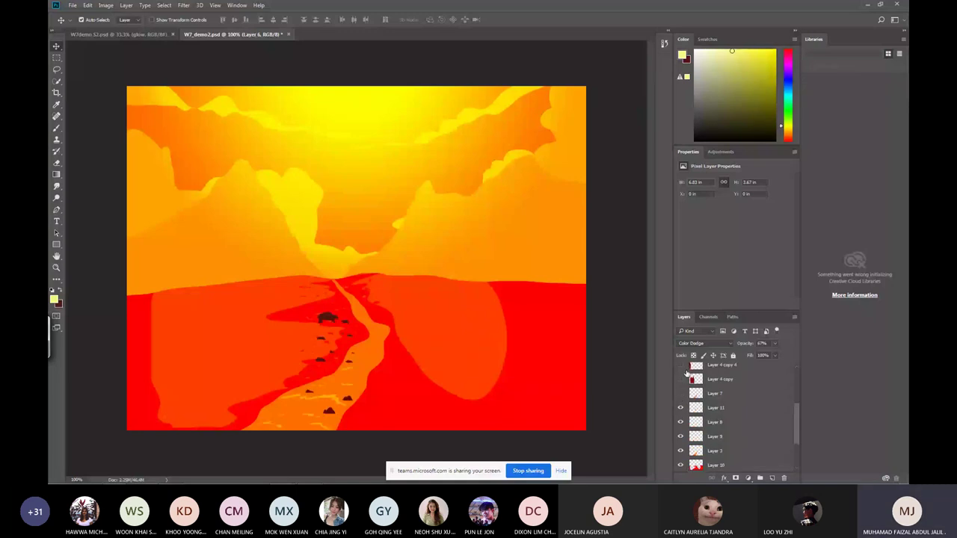
drag(680, 379, 680, 393)
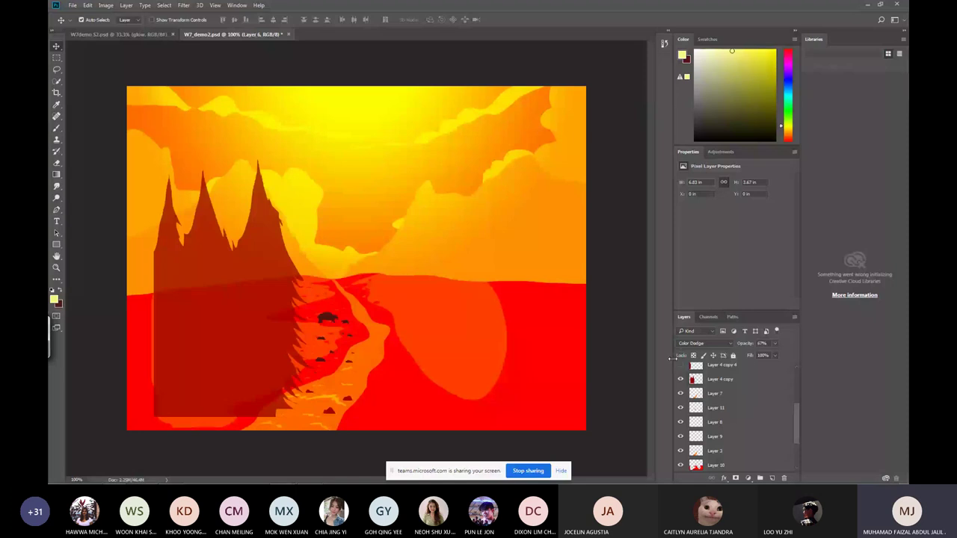
scroll(676, 370, up, 2)
click(680, 379)
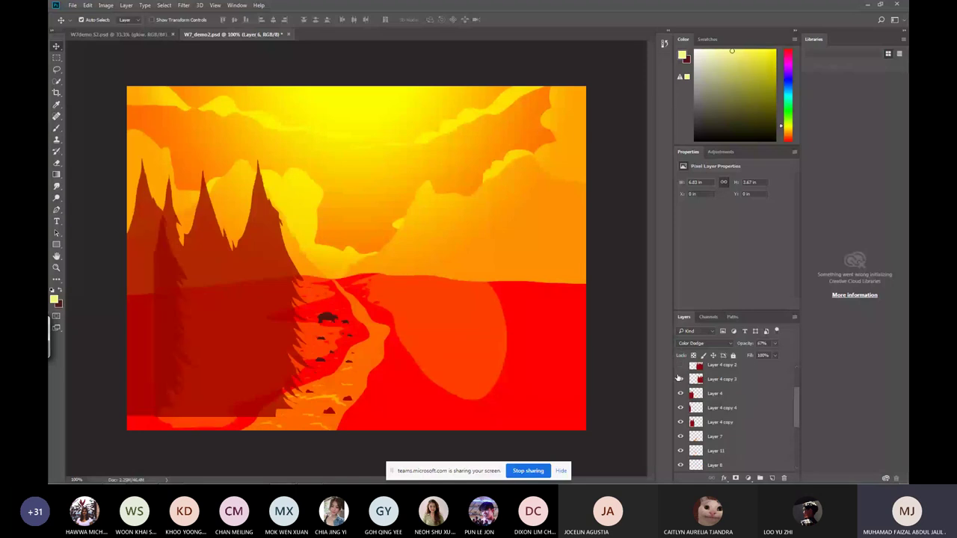
drag(679, 379, 671, 352)
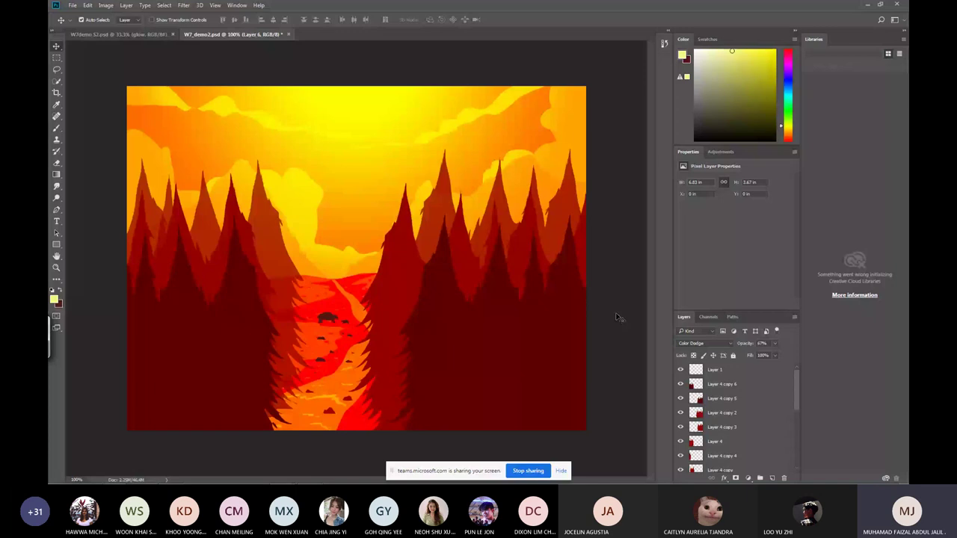
key(ctrl)
key(ctrl+w)
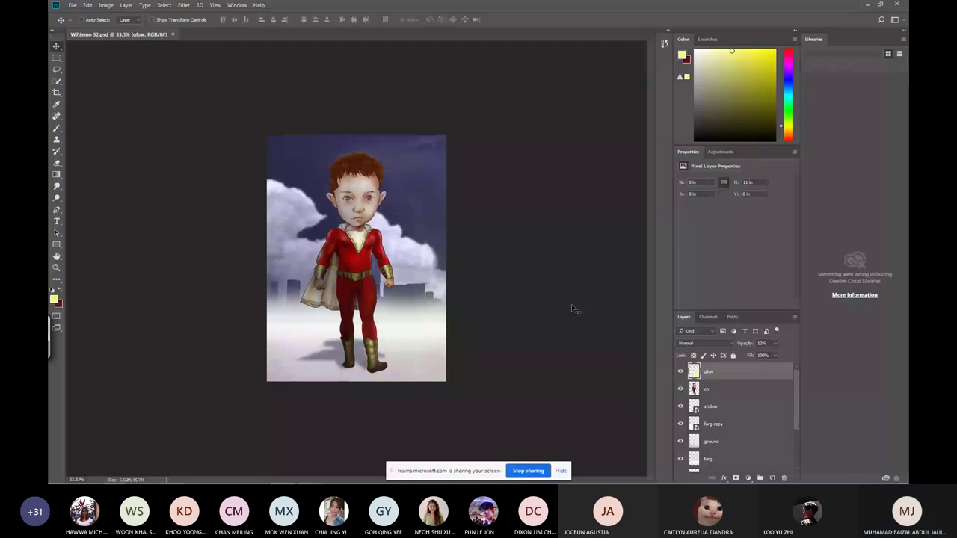
Enlarge the view of the W7demo S2.psd superhero illustration, switch to After Effects and reposition its window.
key(ctrl+plus)
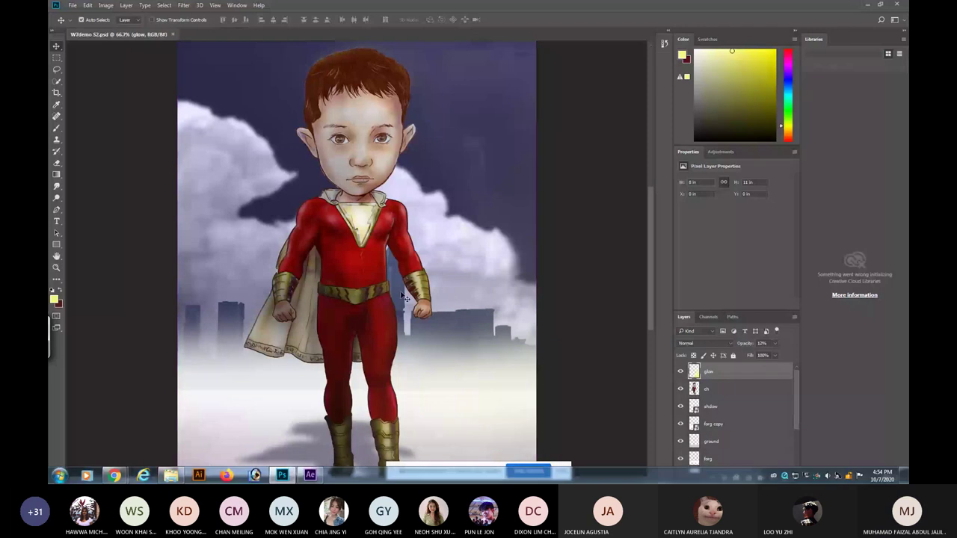
mouse_move(282, 478)
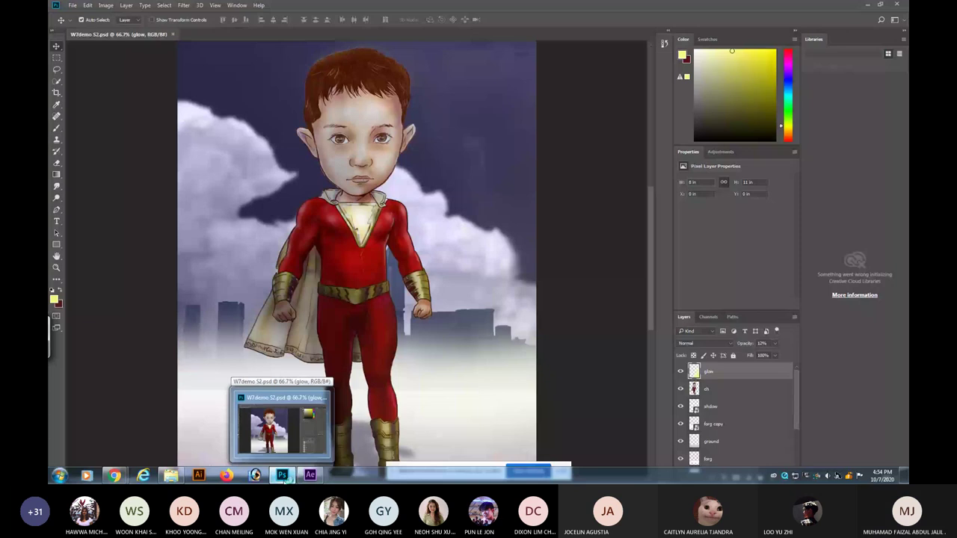
click(309, 474)
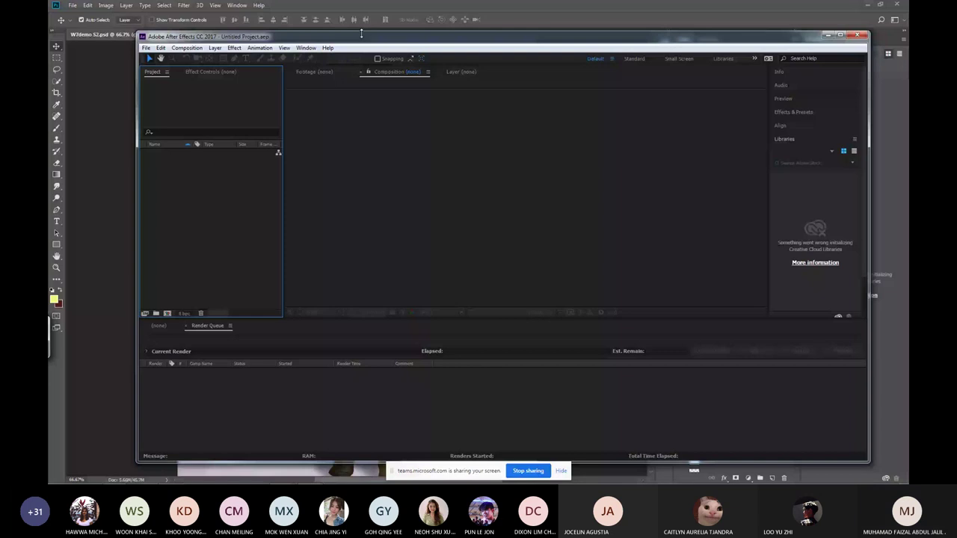
drag(361, 33, 318, 32)
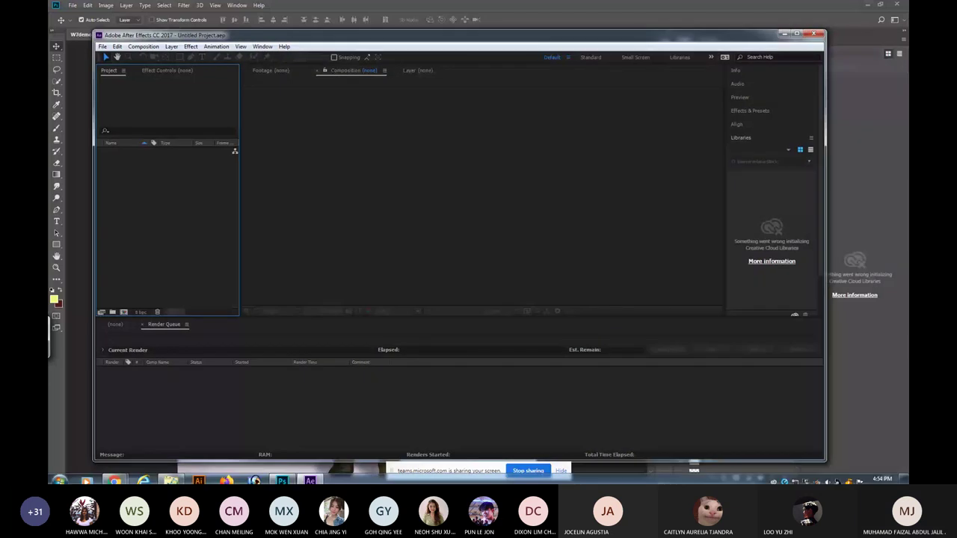
Switch to the browser and check the Teams meeting chat and the open YouTube animation.
key(alt+Tab)
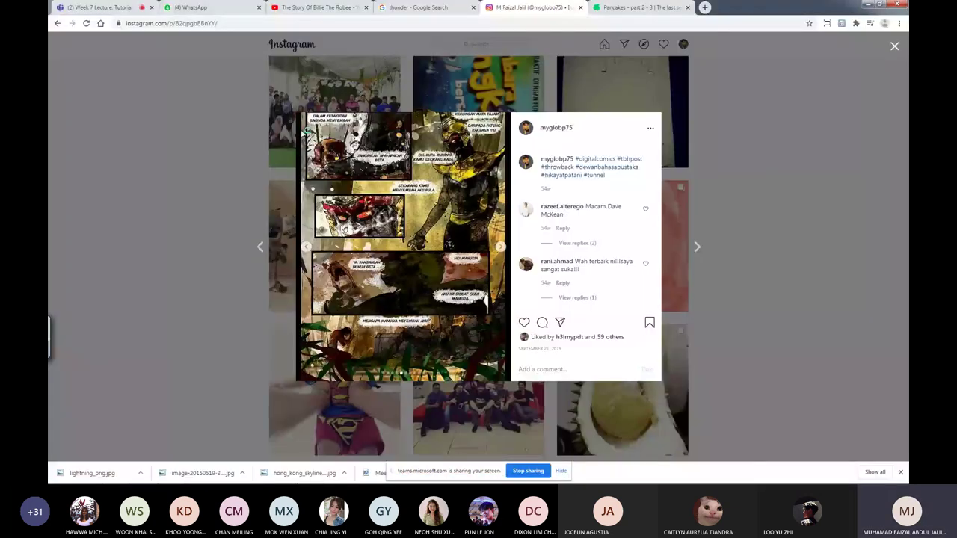
key(ctrl+1)
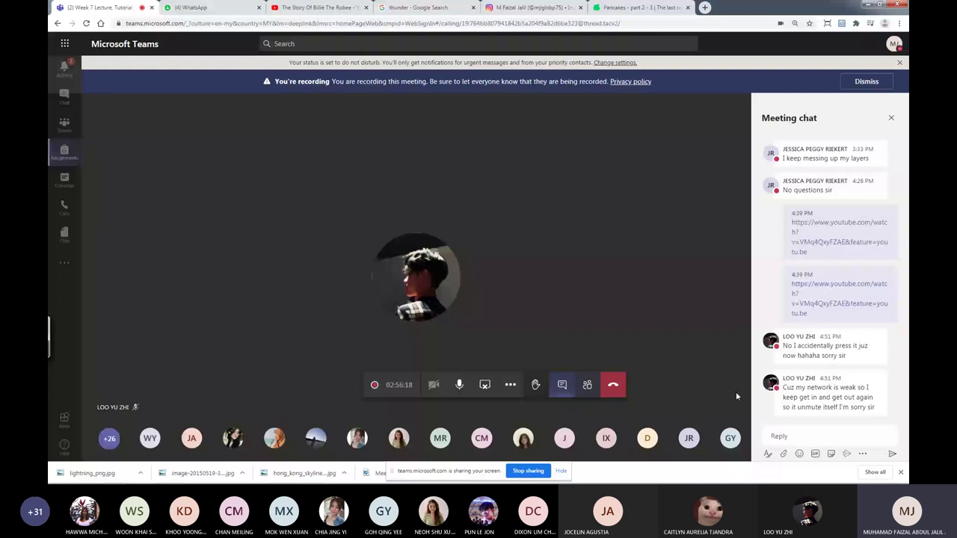
mouse_move(863, 353)
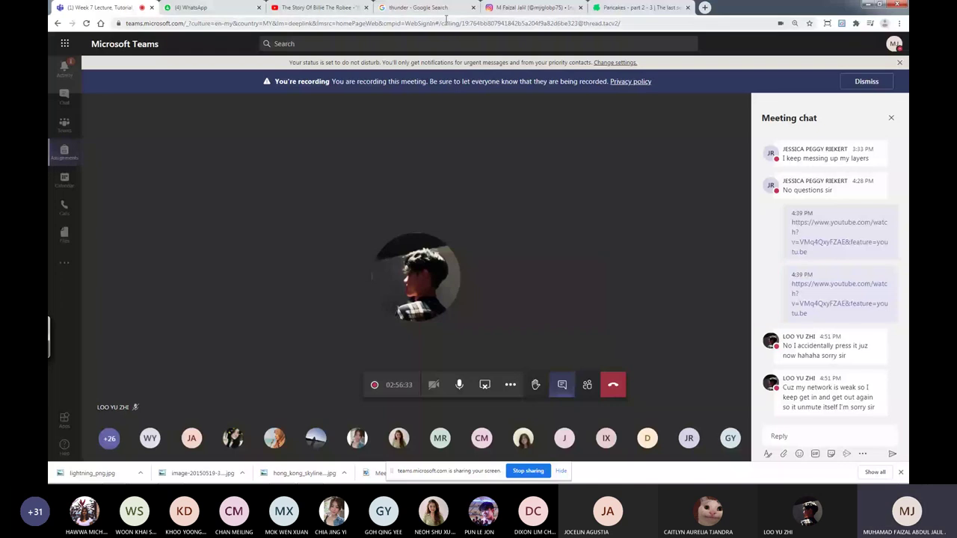
click(318, 7)
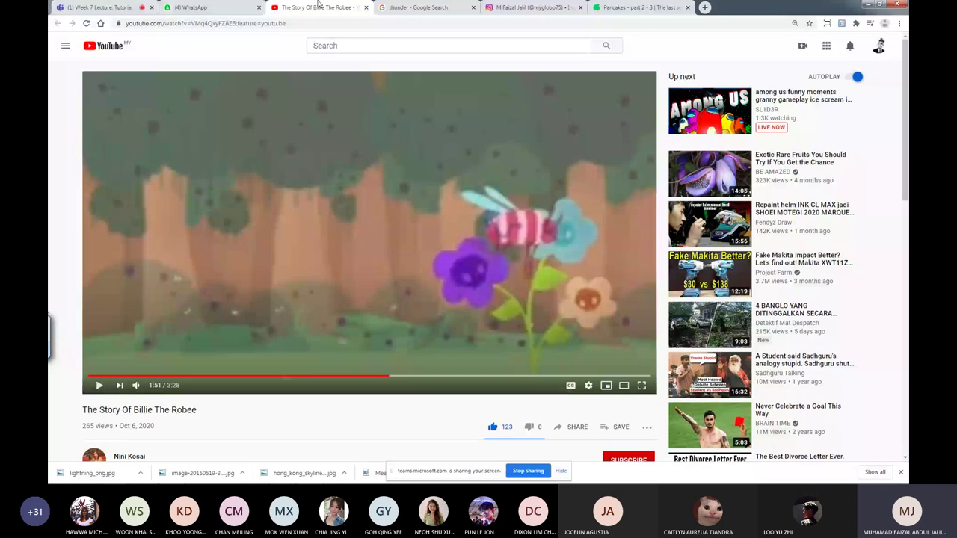
click(101, 7)
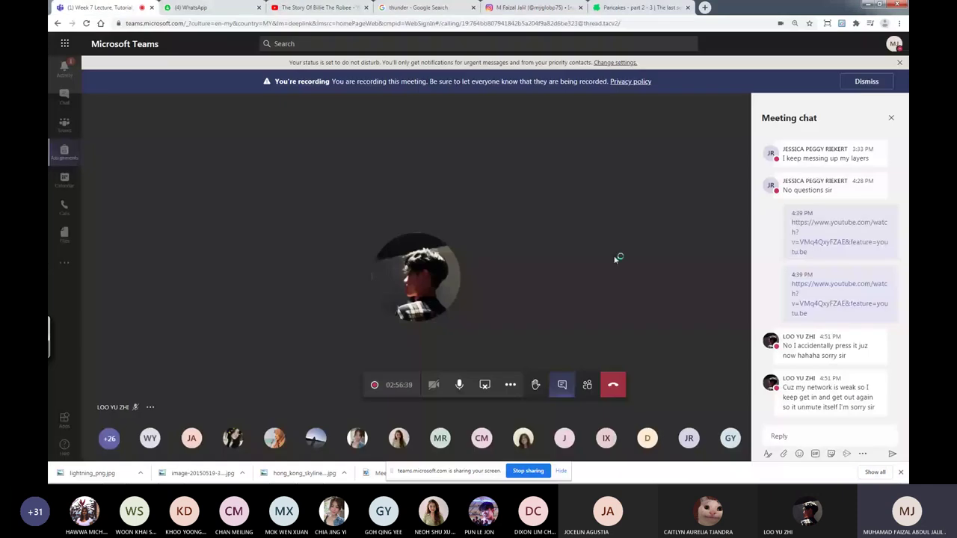
Switch back to After Effects and maximize its window.
mouse_move(390, 483)
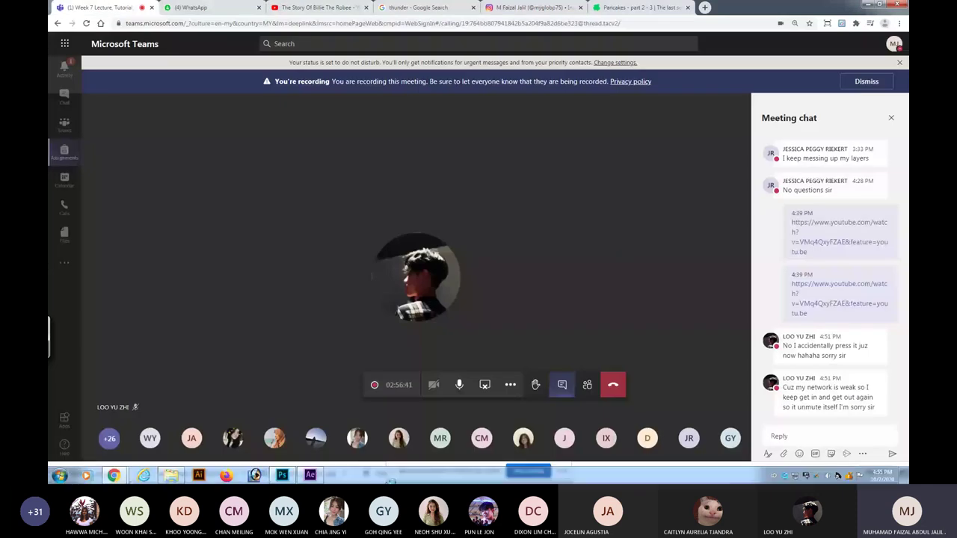
click(310, 475)
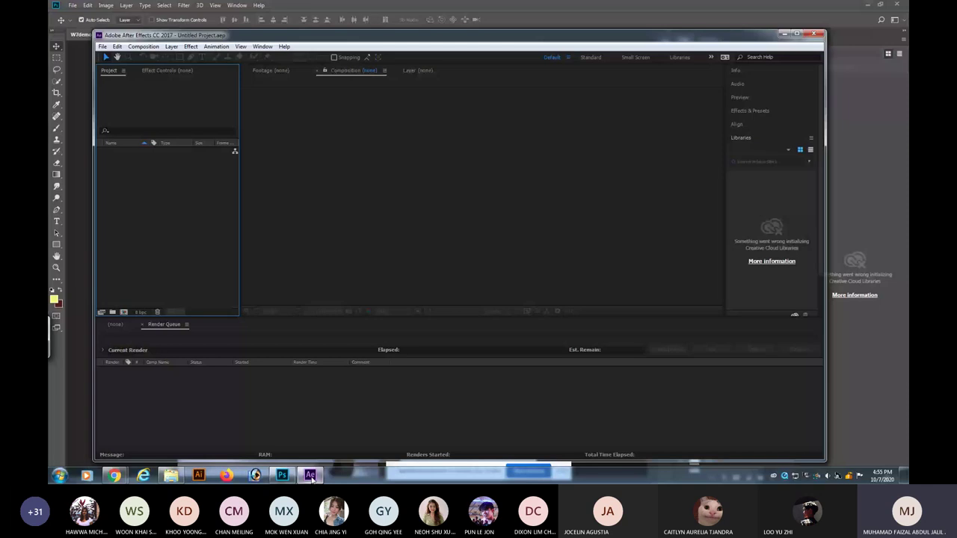
double_click(308, 36)
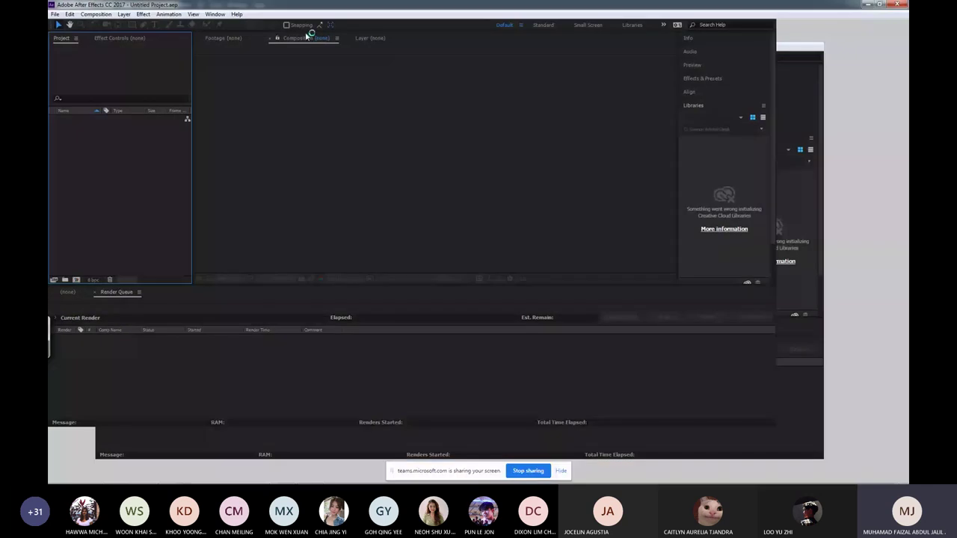
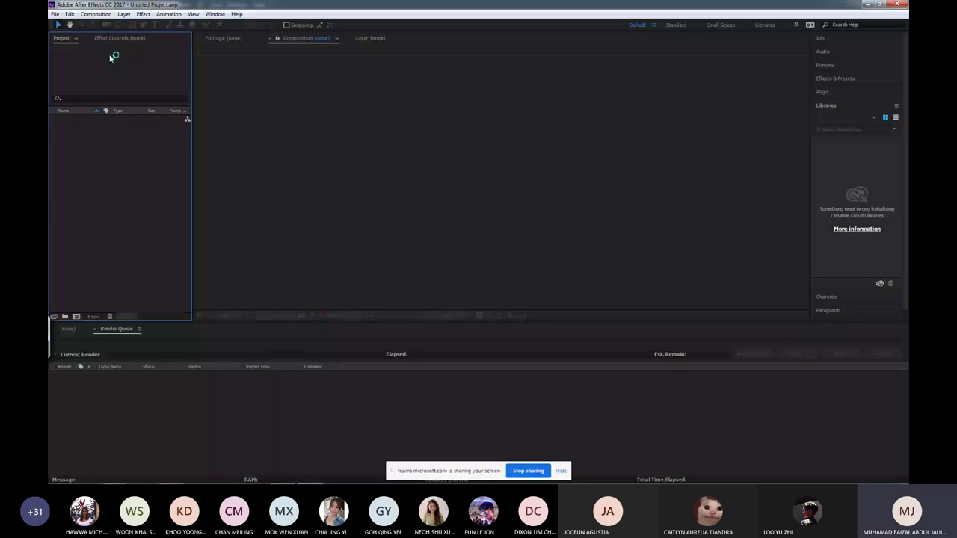
click(55, 14)
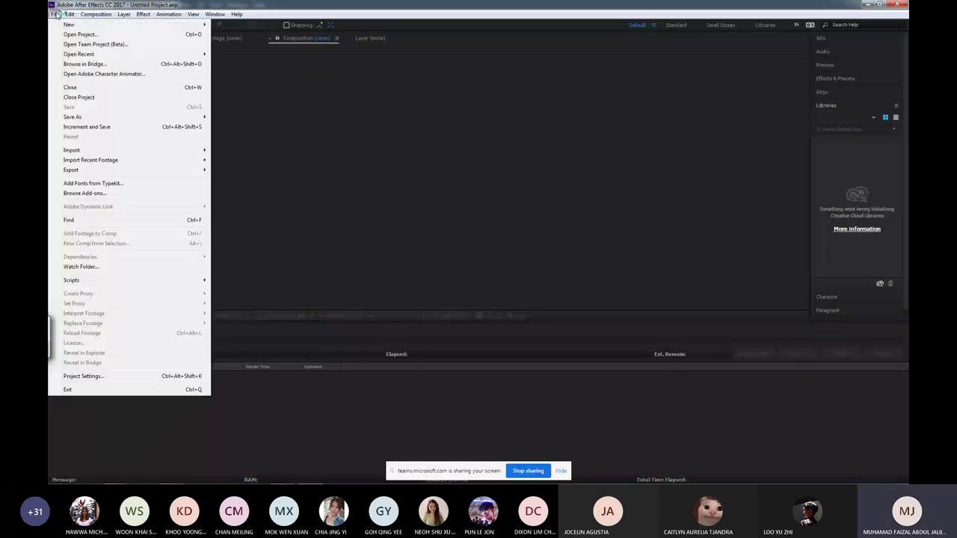
mouse_move(70, 15)
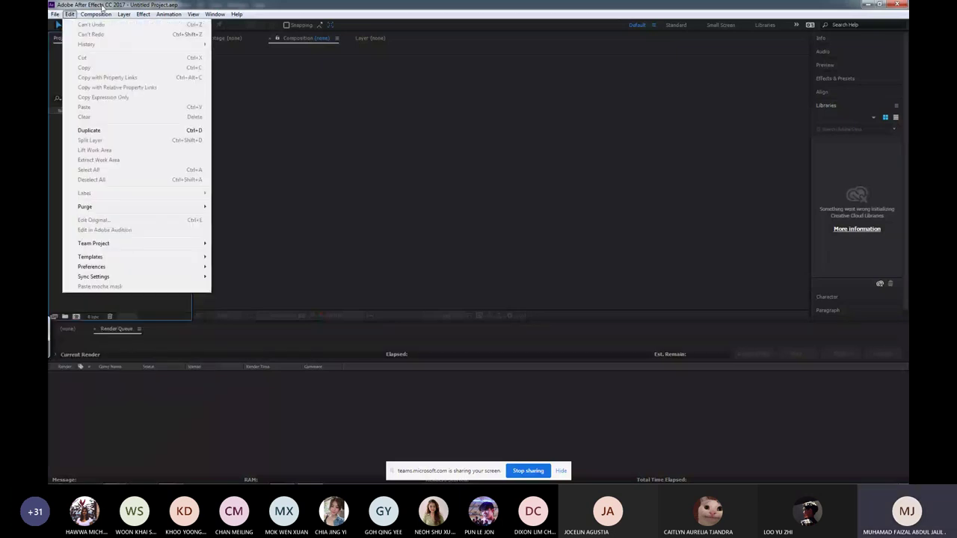
mouse_move(231, 18)
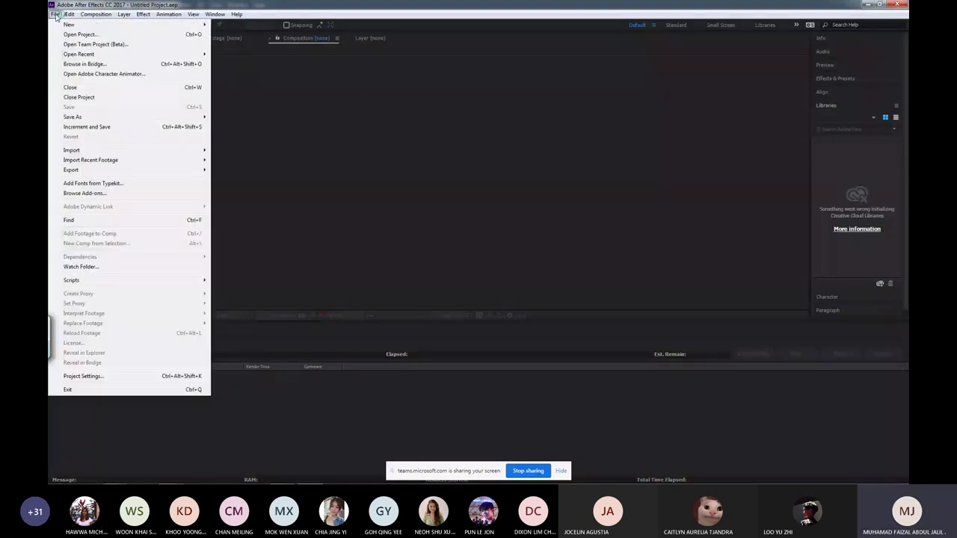
click(56, 17)
click(196, 363)
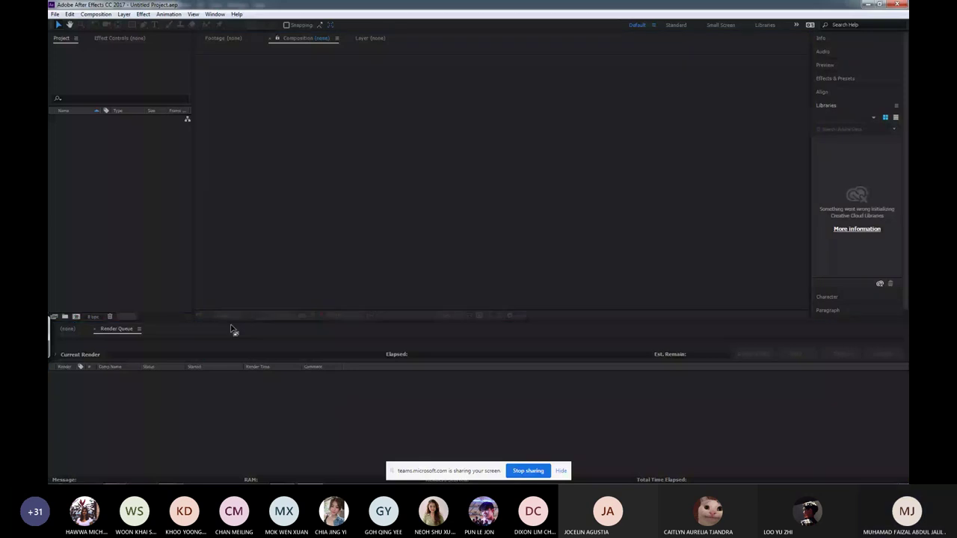
Show the empty timeline instead of the render queue and open the settings for a new composition.
click(68, 330)
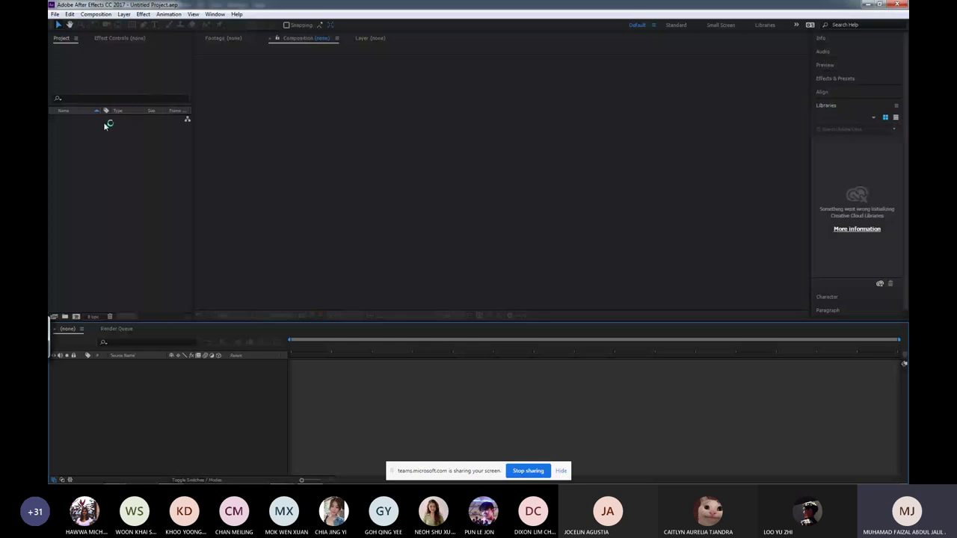
click(97, 13)
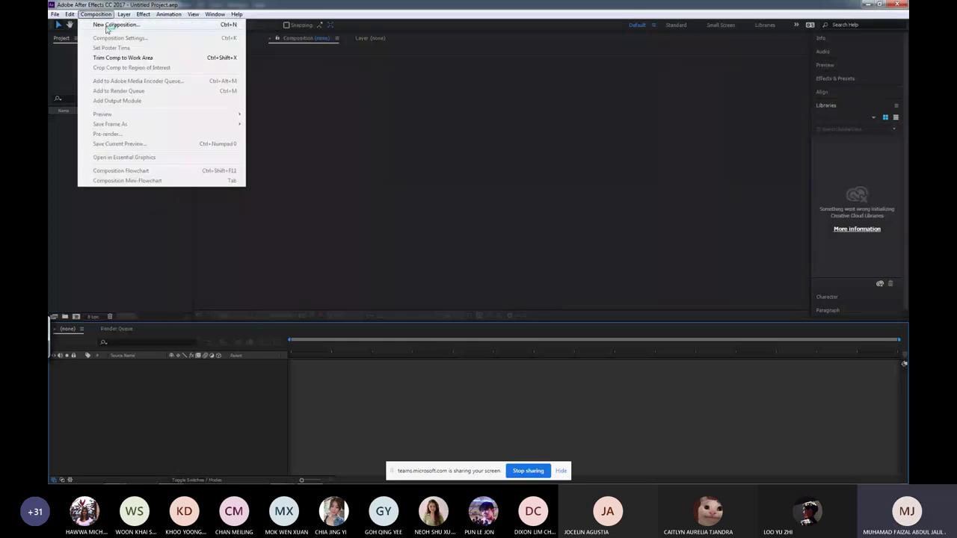
mouse_move(58, 17)
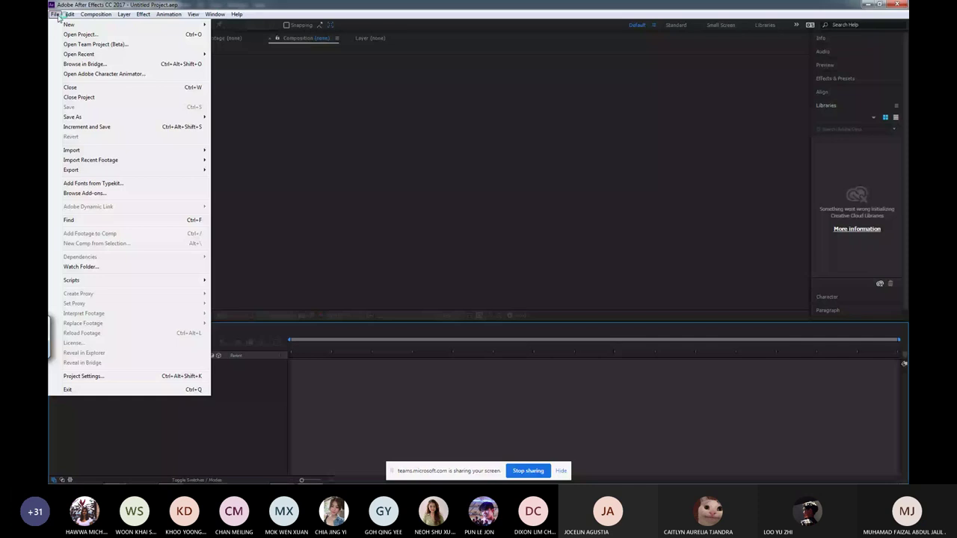
click(471, 168)
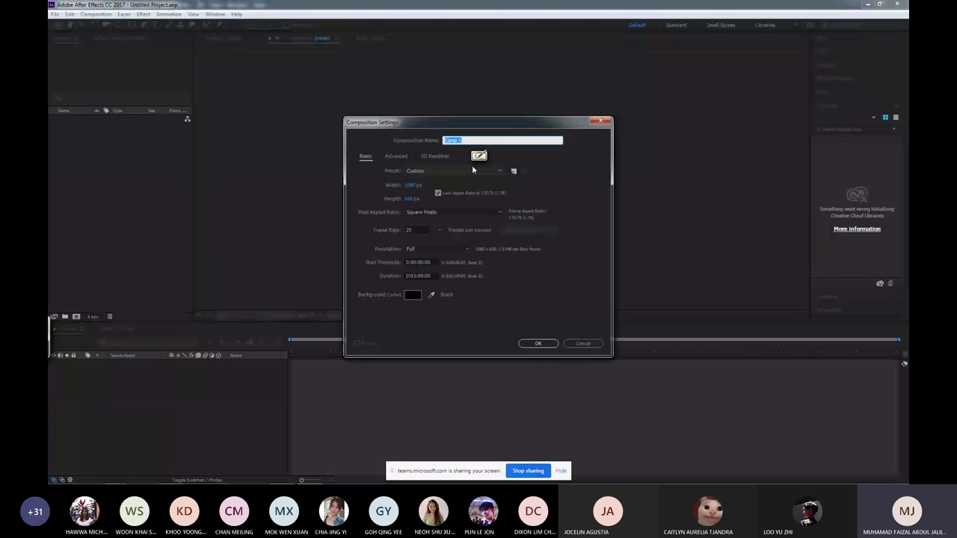
drag(533, 125, 576, 79)
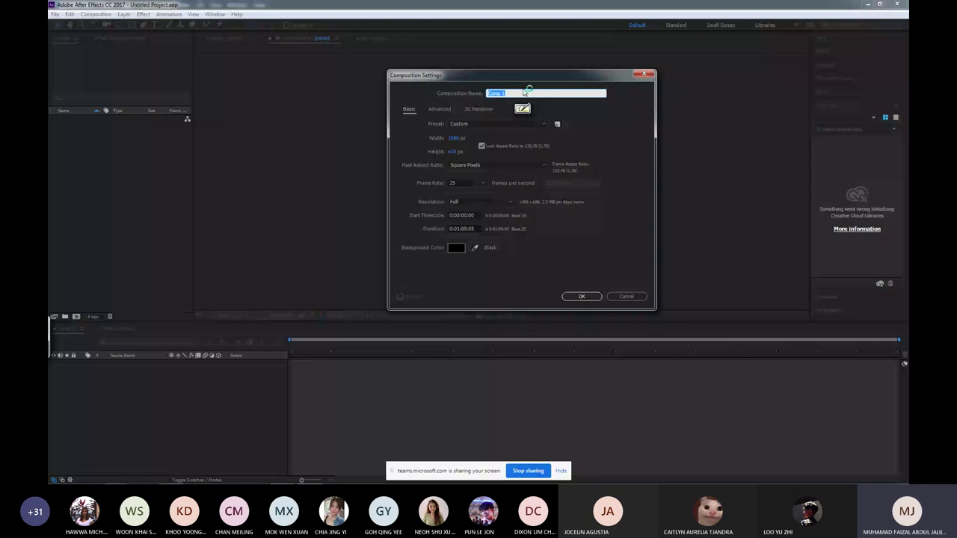
Name the new composition "w7demo _AF".
text(w7demo_al)
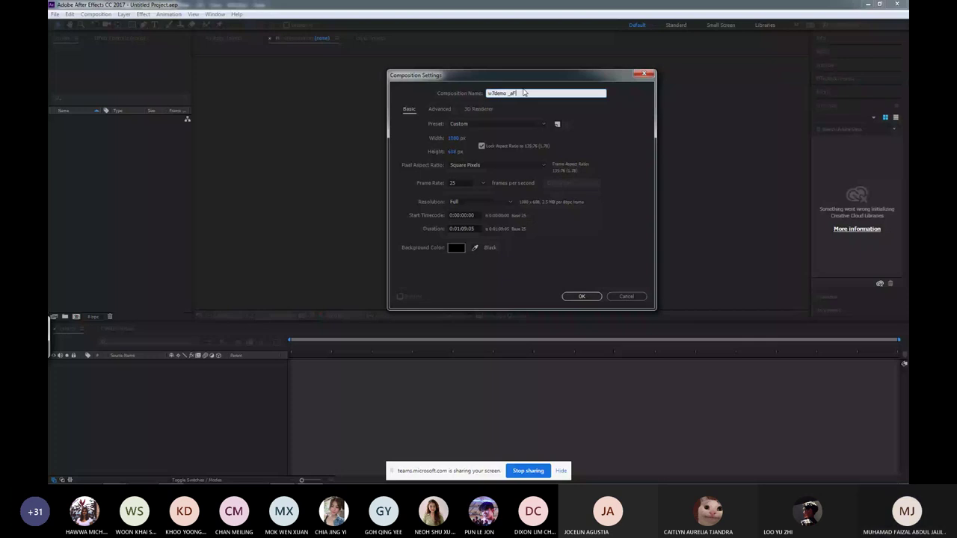
key(BackSpace)
text(AE)
Examine the available composition presets, keeping the Custom preset.
click(545, 124)
click(545, 125)
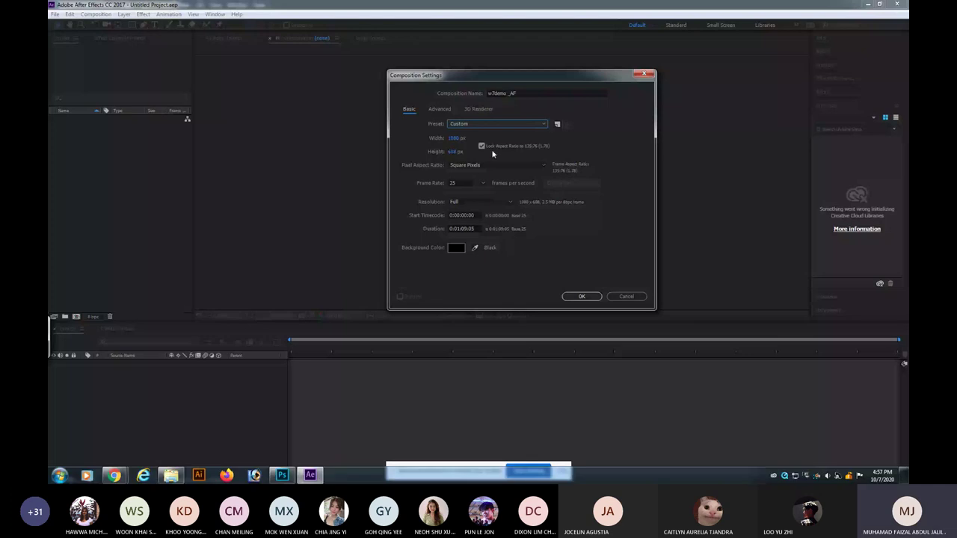
click(544, 124)
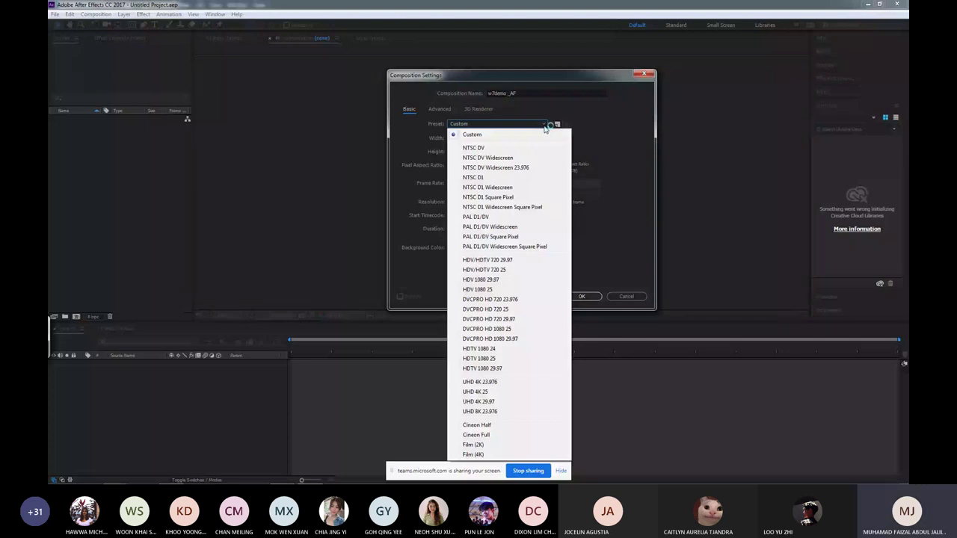
click(543, 125)
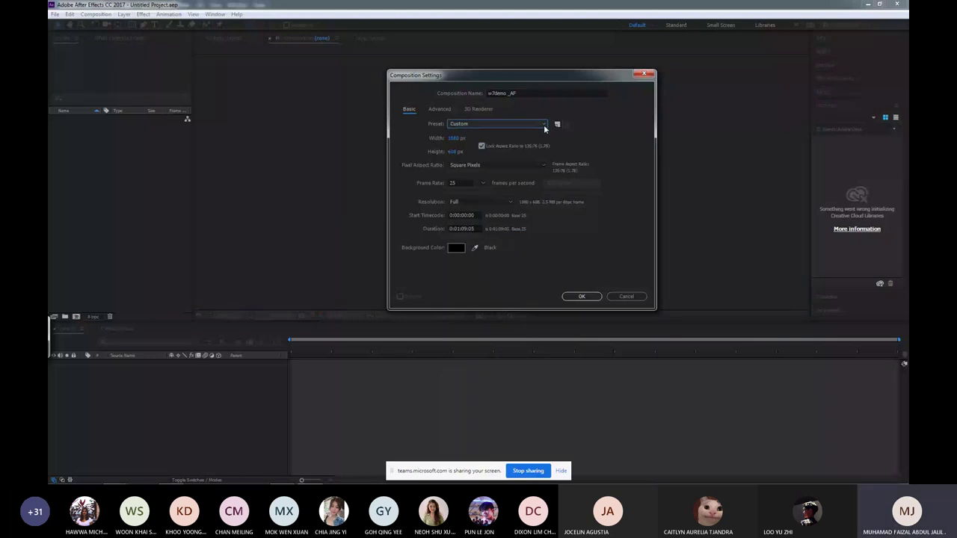
Set the composition height to 768 px, unlock the aspect ratio and set the width to 1024 px, keeping the Custom preset.
click(452, 152)
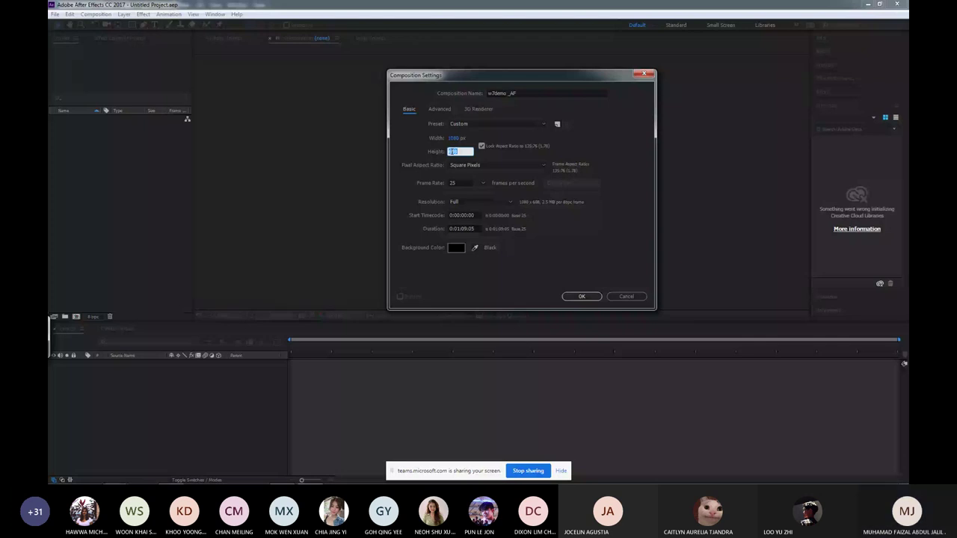
text(7)
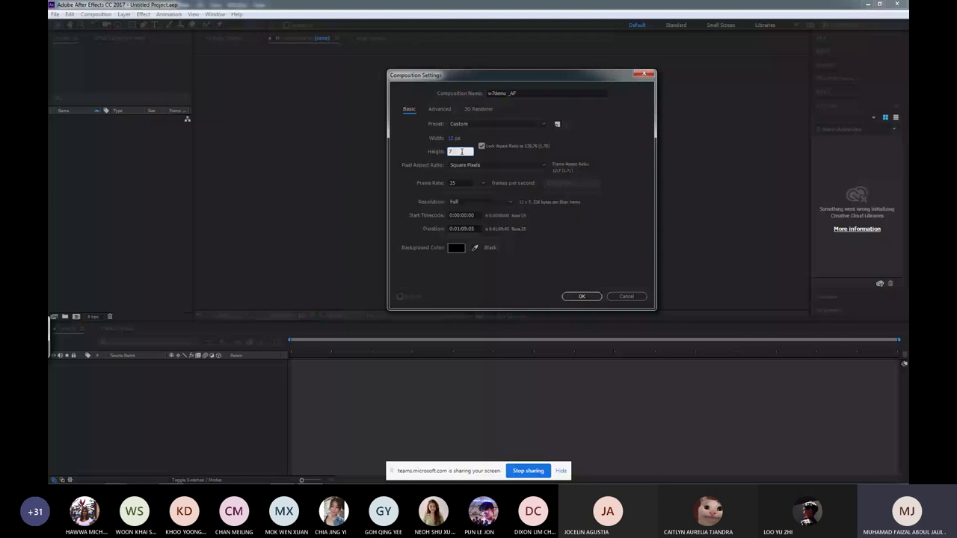
text(68)
key(Tab)
click(483, 145)
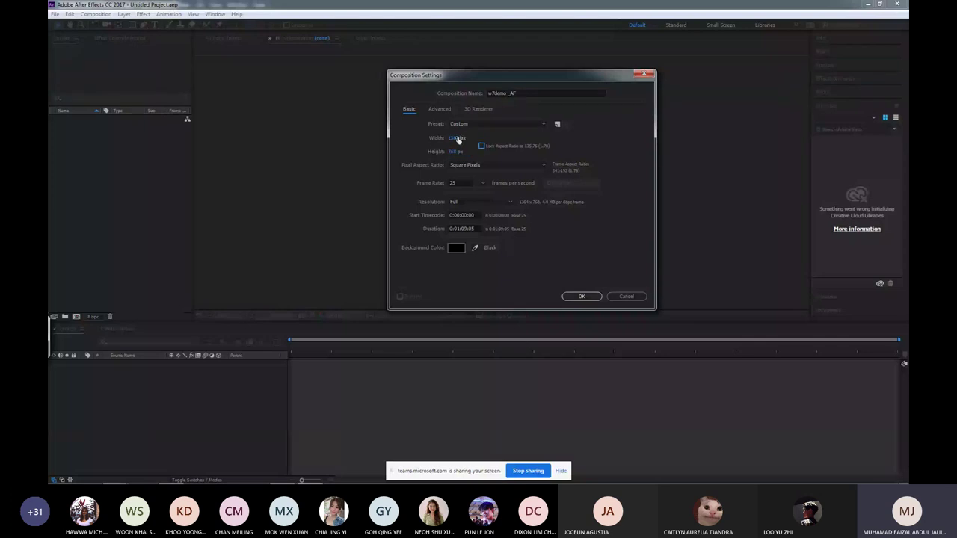
click(457, 140)
text(1024)
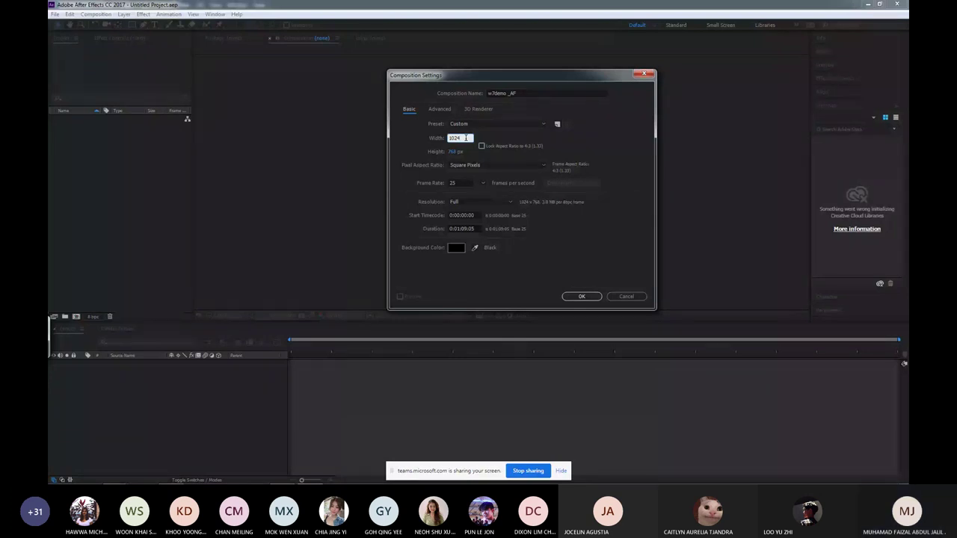
click(514, 124)
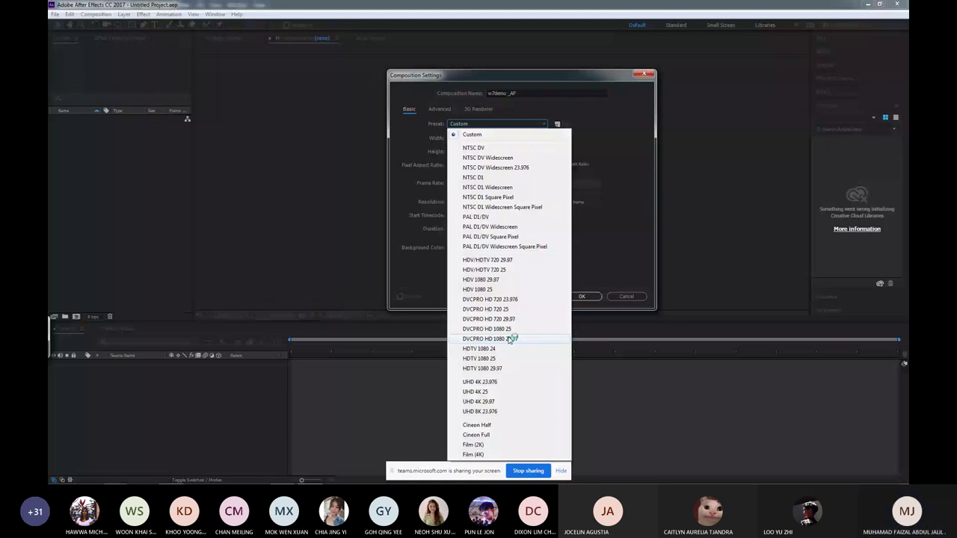
key(Escape)
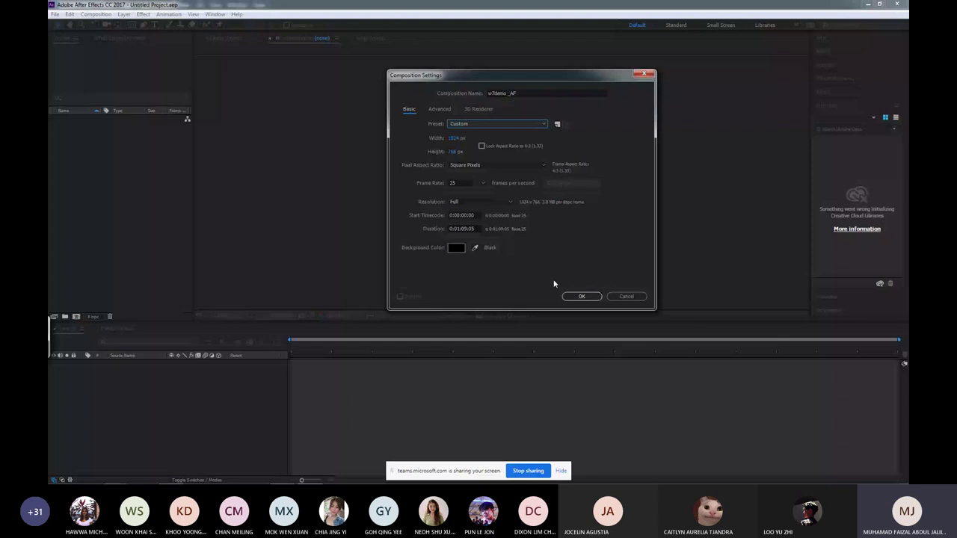
Switch to Photoshop and check the canvas size of W7demo S2.psd in pixels.
click(282, 476)
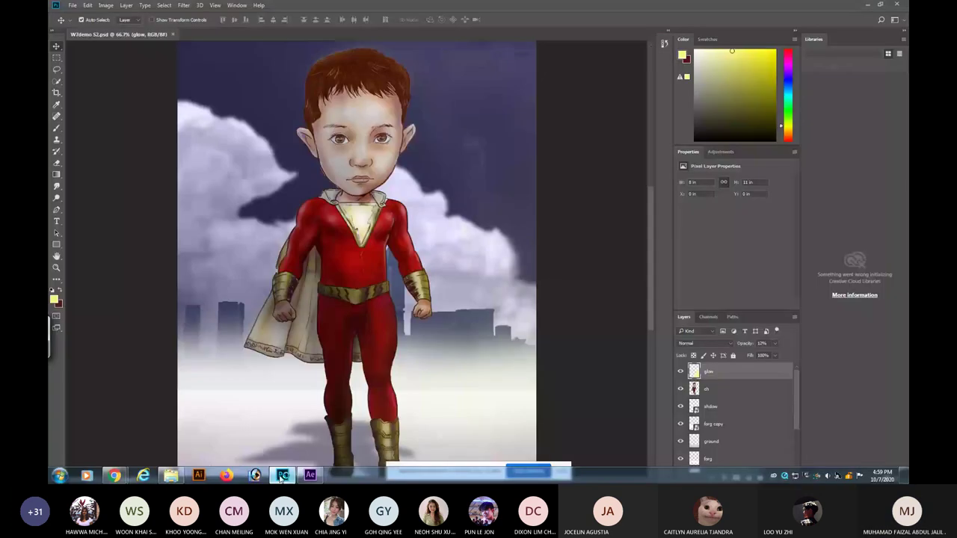
click(106, 5)
mouse_move(114, 188)
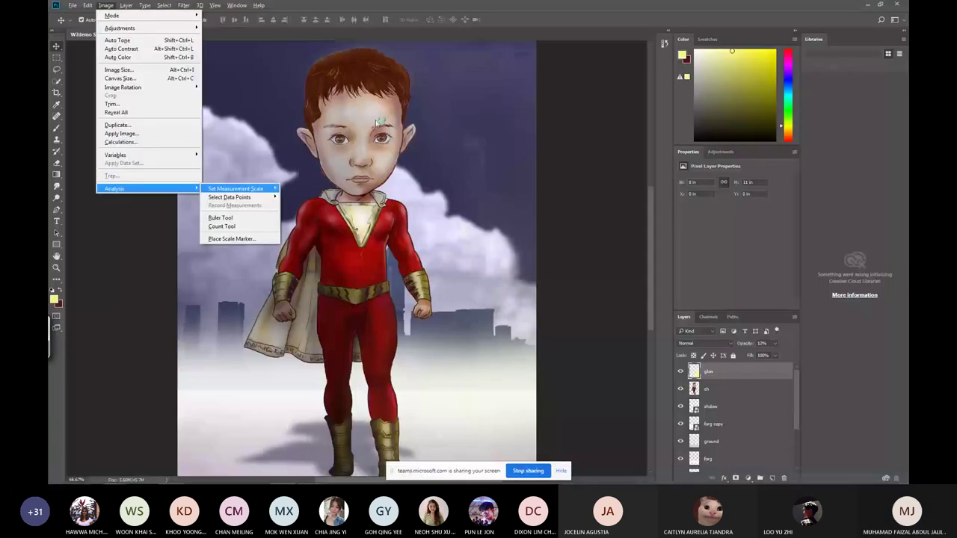
mouse_move(88, 5)
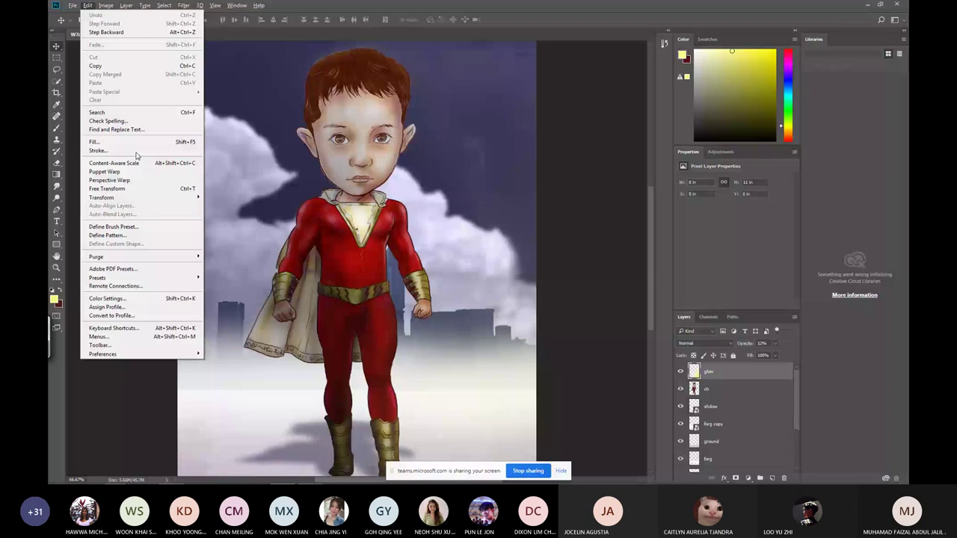
click(138, 79)
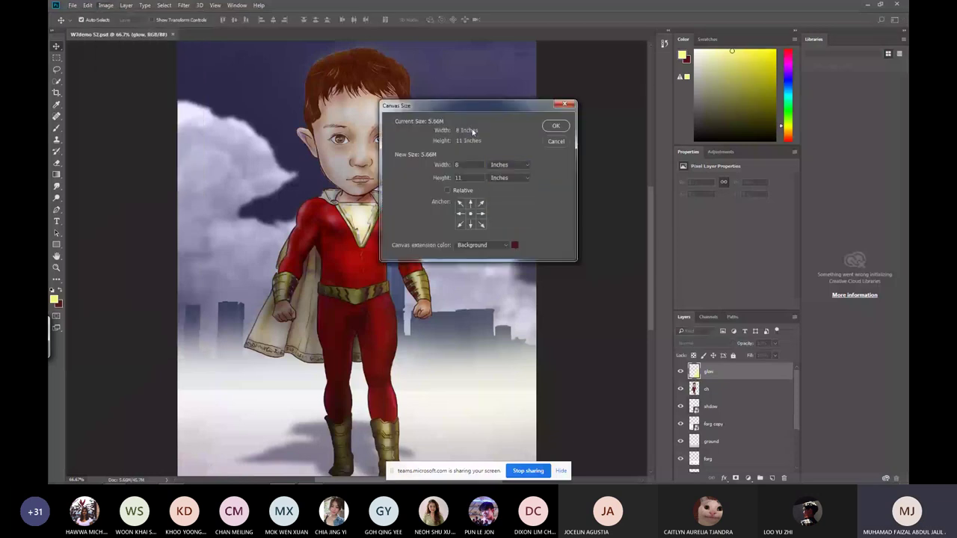
click(514, 177)
click(512, 179)
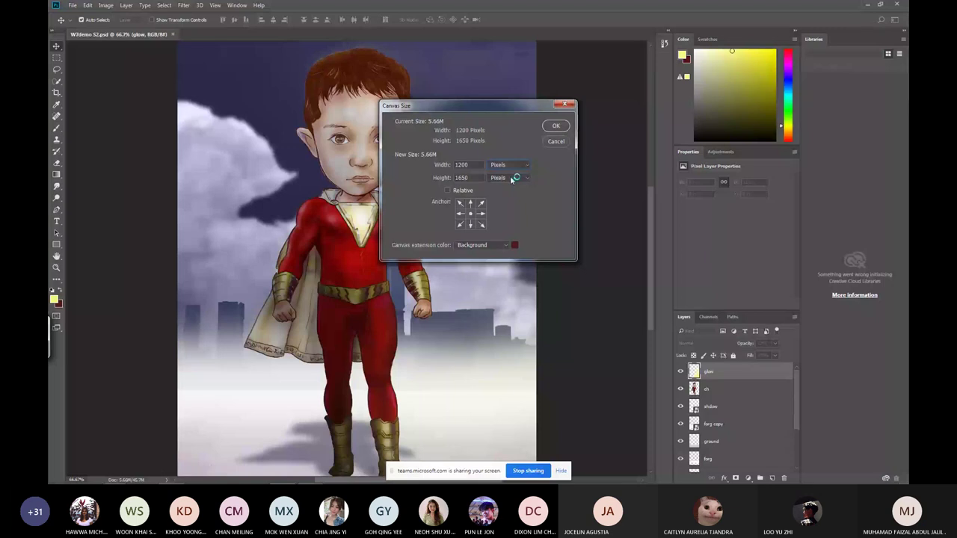
double_click(462, 164)
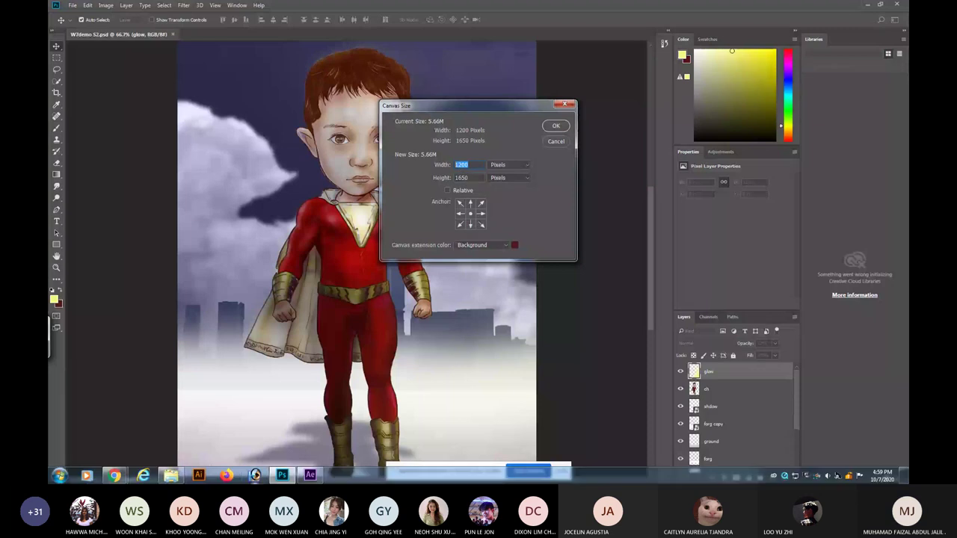
Switch back to After Effects and set the new composition's width to 1200 px.
key(alt+Tab)
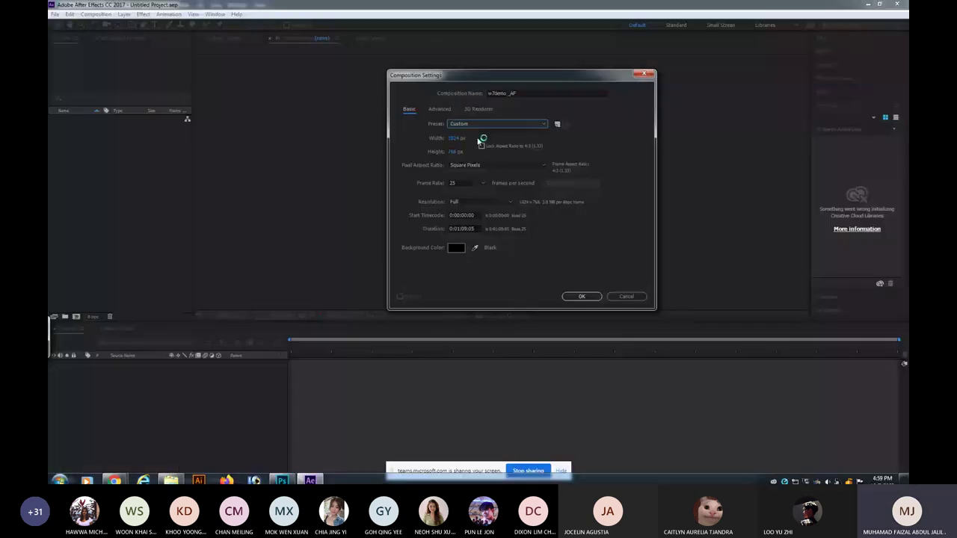
click(456, 137)
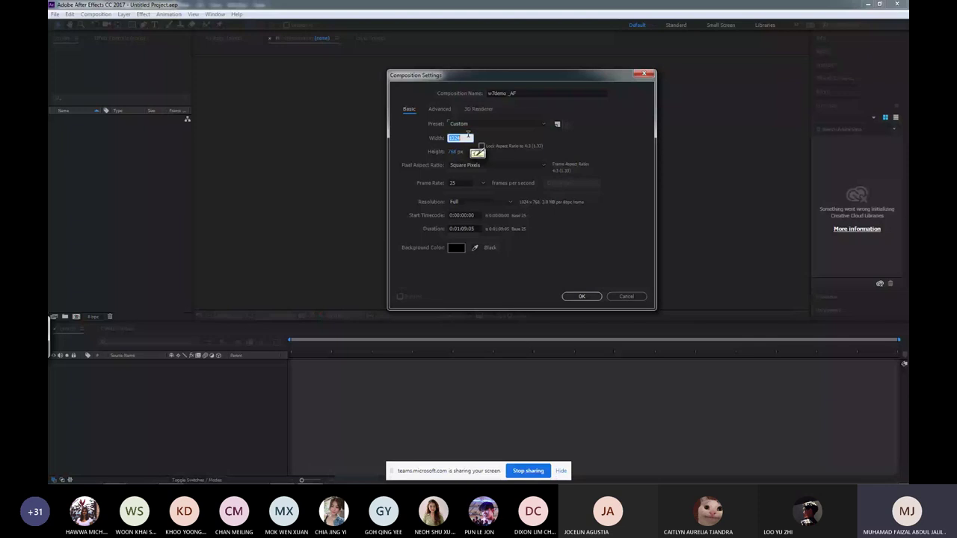
text(1200)
key(Tab)
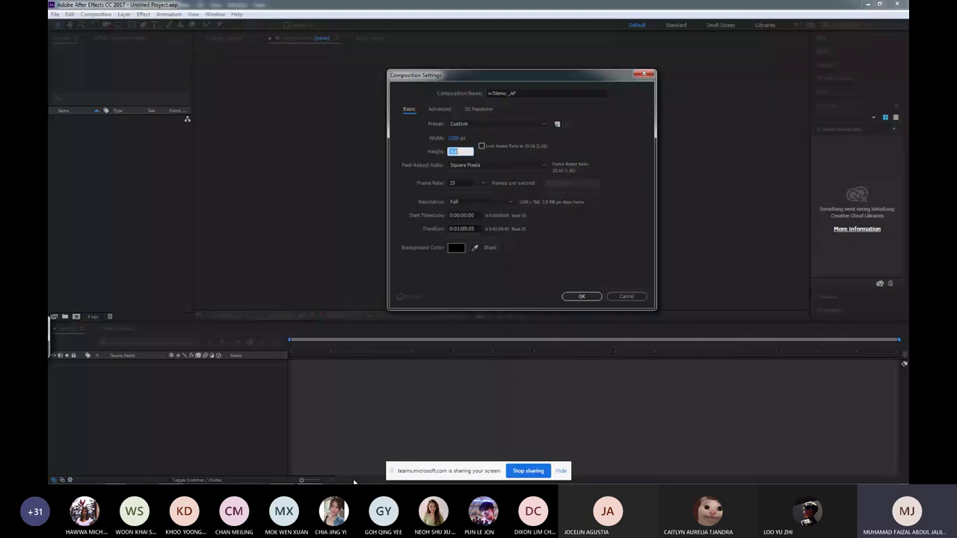
Recheck the canvas height in Photoshop and set the After Effects composition height to 1650 px.
click(281, 480)
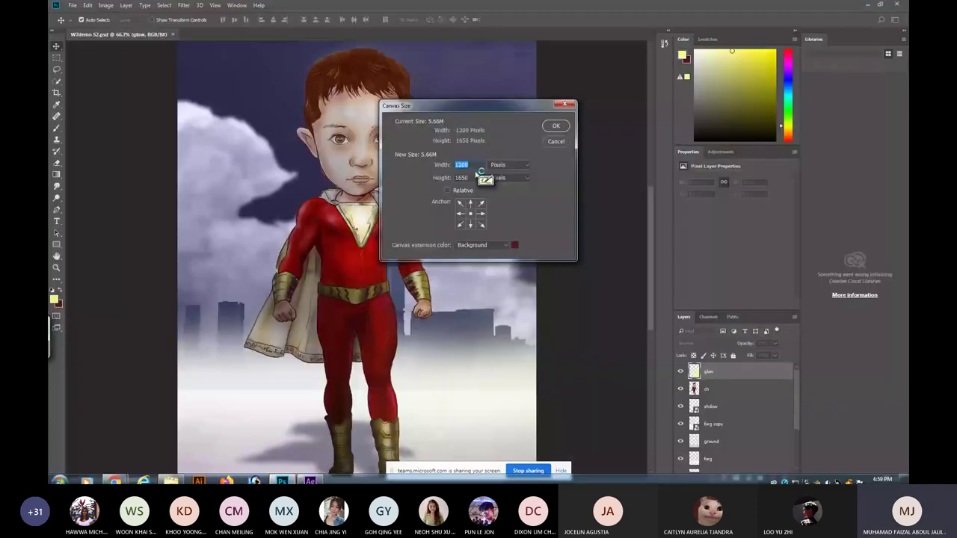
key(Tab)
click(310, 475)
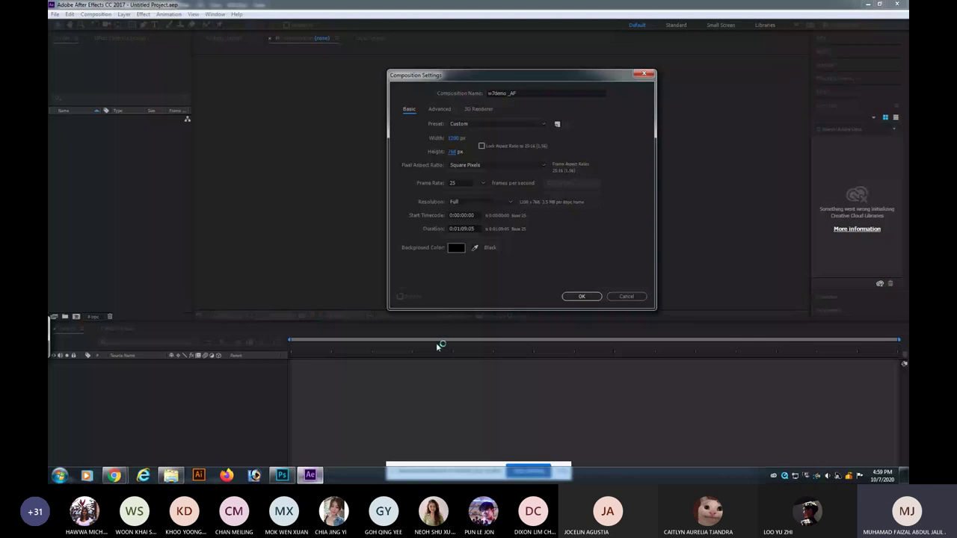
click(452, 151)
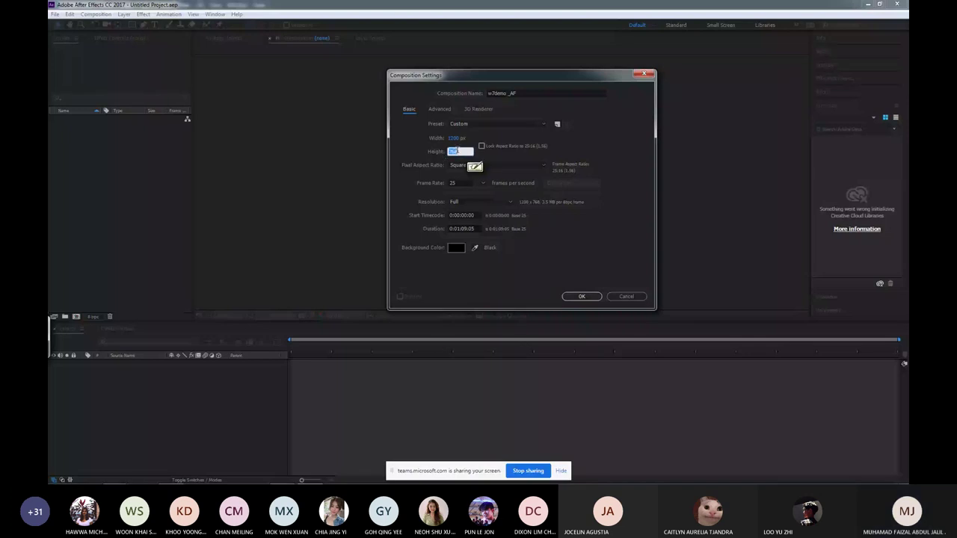
text(1650)
click(462, 184)
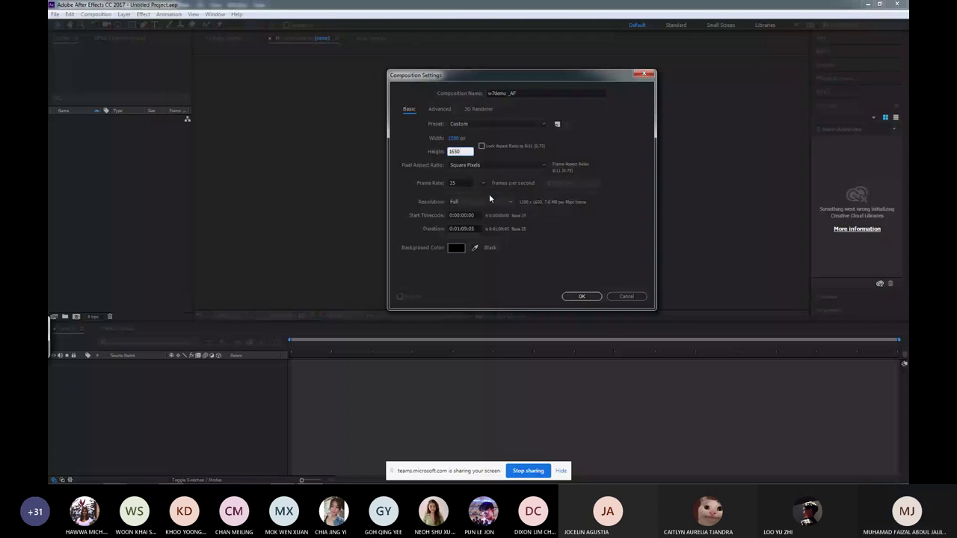
Create the composition with a duration of 0:00:01:05 and scrub its timeline, returning to the first frame.
click(460, 229)
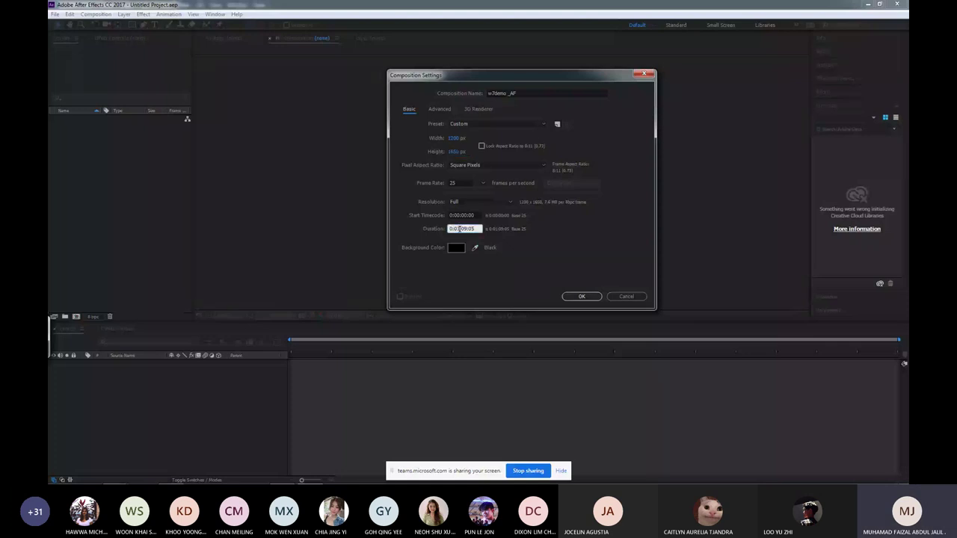
drag(459, 229, 467, 236)
click(581, 296)
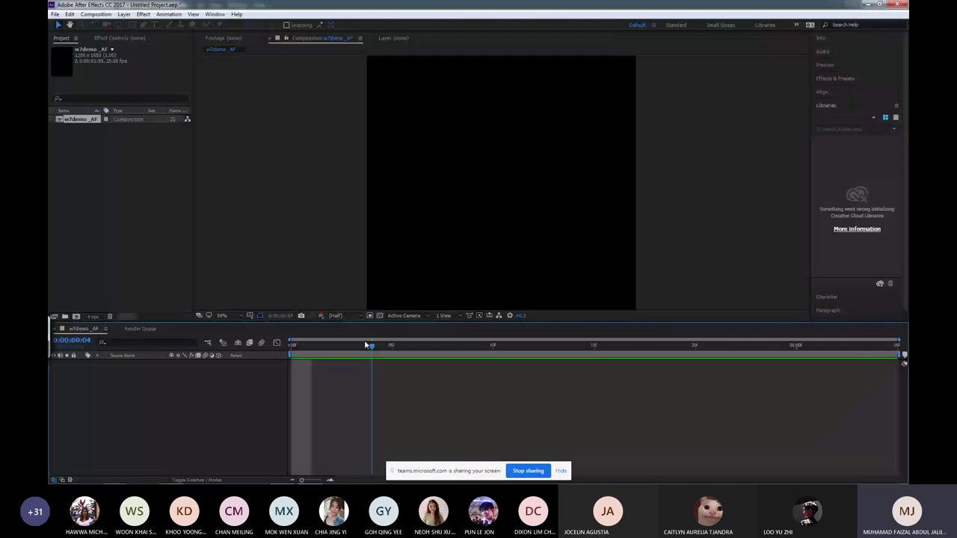
drag(367, 345, 614, 346)
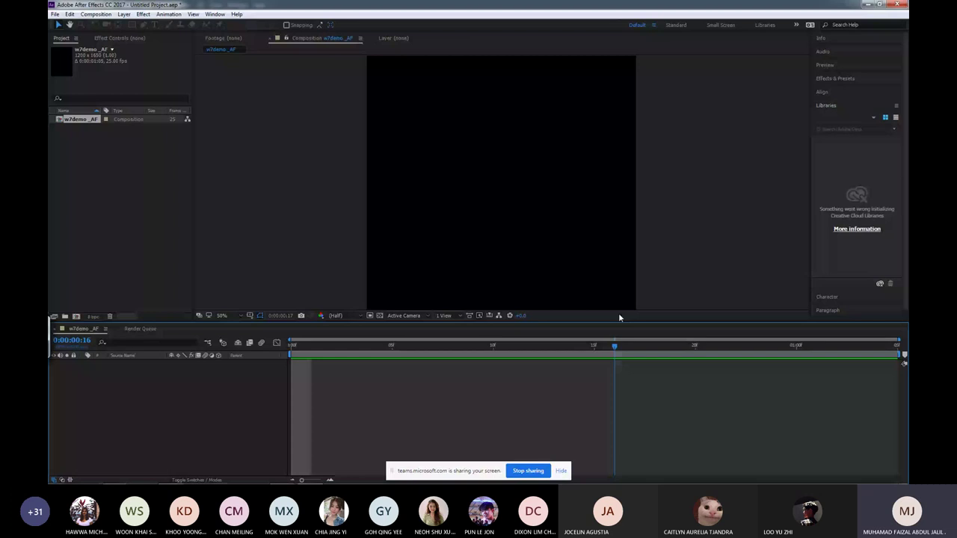
key(Home)
double_click(140, 139)
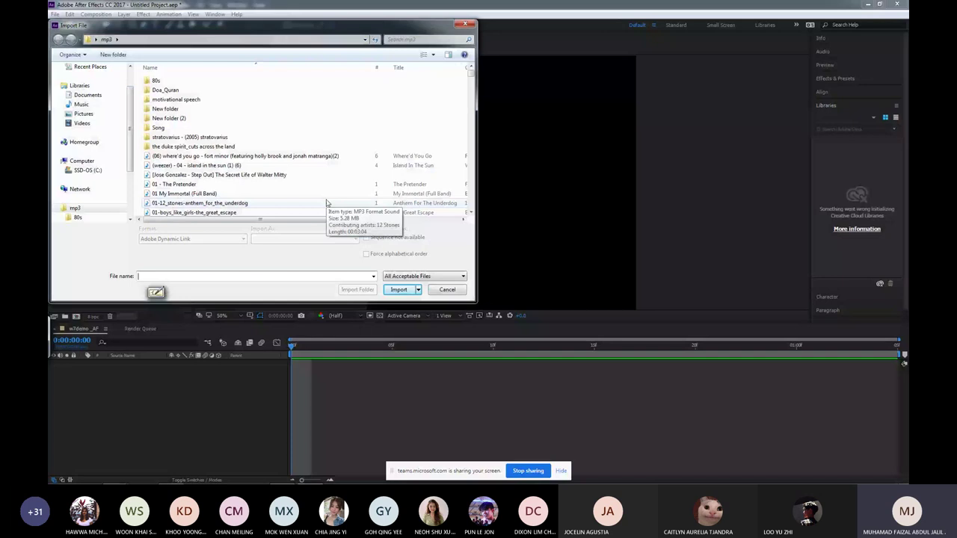
key(Escape)
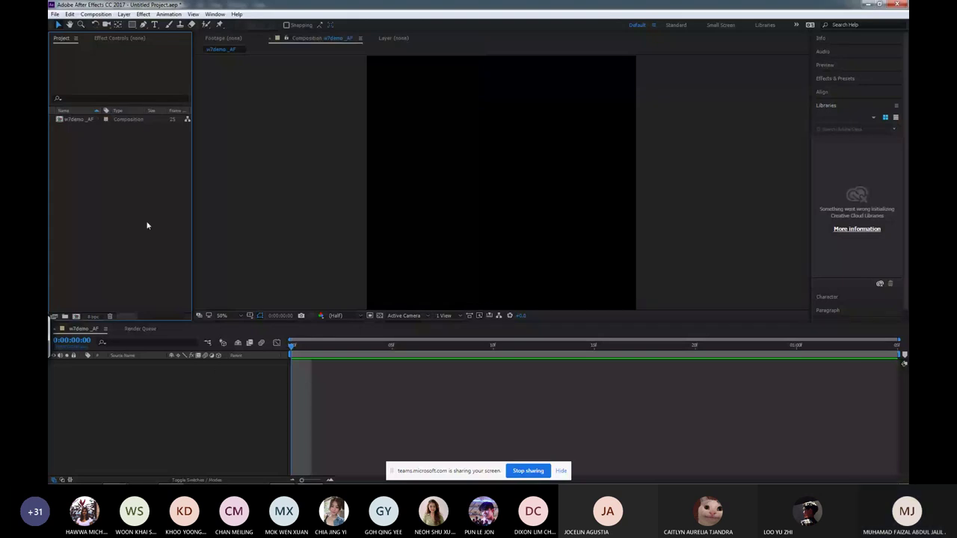
click(83, 121)
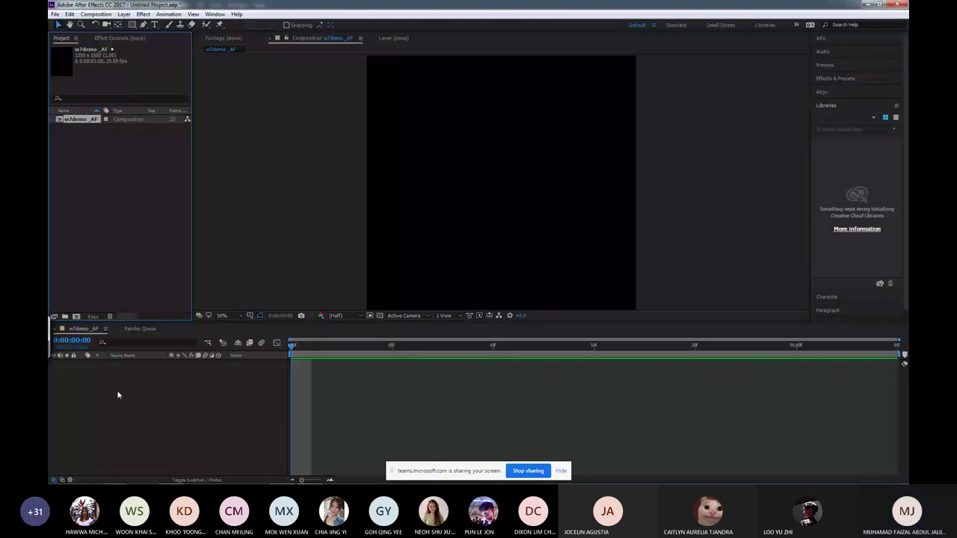
Import W7demo S2.psd from mrGlobp_art > TaylorsUni > 2020_titmtable_taylors > IVN as footage with merged layers.
double_click(81, 148)
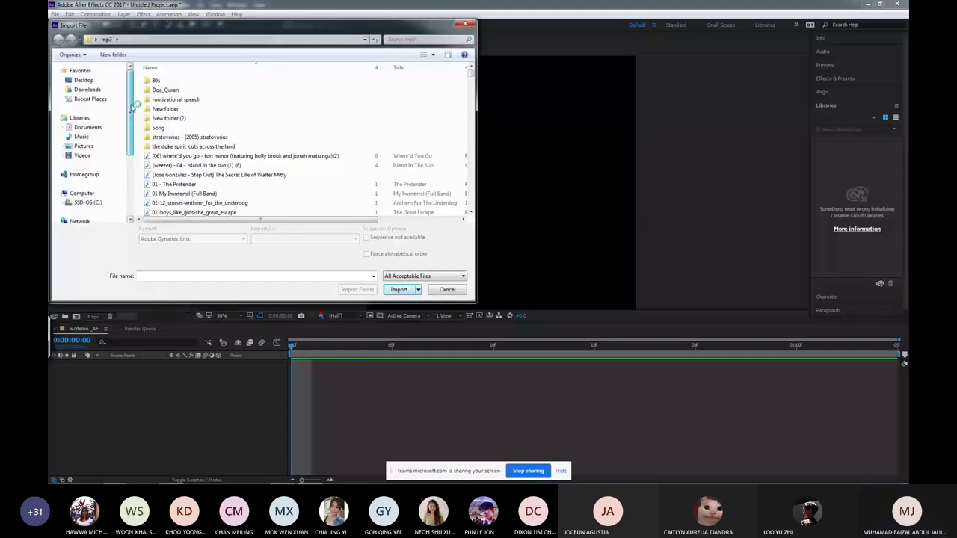
click(83, 80)
double_click(187, 220)
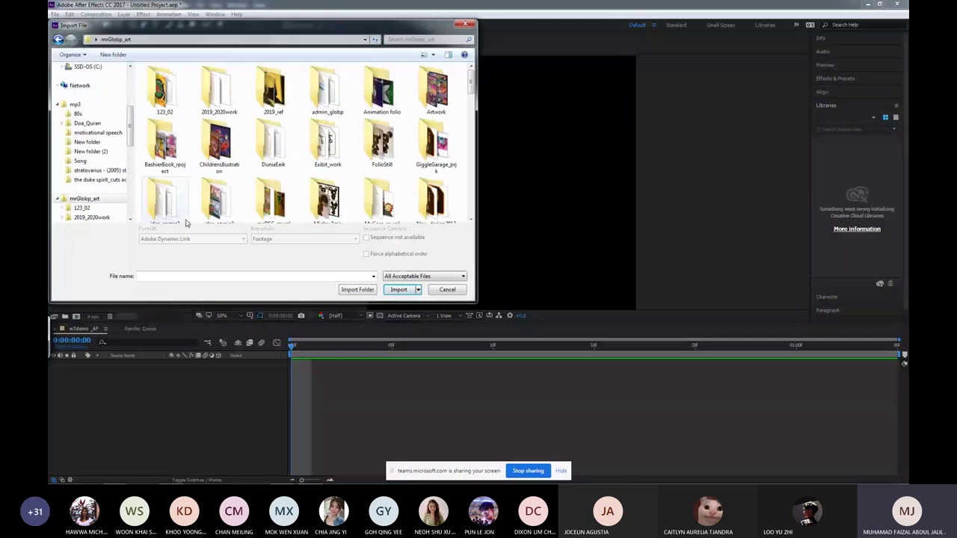
scroll(224, 202, down, 2)
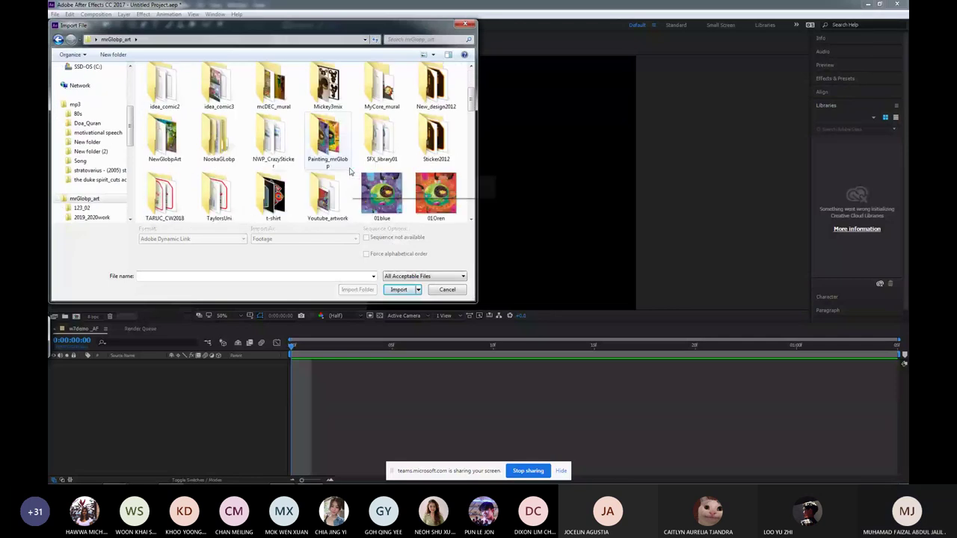
double_click(216, 184)
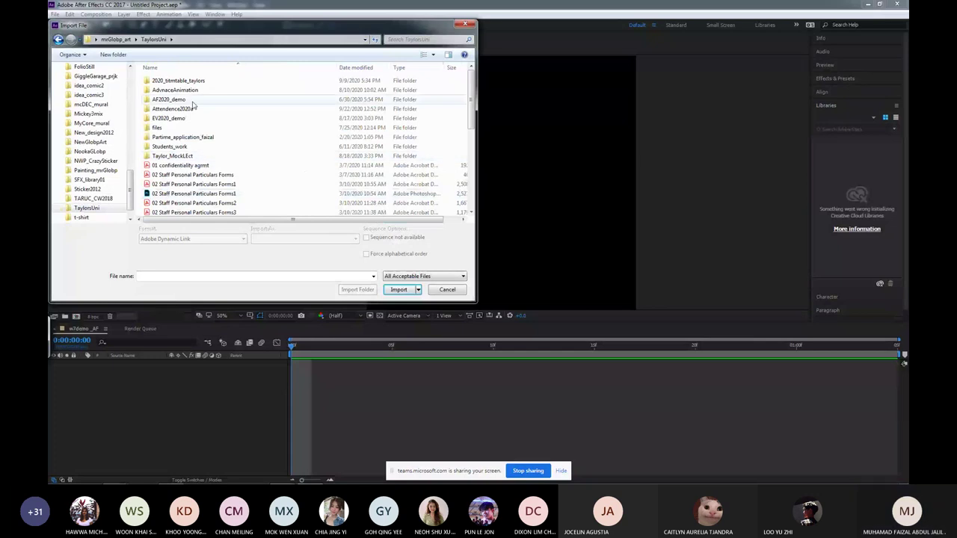
double_click(177, 80)
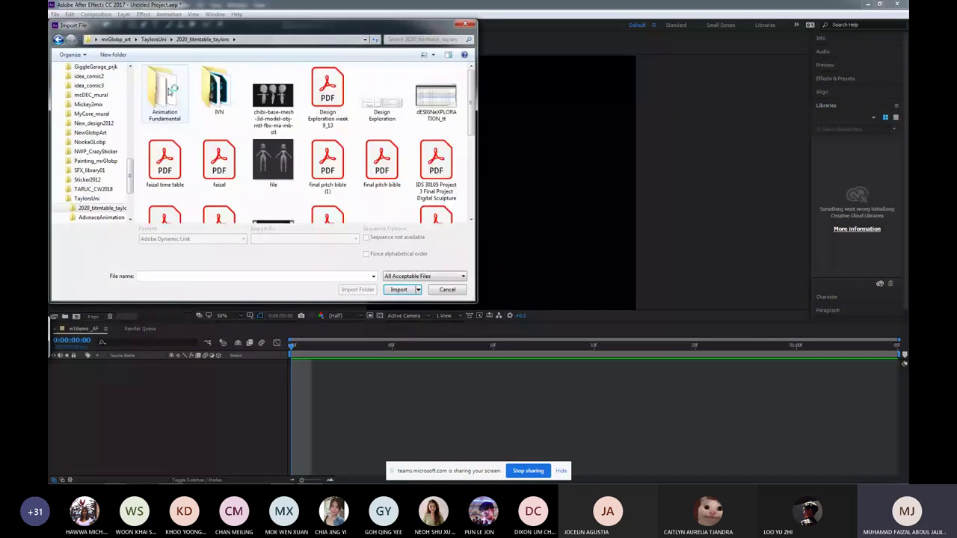
double_click(218, 88)
drag(471, 83, 482, 208)
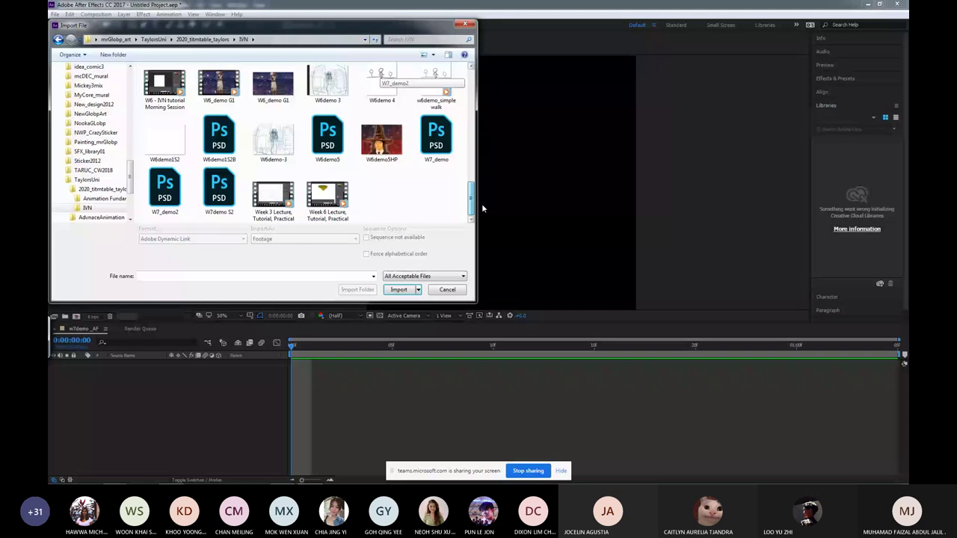
click(221, 211)
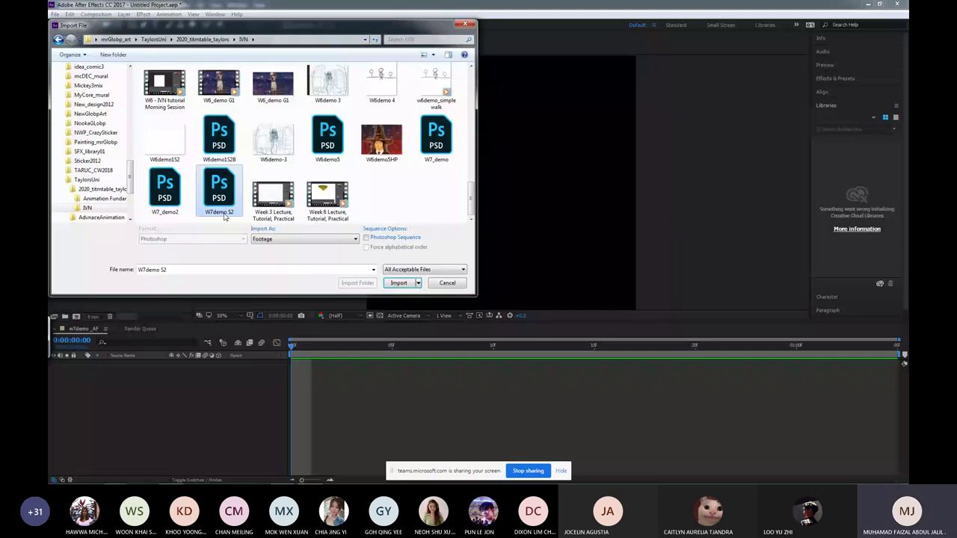
click(421, 282)
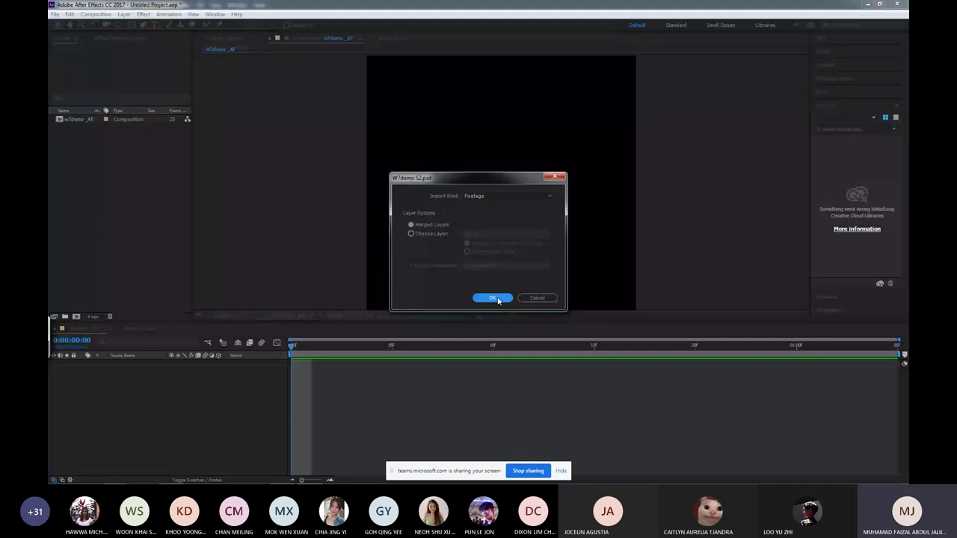
click(498, 299)
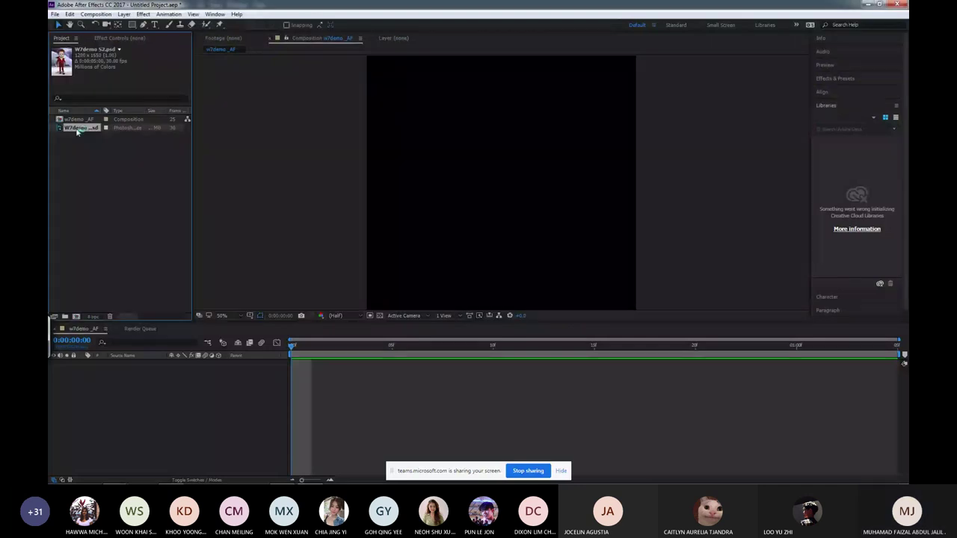
Add the W7demo S2.psd footage to the w7demo _AF timeline and expand the layer's Transform properties.
drag(77, 132, 124, 377)
key(comma)
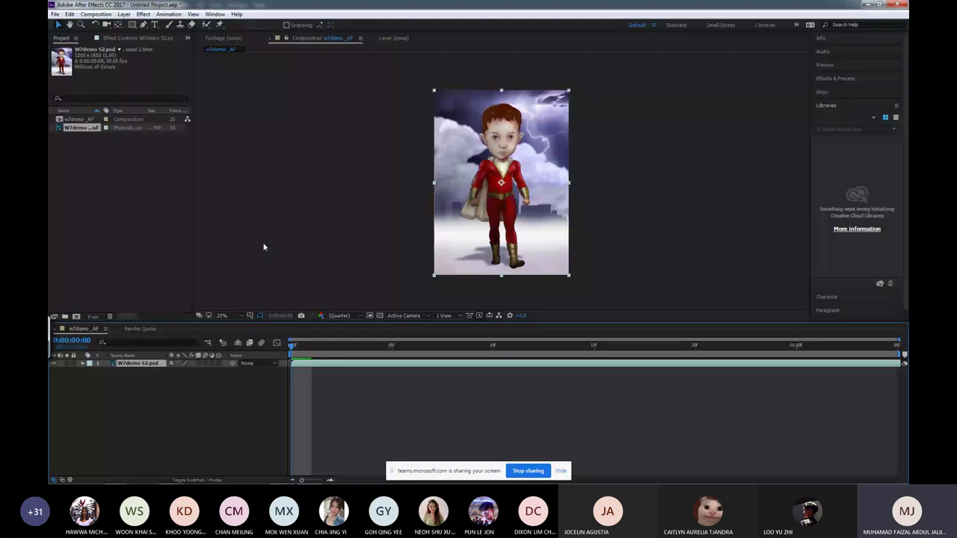
click(83, 363)
click(83, 363)
click(83, 364)
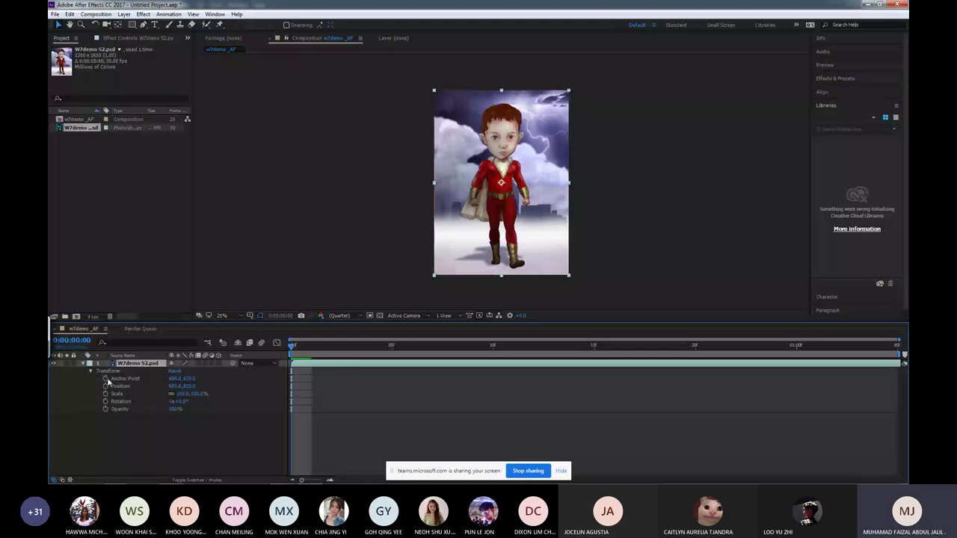
Set starting Position and Scale keyframes for the W7demo S2.psd layer at the first frame.
click(105, 386)
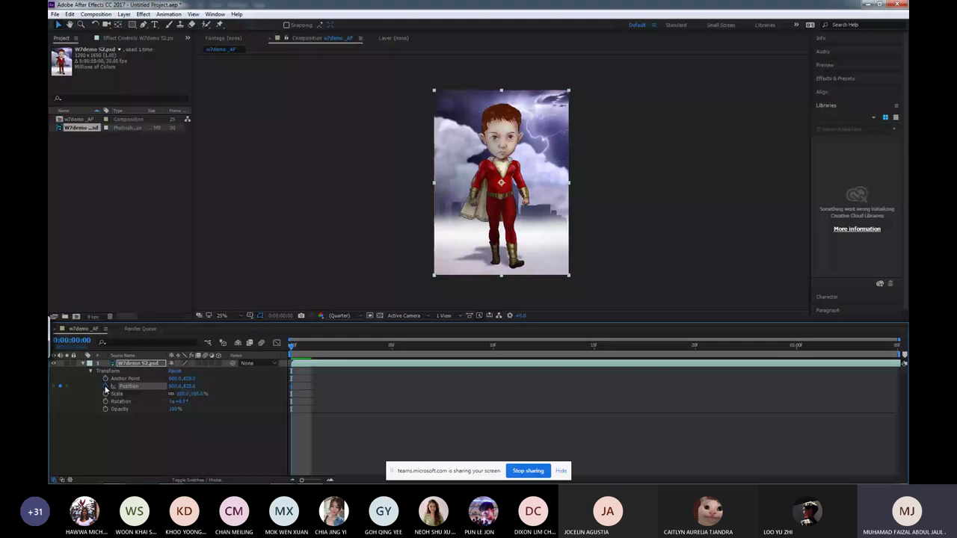
click(106, 393)
mouse_move(291, 346)
mouse_down()
mouse_move(474, 344)
mouse_move(498, 341)
mouse_move(363, 341)
mouse_move(875, 309)
mouse_move(298, 332)
mouse_up()
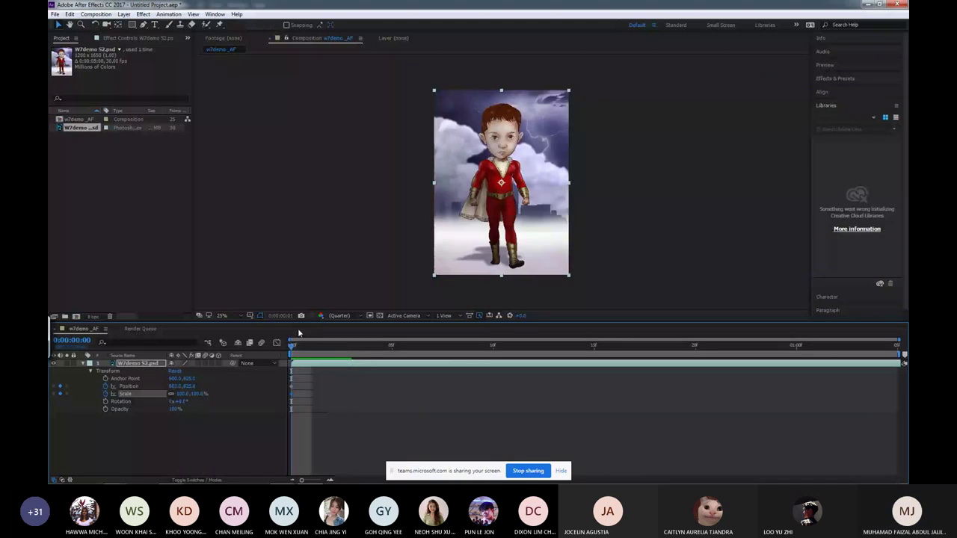
Move the playhead to 0:00:01:04, deselect the illustration layer and activate the Type tool.
click(874, 348)
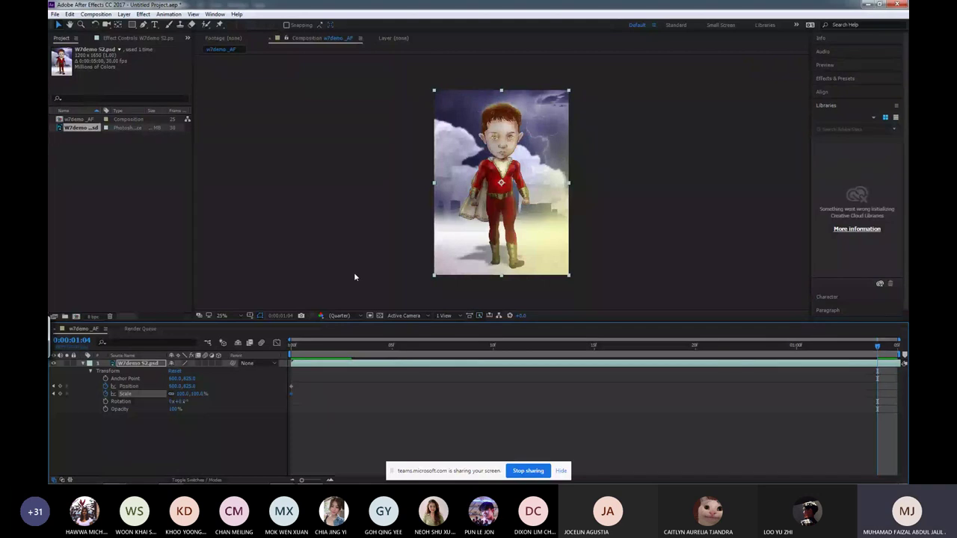
click(574, 93)
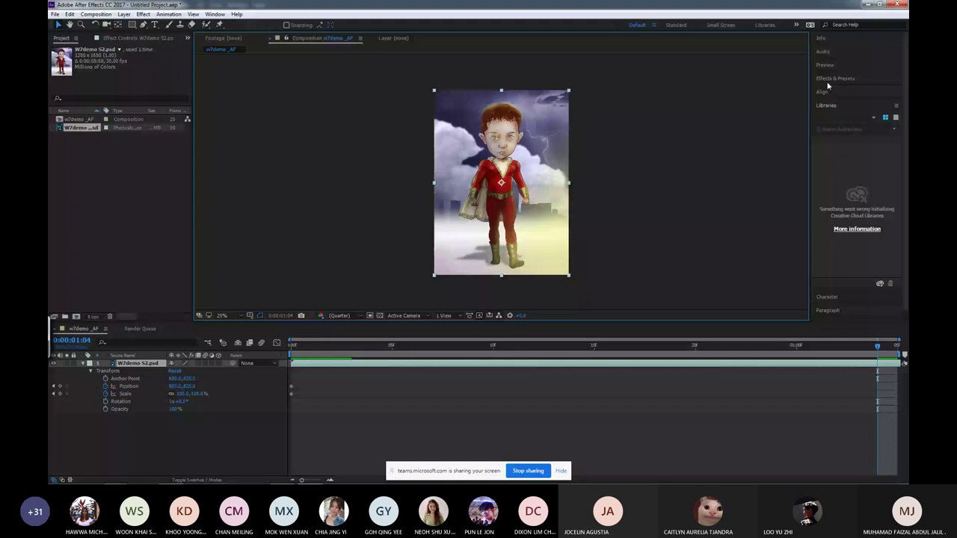
click(215, 14)
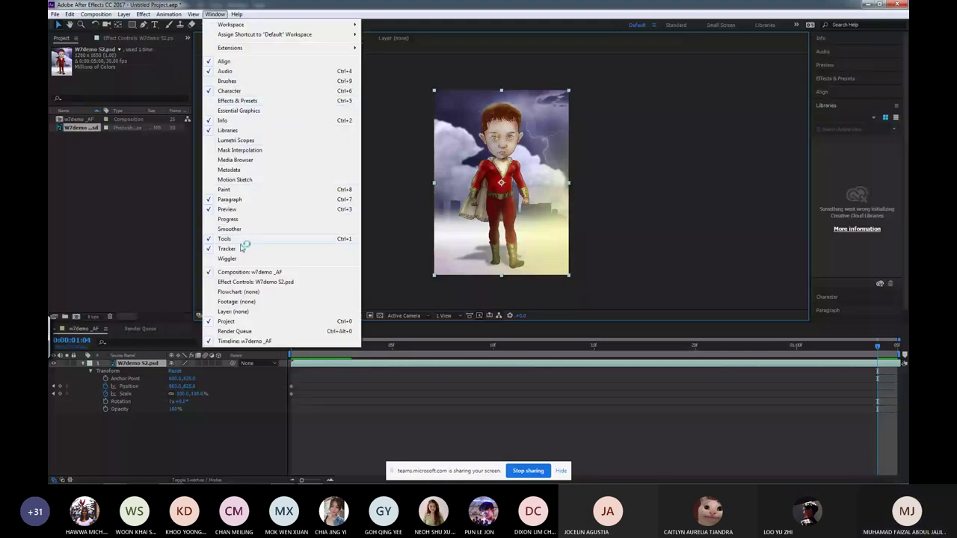
click(756, 109)
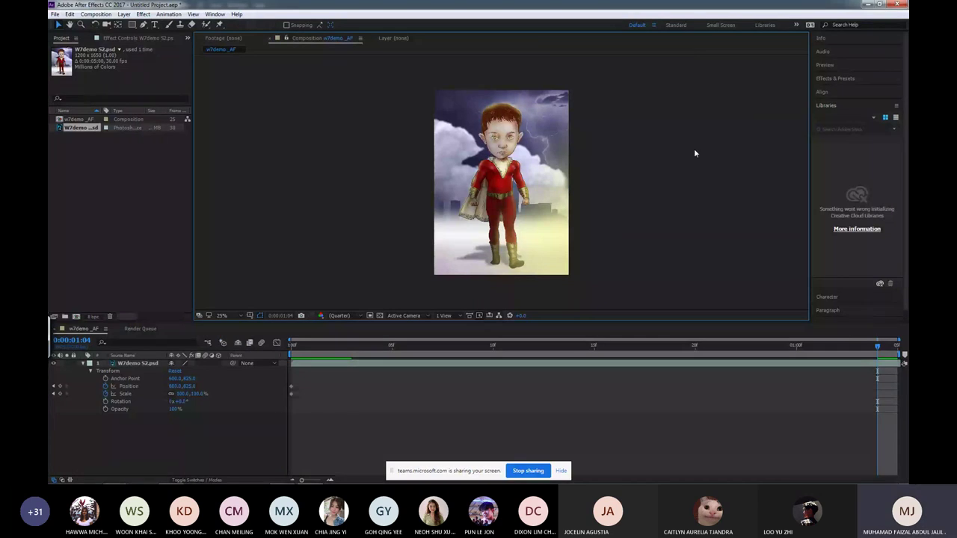
key(ctrl+t)
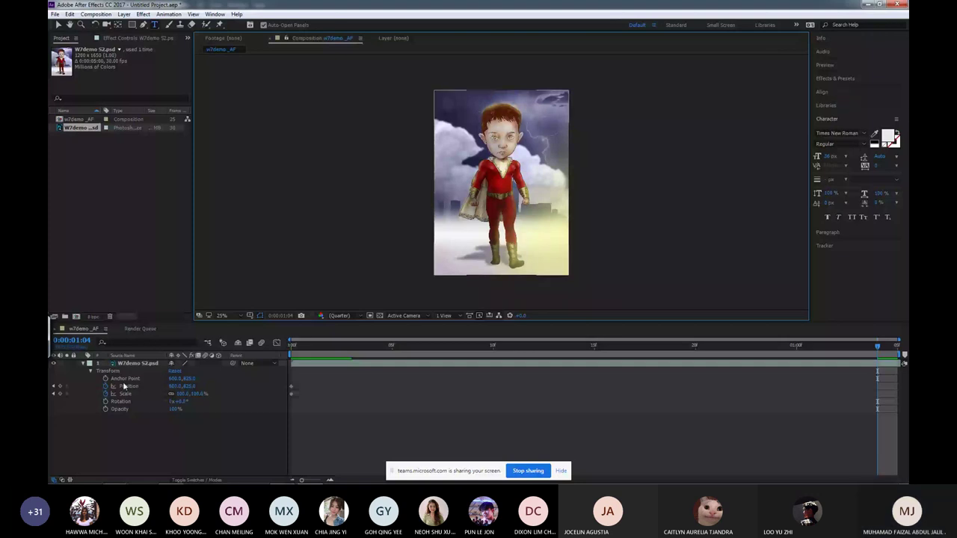
Open the illustration layer's Position coordinates for editing at 0:00:01:04.
click(176, 385)
key(Tab)
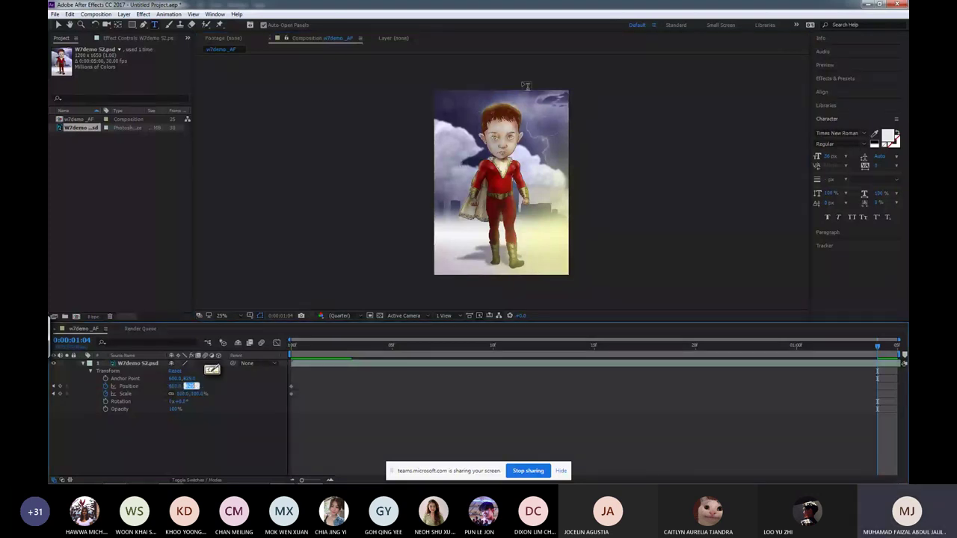
click(367, 88)
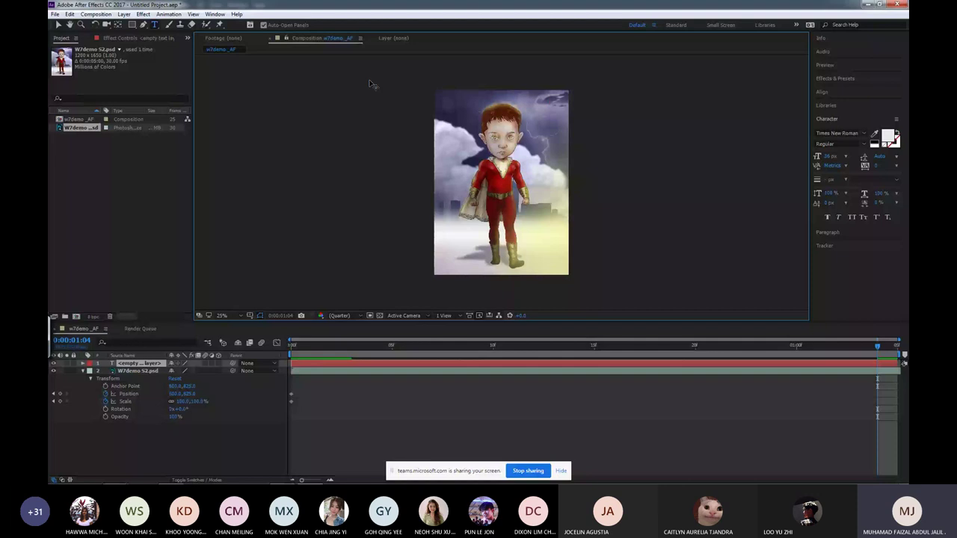
click(214, 14)
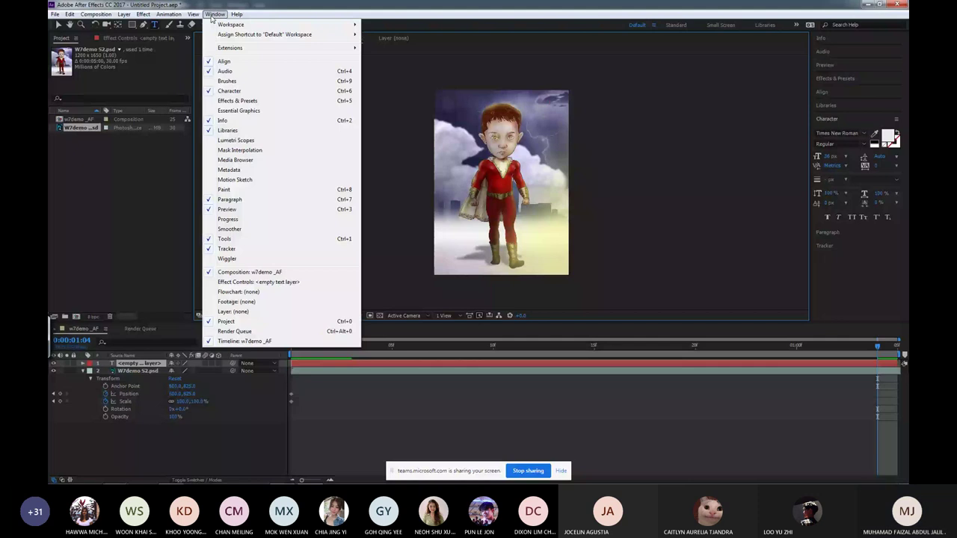
click(432, 7)
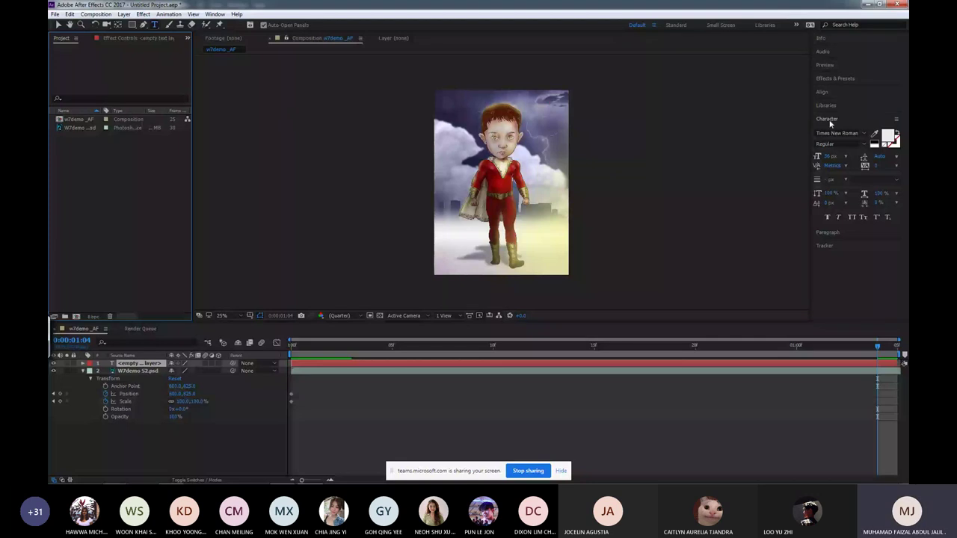
Animate the W7demo S2.psd layer's Scale from about 111% on the first frame to about 102% at 0:00:01:04.
key(space)
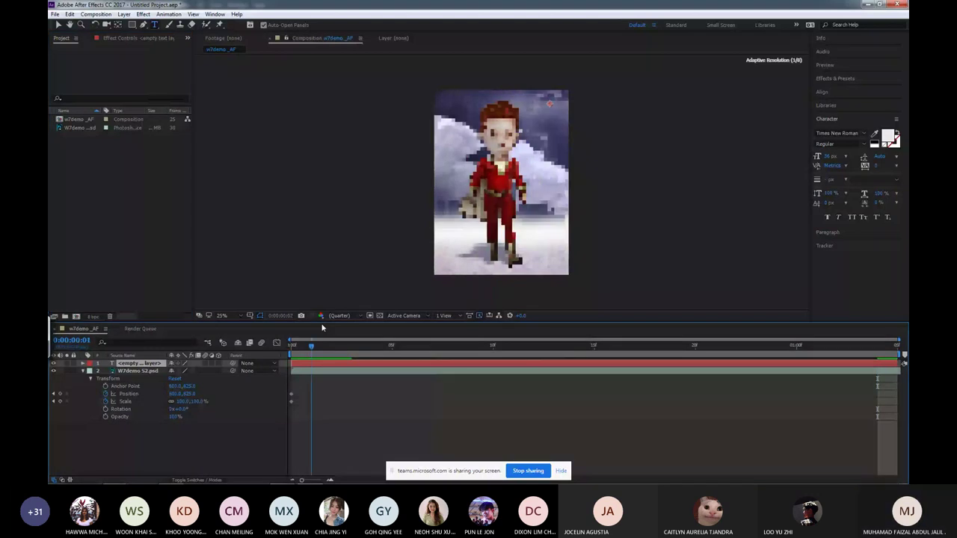
click(391, 343)
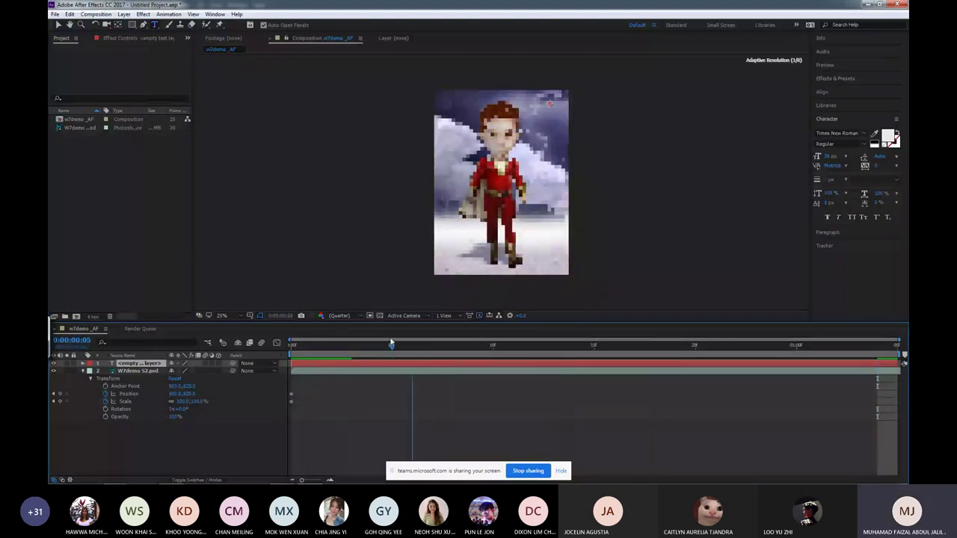
drag(391, 343, 213, 340)
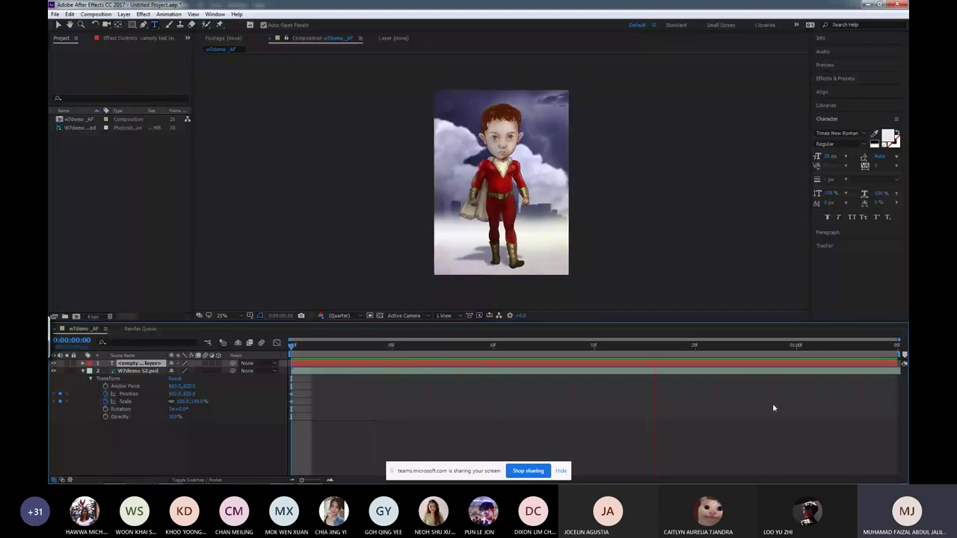
click(311, 345)
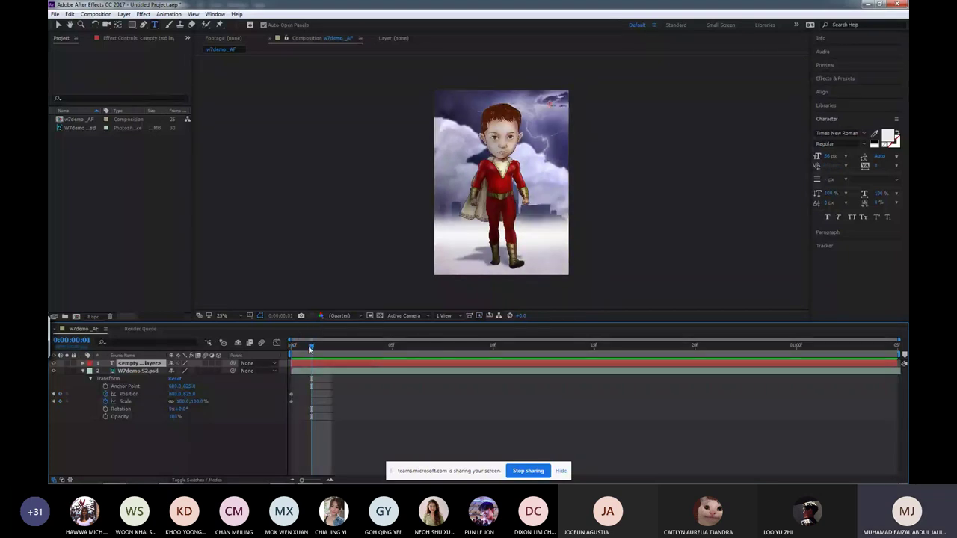
key(Home)
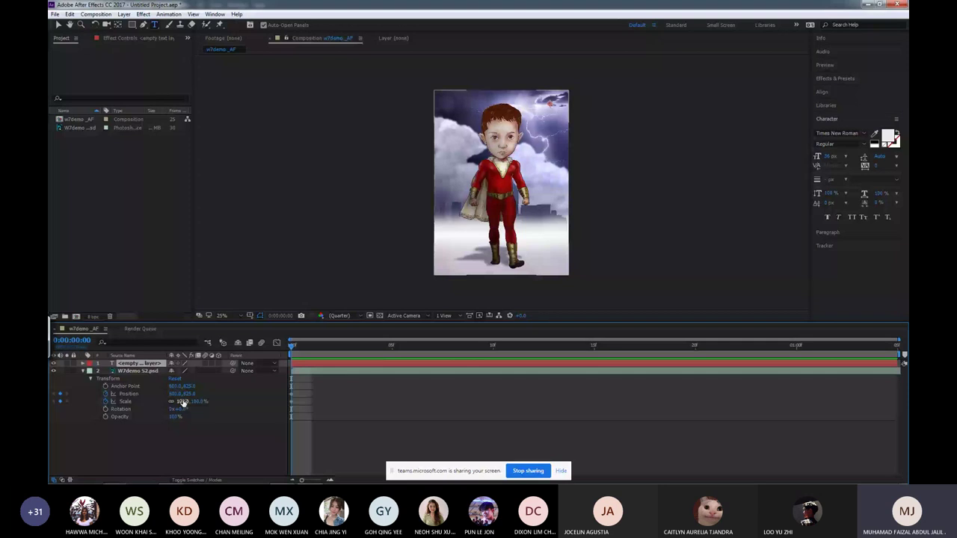
drag(183, 404, 205, 402)
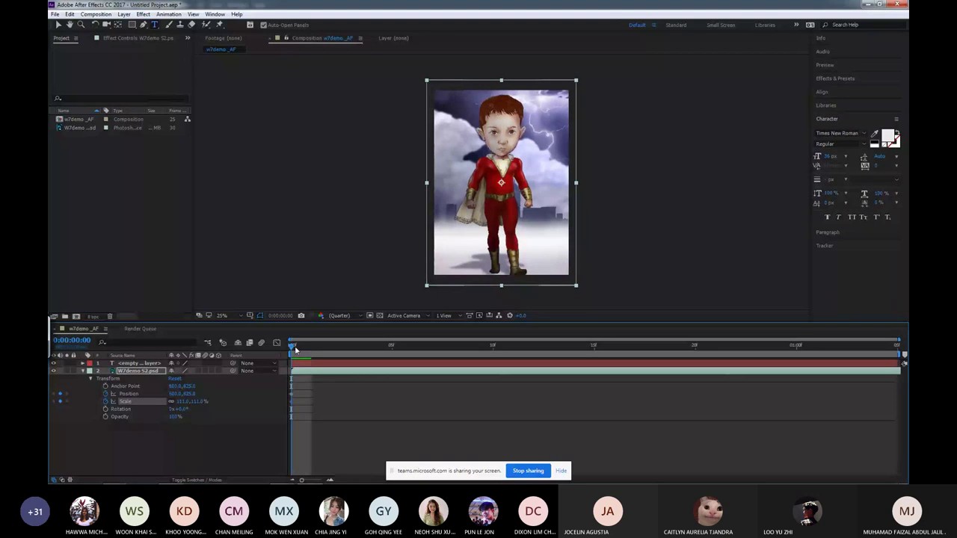
drag(293, 346, 879, 341)
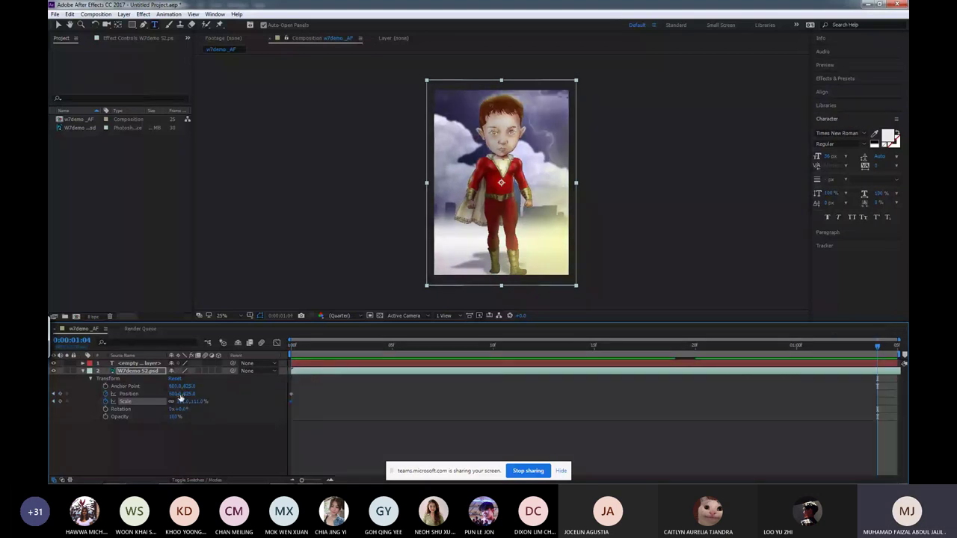
drag(196, 401, 187, 402)
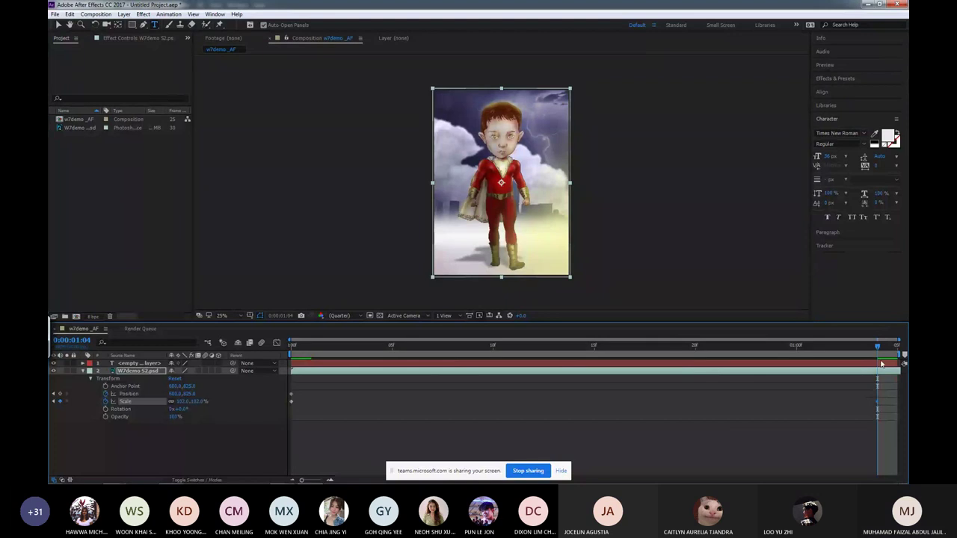
Animate the W7demo S2.psd layer's Position from about 636, 825 on the first frame to 600, 825 at 0:00:01:04.
drag(878, 348, 292, 378)
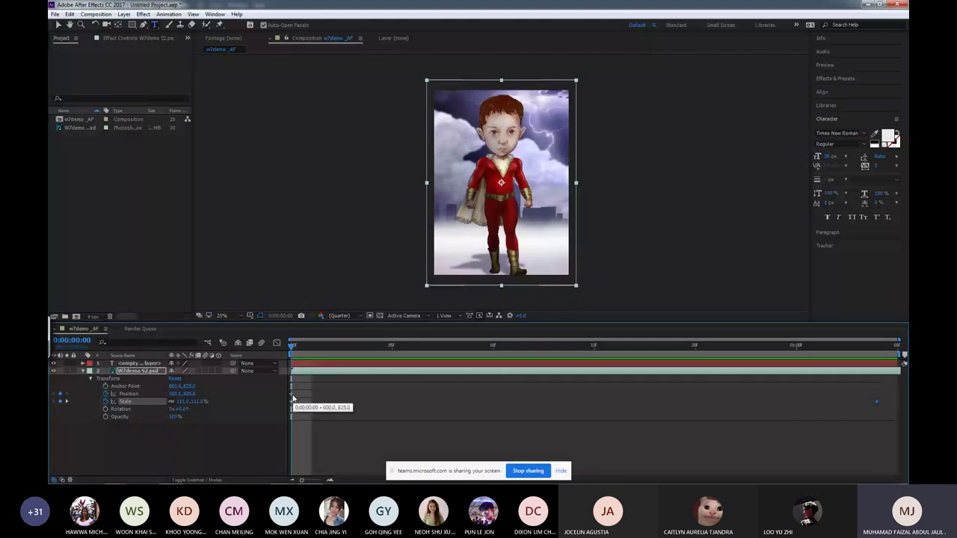
mouse_move(293, 406)
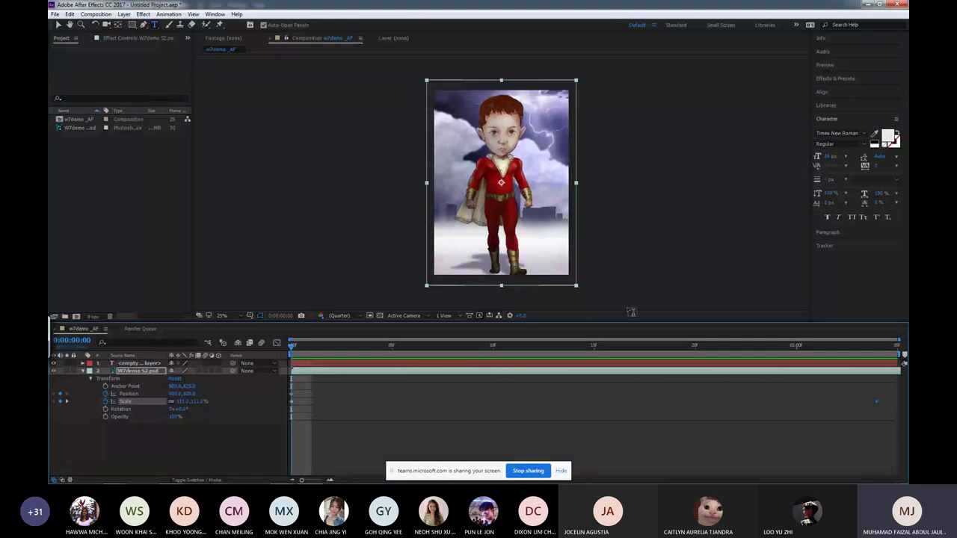
key(End)
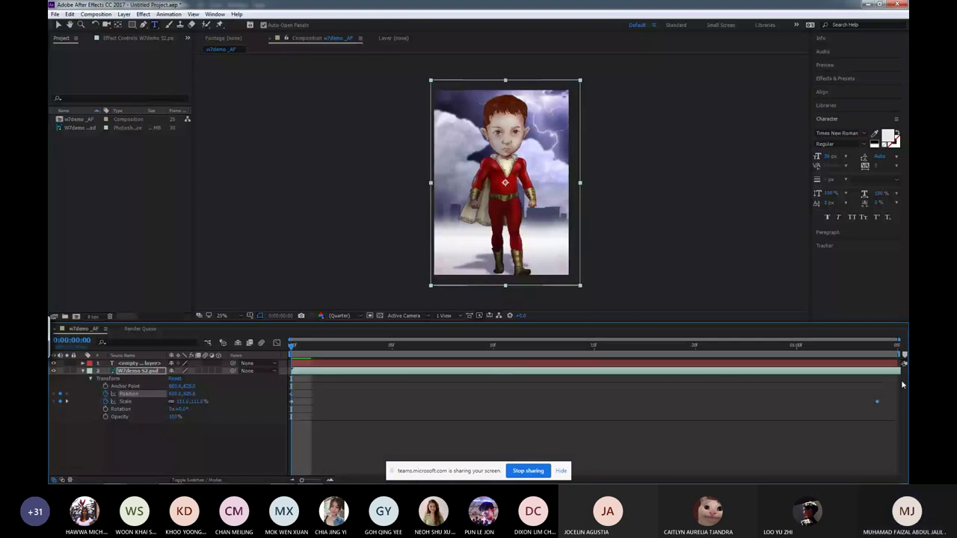
click(881, 346)
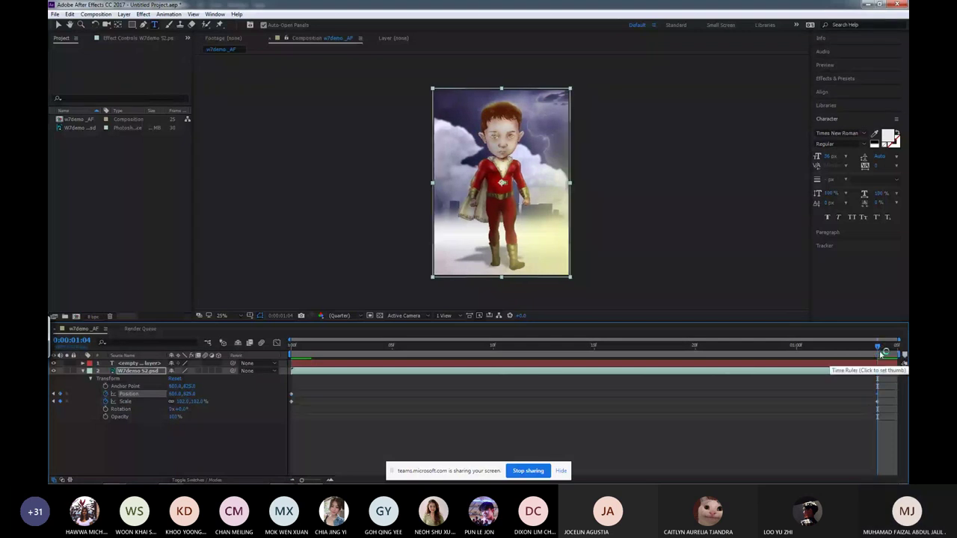
drag(879, 346, 830, 357)
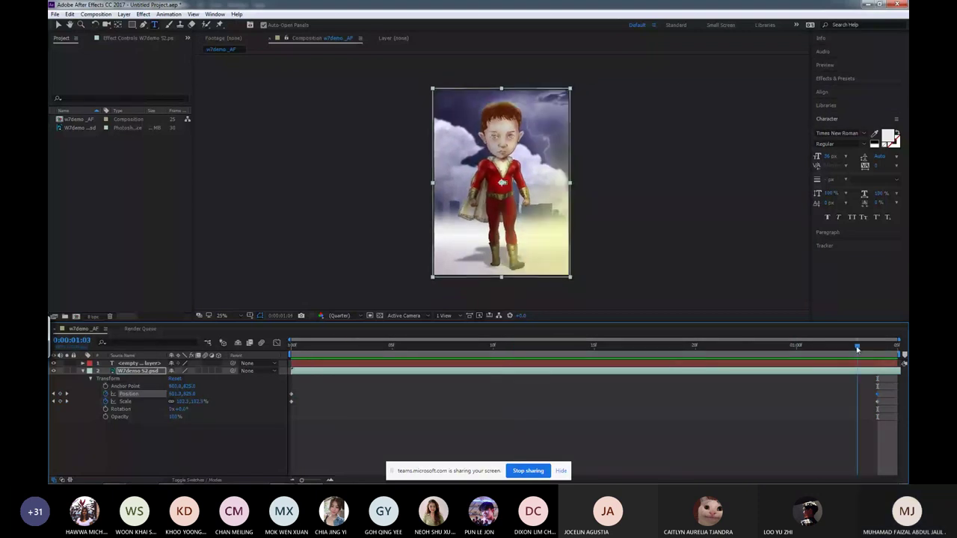
Save the project as "w7_AF demo" in the IVN folder under mrGlobp_art, TaylorsUni, 2020_titmtable_taylors.
key(ctrl+s)
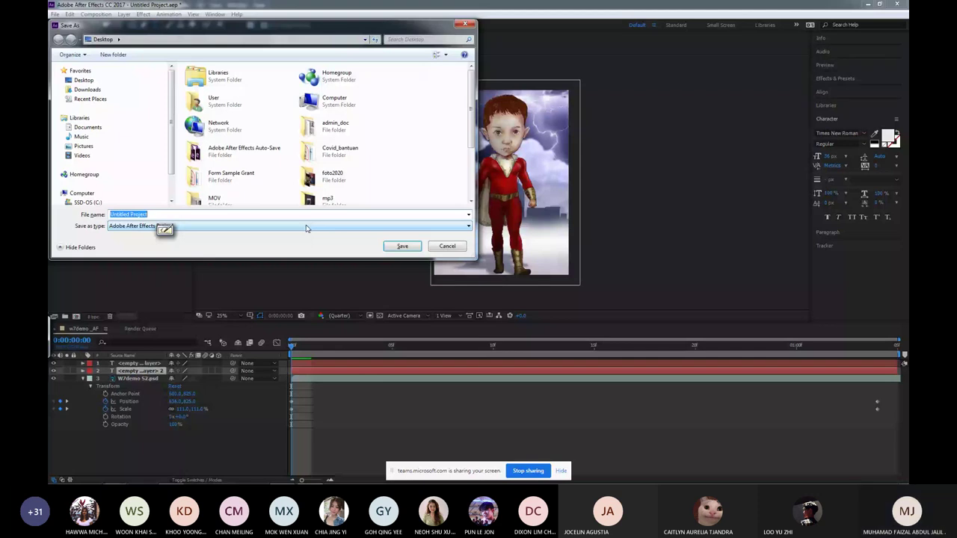
scroll(234, 149, down, 1)
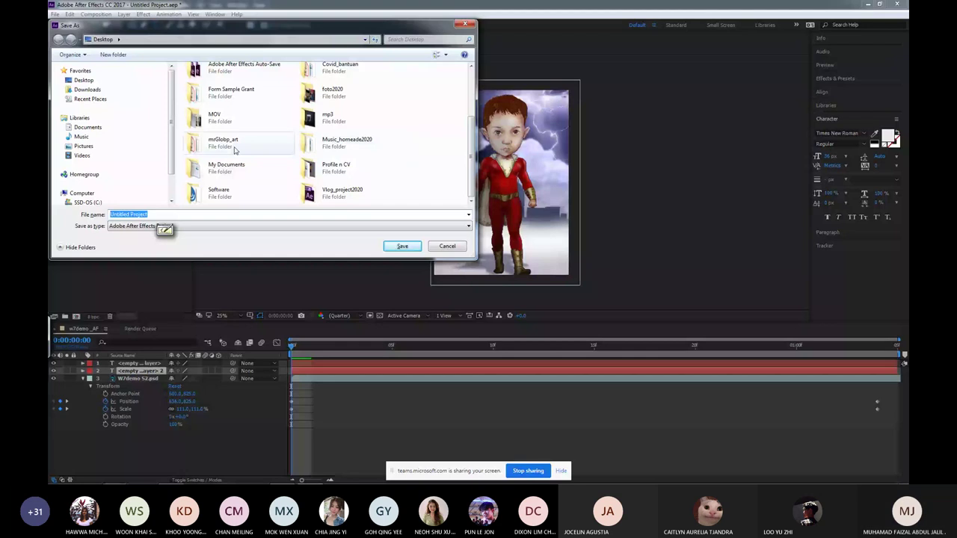
click(227, 150)
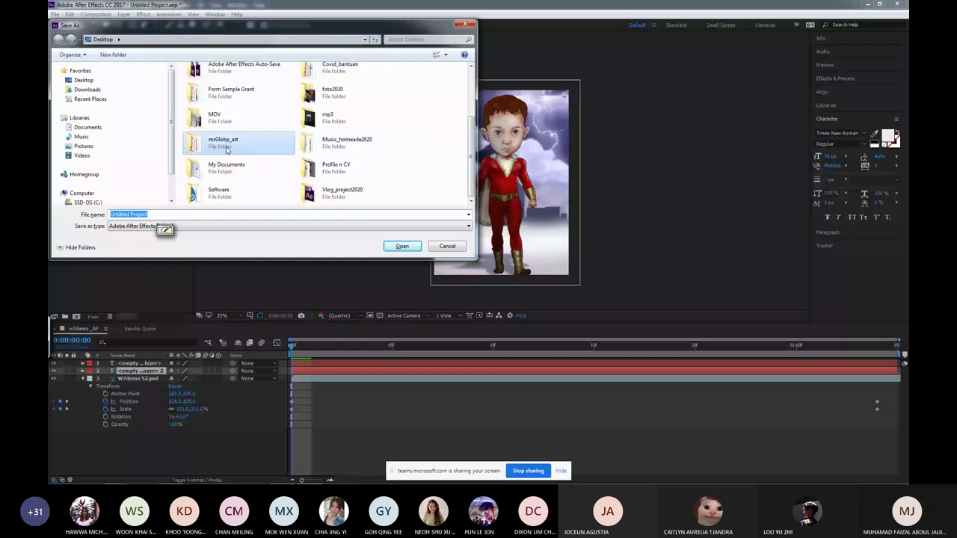
double_click(227, 147)
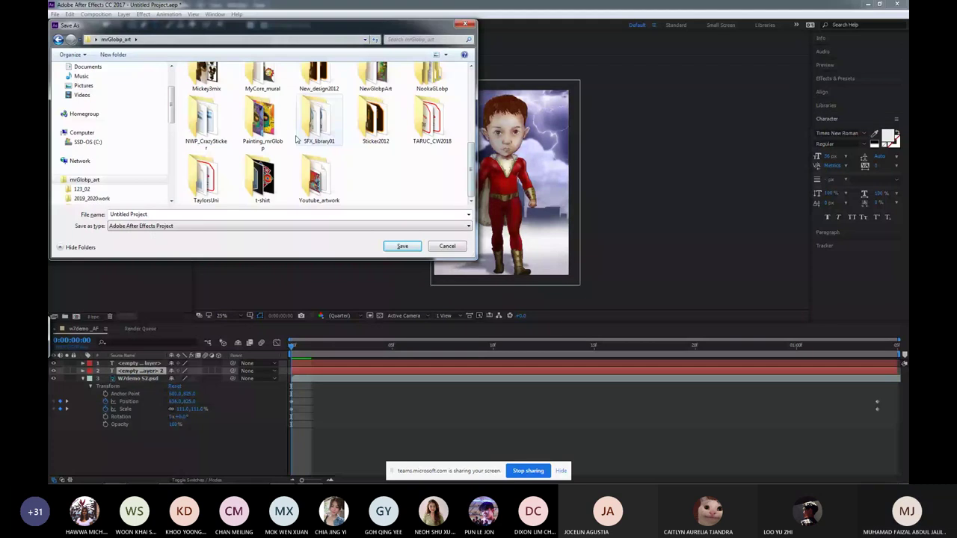
double_click(206, 179)
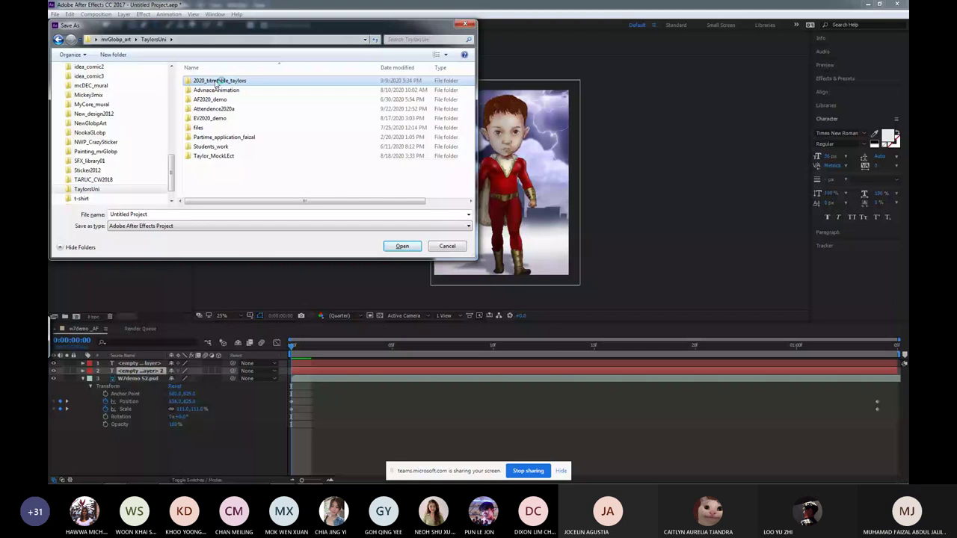
double_click(216, 81)
text(w7)
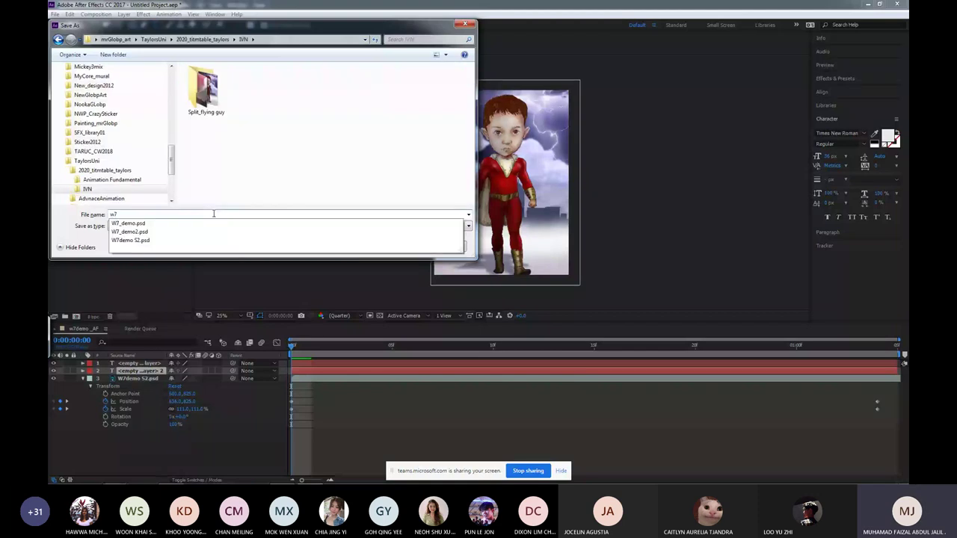
text(_AF)
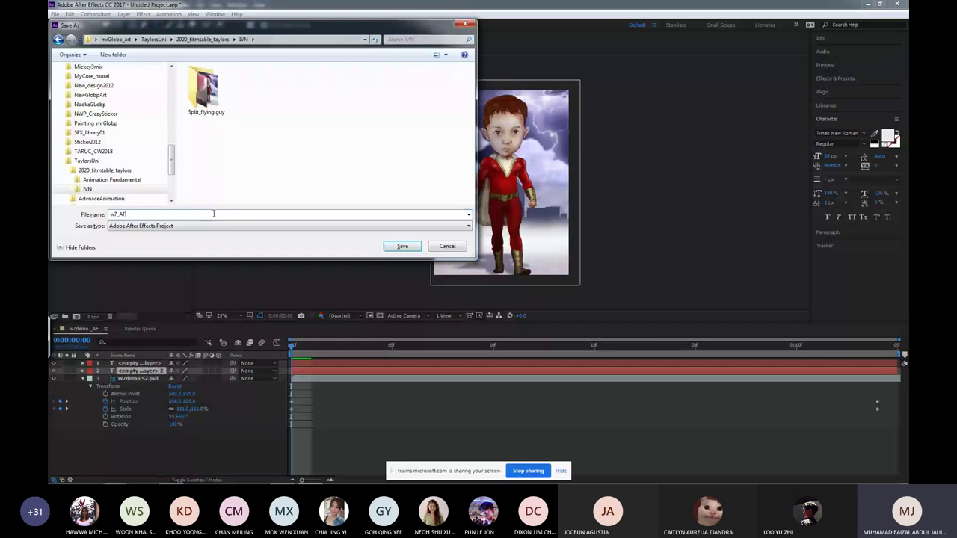
text( demo)
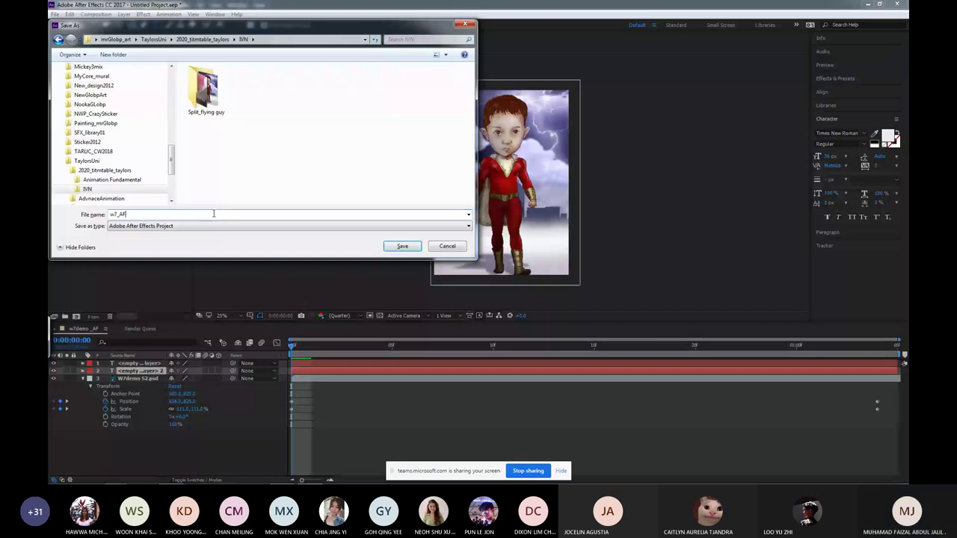
key(Return)
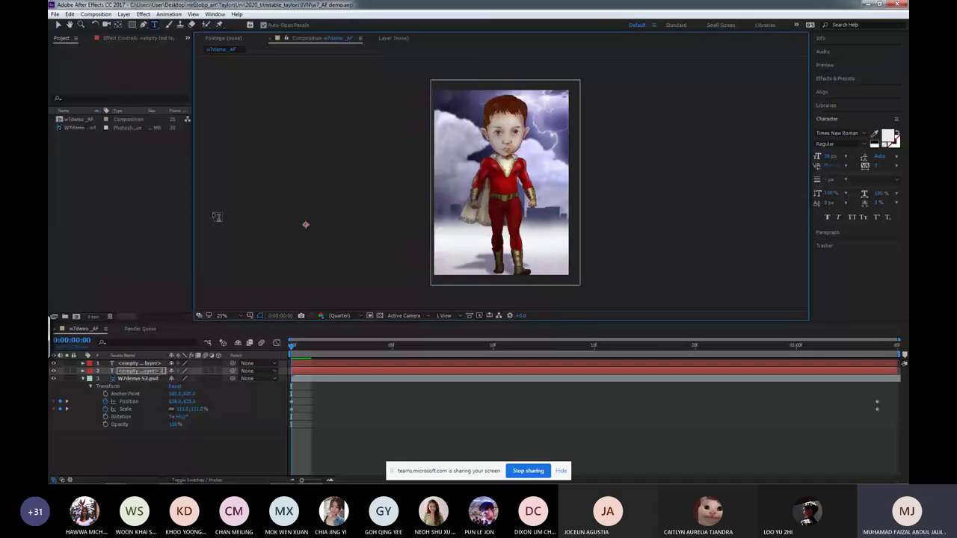
Scrub and play the composition from the first frame to review the character image's scale and position motion.
click(478, 354)
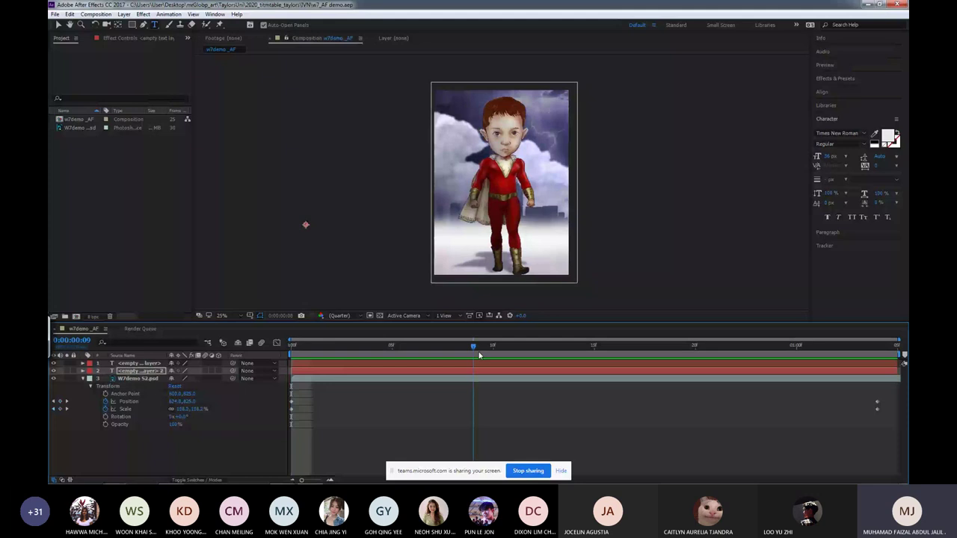
drag(479, 354, 556, 349)
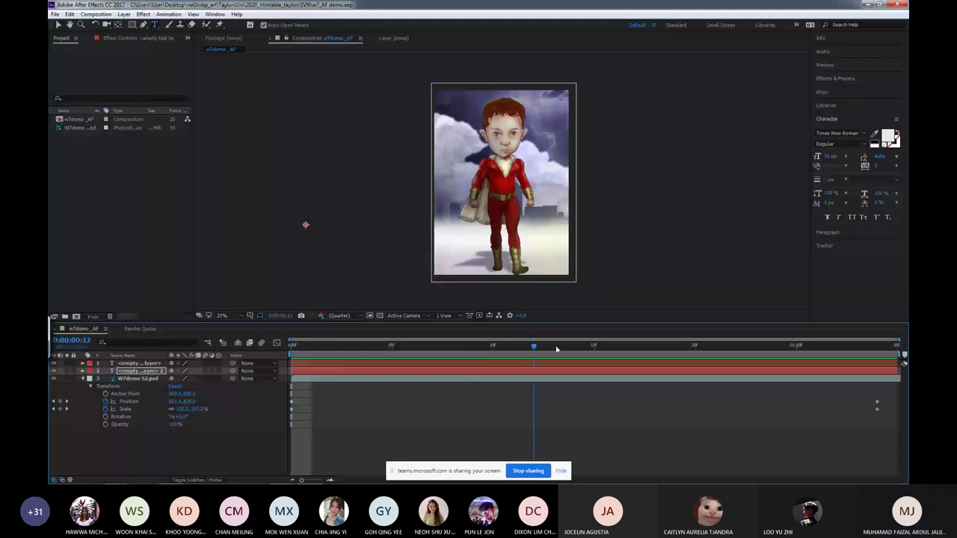
drag(556, 349, 263, 351)
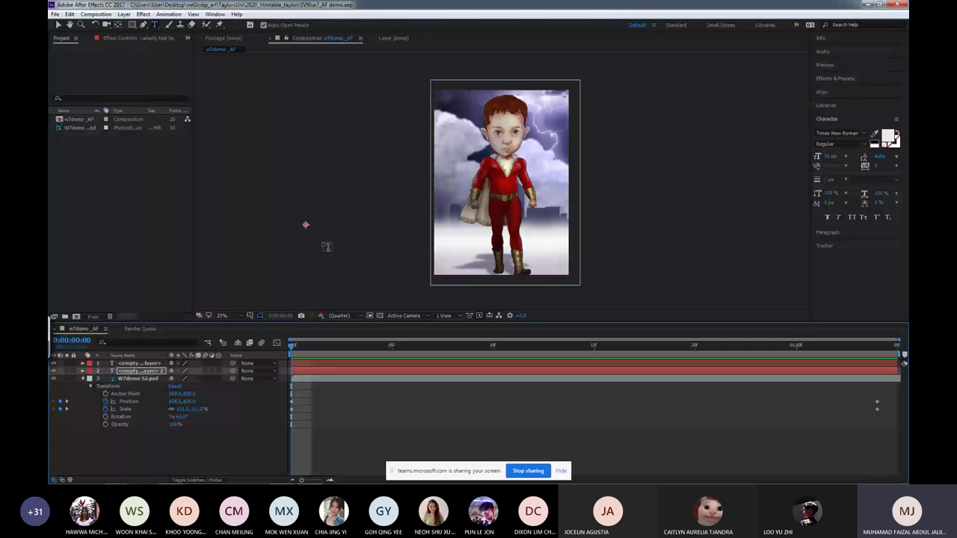
key(v)
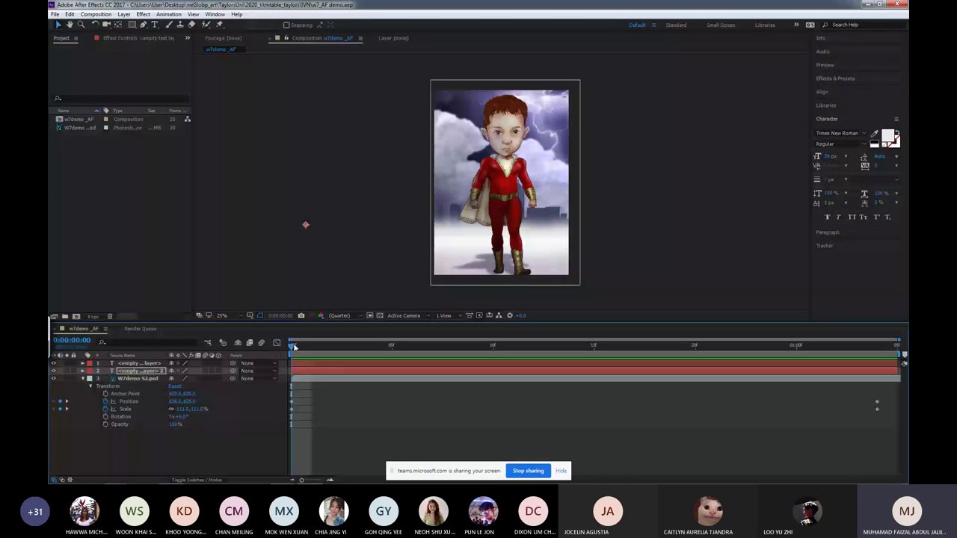
drag(293, 347, 379, 348)
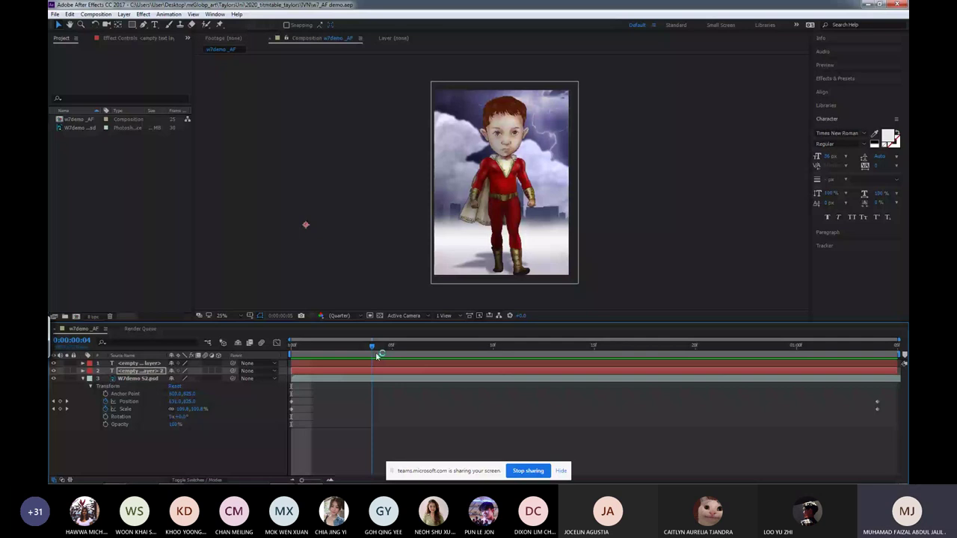
key(Home)
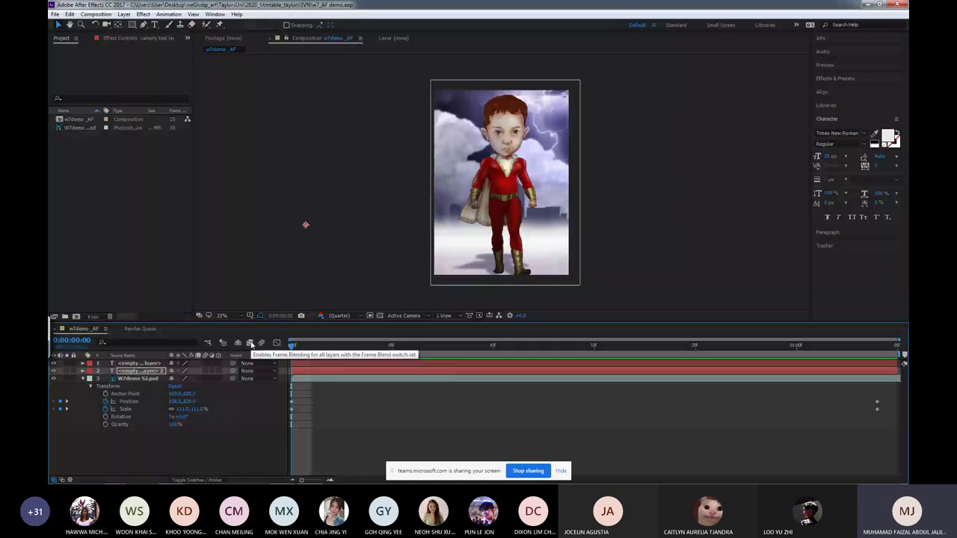
key(space)
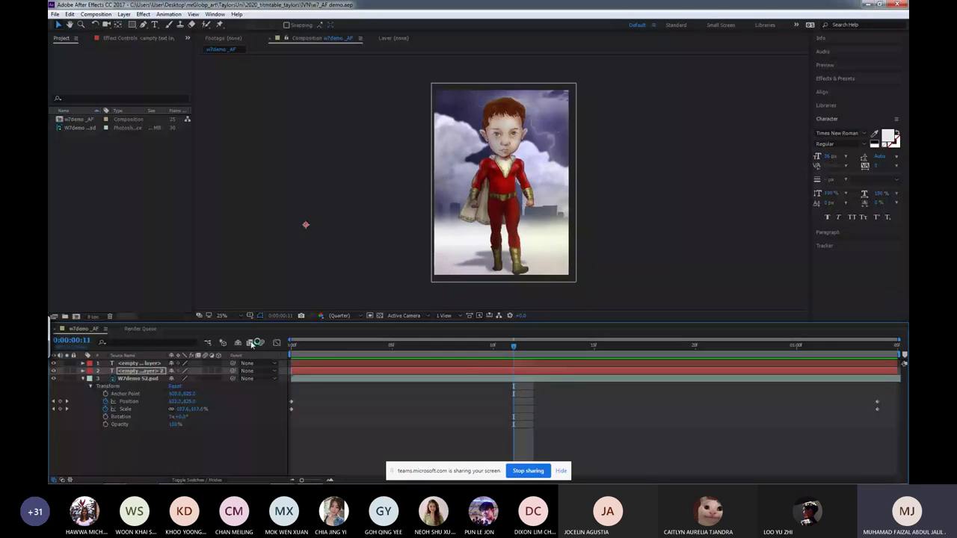
Set the w7demo _AF composition's duration to 0:00:05:05.
click(138, 378)
click(96, 15)
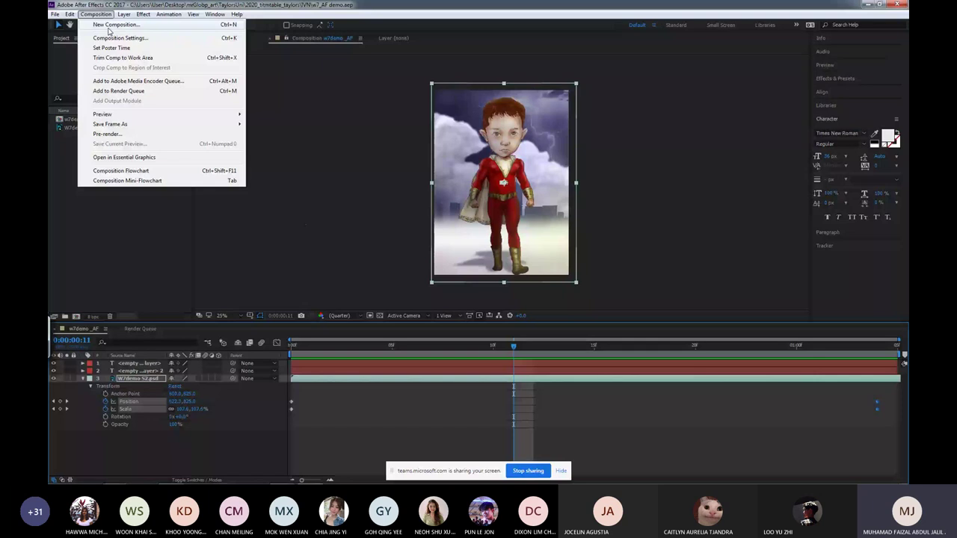
click(113, 37)
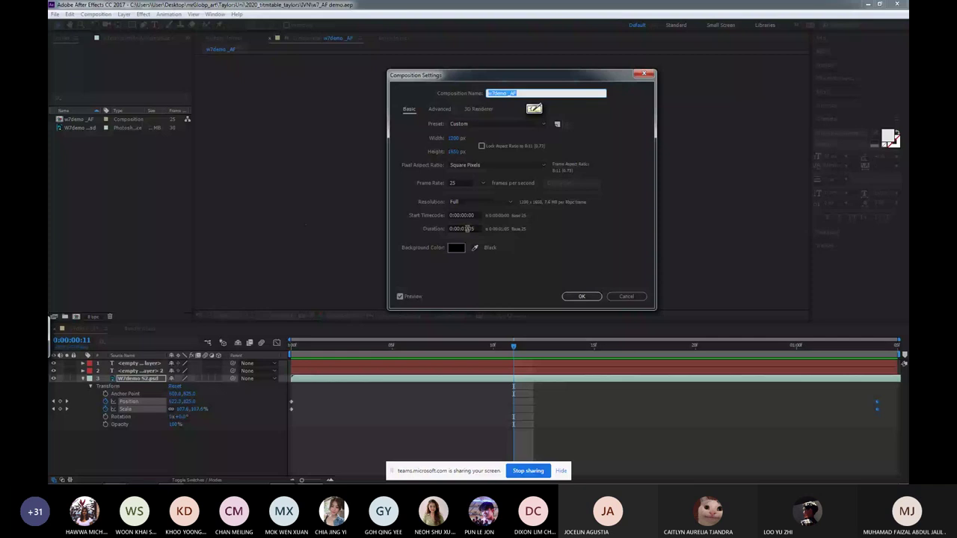
click(467, 229)
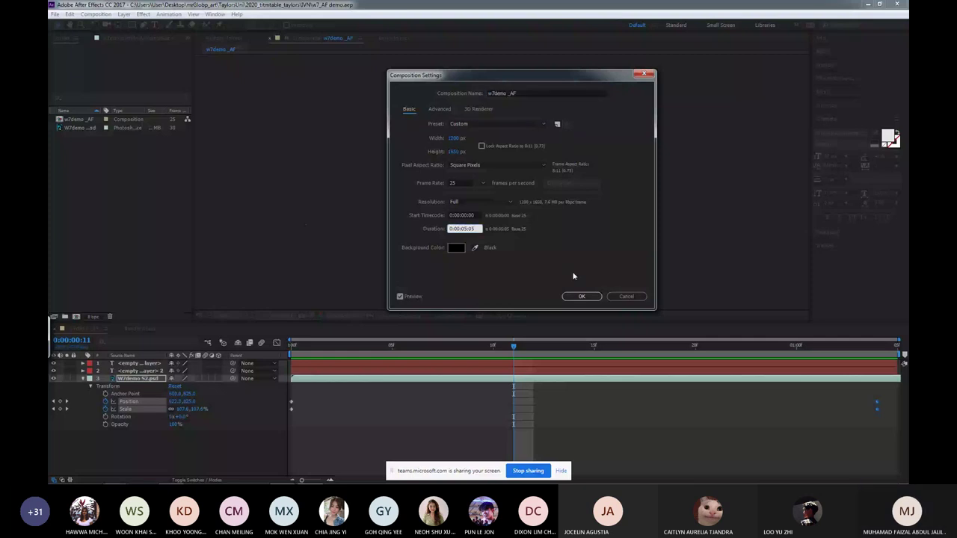
click(580, 296)
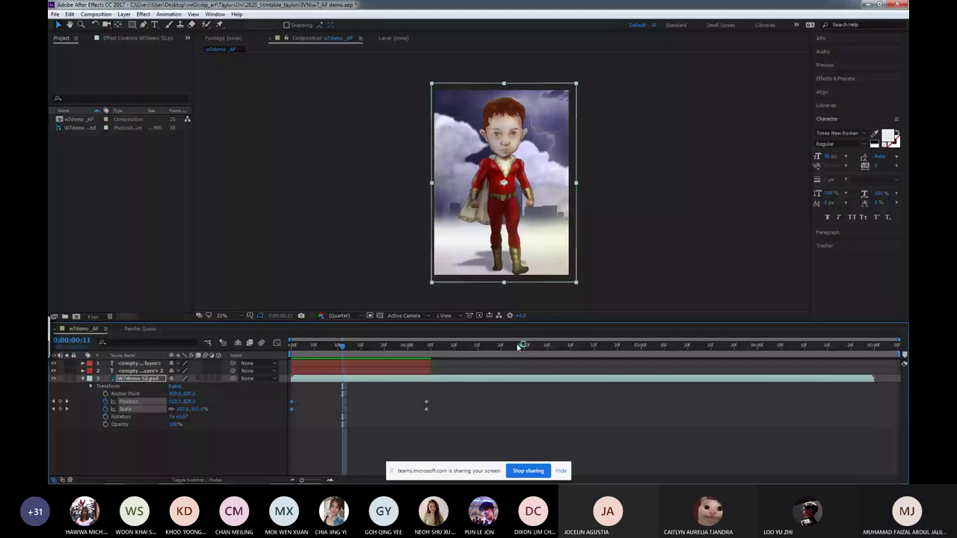
Copy the first frame's Position and Scale keyframes to 0:00:02:10, then check the motion and return to the first frame.
click(574, 347)
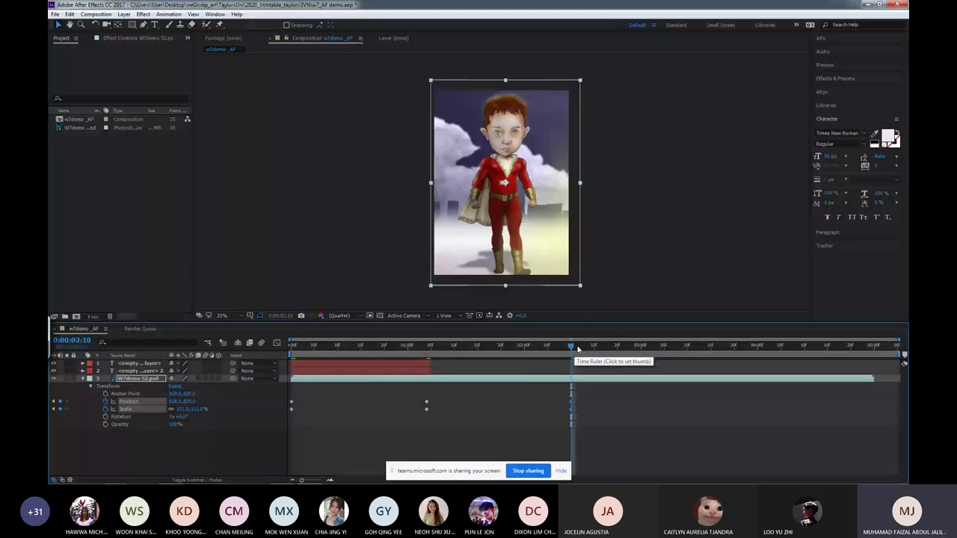
drag(577, 349, 450, 381)
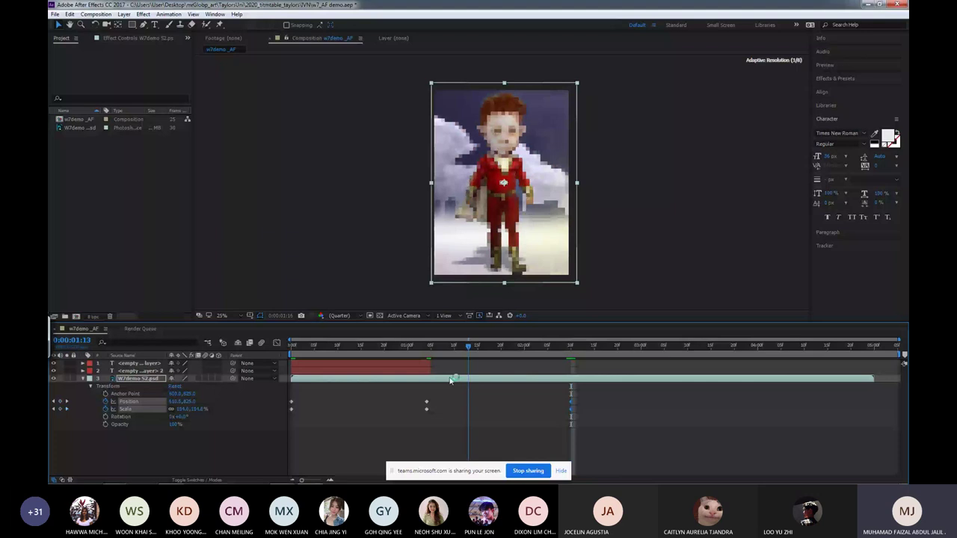
click(416, 396)
key(Home)
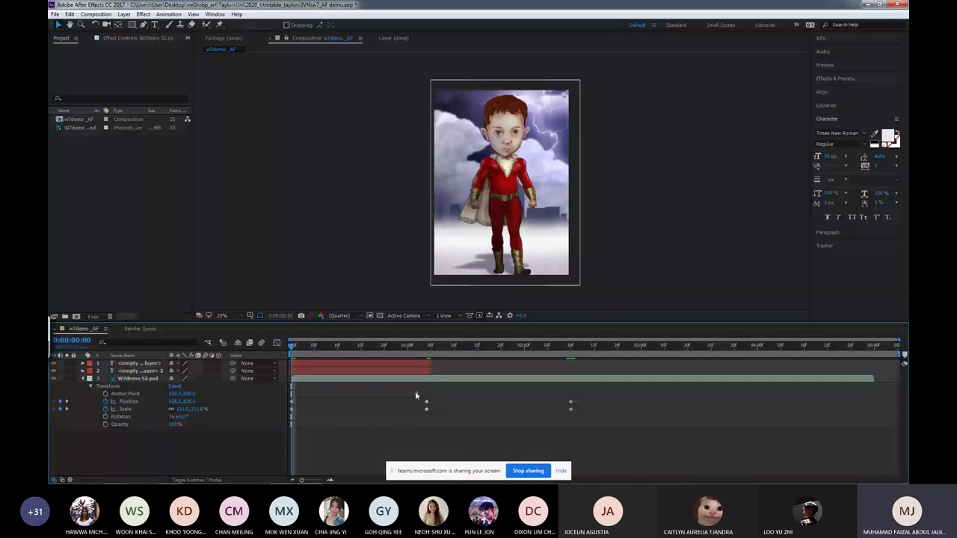
Retime the middle Position and Scale keyframes to about 0:00:02:17 and the last pair to the composition's end, and preview the motion.
drag(415, 391, 580, 414)
drag(571, 409, 697, 409)
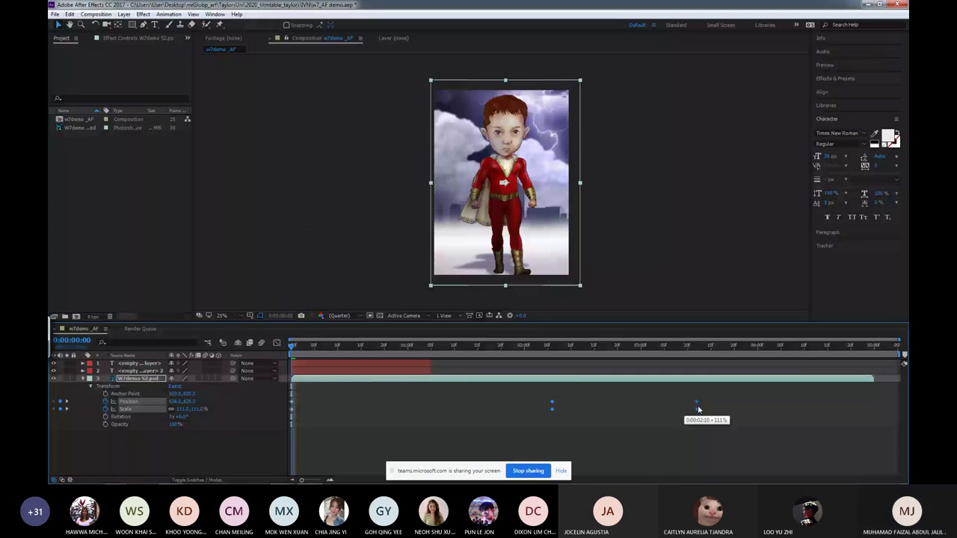
key(shift+F3)
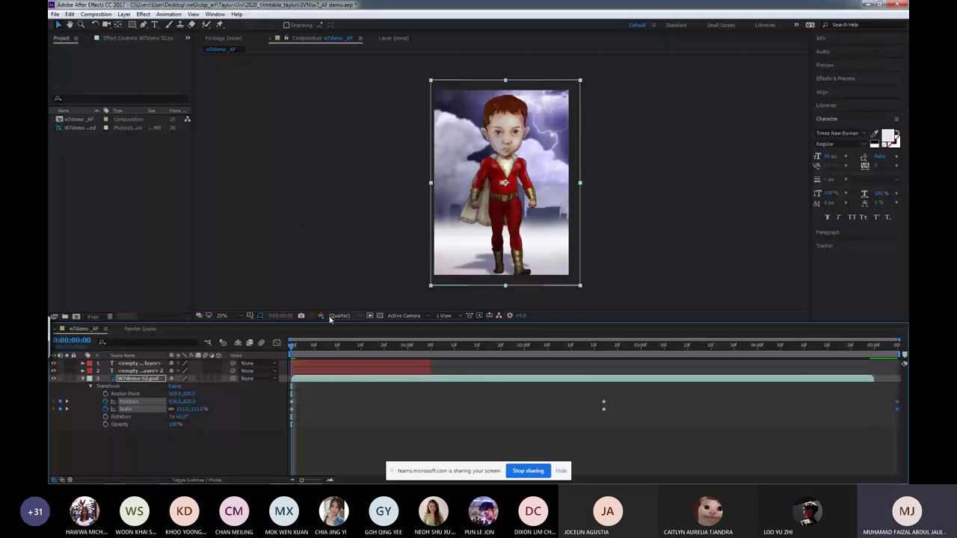
key(space)
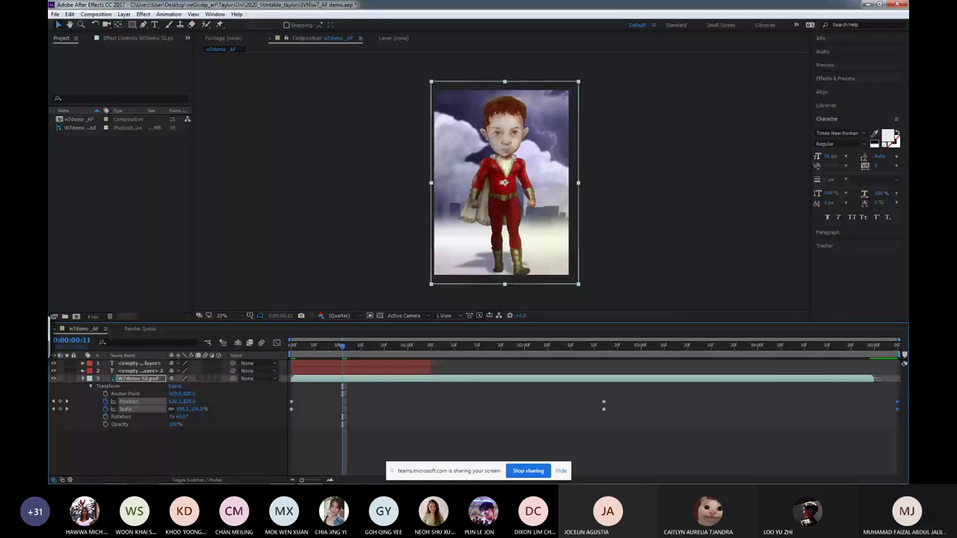
Line up the last Position and Scale keyframes with 0:00:05:00, where the W7demo S2.psd layer ends.
click(838, 379)
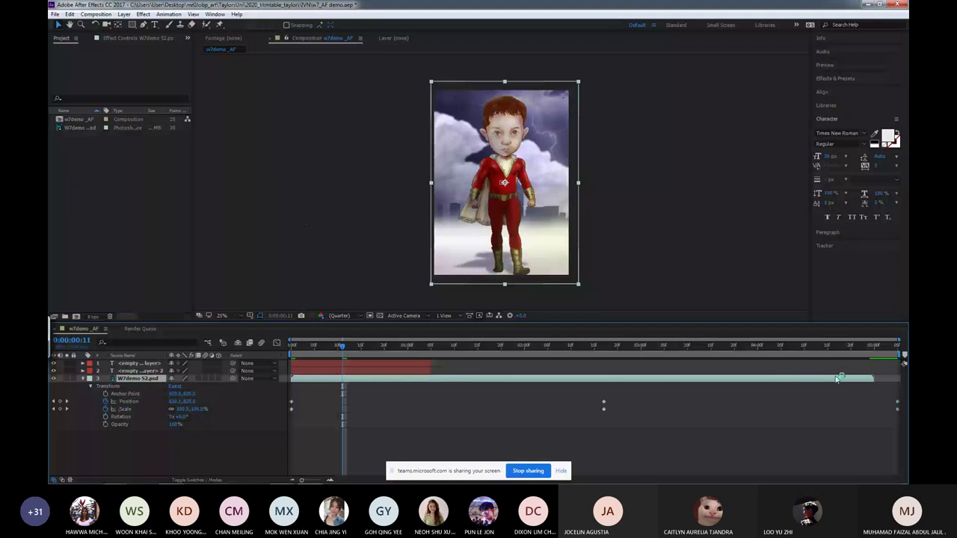
click(850, 348)
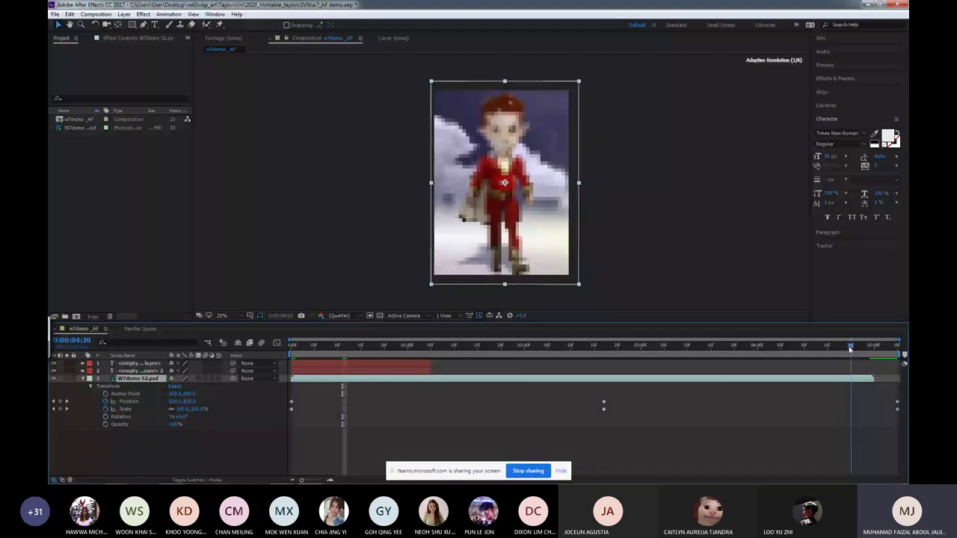
drag(850, 349, 874, 353)
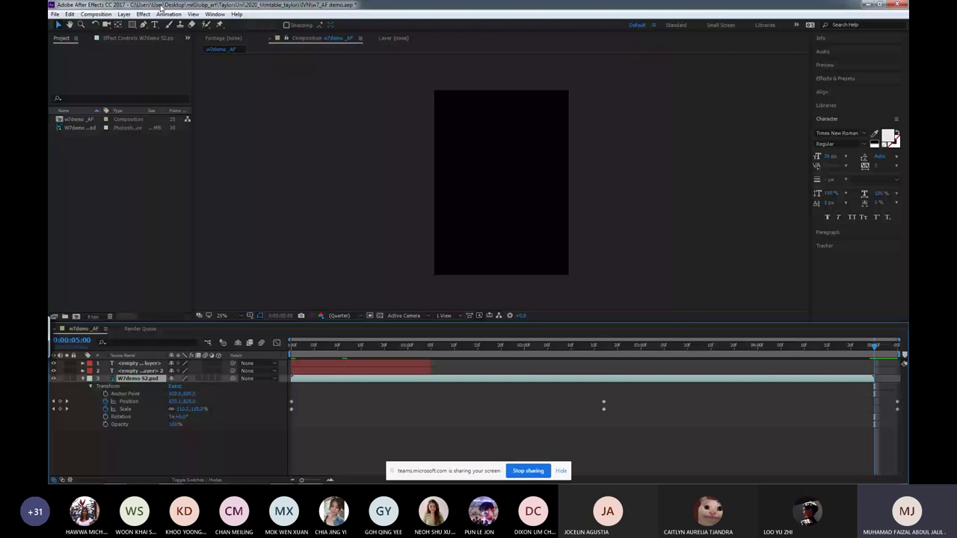
click(96, 14)
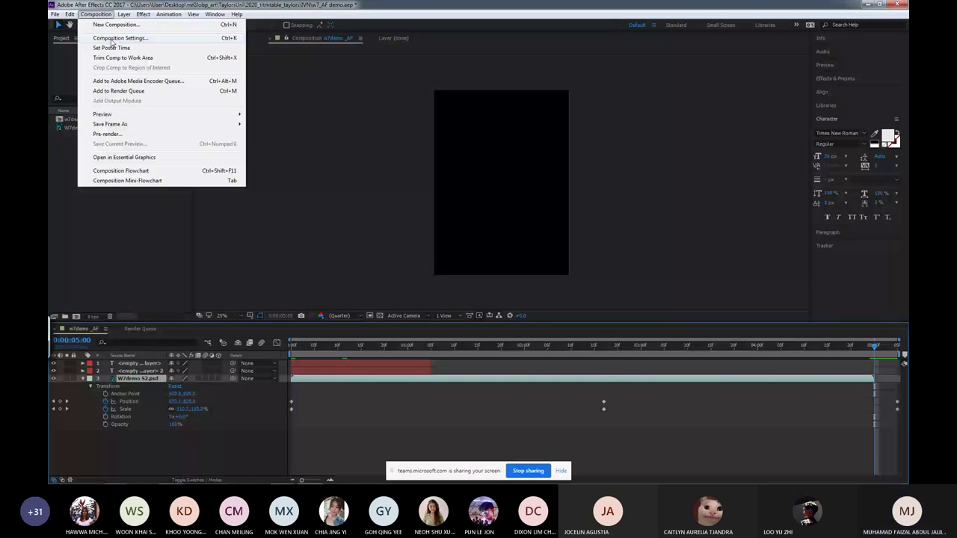
click(113, 38)
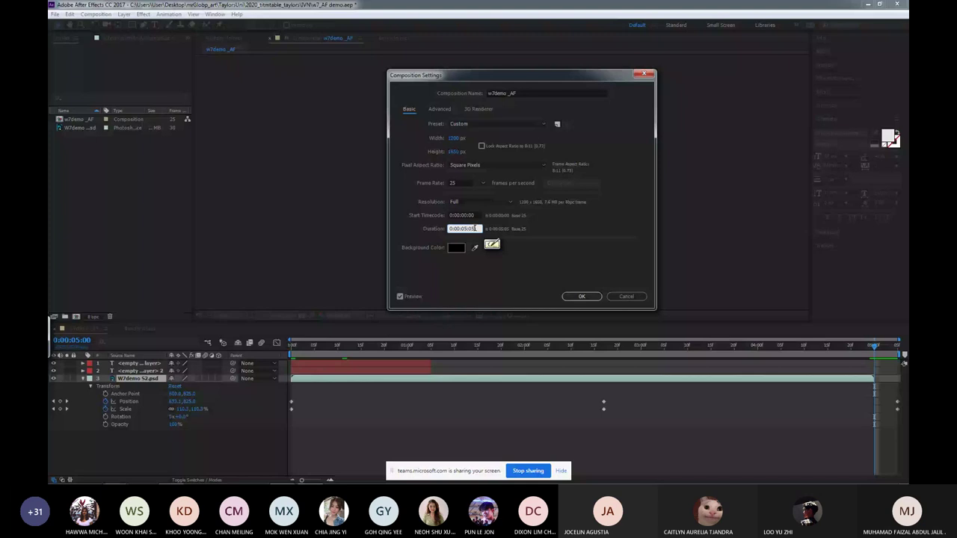
click(626, 296)
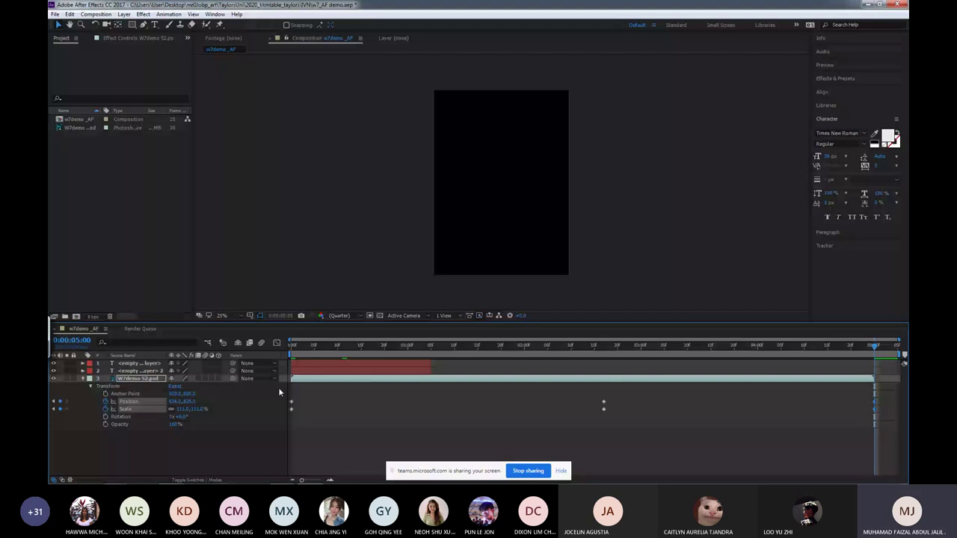
Shorten the composition's duration to 0:00:05:00.
click(96, 15)
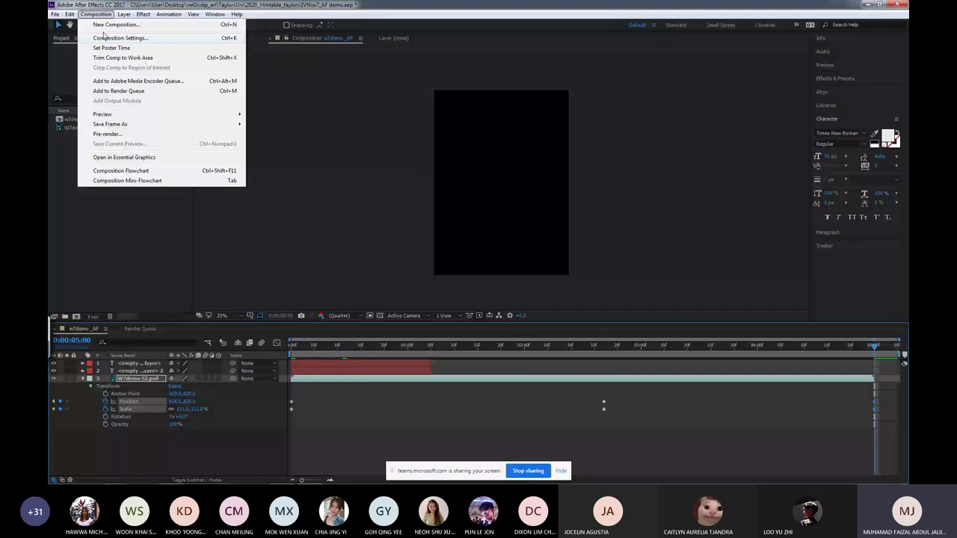
click(105, 38)
click(471, 228)
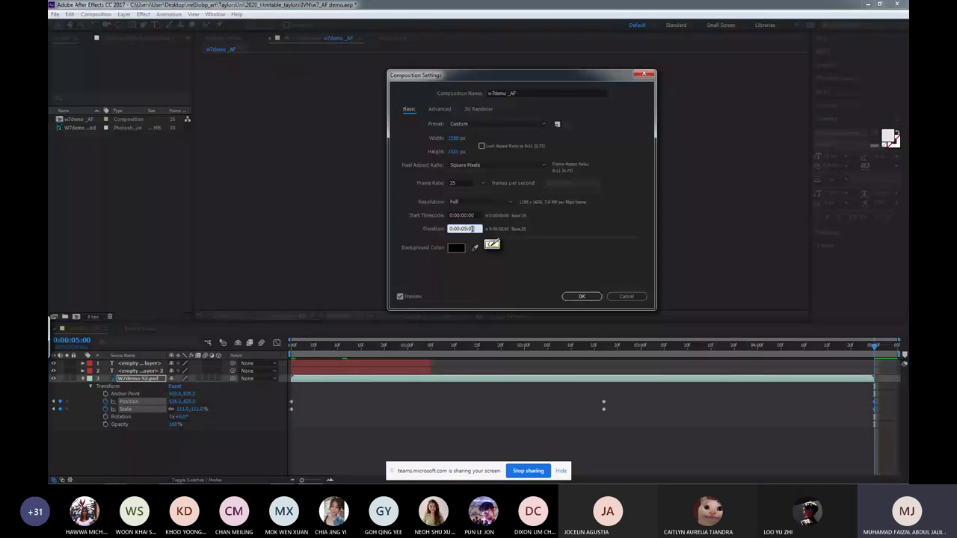
key(Return)
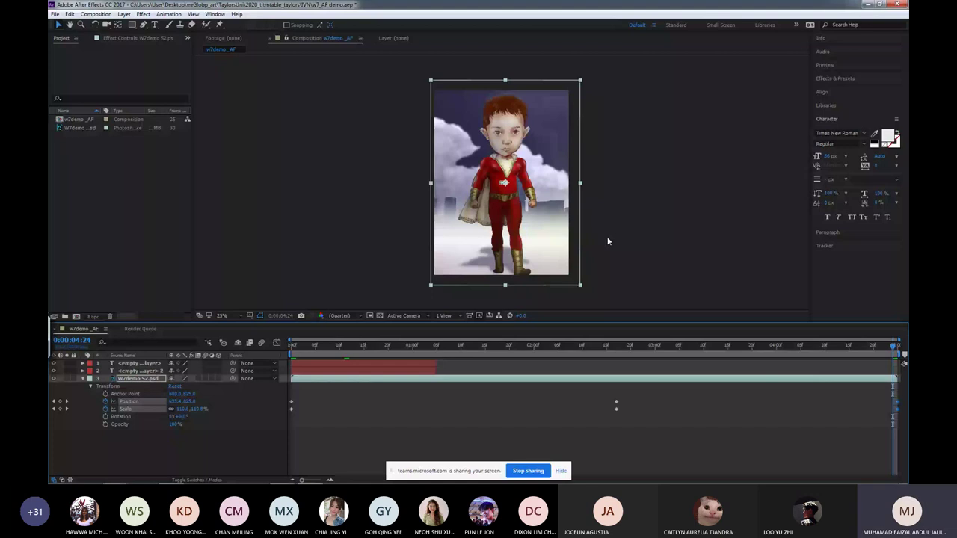
Delete both empty text layers above the W7demo S2.psd layer.
click(410, 362)
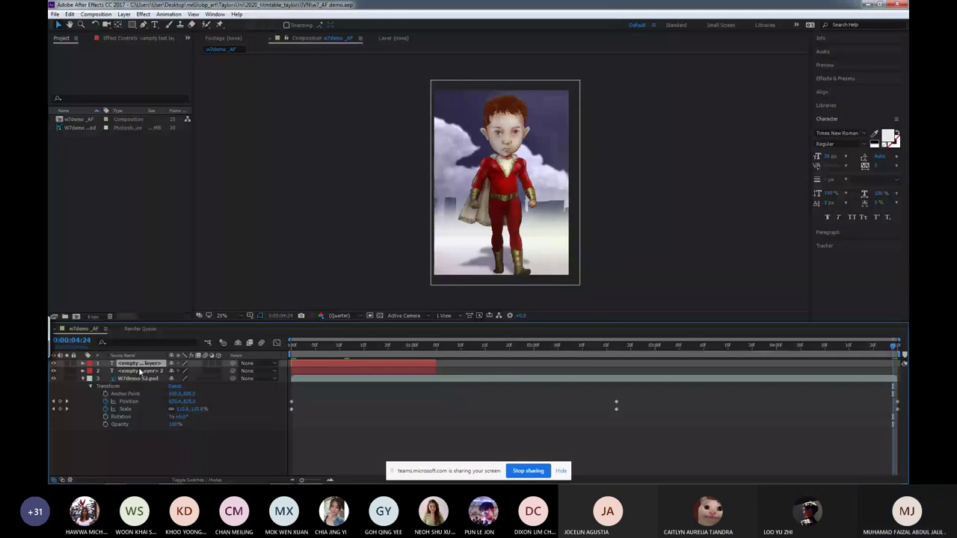
key(Delete)
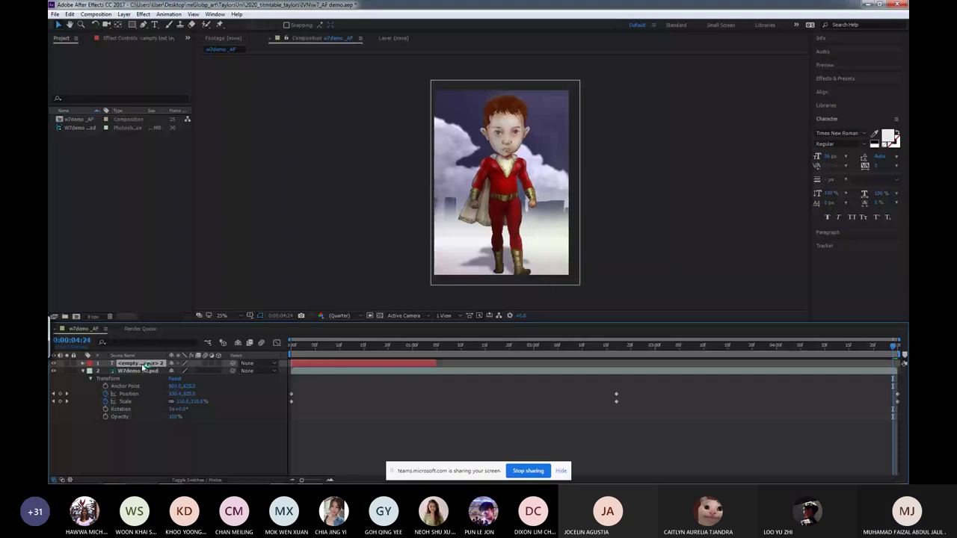
key(Delete)
Scrub the end of the composition and play it from the first frame to review the slower character motion.
drag(894, 345, 887, 323)
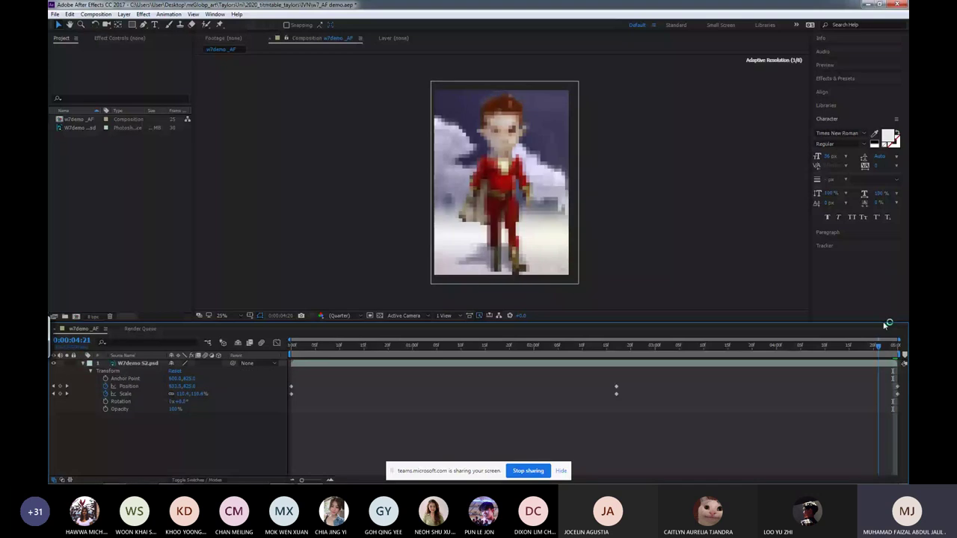
key(Home)
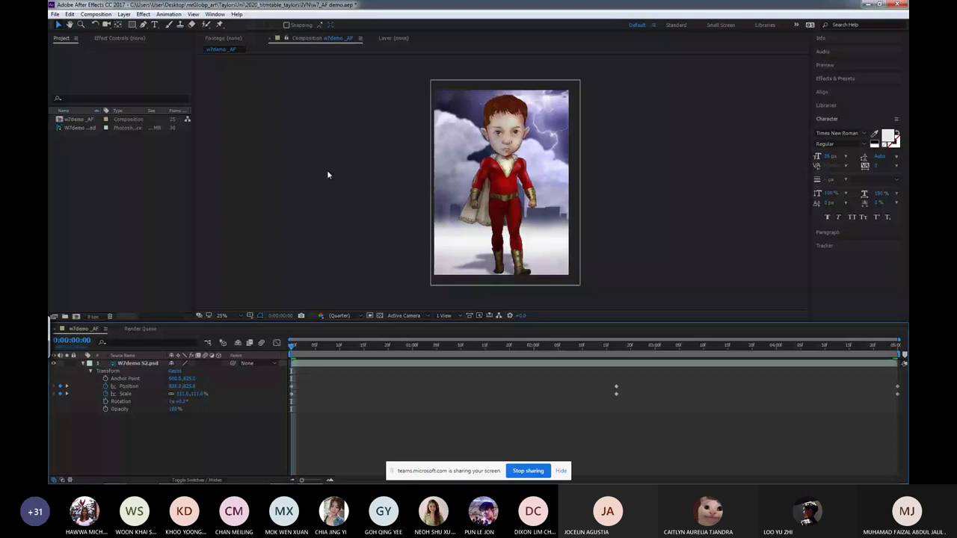
key(space)
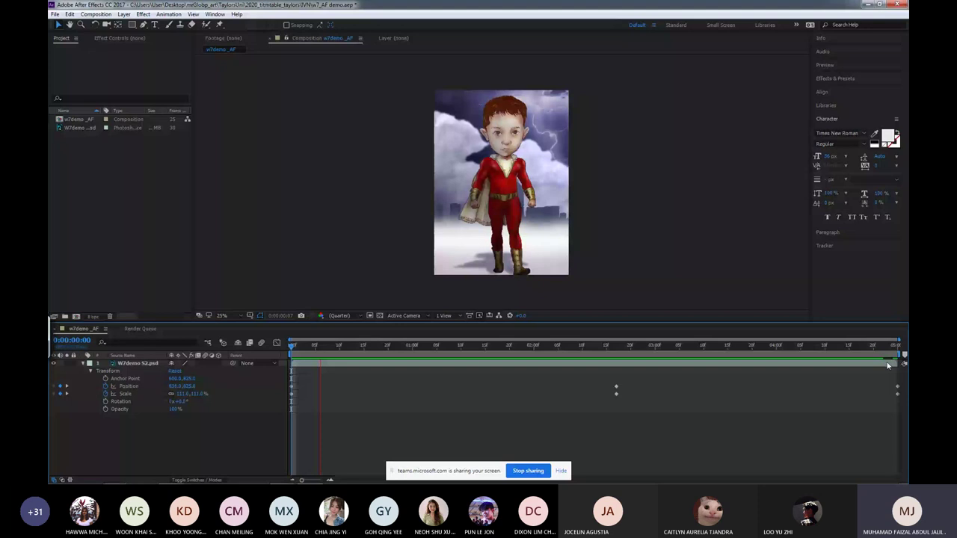
key(space)
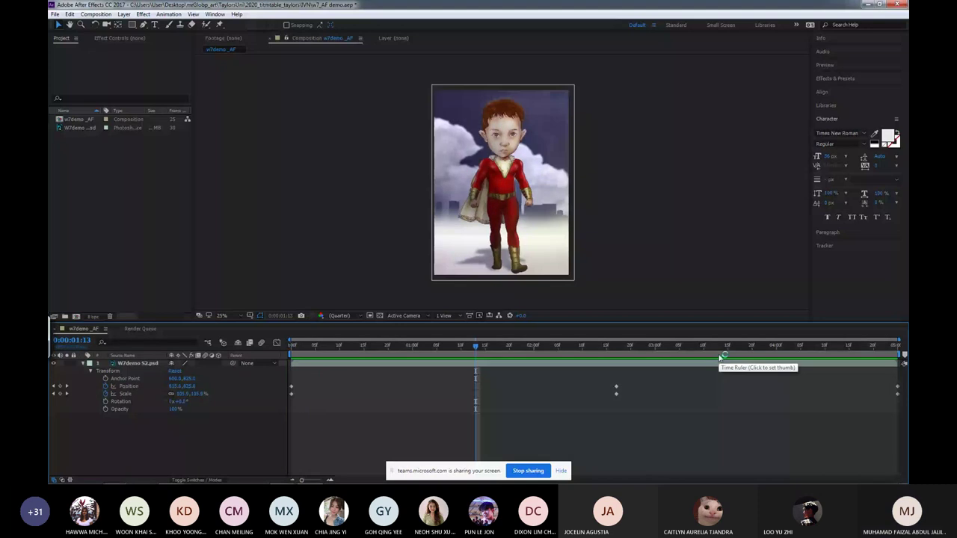
Shift the middle and last Position and Scale keyframes earlier together so that the last pair sits at 0:00:03:00.
click(630, 348)
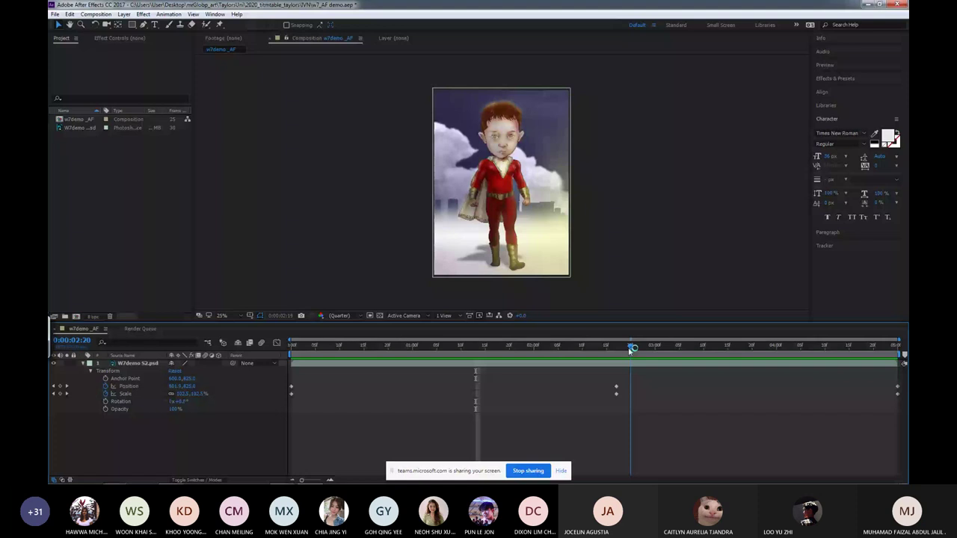
key(Page_Down)
key(Page_Down)
key(Page_Down)
key(Page_Down)
key(Page_Down)
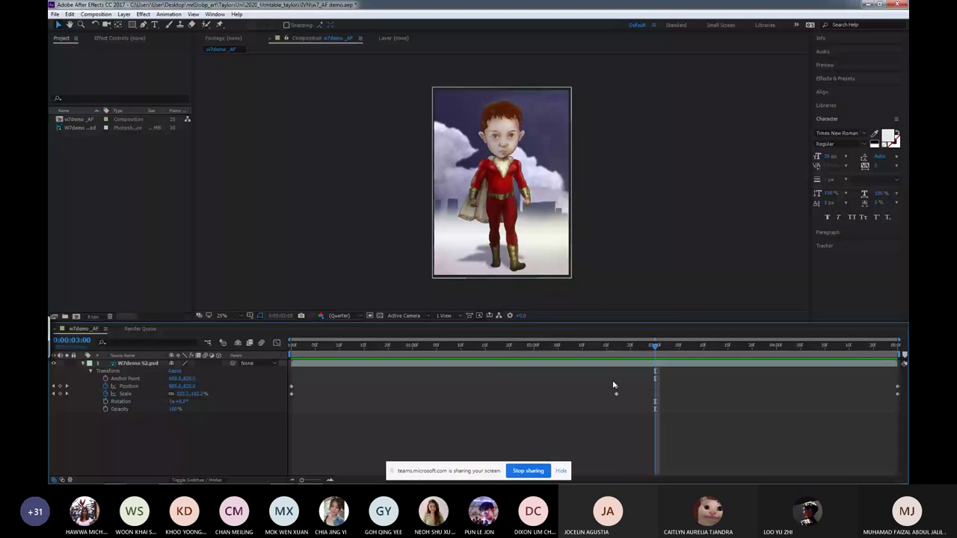
drag(612, 382, 619, 390)
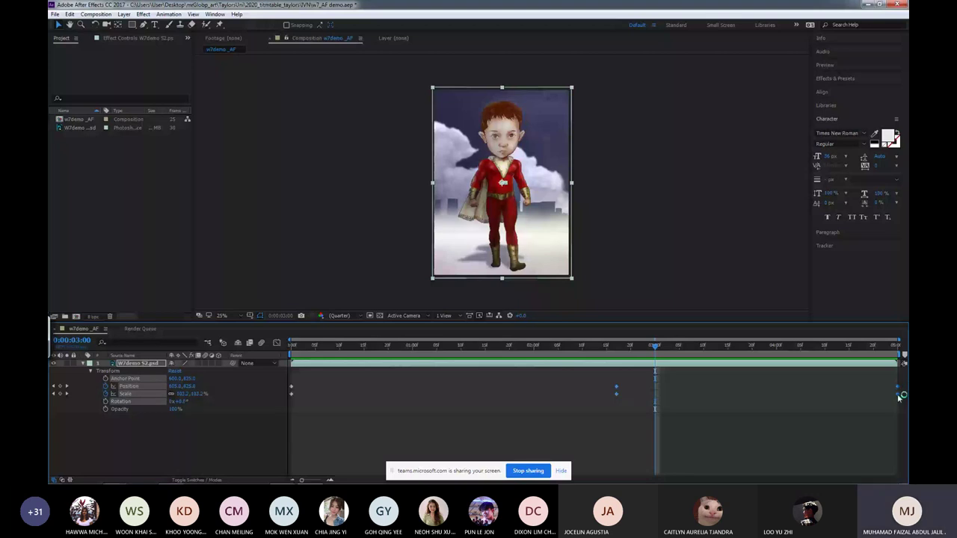
drag(898, 395, 373, 394)
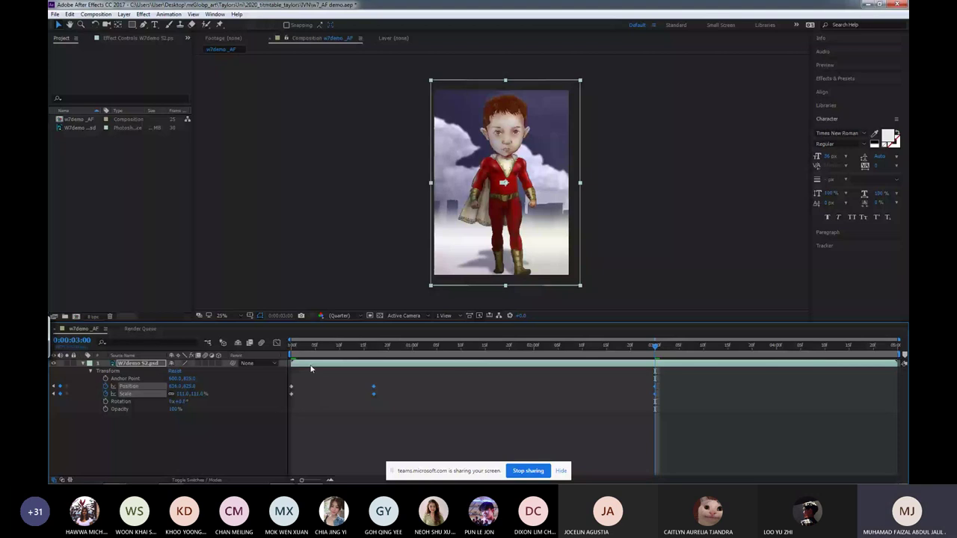
Move the middle Position and Scale keyframes to about 0:00:01:12, then check the motion and return to the first frame.
drag(373, 394, 467, 395)
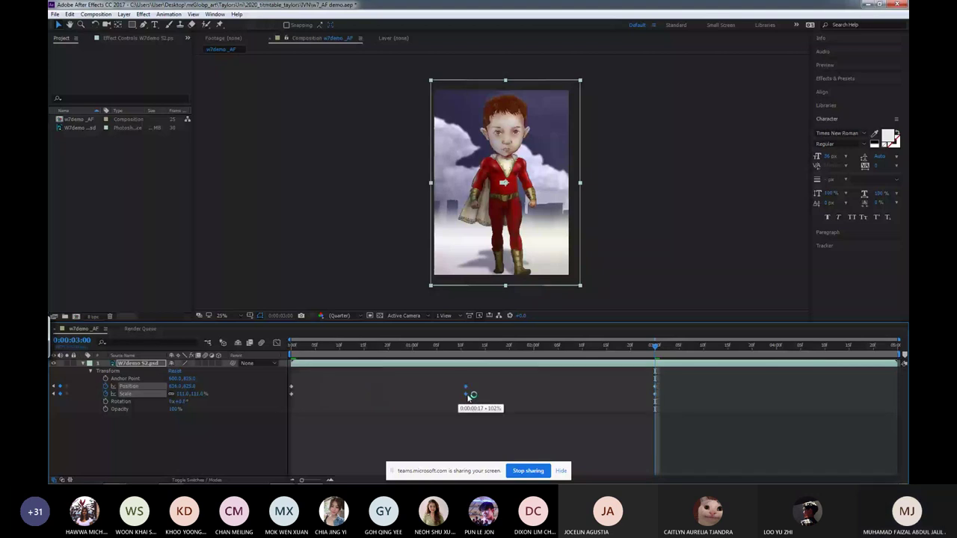
click(409, 355)
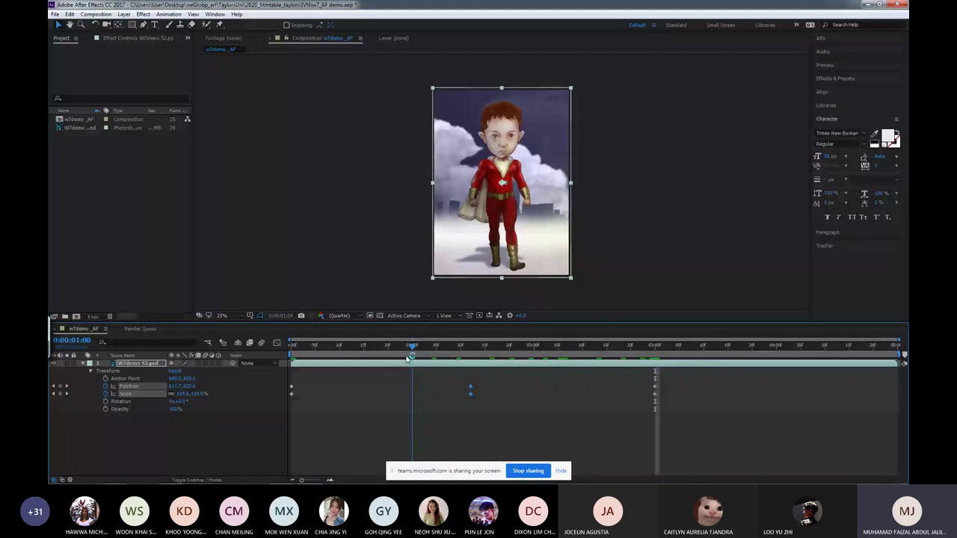
key(Home)
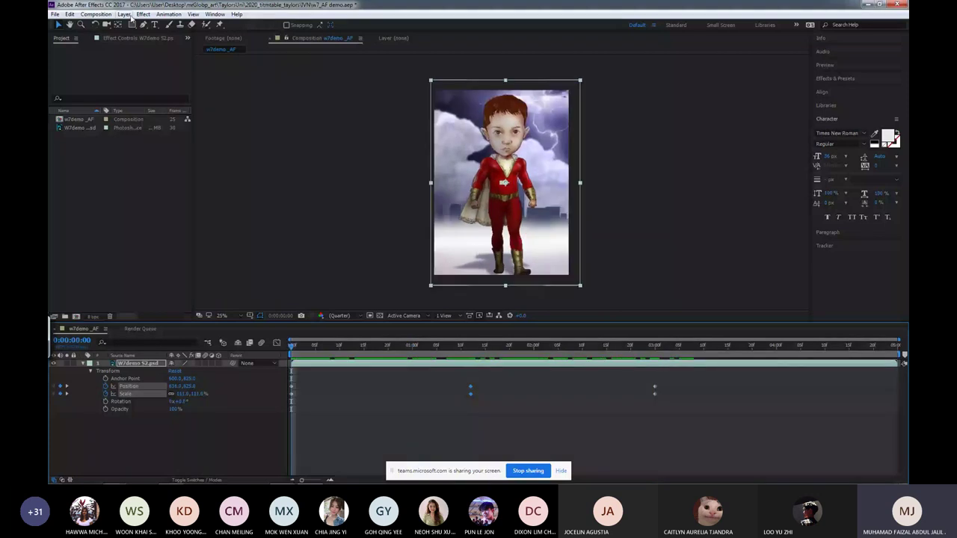
Set the composition's duration to 0:00:03:00 so it ends at the last keyframes.
key(ctrl+k)
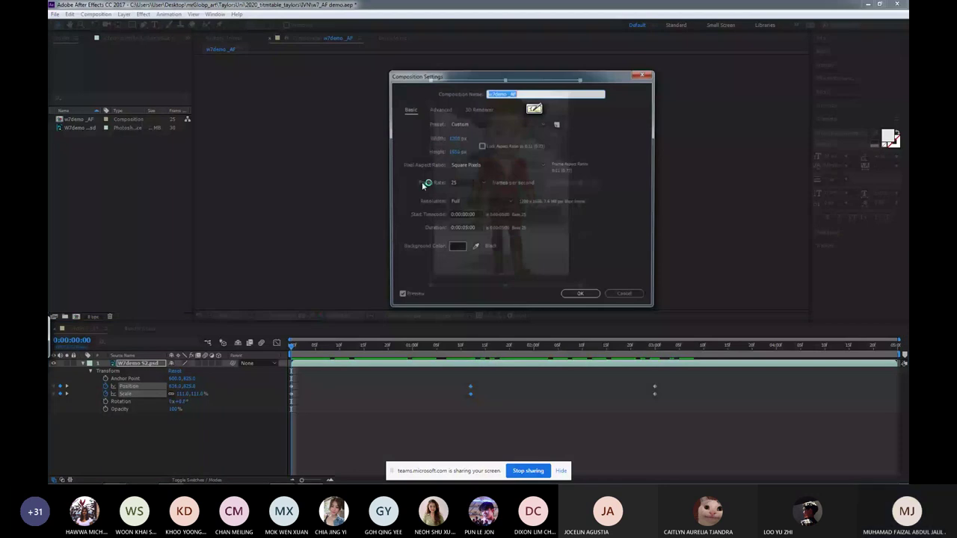
click(465, 229)
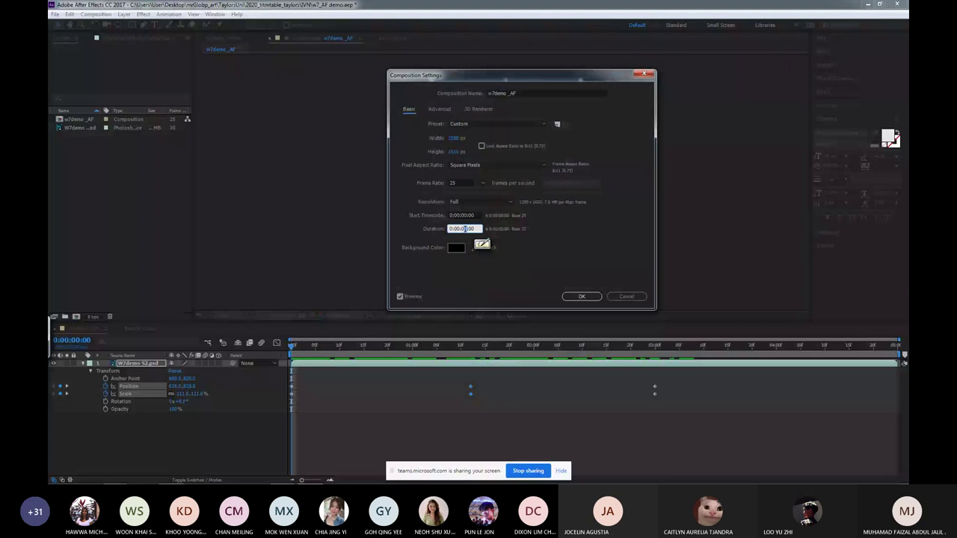
click(593, 302)
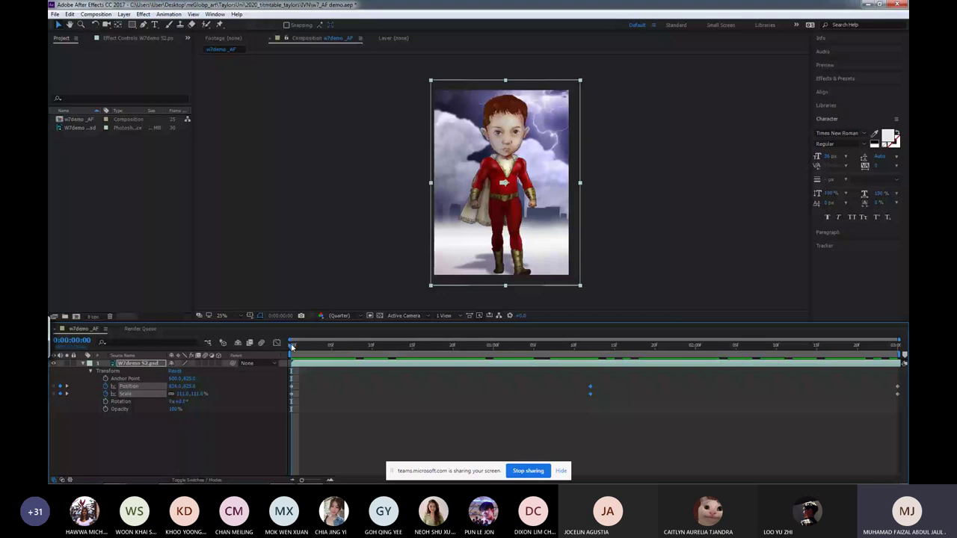
Play and scrub through the shortened composition to check that the character motion loops smoothly, then return to the first frame.
drag(292, 346, 525, 348)
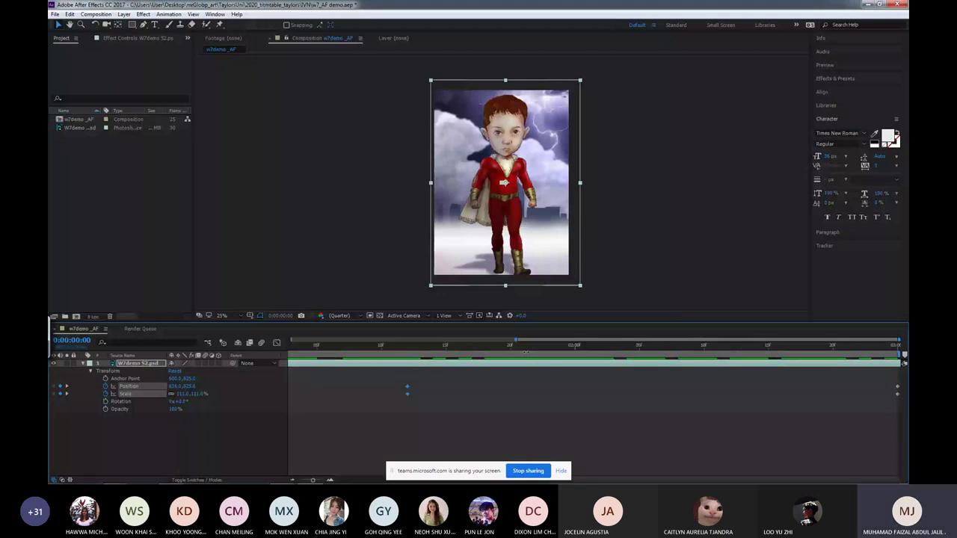
drag(526, 348, 292, 345)
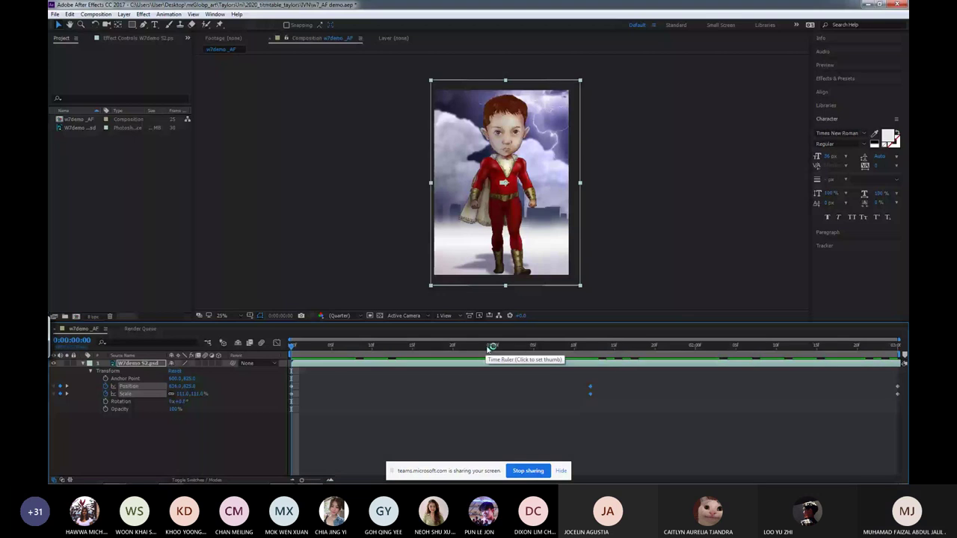
key(space)
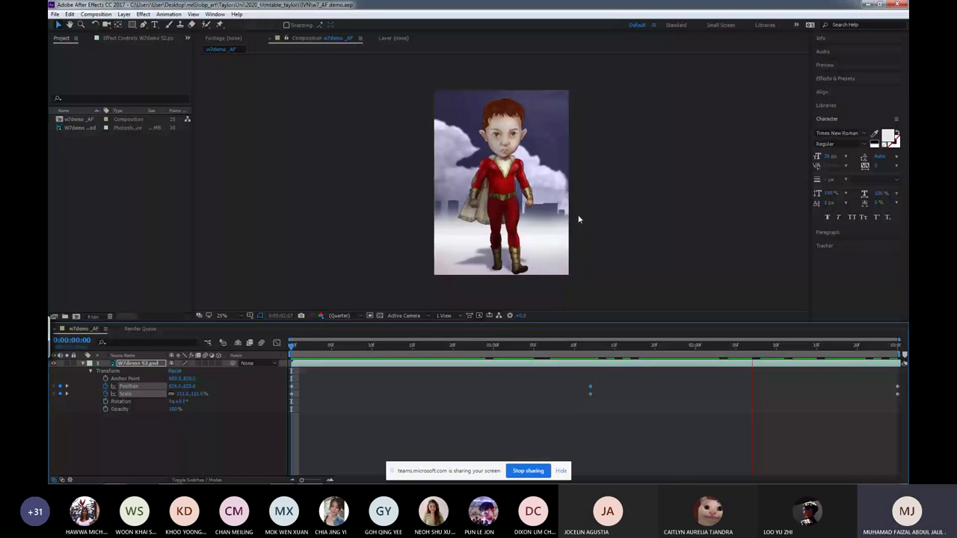
click(412, 346)
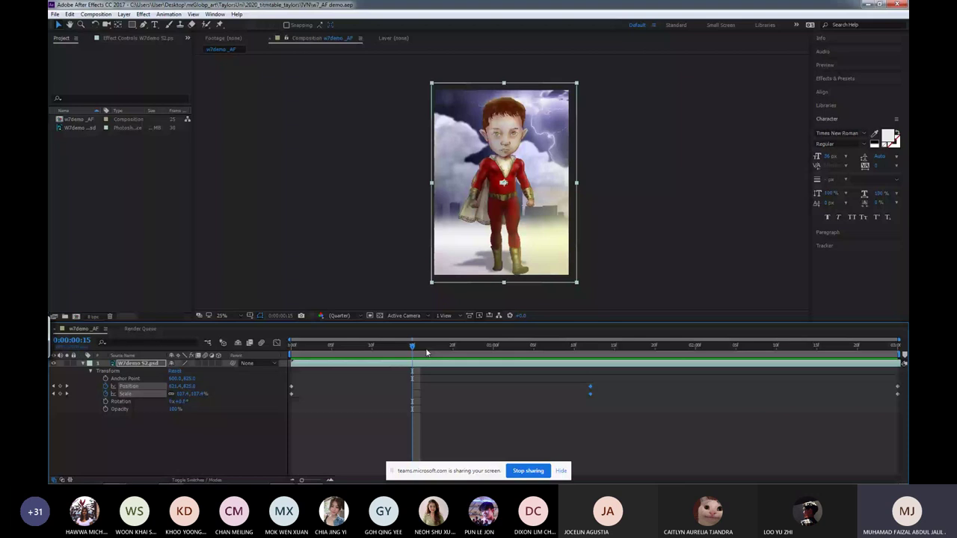
click(614, 346)
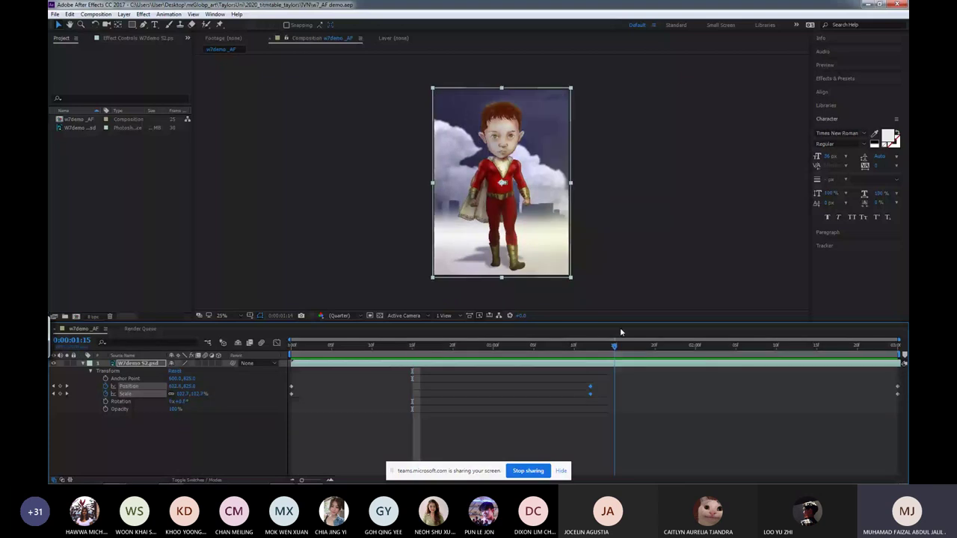
key(Home)
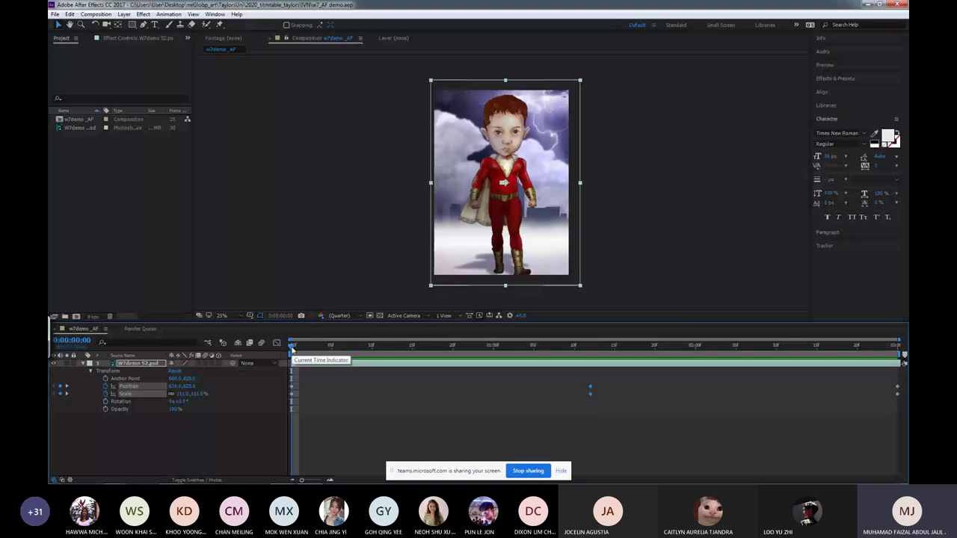
Start animating the superhero layer's Opacity with a 100% keyframe at 0:00:00:05.
drag(291, 349, 331, 348)
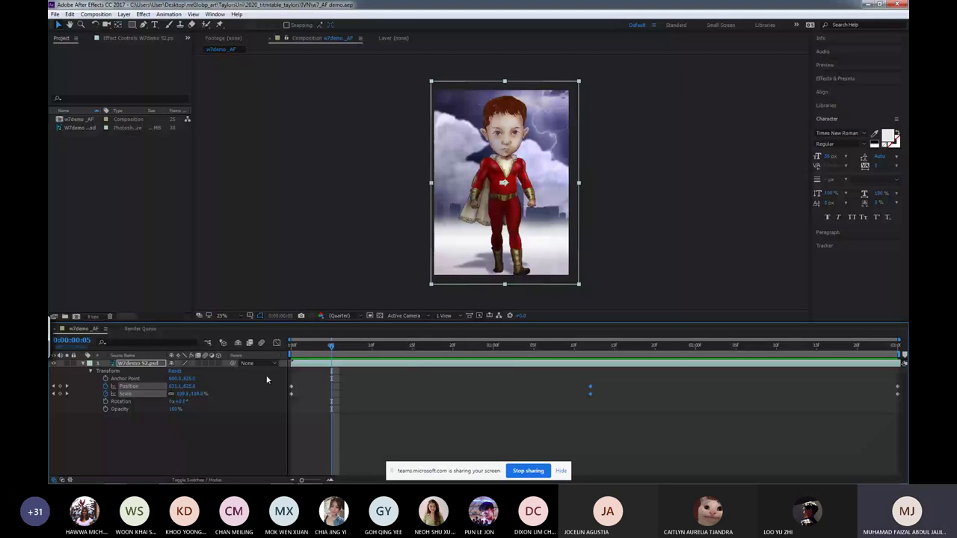
click(175, 410)
key(Return)
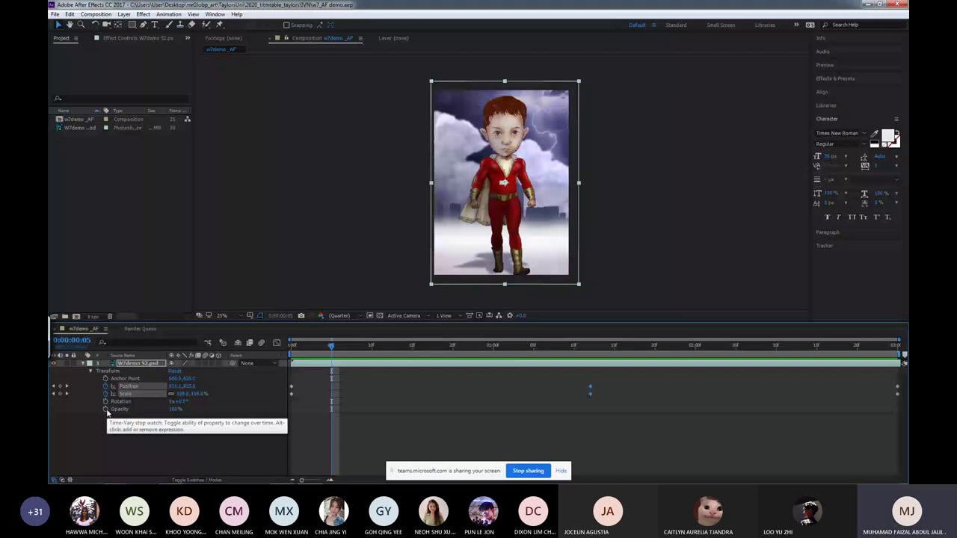
click(111, 410)
click(111, 409)
Set the layer's Opacity to 0% at the first frame to create a fade-in.
key(Home)
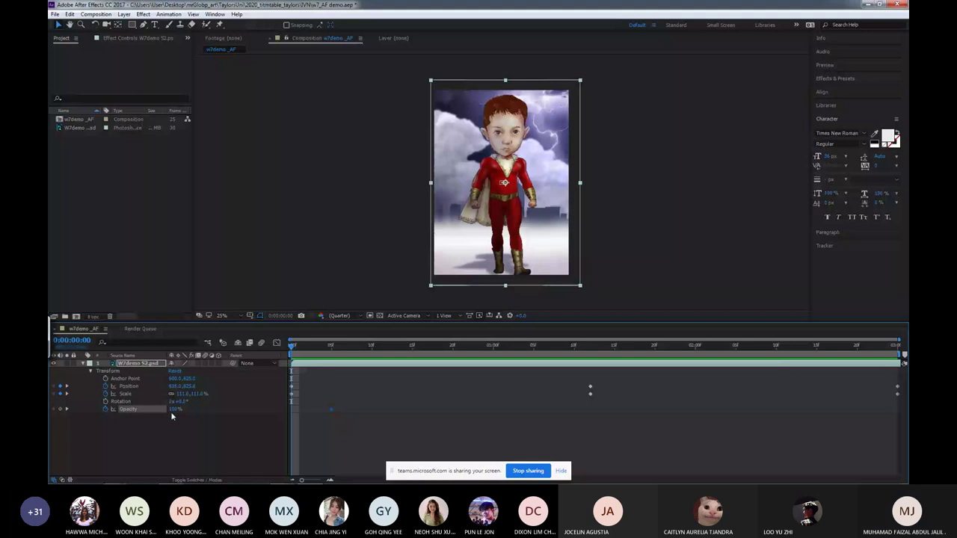
click(173, 410)
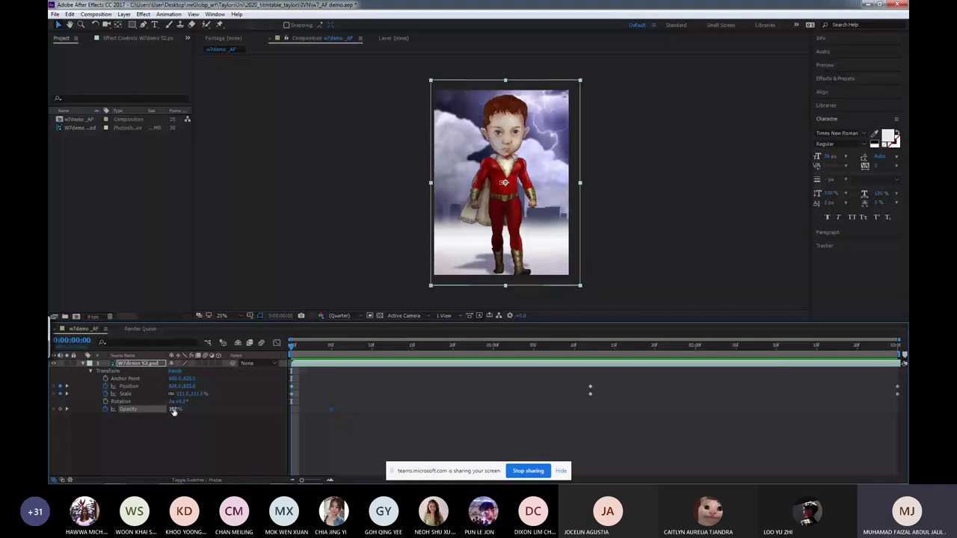
text(0)
key(Return)
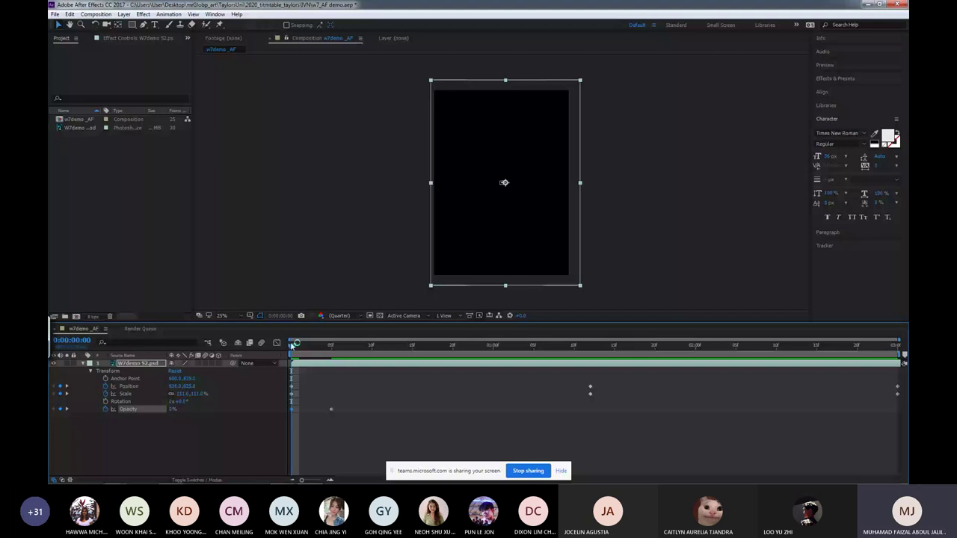
Scrub through the fade-in, then copy the 100% Opacity keyframe to 0:00:02:20.
drag(292, 345, 542, 345)
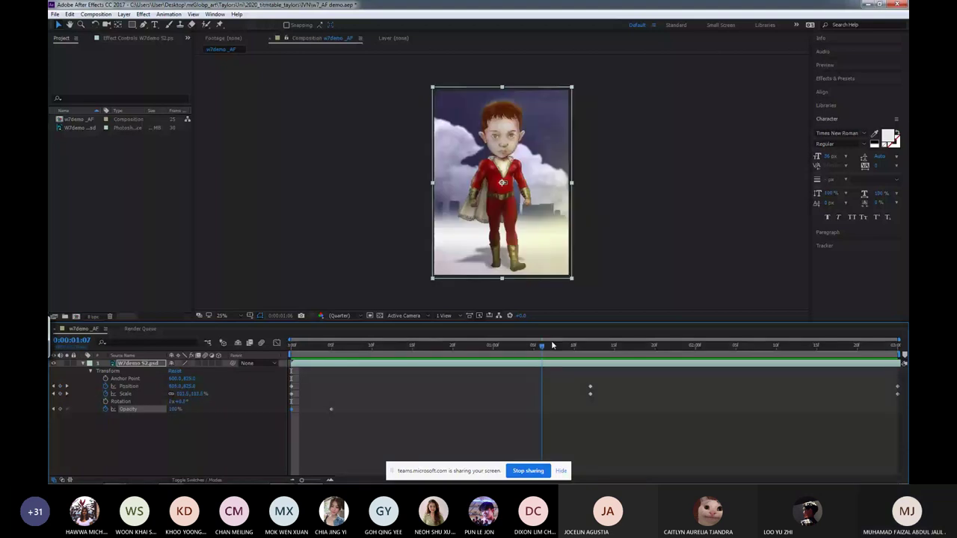
click(856, 345)
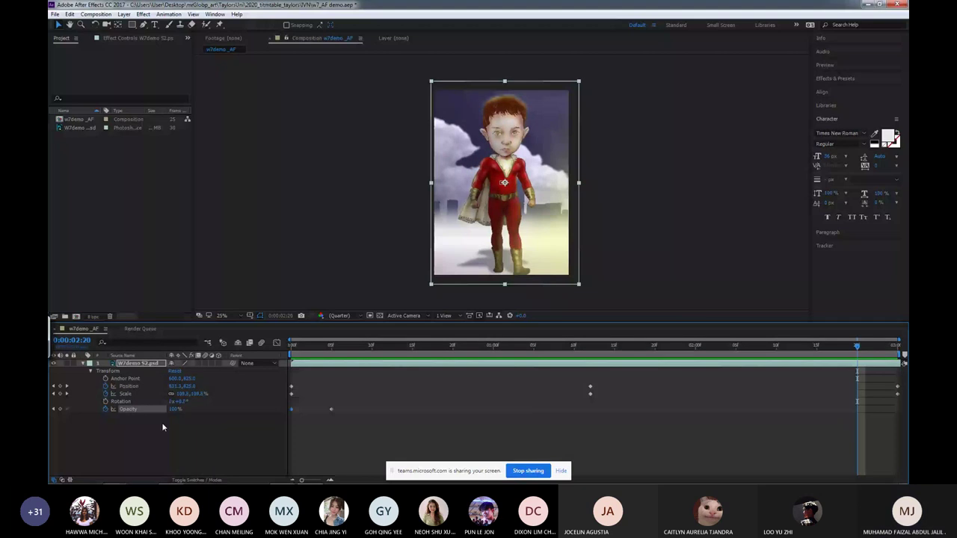
click(332, 410)
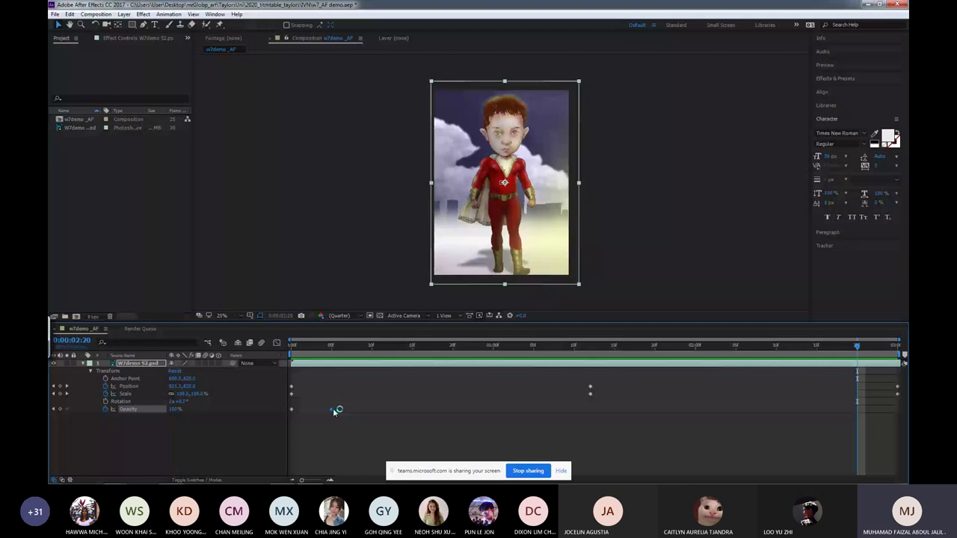
key(ctrl+v)
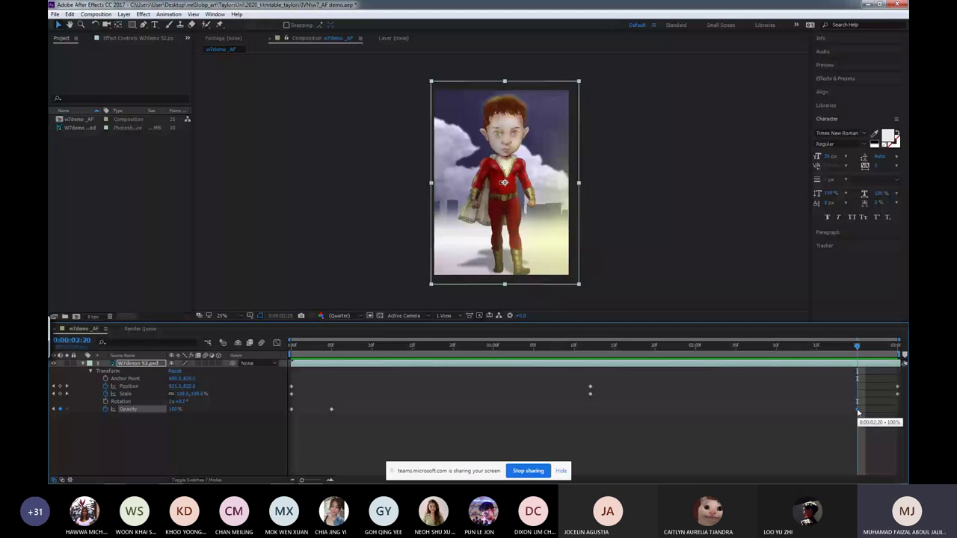
Add a closing Opacity keyframe at 0:00:02:24 to fade the superhero layer out.
click(889, 347)
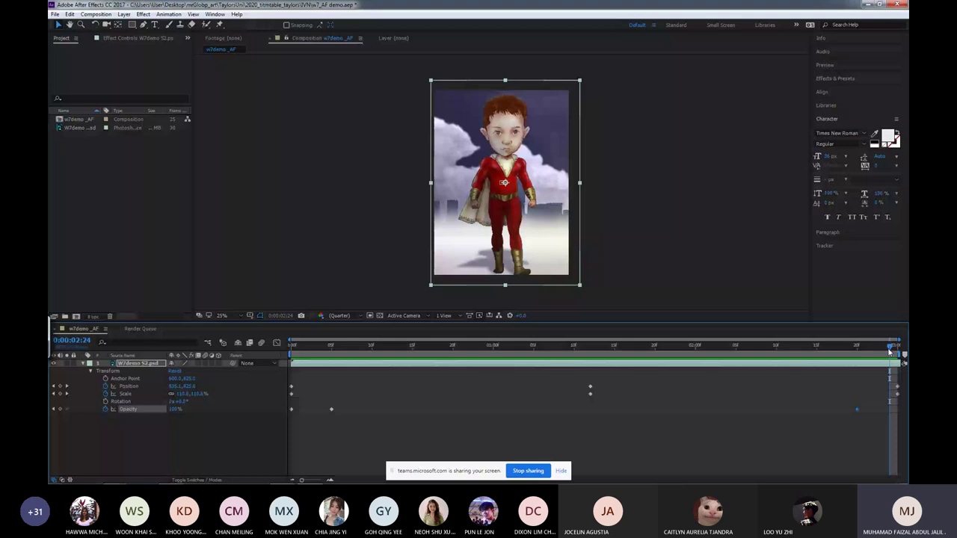
click(172, 409)
click(701, 346)
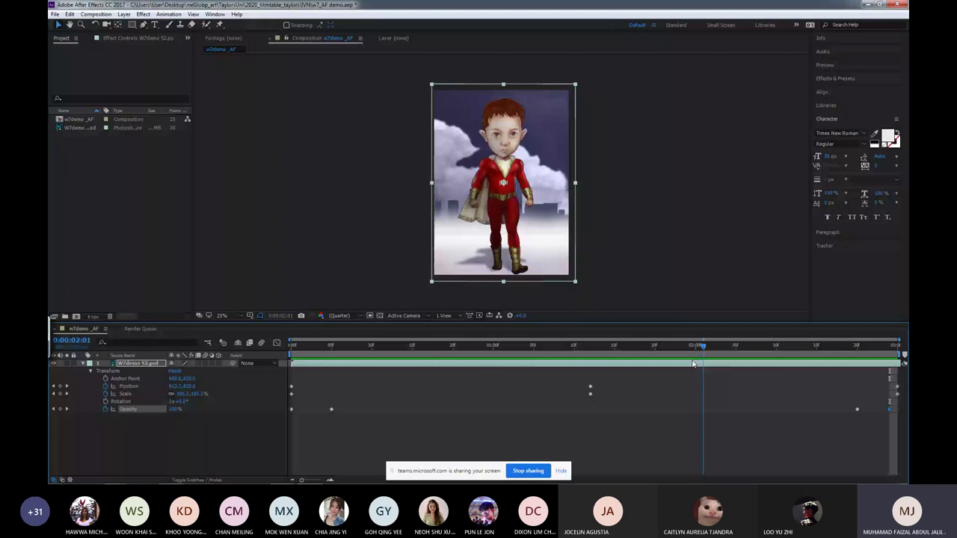
Play the composition from the first frame and scrub its beginning to review the opacity fades.
key(Home)
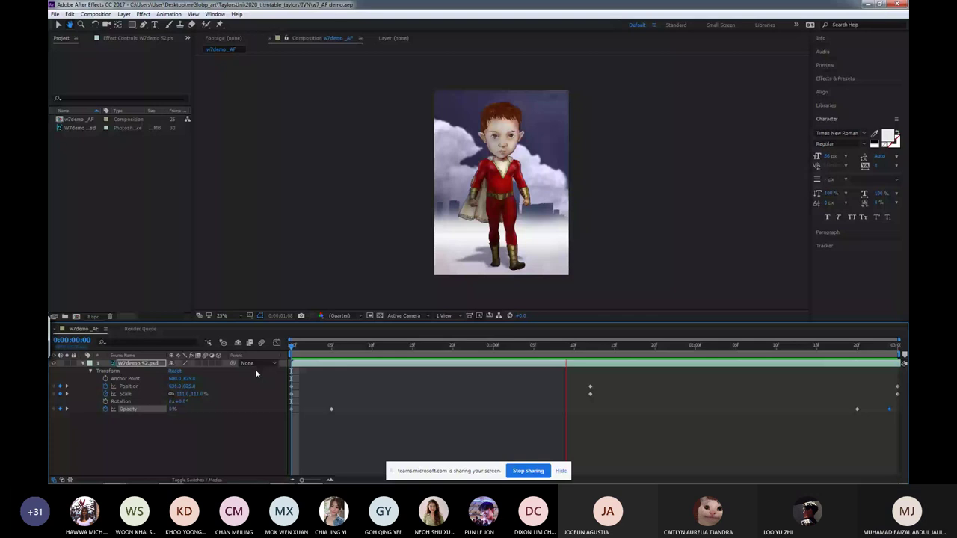
key(space)
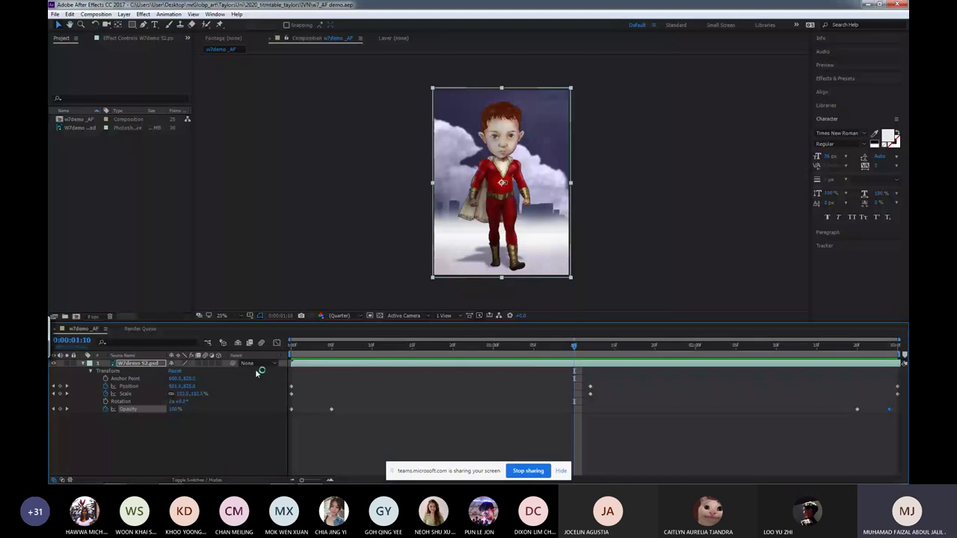
click(429, 349)
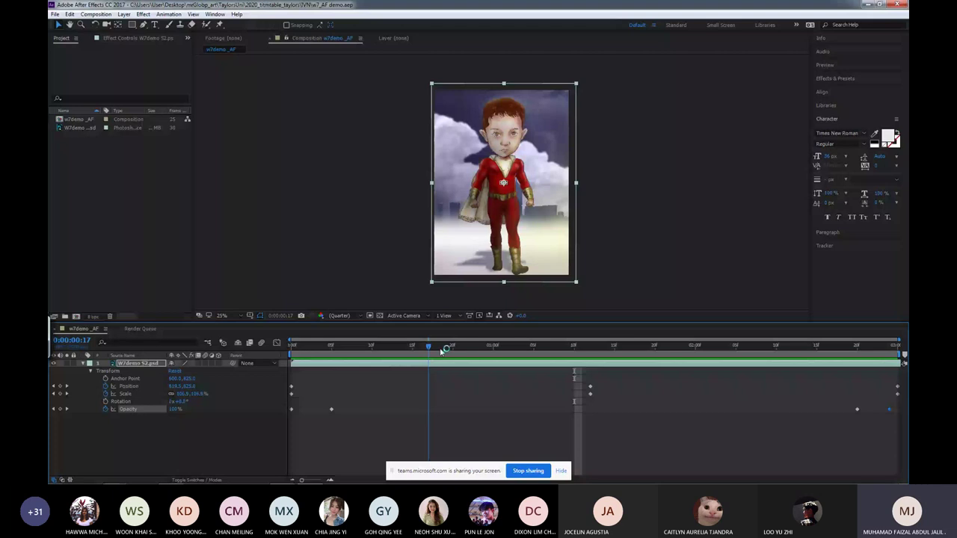
drag(443, 348, 298, 348)
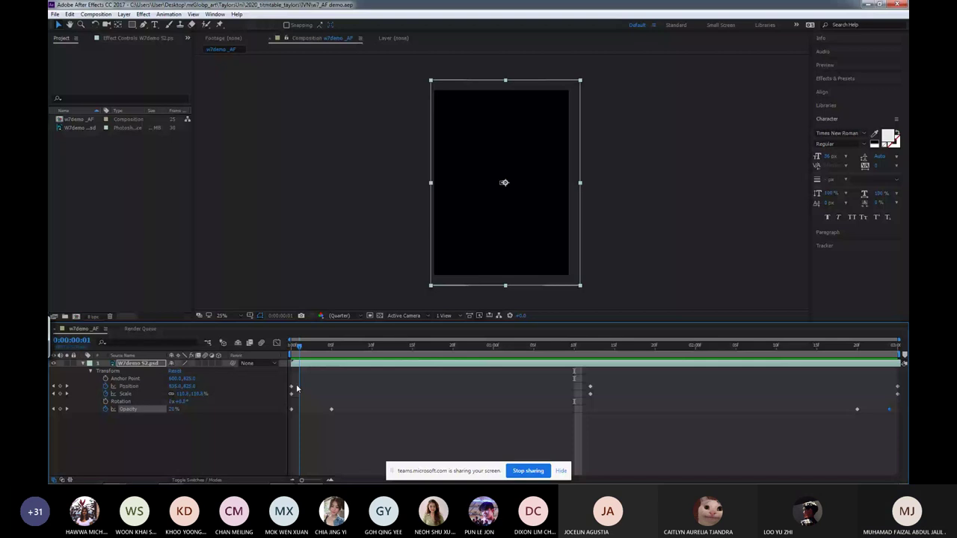
click(376, 348)
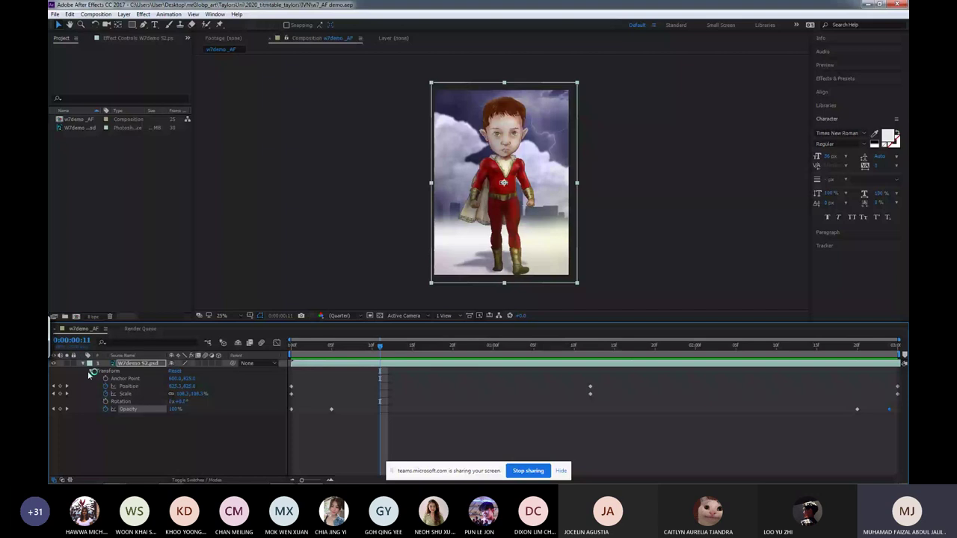
Collapse the superhero layer's properties and add a new adjustment layer above it from the first frame.
click(83, 363)
key(Home)
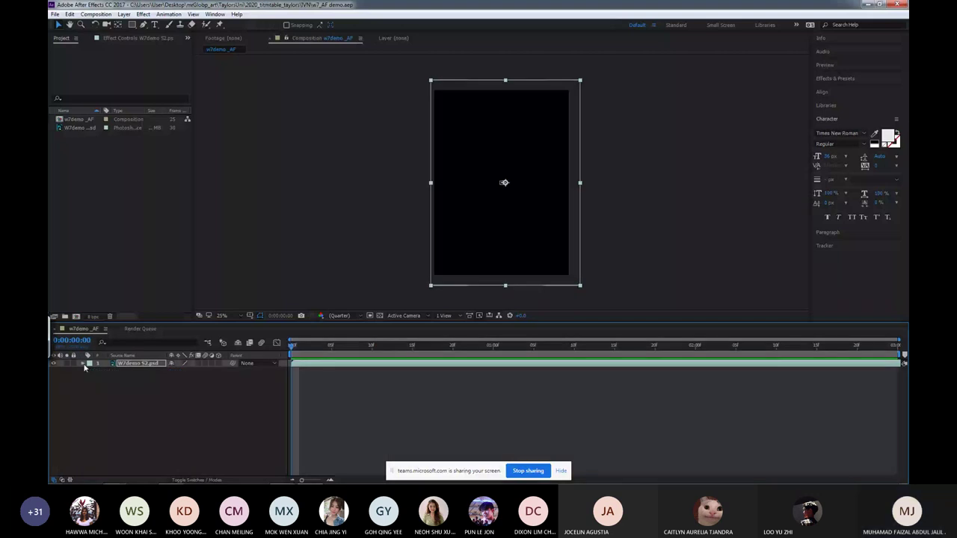
right_click(178, 372)
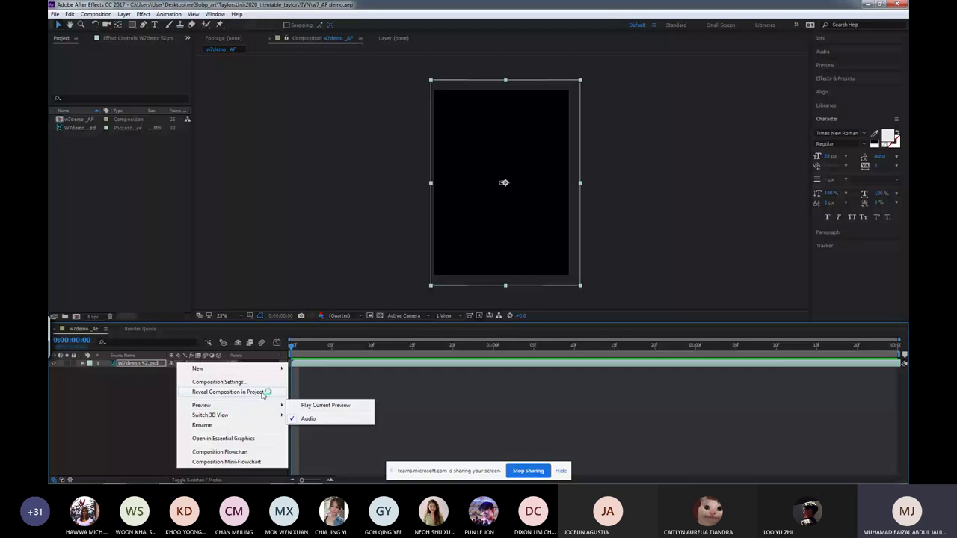
mouse_move(277, 369)
click(320, 442)
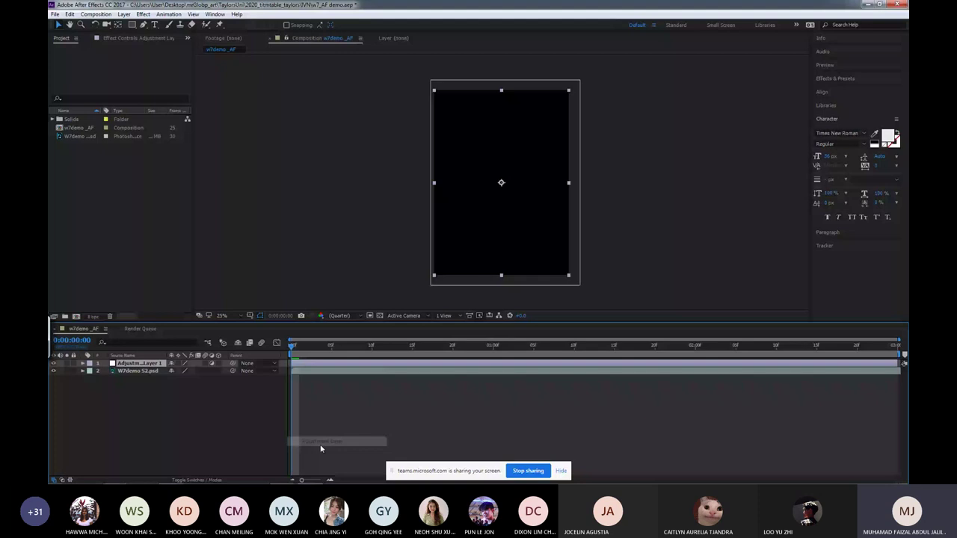
Apply the Gaussian Blur effect to the adjustment layer, viewing the image at 0:00:00:11.
click(382, 345)
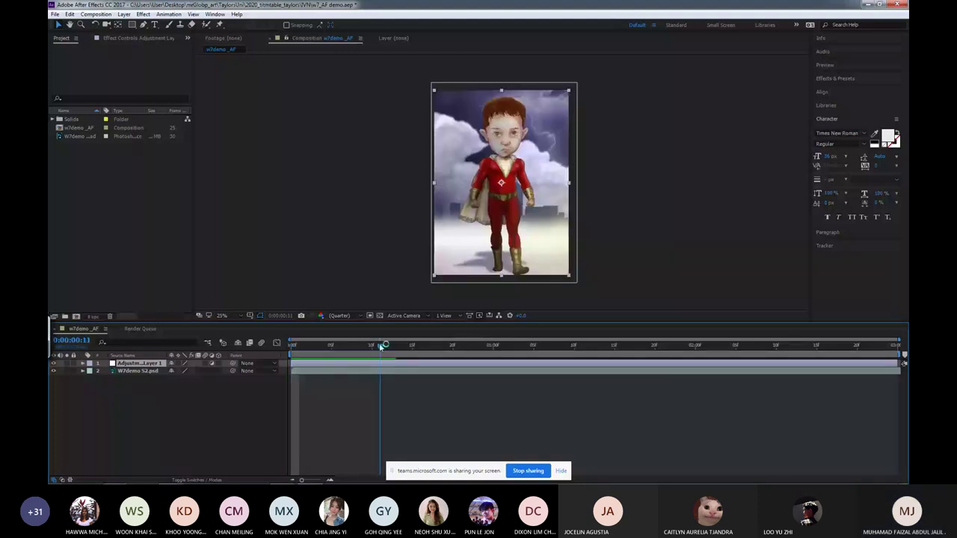
right_click(386, 363)
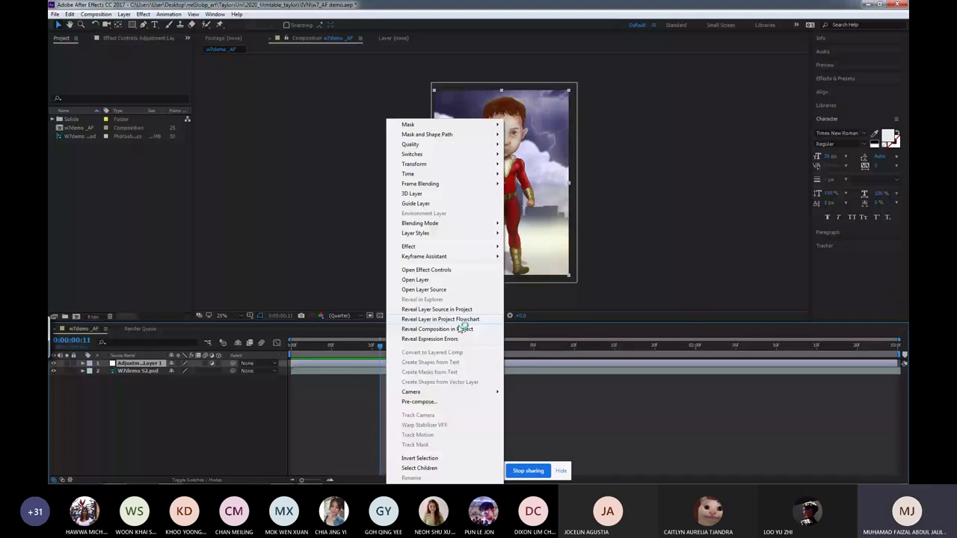
mouse_move(408, 246)
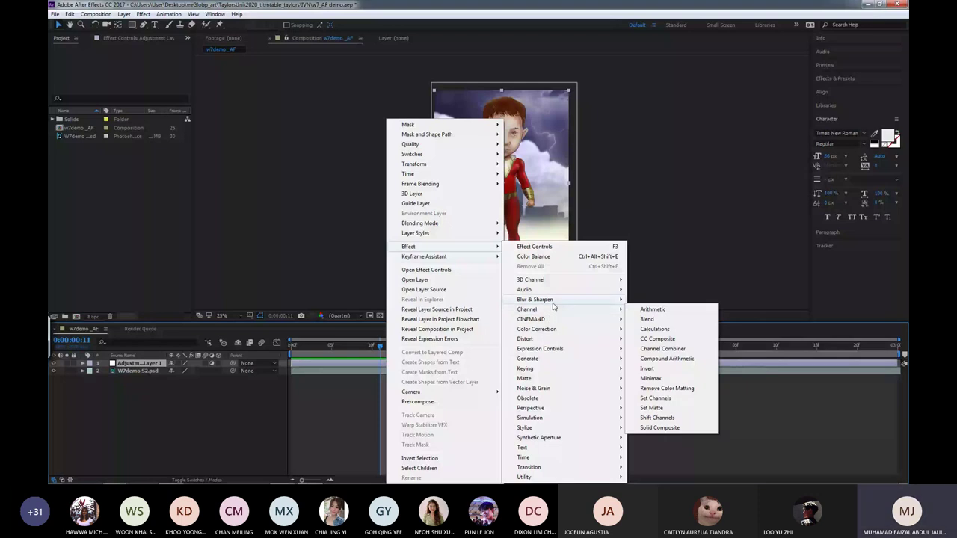
mouse_move(553, 301)
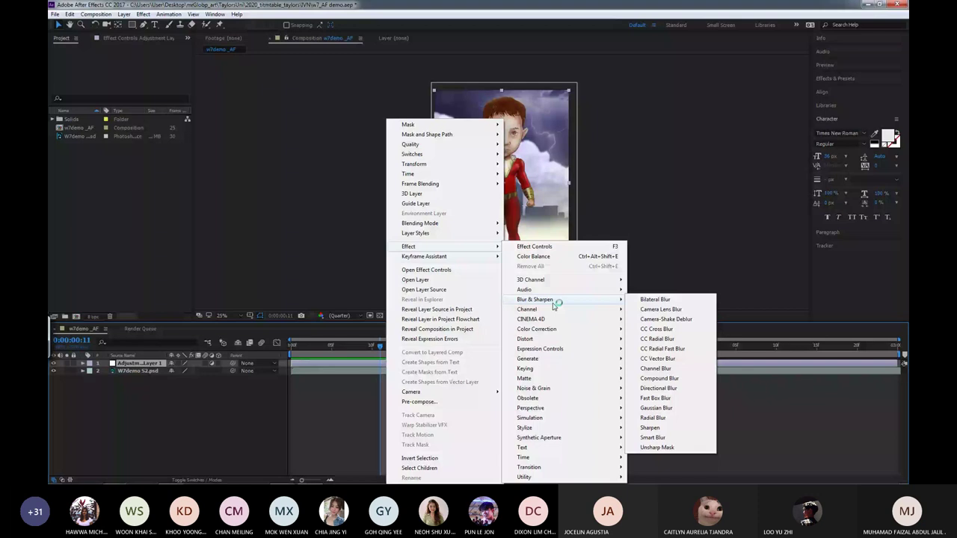
click(661, 411)
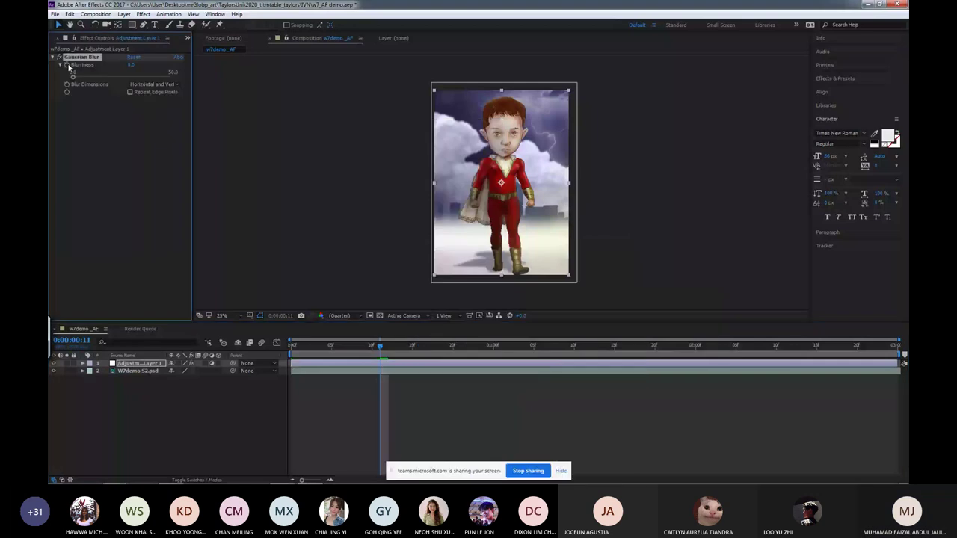
Try several Blurriness amounts on the adjustment layer's Gaussian Blur, return it to 0.0, and collapse the Blurriness slider.
drag(72, 77, 96, 80)
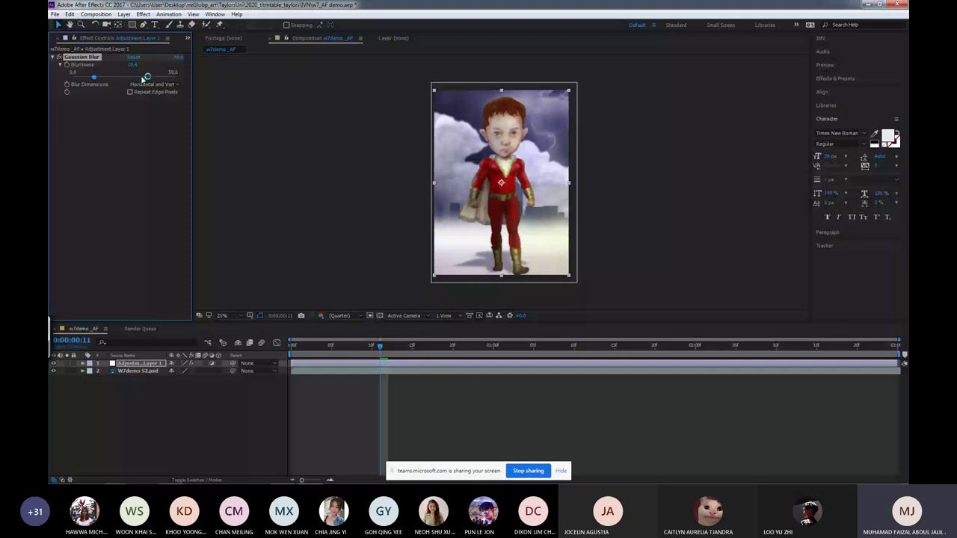
drag(146, 77, 141, 77)
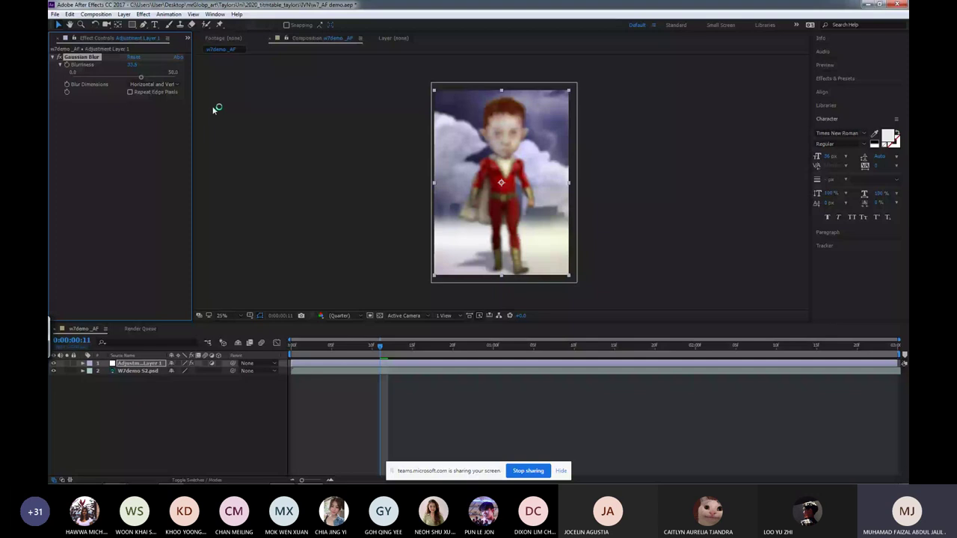
drag(141, 78, 110, 77)
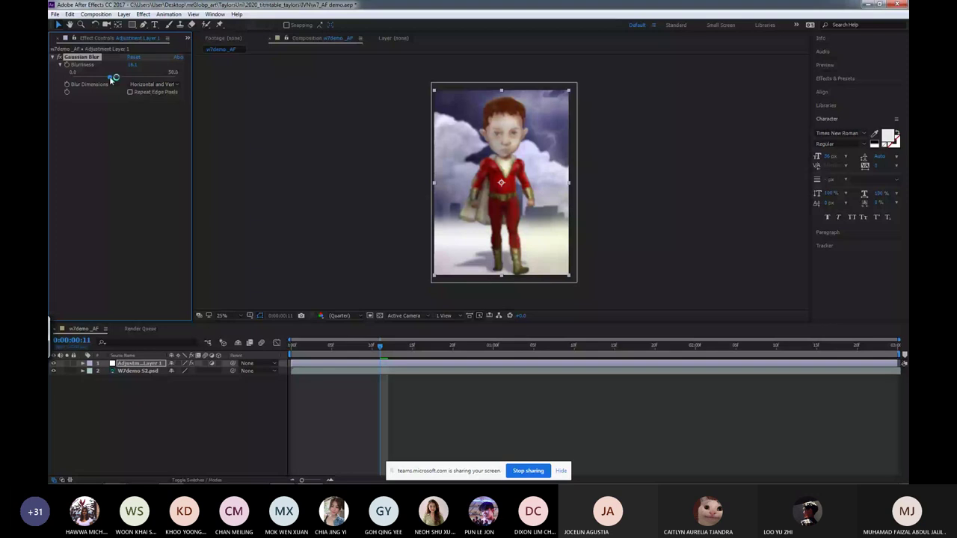
drag(112, 78, 73, 78)
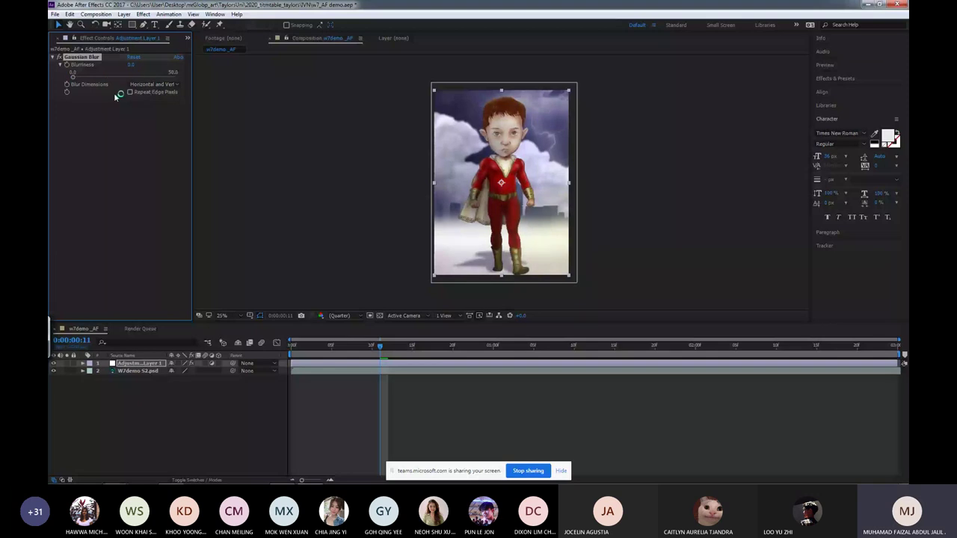
click(60, 65)
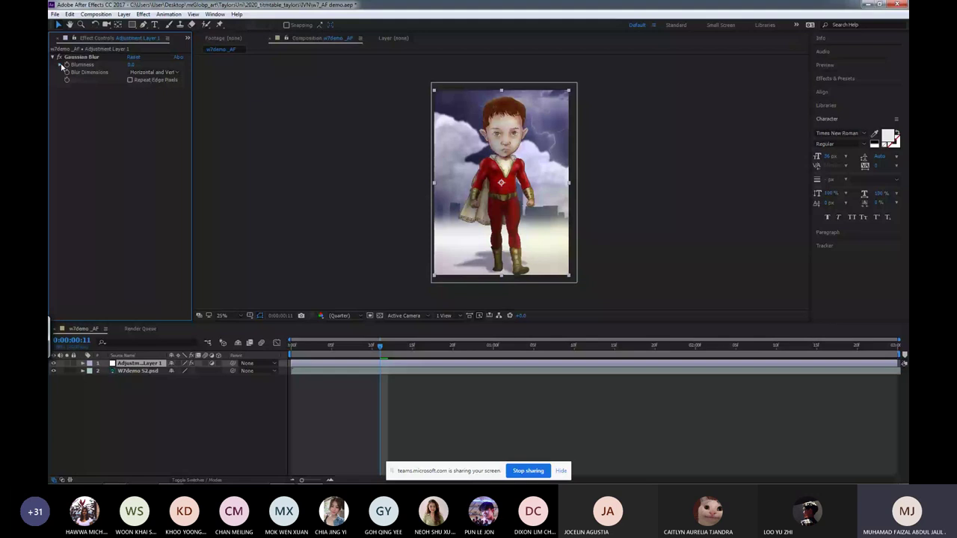
Collapse the Gaussian Blur effect and remove it from the adjustment layer.
click(52, 57)
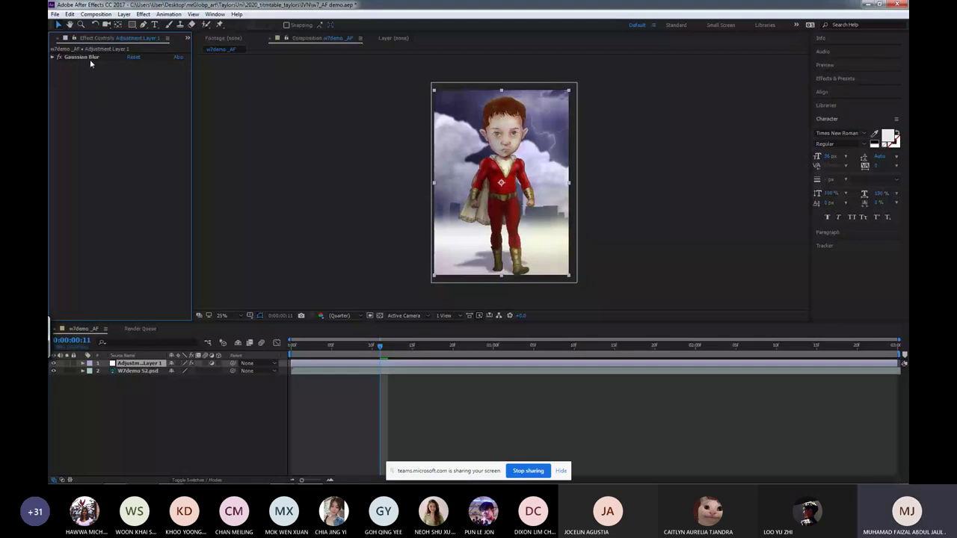
key(Delete)
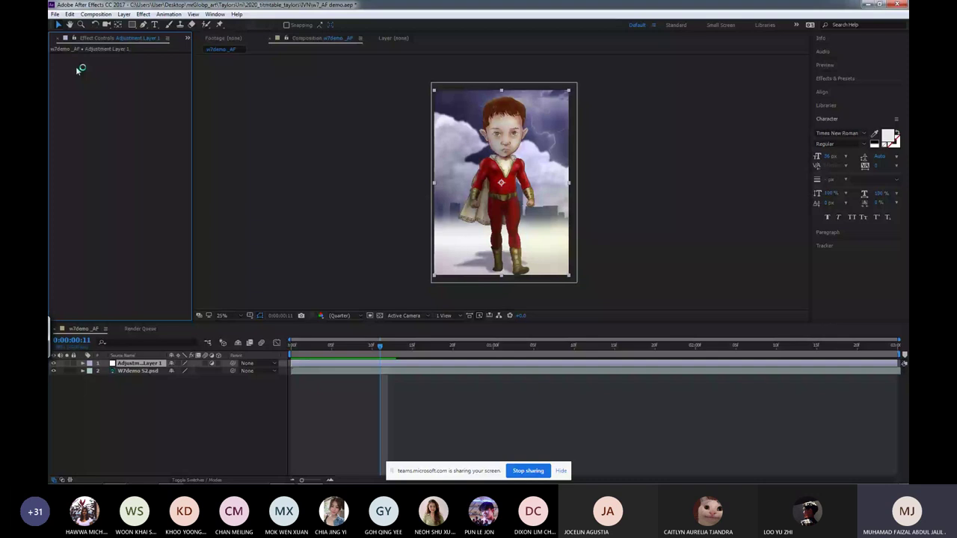
Import only the ch layer of W7demo S2.psd as footage, ignoring layer styles and using Layer Size for the footage dimensions.
key(ctrl+0)
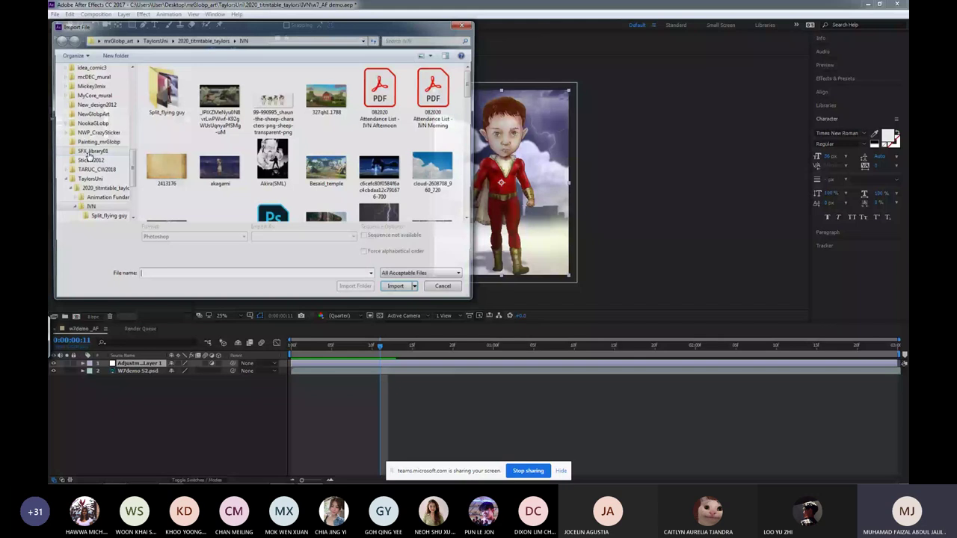
click(88, 155)
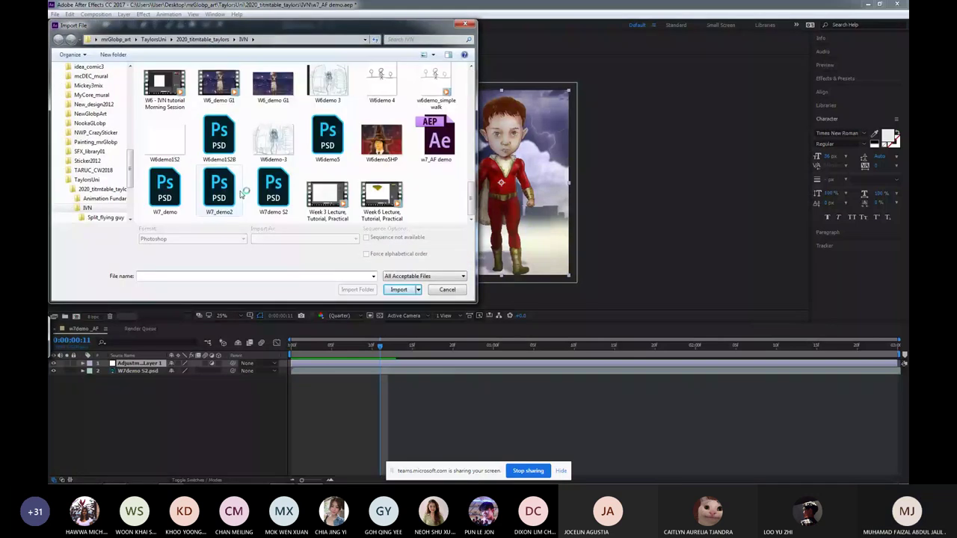
double_click(274, 187)
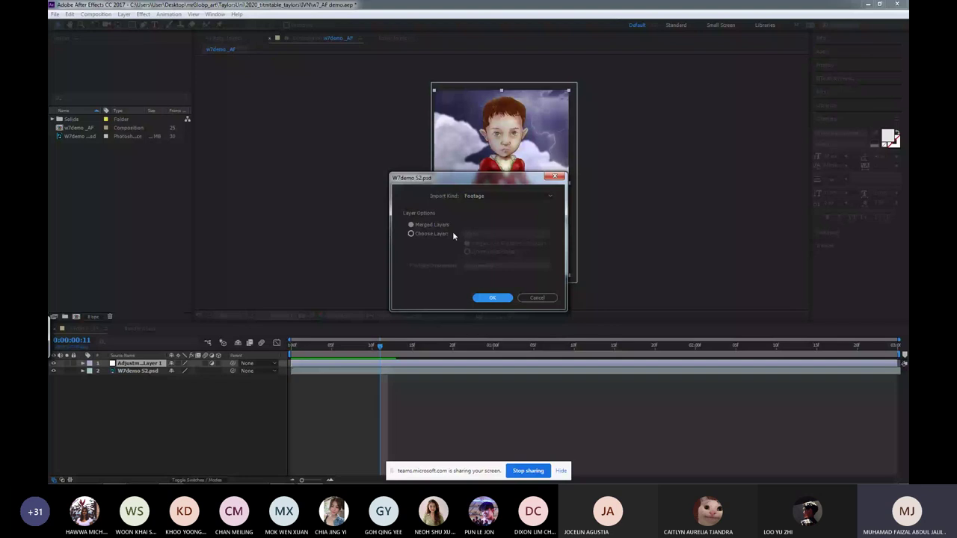
click(452, 234)
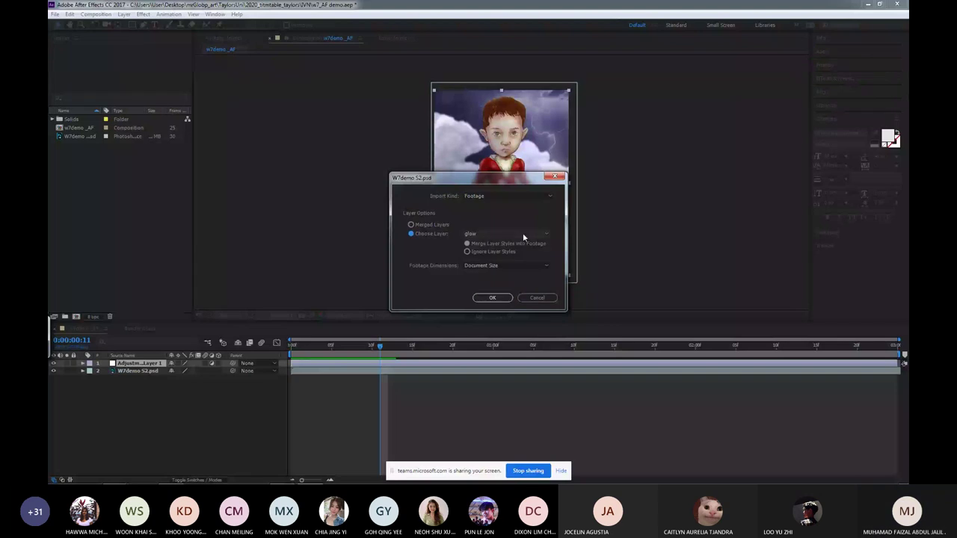
click(522, 232)
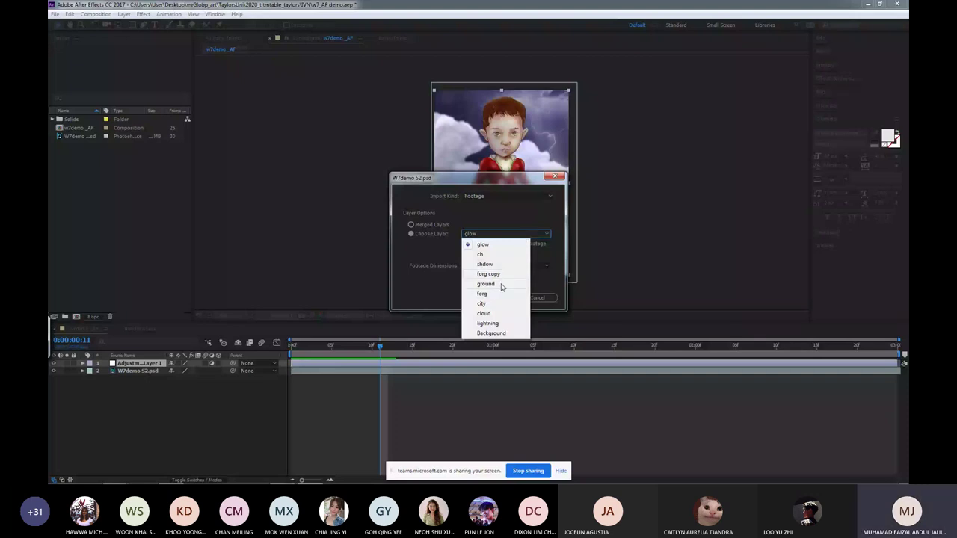
click(505, 254)
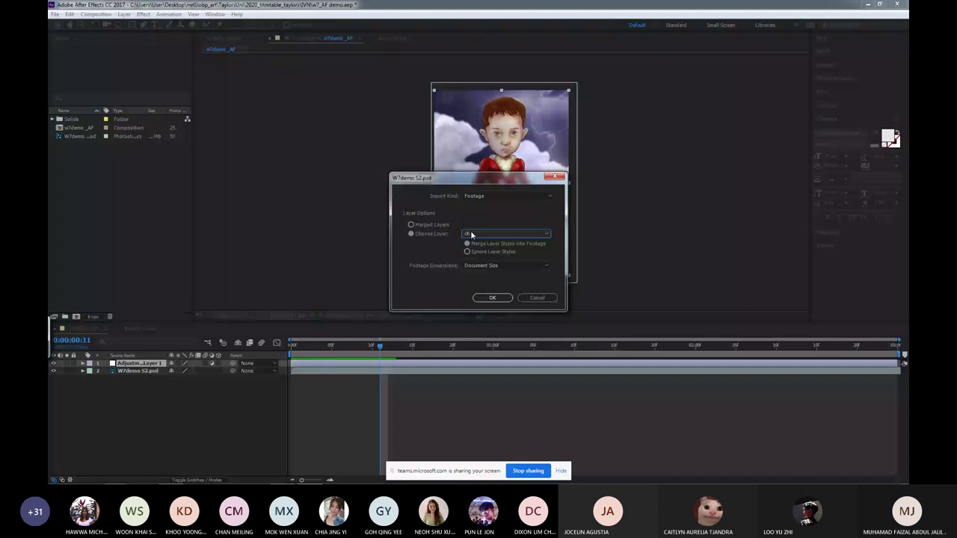
click(500, 253)
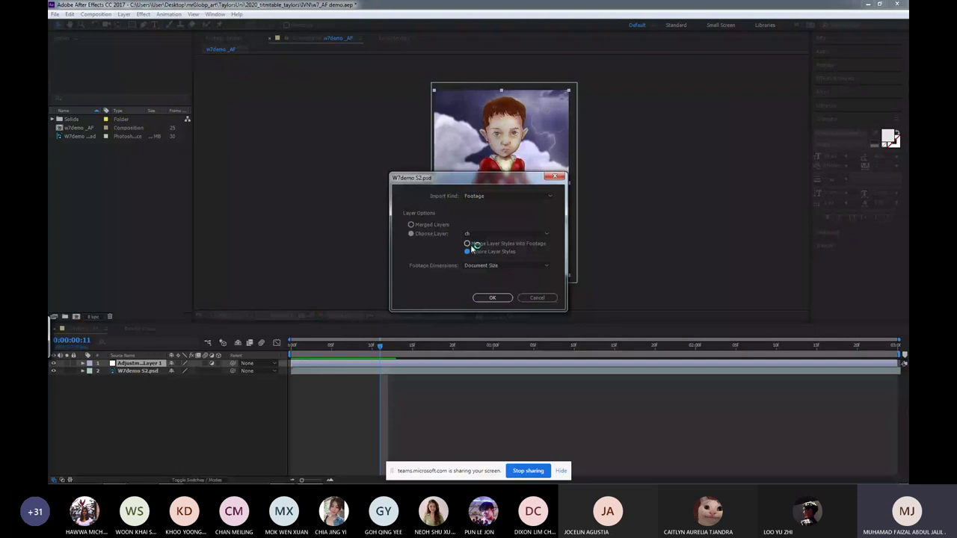
click(497, 266)
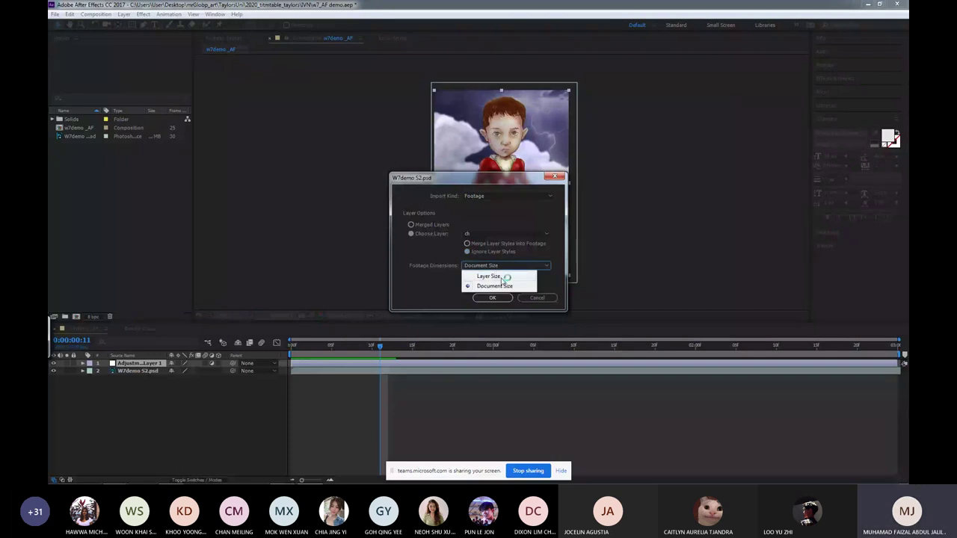
click(504, 278)
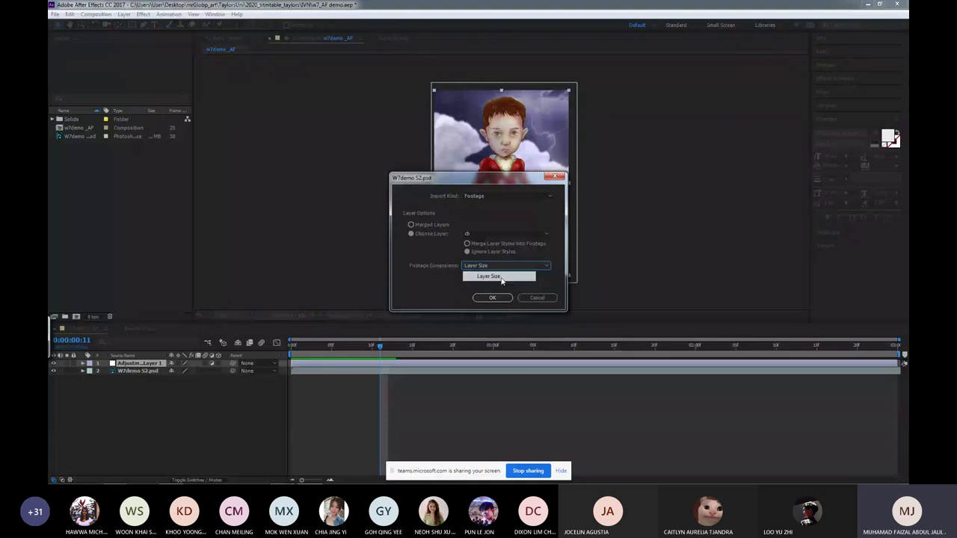
click(506, 299)
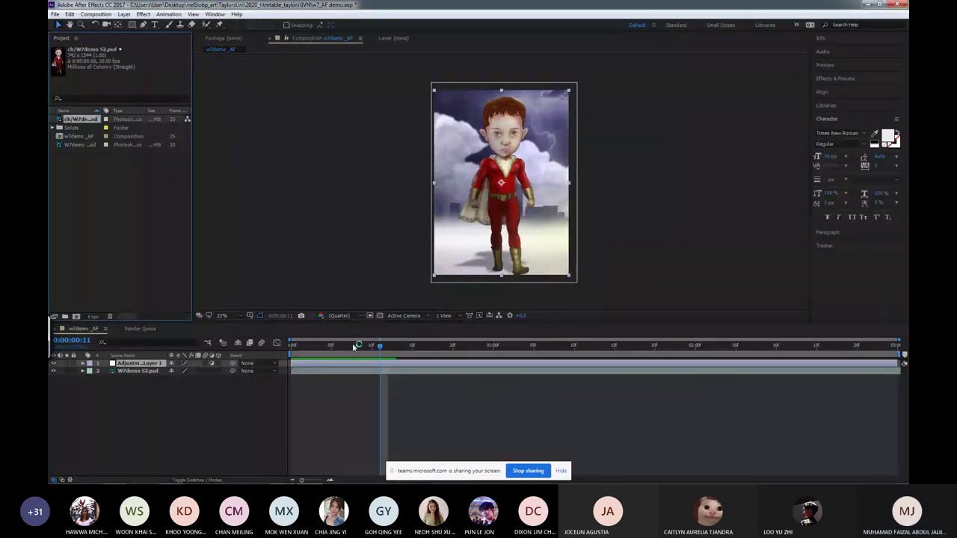
Place the ch footage between the adjustment layer and the full image, then align it over the superhero at 0:00:00:10 and enlarge it slightly.
drag(380, 349, 373, 350)
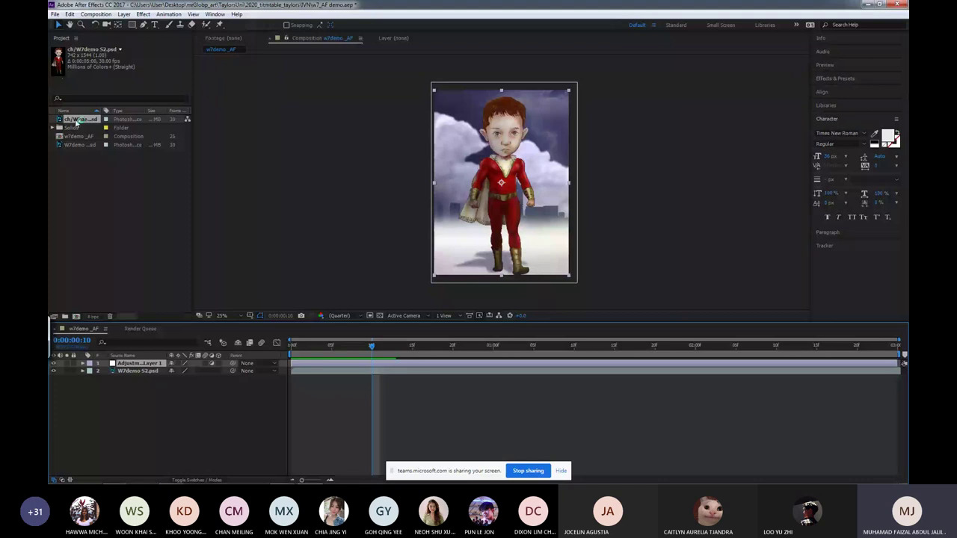
drag(75, 123, 145, 376)
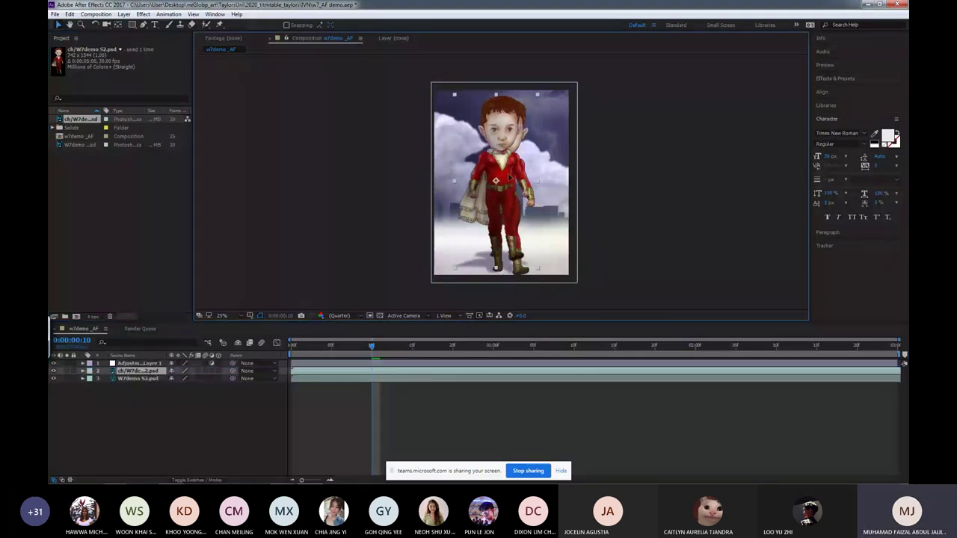
drag(537, 95, 547, 104)
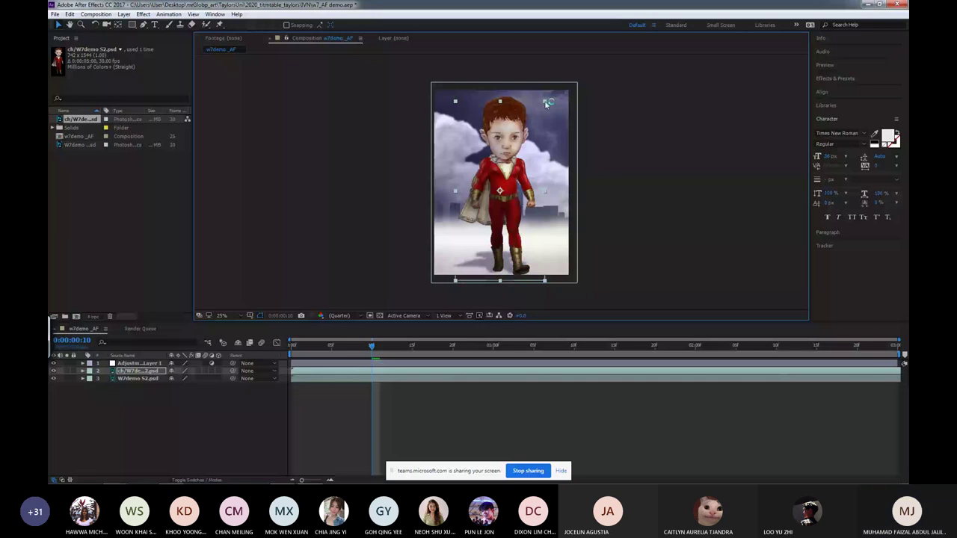
drag(547, 104, 547, 94)
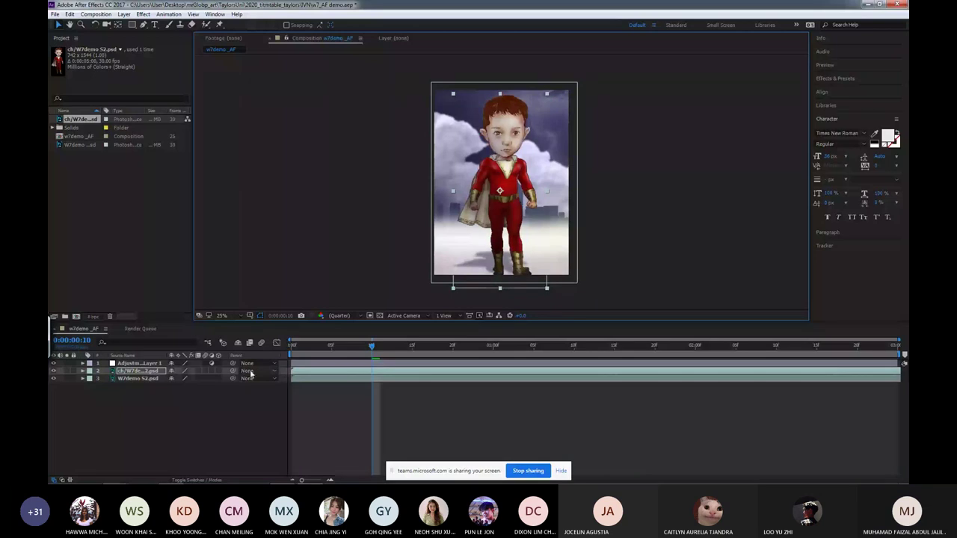
Try the Radial Blur effect on the adjustment layer and remove it.
right_click(374, 364)
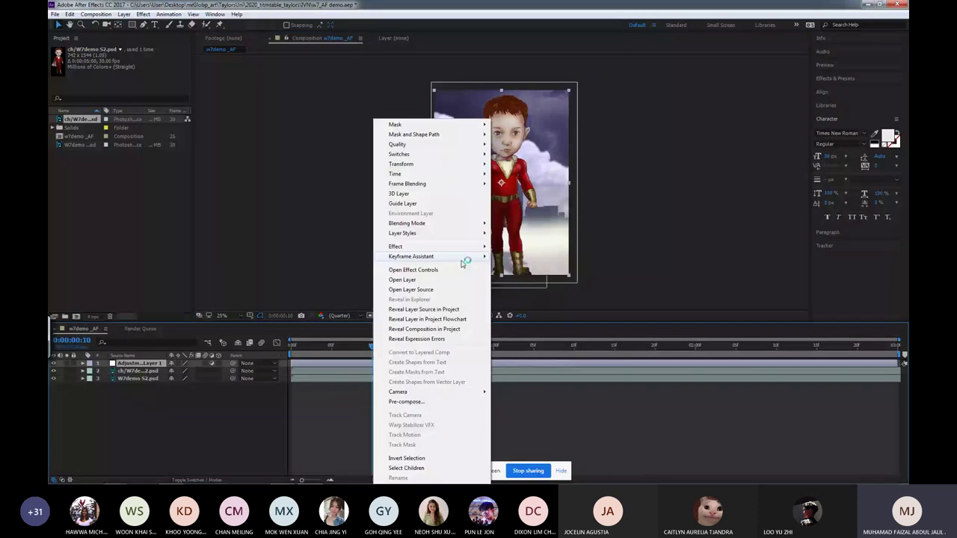
mouse_move(419, 247)
mouse_move(551, 370)
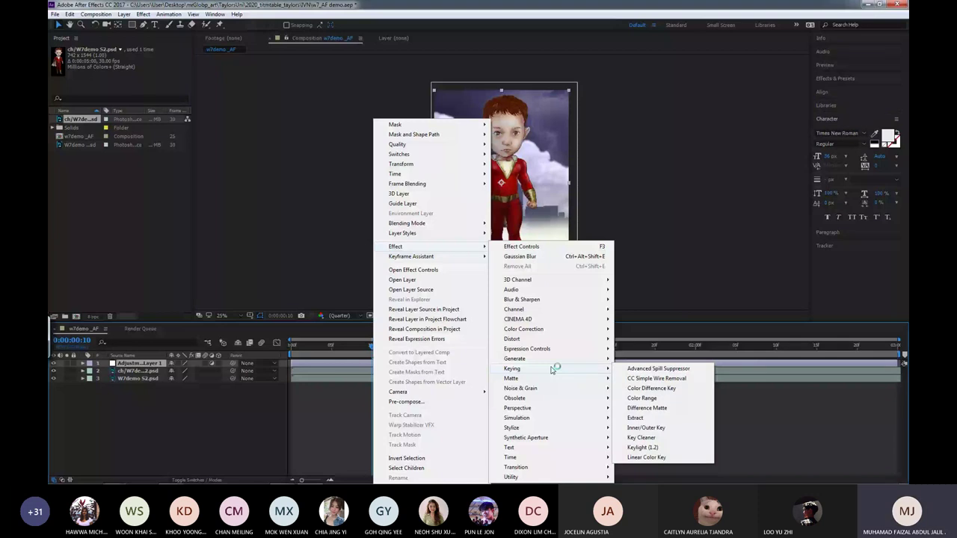
mouse_move(523, 299)
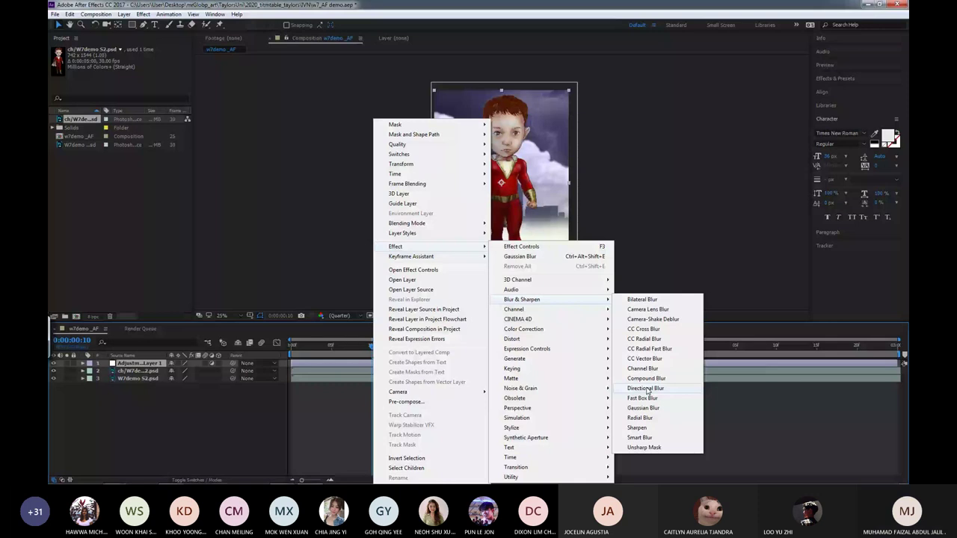
click(640, 417)
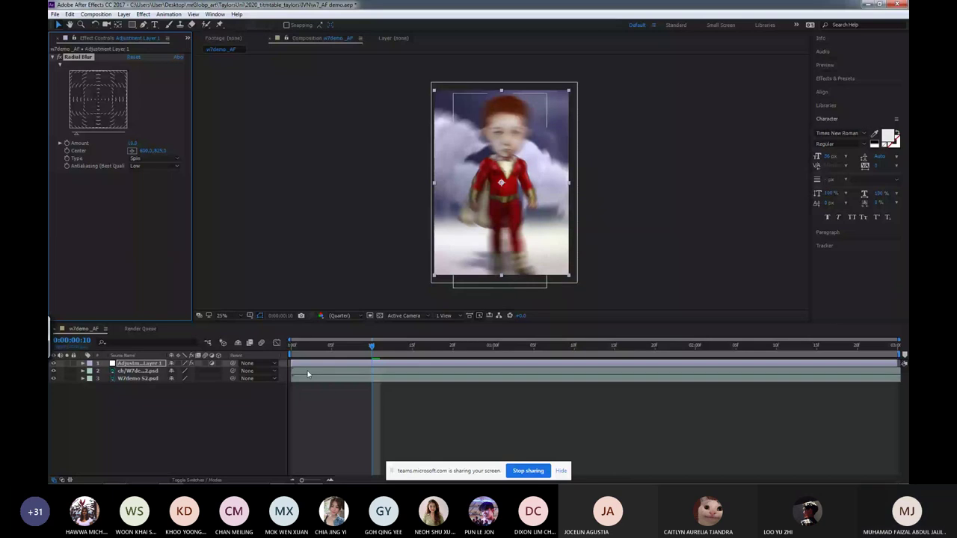
key(Delete)
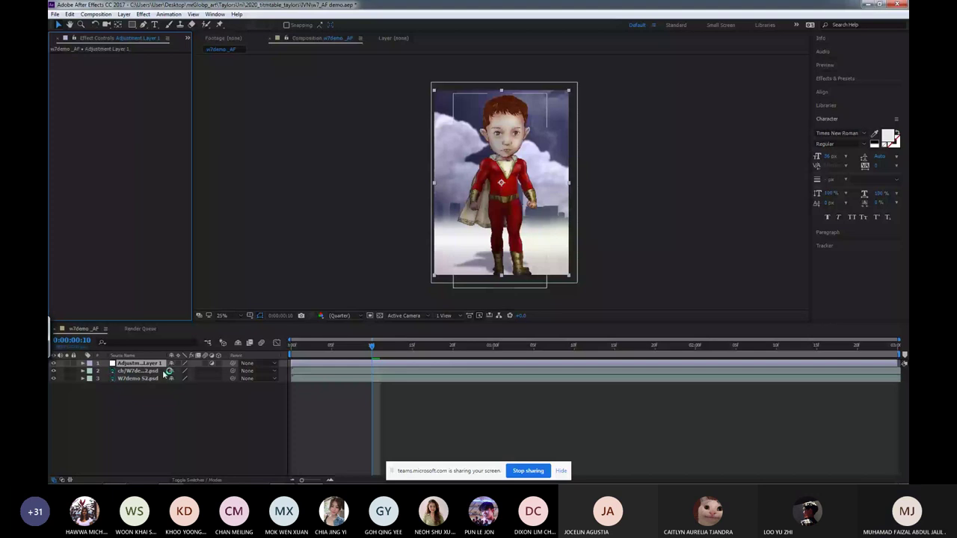
Delete the adjustment layer from the composition.
key(Delete)
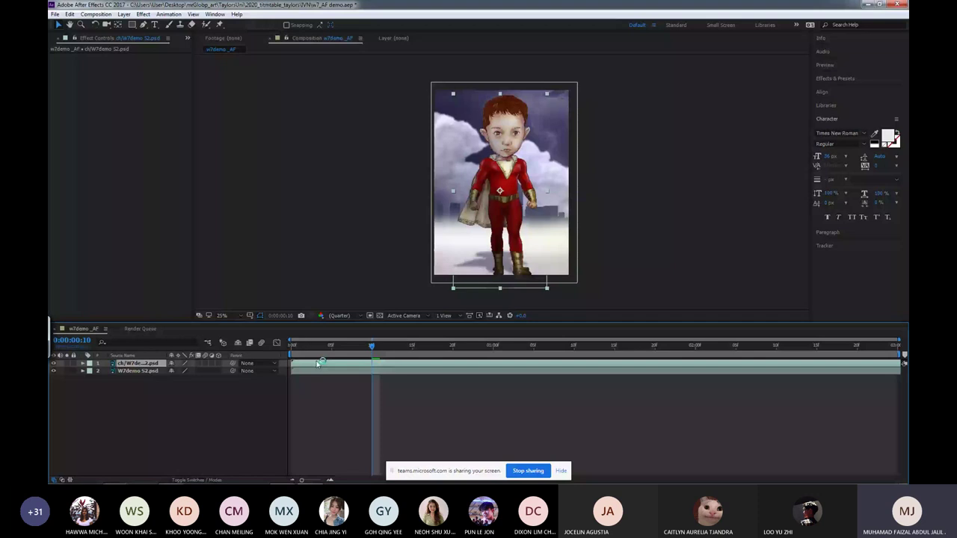
Apply the Radial Blur effect to the ch character layer and set its type to Zoom.
right_click(377, 363)
mouse_move(448, 246)
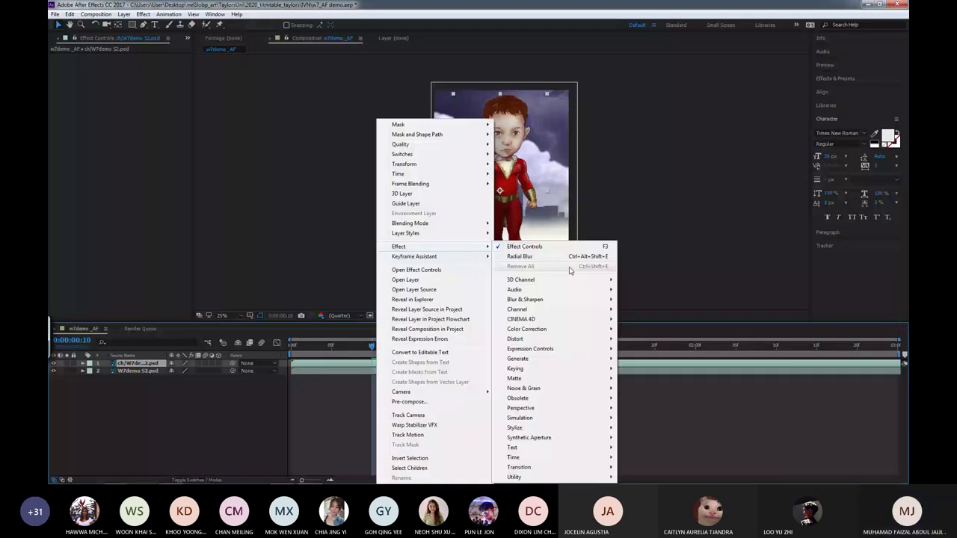
mouse_move(572, 299)
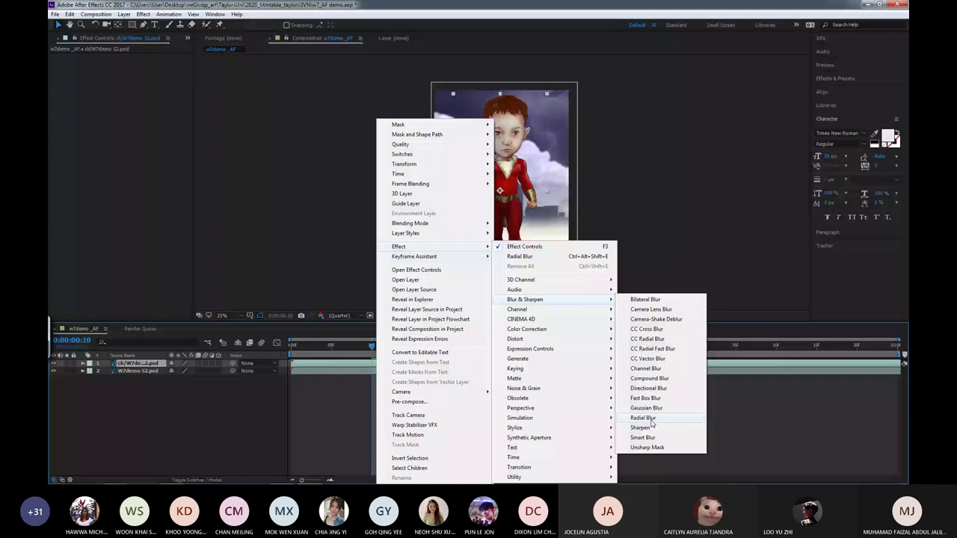
click(648, 419)
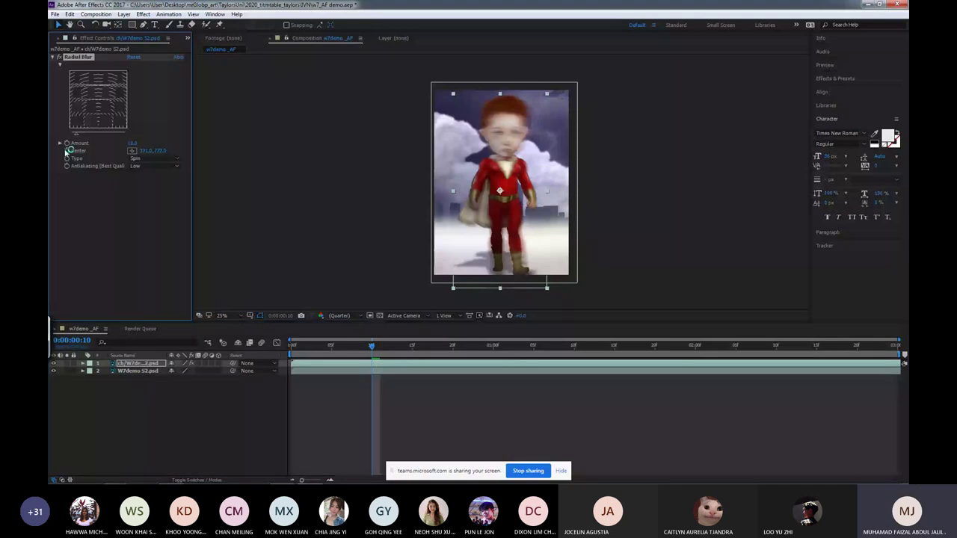
click(178, 159)
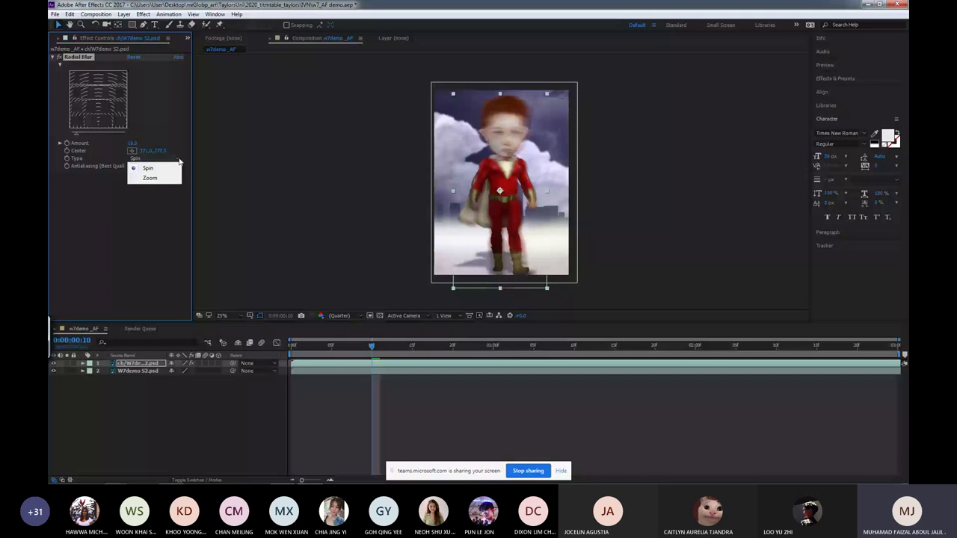
click(149, 178)
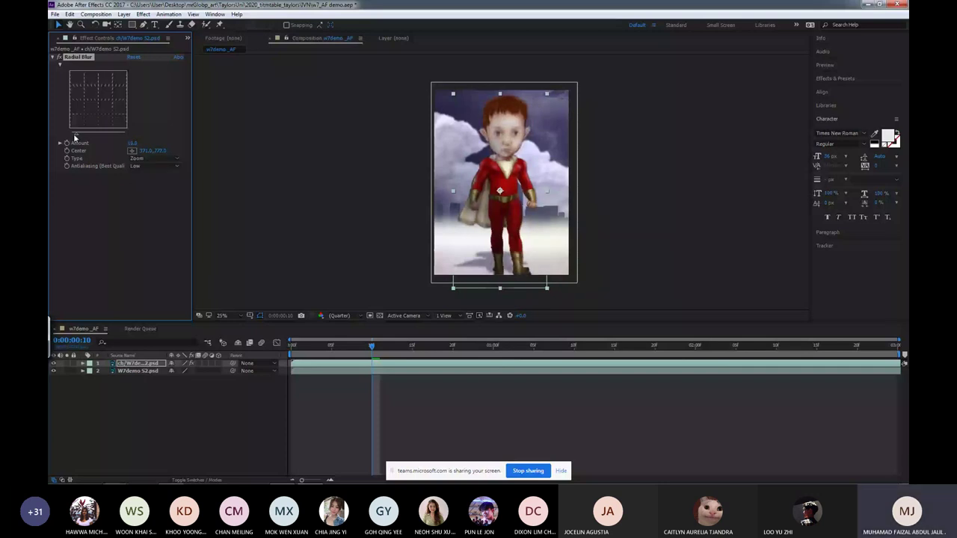
Try several Amount values on the character layer's Radial Blur, including 0.0, and remove the effect.
drag(75, 137, 106, 135)
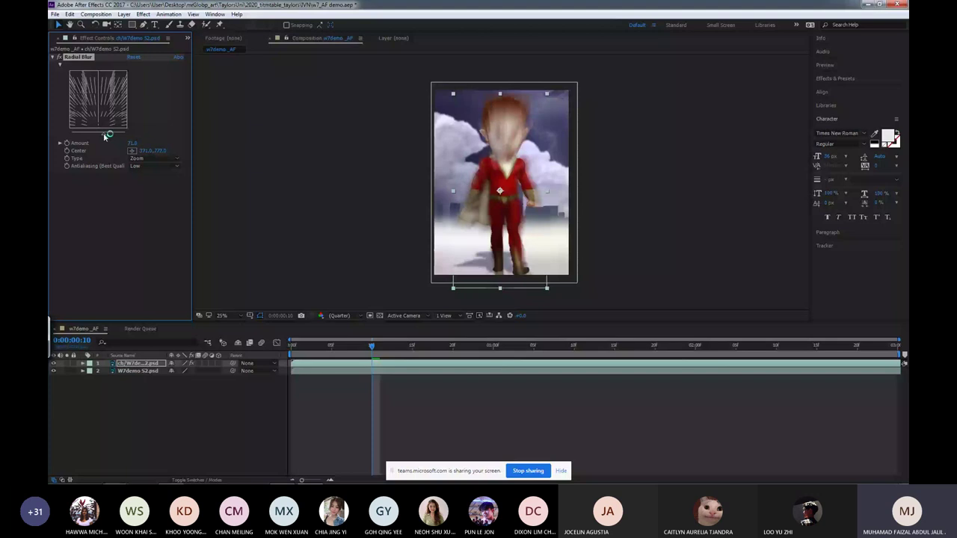
mouse_move(105, 136)
mouse_down()
mouse_move(50, 143)
mouse_move(85, 139)
mouse_up()
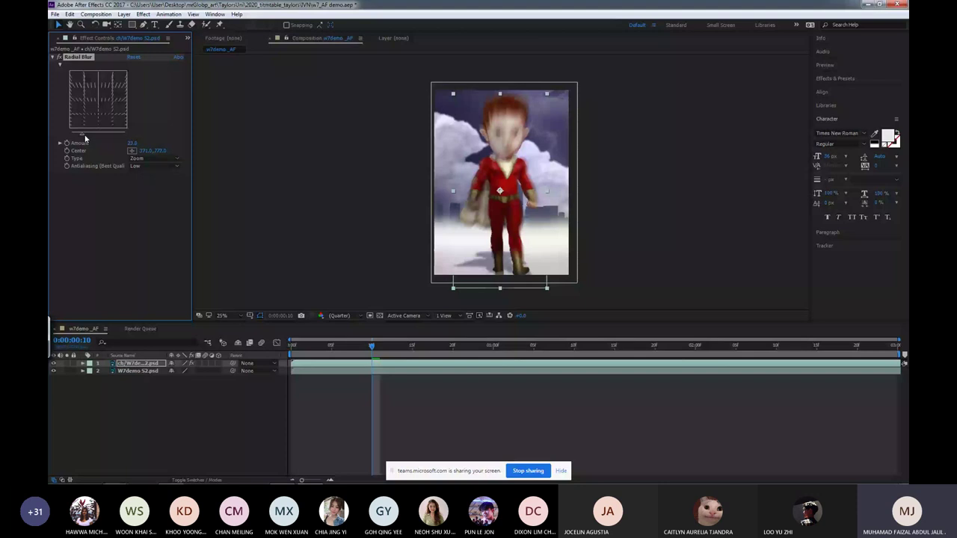
key(ctrl+z)
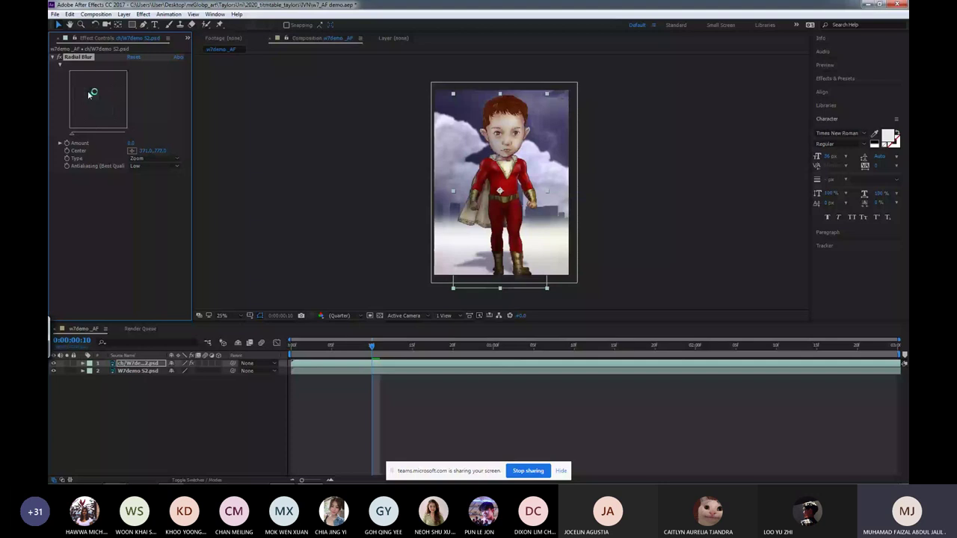
key(Delete)
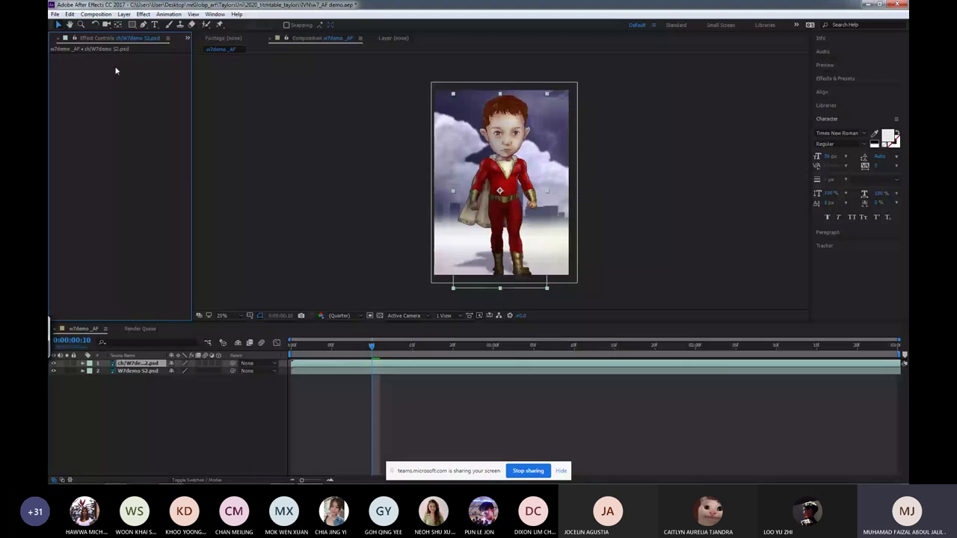
Apply the Directional Blur effect to the ch character layer.
right_click(376, 366)
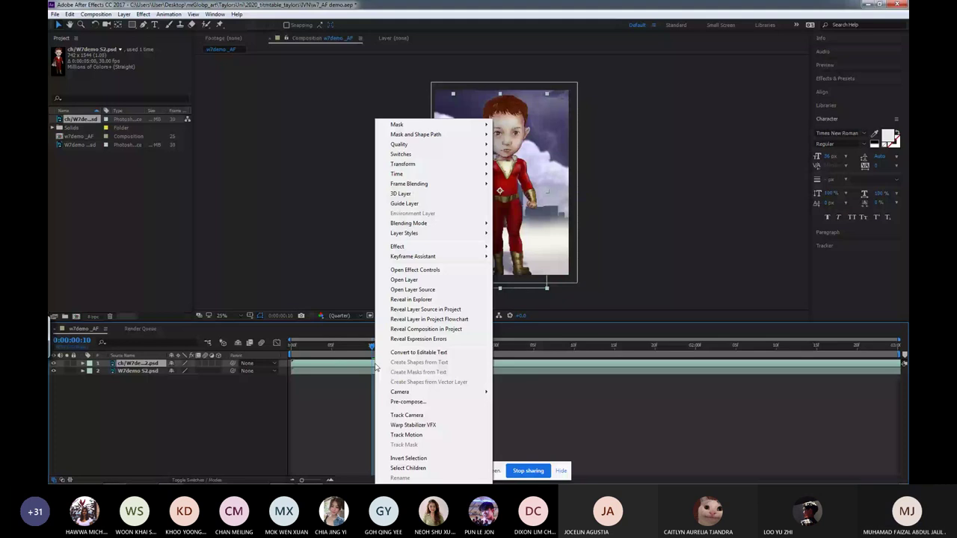
mouse_move(434, 247)
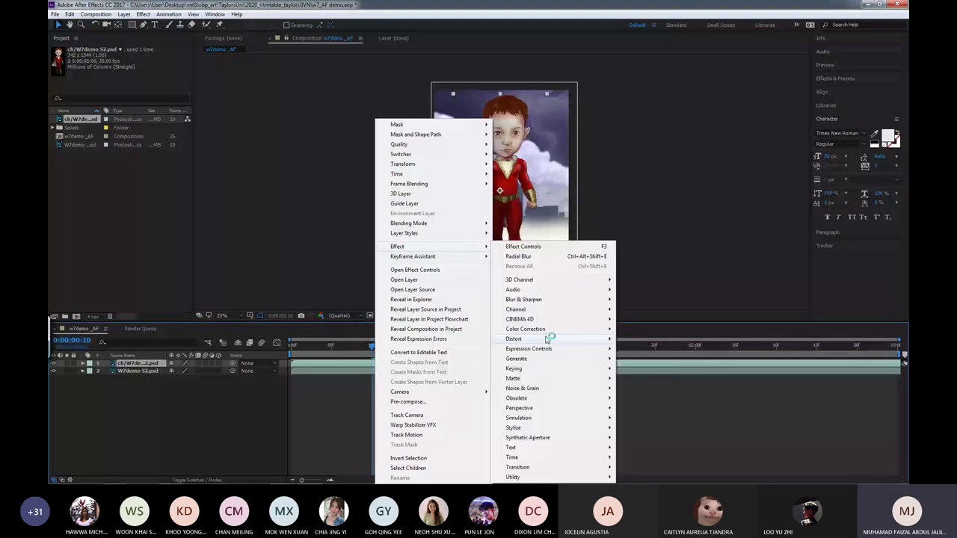
mouse_move(523, 299)
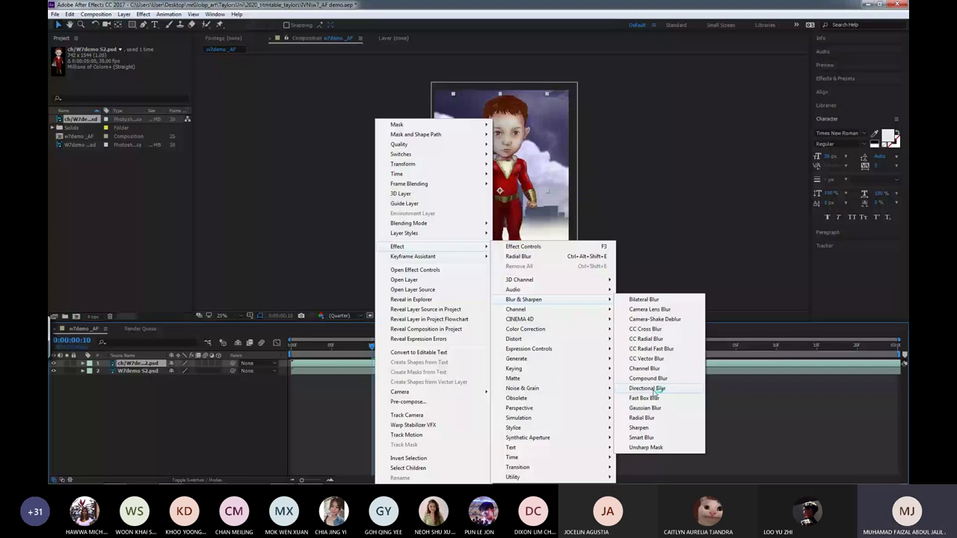
click(651, 388)
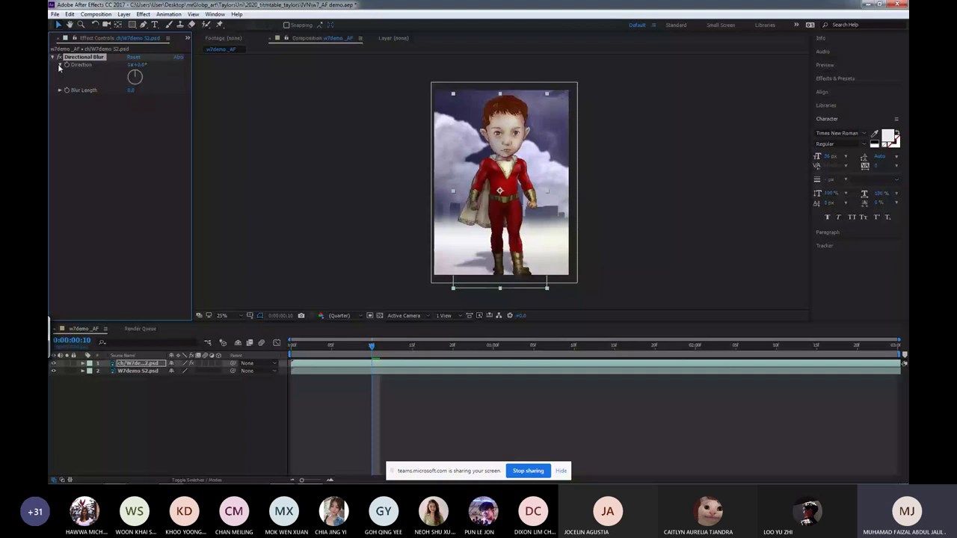
Try several Blur Length values on the character layer's Directional Blur, ending at 20.0 with the current time at 0:00:01:10.
click(59, 89)
click(112, 107)
drag(111, 104, 160, 107)
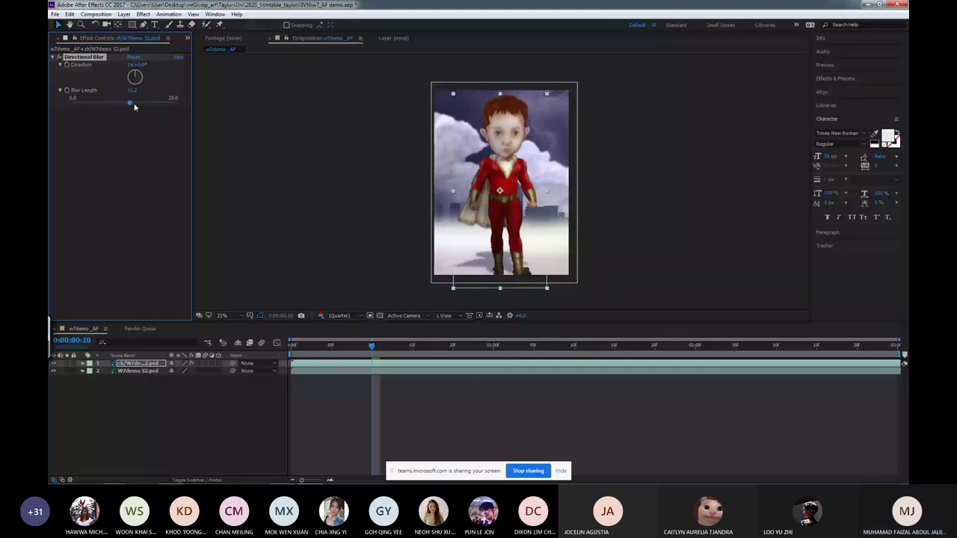
drag(134, 107, 48, 110)
click(130, 102)
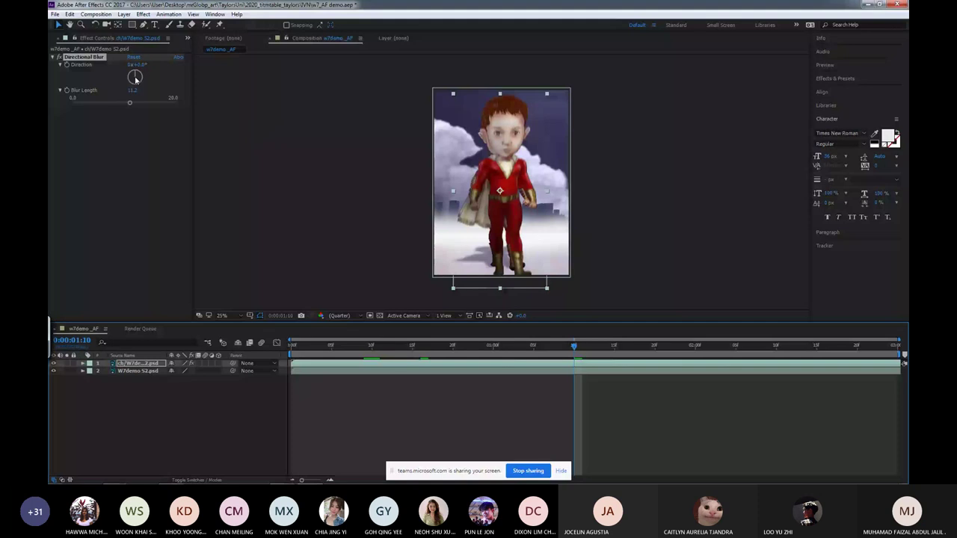
drag(129, 102, 503, 166)
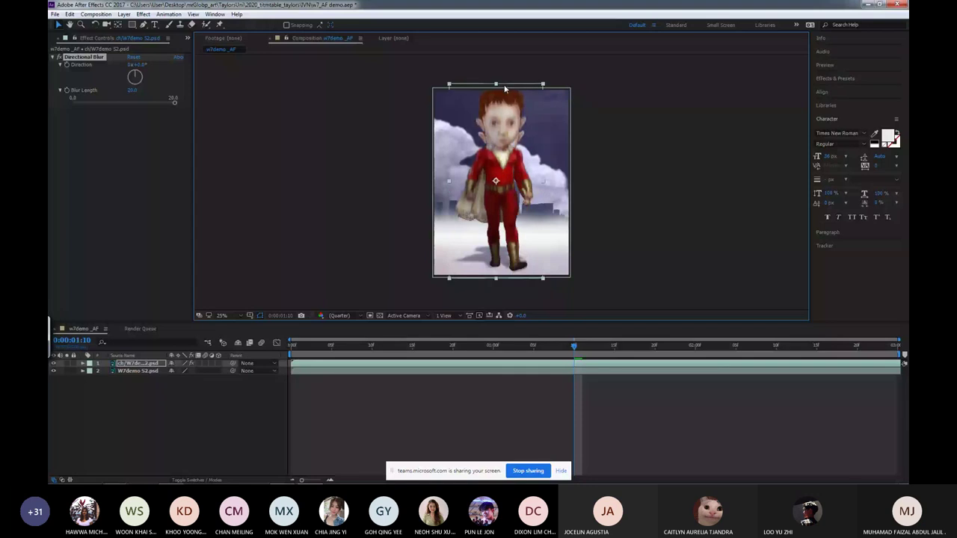
Reposition the blurred character layer over the background figure and scale it down slightly.
drag(504, 88, 506, 91)
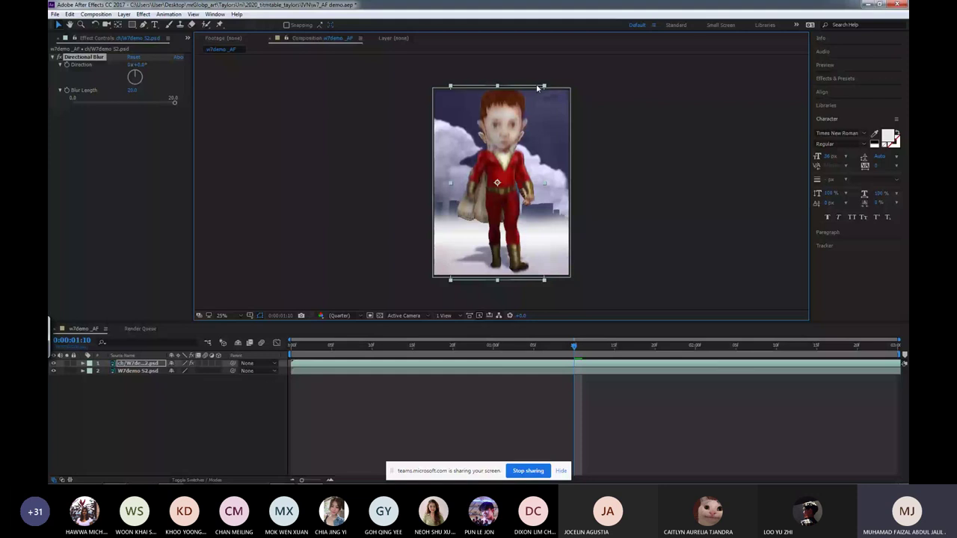
drag(537, 89, 542, 99)
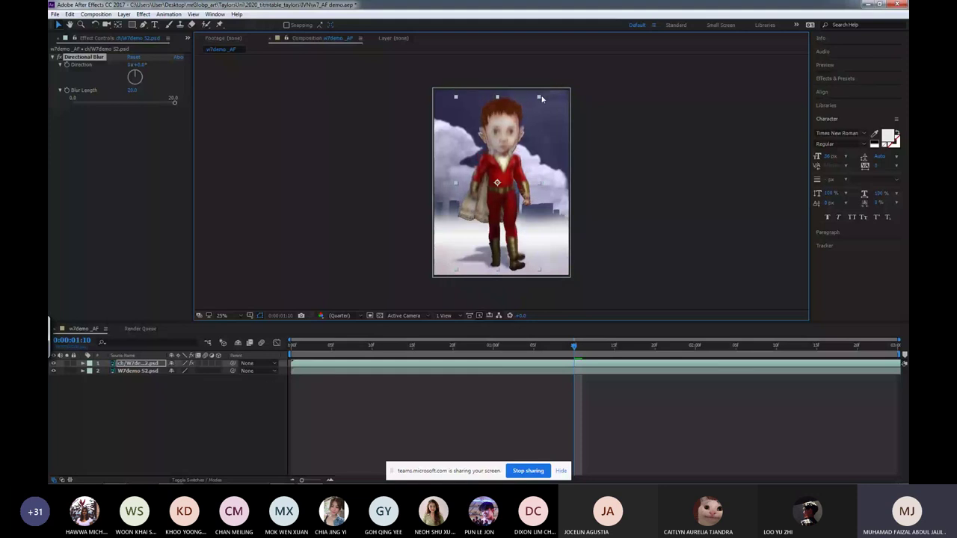
drag(505, 123, 521, 135)
key(ctrl+z)
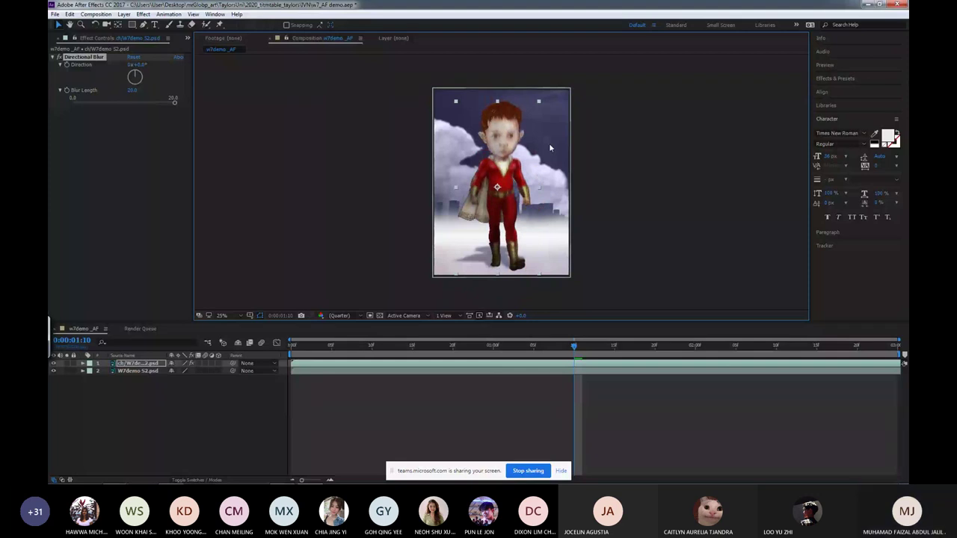
Scrub the timeline back to 0:00:00:03 and remove the Directional Blur from the character layer.
click(567, 349)
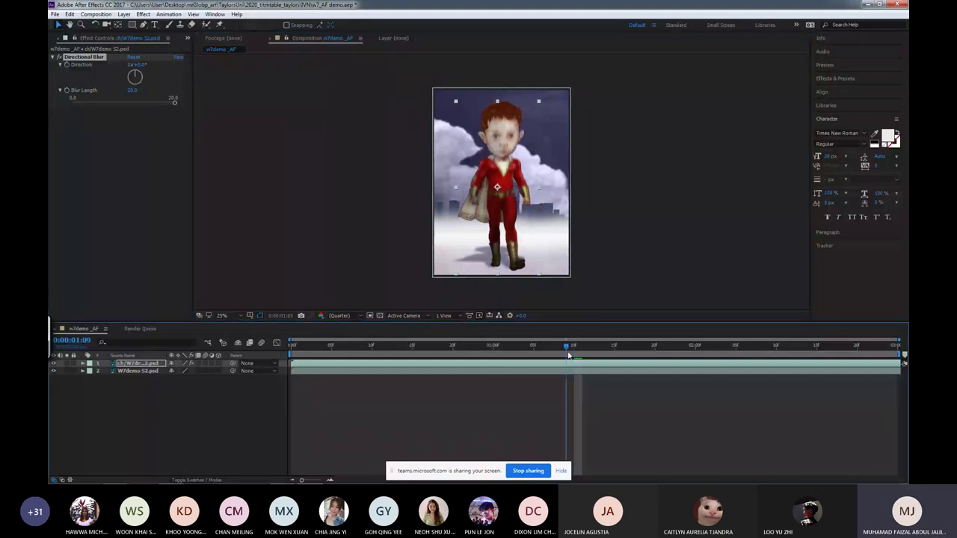
drag(568, 355, 315, 359)
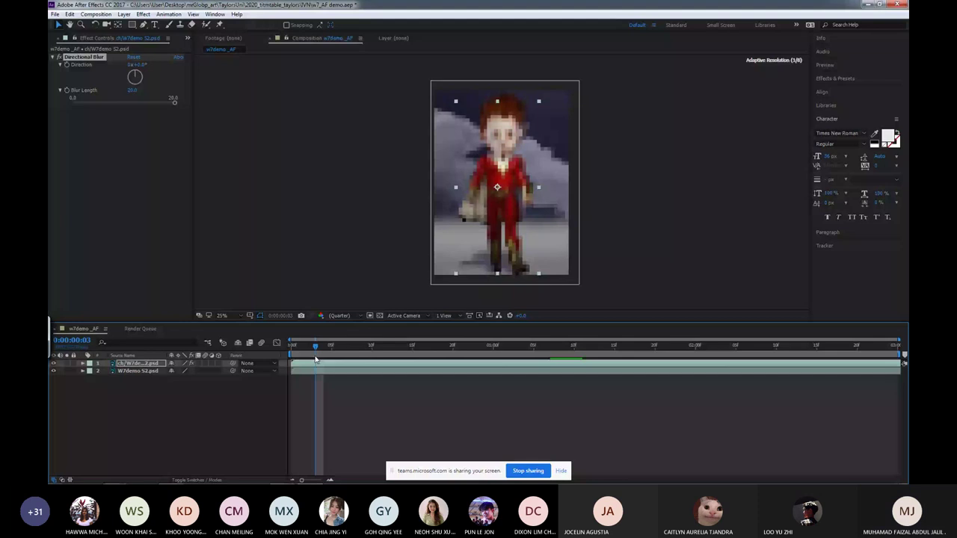
click(166, 114)
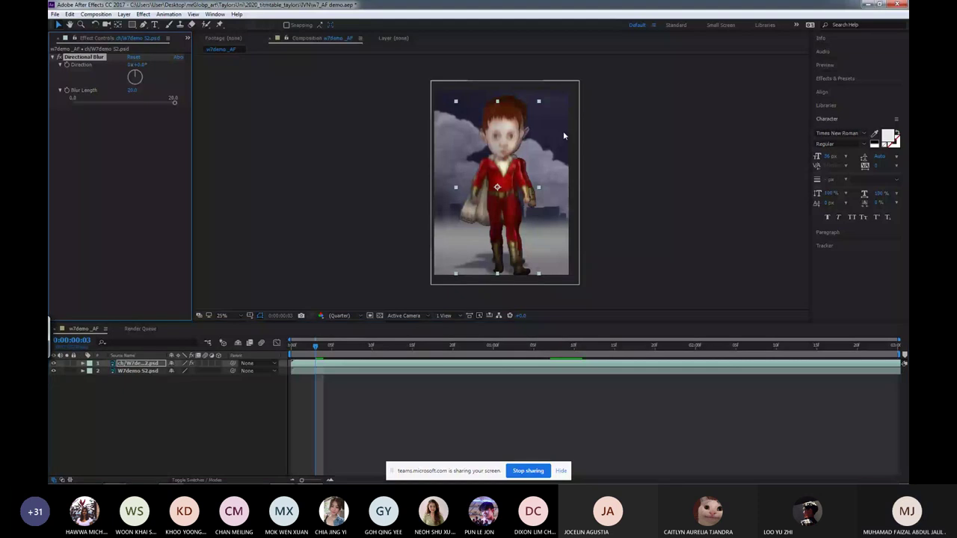
Apply the Camera-Shake Deblur effect to the ch character layer.
right_click(367, 362)
mouse_move(396, 246)
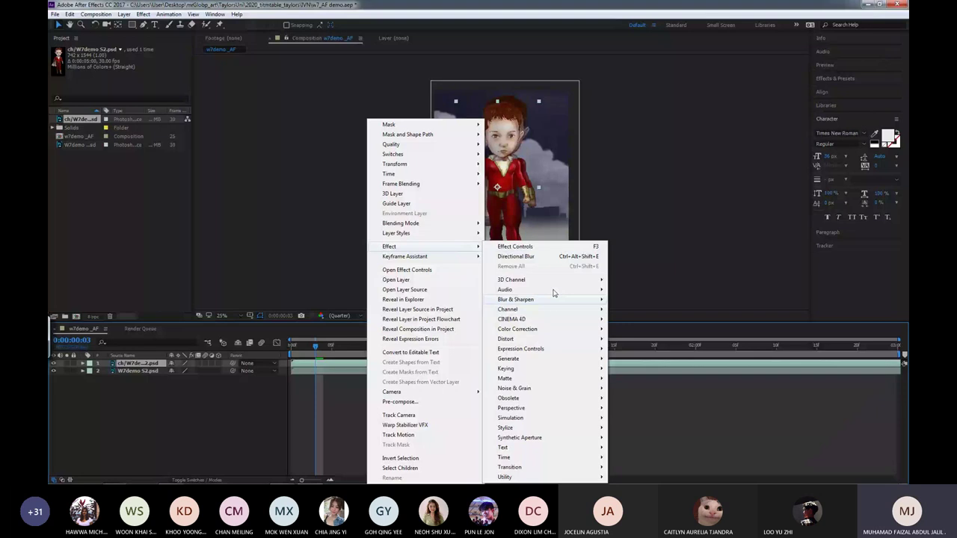
mouse_move(557, 299)
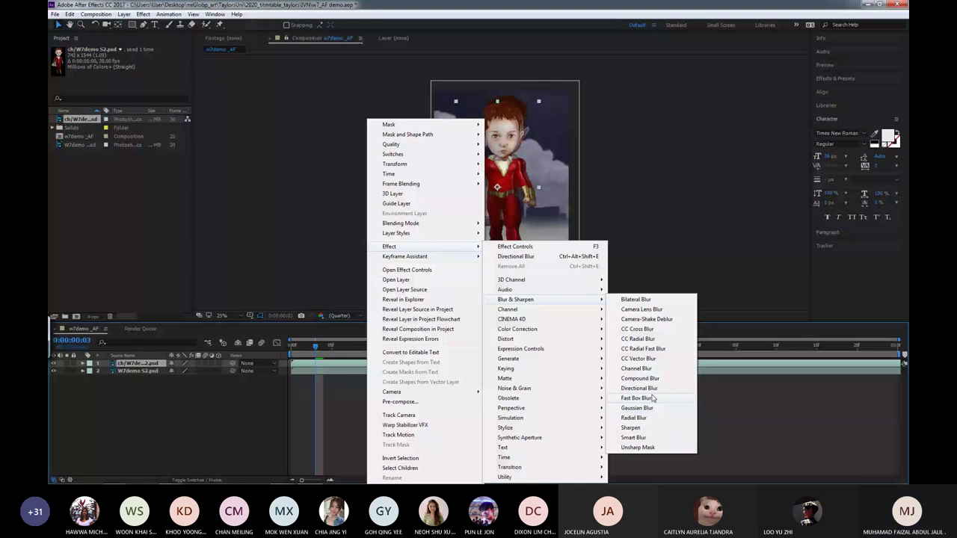
click(647, 319)
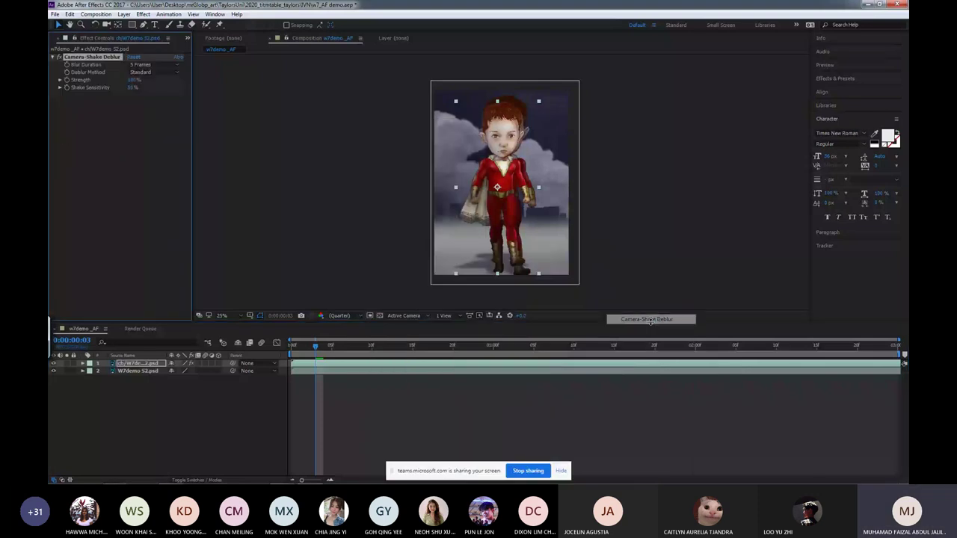
Raise the character layer's Camera-Shake Deblur Strength to about 178% and set its Shake Sensitivity to about 37%.
click(61, 80)
drag(123, 92, 164, 92)
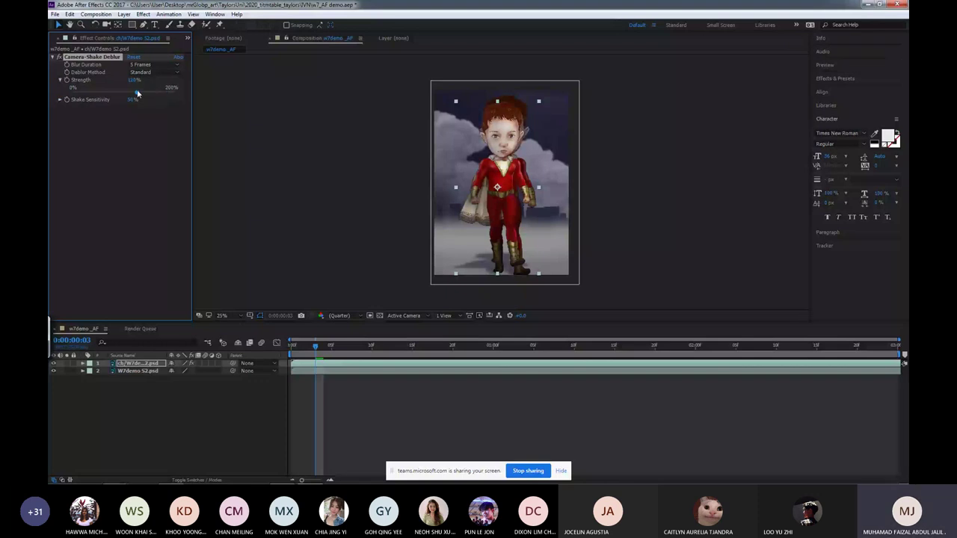
click(61, 80)
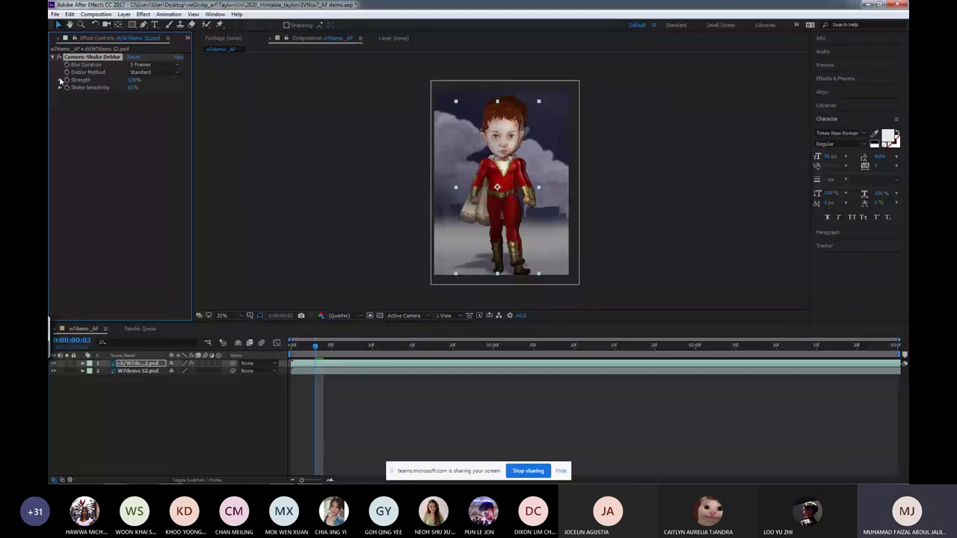
click(60, 88)
drag(94, 101, 178, 100)
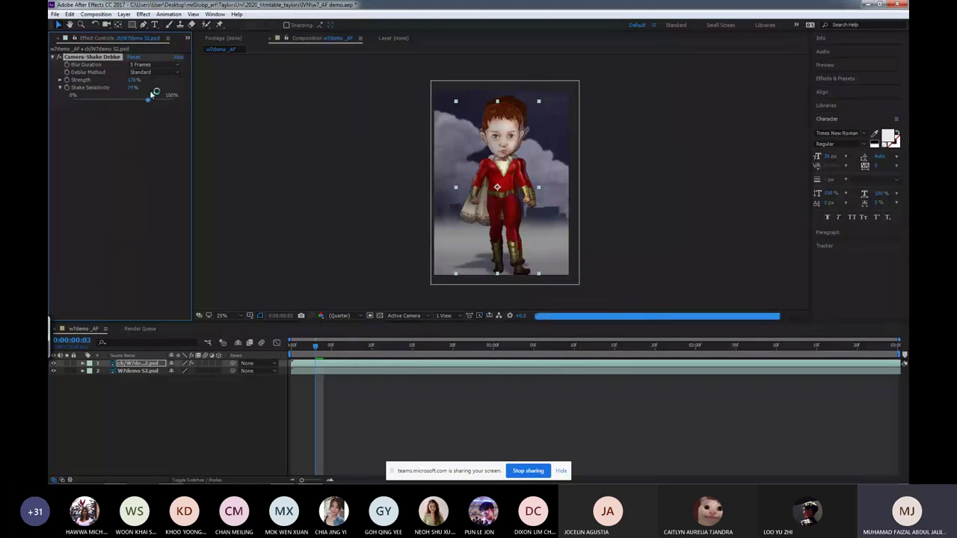
drag(150, 95, 110, 100)
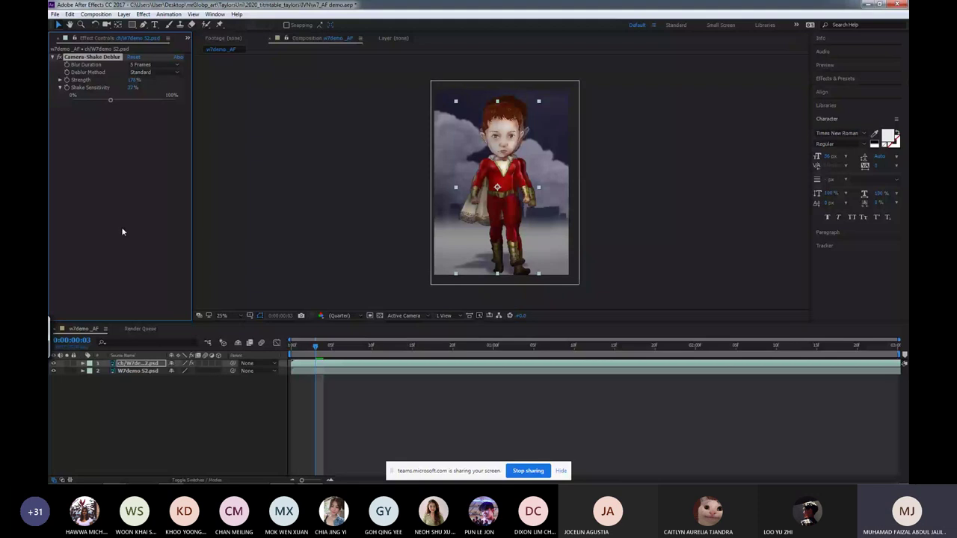
Delete the ch character layer from the composition and preview the remaining W7demo S2.psd animation.
click(124, 363)
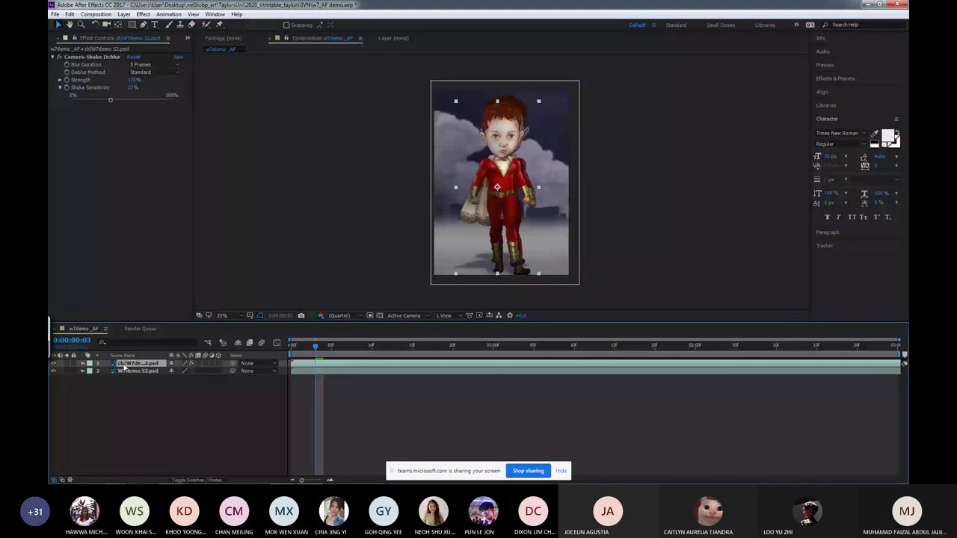
key(Delete)
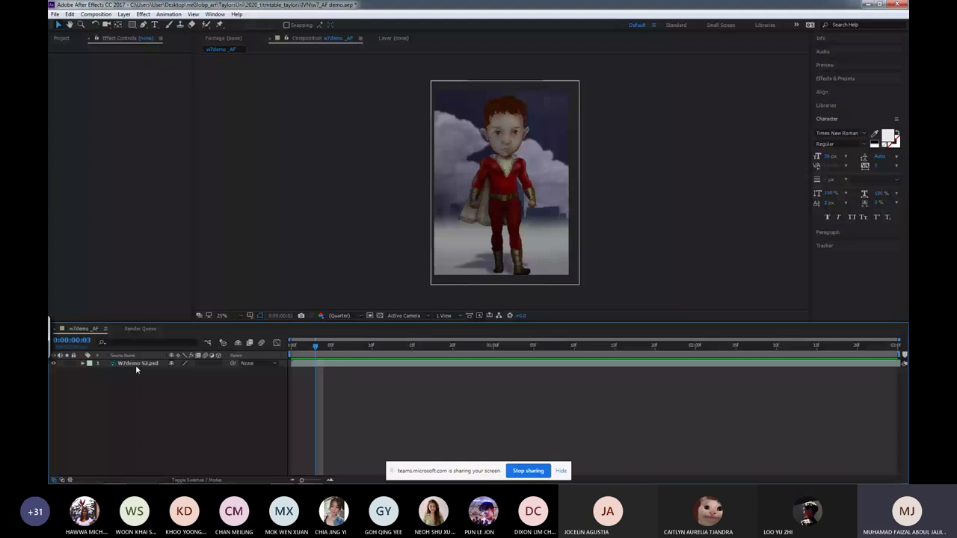
key(space)
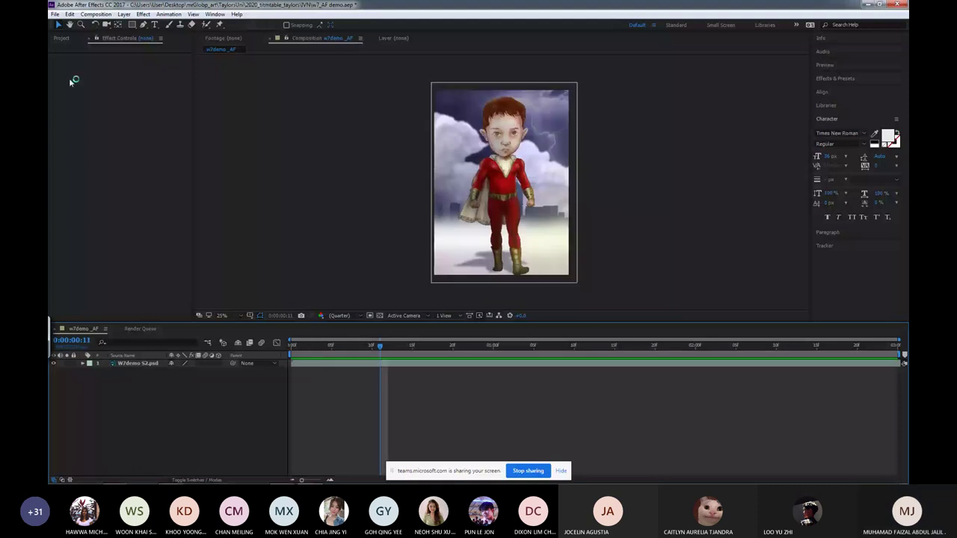
Add a new adjustment layer above the W7demo S2.psd layer.
right_click(171, 365)
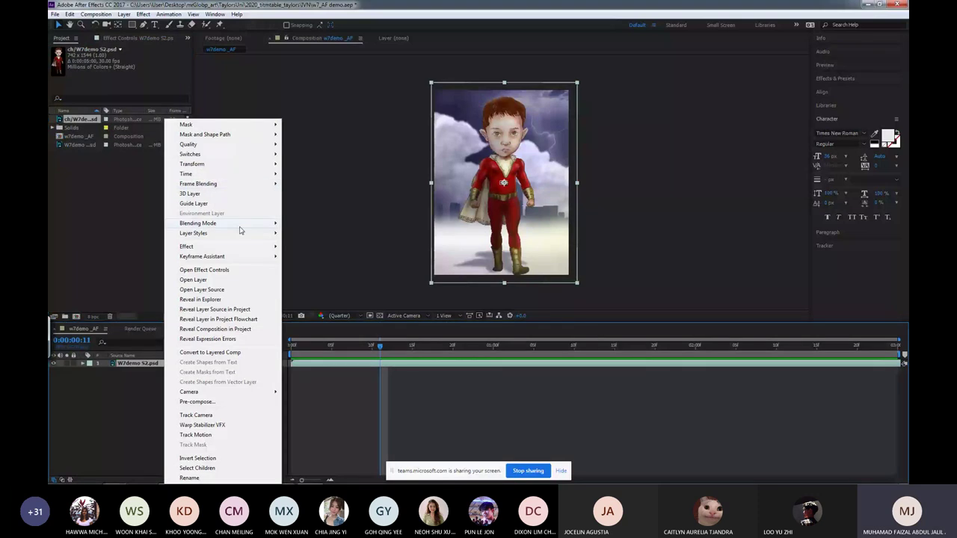
click(179, 364)
right_click(178, 364)
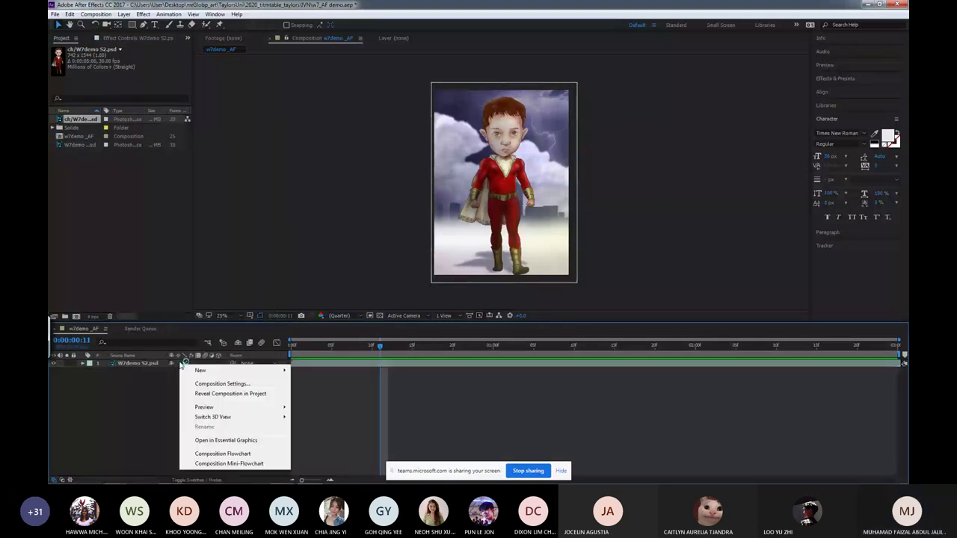
mouse_move(202, 370)
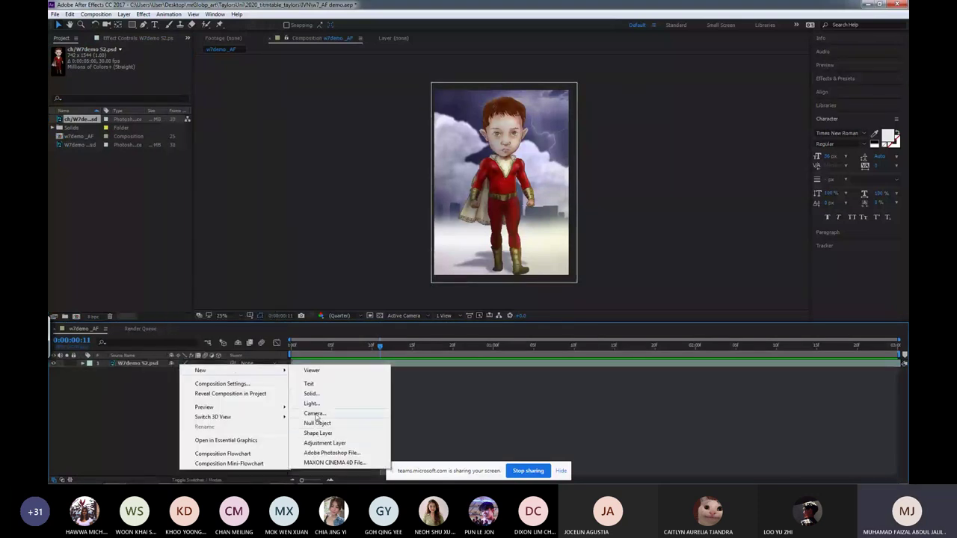
click(319, 444)
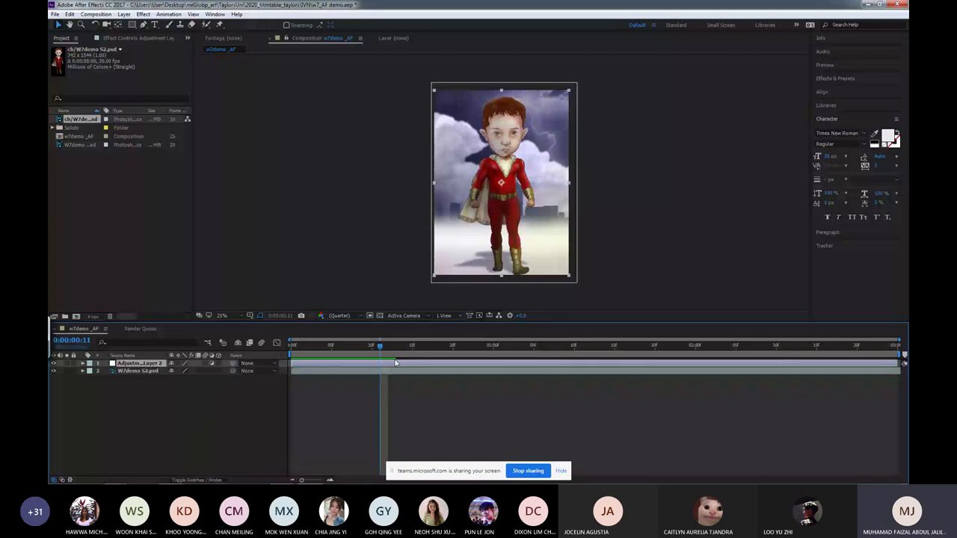
Apply the Camera-Shake Deblur effect to the new adjustment layer.
right_click(396, 362)
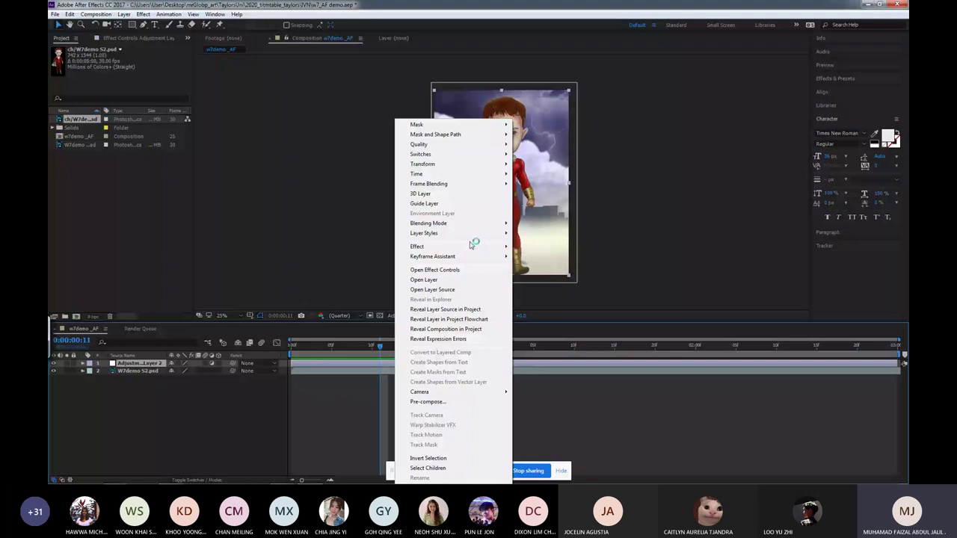
mouse_move(471, 246)
mouse_move(616, 299)
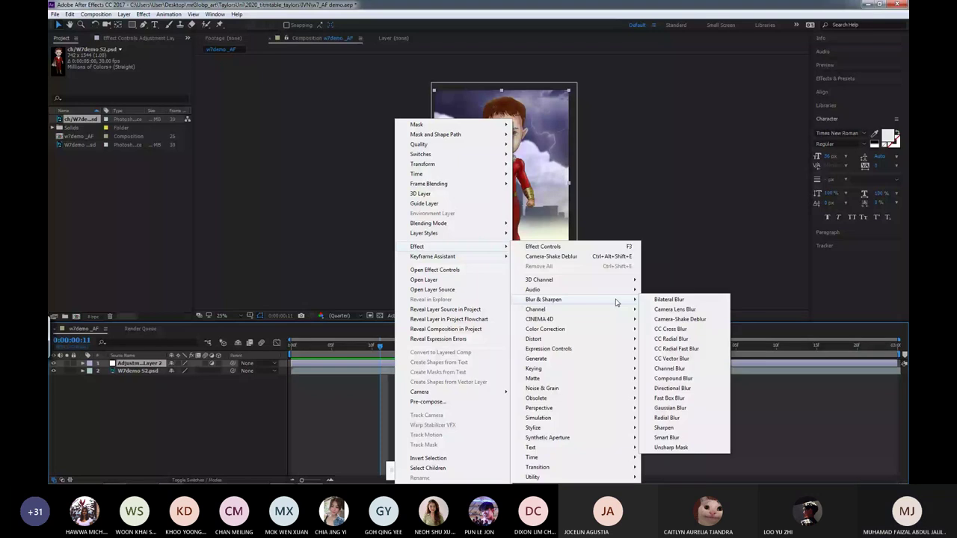
click(680, 318)
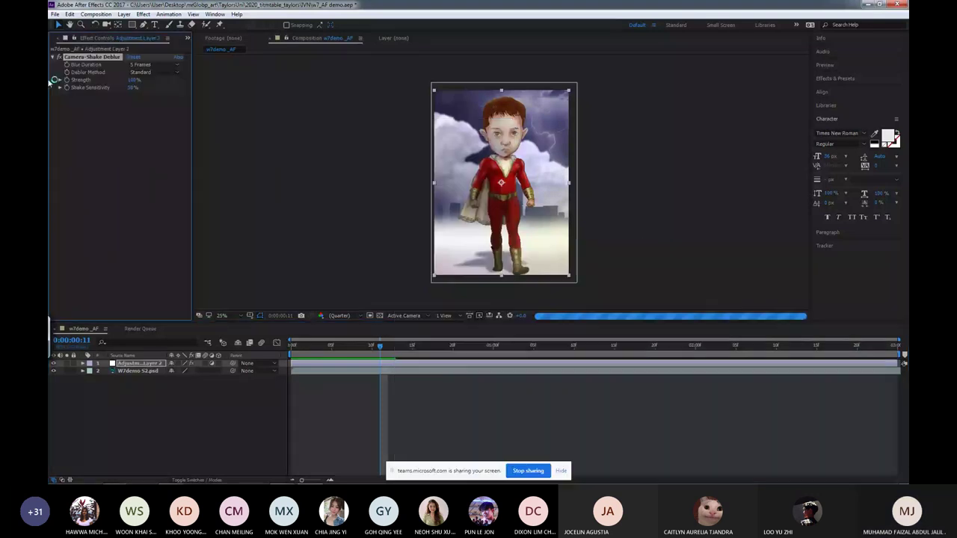
Set the deblur's Blur Duration to 7 Frames, keep the Standard method, and raise Strength to about 161%.
click(173, 66)
click(165, 85)
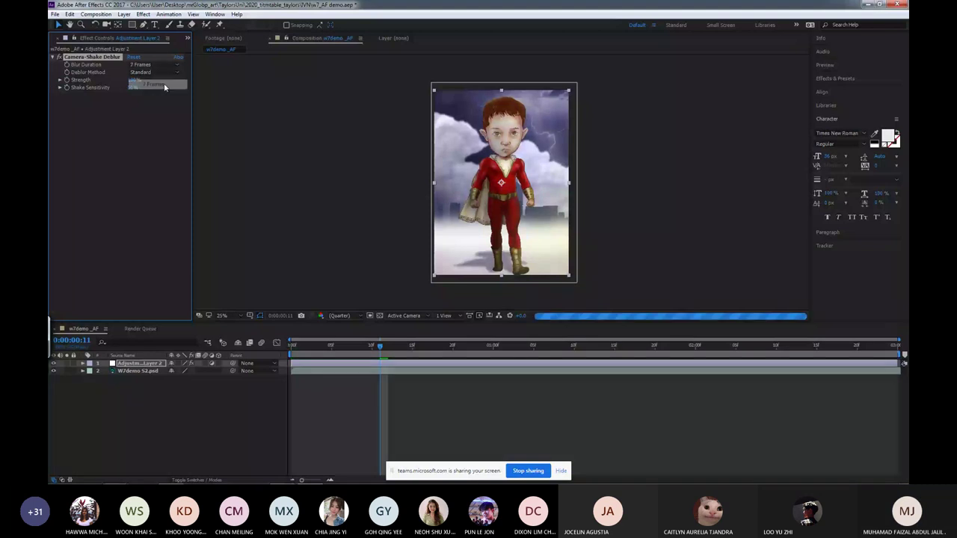
click(161, 73)
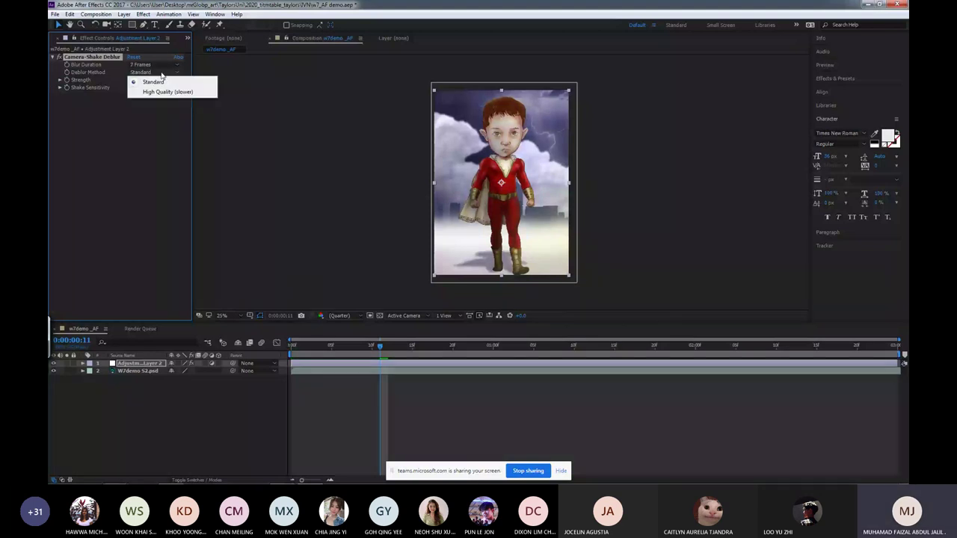
click(133, 82)
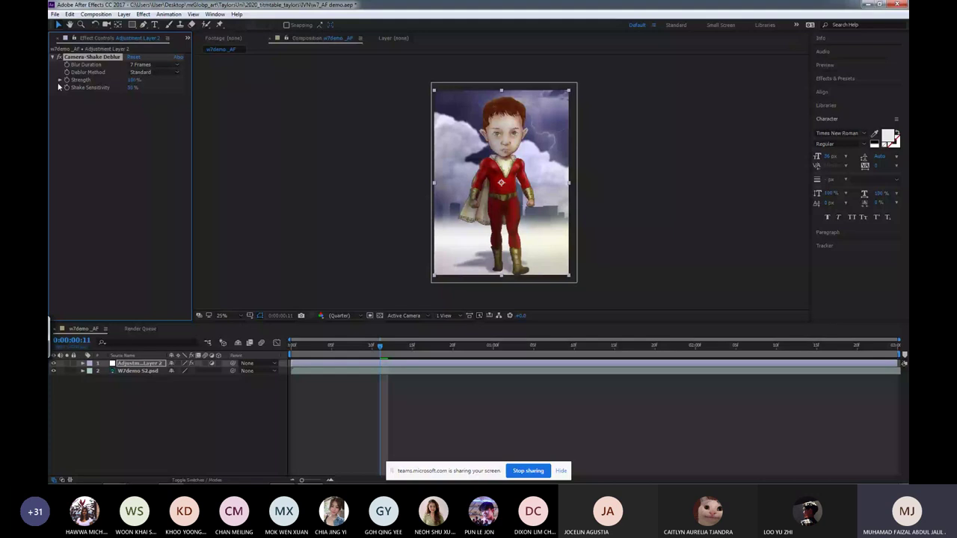
click(60, 80)
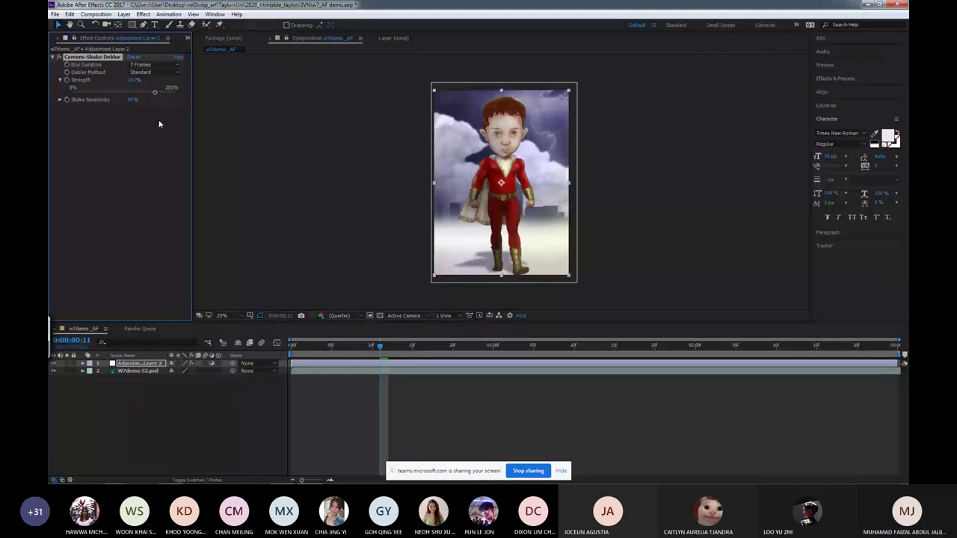
Enable keyframes for Strength and Shake Sensitivity at 0:00:01:02, and set Shake Sensitivity to 100% at 0:00:01:19.
drag(381, 345, 511, 344)
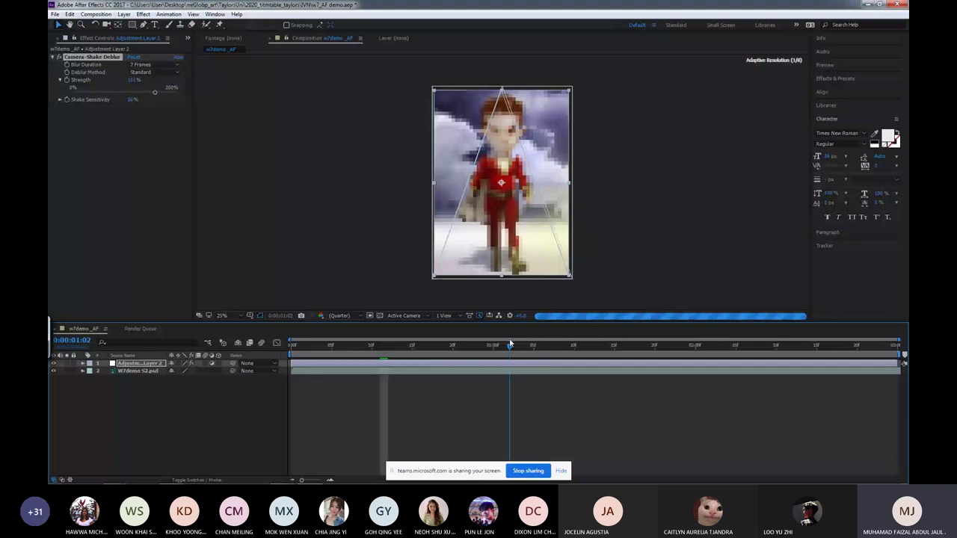
click(72, 89)
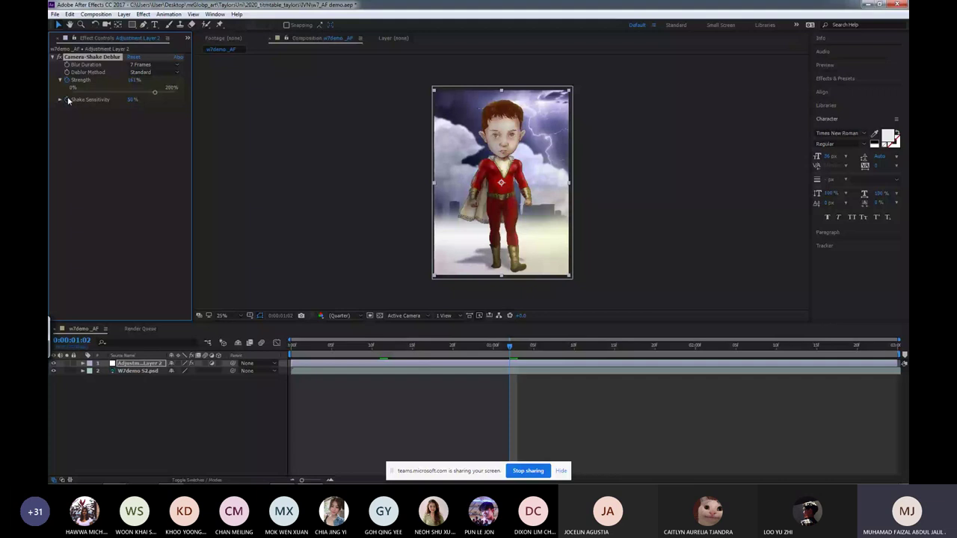
click(542, 344)
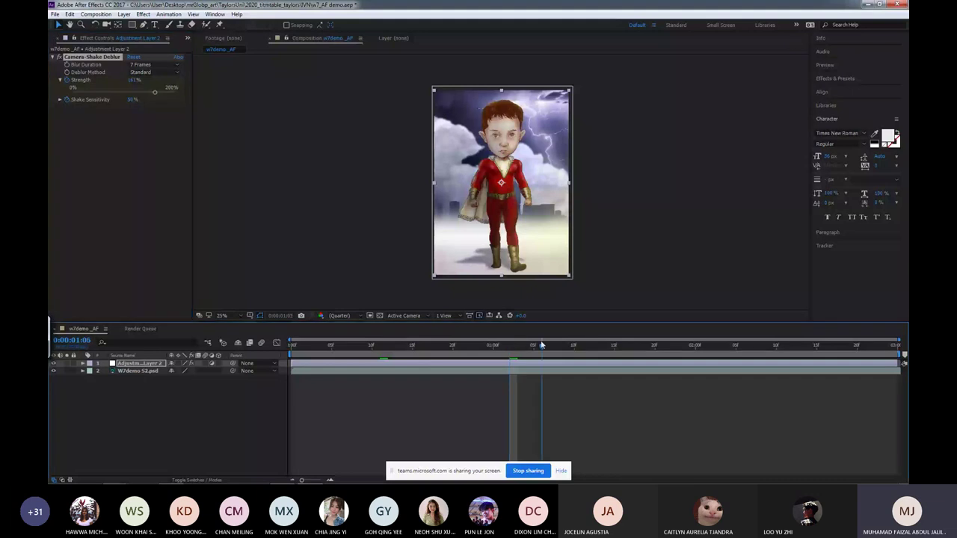
key(space)
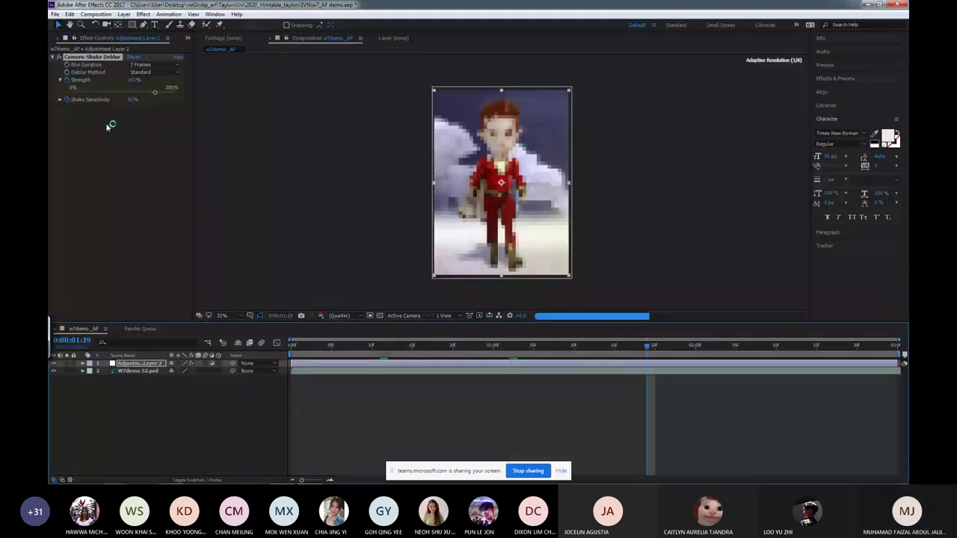
click(59, 99)
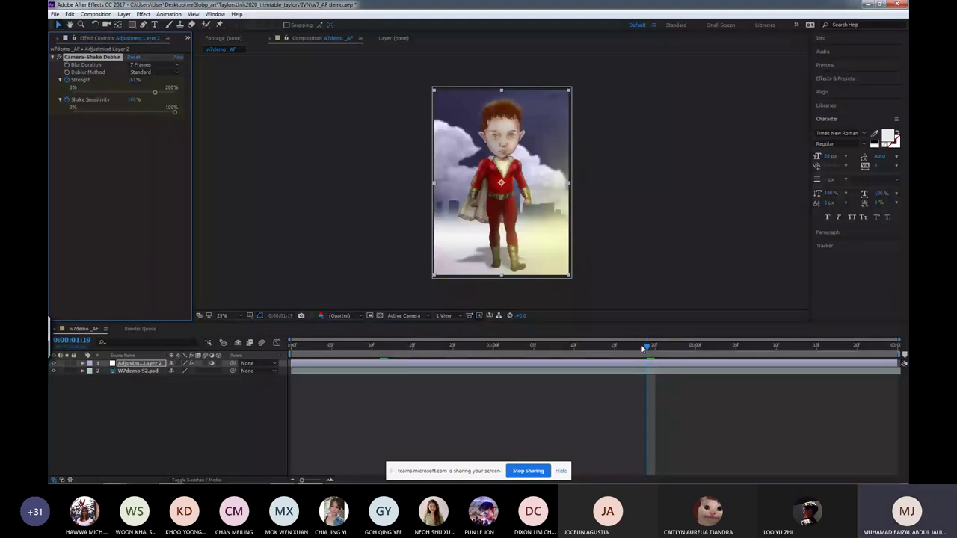
Go to 0:00:00:02 and expand Adjustment Layer 2 to show the Camera-Shake Deblur keyframes.
drag(644, 349, 304, 395)
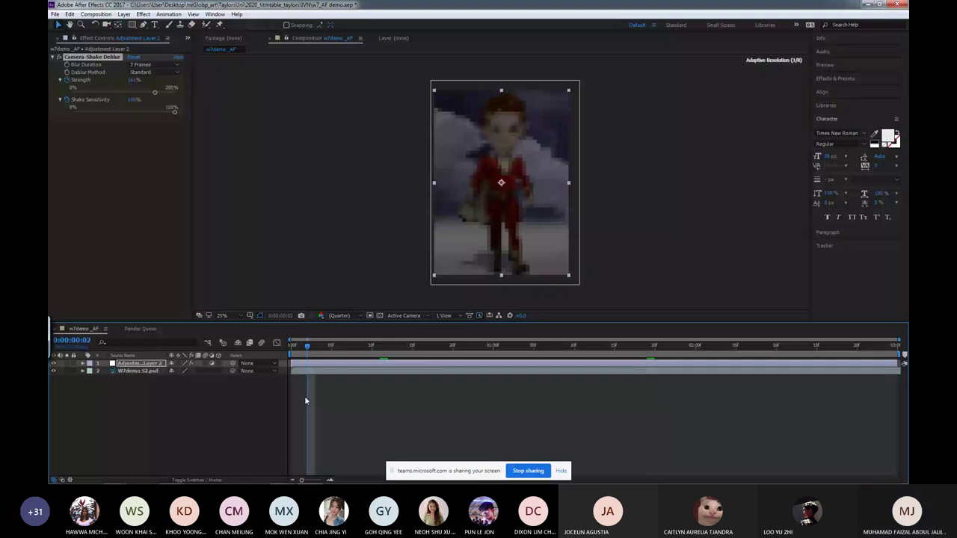
click(87, 268)
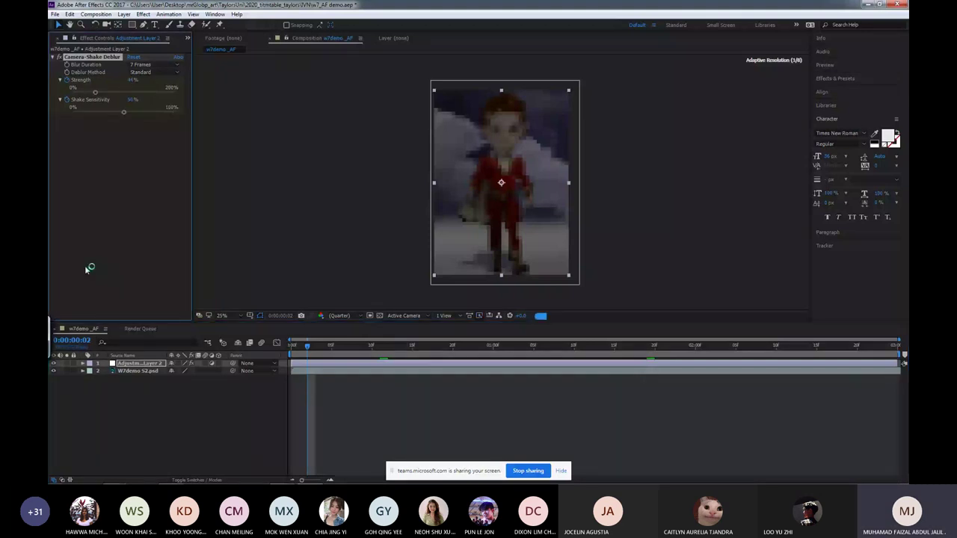
click(82, 363)
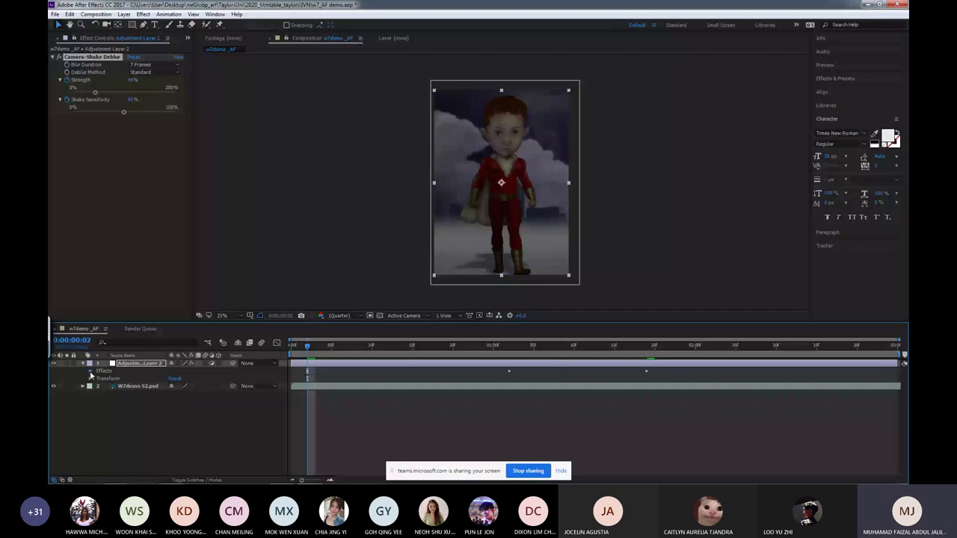
click(90, 372)
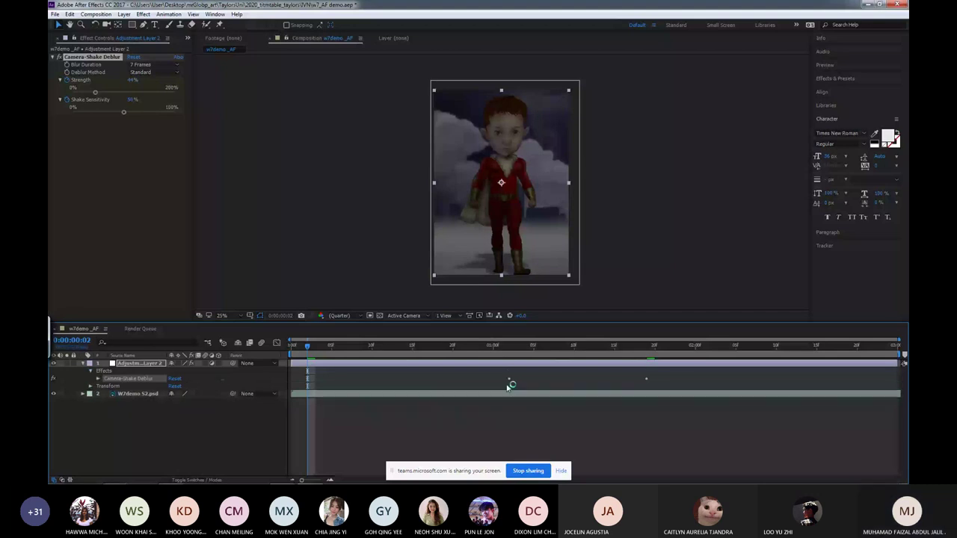
Keyframe the deblur's Strength at about 27% and Shake Sensitivity at 0% at 0:00:00:16.
click(314, 347)
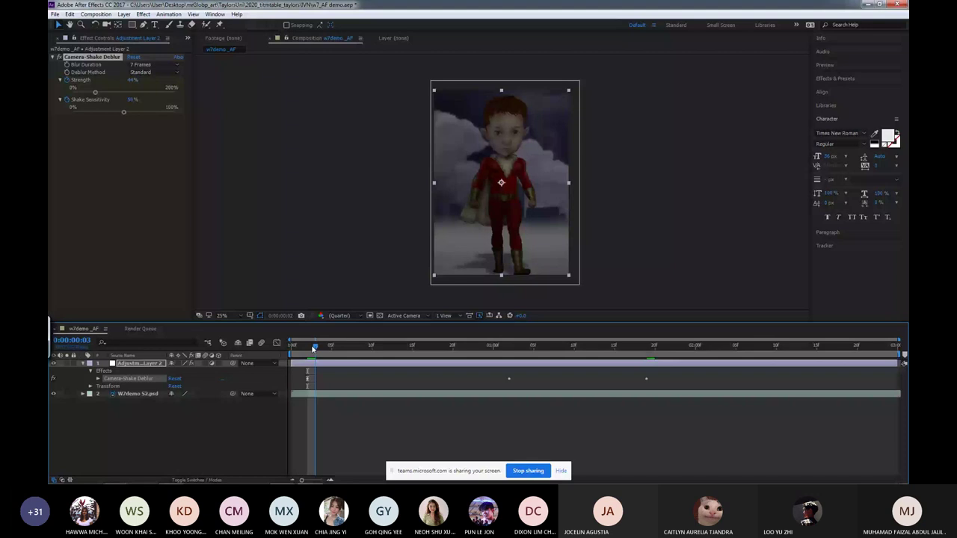
mouse_move(95, 92)
mouse_down()
mouse_move(128, 93)
mouse_move(87, 93)
mouse_up()
drag(124, 112, 72, 113)
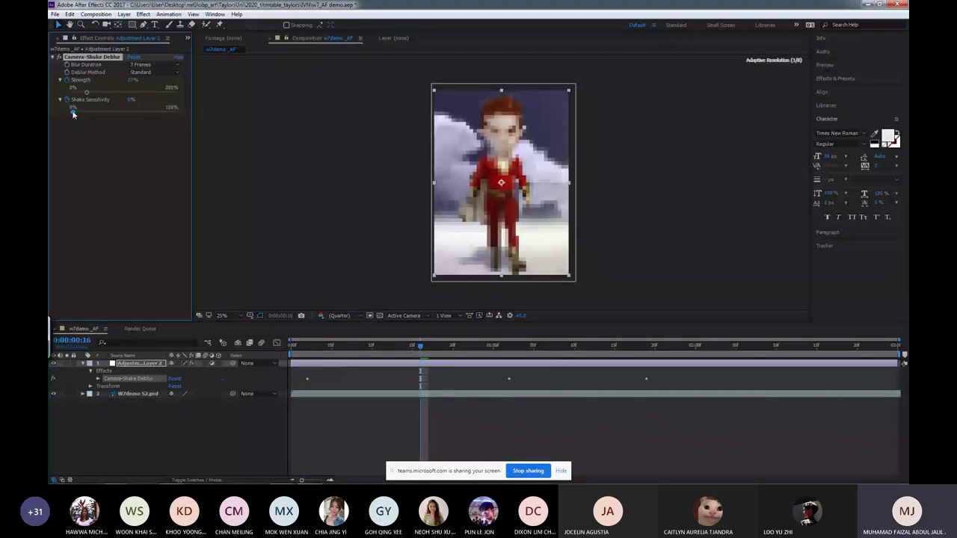
Preview the keyframed Camera-Shake Deblur animation from the start of the composition.
click(299, 347)
key(space)
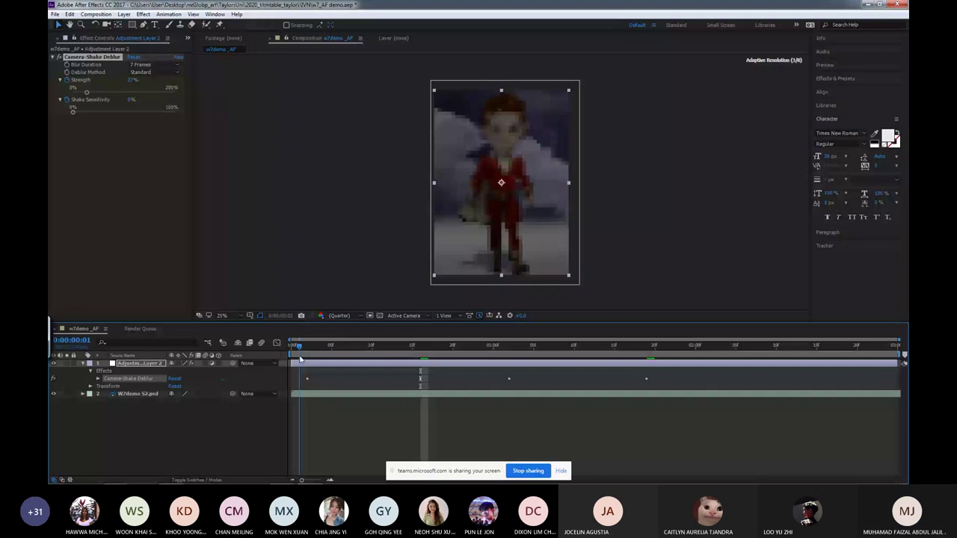
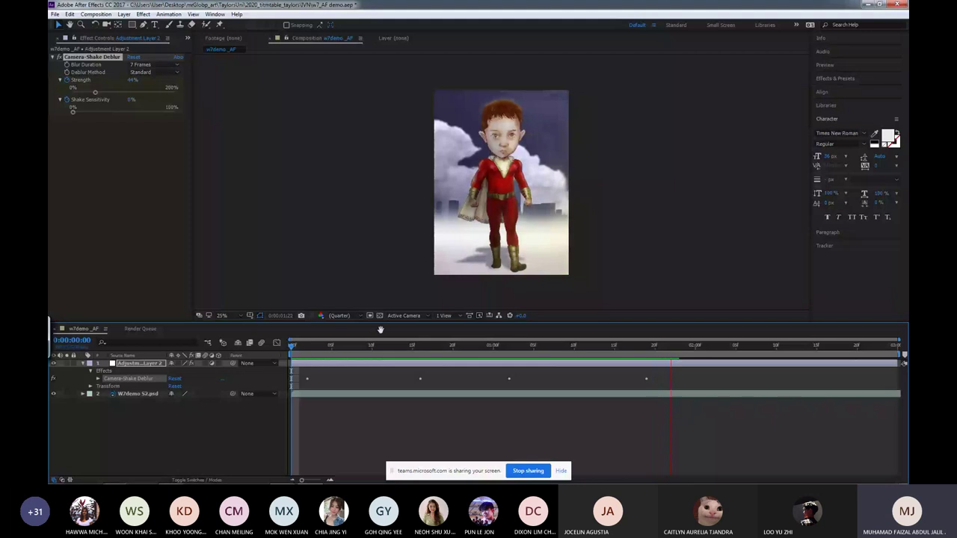
click(340, 347)
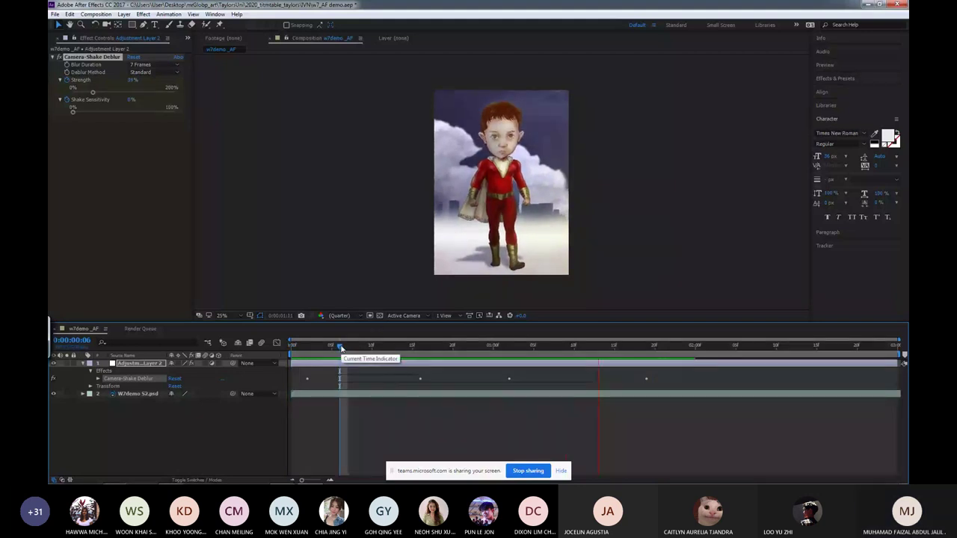
key(space)
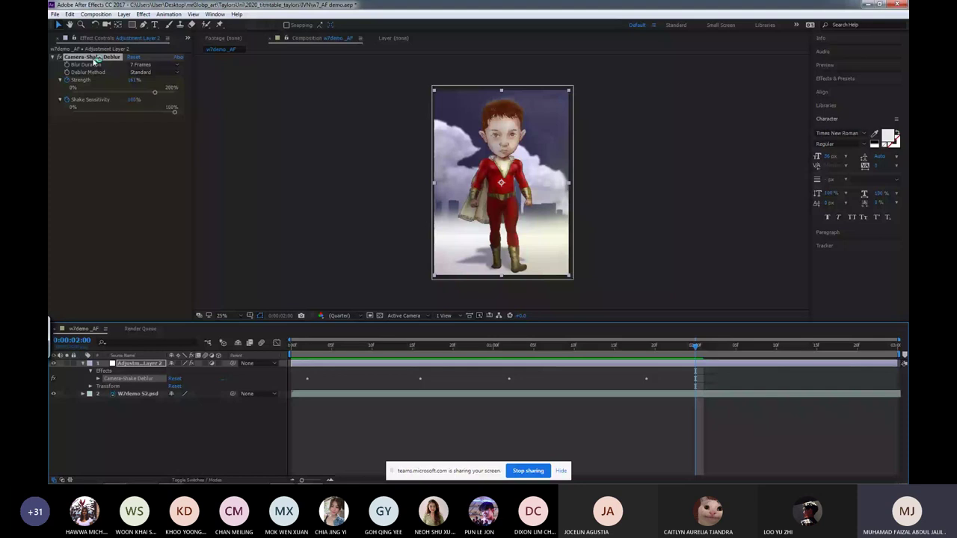
Delete Camera-Shake Deblur from Adjustment Layer 2 and apply the Fast Box Blur effect at 0:00:00:07 instead.
key(Delete)
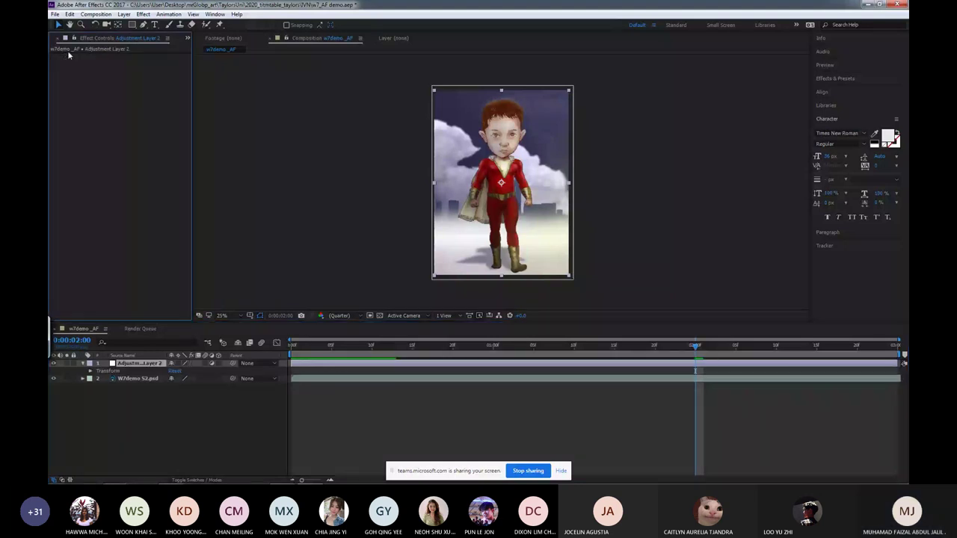
click(59, 41)
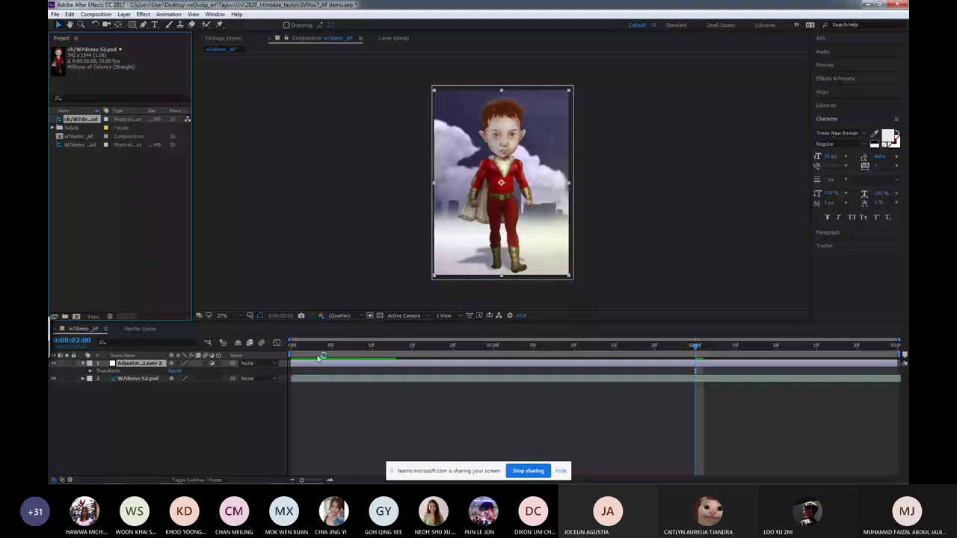
click(347, 346)
right_click(374, 360)
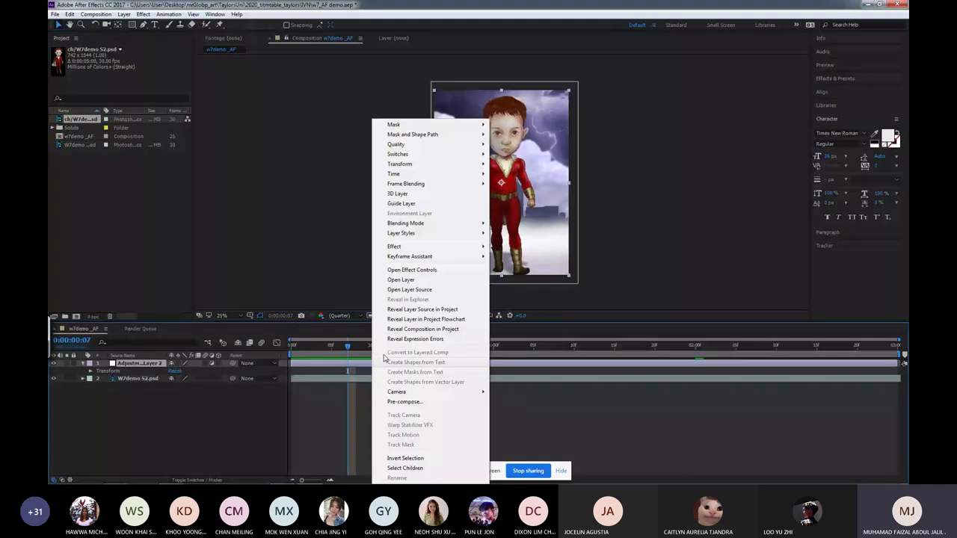
mouse_move(434, 246)
mouse_move(542, 301)
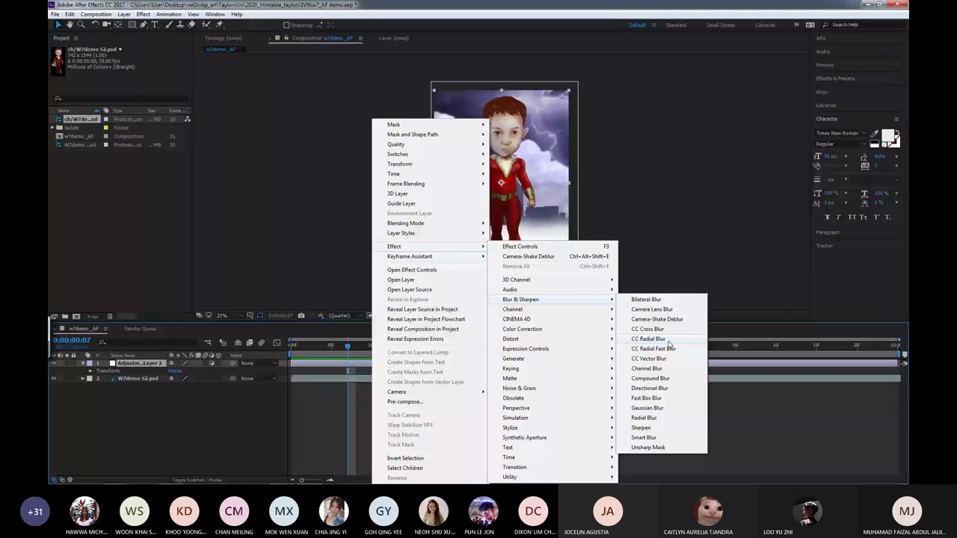
click(645, 398)
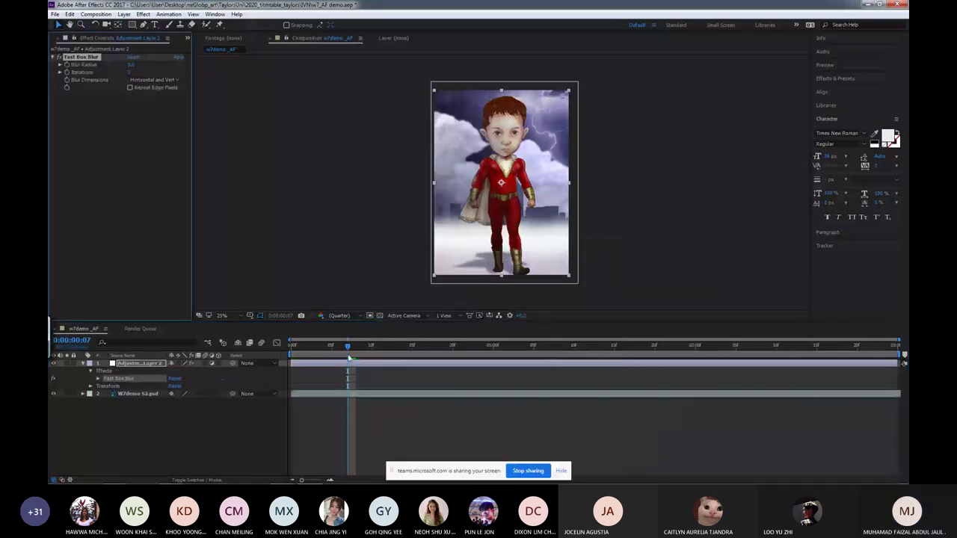
Reveal the Fast Box Blur sliders and try several Blur Radius values, finishing at about 59.
click(60, 72)
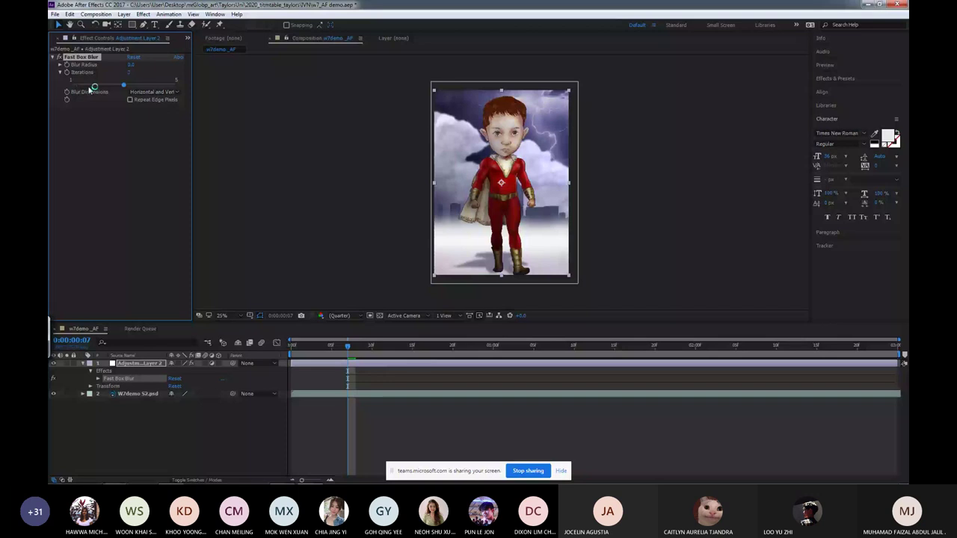
drag(93, 88, 119, 75)
click(60, 64)
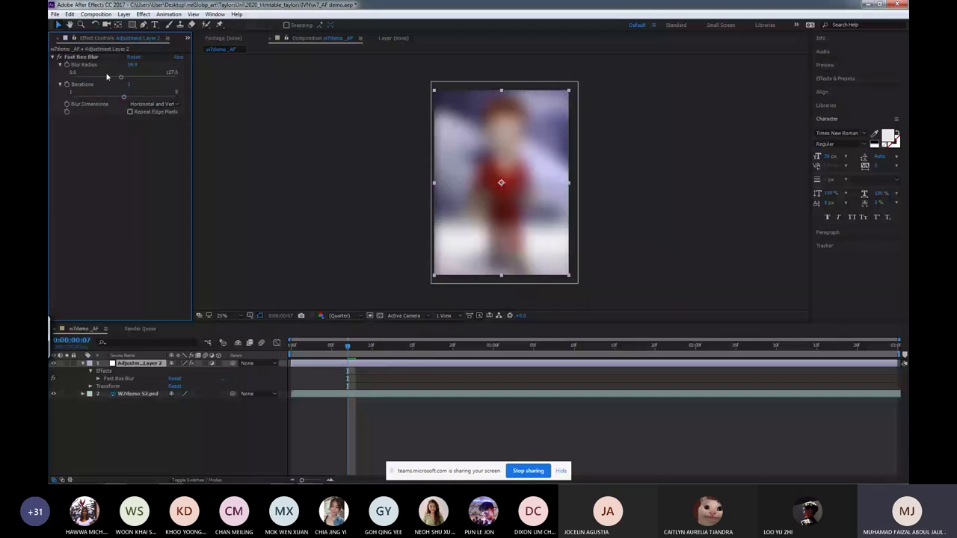
click(106, 75)
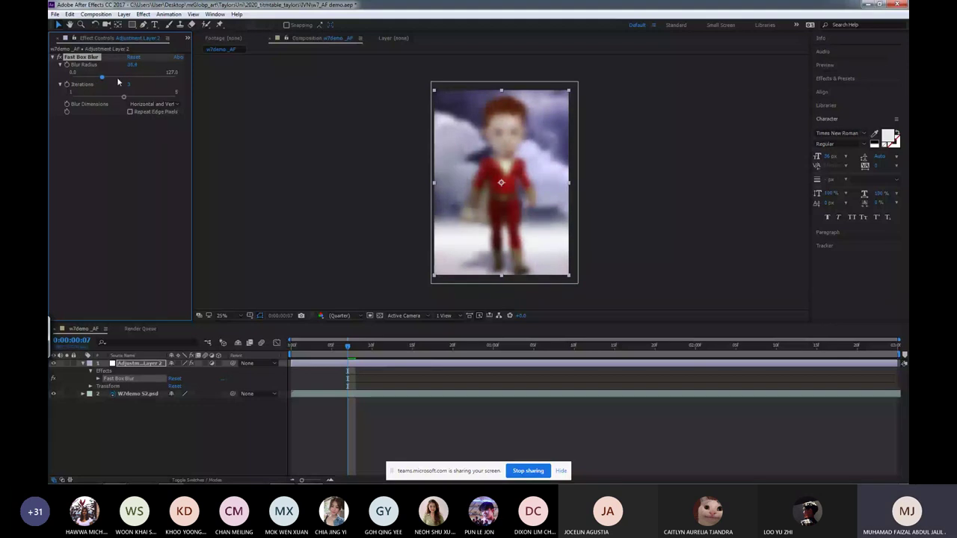
click(113, 77)
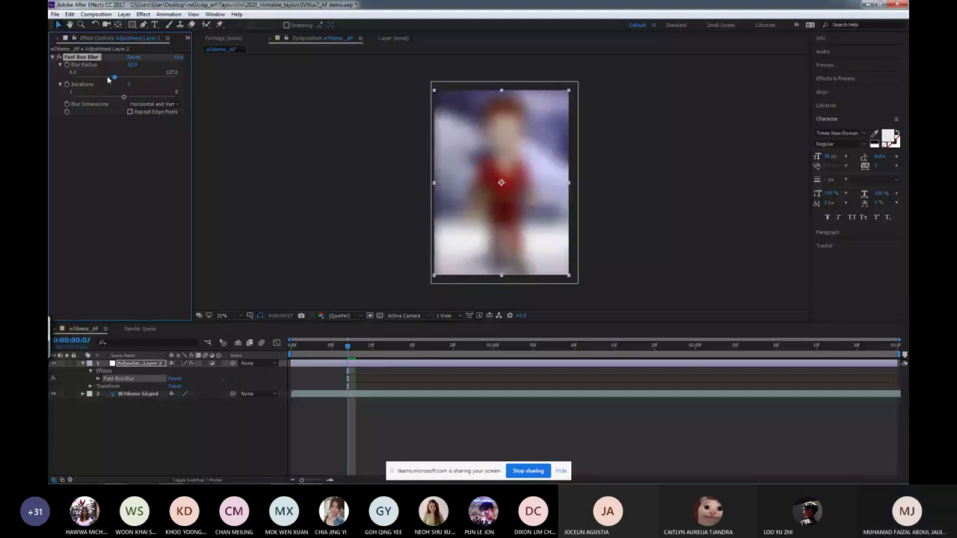
click(120, 77)
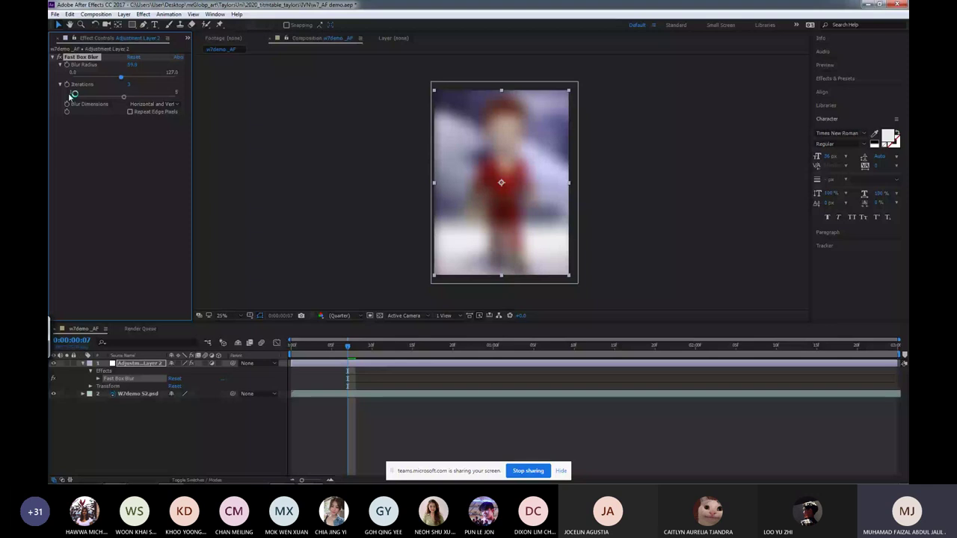
Raise the Fast Box Blur Iterations to the maximum of 5, reduce them to 1, and set Blur Radius to 0.
drag(71, 96, 184, 96)
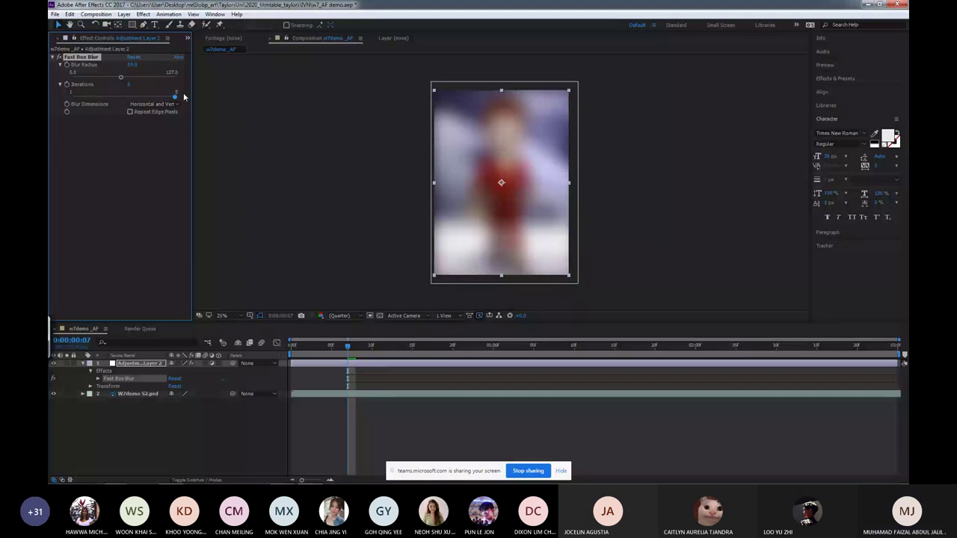
click(71, 96)
click(73, 76)
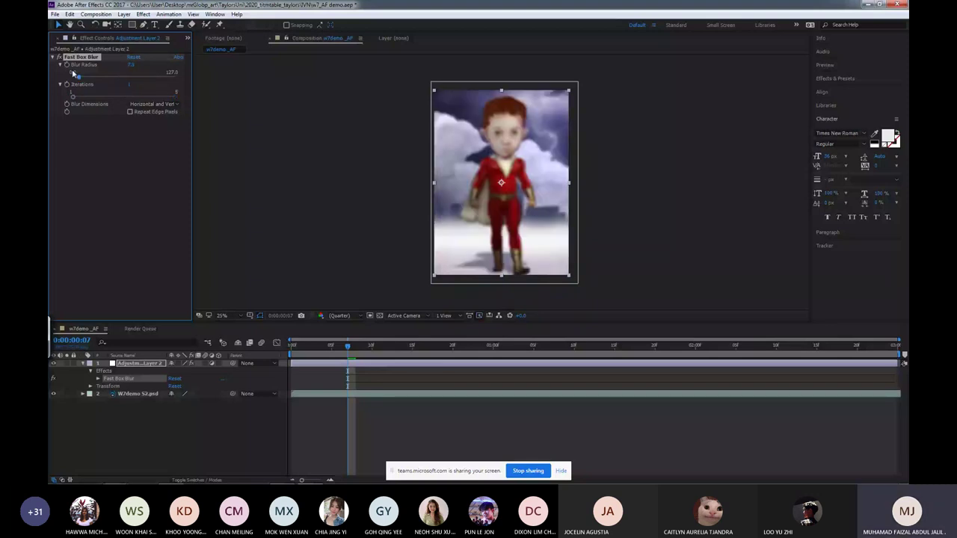
mouse_move(72, 74)
mouse_down()
mouse_move(95, 77)
mouse_move(68, 80)
mouse_move(93, 76)
mouse_move(73, 84)
mouse_move(88, 85)
mouse_move(62, 74)
mouse_up()
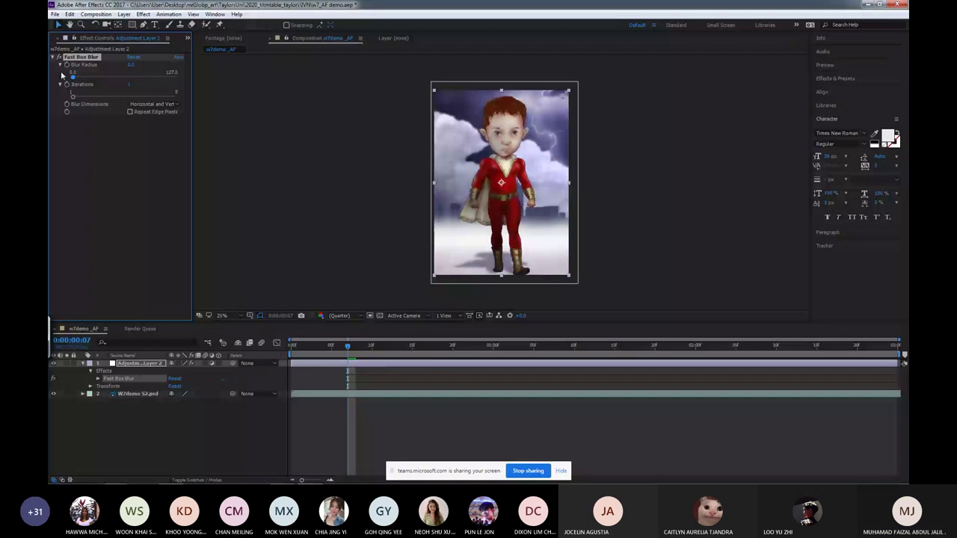
Return to the start of the composition and delete Adjustment Layer 2.
click(289, 338)
mouse_move(289, 338)
mouse_down()
mouse_move(737, 338)
mouse_move(289, 338)
mouse_up()
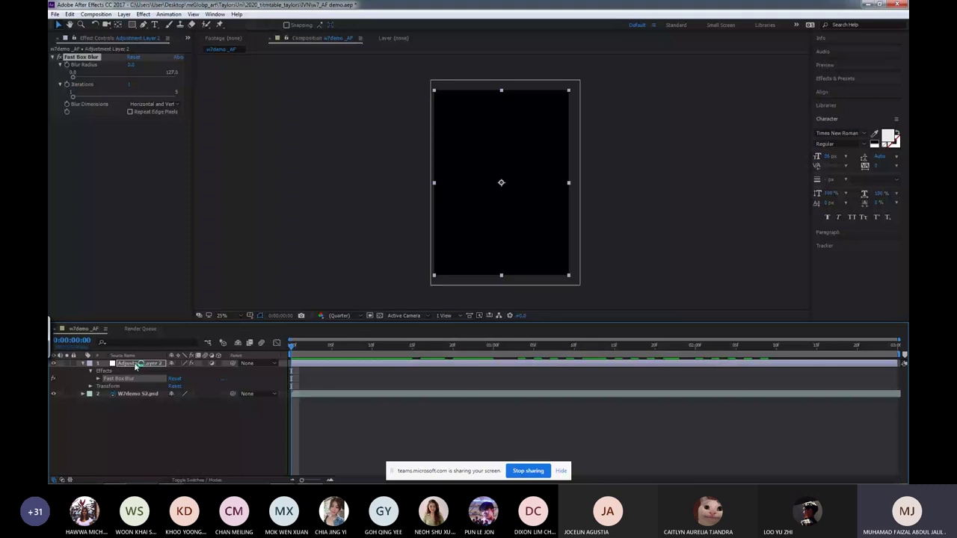
click(137, 364)
key(Delete)
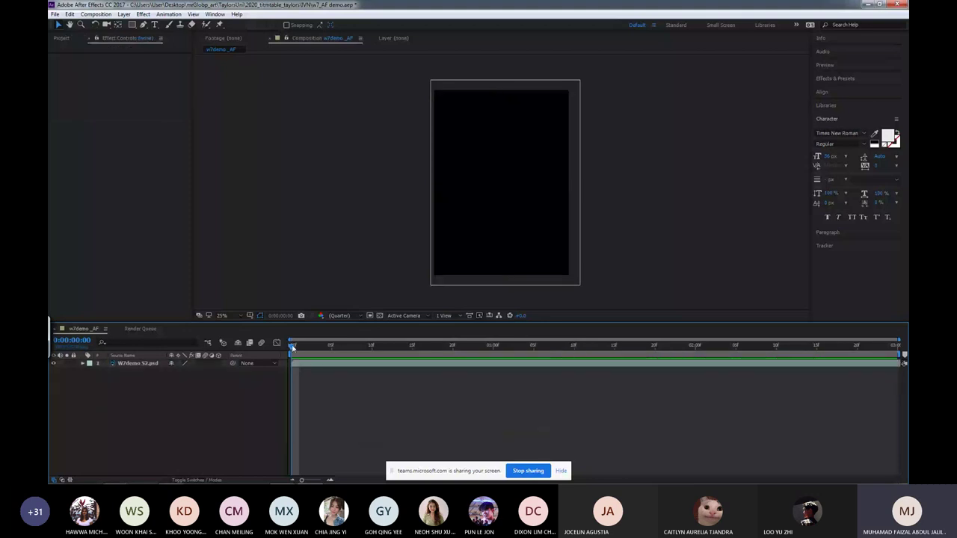
Reveal the transform keyframes of the W7demo S2.psd layer and scrub through the animation to review them.
mouse_move(291, 346)
mouse_down()
mouse_move(478, 344)
mouse_move(297, 364)
mouse_up()
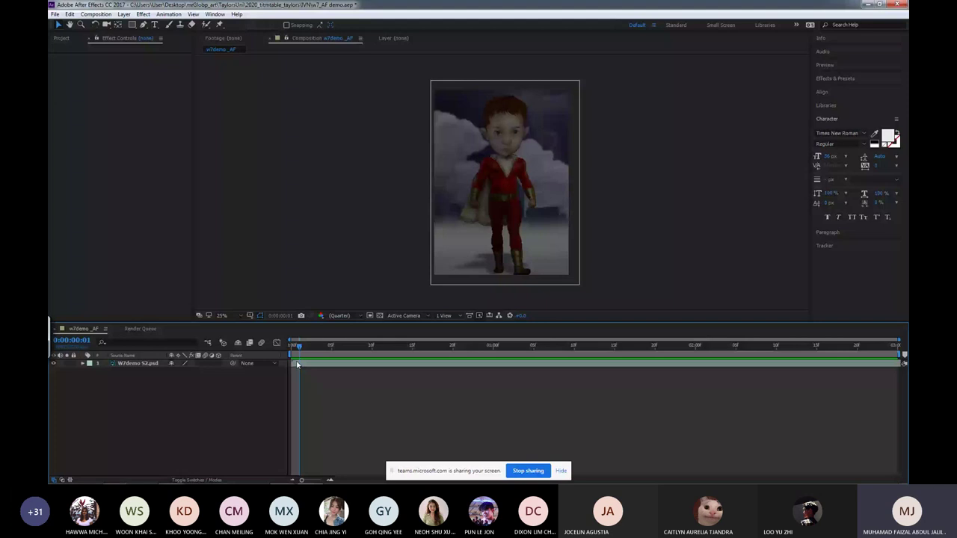
key(u)
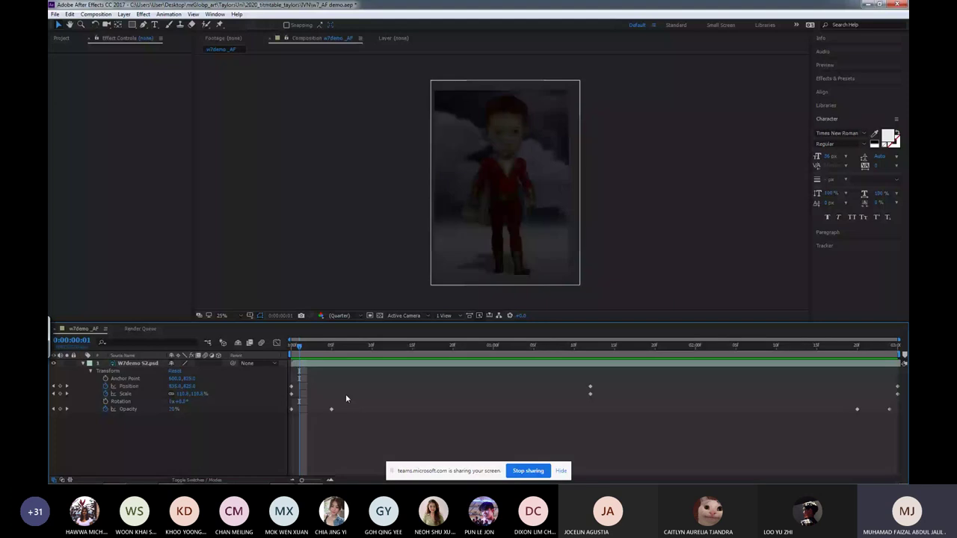
key(Home)
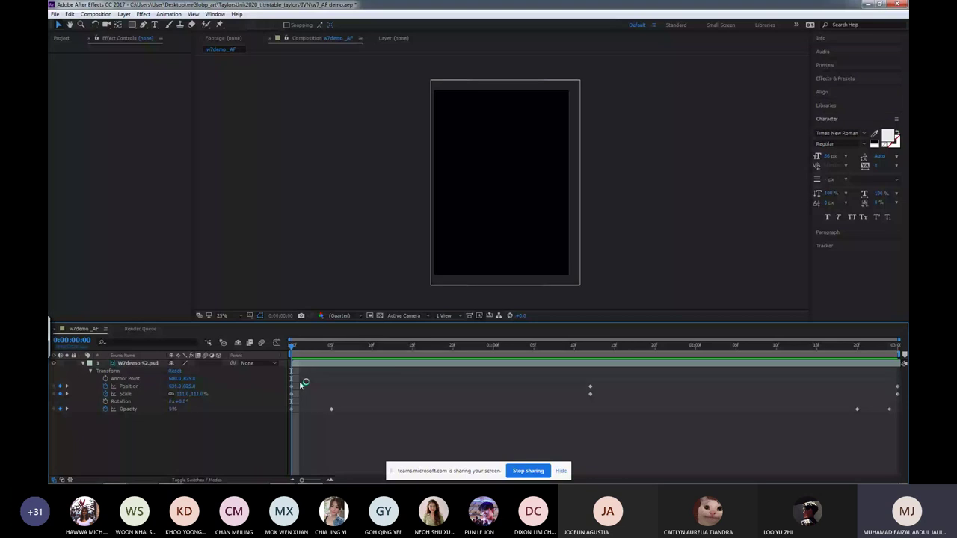
click(371, 344)
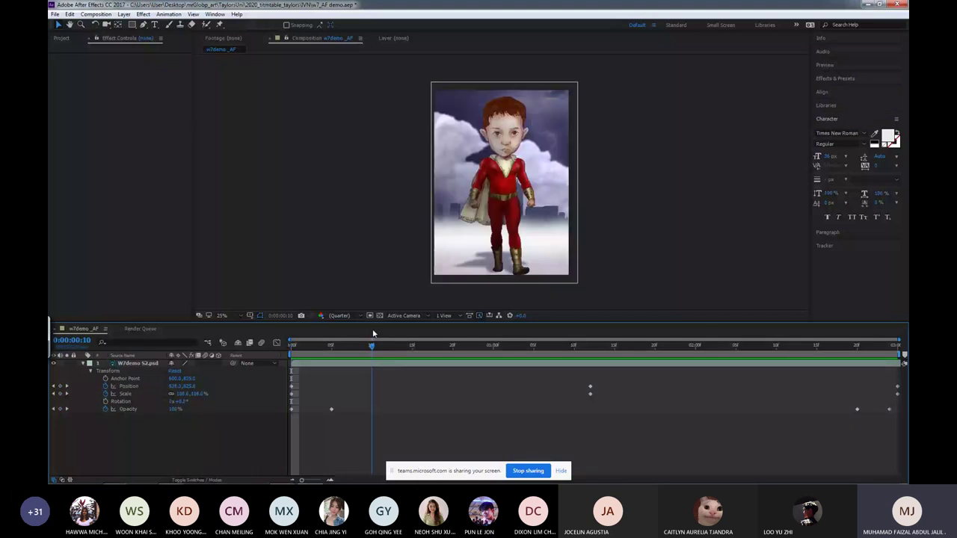
click(638, 345)
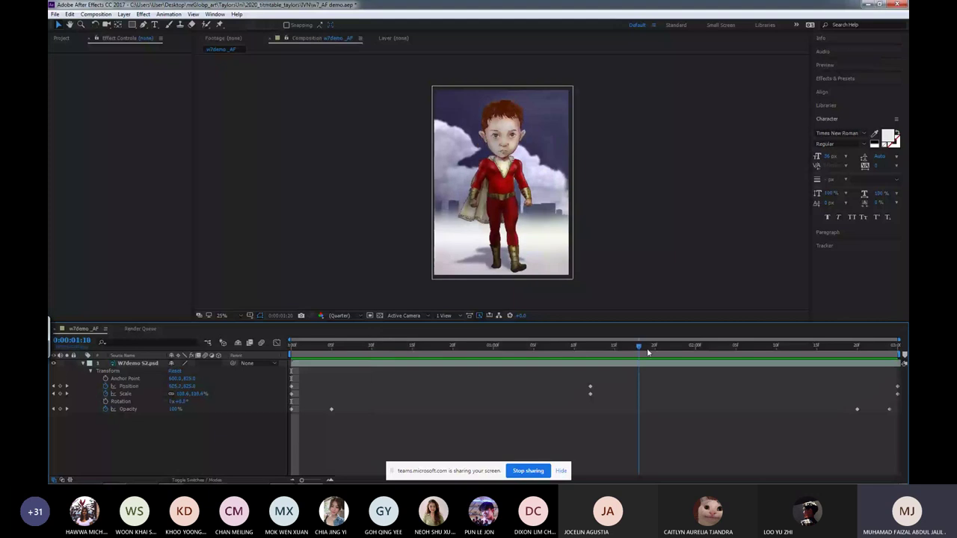
drag(648, 352, 293, 371)
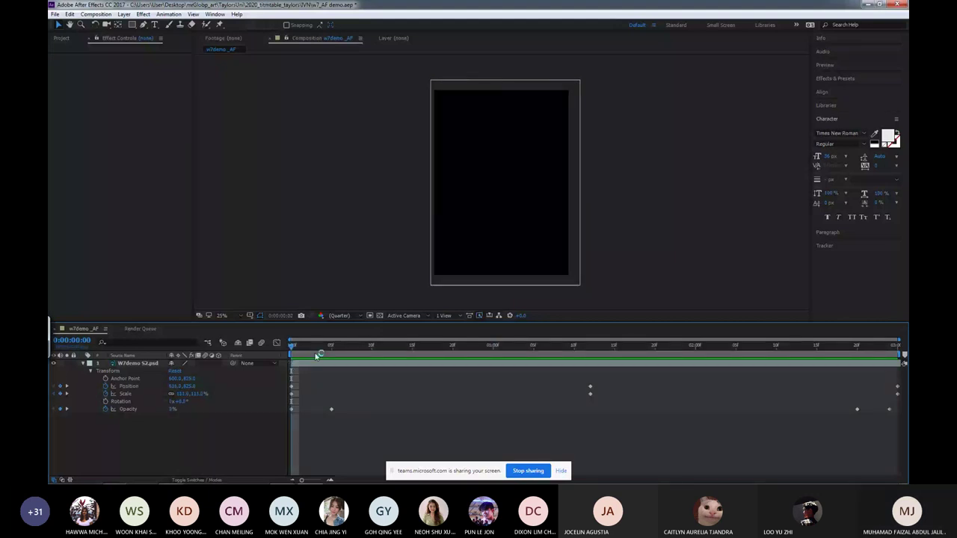
Save the project and check several points along the timeline, finishing back at the first frame.
key(ctrl+s)
click(657, 347)
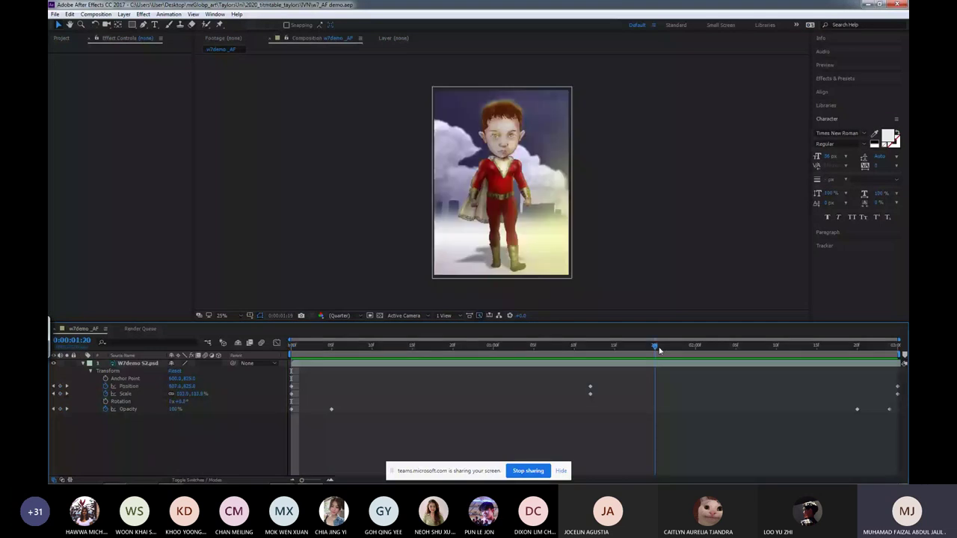
click(349, 350)
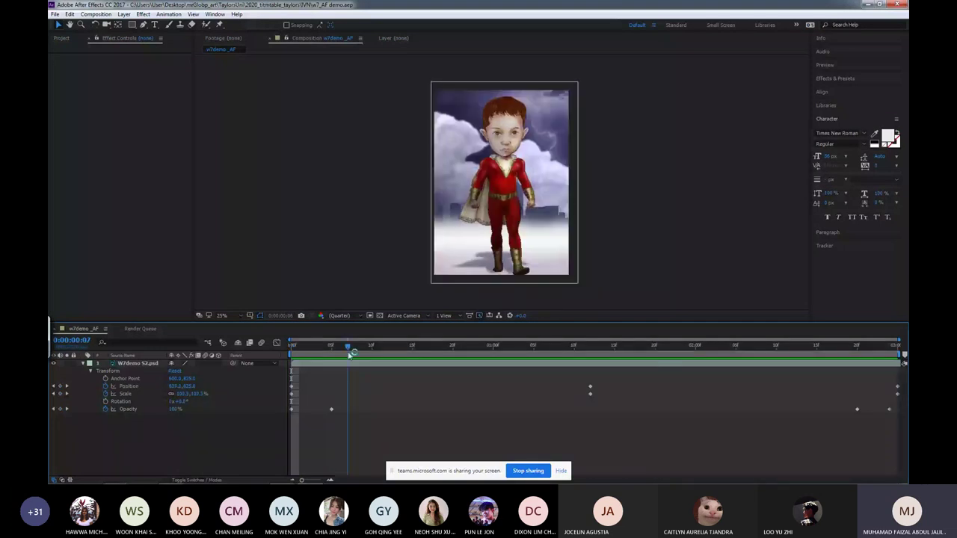
drag(348, 350, 412, 349)
click(607, 348)
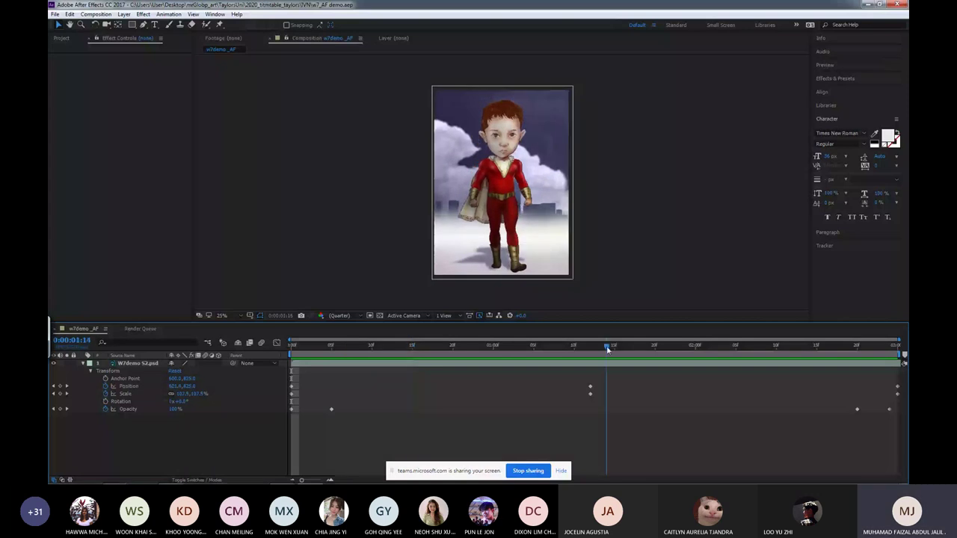
key(Home)
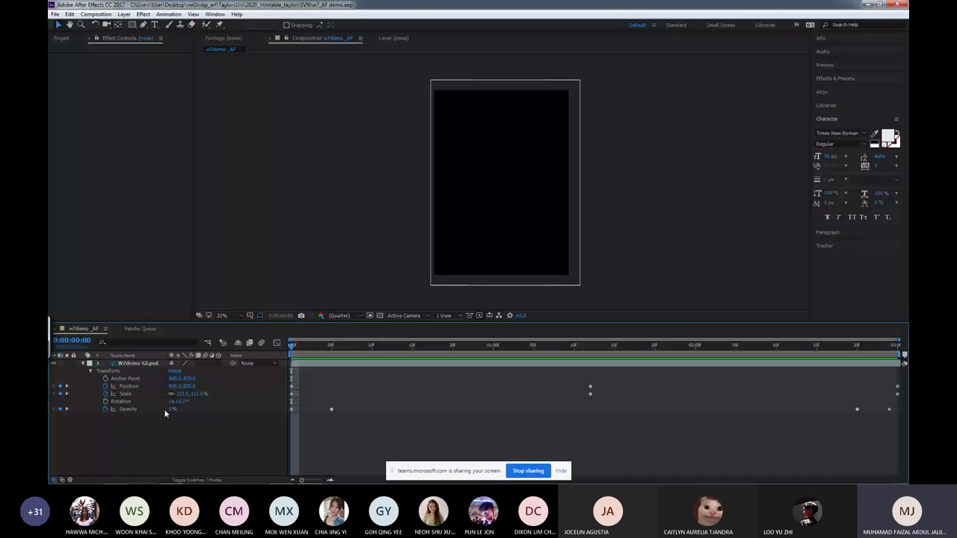
Switch to Photoshop, accept the 1200 x 1650 pixel canvas size, close W7demo S2.psd, and return to After Effects.
key(alt+Tab)
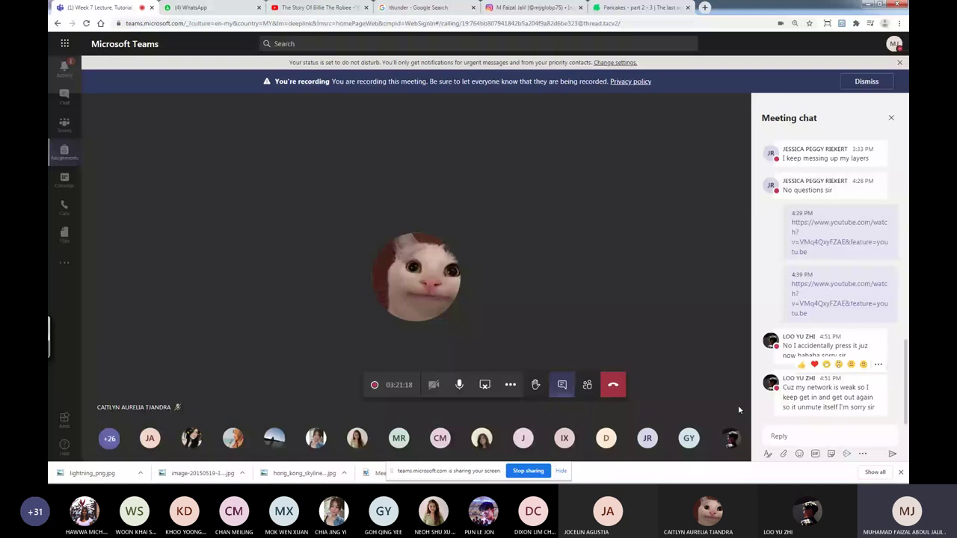
mouse_move(279, 478)
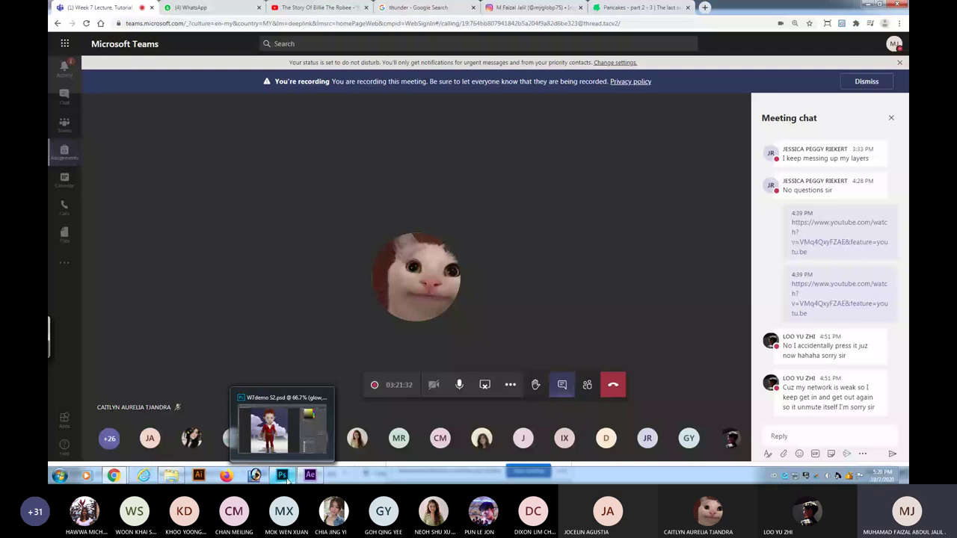
click(270, 428)
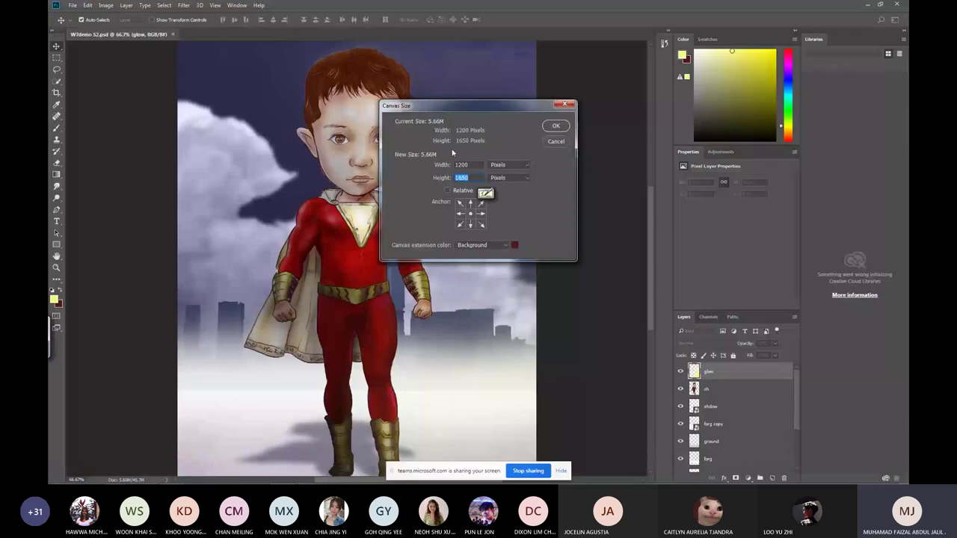
click(555, 126)
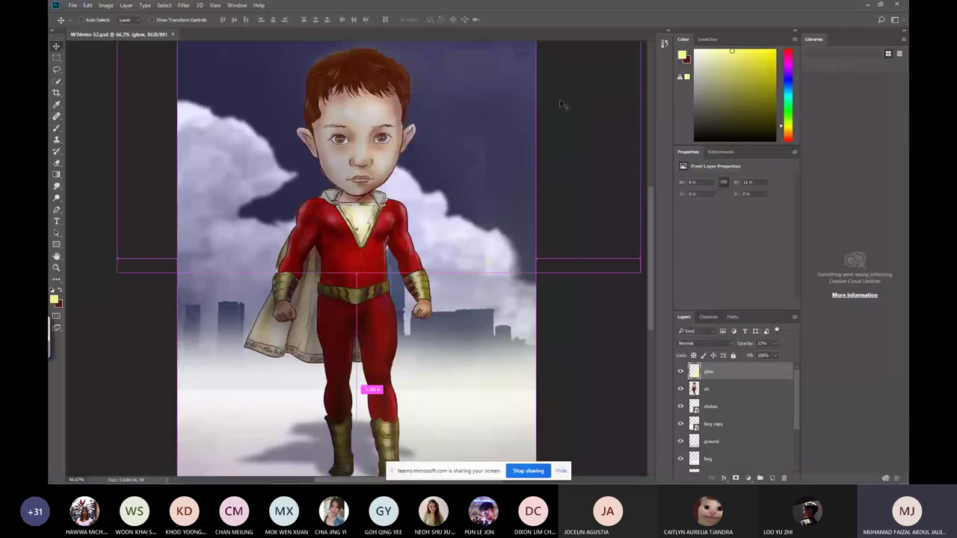
key(ctrl+w)
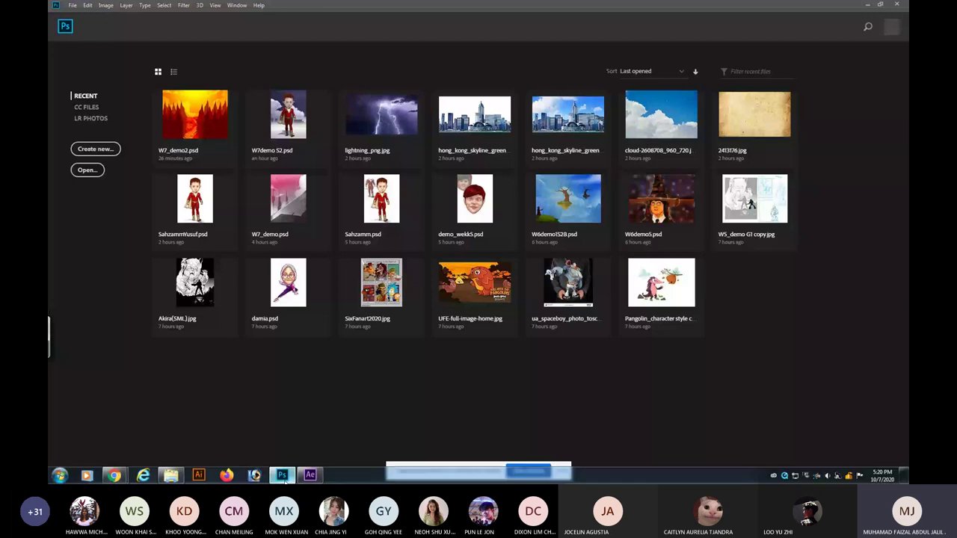
click(310, 475)
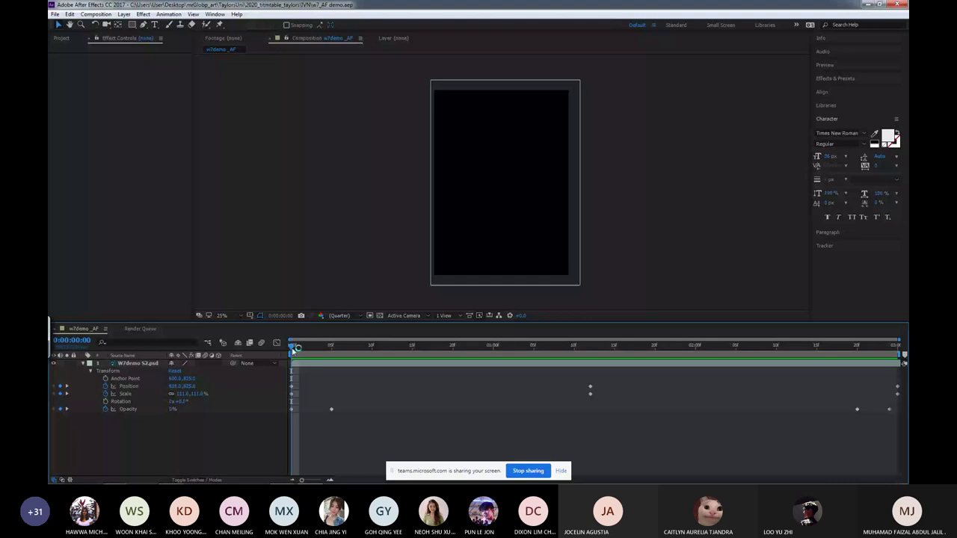
Scrub the composition to about the middle of the animation, check nearby frames, and return to the first frame.
drag(294, 349, 598, 326)
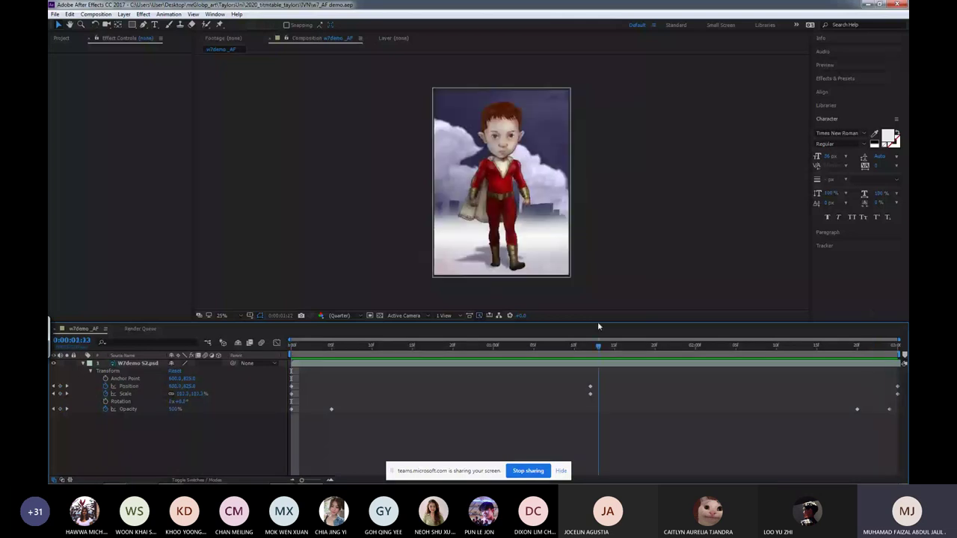
click(533, 350)
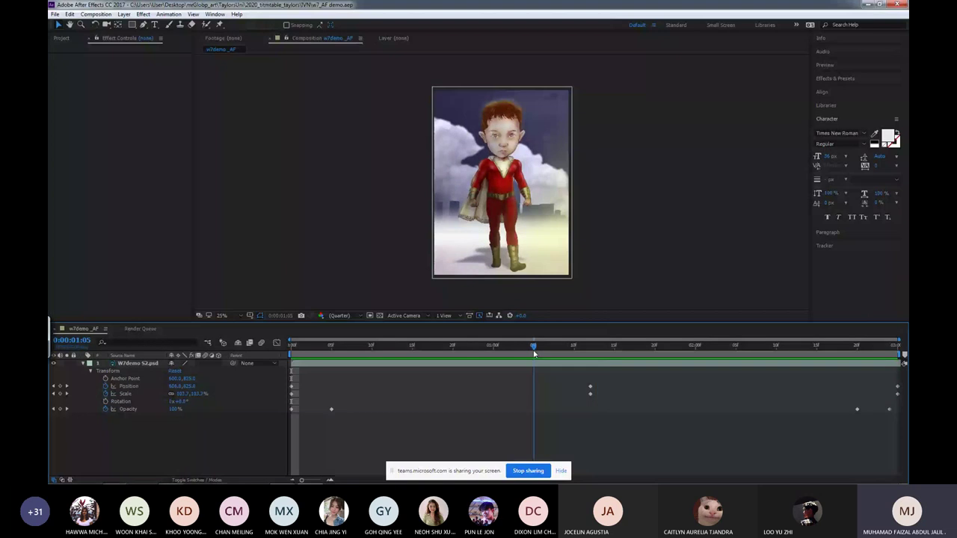
drag(534, 351, 526, 338)
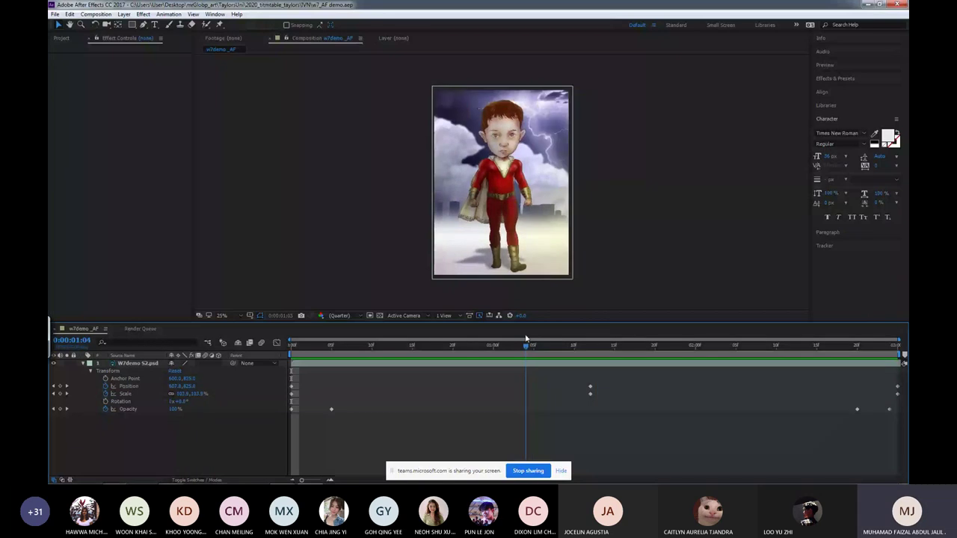
key(Home)
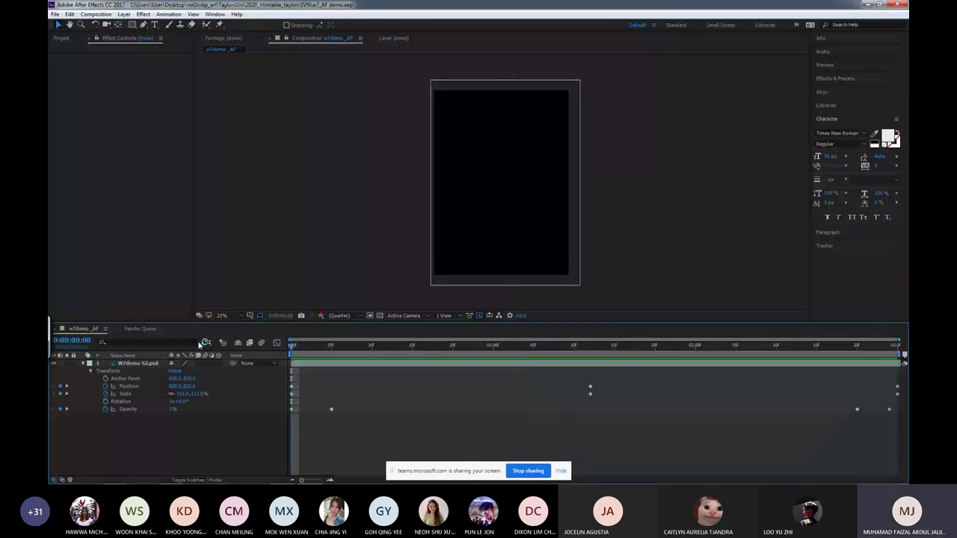
Open the W7demo S2.psd layer in its own viewer, check two points along the timeline, and return to the first frame.
click(145, 364)
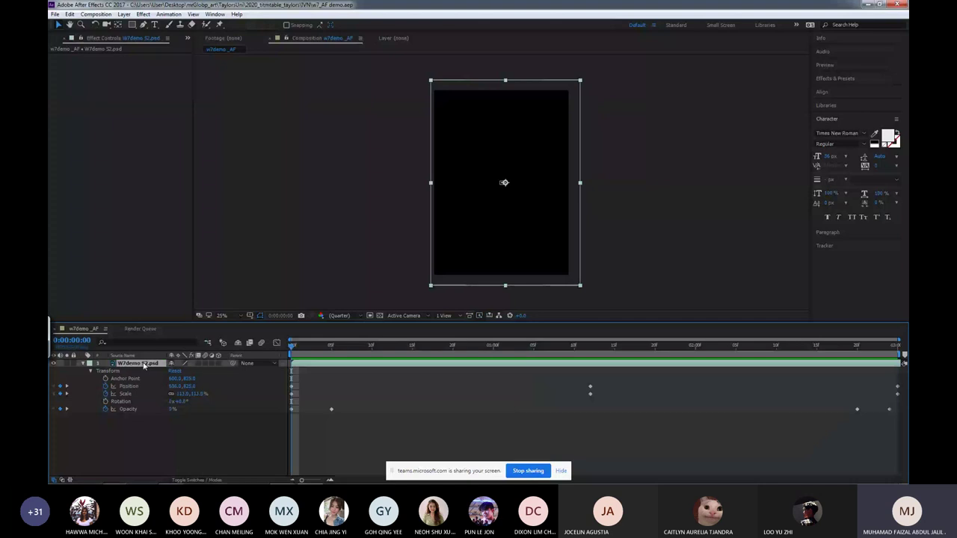
double_click(144, 364)
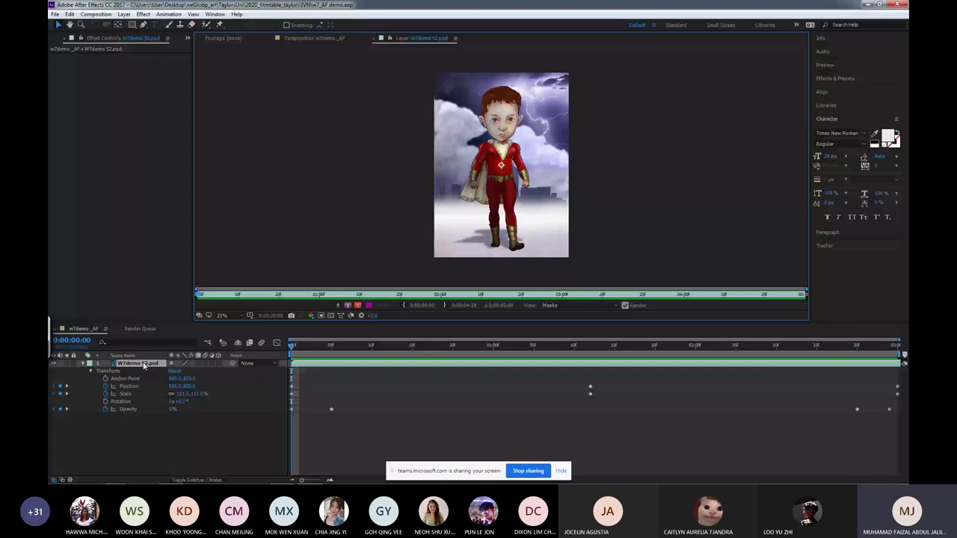
click(347, 343)
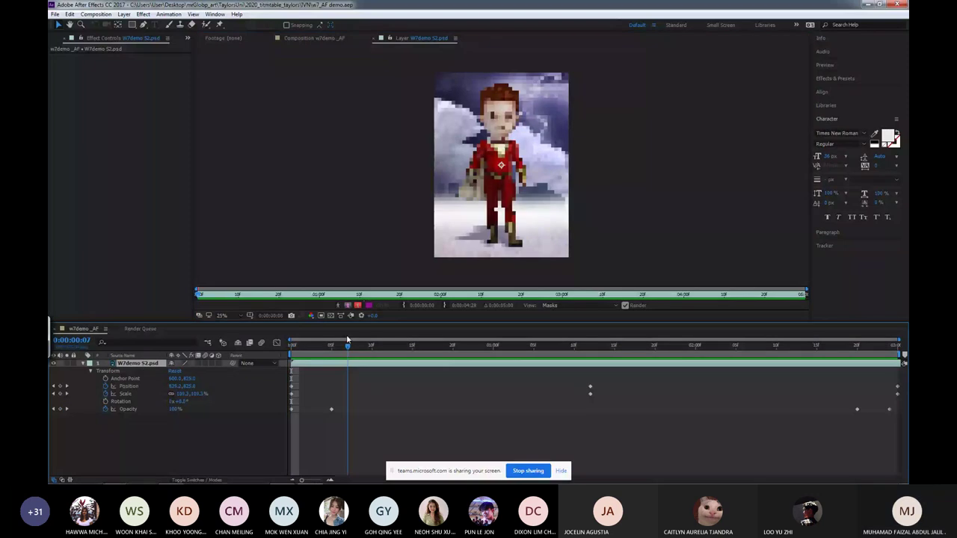
click(776, 345)
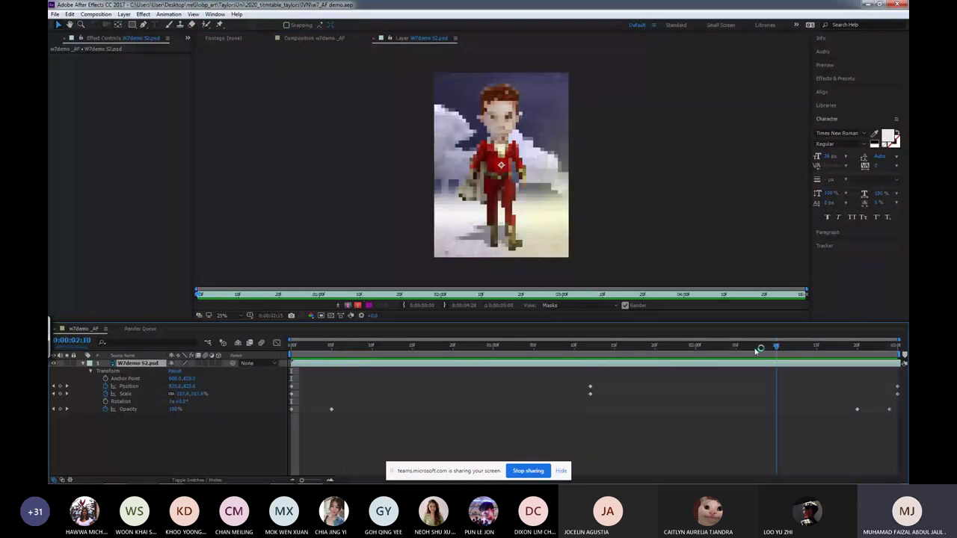
key(Home)
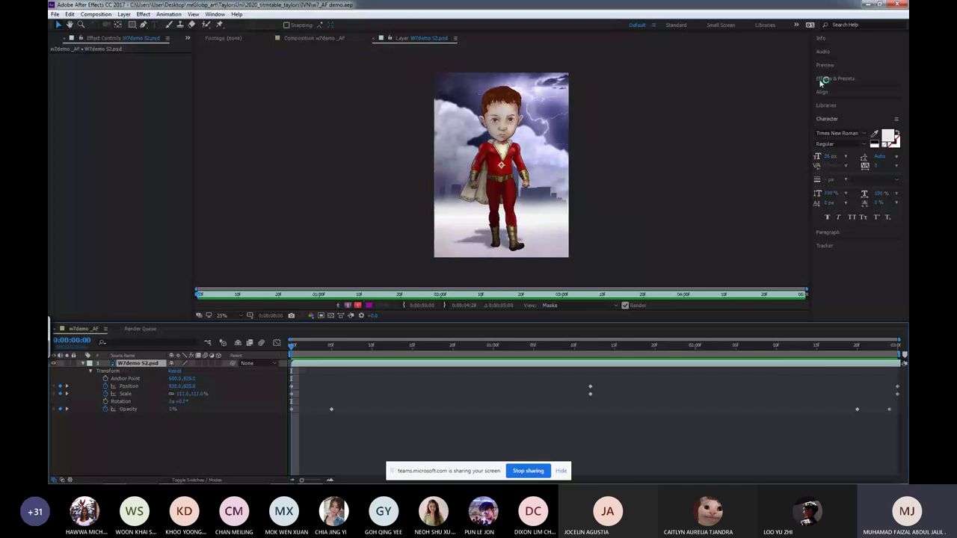
Show the preview controls and play the W7demo S2.psd layer from its first frame.
click(822, 80)
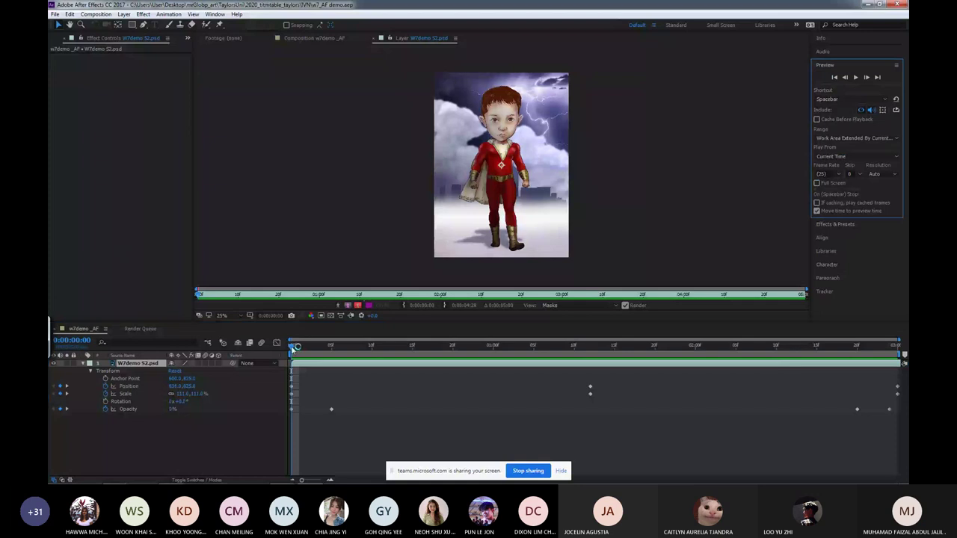
drag(295, 347, 48, 418)
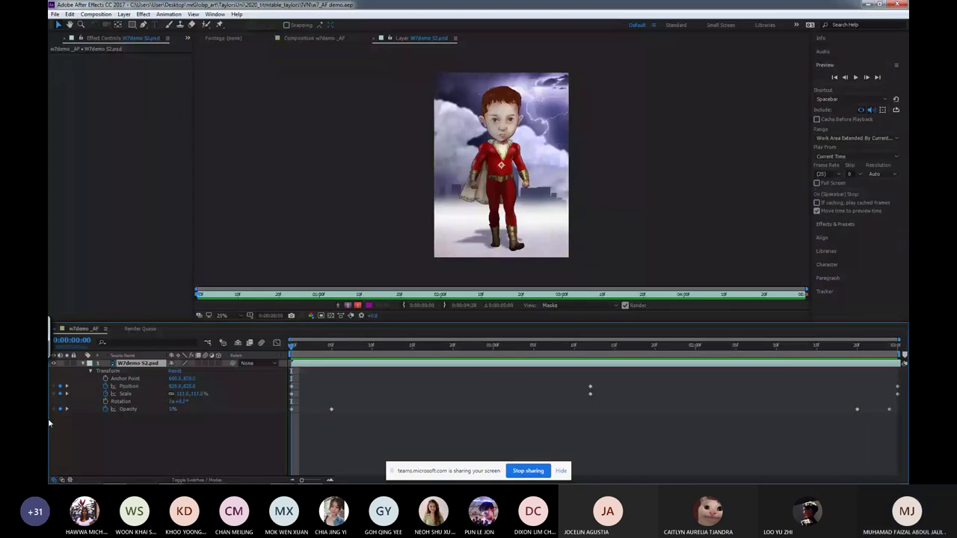
key(Return)
key(Return)
key(space)
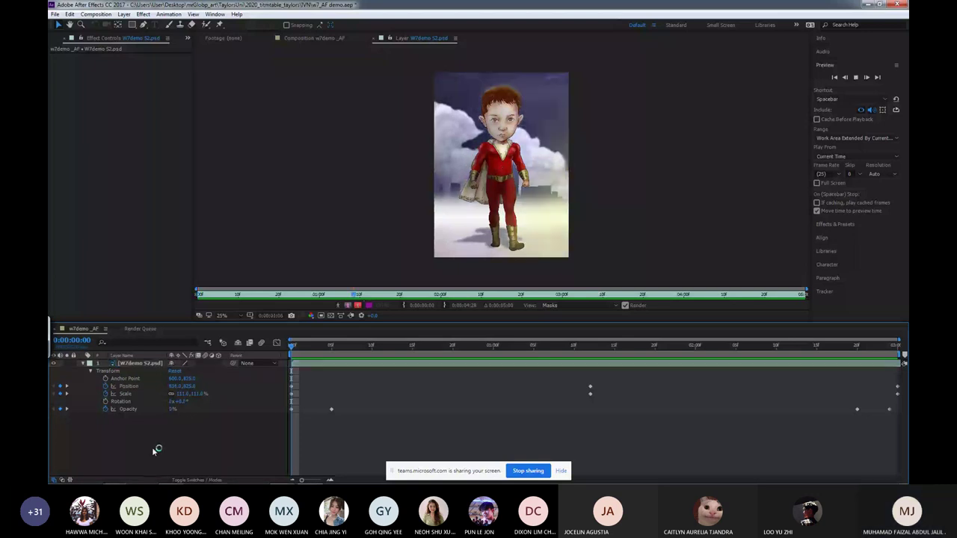
Stop the layer playback and reopen the w7demo _AF composition from the project items.
click(106, 369)
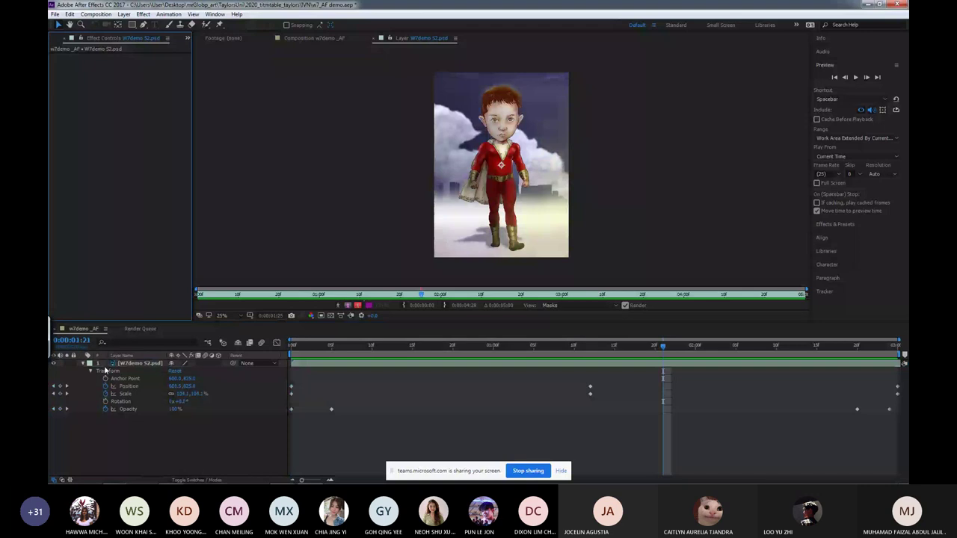
click(67, 38)
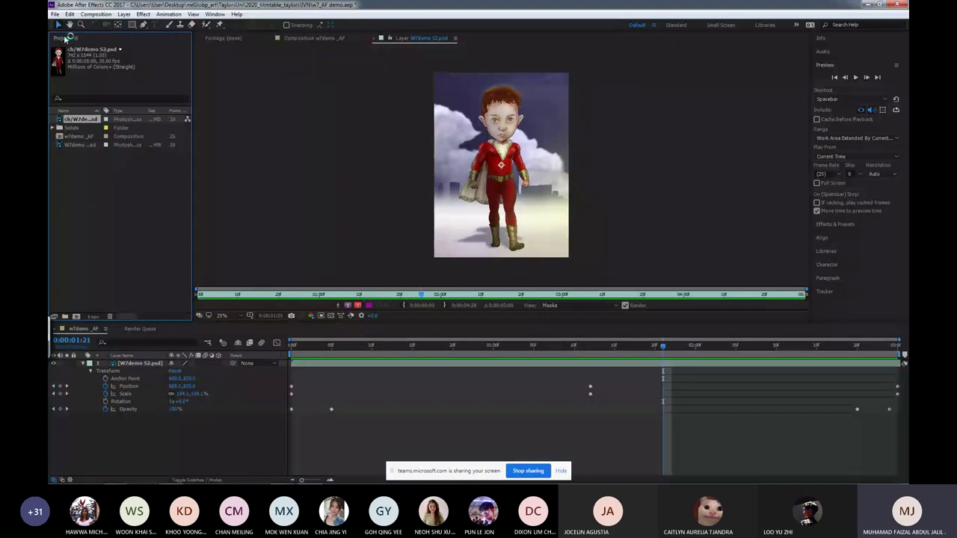
click(78, 136)
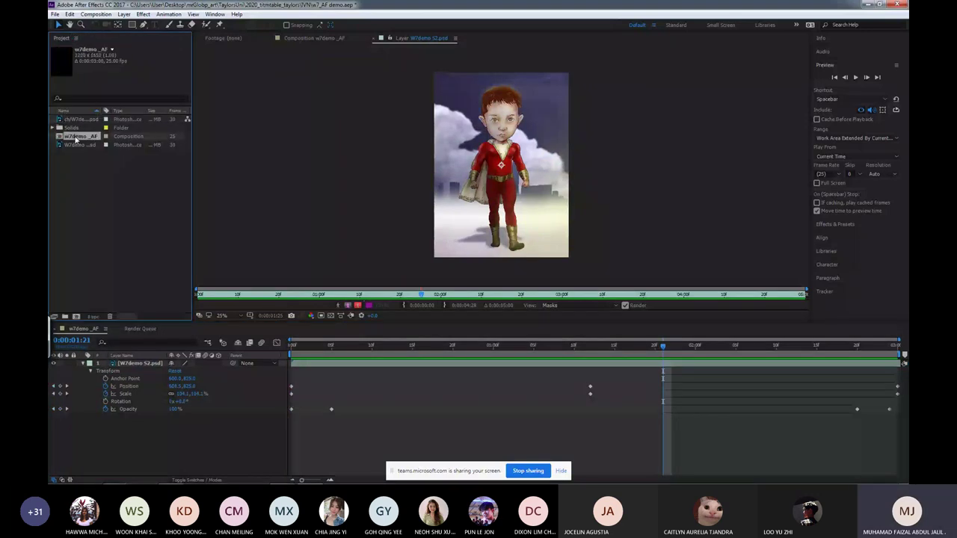
double_click(78, 137)
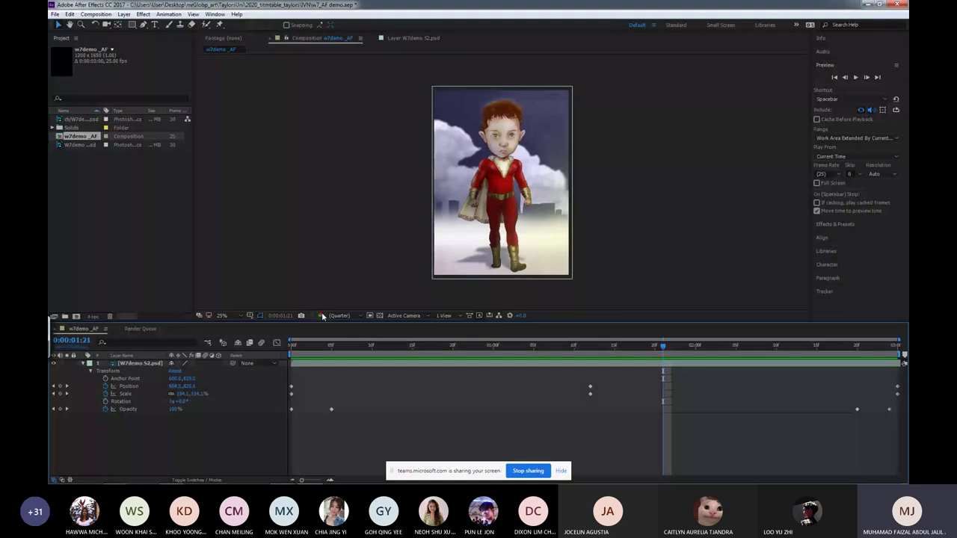
Play the w7demo _AF composition, scrub from its first frame to its end, and return to the start.
key(space)
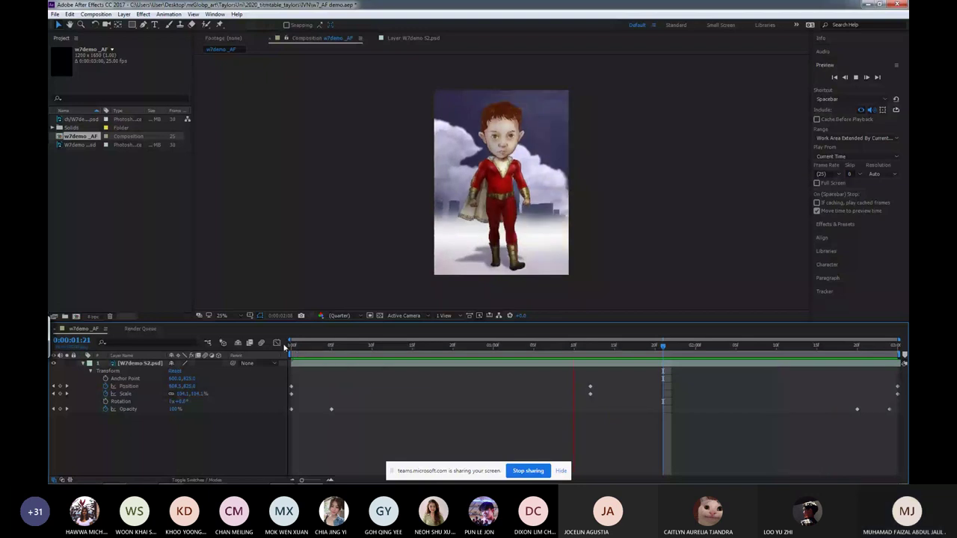
click(291, 346)
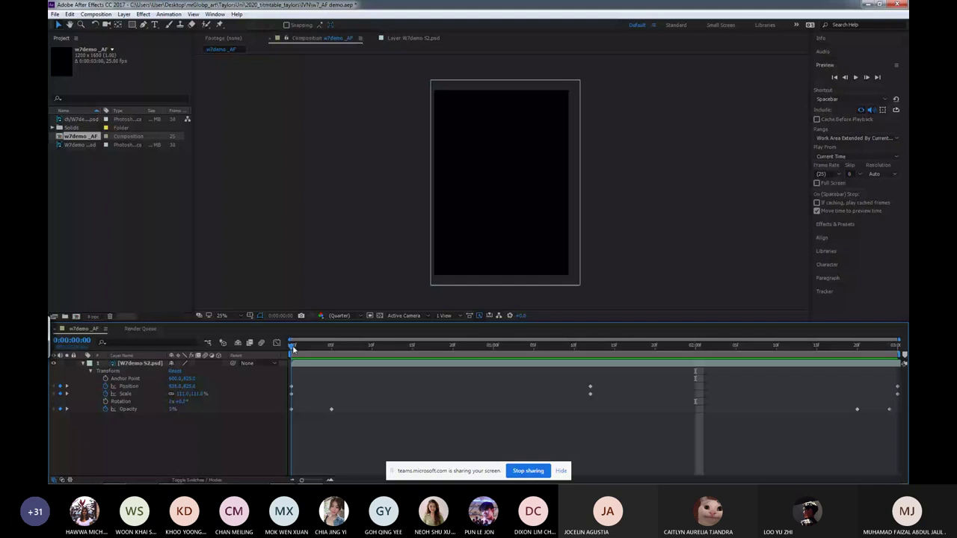
drag(293, 349, 896, 314)
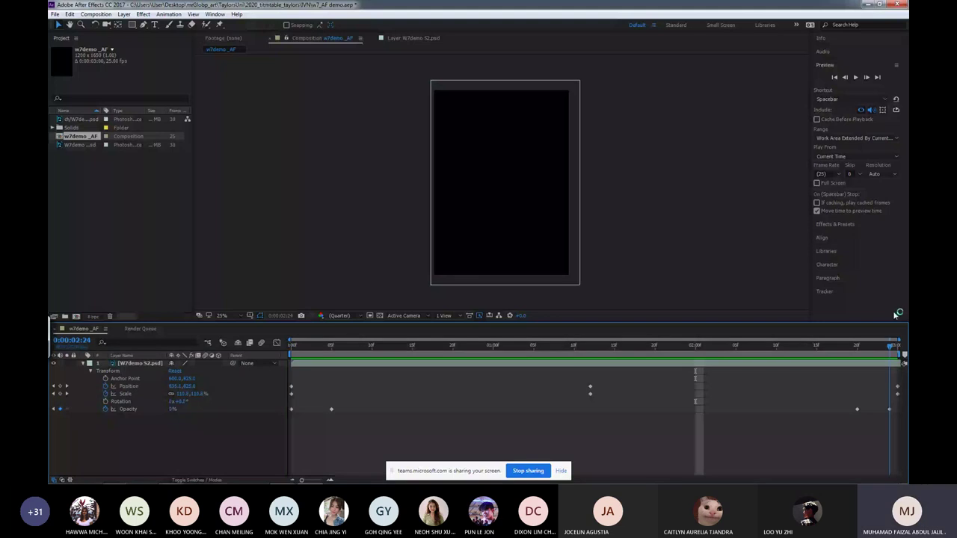
click(292, 346)
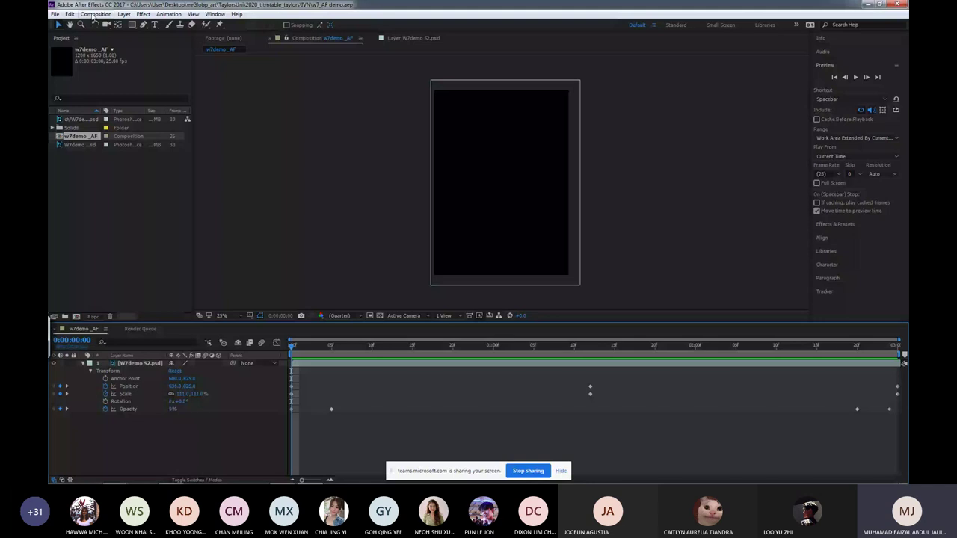
Add the w7demo _AF composition to the render queue and accept Best quality, Full resolution and Work Area Only in its render settings.
click(96, 14)
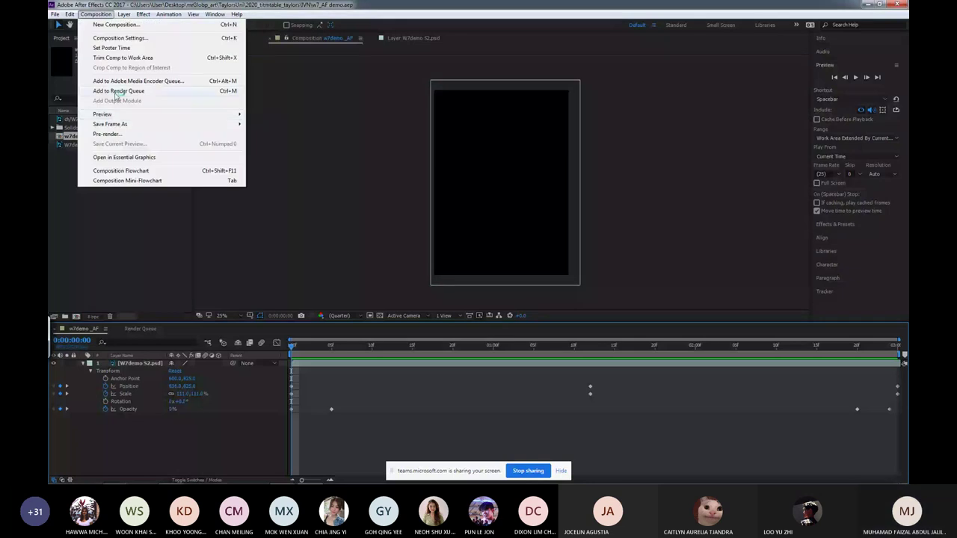
click(117, 91)
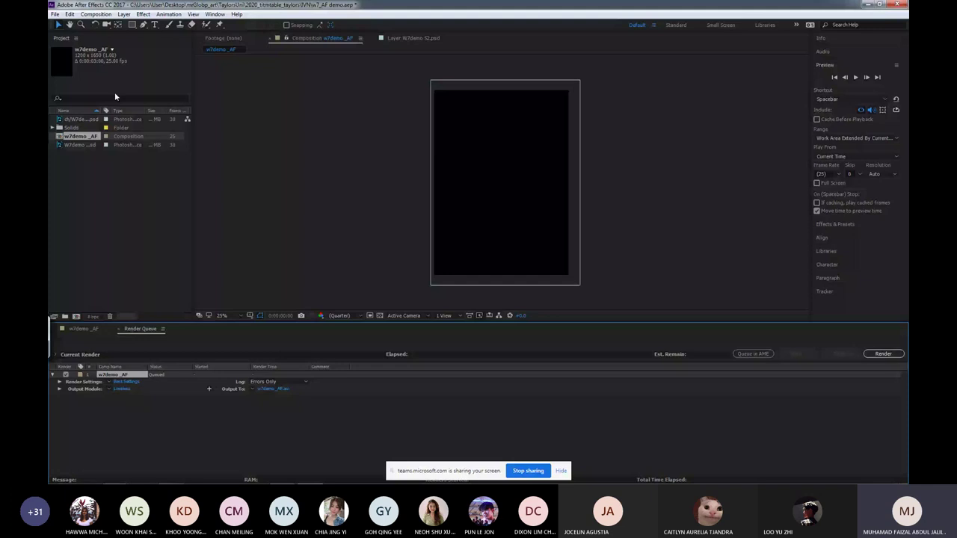
click(127, 382)
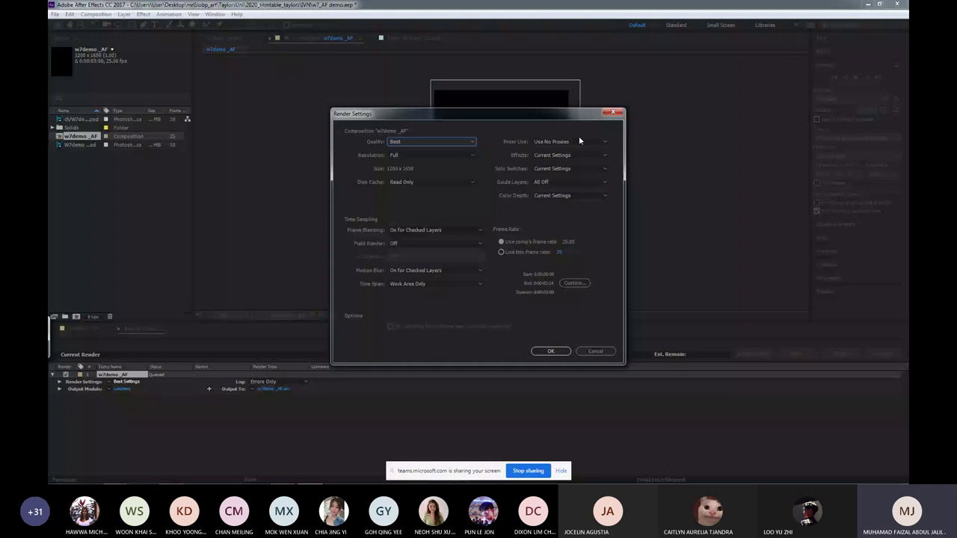
click(551, 352)
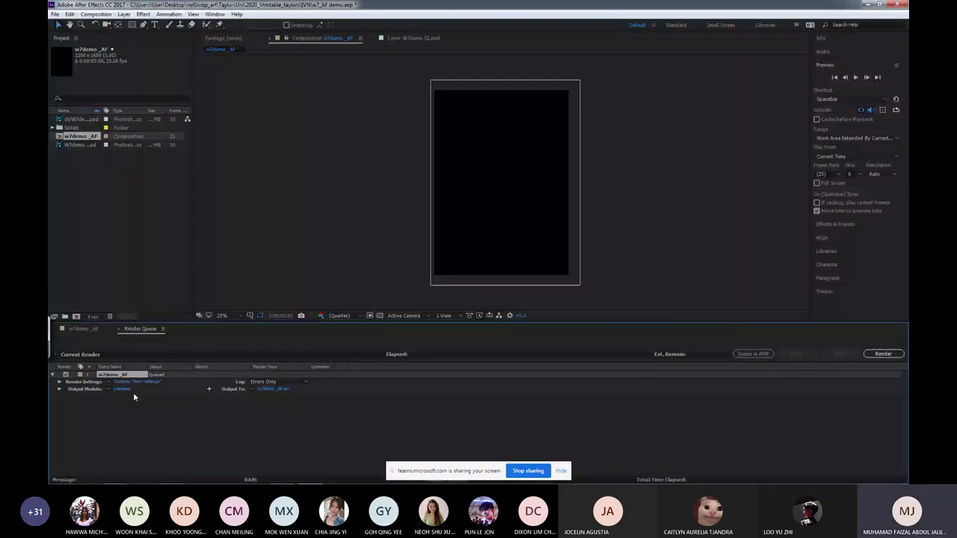
Examine the available output formats in the queued item's Output Module settings and cancel the dialog.
click(122, 389)
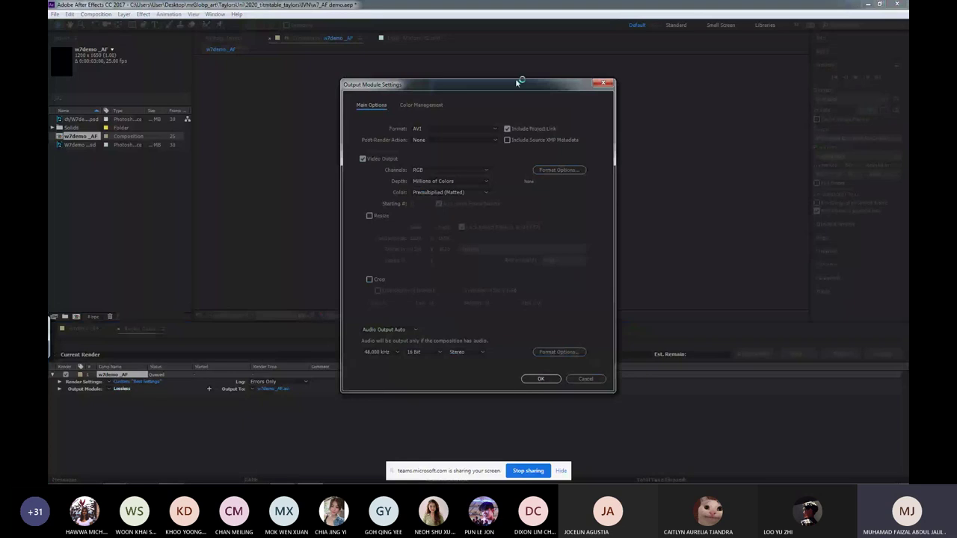
drag(517, 82, 487, 74)
click(464, 125)
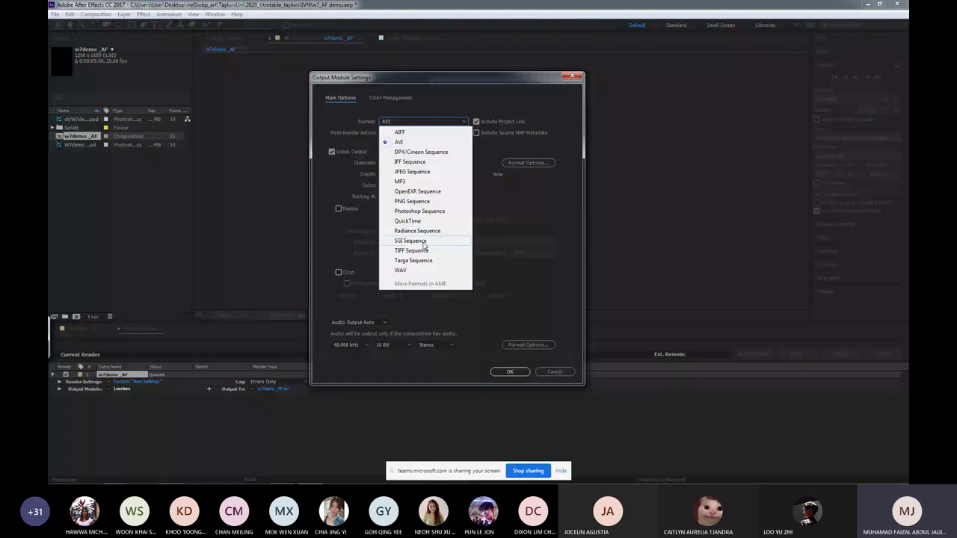
click(525, 183)
click(550, 371)
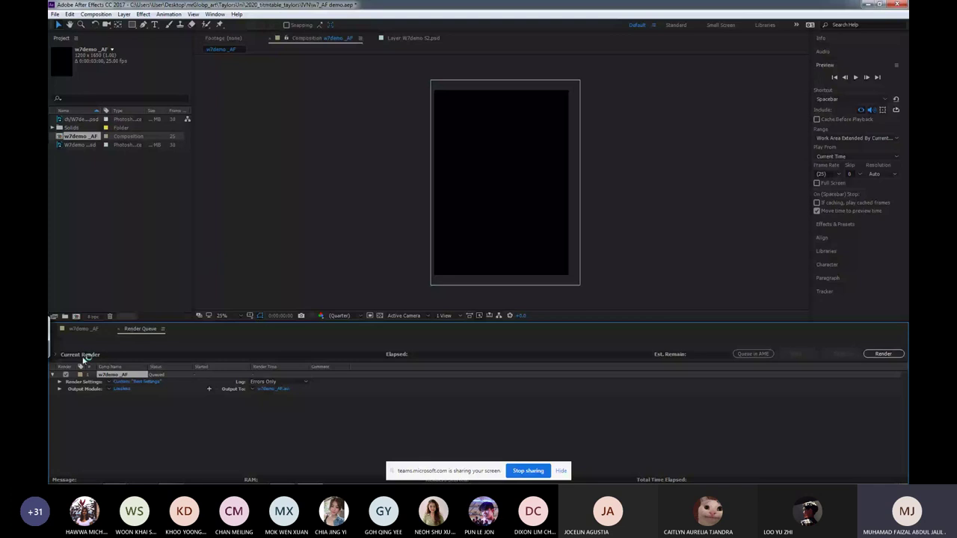
Start importing a file into the project and browse from the Desktop to the SSD-OS (C:) drive.
click(133, 167)
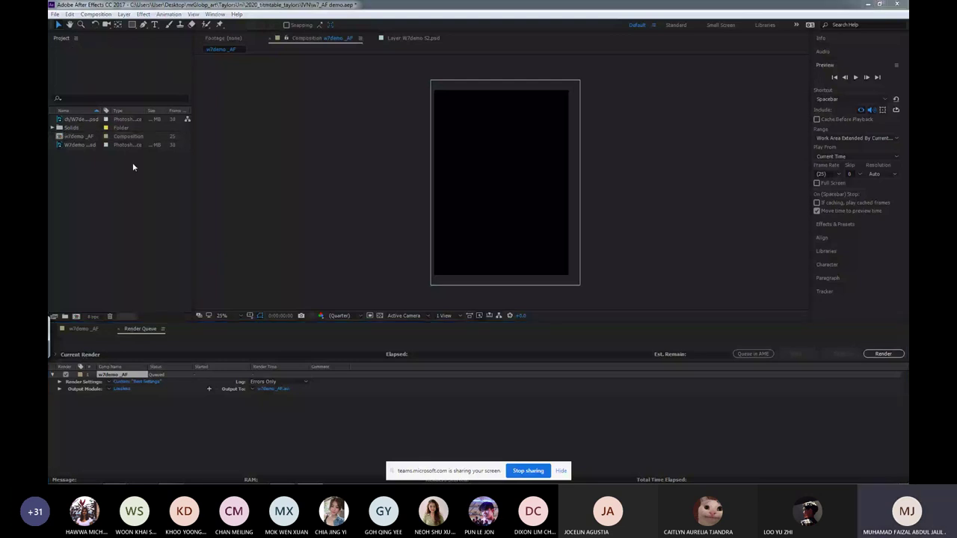
double_click(132, 167)
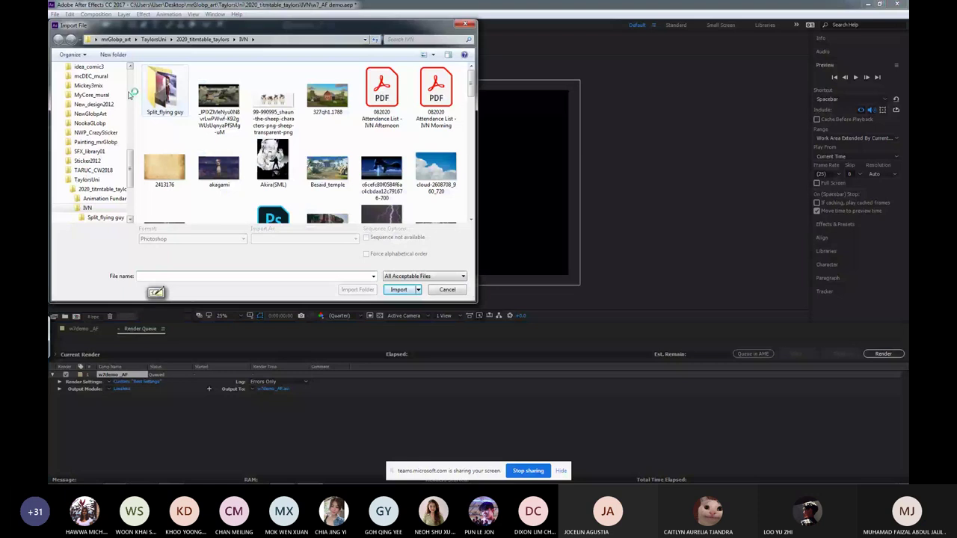
scroll(130, 93, up, 10)
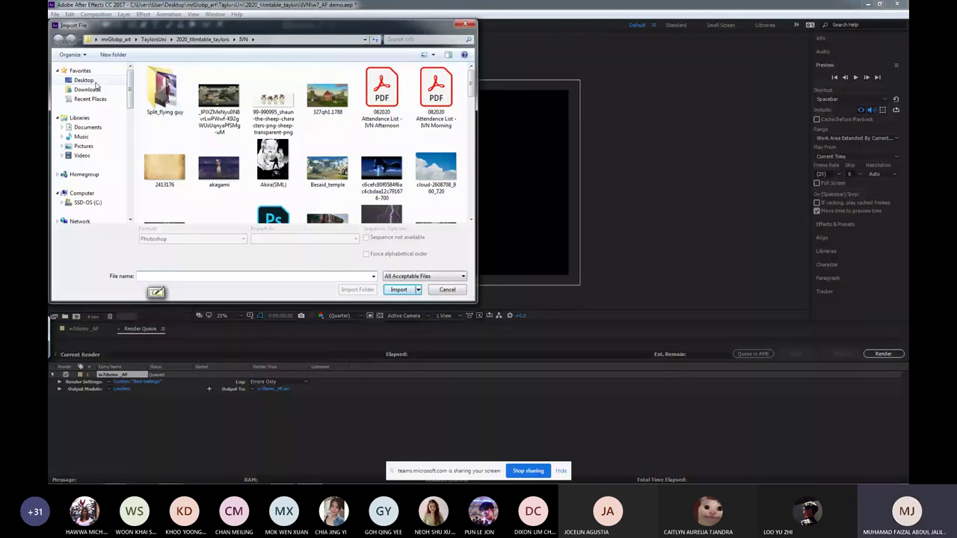
click(95, 83)
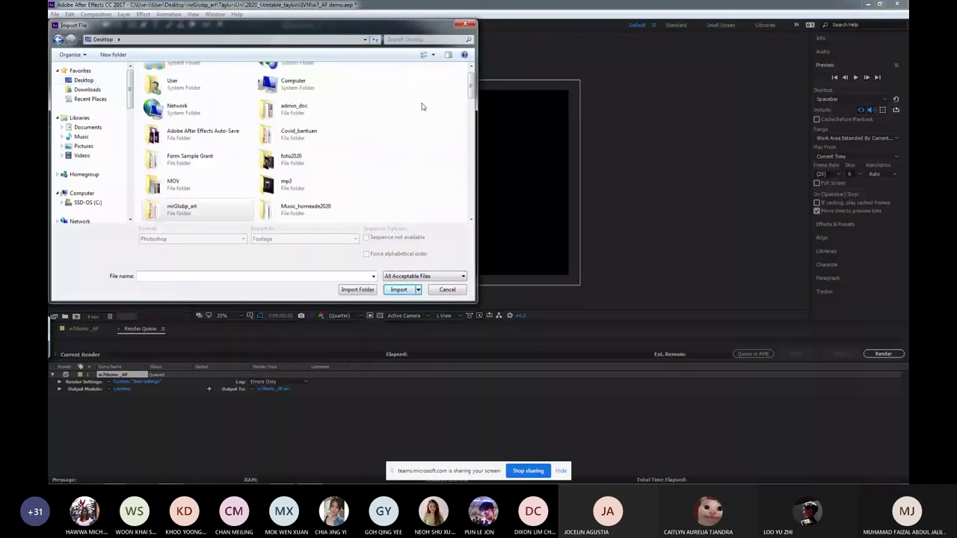
click(203, 212)
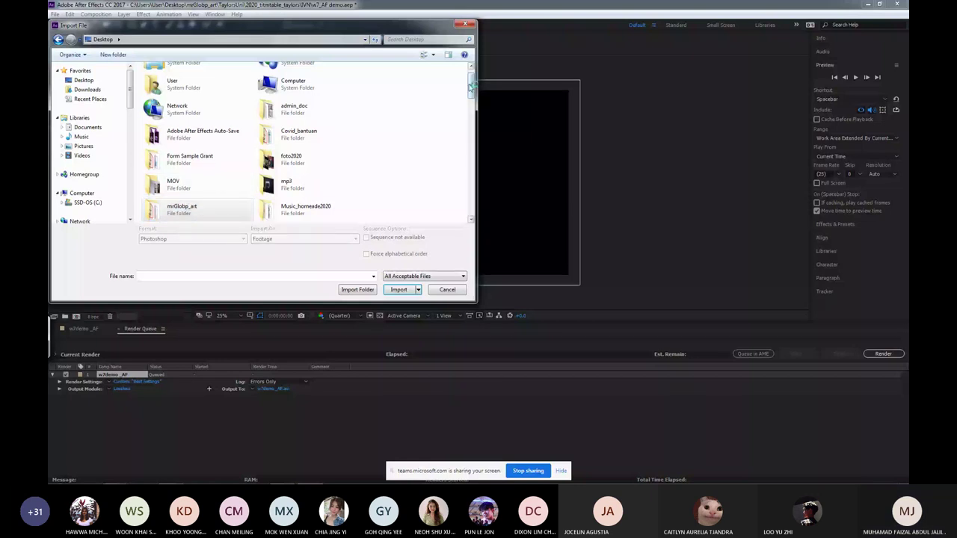
scroll(187, 149, up, 1)
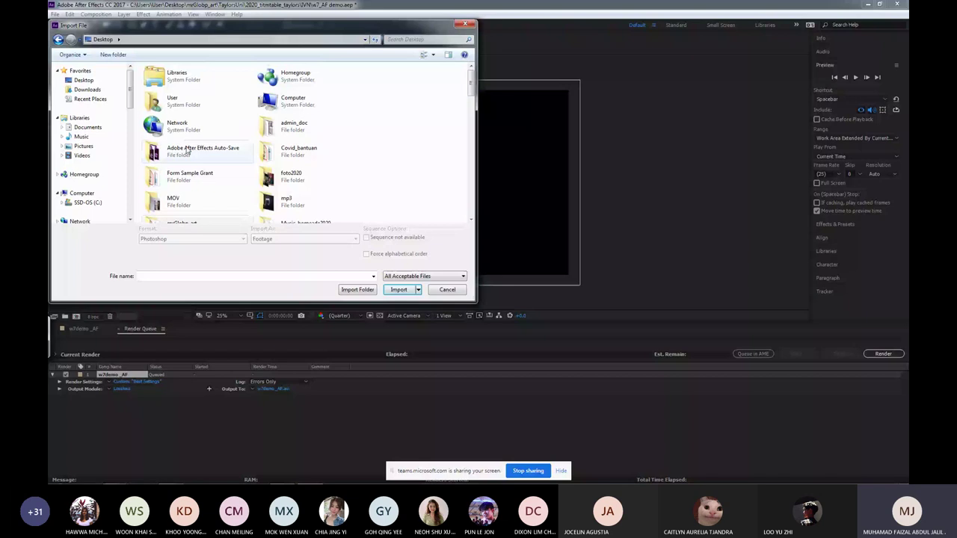
double_click(284, 101)
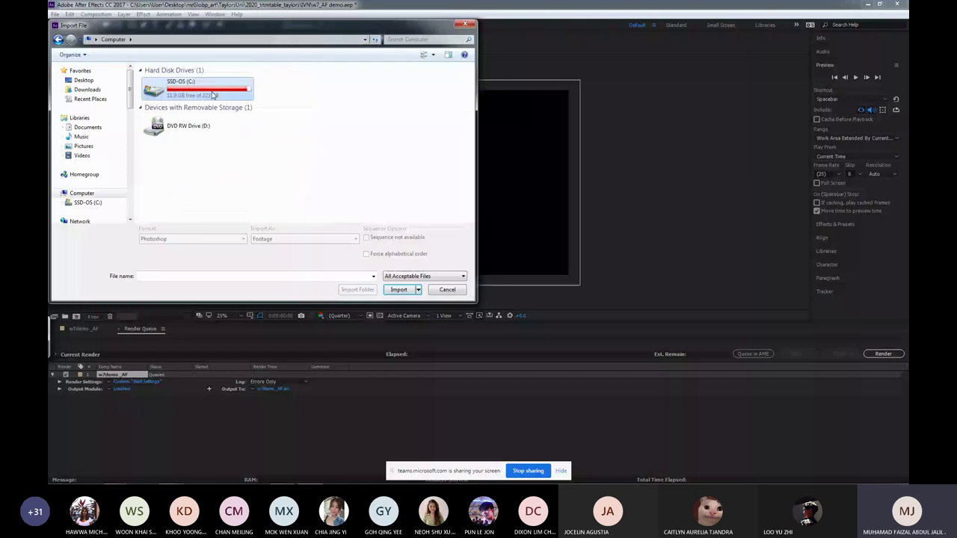
double_click(213, 95)
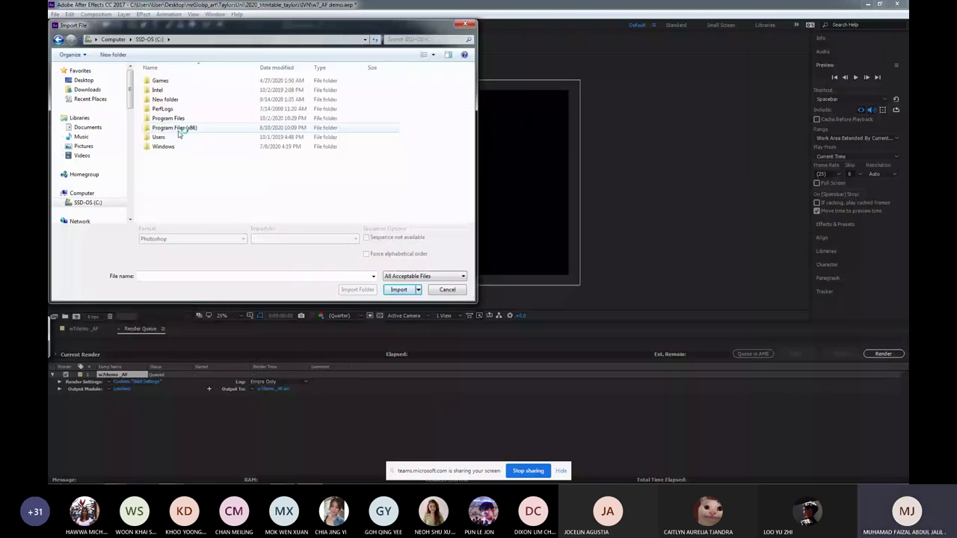
double_click(169, 118)
scroll(177, 198, down, 2)
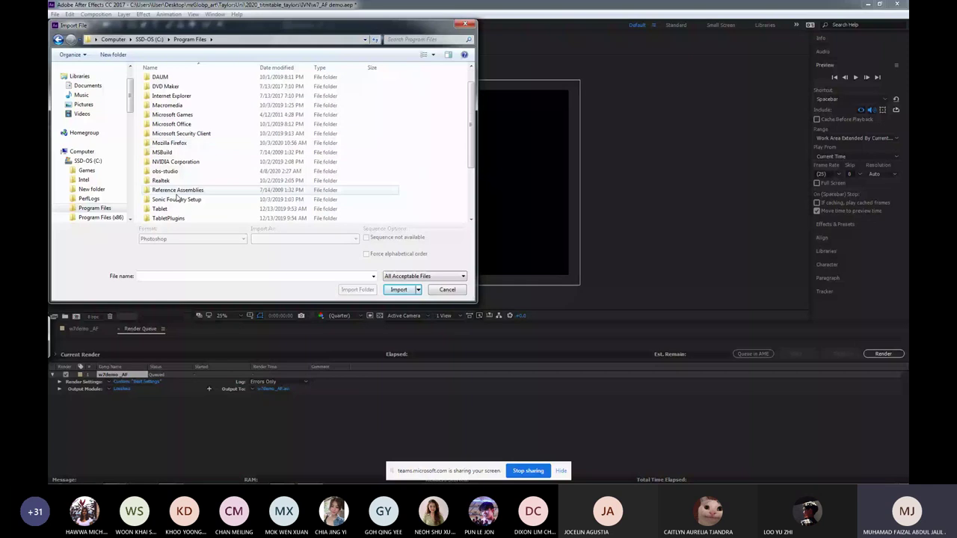
scroll(177, 197, down, 2)
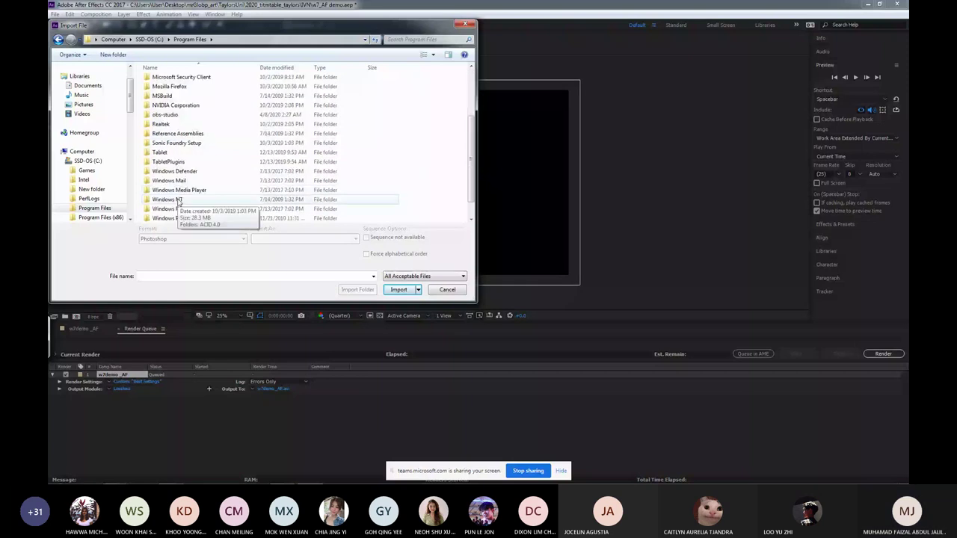
scroll(178, 201, down, 1)
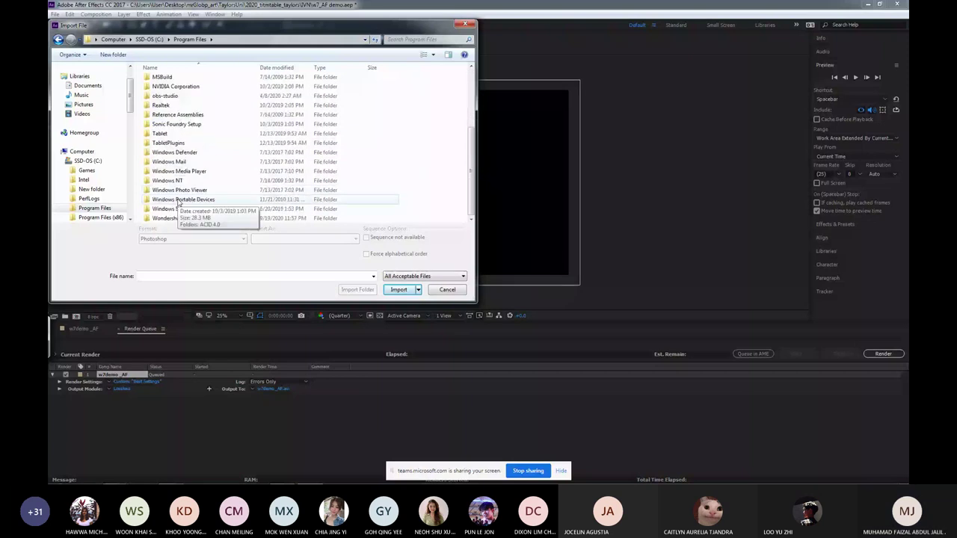
double_click(179, 124)
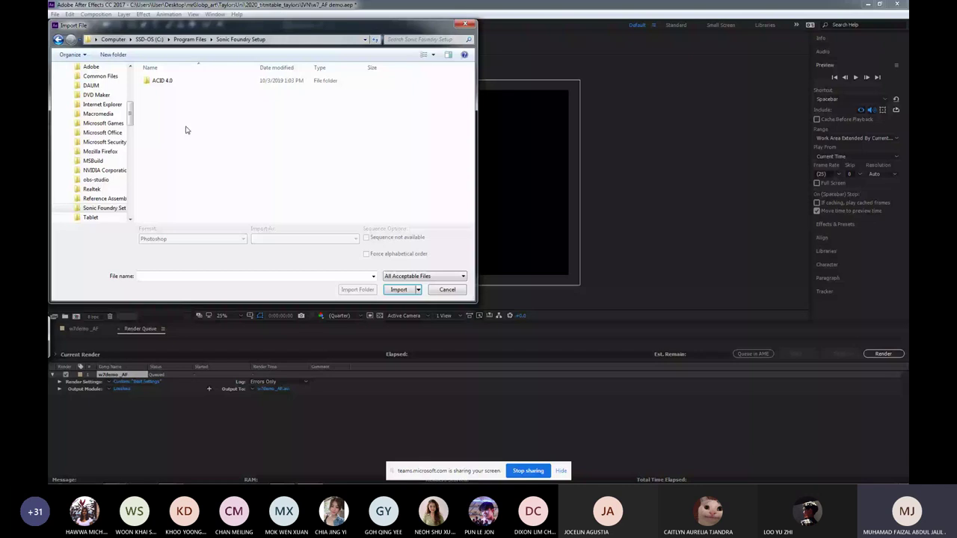
double_click(159, 80)
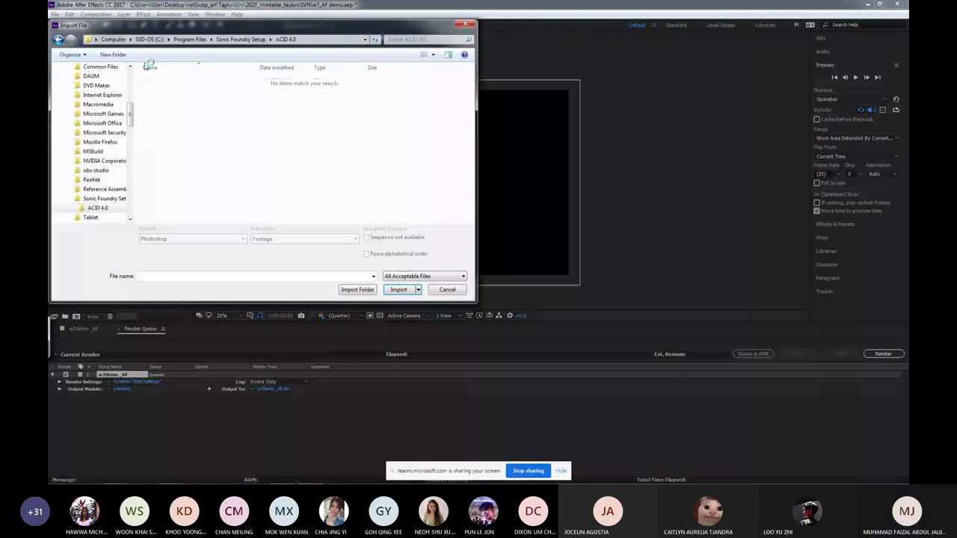
click(57, 40)
Browse to the SoundFx folder inside Program Files (x86) > Sonic Foundry.
double_click(174, 128)
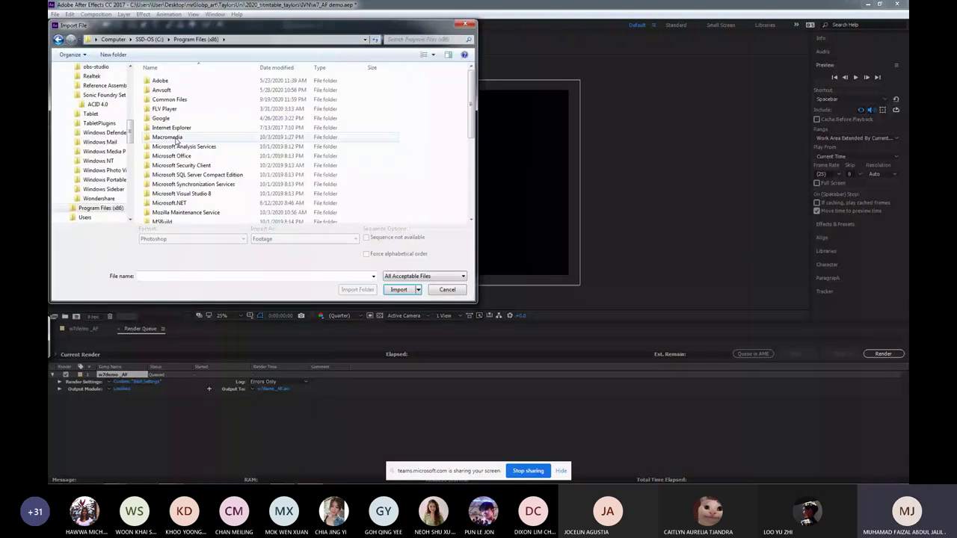
scroll(177, 141, down, 5)
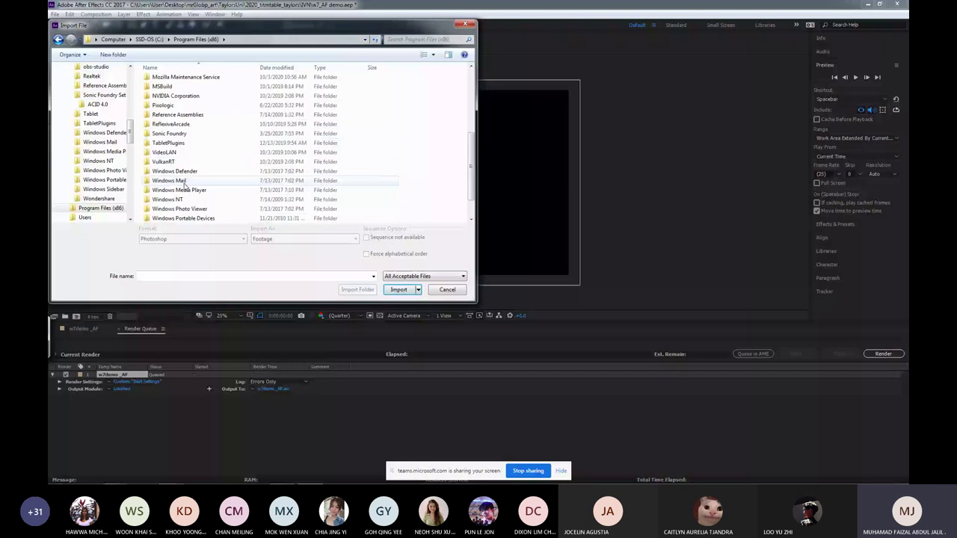
double_click(179, 133)
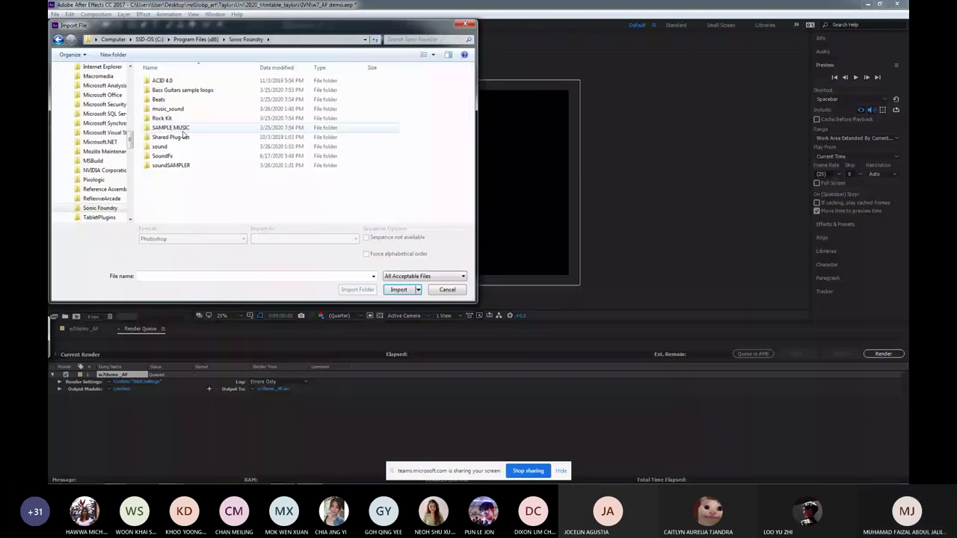
click(165, 155)
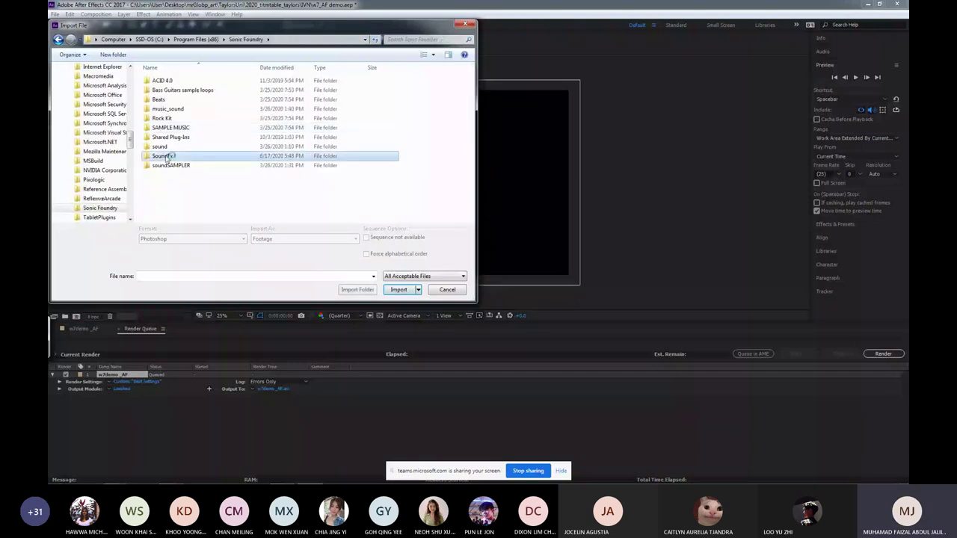
double_click(166, 157)
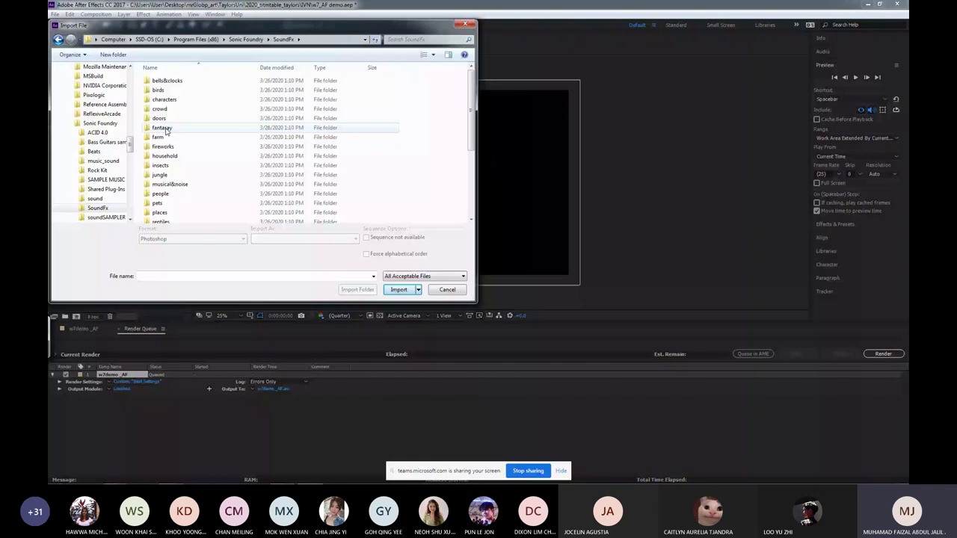
Open the fantasay folder, preview the salvation sound in Windows Media Player, and close the player.
double_click(162, 129)
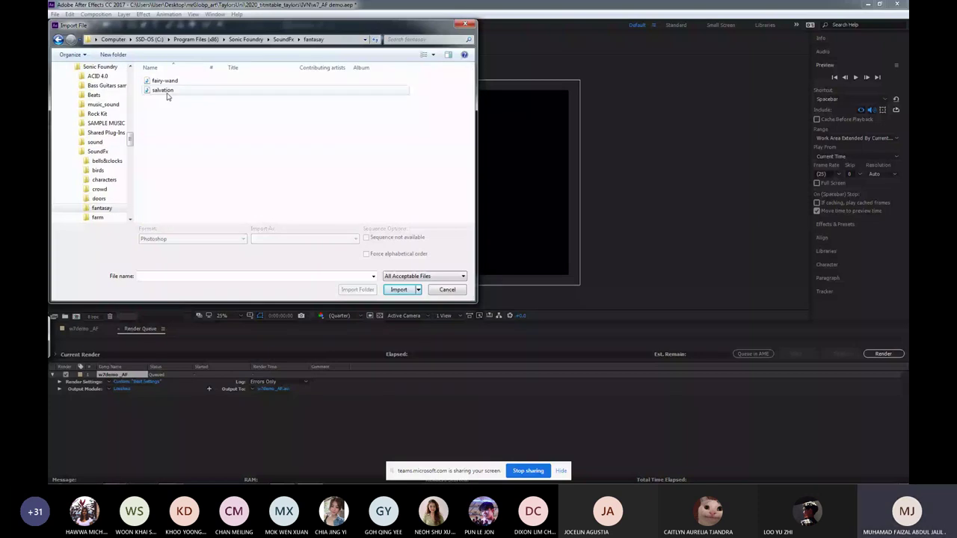
right_click(167, 93)
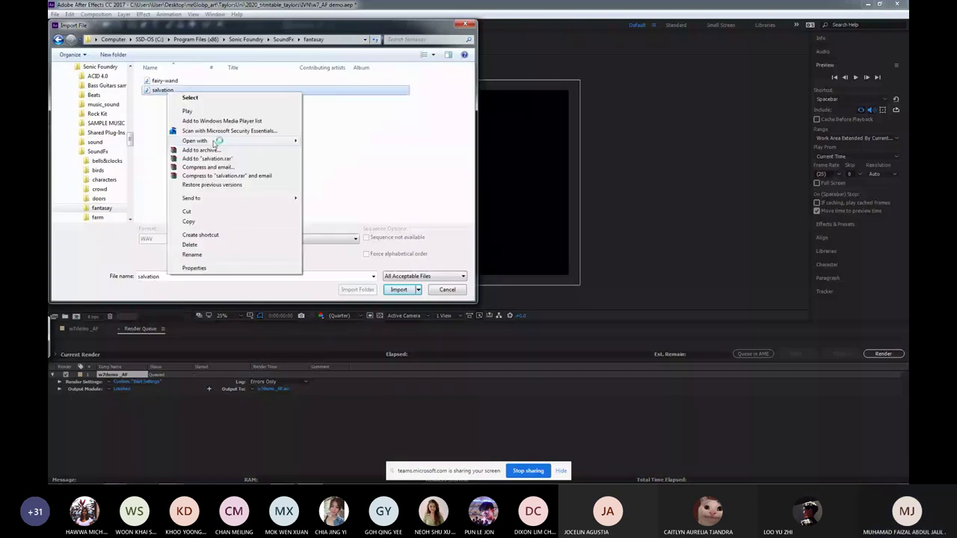
mouse_move(215, 142)
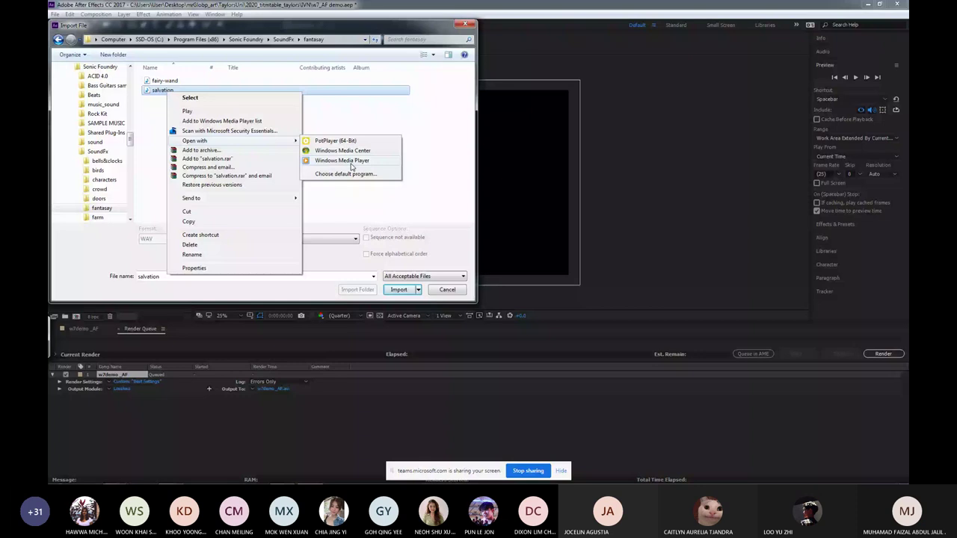
click(352, 161)
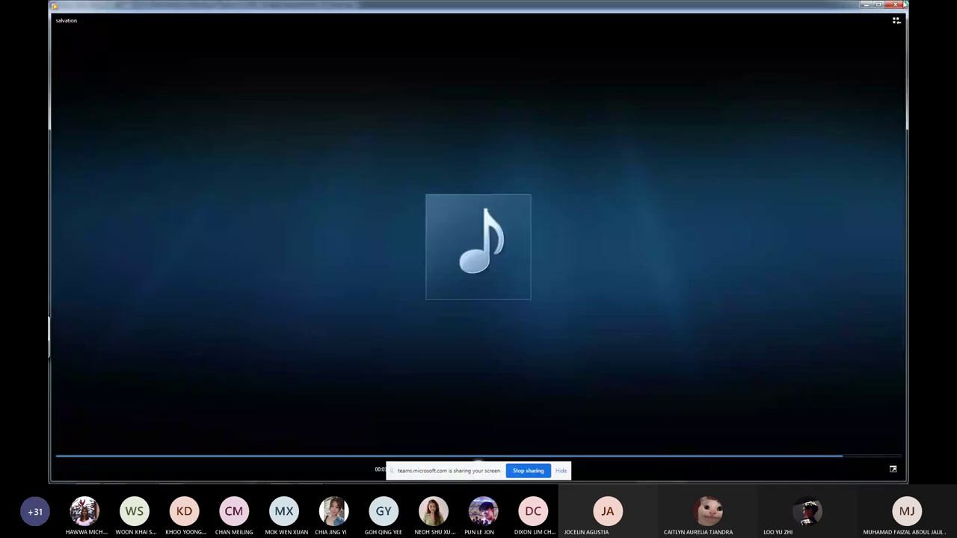
click(903, 5)
Preview the fairy-wand sound in Windows Media Player and close the player.
right_click(170, 83)
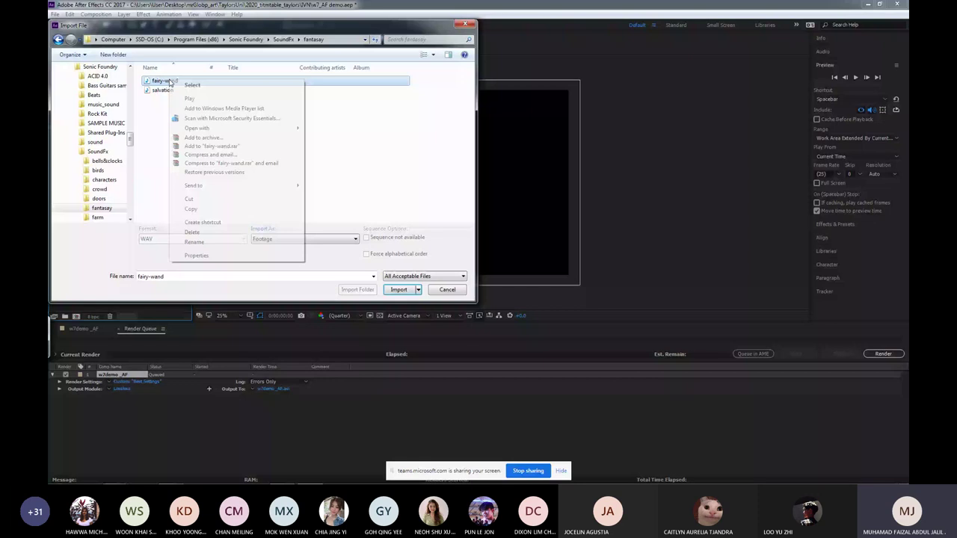
mouse_move(291, 128)
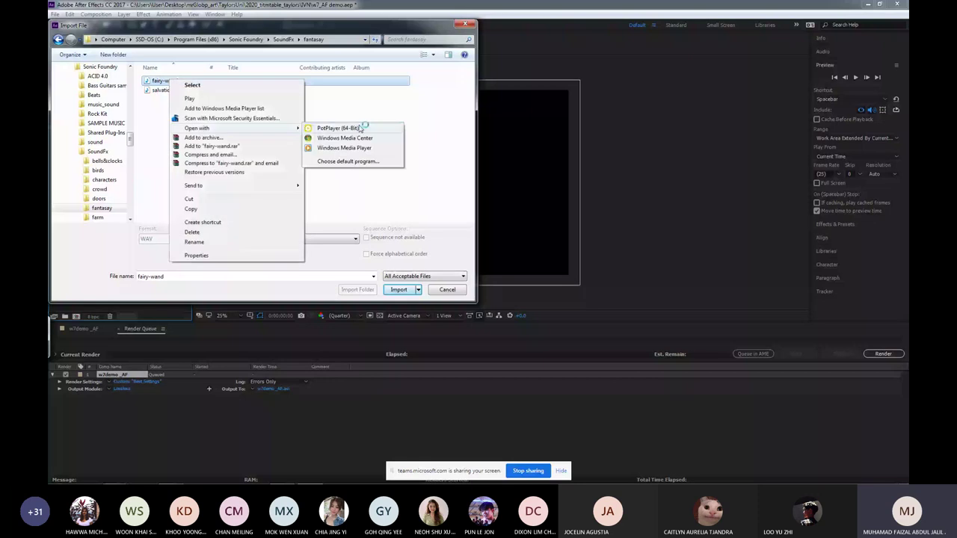
click(344, 147)
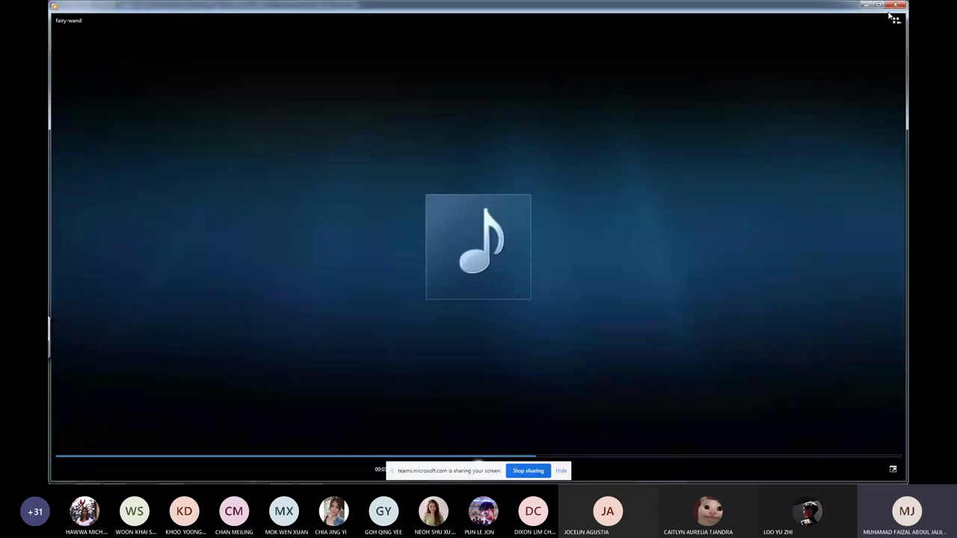
click(895, 5)
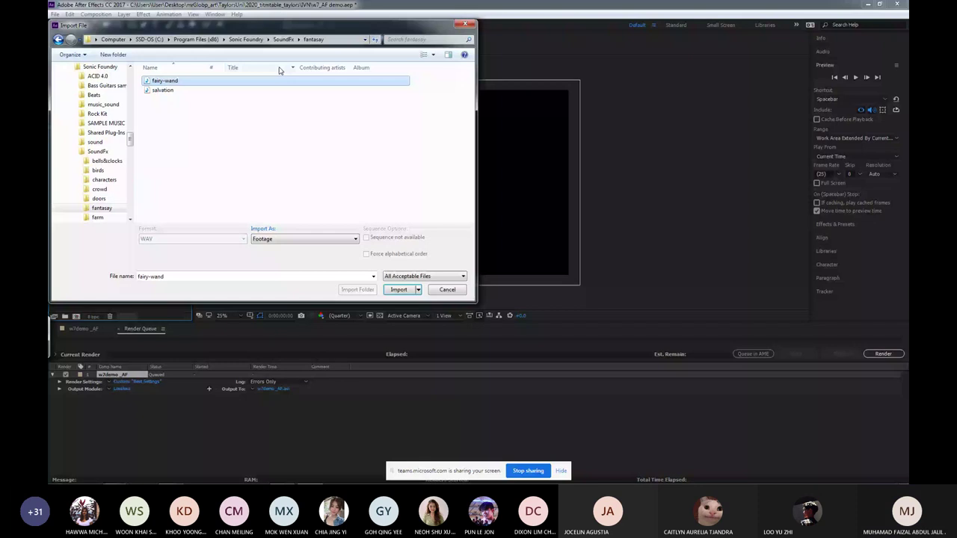
Go back to the SoundFx folder and open its weather subfolder.
key(BackSpace)
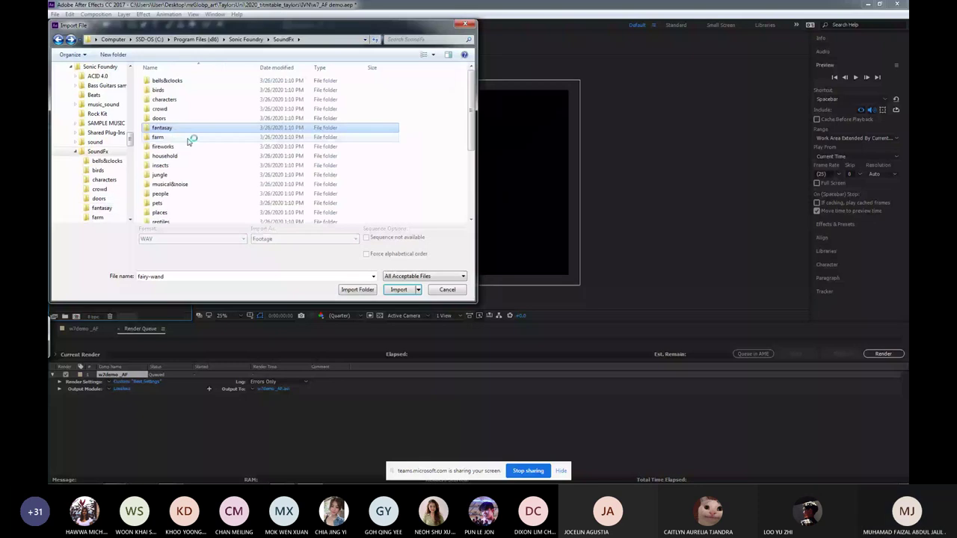
scroll(167, 195, down, 3)
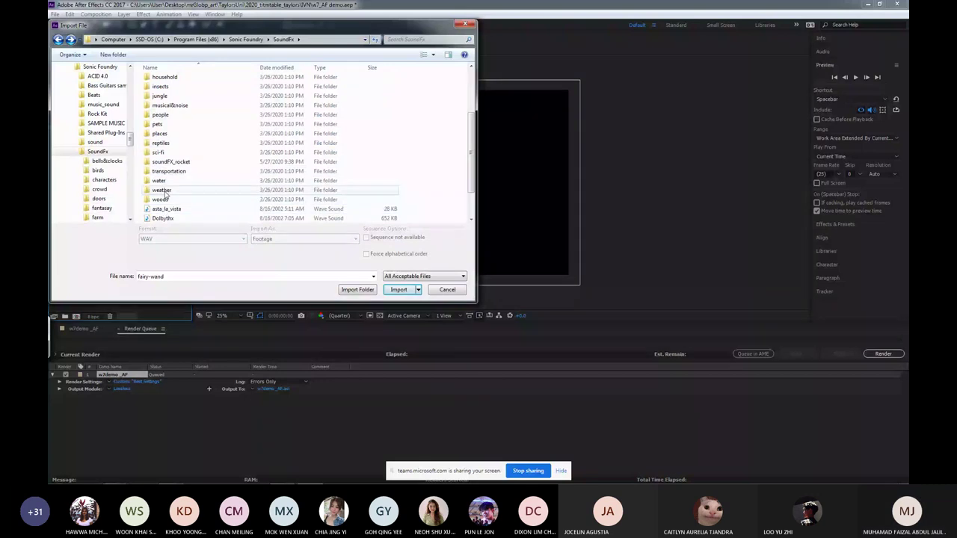
double_click(162, 190)
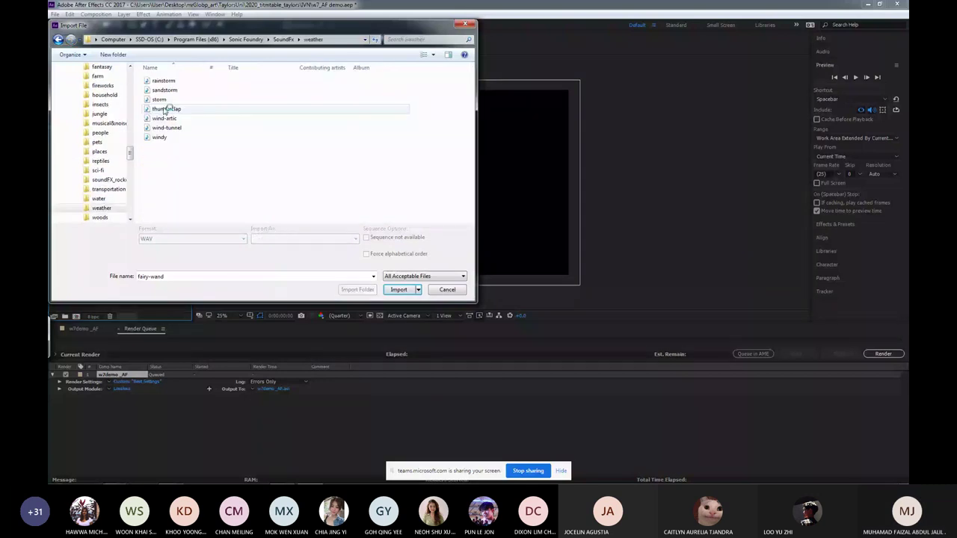
Preview the thunderclap sound in Windows Media Player and close the player.
right_click(165, 110)
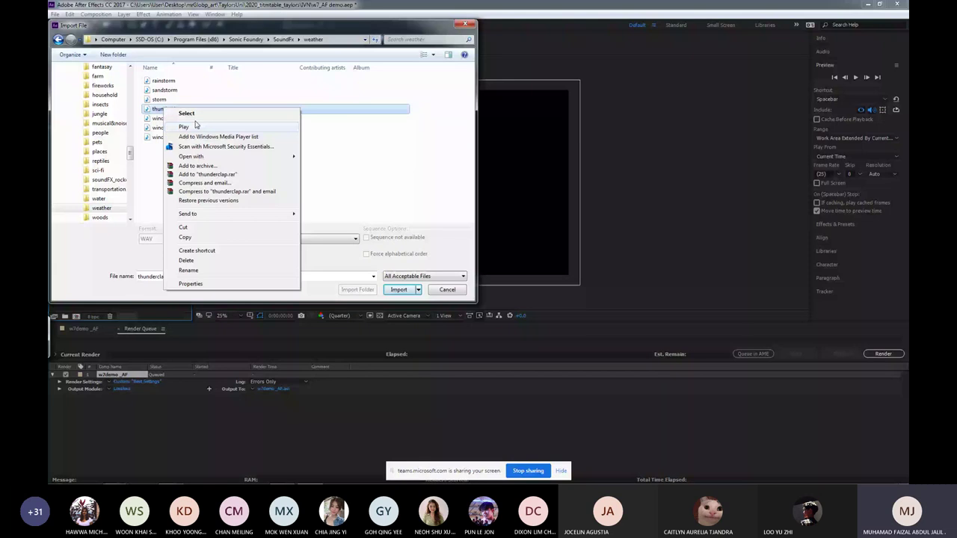
mouse_move(285, 156)
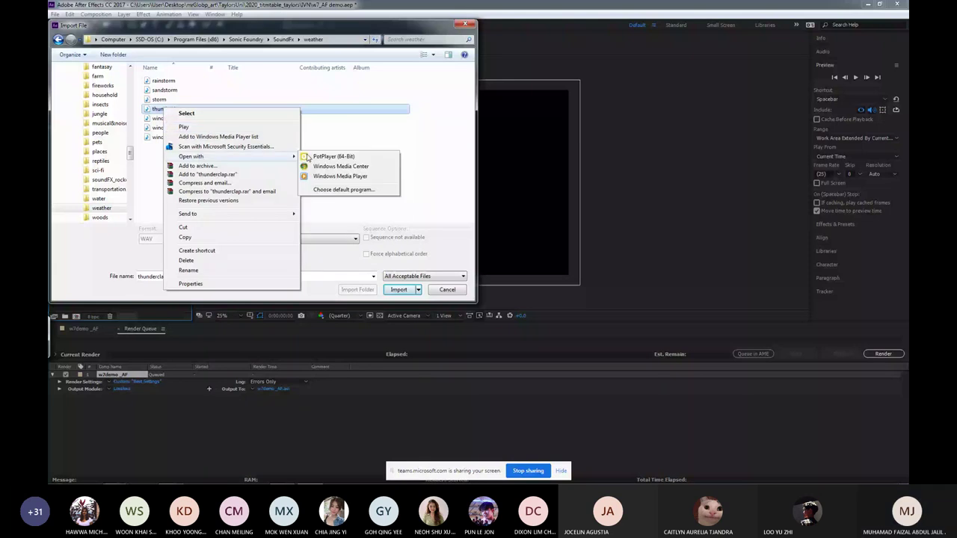
click(342, 176)
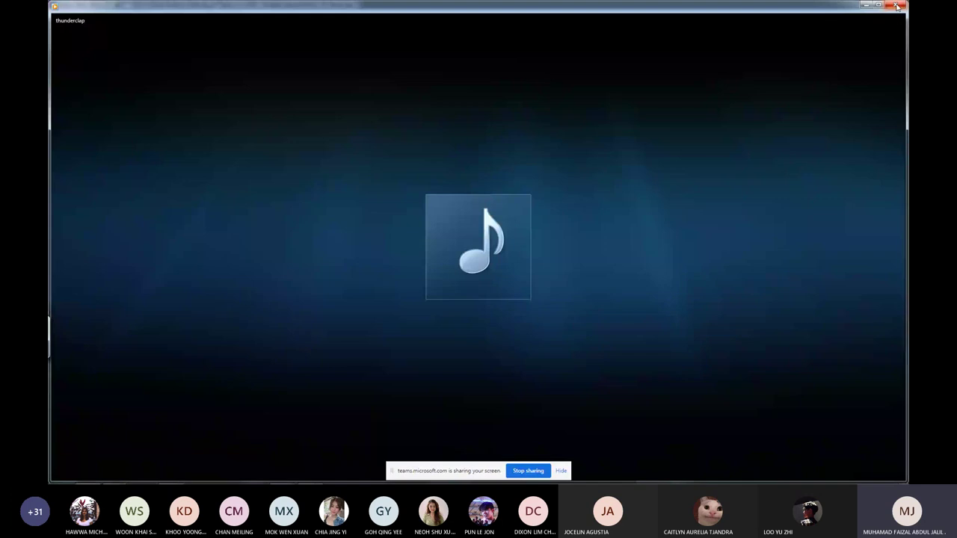
click(897, 6)
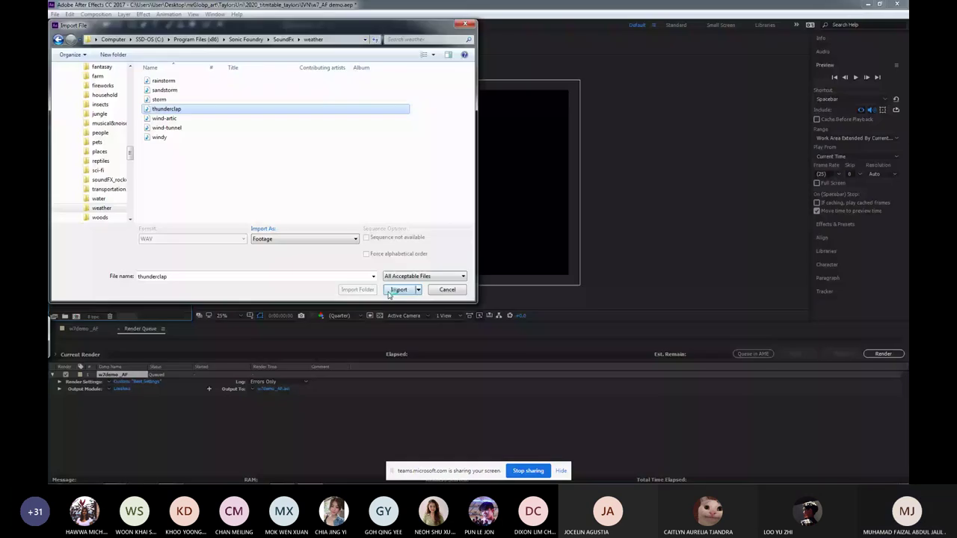
Import the thunderclap sound as footage and collapse the queued w7demo _AF render item.
click(396, 290)
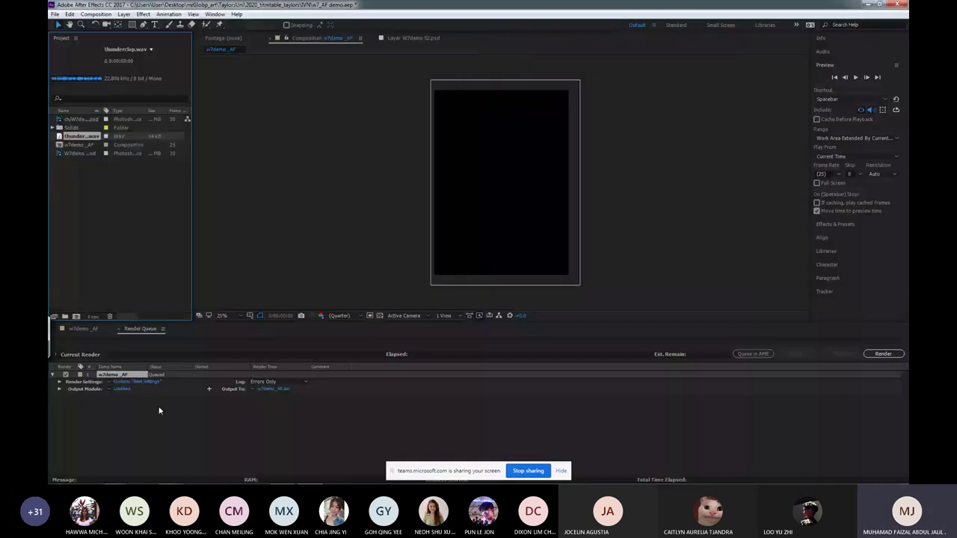
click(53, 374)
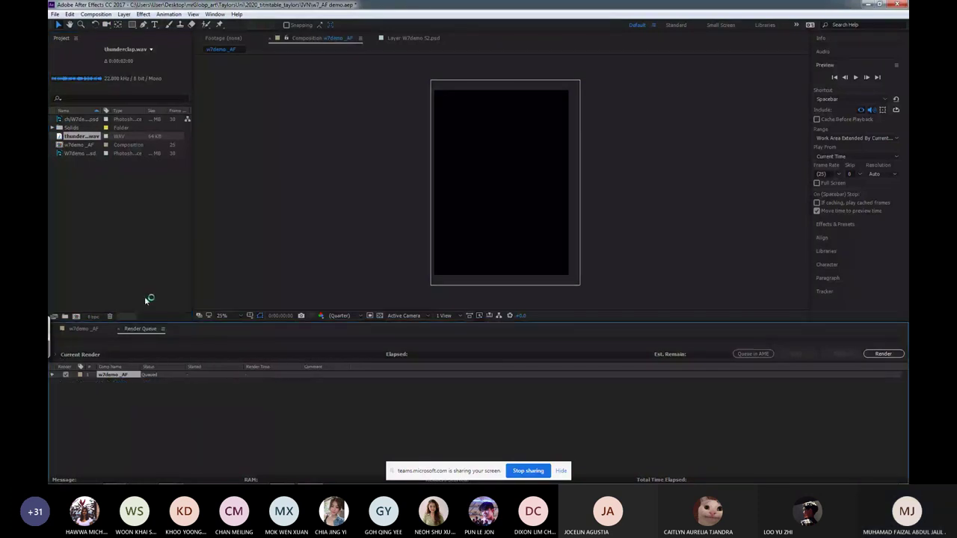
Add thunderclap.wav to the w7demo _AF composition as a layer below the superhero image, starting at the first frame.
click(86, 330)
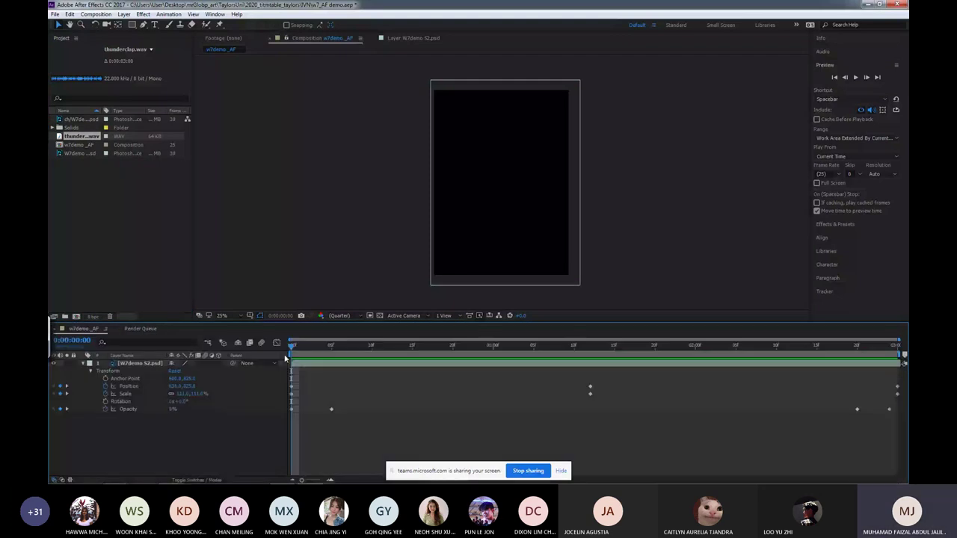
drag(285, 360, 293, 416)
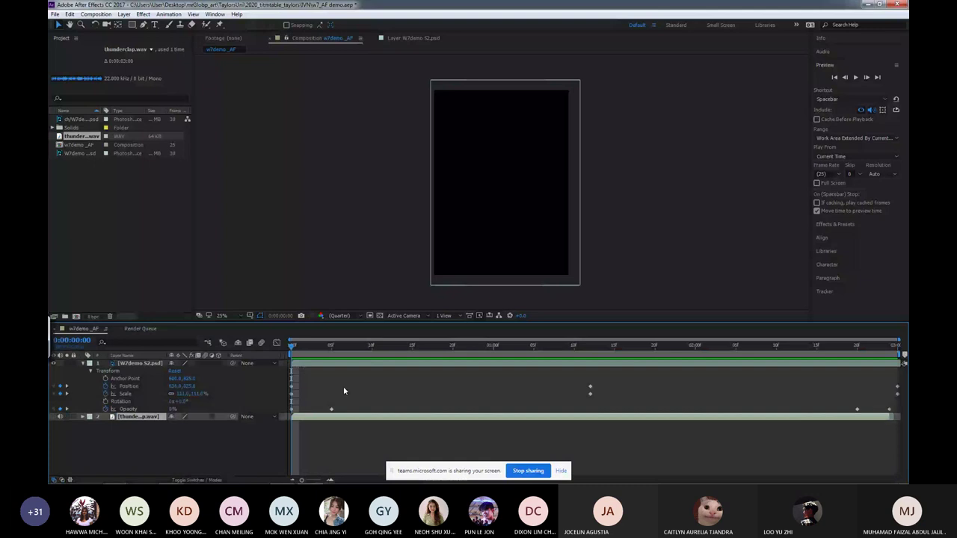
Play back the composition with the thunderclap sound and return the playhead to 0:00:00:00.
click(331, 347)
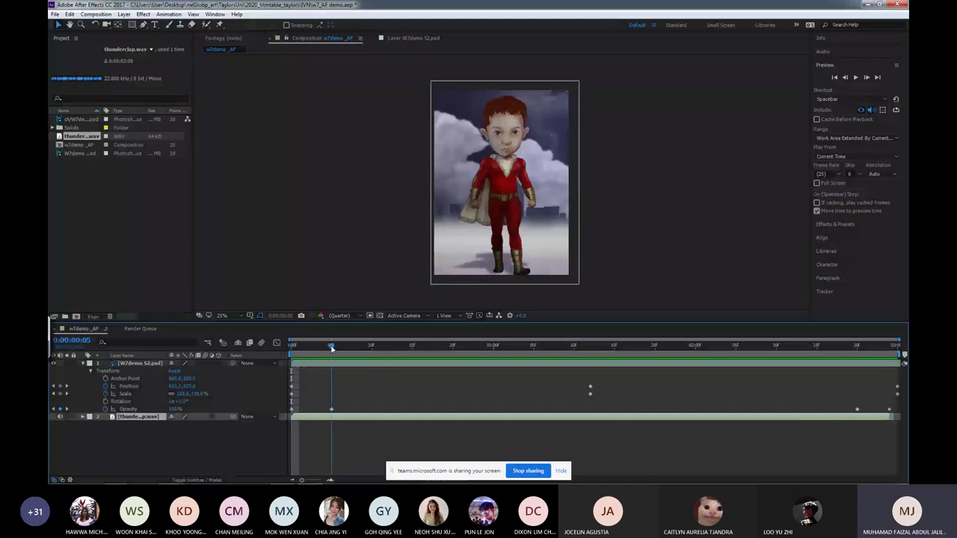
drag(332, 348, 428, 348)
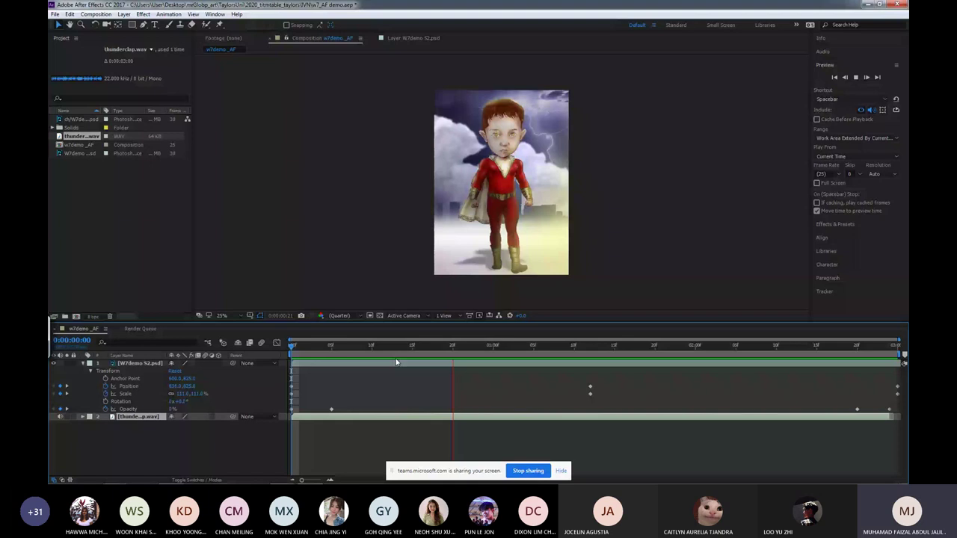
key(space)
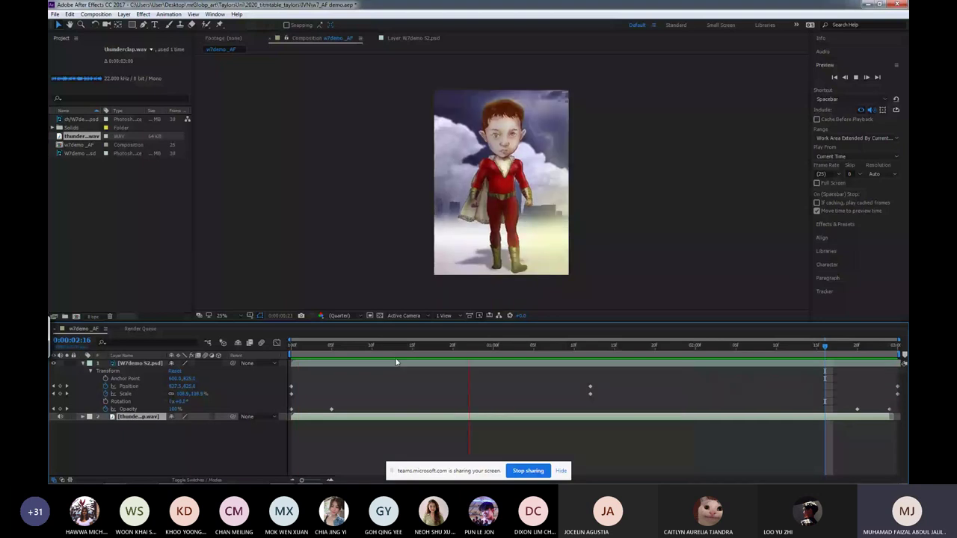
key(space)
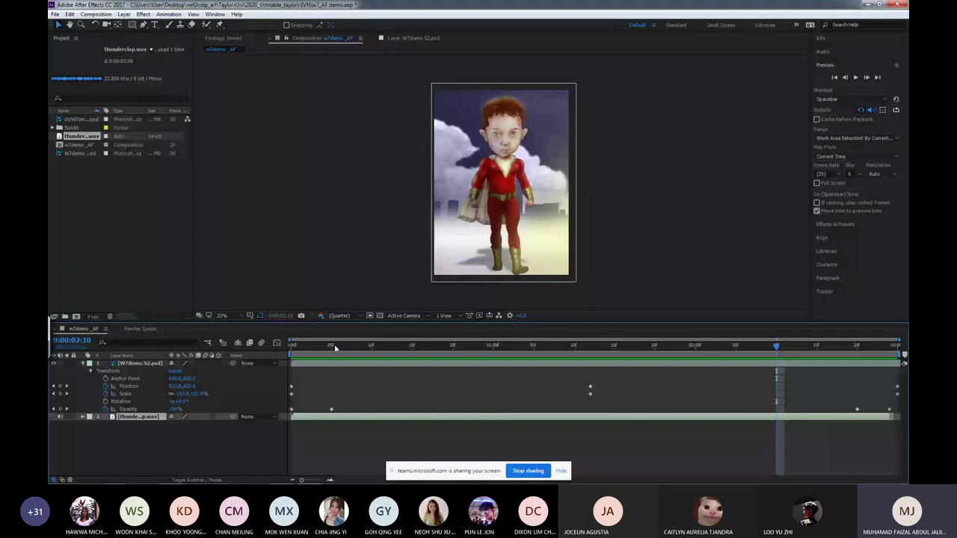
drag(335, 347, 282, 353)
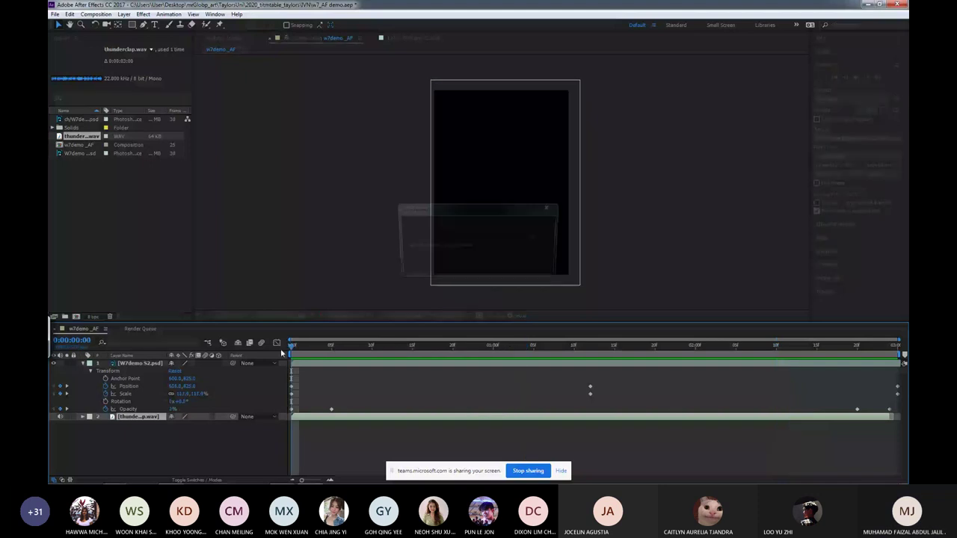
Start a new file import and browse to the super subfolder of the Sonic Foundry sound folder.
double_click(119, 189)
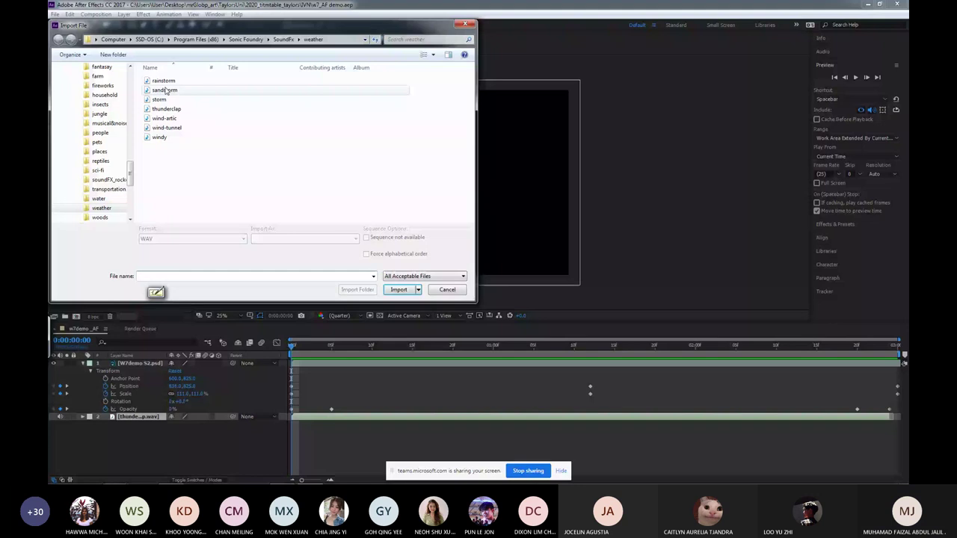
drag(130, 171, 137, 153)
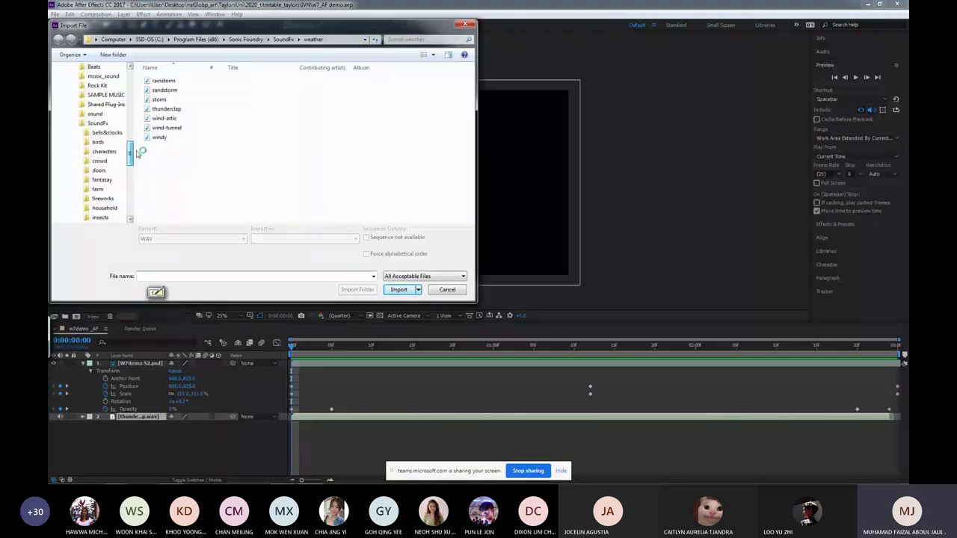
click(95, 114)
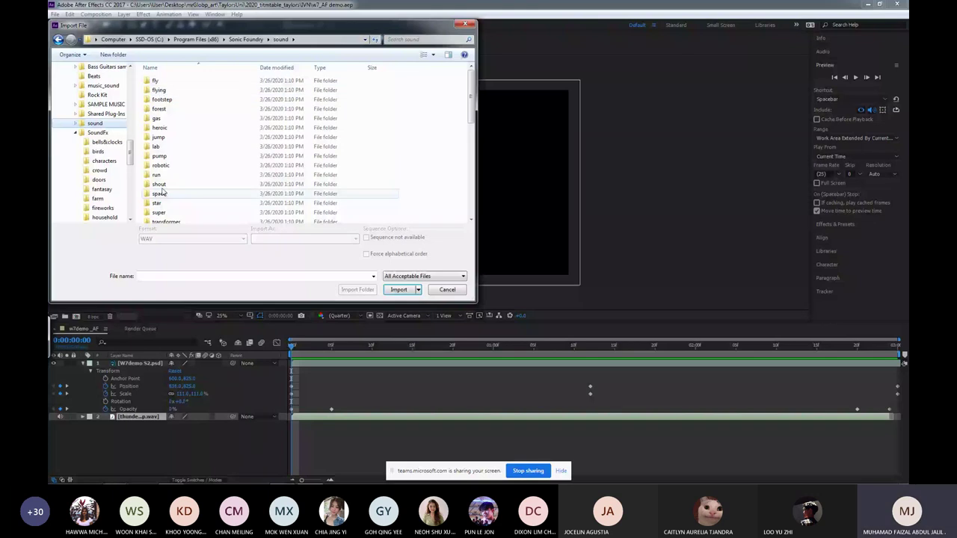
double_click(159, 212)
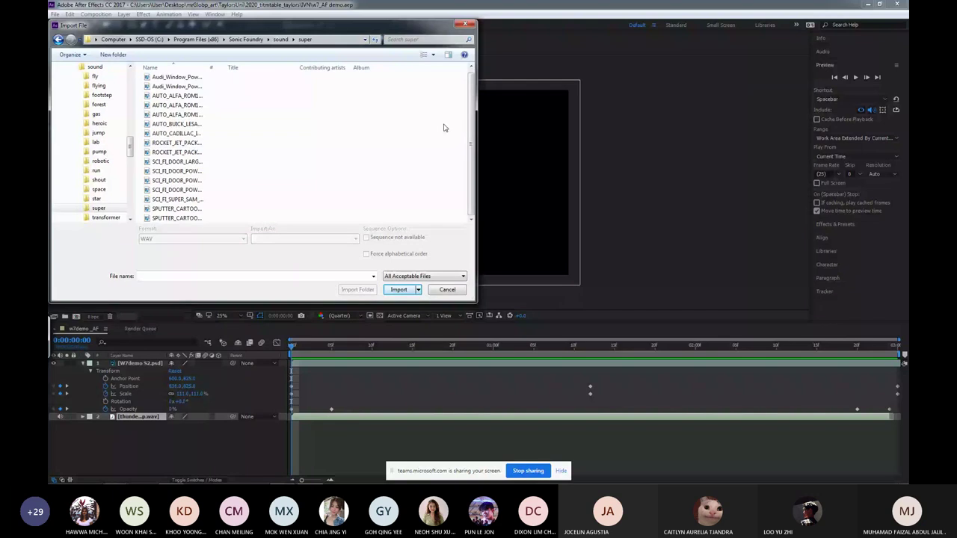
Widen the file name column and check the properties of the SCI_FI_SUPER_SAM_HB117279 sound file.
click(190, 199)
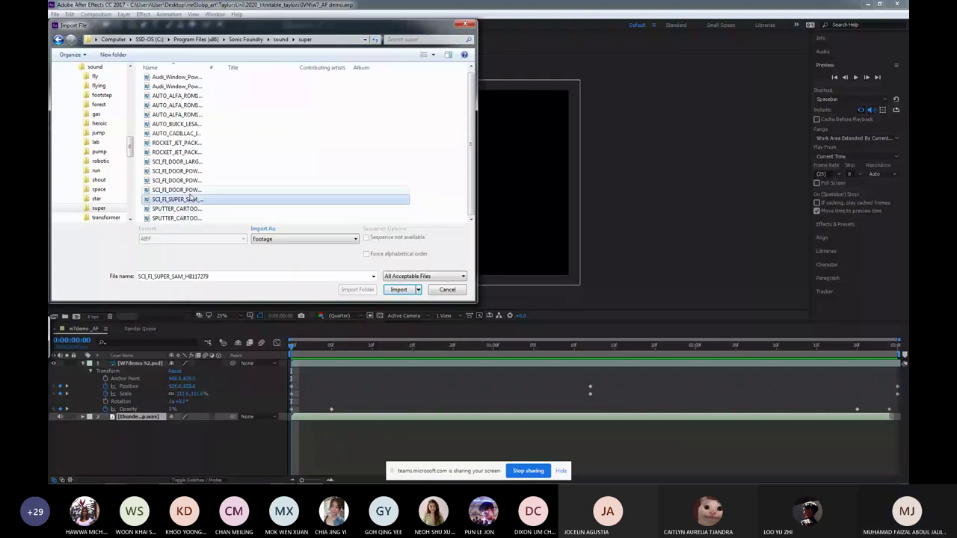
drag(208, 66, 301, 63)
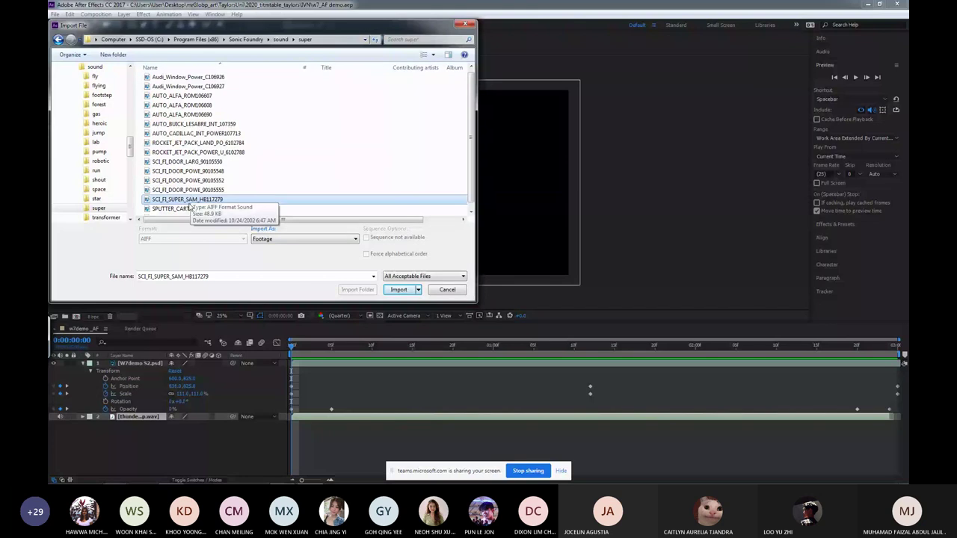
right_click(191, 202)
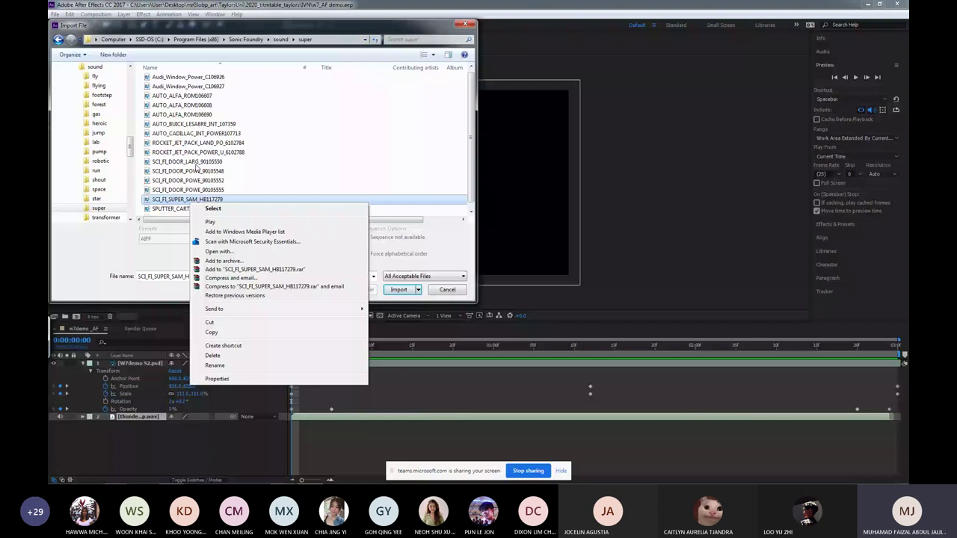
click(239, 379)
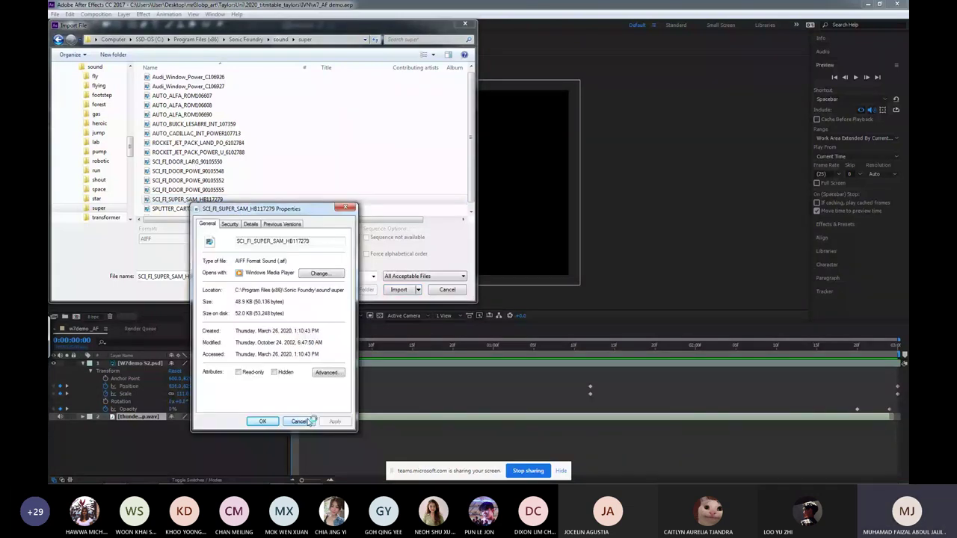
click(306, 422)
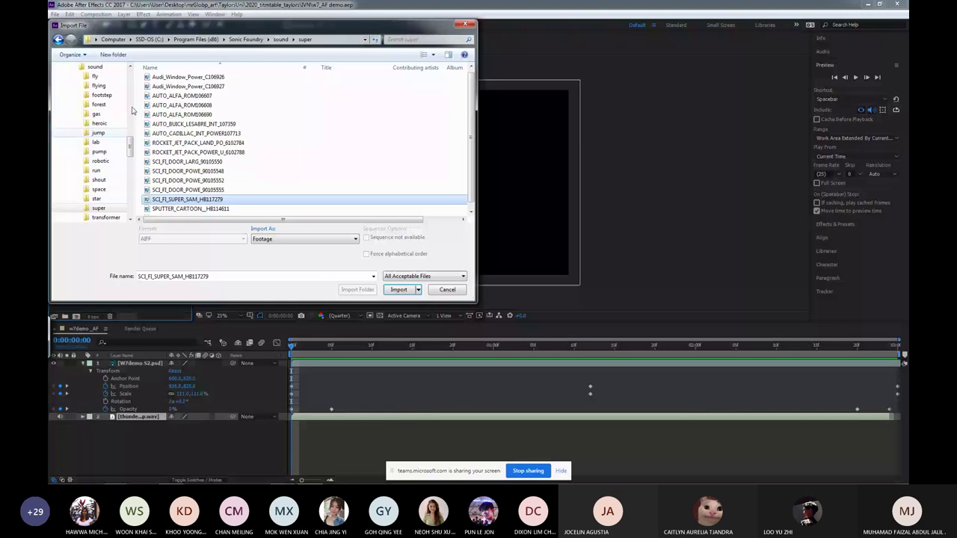
Browse the space, sound and SAMPLE MUSIC folders, and open the Mystic subfolder of music_sound.
click(99, 190)
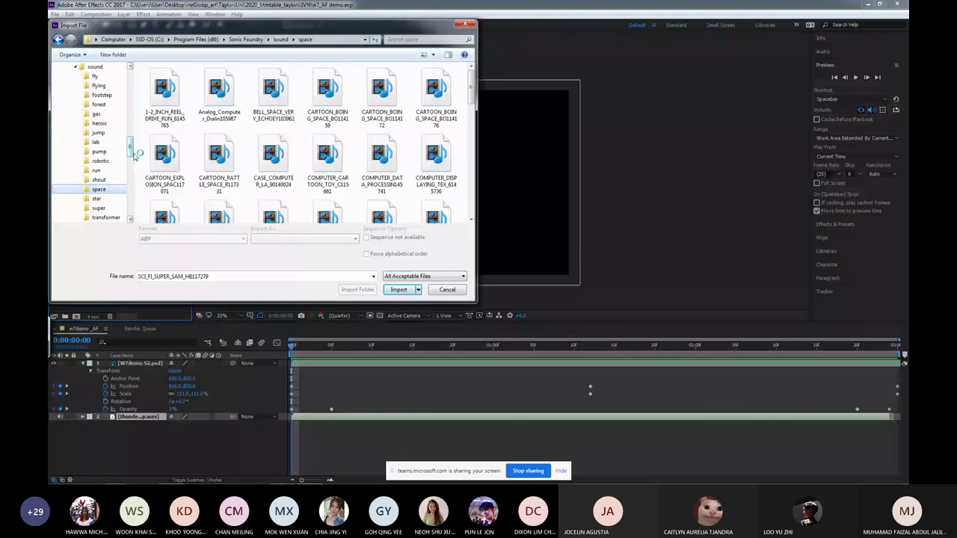
scroll(103, 203, up, 5)
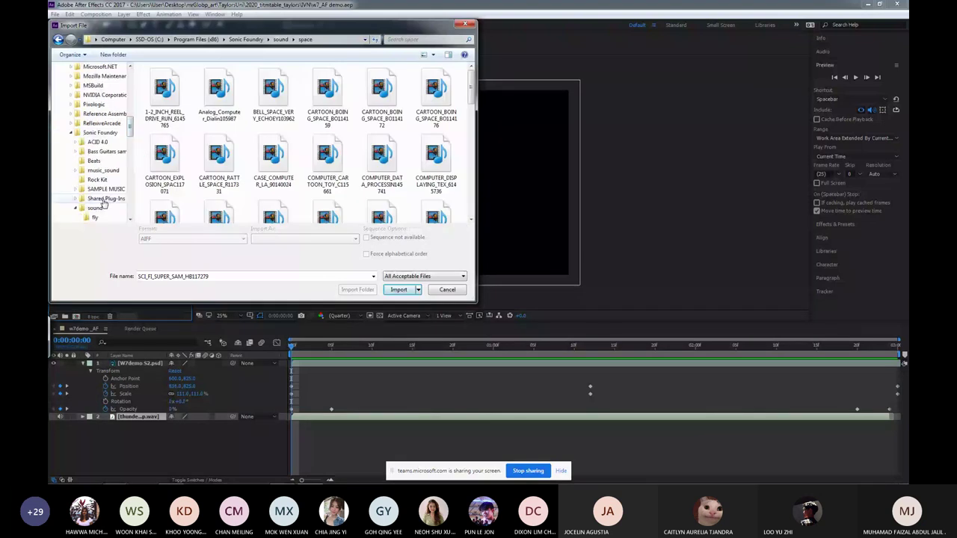
click(101, 207)
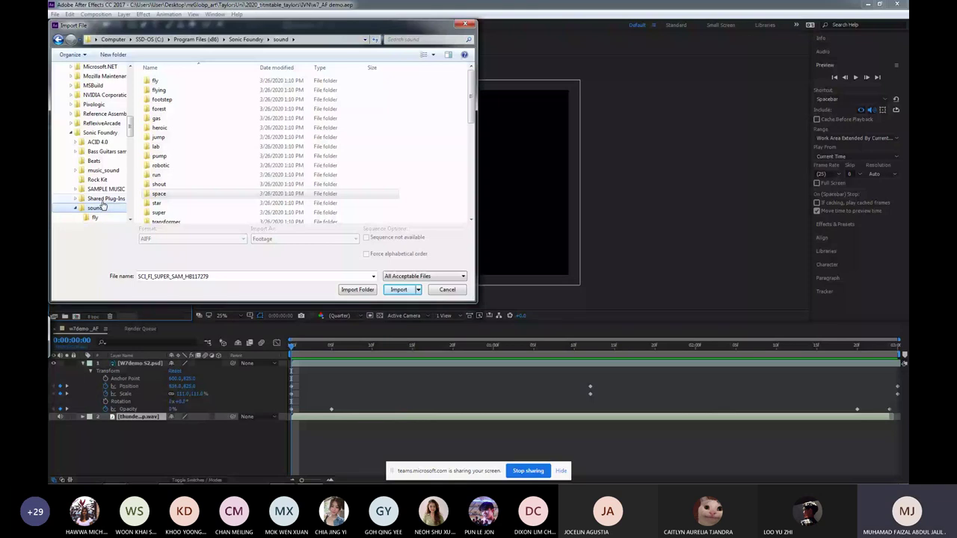
click(105, 190)
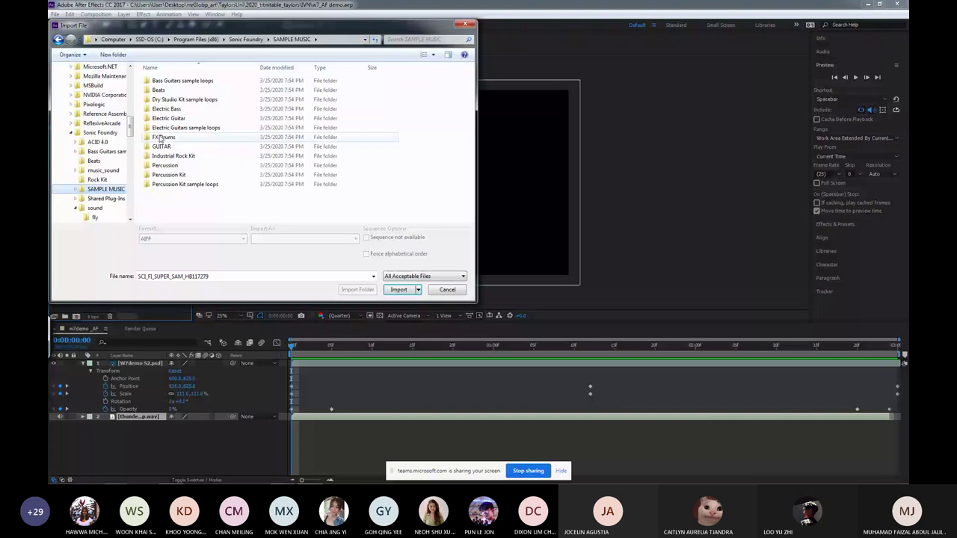
click(108, 171)
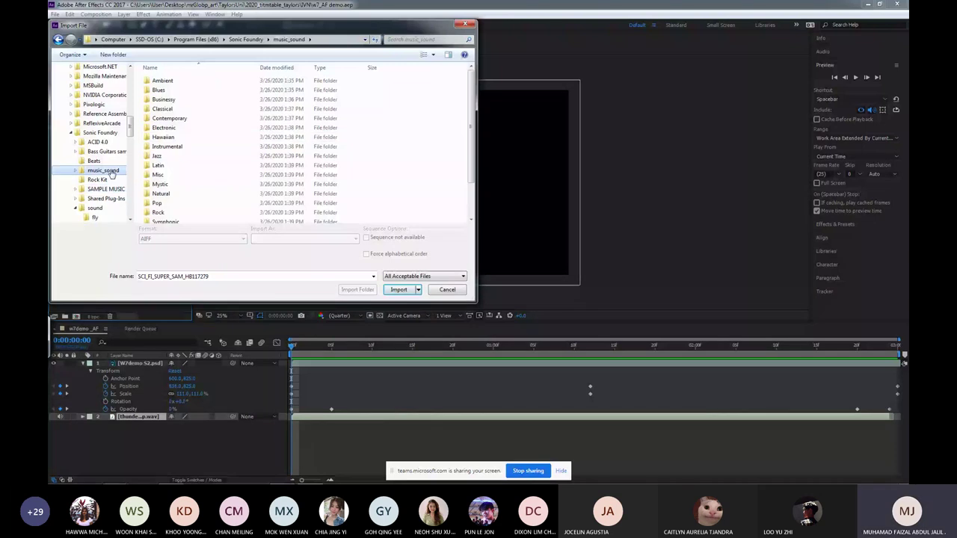
scroll(475, 139, down, 1)
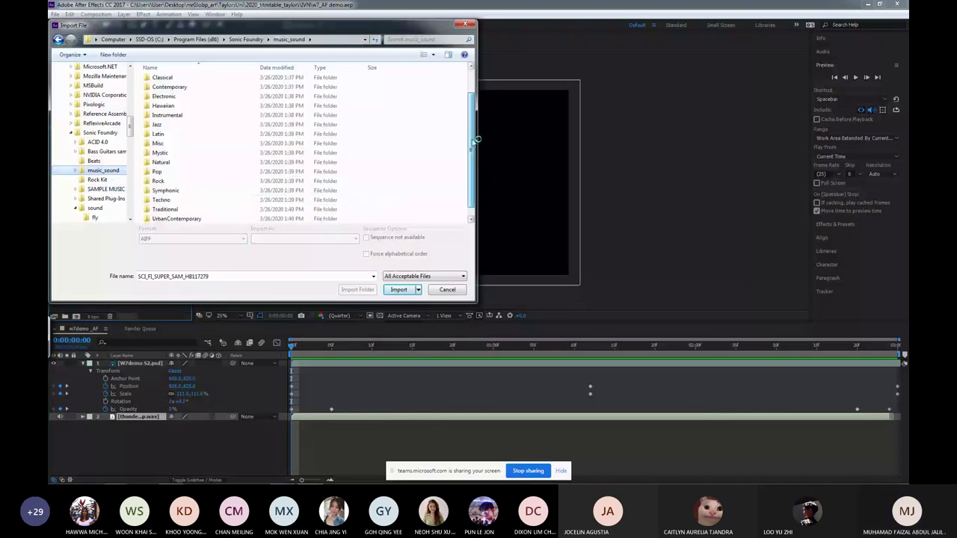
click(167, 154)
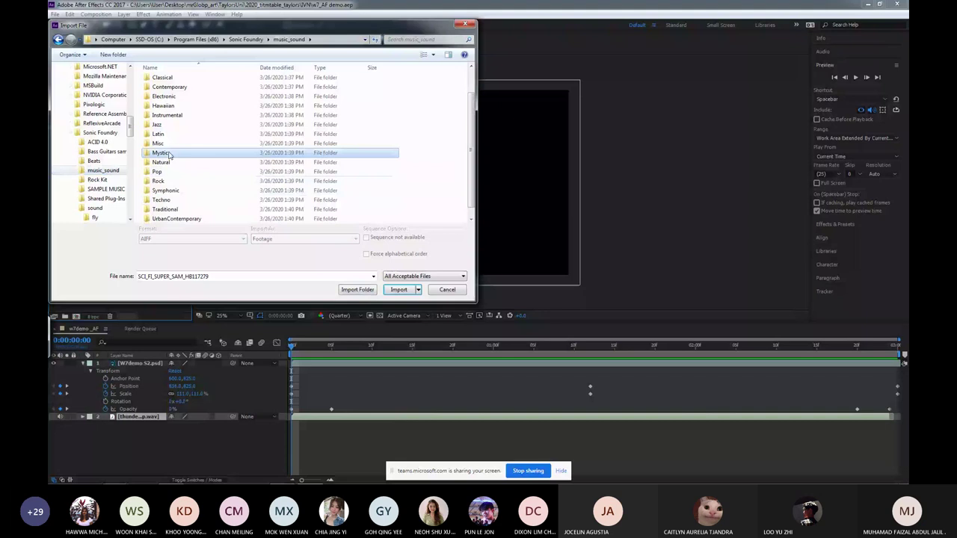
double_click(169, 153)
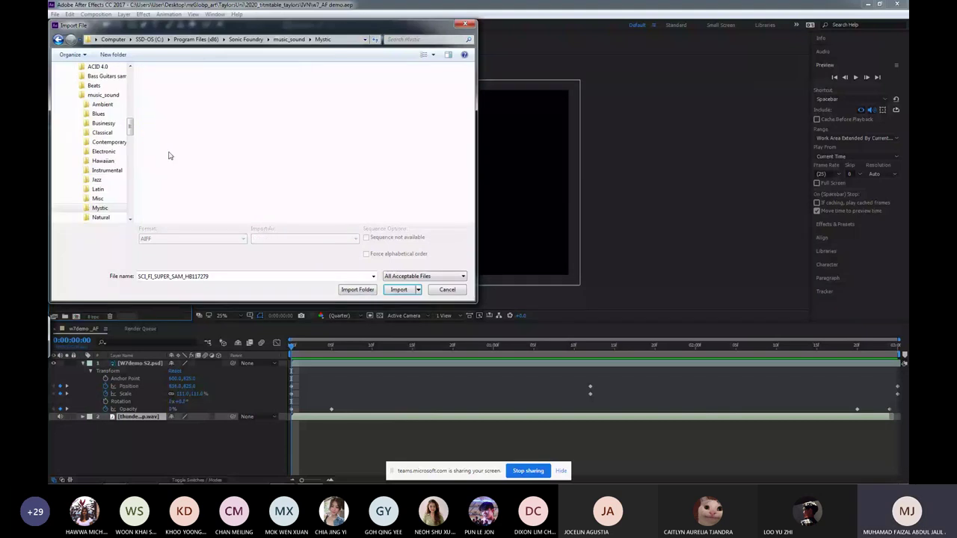
Preview the DV008 track in Windows Media Player and close the player.
right_click(162, 139)
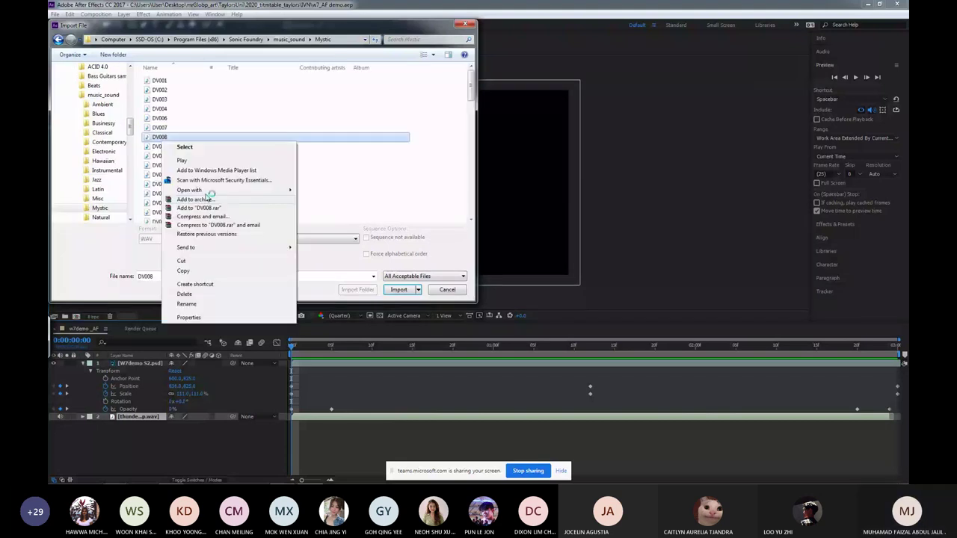
click(327, 211)
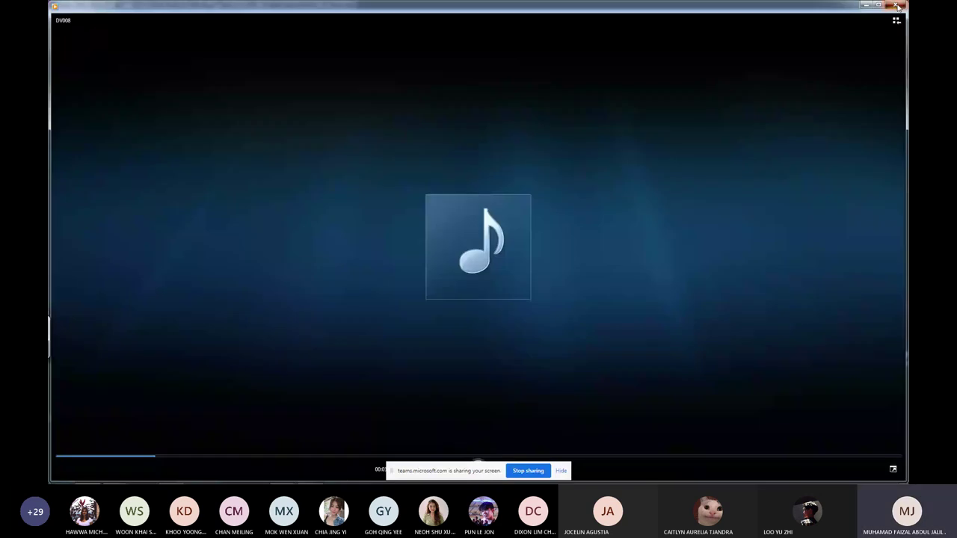
click(896, 6)
Preview the DV021 track in Windows Media Player and close the player.
right_click(157, 213)
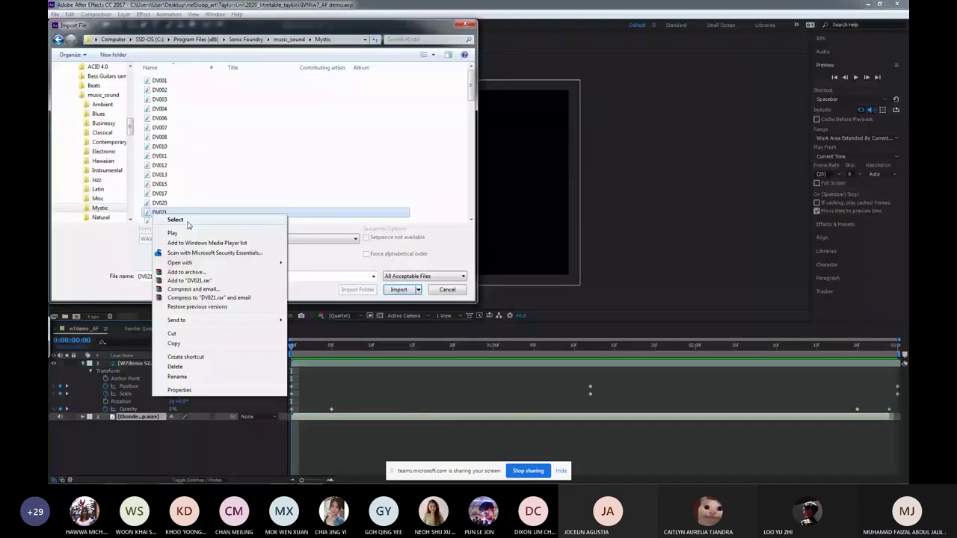
mouse_move(224, 262)
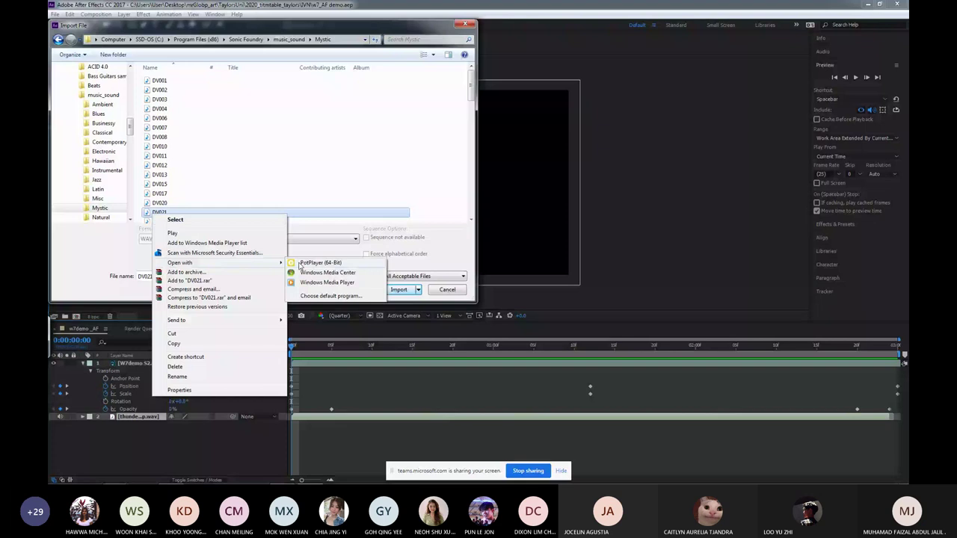
click(327, 282)
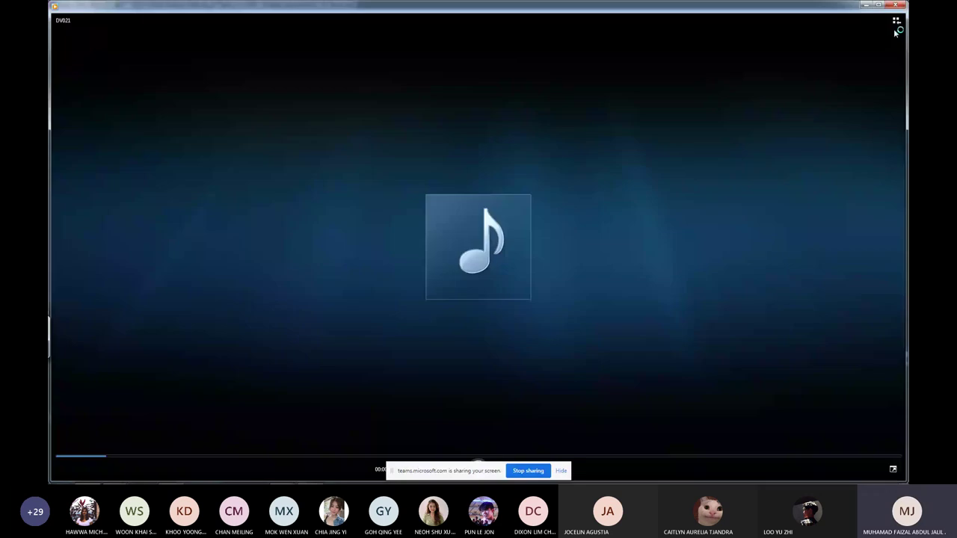
click(895, 5)
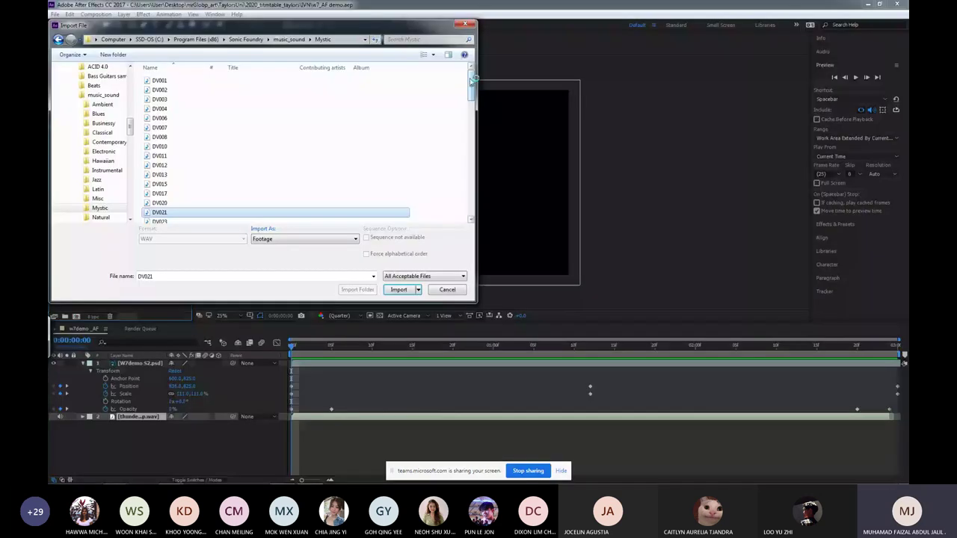
Switch from the Mystic folder to the Ambient music folder and select the BD003 track.
right_click(166, 80)
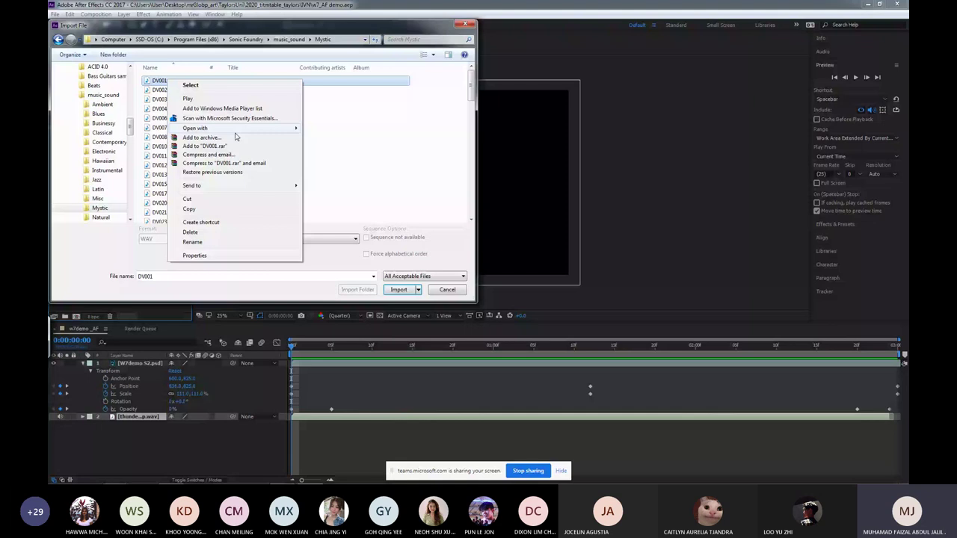
click(450, 171)
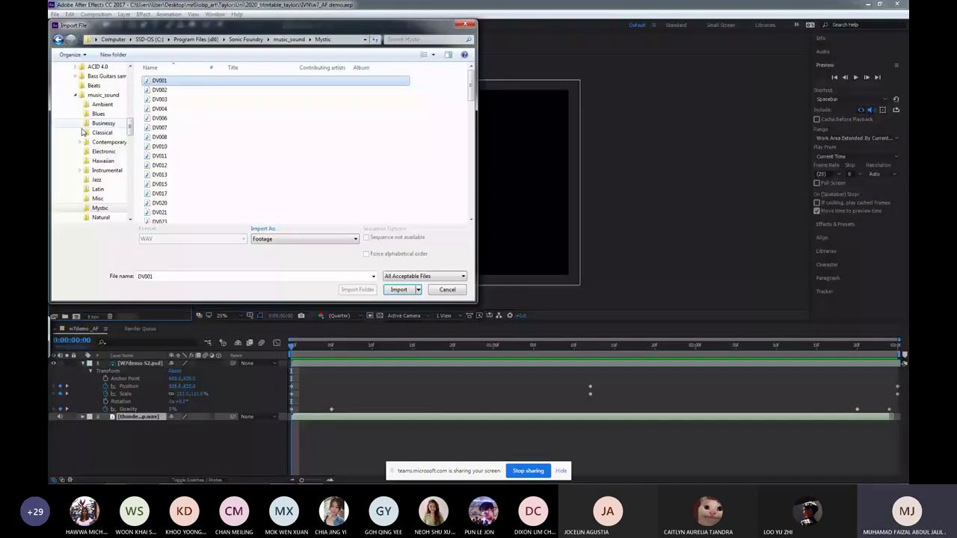
click(102, 104)
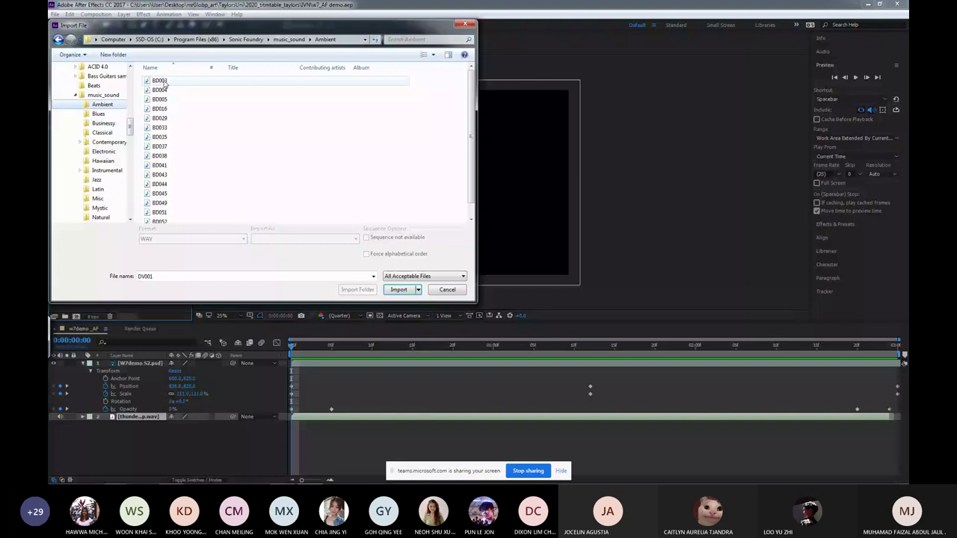
right_click(165, 82)
mouse_move(277, 129)
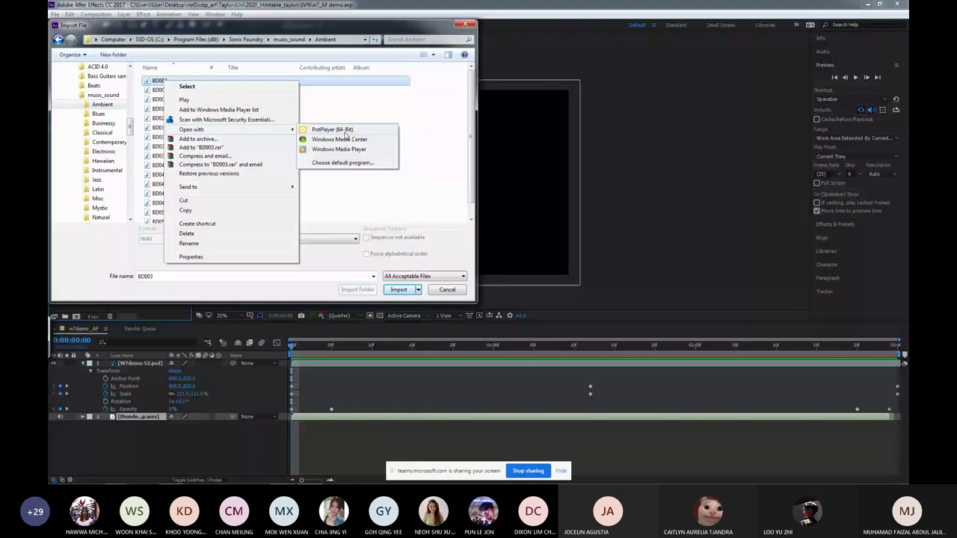
click(432, 95)
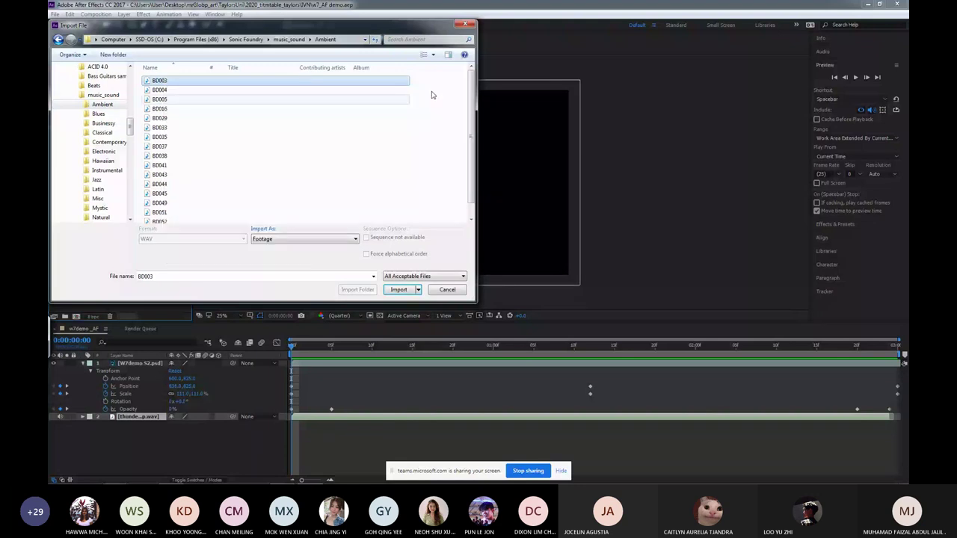
Preview the BD049 track from the Ambient folder in Windows Media Player and close the player.
right_click(158, 203)
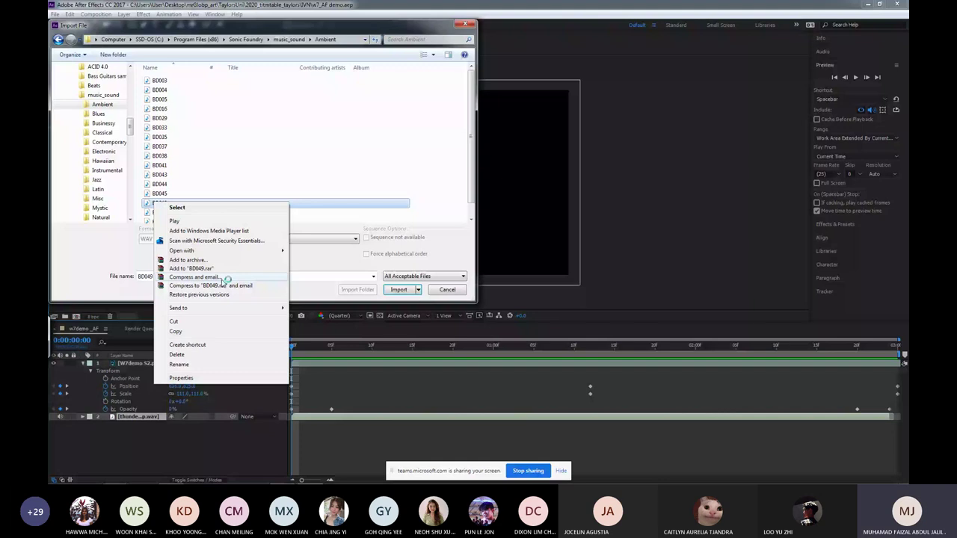
mouse_move(247, 250)
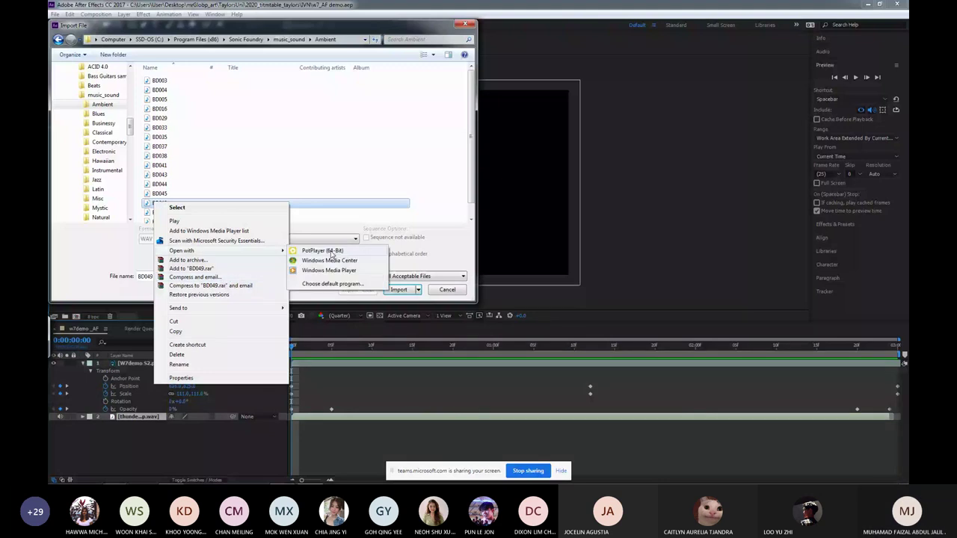
click(331, 252)
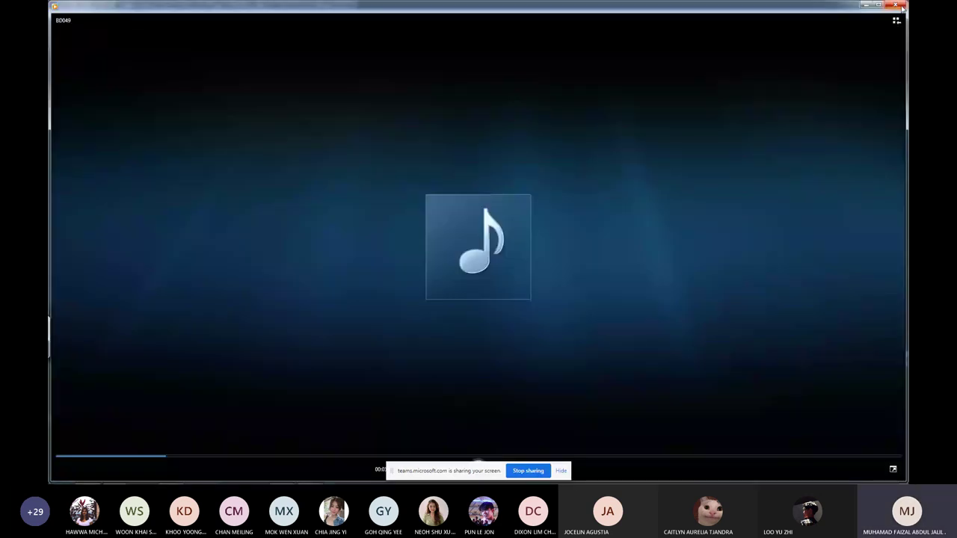
click(901, 6)
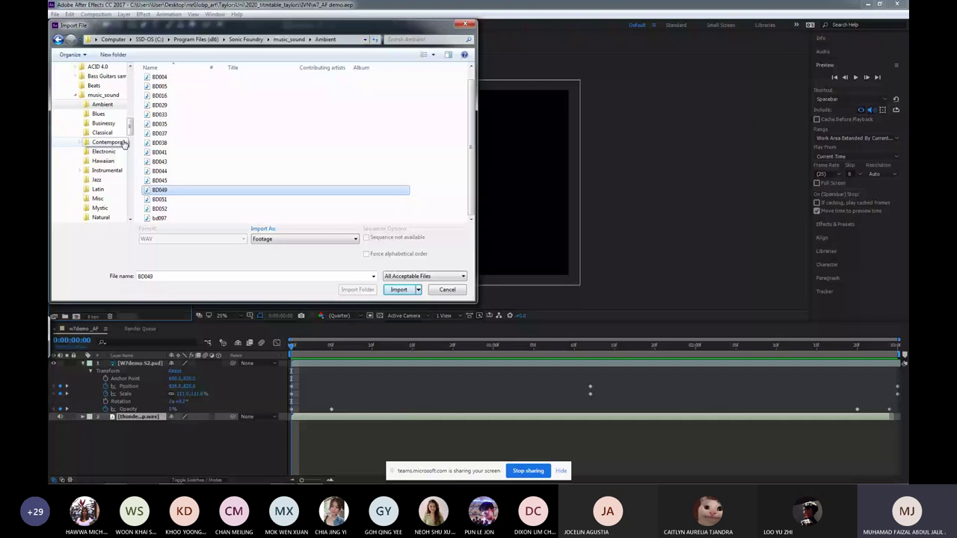
Switch from the Ambient folder to the Rock subfolder of music_sound.
scroll(129, 138, down, 1)
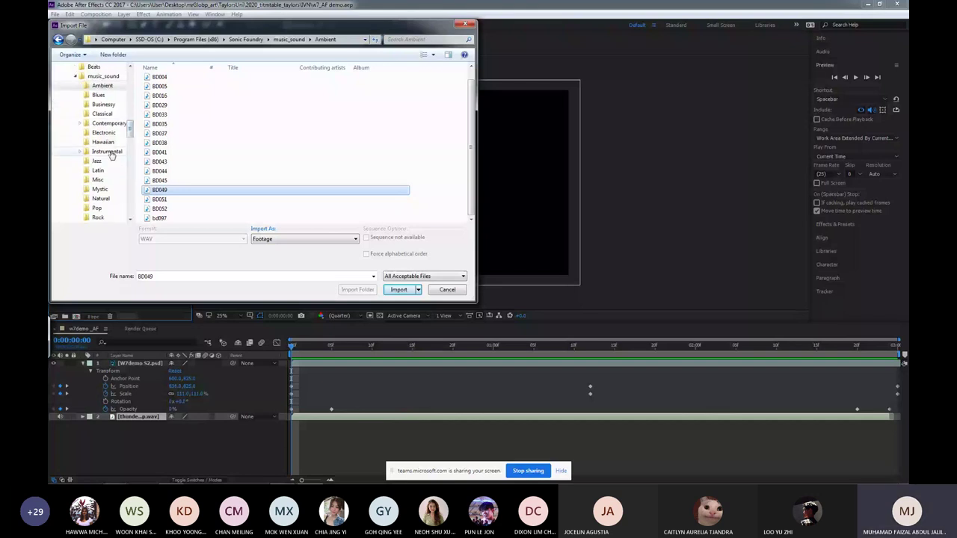
scroll(128, 137, down, 2)
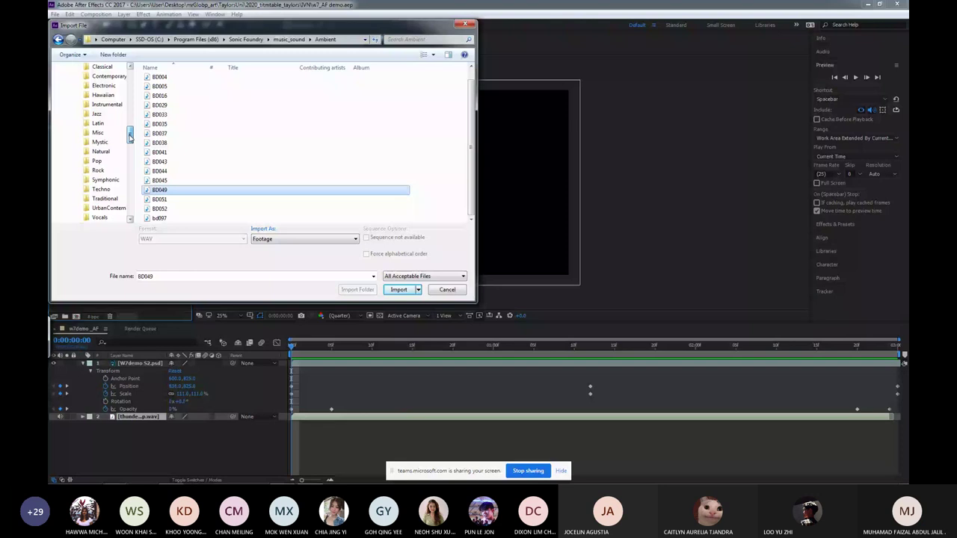
scroll(129, 138, down, 1)
scroll(129, 138, down, 1)
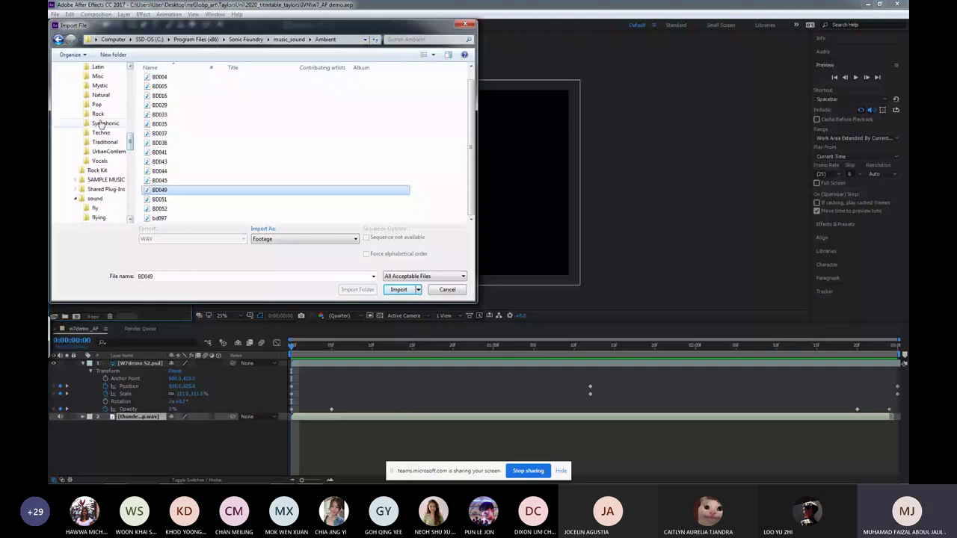
click(98, 113)
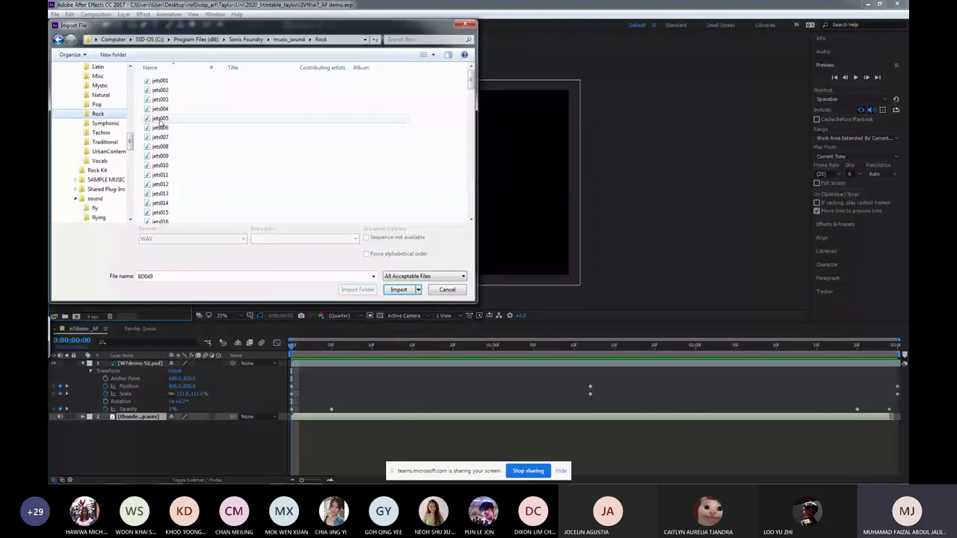
Preview the jets005 track in Windows Media Player and close the player.
right_click(160, 121)
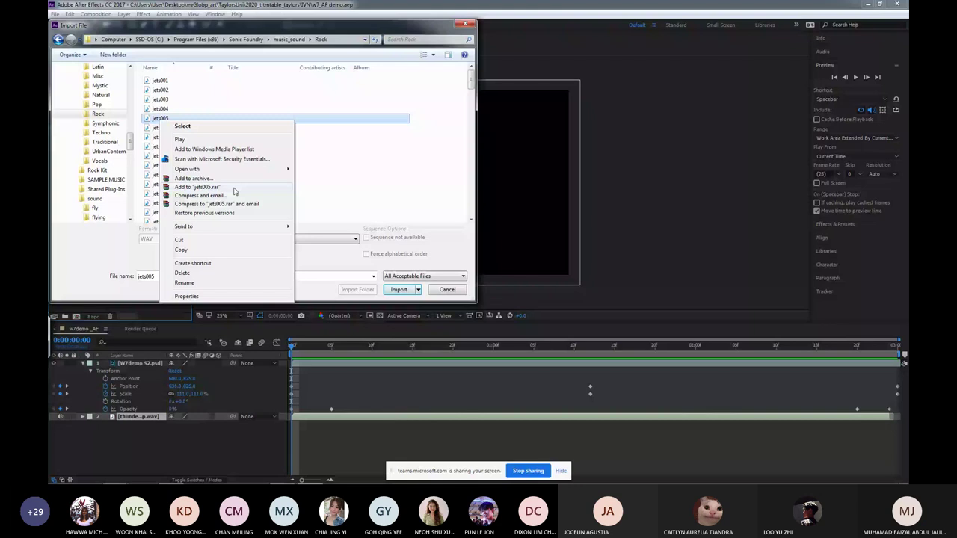
click(319, 191)
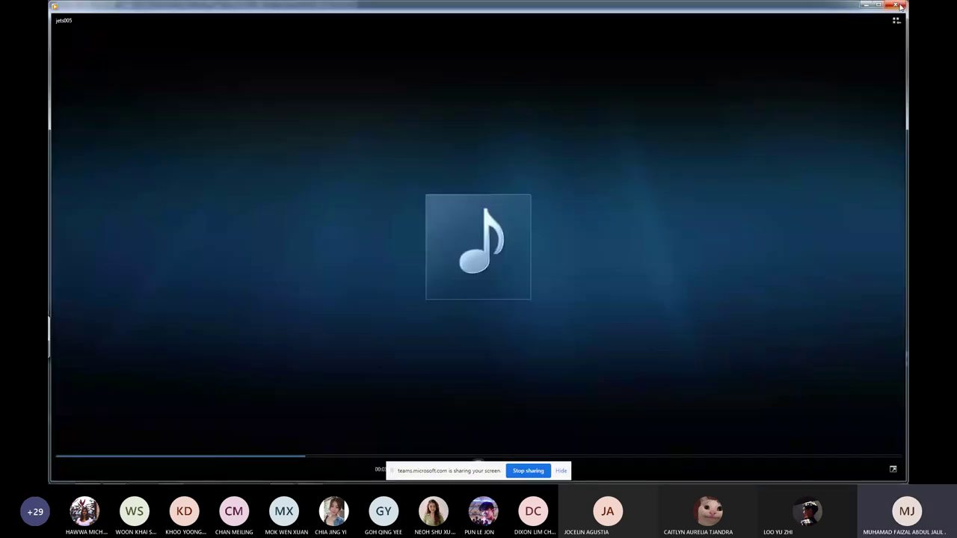
click(901, 7)
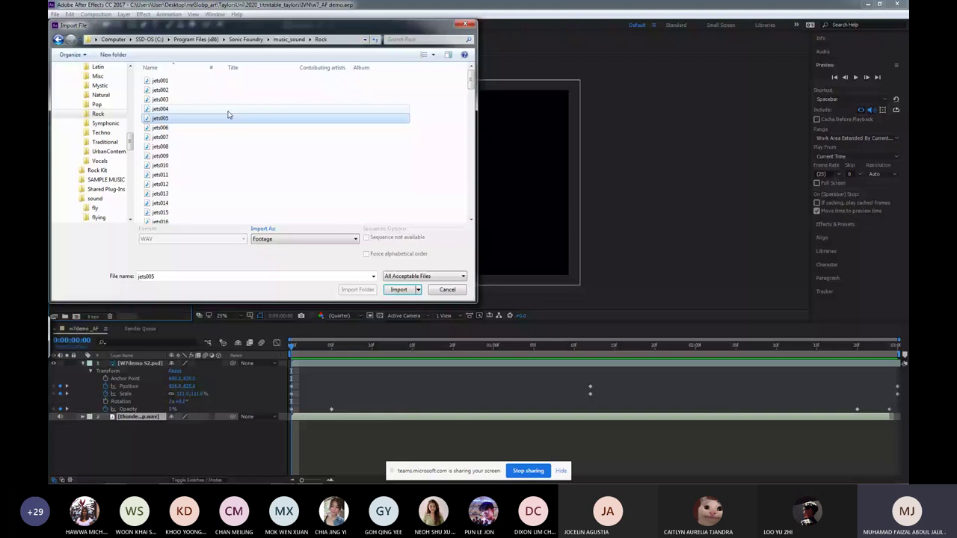
Preview the jets011 track in Windows Media Player and return to the import dialog.
right_click(166, 175)
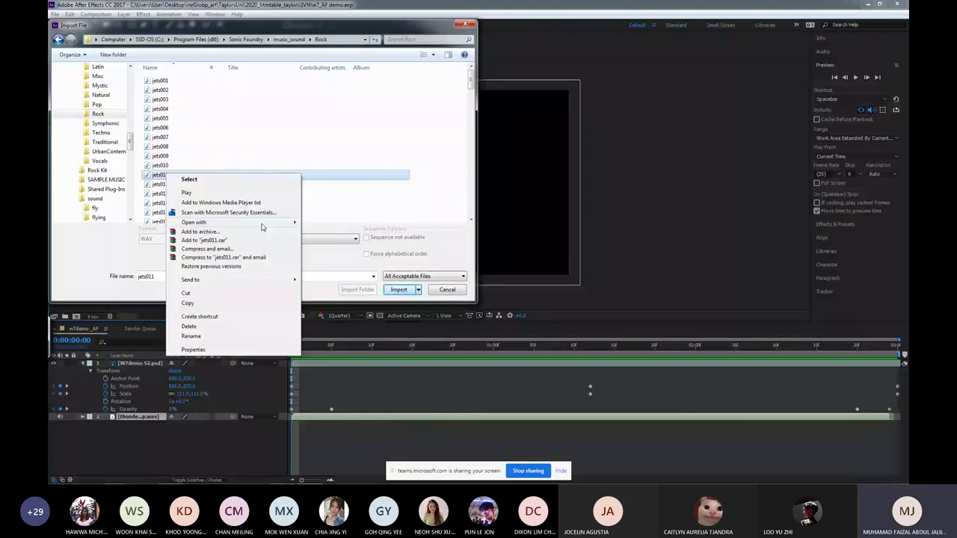
click(186, 193)
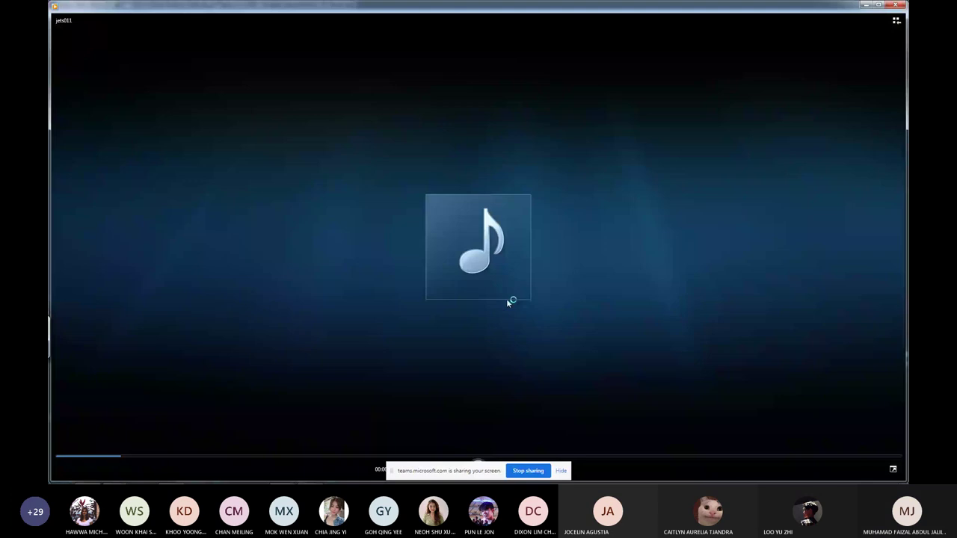
key(alt+Tab)
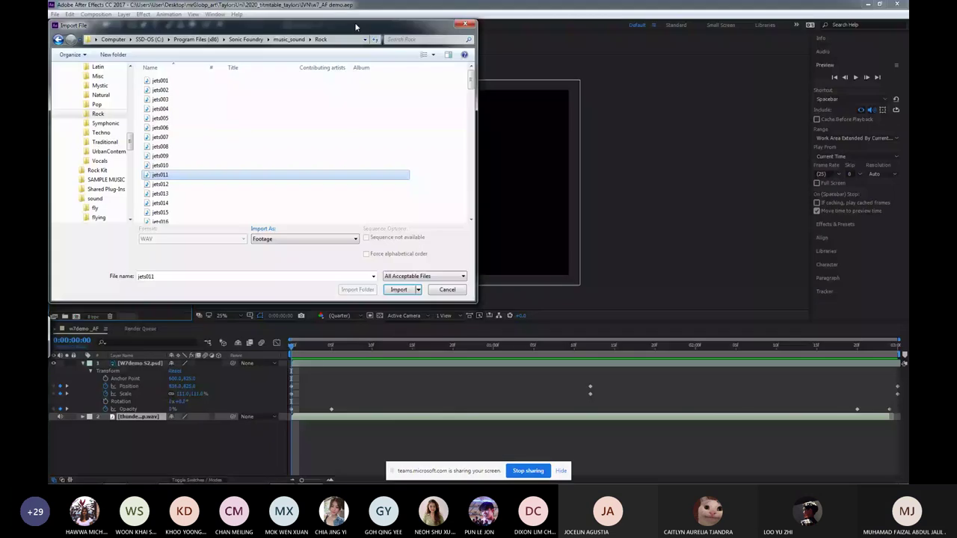
Preview the jets007 track in Windows Media Player and close the player.
right_click(162, 137)
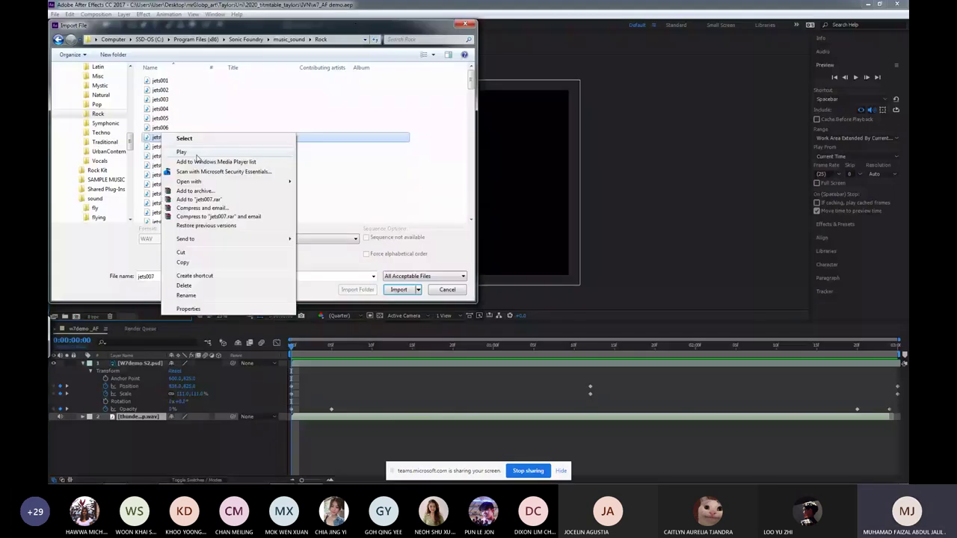
mouse_move(248, 238)
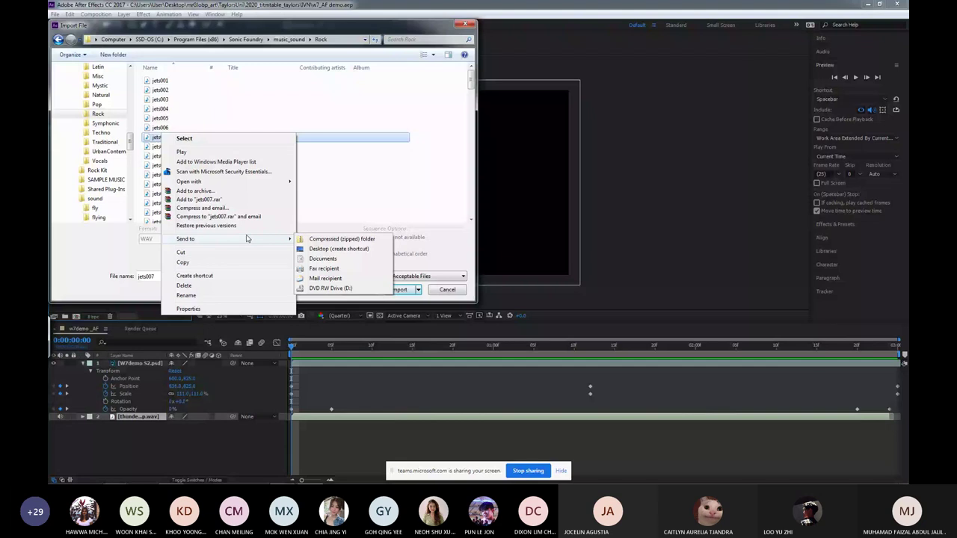
click(181, 152)
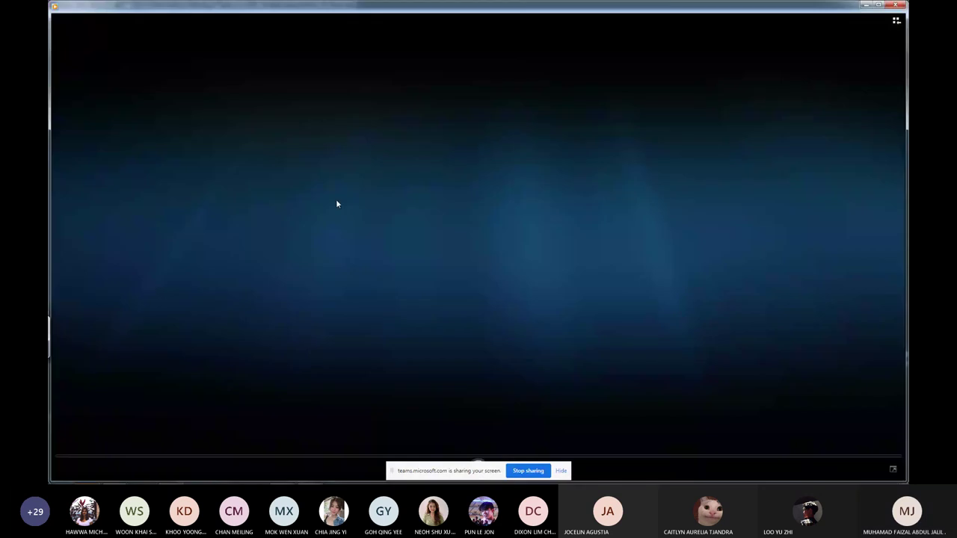
click(901, 5)
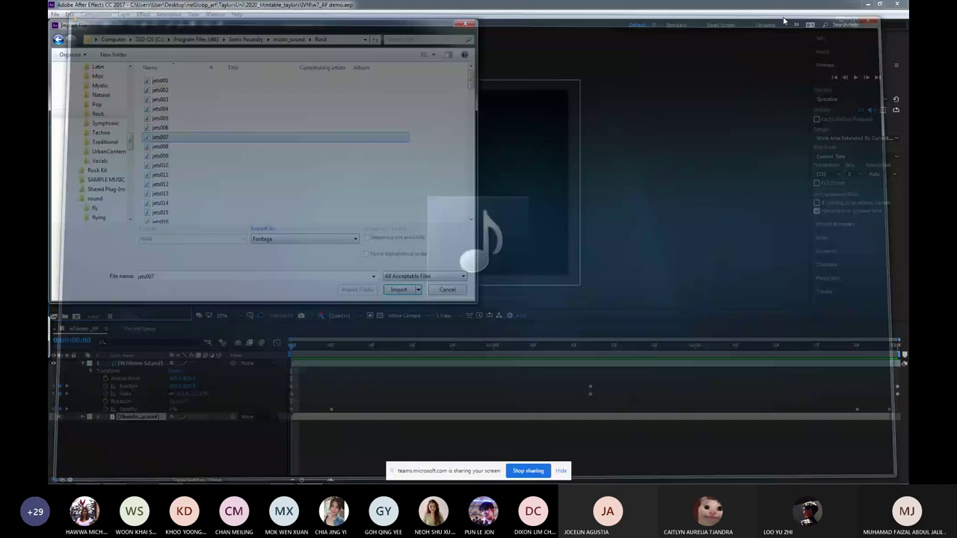
Open the jets003 track in an external media player to preview it.
right_click(160, 100)
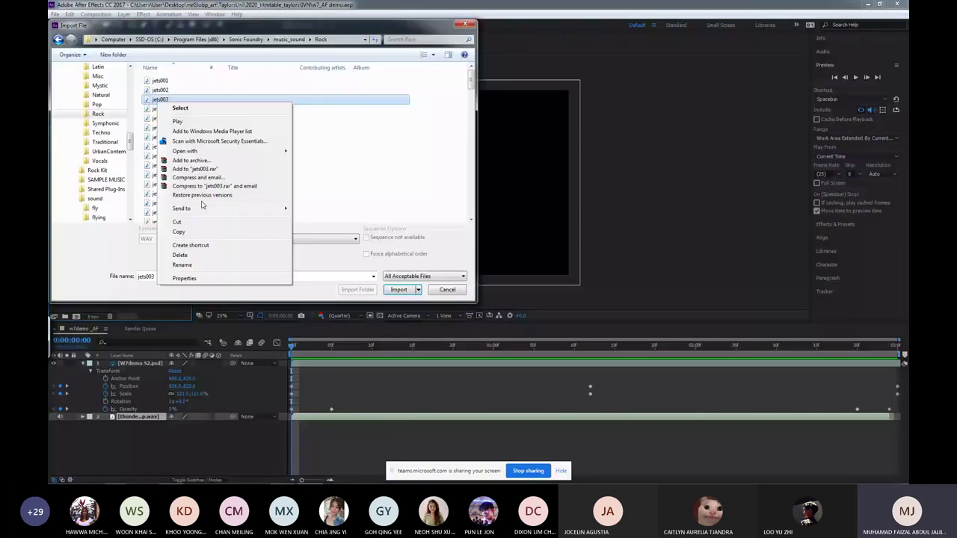
mouse_move(253, 200)
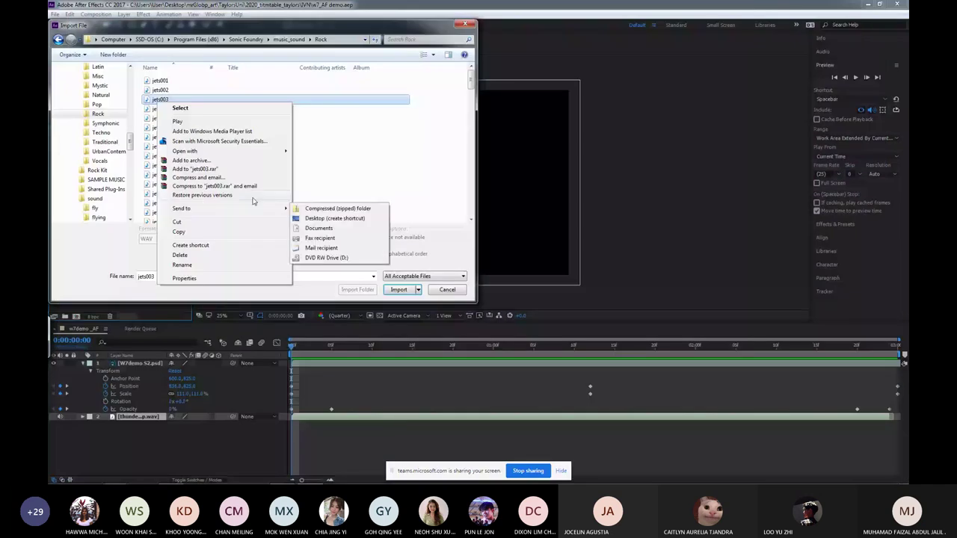
mouse_move(246, 151)
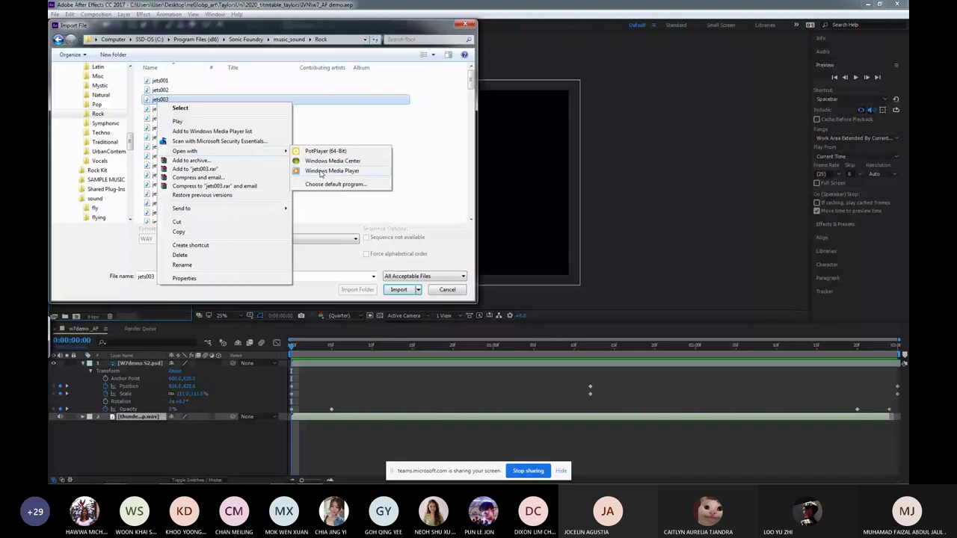
click(326, 150)
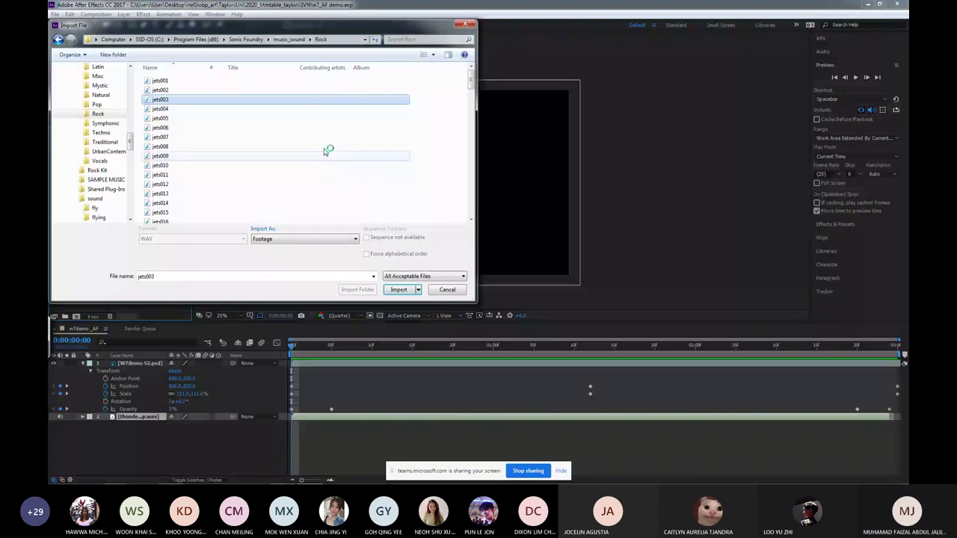
Try to preview the jets023 track further down the Rock folder.
scroll(326, 151, down, 3)
right_click(156, 209)
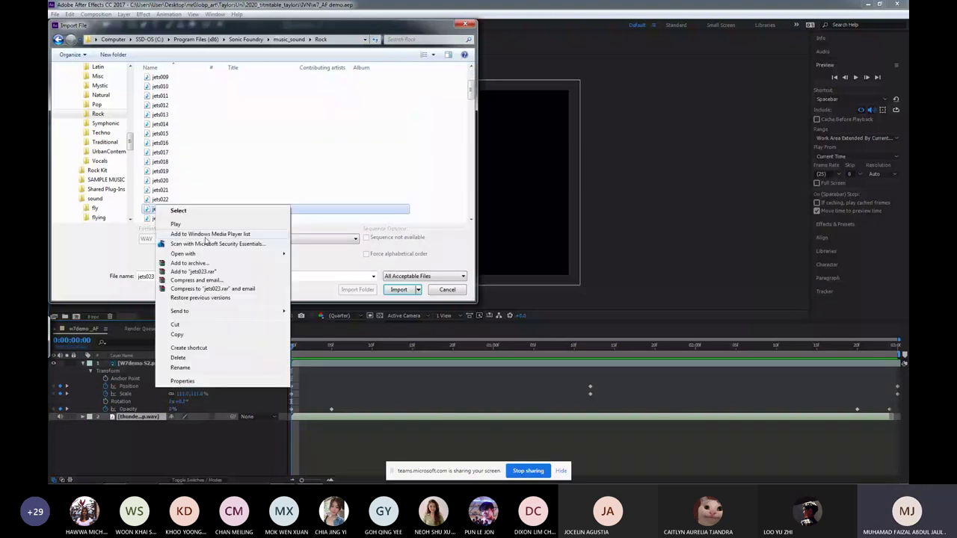
click(567, 267)
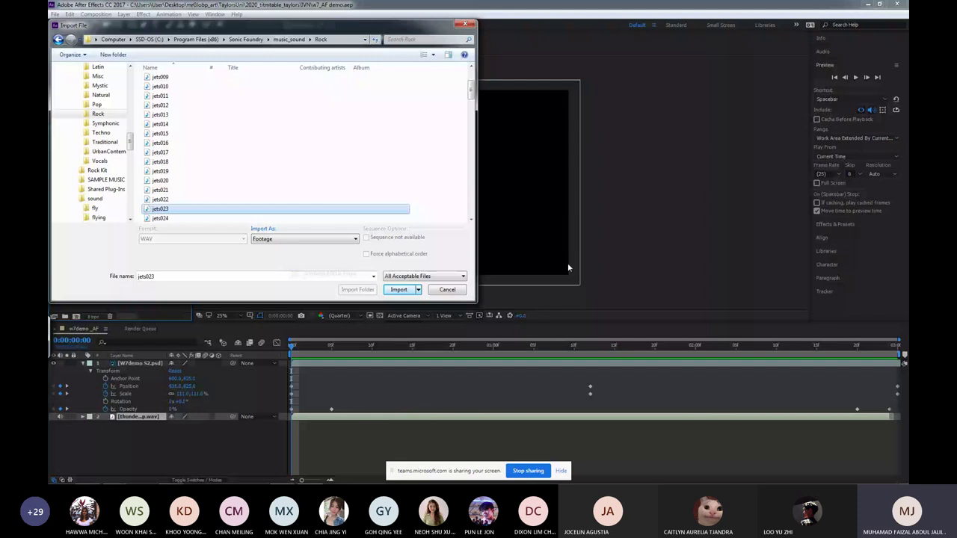
Open the jets001 track in Windows Media Player to preview it, and close the player.
scroll(179, 127, up, 1)
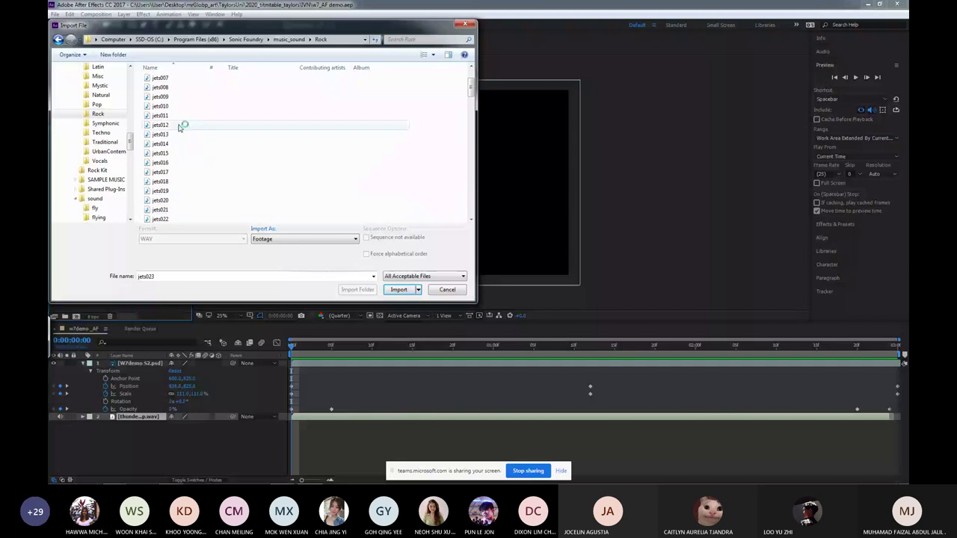
scroll(180, 127, up, 3)
right_click(160, 83)
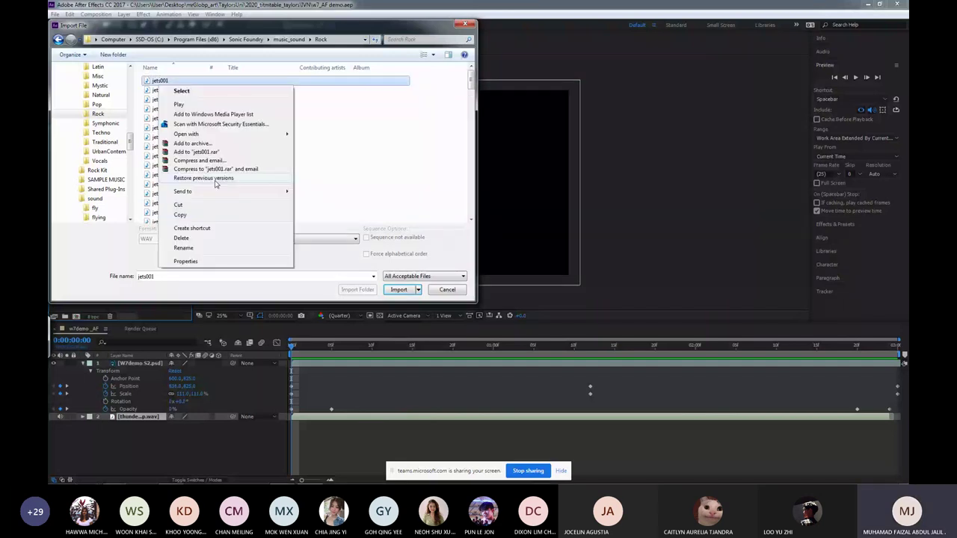
mouse_move(194, 134)
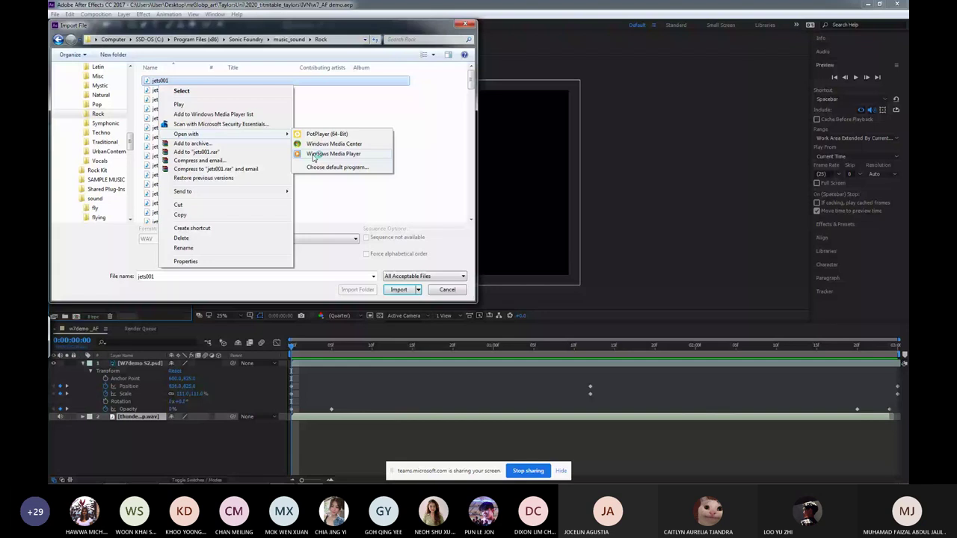
click(314, 154)
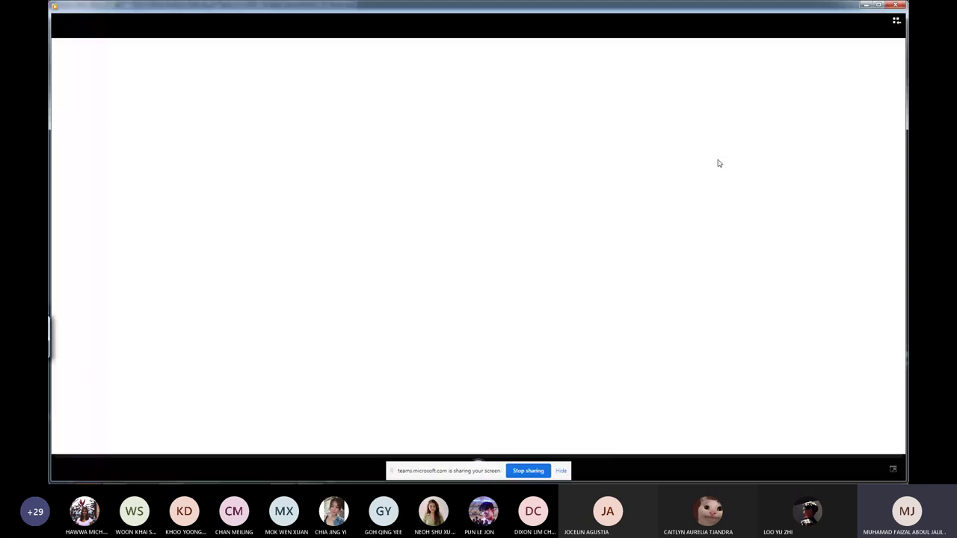
click(896, 6)
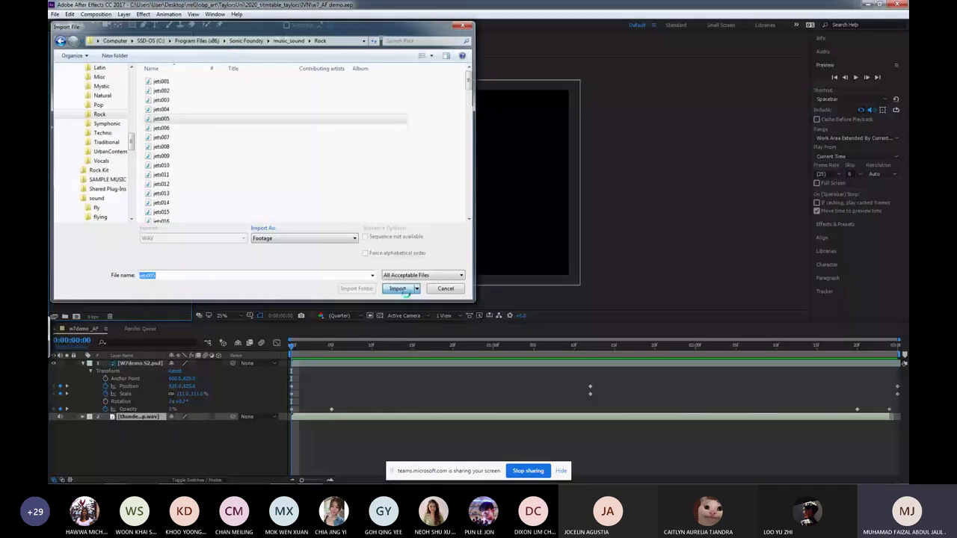
Import jets005.wav as footage and add it to the w7demo _AF composition as the layer beneath the thunder sound.
click(399, 289)
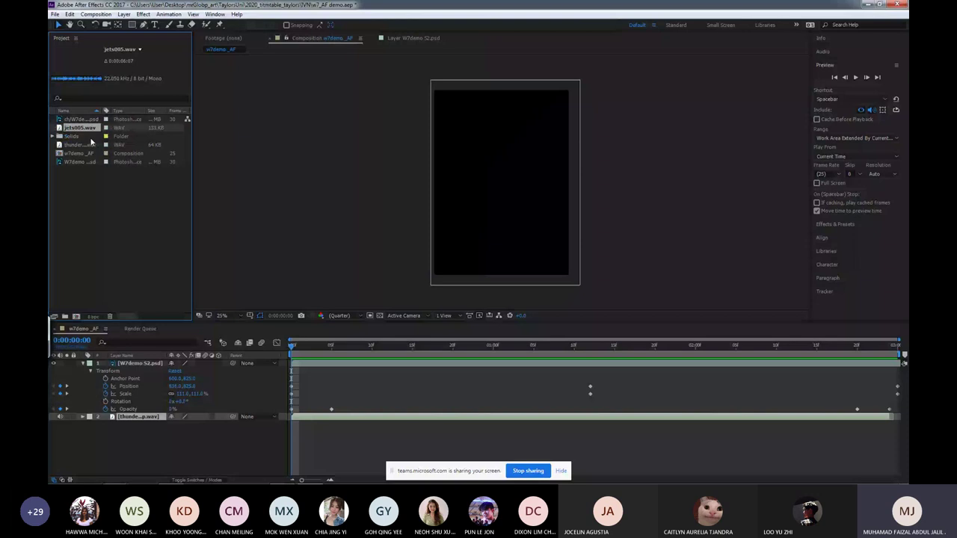
drag(91, 141, 103, 431)
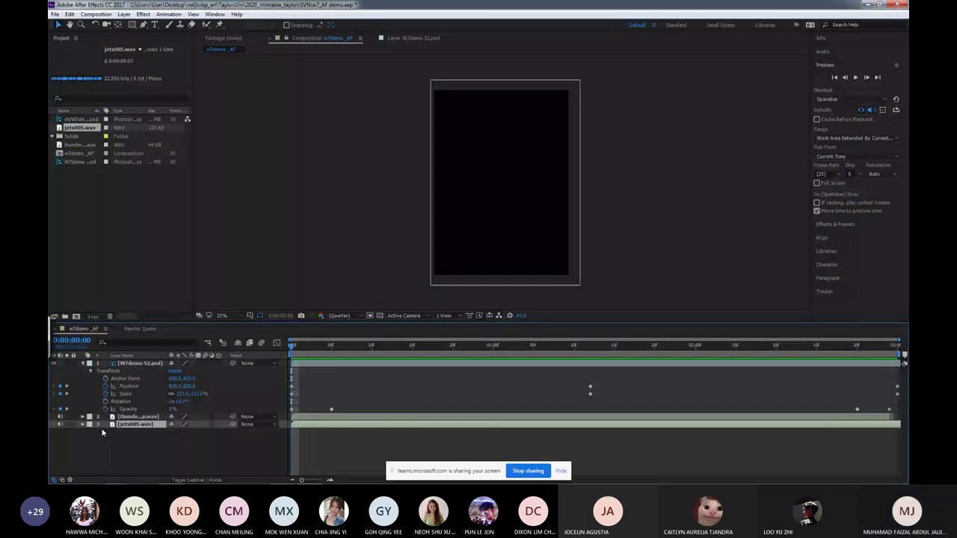
Preview the composition with the jets005.wav background music and save the project.
key(space)
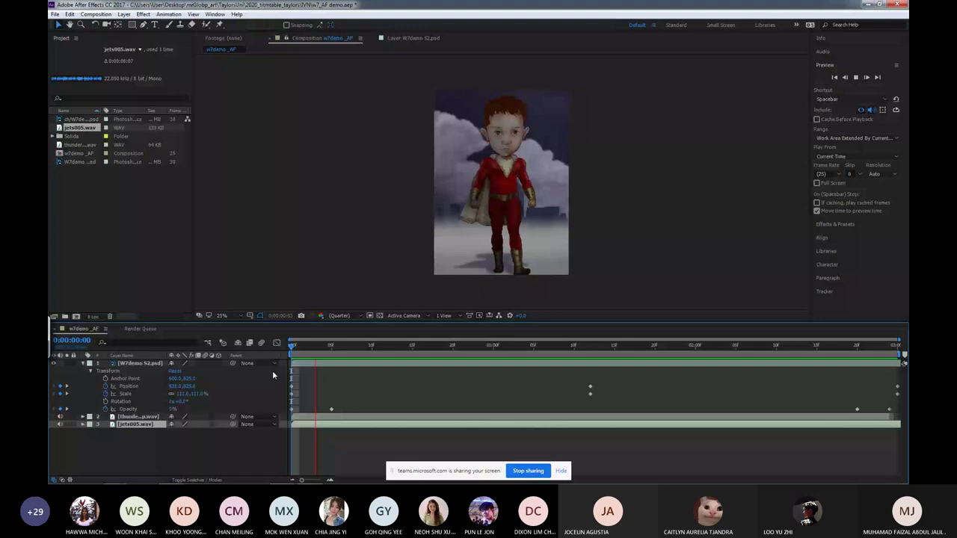
click(126, 424)
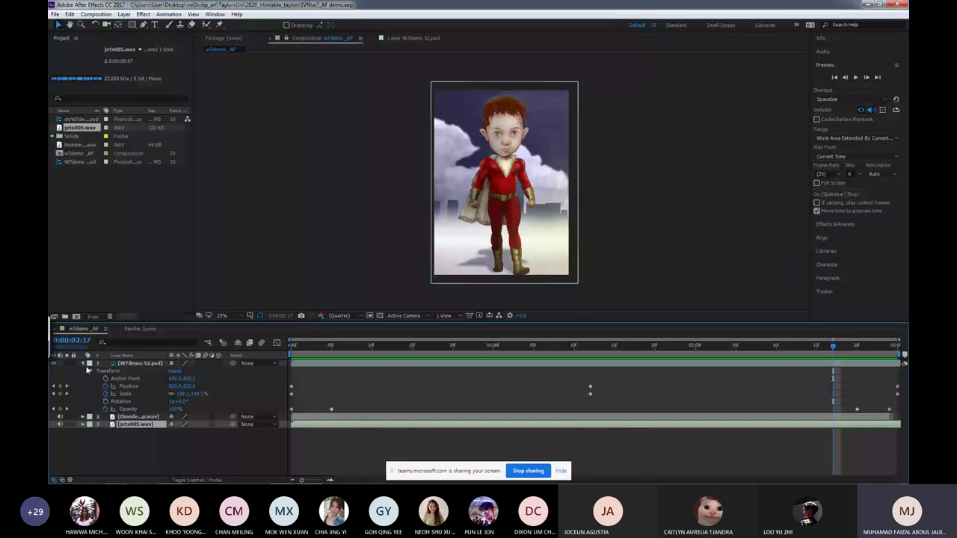
Collapse the properties of the W7demo S2.psd layer and review the animation from near the start of the timeline.
click(84, 363)
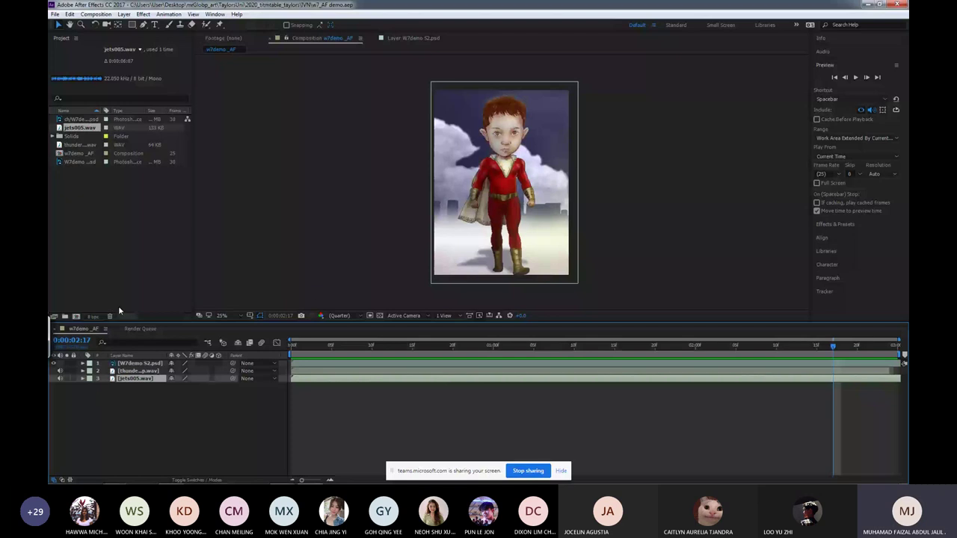
click(296, 348)
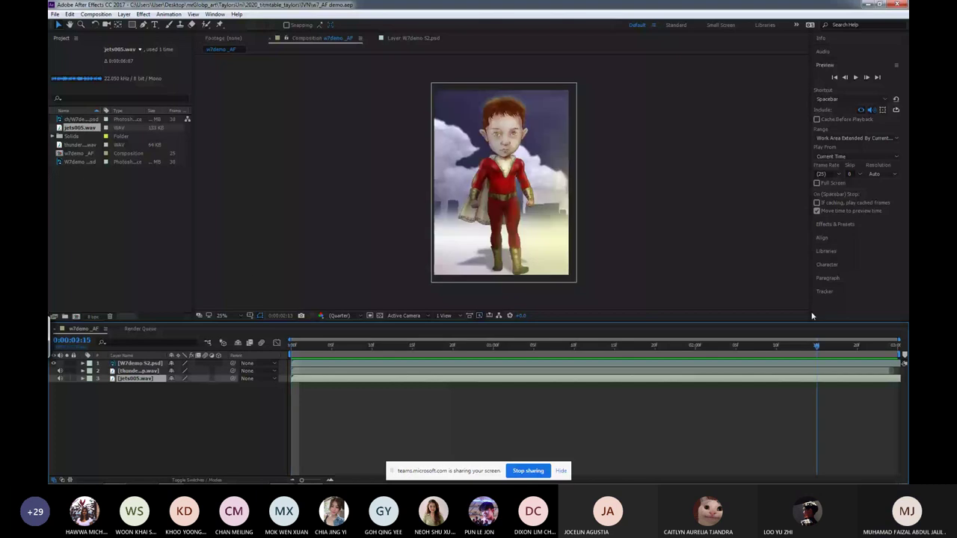
Expand the audio properties of the jets005.wav layer and display its waveform.
click(83, 378)
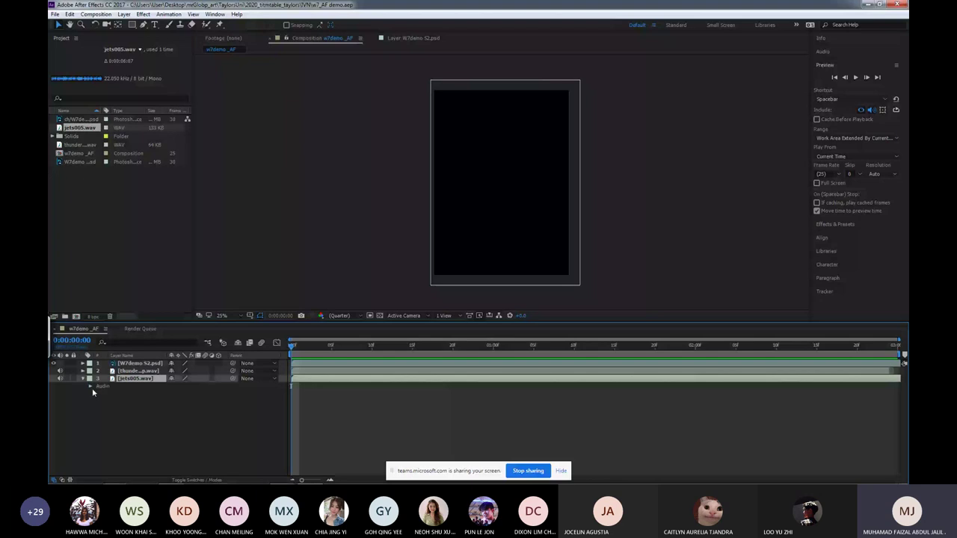
click(90, 386)
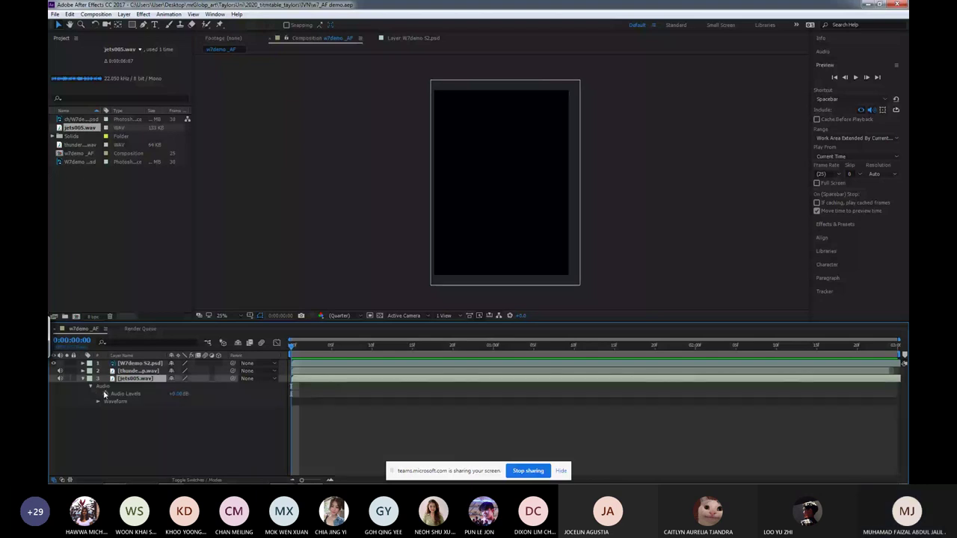
click(98, 401)
click(305, 417)
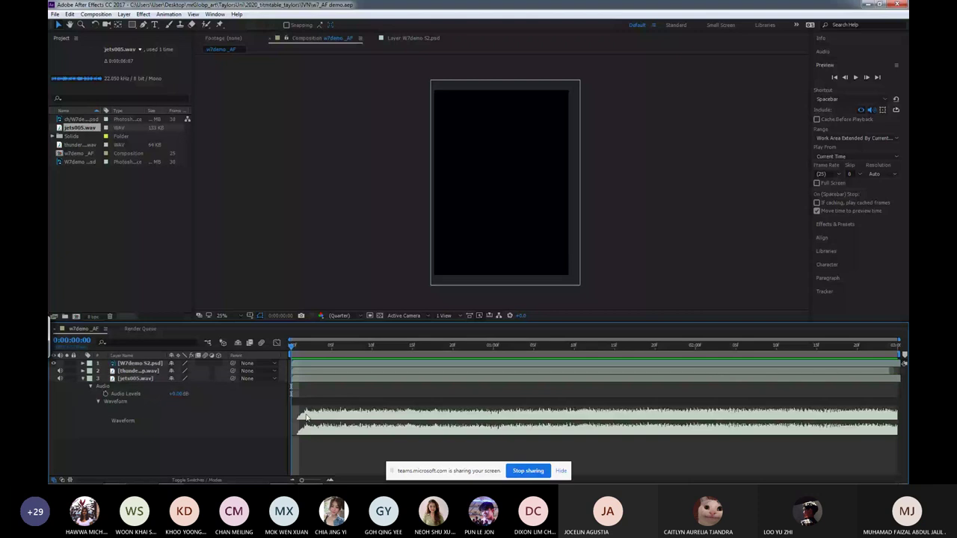
Add an Audio Levels keyframe at the start of jets005.wav and lower its level to about -7 dB.
click(105, 394)
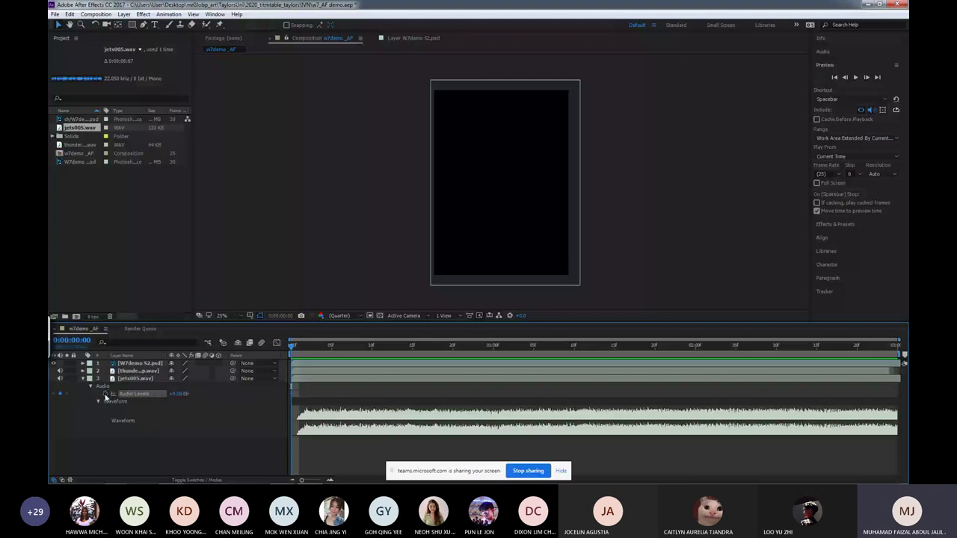
click(291, 393)
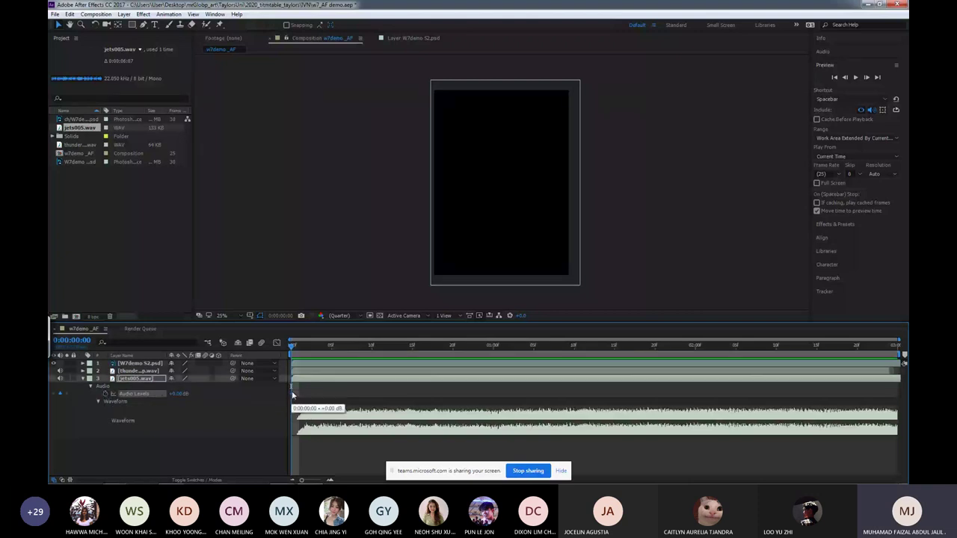
click(294, 393)
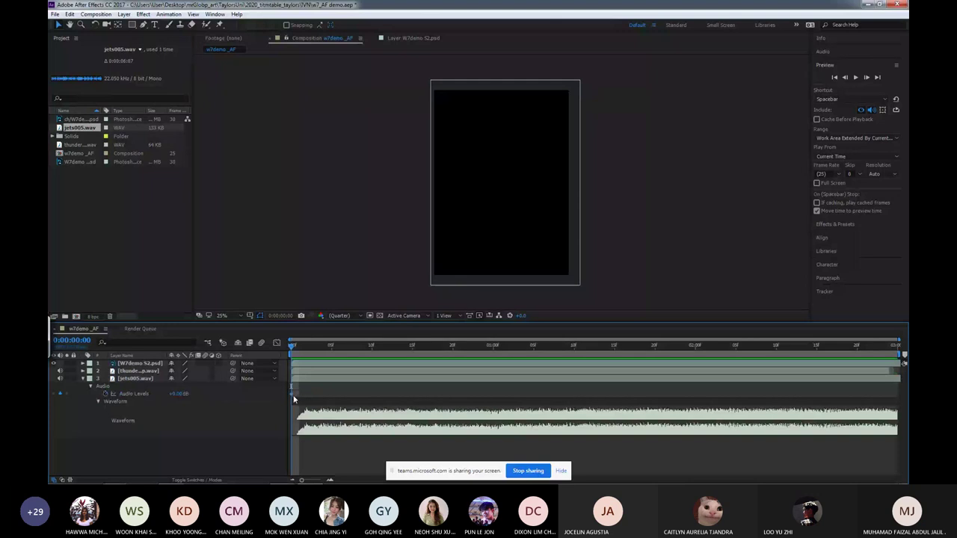
click(292, 393)
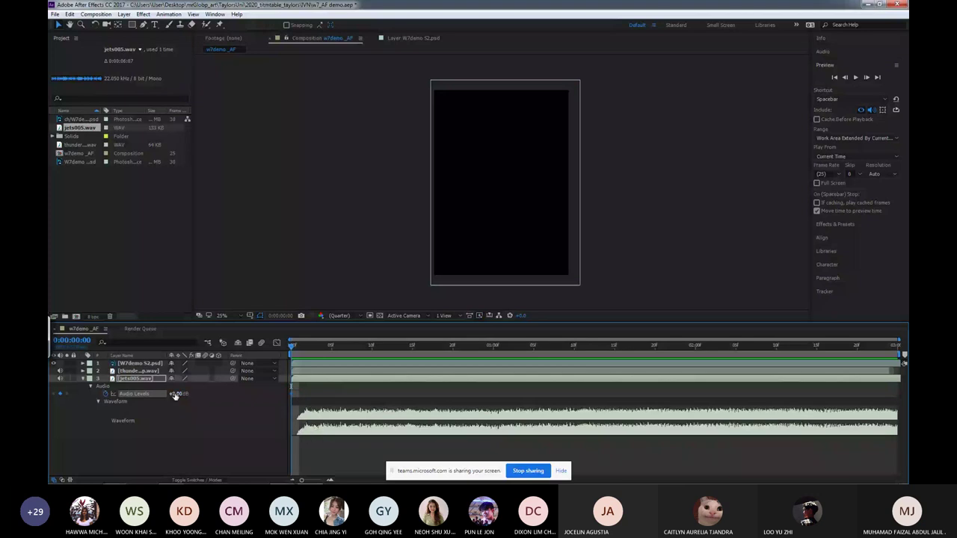
mouse_move(175, 396)
mouse_down()
mouse_move(163, 394)
mouse_move(183, 395)
mouse_up()
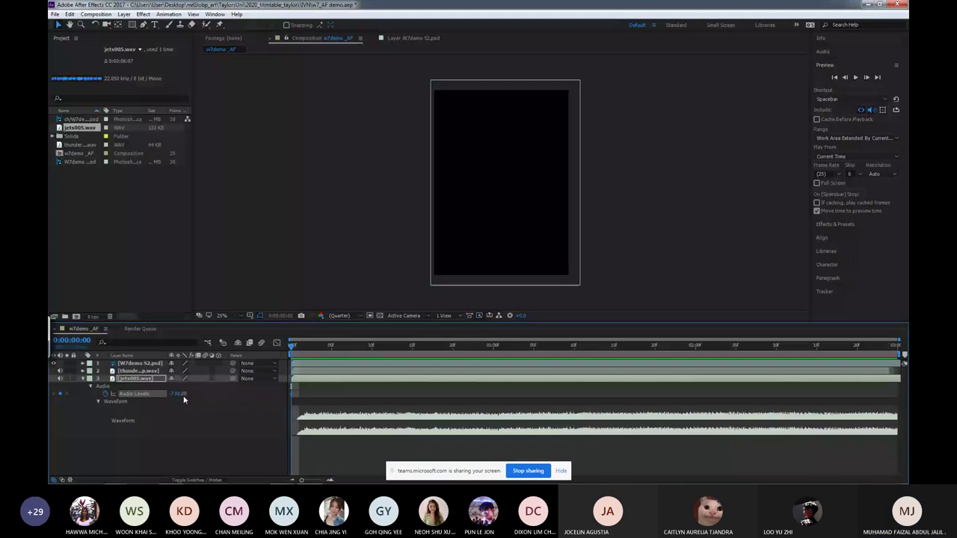
Preview the composition with the quieter background music and collapse the jets005.wav layer's properties.
key(space)
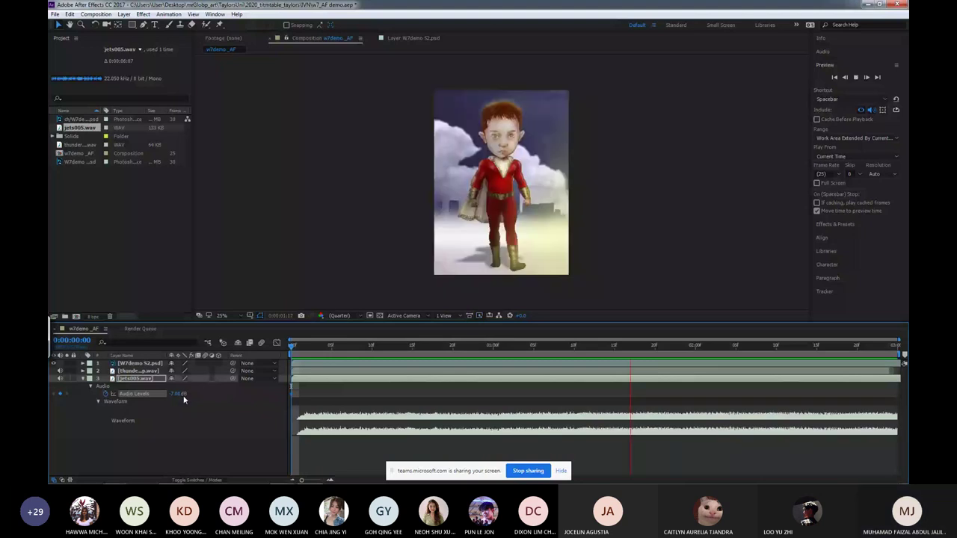
key(space)
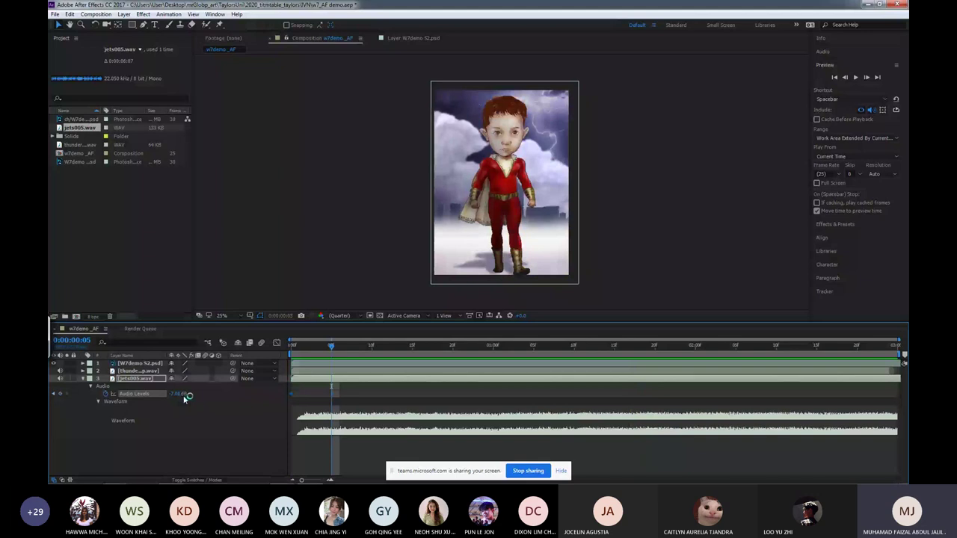
click(84, 378)
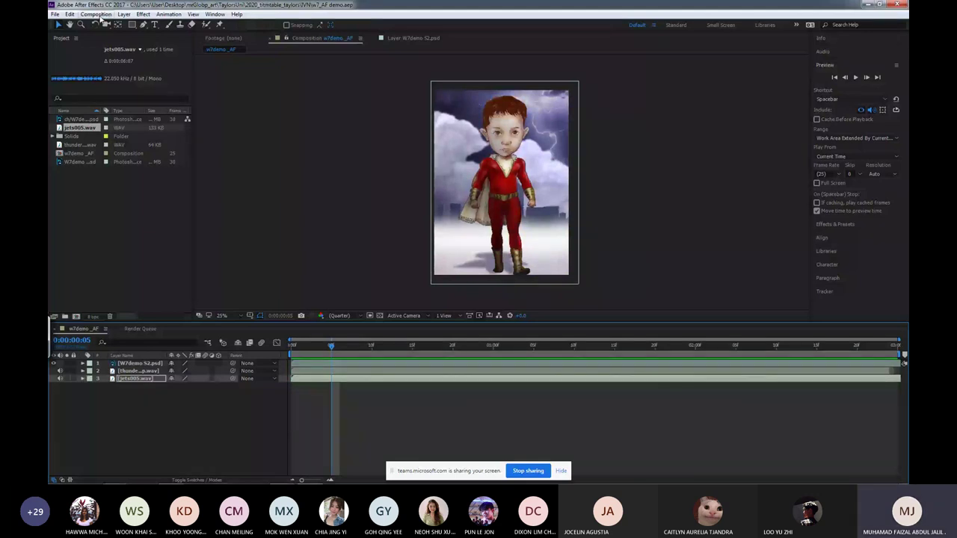
Select the w7demo _AF composition in the project and add it to the render queue.
click(96, 14)
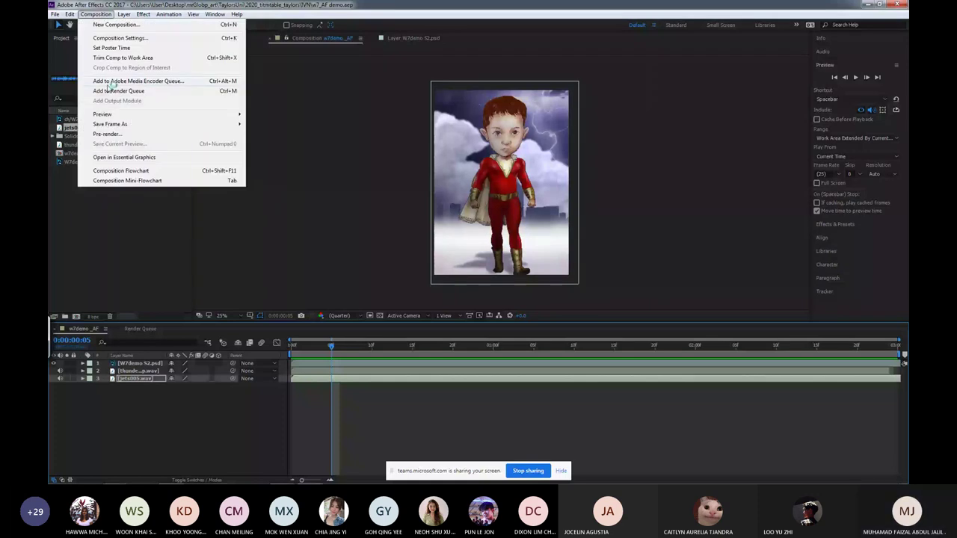
click(97, 14)
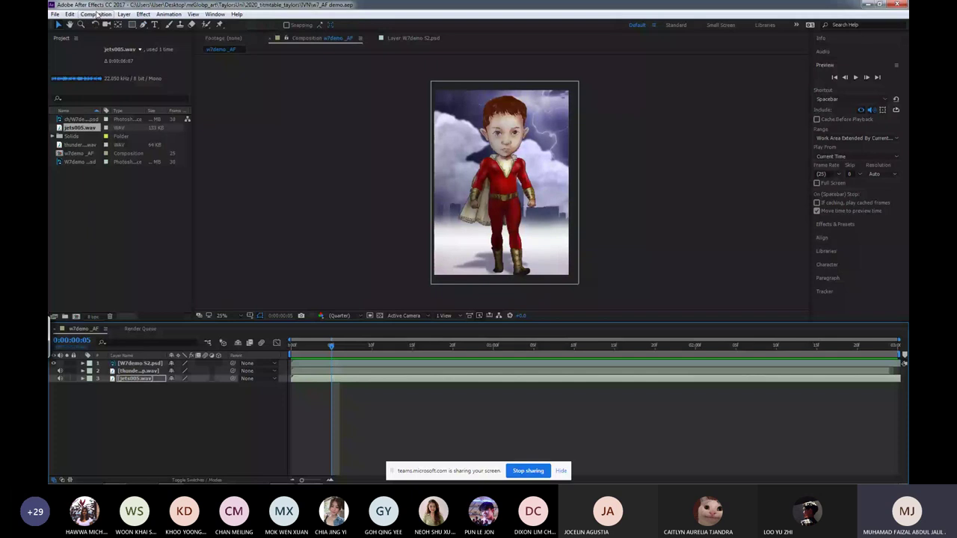
click(80, 153)
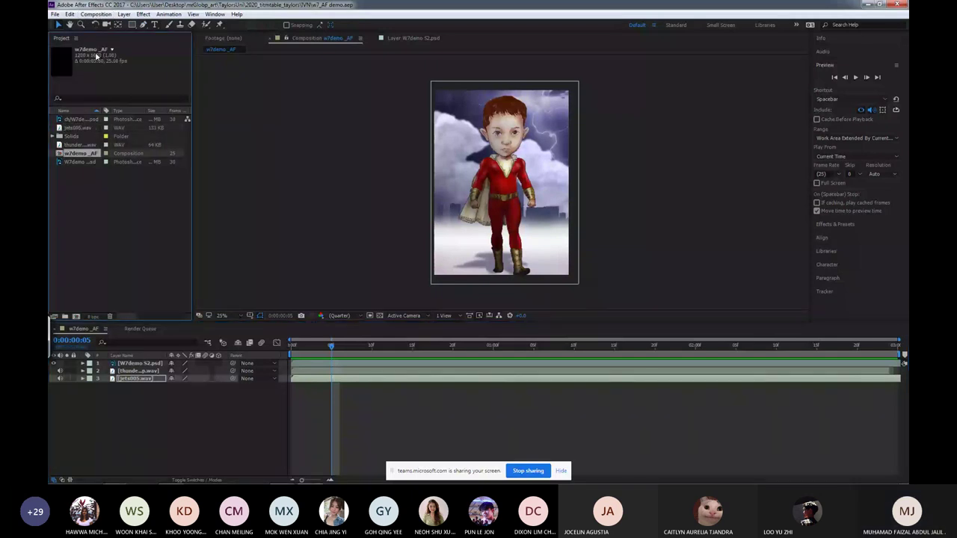
click(96, 14)
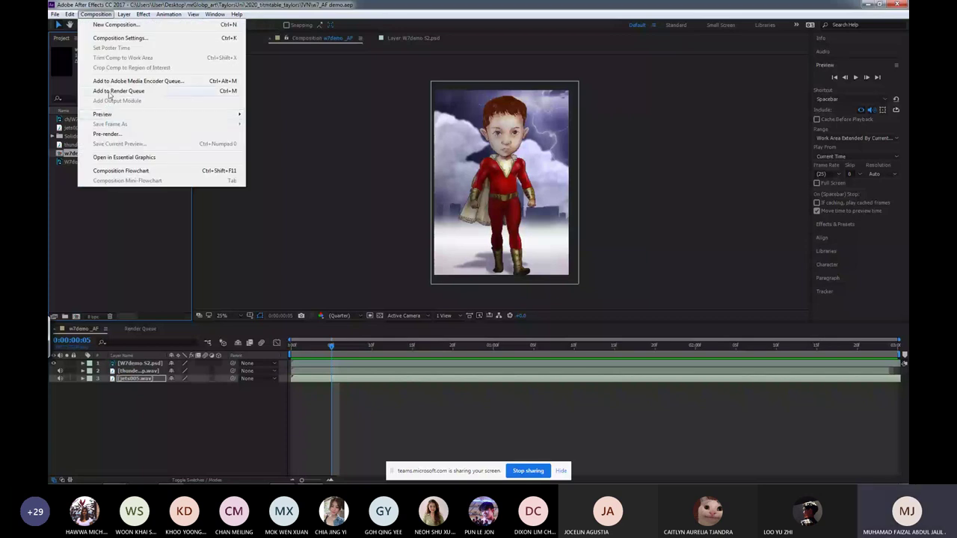
click(118, 91)
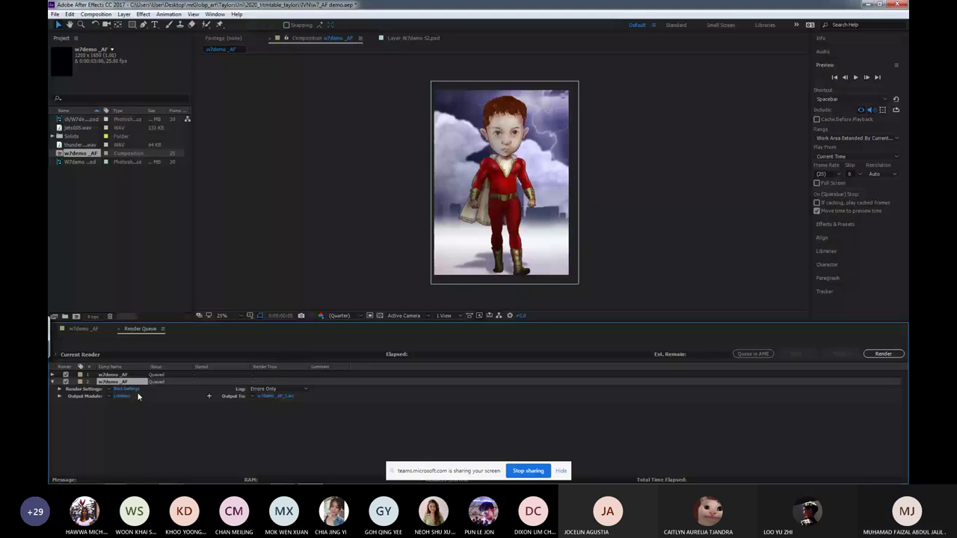
Enable resizing in the new render item's output module and set the output width to 800 with the aspect ratio locked.
click(136, 395)
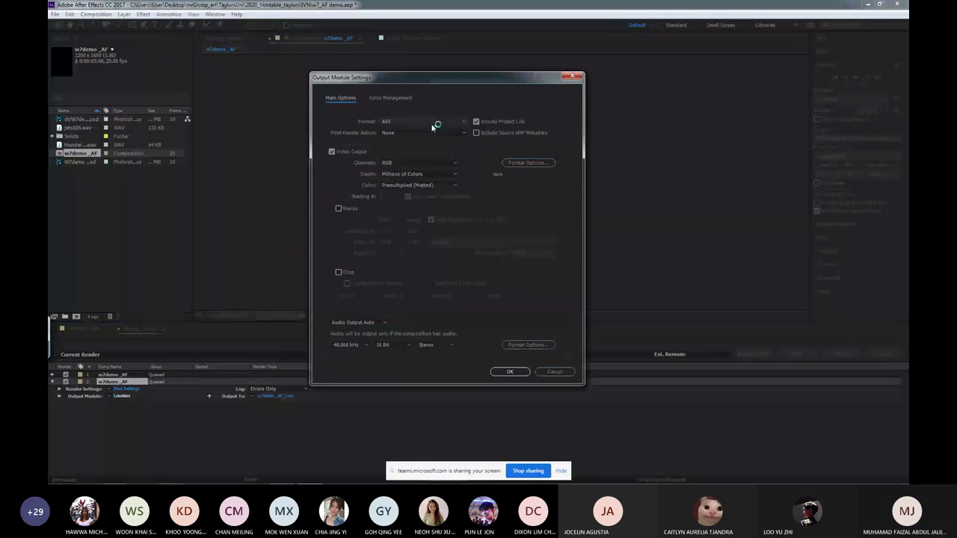
click(338, 210)
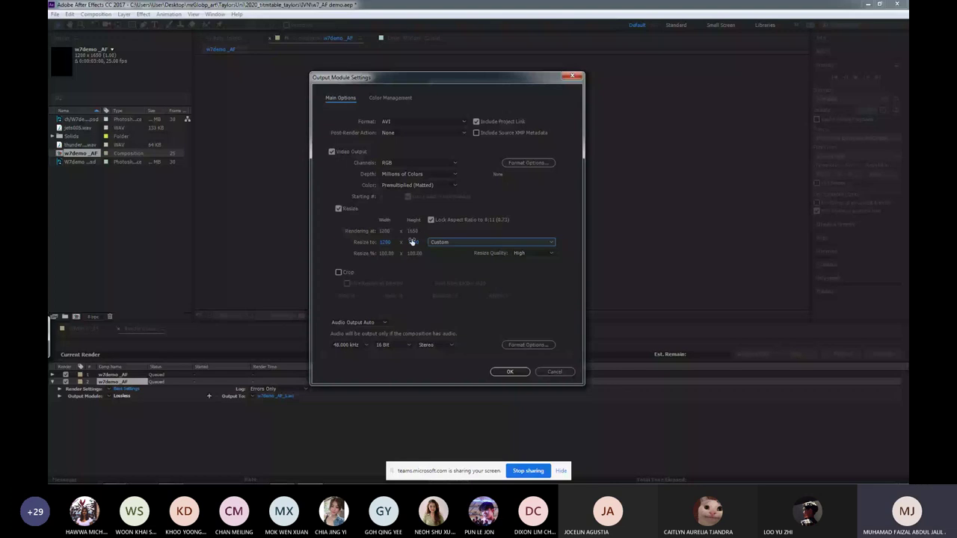
click(385, 241)
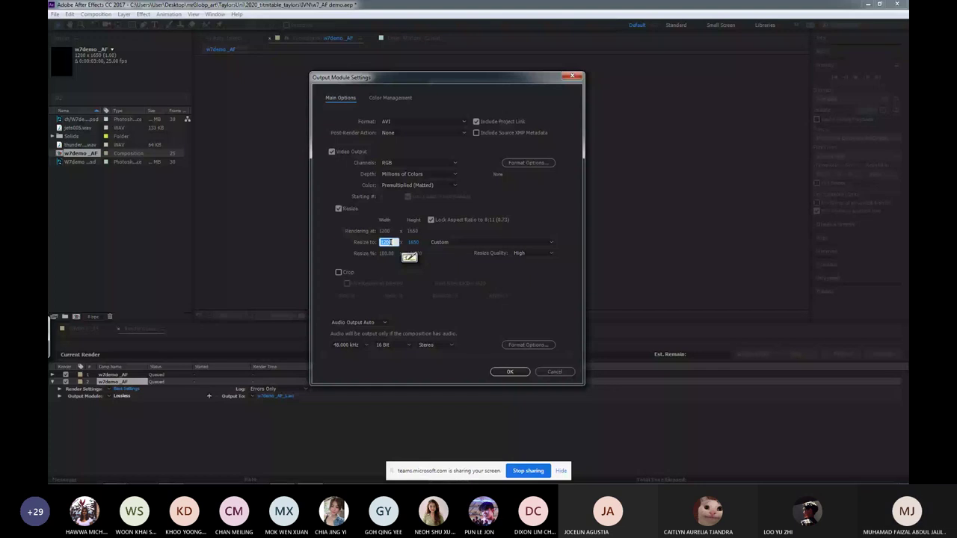
text(80)
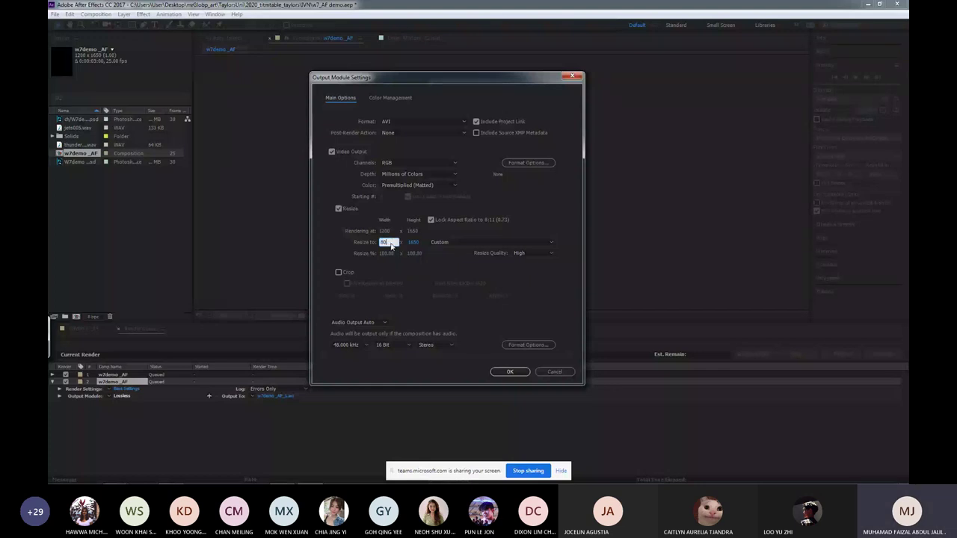
text(0)
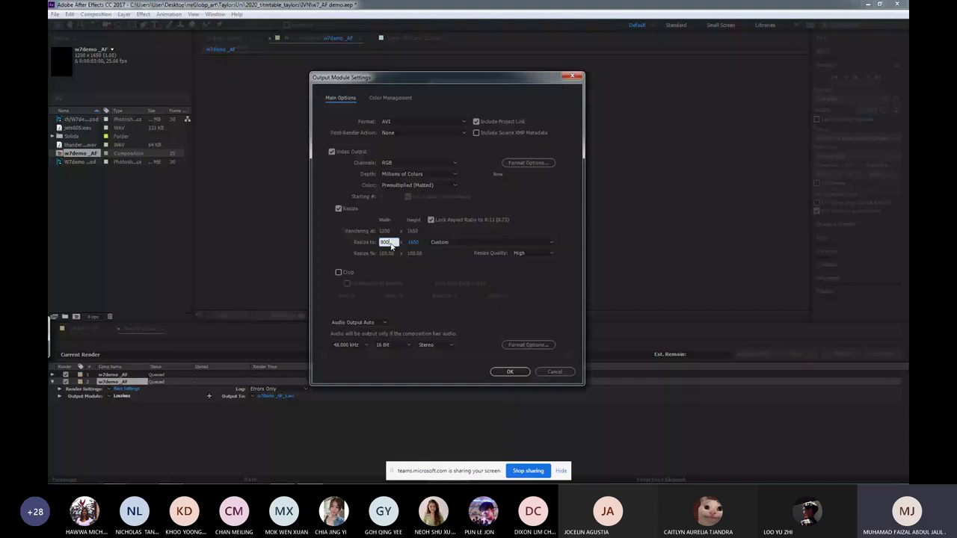
key(Return)
click(510, 372)
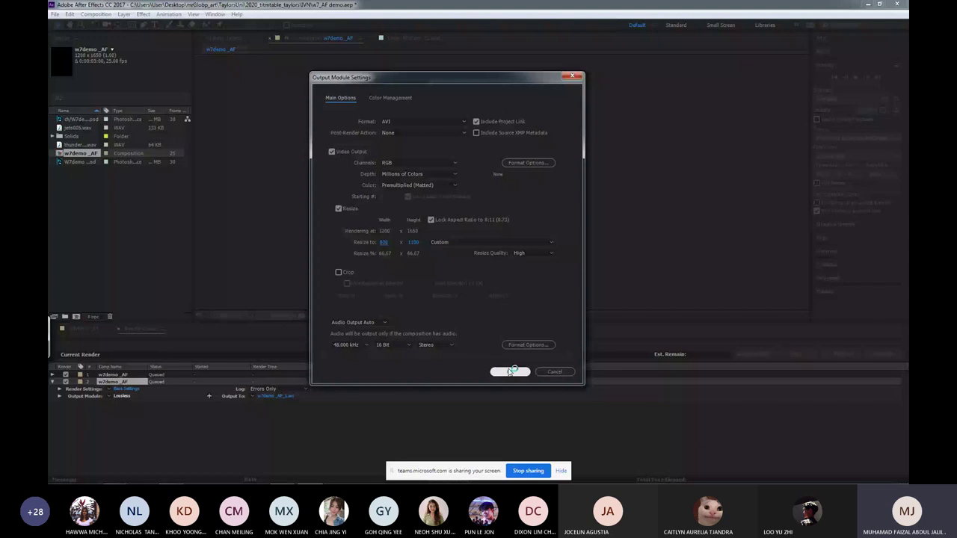
Check the AVI codec options and the available output formats, keep AVI, and confirm the output module settings.
click(527, 163)
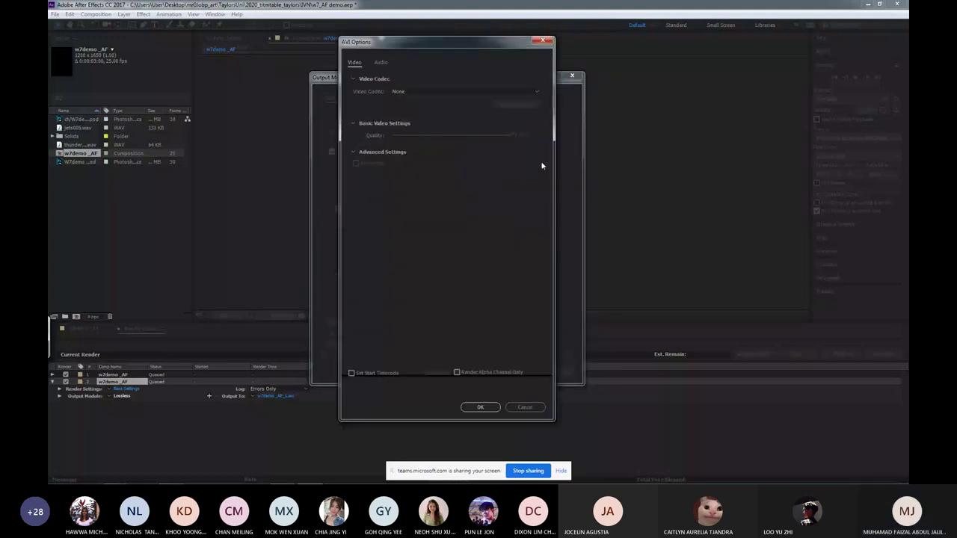
key(Return)
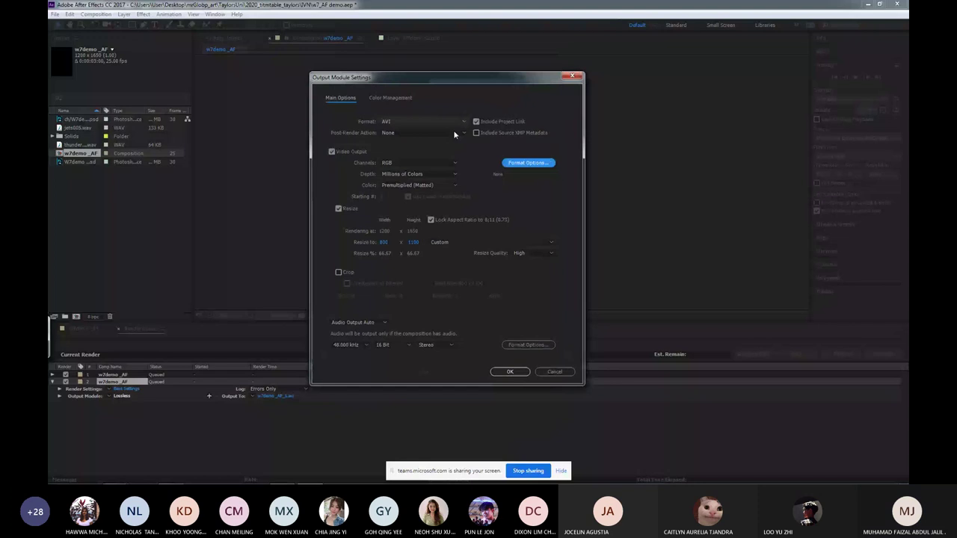
click(451, 121)
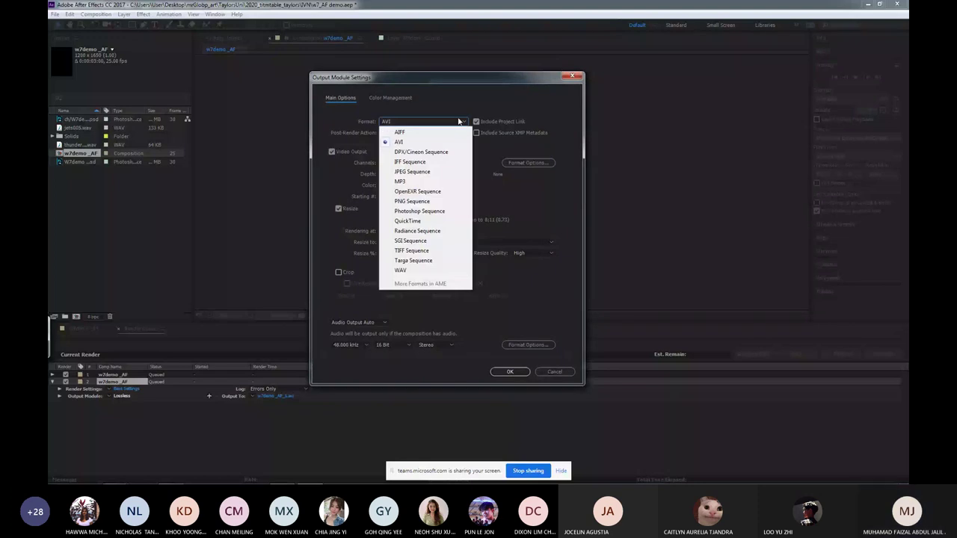
click(404, 132)
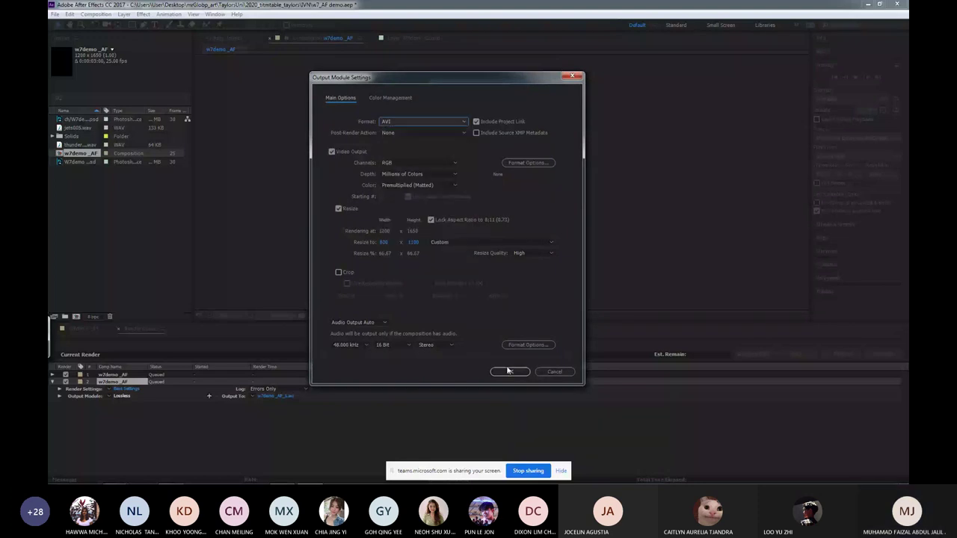
click(507, 371)
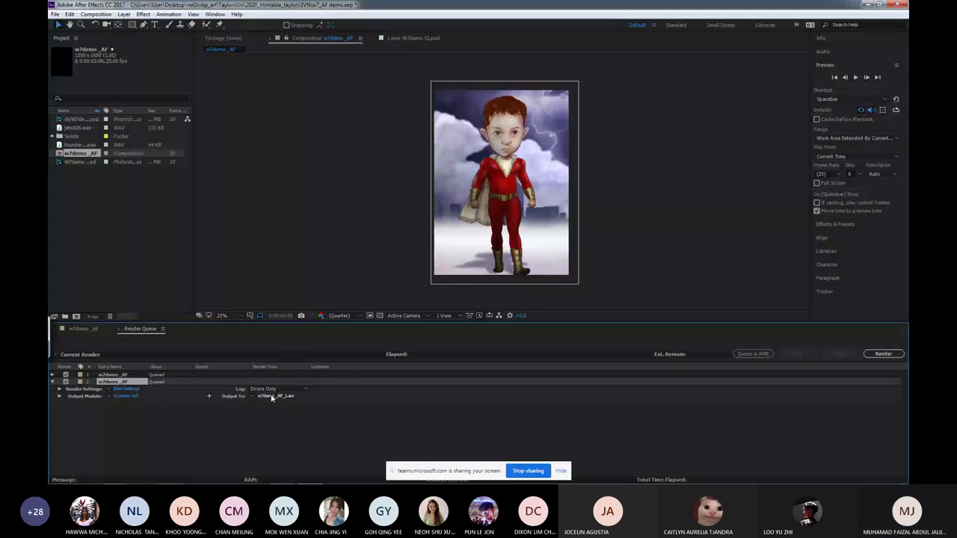
Open the output destination of the second w7demo _AF render item and browse for a save folder.
click(273, 397)
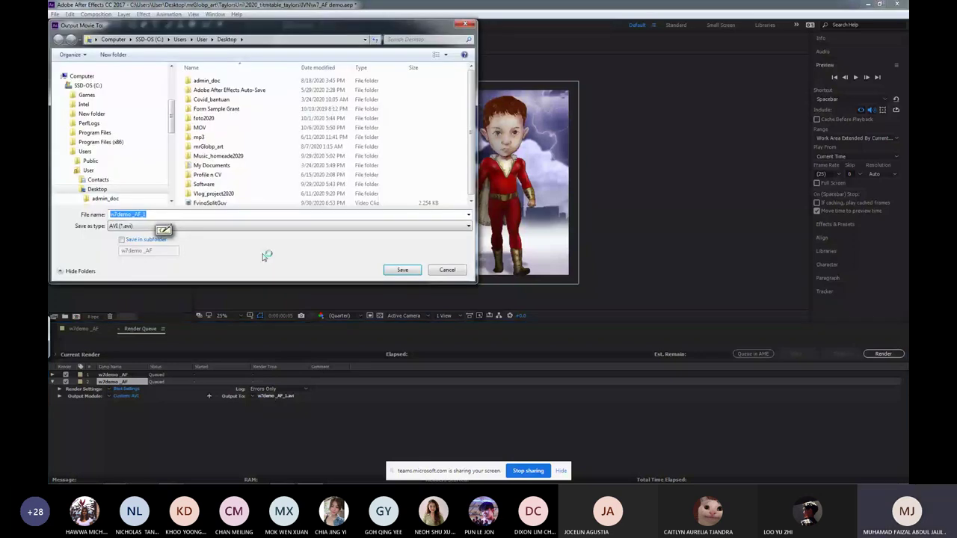
drag(172, 109, 172, 83)
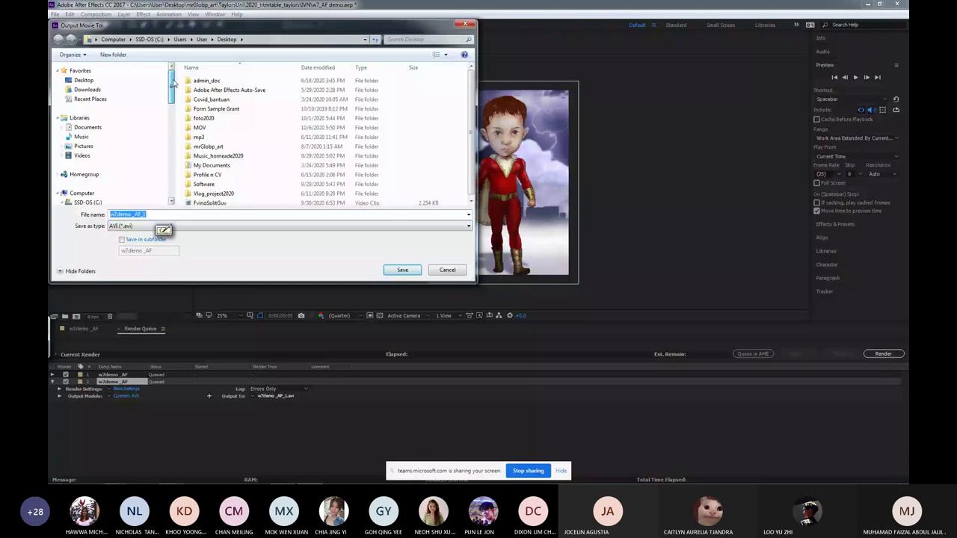
Save the second queued AVI output as w7demo _AF_1 in TaylorsUni/2020_titmtable_taylors/IVN/Split_flying guy and render the queue.
click(83, 80)
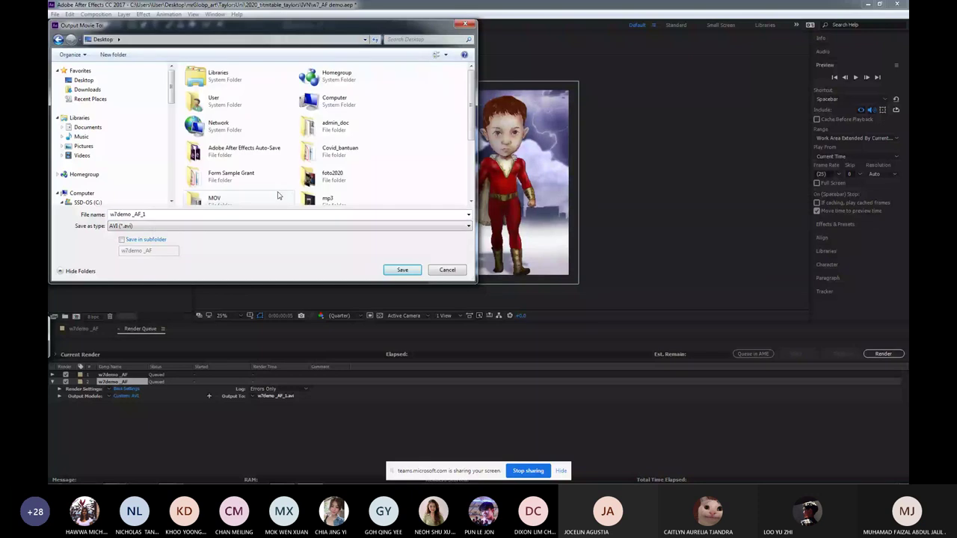
drag(471, 104, 469, 164)
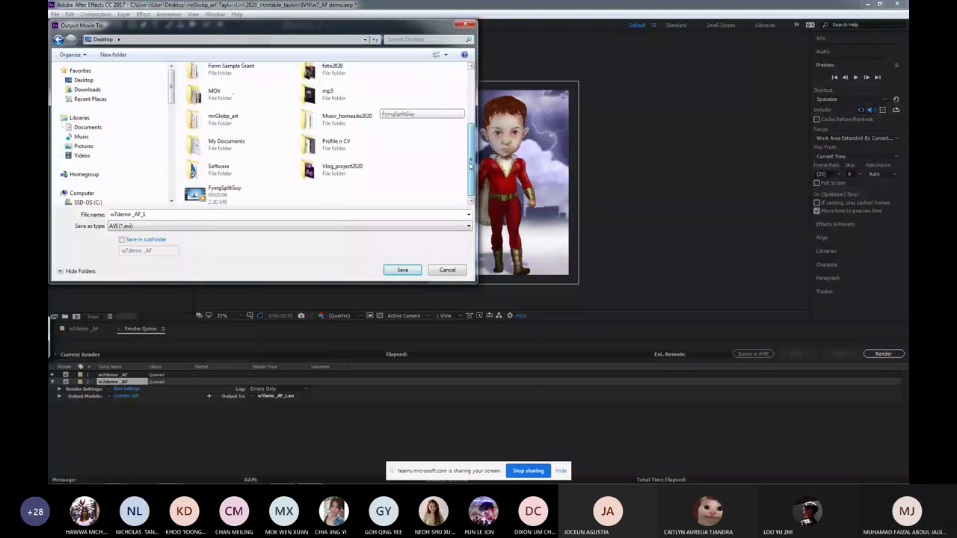
double_click(223, 116)
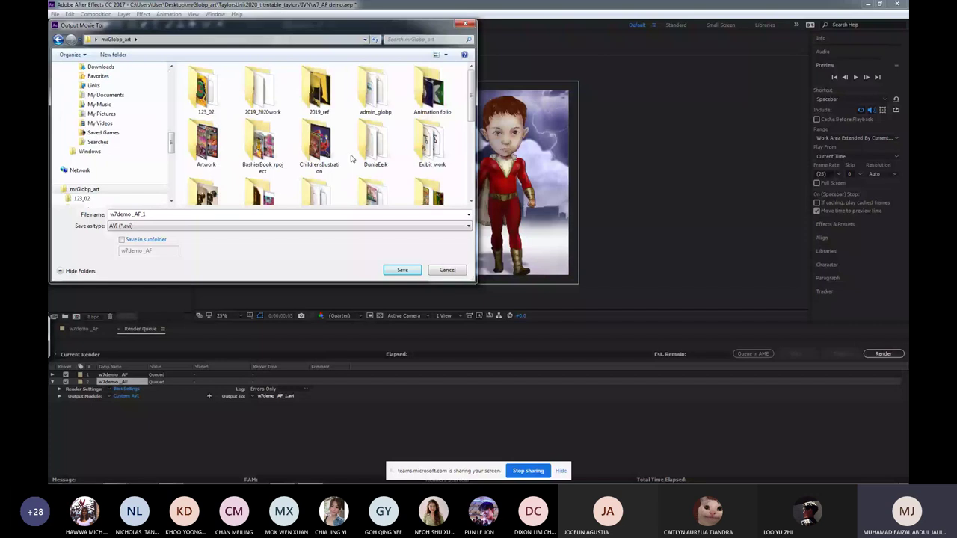
scroll(350, 158, down, 5)
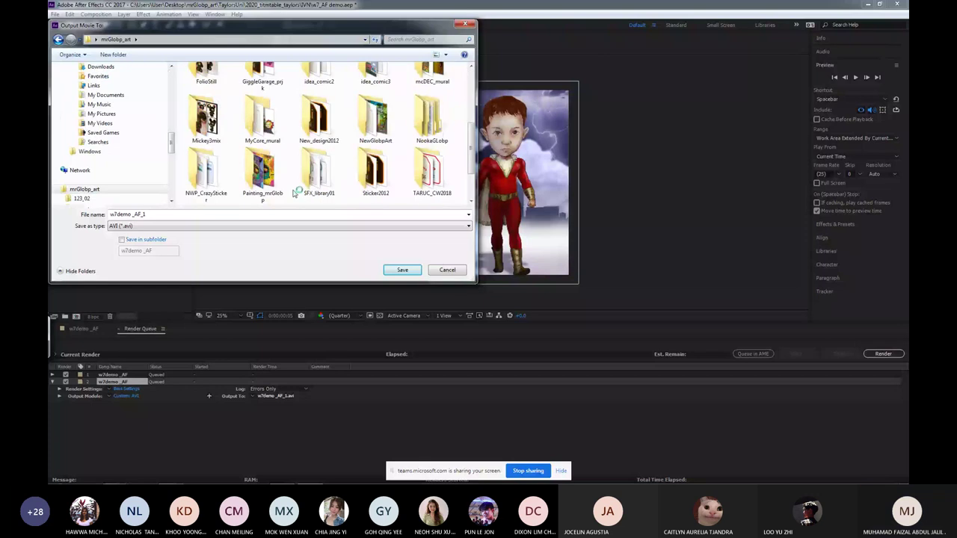
scroll(254, 180, down, 2)
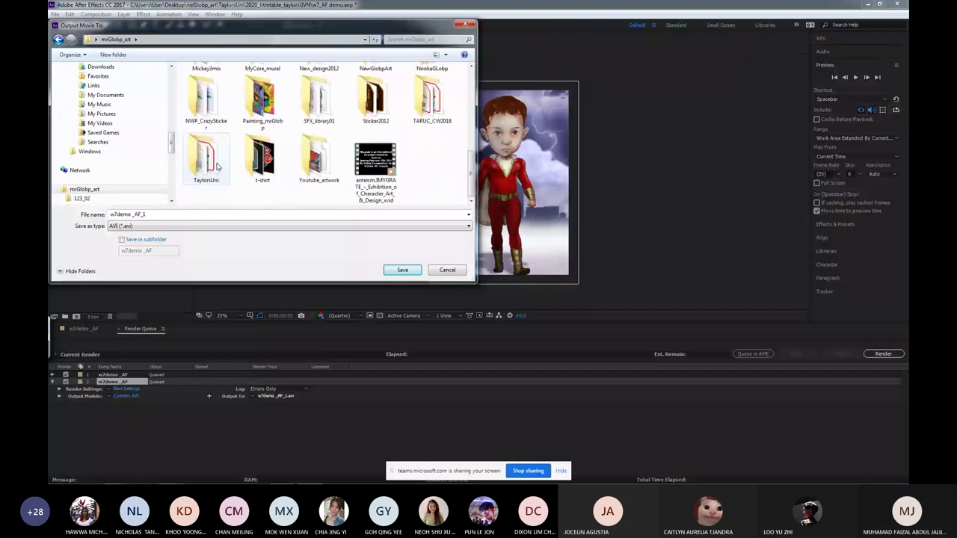
double_click(217, 166)
double_click(210, 84)
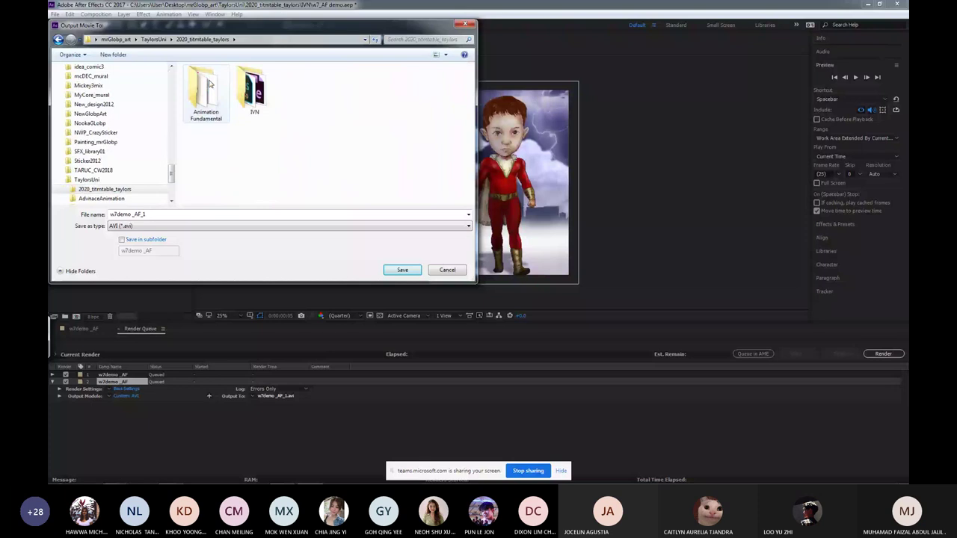
double_click(253, 89)
double_click(211, 87)
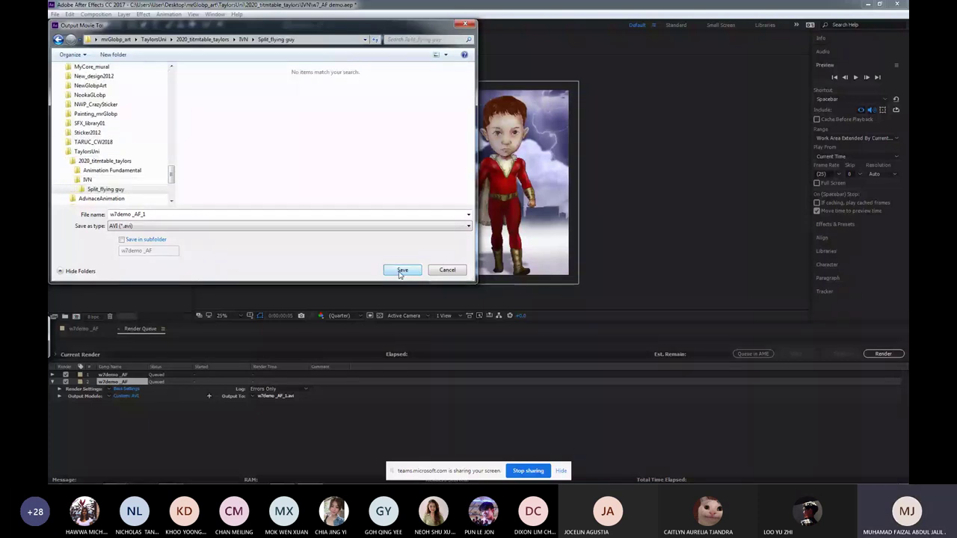
click(402, 270)
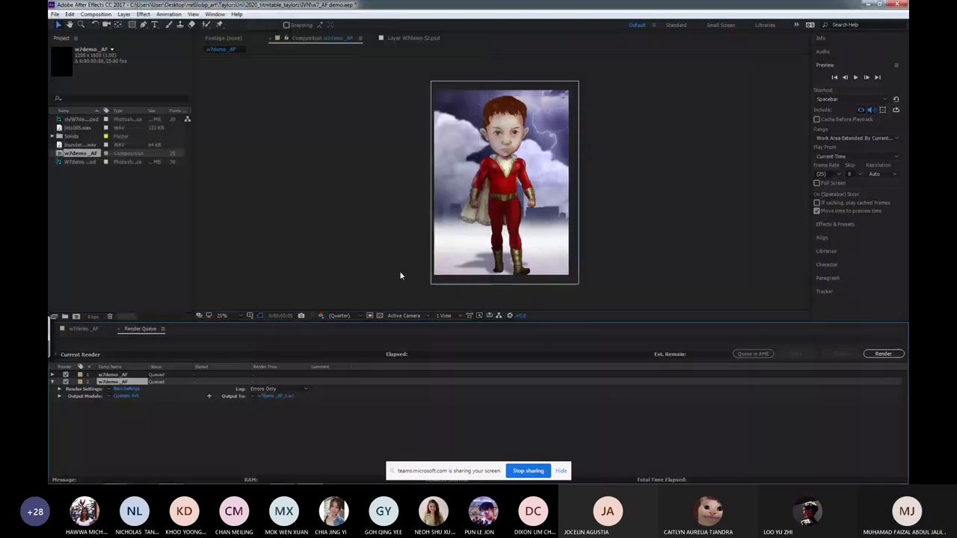
click(883, 354)
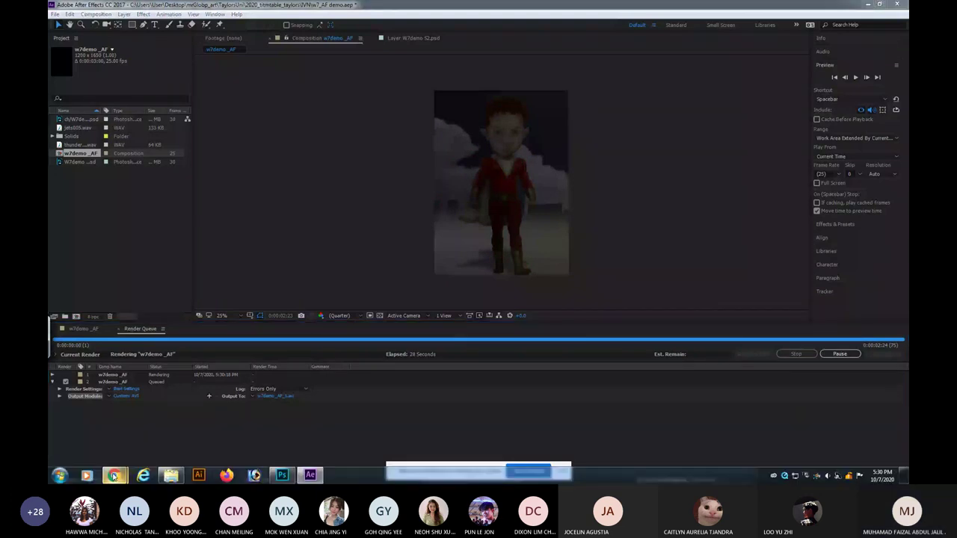
click(114, 475)
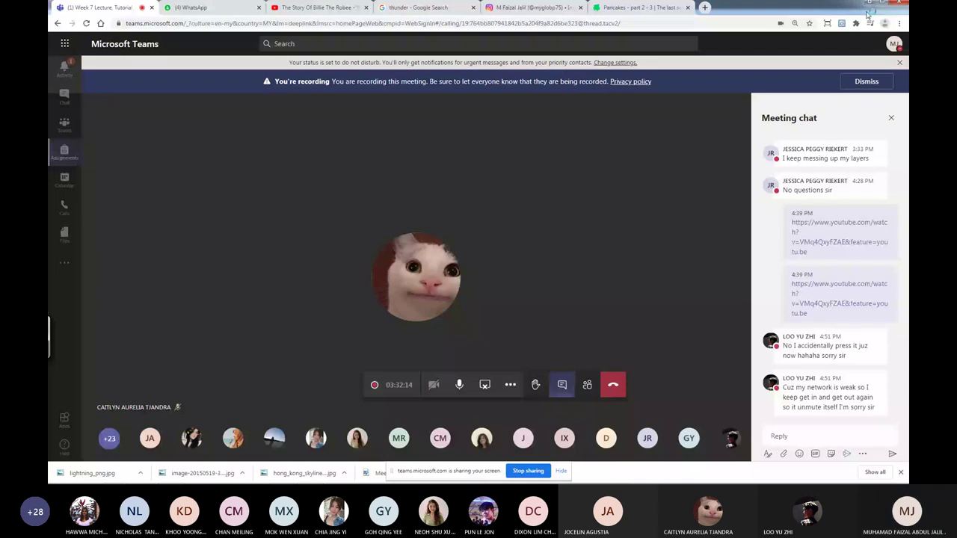
click(867, 12)
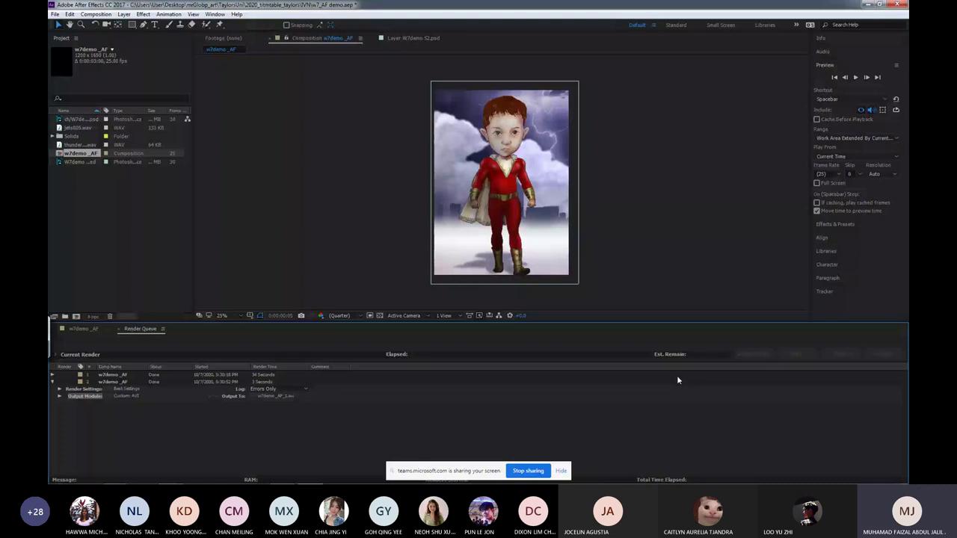
key(alt+Tab)
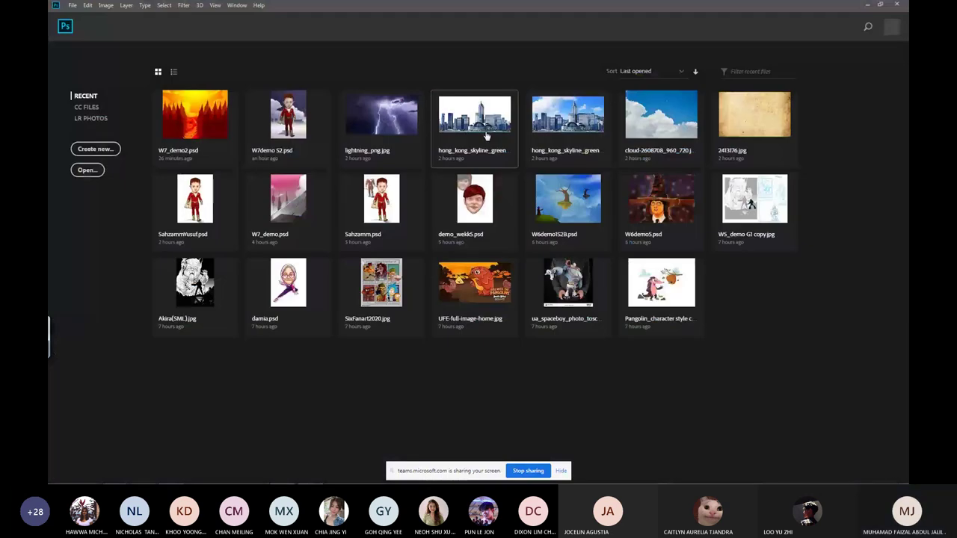
Show the desktop, switch to the Split_flying guy folder in Windows Explorer and play the rendered w7demo _AF_1 video.
key(super+d)
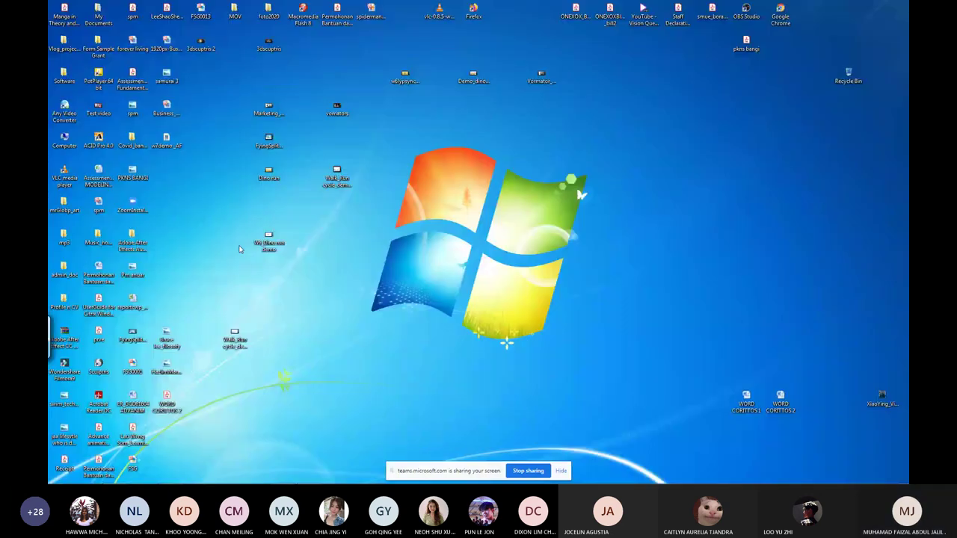
click(173, 477)
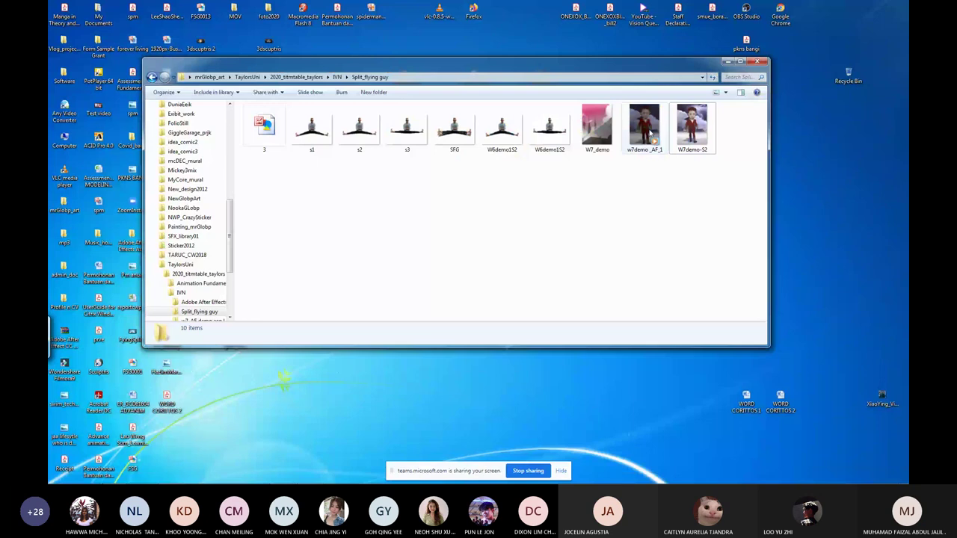
double_click(647, 129)
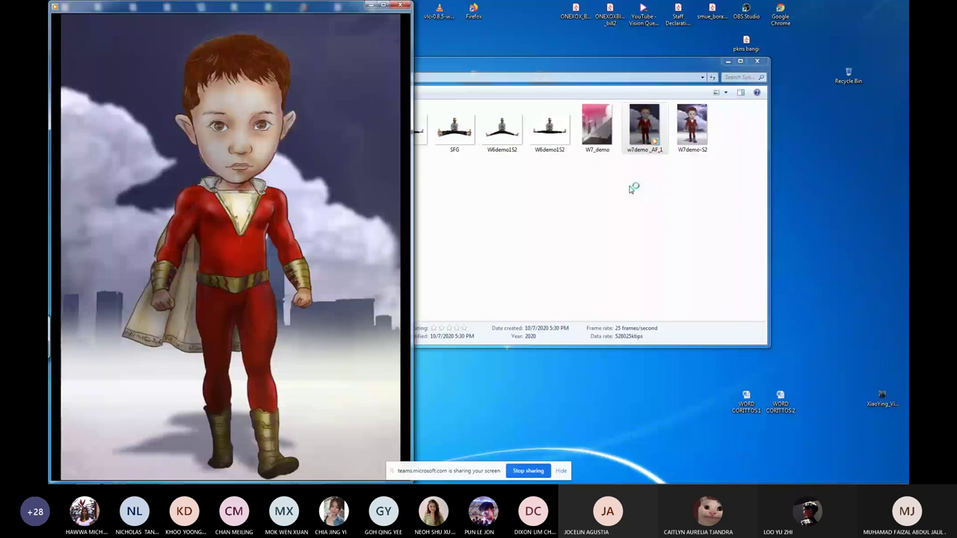
click(639, 137)
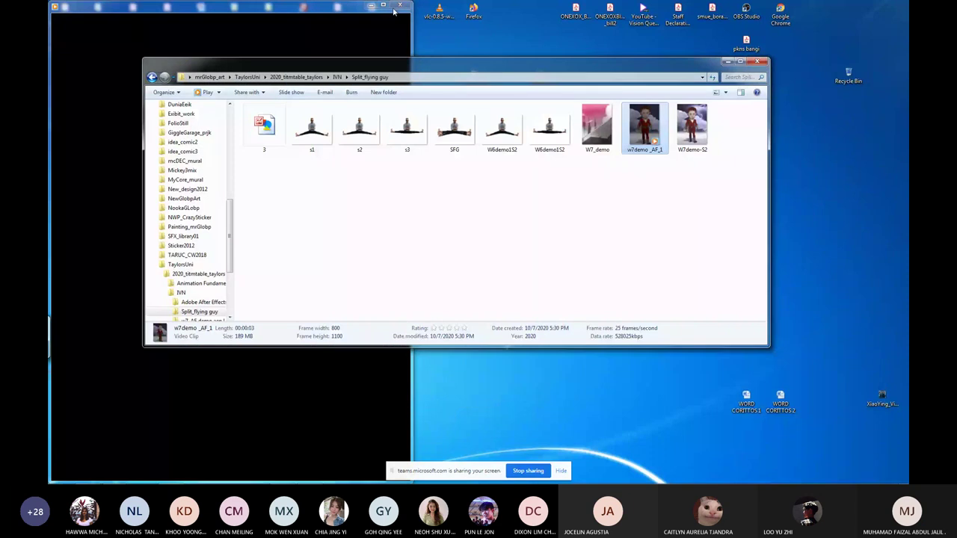
drag(362, 66, 666, 55)
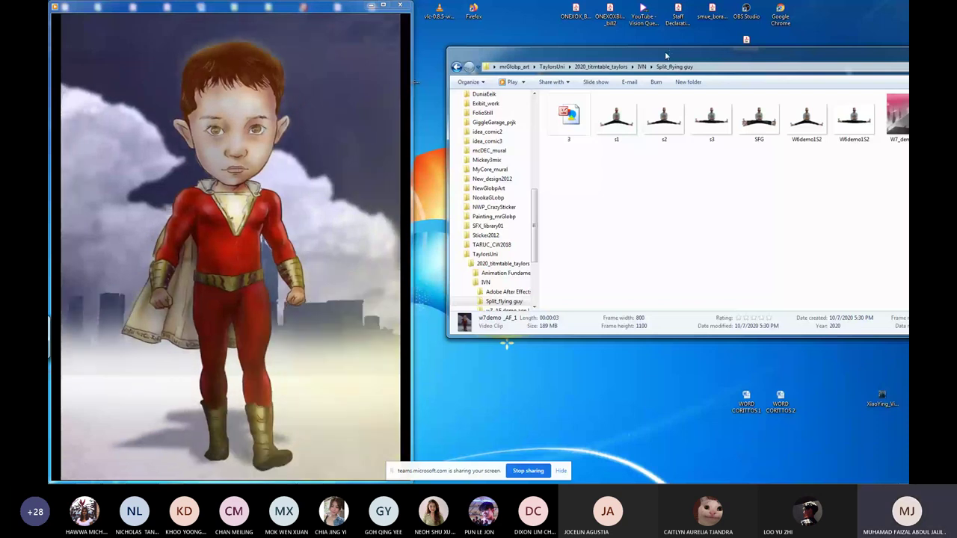
drag(666, 56, 617, 57)
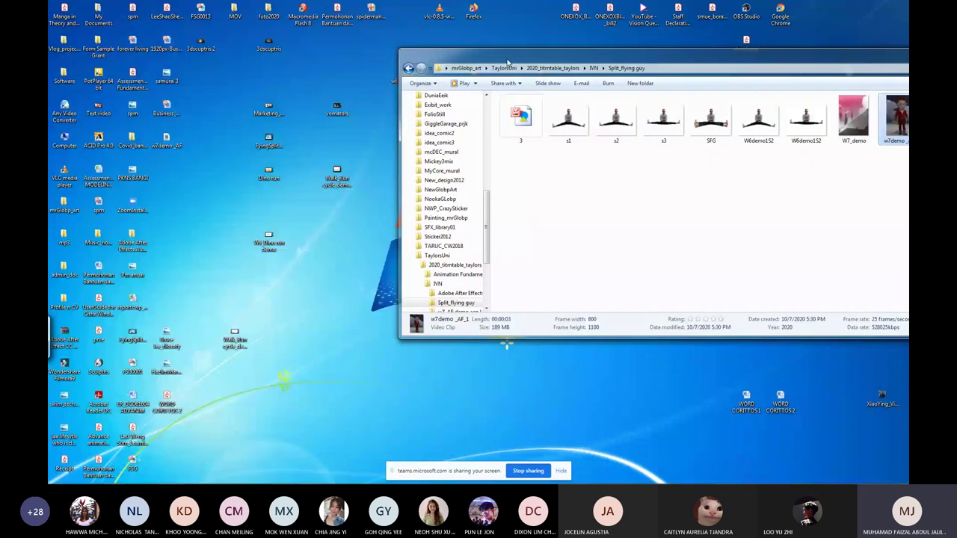
Switch to Any Video Converter and add the w7demo _AF_1 clip from the Split_flying guy folder.
drag(506, 62, 413, 79)
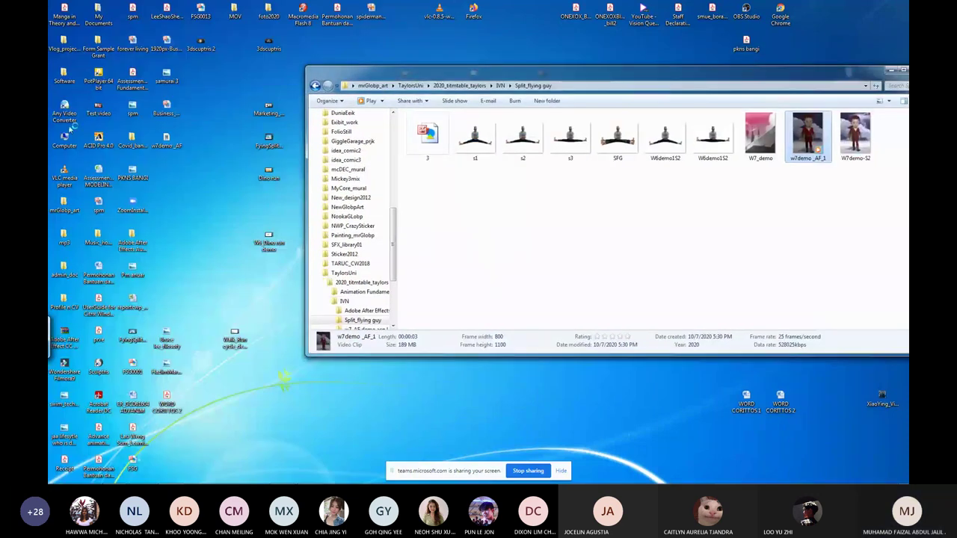
click(68, 117)
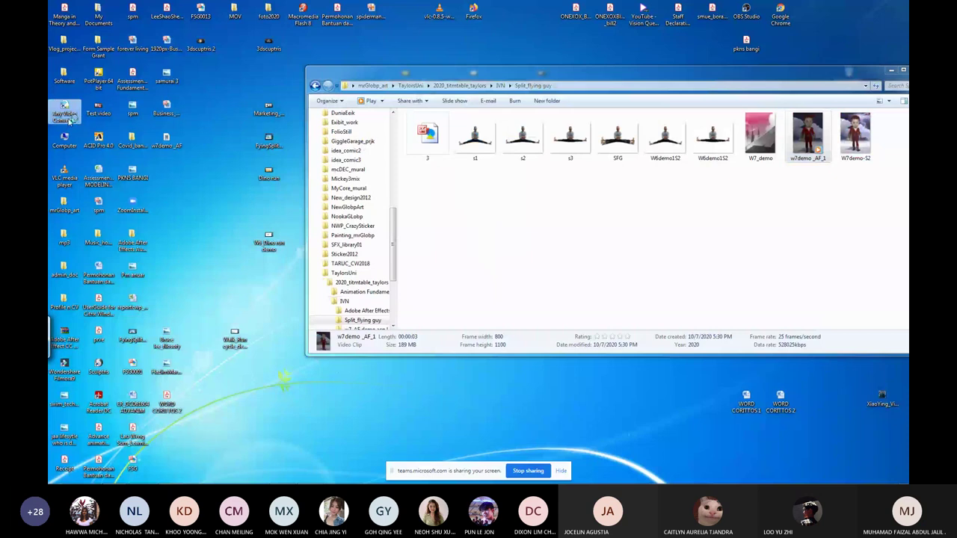
drag(63, 147, 818, 247)
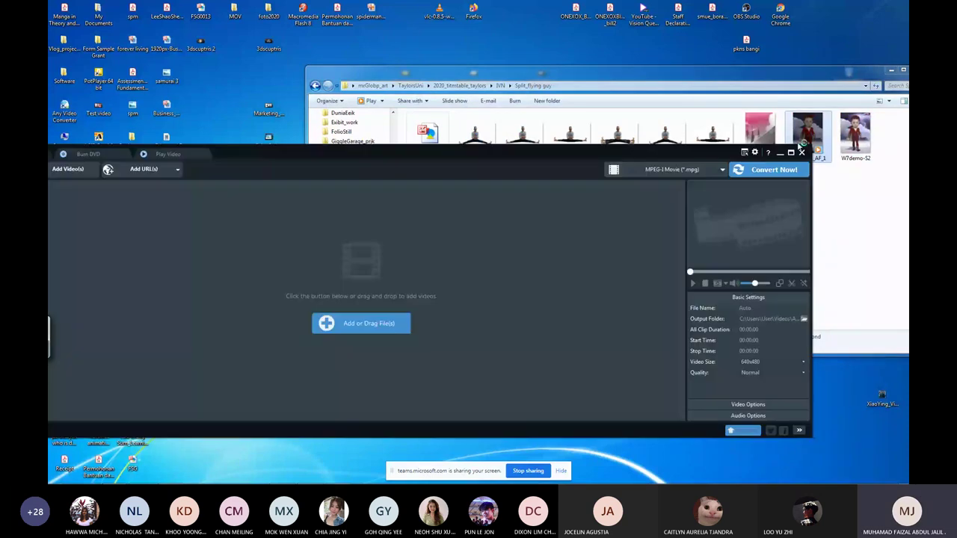
key(Escape)
drag(817, 149, 532, 242)
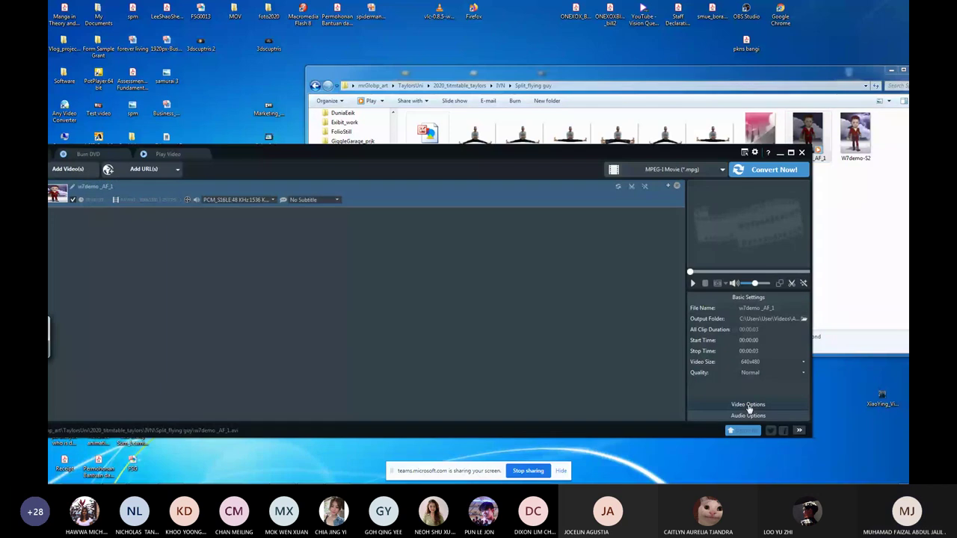
drag(586, 158, 632, 111)
Set the output video size to Original and convert w7demo _AF_1 to MPEG-I Movie format.
click(815, 319)
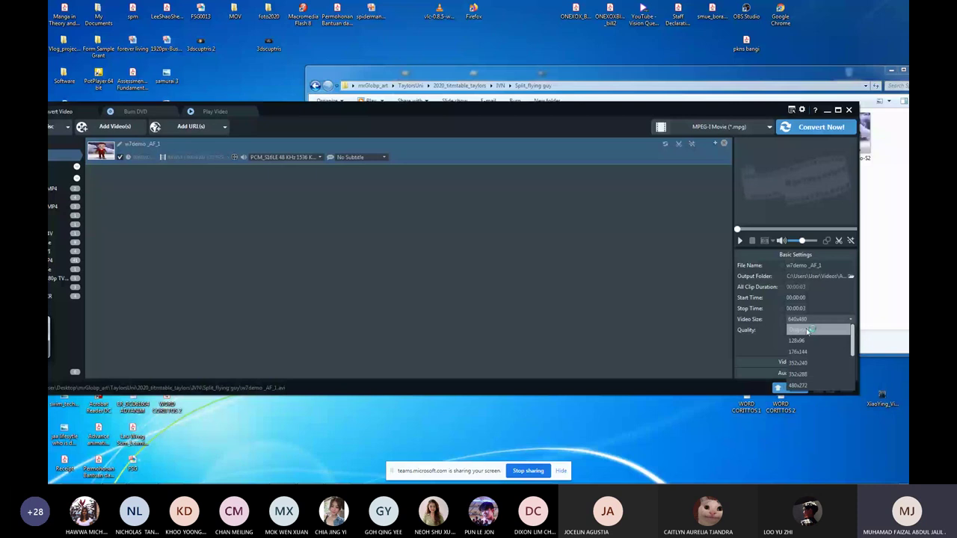
click(798, 385)
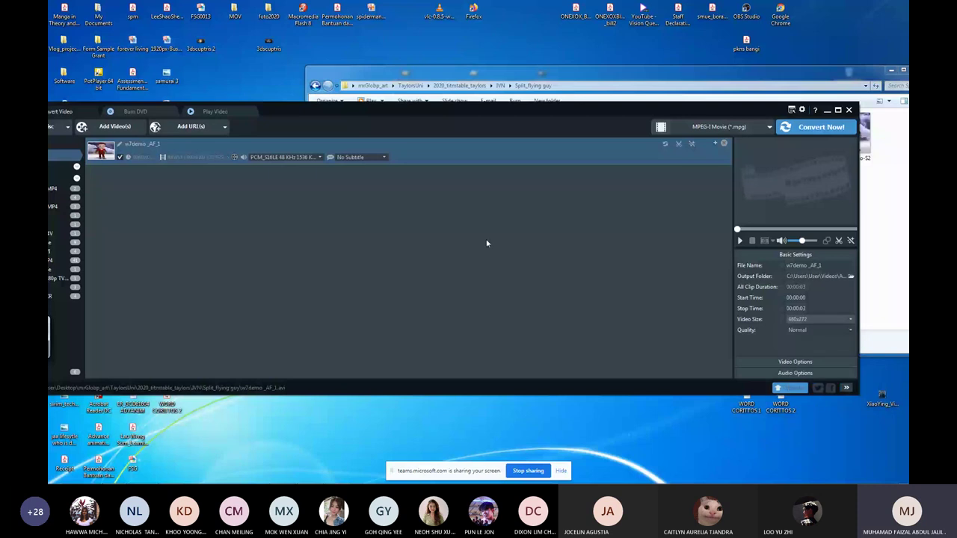
click(808, 323)
click(803, 332)
click(832, 130)
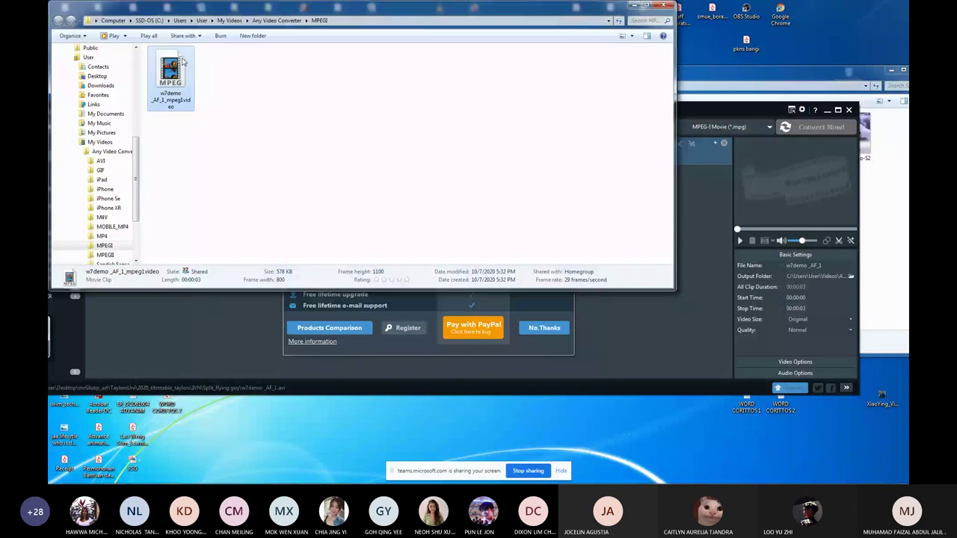
Play the converted w7demo _AF_1_mpeg1video clip and delete it from the MPEGI folder.
double_click(169, 74)
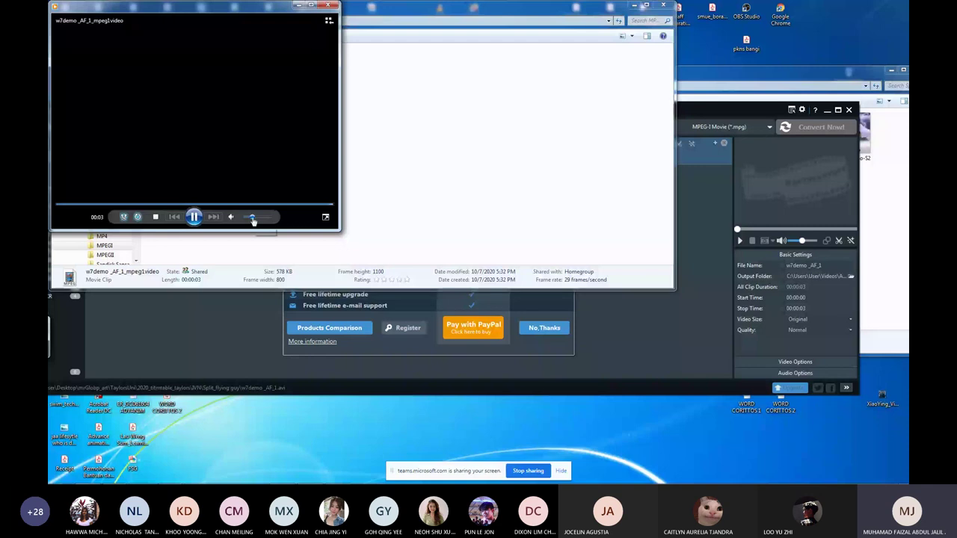
click(328, 5)
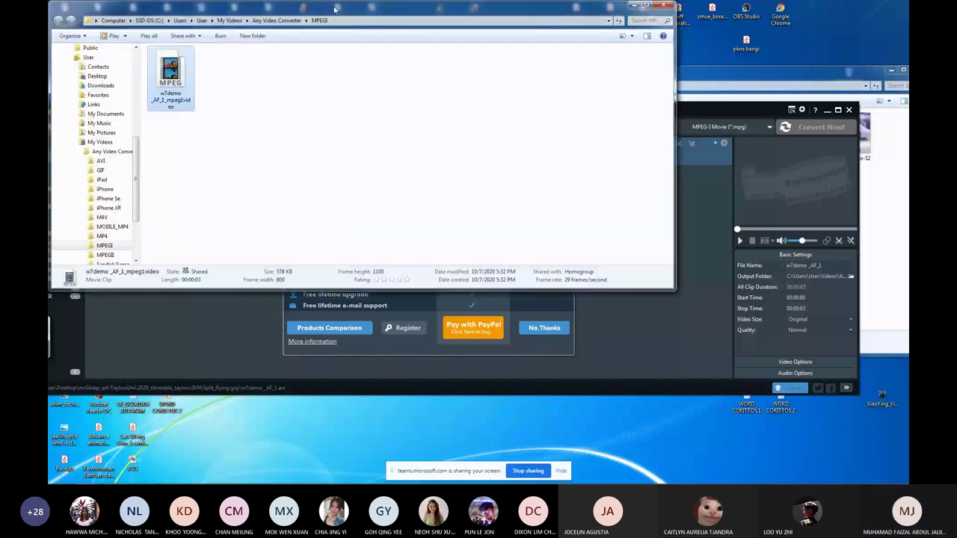
double_click(185, 82)
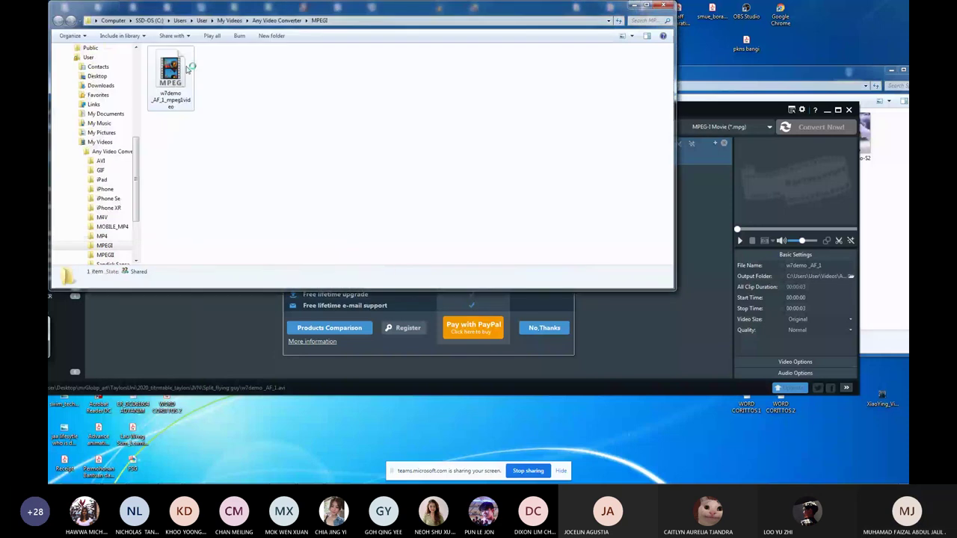
key(Delete)
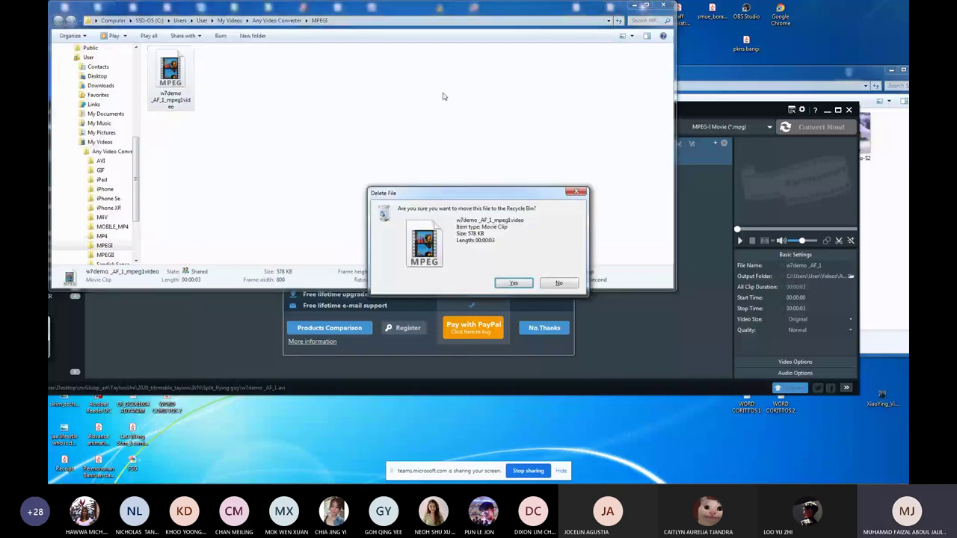
key(Return)
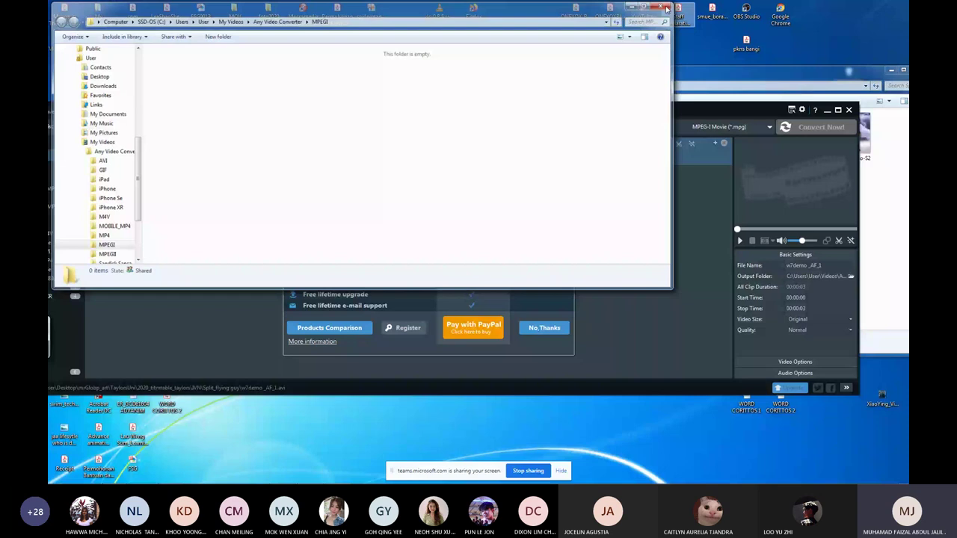
click(662, 8)
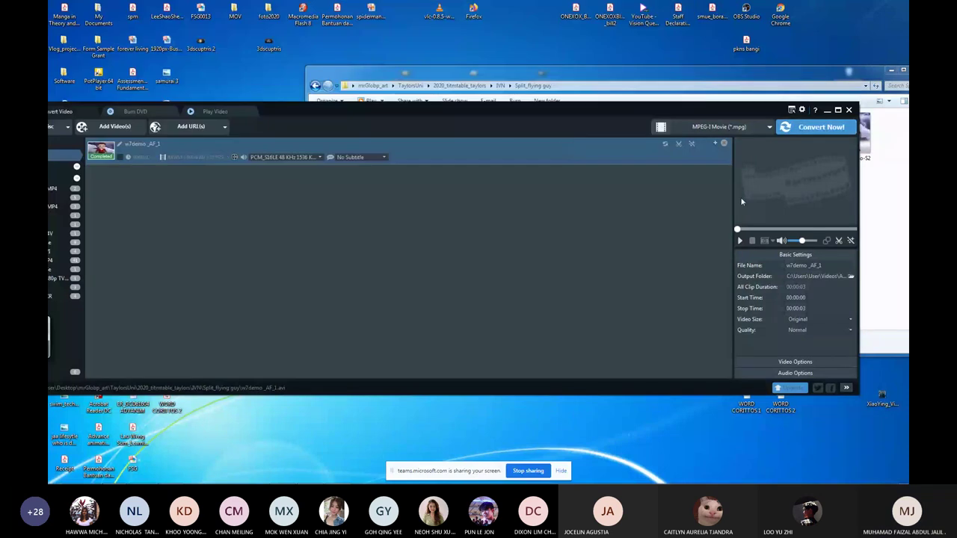
Set the output video size to 480x272 and replace the completed w7demo _AF_1 entry by adding the rendered clip again.
click(831, 319)
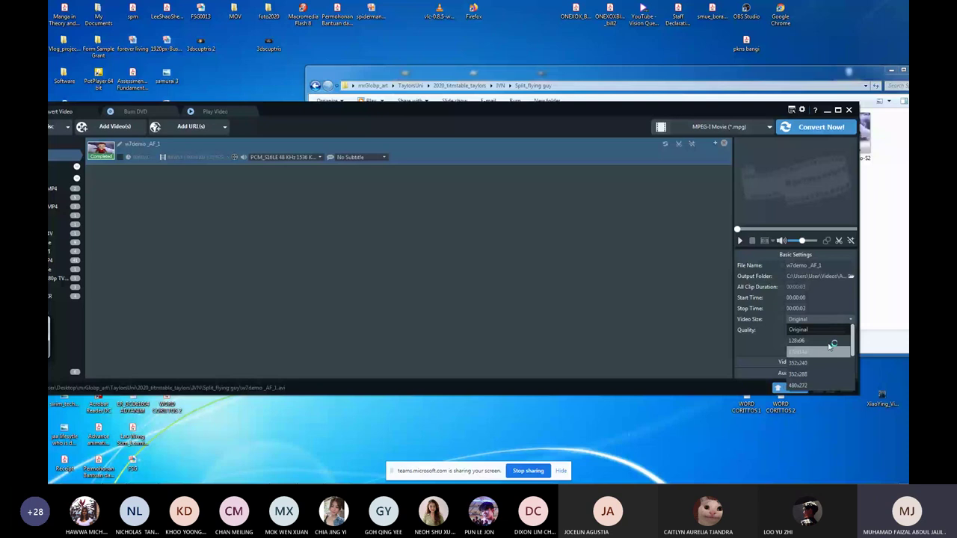
click(799, 385)
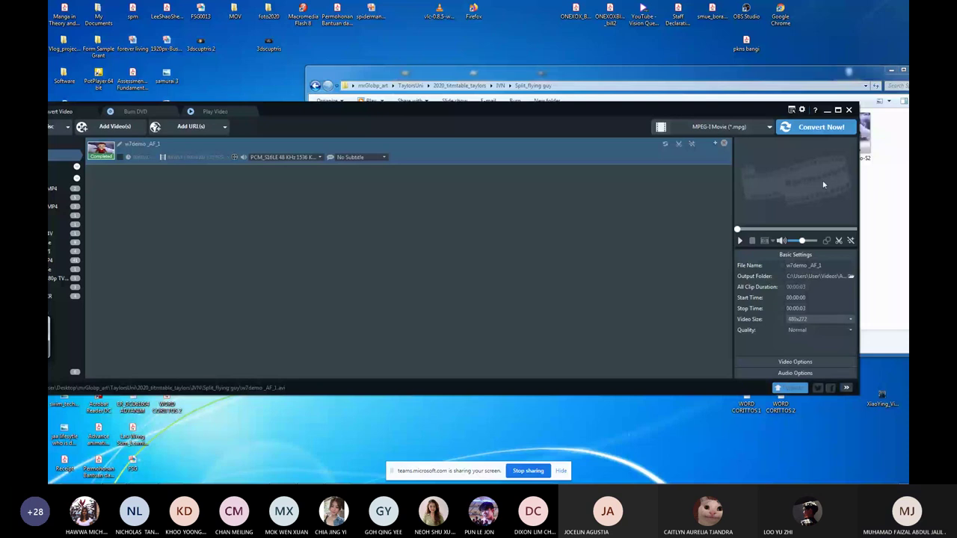
key(Delete)
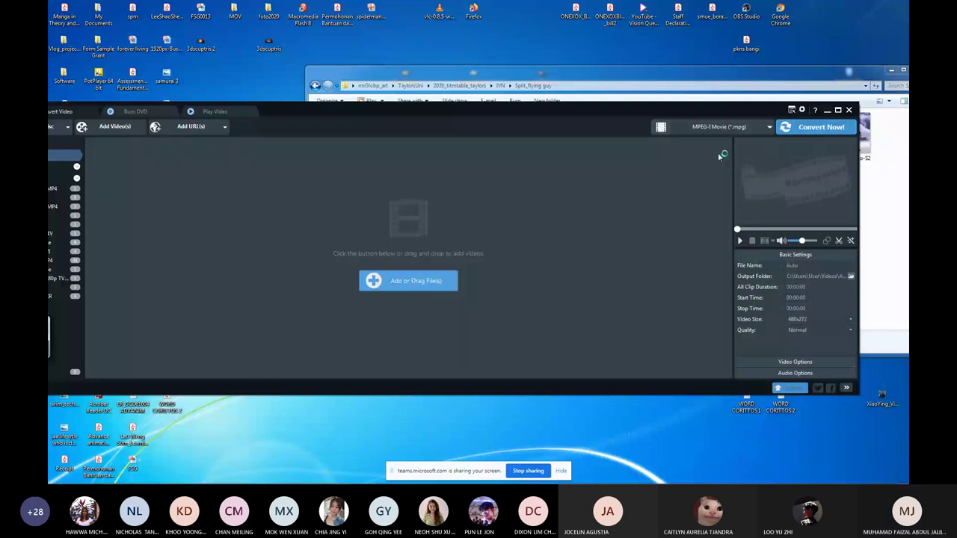
click(583, 72)
drag(807, 134, 830, 349)
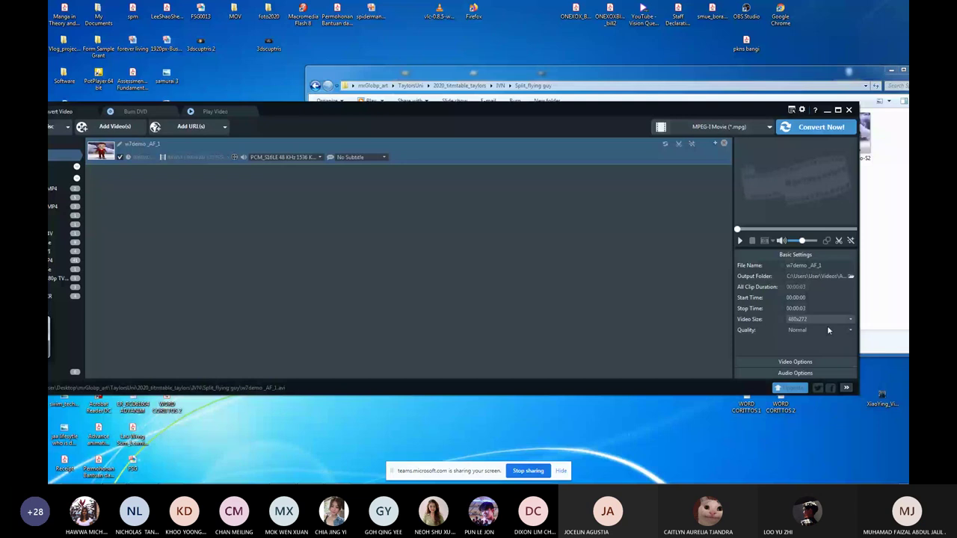
Convert w7demo _AF_1 to MPEG-I at 480x272, play the resulting clip and delete it from the MPEGI folder.
click(834, 129)
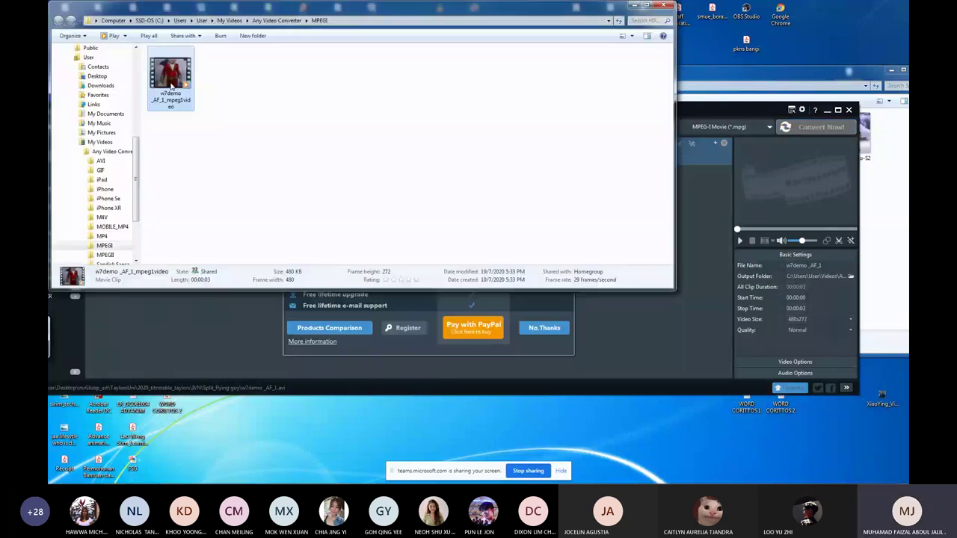
double_click(171, 87)
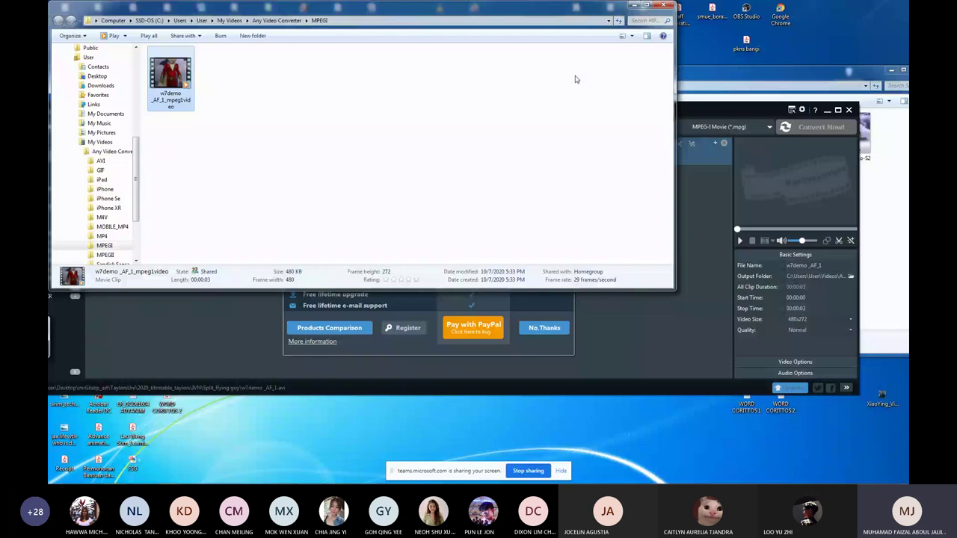
key(Delete)
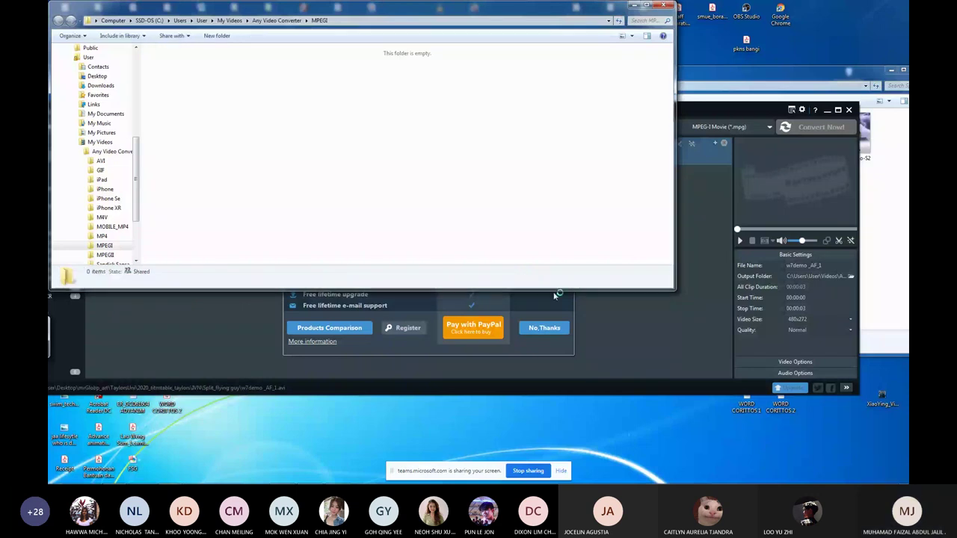
click(713, 185)
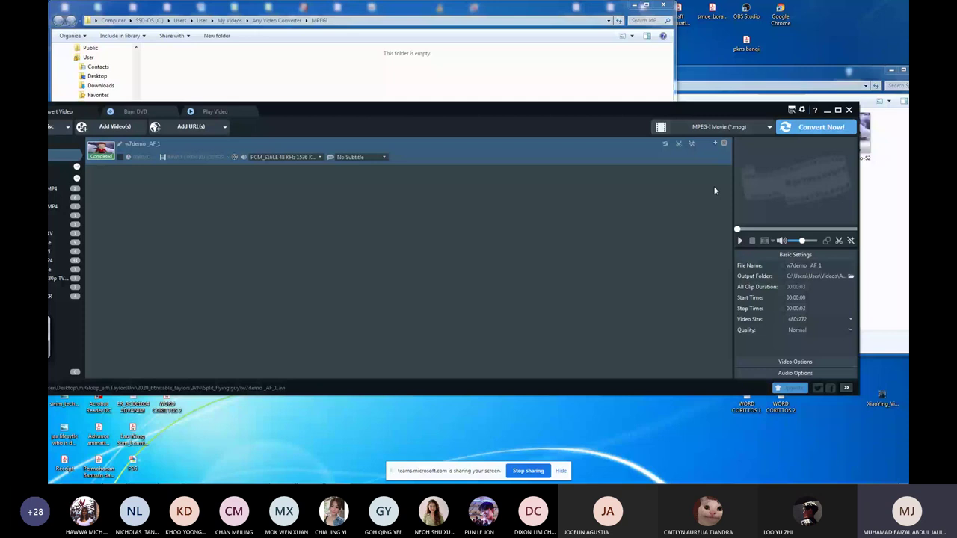
Change the output profile to Customized MP4 Movie (*.mp4) from the common video formats.
click(721, 126)
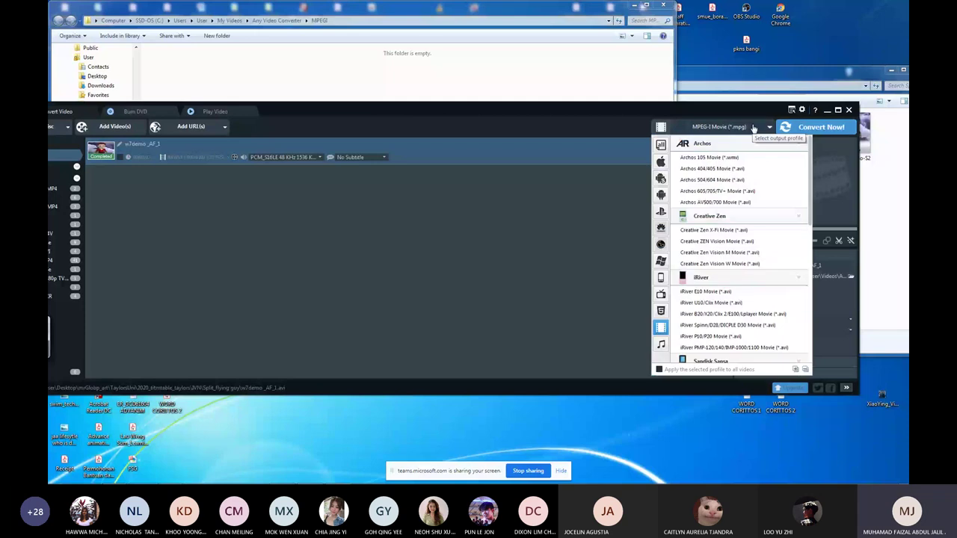
scroll(742, 286, down, 3)
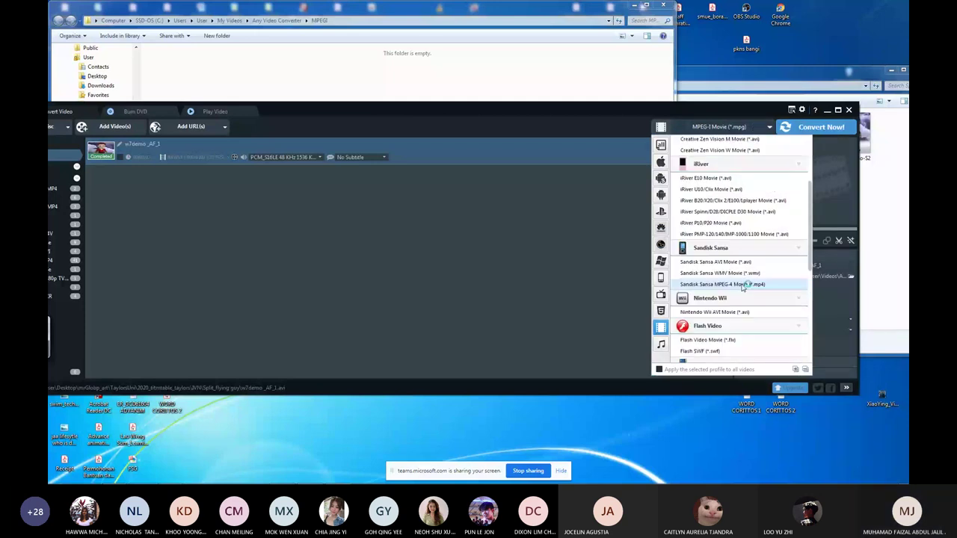
scroll(752, 267, down, 2)
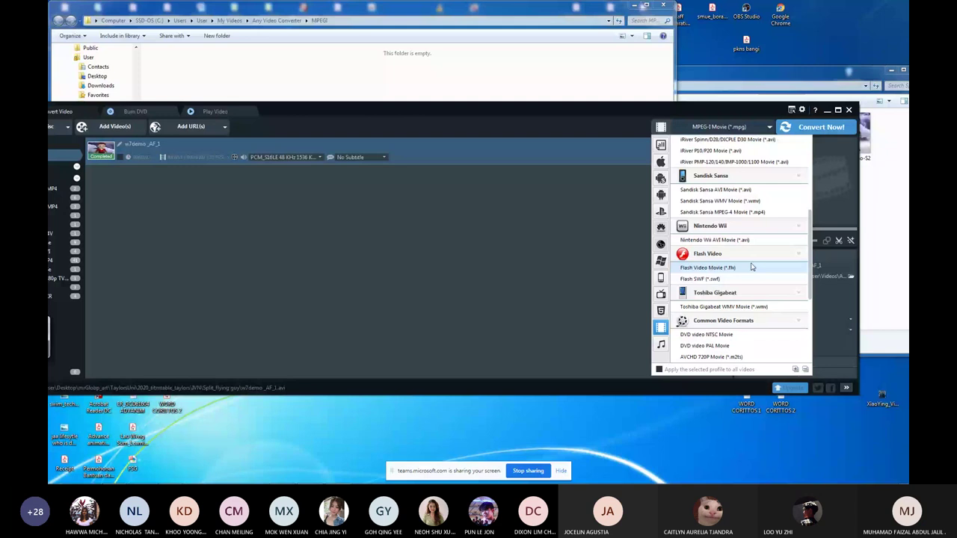
scroll(748, 273, down, 1)
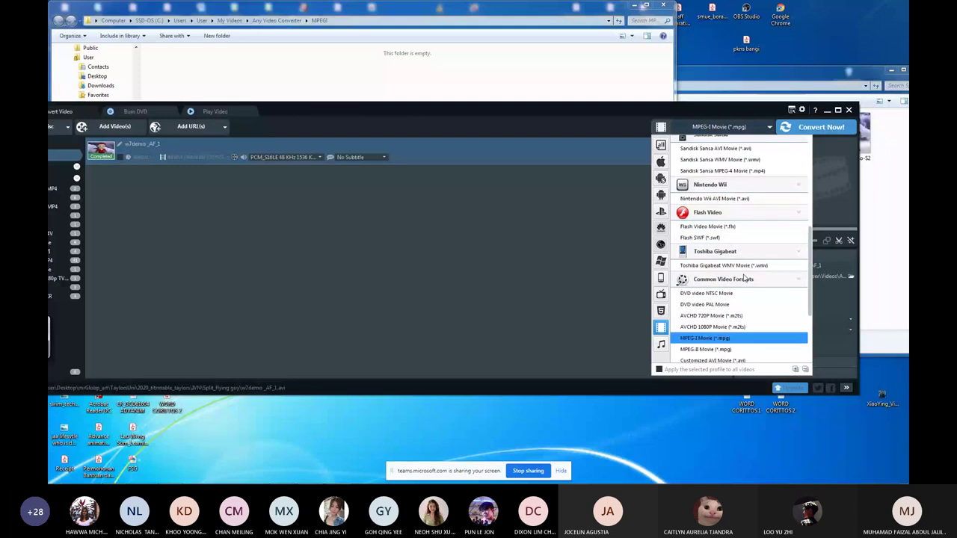
scroll(751, 310, down, 2)
scroll(754, 316, down, 1)
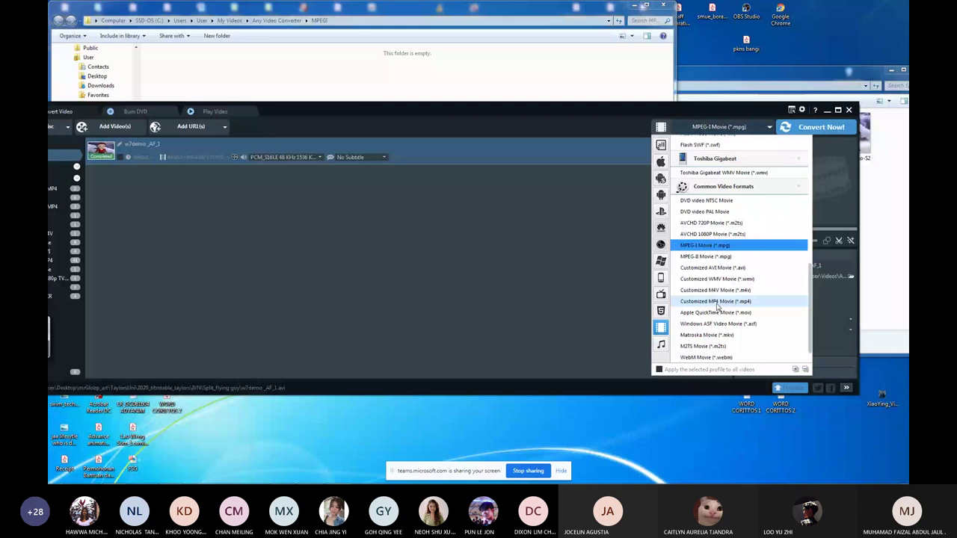
click(715, 302)
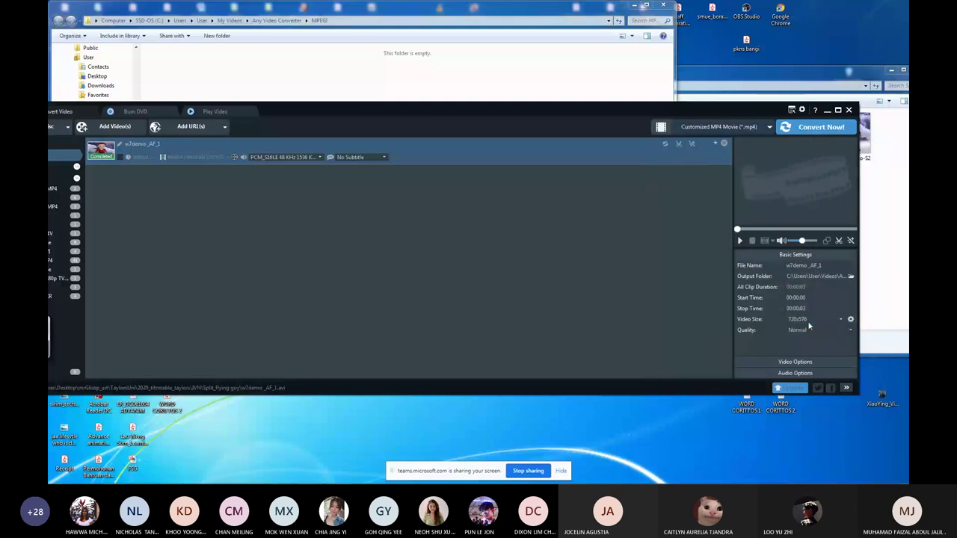
Set a custom output video size of 500x800.
click(840, 319)
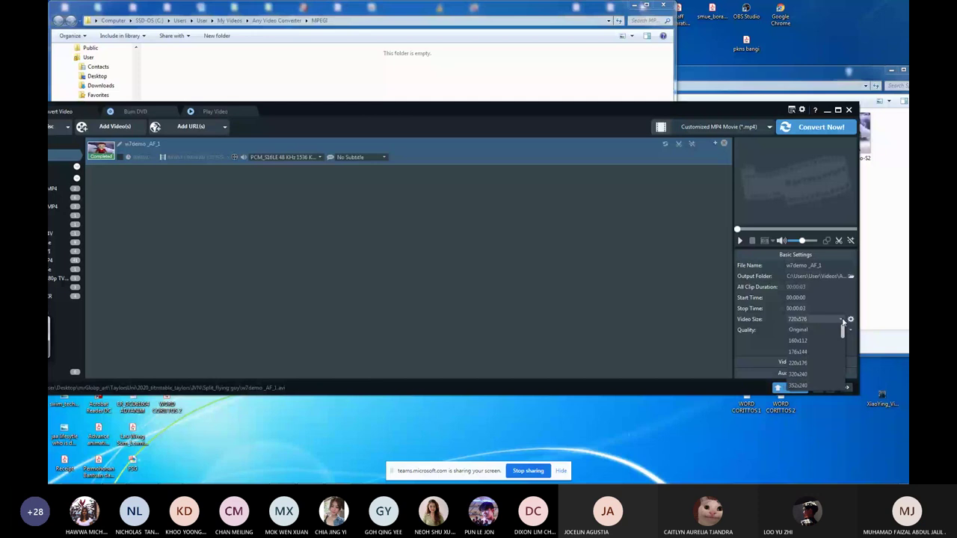
click(850, 319)
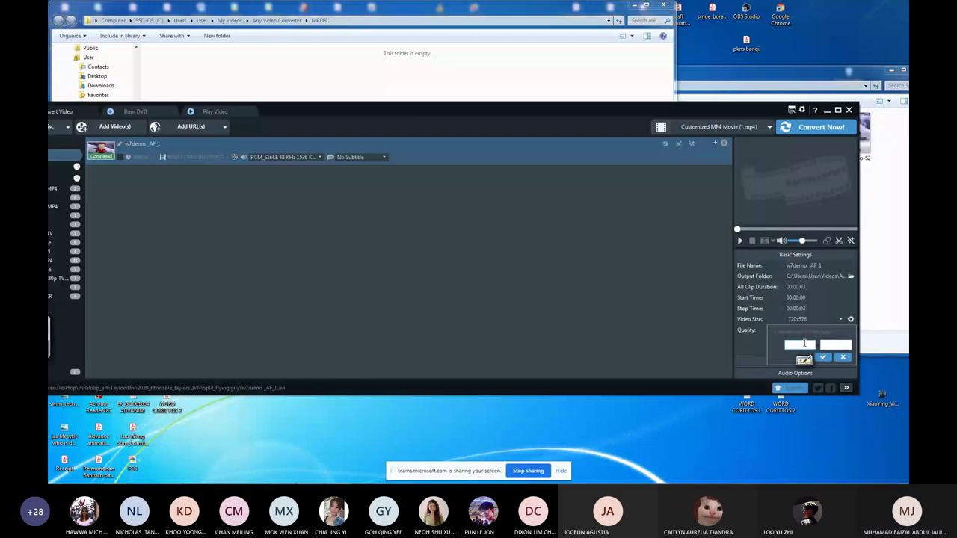
click(804, 343)
text(500)
click(828, 346)
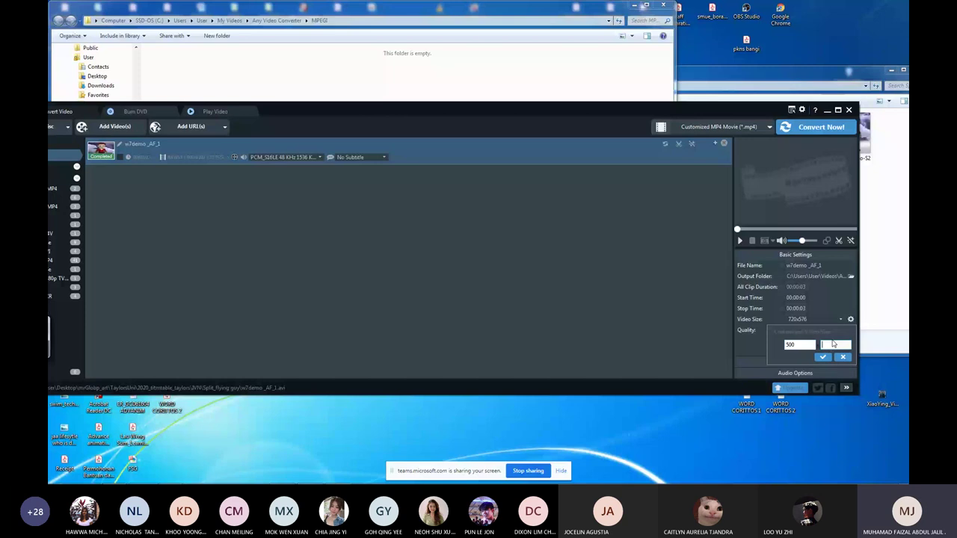
text(800)
click(822, 357)
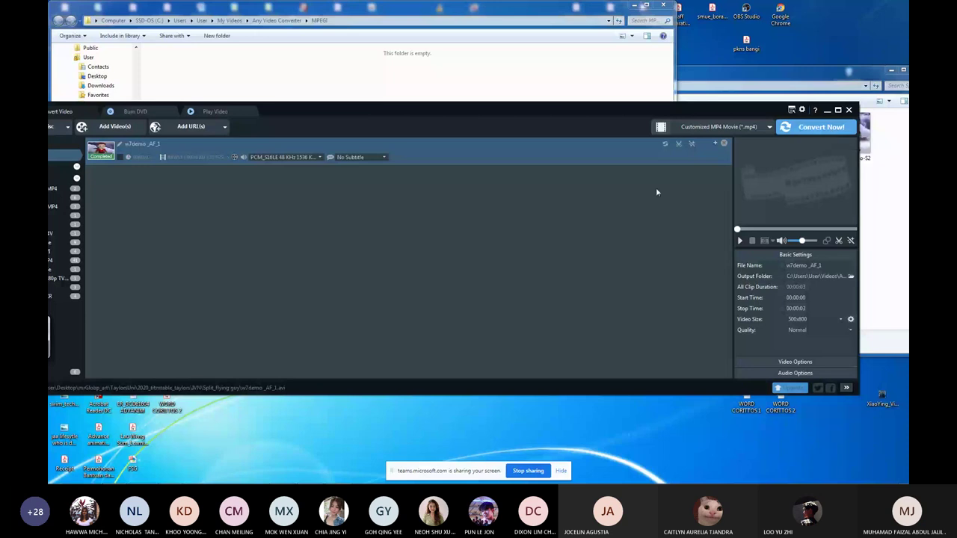
Replace the completed w7demo _AF_1 entry by adding the clip from the Split_flying guy folder again, and convert it to MP4.
click(725, 146)
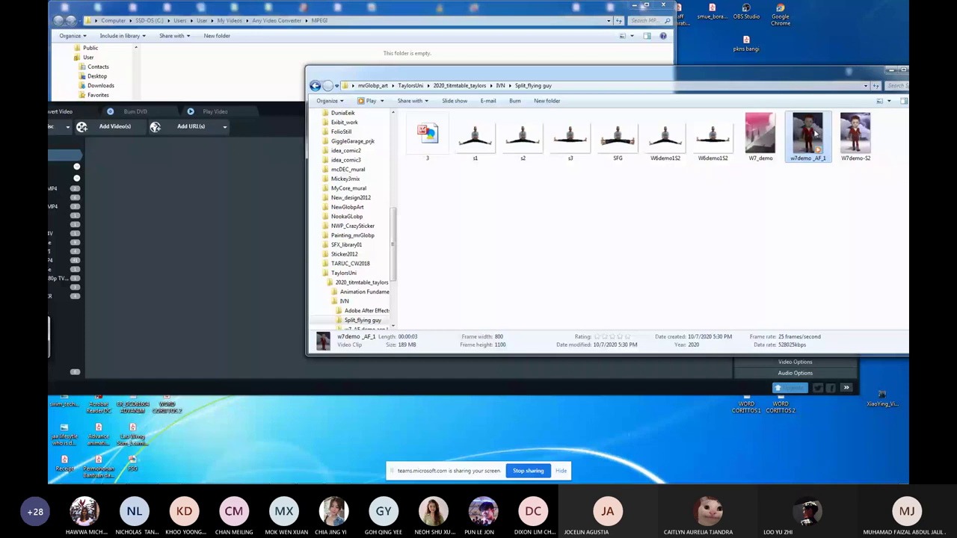
drag(814, 133, 816, 351)
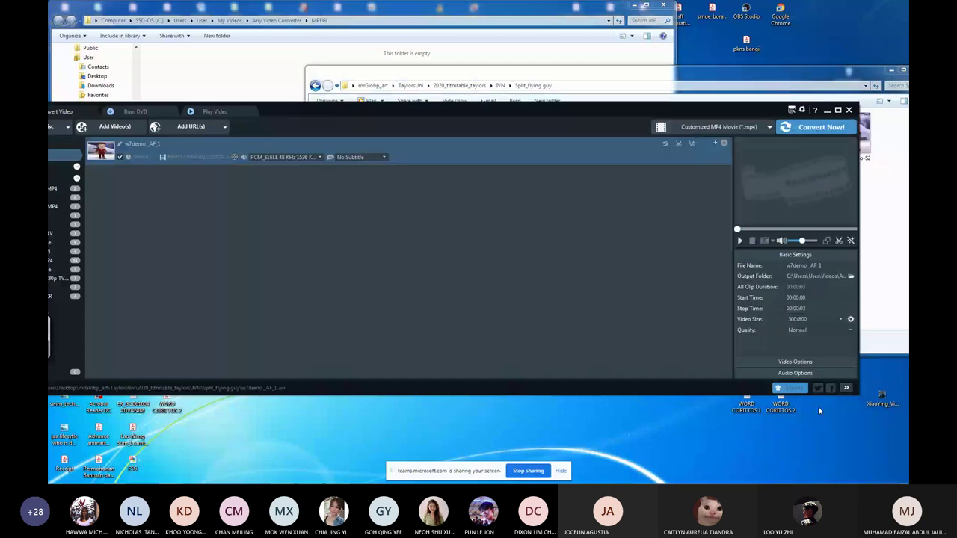
click(820, 126)
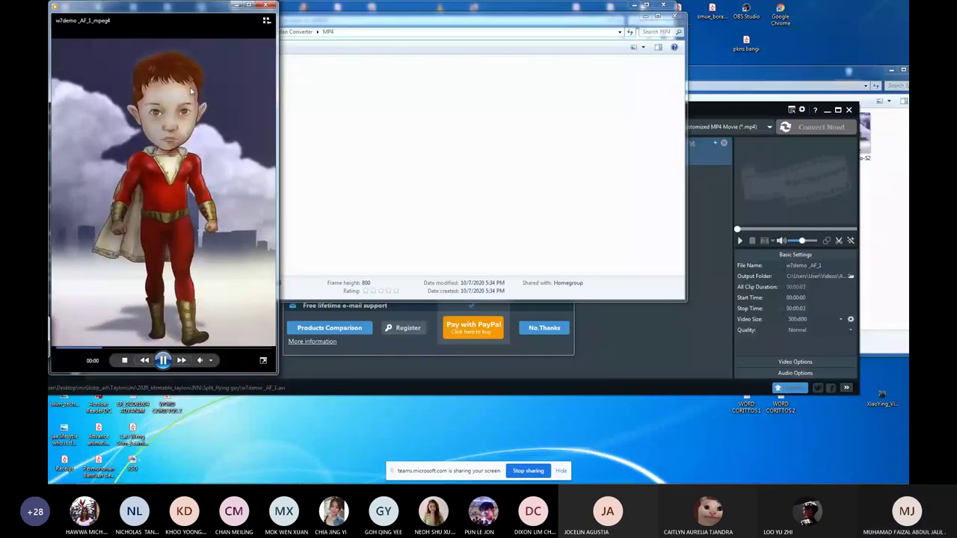
drag(208, 10, 568, 59)
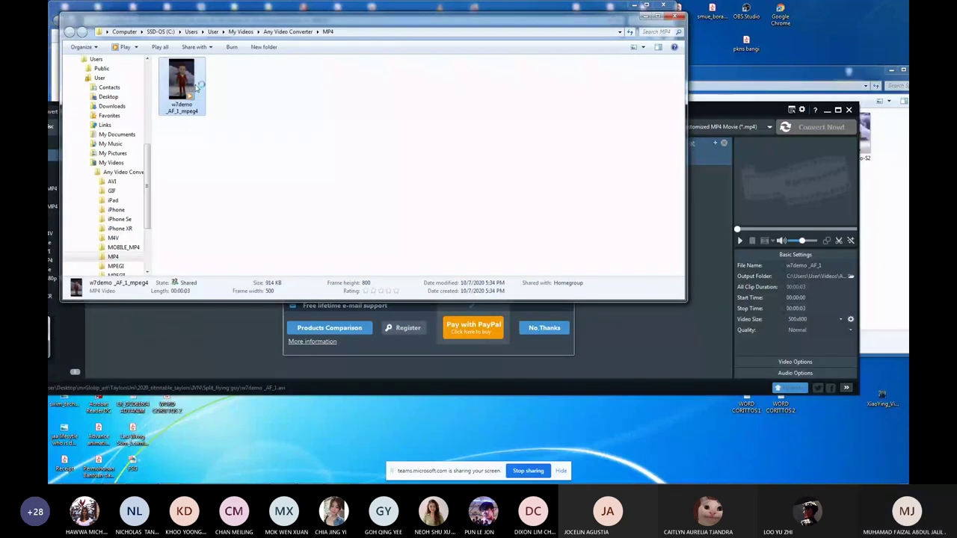
Move the converted w7demo _AF_1_mpeg4 clip from the MP4 folder to the desktop and close the folder and converter windows.
drag(198, 88, 308, 441)
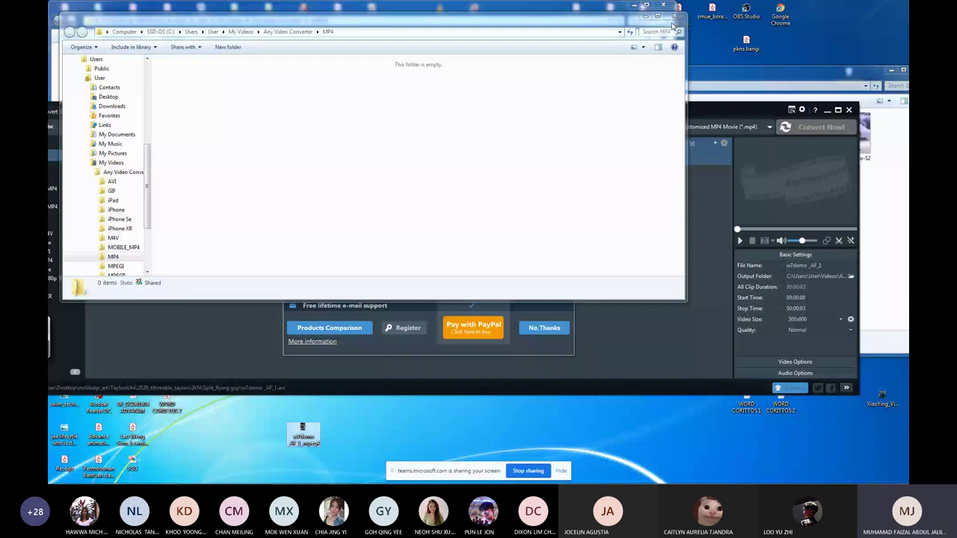
click(774, 66)
click(846, 60)
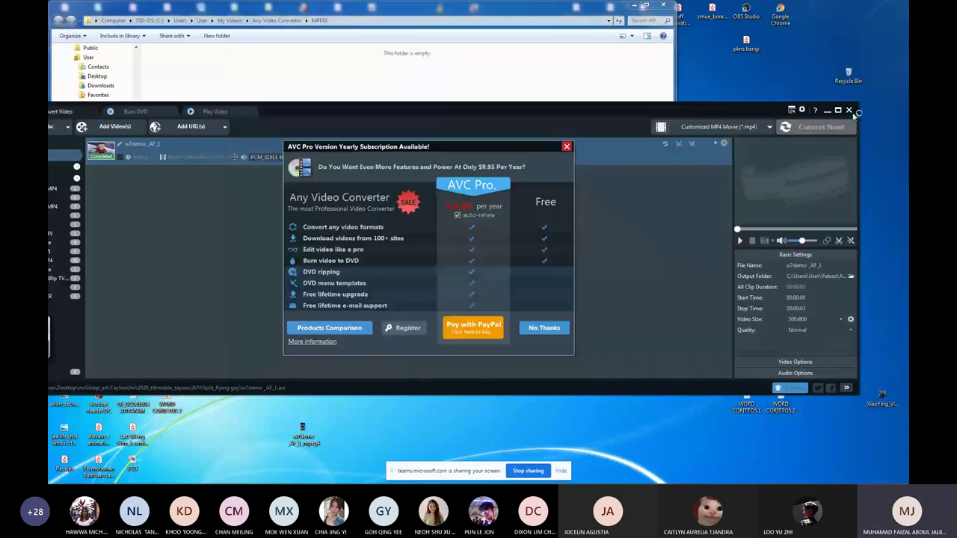
click(844, 128)
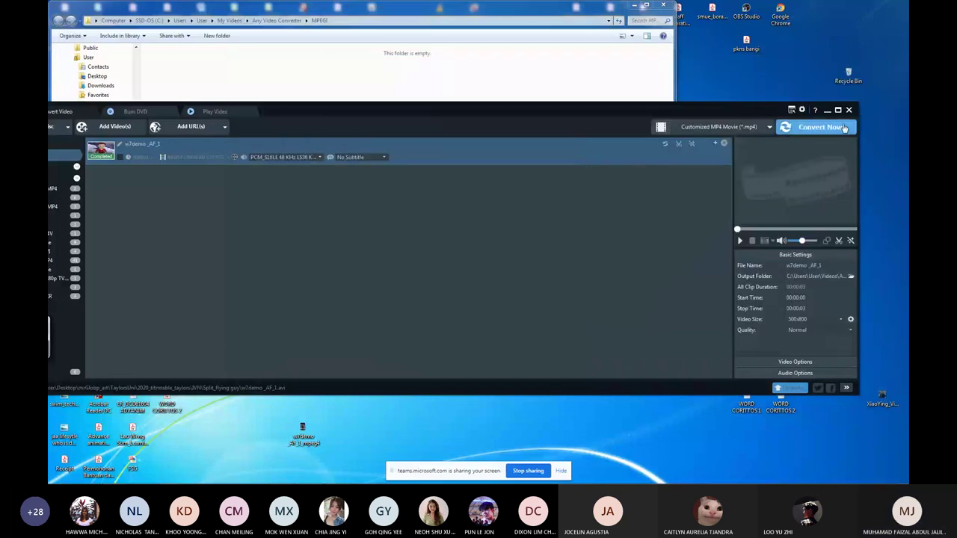
click(838, 109)
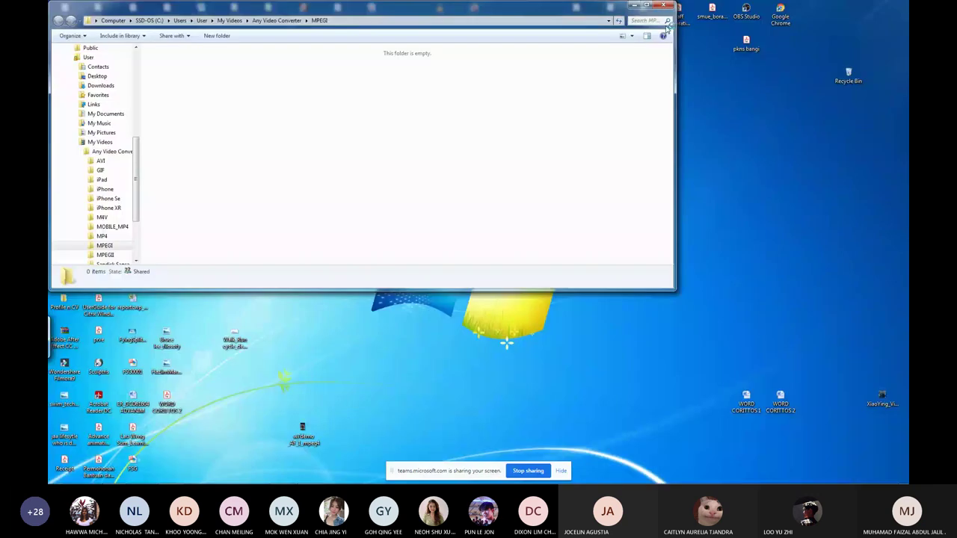
click(662, 5)
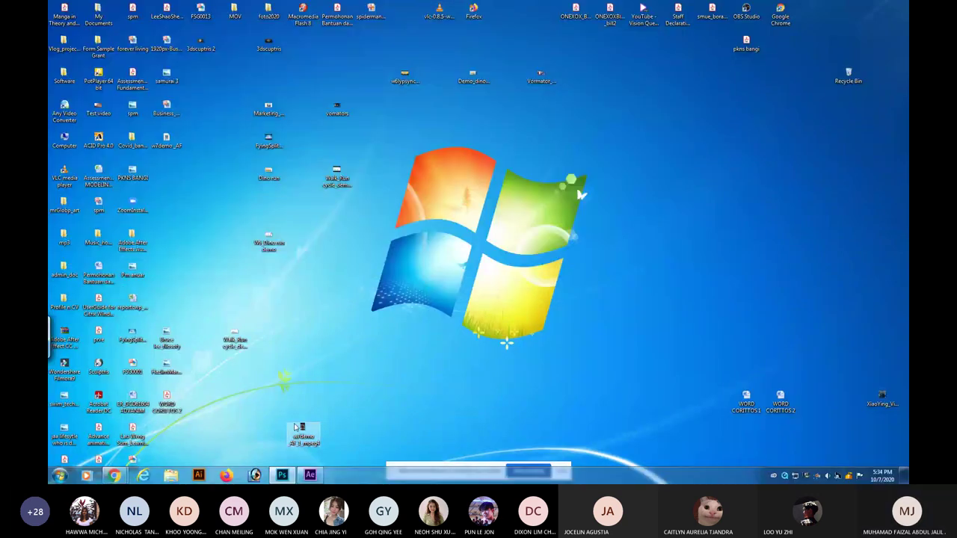
Play the w7demo _AF_1_mpeg4 clip from the desktop and close the player.
double_click(294, 428)
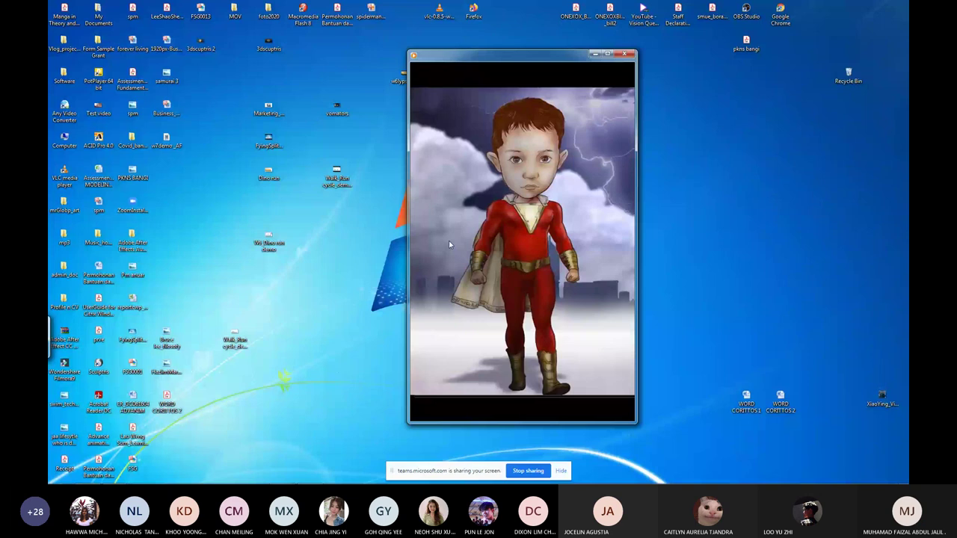
key(alt+F4)
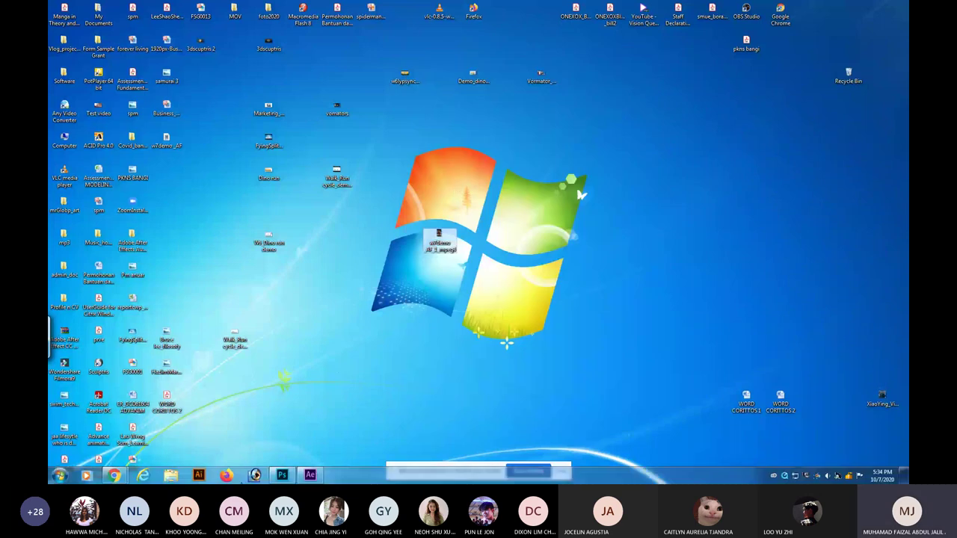
Switch to Microsoft Teams in the browser and attach w7demo _AF_1_mpeg4 from the desktop to the meeting chat, uploading it to General.
key(alt+Tab)
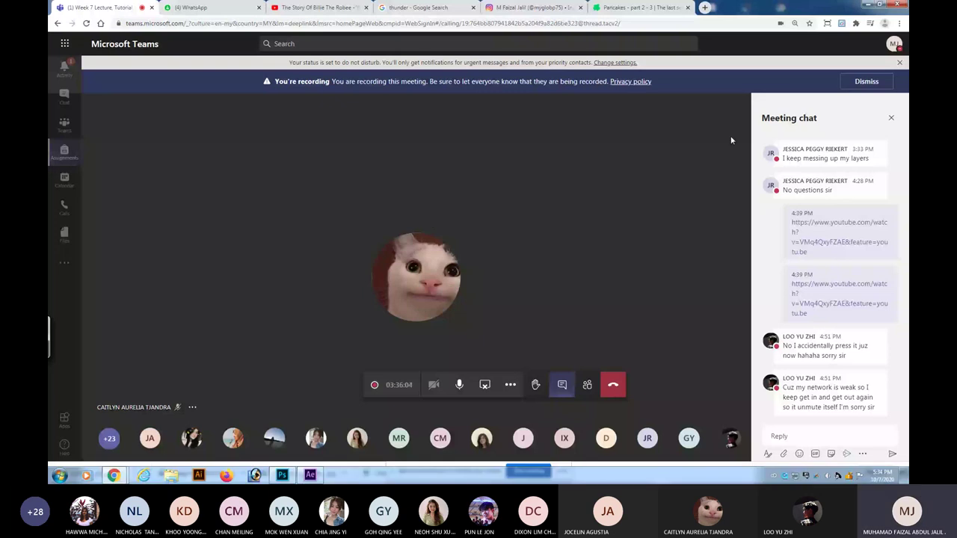
drag(736, 7, 352, 92)
drag(449, 241, 287, 341)
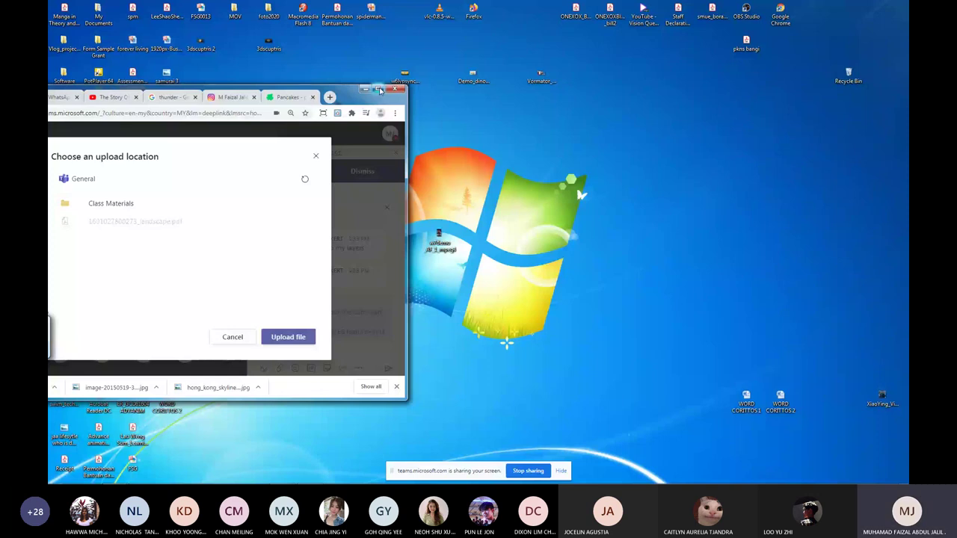
click(379, 90)
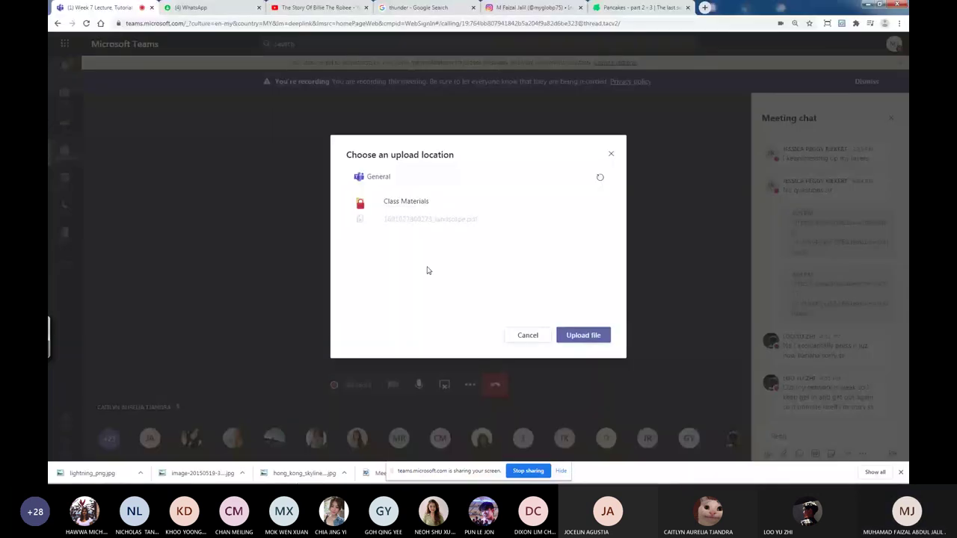
click(583, 334)
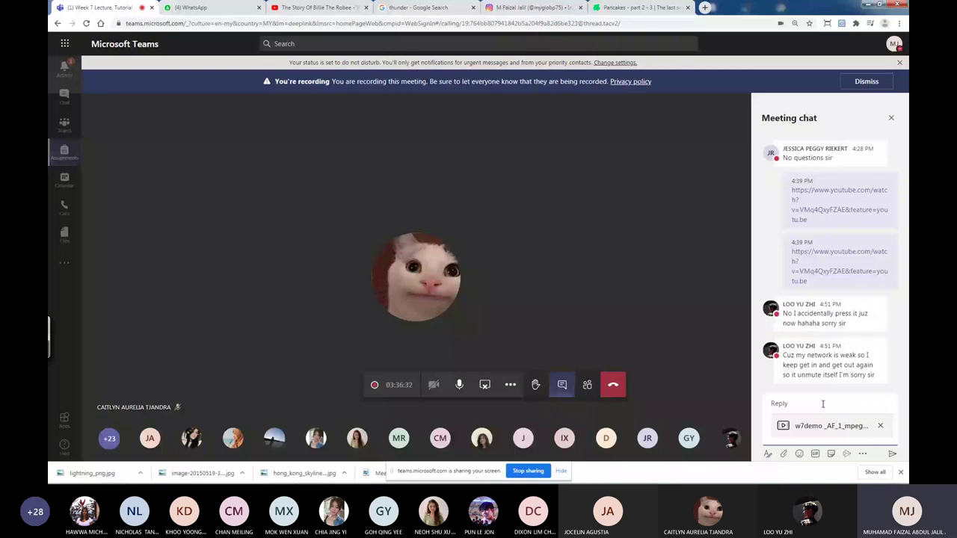
Add the text "w7 demo" to the attached clip and send the message in the meeting chat.
click(822, 403)
text(w)
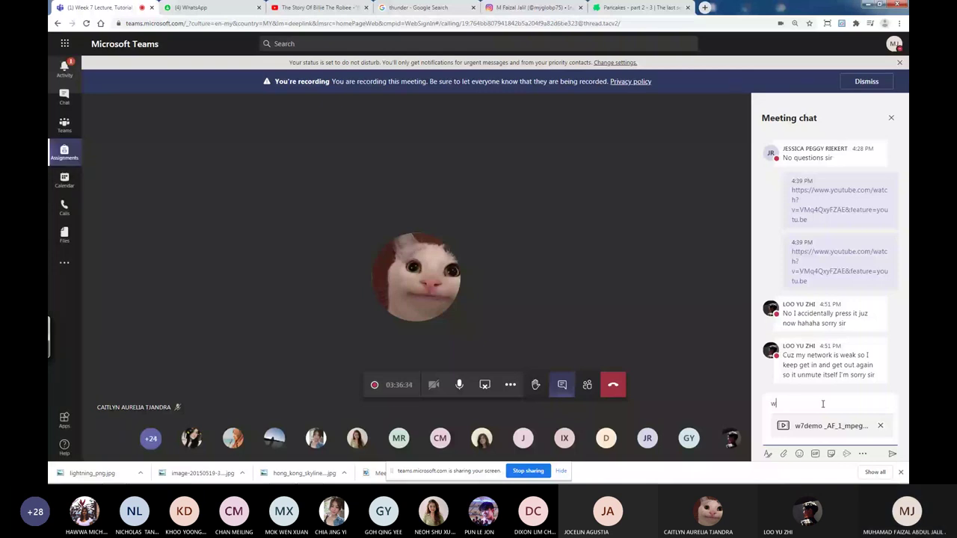
text(7 demo)
key(Return)
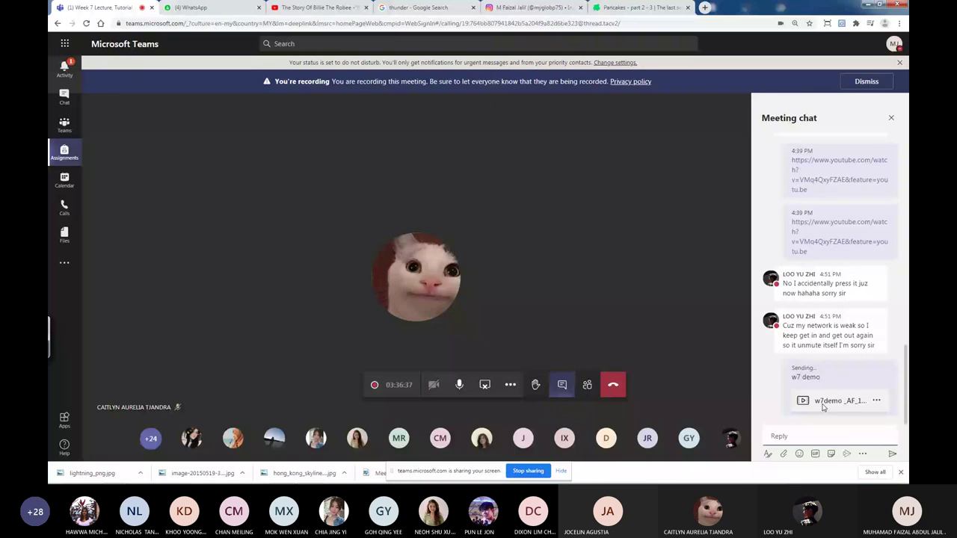
Open the sent w7demo _AF_1_mpeg4.mp4 attachment, play it in the file viewer and close the viewer.
click(823, 406)
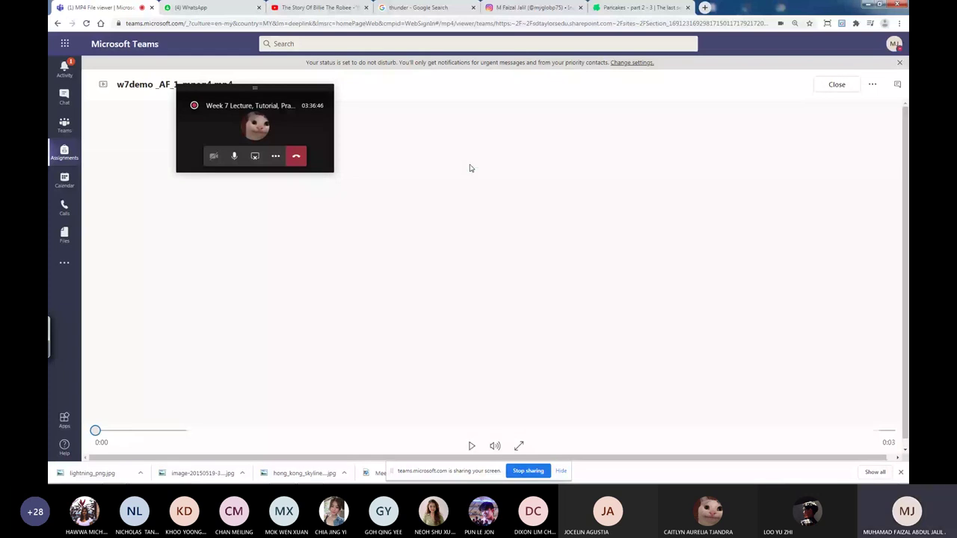
click(472, 445)
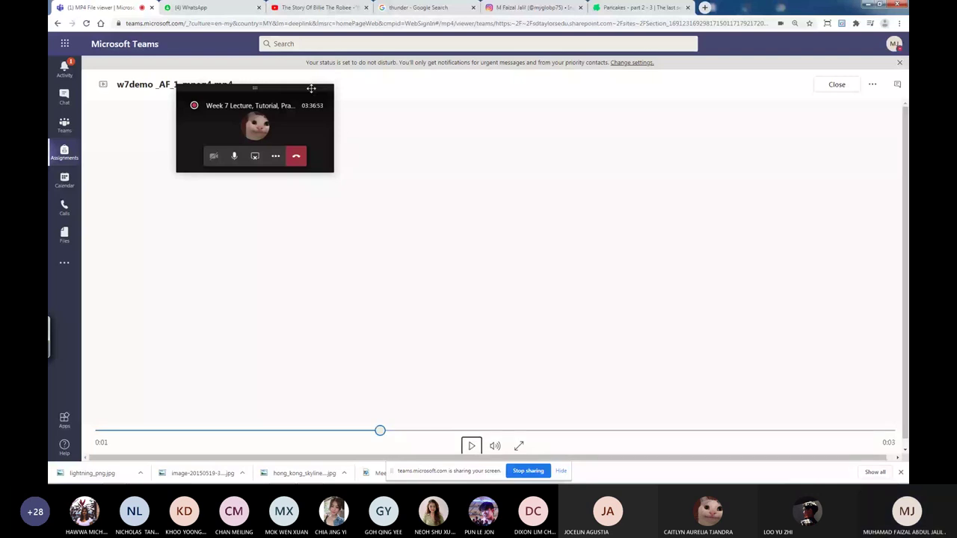
drag(311, 88, 493, 183)
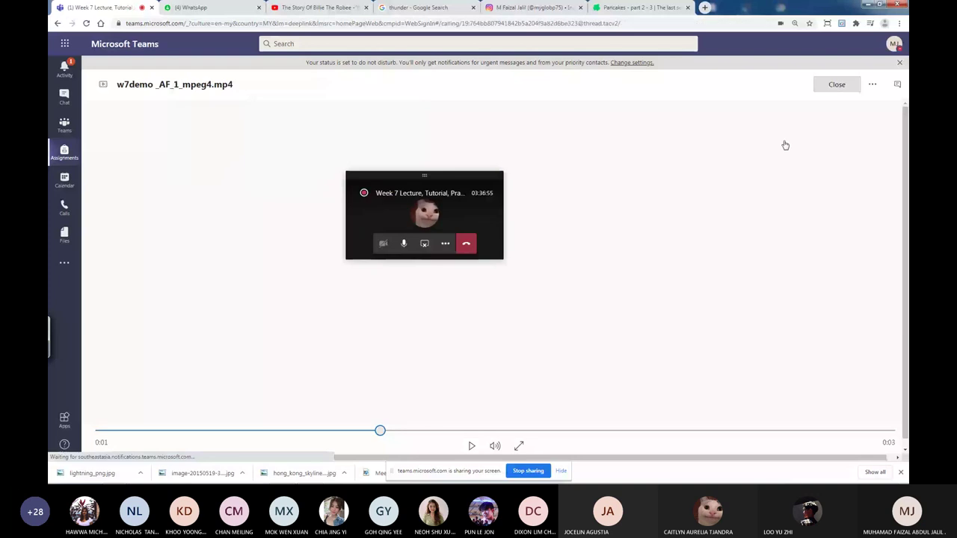
click(836, 84)
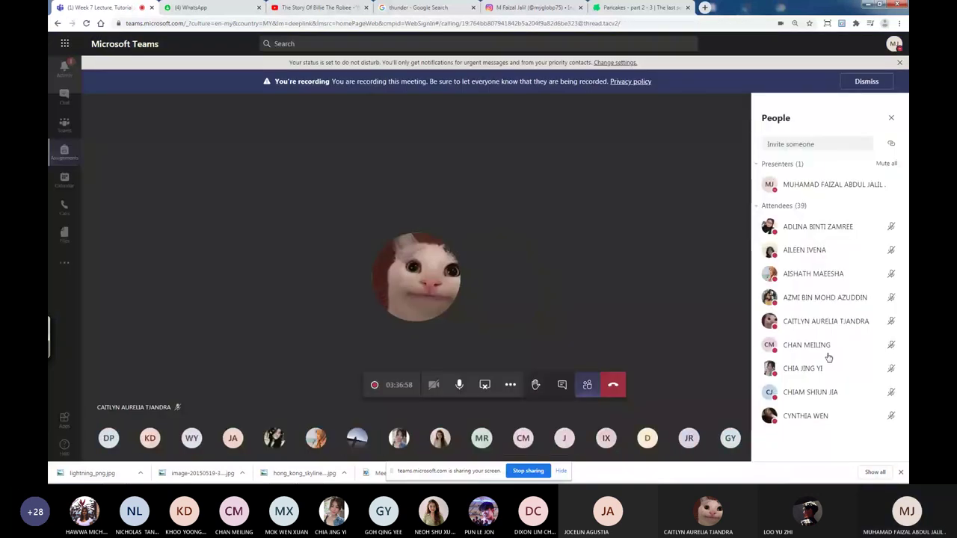
Download the w7demo _AF_1_mpeg4.mp4 attachment from the General channel's posts and save it to the desktop.
click(559, 386)
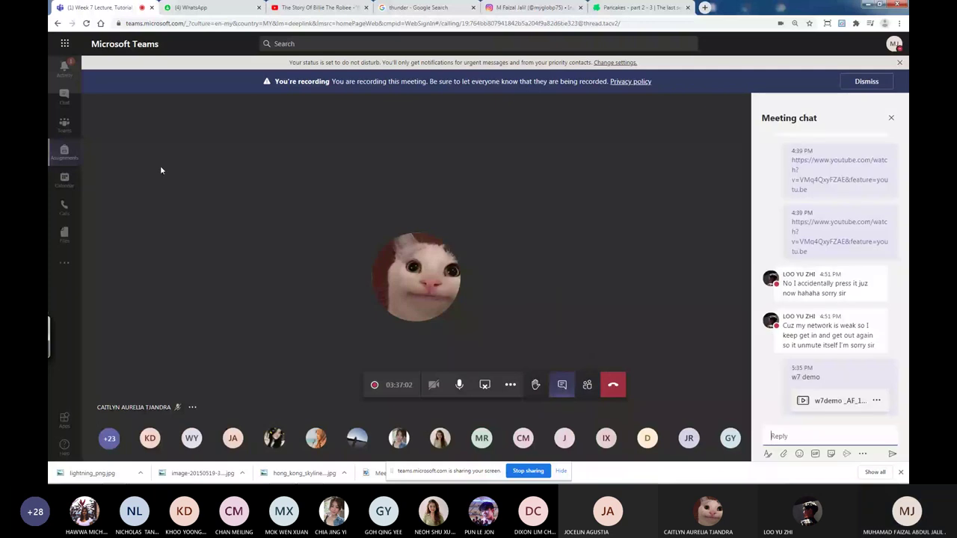
click(65, 71)
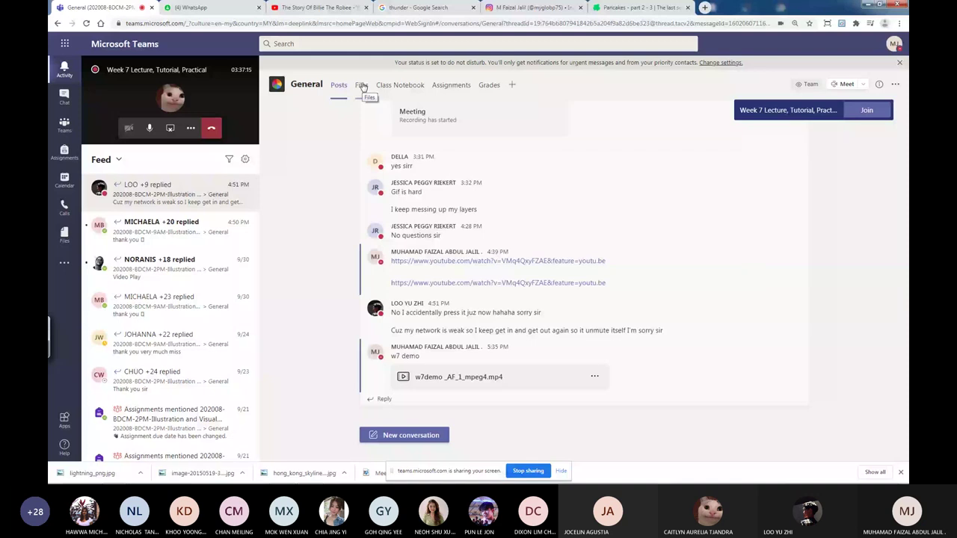
click(593, 378)
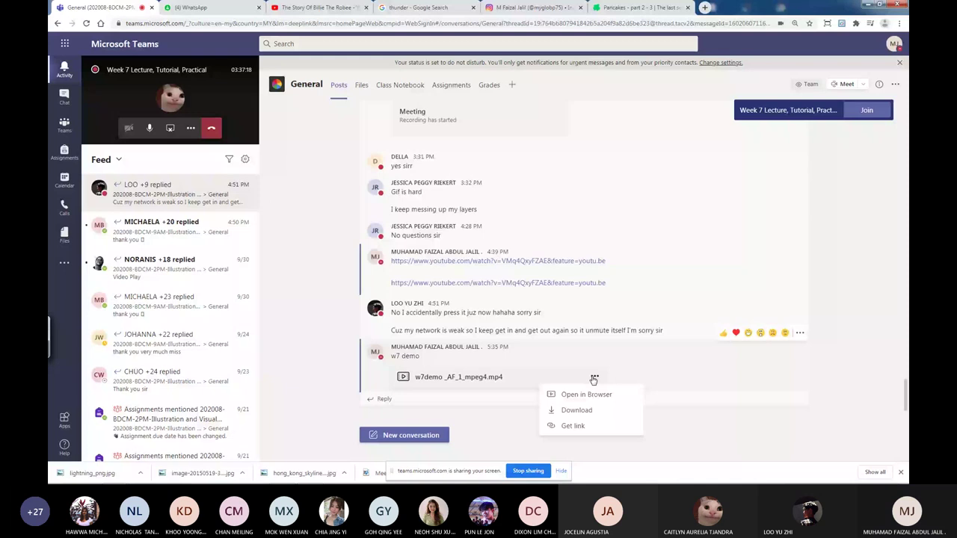
click(583, 411)
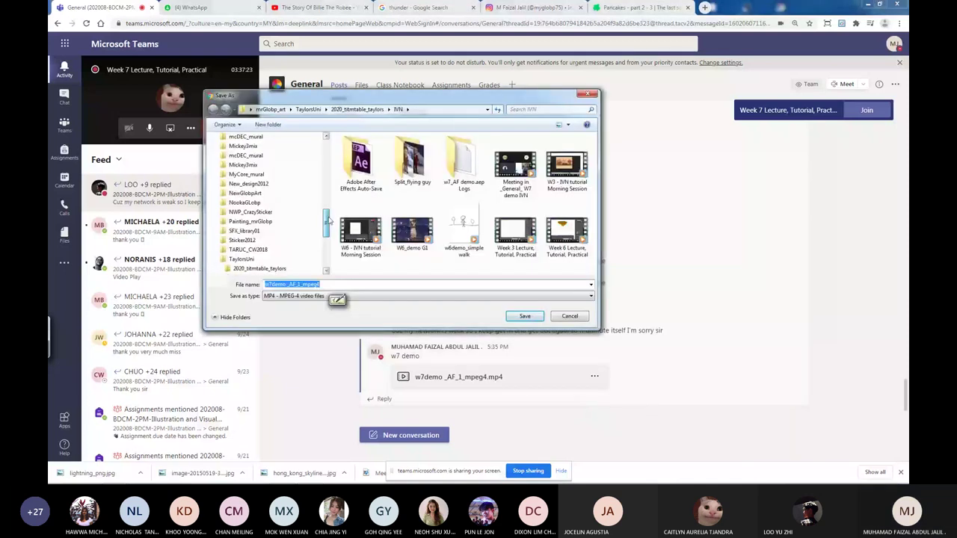
drag(326, 219, 326, 144)
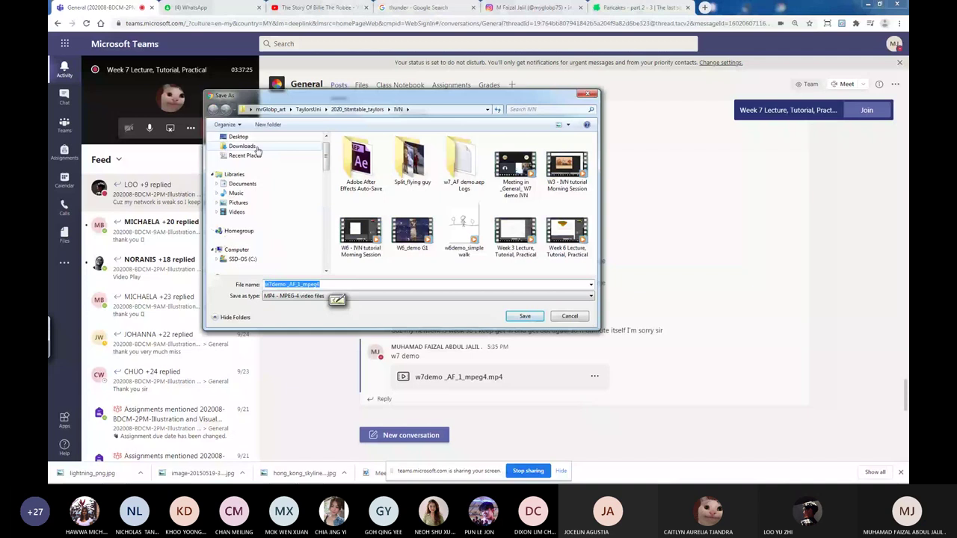
click(238, 137)
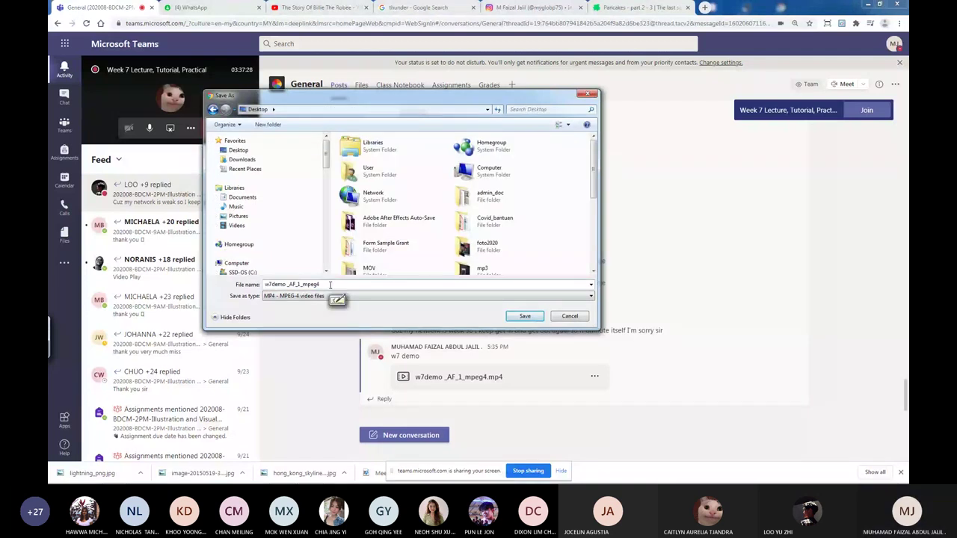
click(534, 317)
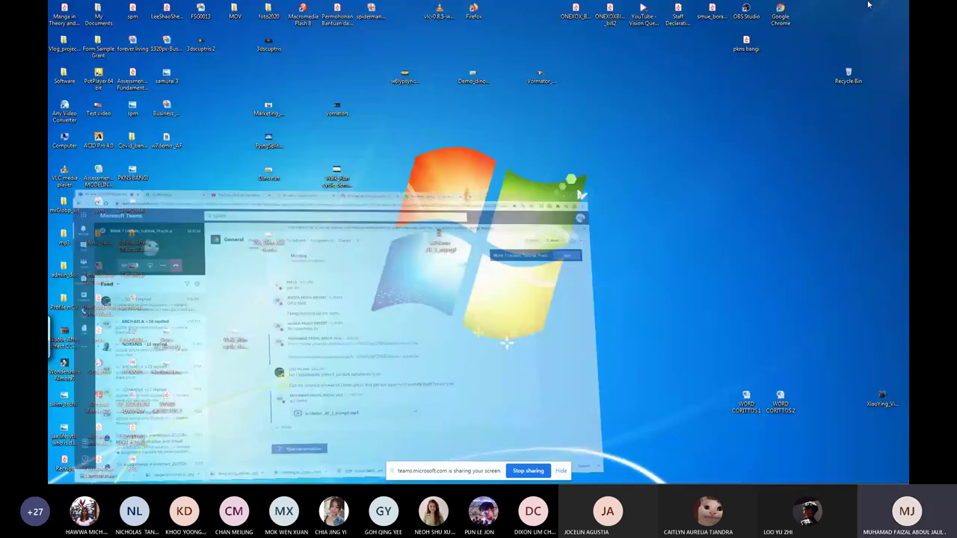
Play the downloaded w7demo _AF_1_mpeg4 clip from the desktop and close the player.
click(908, 483)
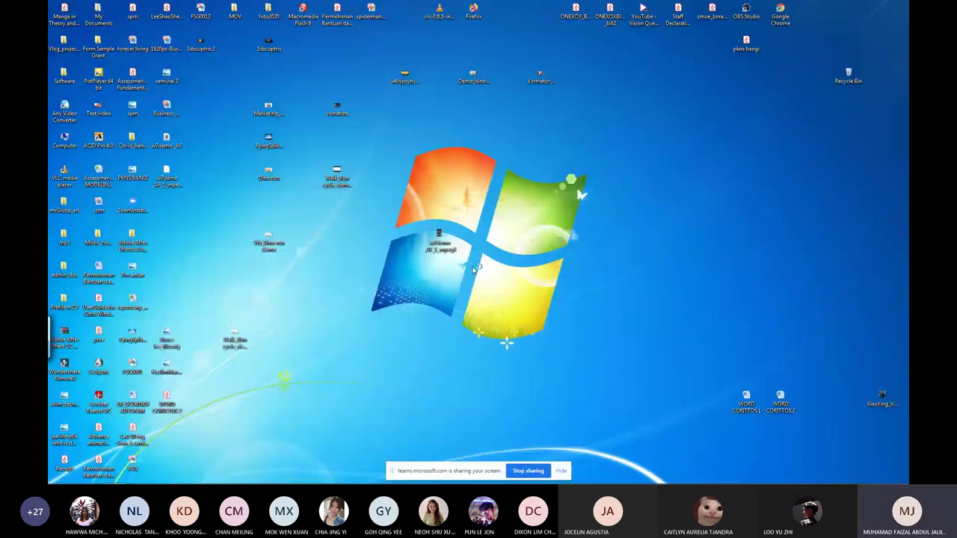
double_click(172, 185)
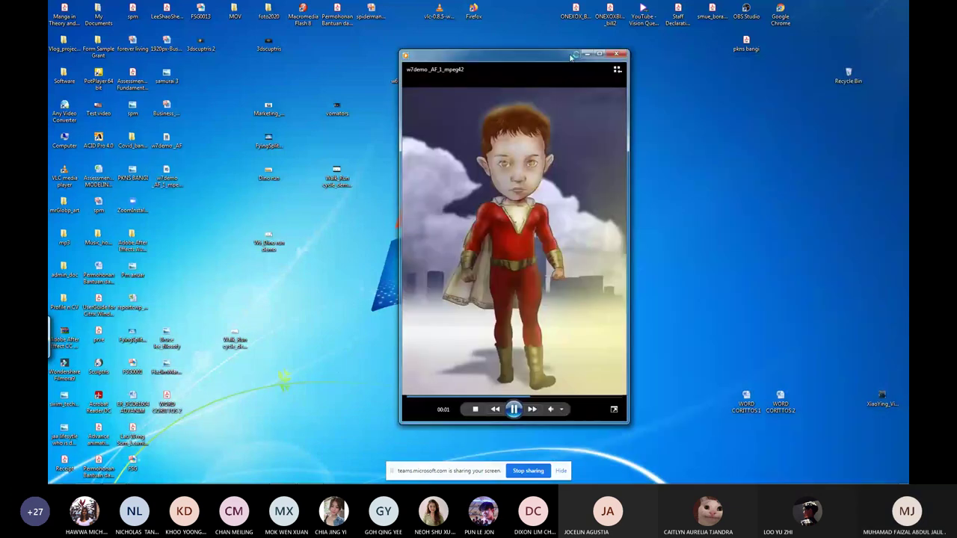
drag(571, 56, 525, 52)
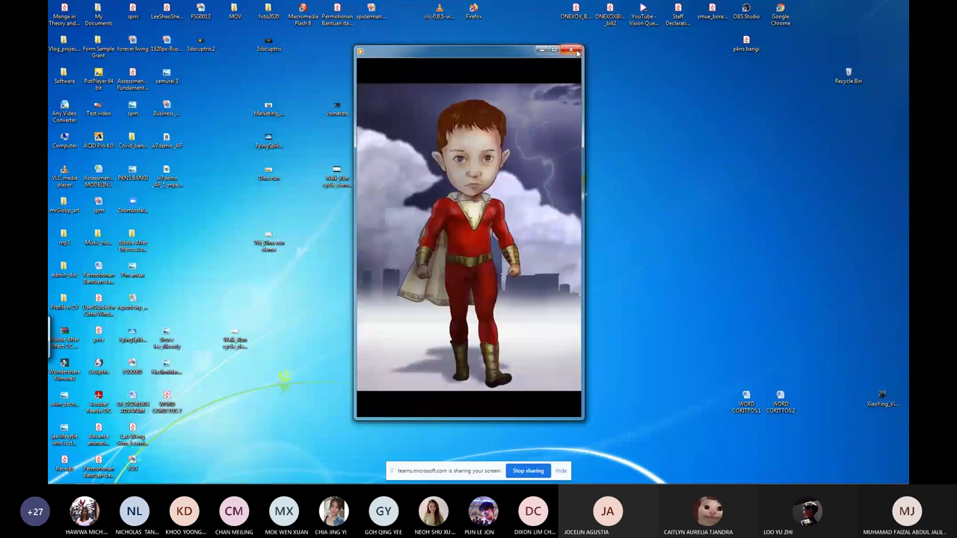
click(577, 50)
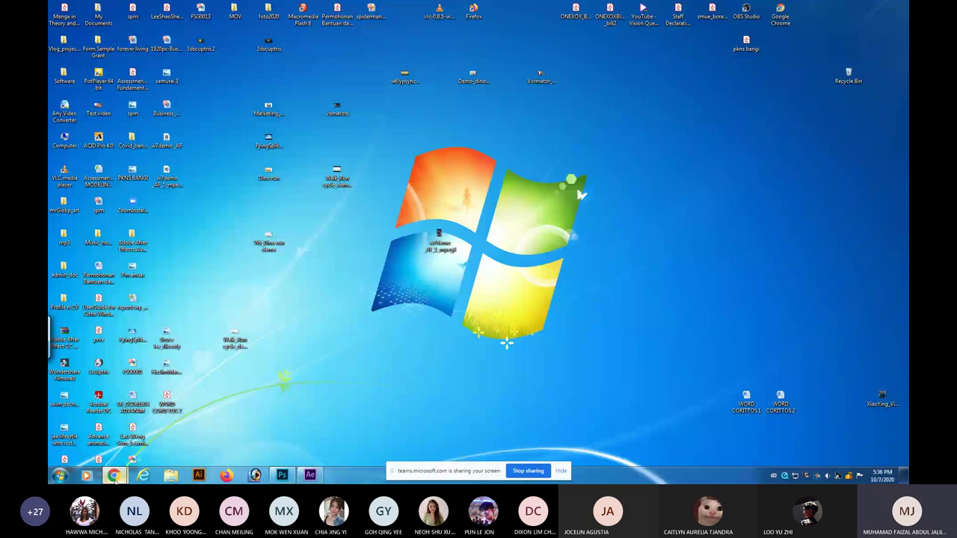
Switch back to Microsoft Teams, check the replies under the w7 demo post, and return to the meeting with its chat shown.
mouse_move(114, 476)
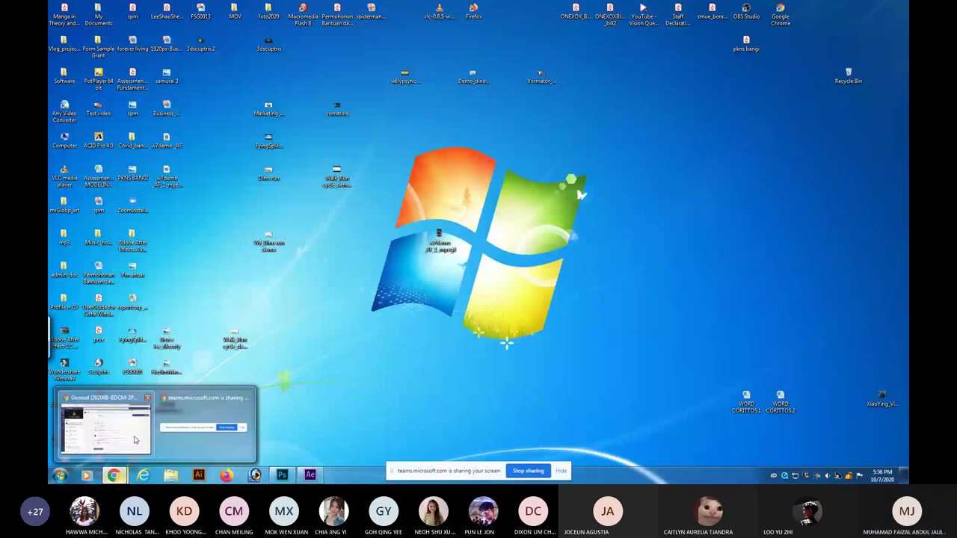
click(135, 439)
scroll(496, 362, down, 1)
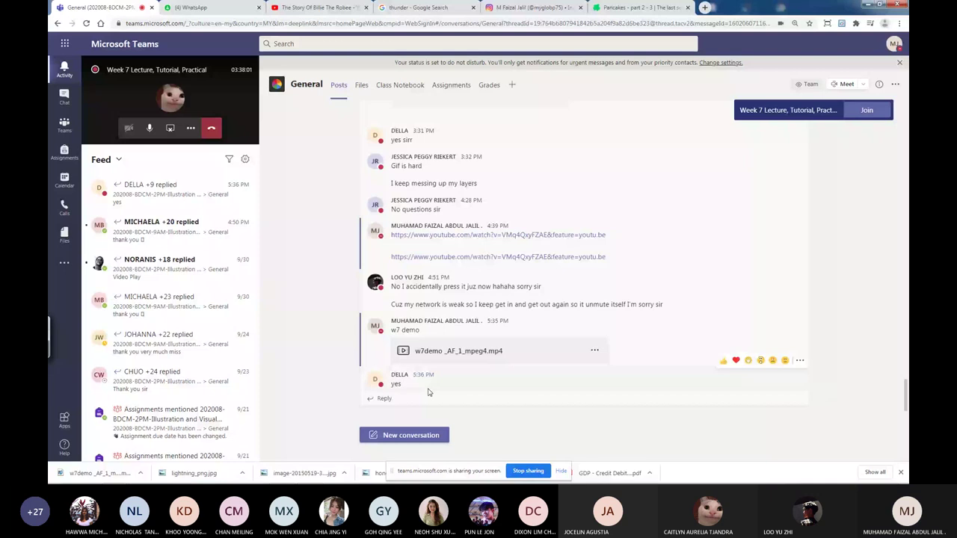
click(218, 108)
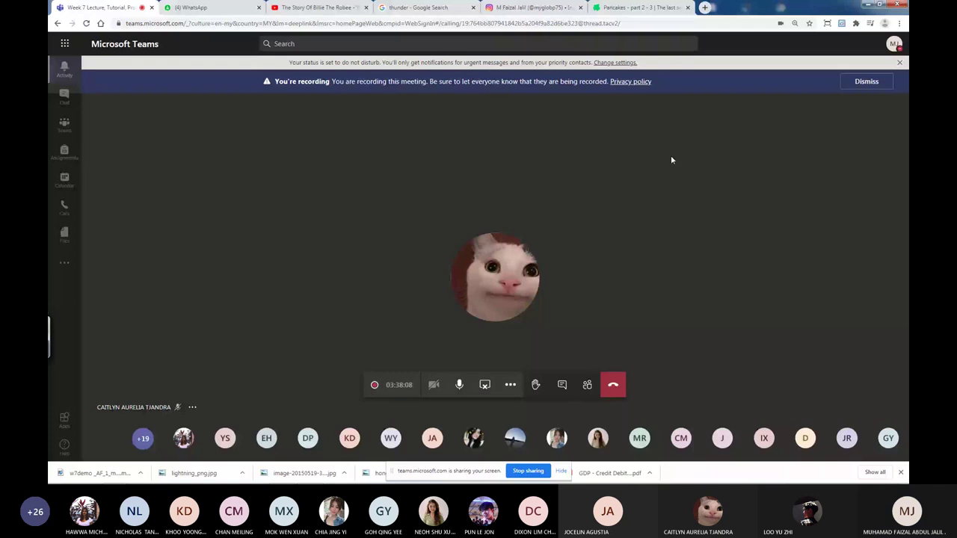
click(564, 385)
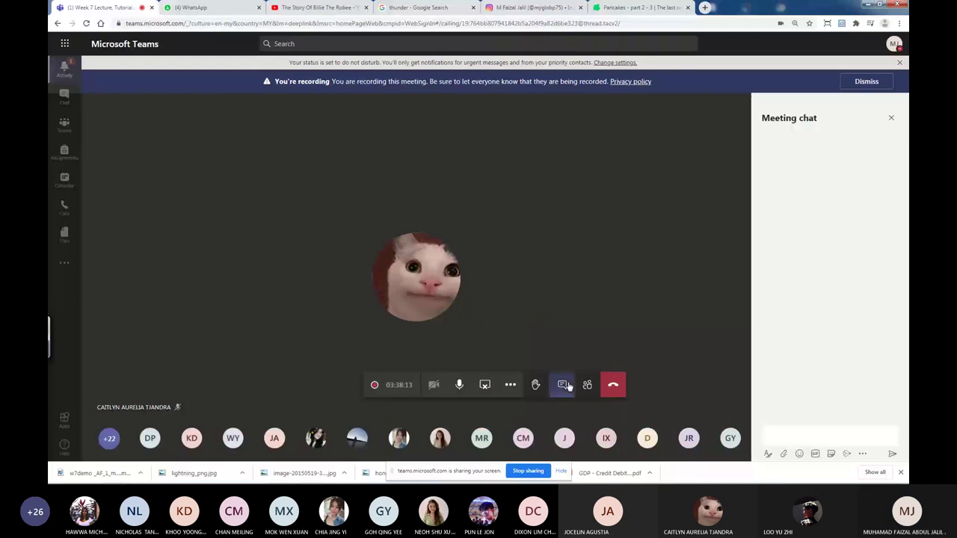
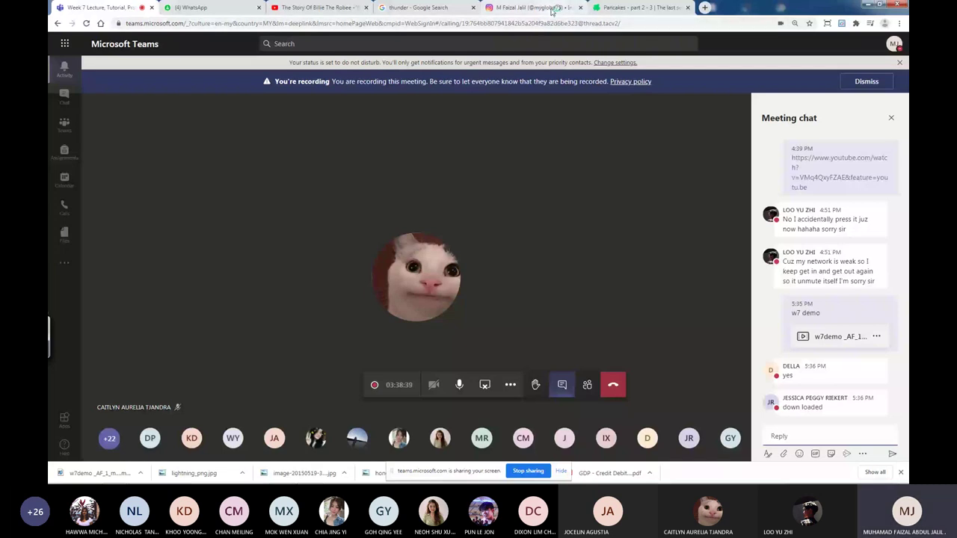
Switch to YouTube and search for "motion comics".
click(305, 11)
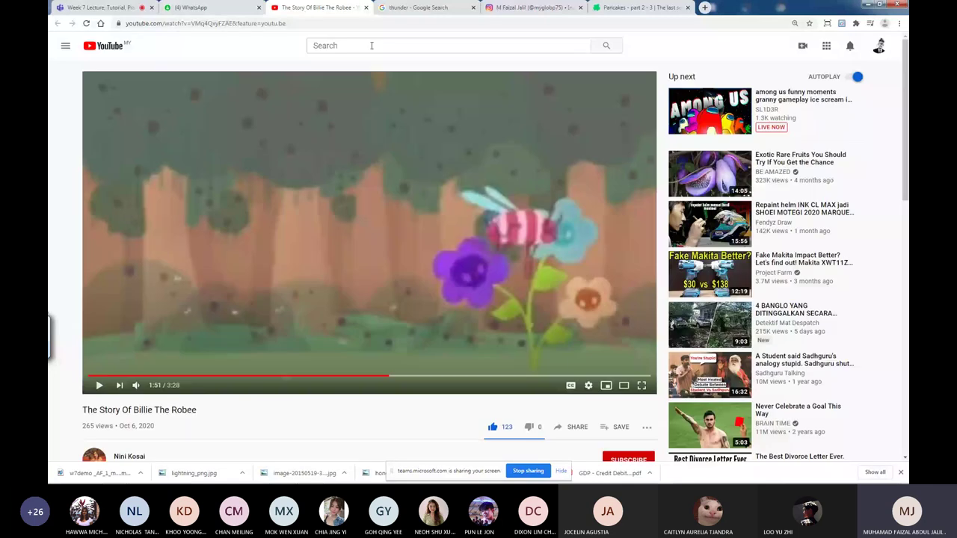
text(mpl)
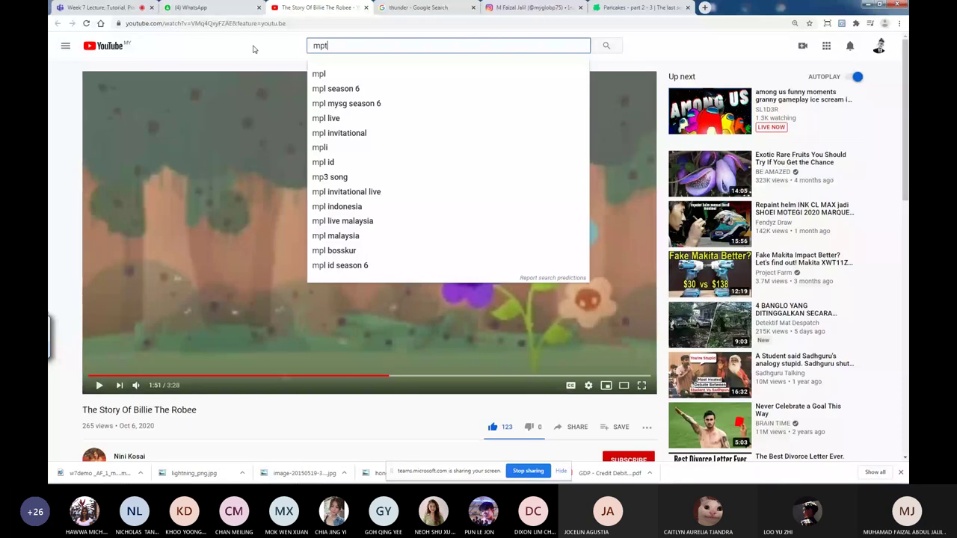
key(BackSpace)
key(BackSpace)
text(oti)
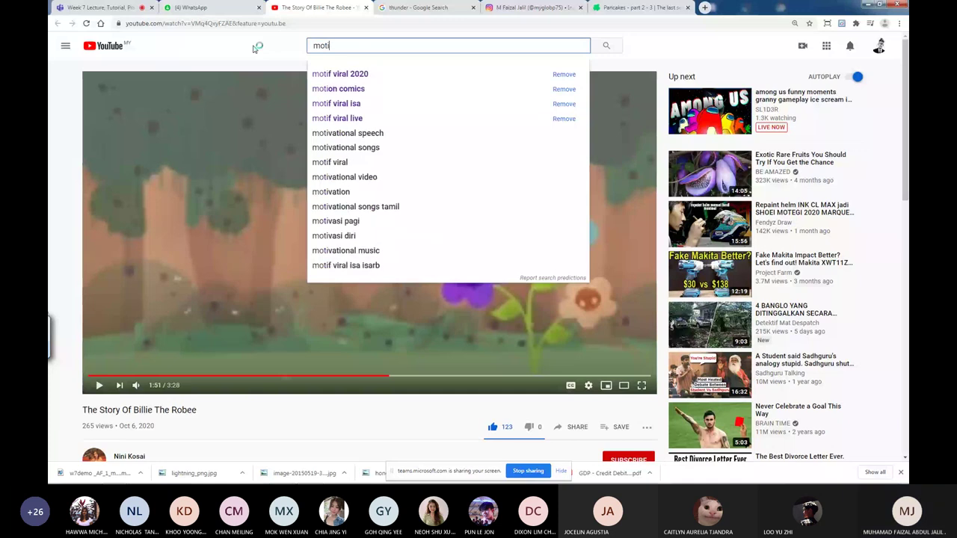
text(on comic)
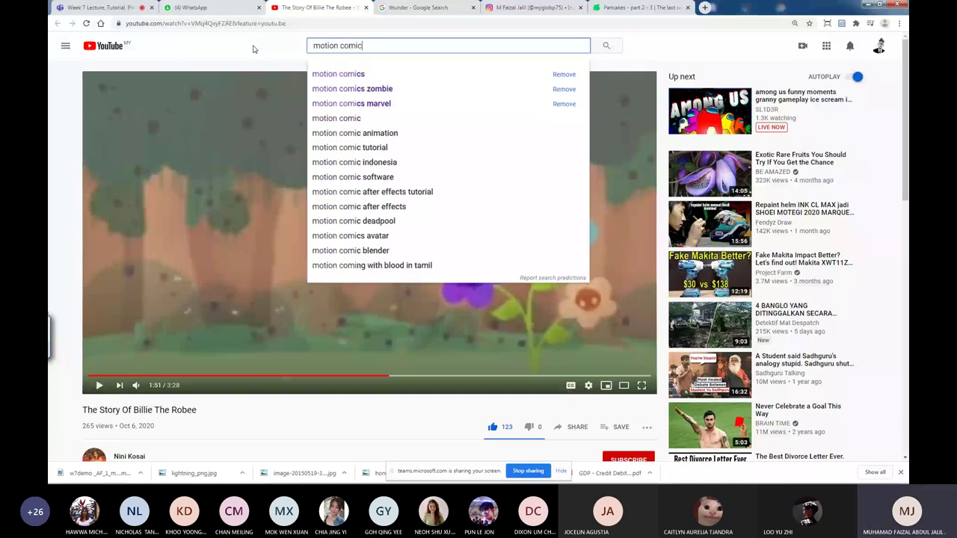
text(s)
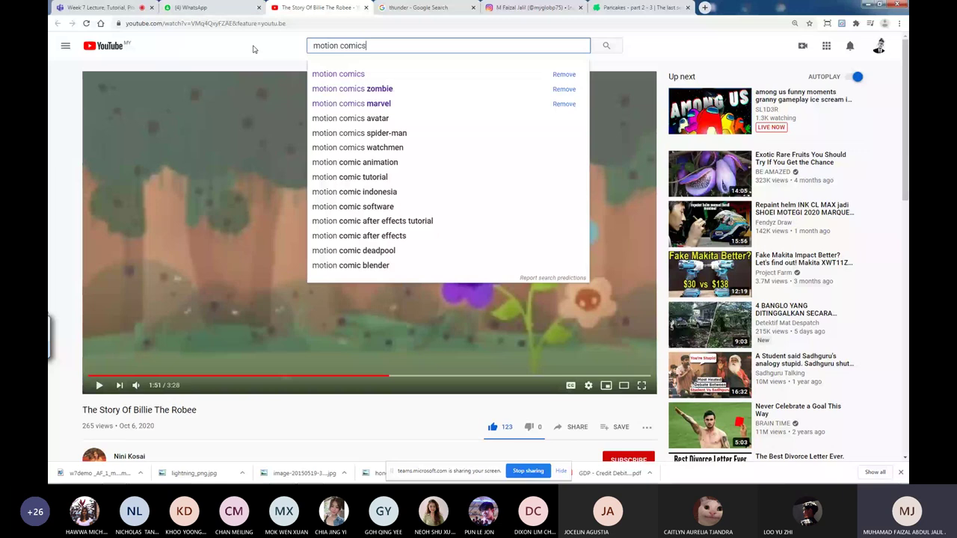
key(Return)
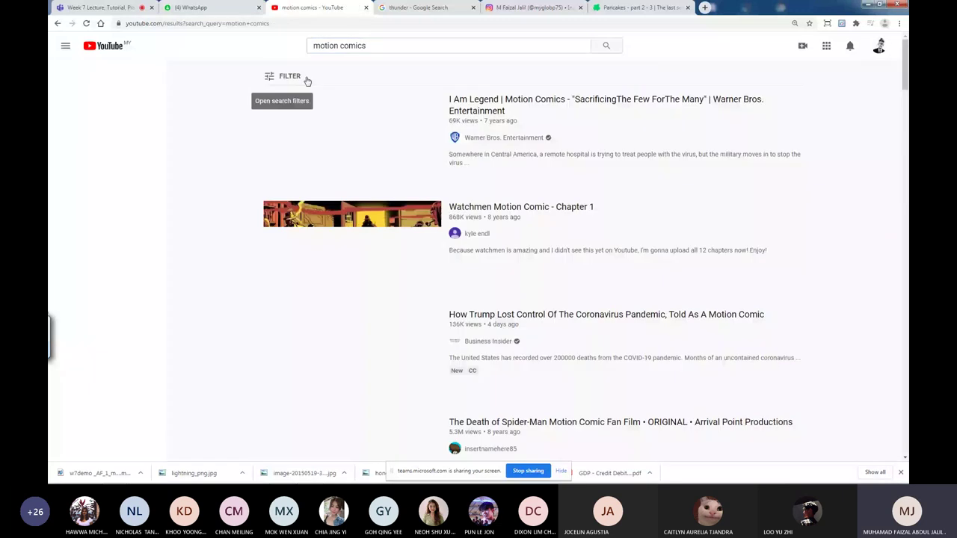
Browse the motion comics search results for example videos.
mouse_move(381, 142)
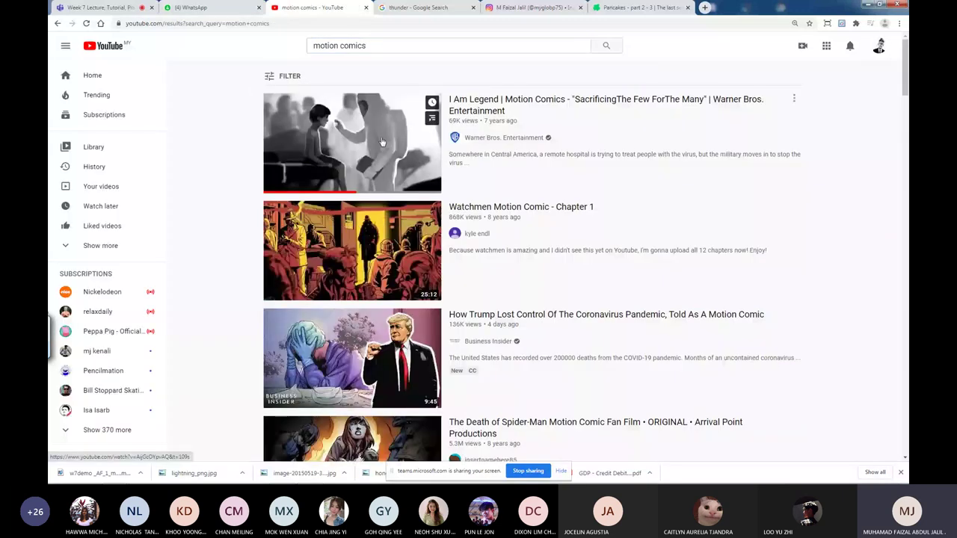
scroll(381, 142, down, 8)
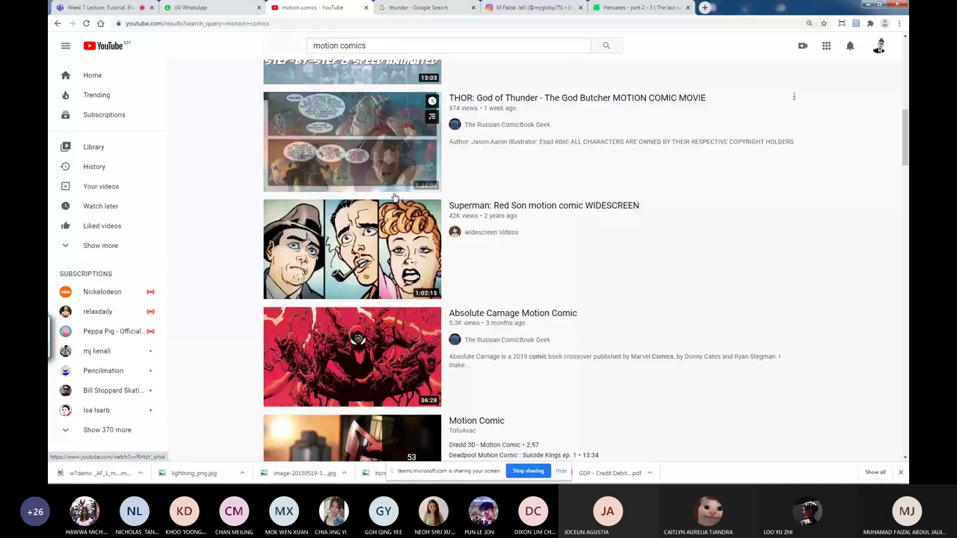
scroll(394, 196, down, 5)
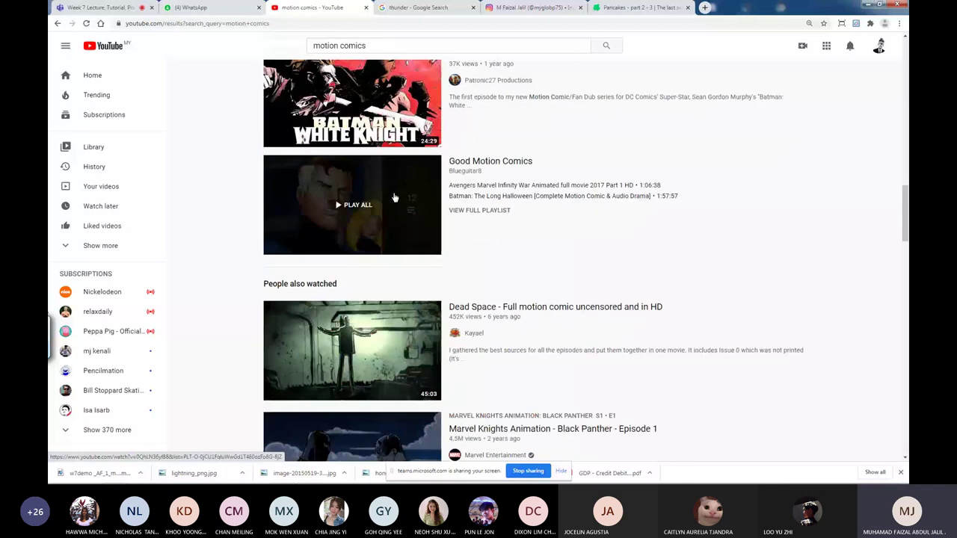
scroll(395, 197, down, 5)
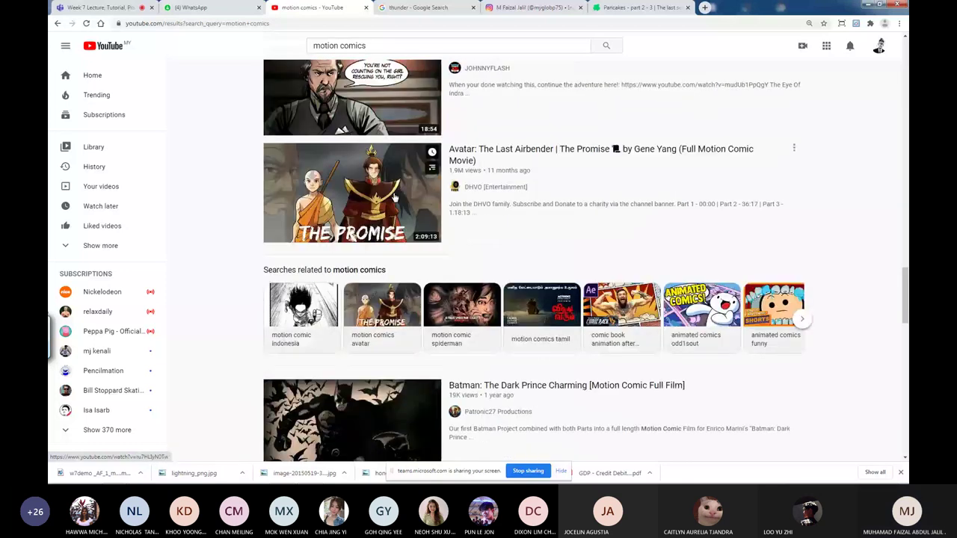
scroll(394, 196, down, 5)
scroll(394, 197, down, 5)
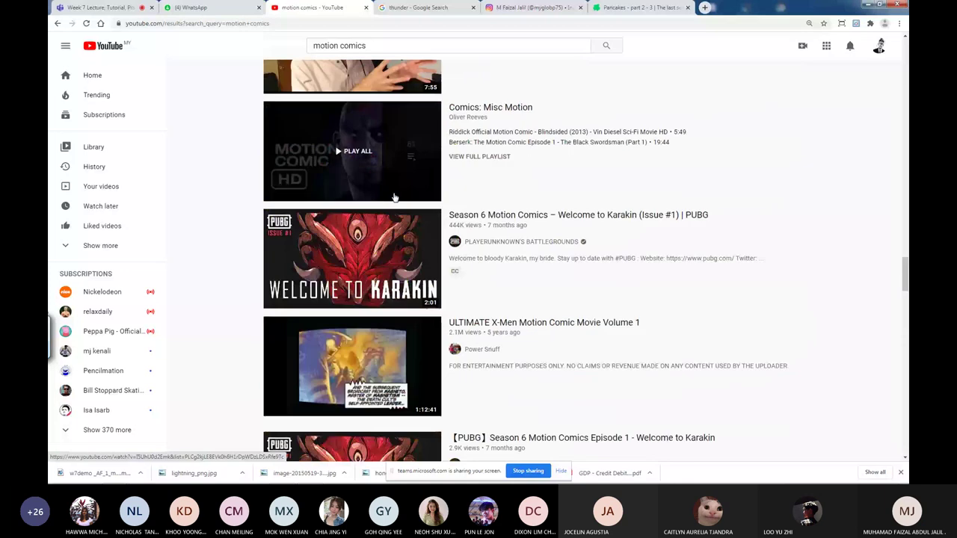
scroll(394, 197, down, 5)
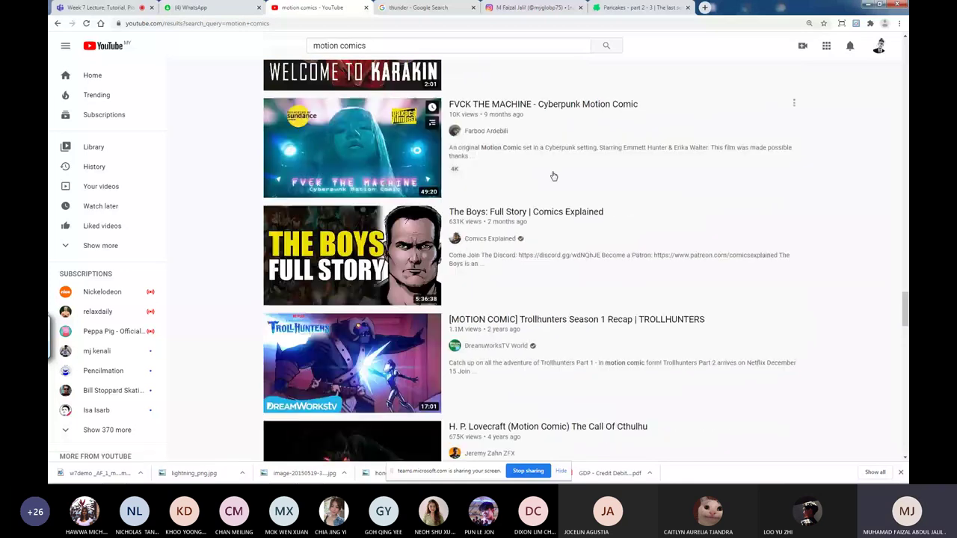
scroll(882, 190, down, 5)
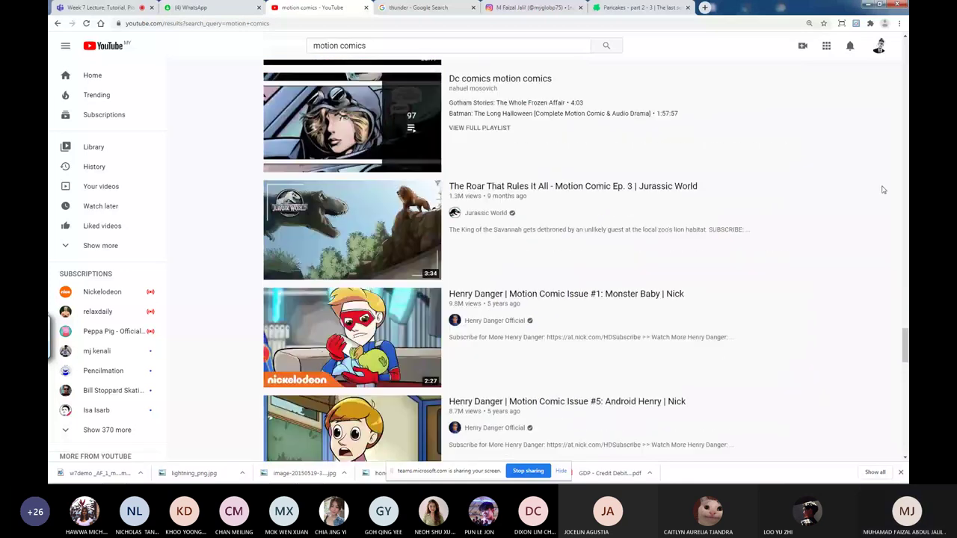
drag(904, 356, 905, 404)
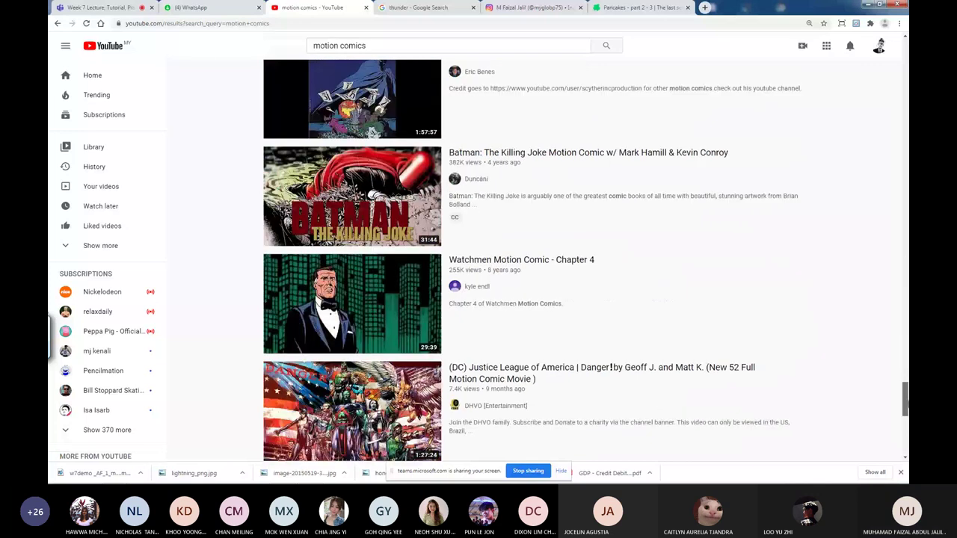
Reload the motion comics results and open the video "Batman: The Dark Prince Charming [Motion Comic Full Film]".
key(F5)
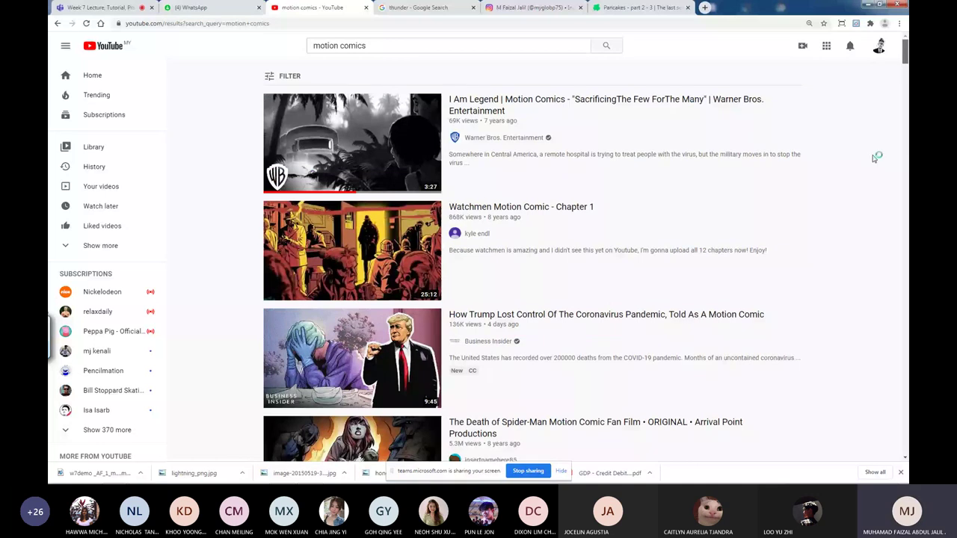
scroll(881, 190, down, 10)
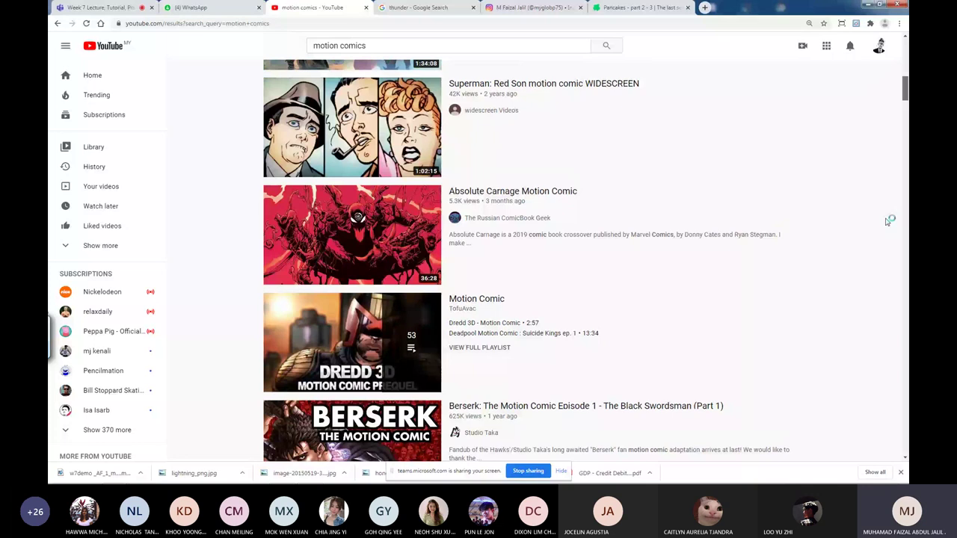
scroll(886, 221, down, 3)
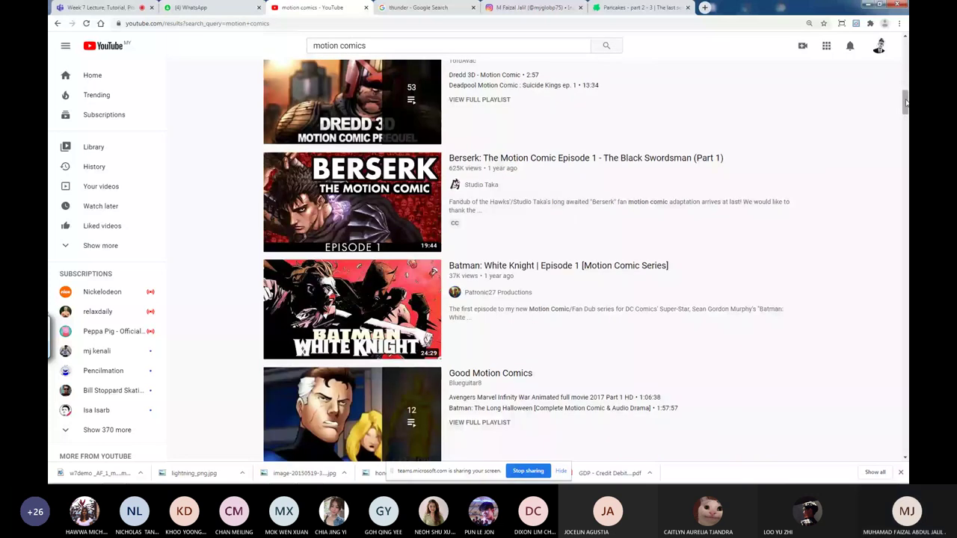
drag(905, 102, 904, 159)
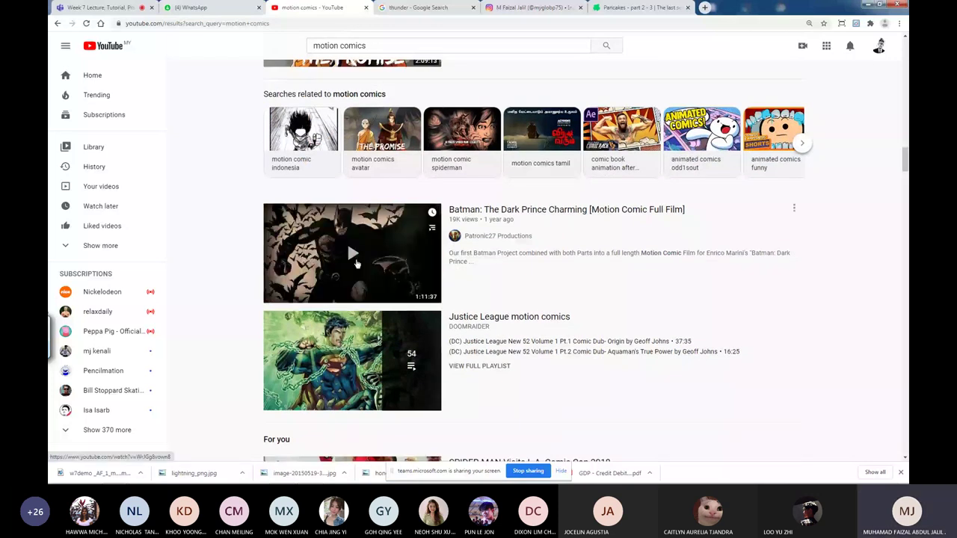
click(399, 259)
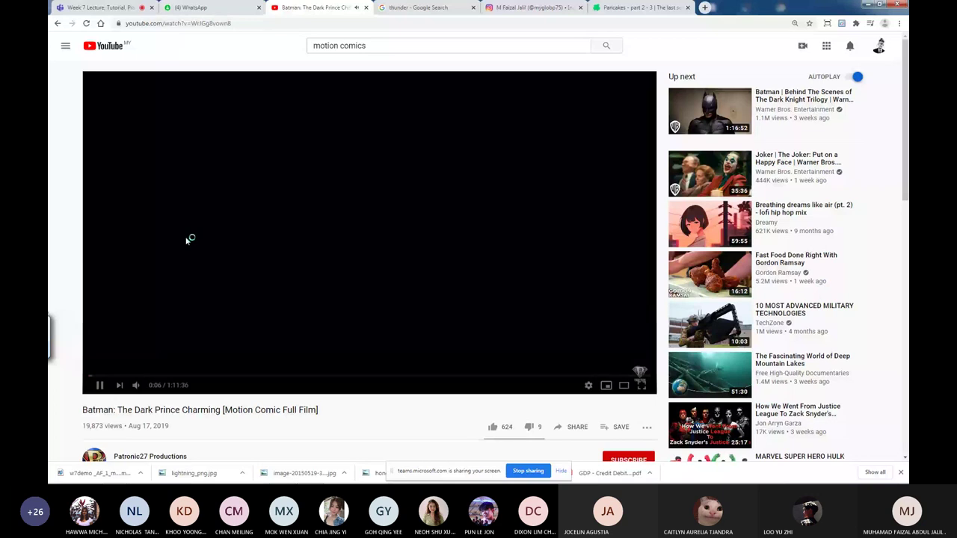
Skim through the Batman motion comic by jumping ahead in stages to about the 30-minute mark.
click(112, 376)
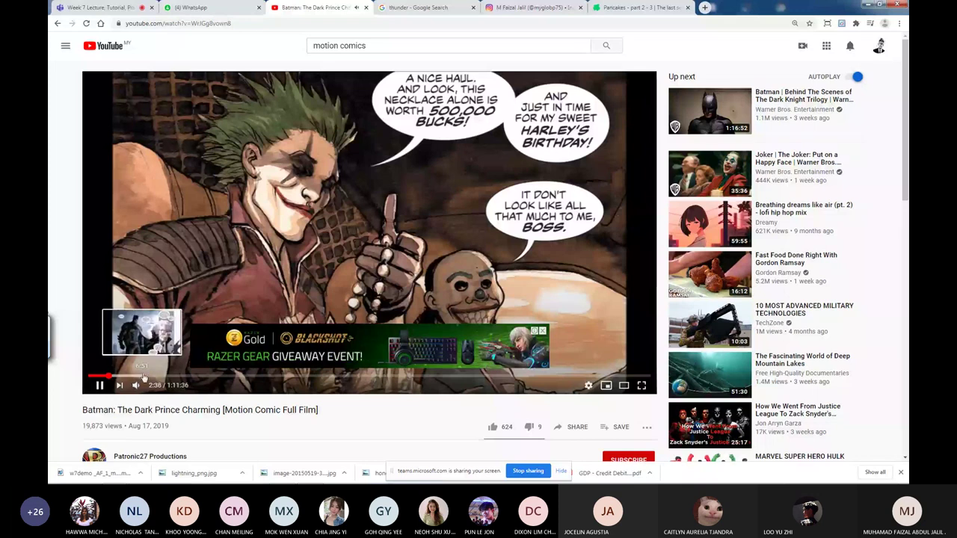
click(143, 376)
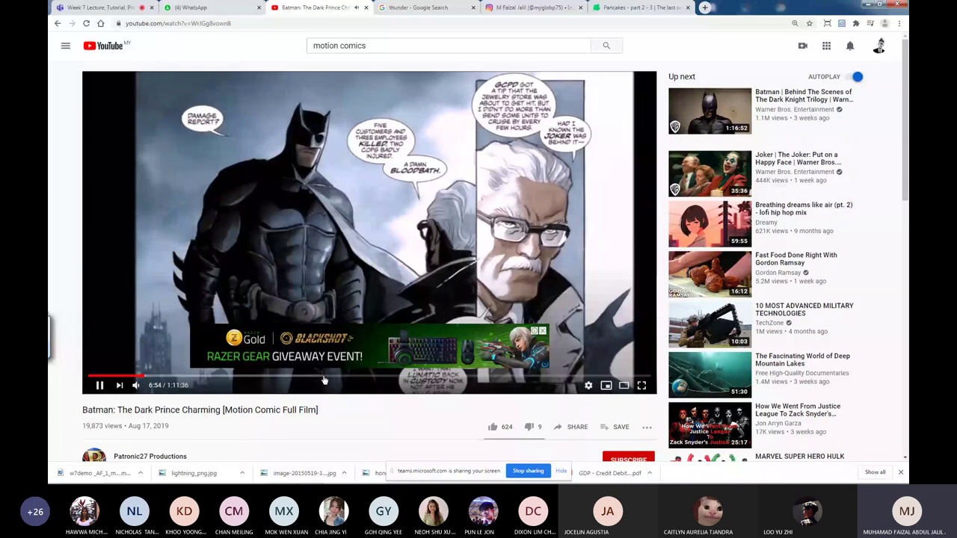
click(324, 377)
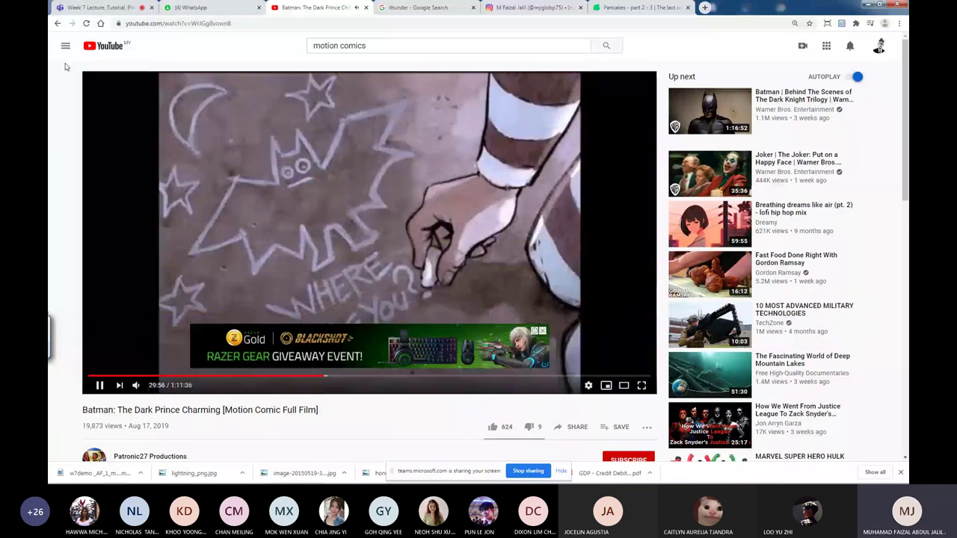
Go back to the motion comics results, open the related search "motion comic indonesia", and play the "See Sakura" motion comic.
key(alt+Left)
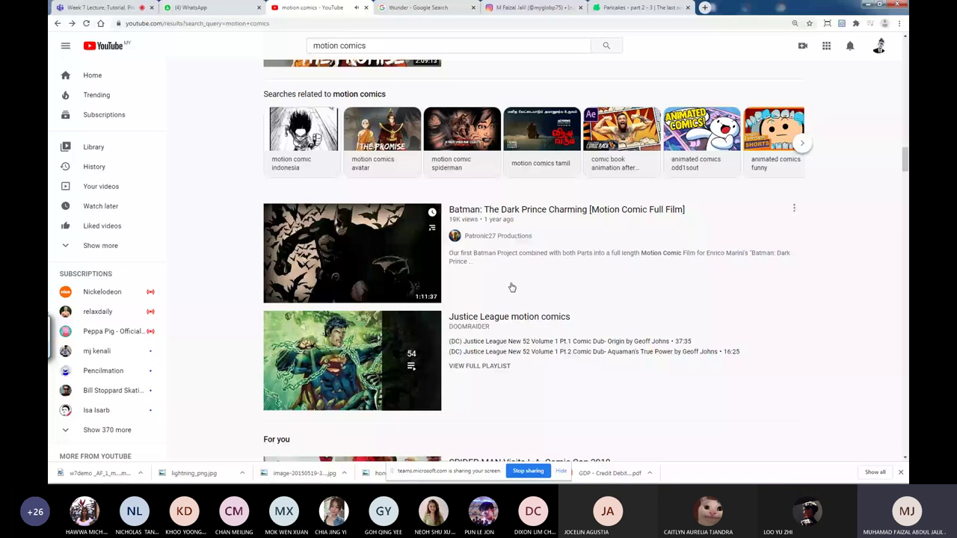
click(316, 128)
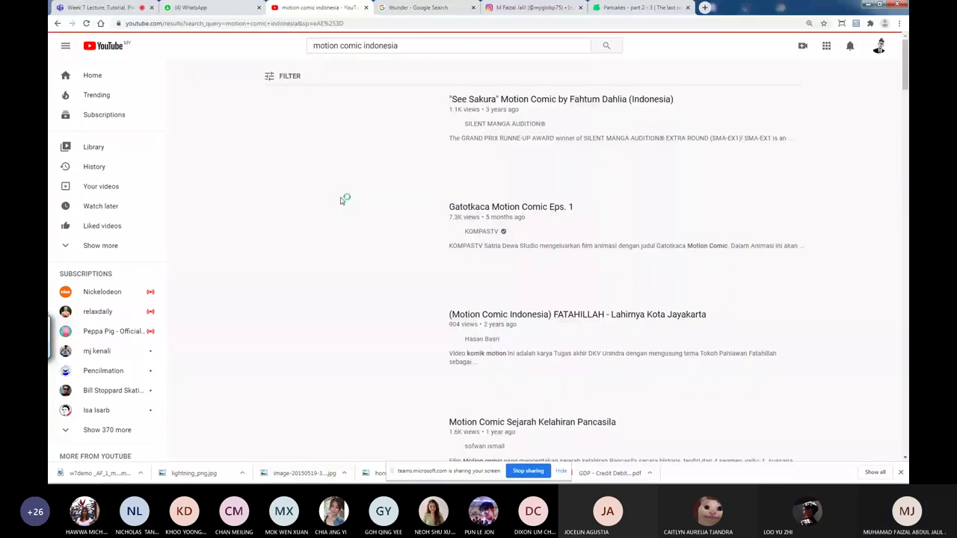
click(475, 138)
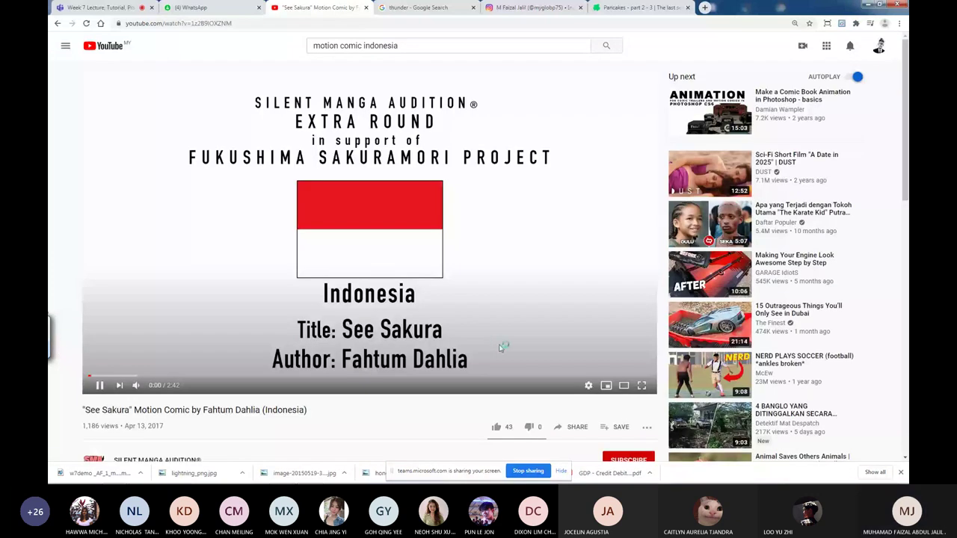
Skim the opening of the "See Sakura" video, then return to its title scene at about 0:07.
click(136, 376)
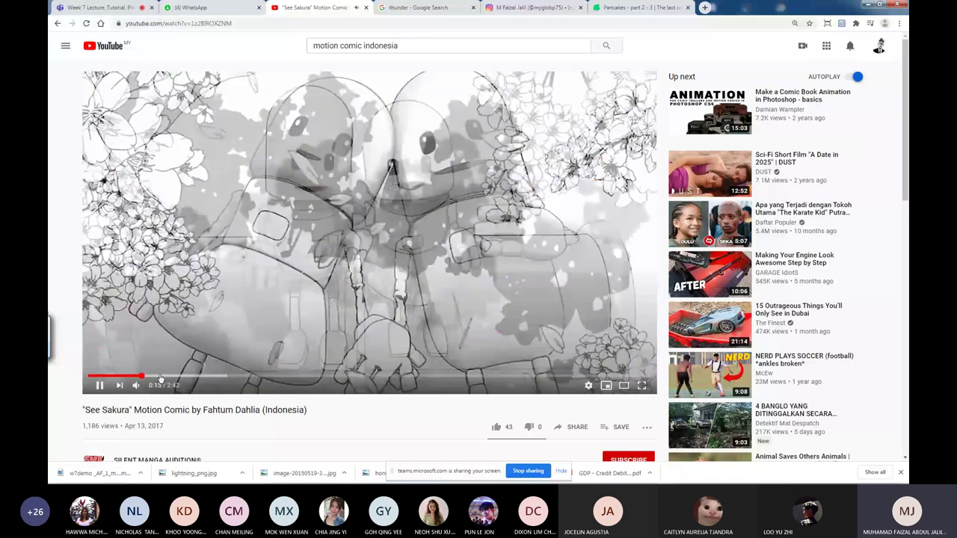
click(160, 378)
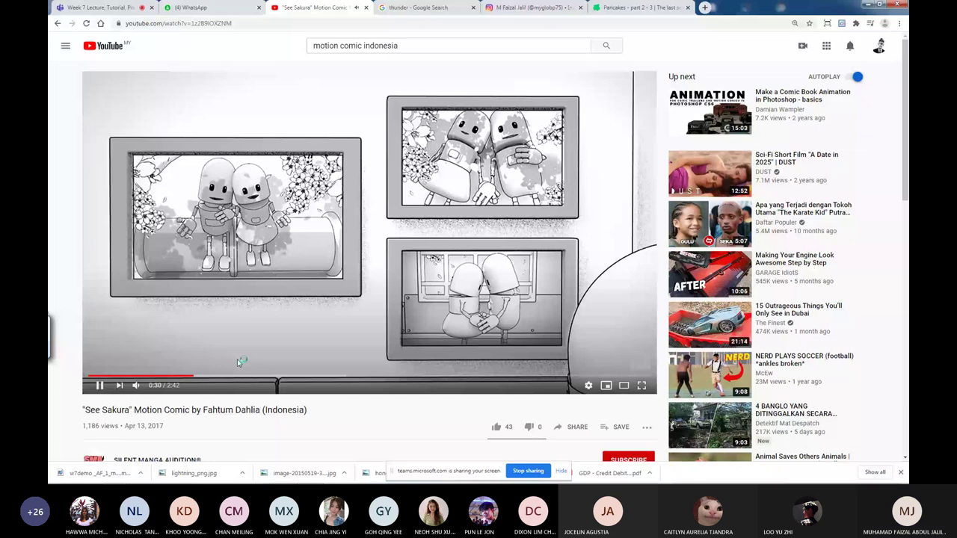
click(112, 376)
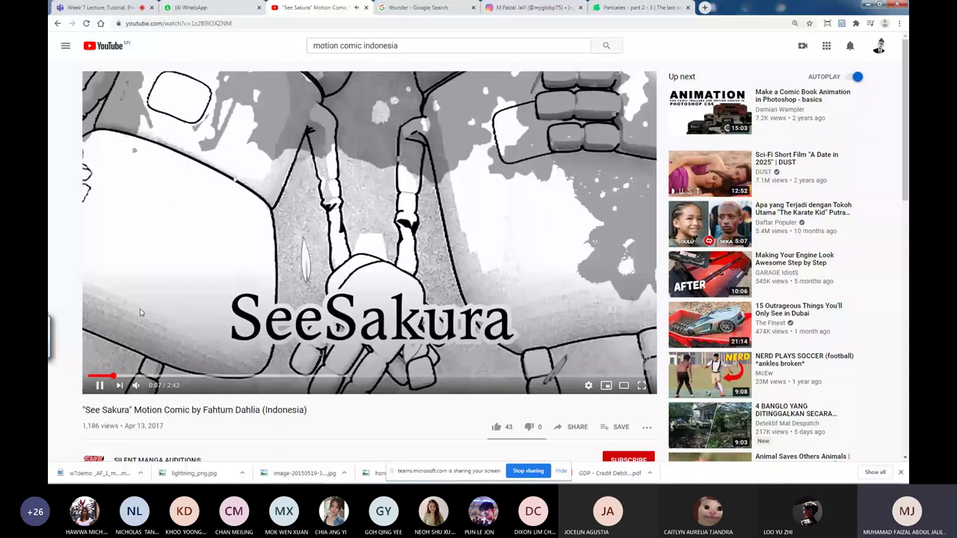
Switch to Microsoft Teams and post the "See Sakura" YouTube link in the meeting chat.
key(ctrl+1)
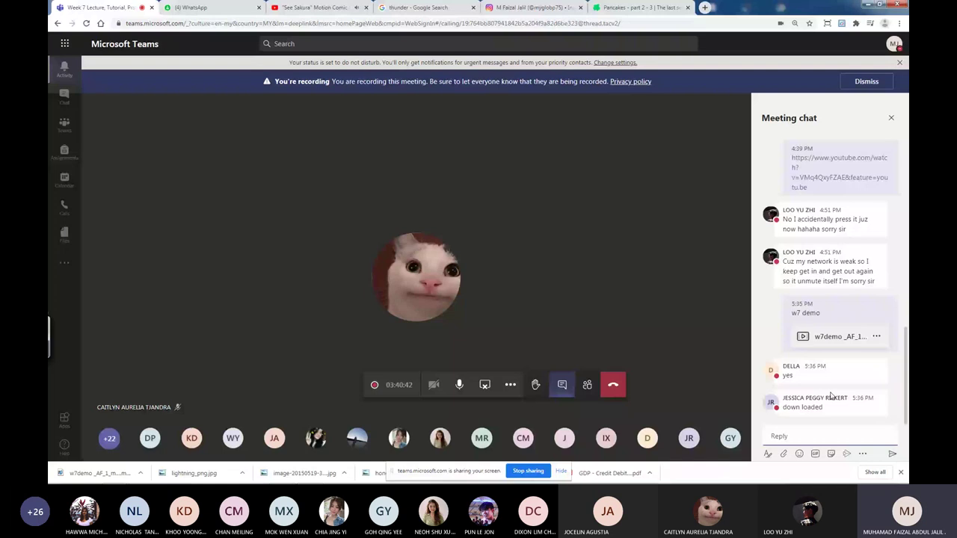
text(https://www.youtube.com/watch?v=1z289tOXZNM)
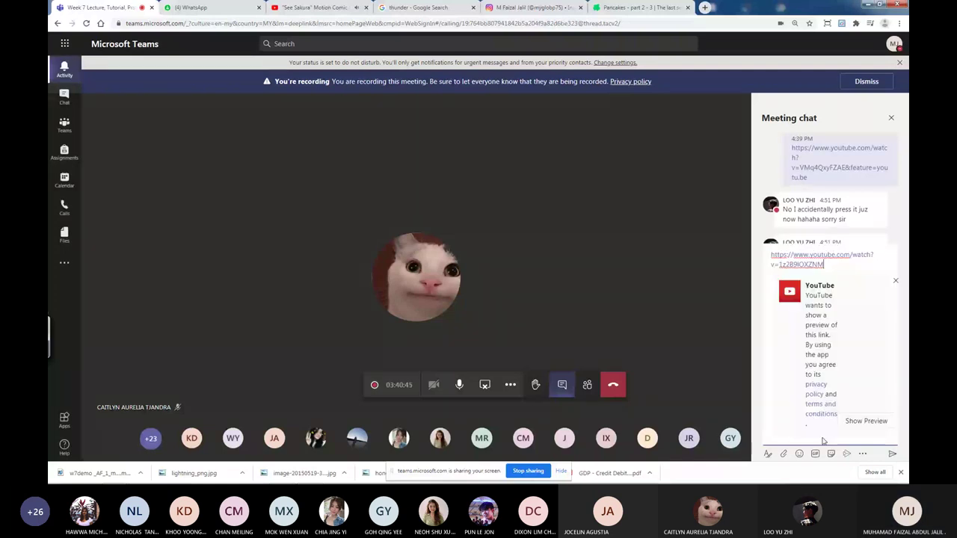
key(Return)
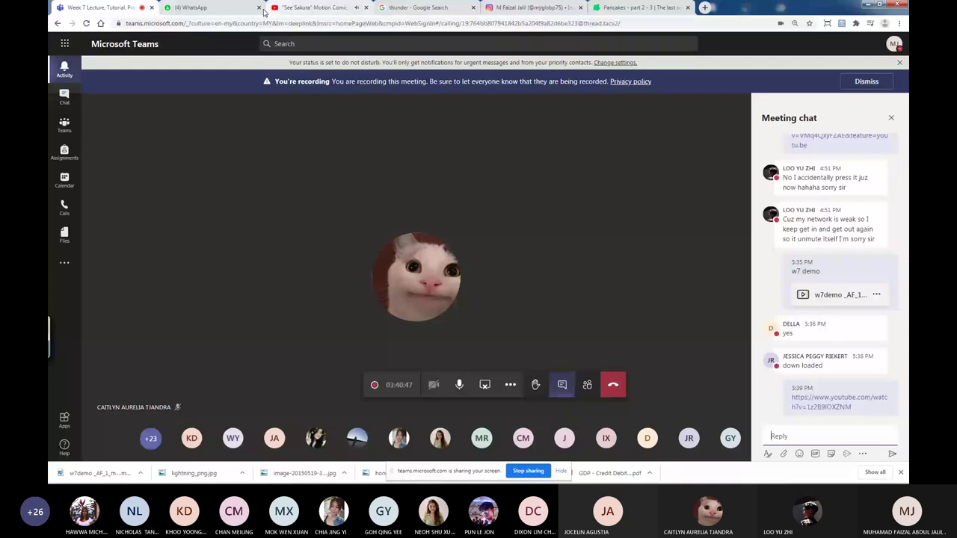
Switch back to YouTube and skip the "See Sakura" video to the scene at about 1:00.
click(348, 8)
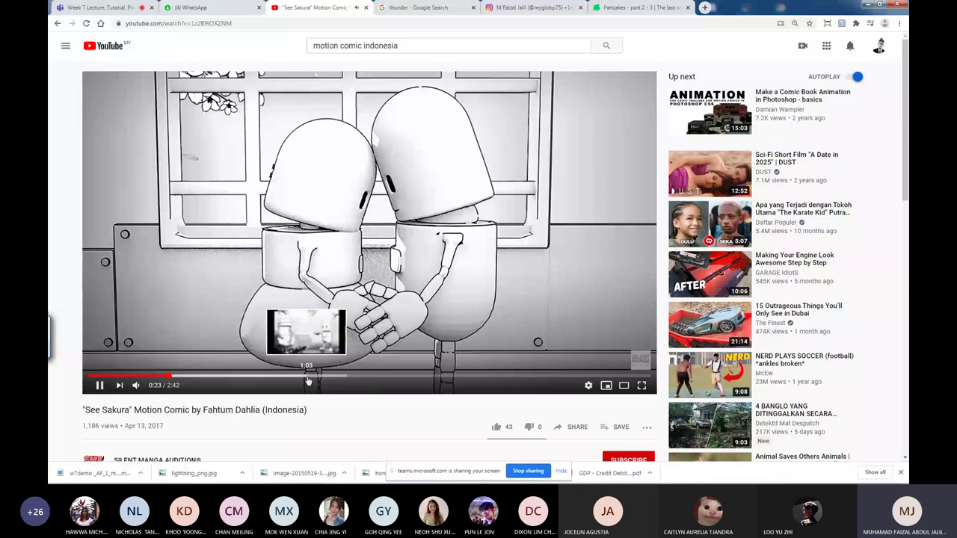
click(307, 376)
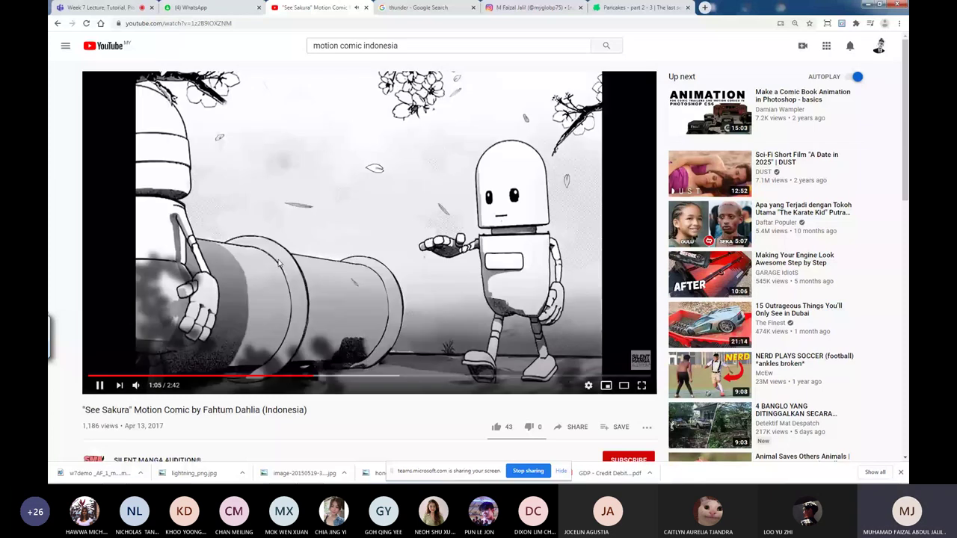
click(299, 379)
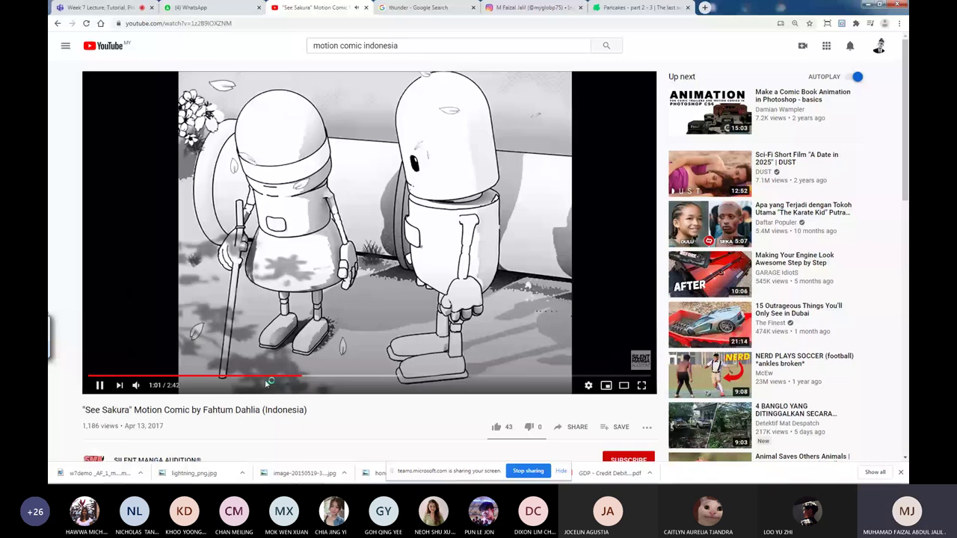
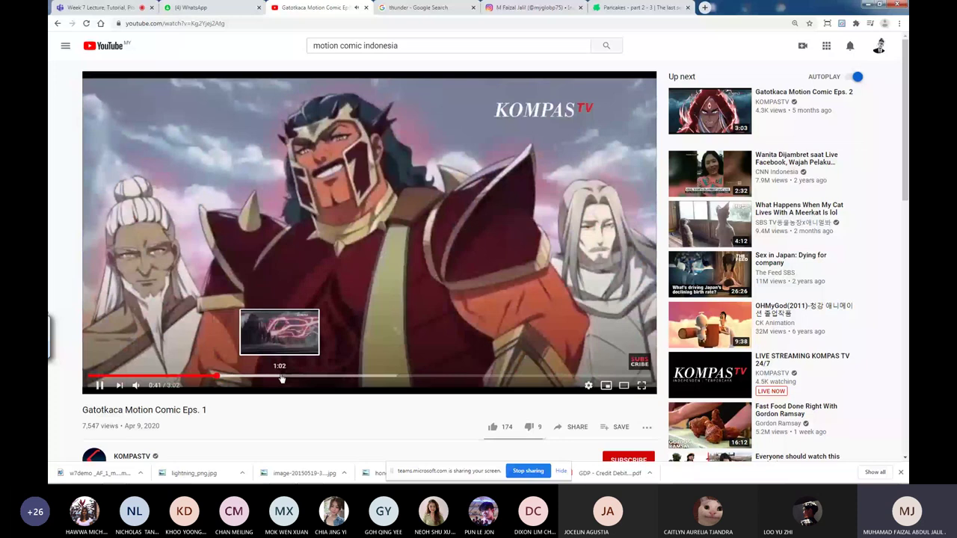
Skim the Gatotkaca Motion Comic Eps. 1 video in stages to about 2:32, then go back to about 1:28.
click(353, 376)
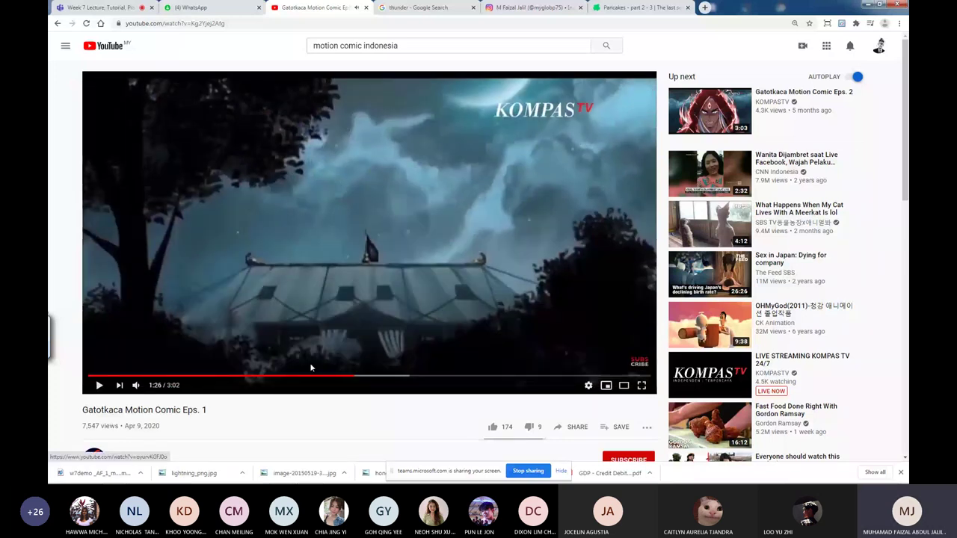
click(403, 377)
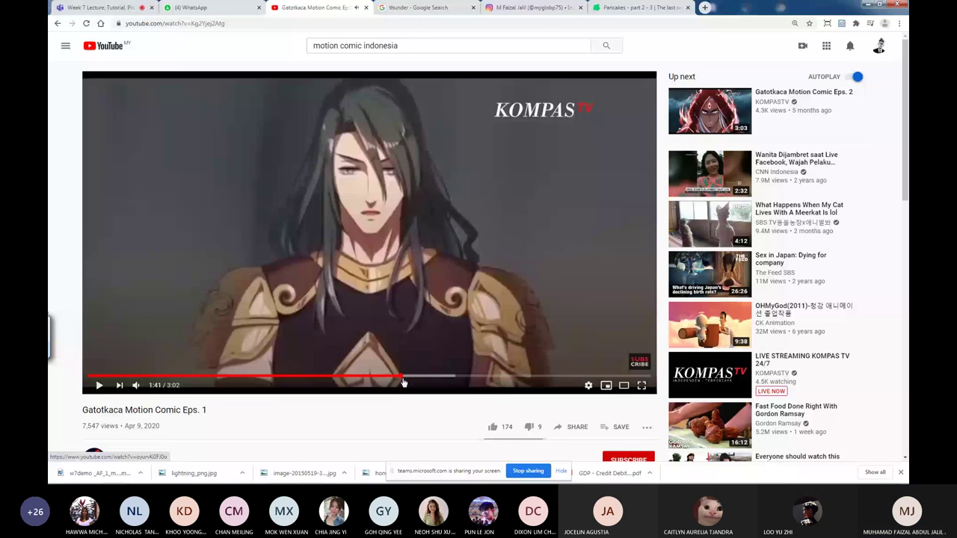
click(452, 377)
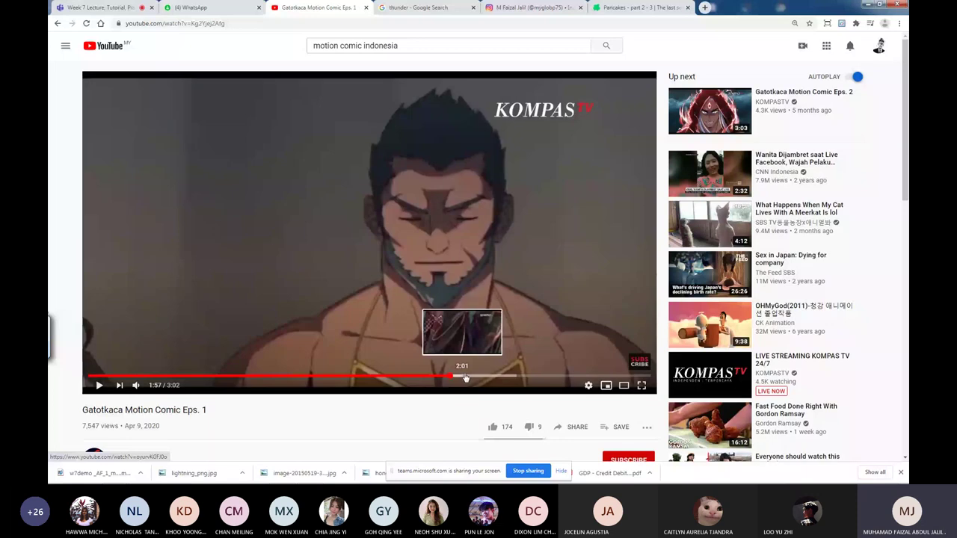
click(503, 377)
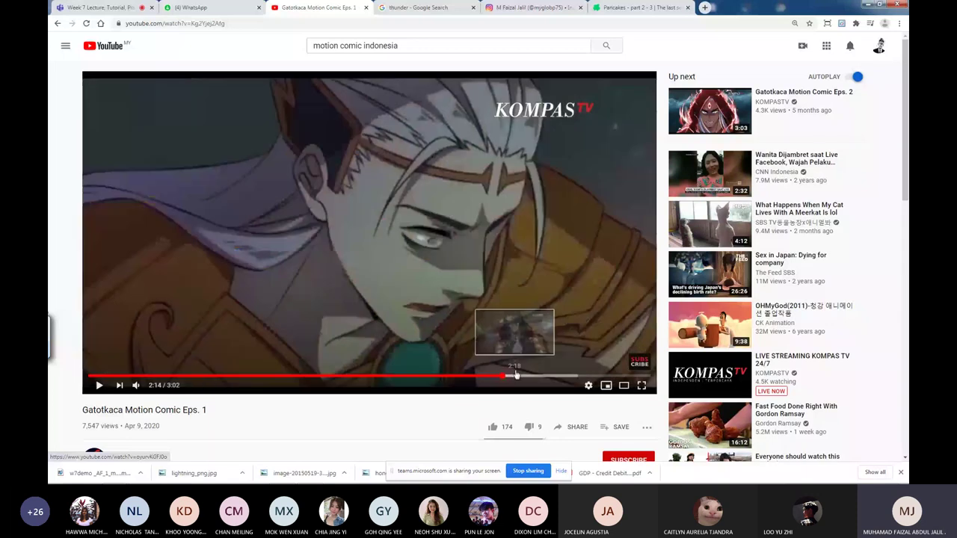
click(558, 377)
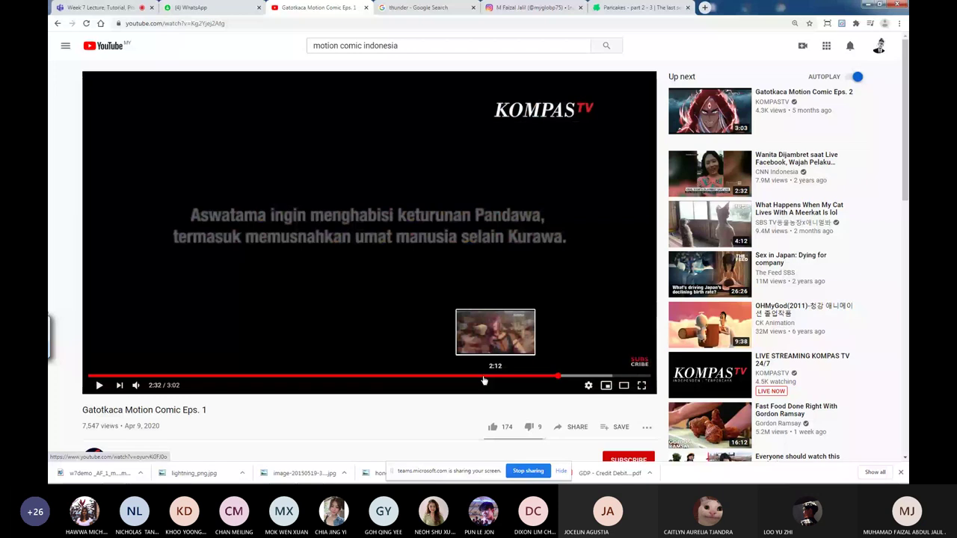
click(361, 376)
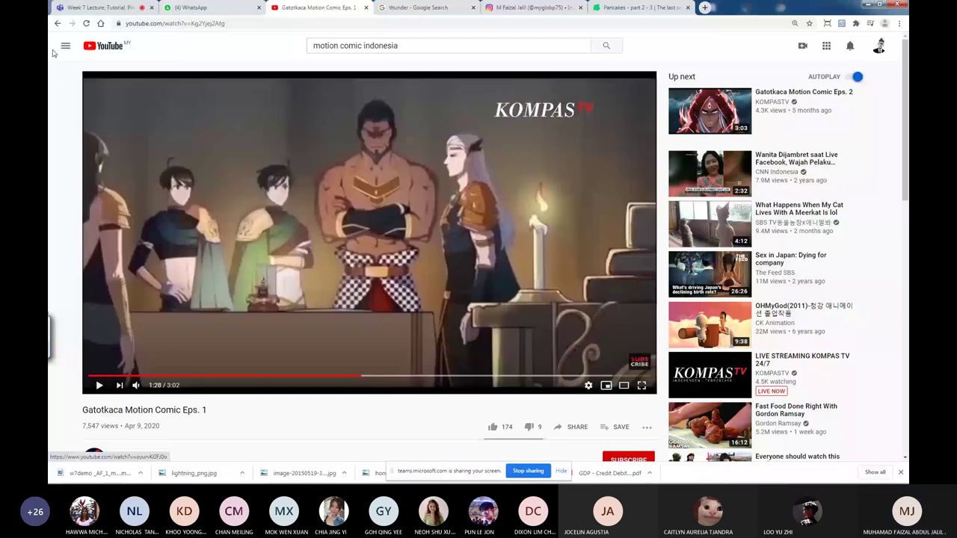
Return to the "motion comic indonesia" results and browse them for further example videos.
click(57, 23)
scroll(394, 203, down, 5)
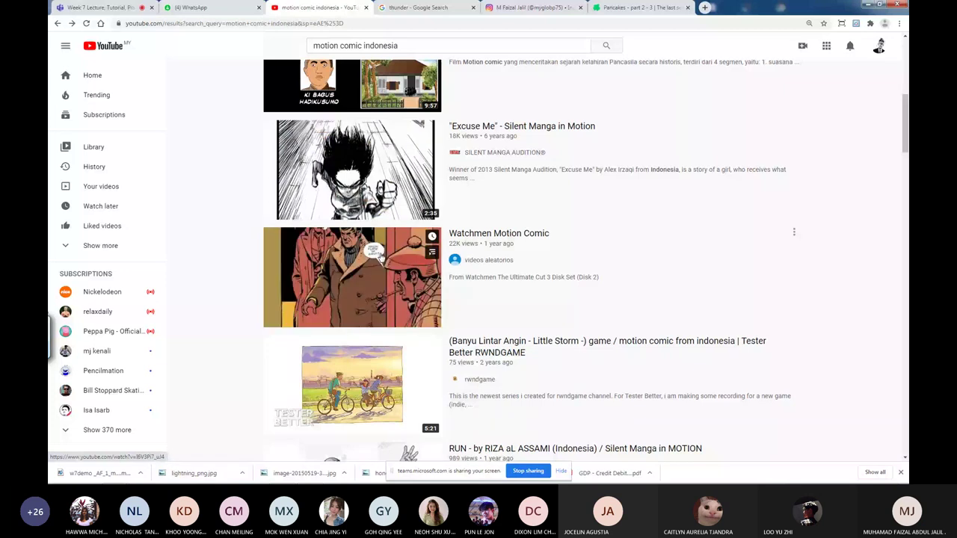
scroll(381, 257, down, 3)
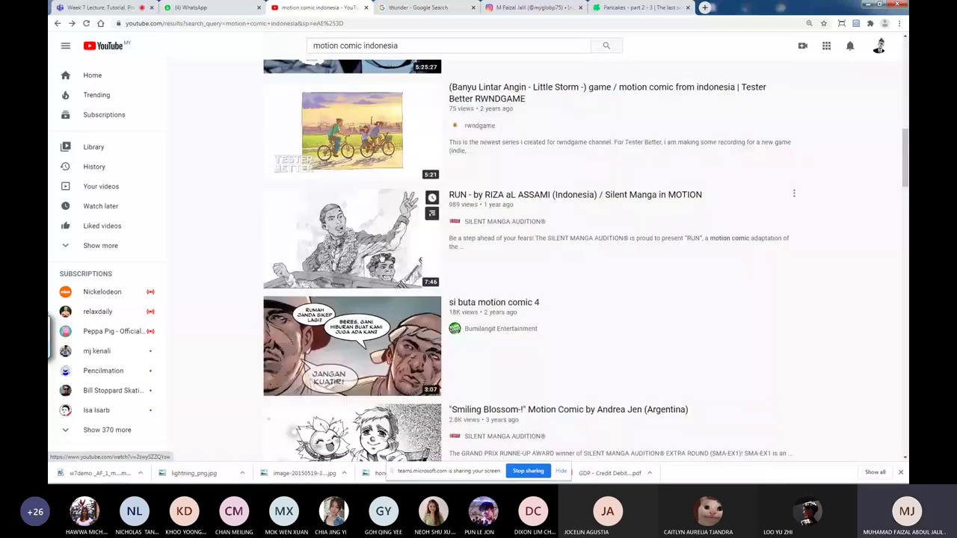
scroll(381, 256, down, 1)
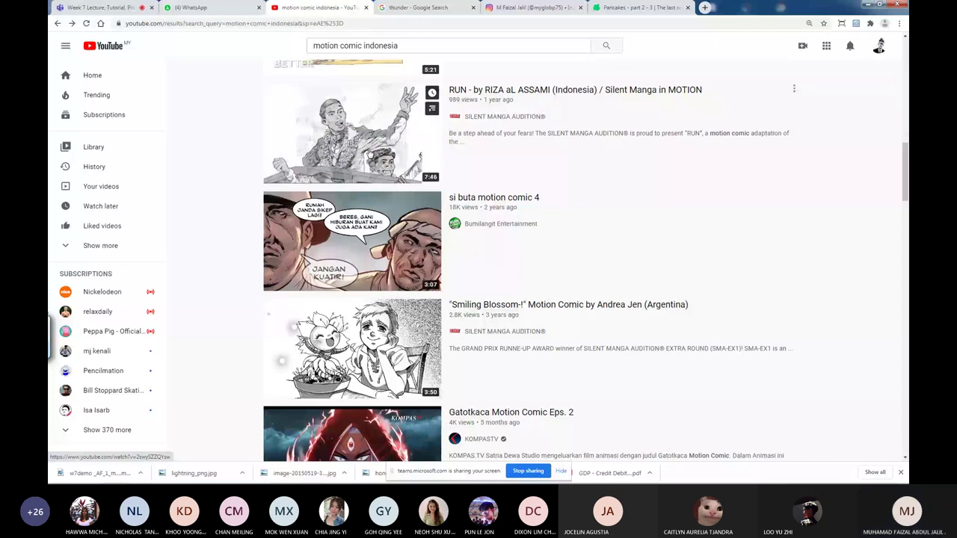
scroll(369, 154, down, 1)
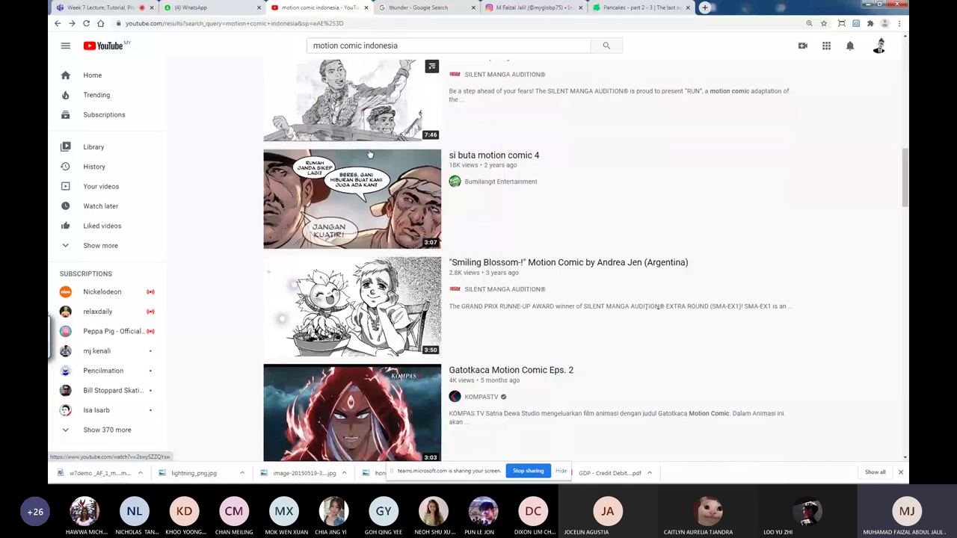
scroll(369, 154, down, 5)
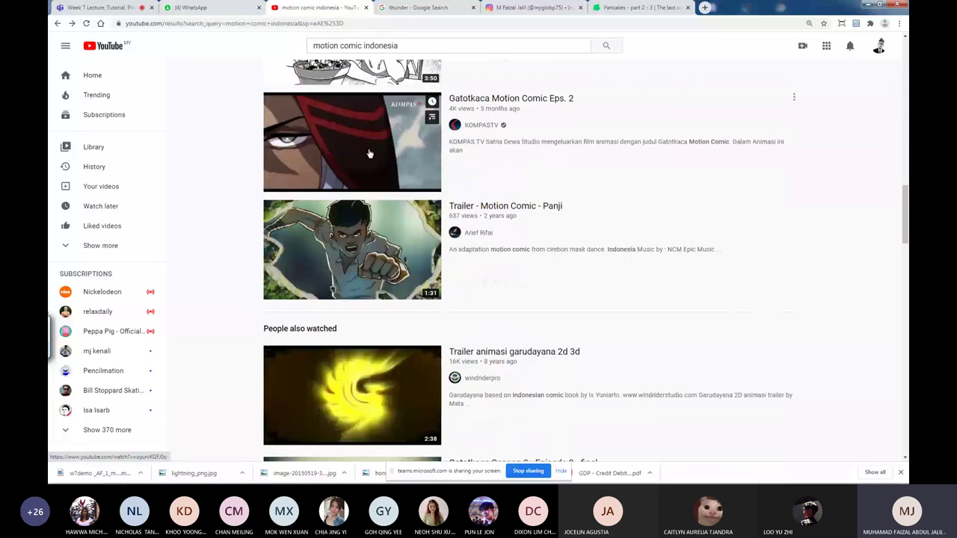
scroll(376, 241, down, 1)
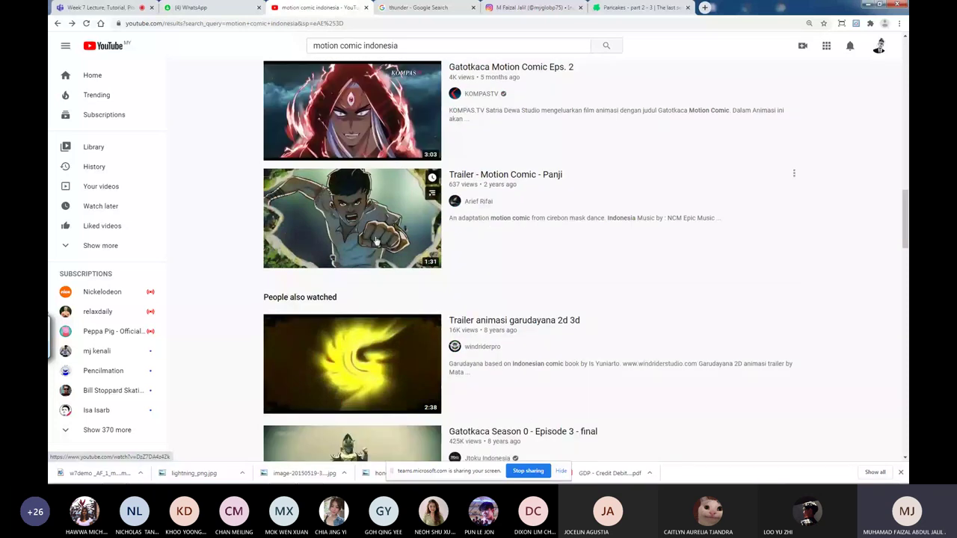
scroll(375, 240, down, 5)
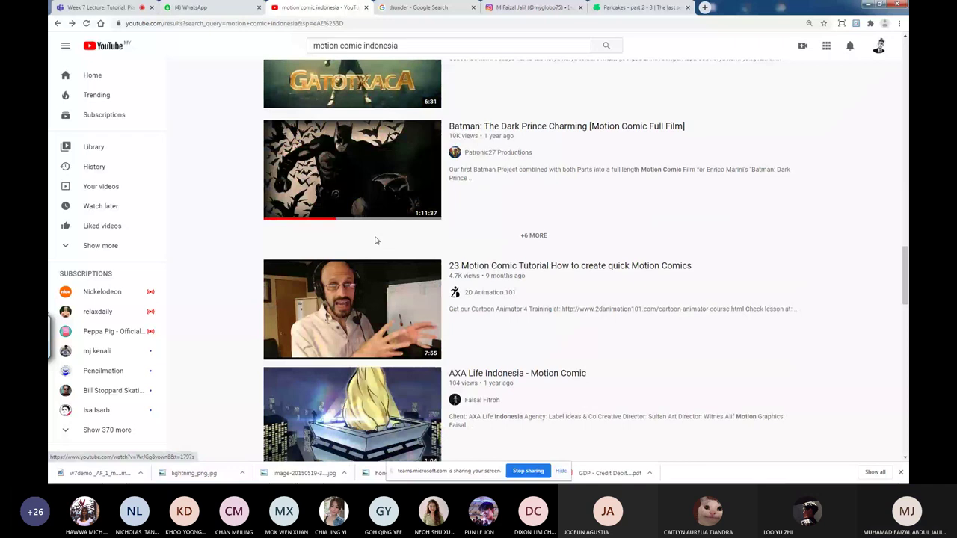
scroll(376, 240, down, 4)
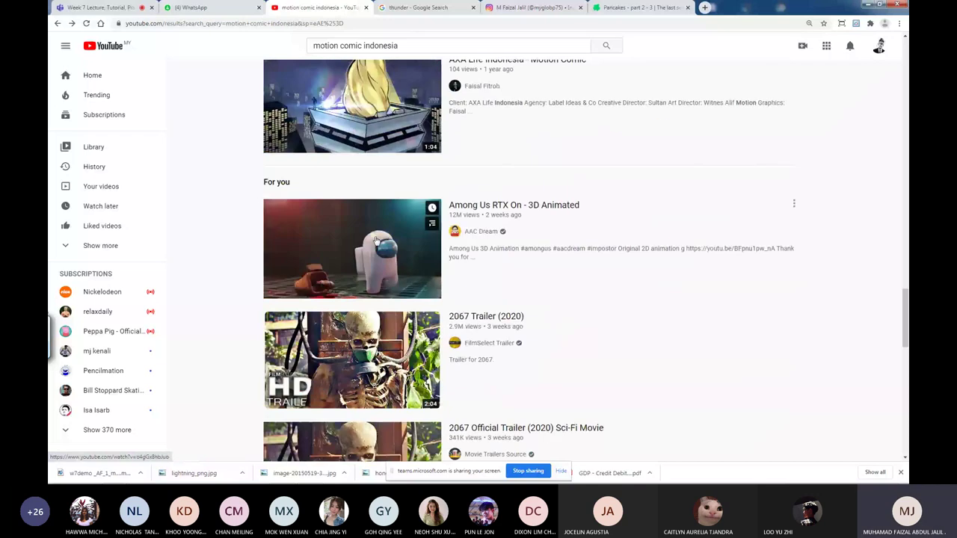
scroll(376, 240, down, 2)
scroll(376, 241, up, 1)
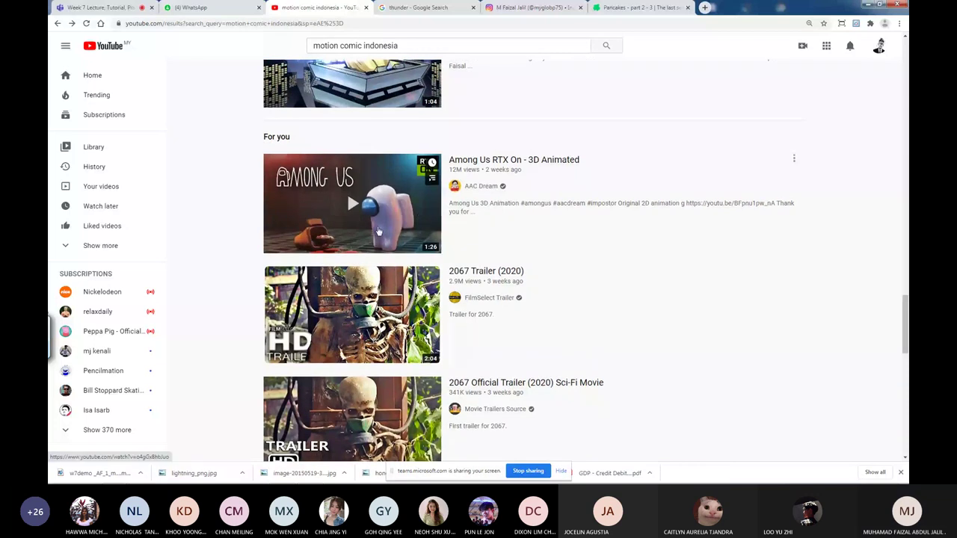
scroll(379, 232, down, 7)
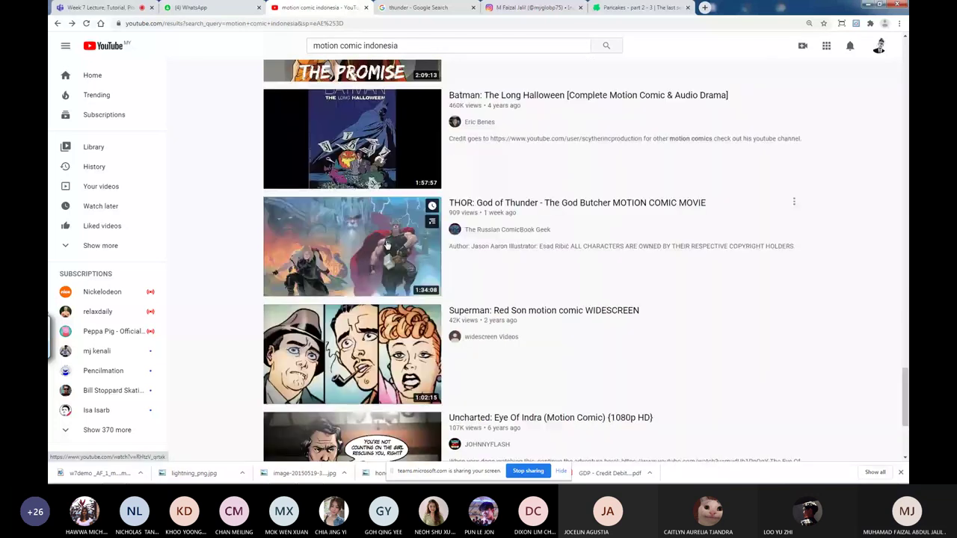
Open the video "THOR: God of Thunder - The God Butcher MOTION COMIC MOVIE" from the results.
scroll(388, 245, up, 1)
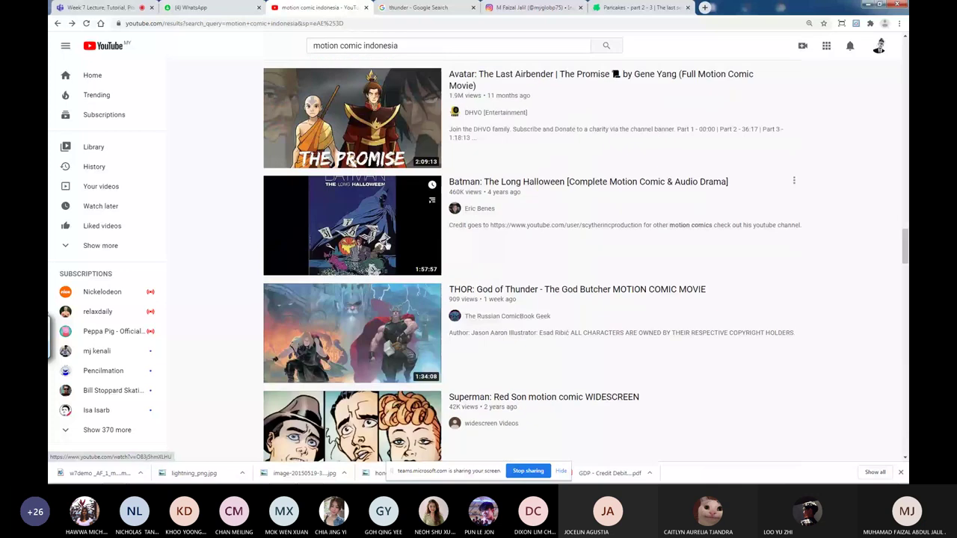
scroll(387, 246, down, 1)
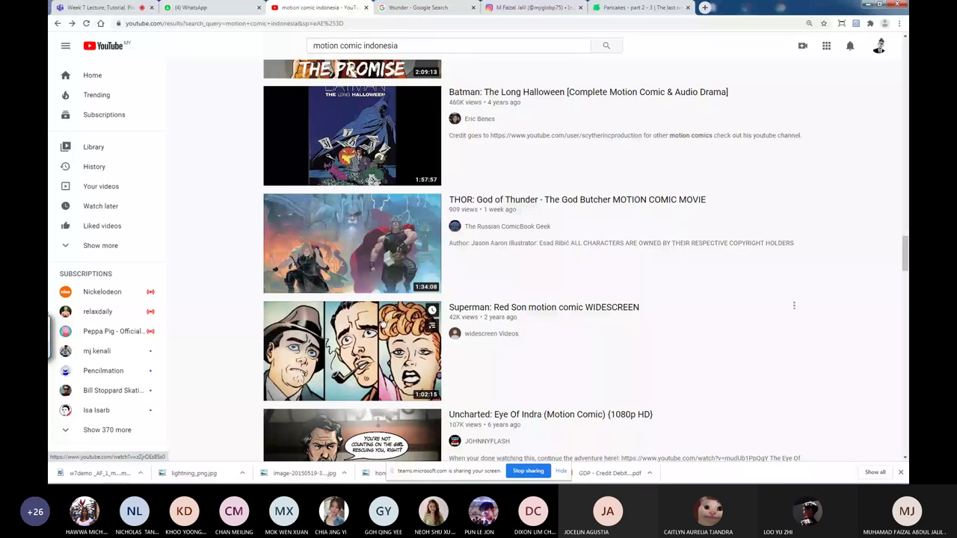
click(391, 263)
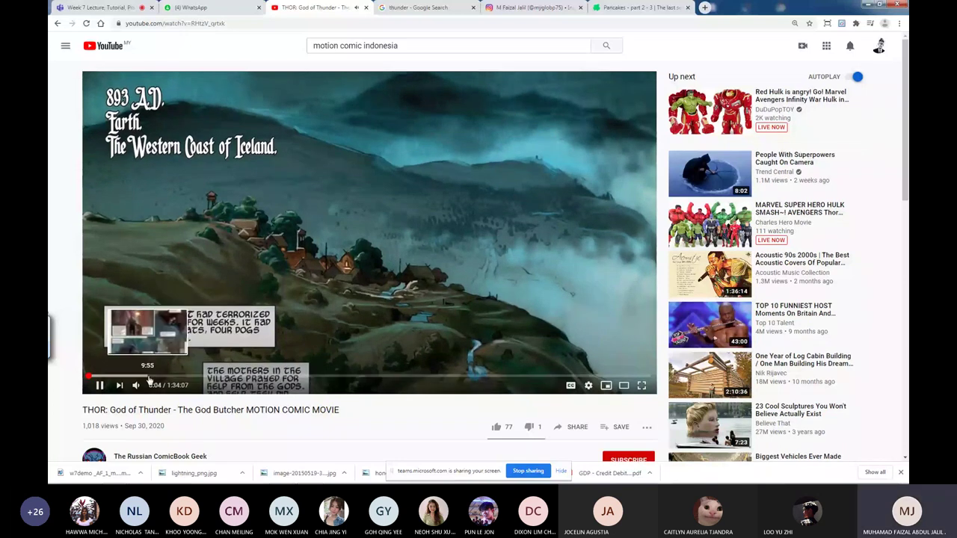
Skim the THOR: God of Thunder motion comic in stages from about 11:00 to about 16:40, dismissing the banner ad.
click(153, 376)
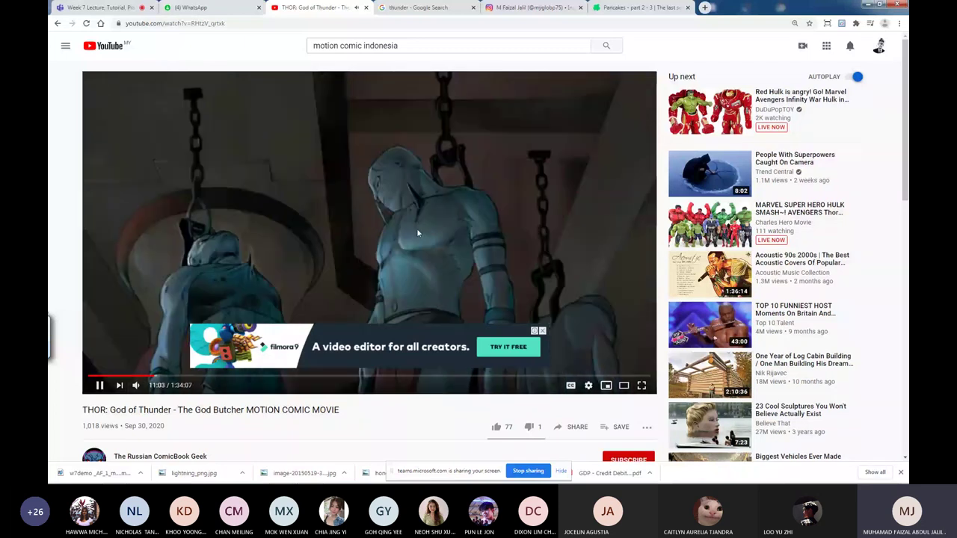
click(543, 332)
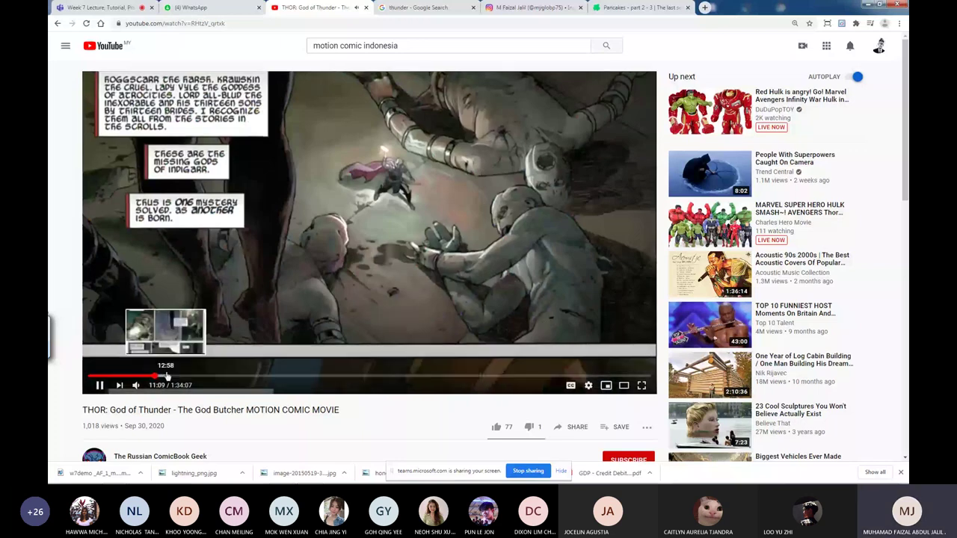
click(165, 375)
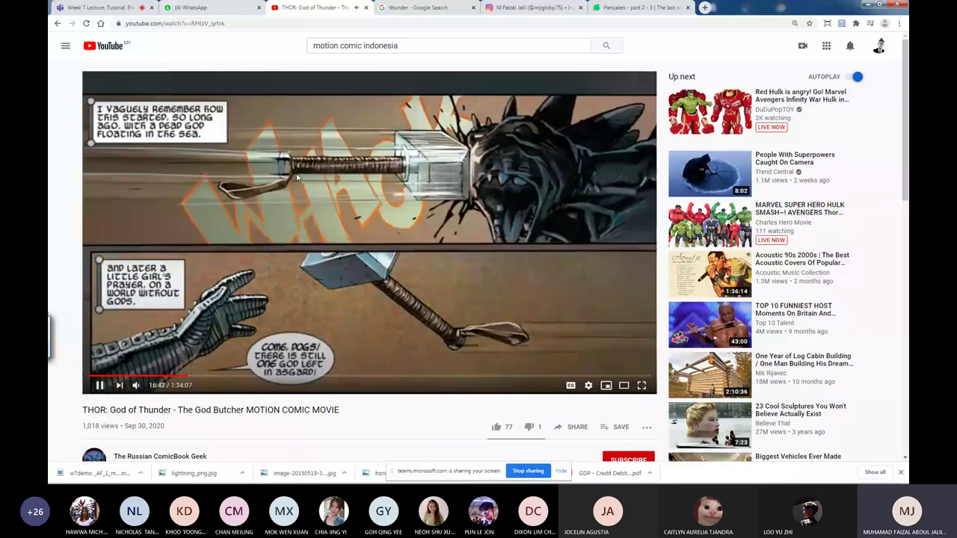
Return to the "motion comic indonesia" results, open "Uncharted: Eye Of Indra (Motion Comic) {1080p HD}" and skip its opening ad.
click(57, 24)
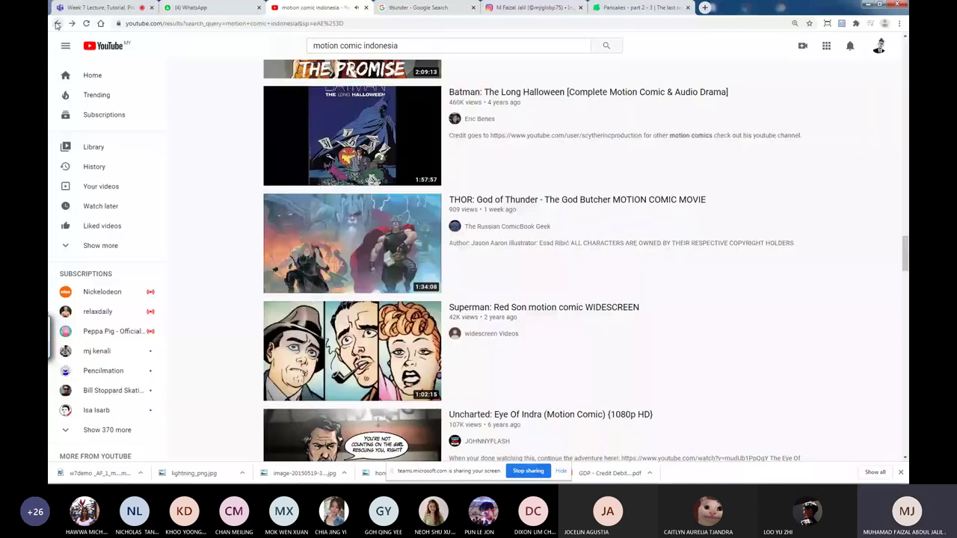
scroll(399, 269, down, 3)
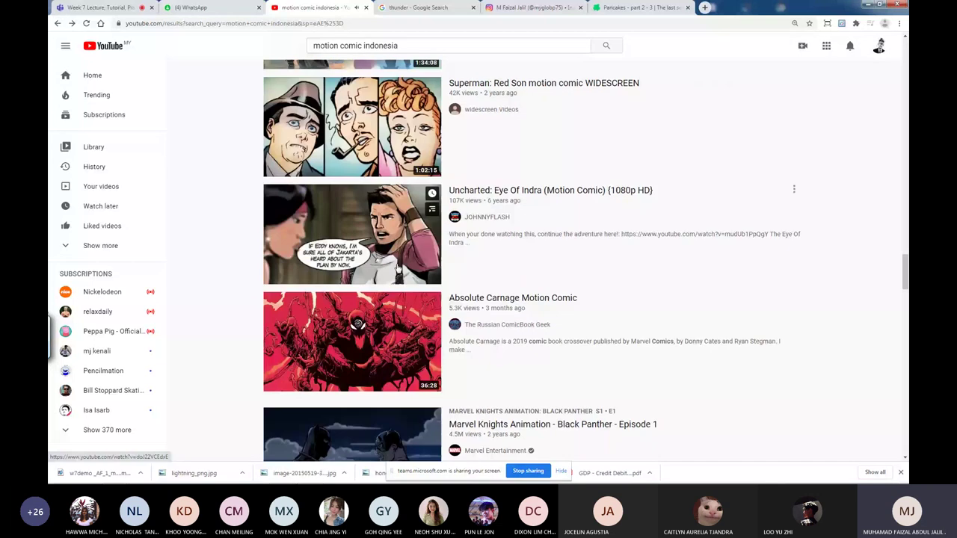
click(398, 269)
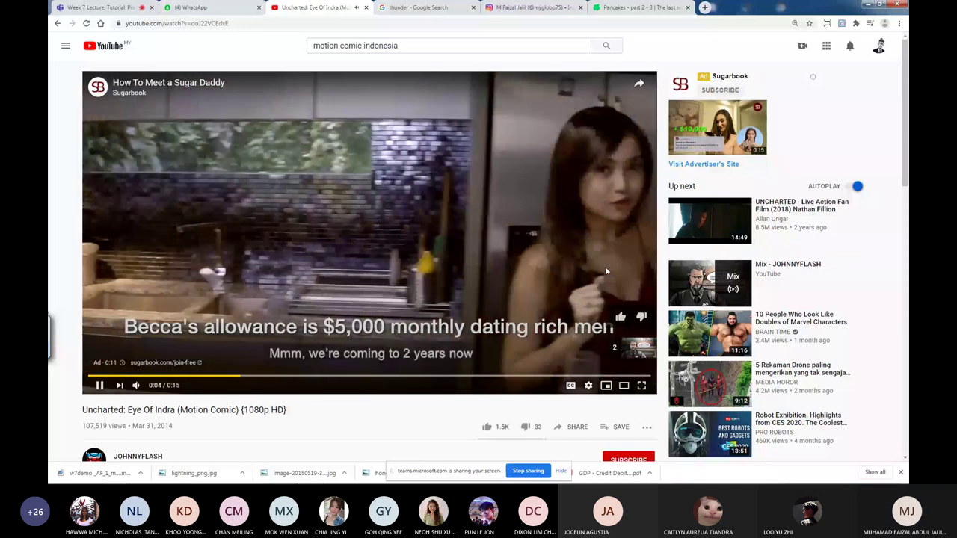
click(621, 354)
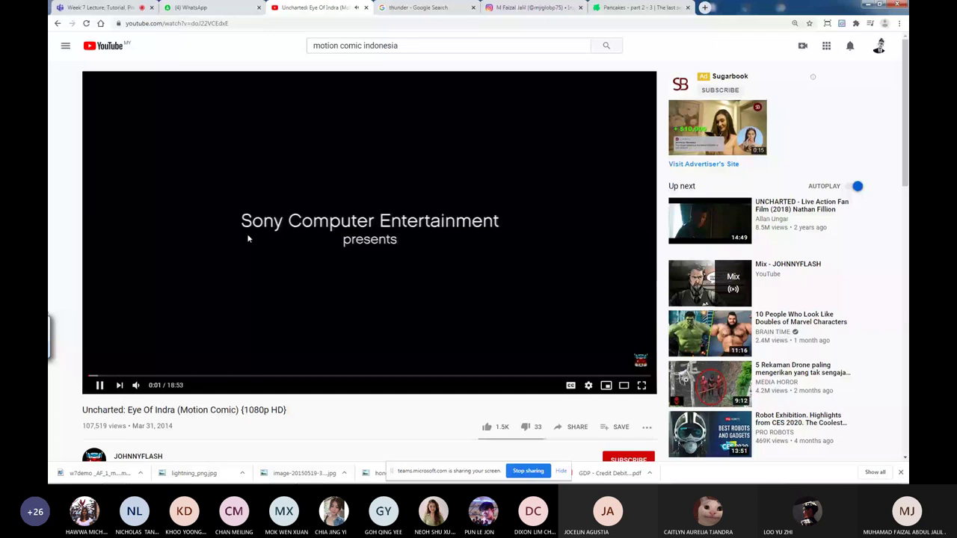
Skip the Uncharted video to about 0:33, then go back slightly to show the scene before it.
key(ctrl+1)
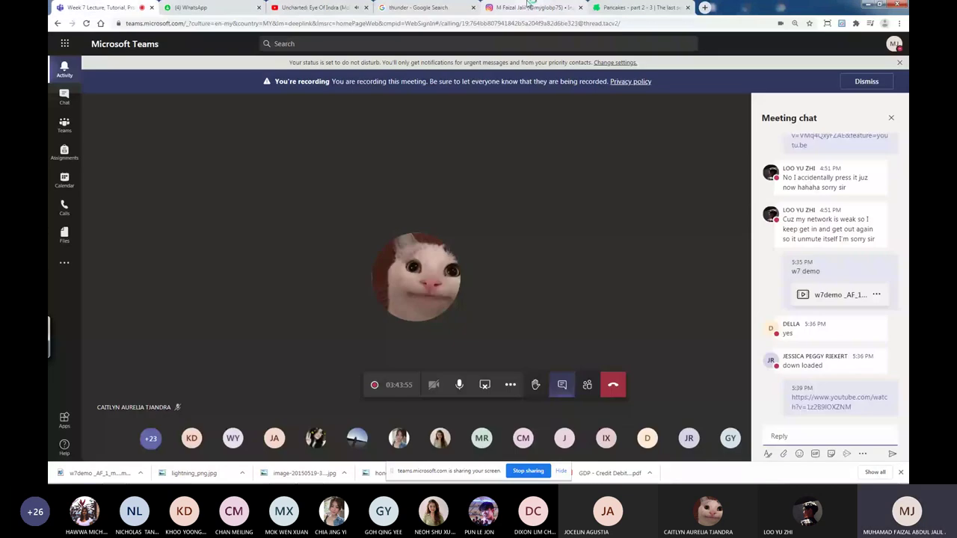
key(ctrl+3)
click(106, 377)
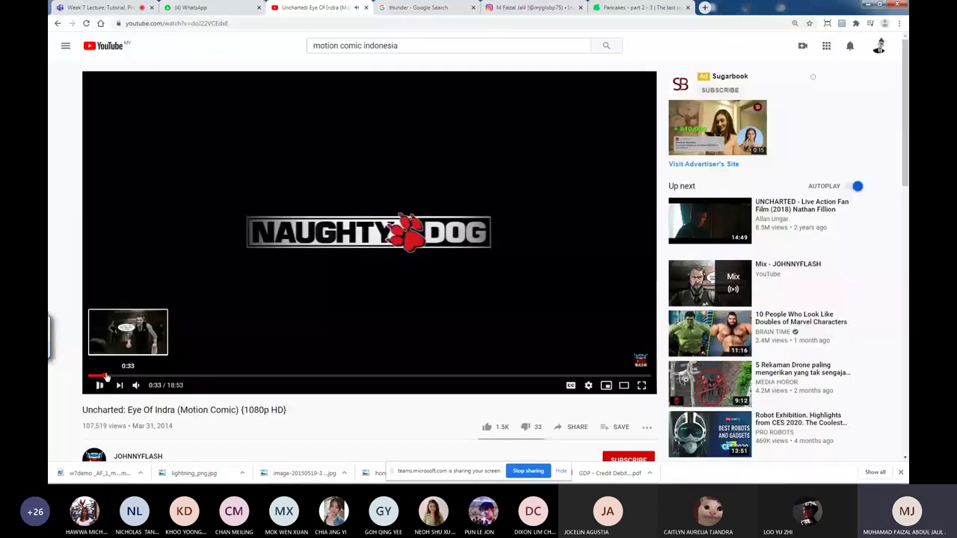
click(100, 377)
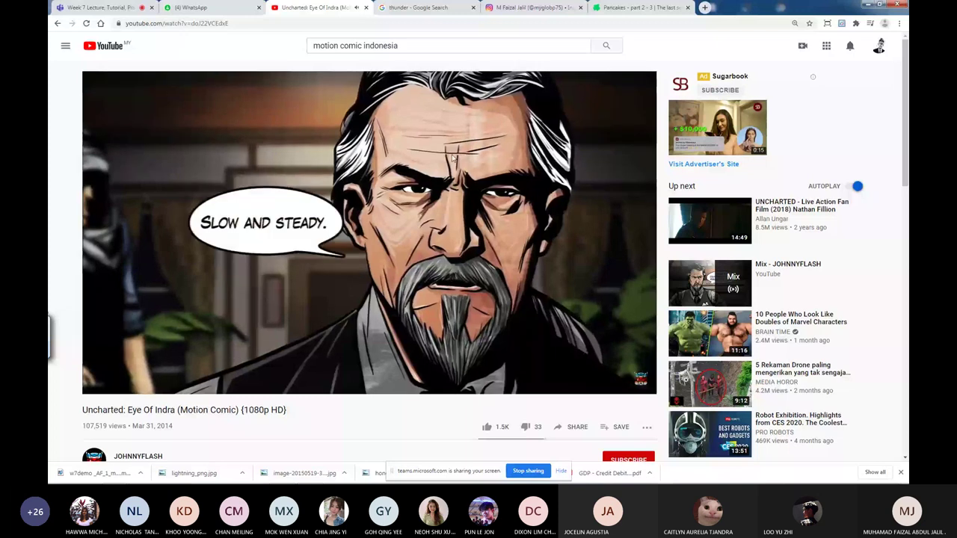
Copy the Uncharted video's link and send it in the Teams meeting chat.
click(273, 24)
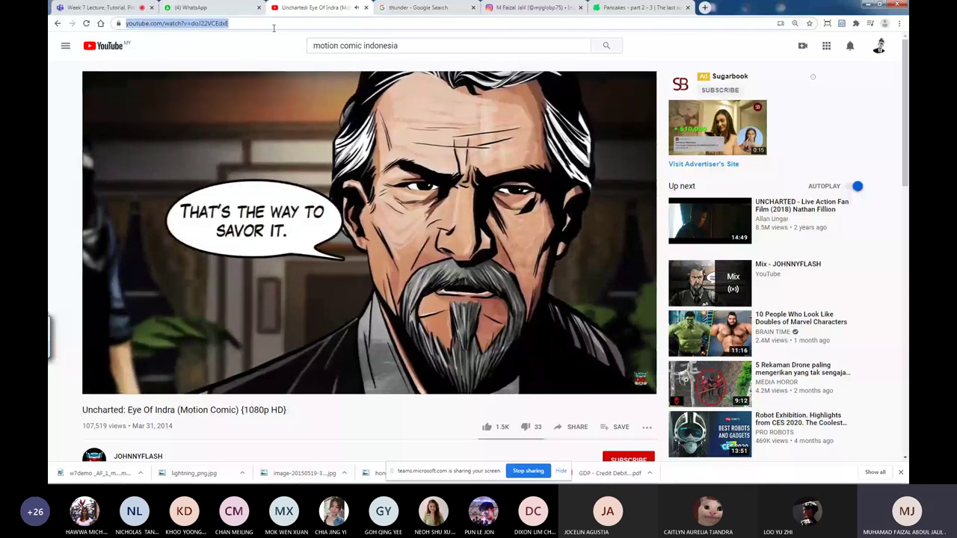
click(112, 7)
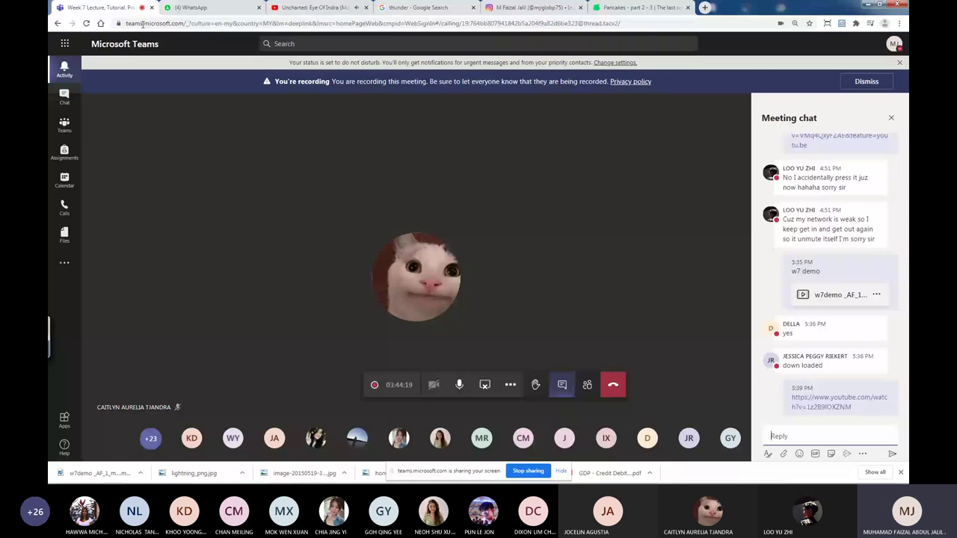
click(818, 436)
text(https://www.youtube.com/watch?v=doJ22VCEdaE)
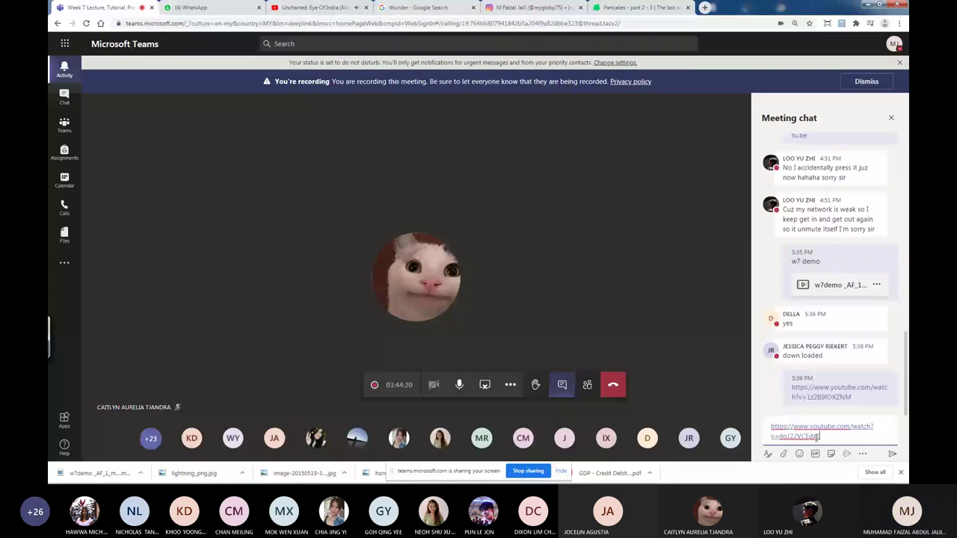
key(Return)
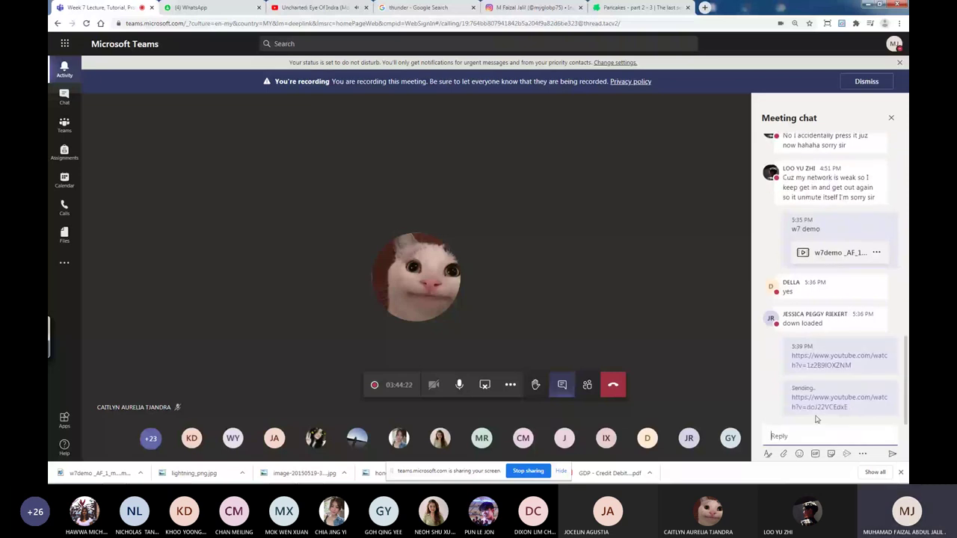
Switch back to YouTube and skim the Uncharted video in stages beyond about 1:03.
click(320, 7)
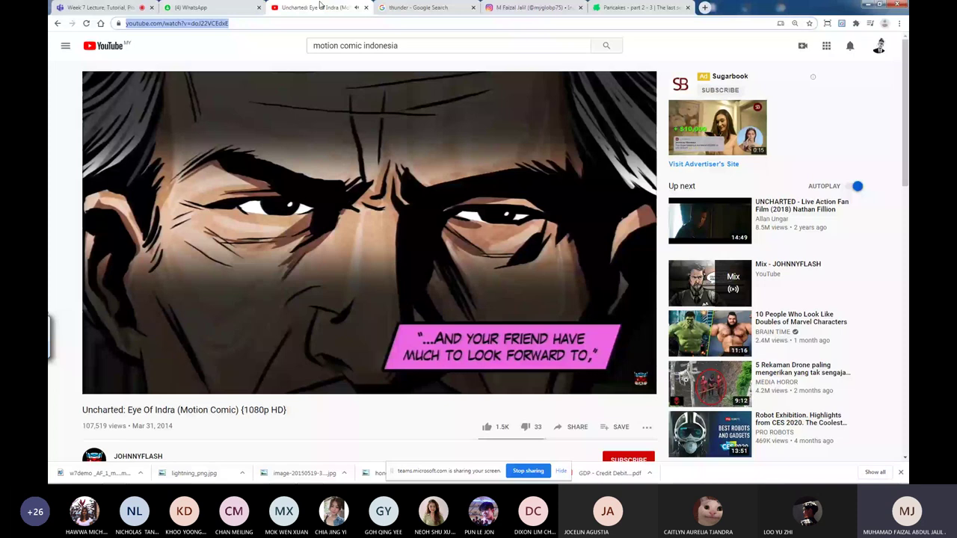
click(121, 376)
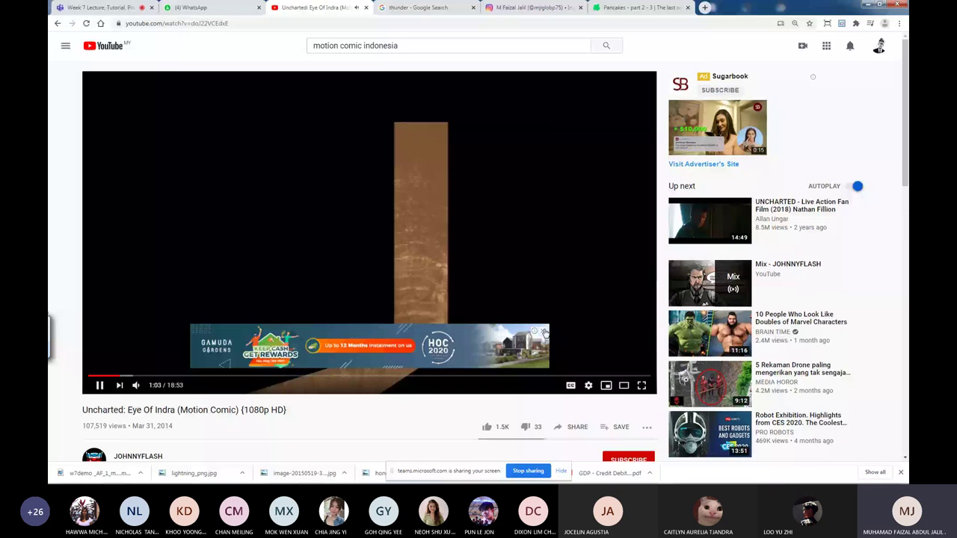
click(132, 376)
click(145, 376)
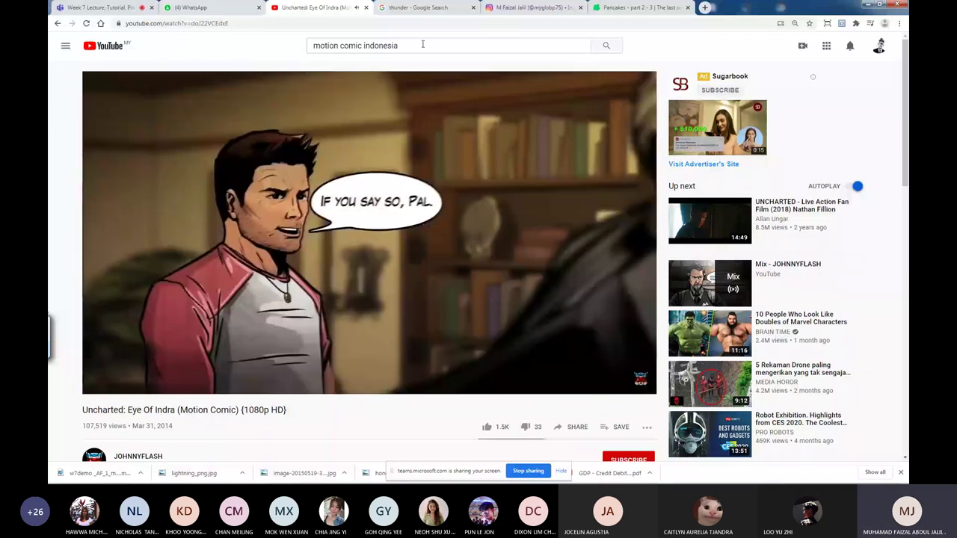
Search YouTube for "arthur animation" and browse the results for a suitable example.
click(422, 44)
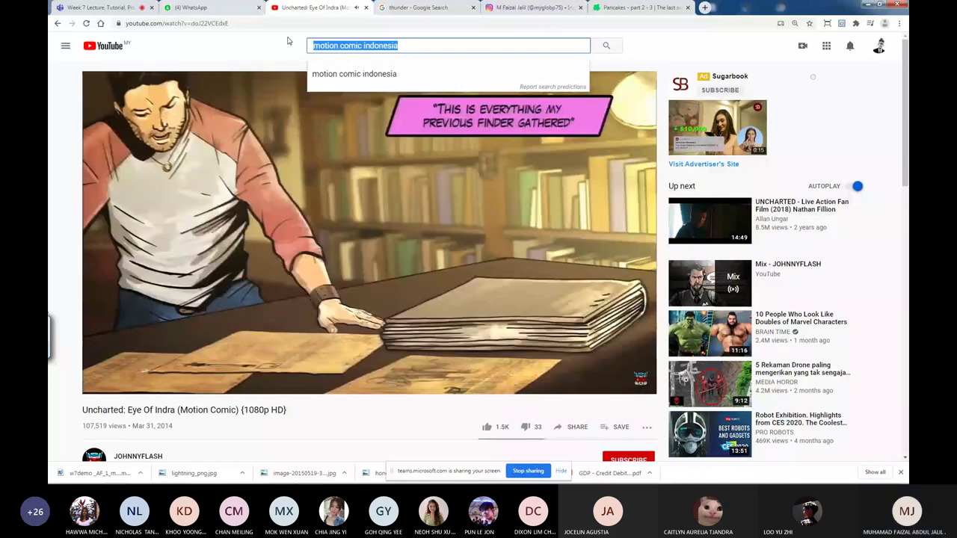
text(arthur)
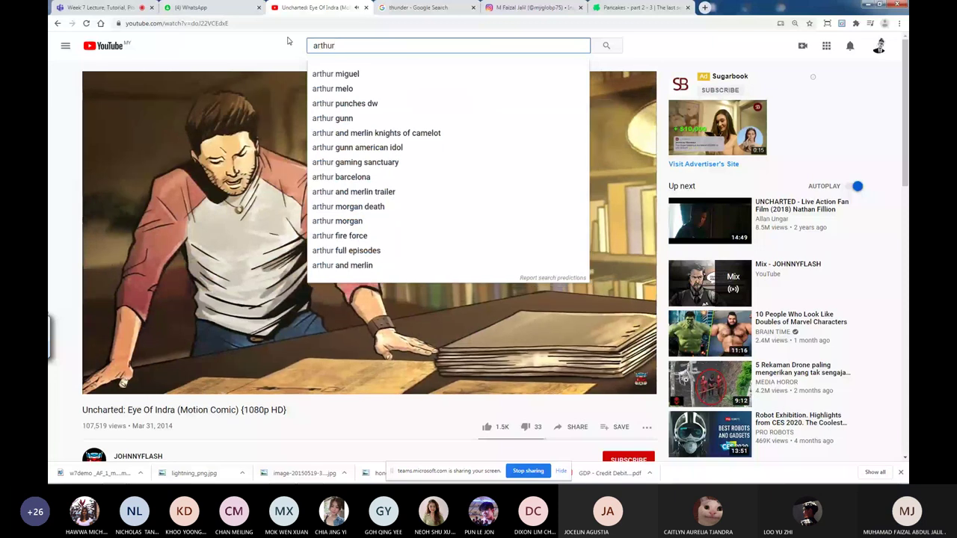
text( a)
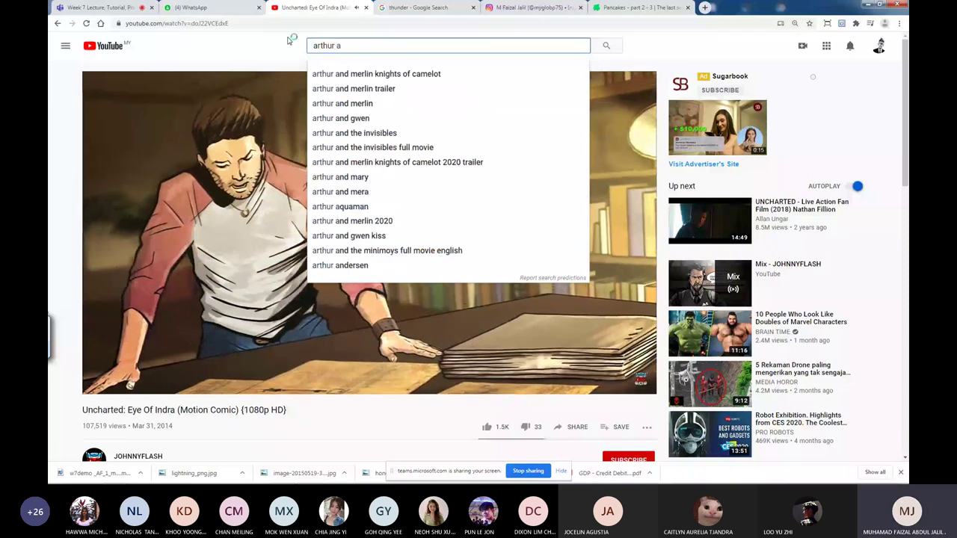
text(nim)
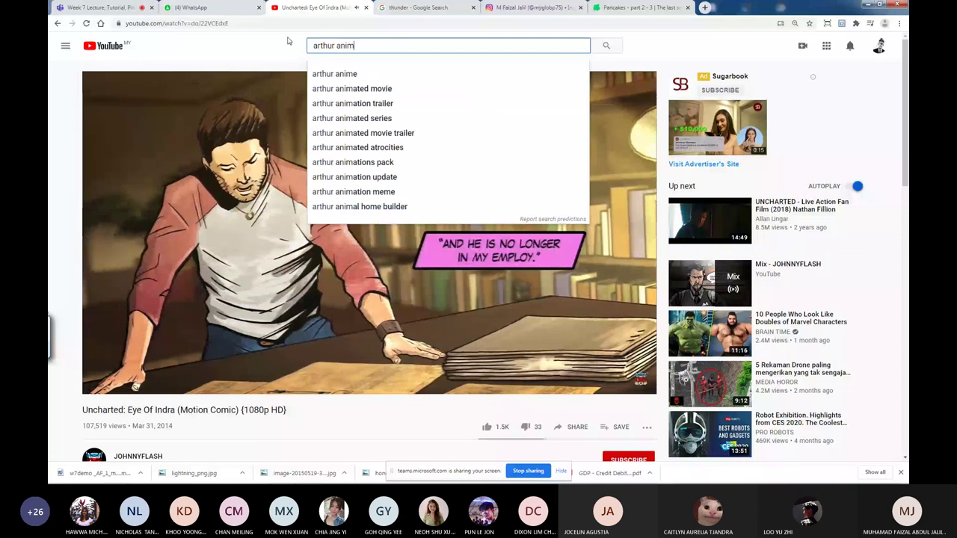
text(ation)
key(Return)
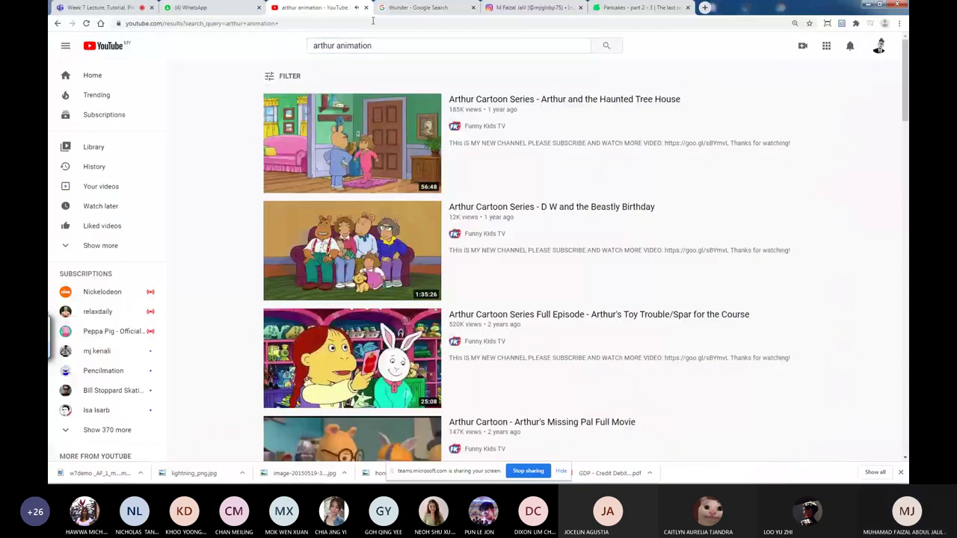
scroll(394, 59, down, 6)
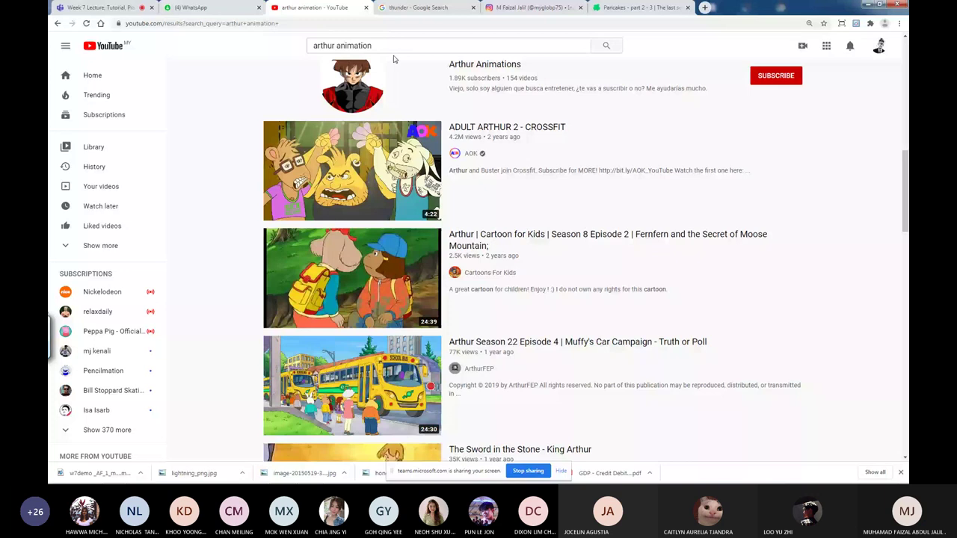
scroll(393, 59, down, 6)
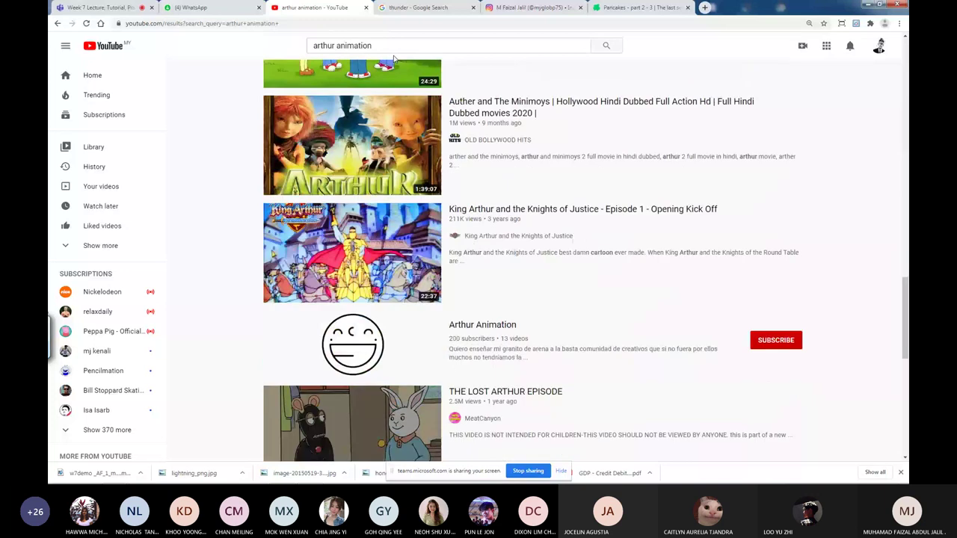
scroll(710, 205, down, 6)
scroll(710, 205, down, 5)
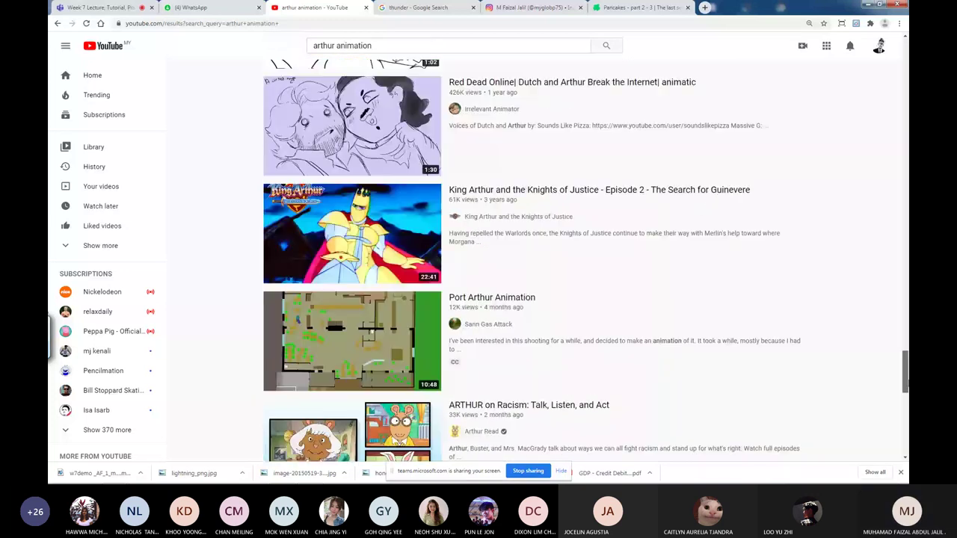
drag(905, 377, 903, 247)
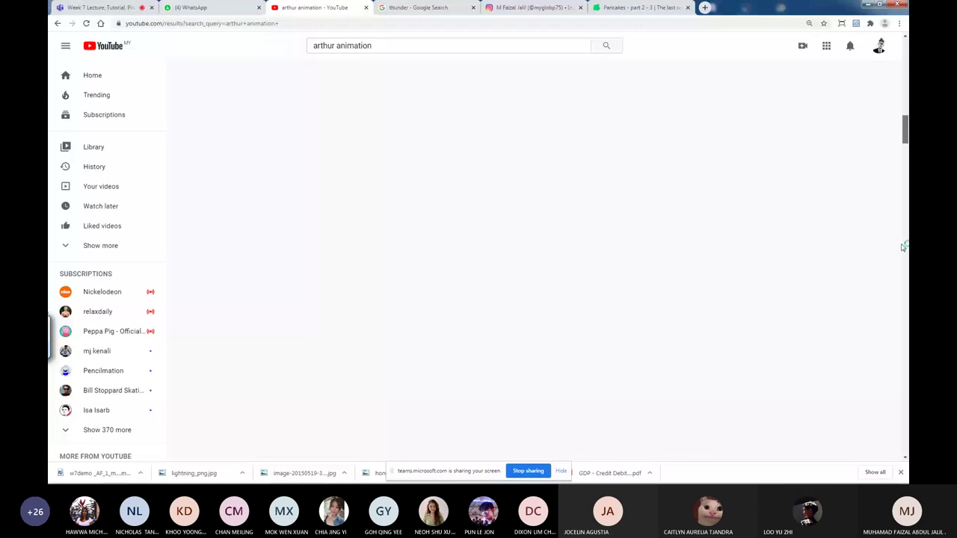
Search YouTube for "adult swim aniamtion" and browse the results for a suitable example.
click(336, 46)
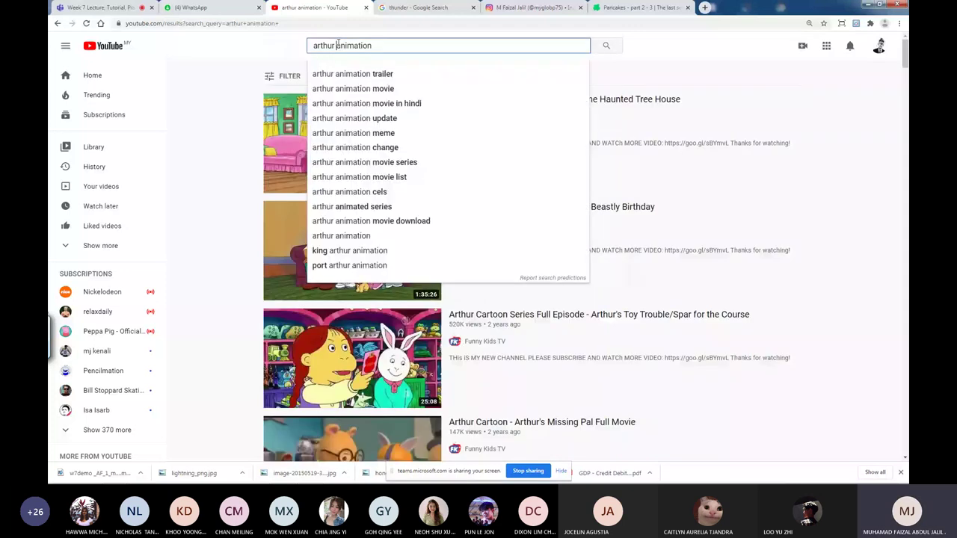
key(ctrl+a)
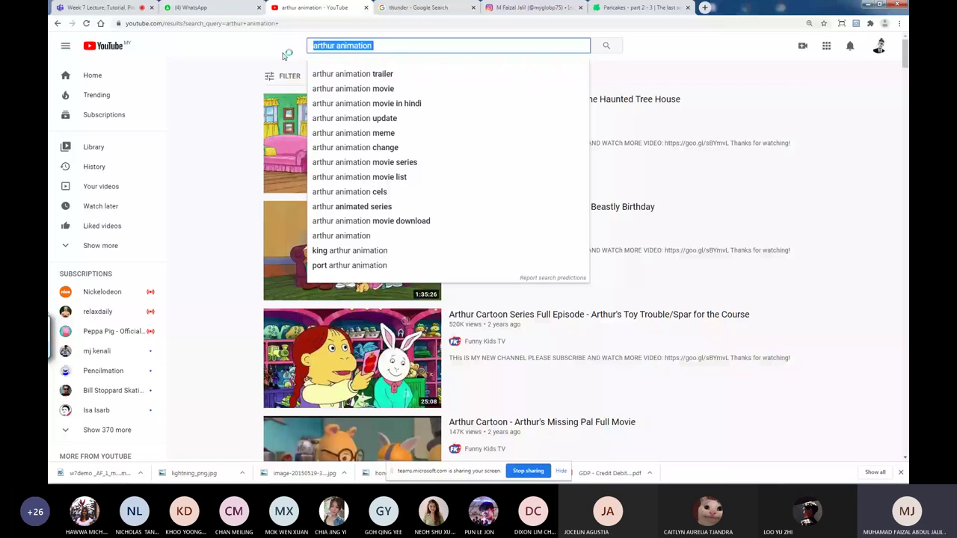
text(adult)
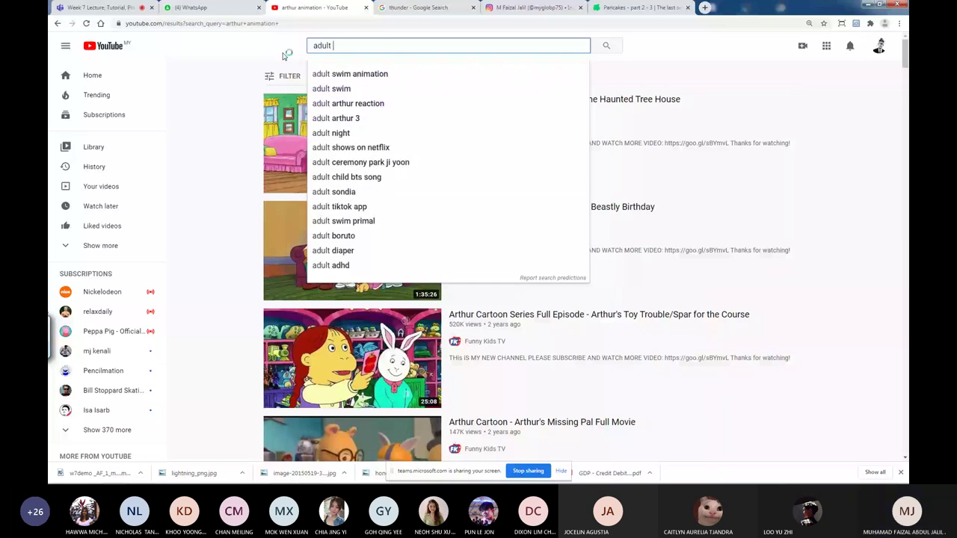
text( swim an)
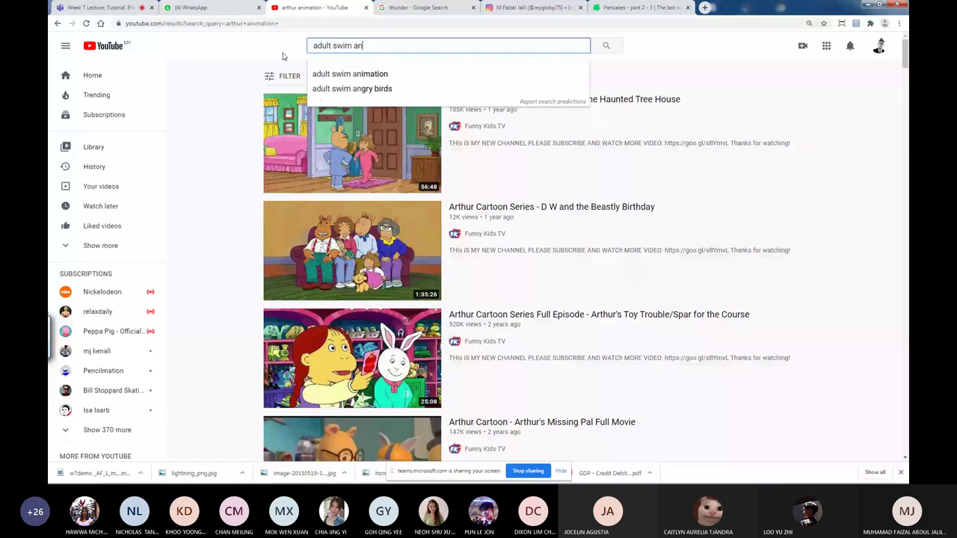
text(iamtion)
key(Return)
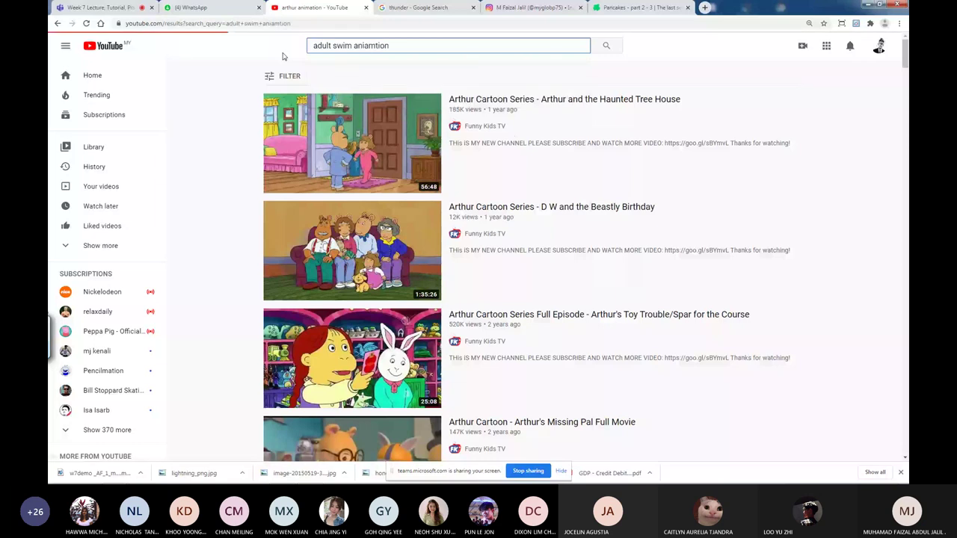
scroll(566, 237, down, 3)
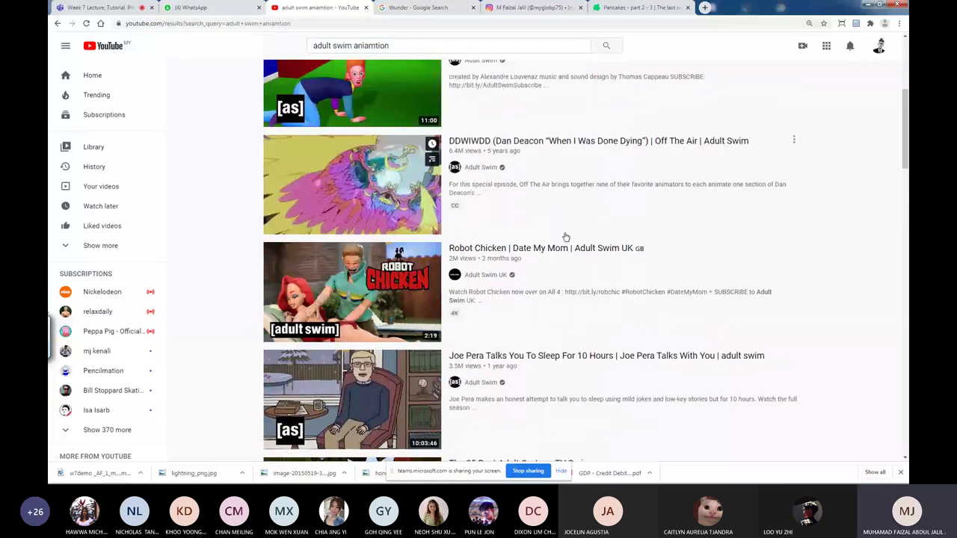
scroll(565, 237, down, 5)
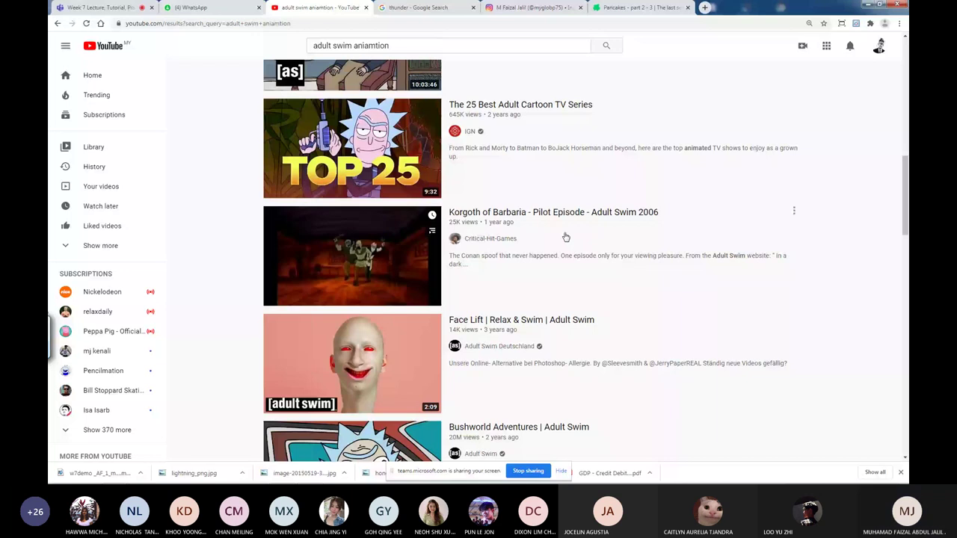
scroll(566, 237, down, 3)
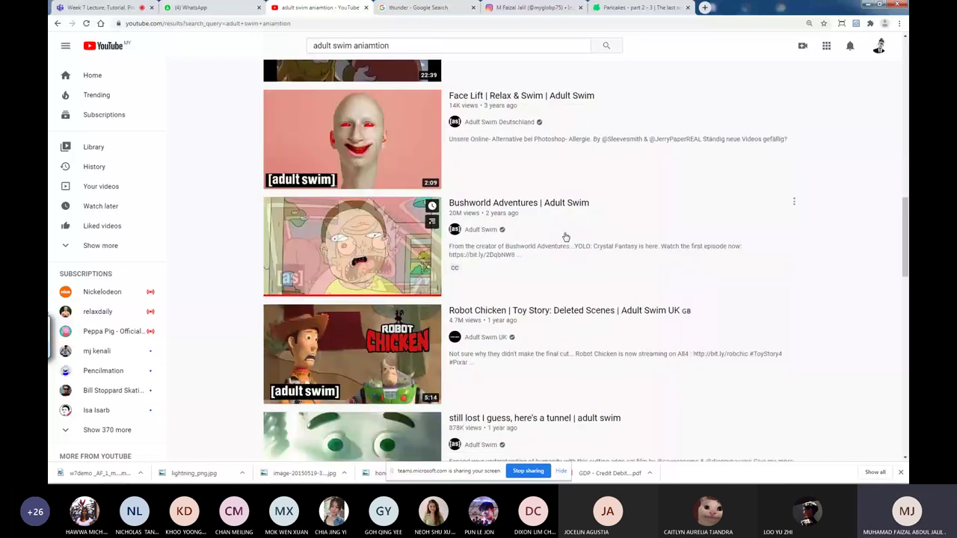
scroll(566, 237, down, 1)
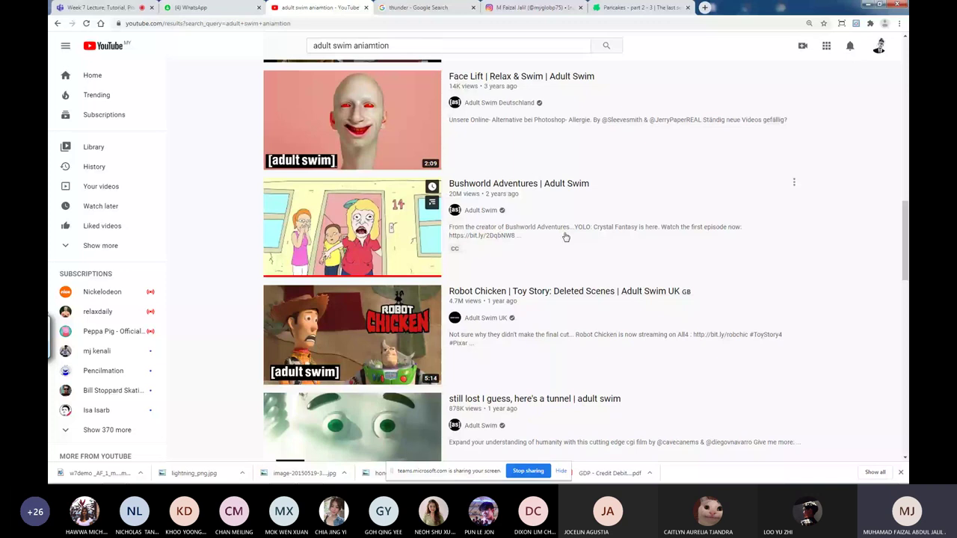
Look further through the Adult Swim search results for an animation example that suits the class.
scroll(565, 237, down, 5)
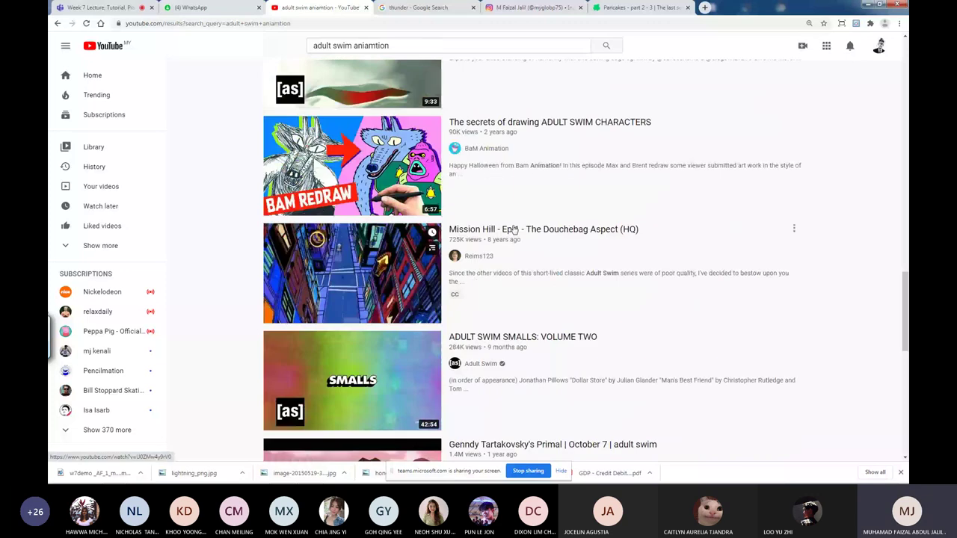
scroll(513, 230, down, 1)
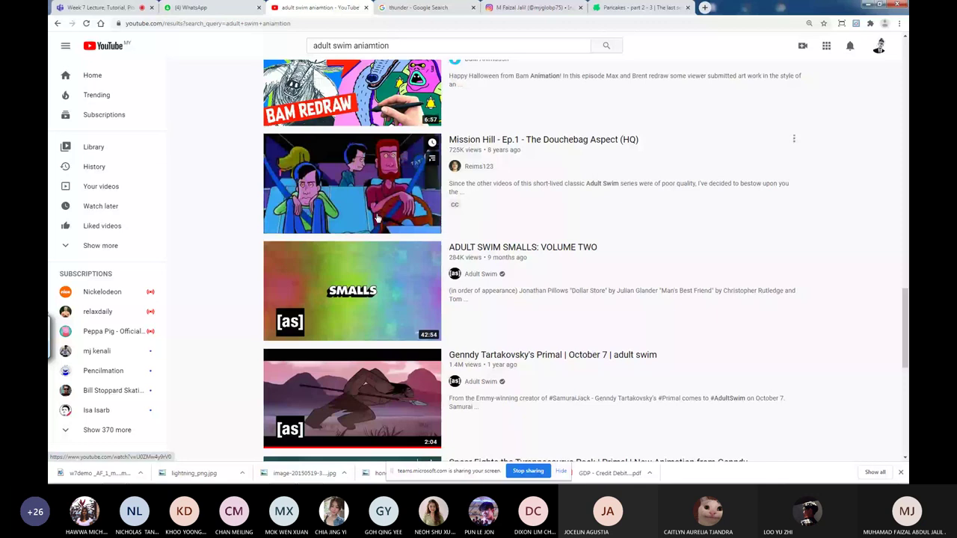
scroll(377, 217, down, 2)
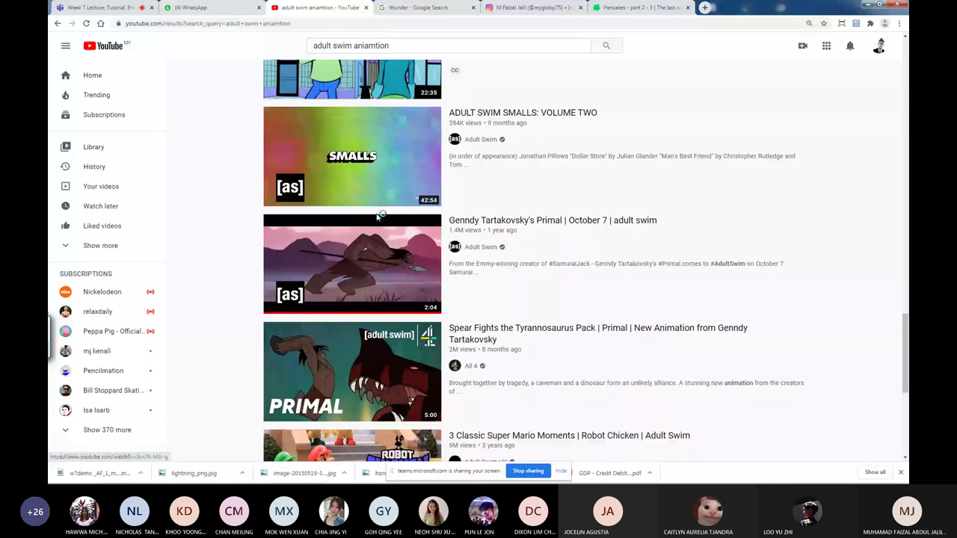
scroll(378, 216, down, 4)
scroll(378, 218, up, 5)
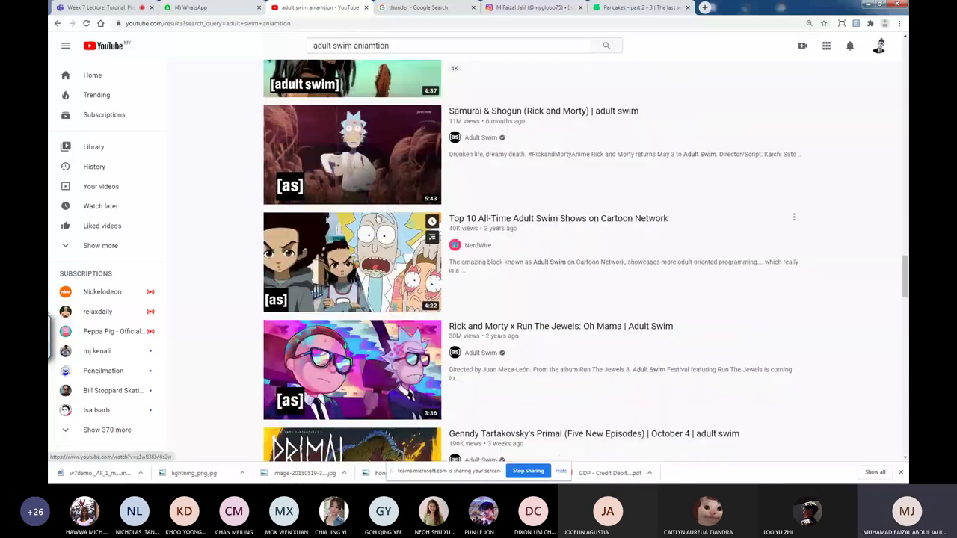
scroll(377, 217, down, 4)
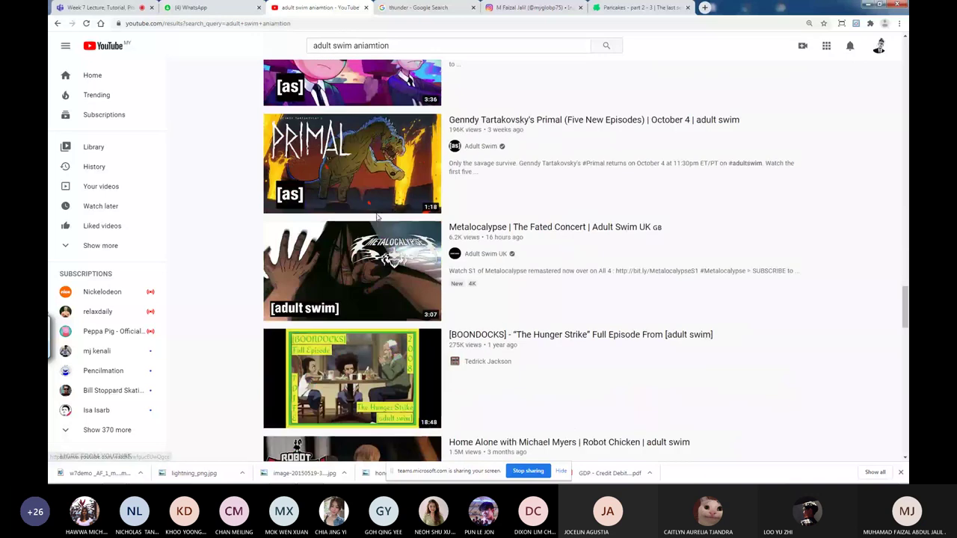
scroll(377, 216, down, 1)
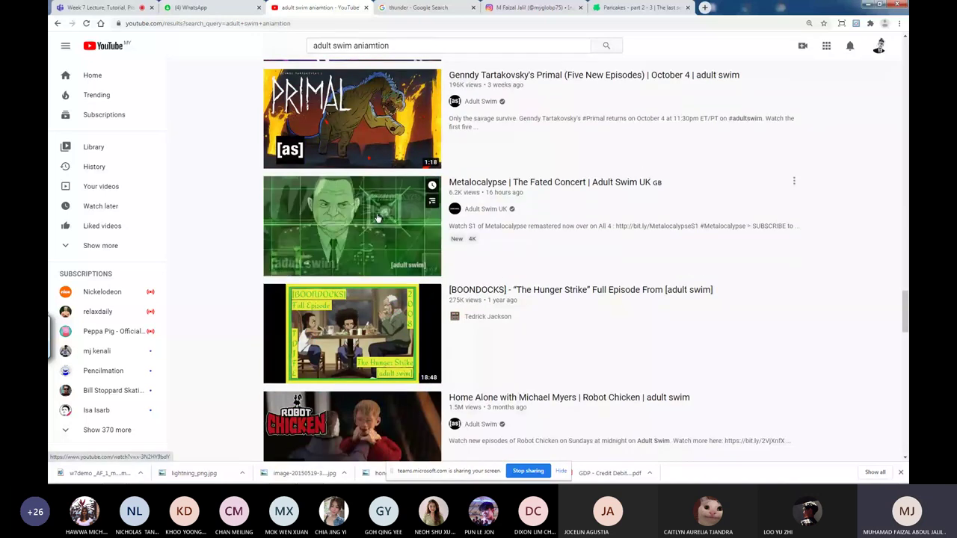
scroll(377, 218, down, 2)
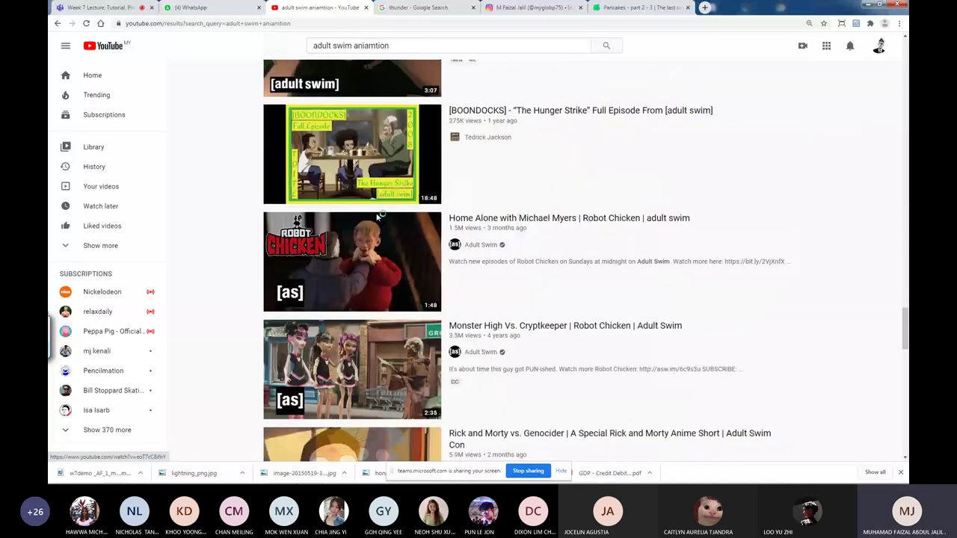
scroll(377, 216, down, 4)
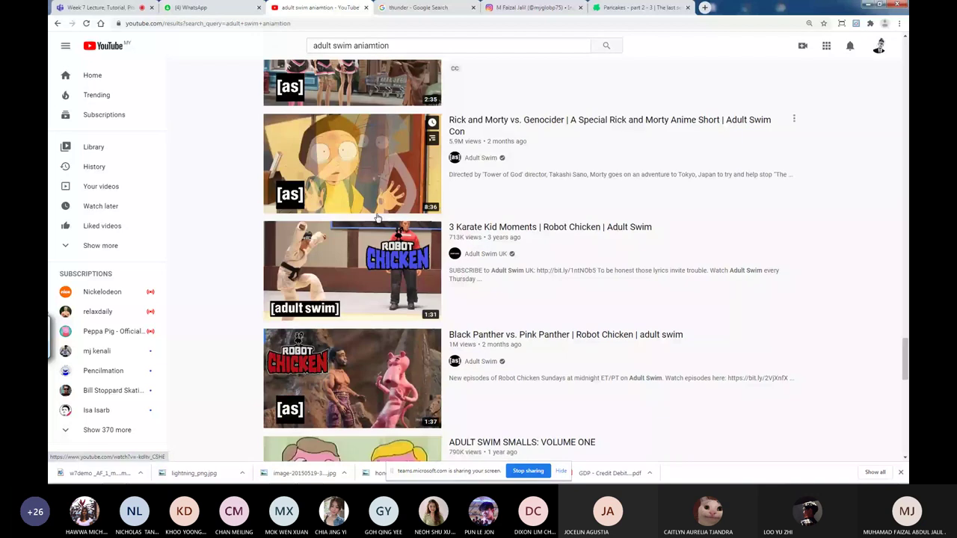
scroll(378, 218, down, 2)
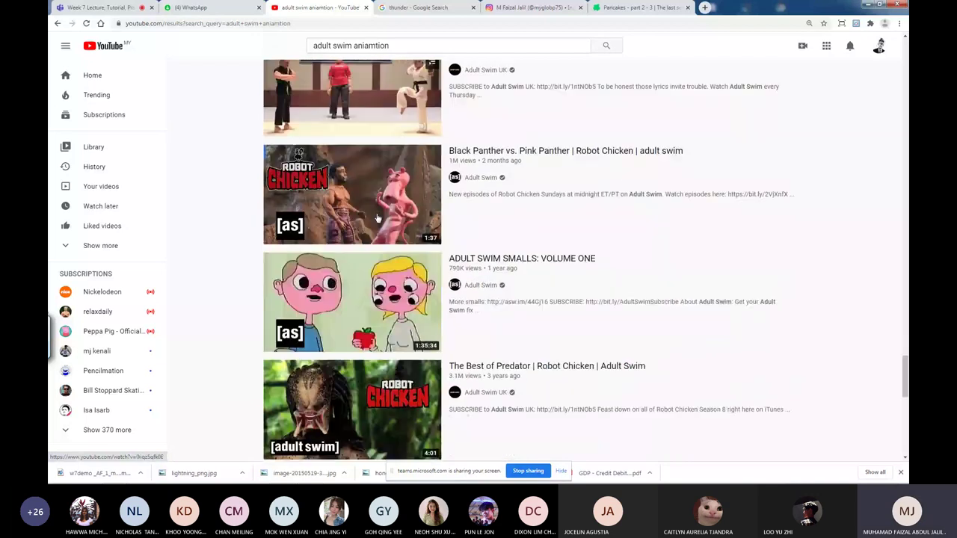
scroll(377, 218, down, 2)
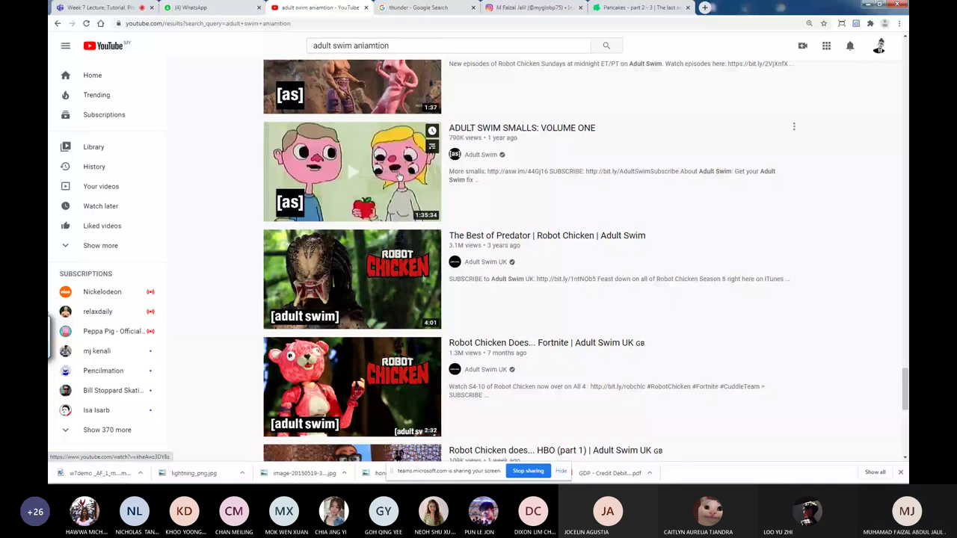
scroll(398, 175, down, 10)
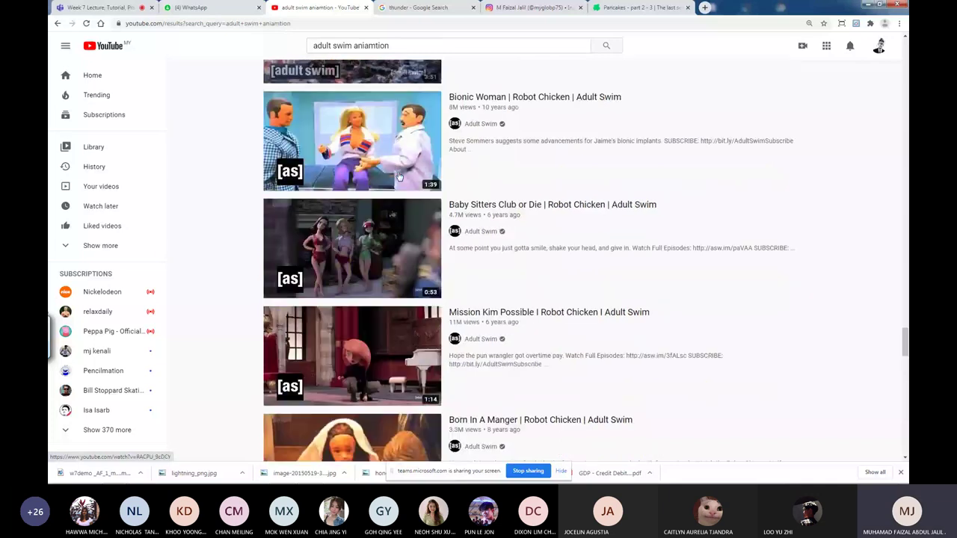
scroll(398, 176, down, 6)
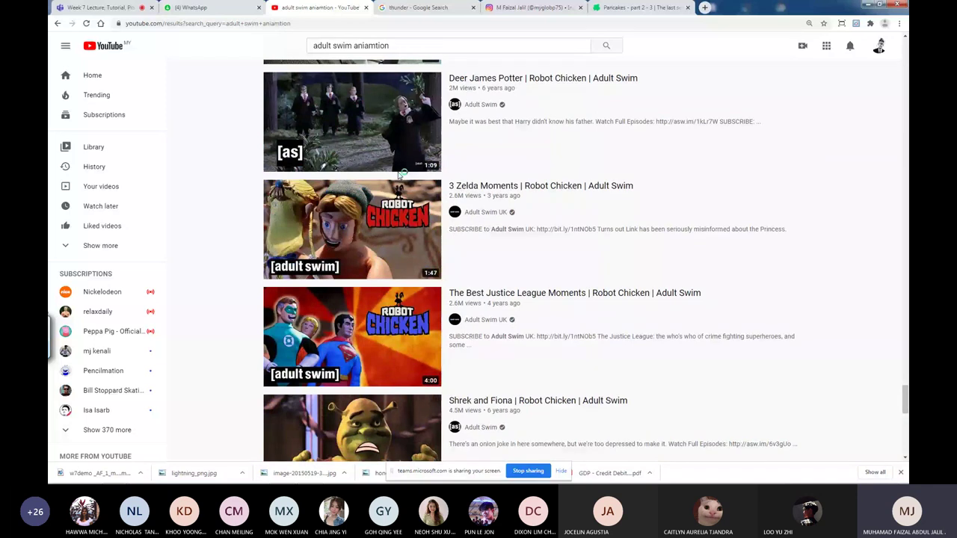
scroll(399, 178, down, 7)
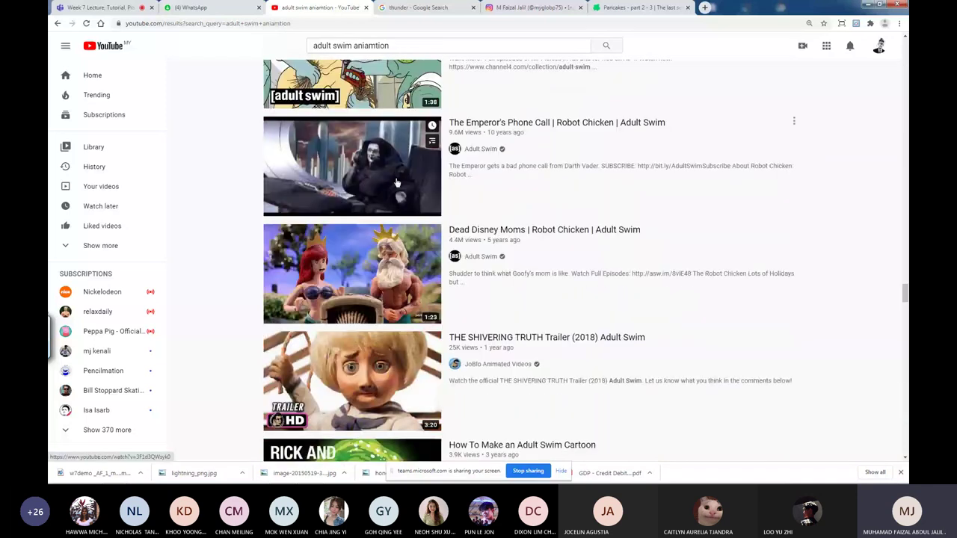
scroll(397, 183, down, 5)
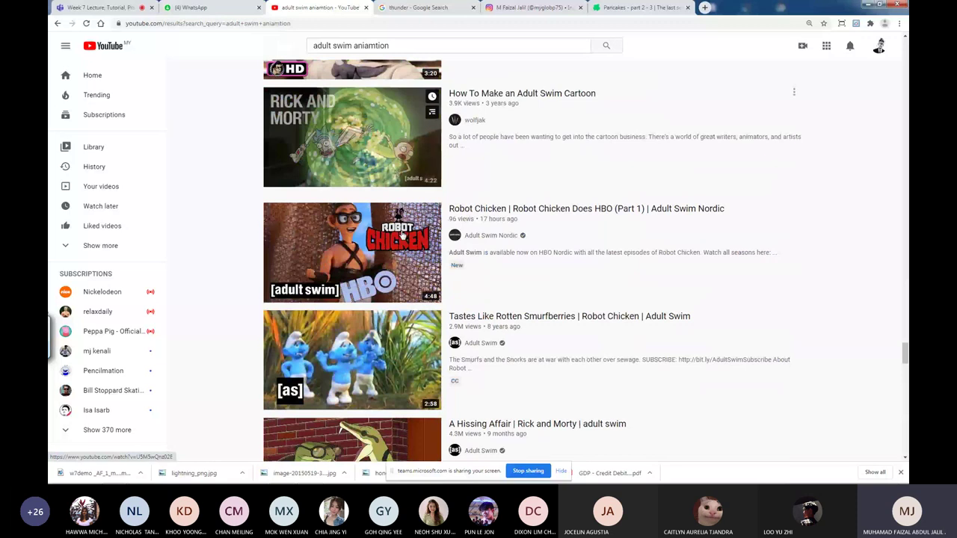
scroll(401, 235, down, 6)
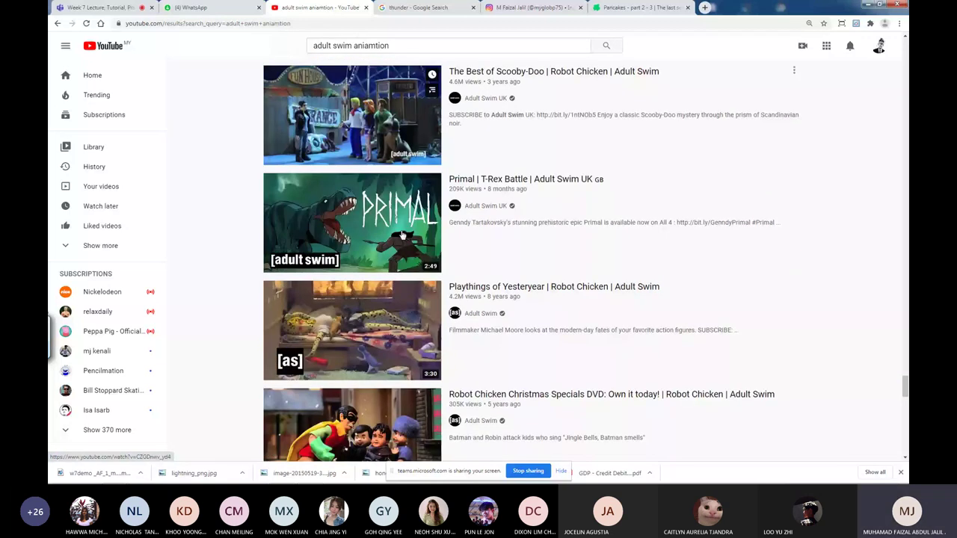
scroll(403, 254, down, 1)
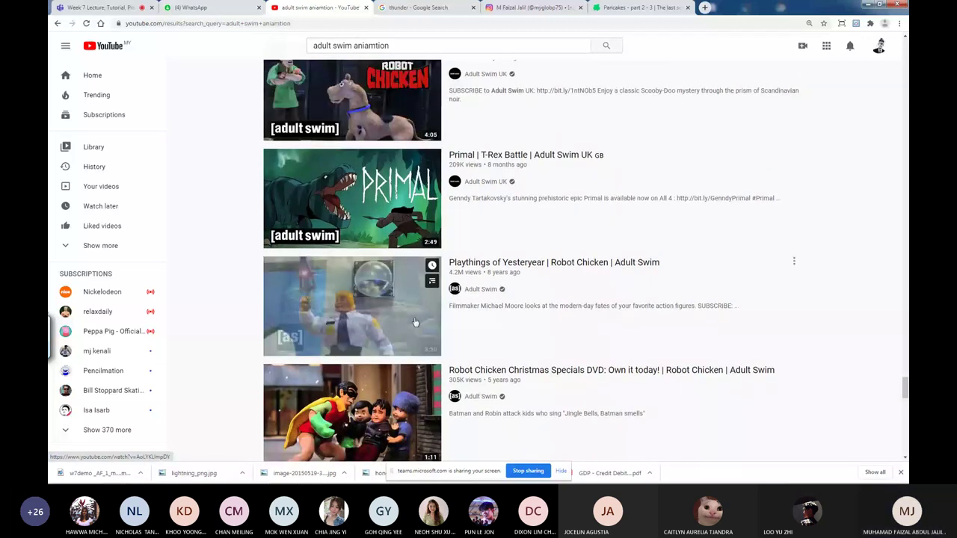
scroll(415, 322, down, 5)
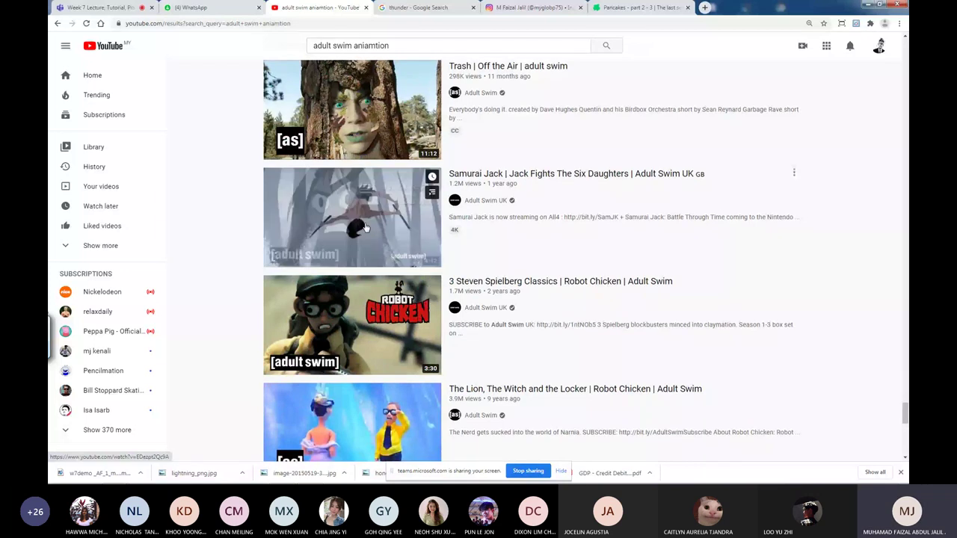
scroll(400, 307, down, 2)
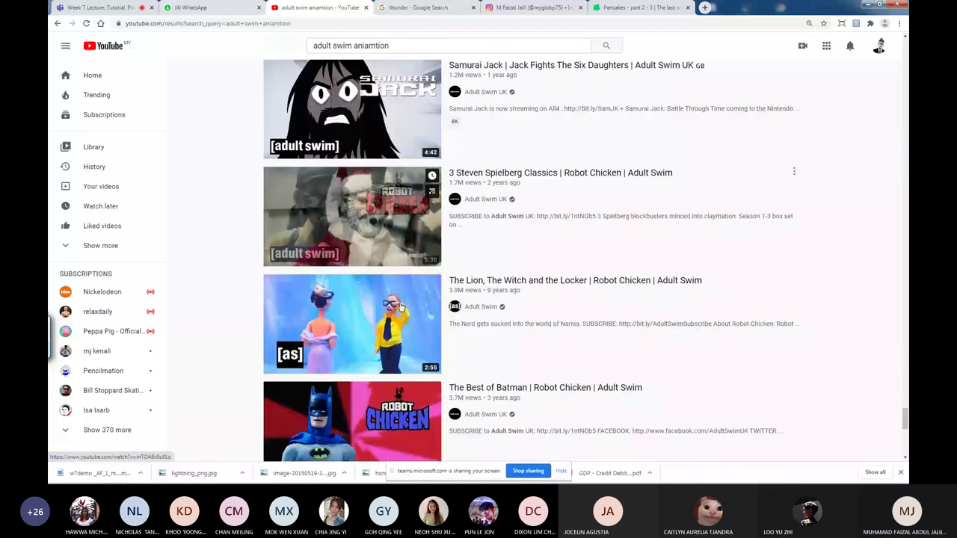
scroll(400, 307, down, 6)
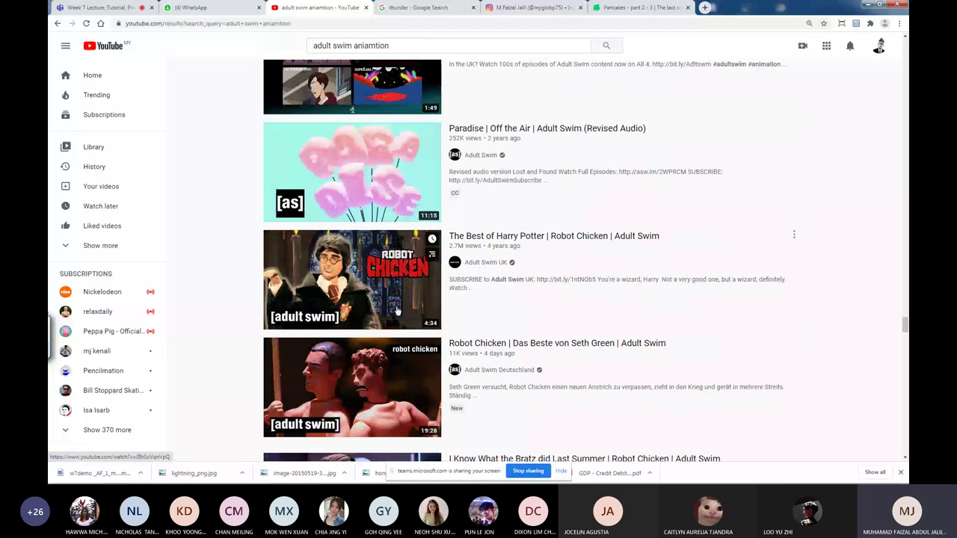
scroll(397, 310, down, 5)
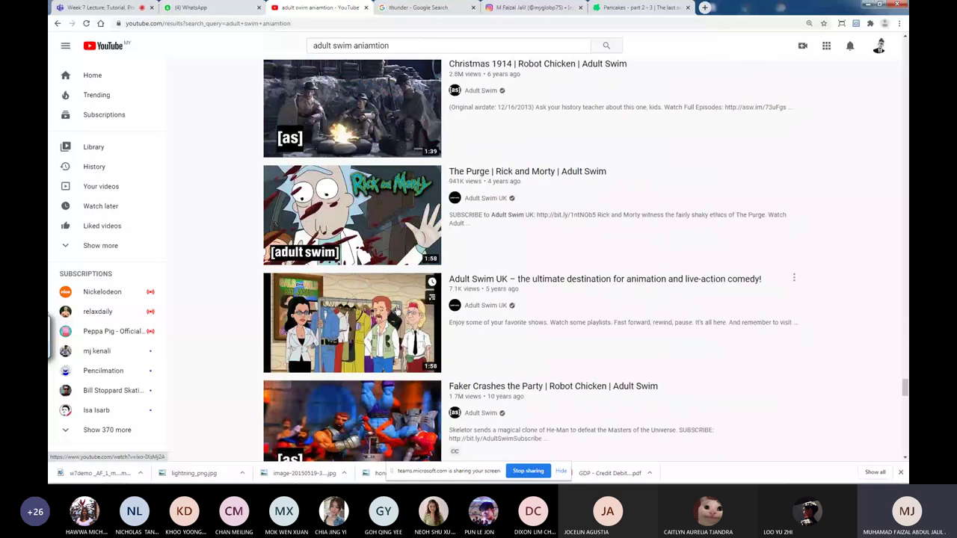
Search YouTube for "lifetime of tim animation", open the video "My Best of Life and Times of Tim" and skip its intro.
key(/)
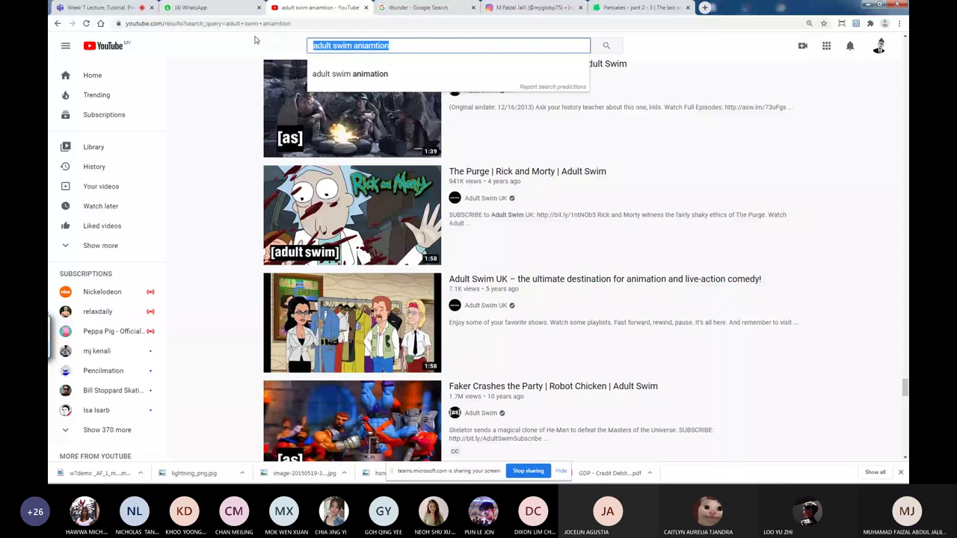
text(lifetime)
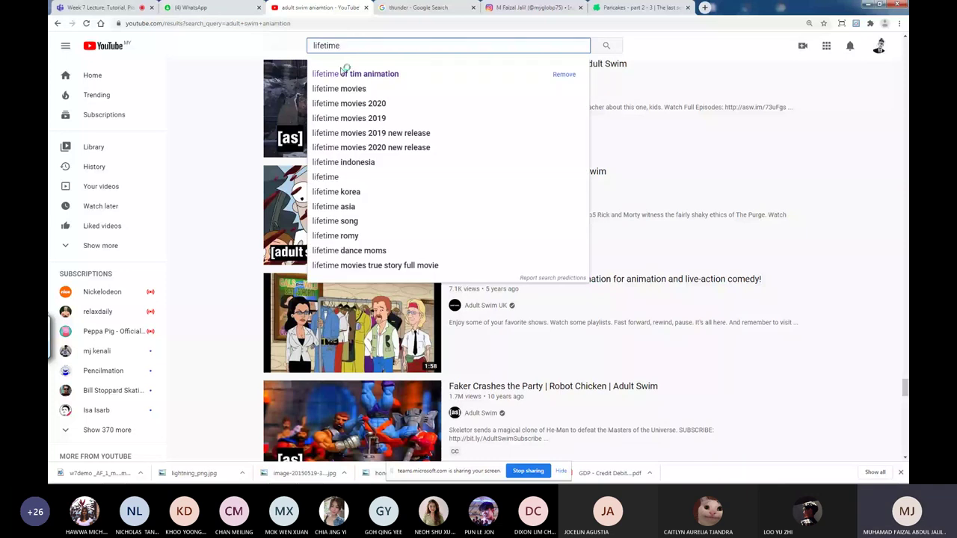
click(344, 71)
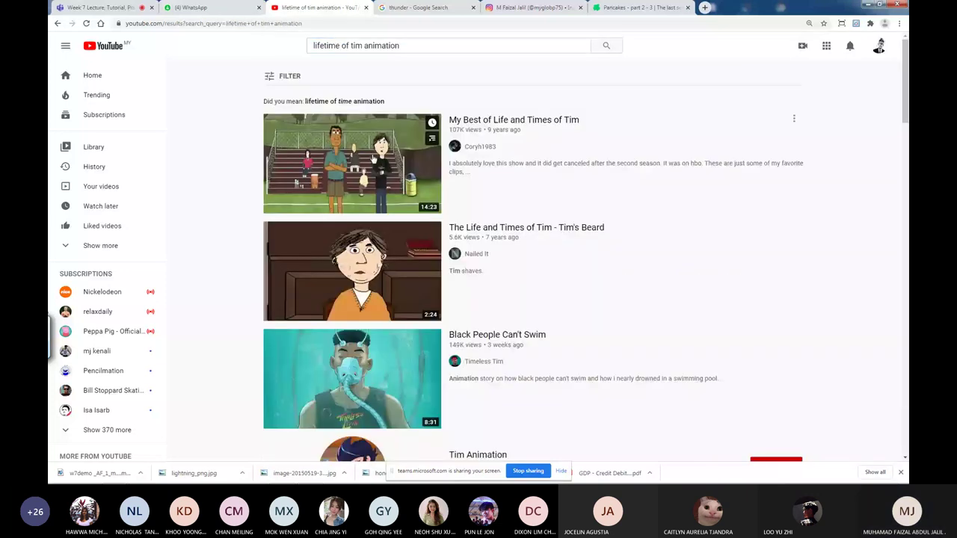
click(374, 171)
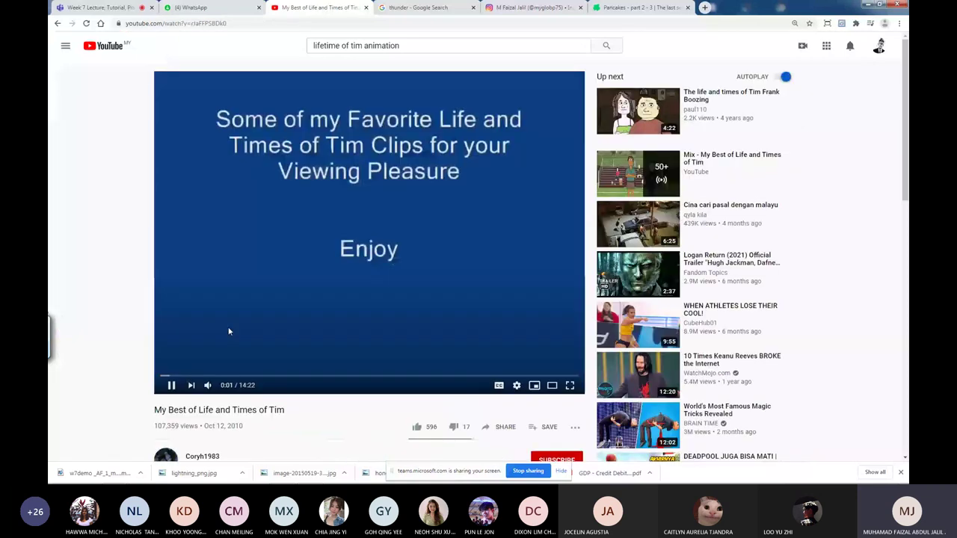
click(170, 377)
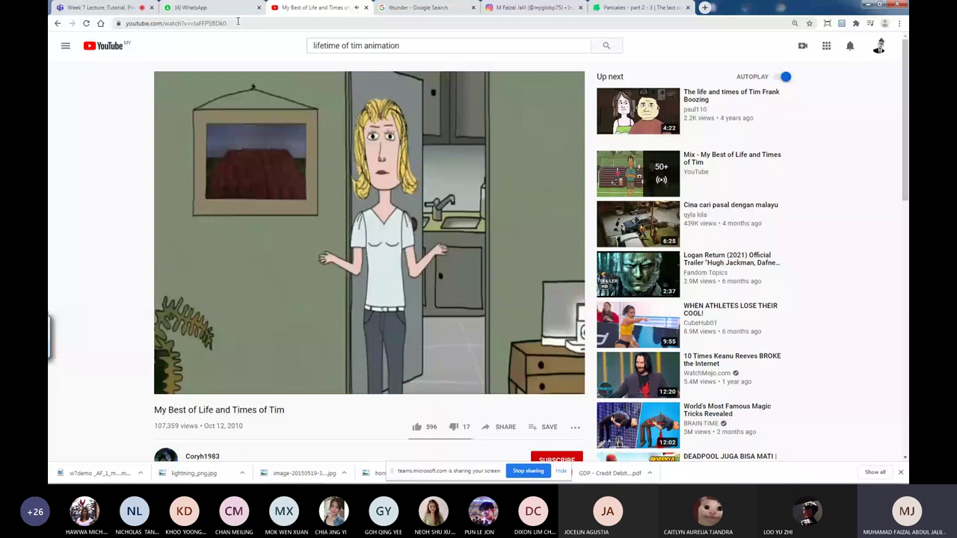
Copy the link of "My Best of Life and Times of Tim" and send it in the Teams meeting chat.
click(238, 21)
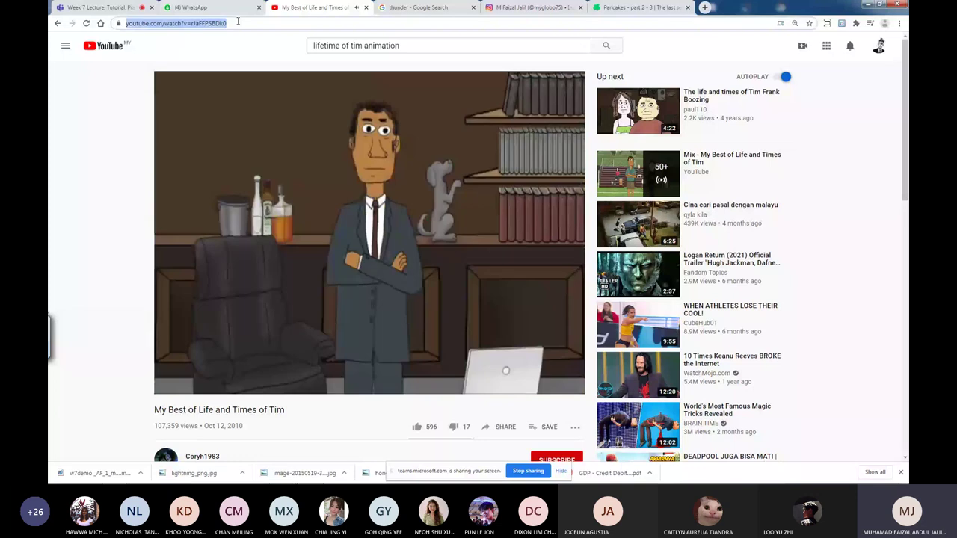
key(ctrl+1)
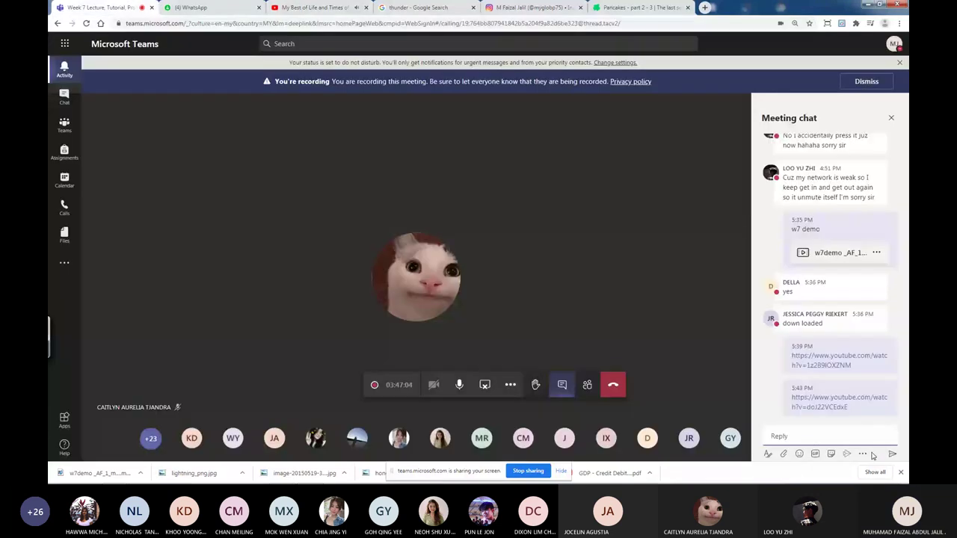
text(https://www.youtube.com/watch?v=cJaFFP5BDk0)
key(Return)
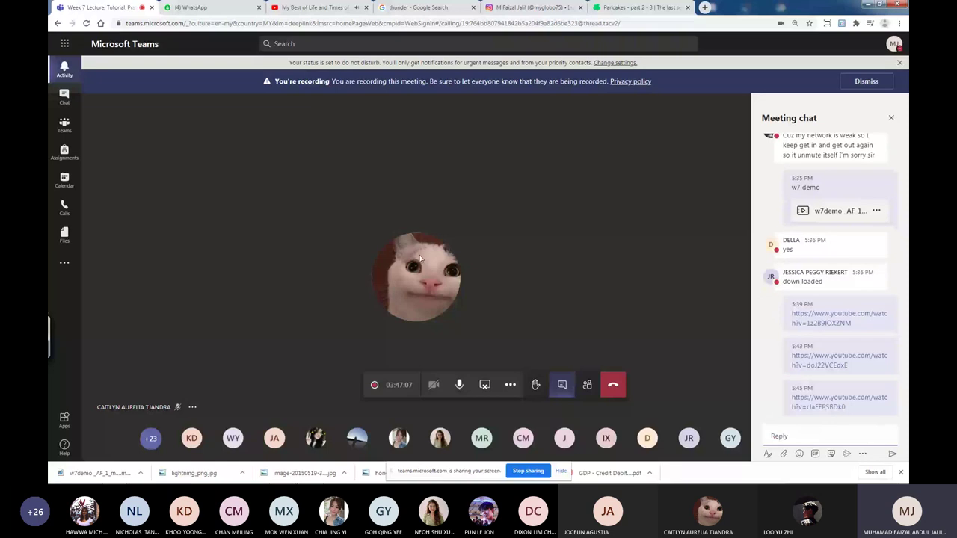
Switch back to YouTube and skim the Life and Times of Tim video from about 1:07 to 1:43, pausing on character close-ups.
click(325, 9)
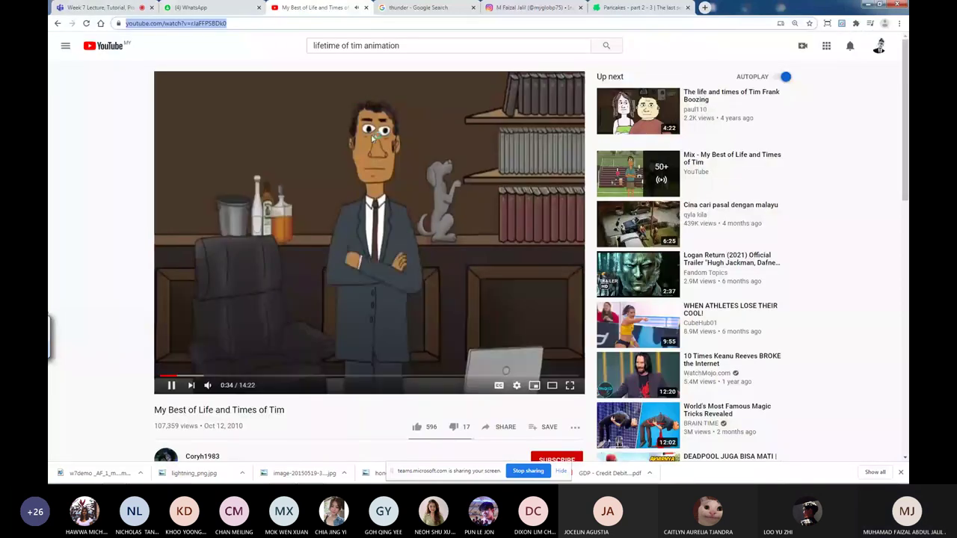
click(195, 375)
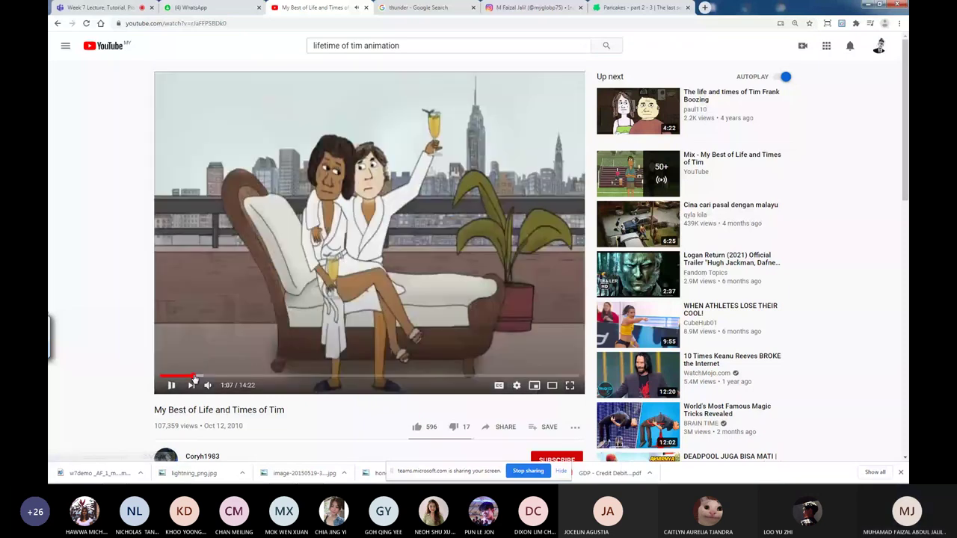
click(201, 375)
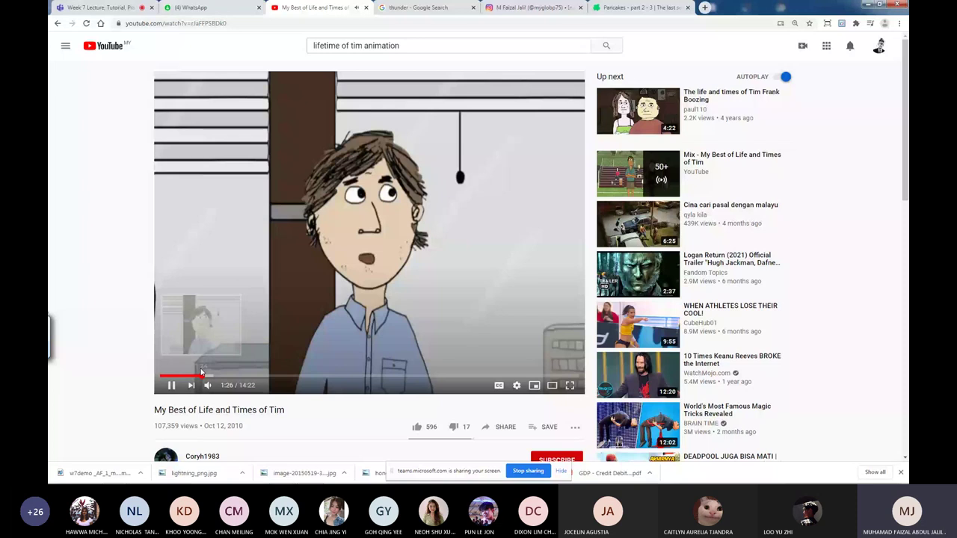
click(312, 266)
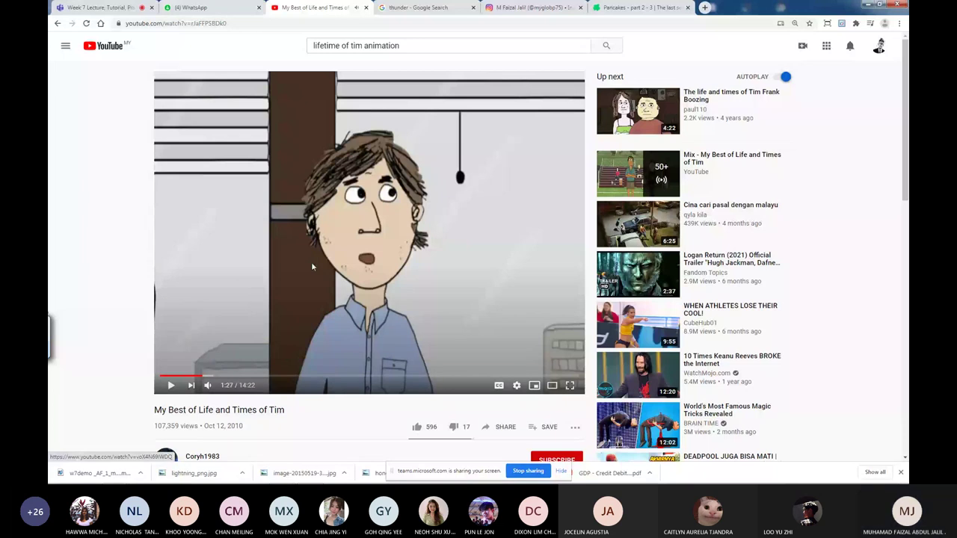
click(170, 385)
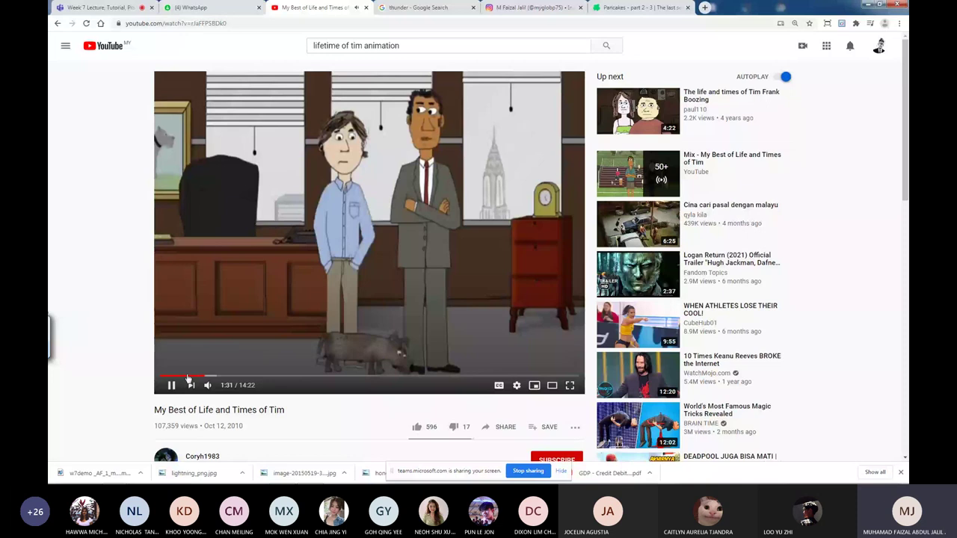
click(328, 225)
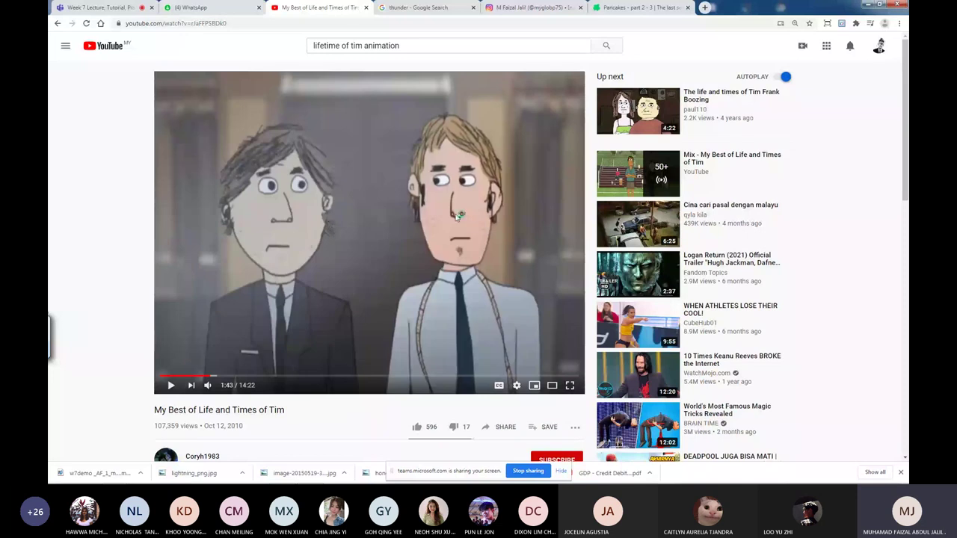
scroll(458, 216, down, 3)
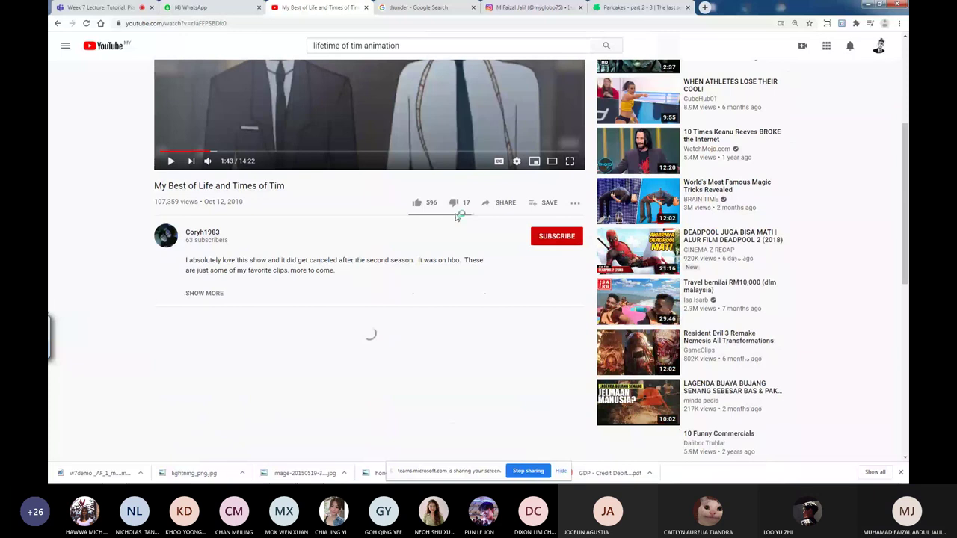
Play the Life and Times of Tim video briefly from 1:43 and pause it again on the two characters.
scroll(457, 216, up, 3)
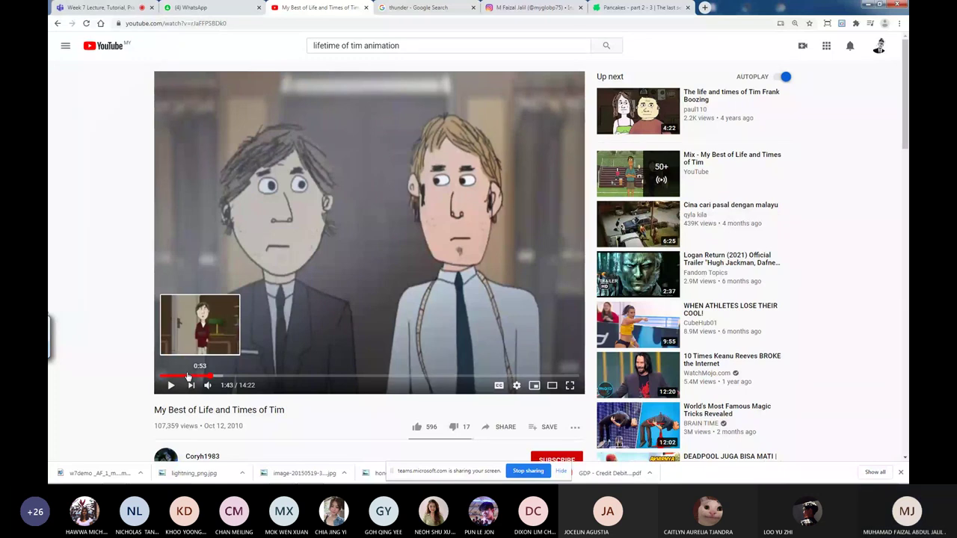
click(171, 384)
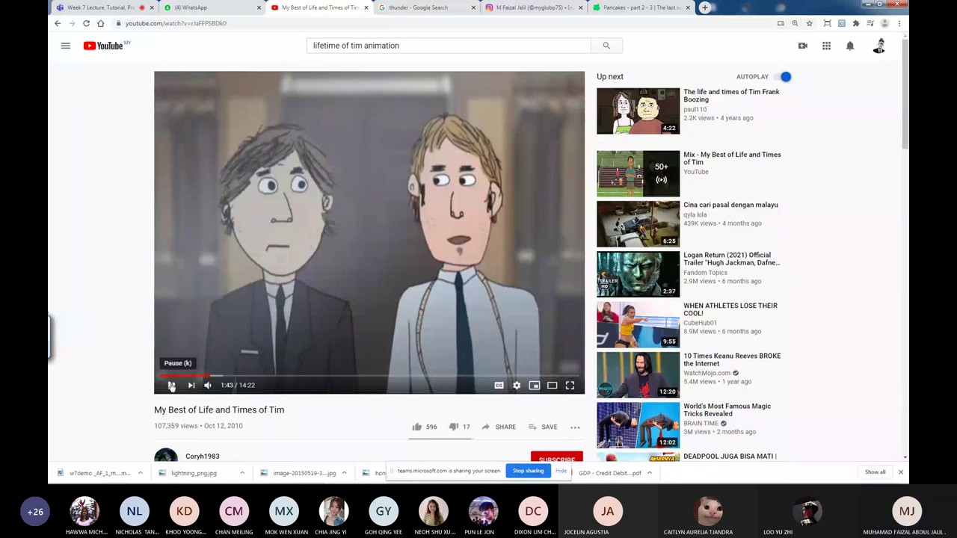
click(171, 385)
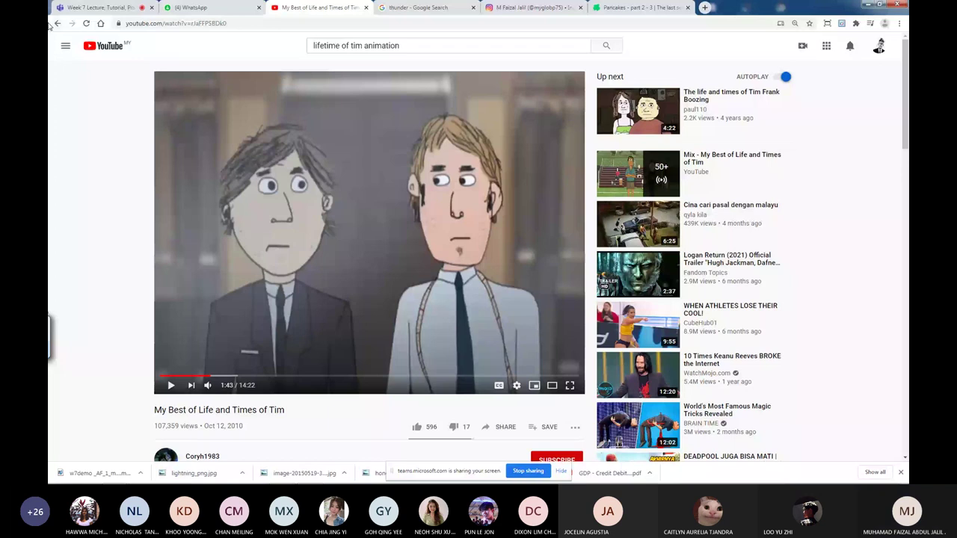
Search YouTube for "pixar aniamtion".
key(slash)
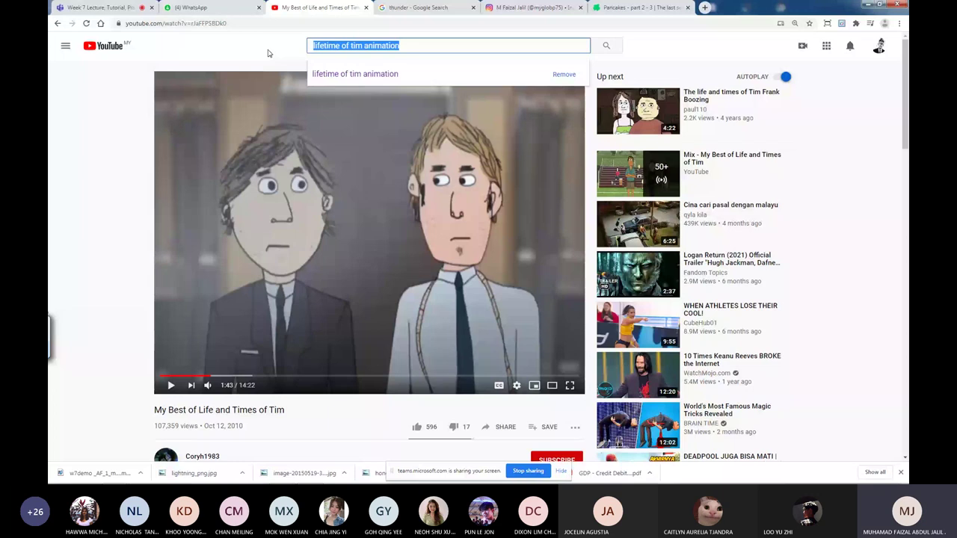
text(p)
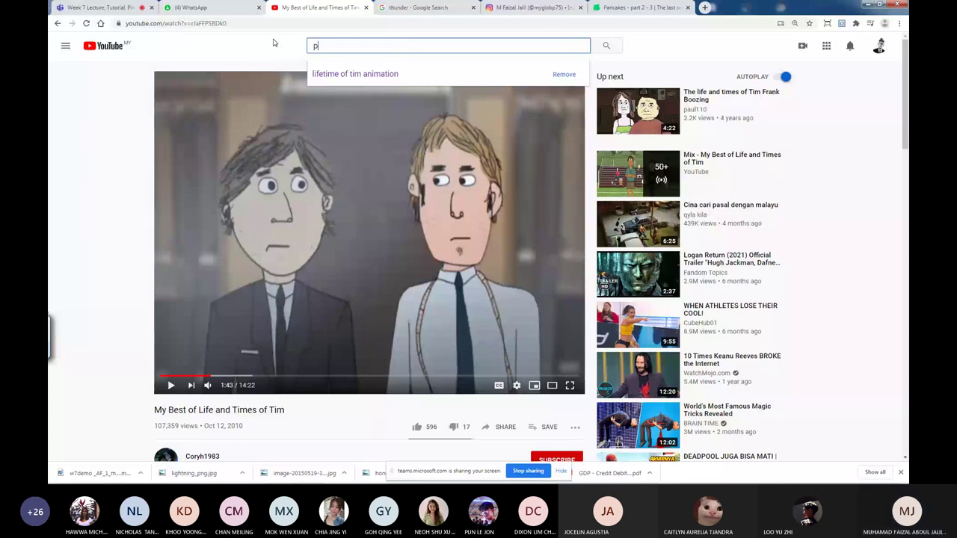
text(ixar)
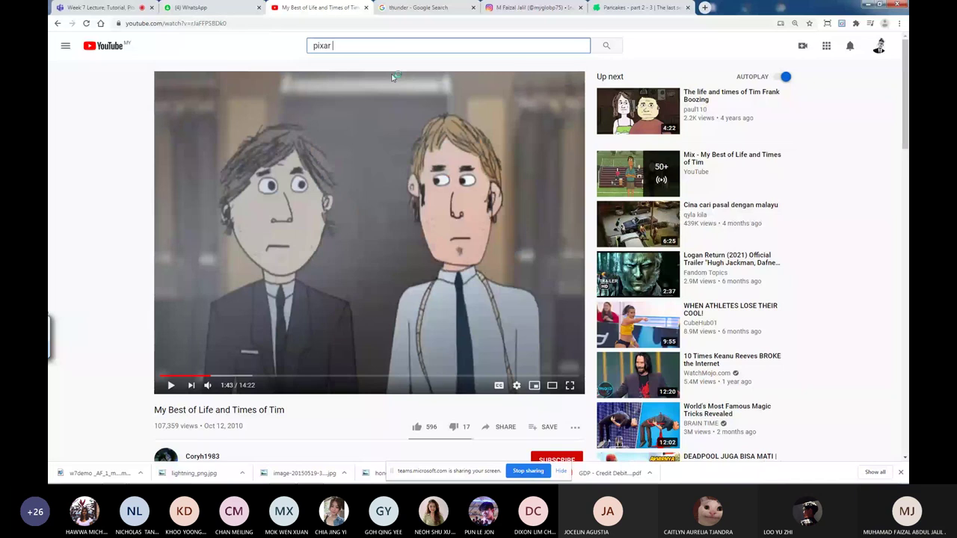
text(aniamtion)
key(Return)
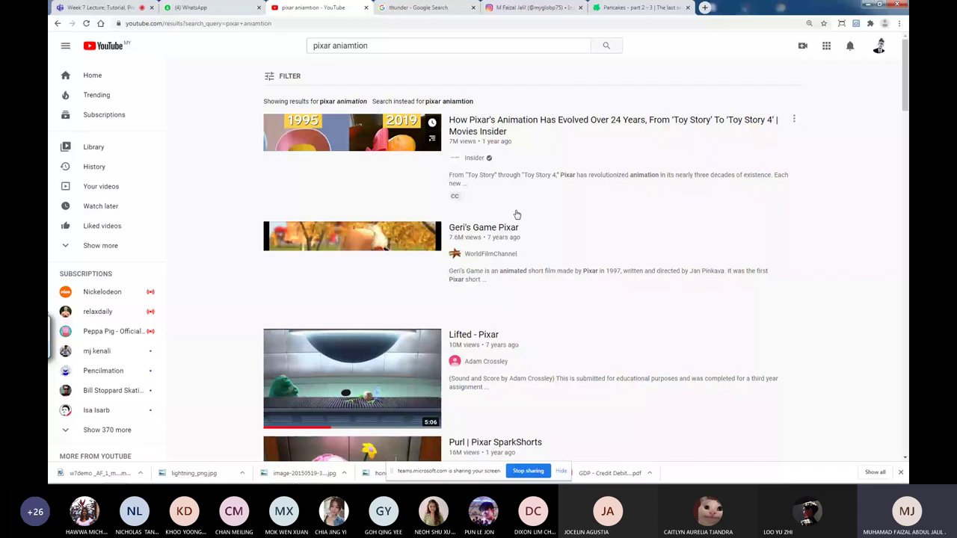
Look through the Pixar search results and open the video "How Pixar's 'Toy Story 4' Was Animated".
scroll(516, 214, down, 5)
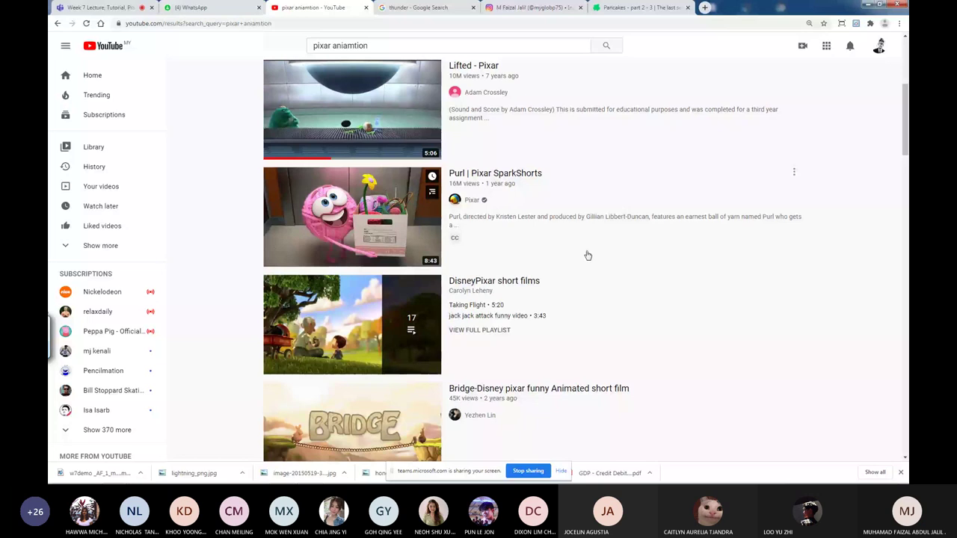
scroll(587, 256, down, 7)
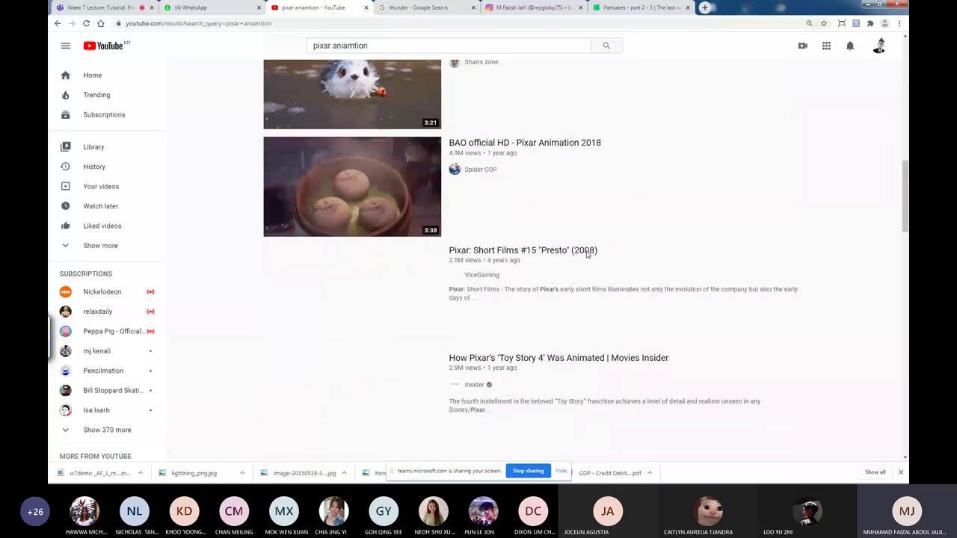
scroll(588, 255, down, 2)
scroll(588, 256, up, 1)
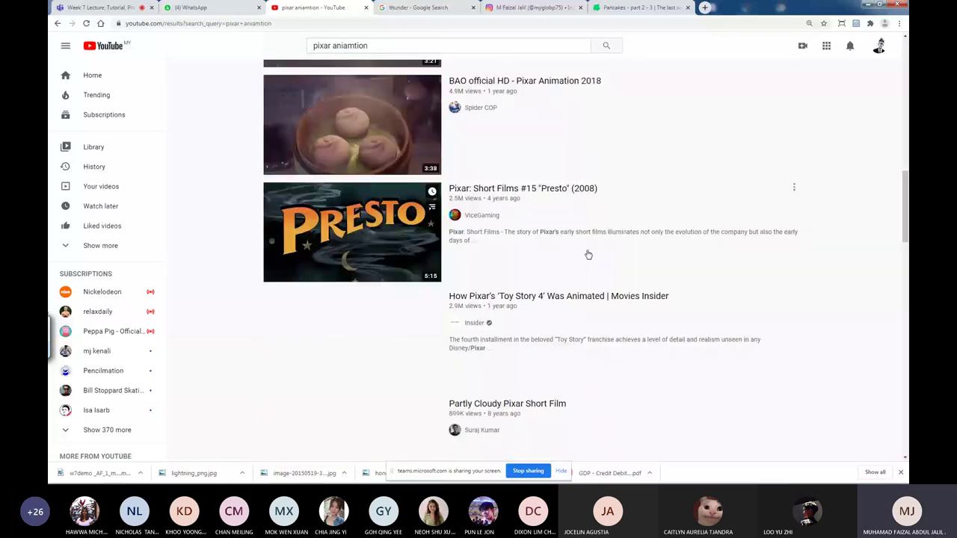
scroll(587, 255, down, 2)
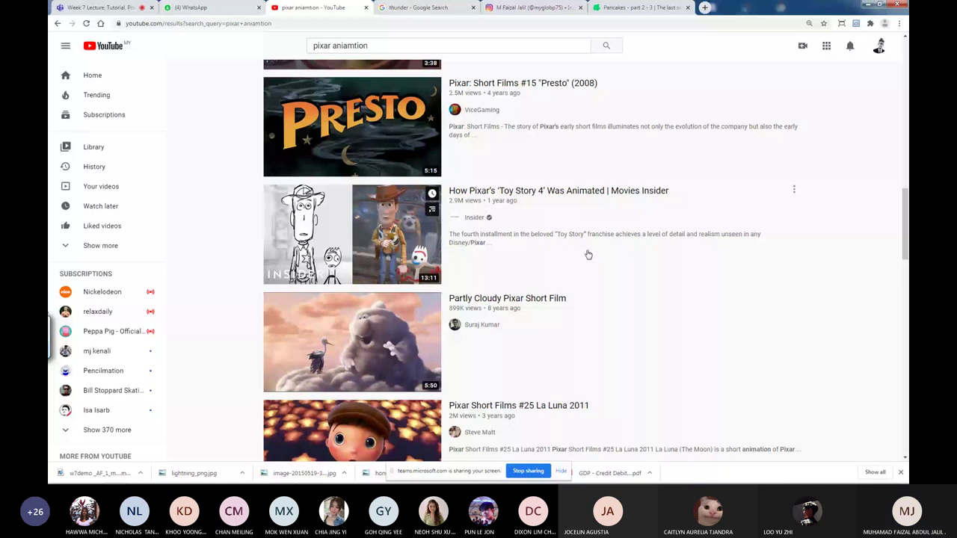
click(348, 237)
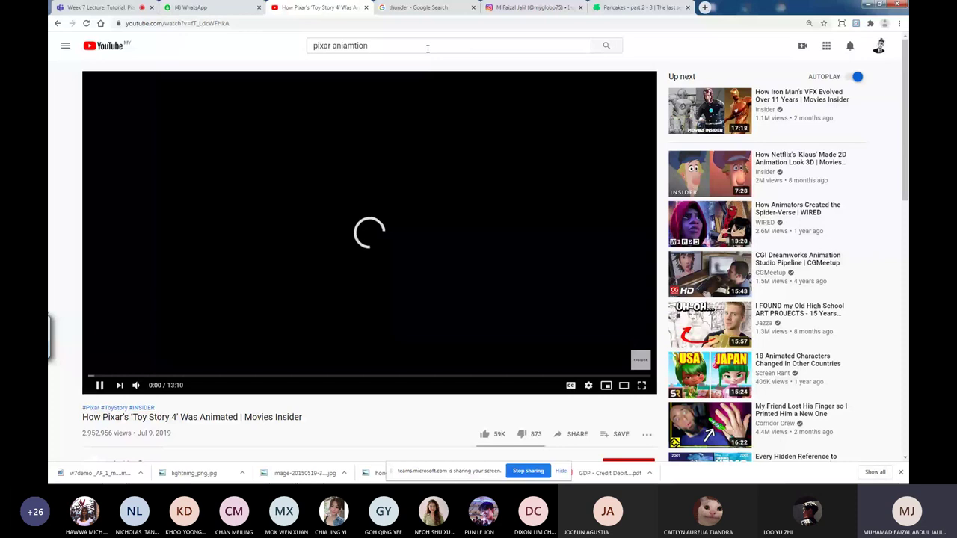
Enter "storyboard motion comic" as the next YouTube search while the Toy Story 4 video loads.
mouse_move(254, 476)
click(310, 47)
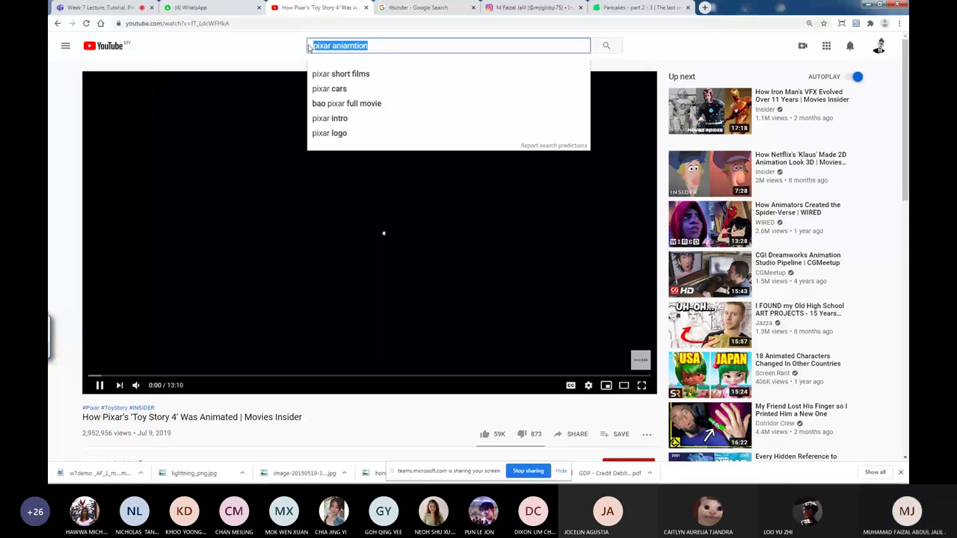
text(storyb)
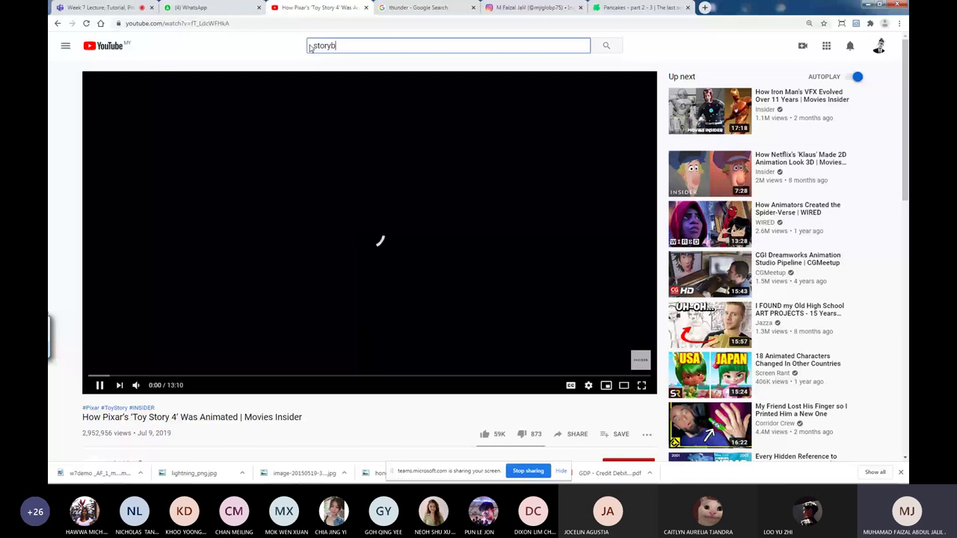
text(o)
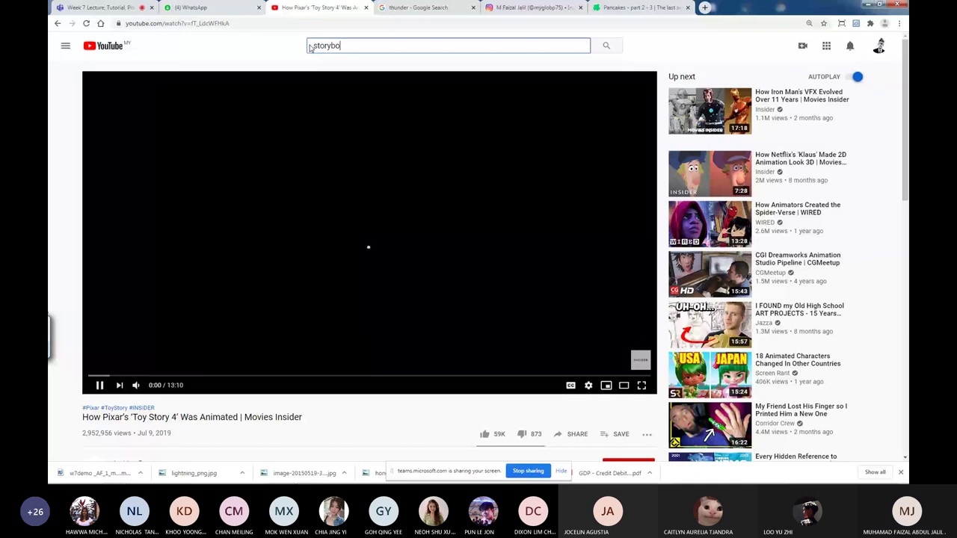
text(ard motion )
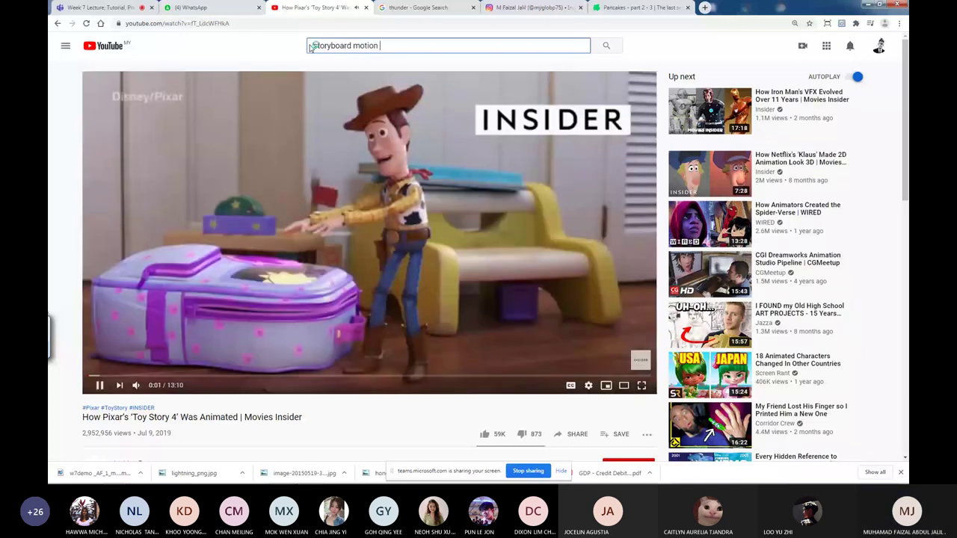
text(comic)
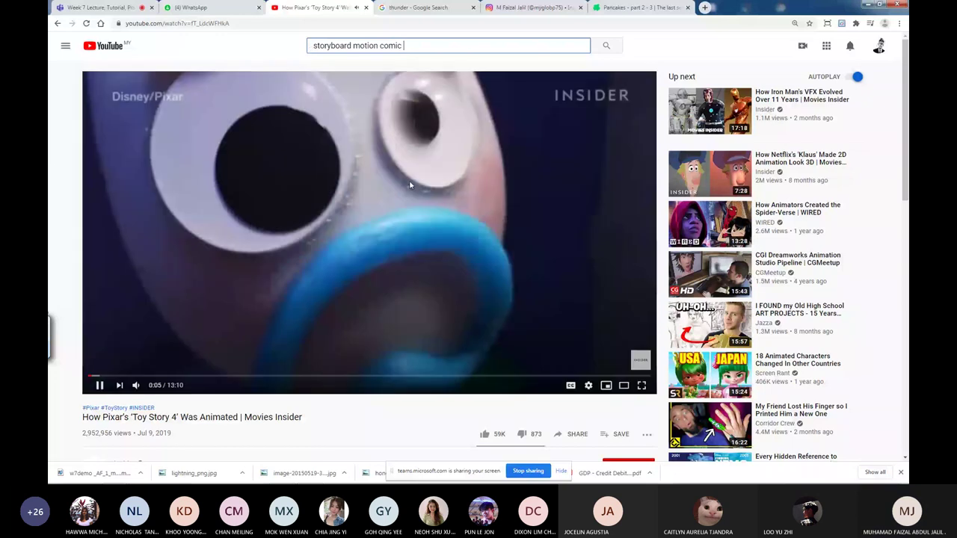
Skim the opening of the Toy Story 4 video, then copy its link into the Teams meeting chat.
click(100, 376)
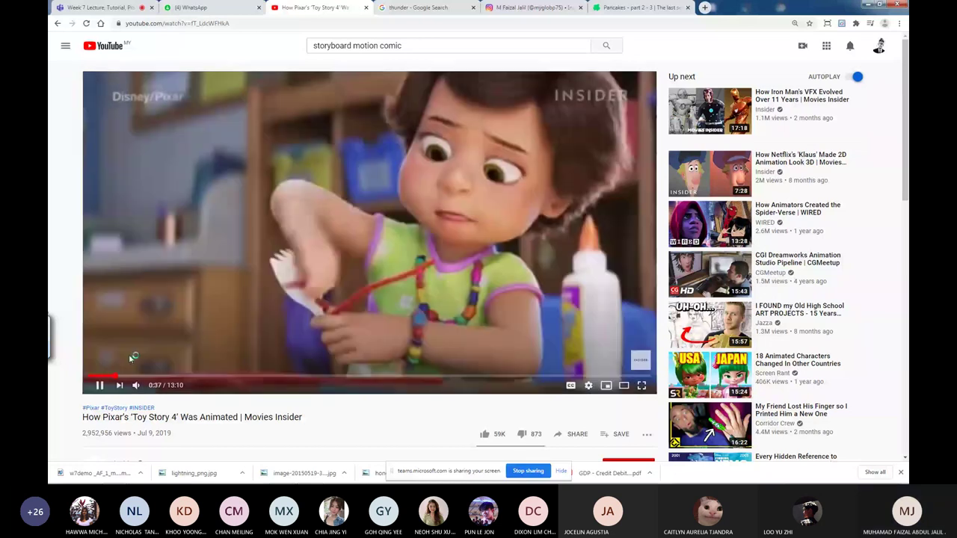
click(105, 377)
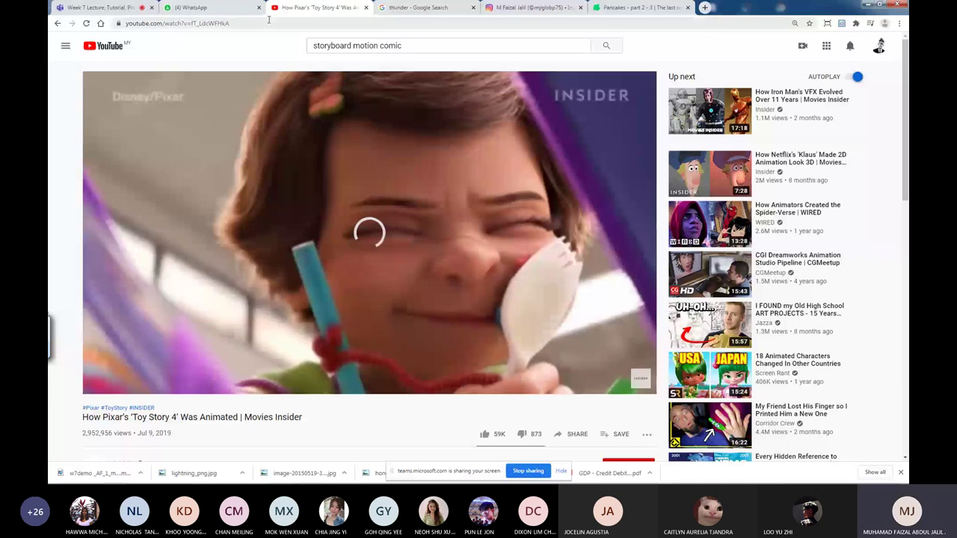
click(268, 21)
key(ctrl+c)
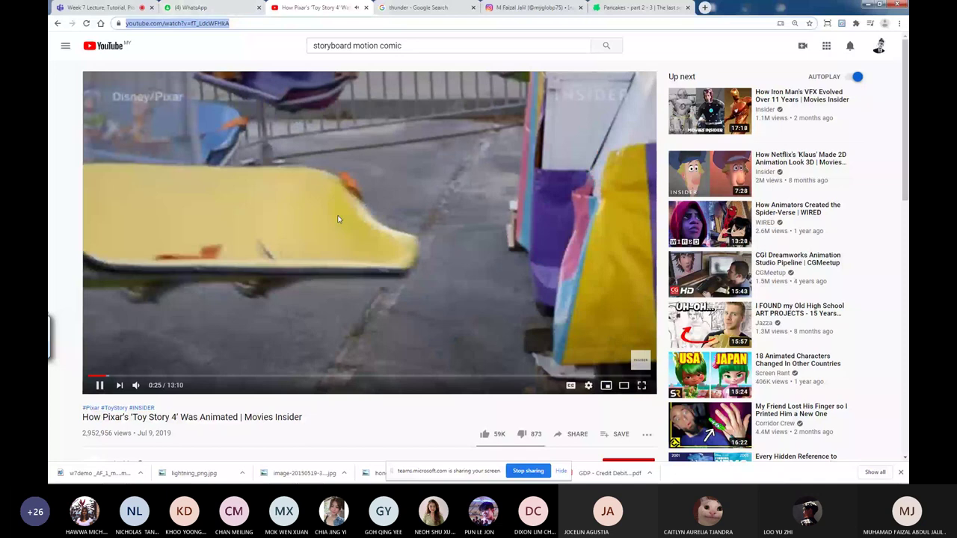
key(ctrl+1)
key(ctrl+v)
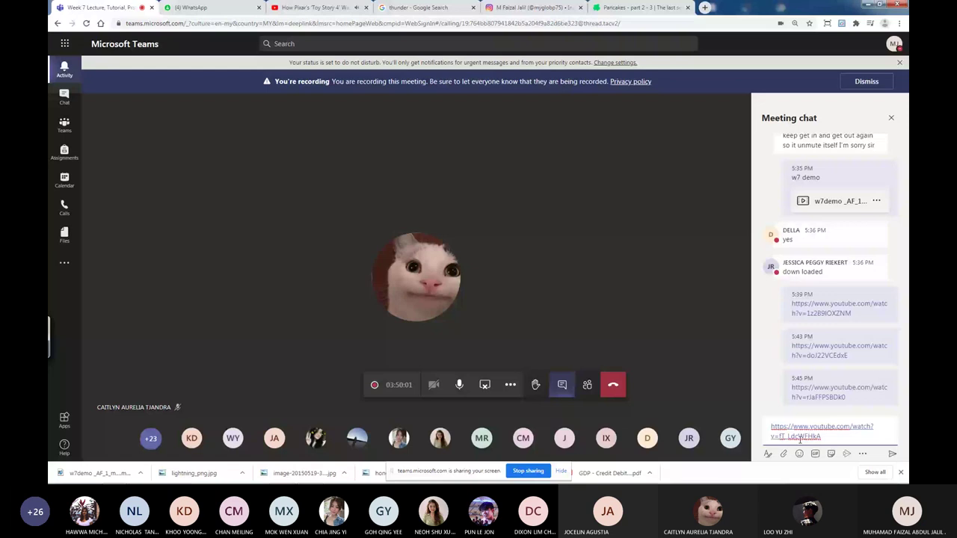
Return to YouTube and look through the "storyboard motion comic" search results for storyboard examples.
click(314, 8)
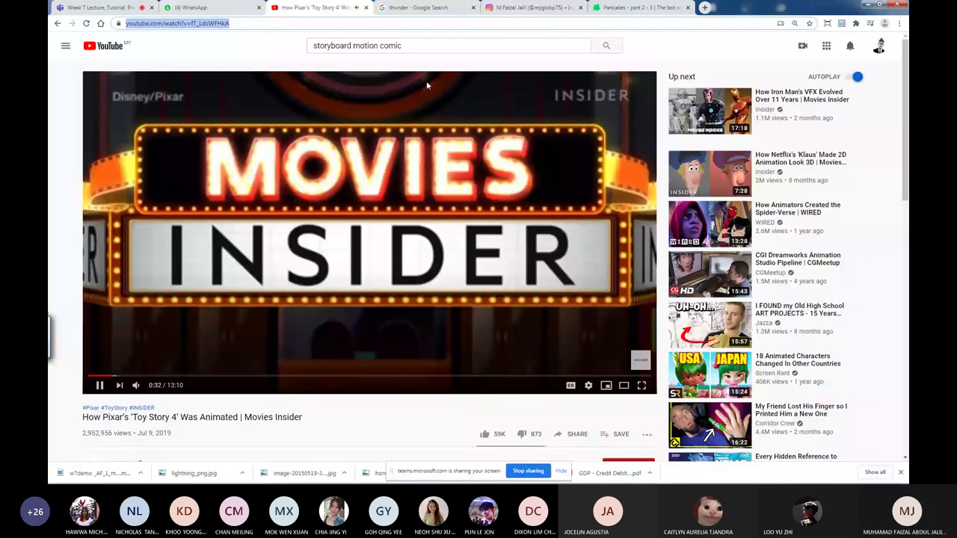
key(alt+Left)
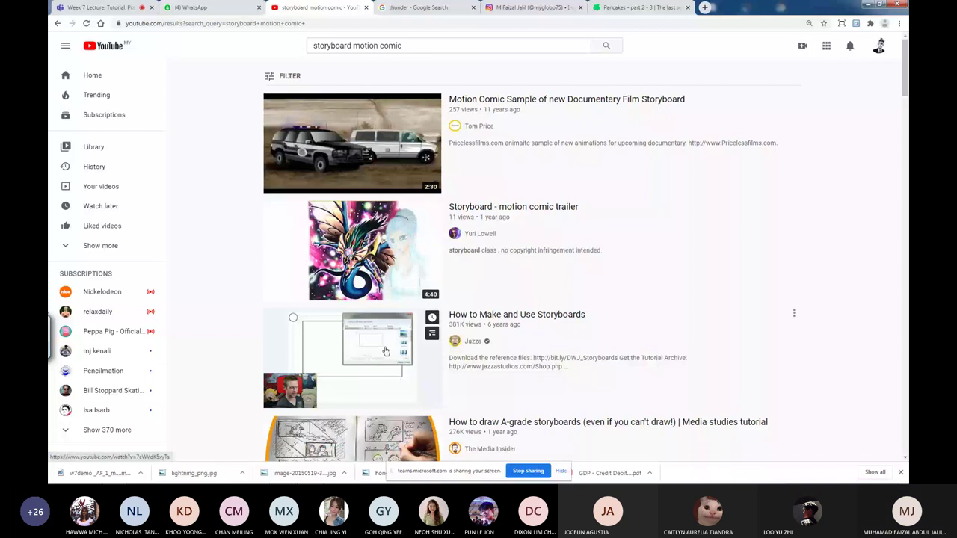
scroll(559, 285, down, 1)
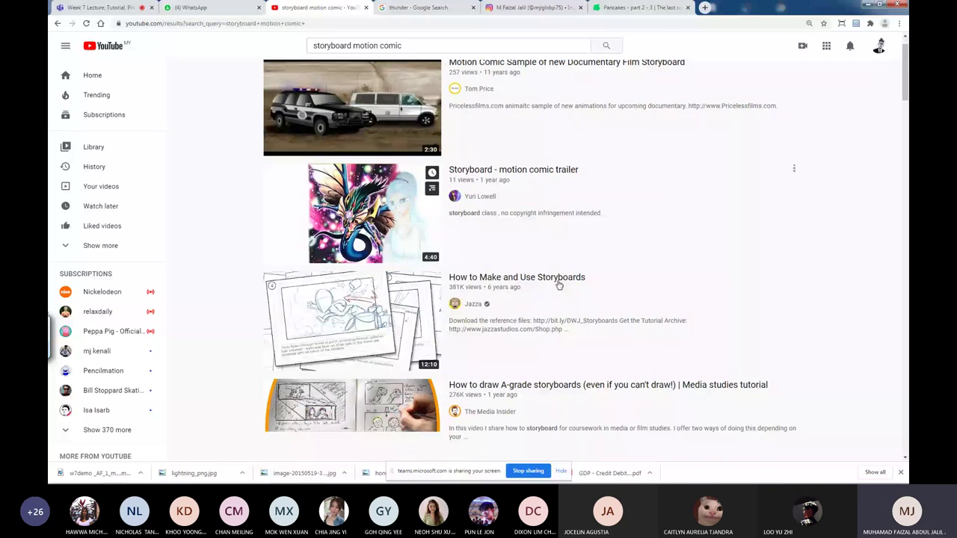
scroll(559, 284, down, 2)
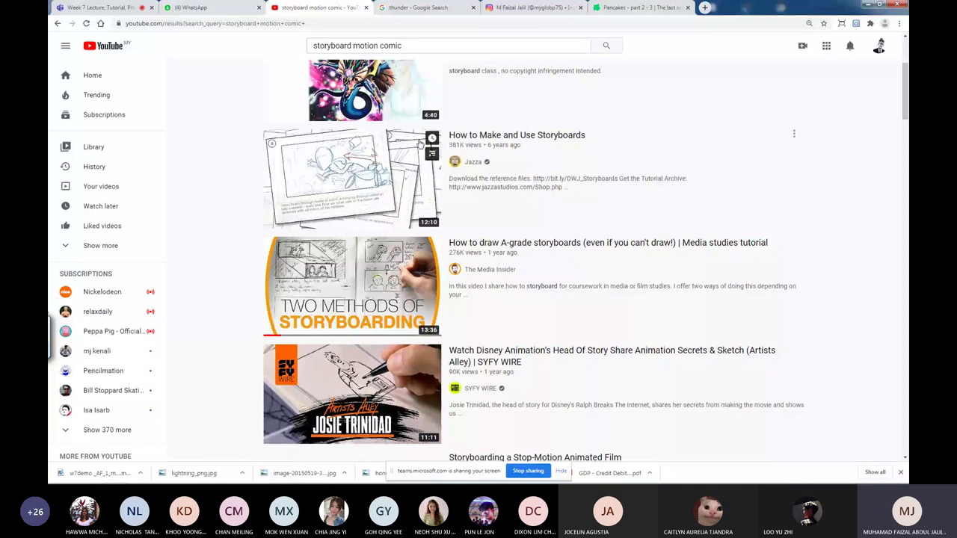
mouse_move(339, 162)
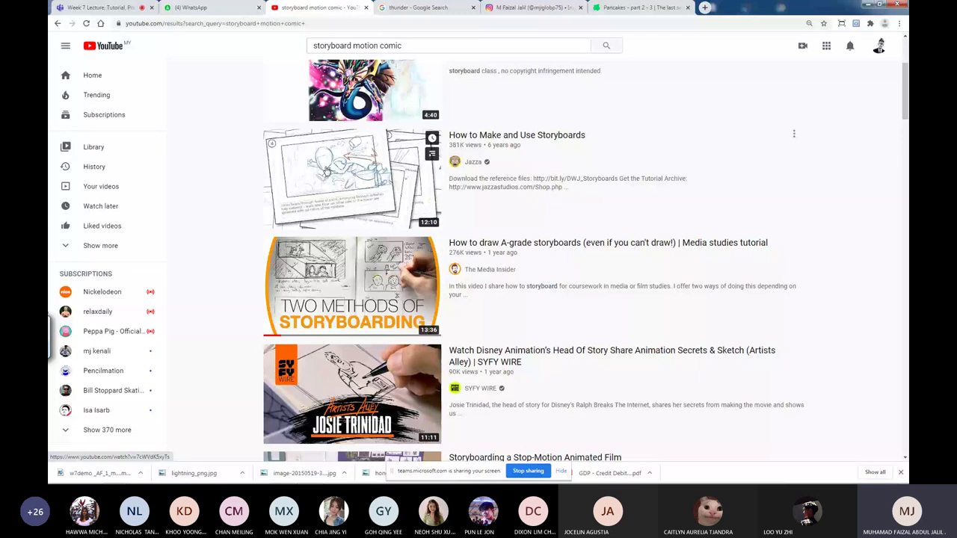
scroll(326, 171, down, 5)
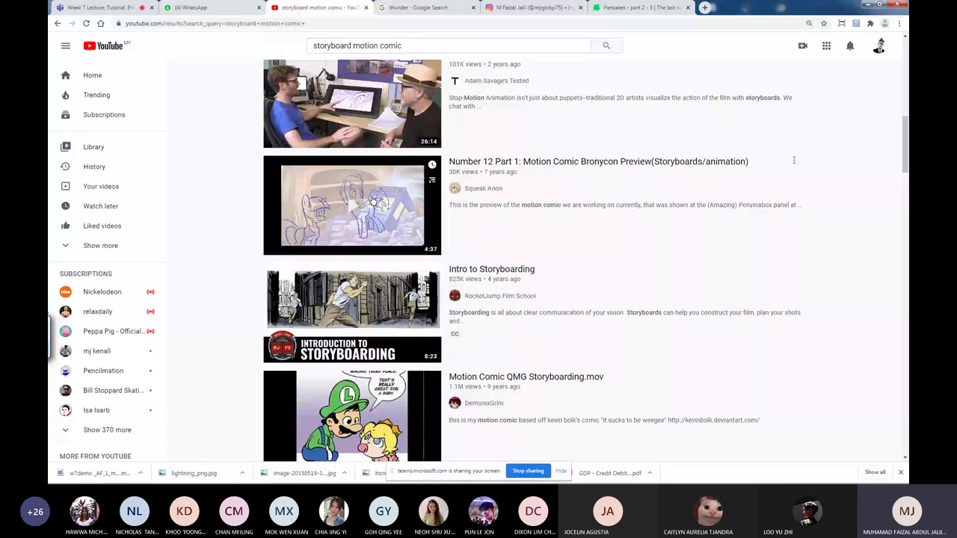
Switch to Photoshop and create a white document 8 inches wide and 11 inches high at 150 pixels/inch, with an empty layer above the background.
click(372, 237)
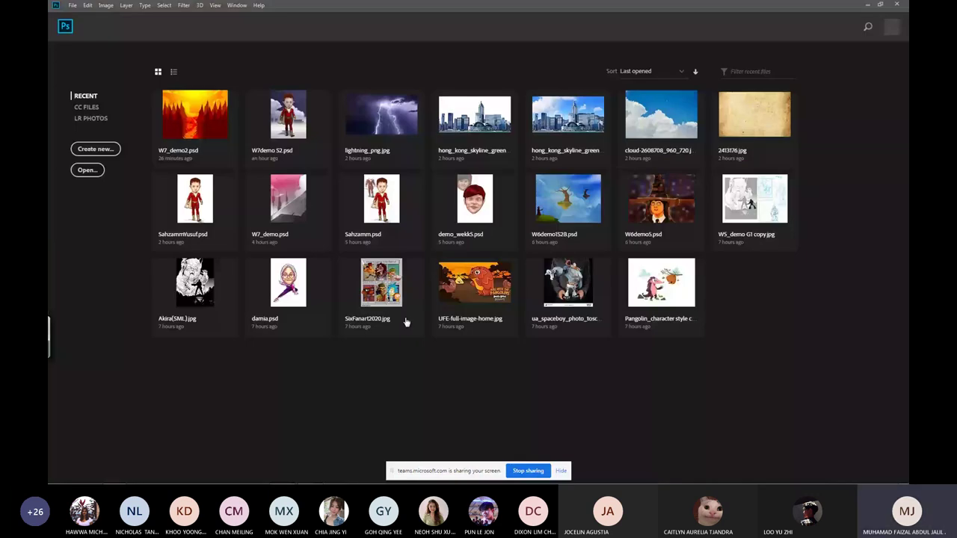
key(ctrl+n)
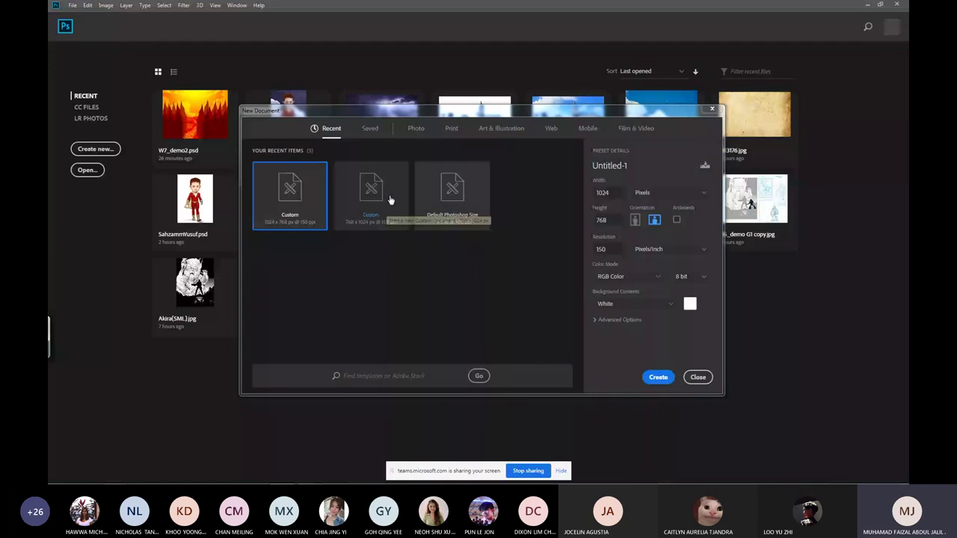
click(669, 196)
click(651, 250)
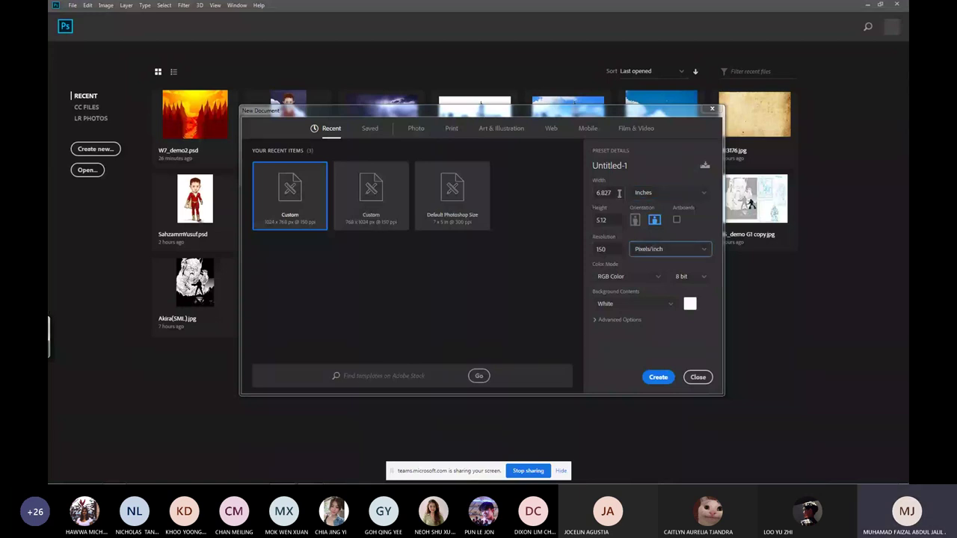
key(shift+Tab)
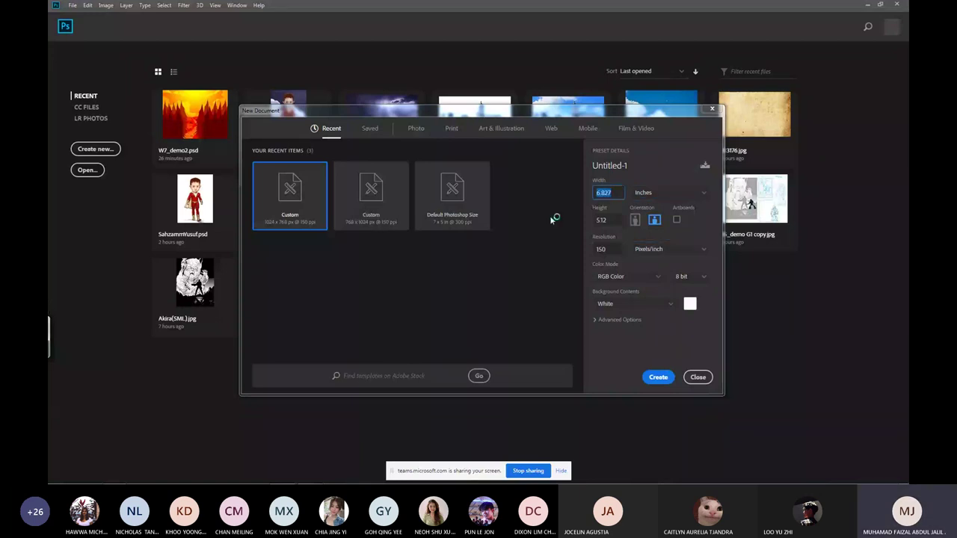
text(8)
key(Tab)
text(22)
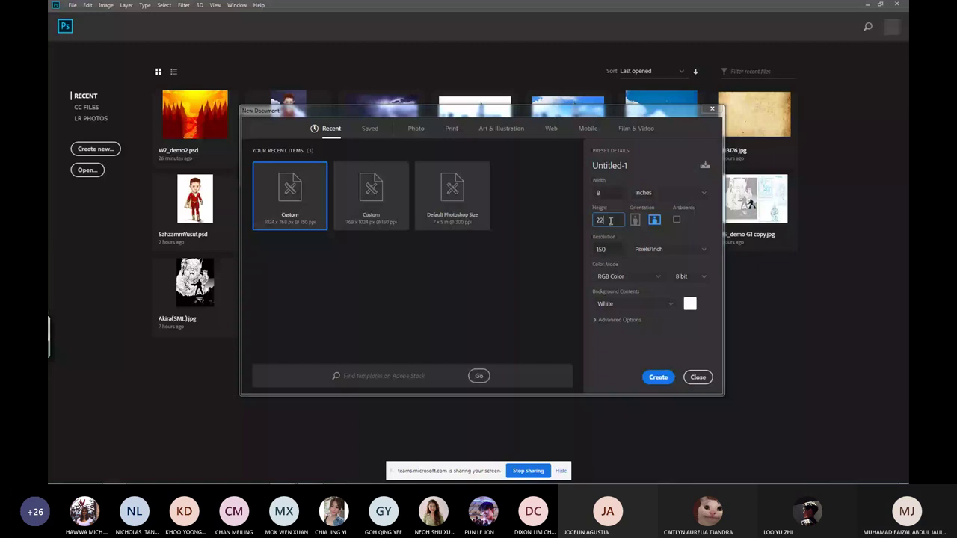
key(BackSpace)
key(BackSpace)
text(11)
click(658, 377)
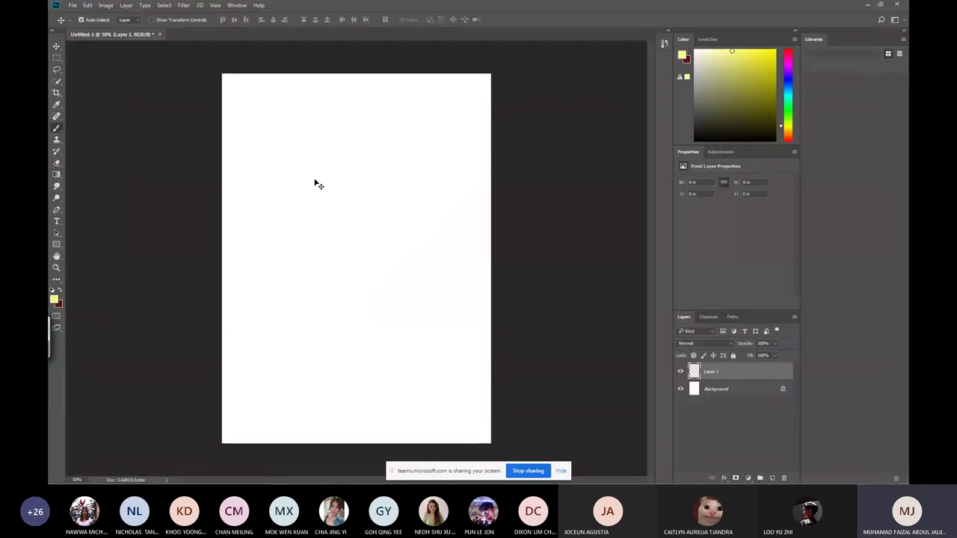
With a thin blue-violet brush, sketch a wide panel containing a city skyline across the top of the page on Layer 1.
key(b)
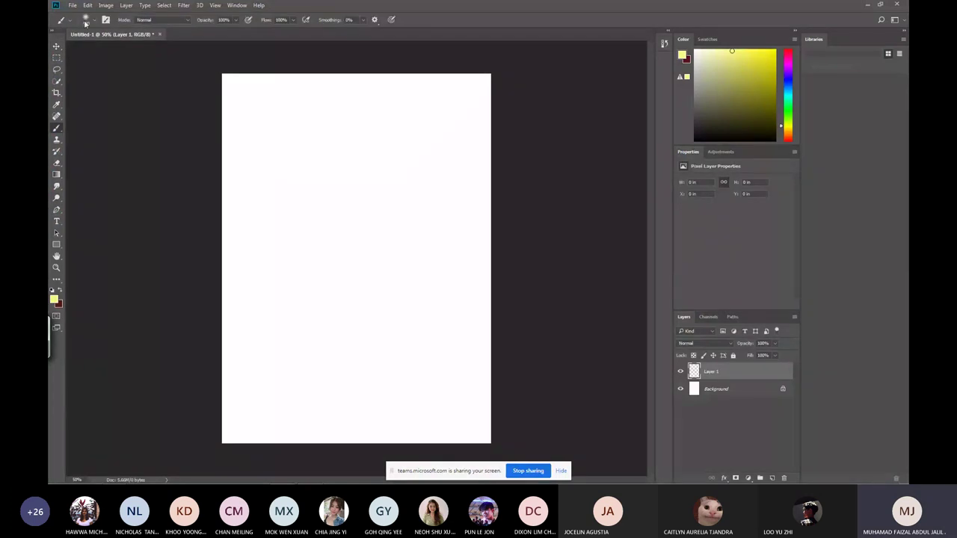
click(85, 20)
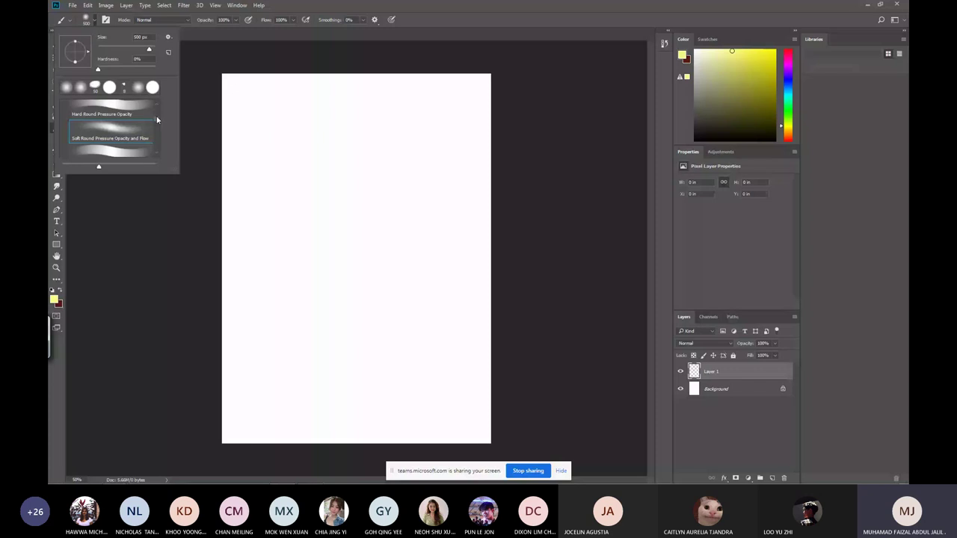
drag(157, 120, 157, 110)
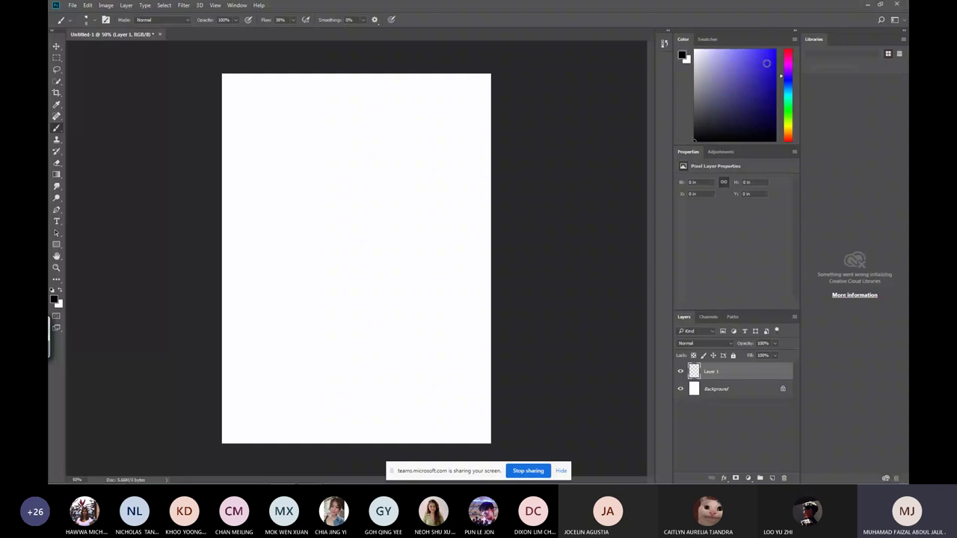
click(743, 57)
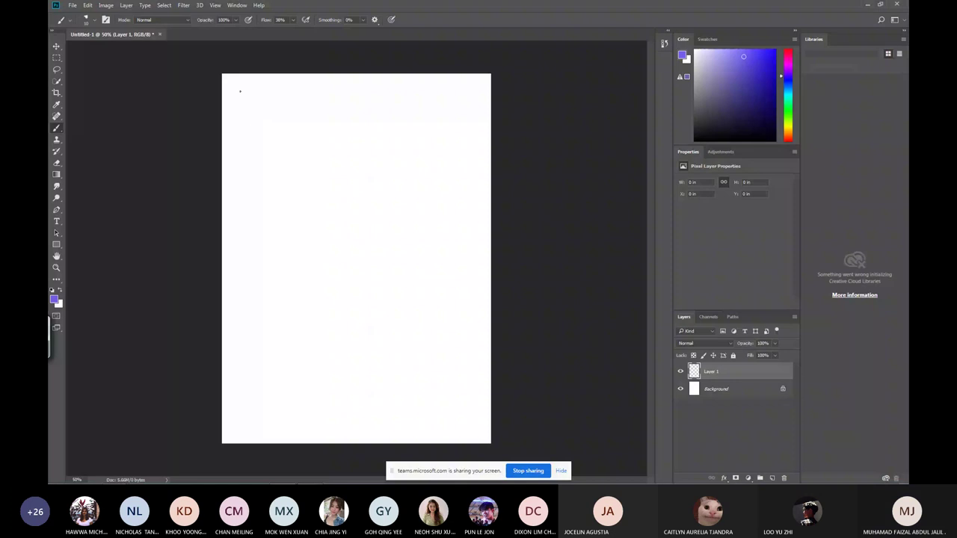
mouse_move(240, 92)
mouse_down()
mouse_move(461, 86)
mouse_move(471, 174)
mouse_up()
mouse_move(260, 159)
mouse_down()
mouse_move(257, 96)
mouse_move(321, 166)
mouse_up()
Sketch the frames of two side-by-side panels in the middle row and one wide panel along the page's bottom.
drag(239, 180, 379, 195)
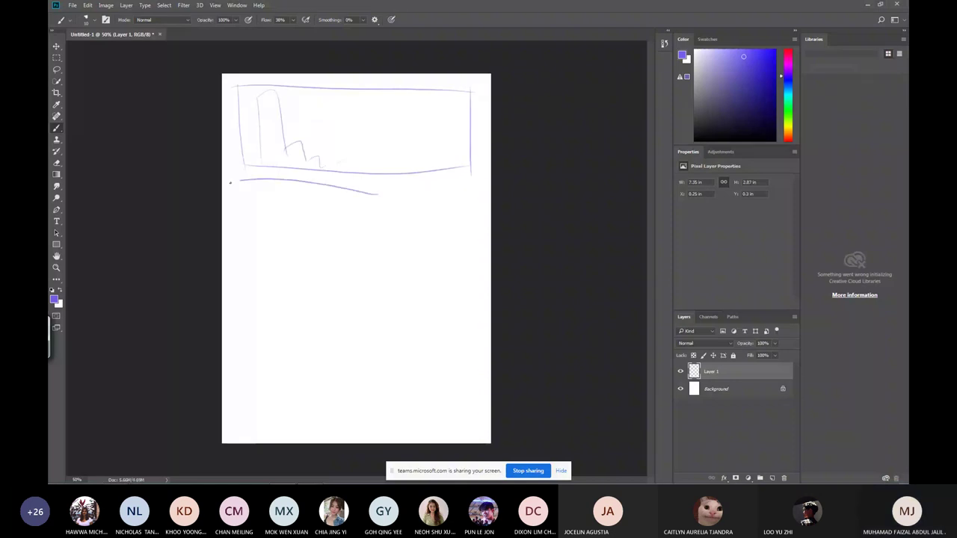
mouse_move(230, 182)
mouse_down()
mouse_move(235, 232)
mouse_move(356, 314)
mouse_up()
mouse_move(362, 196)
mouse_down()
mouse_move(358, 312)
mouse_move(374, 191)
mouse_up()
mouse_move(377, 191)
mouse_down()
mouse_move(457, 313)
mouse_move(373, 313)
mouse_up()
drag(465, 333, 234, 348)
mouse_move(234, 348)
mouse_down()
mouse_move(236, 429)
mouse_move(464, 439)
mouse_up()
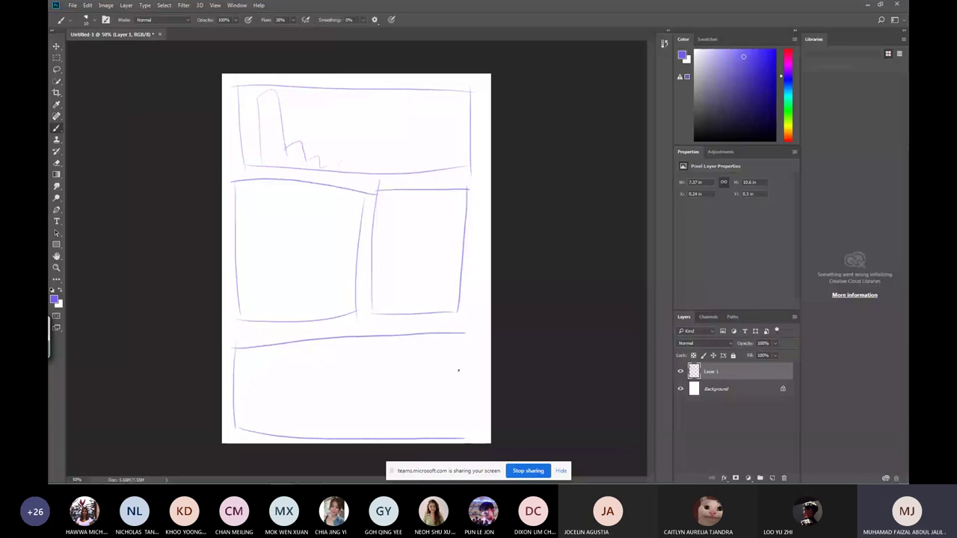
drag(464, 335, 464, 439)
Sketch a standing figure with a ground line and faint buildings in the middle row's first panel.
drag(271, 228, 269, 228)
mouse_move(264, 260)
mouse_down()
mouse_move(255, 292)
mouse_move(279, 305)
mouse_up()
drag(254, 302, 275, 301)
drag(234, 293, 299, 290)
drag(304, 243, 299, 283)
drag(321, 294, 348, 290)
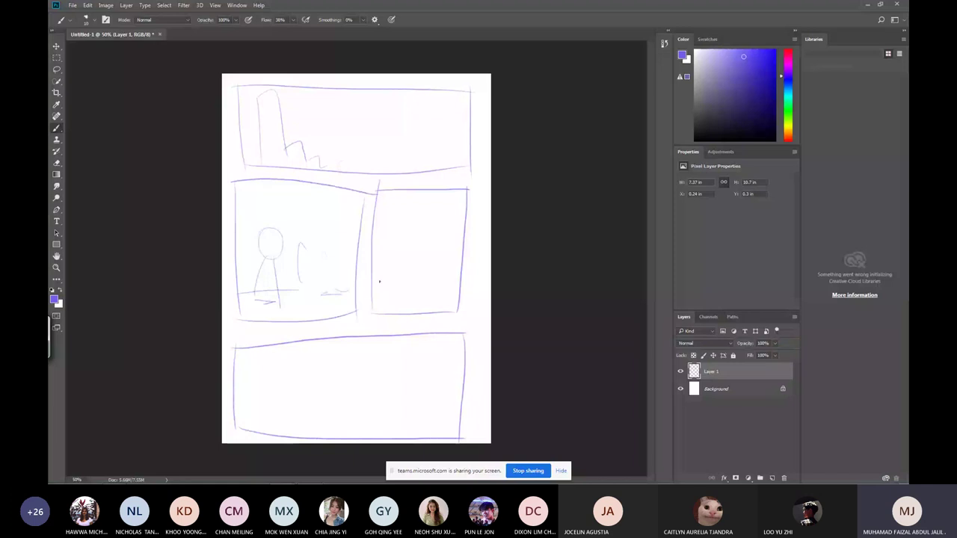
Sketch a close-up character with a large round head, simple face and shoulders in the middle row's second panel.
drag(407, 274, 408, 239)
drag(423, 236, 426, 241)
drag(400, 262, 428, 260)
drag(395, 273, 384, 316)
drag(423, 275, 452, 317)
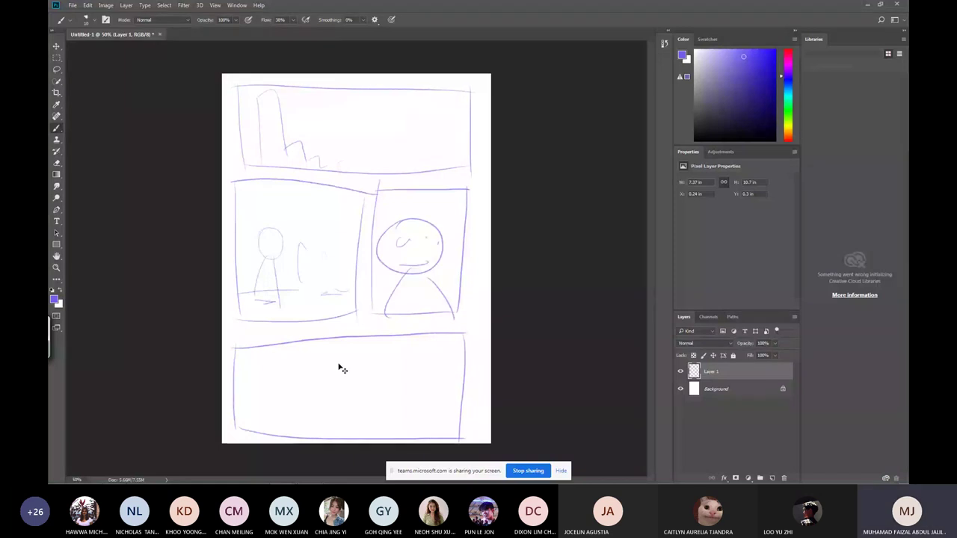
Sketch a small figure sitting at the edge of a rooftop ledge in the wide bottom panel.
scroll(338, 368, up, 5)
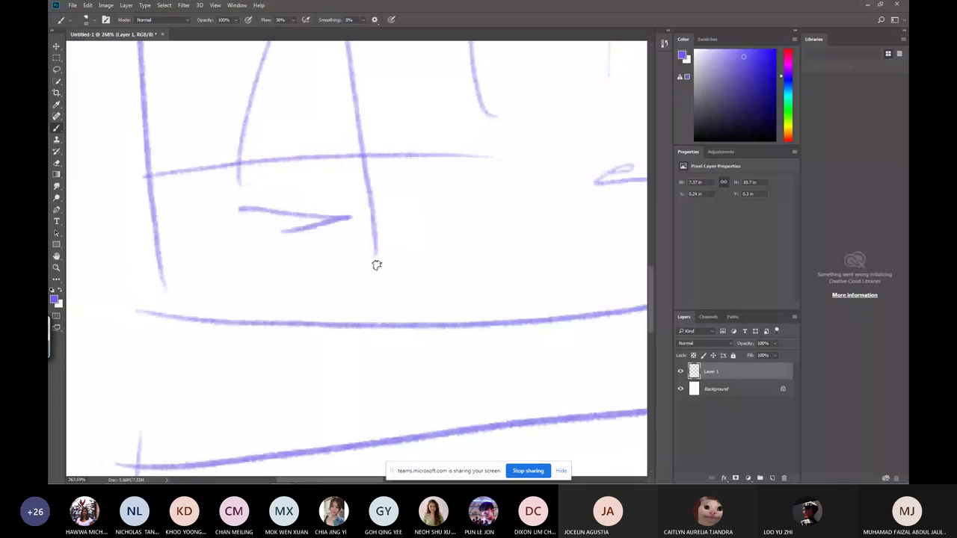
scroll(362, 372, down, 6)
scroll(362, 373, up, 2)
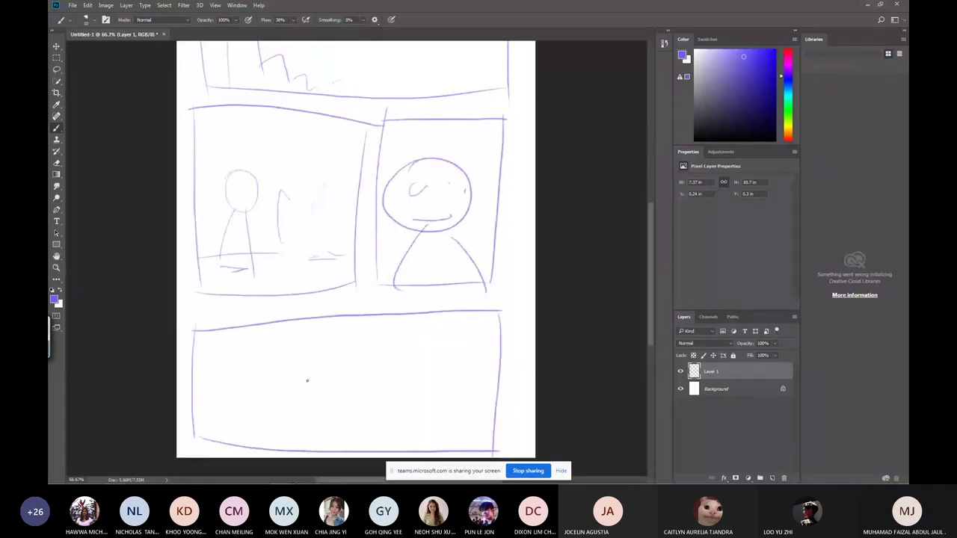
drag(333, 357, 354, 229)
drag(344, 226, 340, 250)
drag(350, 251, 327, 275)
mouse_move(320, 278)
mouse_down()
mouse_move(367, 277)
mouse_move(363, 317)
mouse_up()
drag(354, 280, 355, 321)
drag(215, 285, 350, 281)
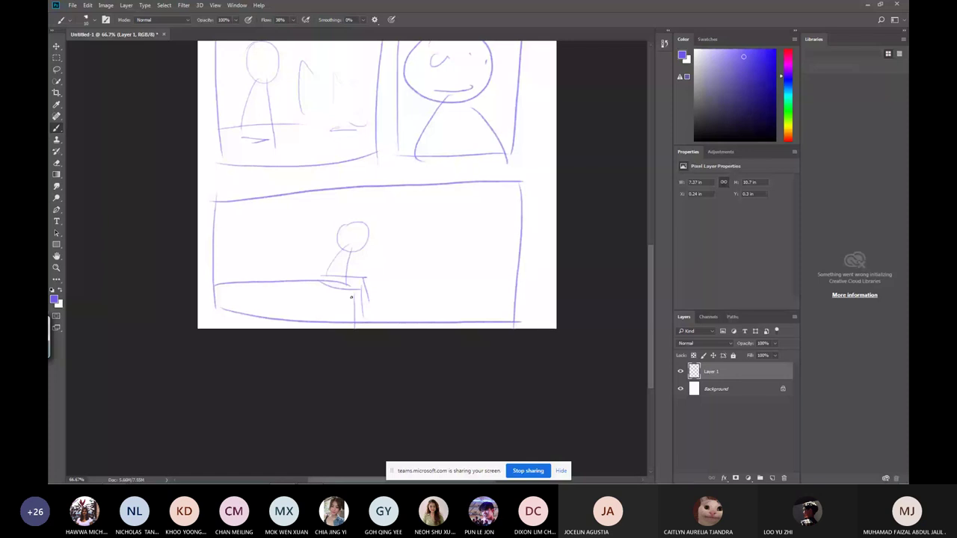
Add distant buildings, cloud lines and a flying saucer to the bottom panel, and mark the seated figure's face.
drag(417, 273, 418, 322)
drag(432, 312, 448, 310)
drag(463, 221, 515, 205)
drag(216, 236, 280, 224)
drag(433, 226, 490, 229)
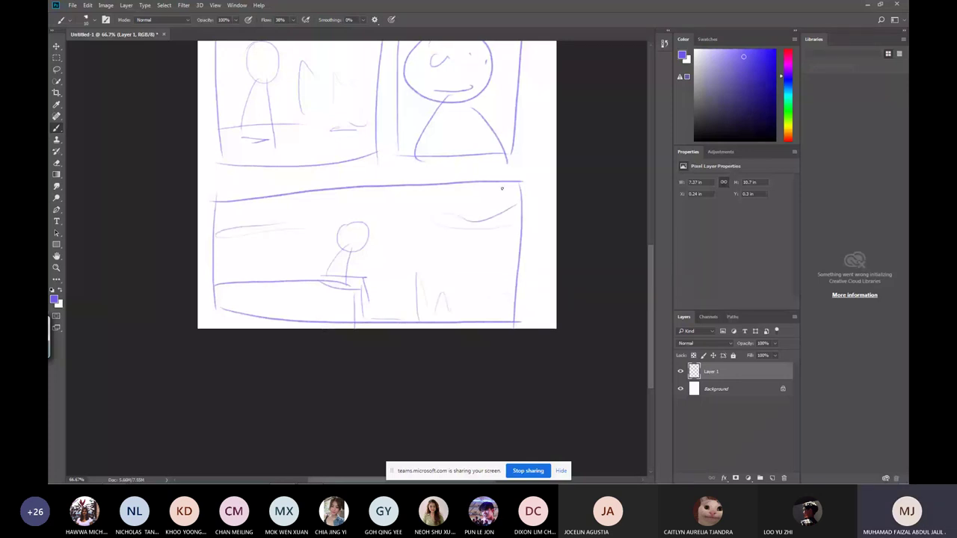
drag(501, 188, 457, 202)
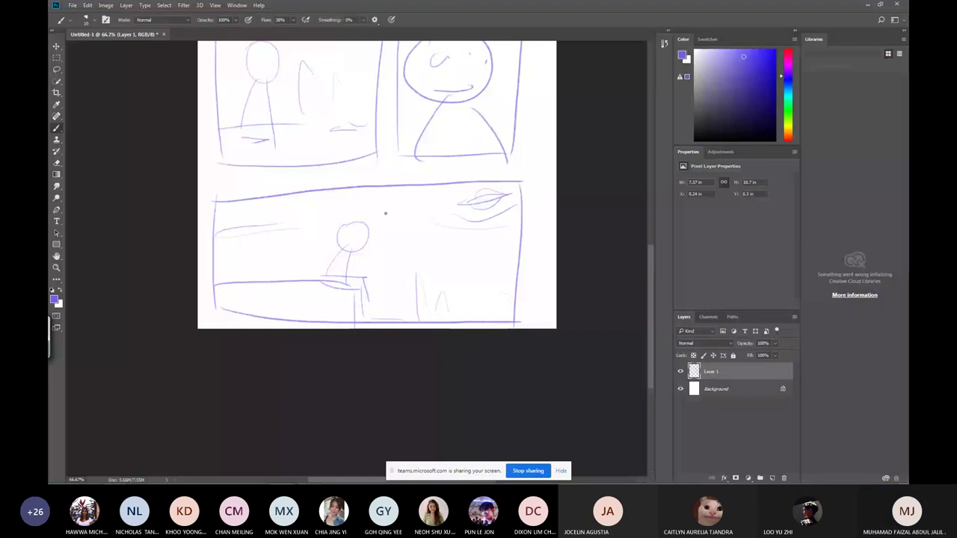
drag(340, 246, 353, 224)
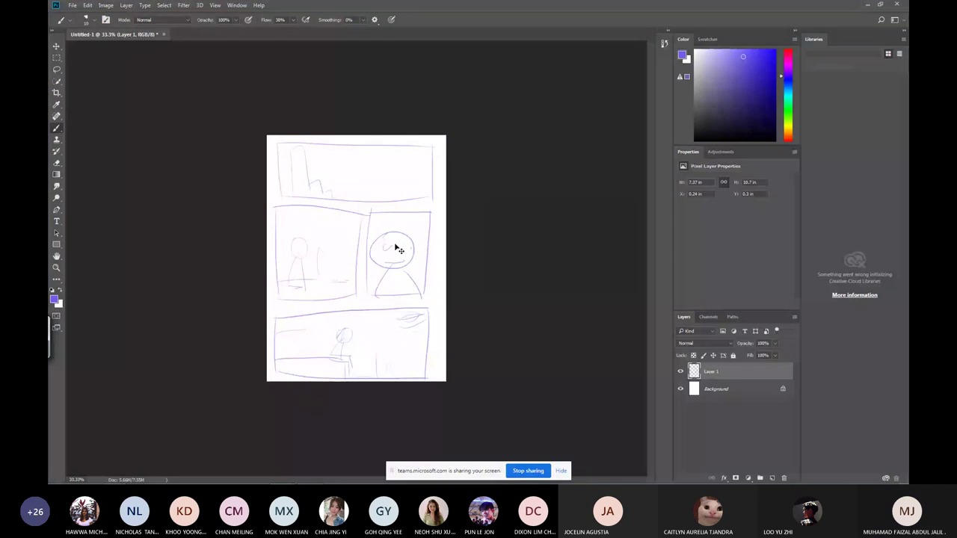
Save the document as a Photoshop file named "Comic panels" with Maximize Compatibility on.
key(ctrl+shift+s)
text(Com)
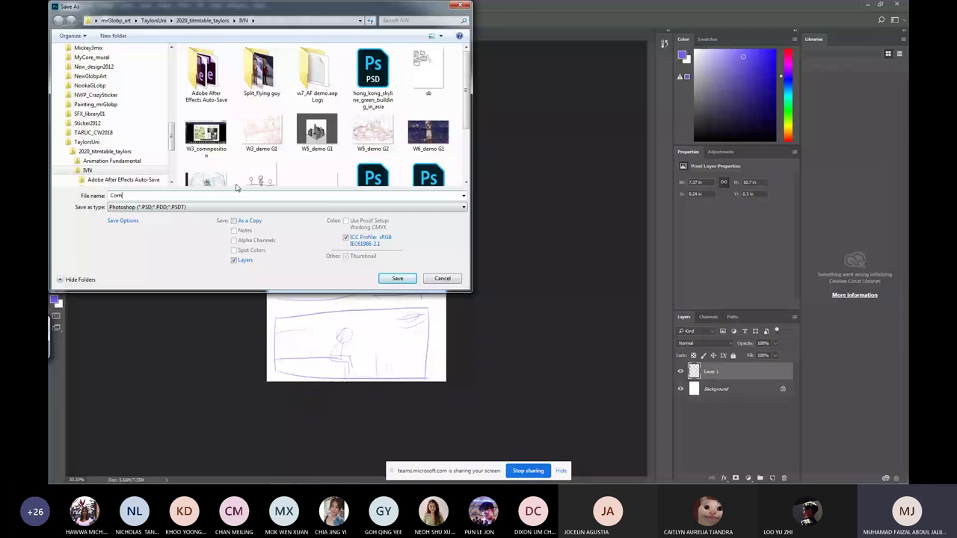
text(ic)
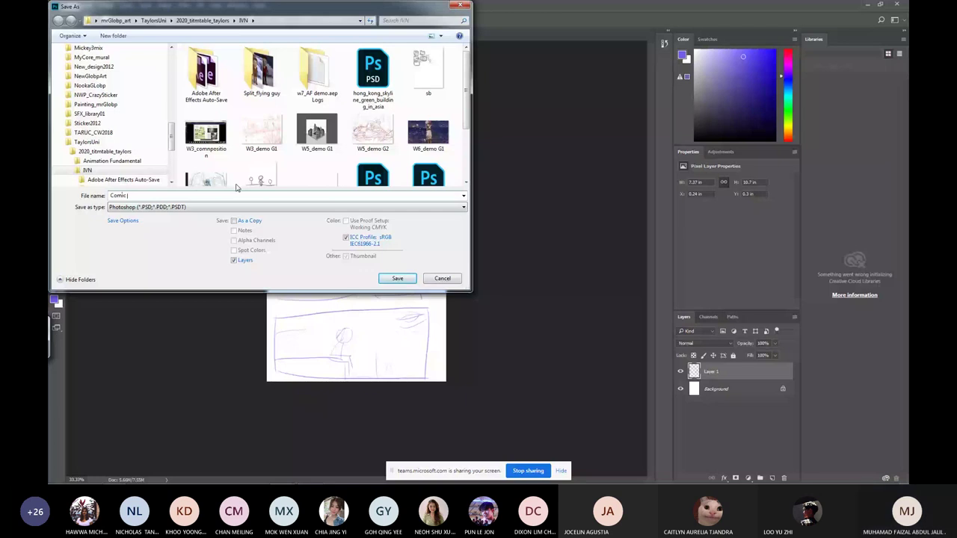
key(Return)
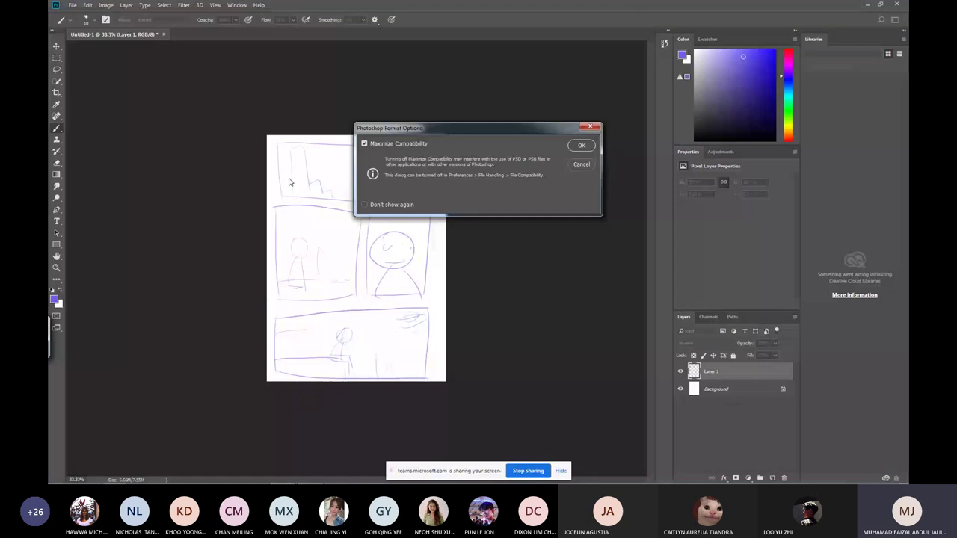
key(Return)
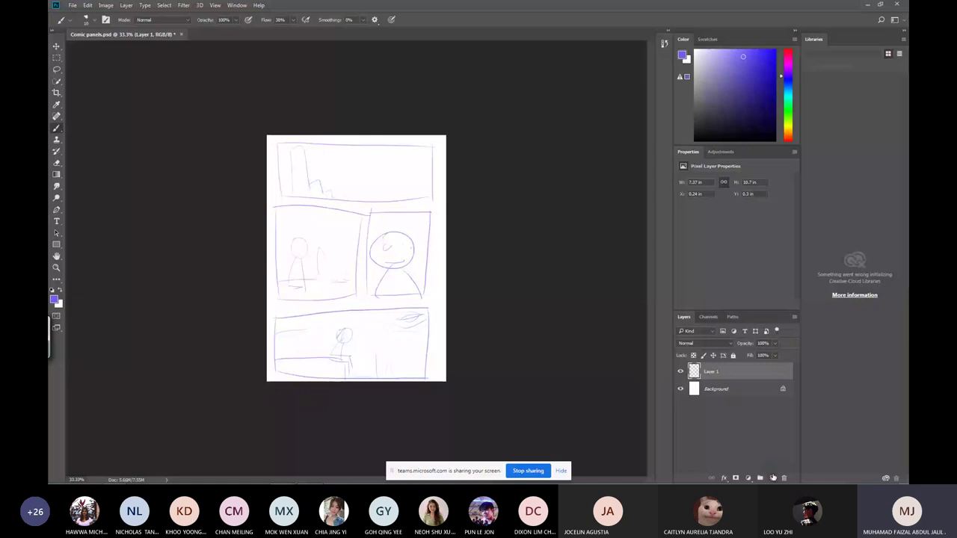
Add a new layer above Layer 1, hide Layer 1, and sketch a large panel frame across the upper page.
click(773, 478)
click(681, 388)
key(ctrl+plus)
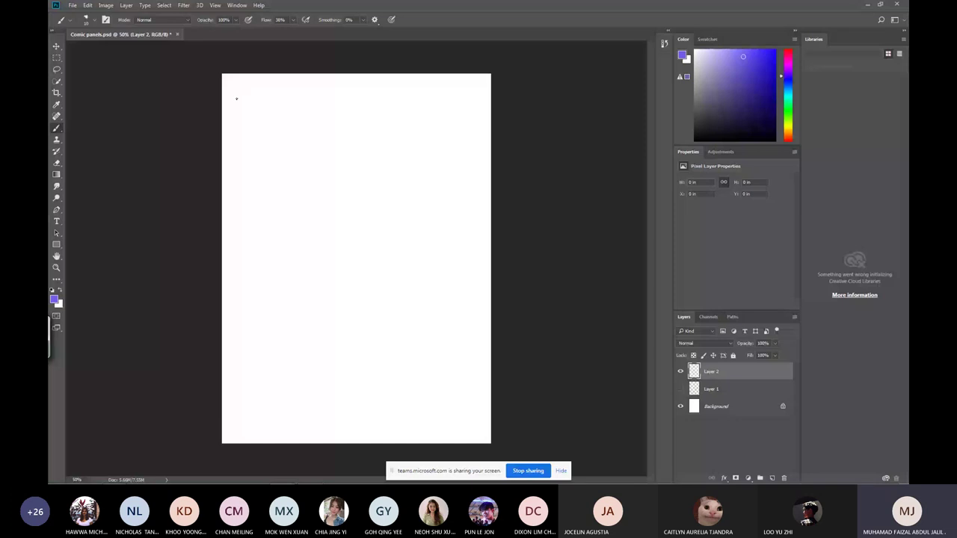
drag(236, 86, 470, 84)
drag(470, 86, 470, 193)
drag(236, 88, 237, 209)
mouse_move(236, 214)
mouse_down()
mouse_move(456, 214)
mouse_move(259, 230)
mouse_up()
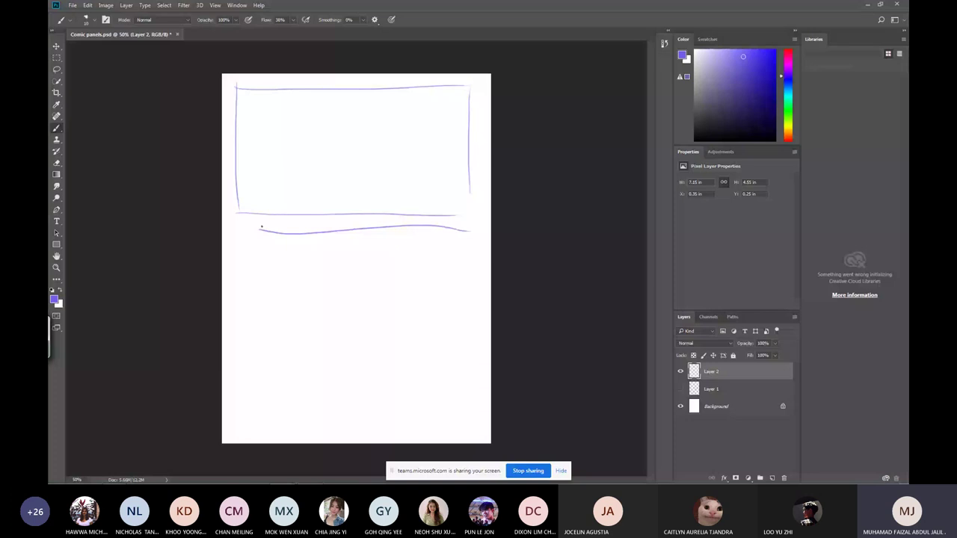
Sketch a second full-width panel frame below the top one on Layer 2.
drag(236, 225, 471, 238)
drag(235, 225, 232, 338)
drag(232, 339, 471, 342)
drag(471, 238, 470, 342)
Sketch two small side-by-side panel frames along the bottom of the page.
drag(355, 441, 354, 358)
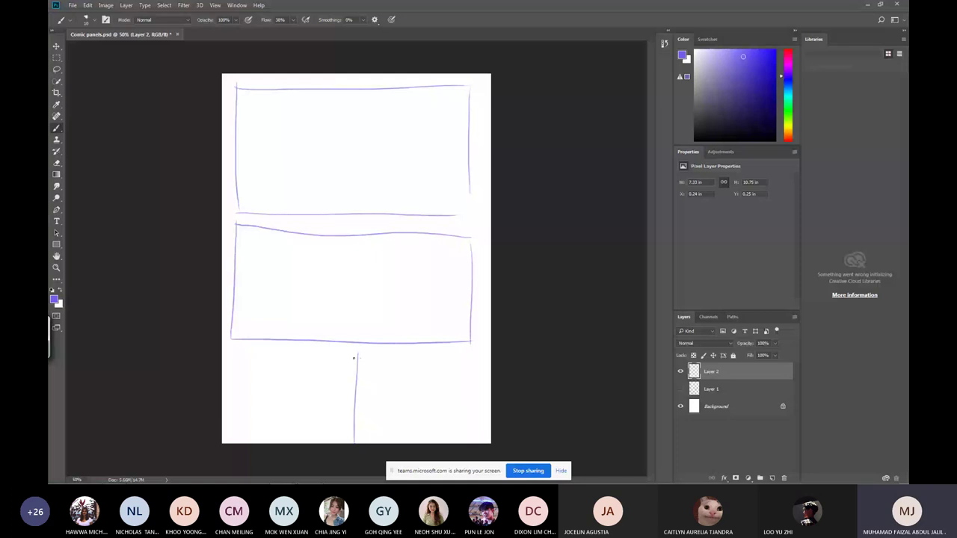
drag(241, 350, 357, 357)
drag(239, 353, 237, 423)
drag(238, 427, 348, 431)
drag(362, 360, 464, 358)
drag(363, 362, 364, 429)
drag(351, 426, 474, 429)
drag(465, 358, 471, 428)
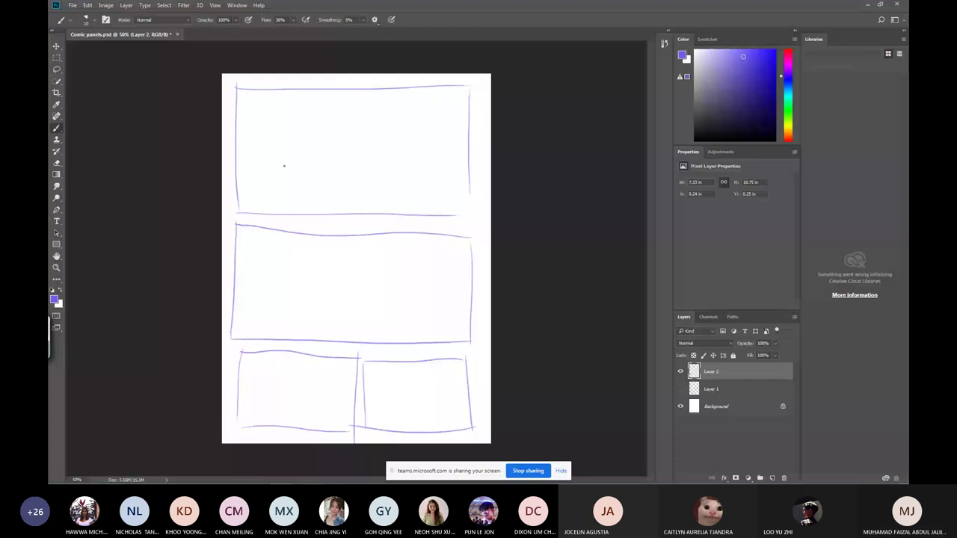
In the top panel, sketch a figure's head and shoulders low in the frame with a large flying saucer above.
drag(283, 155, 282, 155)
drag(270, 190, 267, 214)
drag(295, 191, 312, 214)
drag(449, 121, 336, 139)
drag(365, 125, 426, 120)
drag(372, 142, 407, 133)
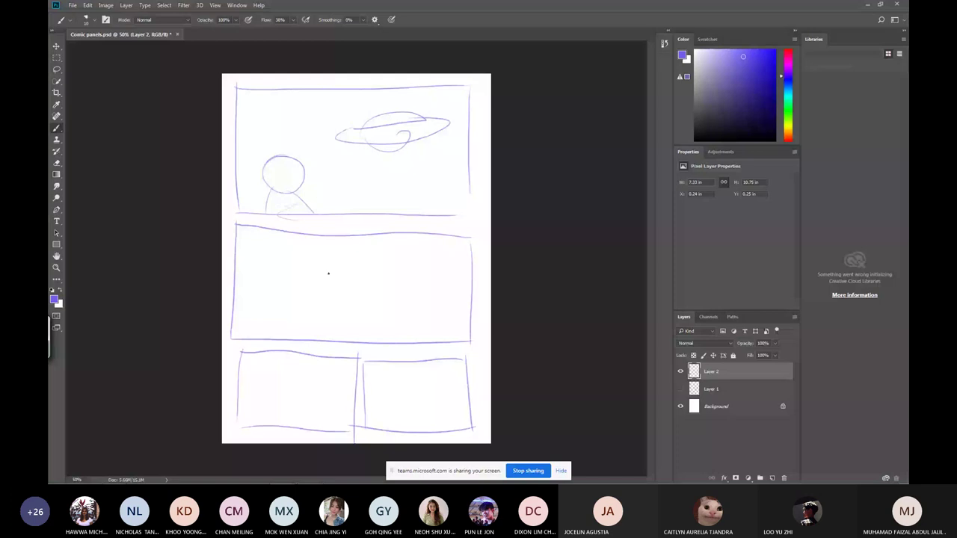
Rough out a flying saucer in the middle panel, and lasso and delete all artwork below the top panel.
drag(329, 273, 397, 273)
drag(312, 276, 398, 283)
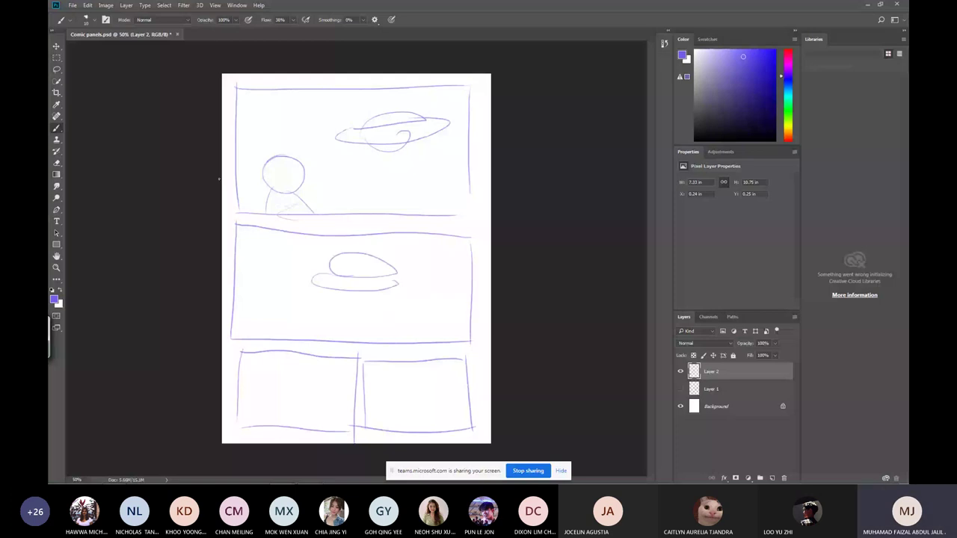
key(l)
drag(226, 218, 216, 432)
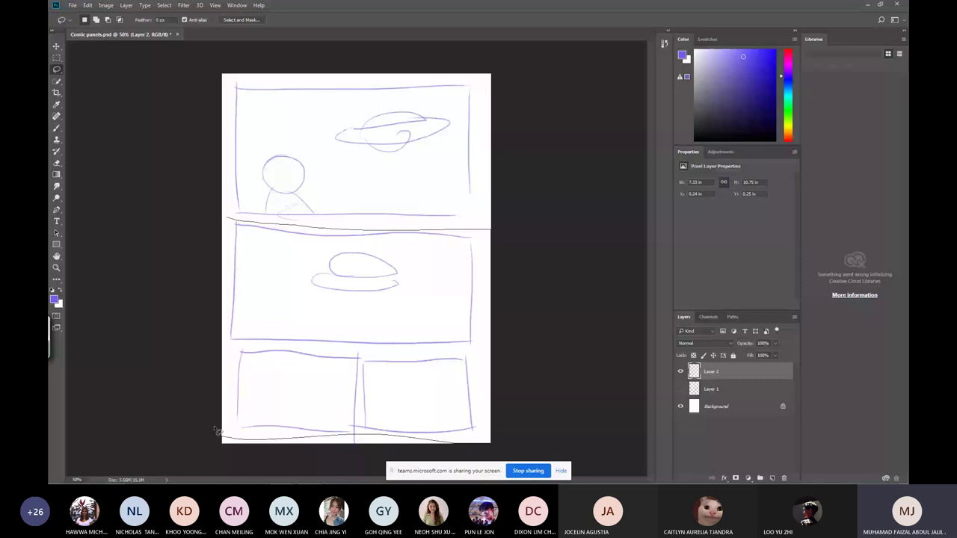
key(Delete)
key(ctrl+d)
Sketch one tall lower panel showing a saucer's beam over a standing figure and a second figure sitting on a ledge.
key(b)
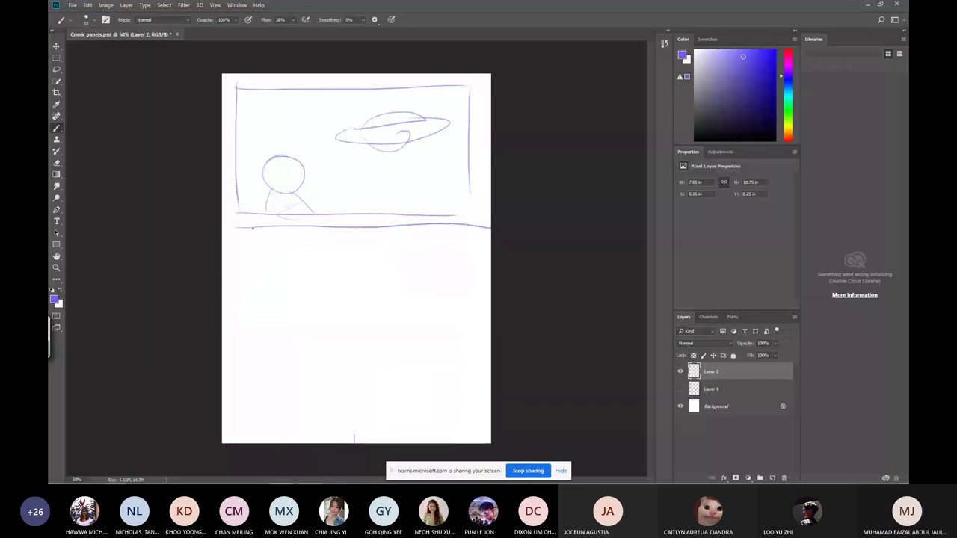
drag(473, 228, 471, 430)
drag(241, 224, 236, 430)
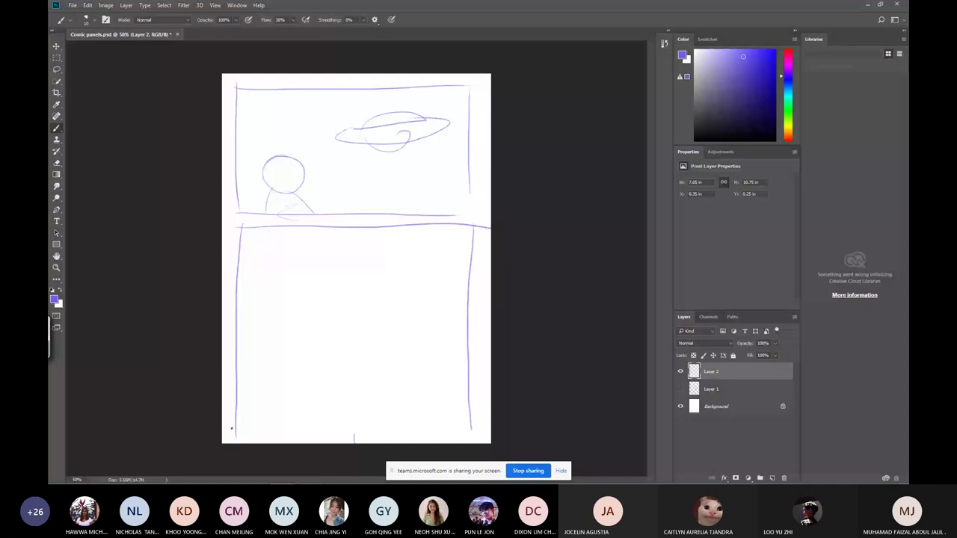
drag(235, 432, 449, 431)
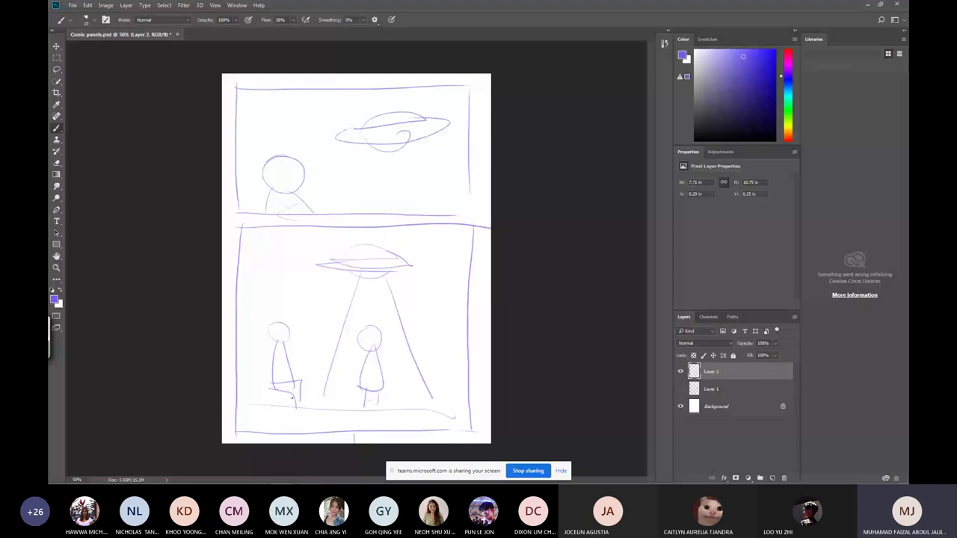
drag(296, 388, 238, 388)
Hide Layer 2, show and select Layer 1, and hand-letter a framed "Title" in the top panel beside the skyline.
drag(681, 371, 680, 388)
key(alt+bracketleft)
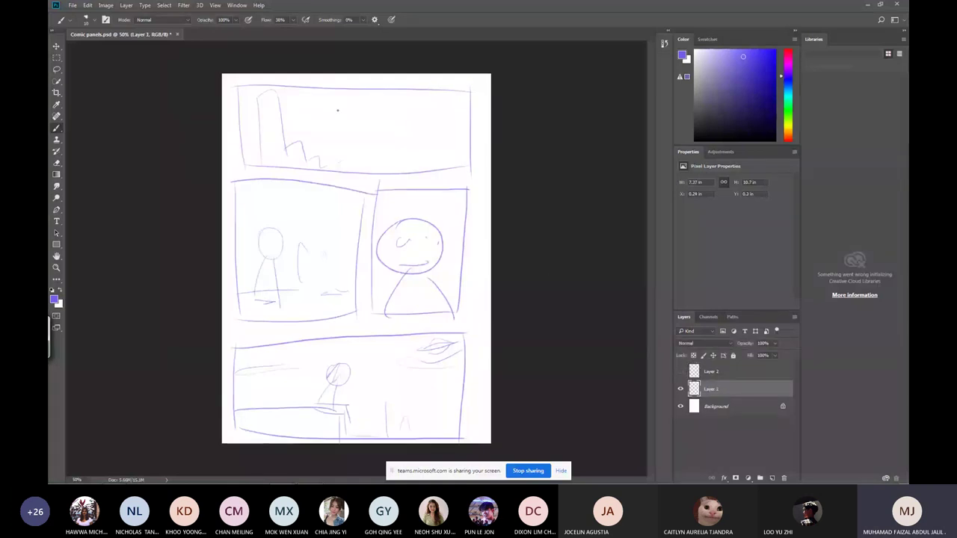
drag(330, 109, 362, 105)
mouse_move(347, 105)
mouse_down()
mouse_move(350, 141)
mouse_move(365, 139)
mouse_up()
drag(385, 105, 384, 138)
drag(374, 119, 396, 118)
drag(397, 104, 398, 136)
drag(408, 127, 421, 133)
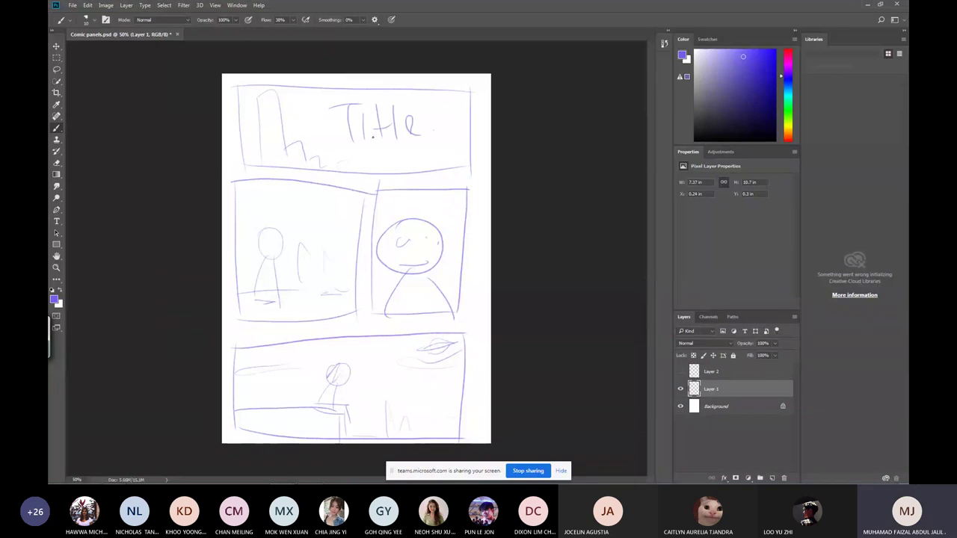
mouse_move(362, 107)
mouse_down()
mouse_move(354, 143)
mouse_move(324, 139)
mouse_up()
Add small building details to the top panel's skyline and touch up the close-up character's head.
drag(251, 163, 263, 147)
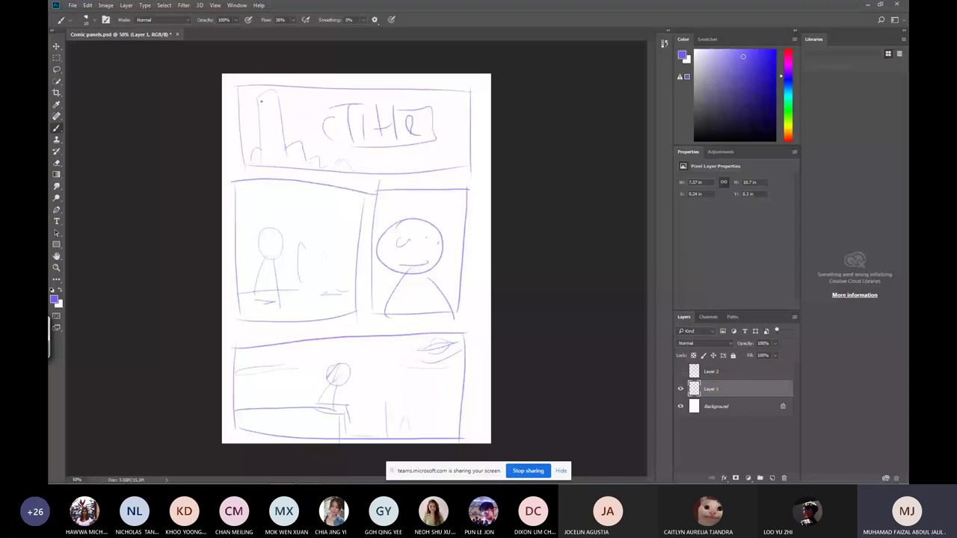
drag(261, 115, 270, 147)
drag(434, 241, 437, 258)
Switch visibility back to Layer 2 and strengthen the top panel's saucer and the figure standing in the beam.
click(680, 389)
click(680, 371)
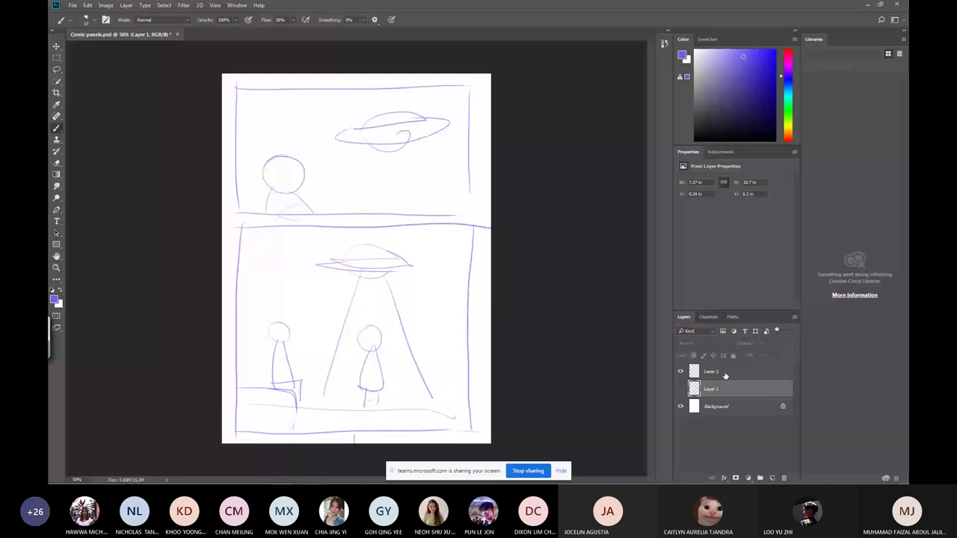
click(723, 372)
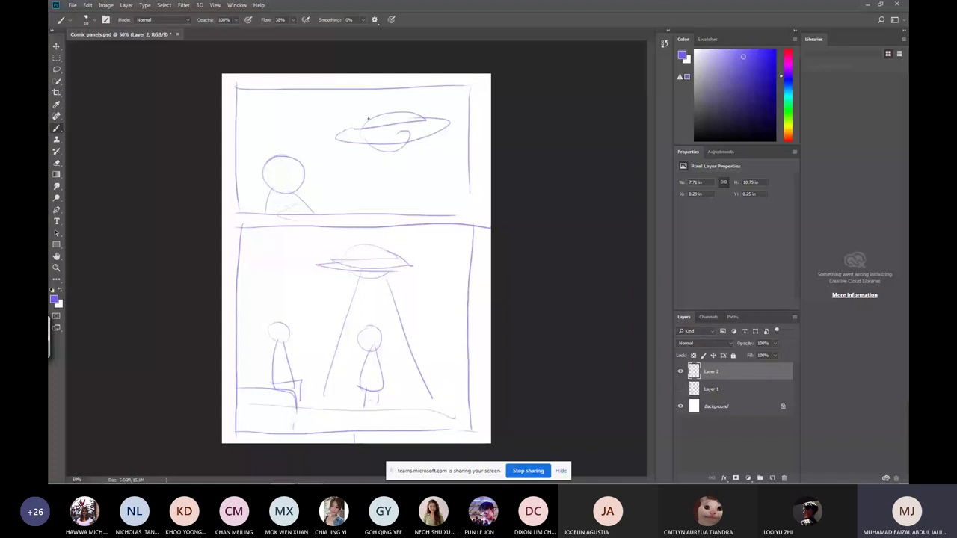
drag(361, 127, 454, 118)
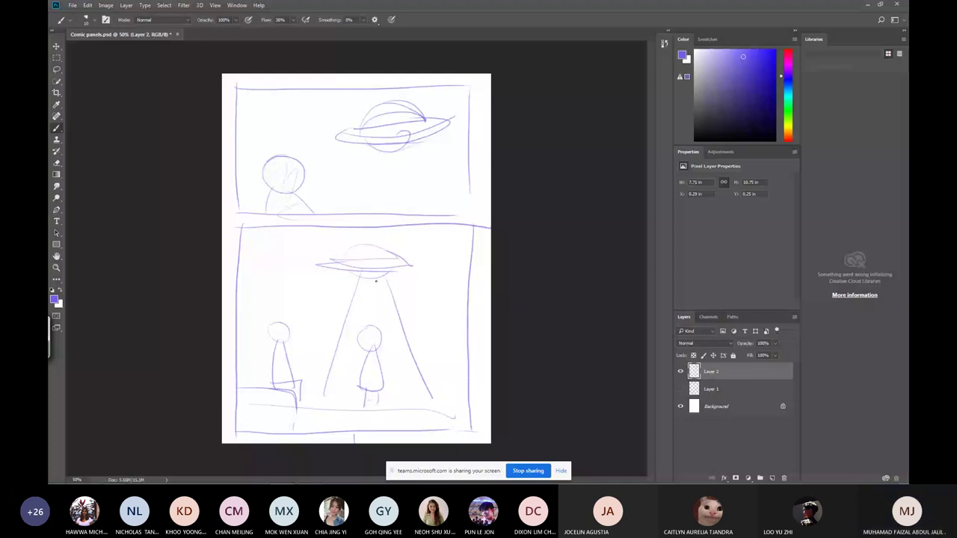
drag(361, 333, 371, 334)
drag(369, 357, 378, 406)
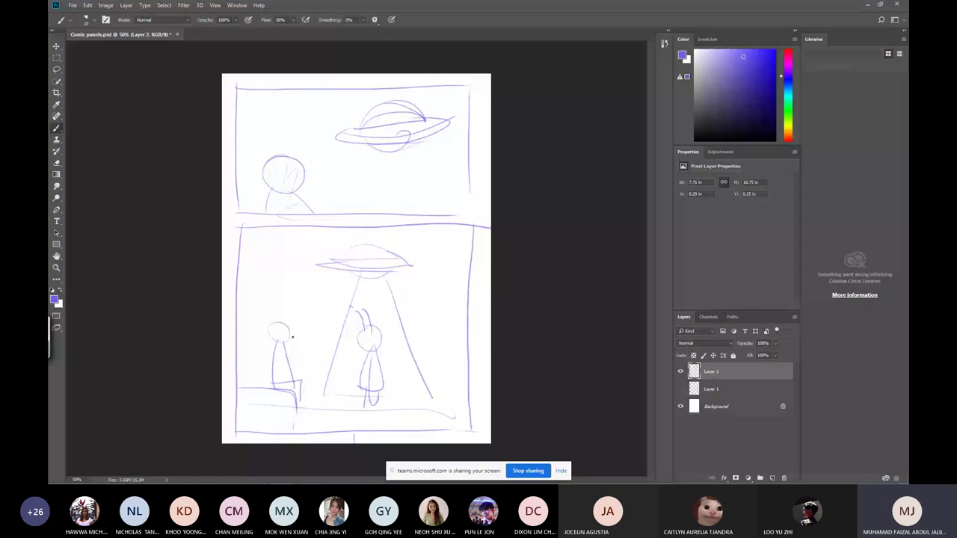
Touch up the seated figure's face on Layer 2, then hide that layer and add a new blank layer.
drag(292, 337, 282, 327)
key(ctrl+comma)
key(ctrl+shift+alt+n)
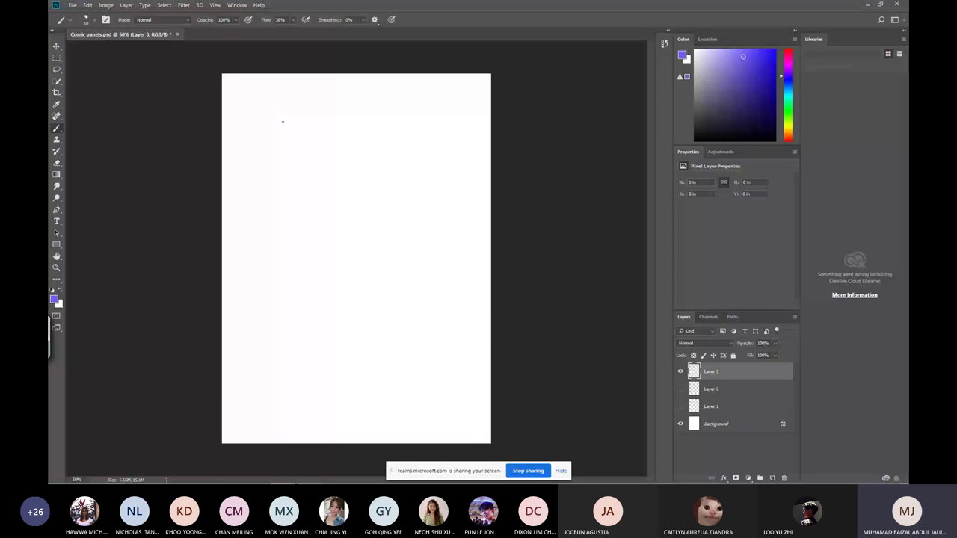
Sketch two top panels split by a diagonal gutter with close-up heads, and frame a wide middle panel with one figure below.
drag(232, 87, 467, 179)
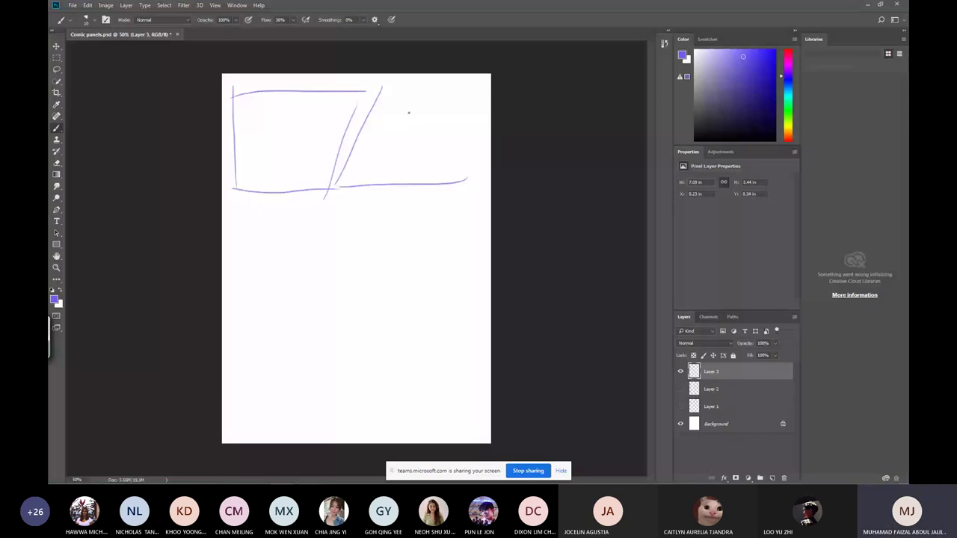
drag(408, 112, 389, 176)
drag(233, 204, 476, 200)
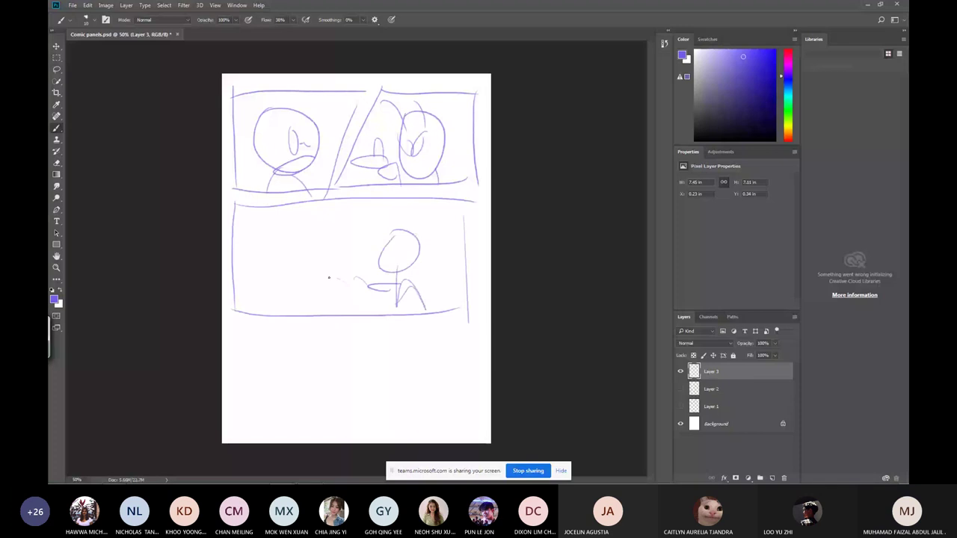
Complete the middle panel with a second figure under a jagged burst and a short curved stroke above the other figure's head.
drag(248, 254, 306, 237)
drag(281, 248, 279, 249)
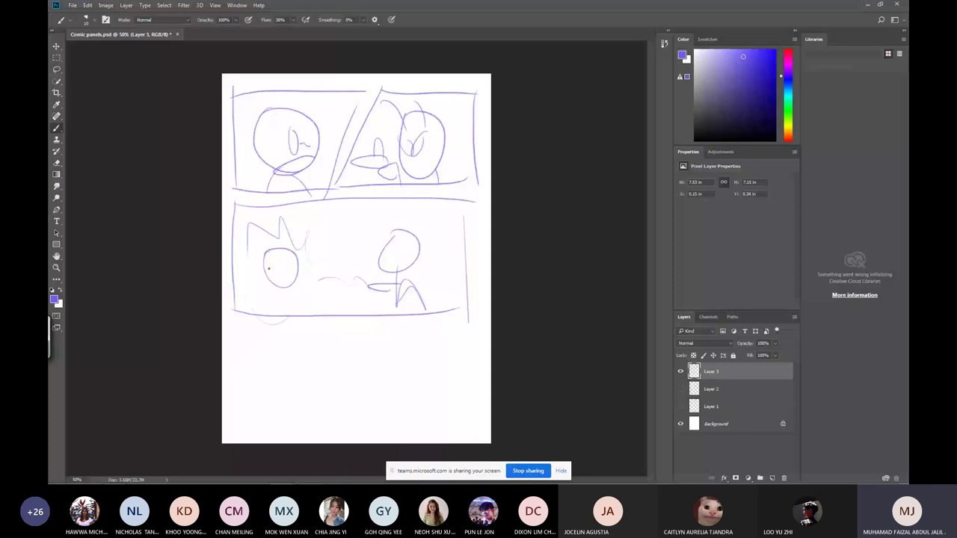
drag(287, 292, 314, 307)
drag(366, 219, 390, 224)
Draw the border of a wide third panel across the lower part of the page.
drag(242, 331, 438, 330)
drag(460, 329, 457, 428)
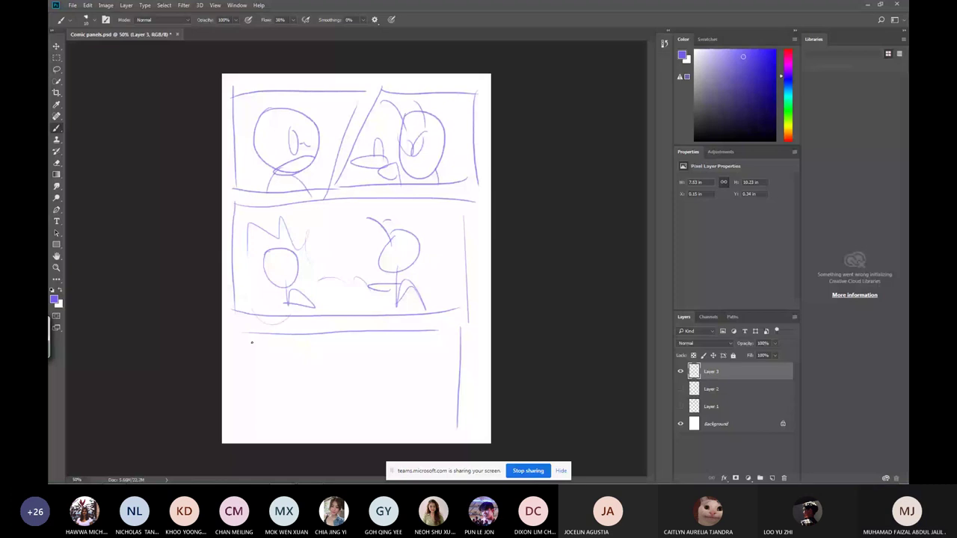
drag(245, 333, 241, 437)
drag(241, 434, 419, 441)
Sketch a saucer casting its beam diagonally onto a ledge in the lowest panel, and save the file.
drag(337, 366, 377, 368)
drag(305, 376, 330, 384)
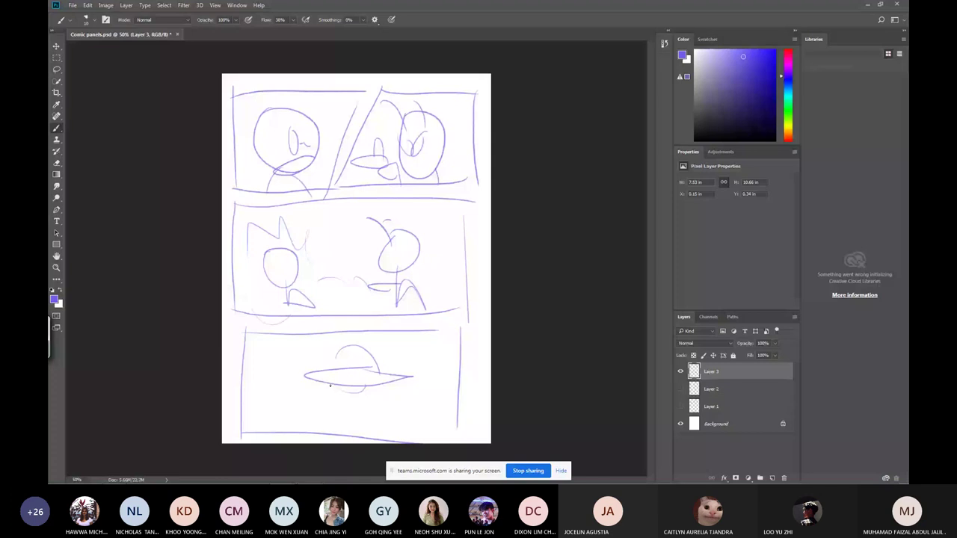
drag(342, 377, 262, 408)
drag(246, 407, 316, 406)
drag(316, 406, 317, 434)
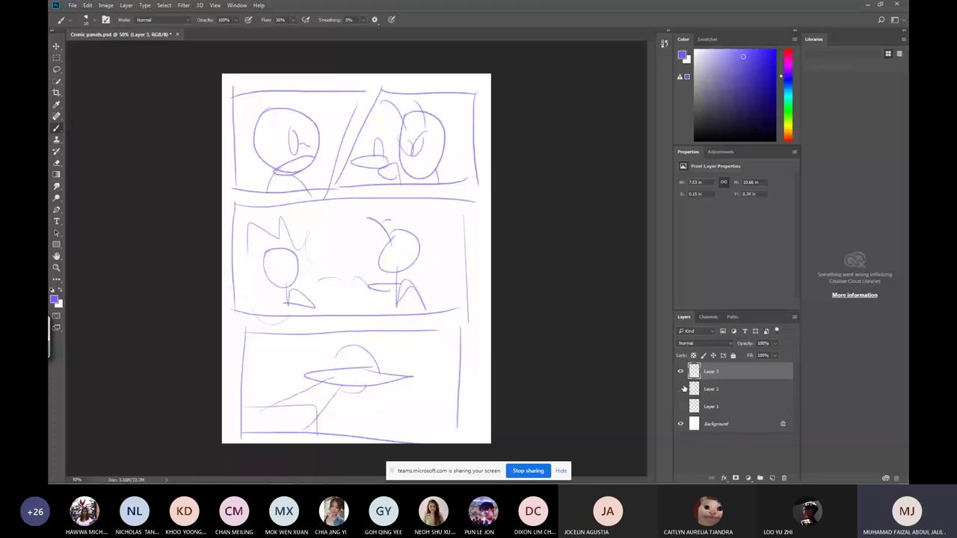
key(ctrl+s)
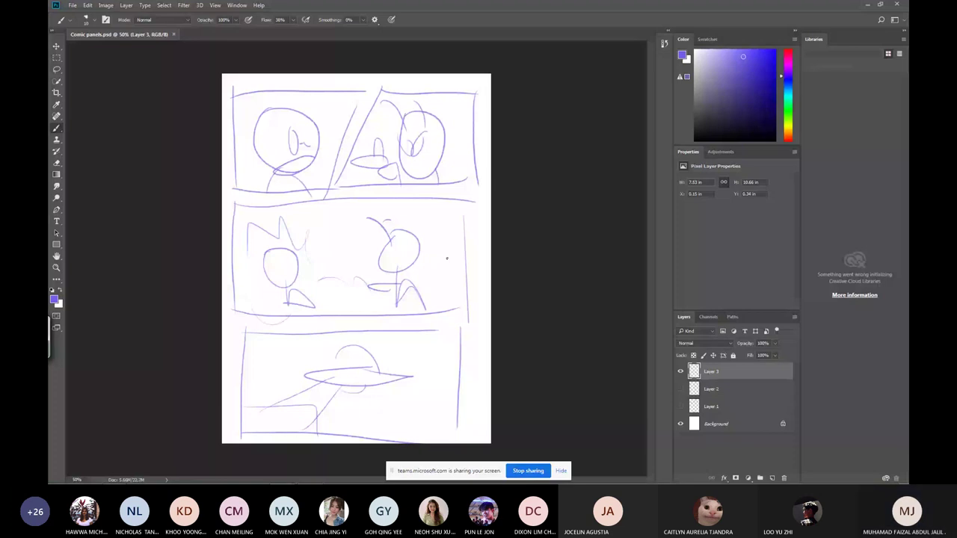
Show only Layer 1 over the background, select it, and save that page as the JPEG "Comic panels1".
click(680, 371)
drag(681, 389, 681, 405)
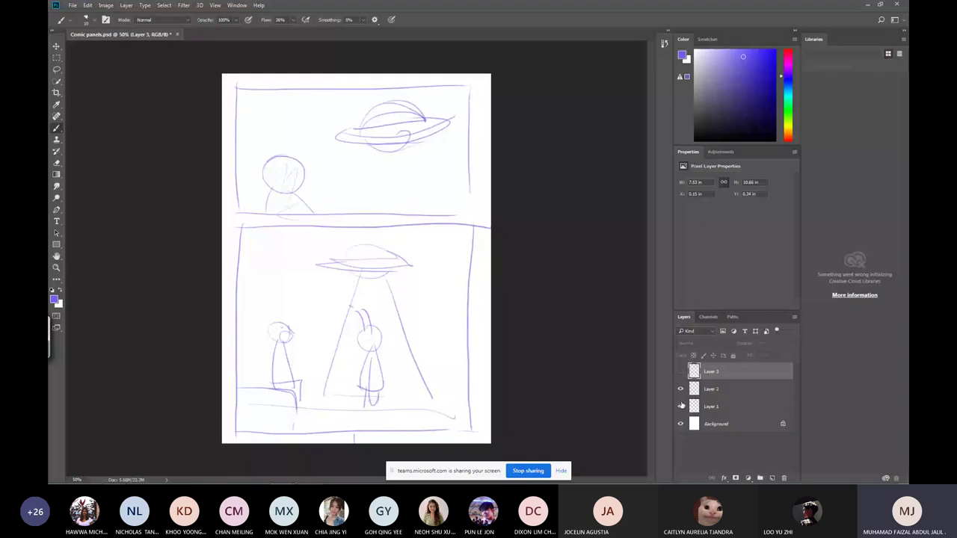
click(680, 389)
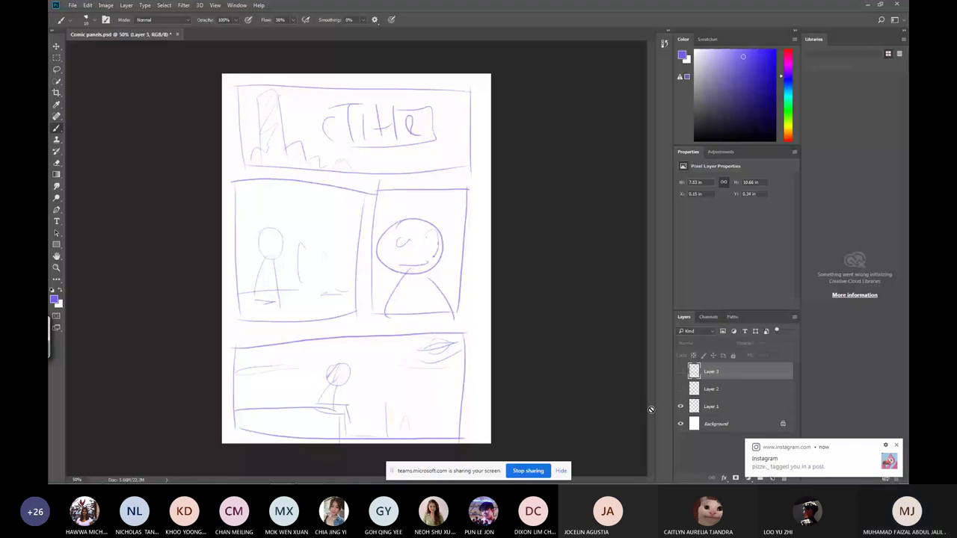
key(alt+bracketleft)
key(alt+bracketleft)
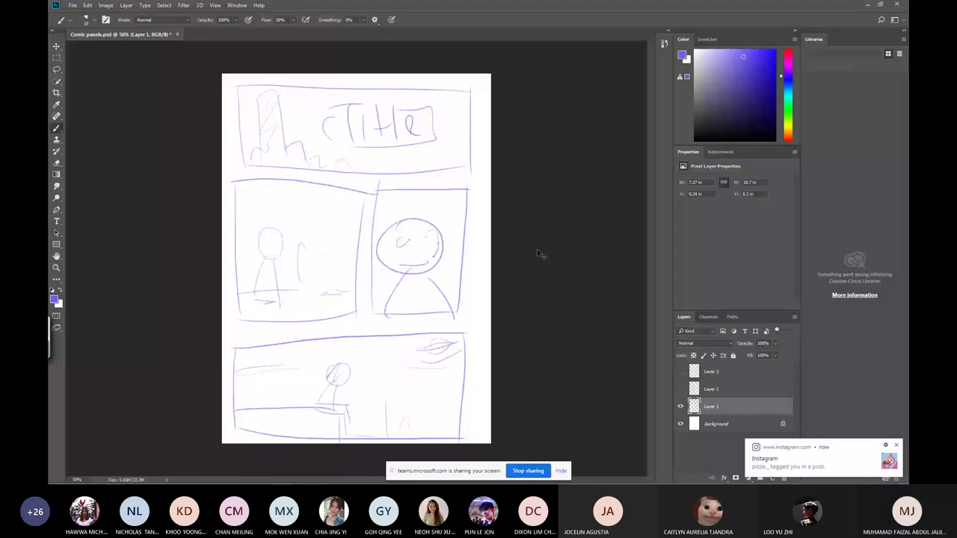
key(ctrl+shift+s)
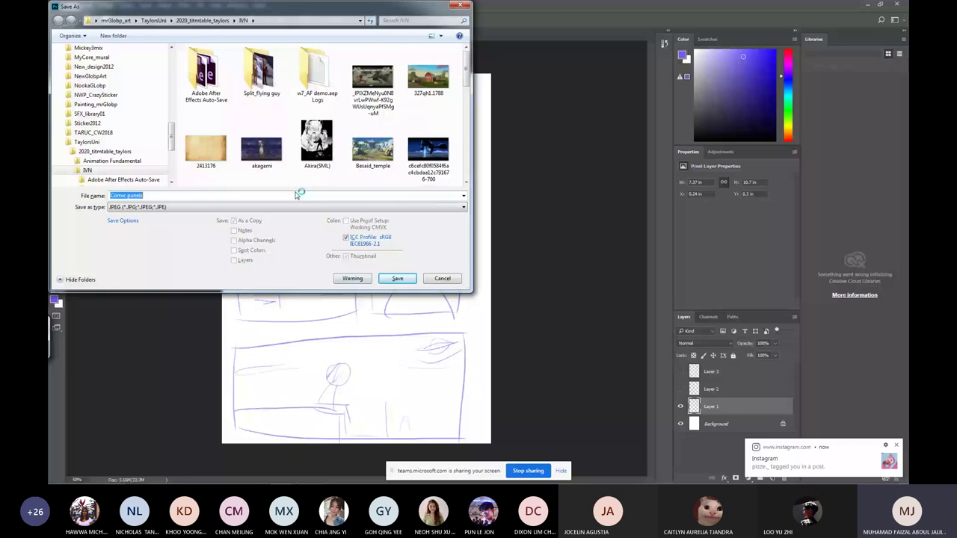
key(Escape)
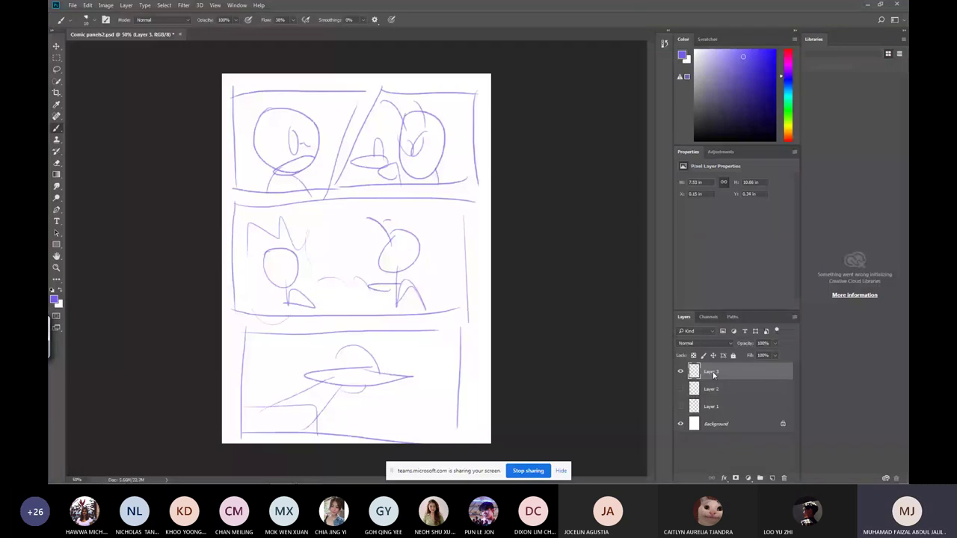
Save the document with the Layer 3 page showing as the Photoshop file "Comic panel3".
key(ctrl+shift+s)
key(BackSpace)
key(BackSpace)
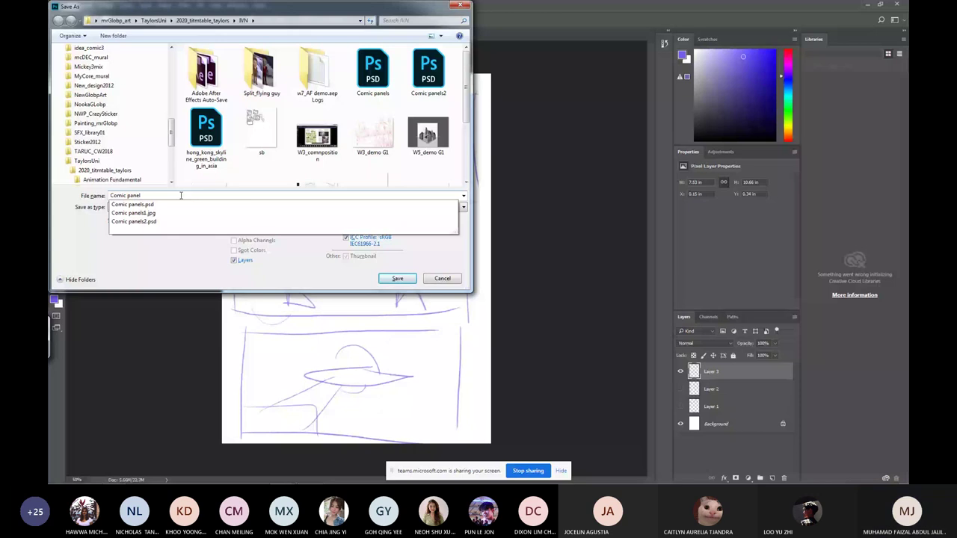
text(3)
key(Return)
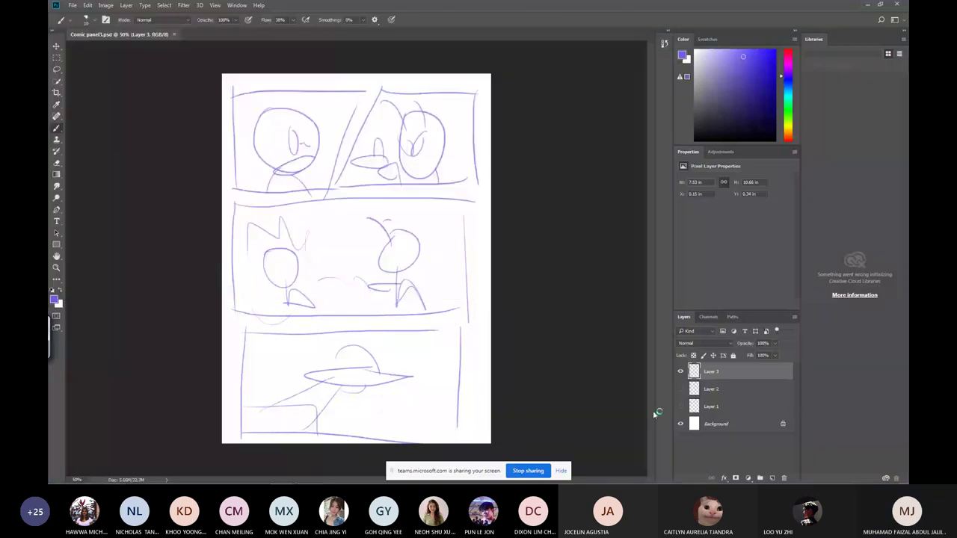
Save the page showing Layer 2 as a JPEG copy named "Comic panel2".
key(ctrl+shift+s)
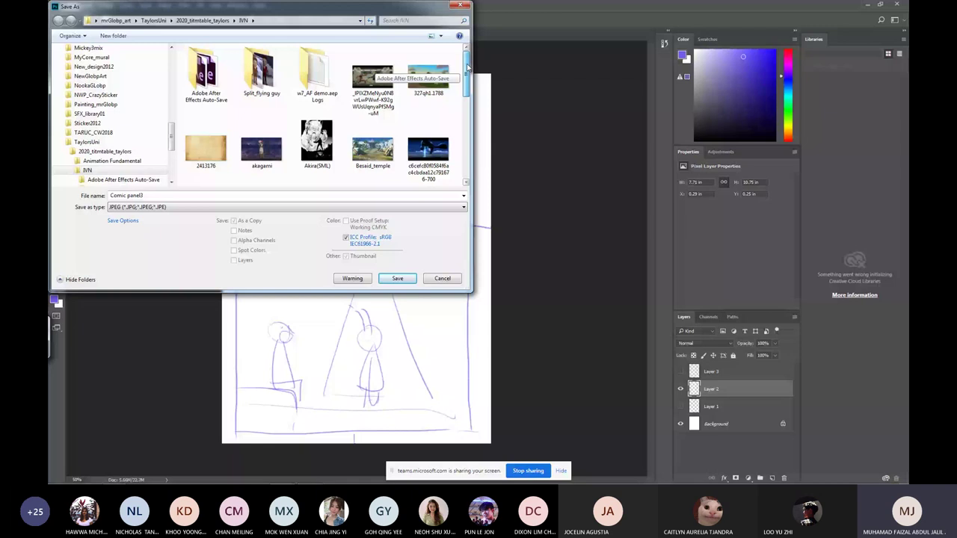
scroll(467, 67, down, 1)
click(150, 195)
key(BackSpace)
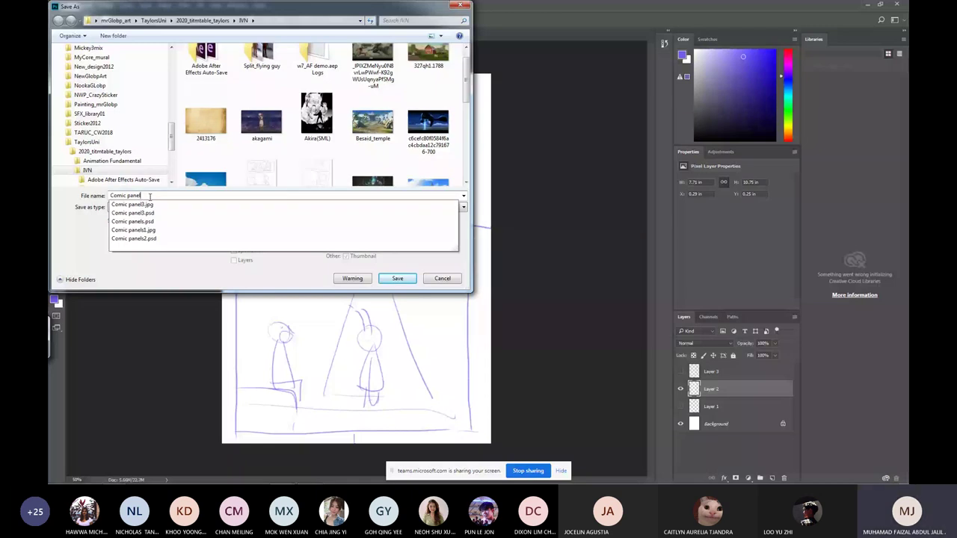
key(Escape)
key(Escape)
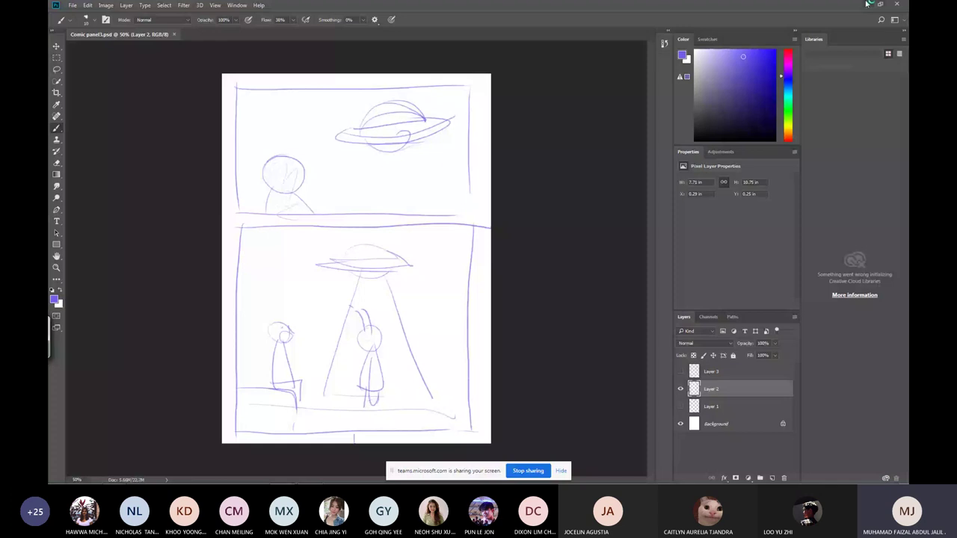
Switch to File Explorer and open the IVN folder inside TaylorsUni, 2020_titmtable_taylors.
click(866, 4)
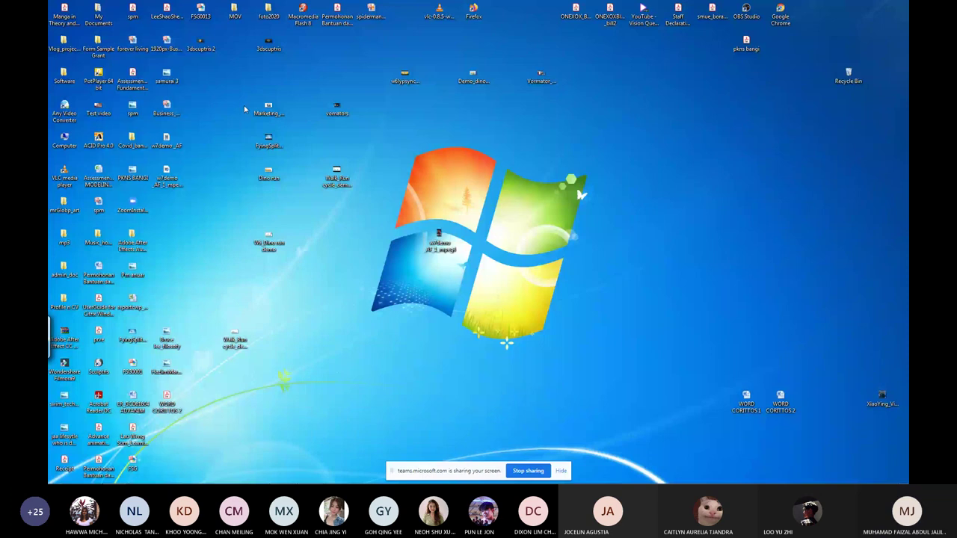
key(alt+Tab)
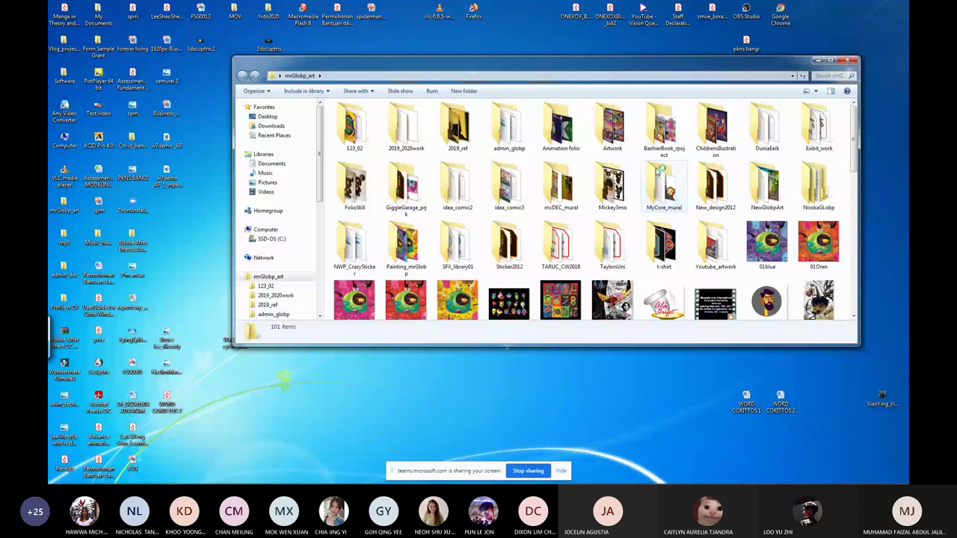
double_click(611, 245)
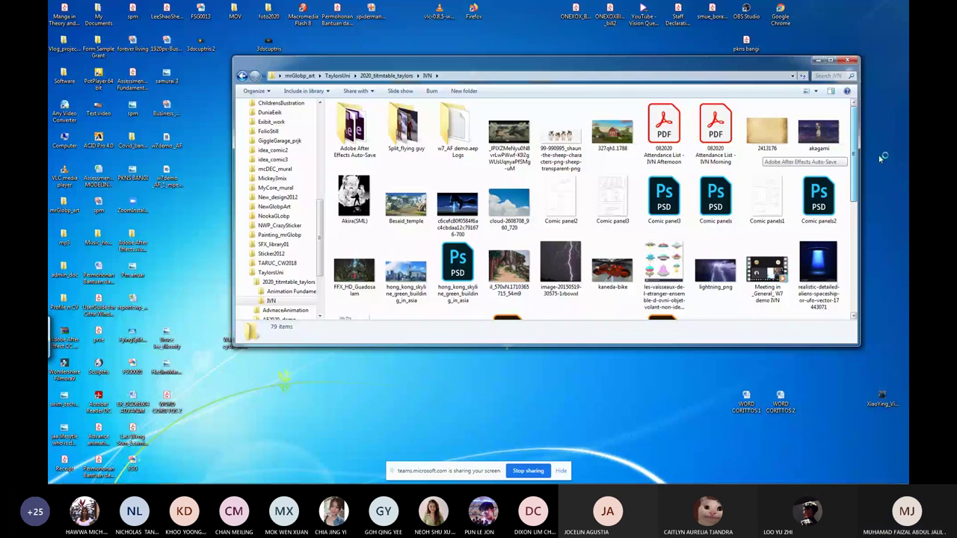
Preview the exported Comic panel2 and Comic panel3 images, then close the viewer.
double_click(561, 201)
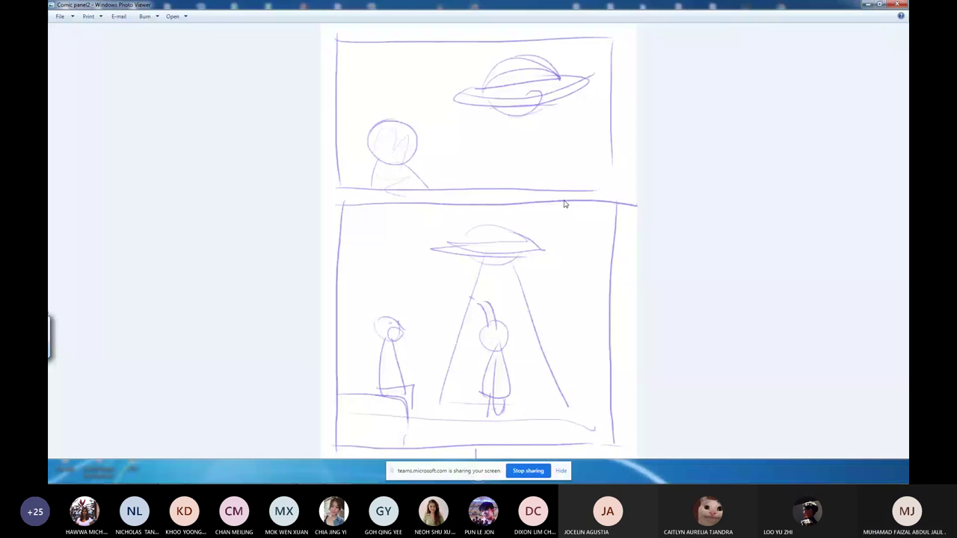
key(Right)
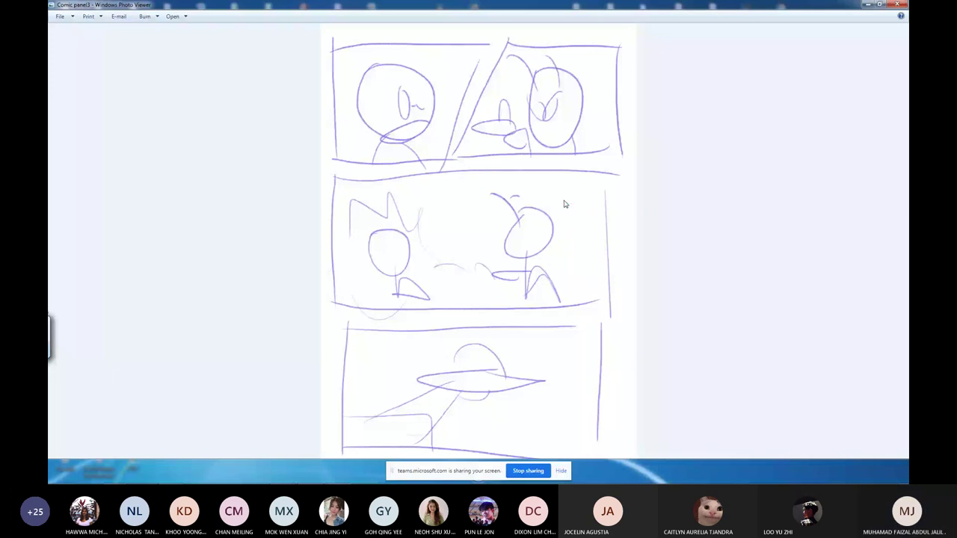
click(896, 4)
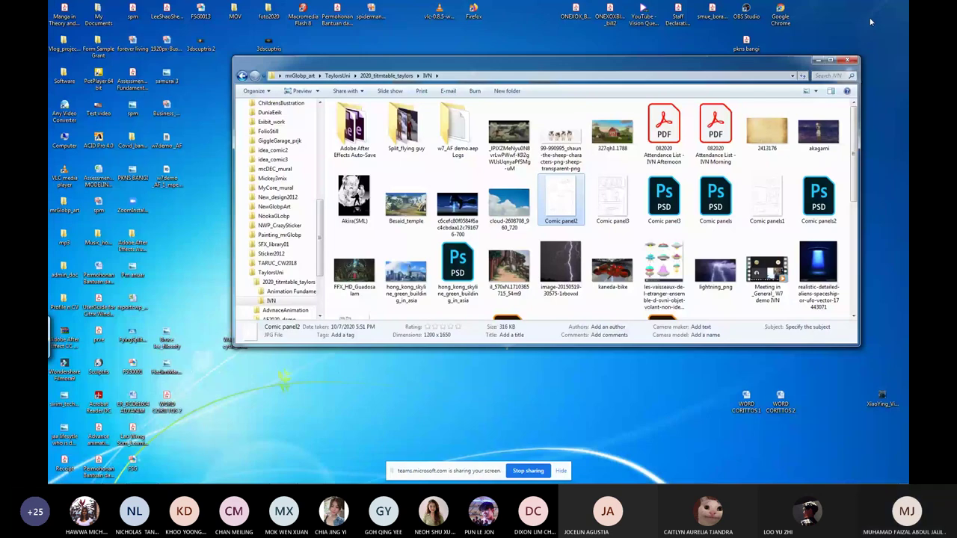
Paste the Comic panel2, Comic panel3 and Comic panels1 JPEGs into the "w7_AF demo.aep Logs" folder, and rename Comic panels1 as "Comic panel1".
double_click(767, 198)
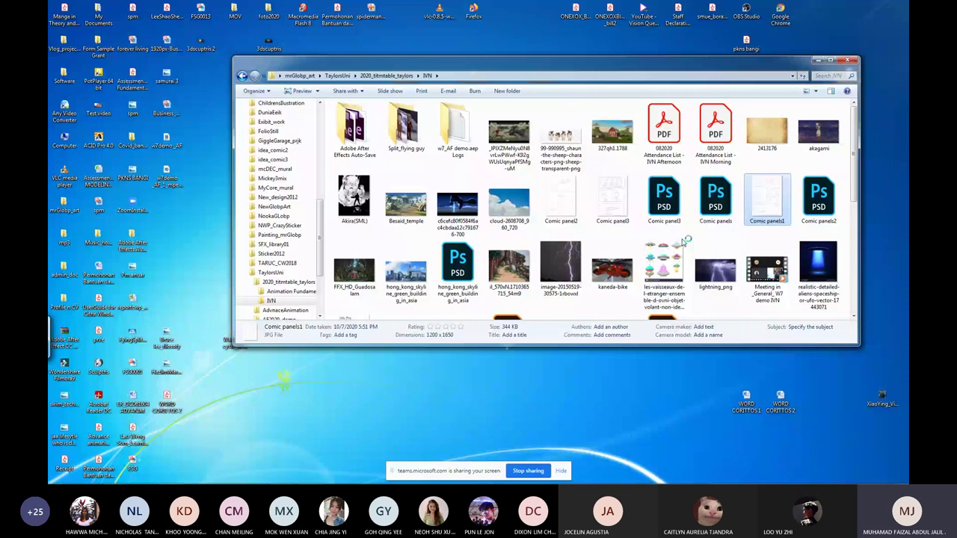
ctrl+click(612, 198)
ctrl+click(560, 198)
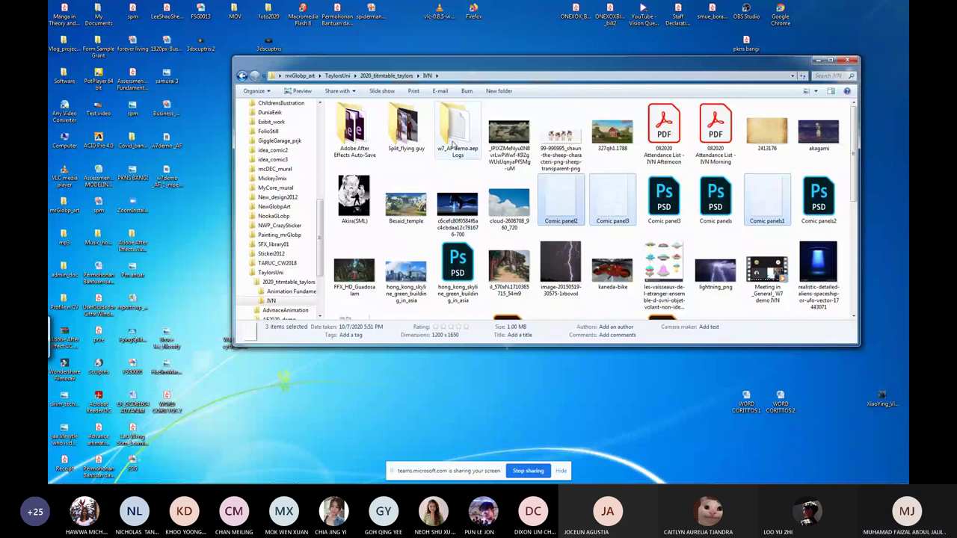
double_click(454, 138)
right_click(409, 148)
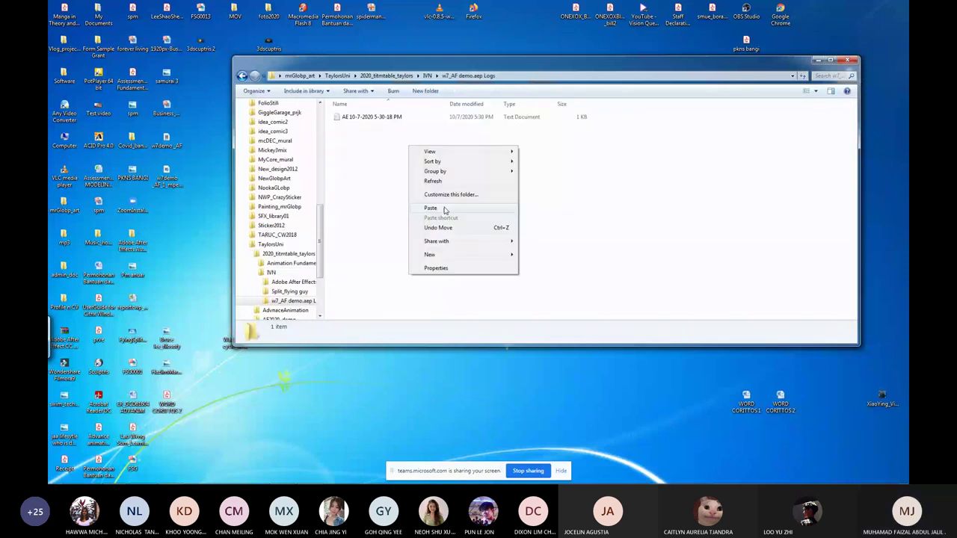
click(433, 207)
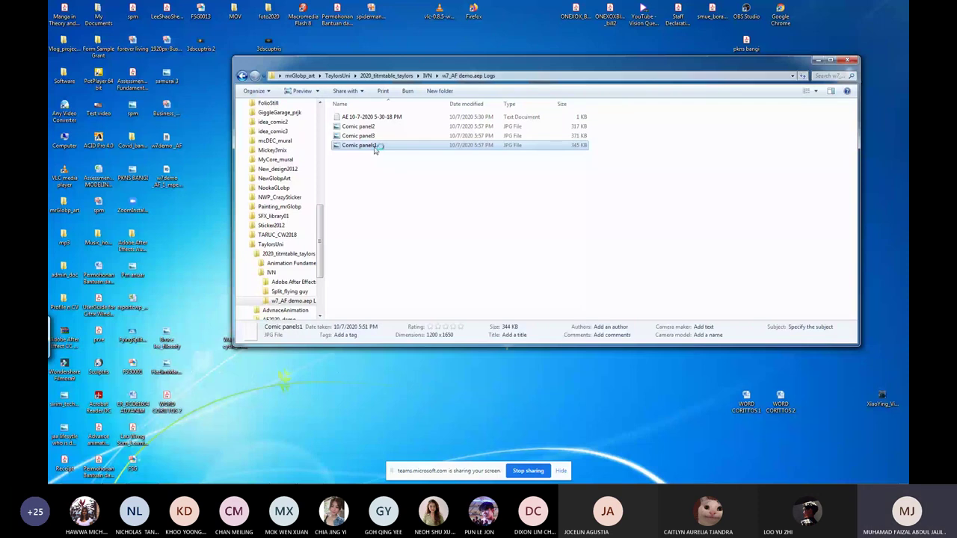
click(366, 145)
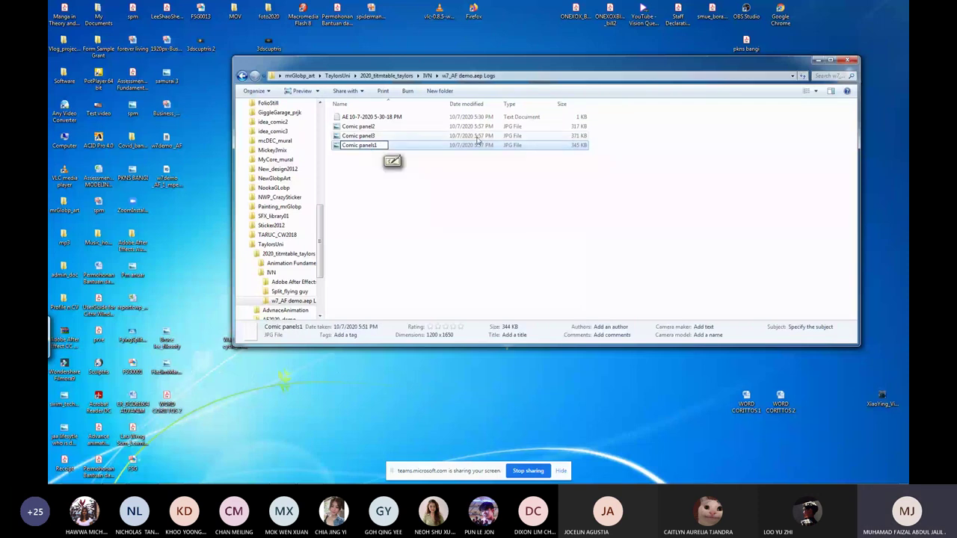
key(Return)
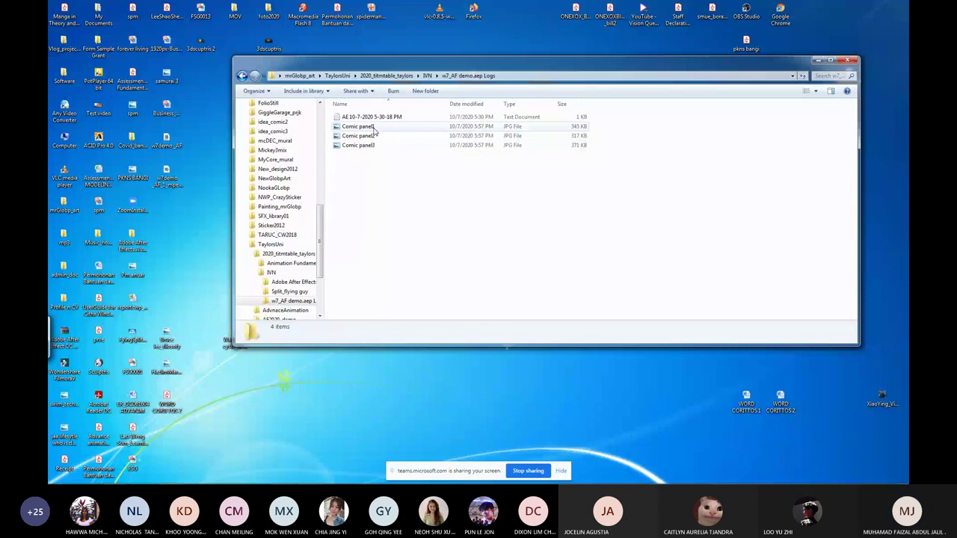
Page through the renamed comic images starting at Comic panel1 to check their order, then switch back to Photoshop.
double_click(372, 127)
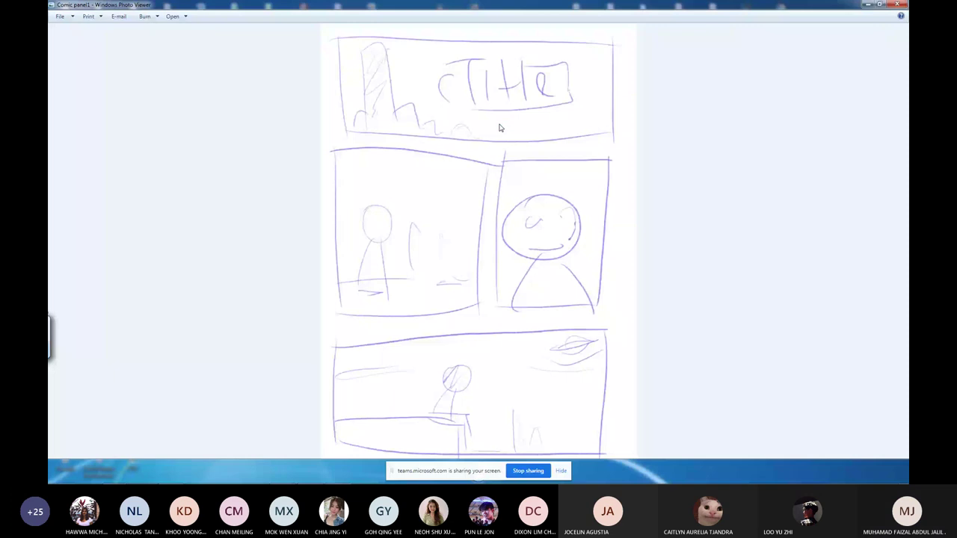
key(Right)
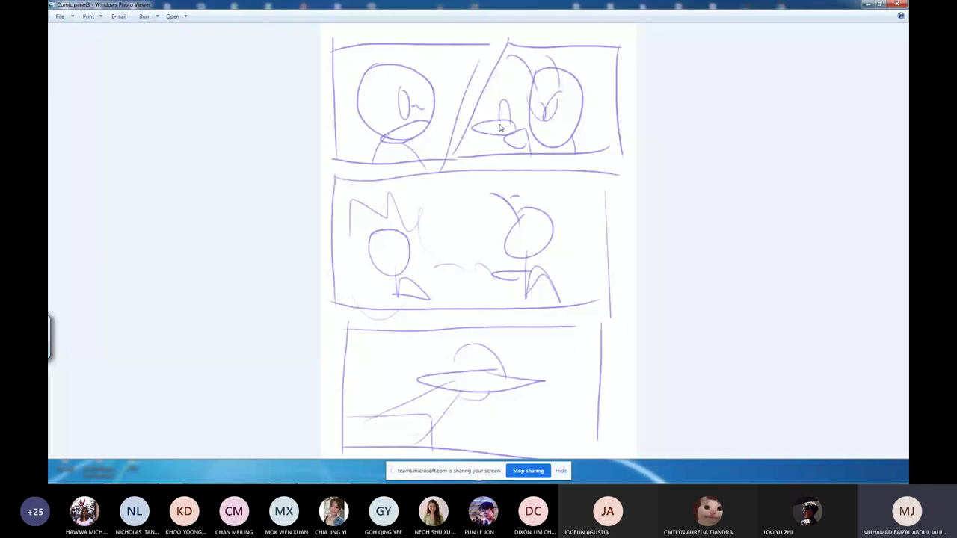
key(Left)
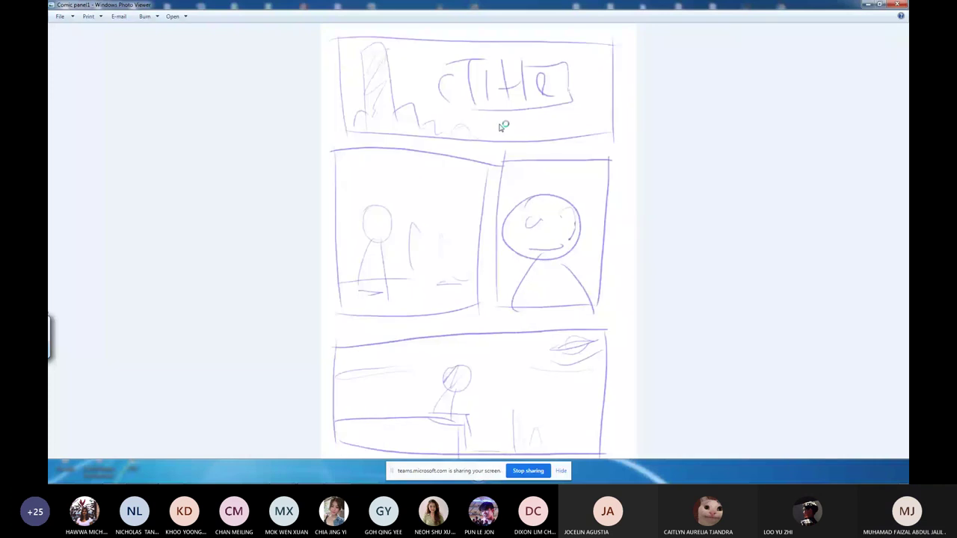
click(899, 5)
mouse_move(284, 477)
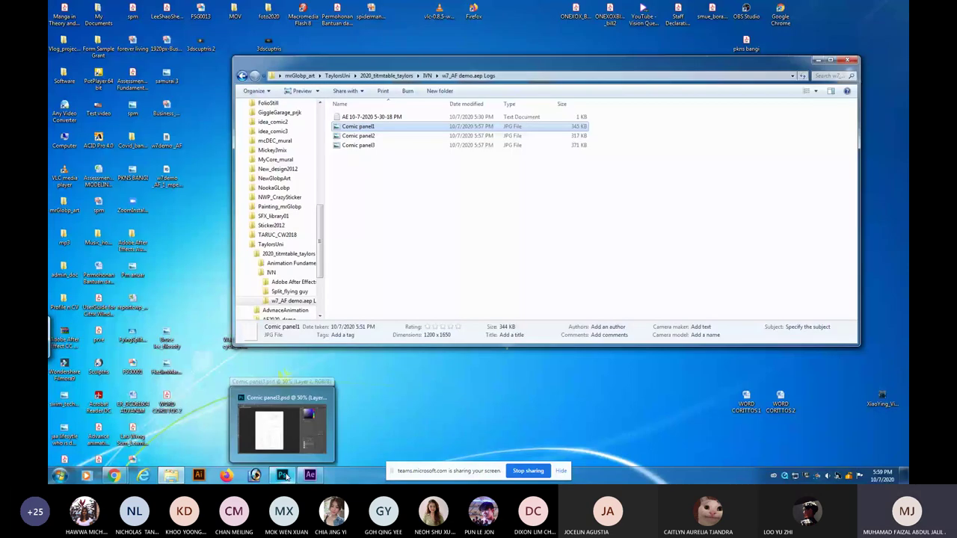
click(282, 475)
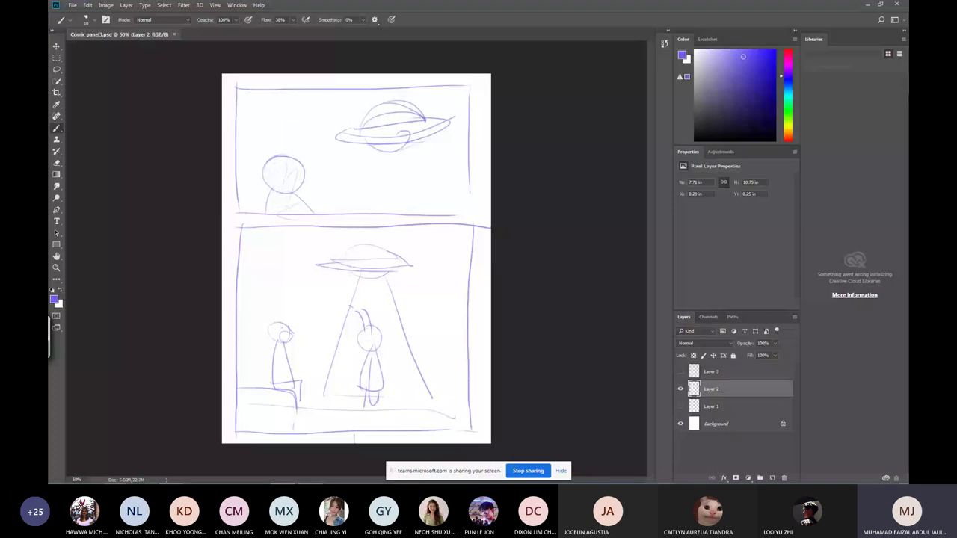
Hide Layer 2, show the title-page rough on Layer 1, and add a new layer directly above it.
click(680, 388)
click(680, 406)
click(732, 406)
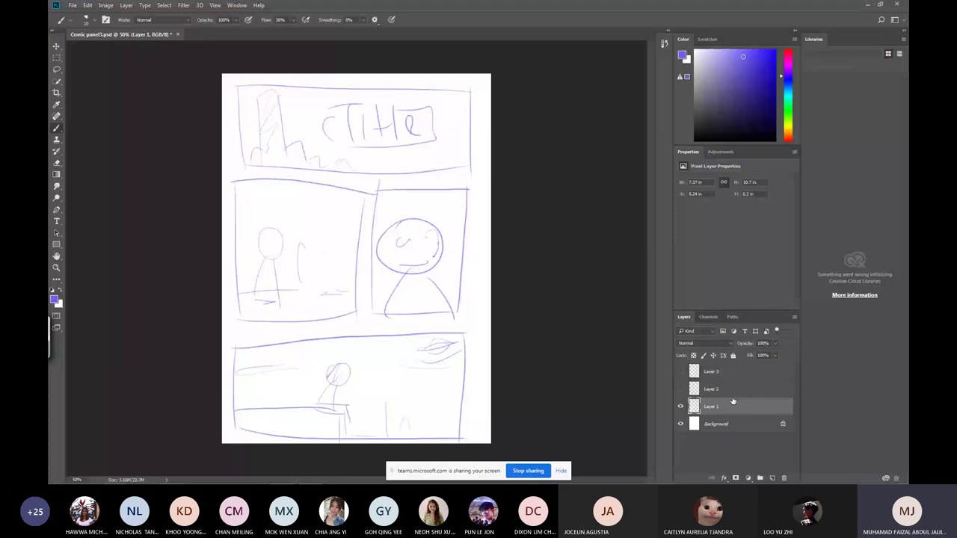
key(ctrl+shift+alt+n)
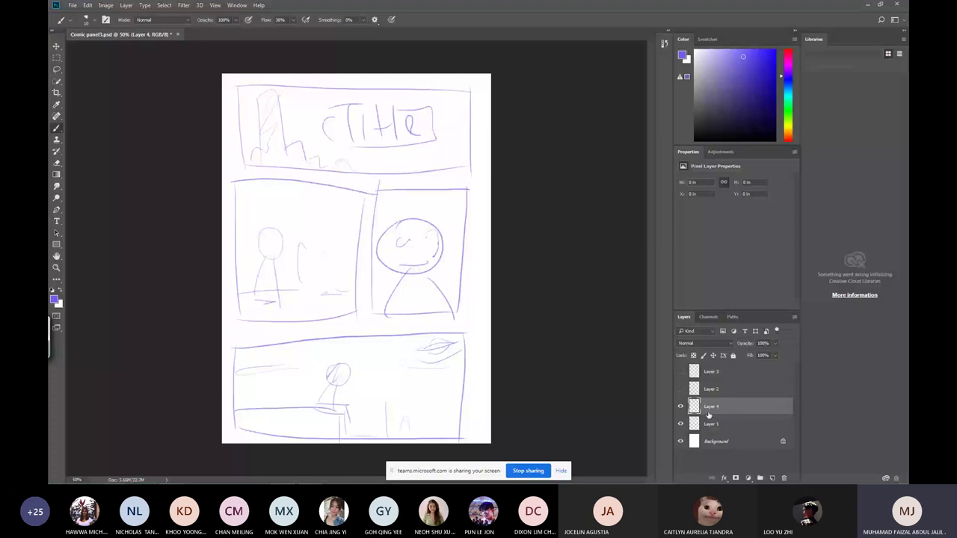
Lower the opacity of Layer 1 to 59% so the rough sketch serves as a faint guide.
click(710, 424)
click(775, 343)
drag(777, 354, 758, 355)
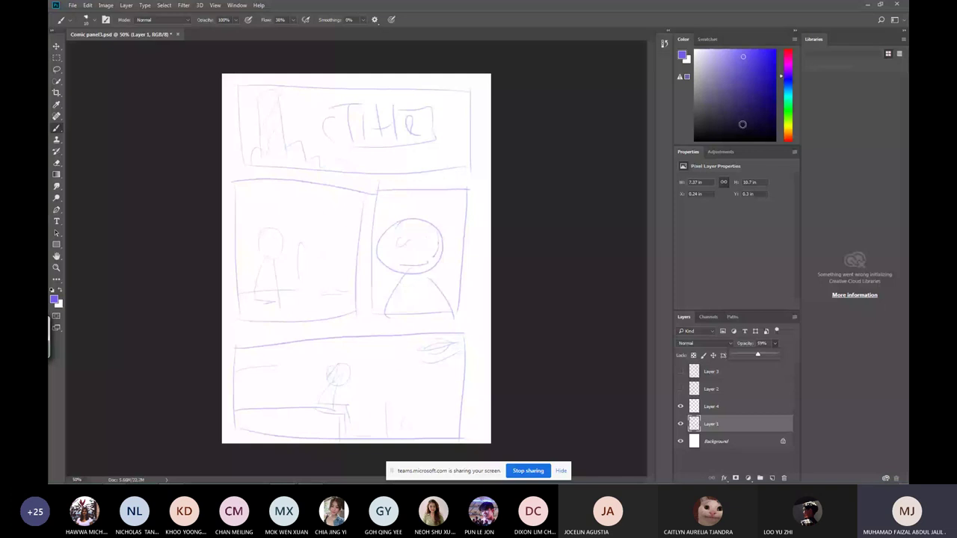
Reset the drawing colours to the default black and white and set the brush flow to 100%.
key(d)
scroll(405, 159, up, 5)
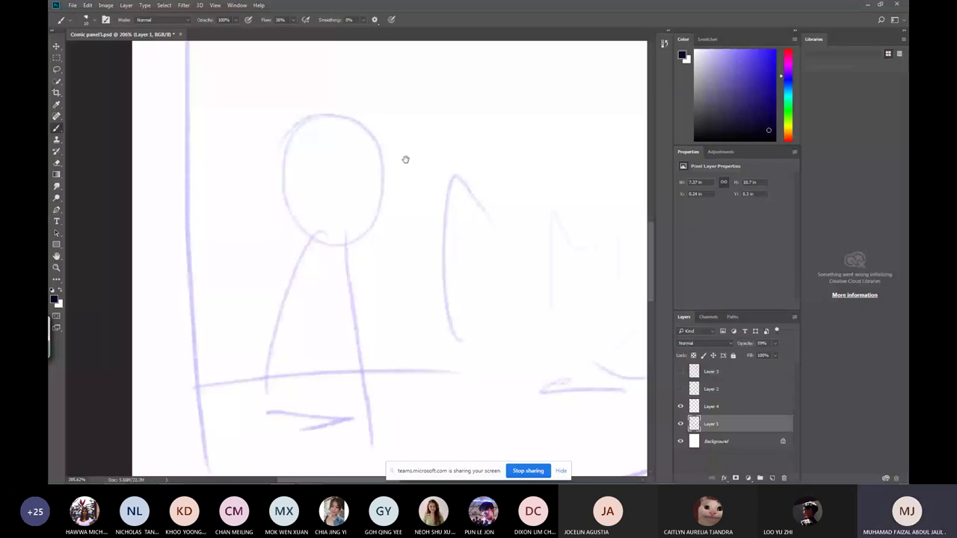
scroll(405, 159, up, 2)
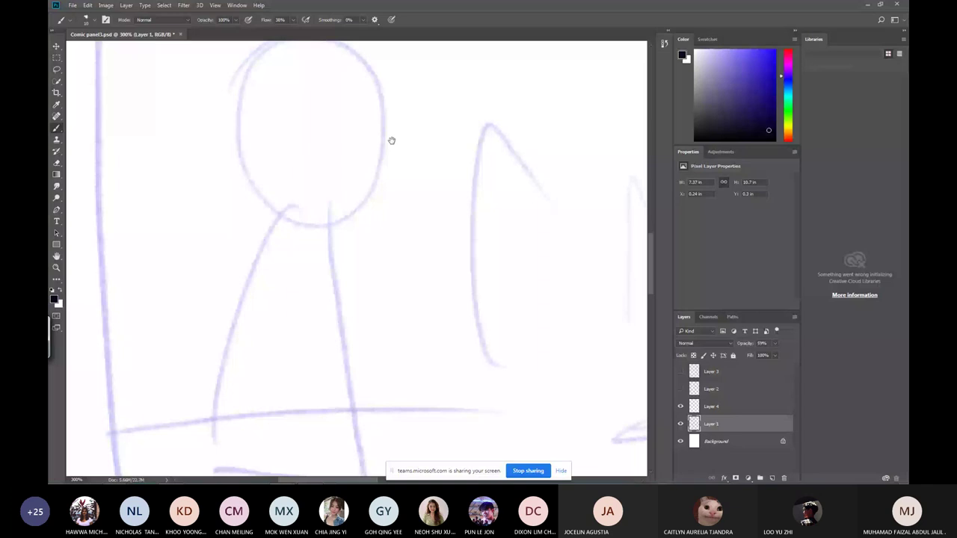
drag(391, 141, 400, 163)
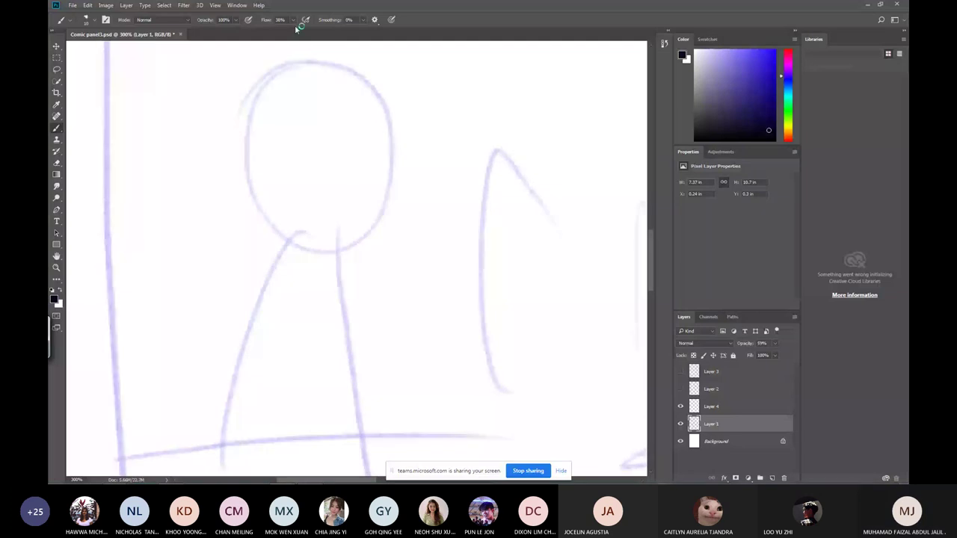
key(shift+0)
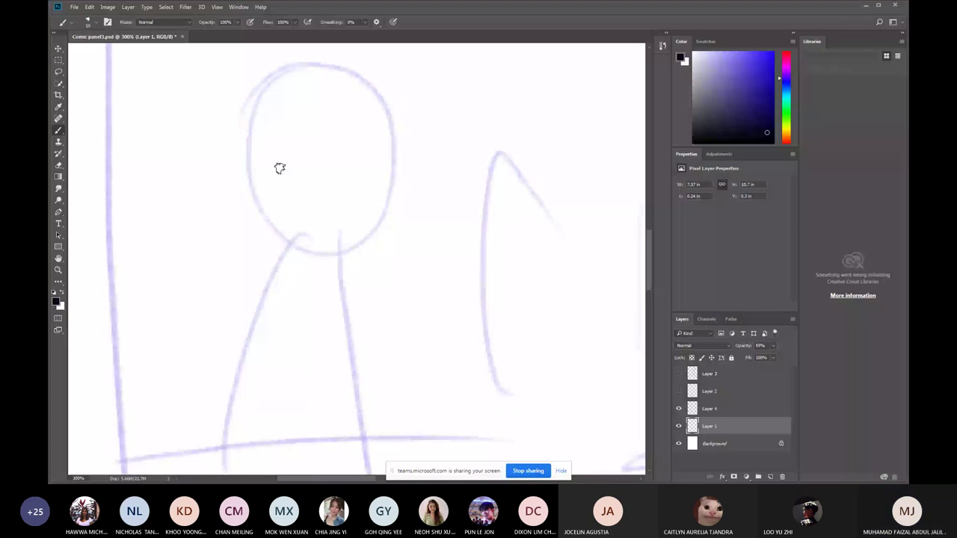
Draw the boy's ear and jawline in black over the rough head in the second panel.
drag(281, 170, 400, 187)
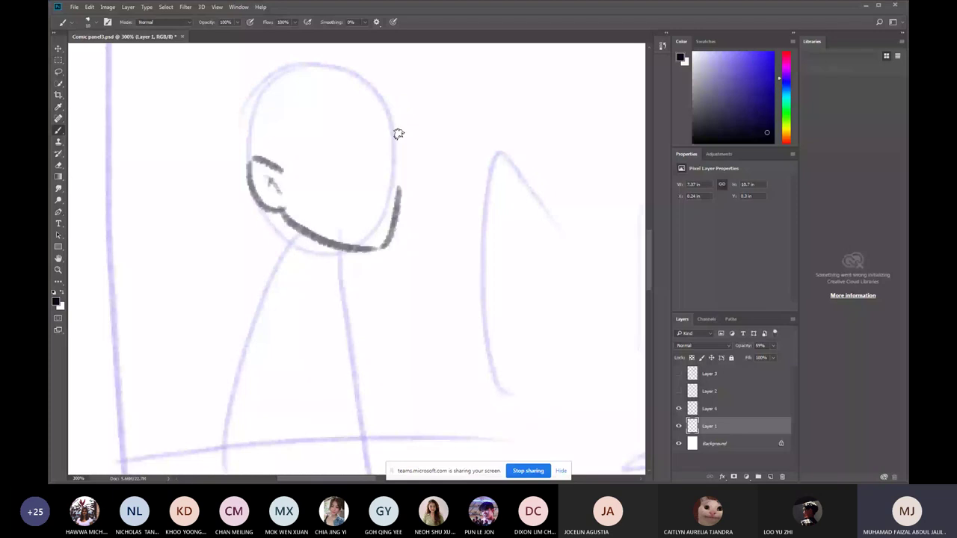
drag(357, 127, 368, 177)
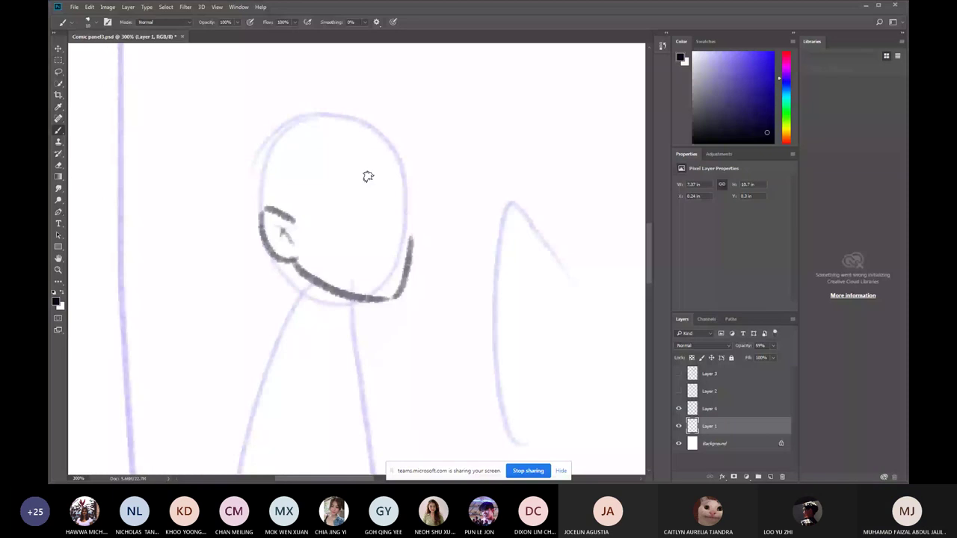
drag(526, 186, 436, 224)
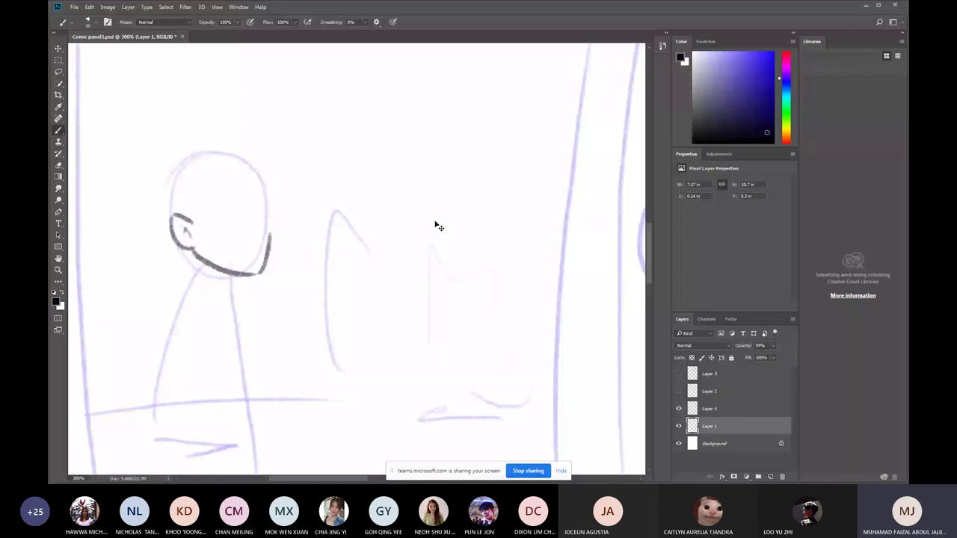
scroll(278, 232, up, 2)
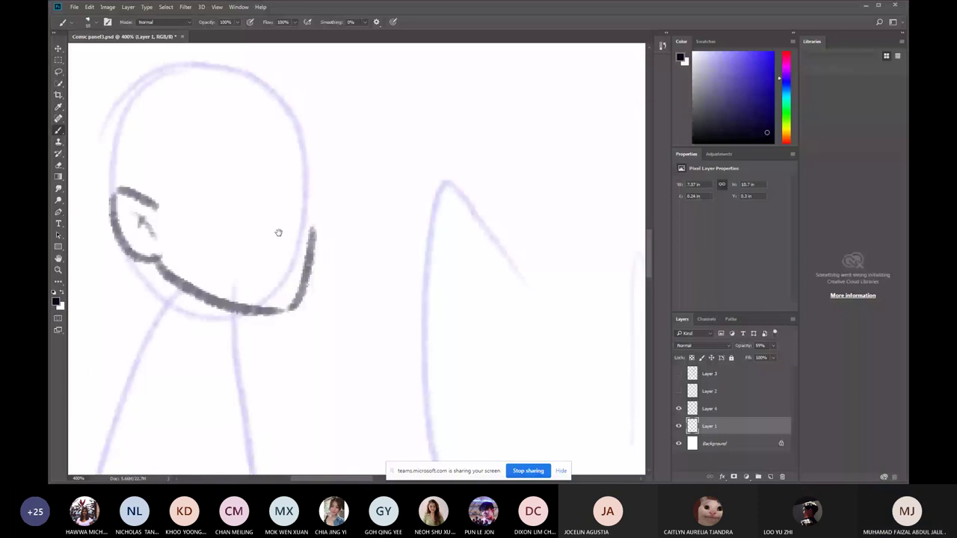
Draw the boy's eyebrow, eye and mouth, and surround the face with spiky hair and a fringe.
drag(278, 233, 382, 221)
drag(300, 137, 355, 151)
drag(312, 185, 349, 181)
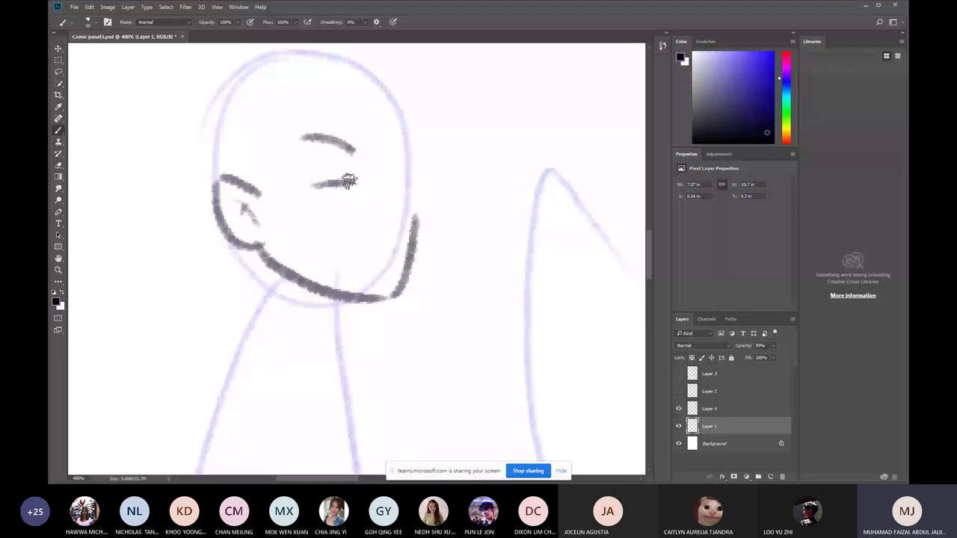
drag(272, 124, 282, 228)
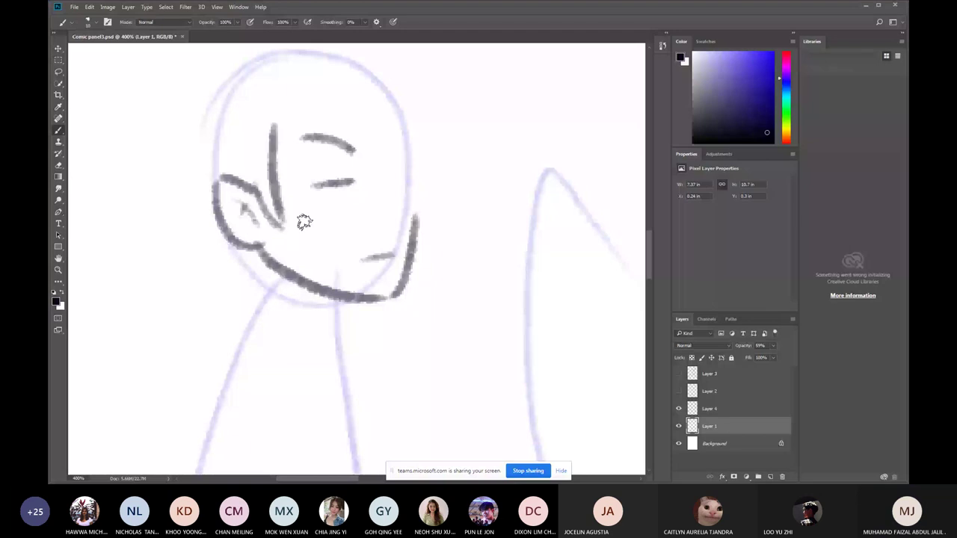
drag(303, 222, 320, 259)
drag(281, 80, 188, 186)
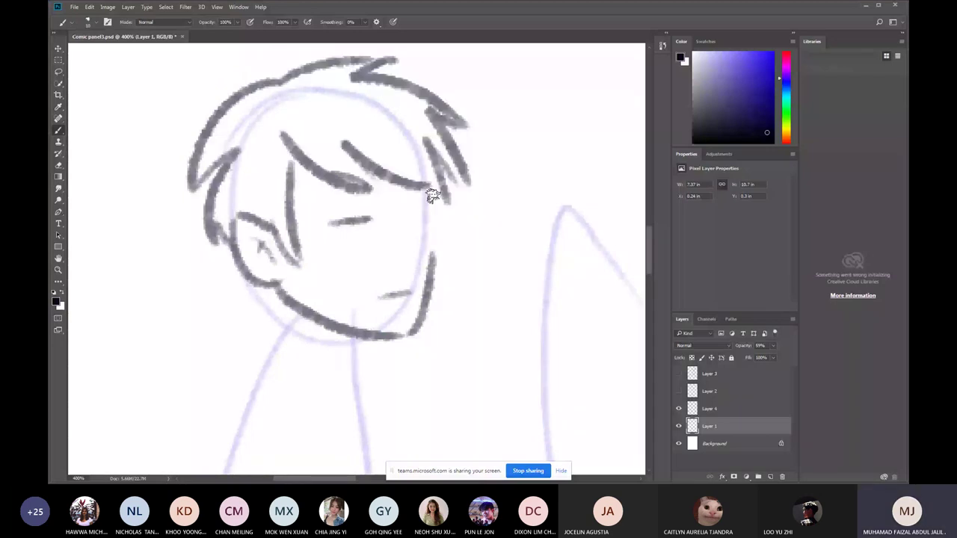
Draw the boy's shirt collar, shoulder, short sleeves, bent arm and torso lines below the head.
scroll(432, 196, down, 5)
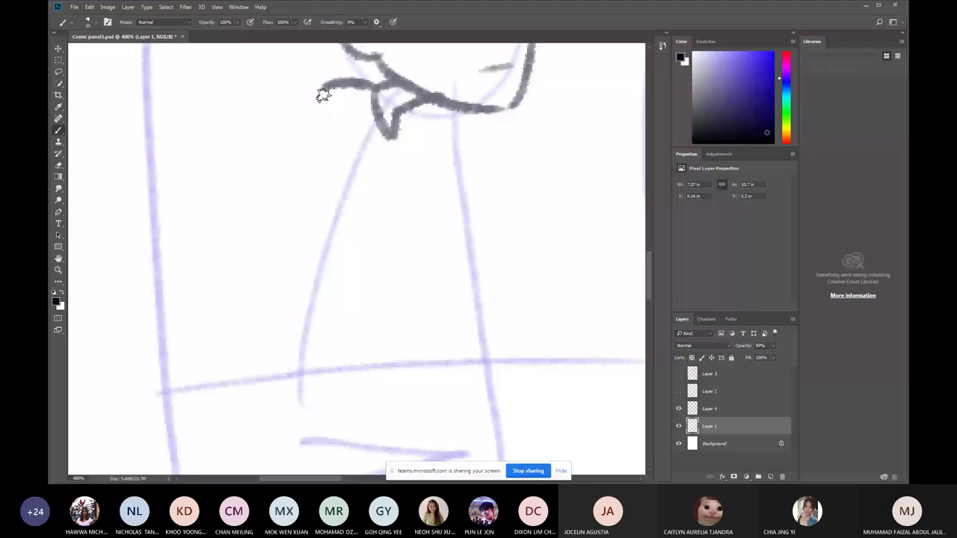
drag(322, 94, 244, 282)
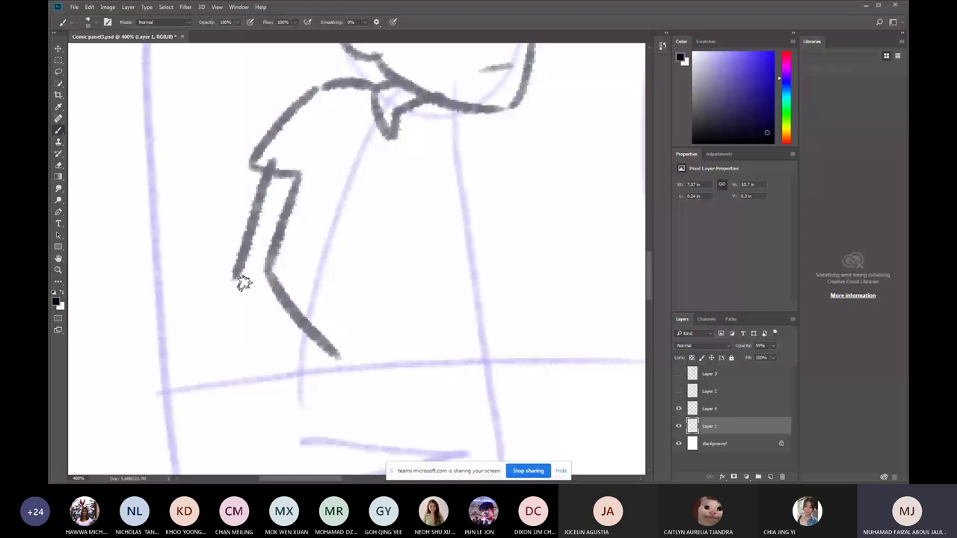
drag(240, 288, 336, 404)
drag(336, 133, 320, 155)
drag(437, 142, 422, 201)
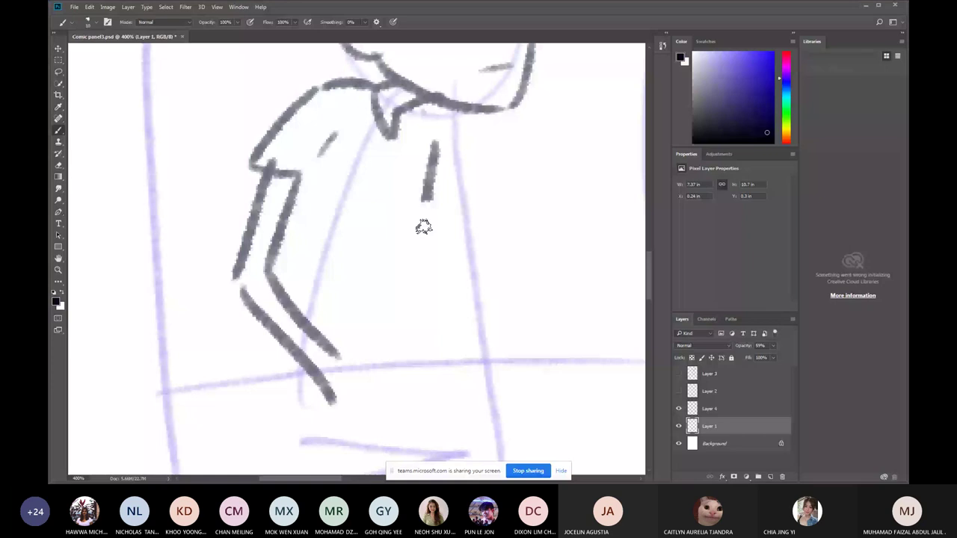
drag(434, 142, 448, 352)
Extend the boy's forearm to the wrist and draw his hand with its fingers resting on the seat.
scroll(362, 266, down, 2)
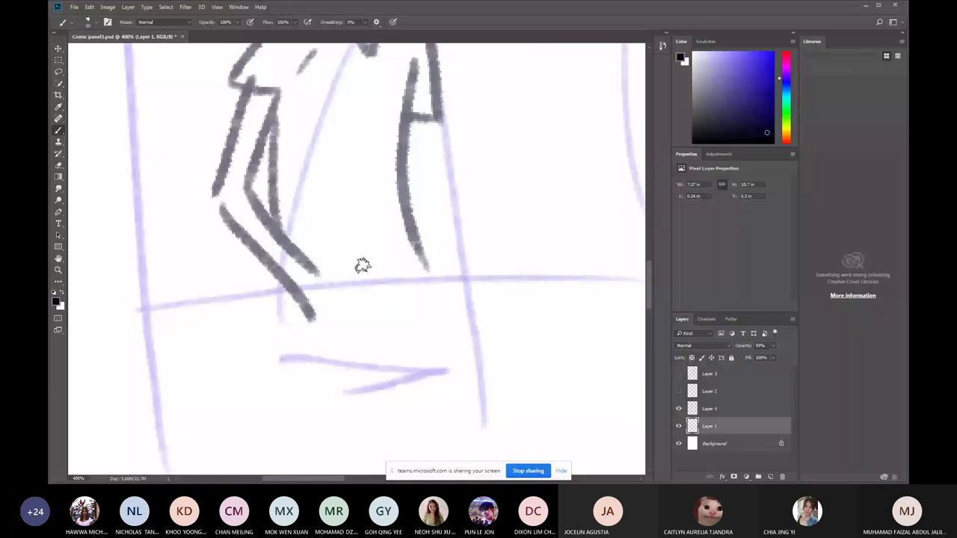
drag(317, 275, 411, 336)
drag(308, 320, 349, 377)
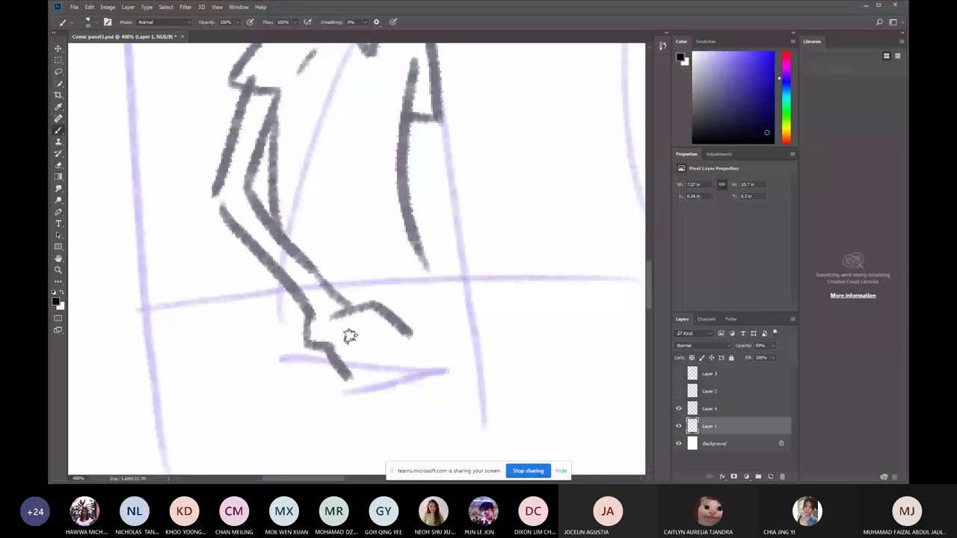
drag(370, 306, 445, 340)
drag(362, 329, 411, 393)
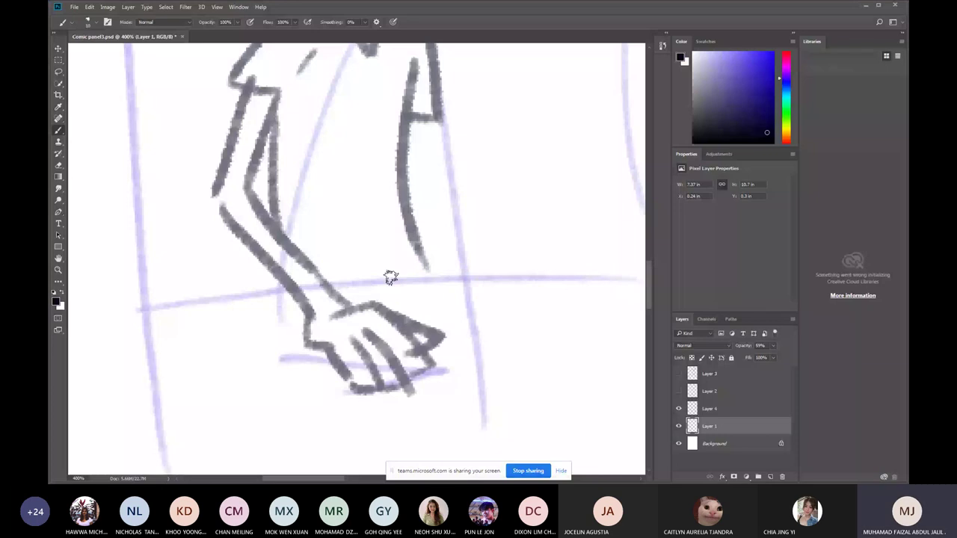
Draw the boy's waist, thighs and seat as he sits, ending the upper leg at the knee.
drag(390, 277, 300, 232)
drag(254, 218, 508, 211)
drag(307, 259, 529, 263)
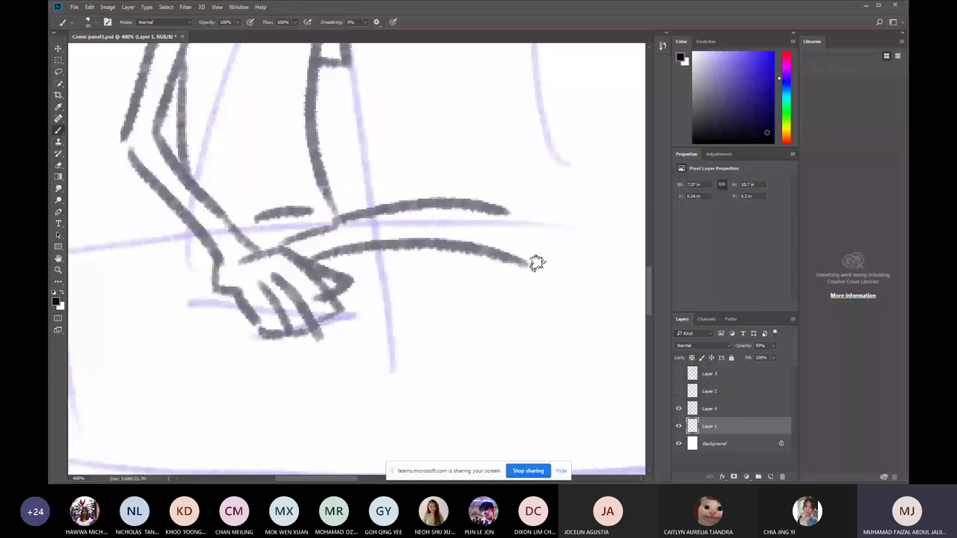
drag(536, 263, 449, 351)
drag(220, 328, 403, 345)
drag(217, 258, 203, 318)
drag(516, 215, 508, 248)
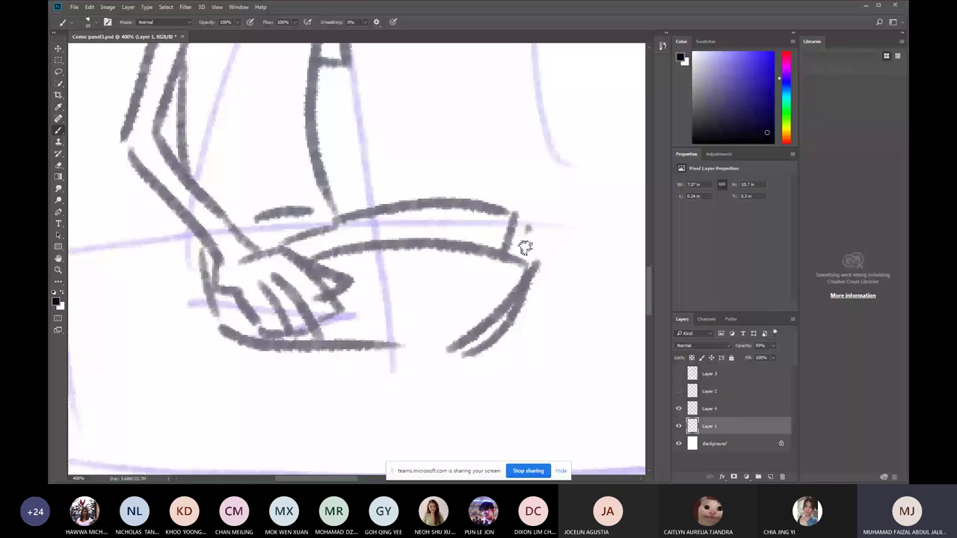
Draw the boy's knees, lower legs and feet hanging down to the panel's lower border.
drag(526, 248, 518, 134)
drag(523, 149, 428, 360)
drag(524, 153, 533, 320)
drag(432, 243, 419, 353)
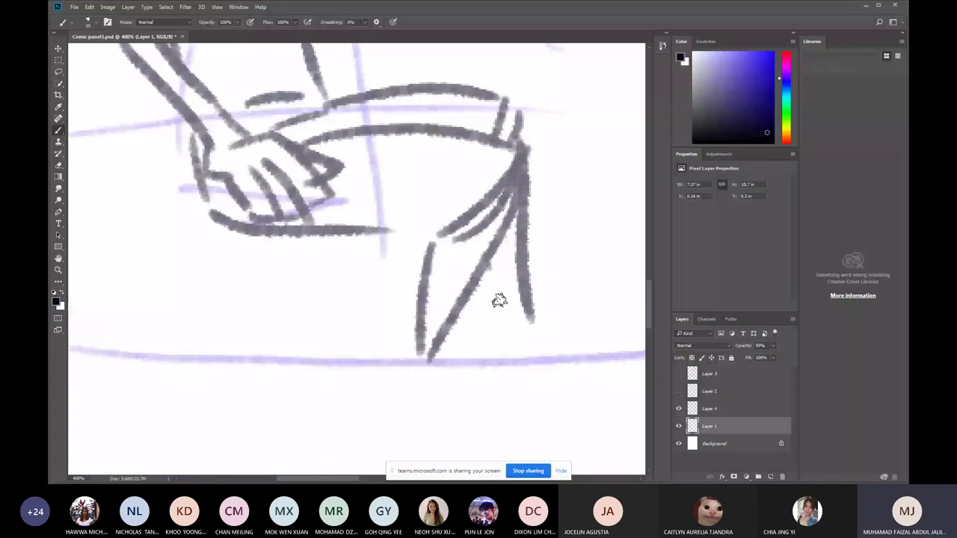
scroll(426, 273, down, 5)
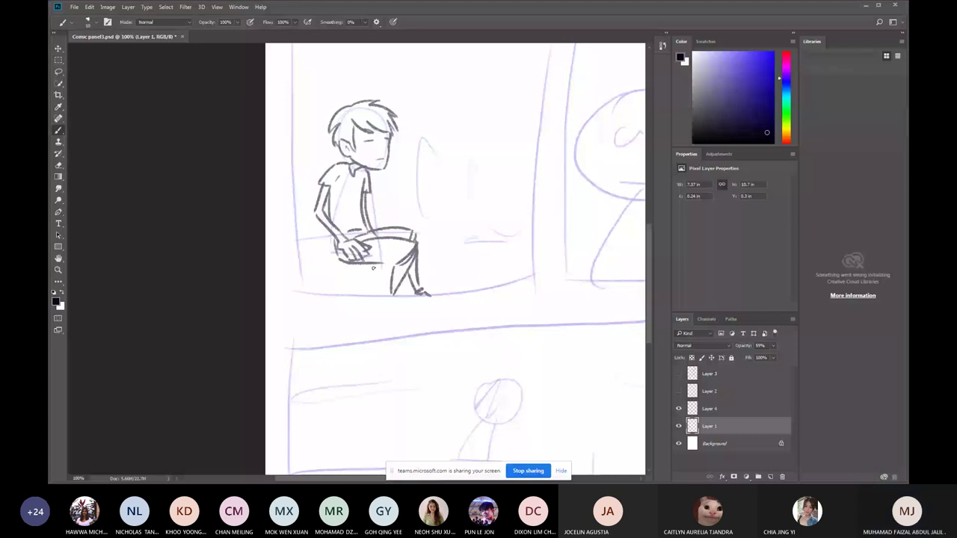
Draw the ledge the boy sits on with double edge lines, a far edge and a vertical corner.
drag(380, 264, 315, 305)
drag(385, 273, 337, 307)
drag(416, 244, 459, 215)
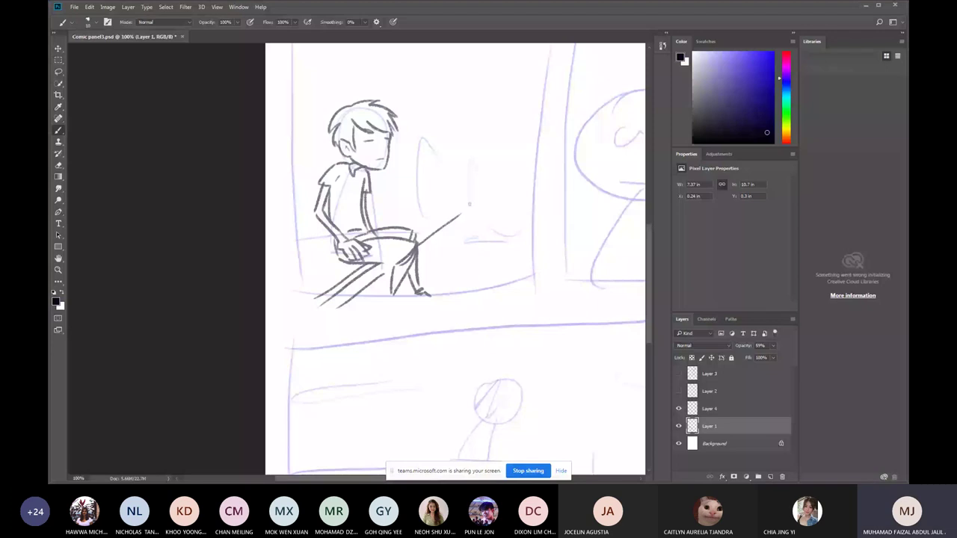
drag(419, 245, 460, 210)
drag(447, 291, 452, 212)
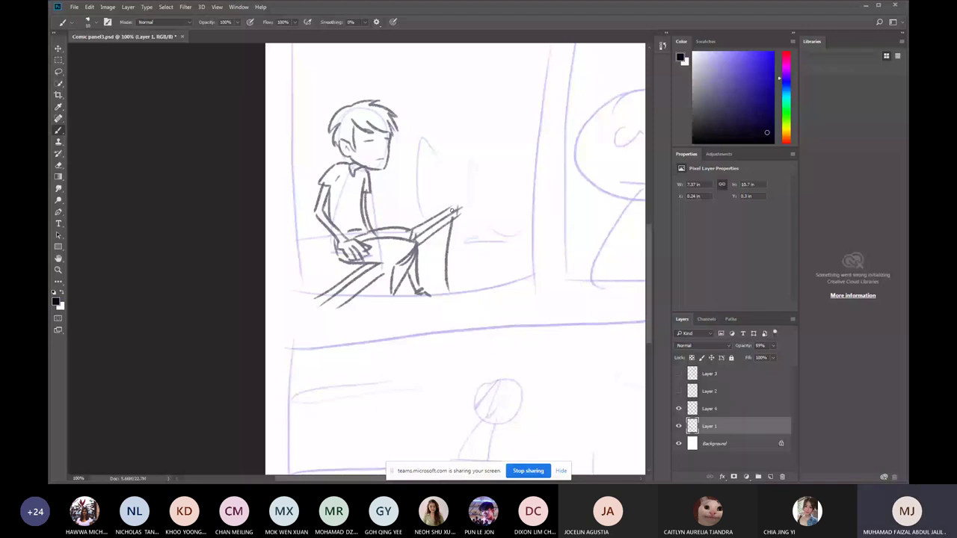
drag(481, 271, 418, 375)
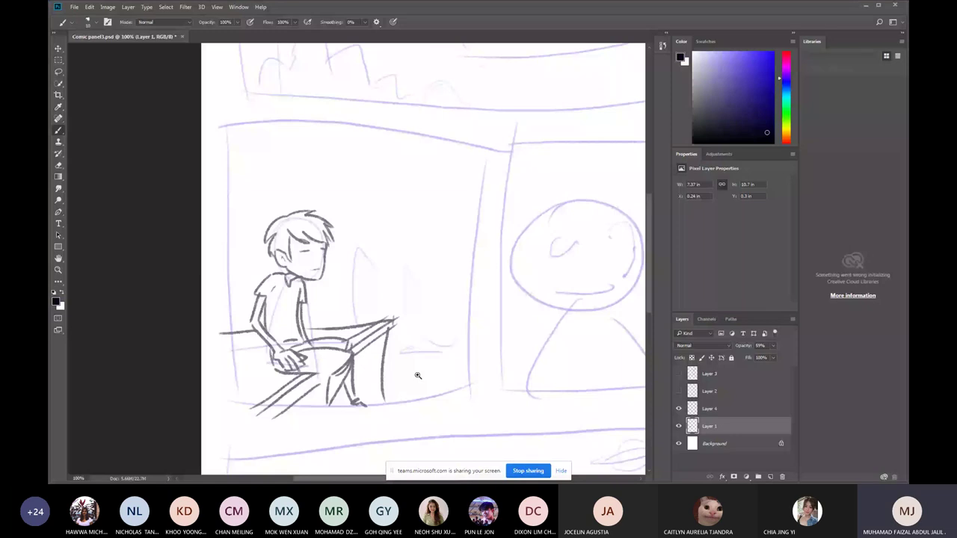
Draw a small house with a triangular gable roof and a wall in the background beside the ledge.
ctrl+click(418, 375)
drag(385, 317, 454, 243)
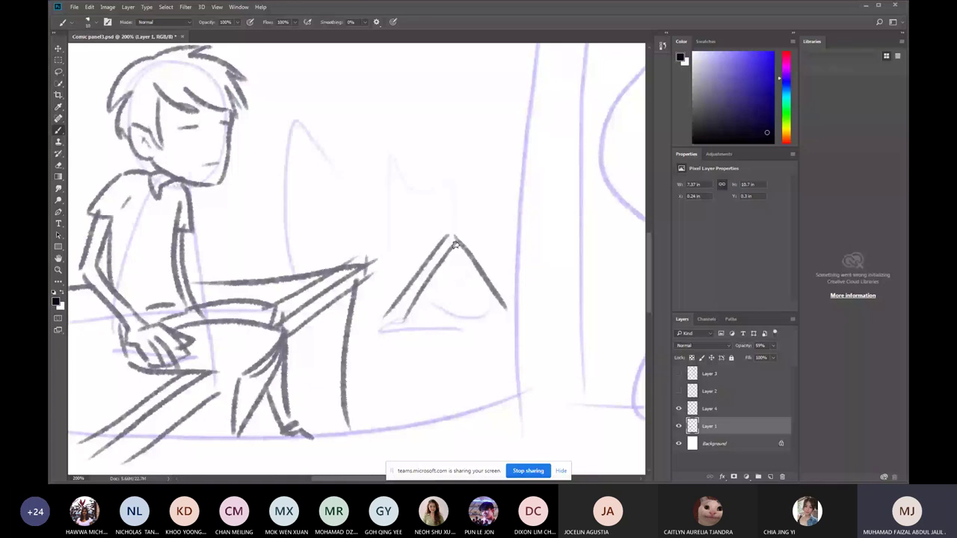
drag(453, 239, 506, 243)
drag(458, 241, 511, 329)
drag(406, 318, 508, 324)
drag(409, 320, 411, 404)
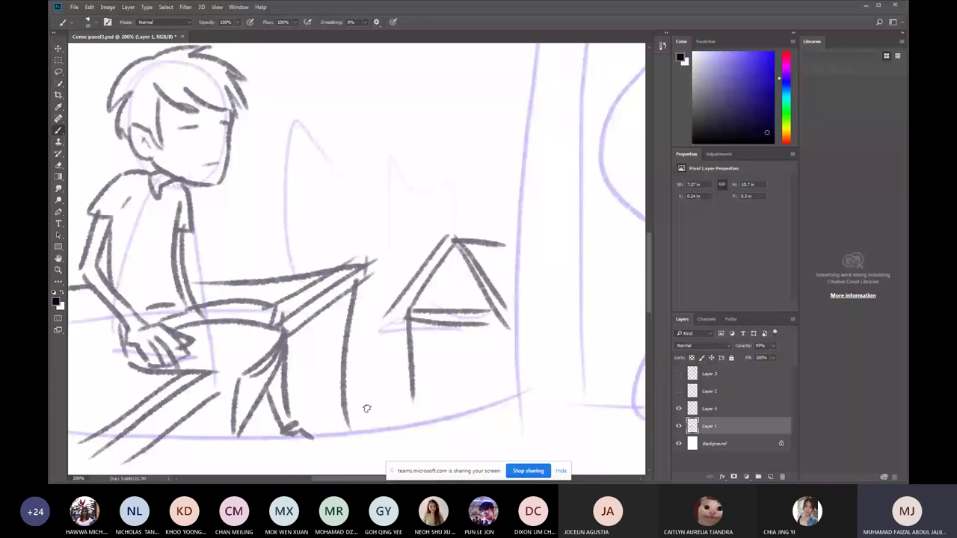
Add grass scribbles around the house's base and a tree with branches and foliage behind it.
drag(350, 385, 472, 400)
drag(428, 171, 407, 288)
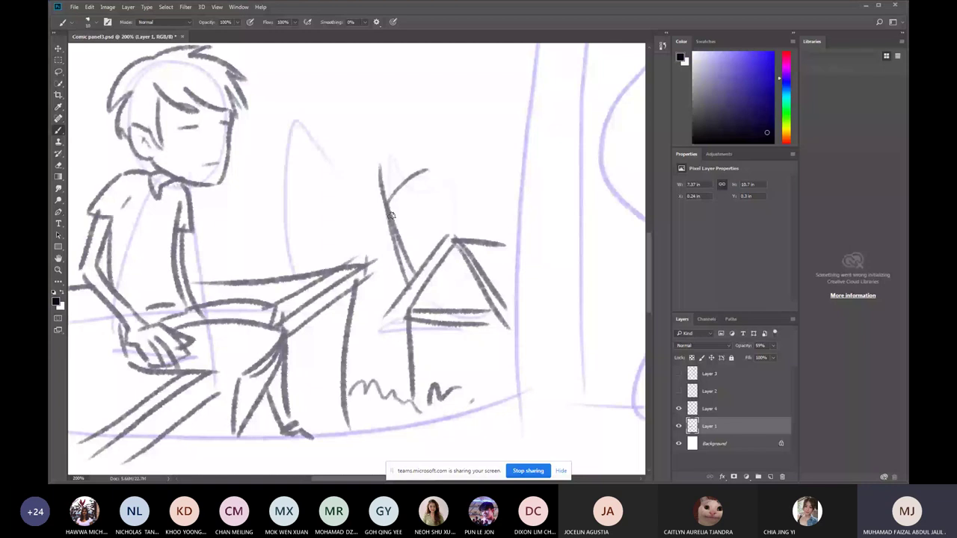
drag(142, 134, 385, 171)
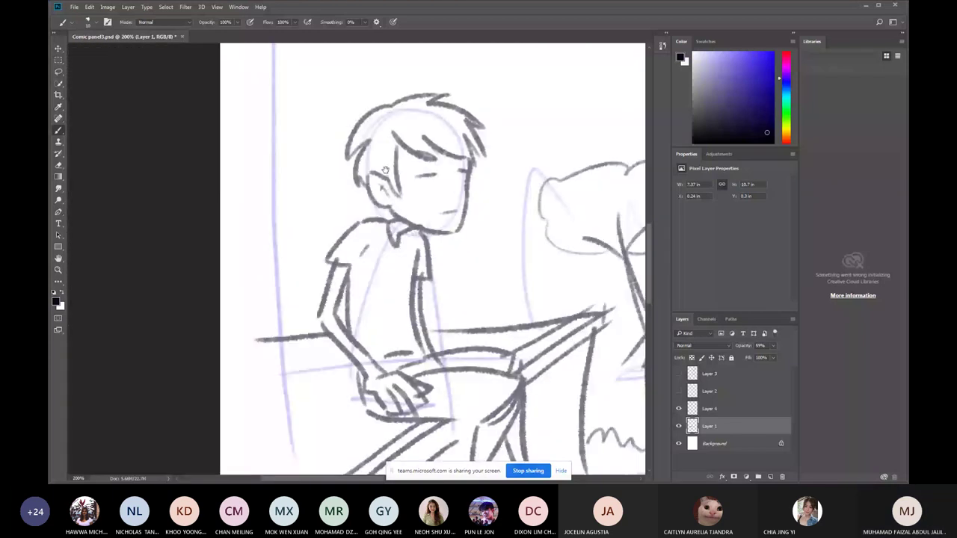
Draw the boy's ear, jawline and far face edge over the rough head in the neighbouring close-up panel.
drag(385, 170, 361, 198)
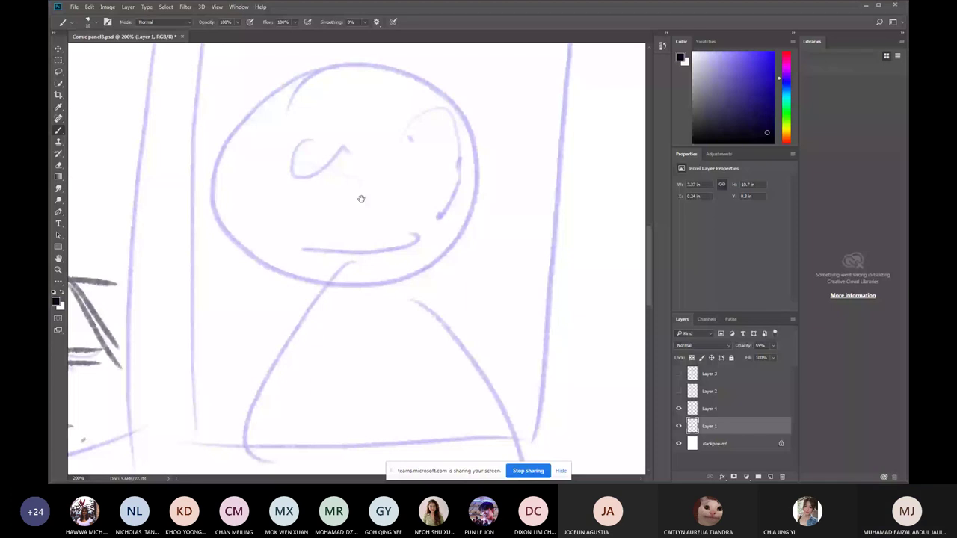
scroll(361, 198, down, 3)
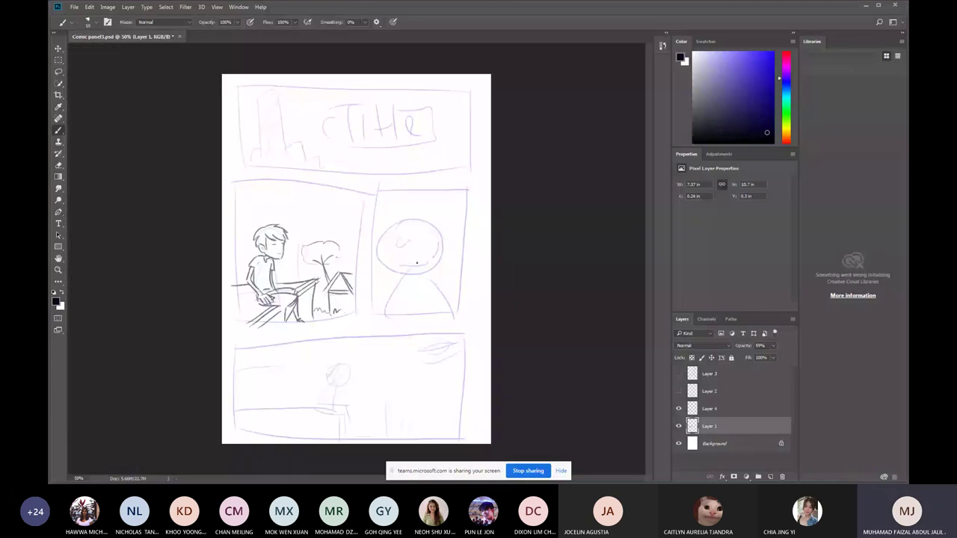
scroll(426, 275, up, 1)
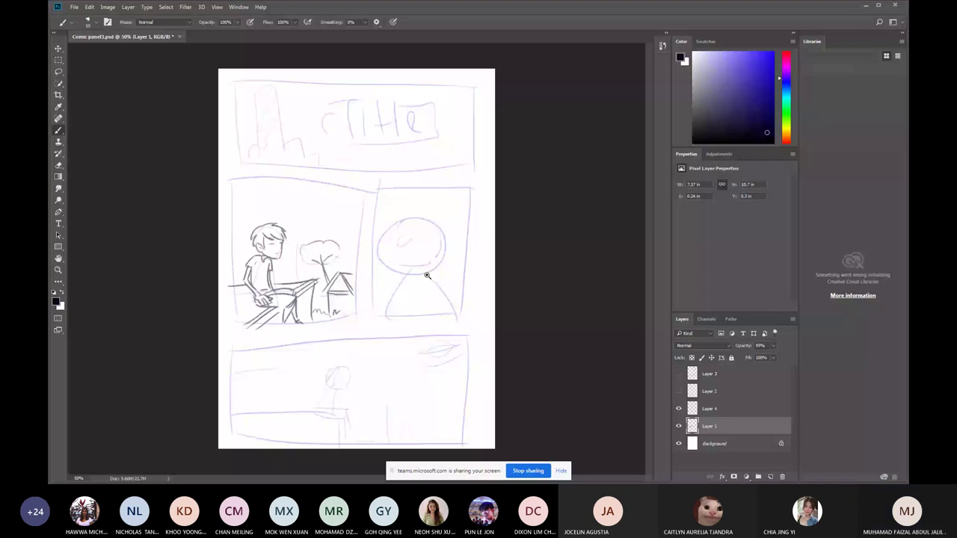
drag(427, 275, 540, 130)
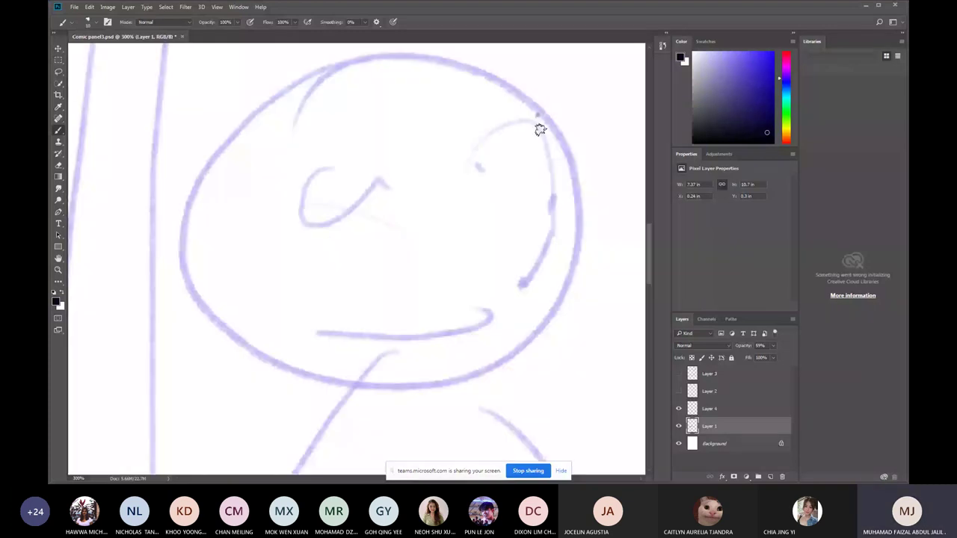
drag(292, 200, 486, 395)
drag(537, 114, 496, 383)
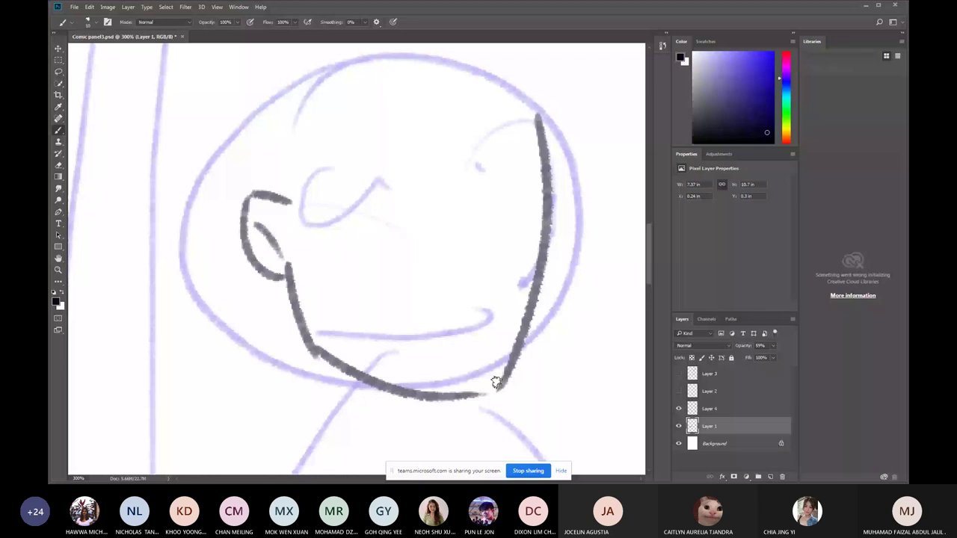
Draw the close-up face's eyebrows, nose, mouth and half-lidded eyes.
drag(333, 129, 431, 146)
drag(471, 181, 492, 270)
drag(474, 284, 489, 280)
drag(490, 326, 417, 339)
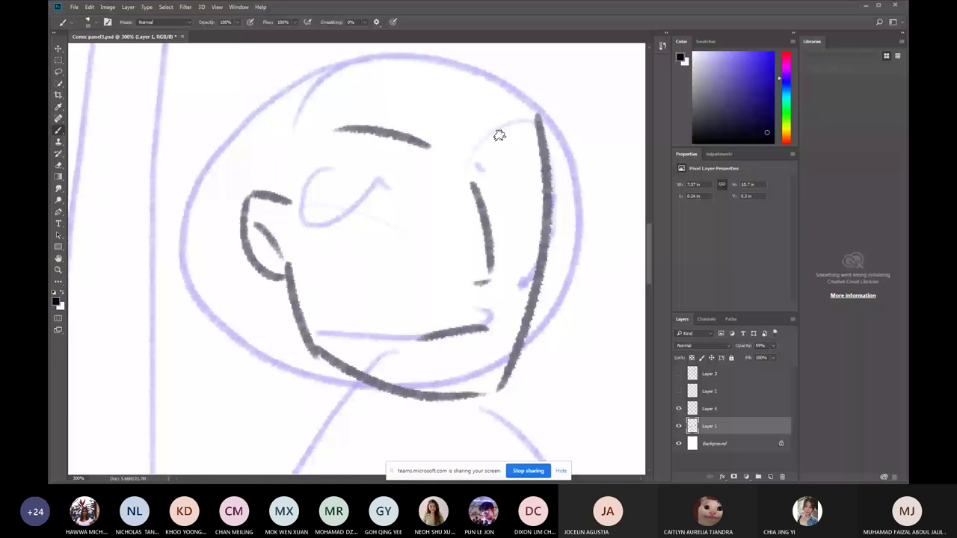
drag(489, 136, 536, 134)
drag(321, 196, 429, 180)
drag(487, 183, 540, 173)
Draw the close-up boy's spiky hair and fringe, along with his neck, shirt collar and shoulder line.
drag(314, 116, 324, 244)
drag(263, 63, 287, 125)
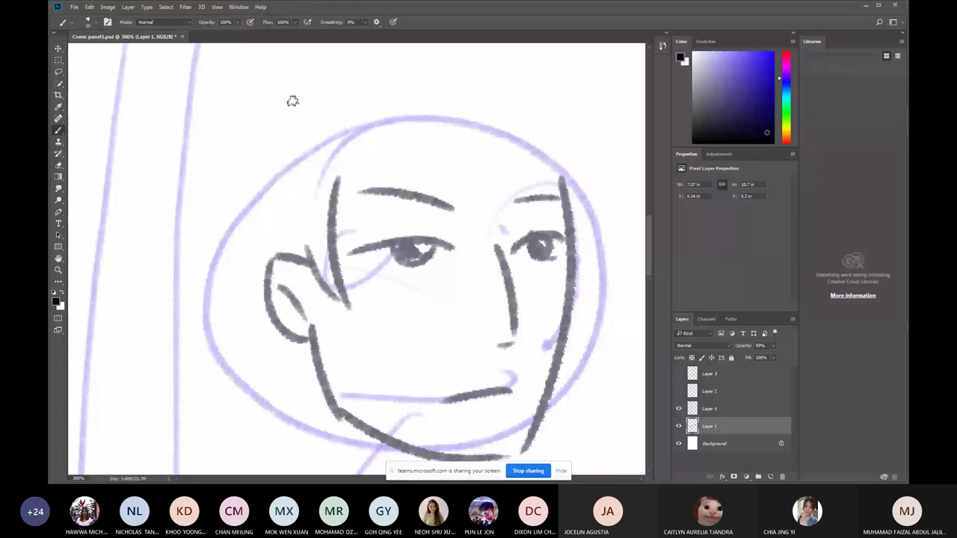
scroll(397, 219, down, 4)
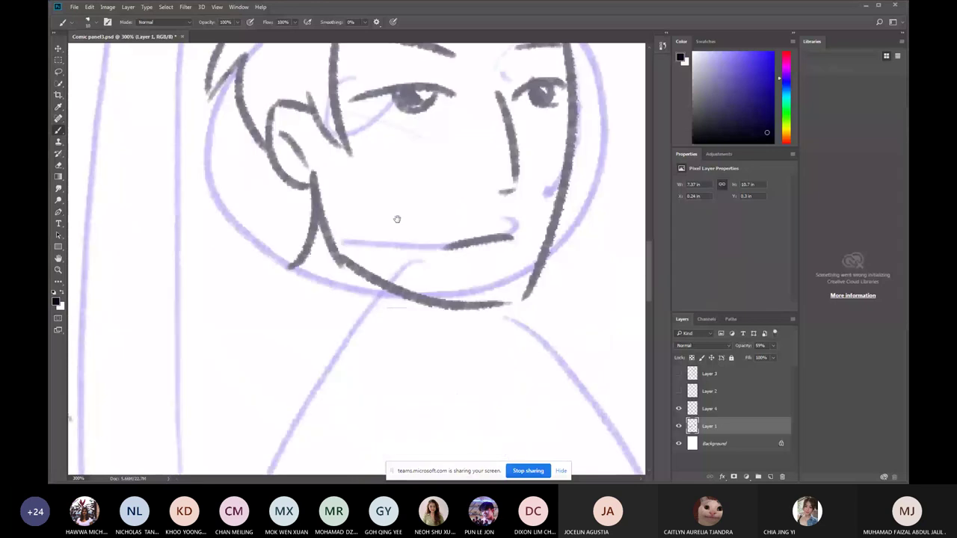
scroll(397, 219, down, 4)
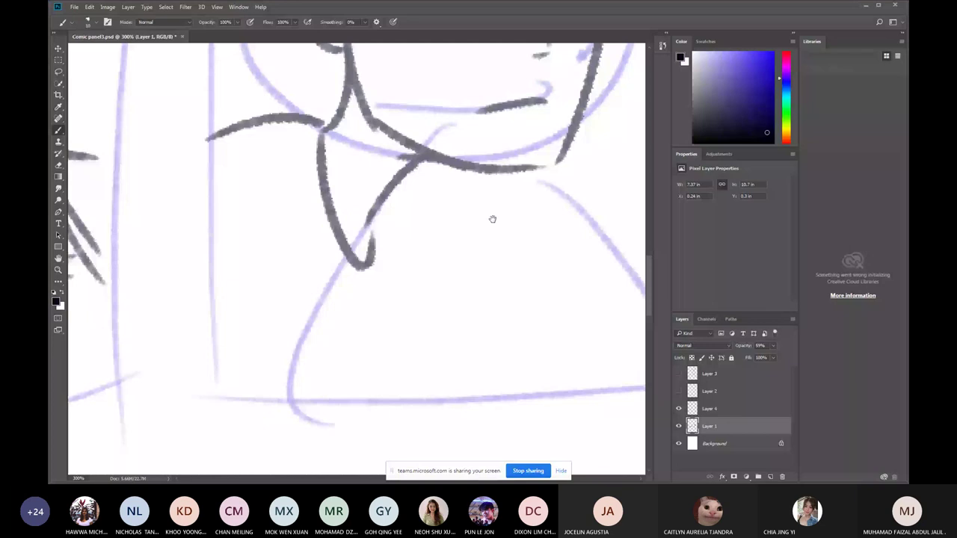
scroll(493, 219, up, 8)
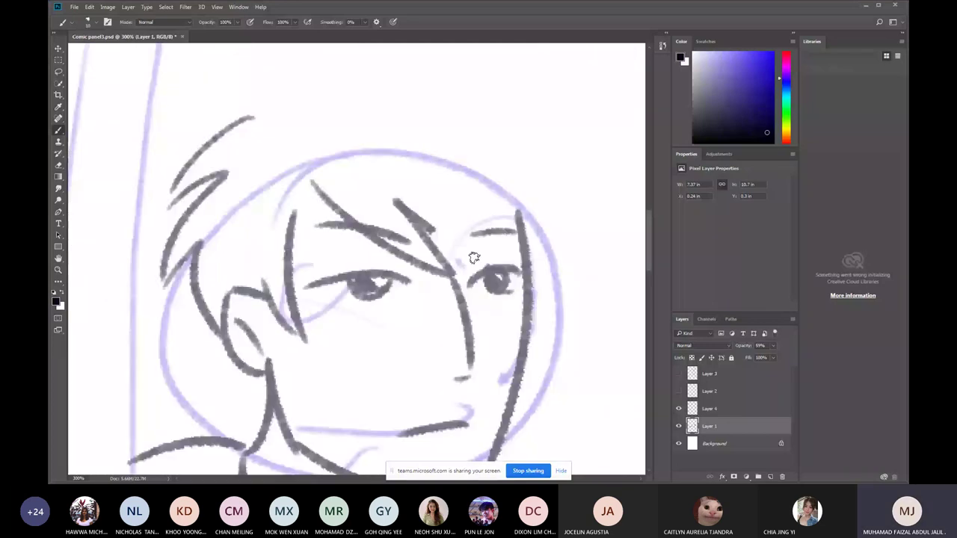
Enlarge the canvas view and draw the ear and side of the face of the boy seen from behind in the lowest panel.
key(Tab)
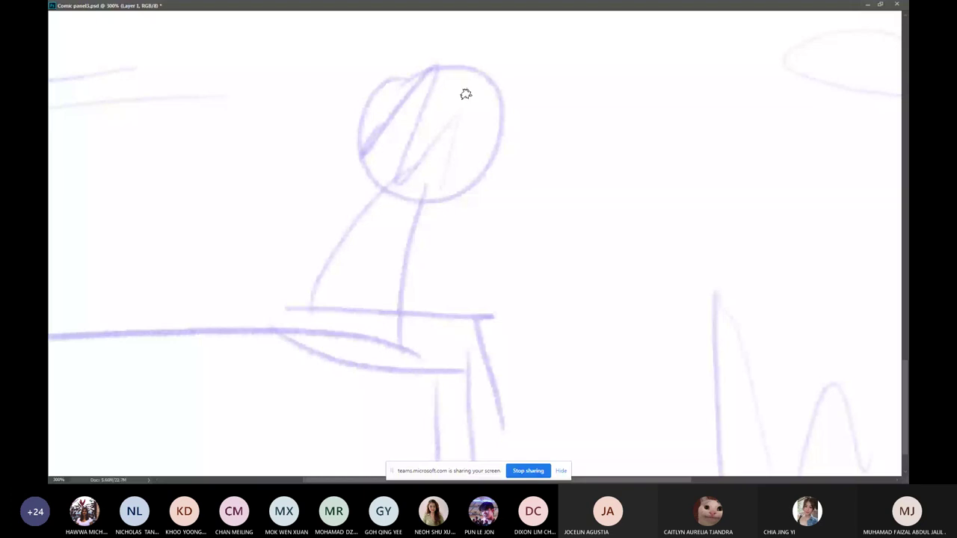
drag(469, 89, 467, 178)
drag(452, 90, 451, 147)
drag(446, 146, 415, 158)
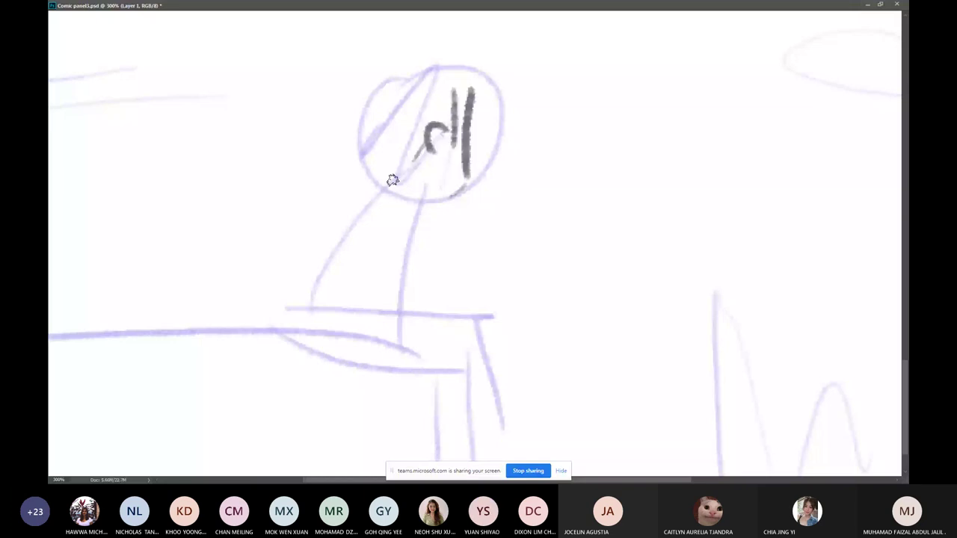
Draw the seated boy's shoulders, short sleeve, near arm and the side of his torso.
drag(285, 254, 473, 291)
drag(419, 211, 419, 236)
drag(411, 245, 465, 233)
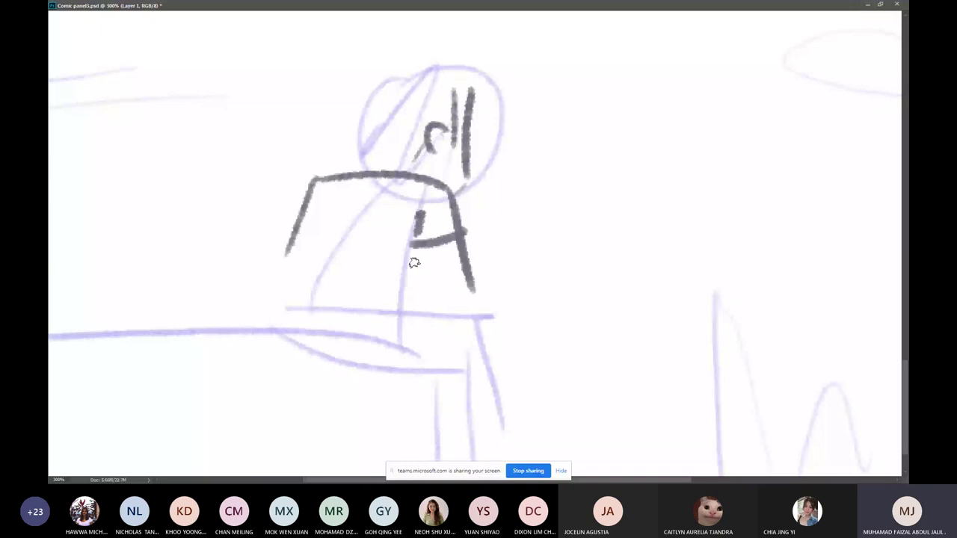
drag(416, 214, 417, 322)
drag(432, 241, 435, 308)
drag(447, 240, 460, 340)
Draw the seated boy's spiky hair around the head and close his jaw at the neck.
drag(381, 168, 338, 126)
drag(336, 88, 385, 43)
drag(392, 52, 442, 39)
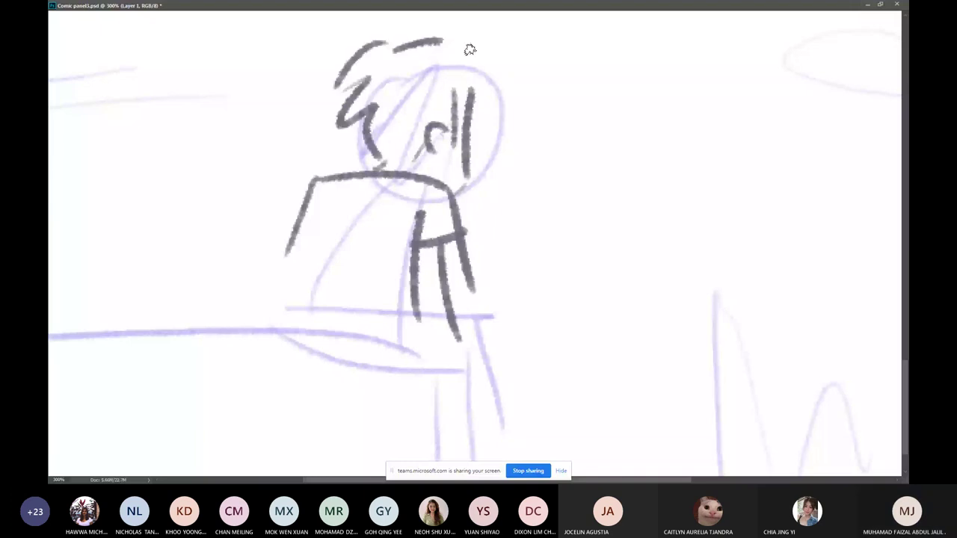
drag(445, 39, 492, 61)
drag(471, 68, 499, 112)
drag(468, 174, 447, 183)
Draw the seated boy's other arm, back edge, shirt hem, resting hand and seat.
drag(320, 200, 301, 318)
drag(287, 257, 284, 322)
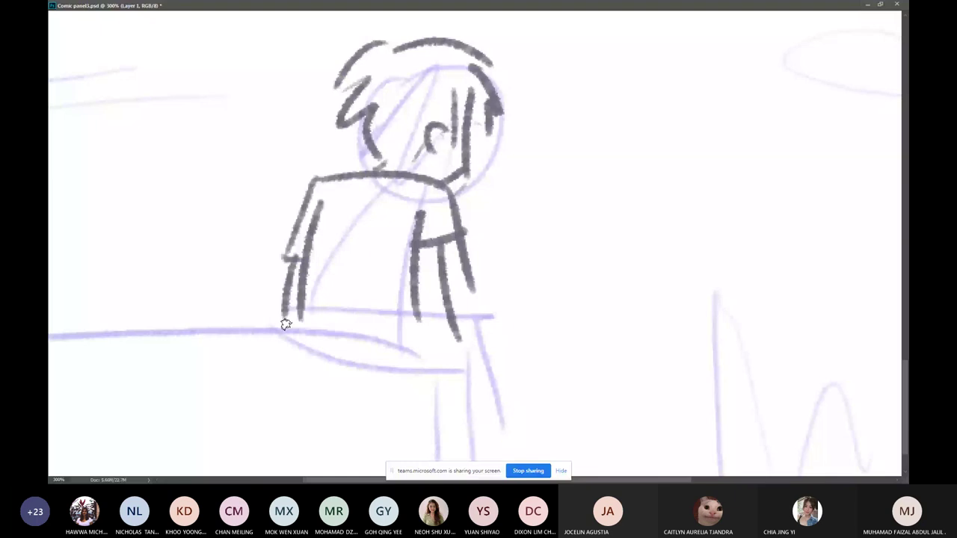
drag(295, 376, 411, 379)
drag(459, 246, 475, 174)
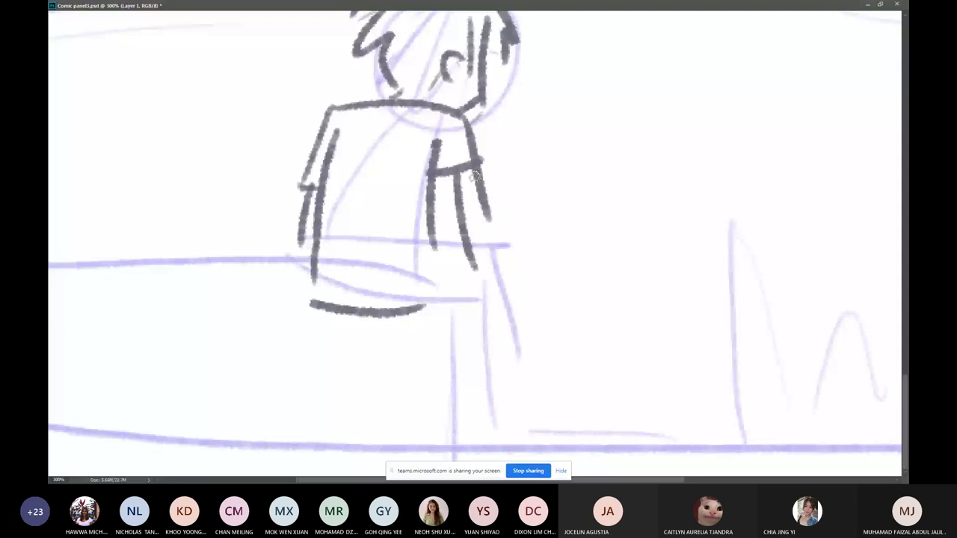
drag(474, 174, 511, 286)
drag(465, 287, 445, 297)
drag(318, 318, 422, 327)
Draw the ledge under the seated boy with a long double edge and a vertical corner.
drag(247, 345, 633, 331)
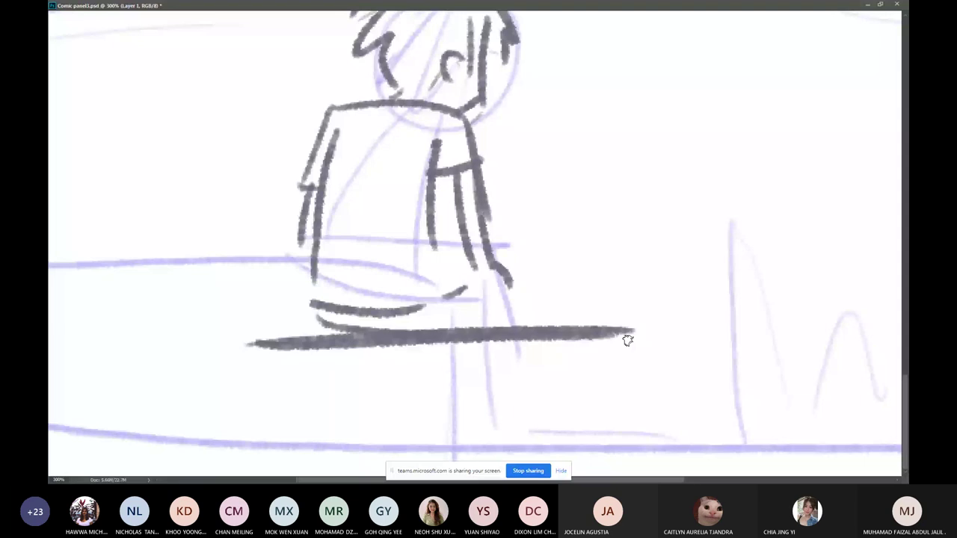
drag(632, 334, 628, 449)
key(ctrl+minus)
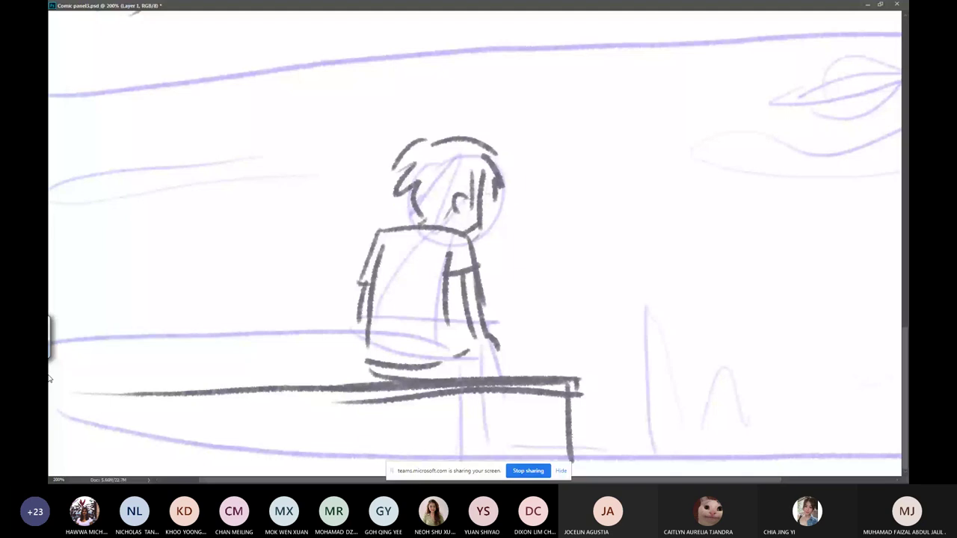
Draw the UFO in the lowest panel's sky with a dome, slanted disc rim, tail fins and rounded underside details.
key(ctrl+plus)
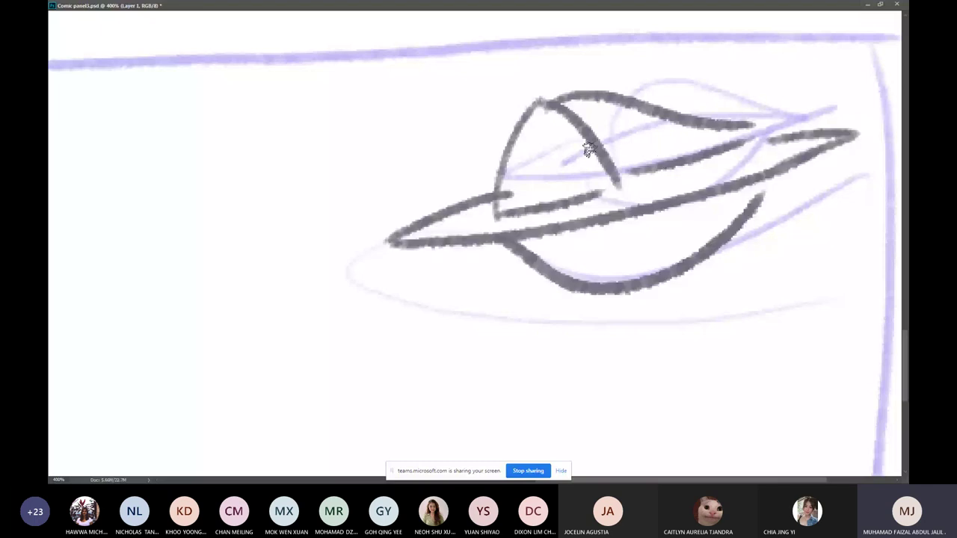
drag(601, 150, 639, 119)
drag(762, 142, 863, 100)
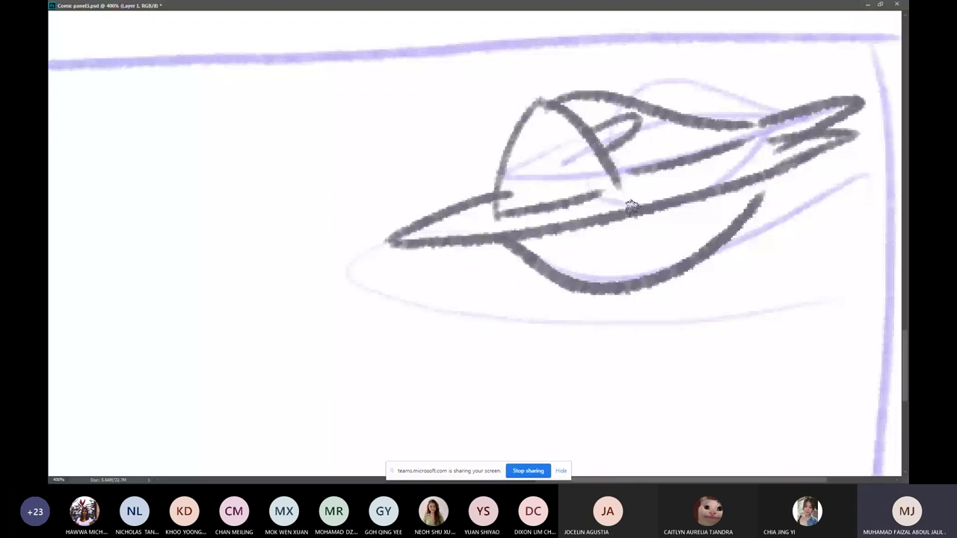
drag(796, 166, 763, 211)
drag(642, 215, 647, 268)
drag(624, 254, 710, 228)
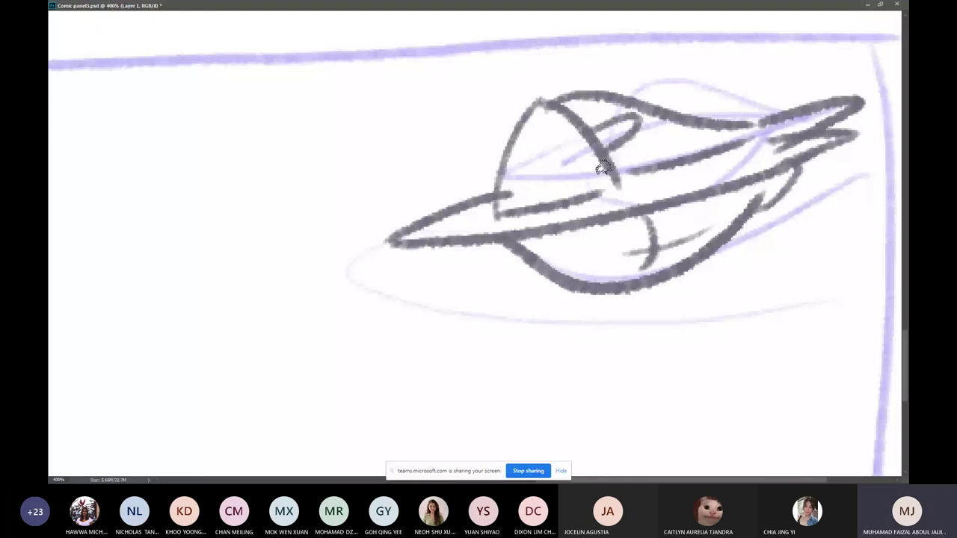
Draw a question mark inside a small speech bubble above the seated boy's head.
key(ctrl+1)
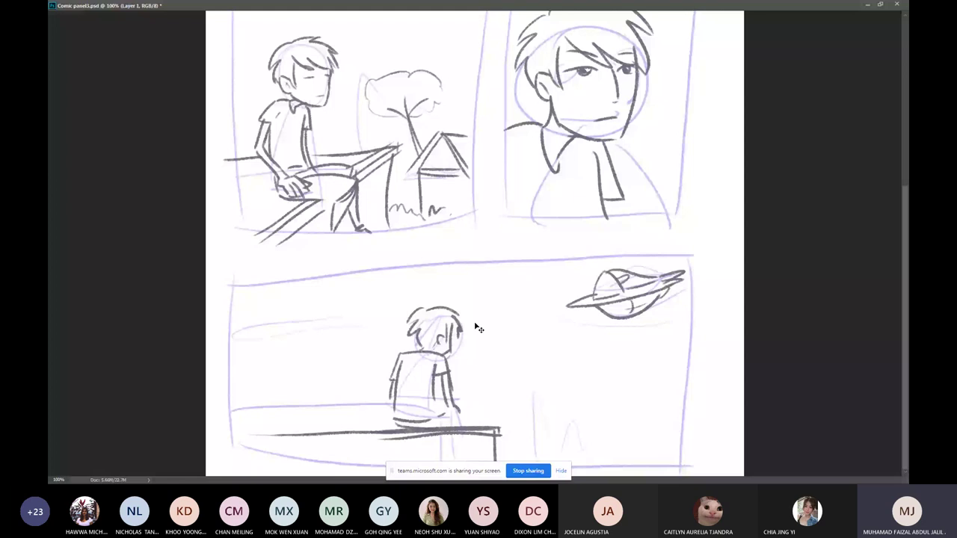
scroll(477, 327, up, 3)
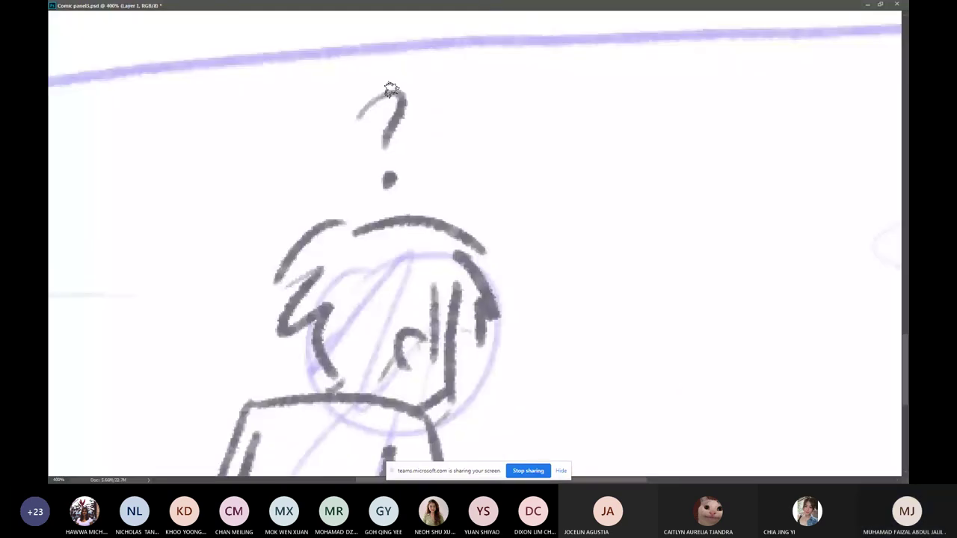
scroll(391, 89, down, 3)
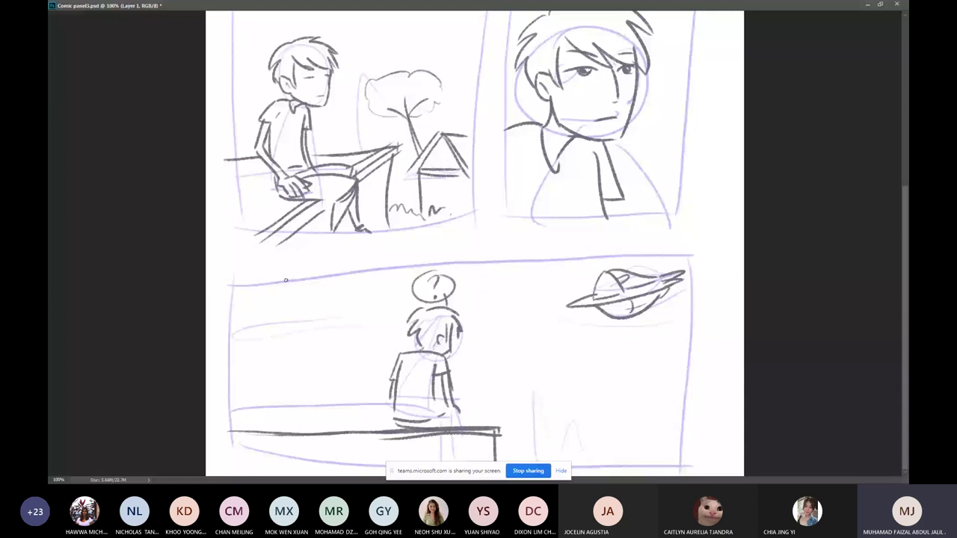
Draw a building's double roof edge and corner in the title panel, with a small figure, a post and stepped blocks on the roof.
scroll(285, 279, up, 2)
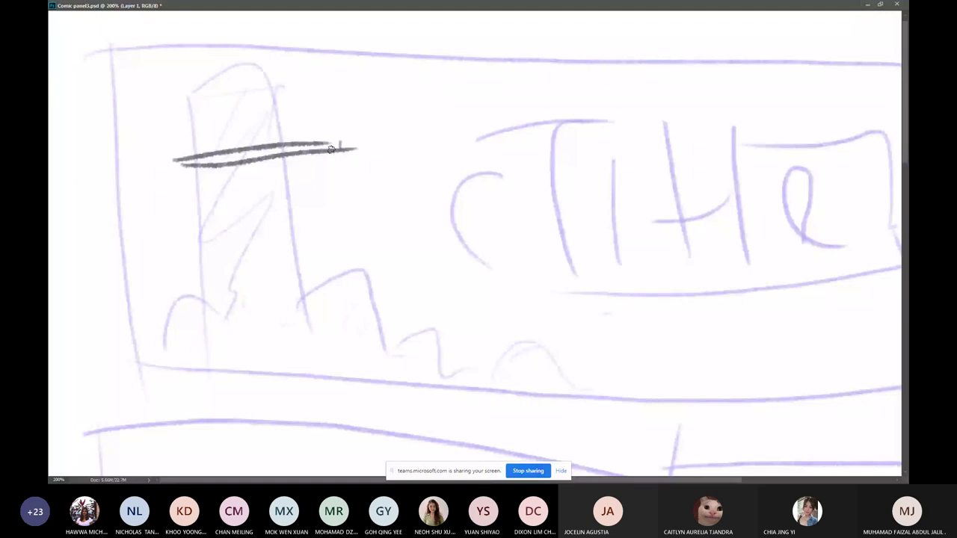
drag(331, 149, 344, 314)
drag(202, 154, 199, 127)
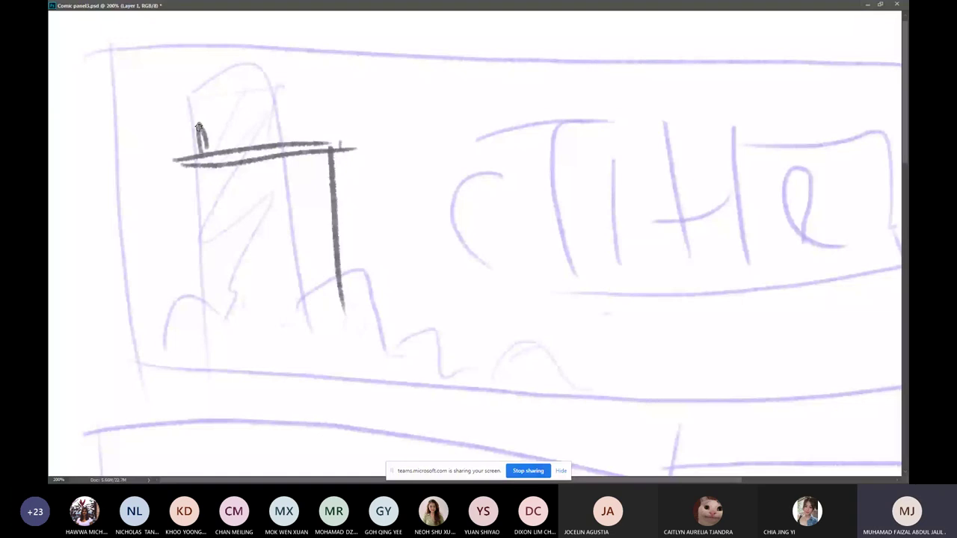
drag(199, 127, 202, 150)
drag(213, 161, 152, 167)
drag(120, 94, 176, 158)
drag(246, 145, 251, 112)
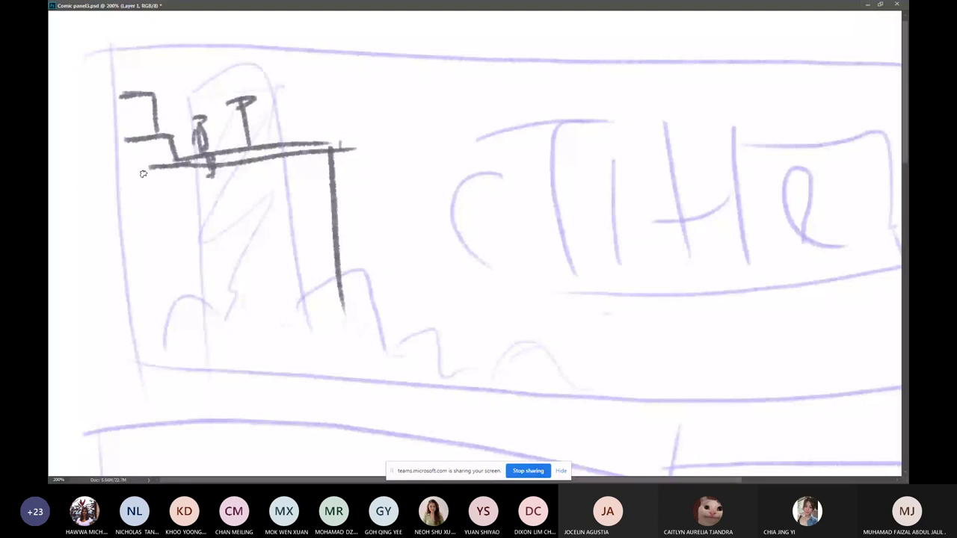
Draw horizontal ledge lines across the building's facade and extend its vertical corner downward.
drag(191, 176, 130, 180)
drag(335, 254, 127, 261)
drag(362, 255, 127, 275)
drag(343, 275, 148, 296)
drag(343, 299, 351, 363)
drag(335, 238, 127, 248)
Draw a house's pitched roof with a gable, ridge and double front edge below the title lettering.
drag(481, 269, 502, 323)
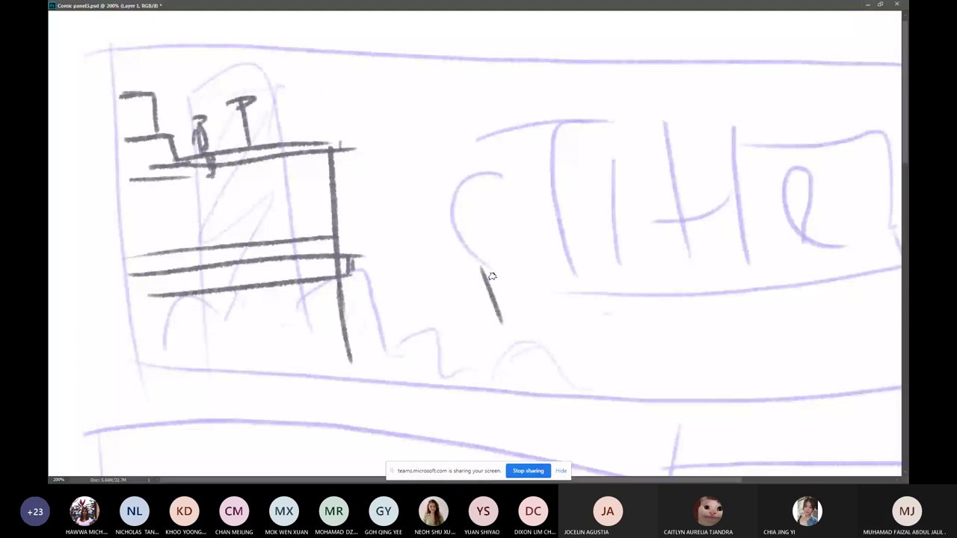
drag(482, 265, 447, 329)
drag(484, 263, 575, 273)
drag(575, 274, 613, 336)
drag(489, 267, 513, 335)
Draw the house's corner walls and the eave line beneath its pitched roof.
drag(456, 321, 456, 372)
drag(465, 326, 490, 326)
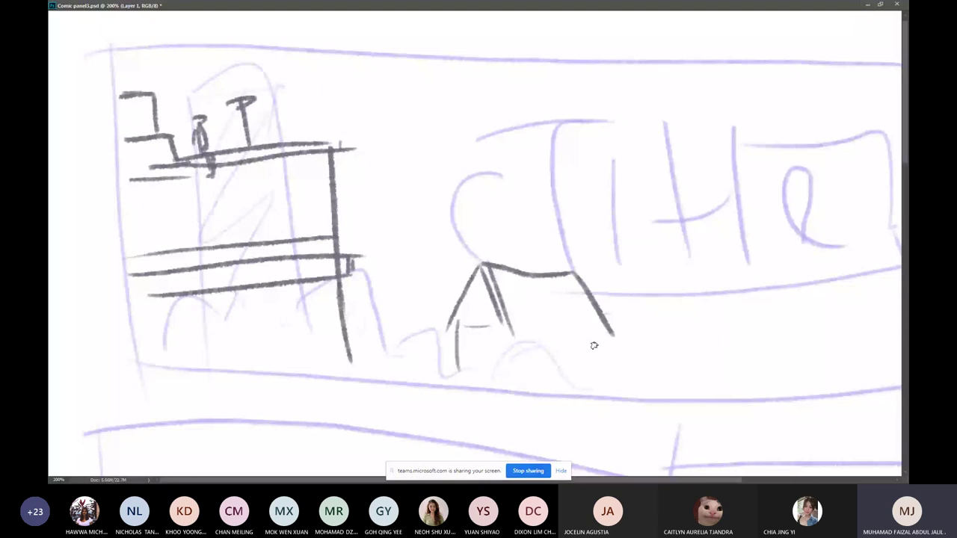
drag(593, 342, 594, 384)
drag(593, 347, 480, 329)
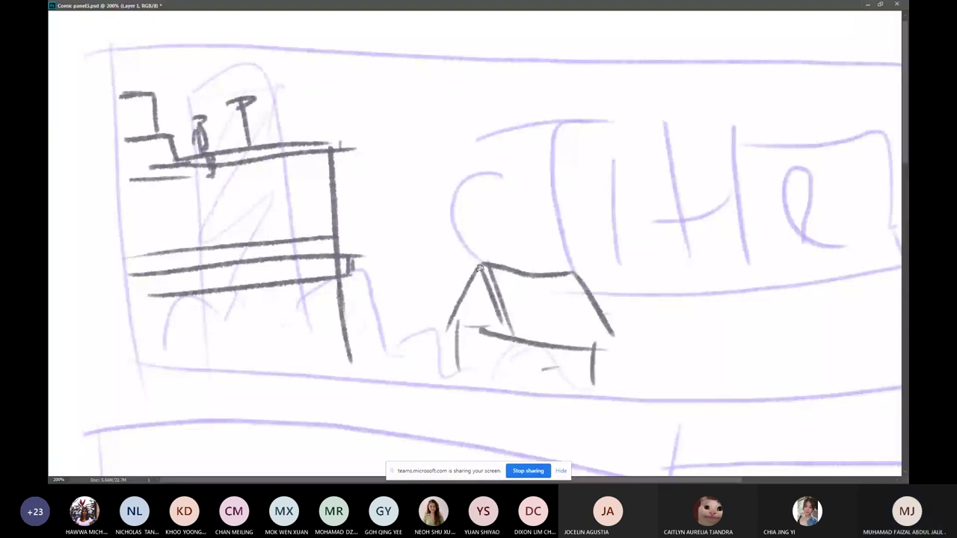